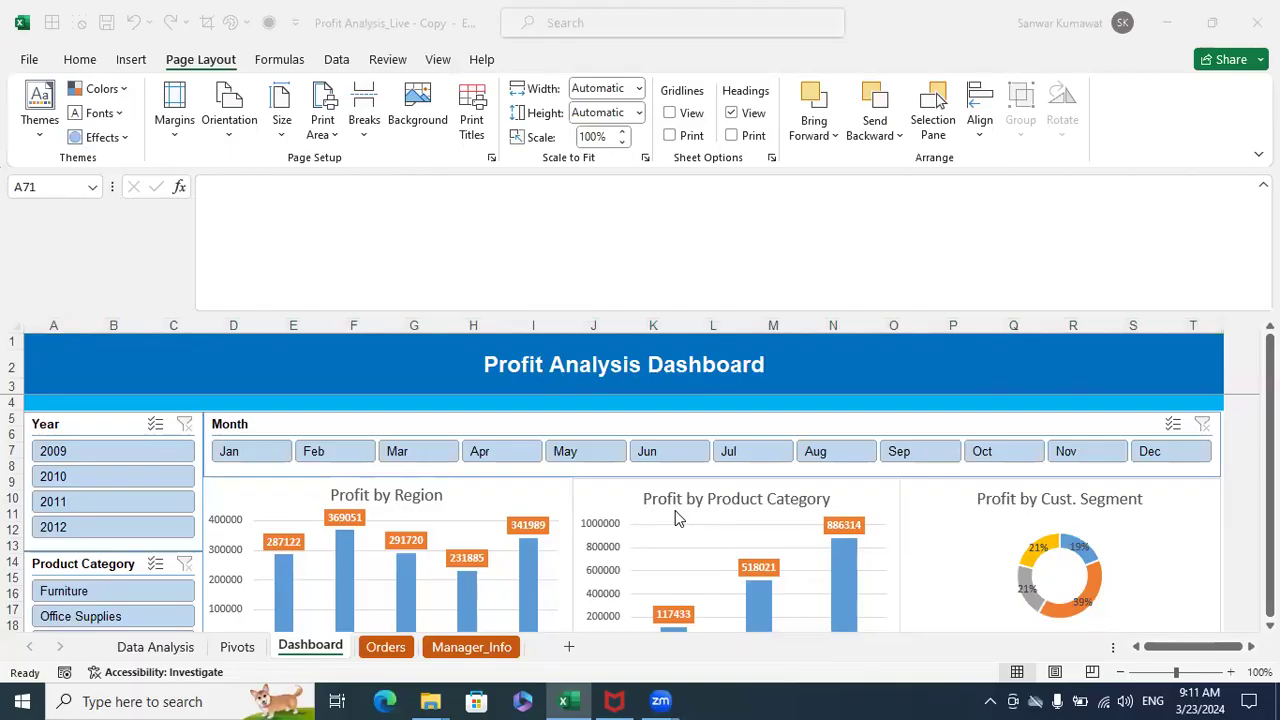
- Review the Profit Analysis Dashboard's slicers and charts, from Profit by Region down to the Profit Trend chart
scroll(585, 490, "down", 3)
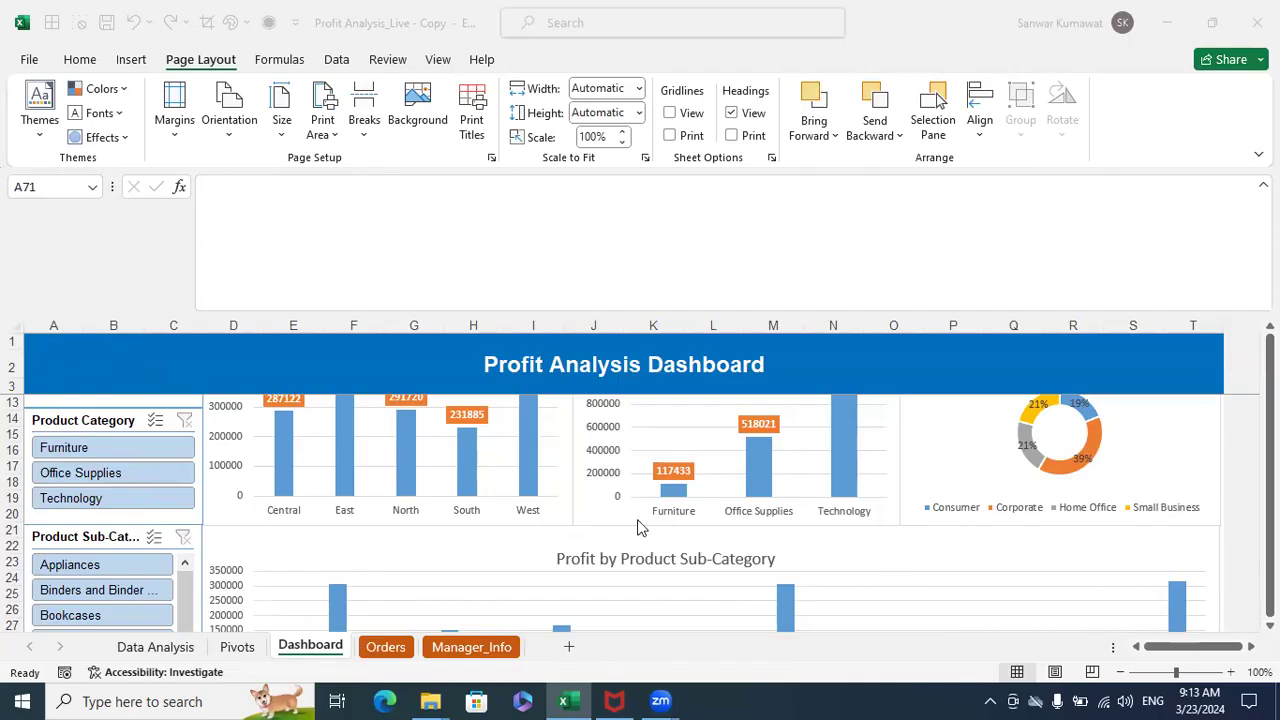
scroll(535, 450, "up", 3)
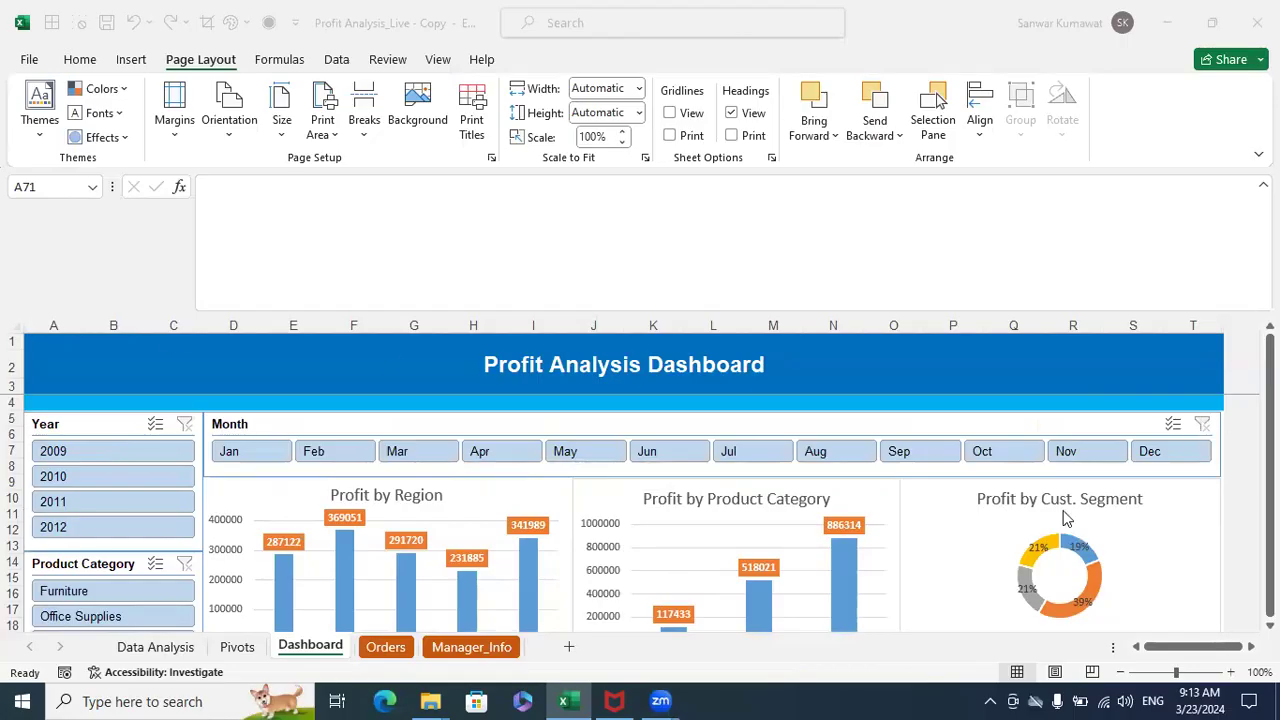
scroll(1066, 518, "down", 3)
scroll(1066, 518, "up", 3)
scroll(1066, 518, "down", 6)
scroll(867, 458, "down", 1)
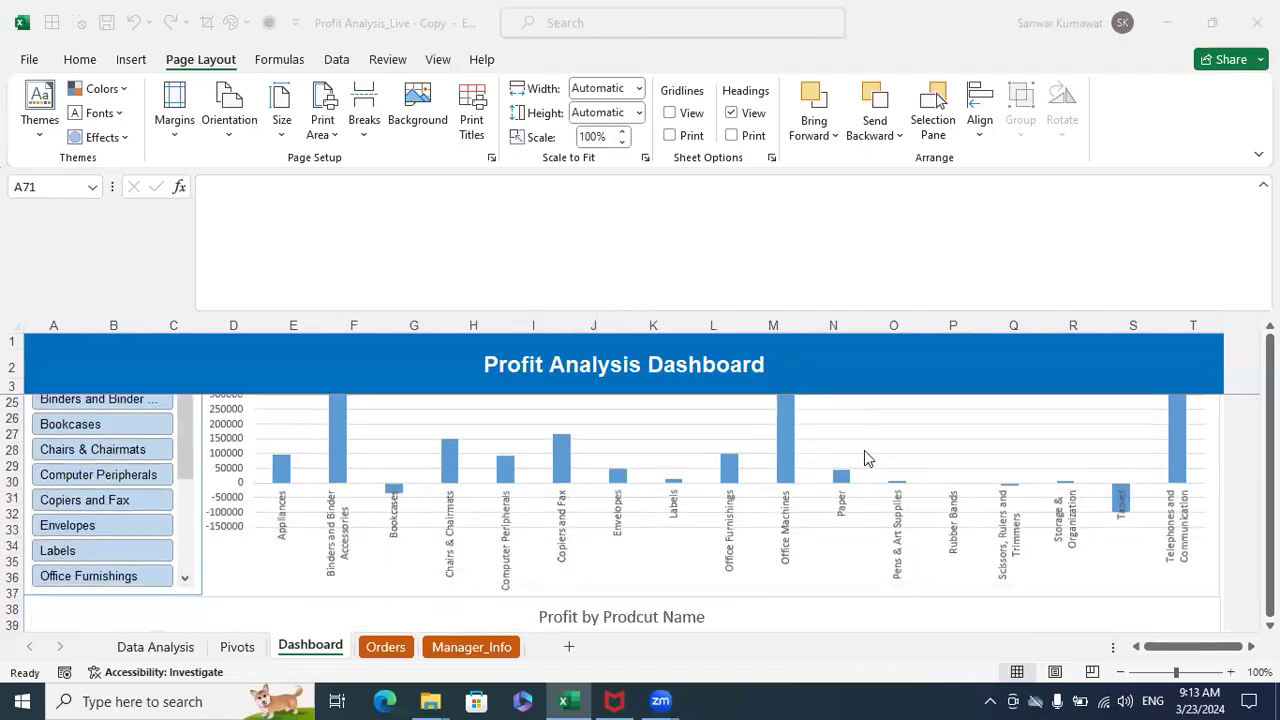
scroll(867, 458, "down", 6)
scroll(867, 458, "up", 3)
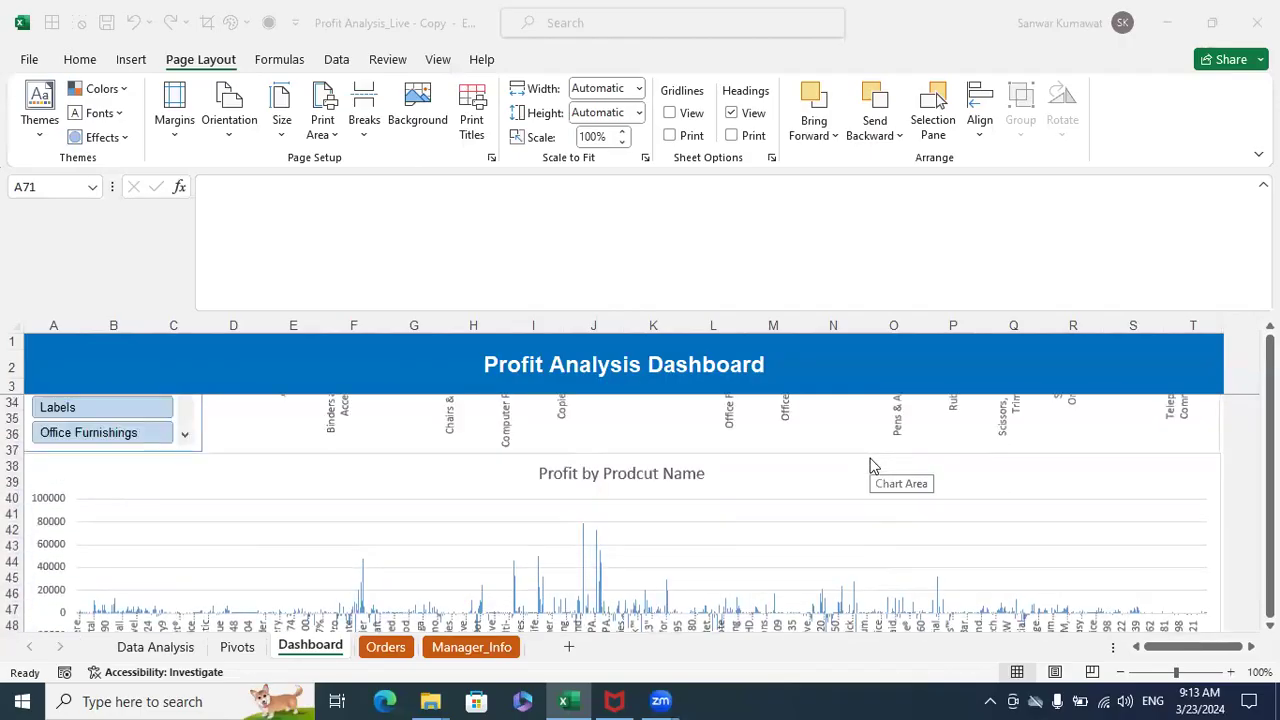
scroll(870, 465, "down", 7)
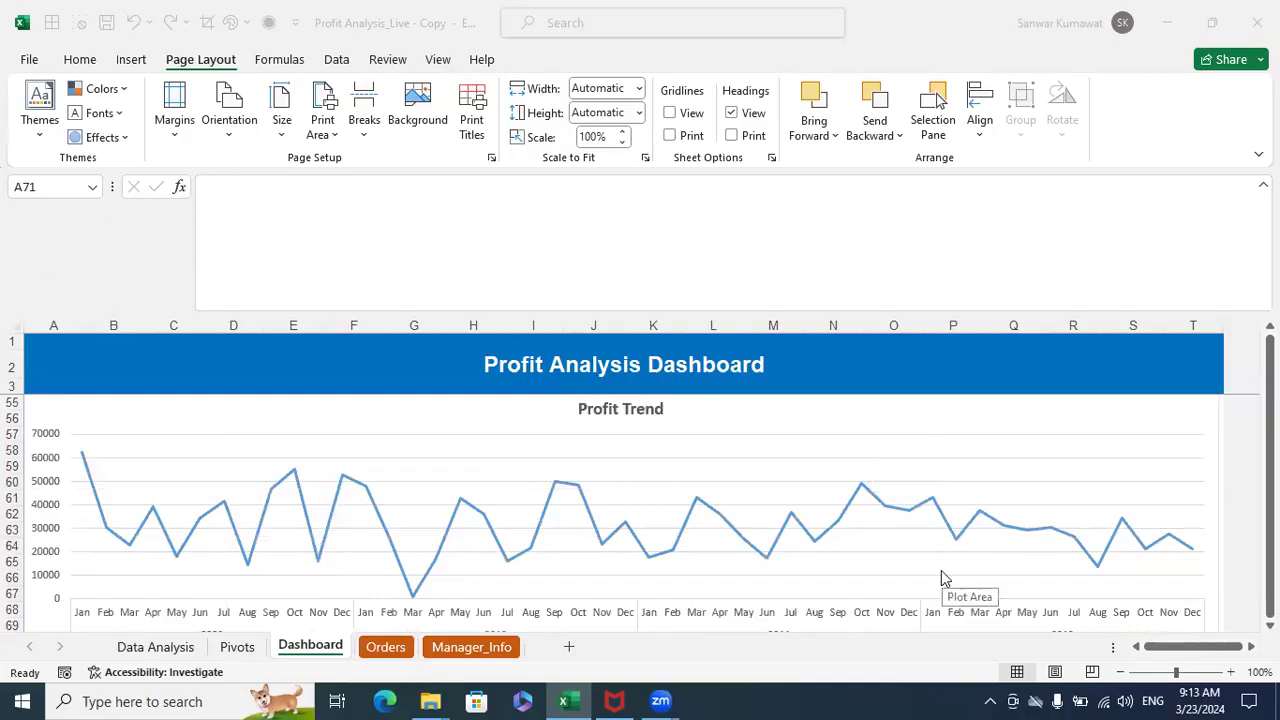
scroll(941, 578, "up", 15)
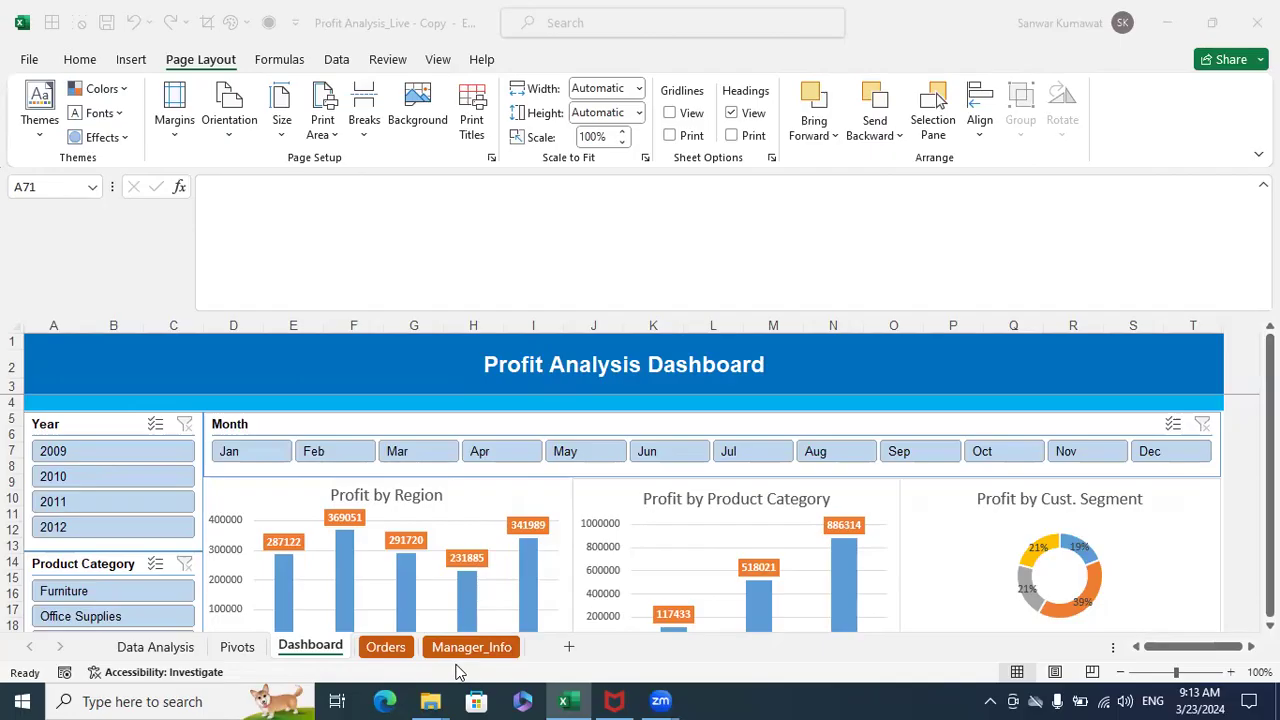
- Open the Data Analysis sheet and review its lists of analysis purposes and steps
left_click(160, 646)
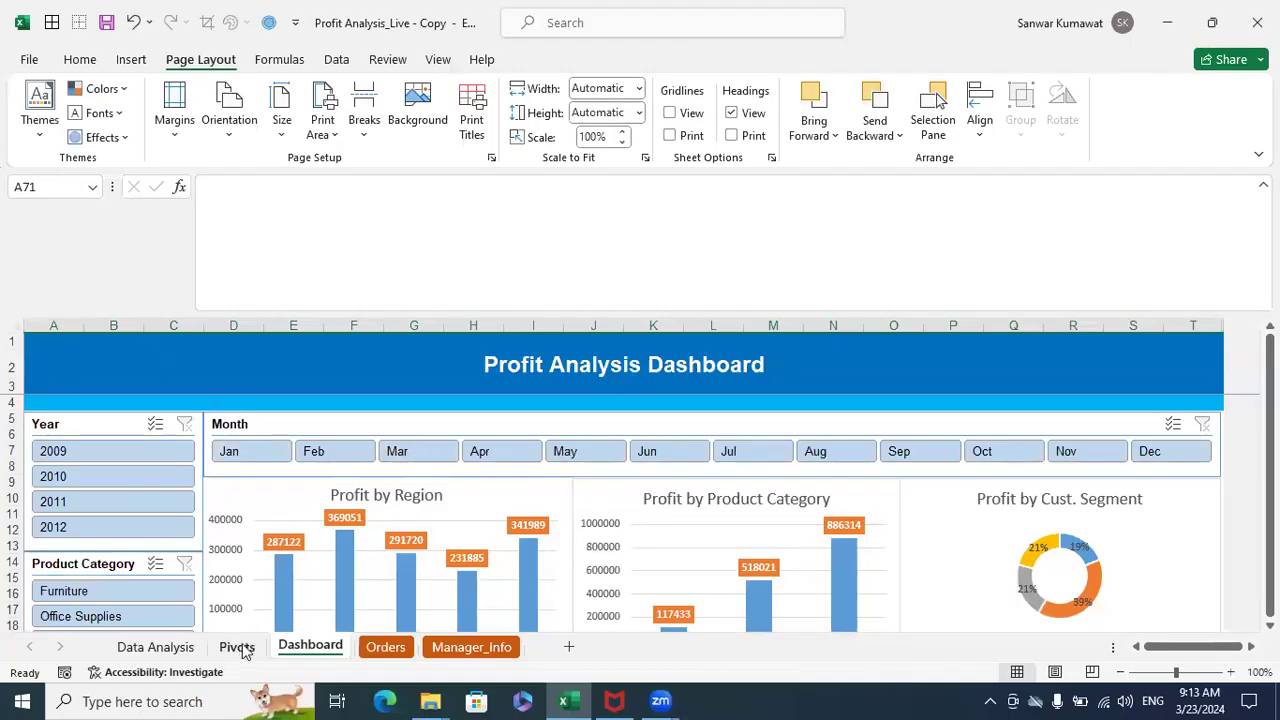
left_click(180, 648)
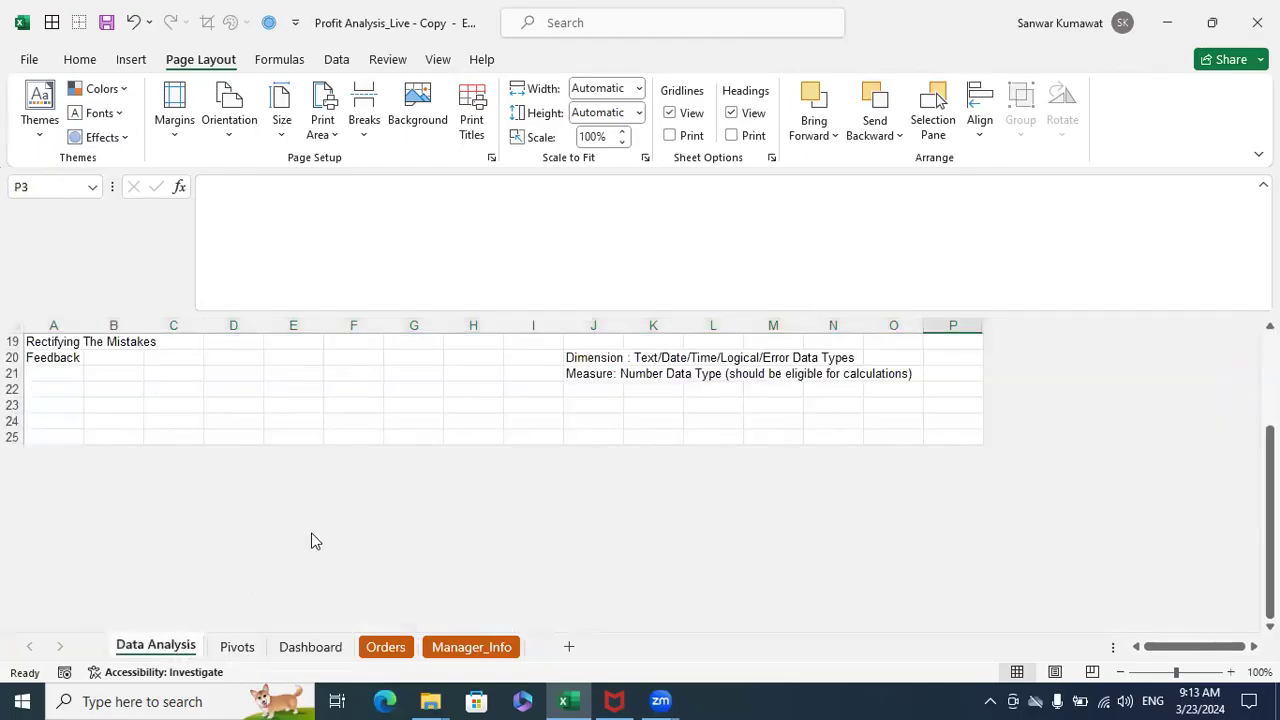
scroll(311, 540, "down", 1)
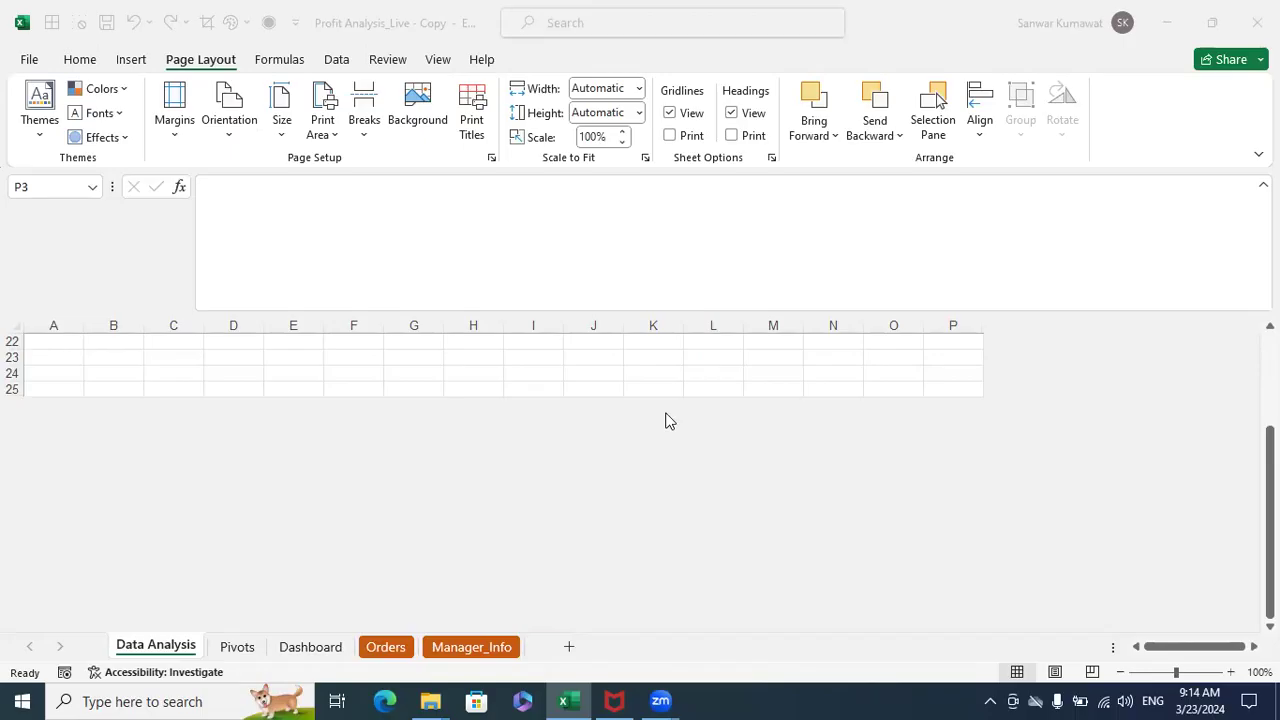
scroll(686, 445, "up", 7)
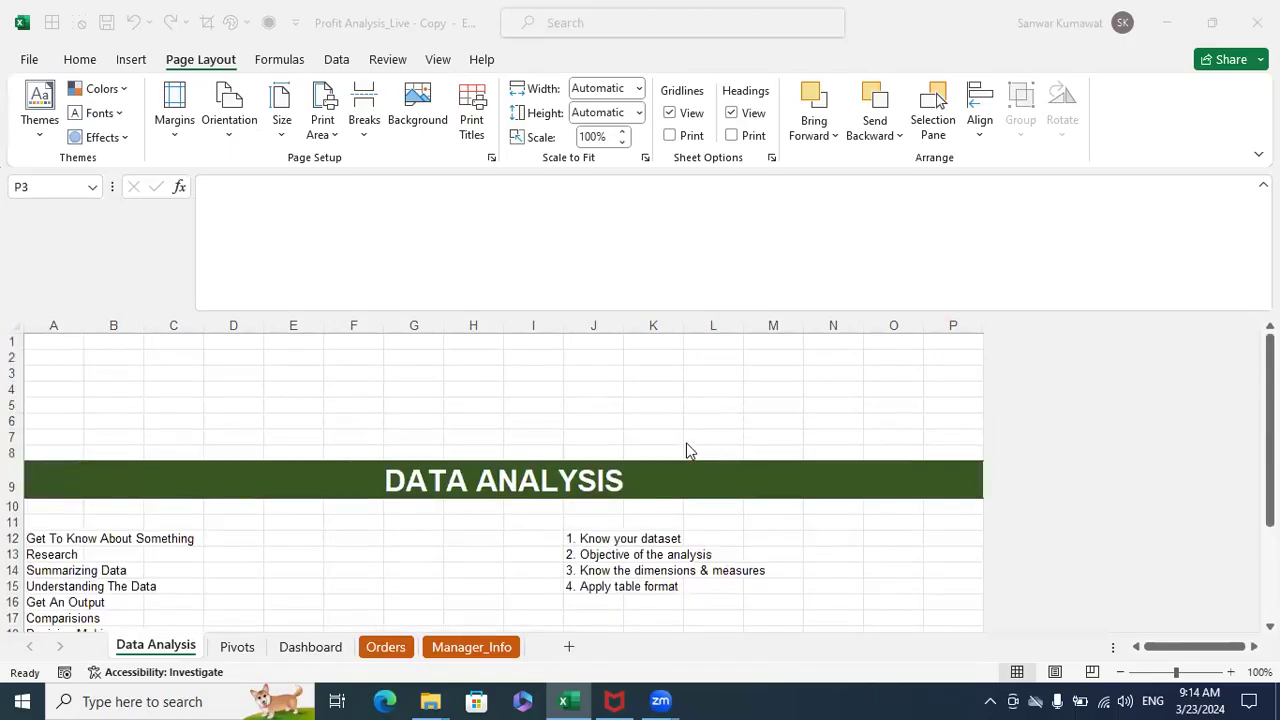
scroll(686, 445, "down", 2)
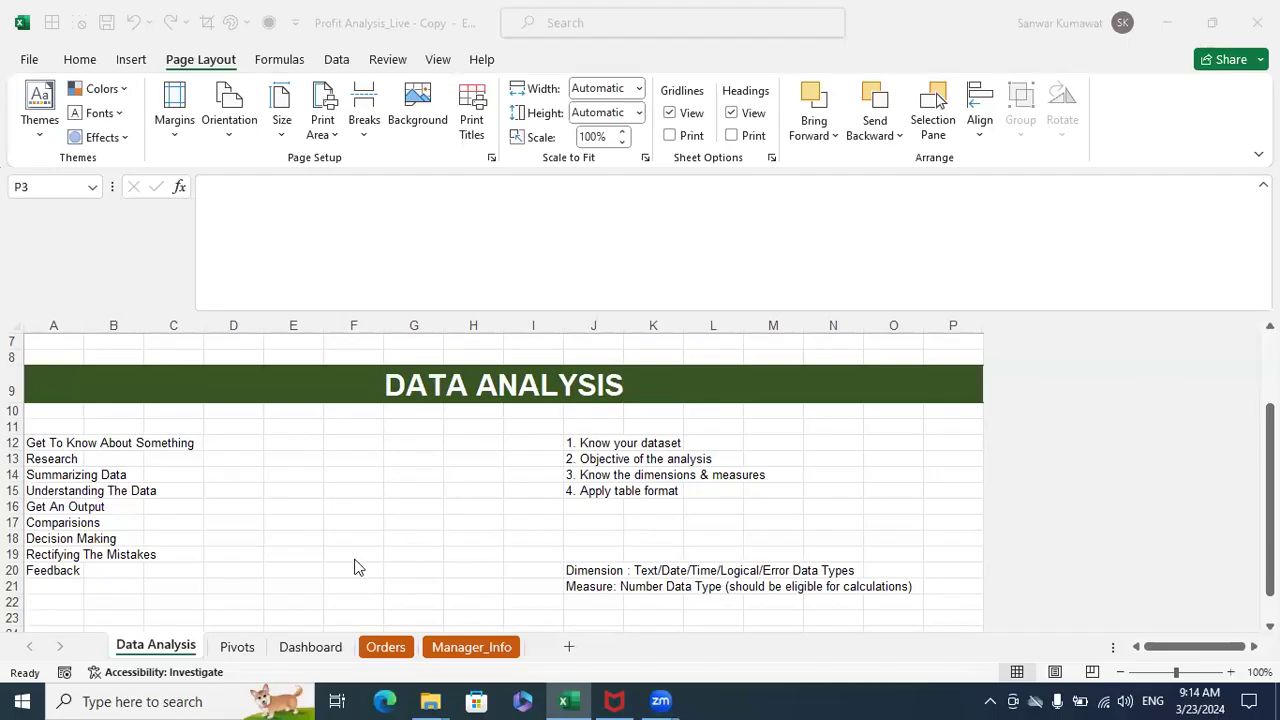
- View the Manager_Info sheet and go to the Orders sheet
left_click(490, 648)
left_click(386, 647)
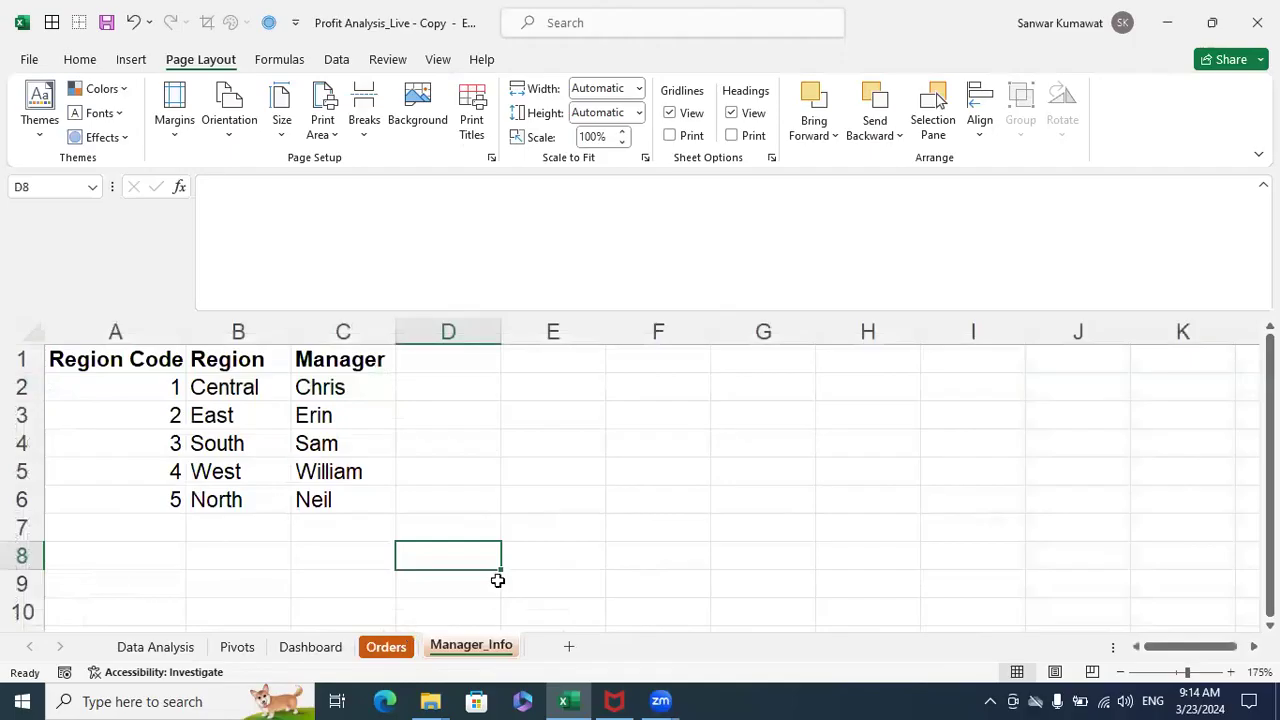
left_click_drag(1209, 647, 1158, 647)
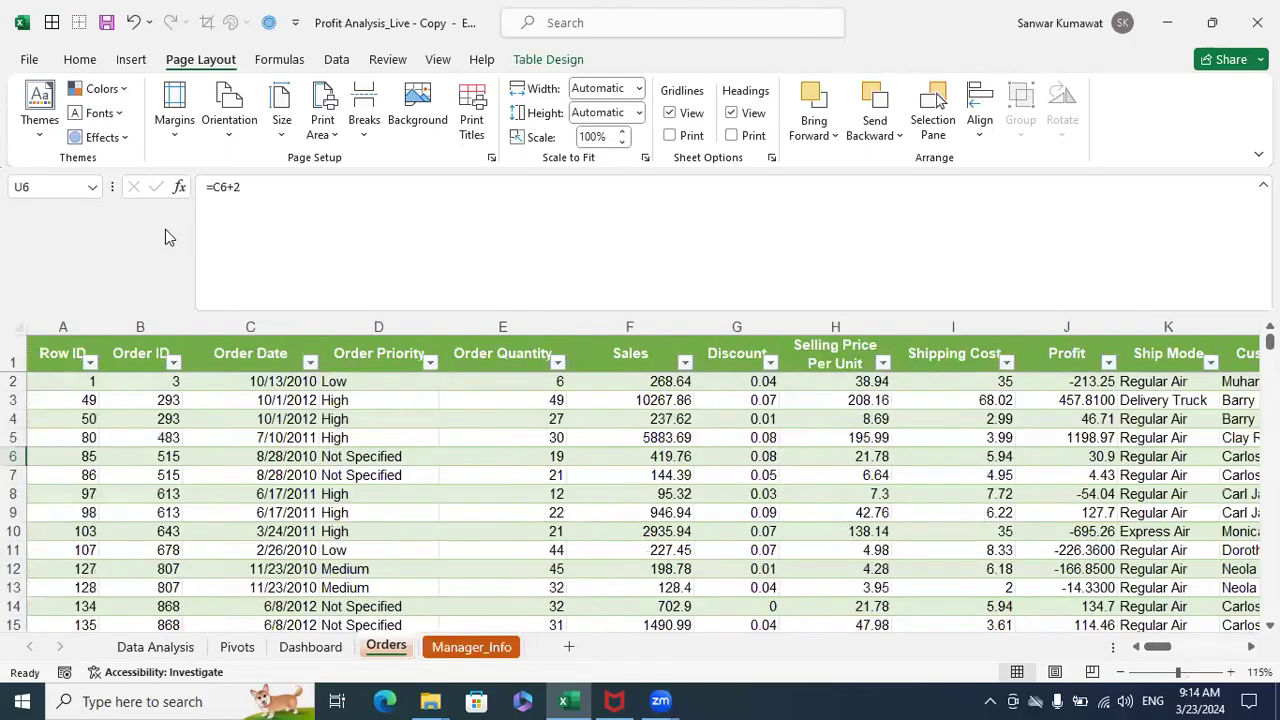
- Highlight the header row of the Orders table and the data range A1:K15
left_click(16, 358)
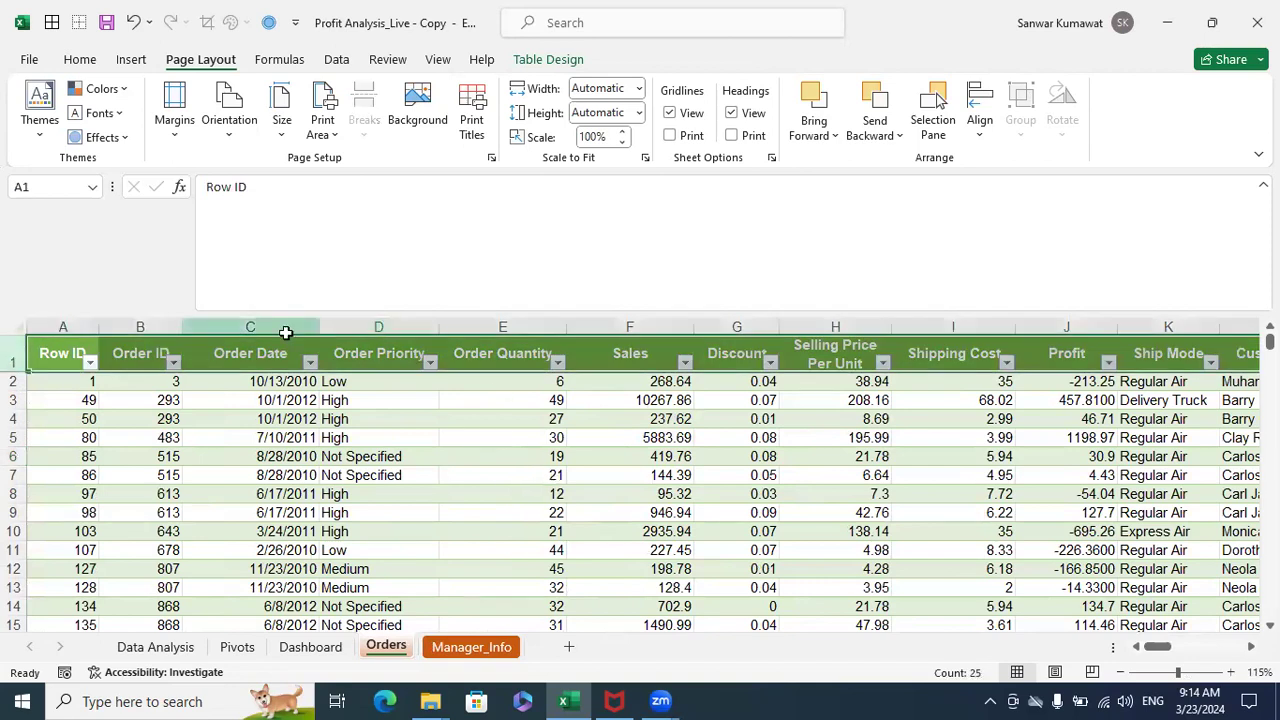
left_click(270, 440)
left_click_drag(60, 350, 1185, 618)
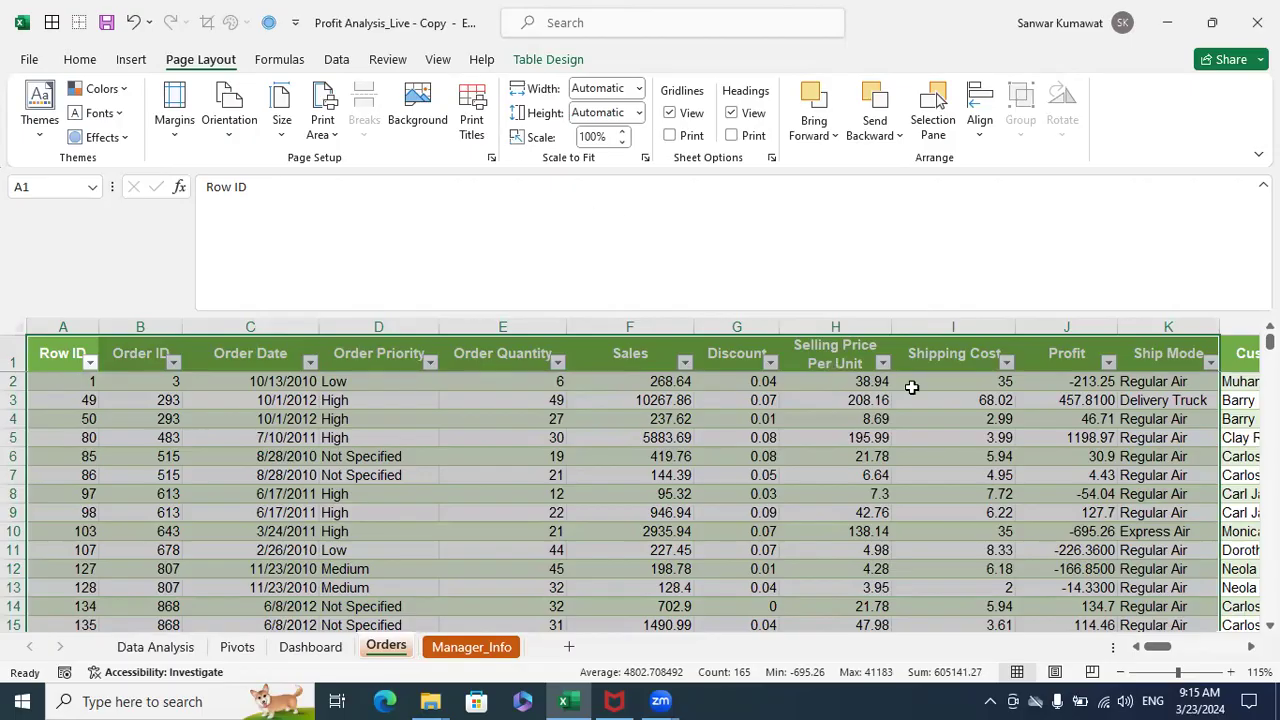
left_click(516, 425)
- Glance back at the Data Analysis sheet, then examine the Orders table's column headers from Order Priority through Year
left_click(155, 648)
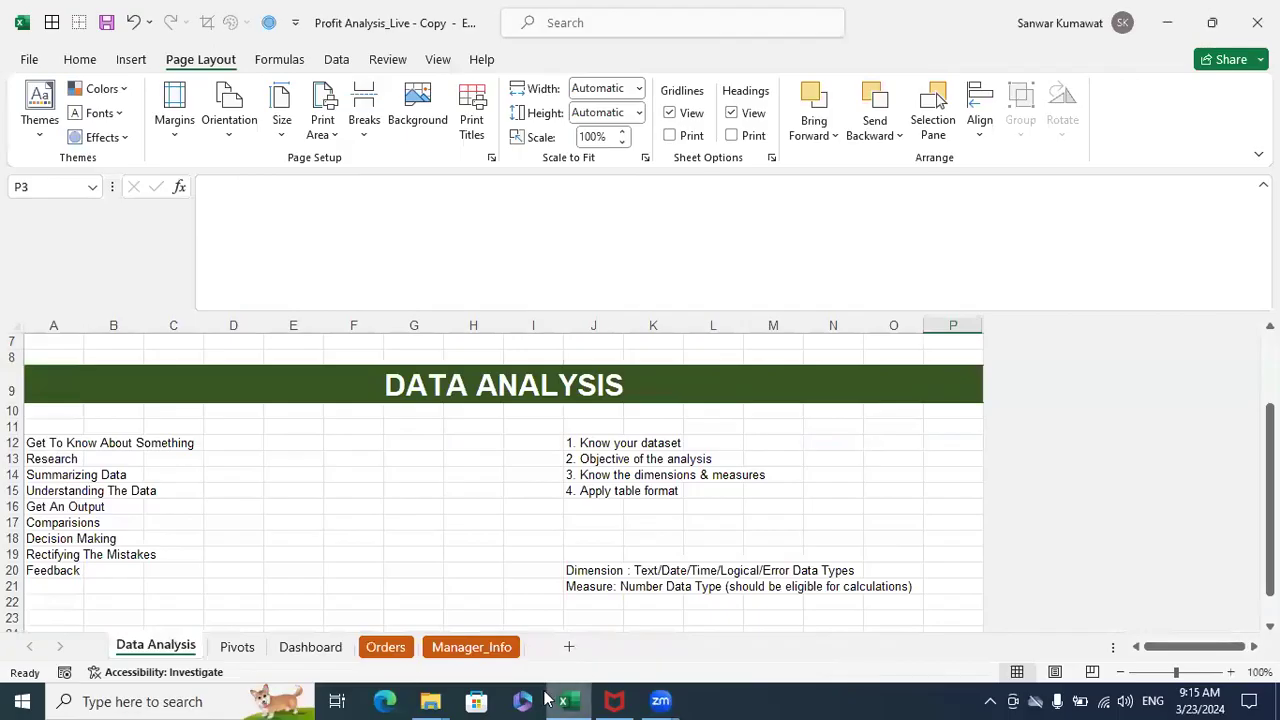
left_click(398, 648)
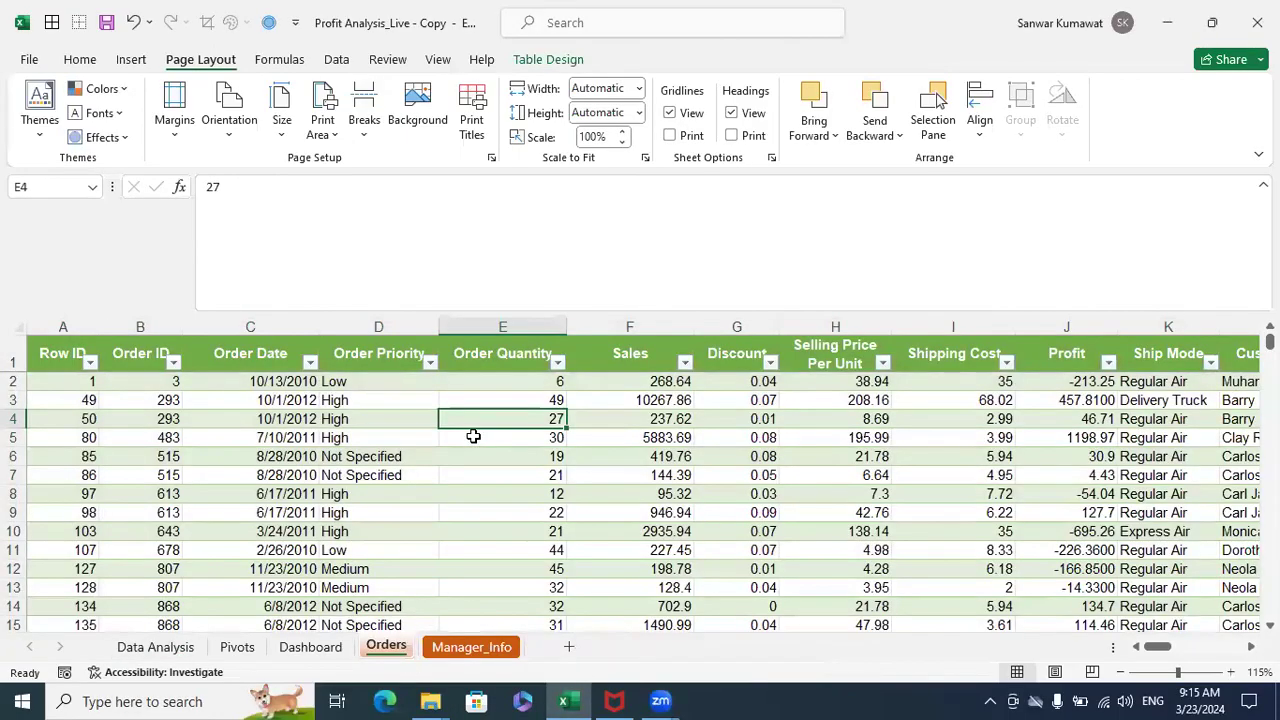
left_click(495, 355)
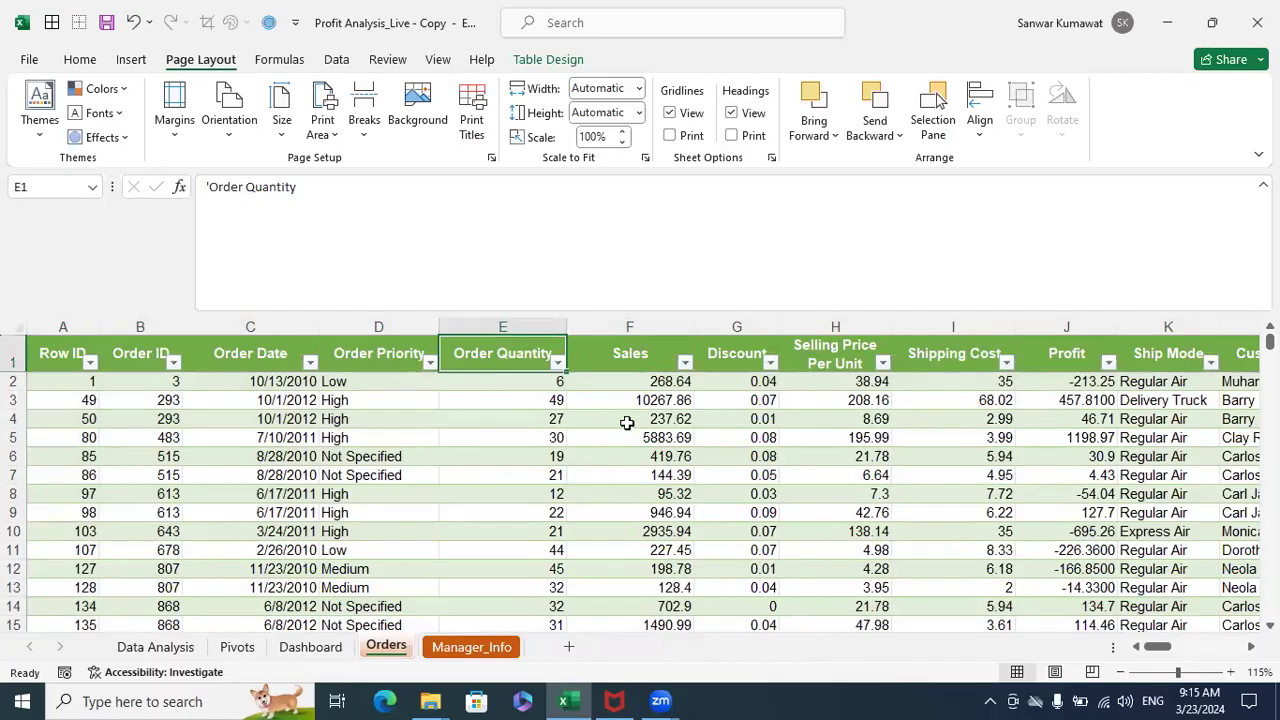
key("Right")
key("Left")
key("Left")
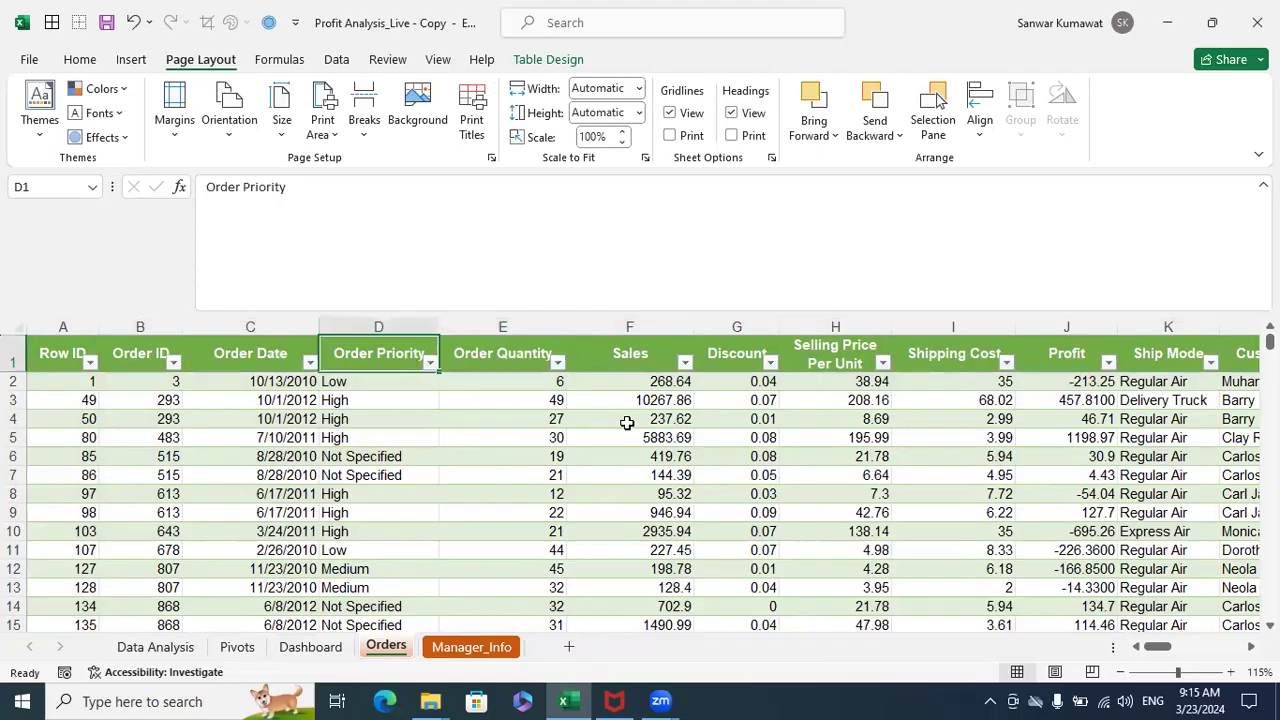
key("Right")
key("Right")
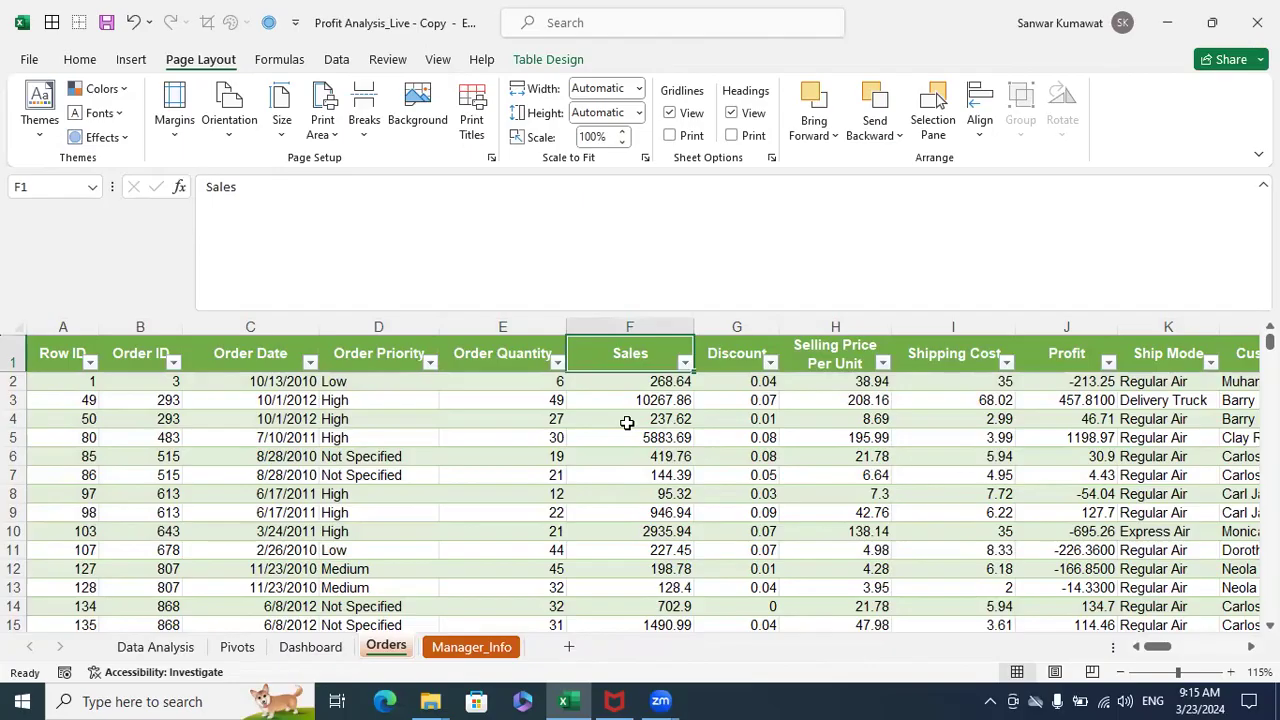
key("Left")
key("Left")
key("Right")
key("Right")
key("Left")
key("Left")
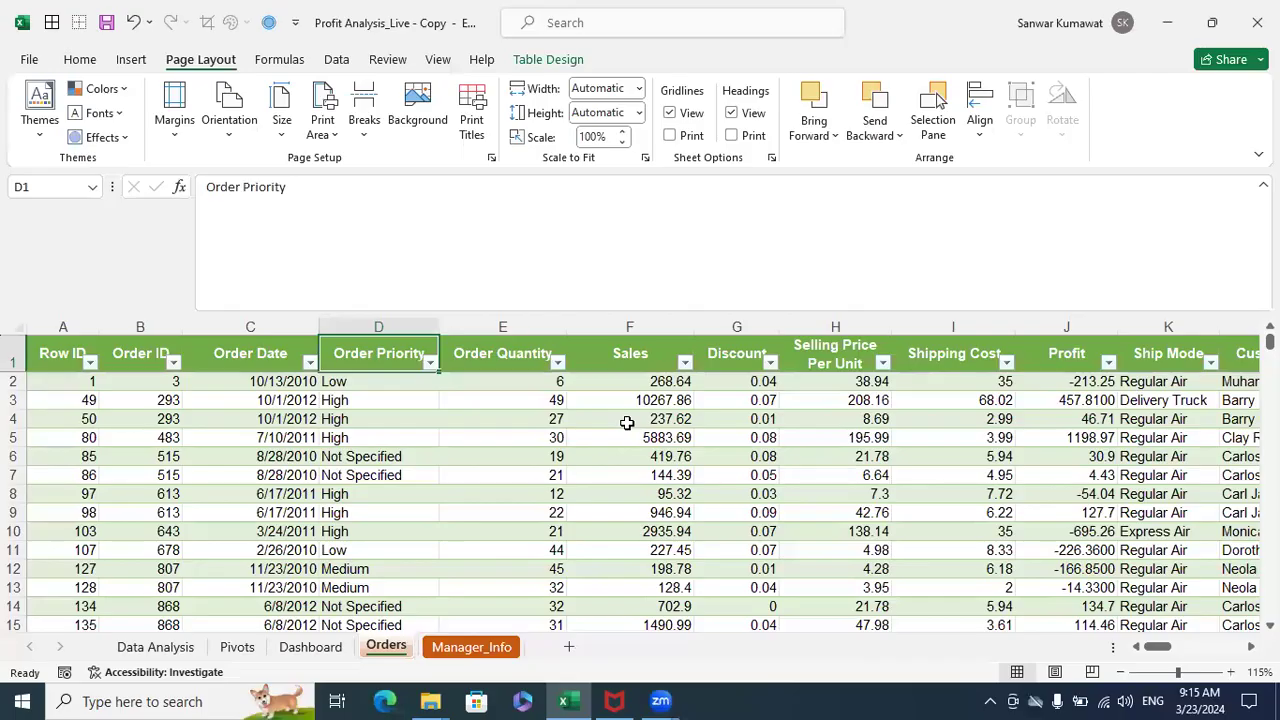
key("Right")
key("Right")
key("Right")
key("Right")
key("Right")
key("Right")
key("Right")
key("Right")
key("Right")
key("Right")
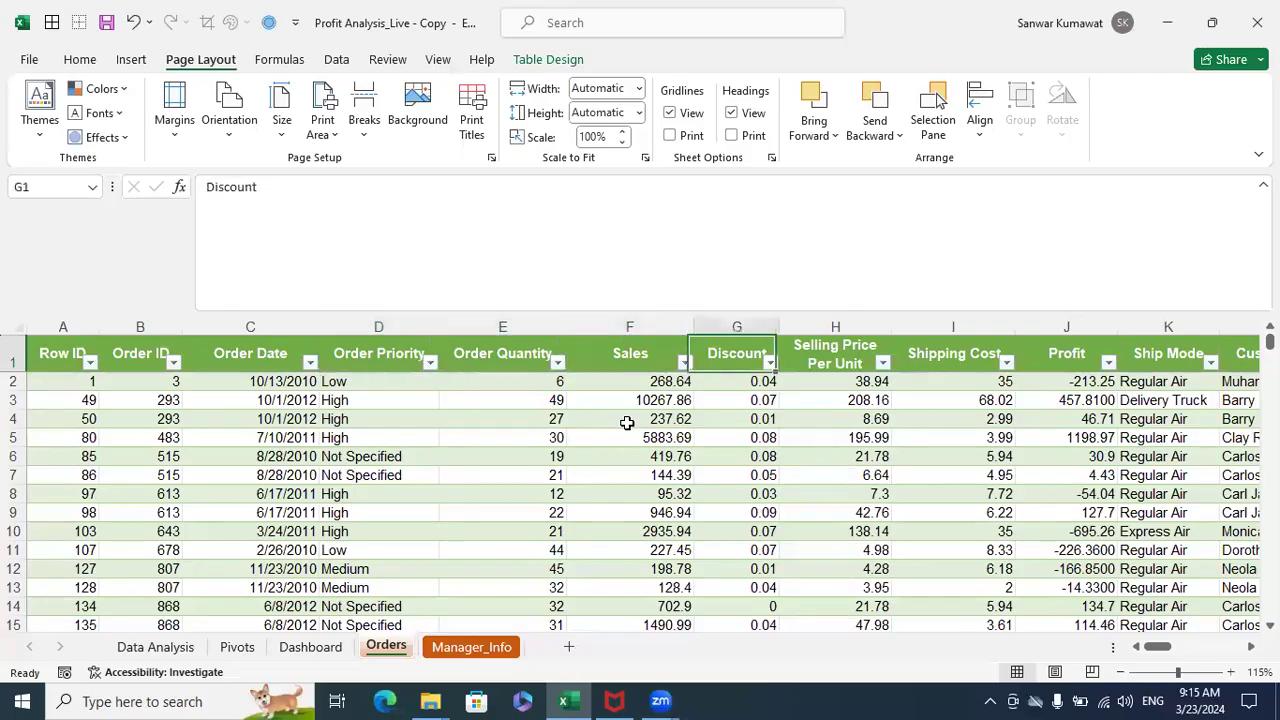
key("Right")
key("Right")
key("Right")
key("Right")
key("Right")
key("Right")
key("Right")
key("Right")
key("Right")
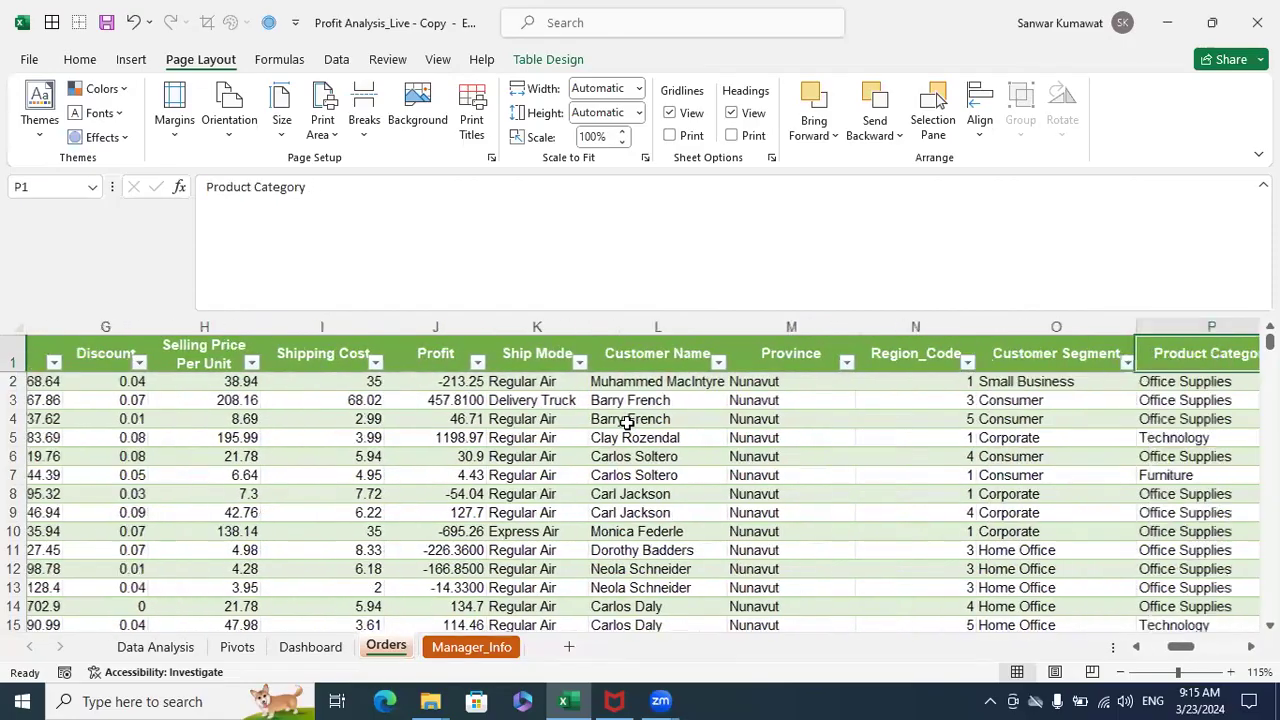
key("Right")
key("Right")
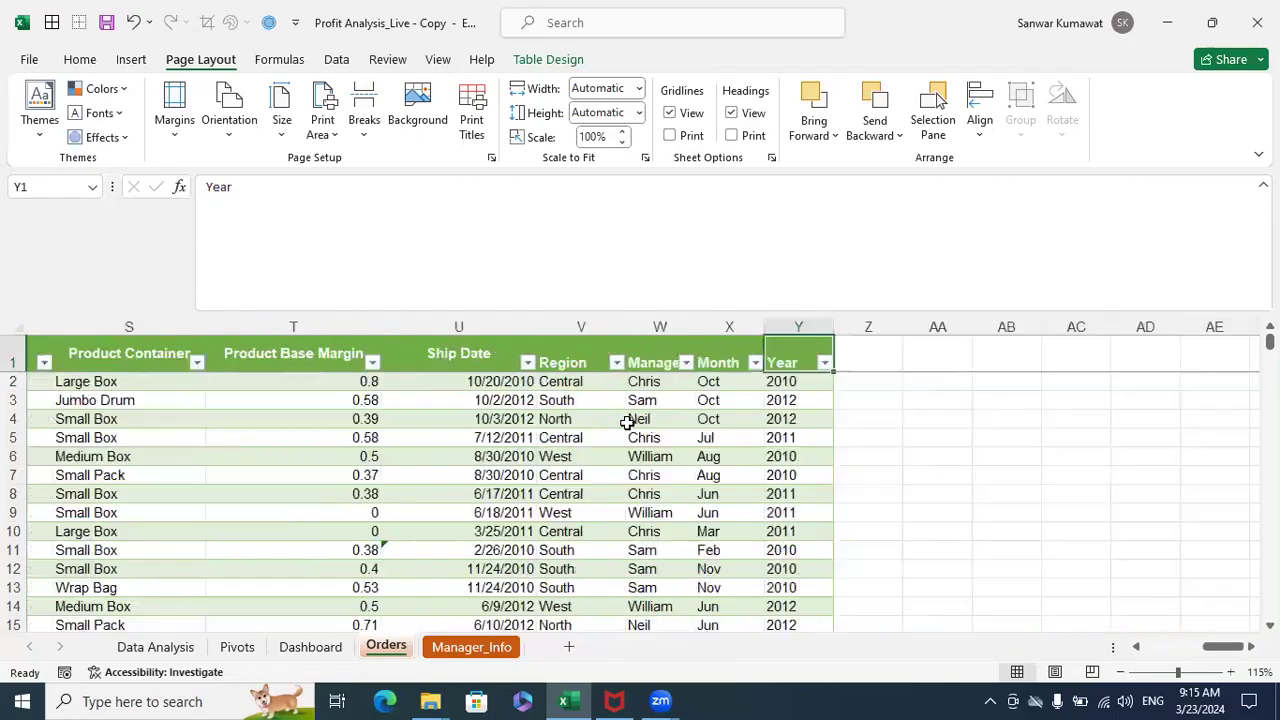
- Filter the Orders table's Region column to show only Central
key("Left")
key("Left")
key("Left")
key("alt+Down")
key("Down")
key("Down")
key("Down")
key("Down")
key("Down")
key("Down")
key("Down")
key("space")
key("Down")
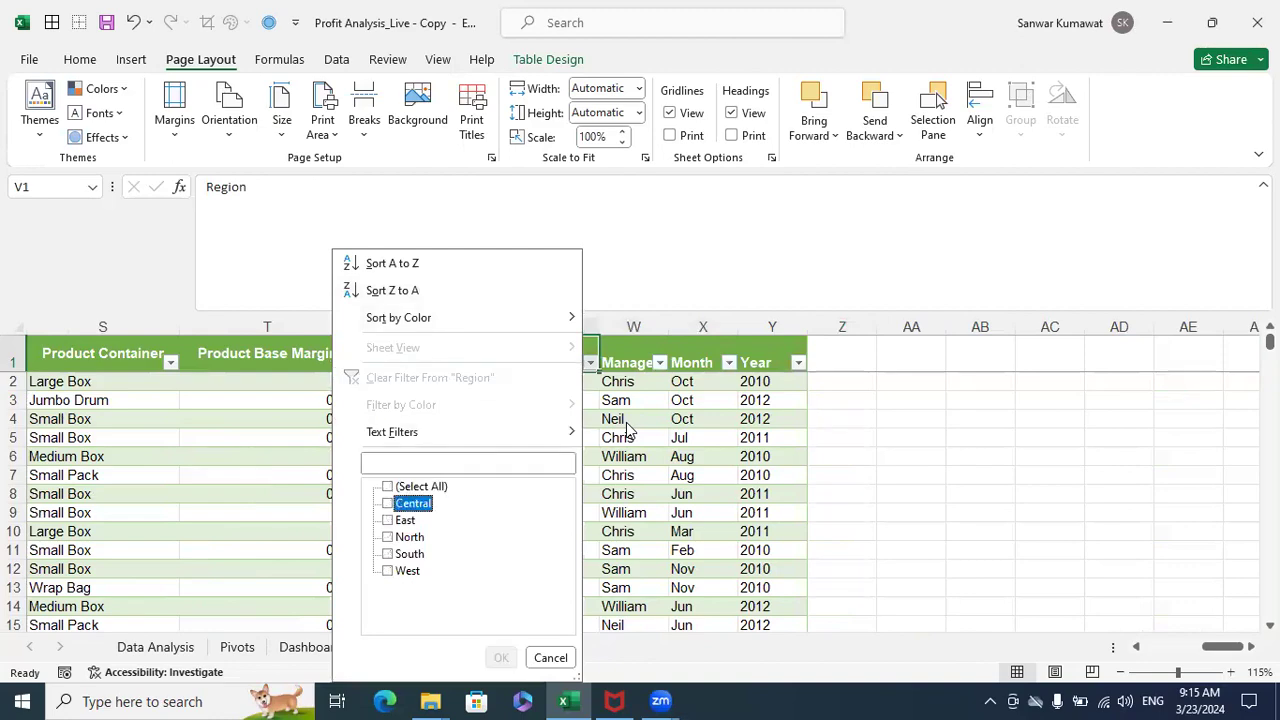
key("space")
key("Return")
- Select all Profit values of the filtered Central orders to check their sum
key("Left")
key("Left")
key("Left")
key("Left")
key("Left")
key("Left")
key("Left")
key("Left")
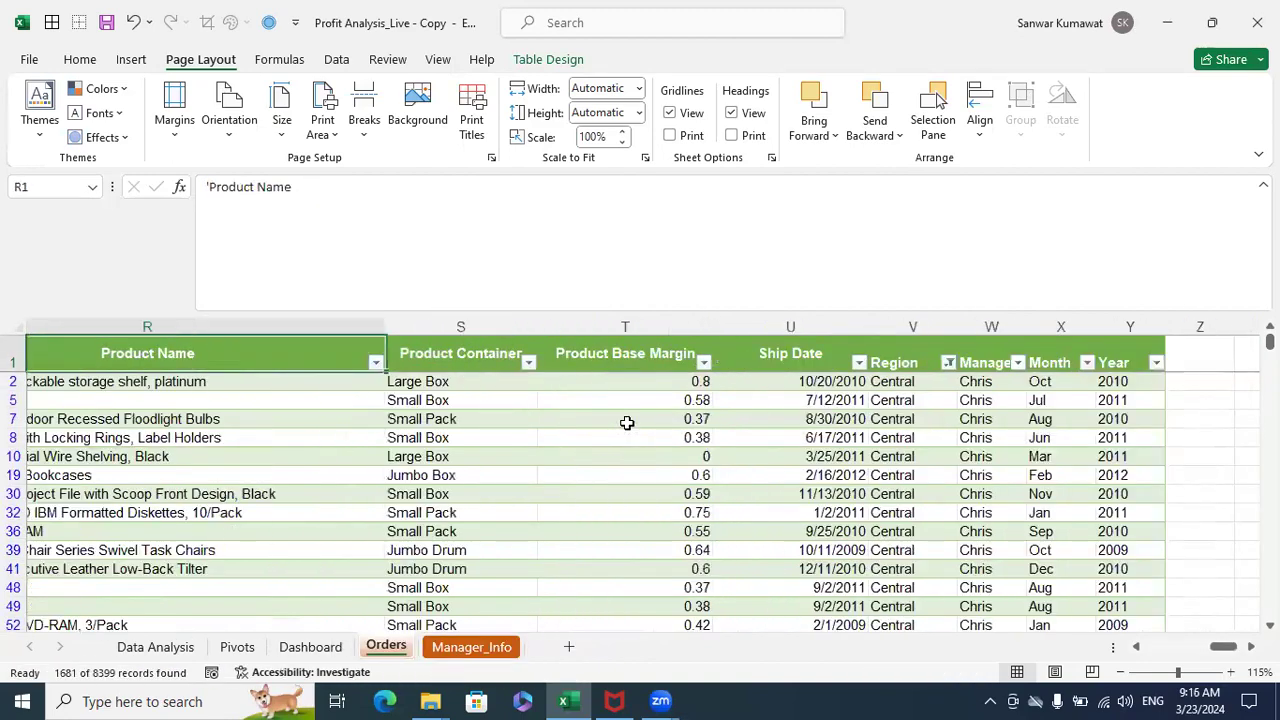
key("Left")
key("Left")
key("Left")
key("Left")
key("Left")
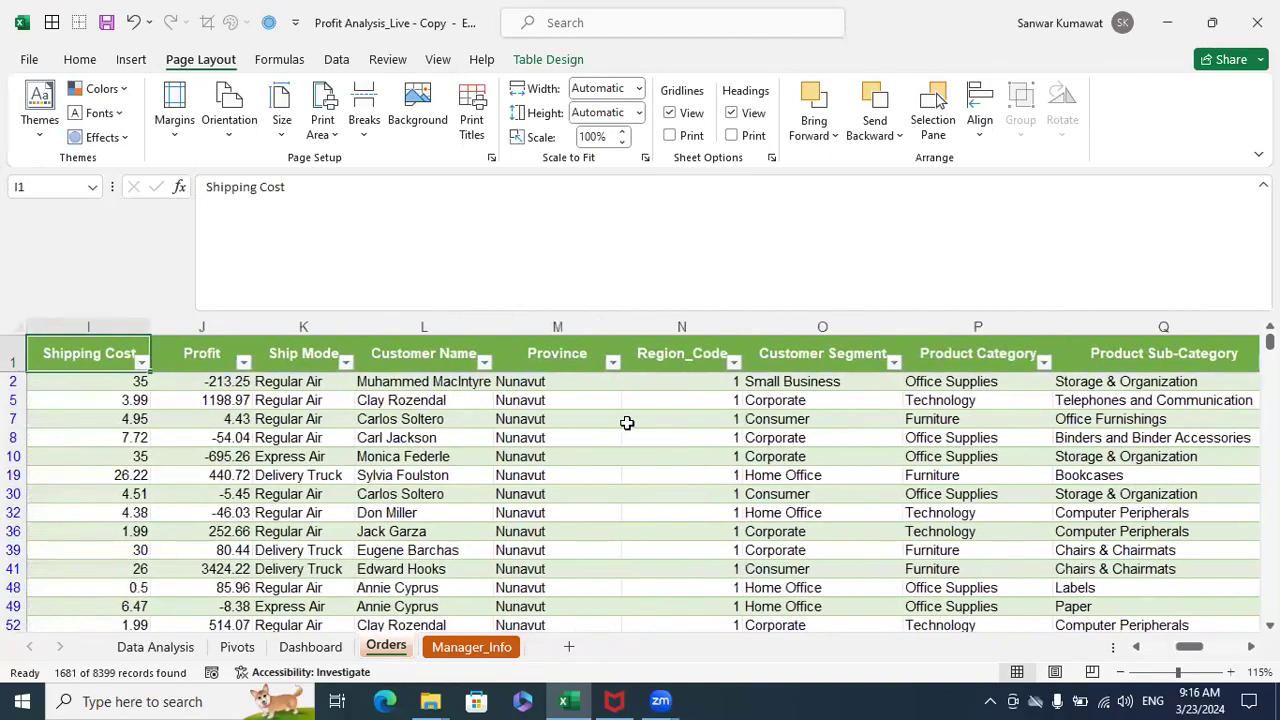
key("Down")
key("Right")
key("ctrl+shift+Down")
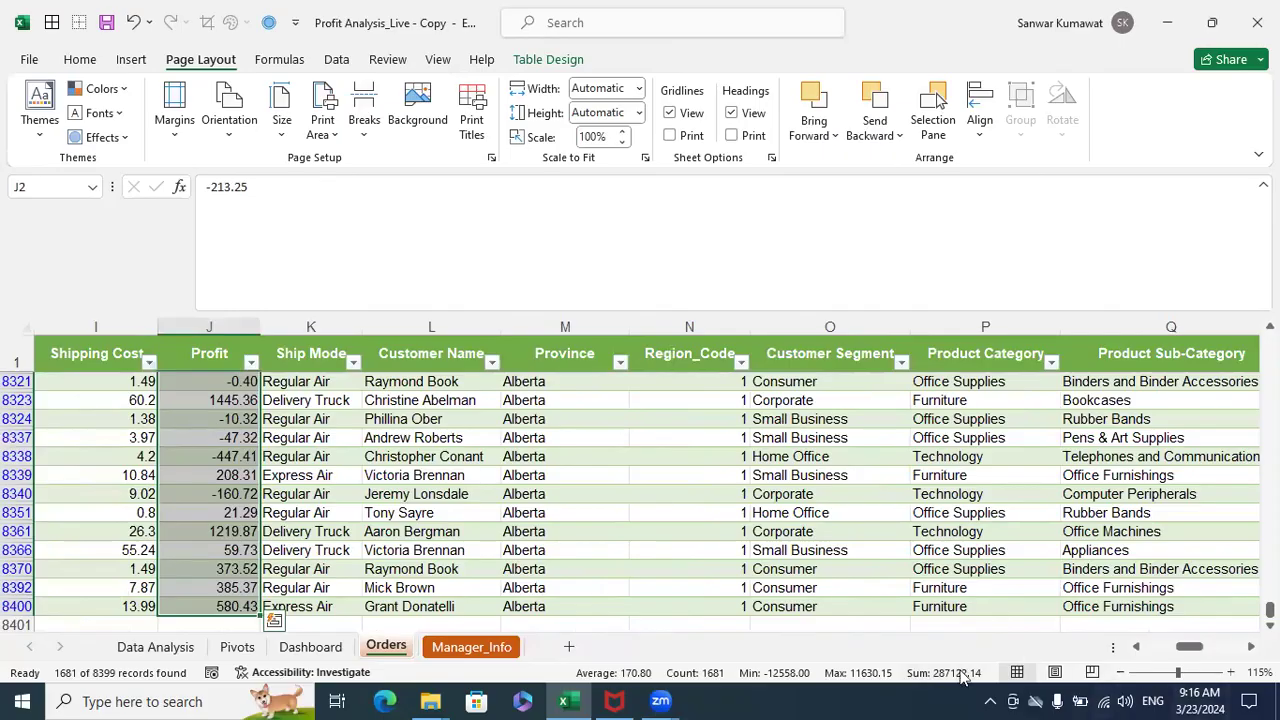
- Change the Region filter in the Orders table to show only East
left_click(958, 367)
key("Right")
key("Right")
key("Right")
key("Right")
key("Right")
key("Right")
key("Right")
key("Right")
key("Left")
key("Left")
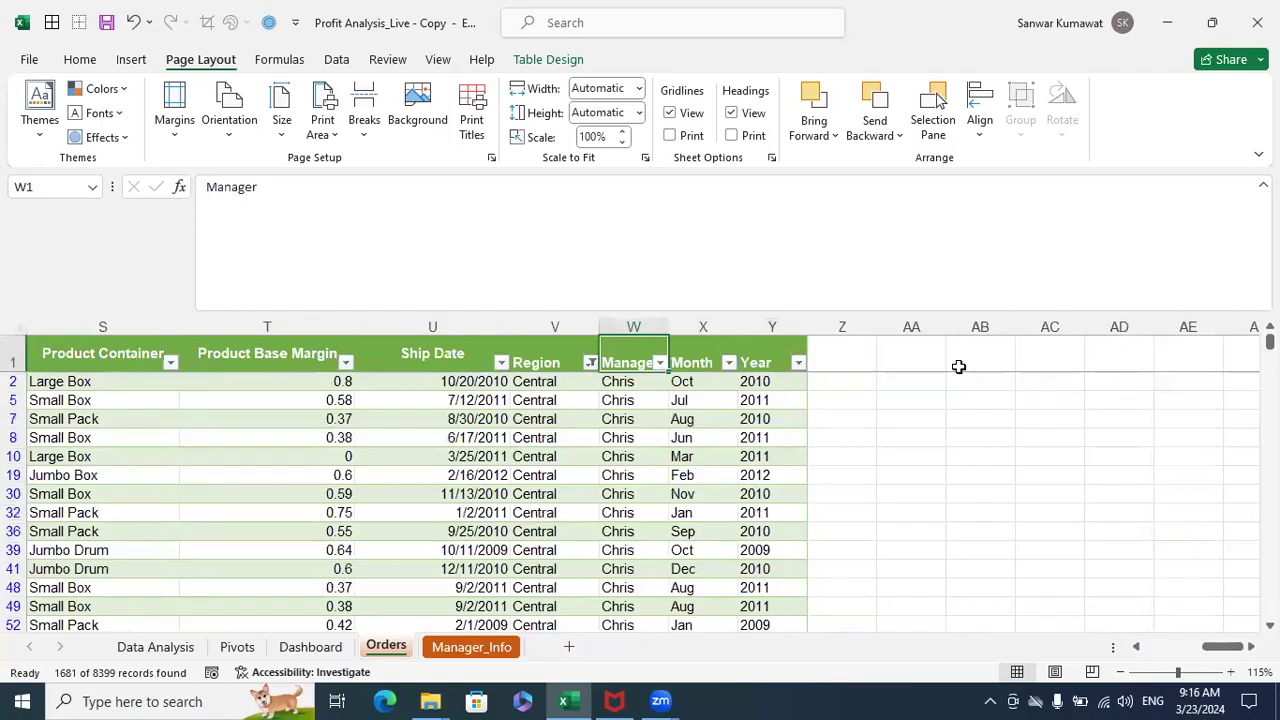
key("alt+Down")
key("Down")
key("Down")
key("Down")
key("Down")
key("Down")
key("Down")
key("Down")
key("Down")
key("space")
key("Down")
key("Up")
key("space")
key("Down")
- Turn off filtering on the Orders table so all regions are included again
key("Down")
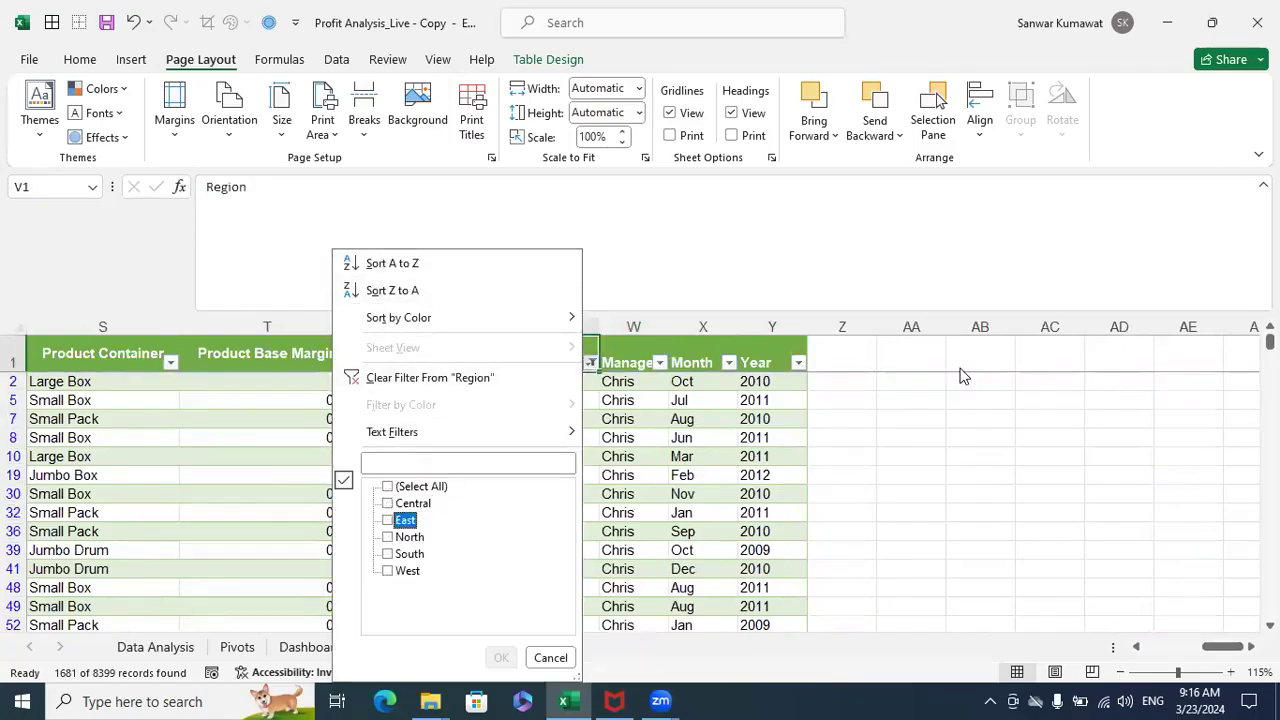
key("space")
key("Return")
key("Down")
key("Up")
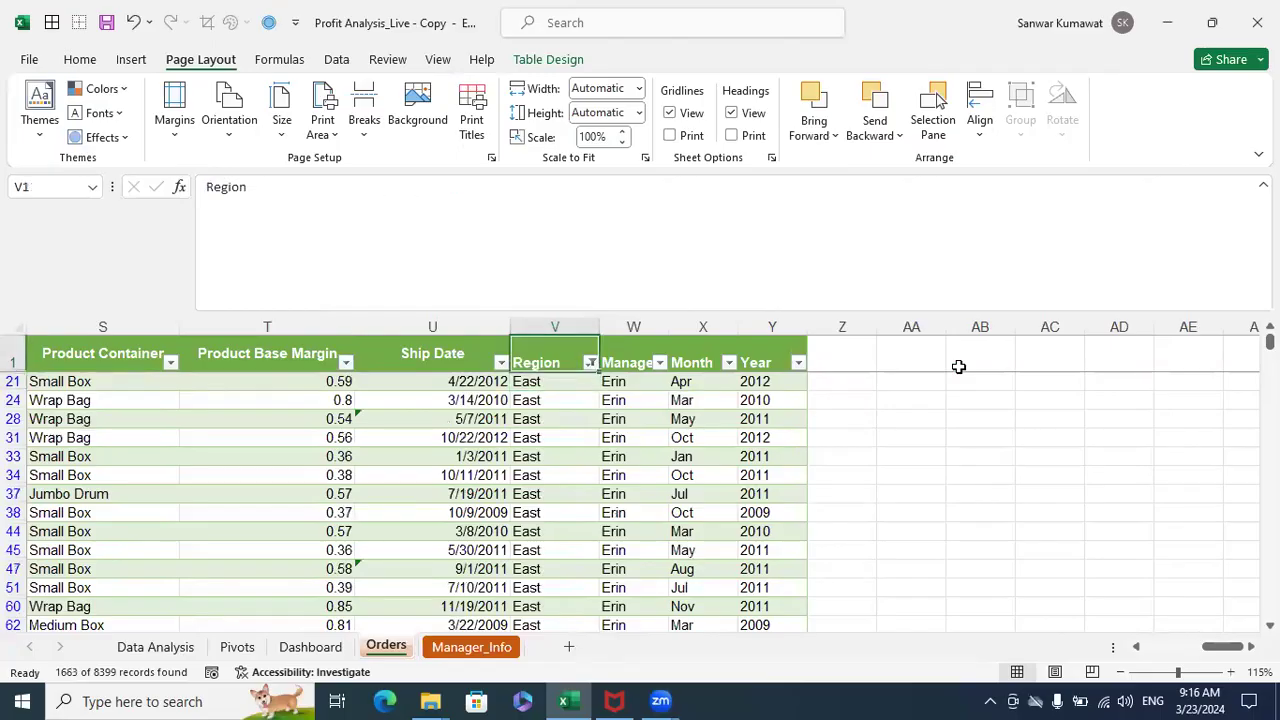
key("ctrl+shift+l")
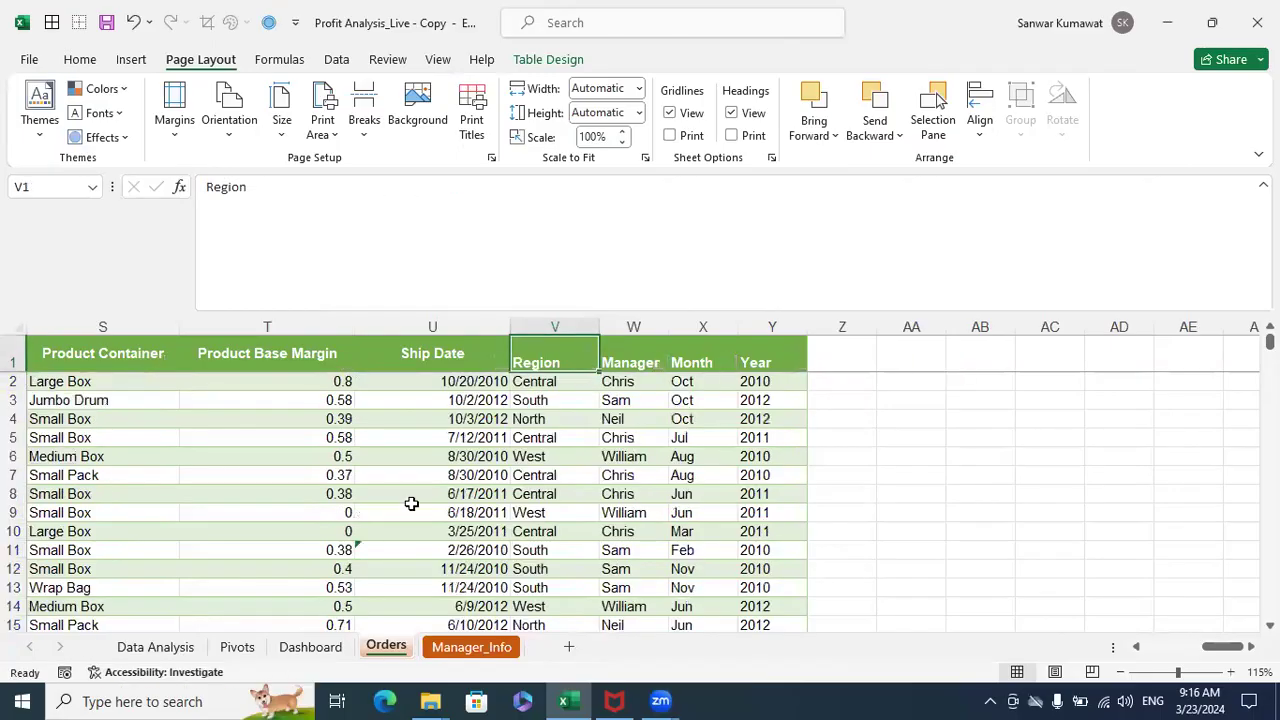
- Return to the Data Analysis sheet and highlight the first three purposes in A12:A14
left_click(155, 647)
left_click(74, 462)
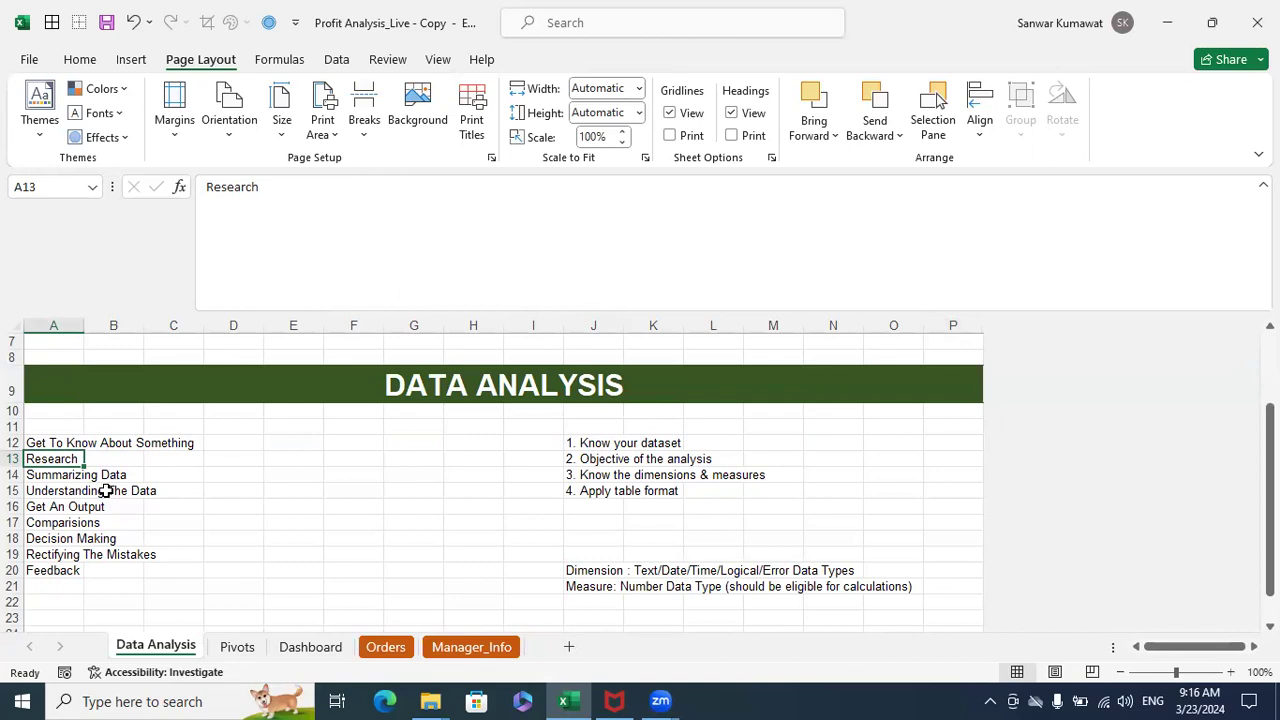
left_click(186, 513)
left_click_drag(66, 474, 62, 447)
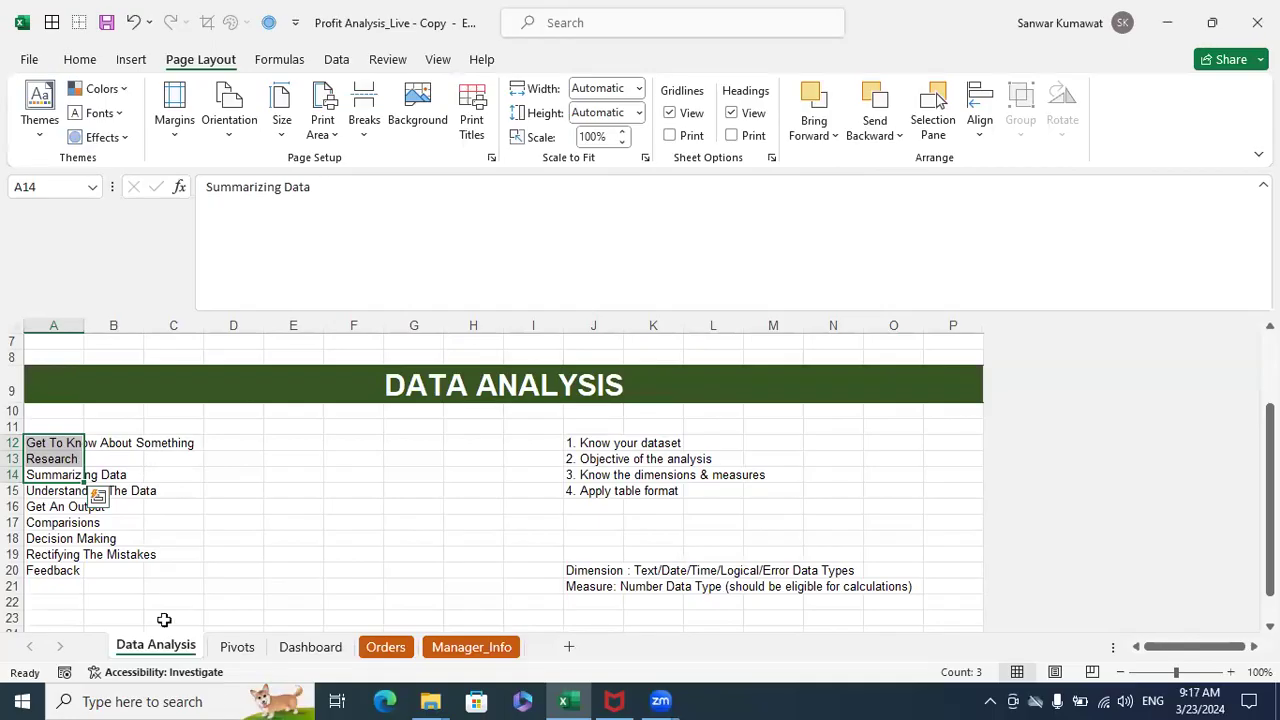
- Switch to the open File Explorer window
left_click(430, 701)
left_click(310, 601)
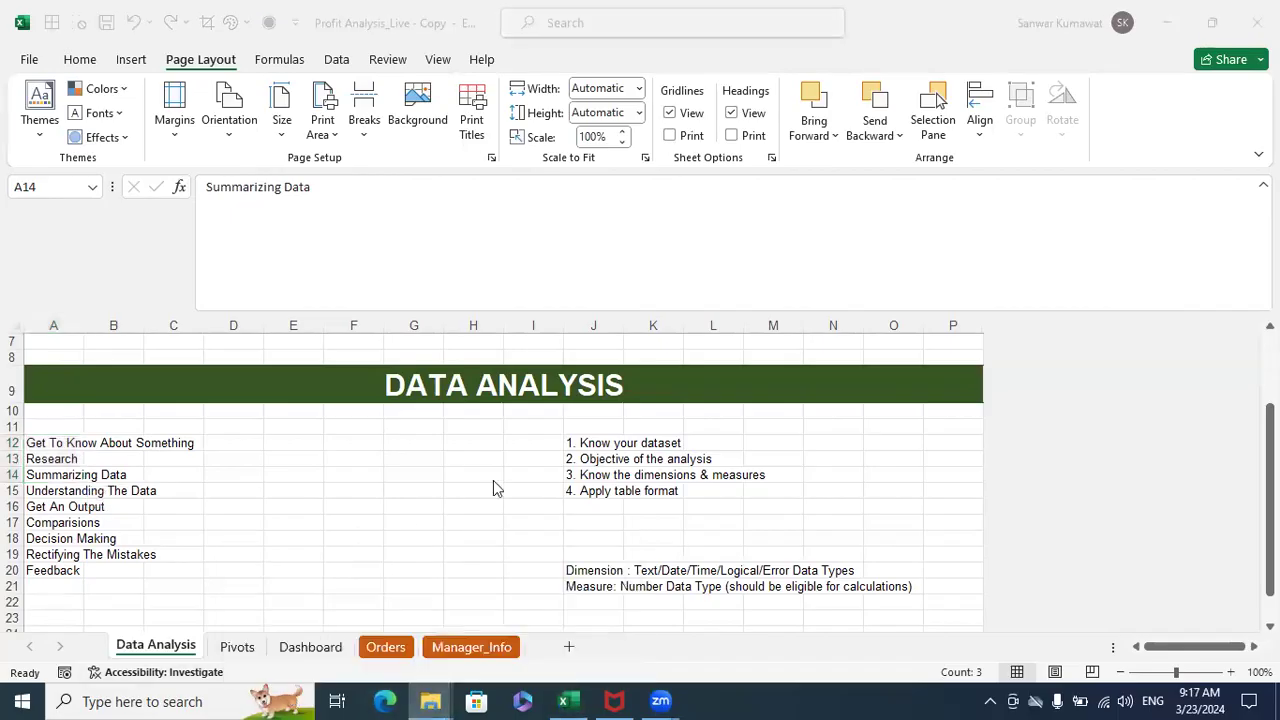
- Open the workbook 01. Excelytics - Excel Training from the Desktop folder Excel Training - Full Course_v2.1
mouse_move(488, 651)
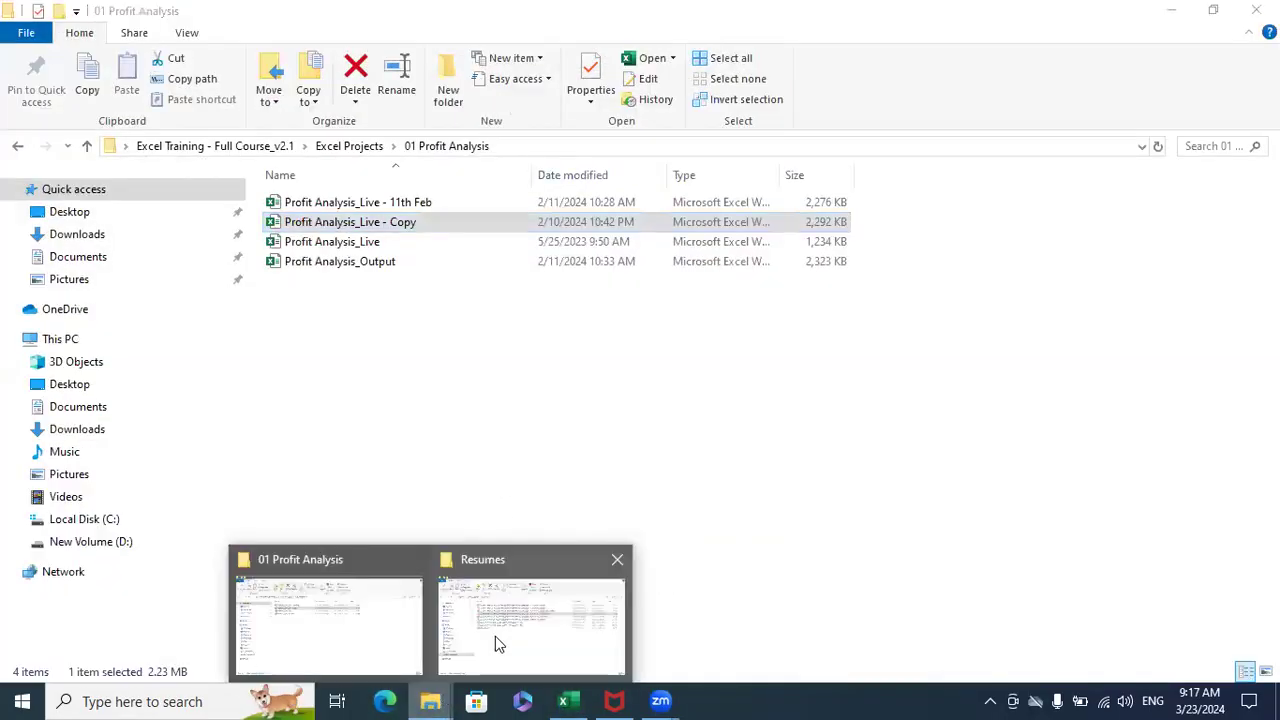
left_click(70, 212)
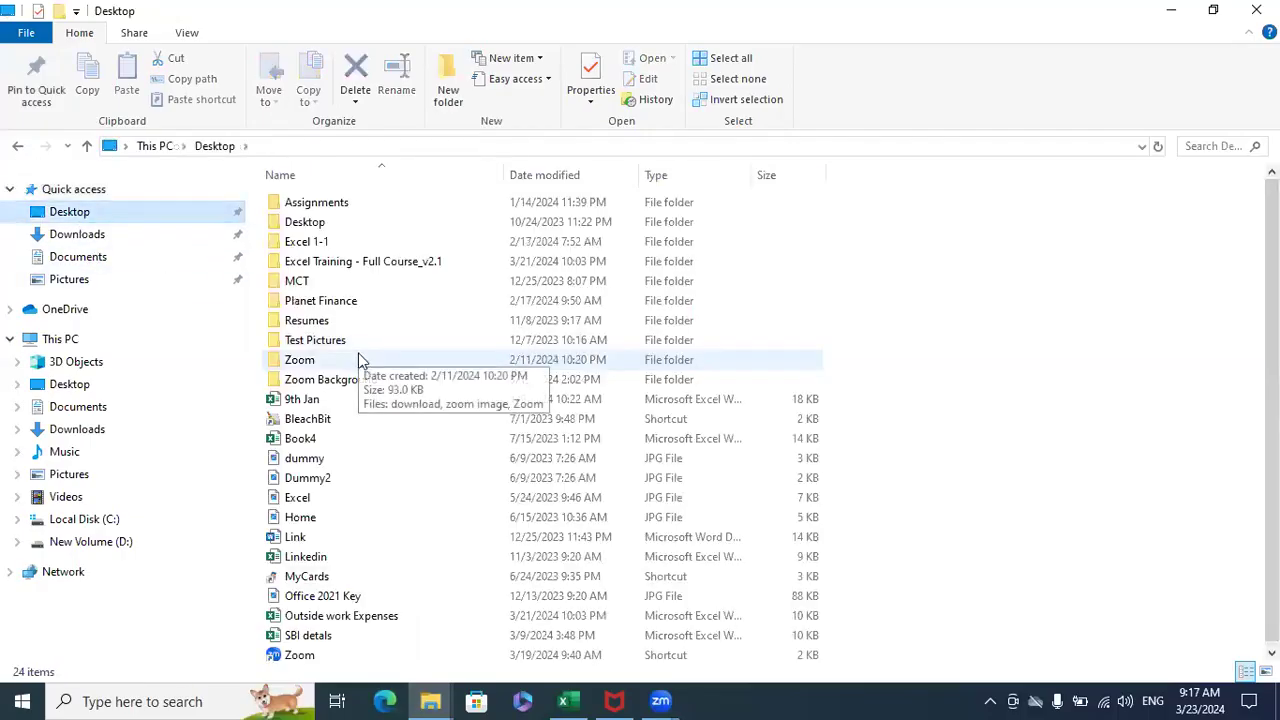
double_click(362, 261)
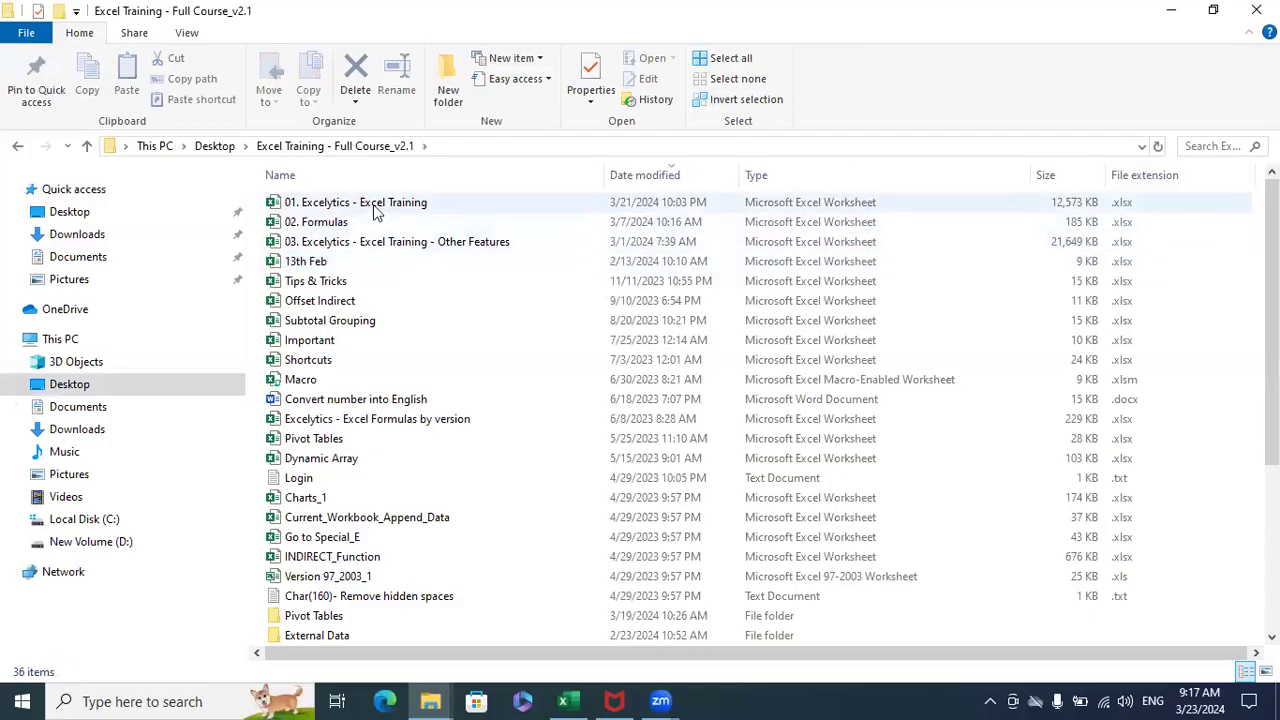
double_click(375, 204)
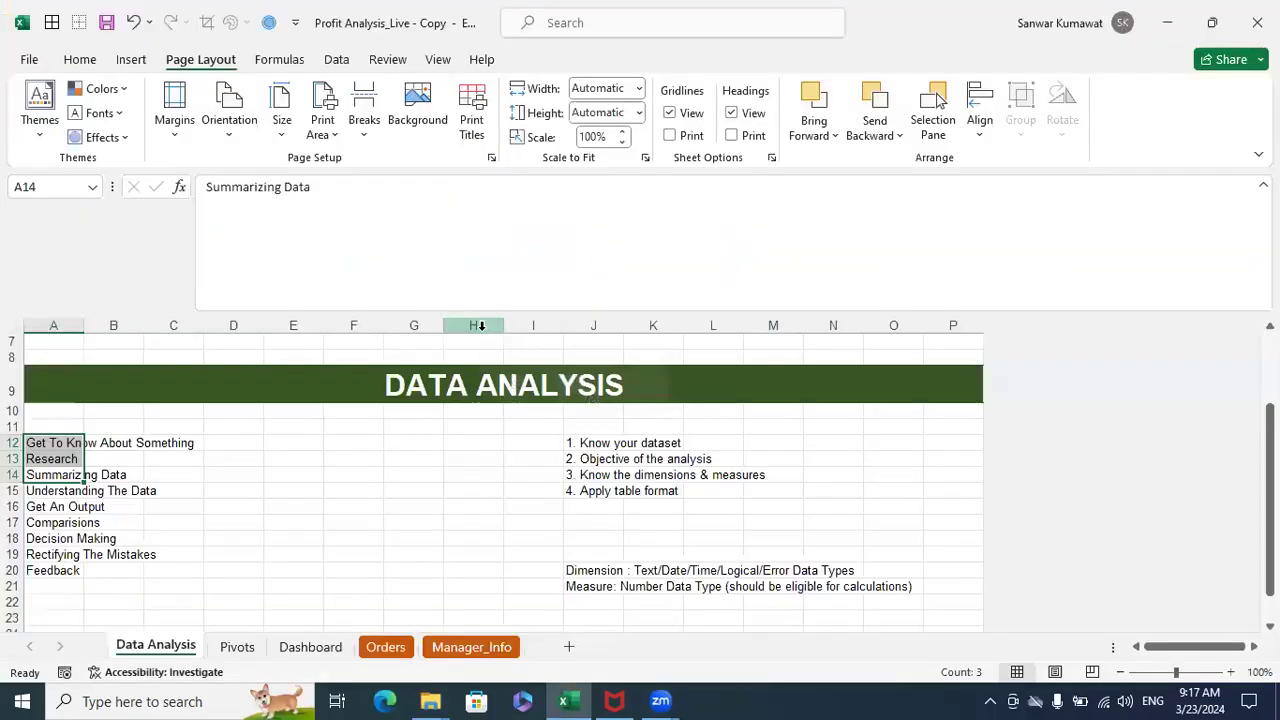
left_click(480, 474)
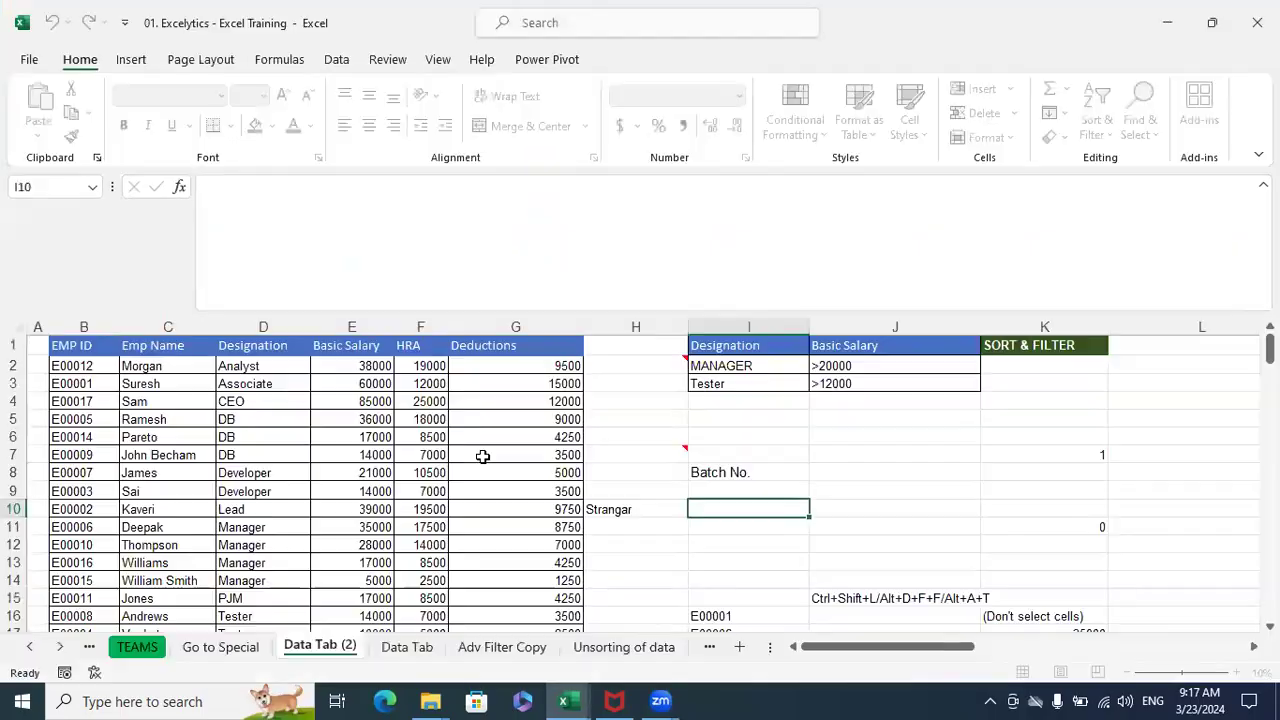
- Display the Charts worksheet in the 01. Excelytics - Excel Training workbook
left_click(60, 647)
left_click(60, 647)
left_click(60, 647)
left_click(60, 647)
left_click(60, 647)
left_click(60, 647)
left_click(60, 647)
left_click(515, 647)
left_click(786, 506)
- Highlight the Name and Class source data in A1:B7 beside the Class chart
left_click_drag(45, 341, 164, 446)
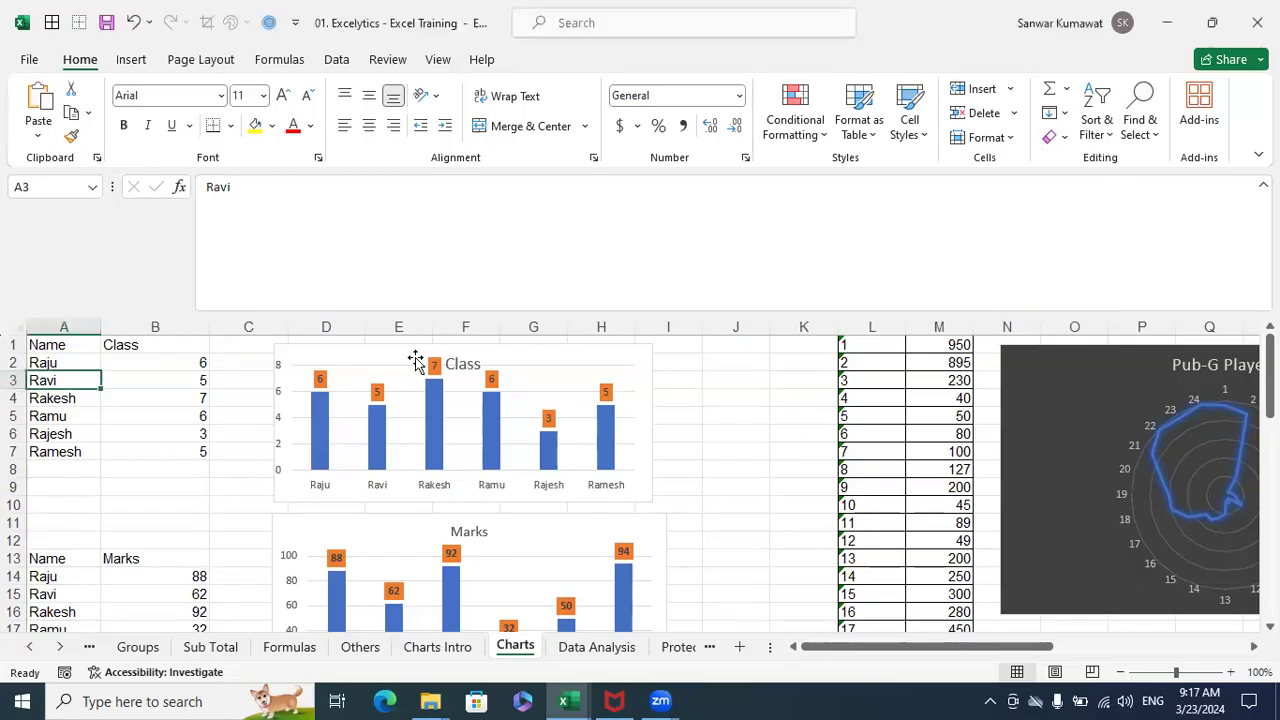
left_click(75, 344)
left_click_drag(75, 344, 170, 452)
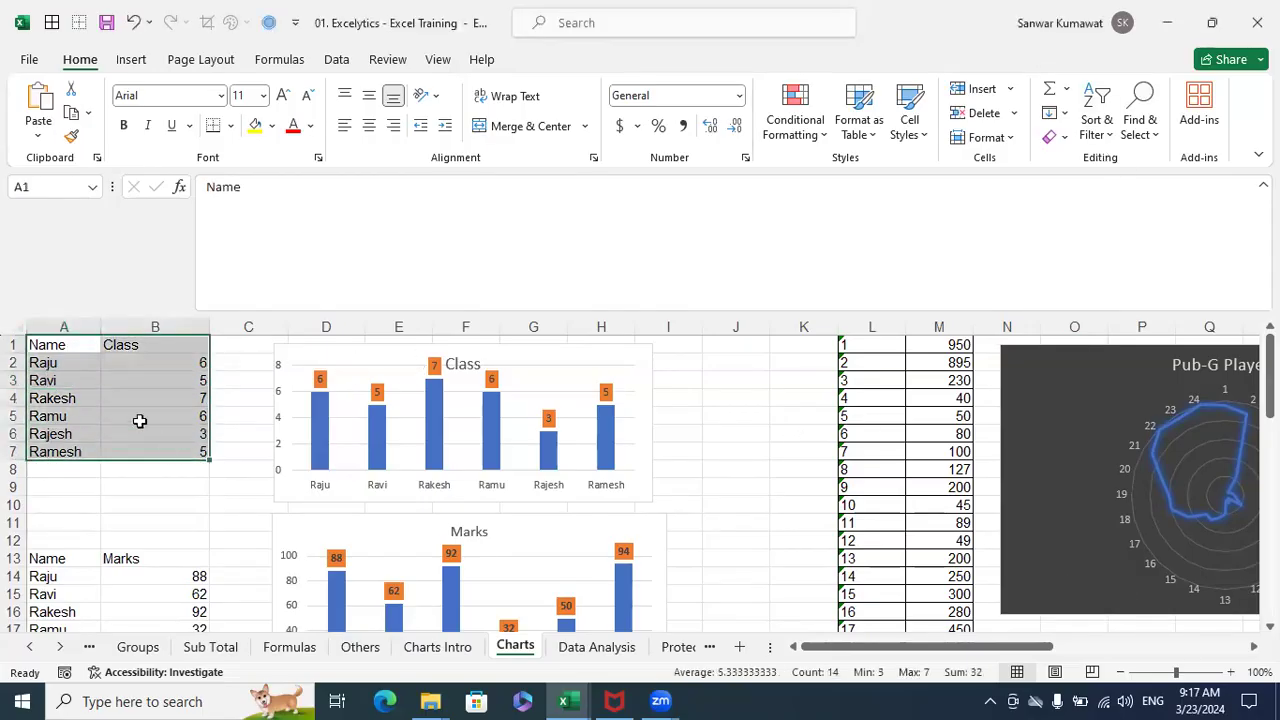
- Switch back to the Profit Analysis_Live - Copy workbook and view the first rows of its Pivots sheet
left_click(564, 700)
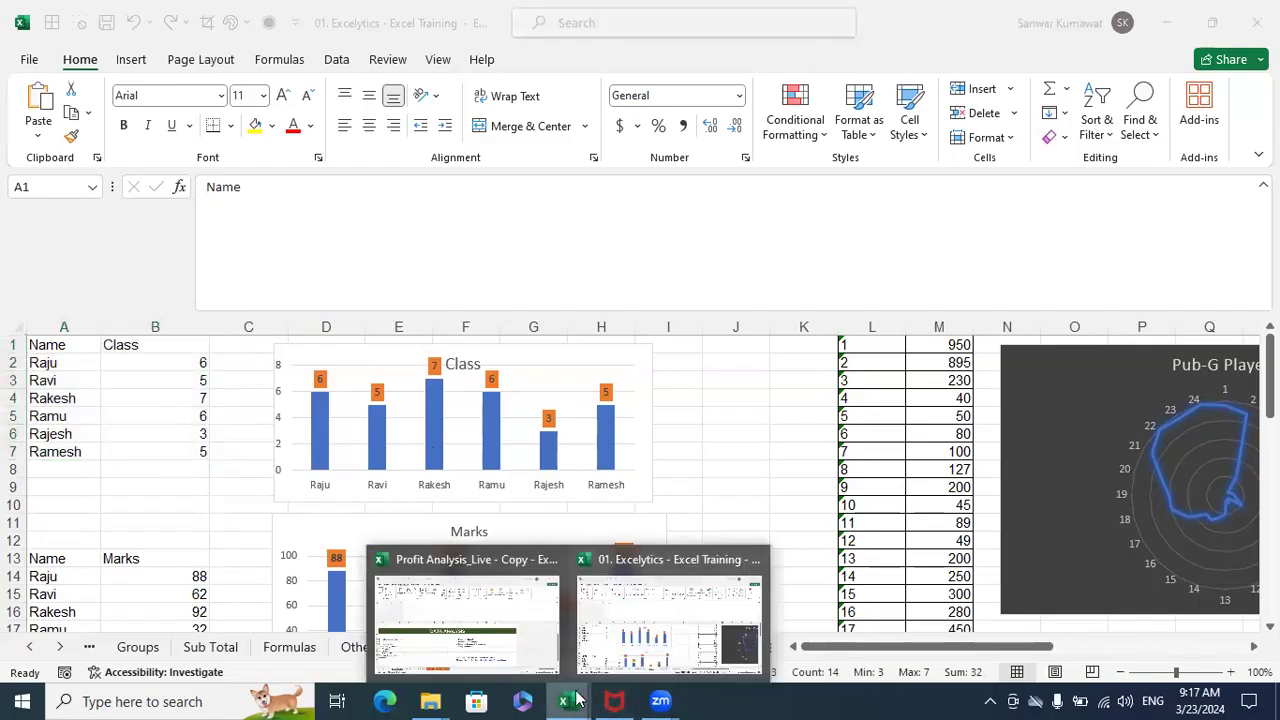
left_click(520, 641)
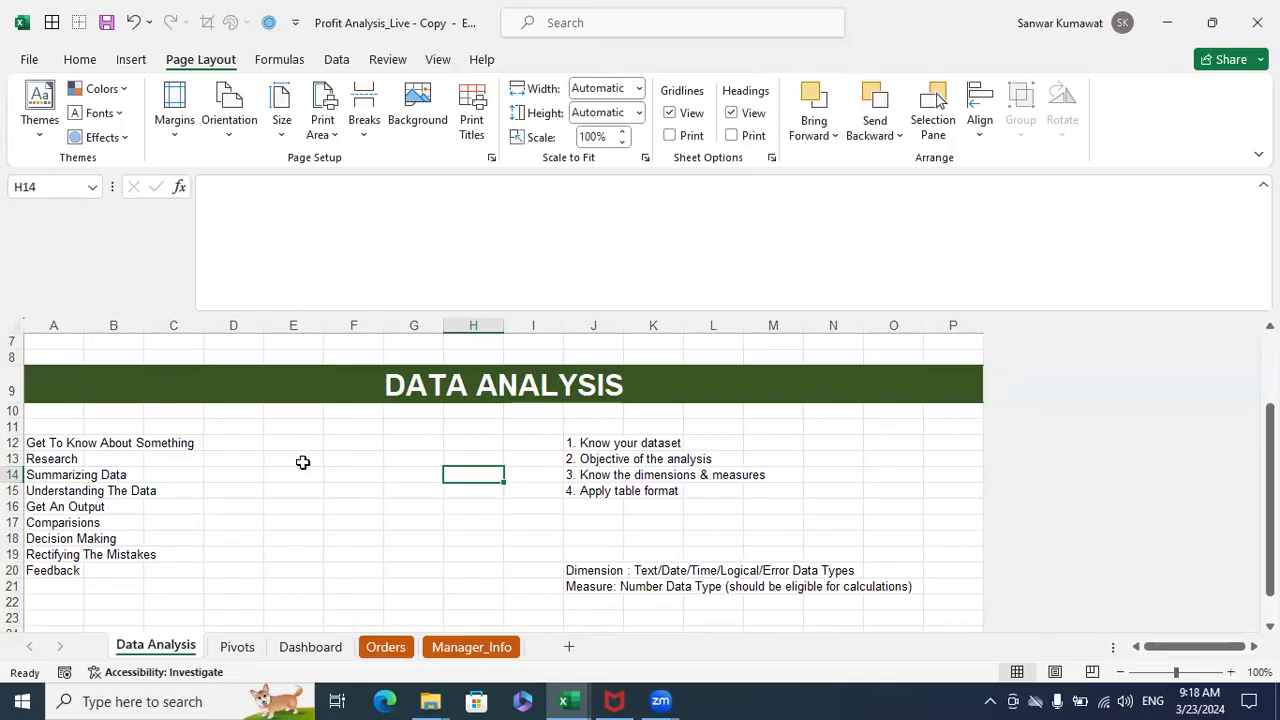
left_click(258, 652)
scroll(340, 480, "up", 8)
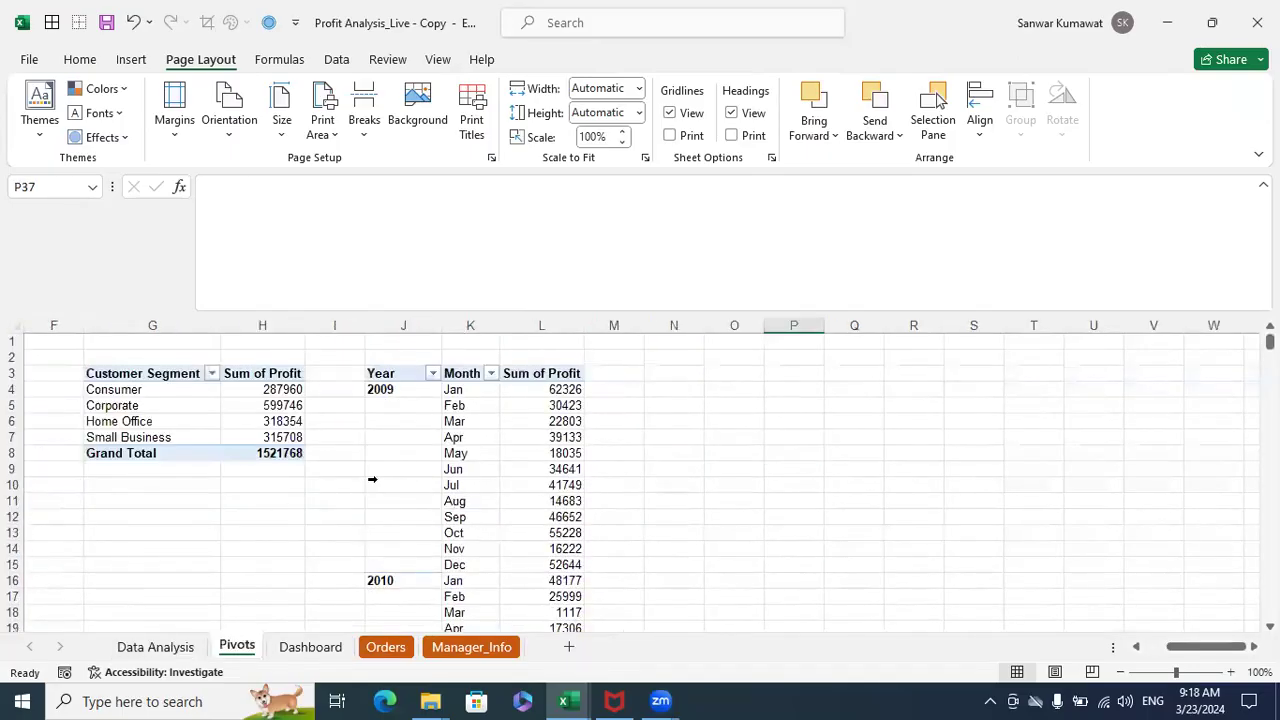
- Show the field list of the Customer Segment pivot table and add Customer Name as a report filter
left_click(164, 402)
left_click(154, 391)
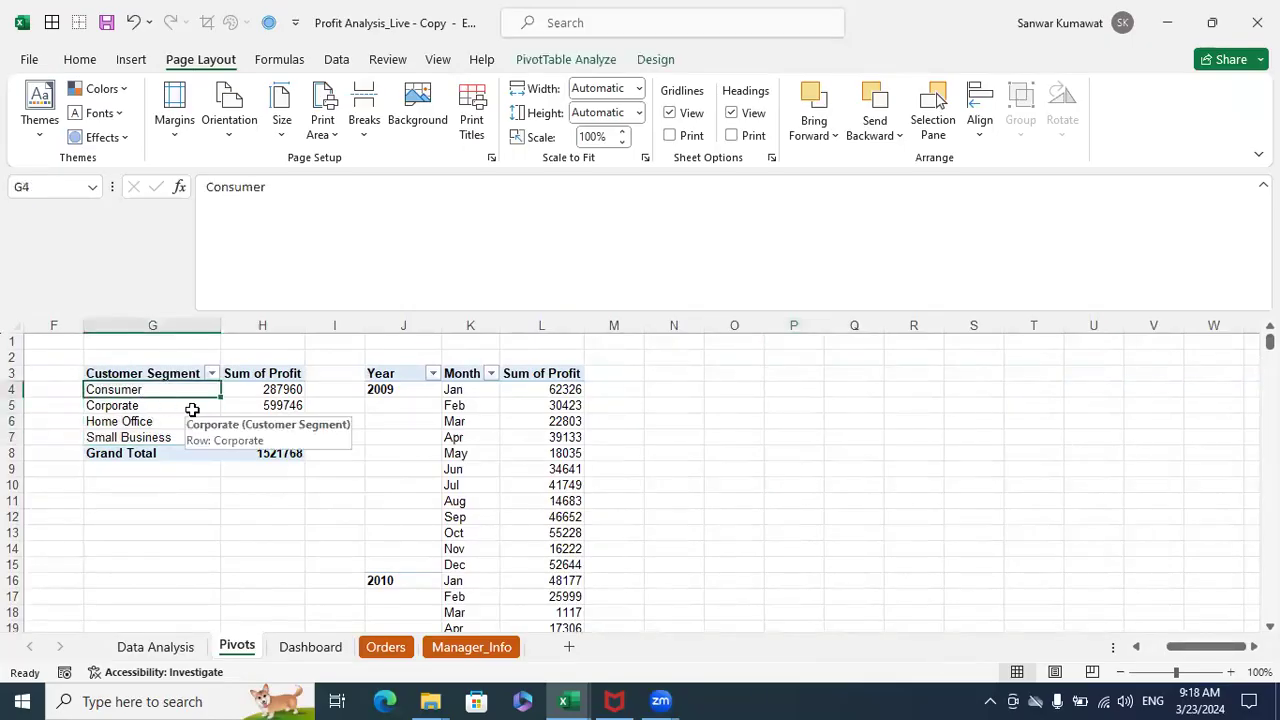
right_click(175, 390)
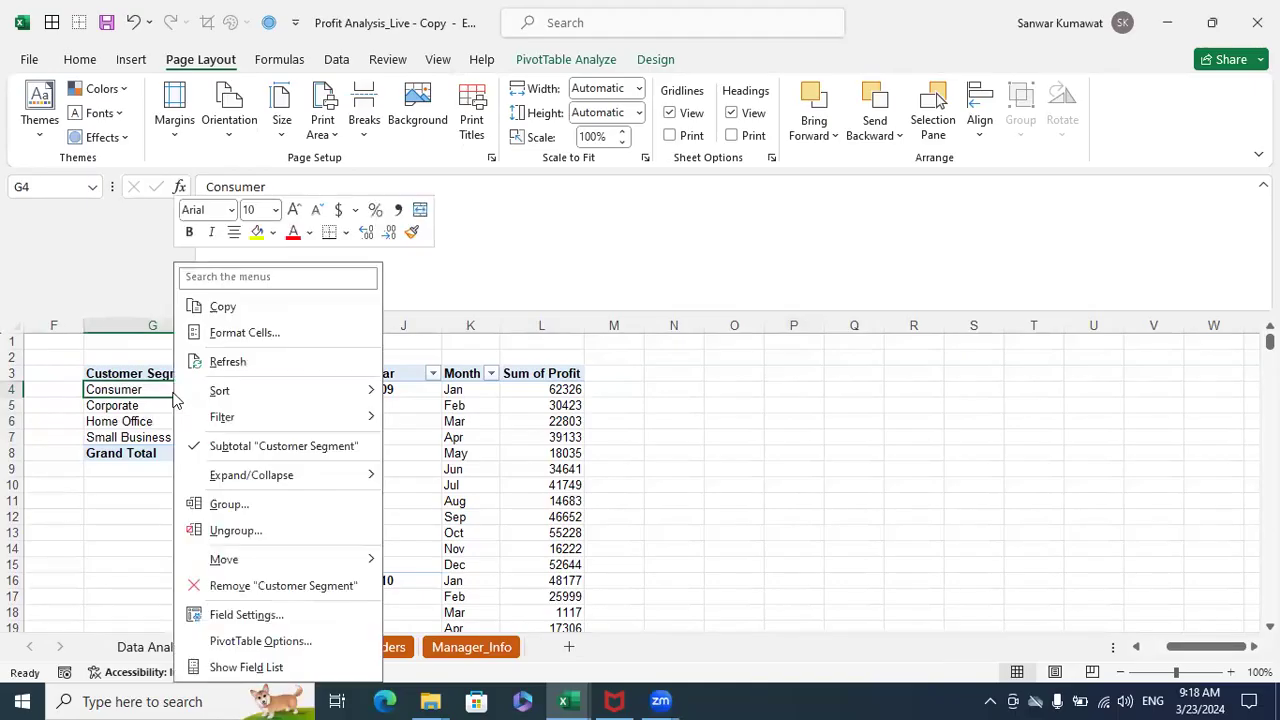
left_click(310, 664)
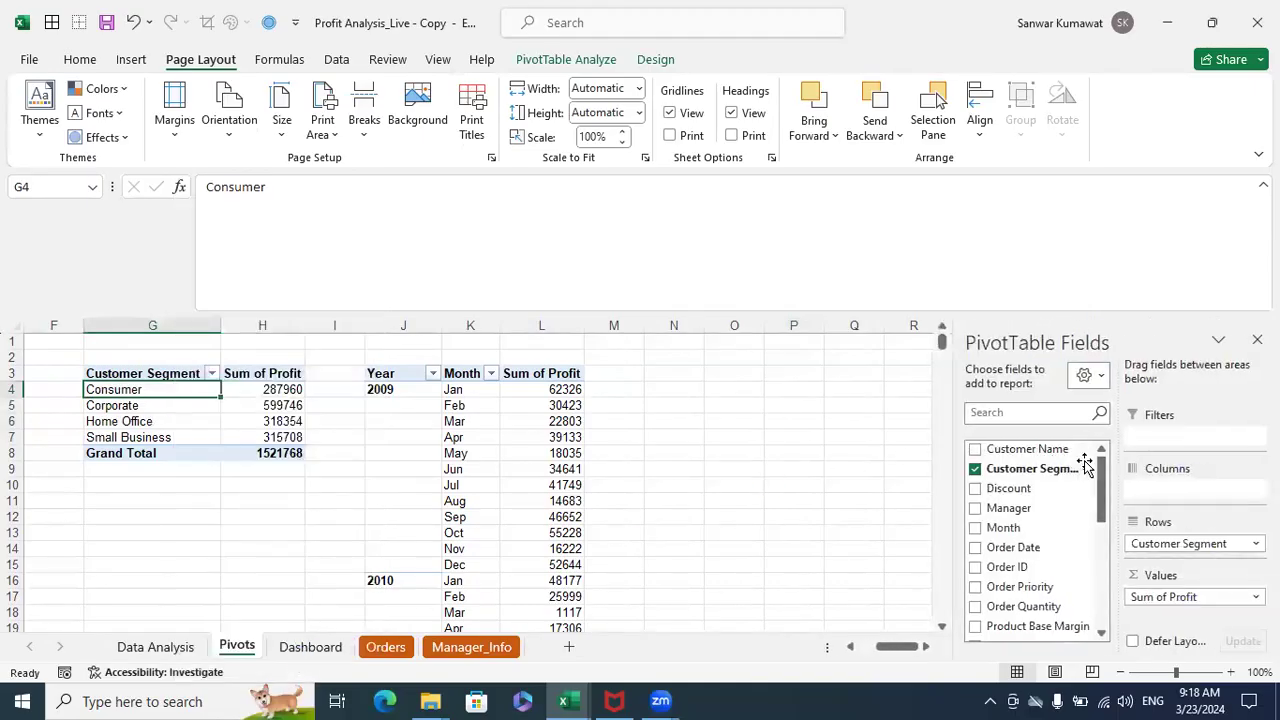
left_click_drag(1042, 457, 1165, 437)
left_click(1212, 441)
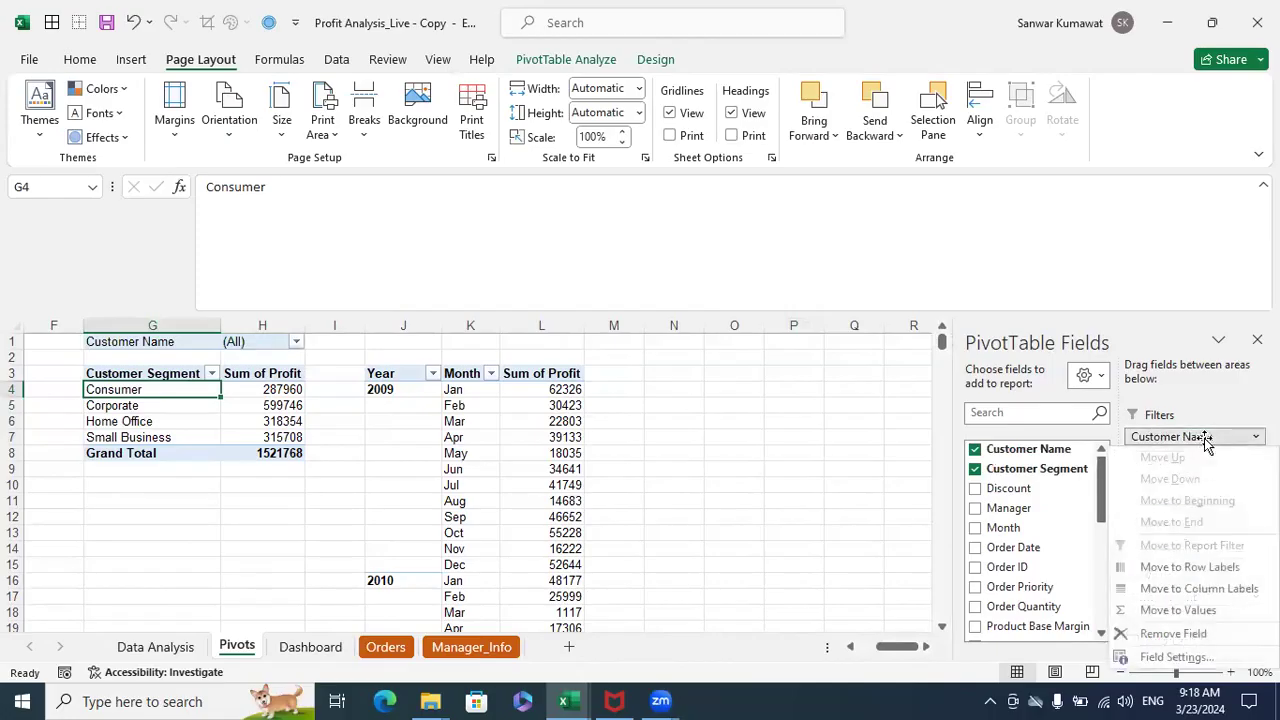
left_click(1185, 410)
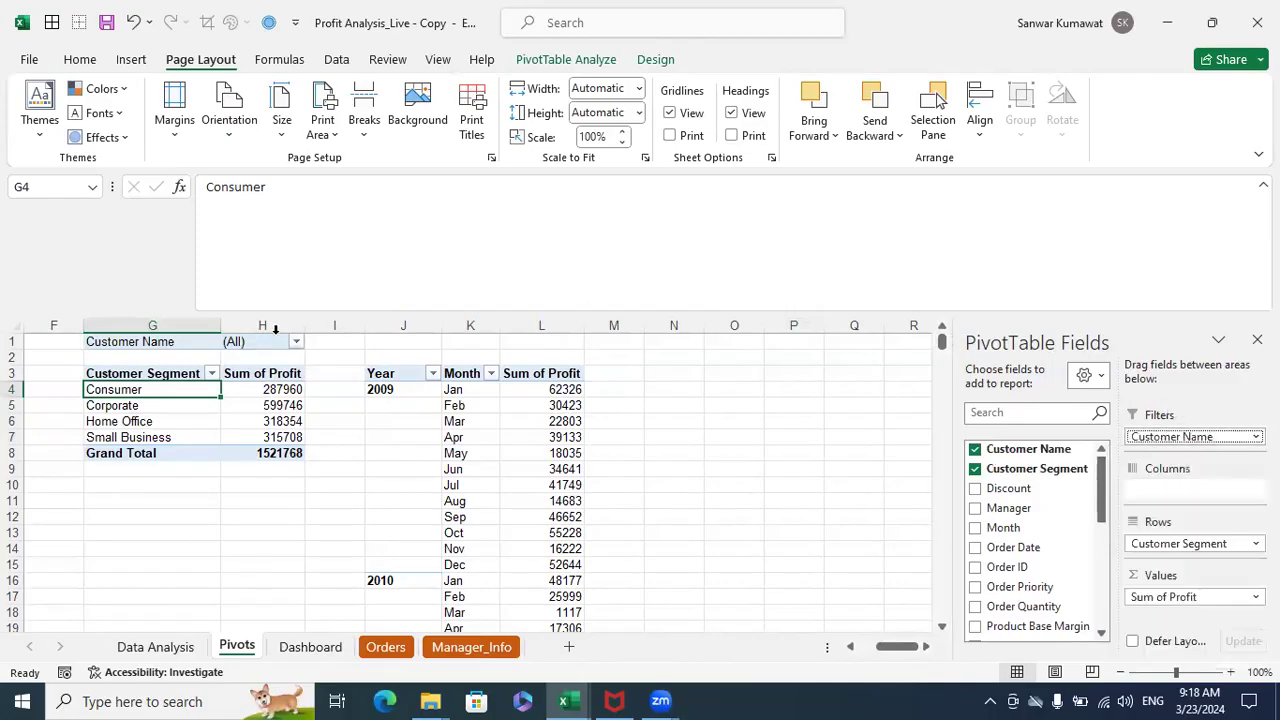
- Enable multiple selection in the Customer Name report filter and keep only the first listed customer
left_click(297, 341)
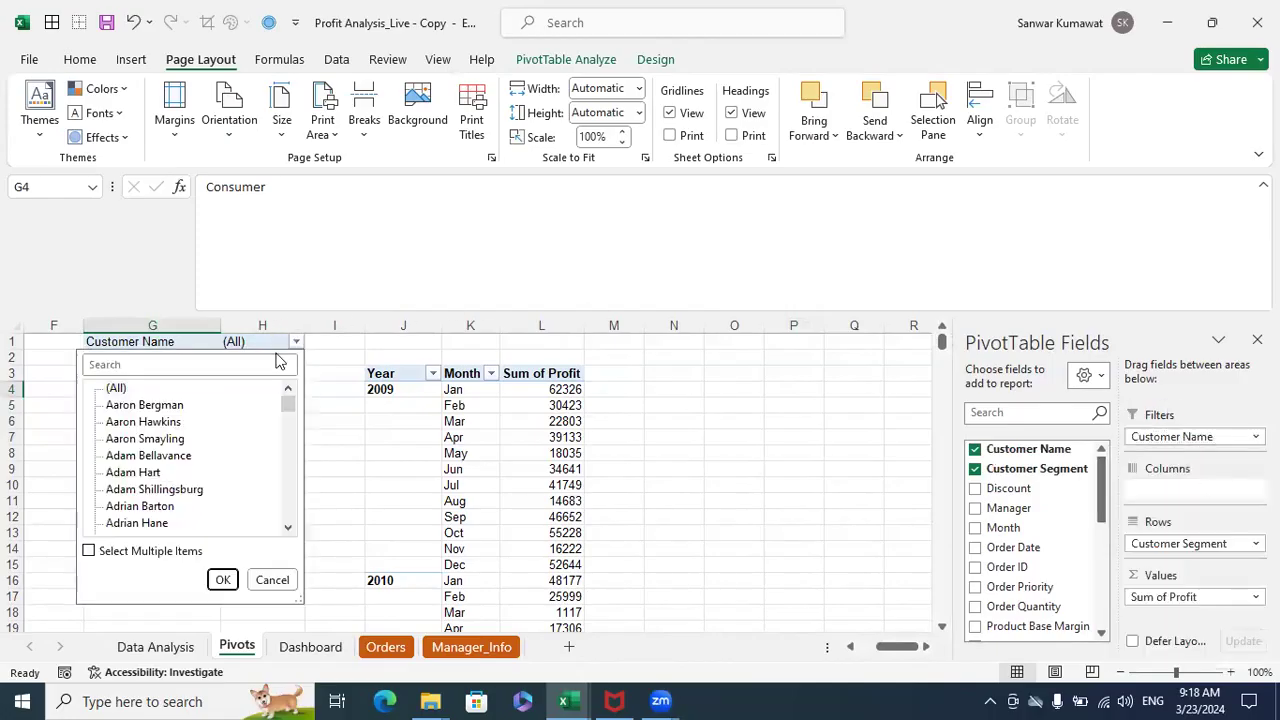
left_click(90, 550)
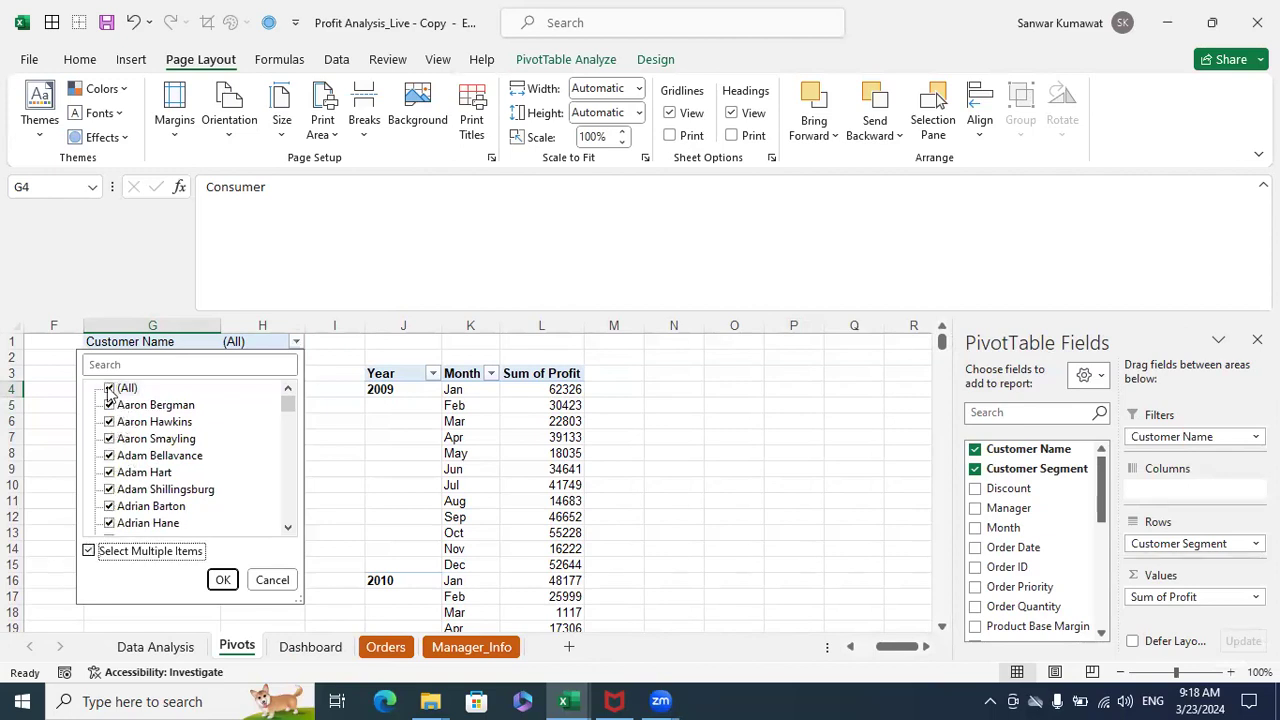
left_click(110, 389)
left_click(110, 405)
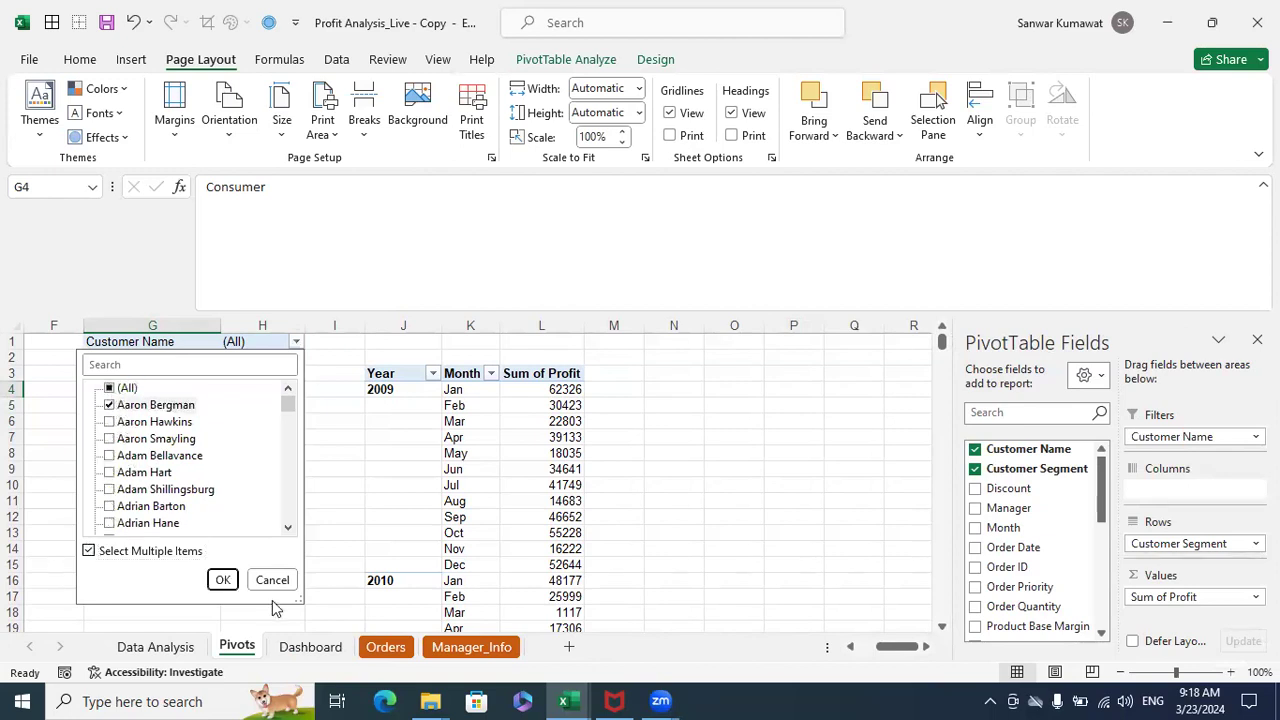
left_click(223, 580)
- Highlight the filtered Customer Segment pivot table in G3:H5
left_click(200, 451)
left_click_drag(150, 375, 256, 392)
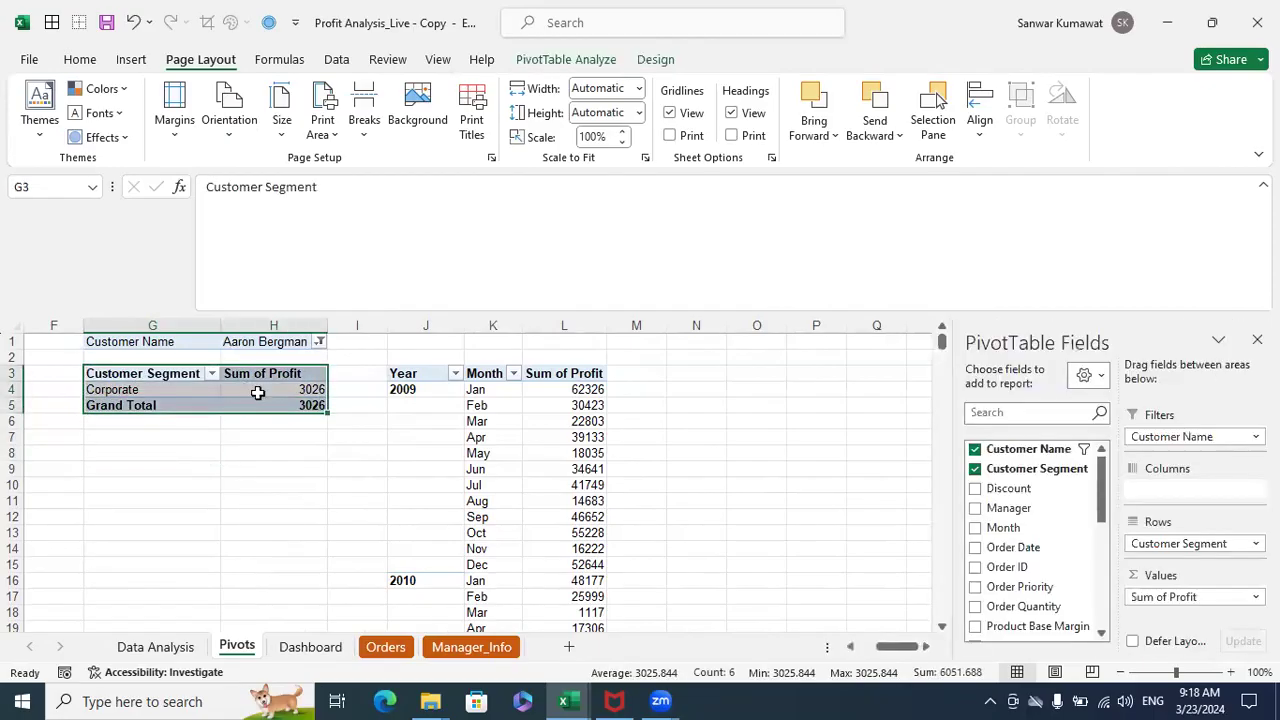
left_click(226, 436)
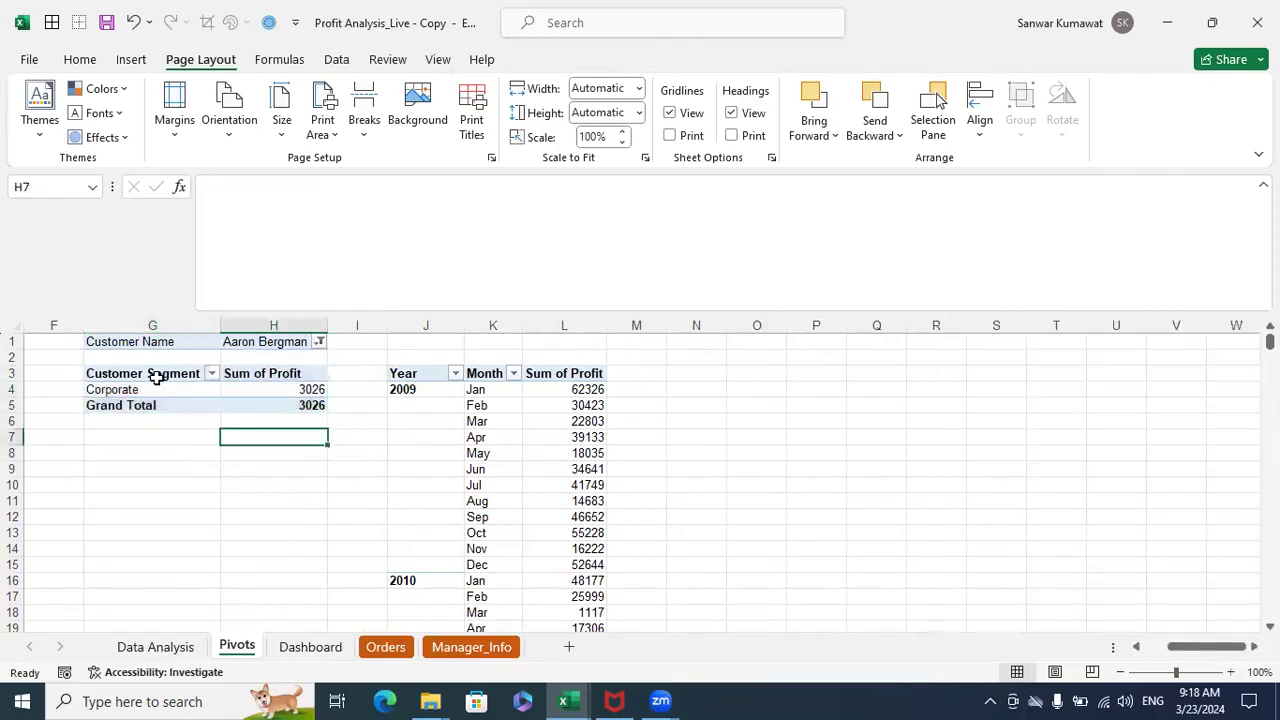
left_click_drag(147, 376, 243, 400)
- Set the Customer Name report filter back to all customers
left_click(319, 341)
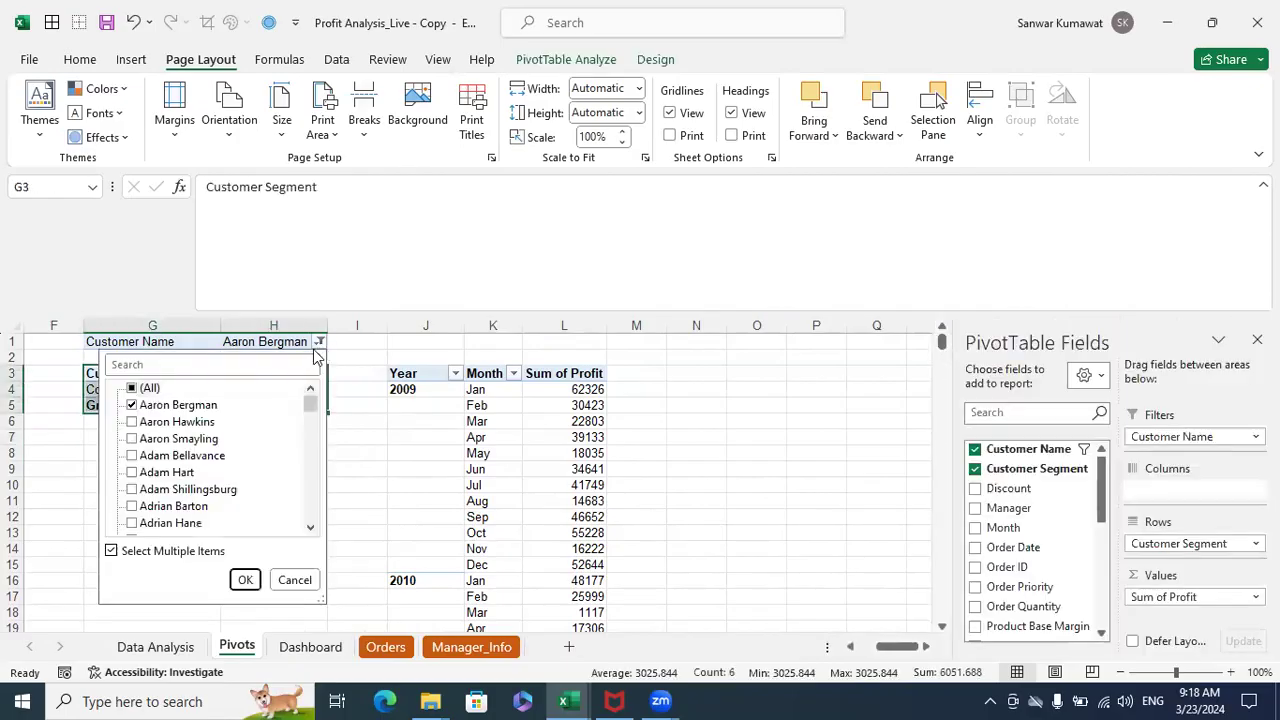
left_click(134, 390)
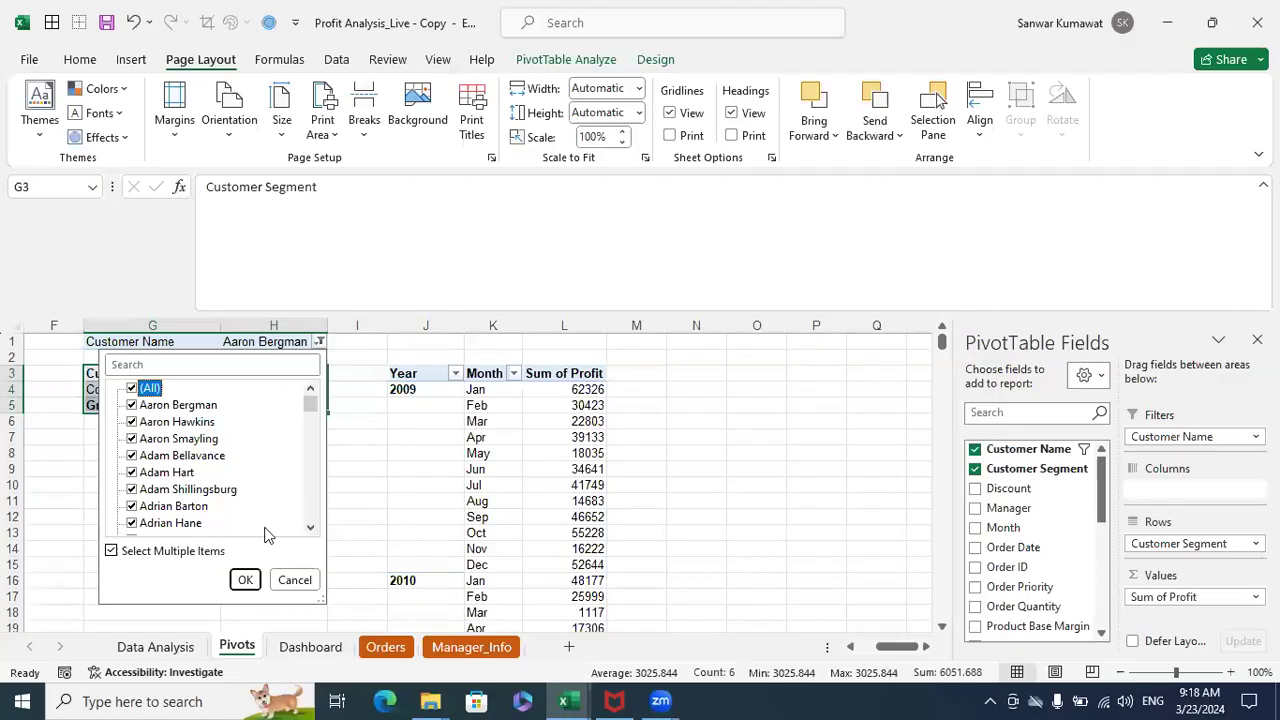
left_click(245, 580)
- Return to the Data Analysis sheet and highlight the listed purposes from Get An Output upward
left_click(177, 647)
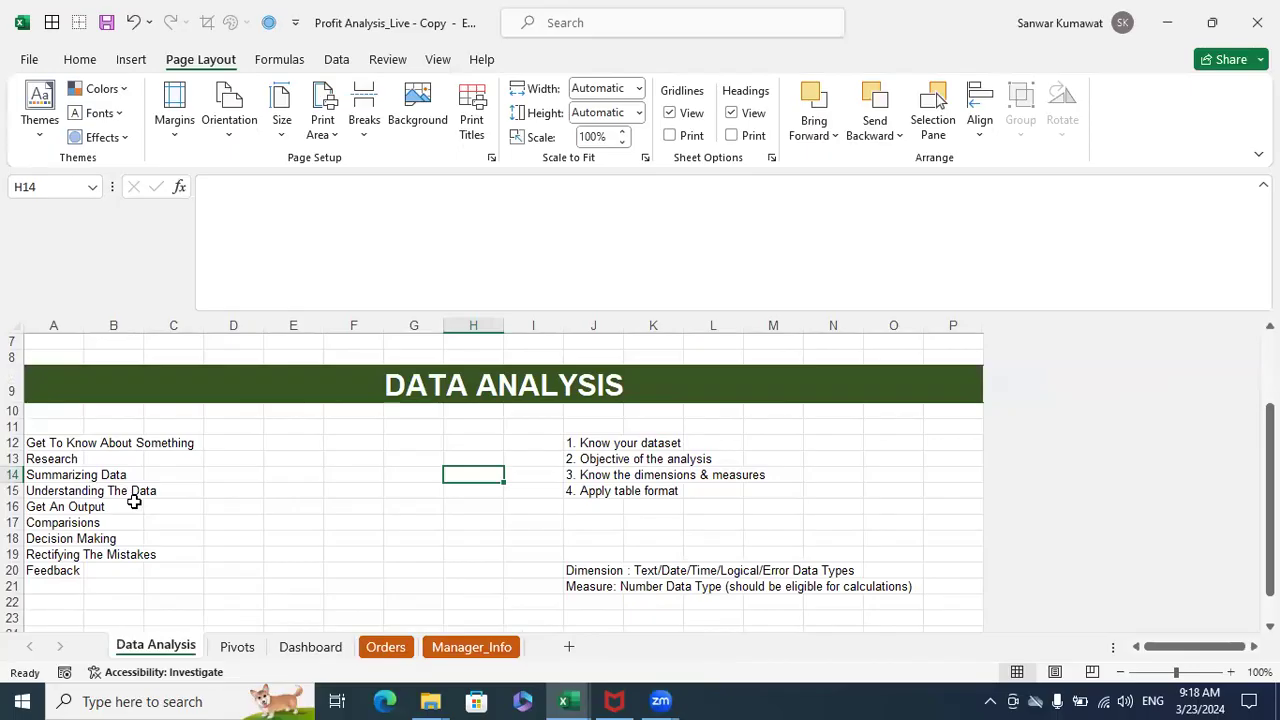
left_click_drag(40, 507, 42, 452)
- View the Orders table from its first column and bring up the Dashboard sheet
left_click(385, 647)
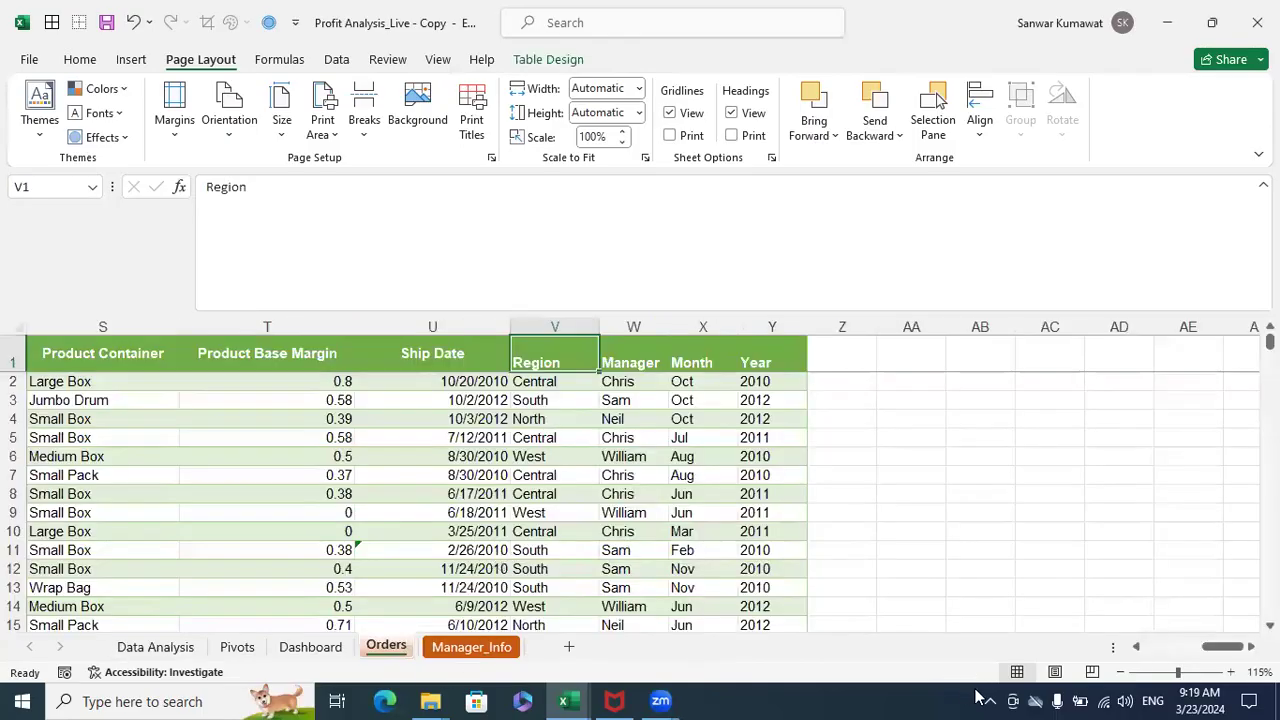
left_click_drag(1209, 647, 1117, 631)
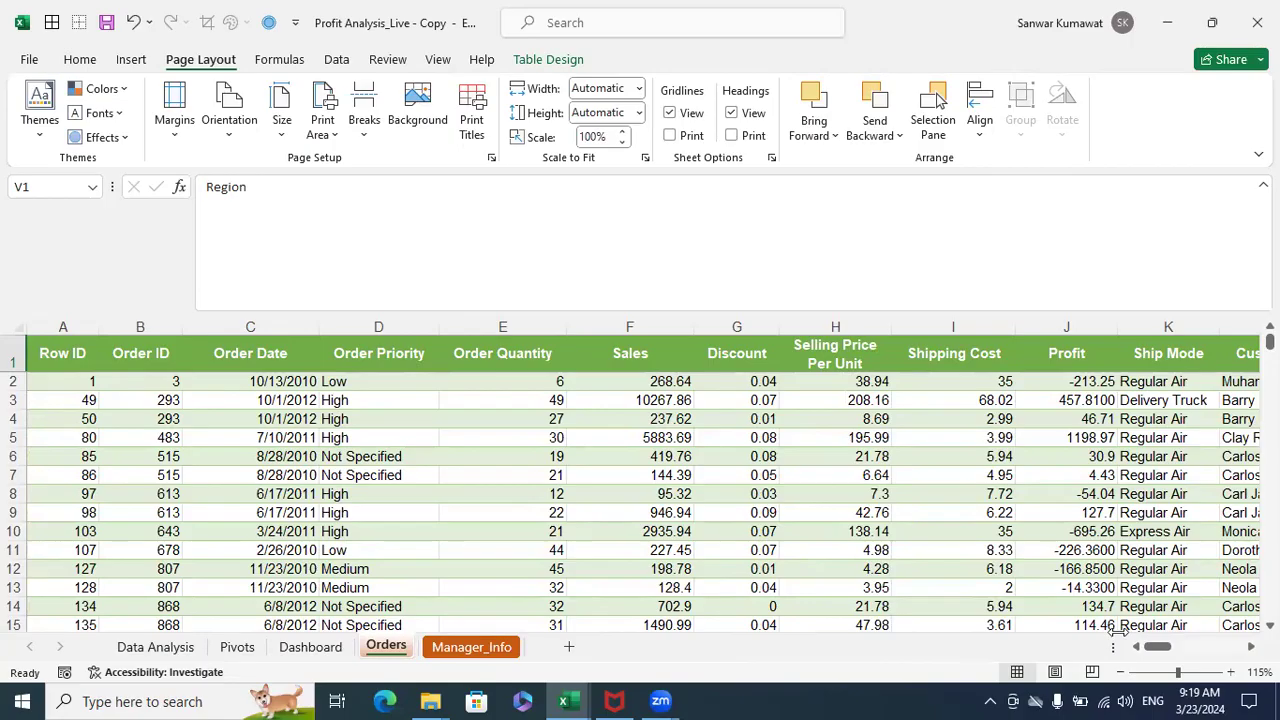
left_click(308, 647)
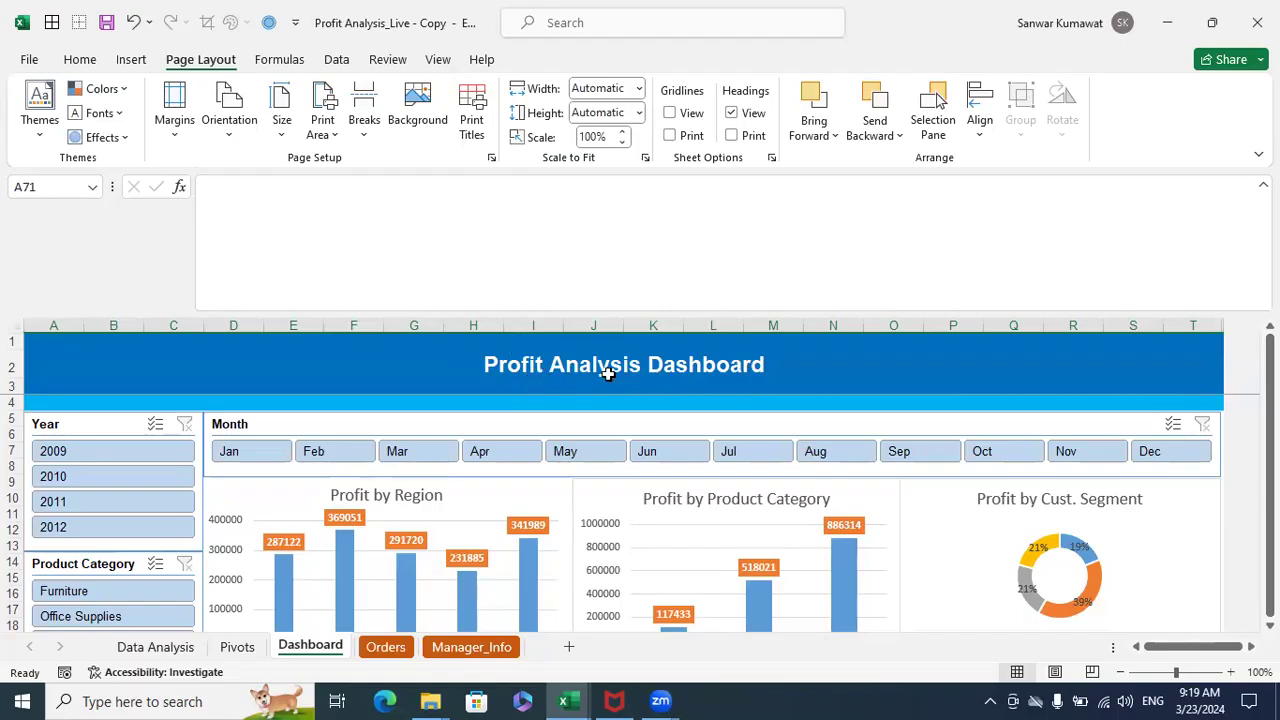
- Go back to the Data Analysis sheet and highlight the purposes in A12:A16, then only A12:A15
left_click(160, 645)
left_click(169, 505)
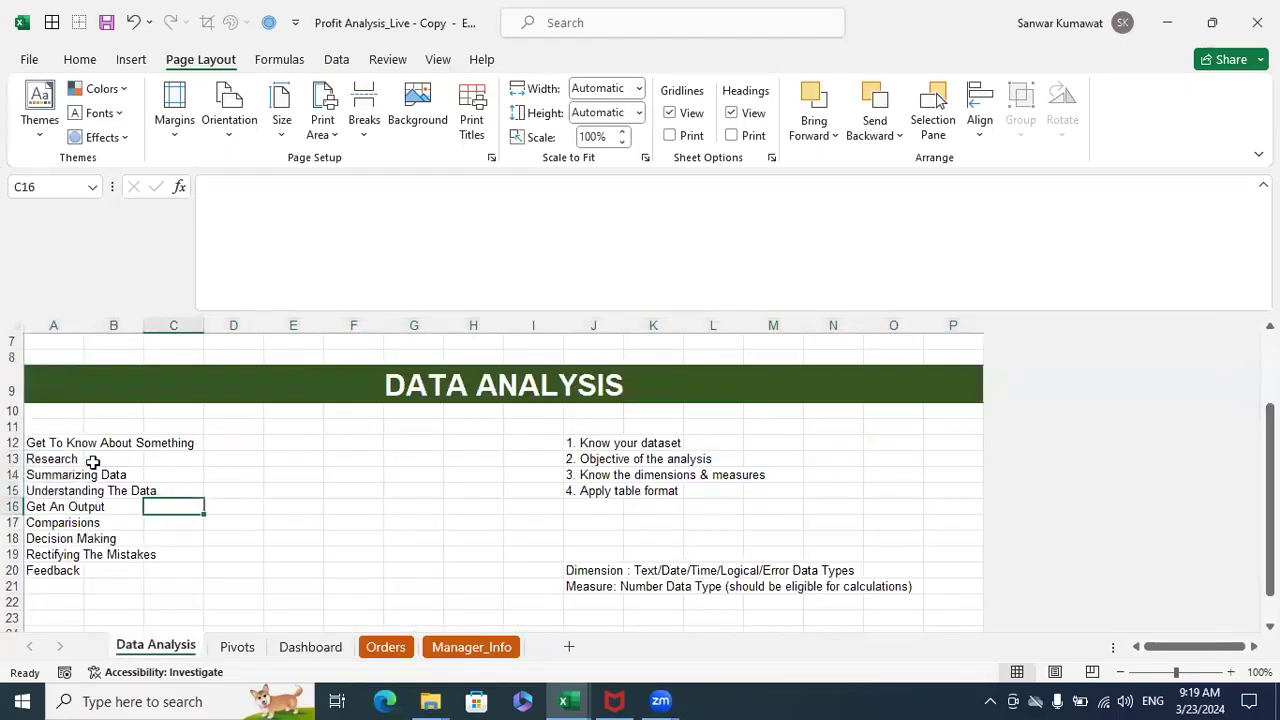
left_click_drag(60, 443, 58, 497)
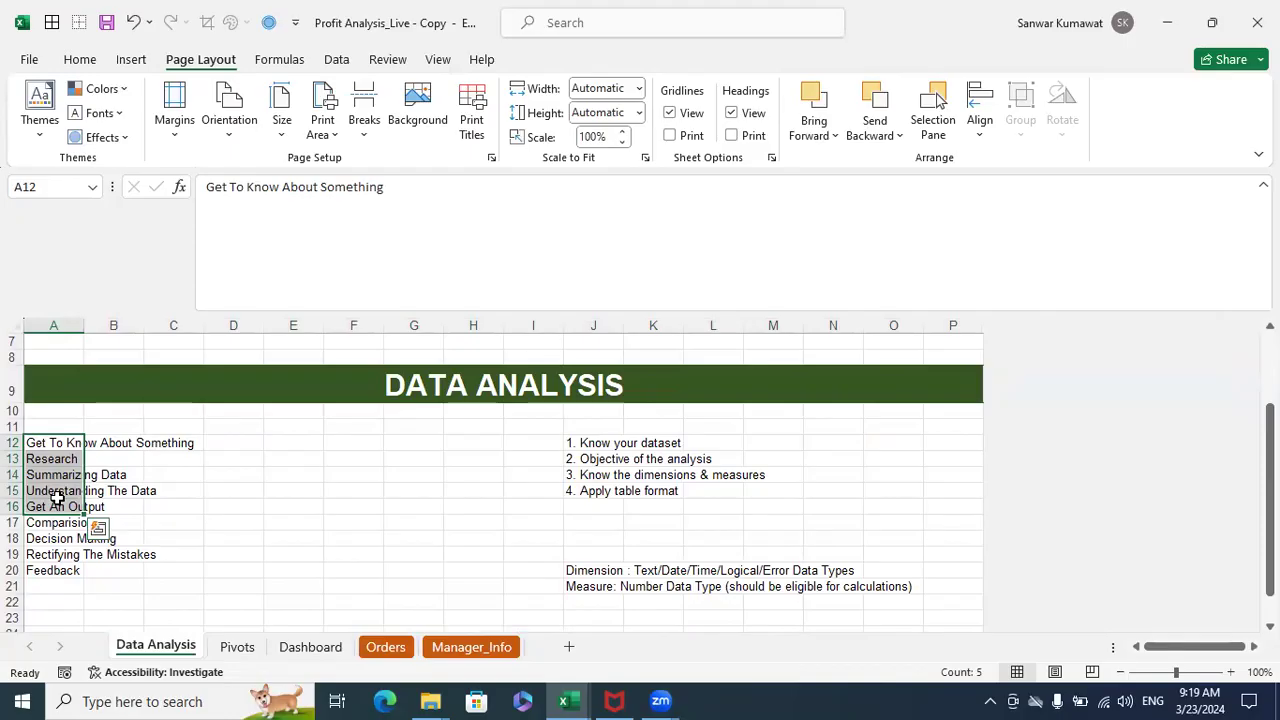
left_click(160, 506)
left_click_drag(51, 446, 46, 482)
- Examine the Dashboard sheet from its slicers and profit charts down to the Profit Trend chart
left_click(310, 647)
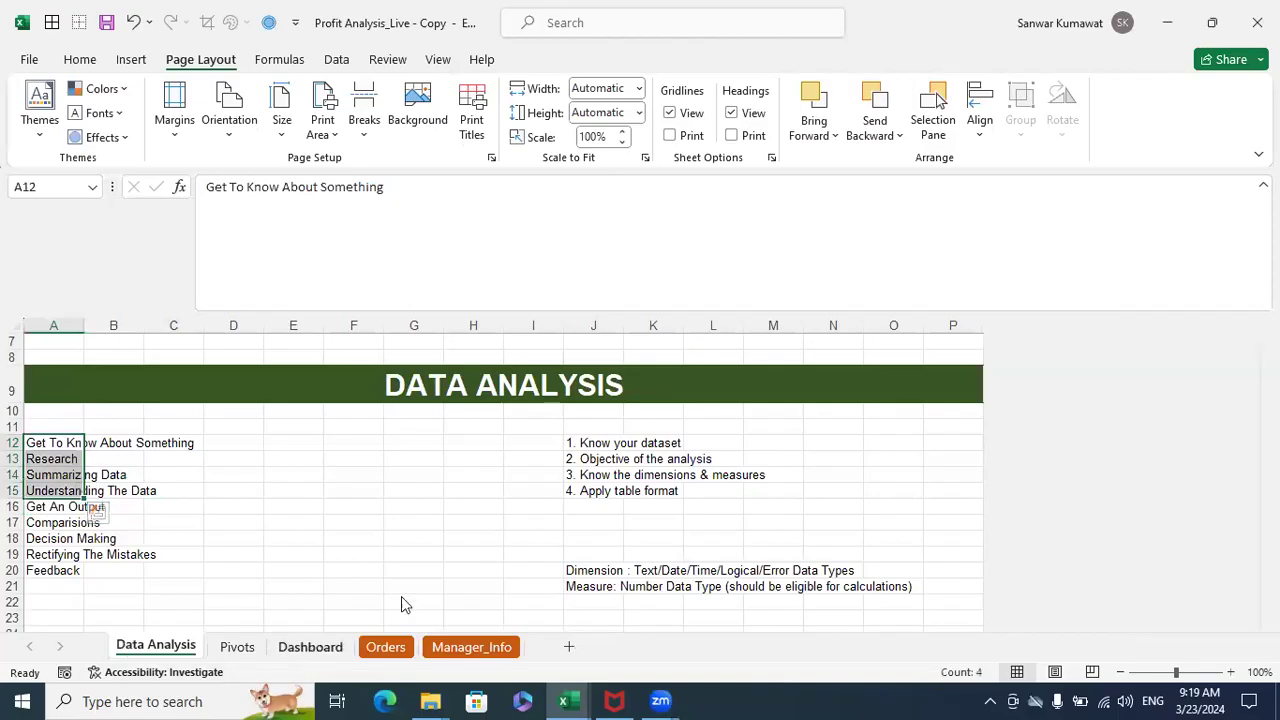
scroll(553, 531, "down", 16)
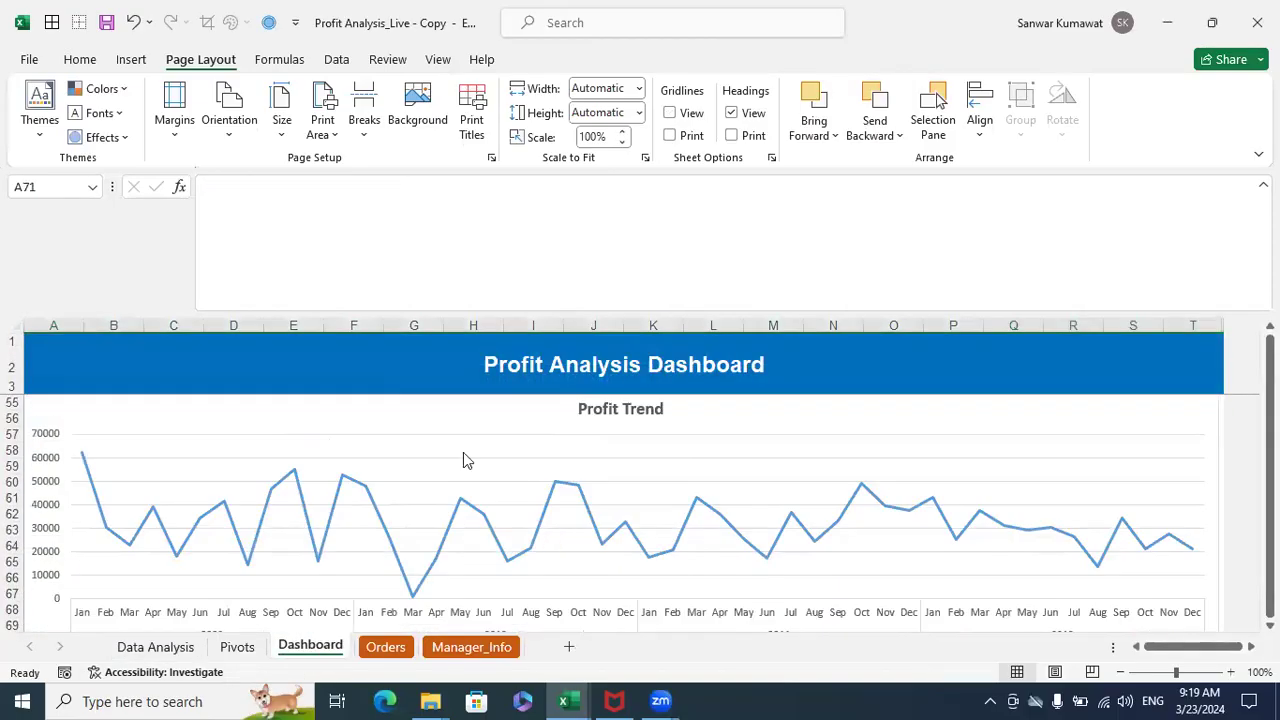
scroll(220, 563, "up", 11)
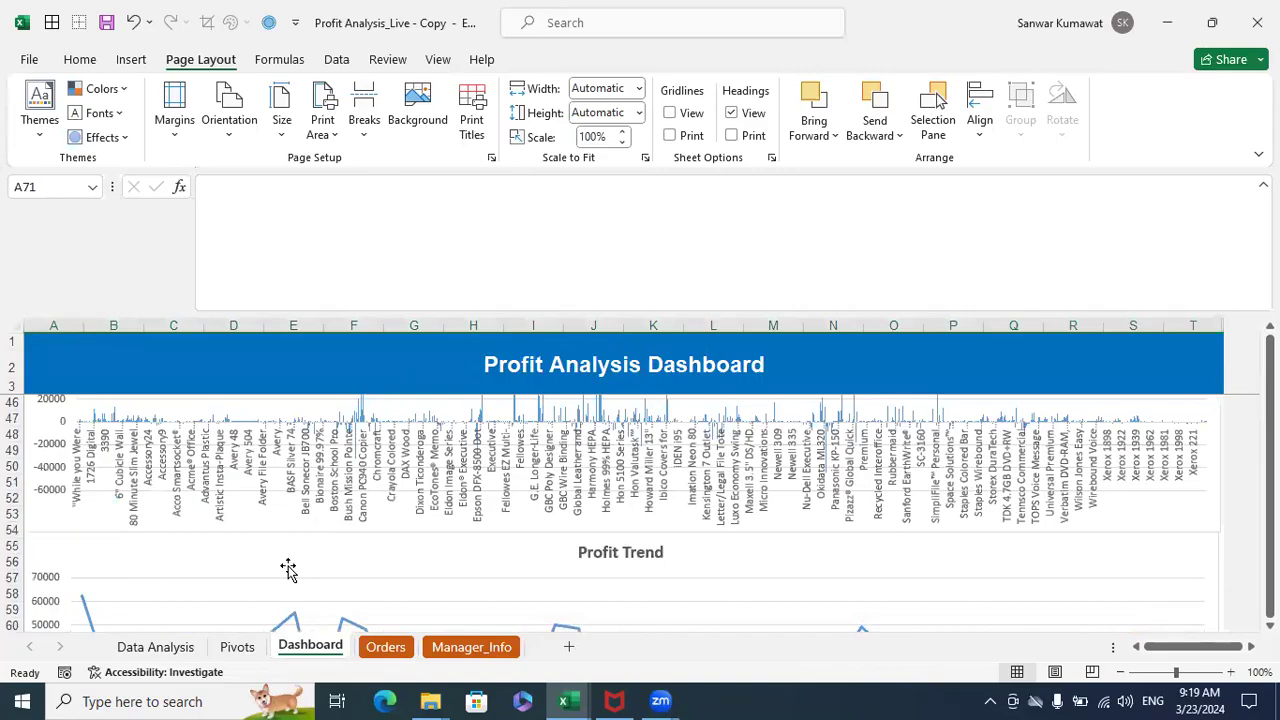
scroll(425, 567, "up", 6)
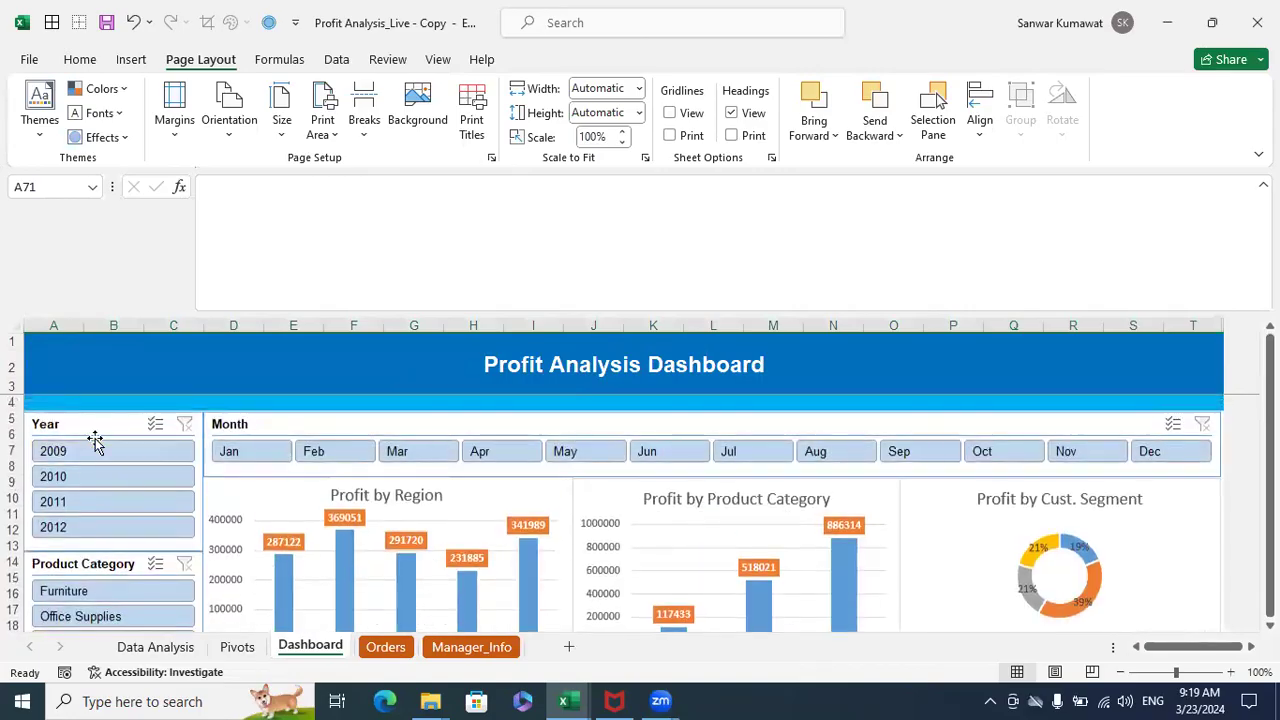
scroll(560, 533, "down", 1)
scroll(560, 533, "down", 18)
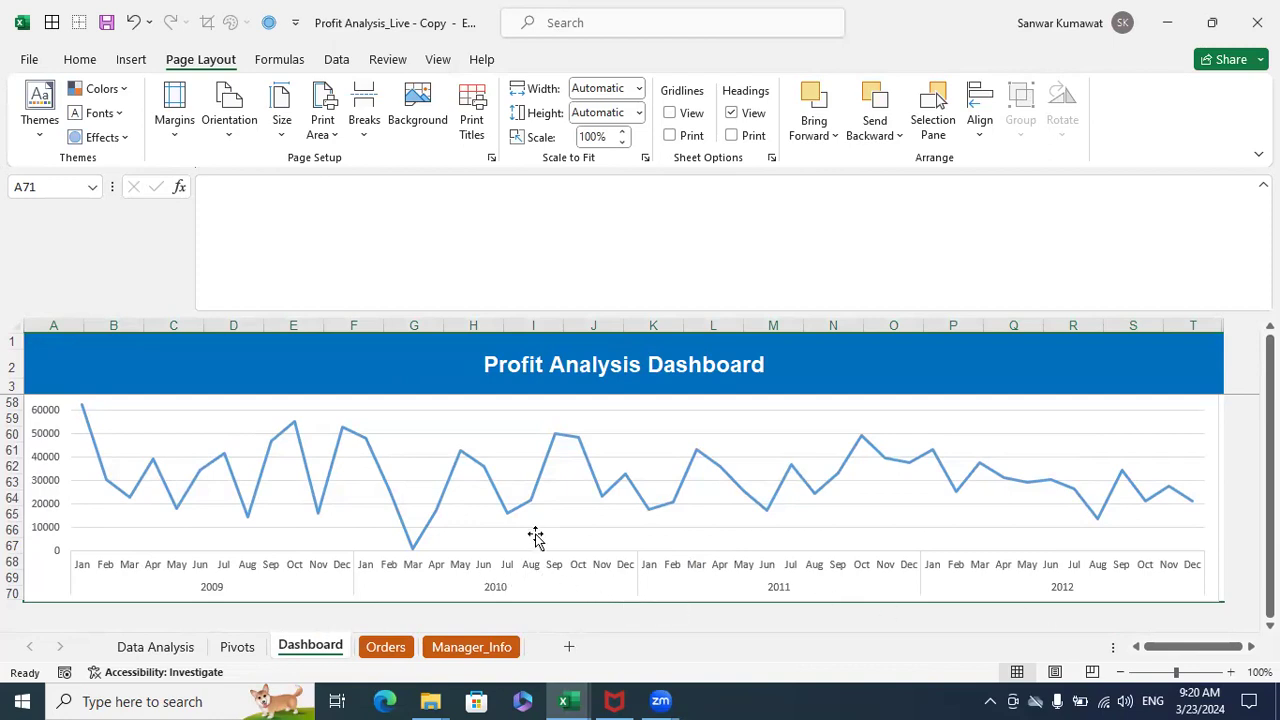
scroll(560, 540, "up", 10)
- Return to the Data Analysis sheet and select the empty cell D20 beside the purposes list
left_click(155, 647)
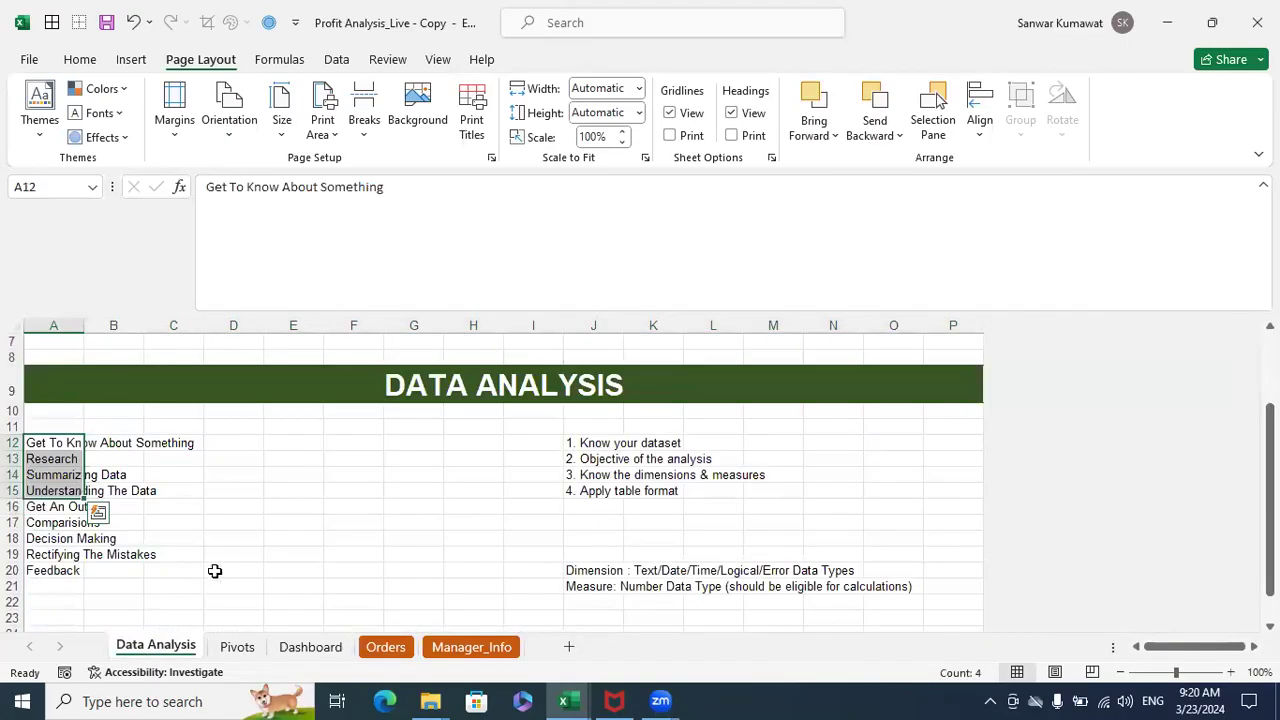
left_click(214, 571)
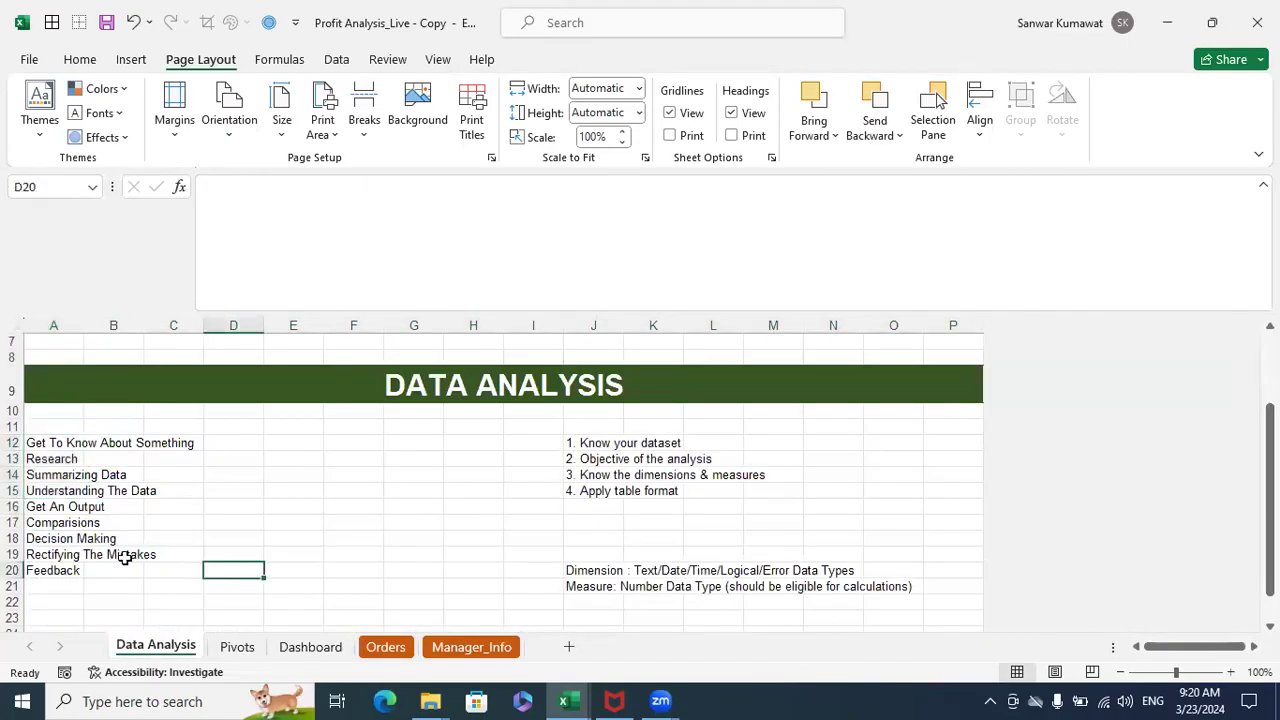
- Highlight the Comparisions purpose in A17 and show the profit charts on the Dashboard sheet
left_click(54, 523)
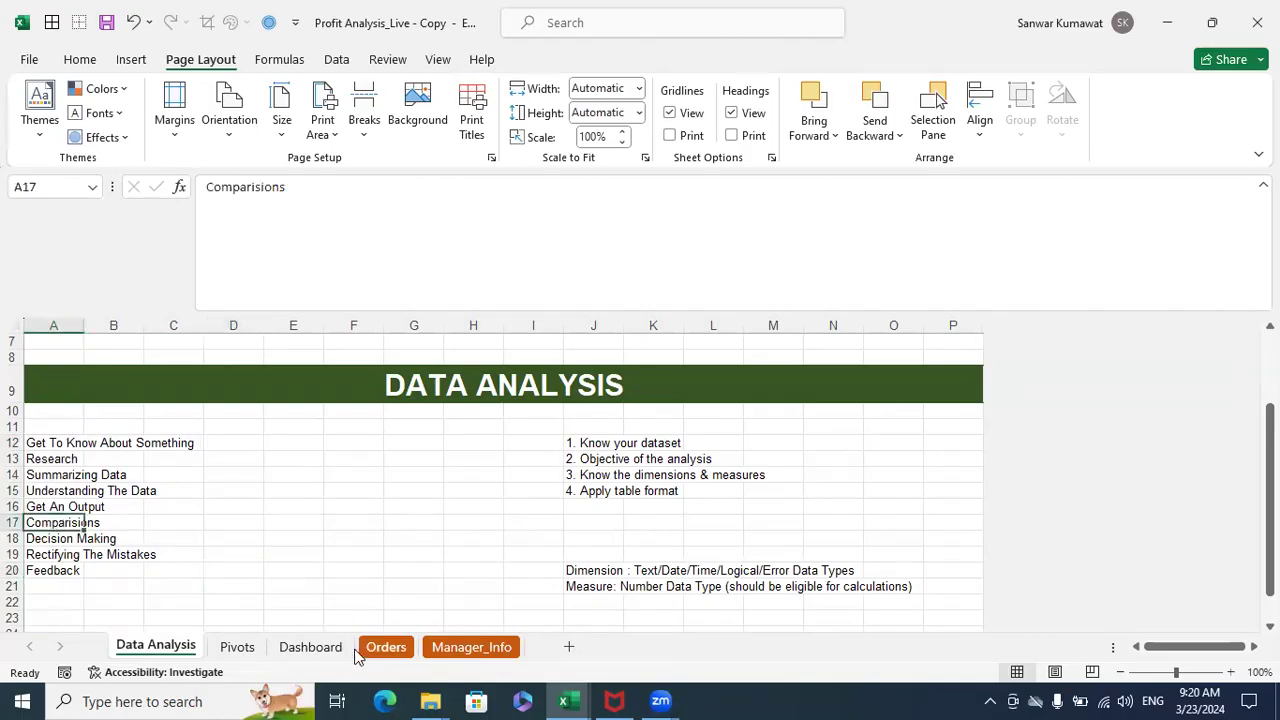
left_click(322, 647)
scroll(378, 500, "down", 1)
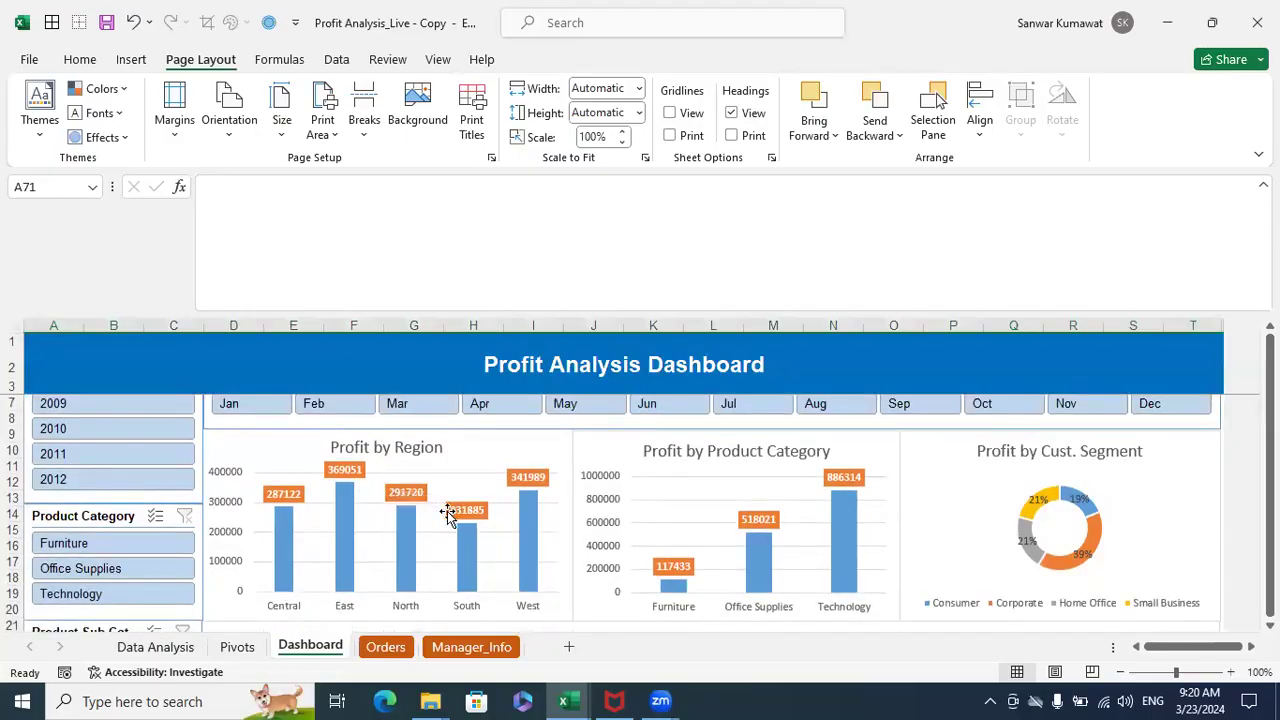
- Highlight the Decision Making purpose in A18 of the Data Analysis sheet and go back to the Dashboard's slicers and charts
left_click(160, 648)
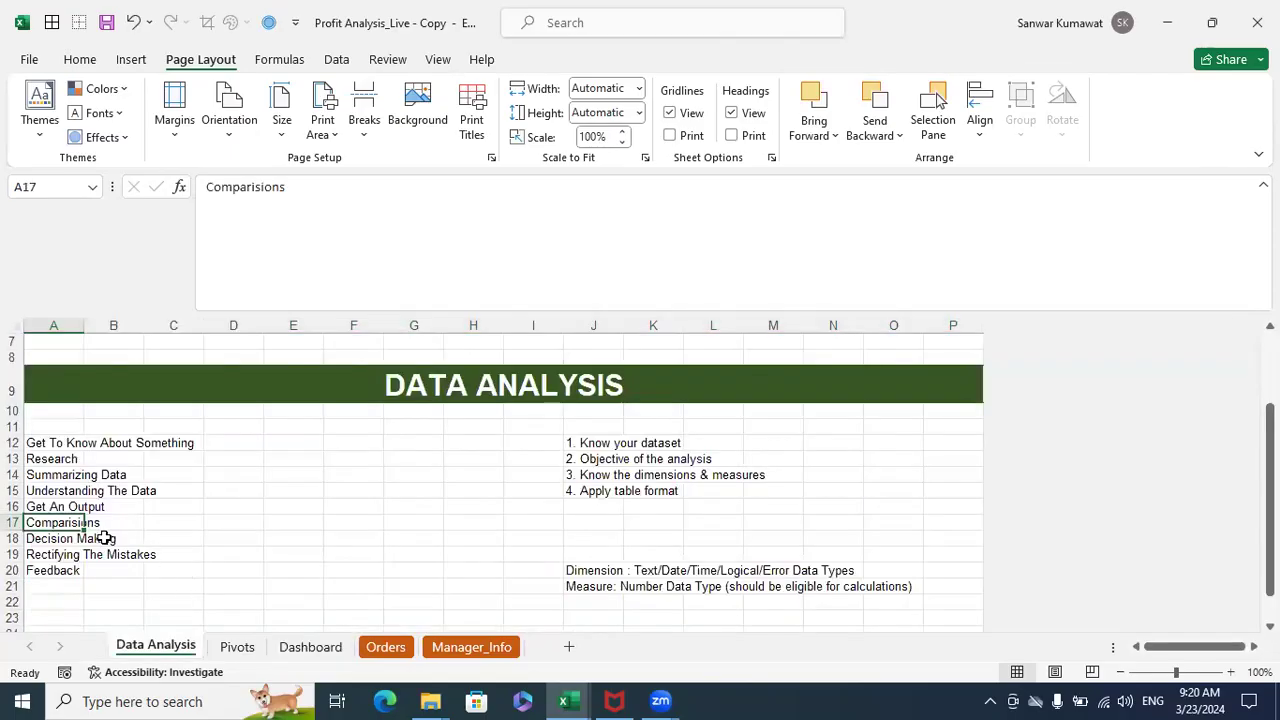
left_click(42, 545)
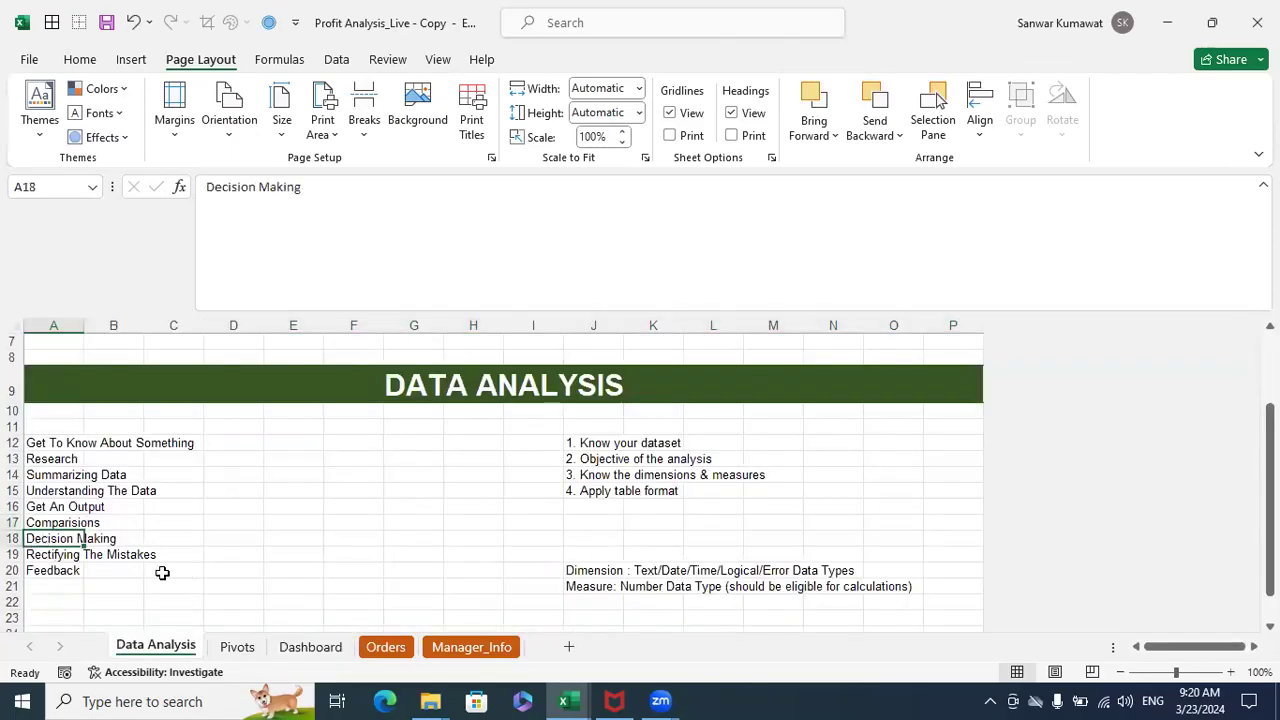
left_click(312, 648)
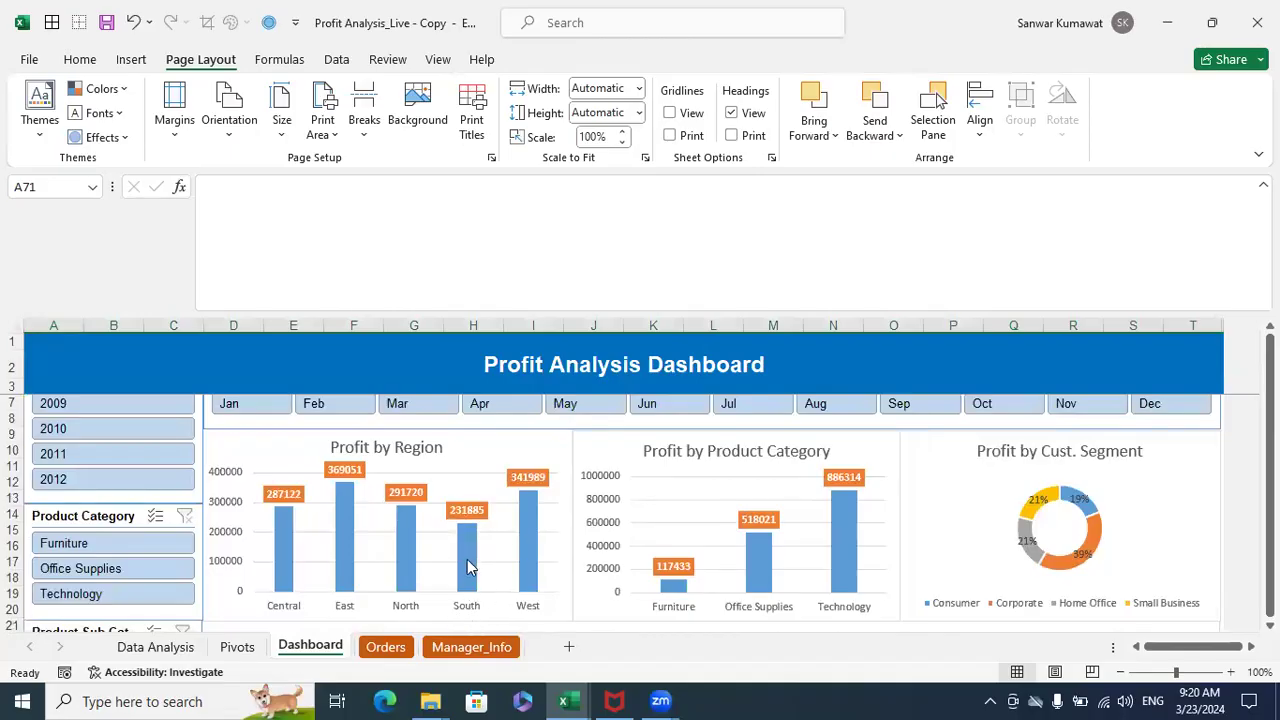
mouse_move(473, 578)
scroll(473, 578, "up", 1)
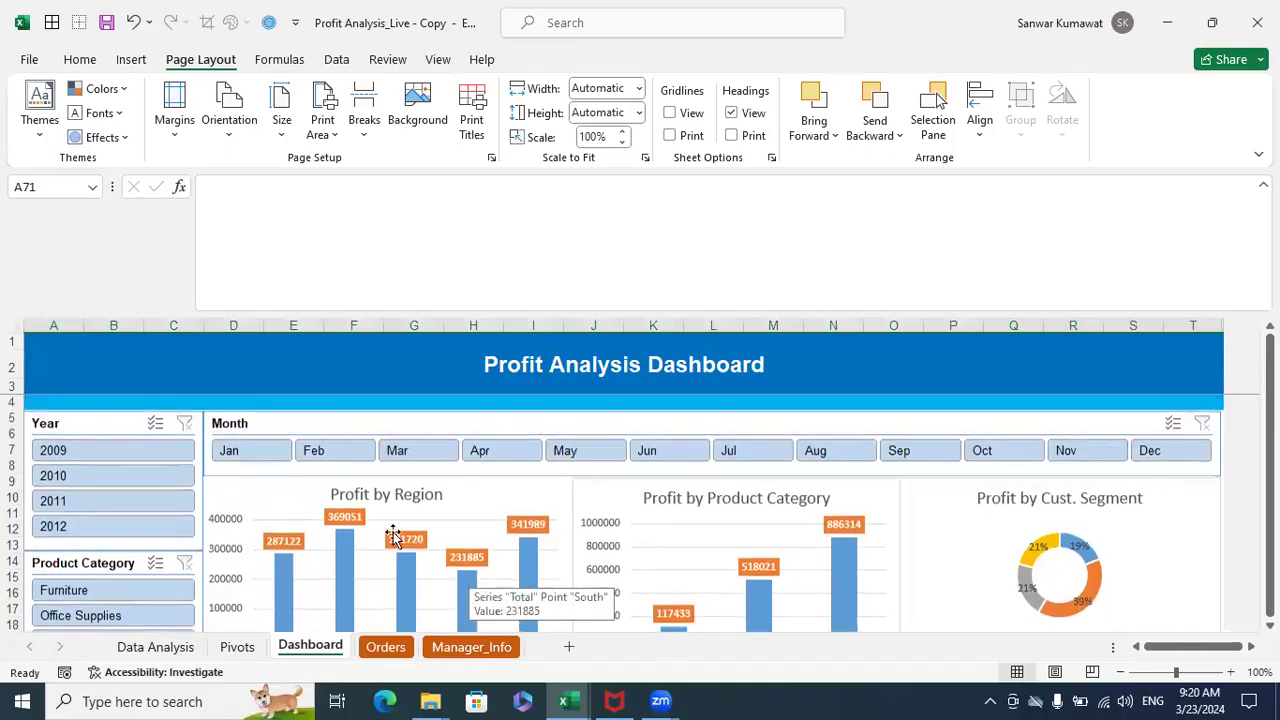
- Filter the dashboard by year to 2009, 2010, 2011 and 2012 in turn, comparing the profit charts
left_click(100, 451)
scroll(594, 565, "down", 1)
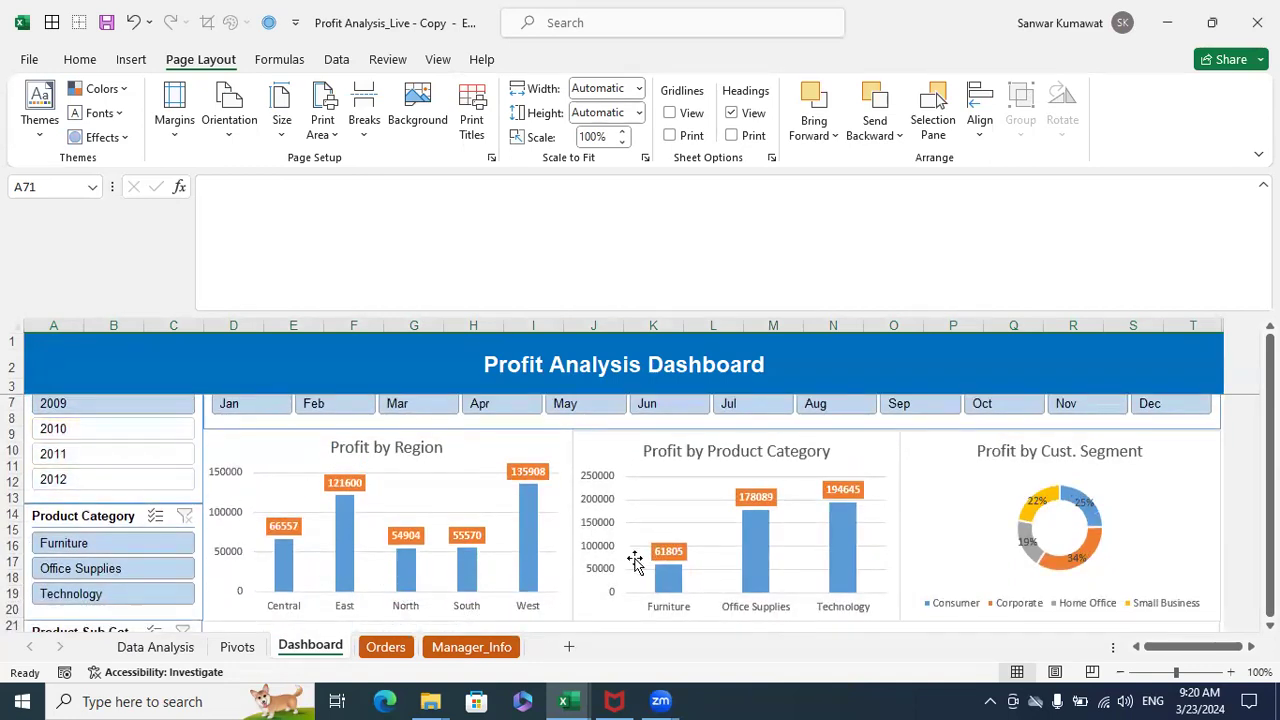
scroll(726, 563, "down", 1)
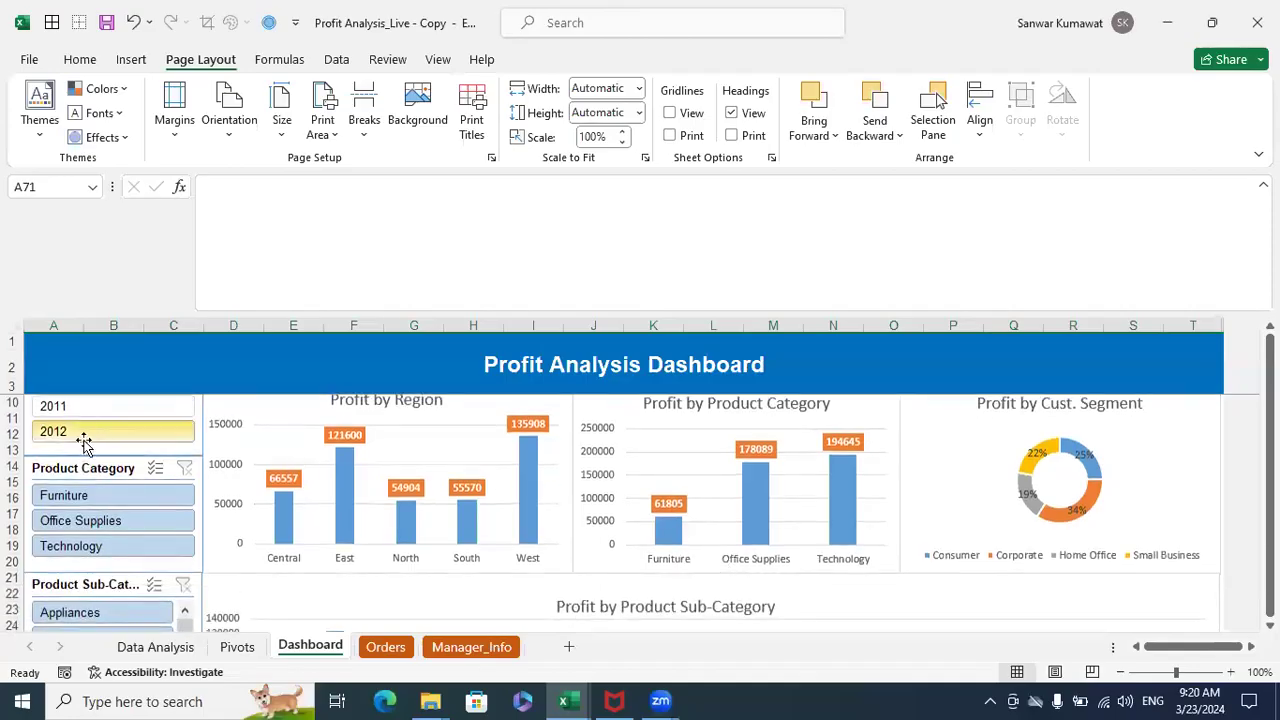
scroll(85, 437, "up", 2)
left_click(92, 477)
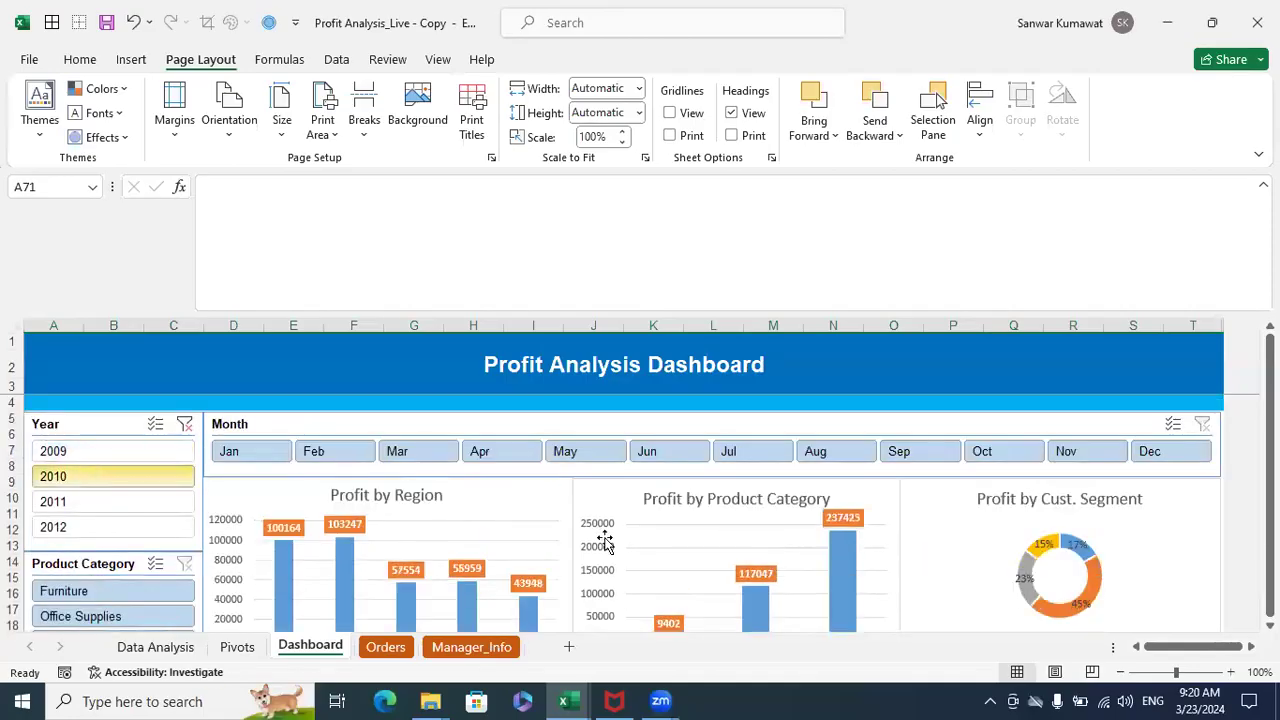
scroll(731, 486, "down", 1)
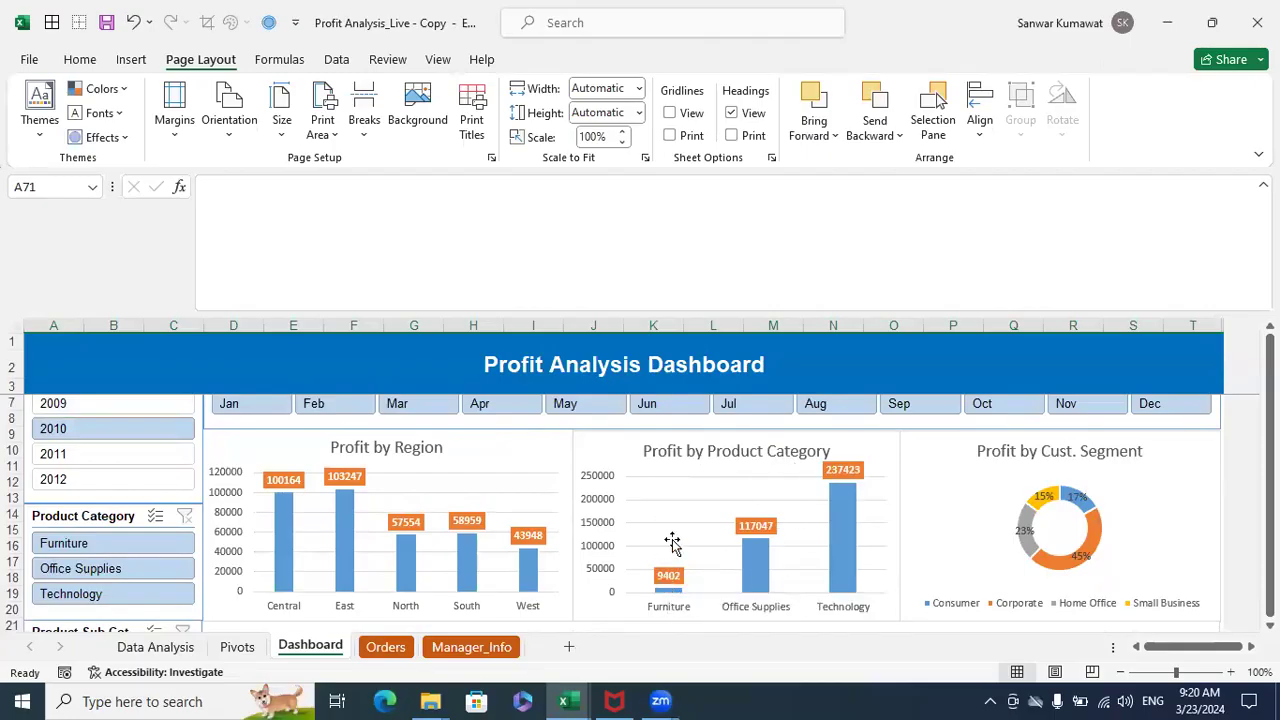
left_click(140, 452)
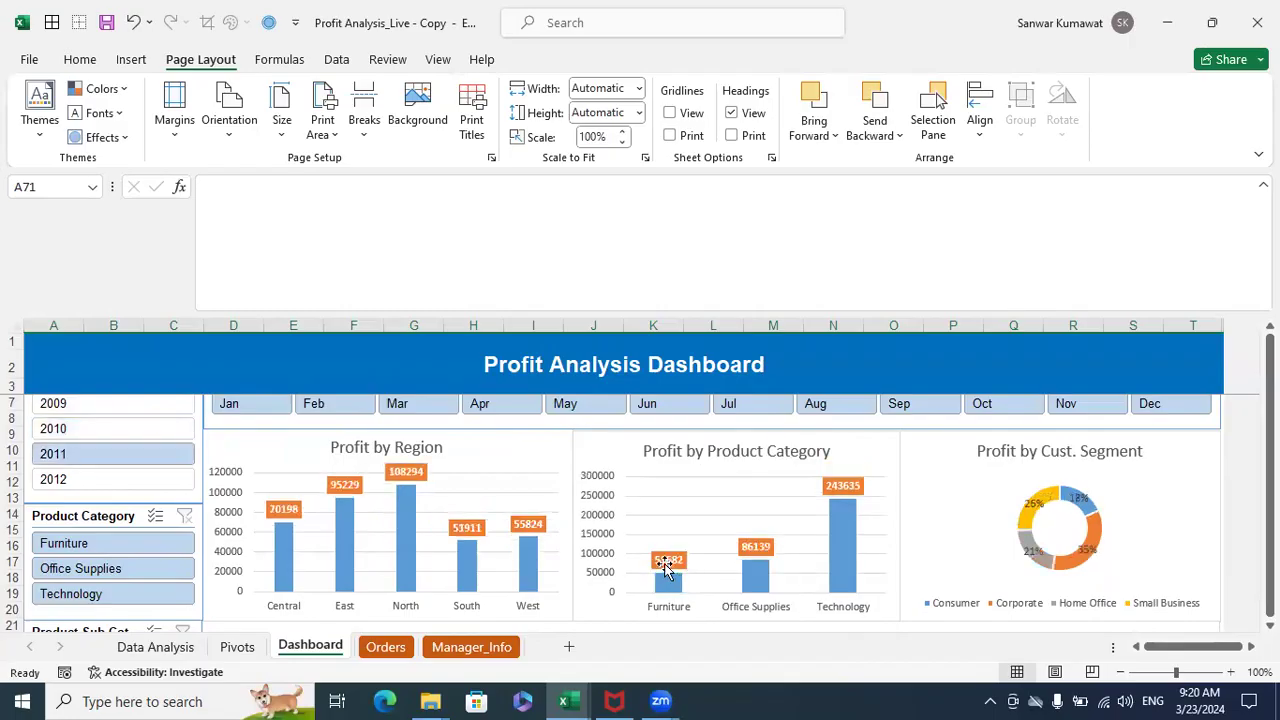
left_click(90, 478)
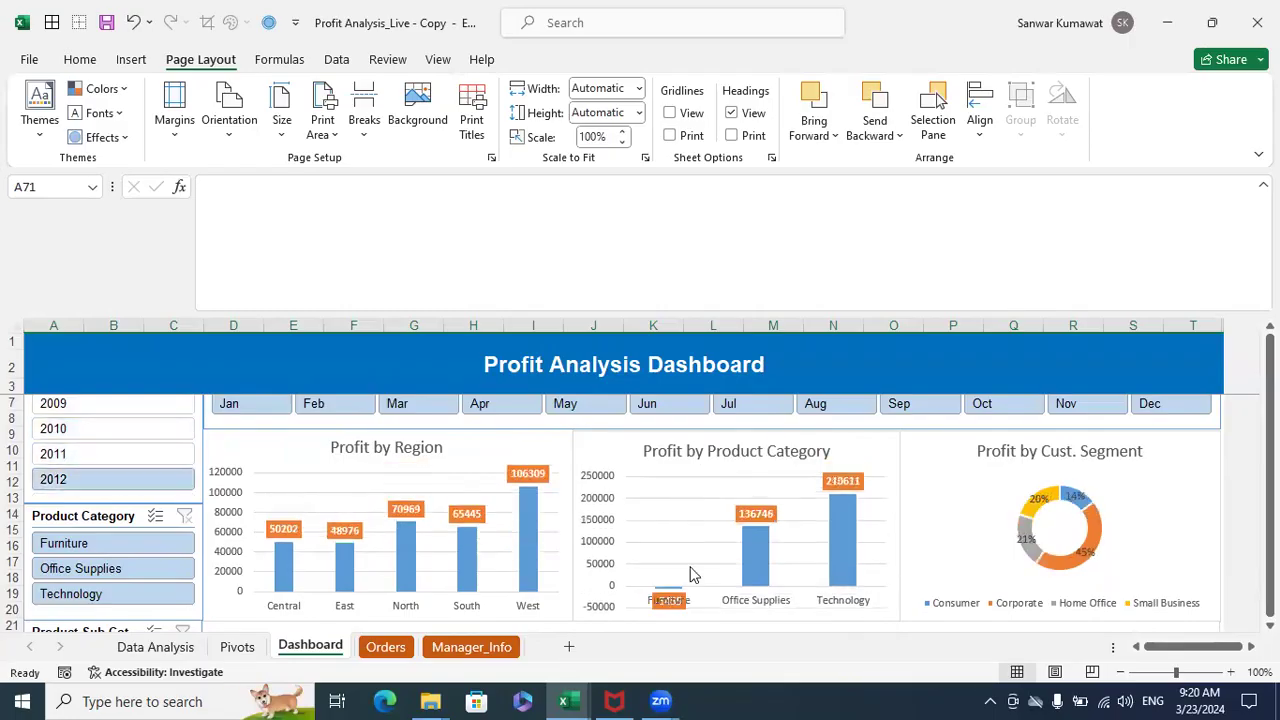
scroll(206, 410, "up", 1)
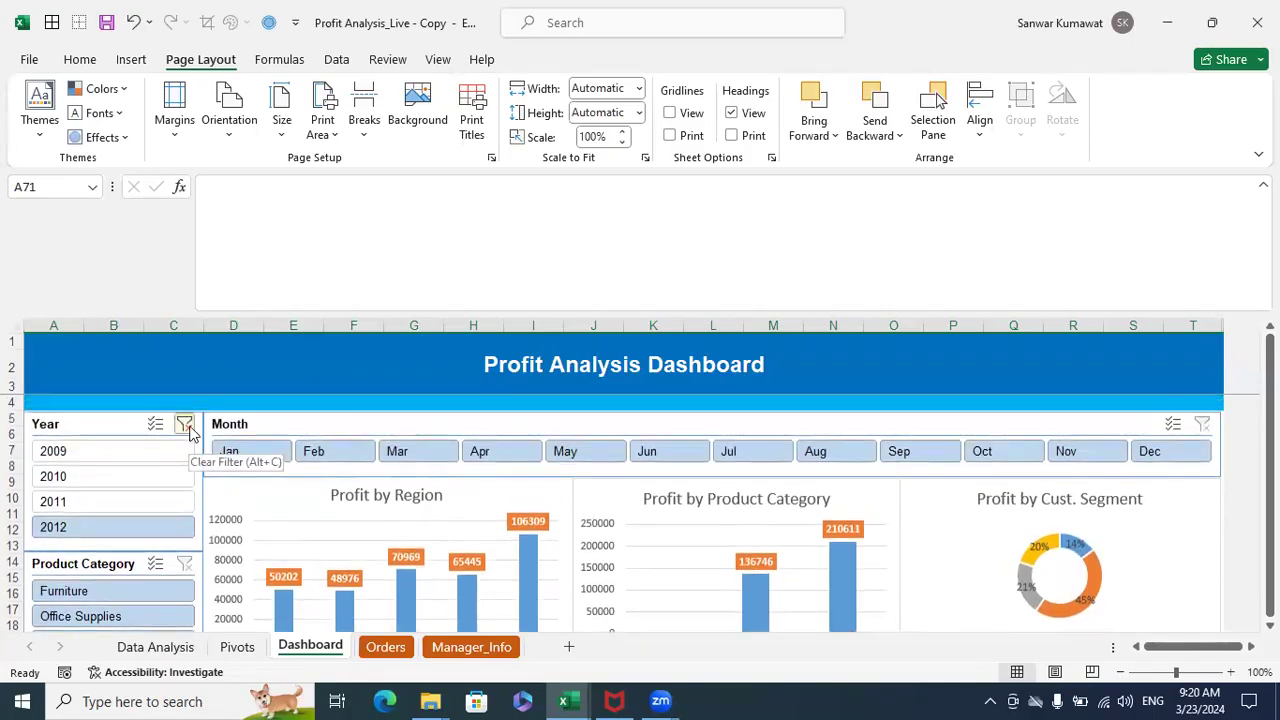
- Filter the dashboard to the Furniture product category and clear the Year filter
scroll(700, 583, "down", 2)
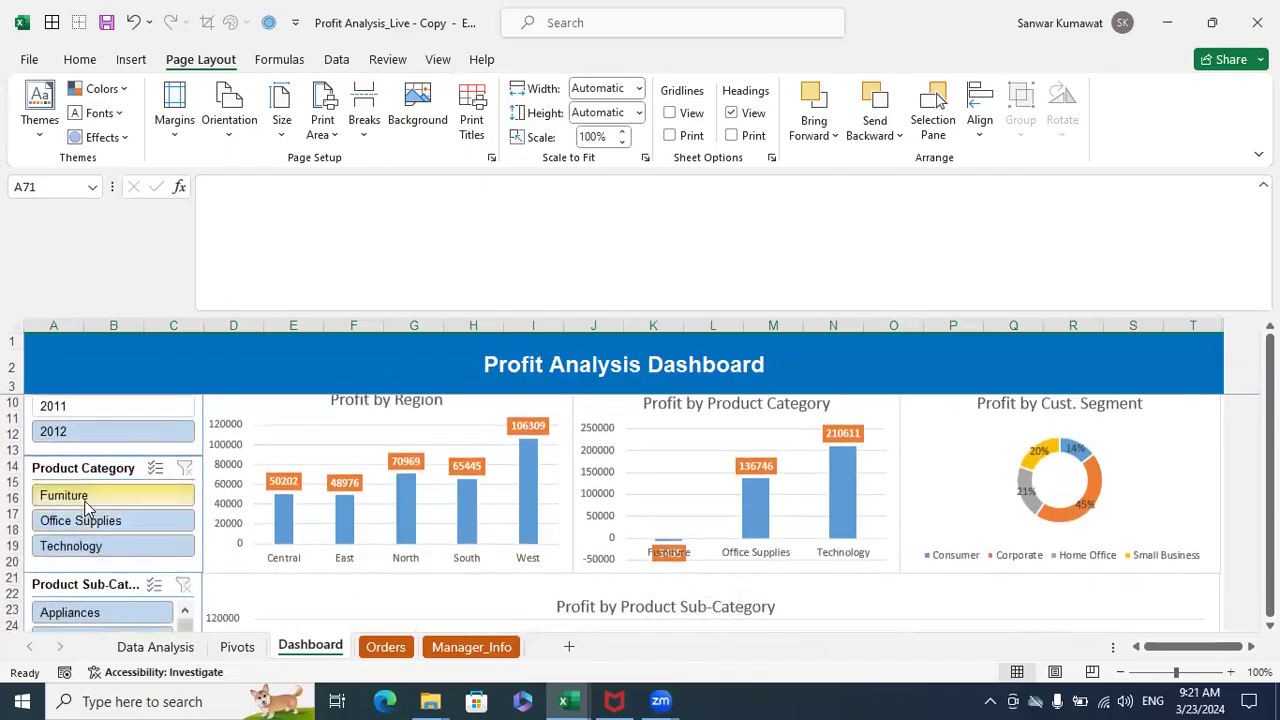
left_click(86, 498)
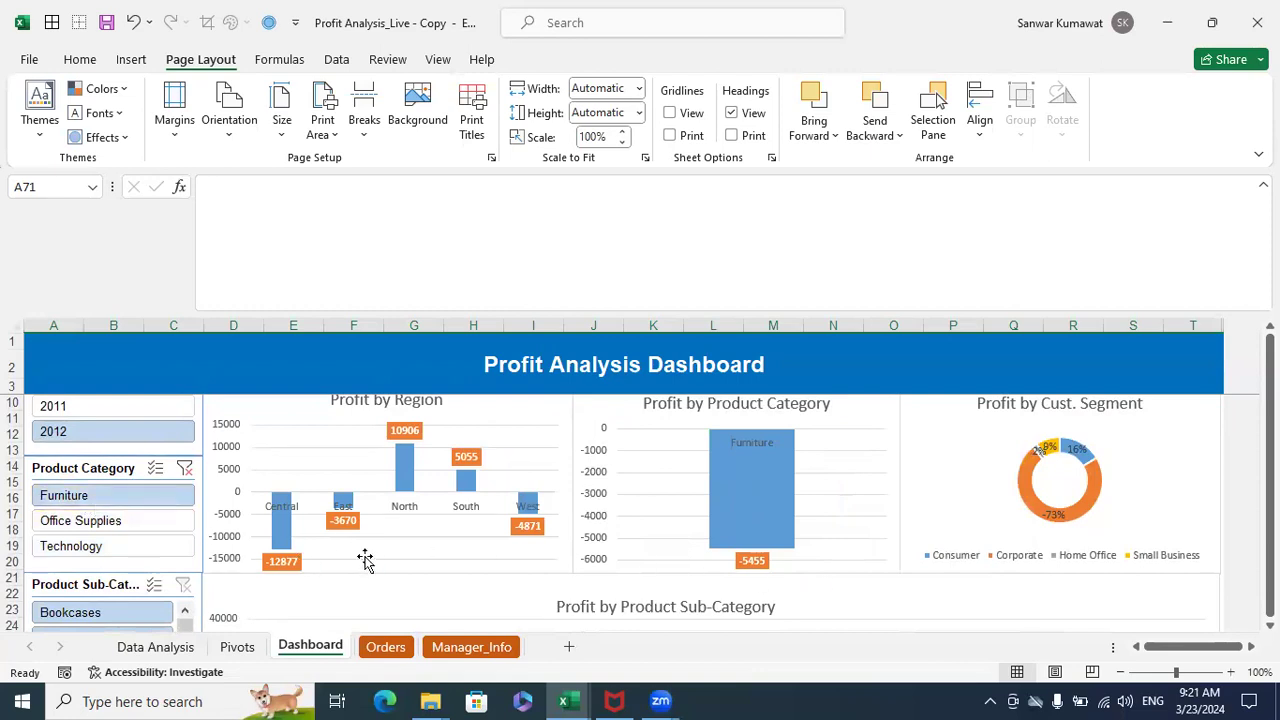
scroll(243, 508, "up", 2)
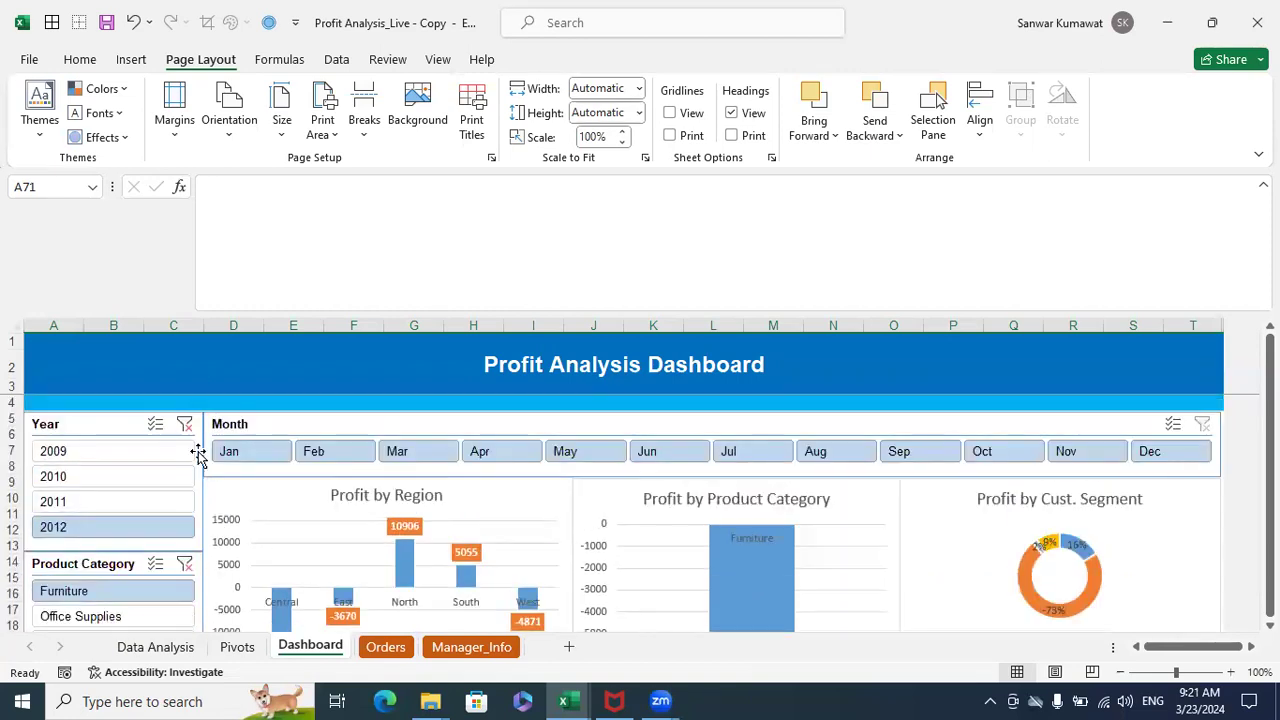
left_click(184, 424)
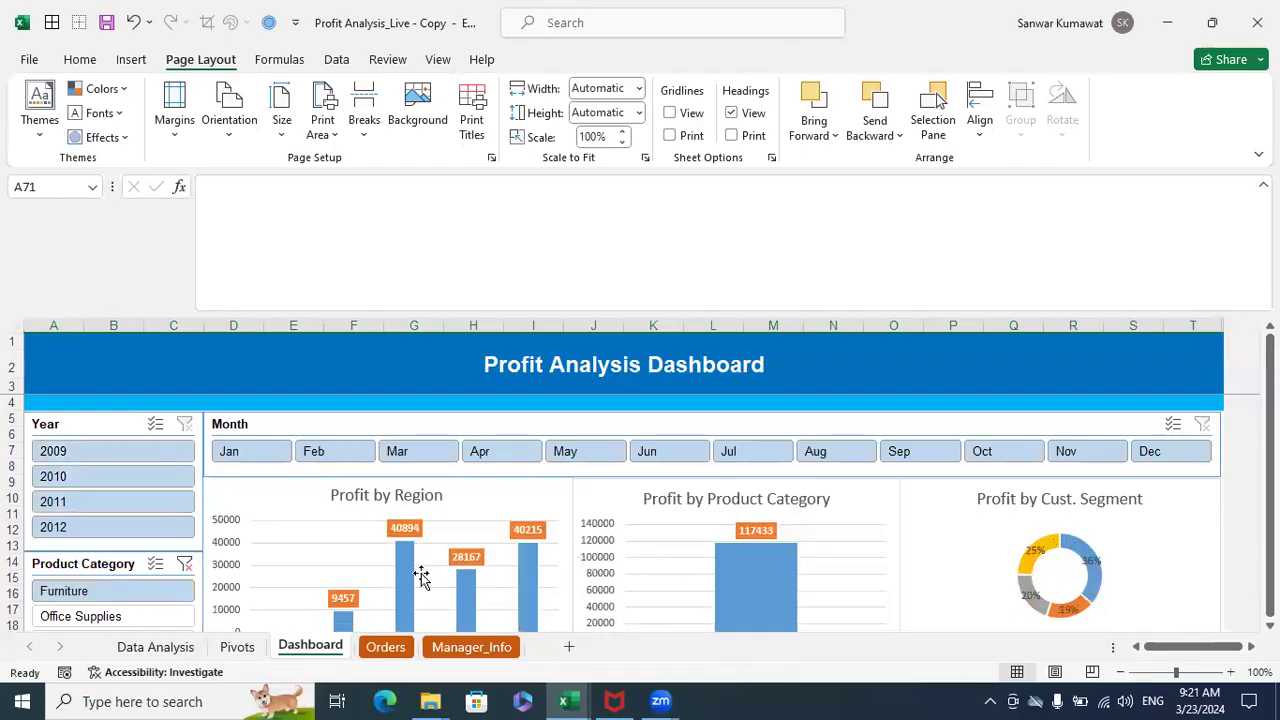
- Examine the Profit by Product Sub-Category chart and filter it to Bookcases and Tables
scroll(729, 585, "down", 4)
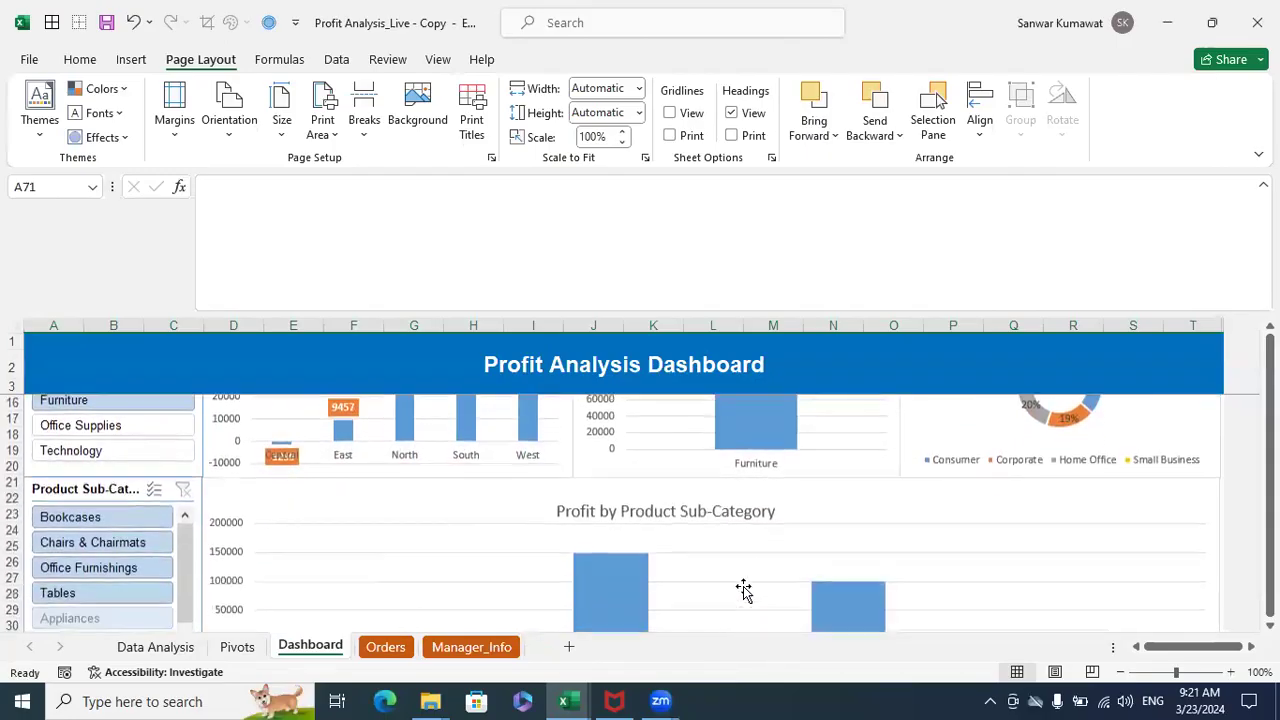
scroll(743, 590, "down", 3)
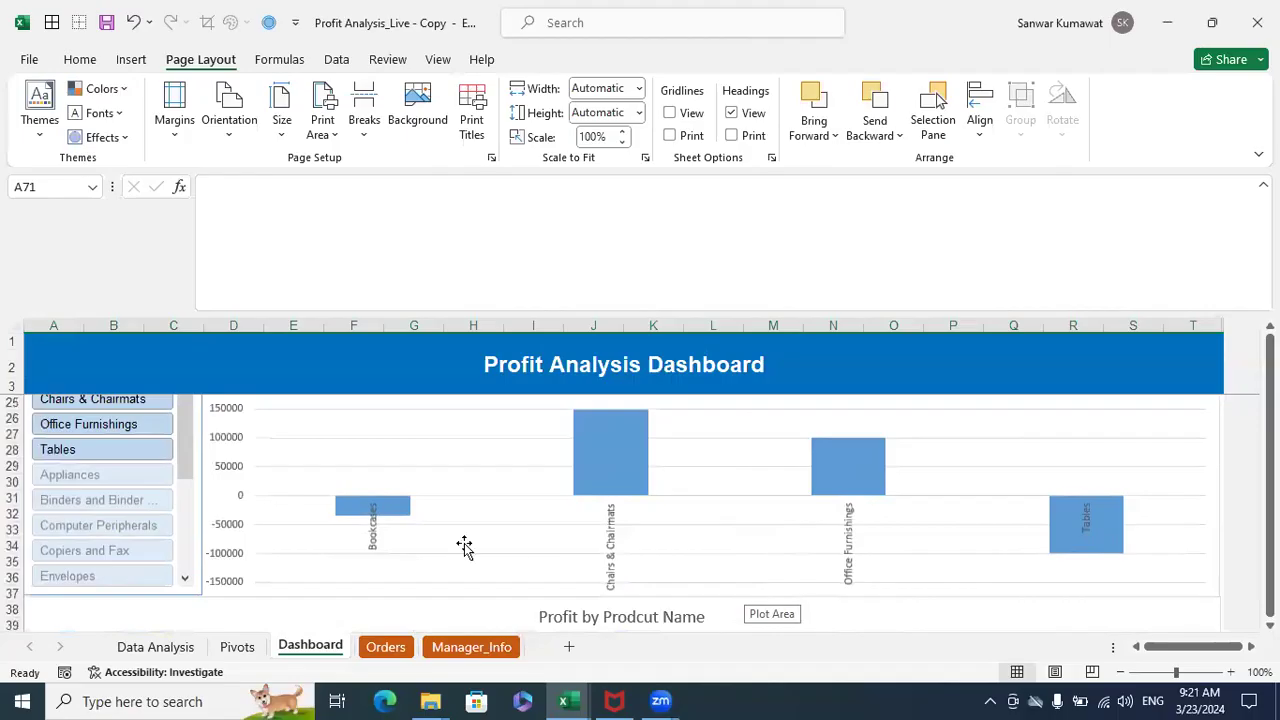
scroll(430, 540, "up", 4)
left_click(116, 565)
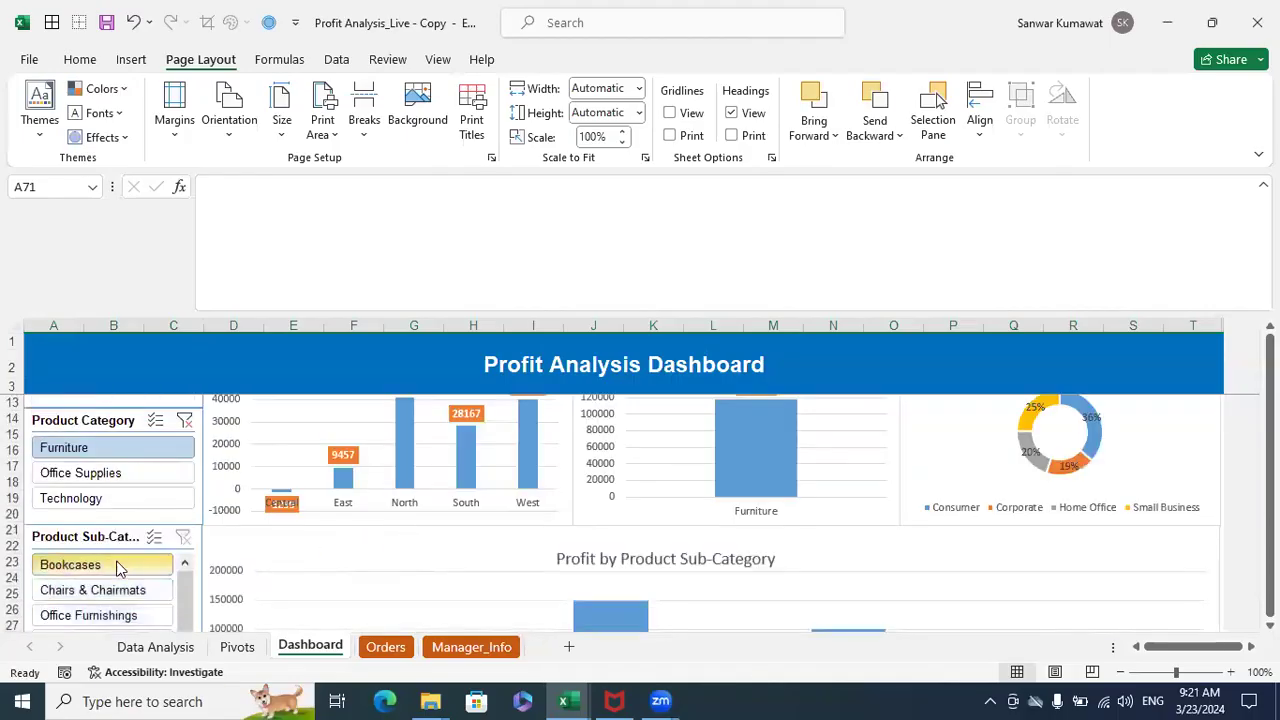
scroll(220, 534, "down", 2)
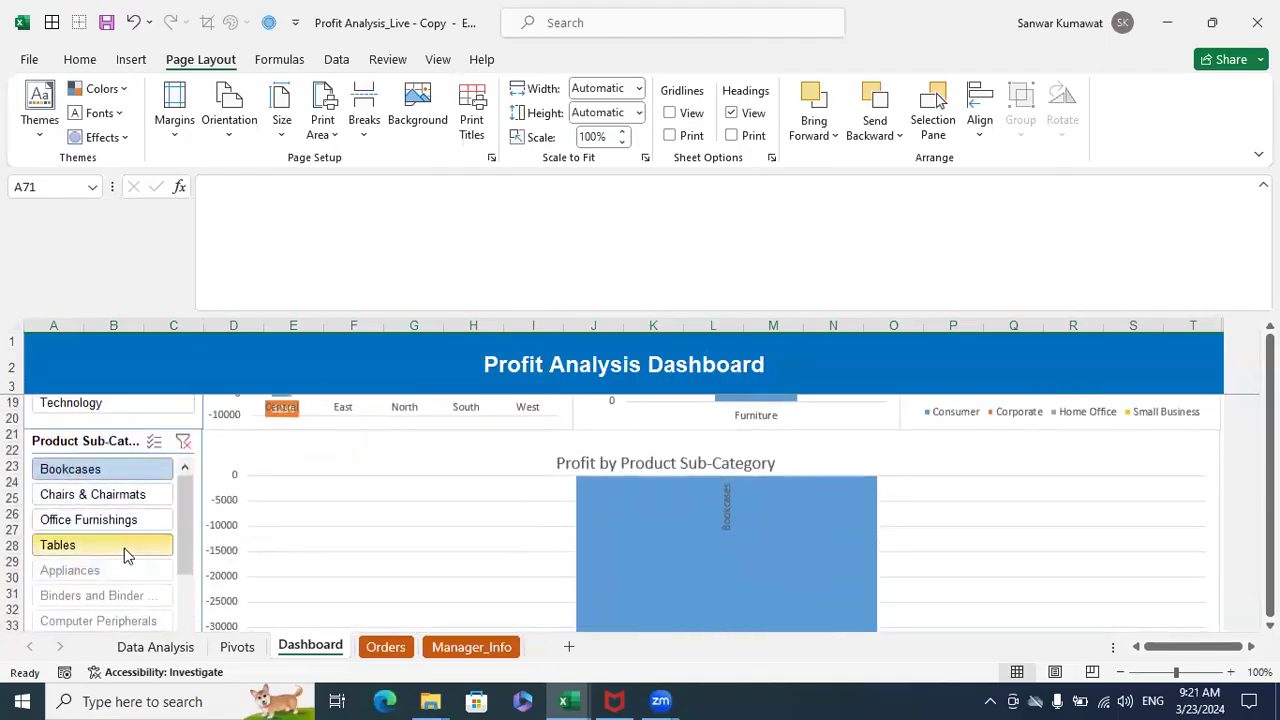
left_click(125, 550, "ctrl")
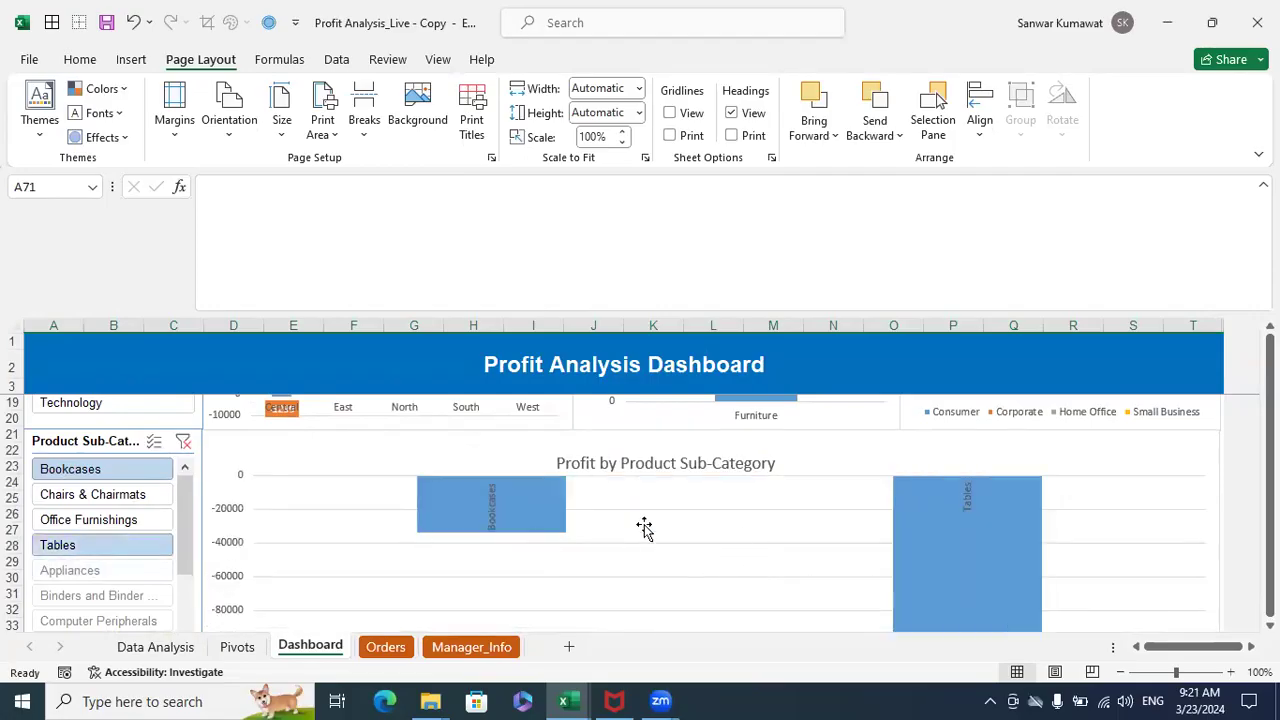
- Clear the Product Sub-Category and Product Category filters on the dashboard
left_click(183, 442)
scroll(185, 475, "up", 4)
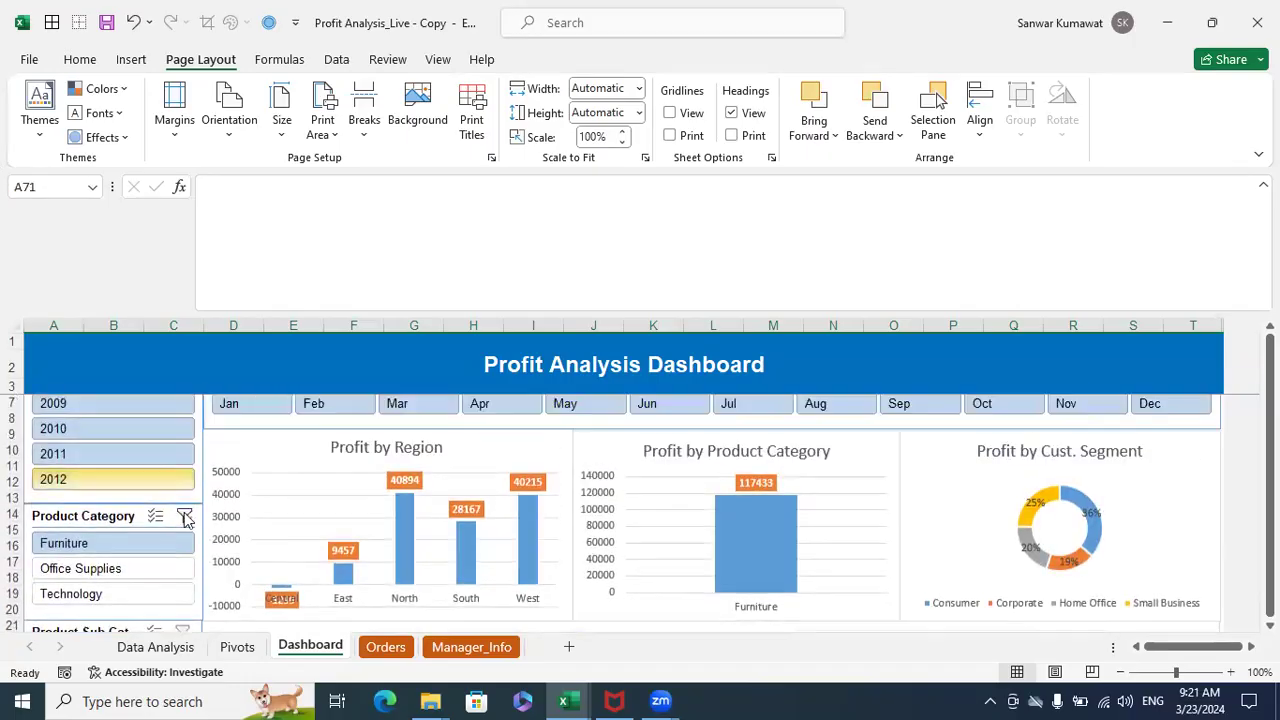
left_click(185, 517)
scroll(190, 505, "up", 1)
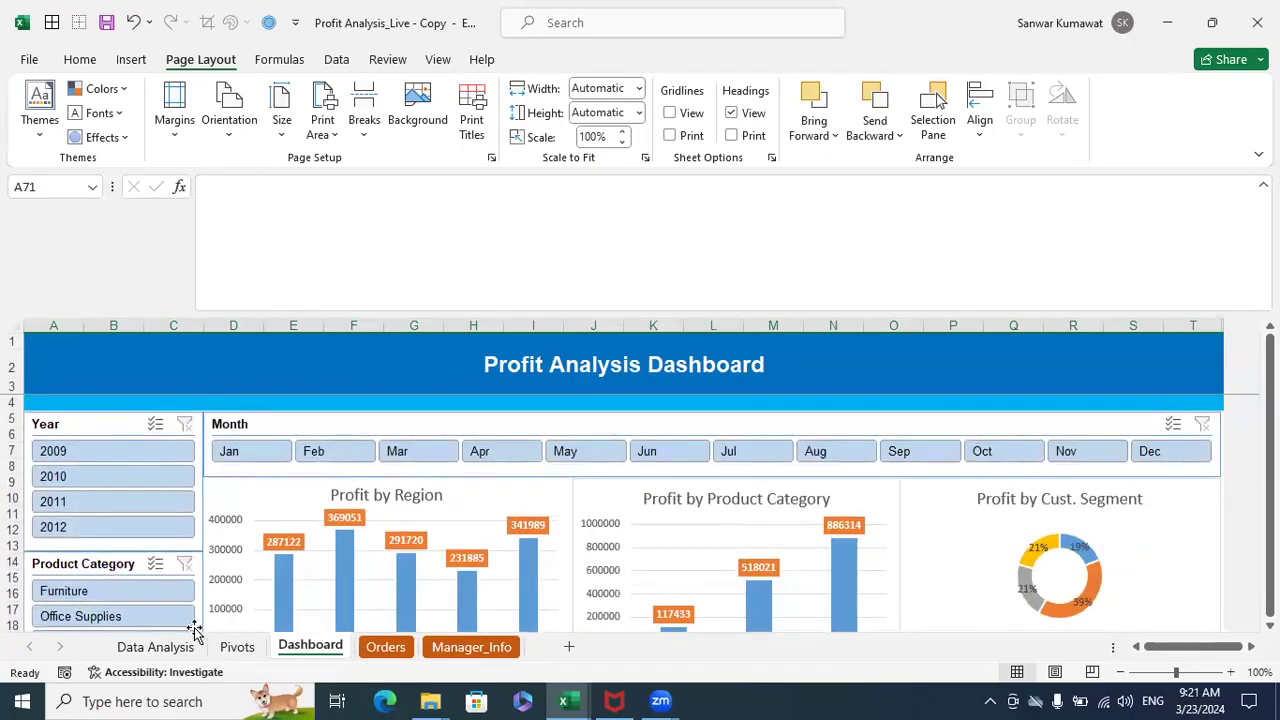
- Return to the Data Analysis sheet and highlight the full purposes list in A12:A20
left_click(155, 646)
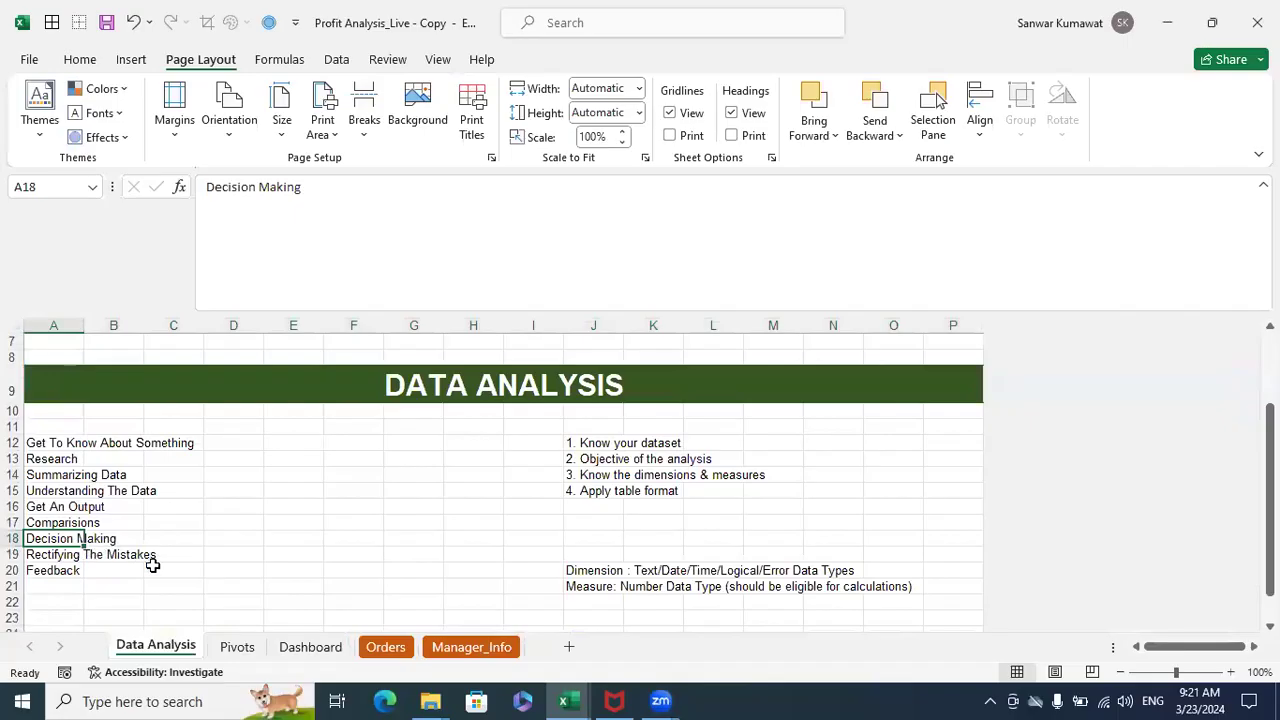
left_click(83, 572)
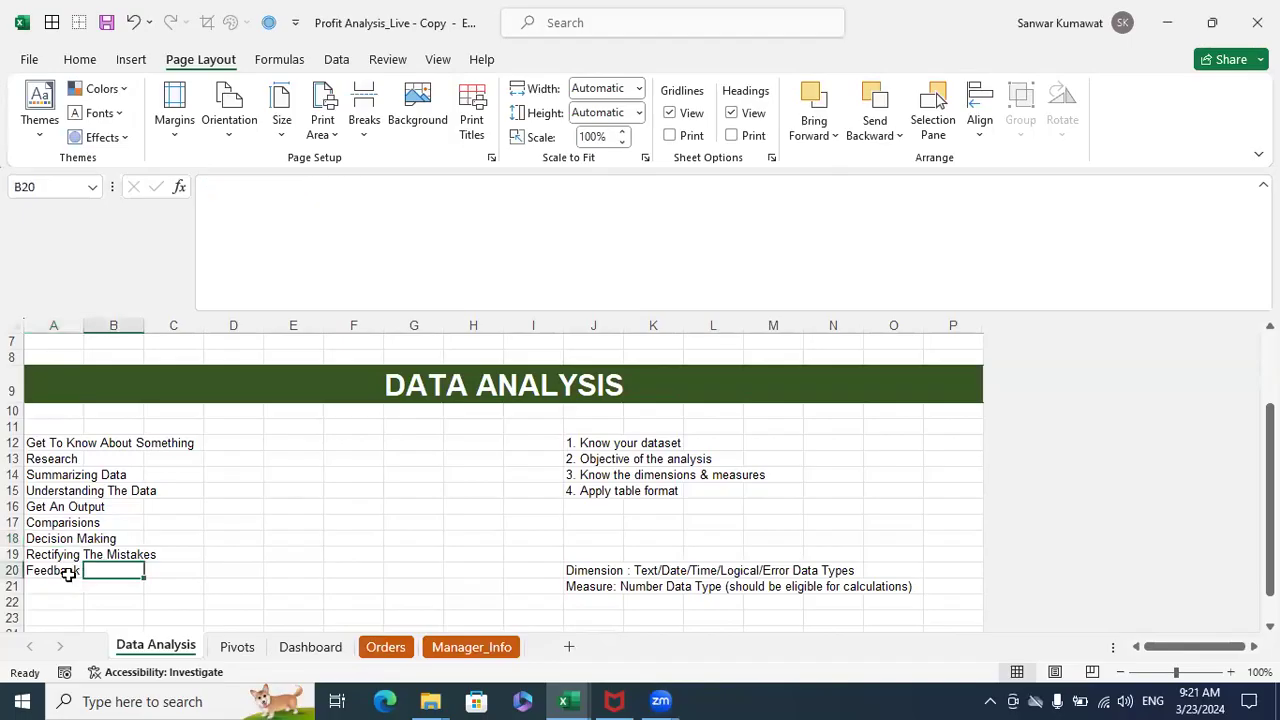
left_click_drag(65, 570, 63, 443)
left_click(246, 455)
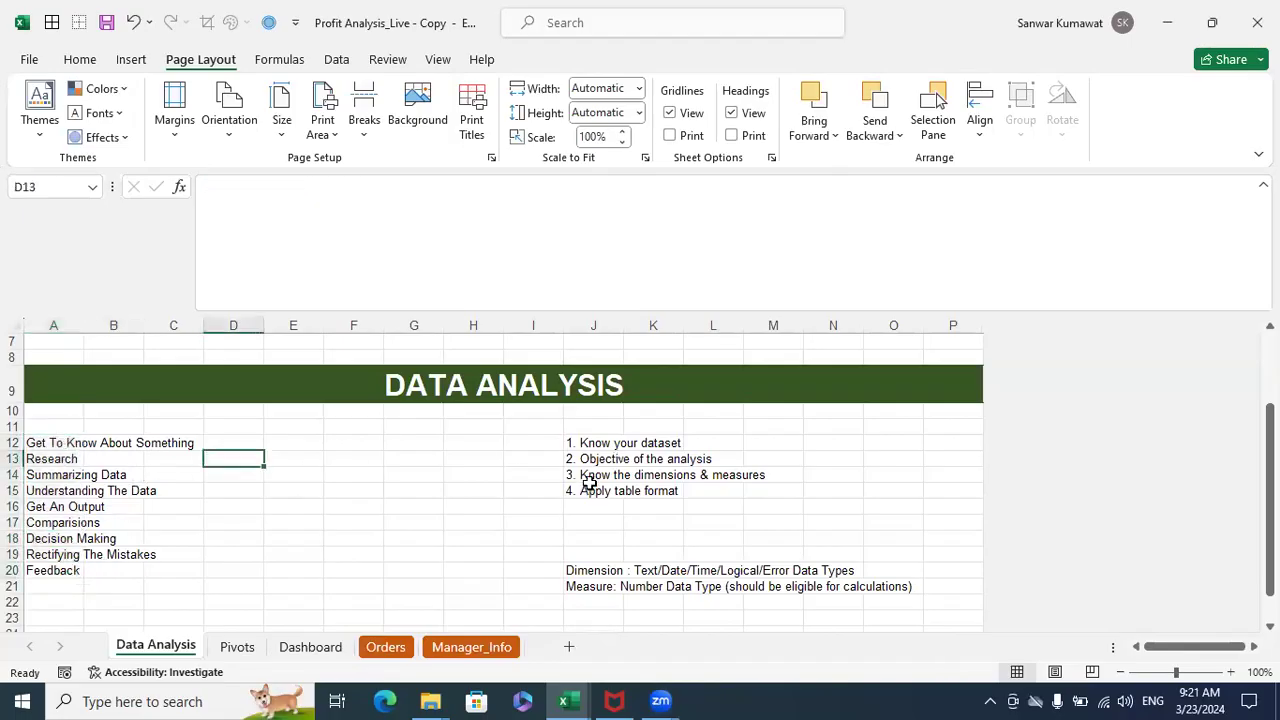
- Highlight the first three analysis steps in J12, J13 and J14, from knowing the dataset to dimensions and measures
left_click_drag(566, 441, 688, 445)
left_click_drag(566, 458, 701, 460)
left_click_drag(600, 476, 663, 474)
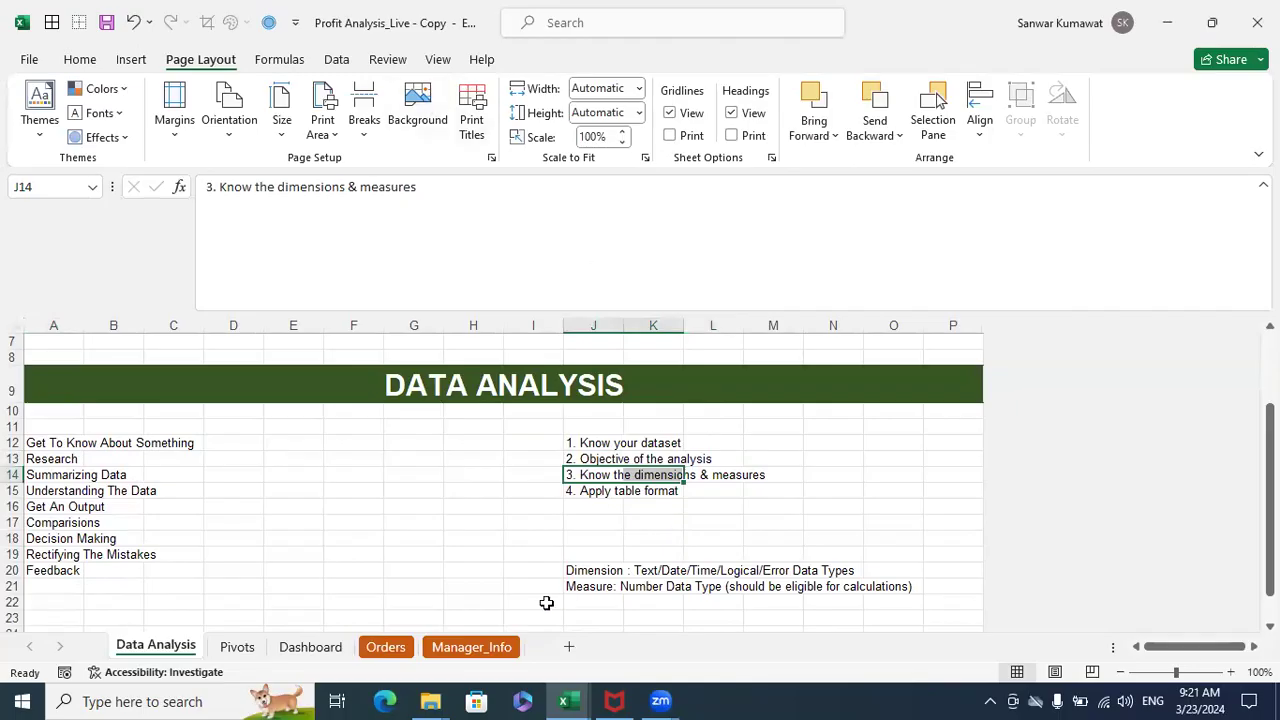
- Open the Orders sheet and select the Sales column followed by the Discount column as example measures
left_click(392, 648)
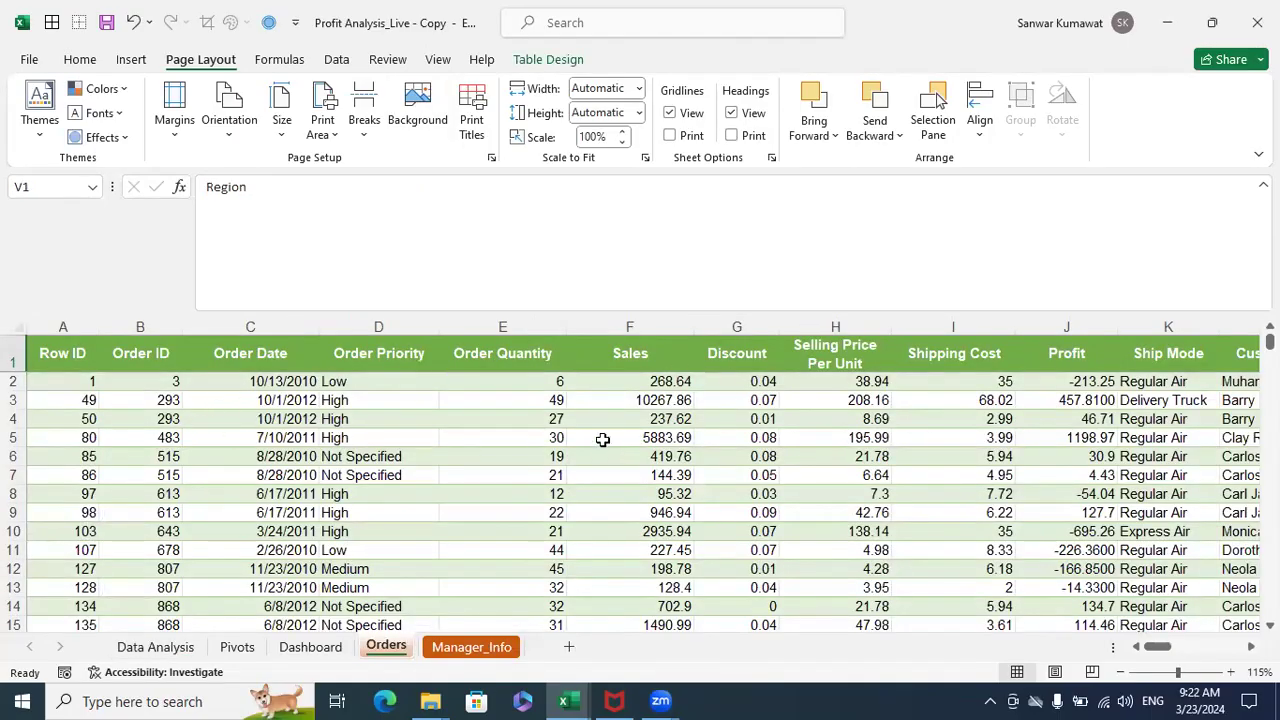
left_click(632, 337)
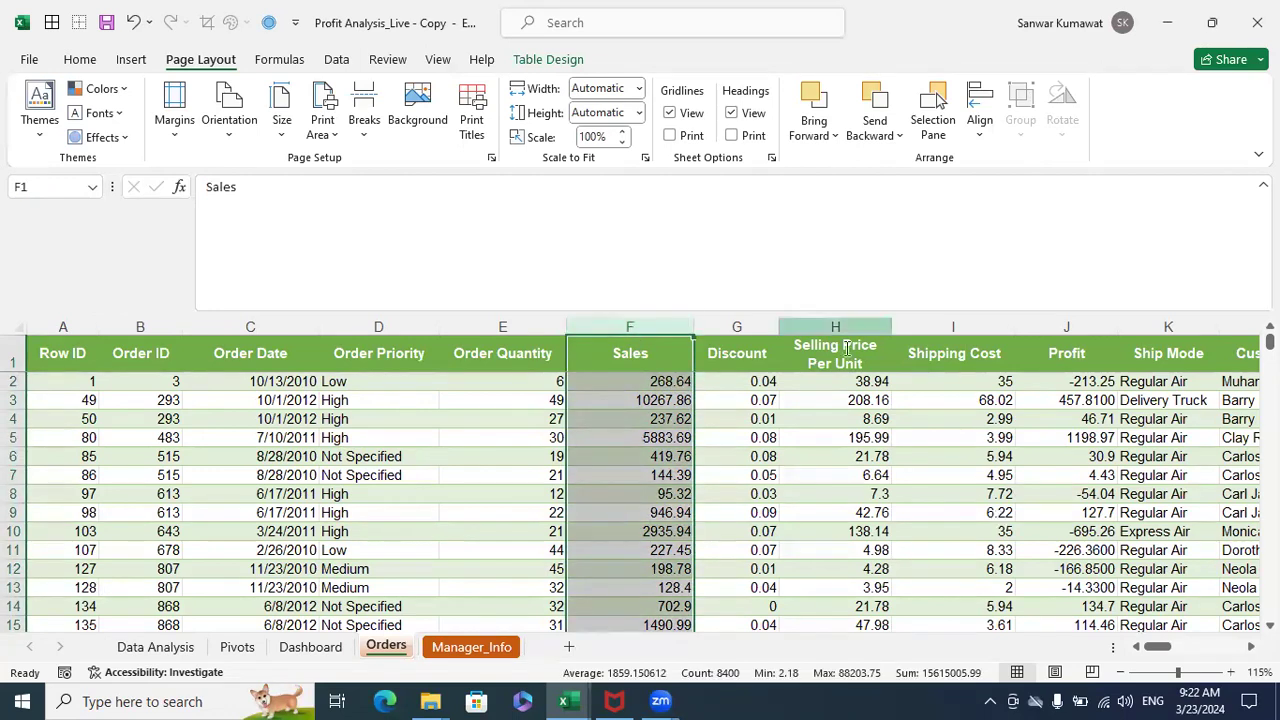
left_click(393, 112)
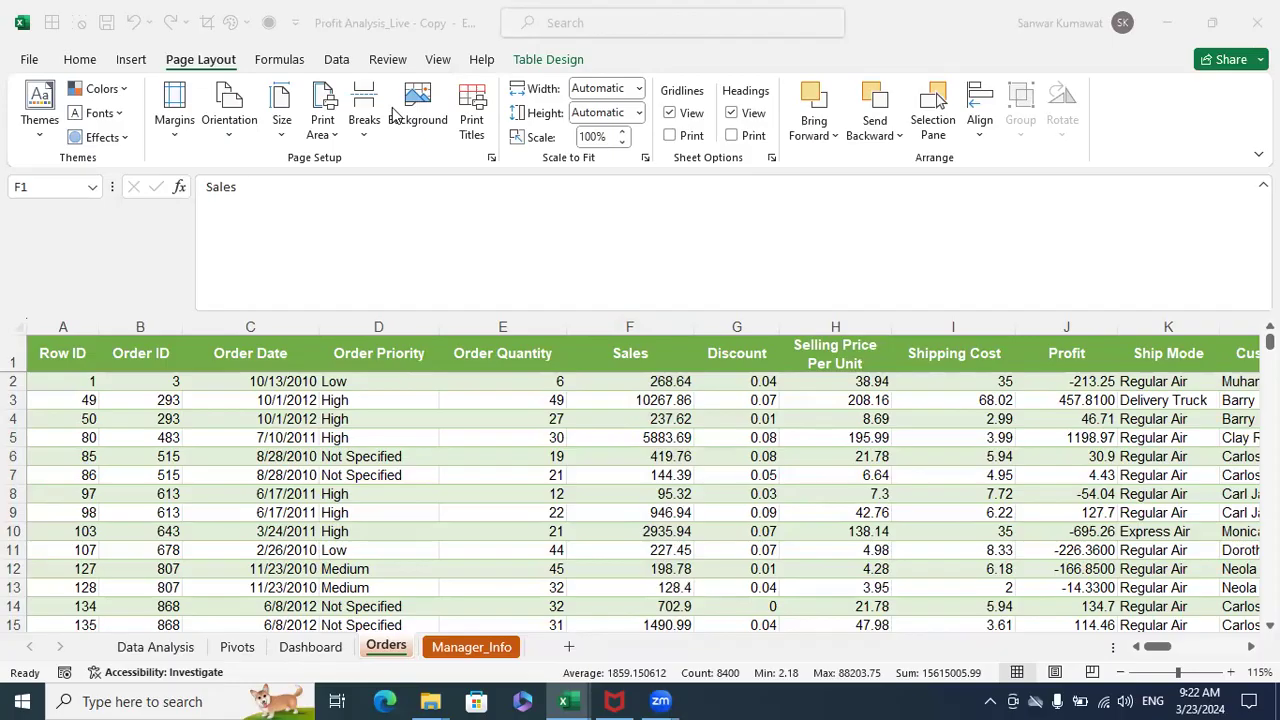
left_click(850, 438)
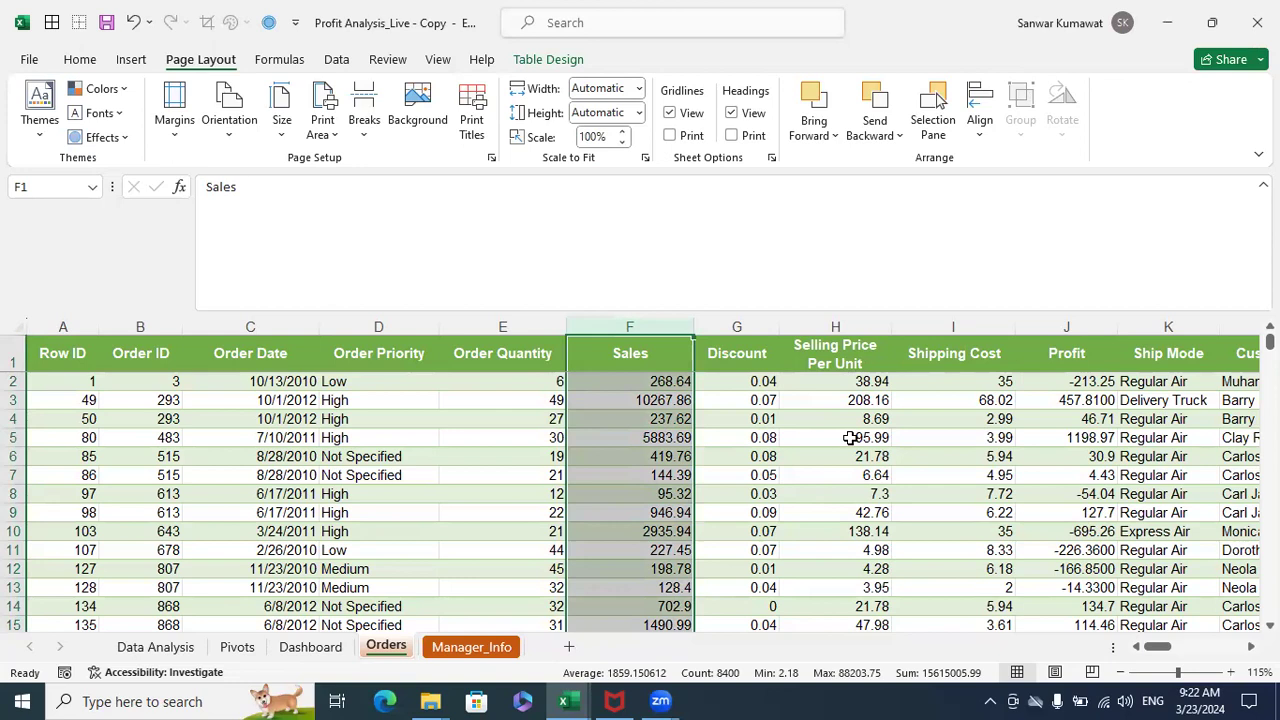
left_click(759, 329)
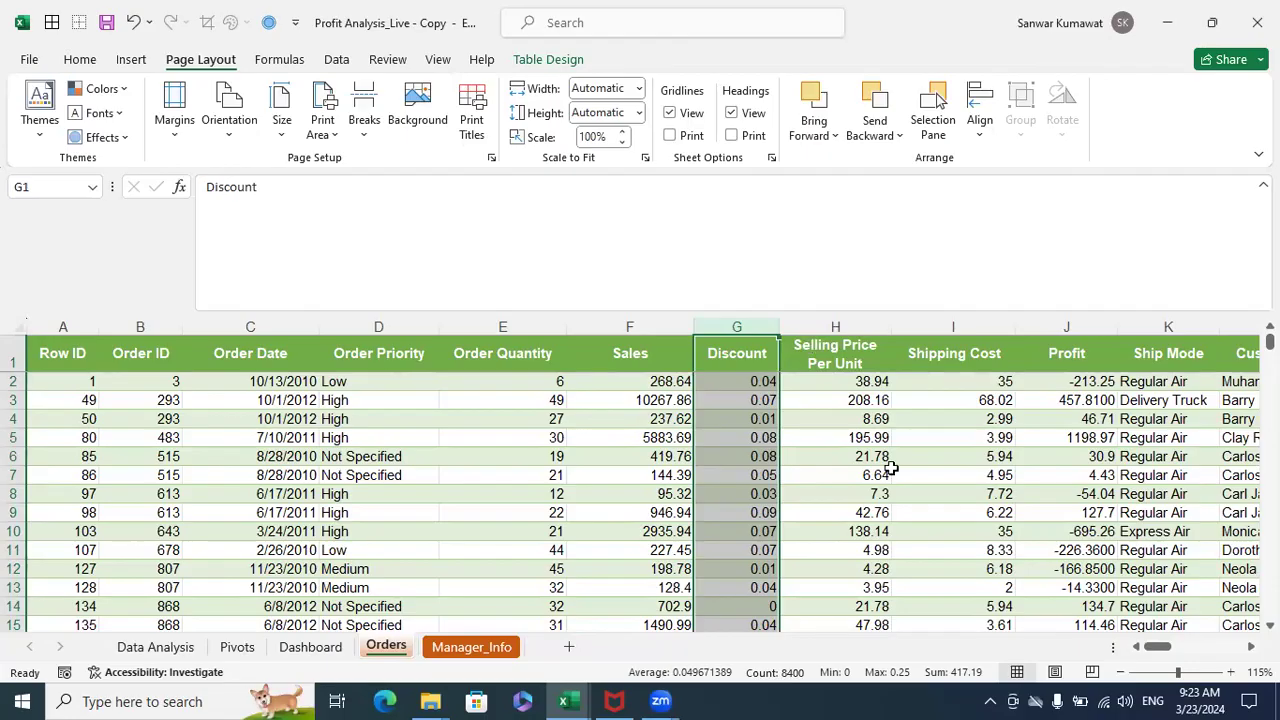
- Create a new blank workbook and select cell D2 on its first sheet
left_click(592, 474)
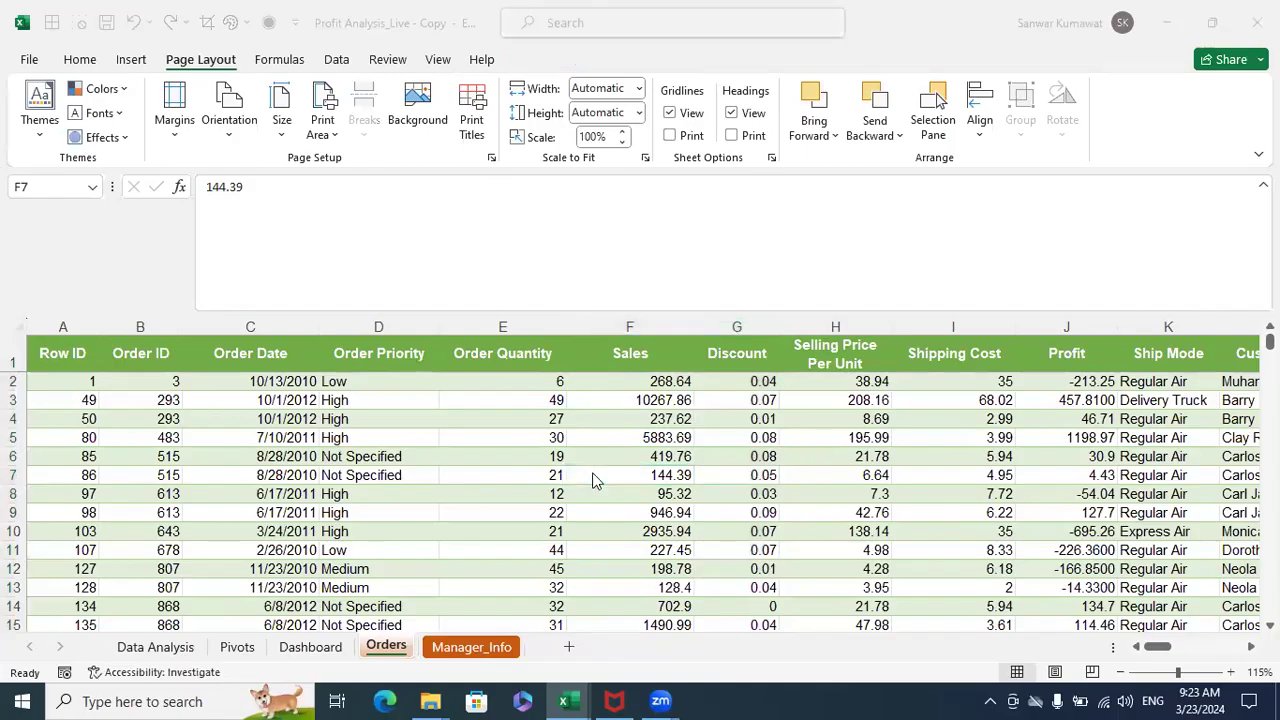
key("ctrl+n")
left_click(251, 360)
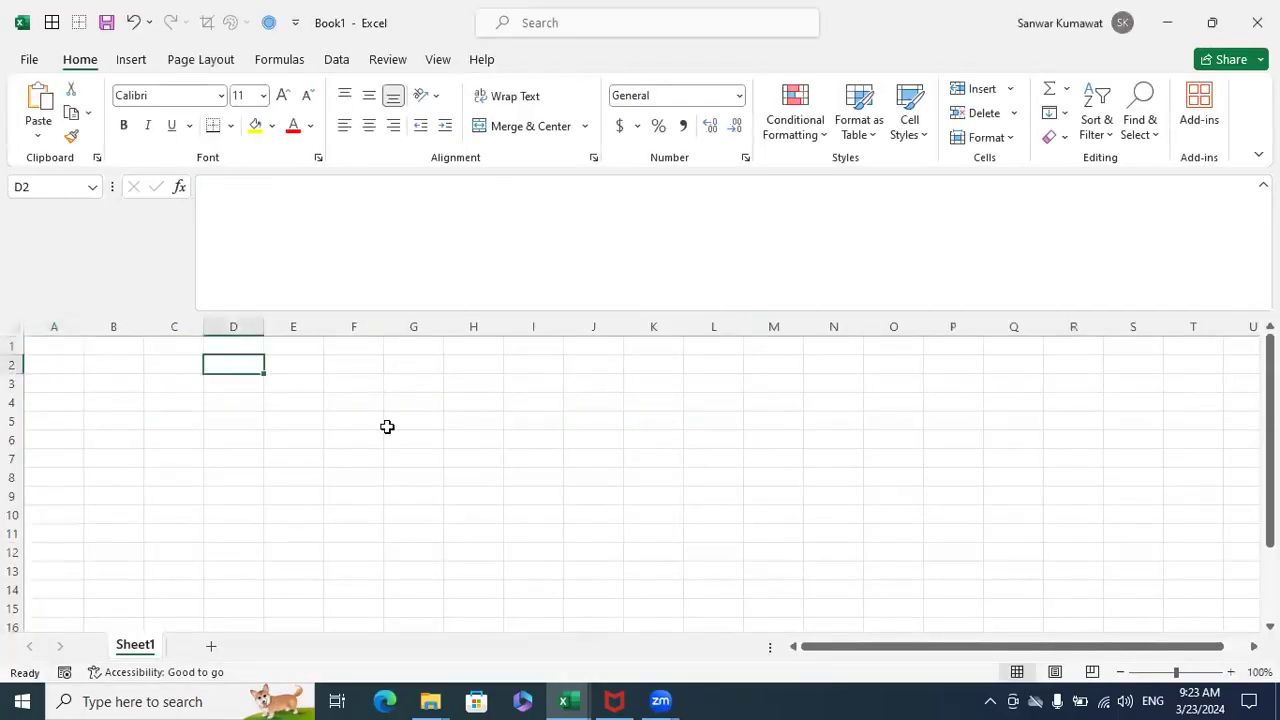
- List the data types Number, Text, Logicals, Date/time and Errors in cells D2 to D6
type("Number")
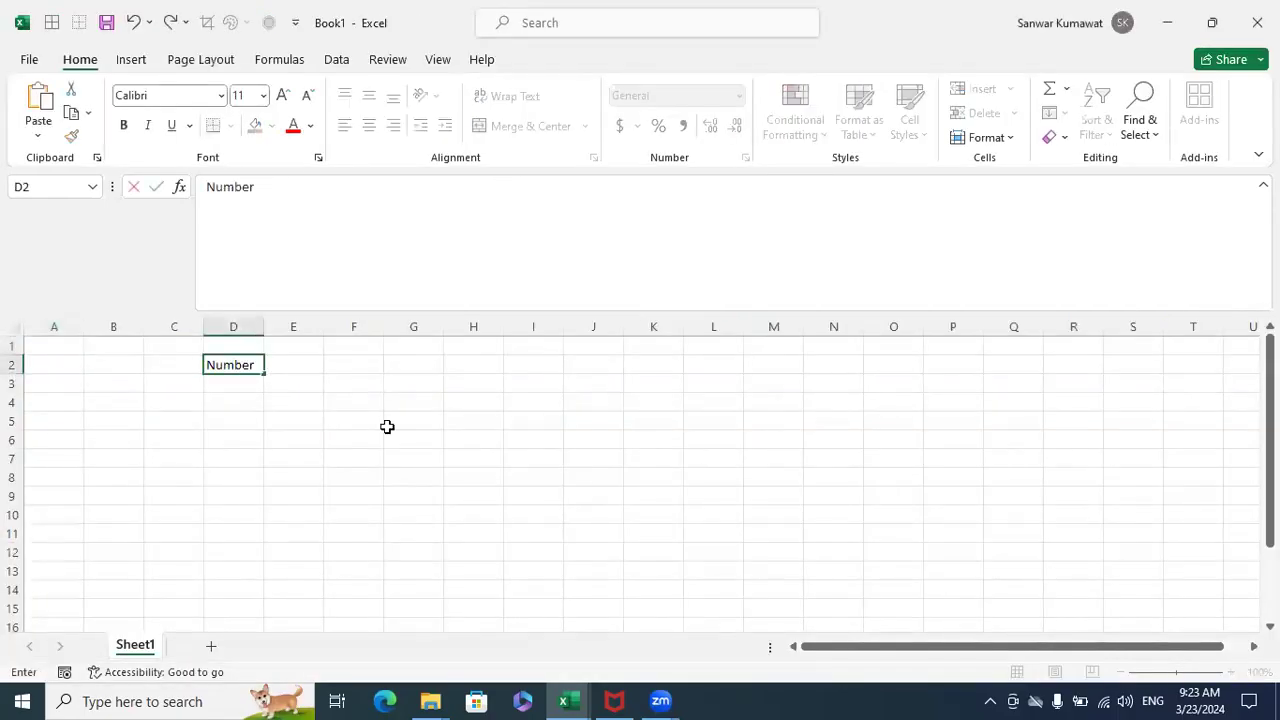
key("Return")
type("Text")
key("Return")
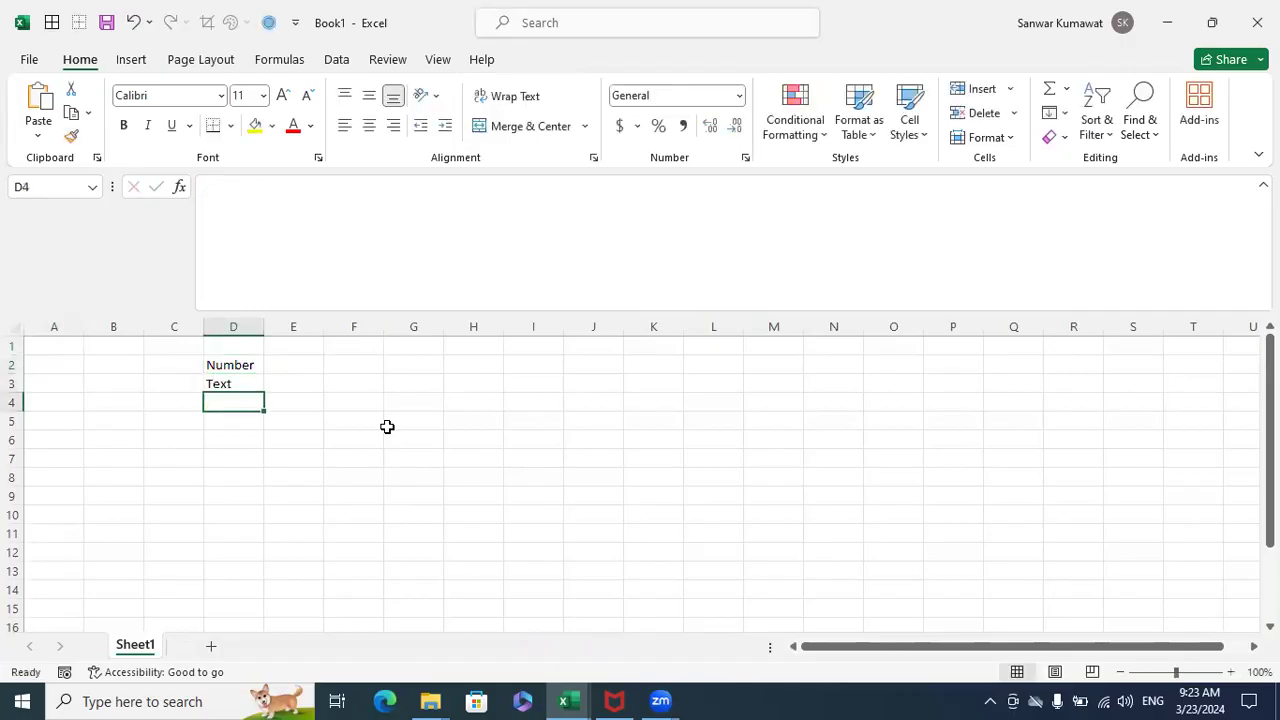
type("Lo")
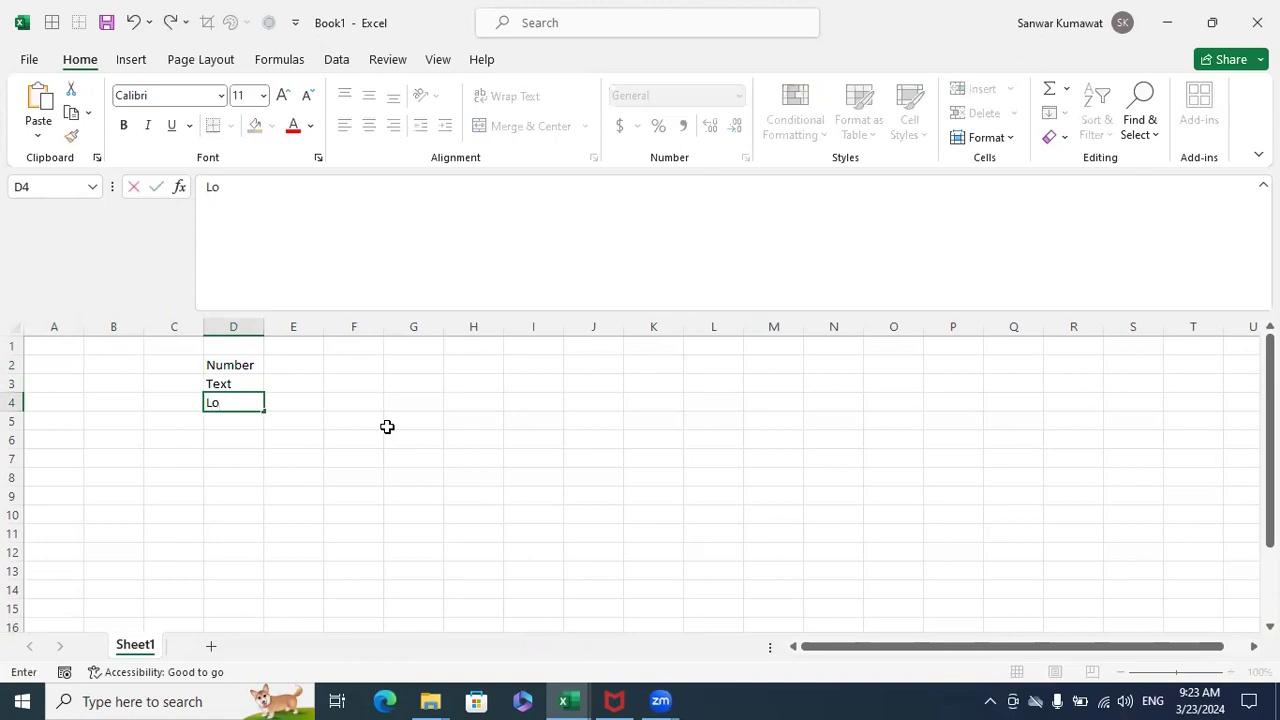
type("gicals")
key("Return")
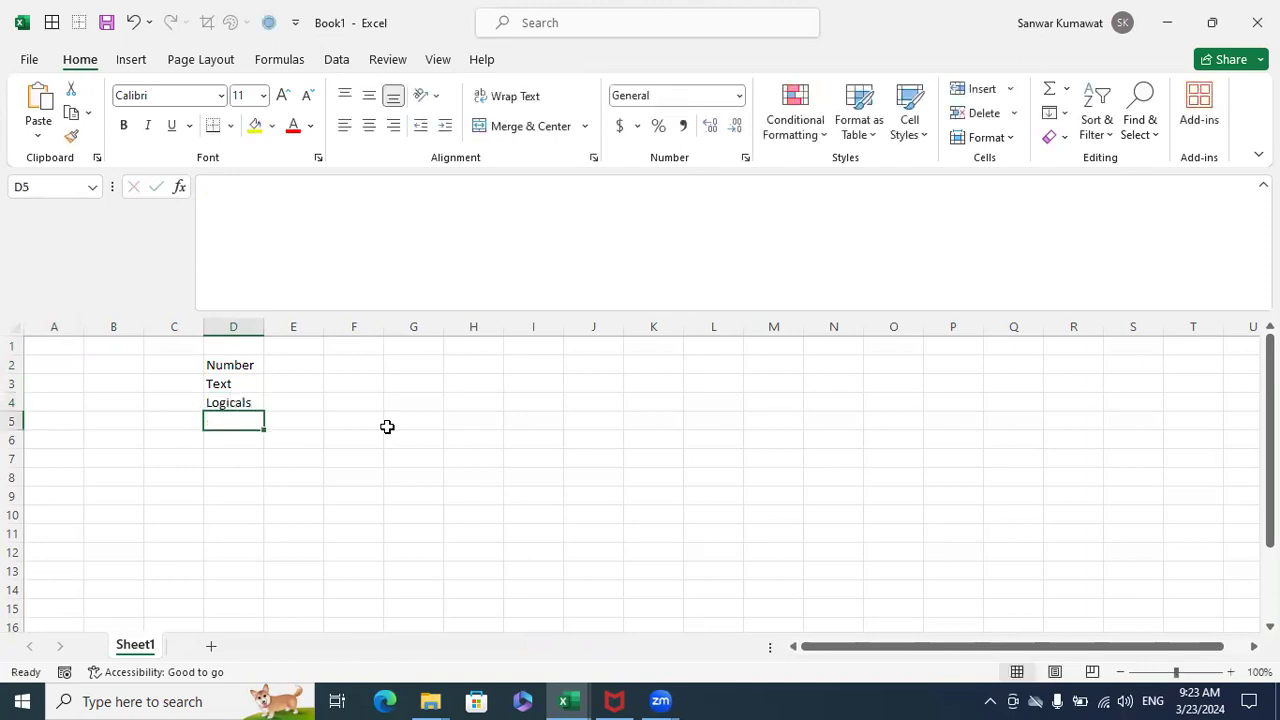
type("Date/tim")
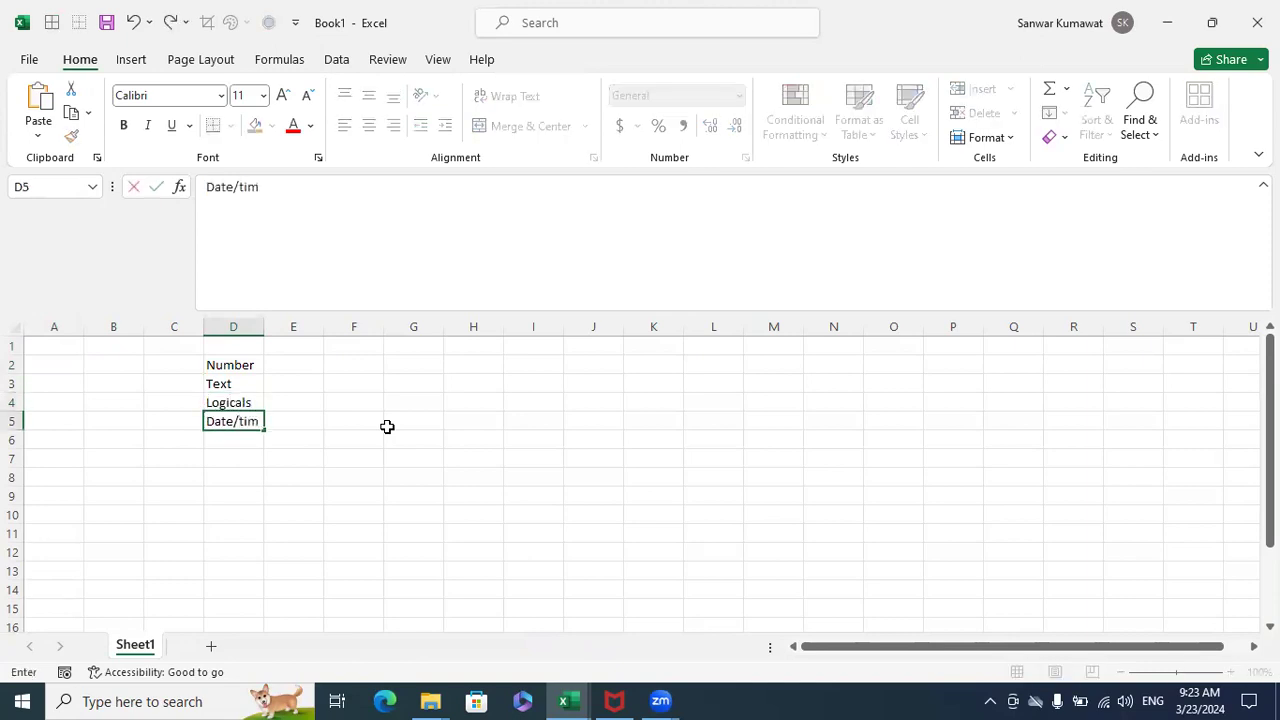
type("e")
key("Return")
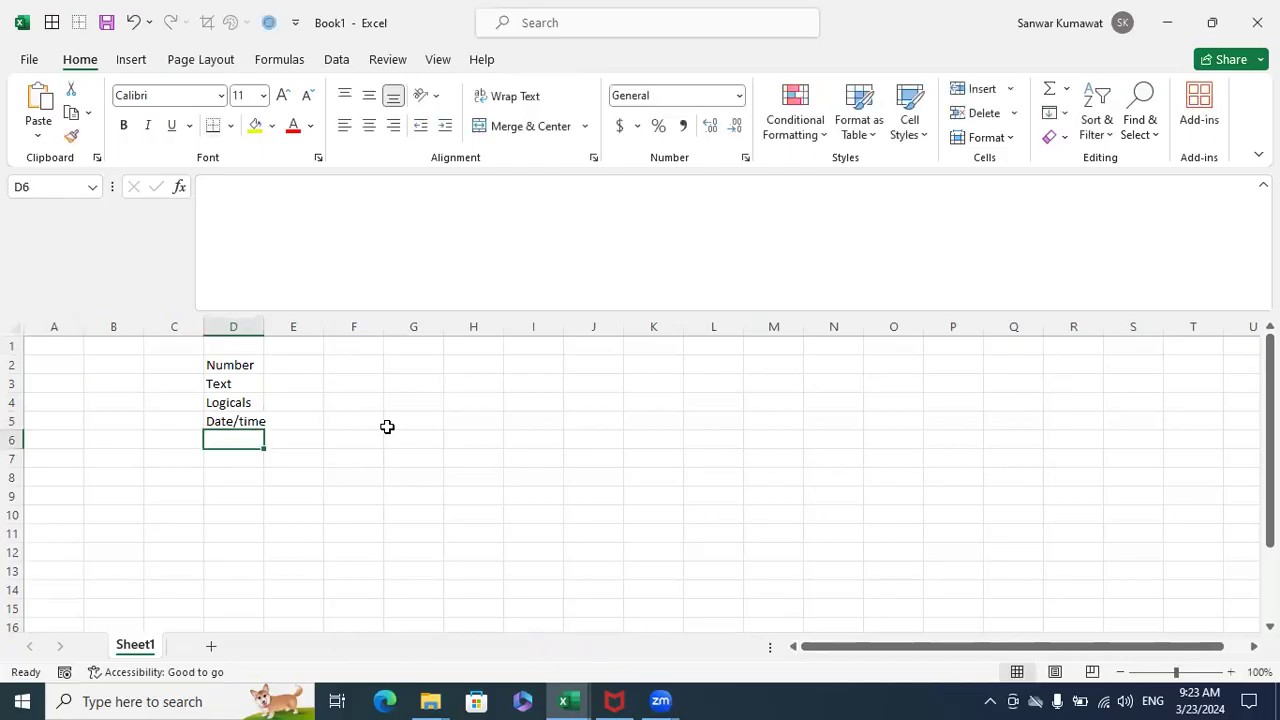
type("Errors")
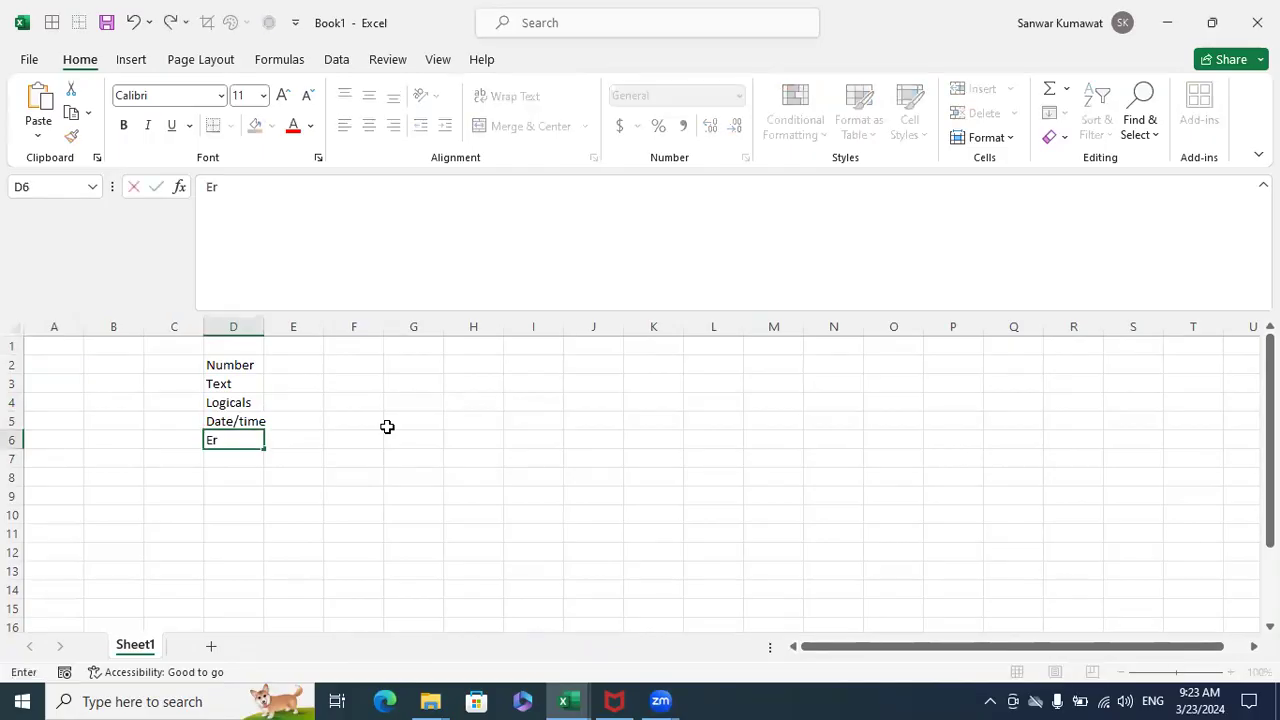
key("Return")
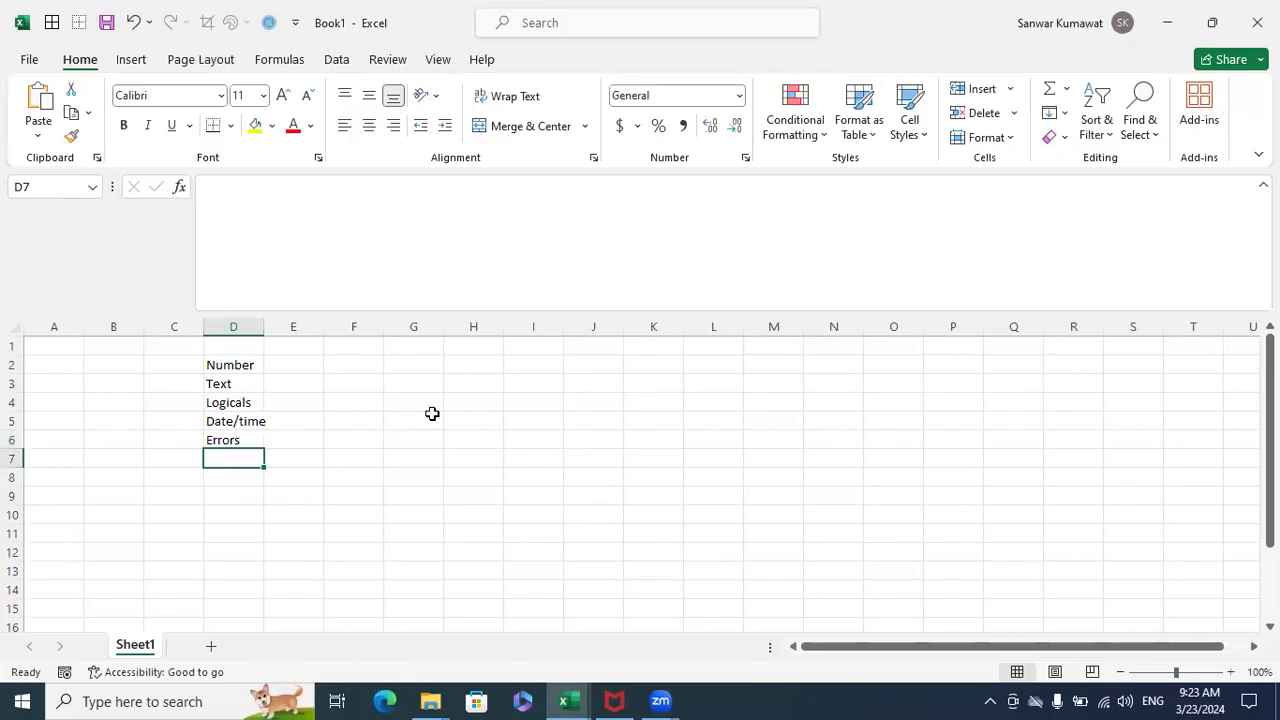
- Widen column D to fit the data type list and enter Measures in E2 beside Number
left_click_drag(251, 362, 232, 442)
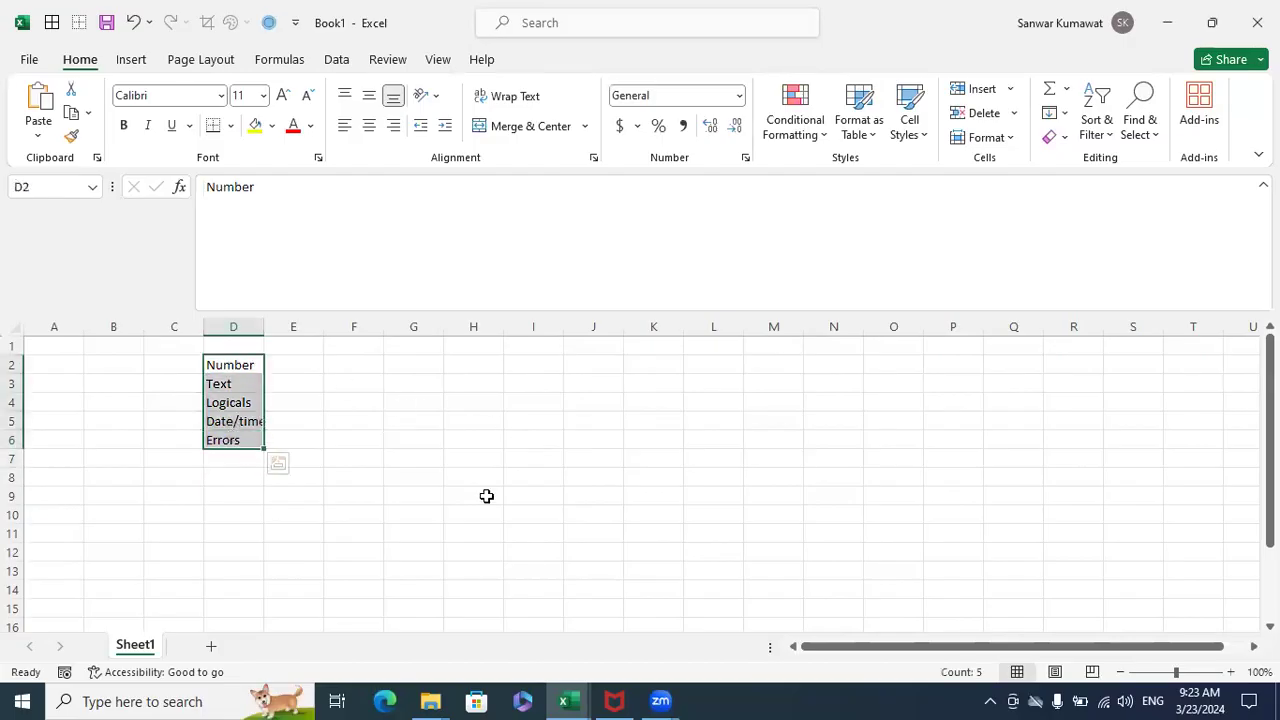
left_click(486, 496)
double_click(266, 327)
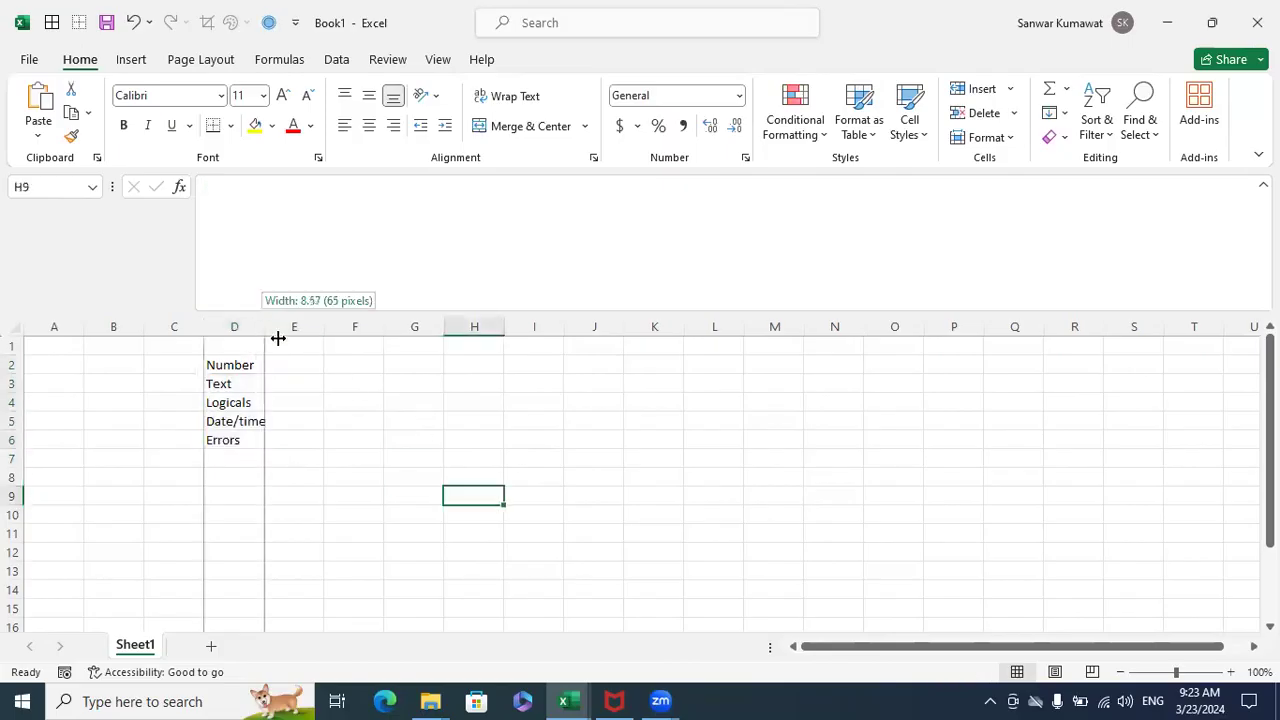
left_click(295, 365)
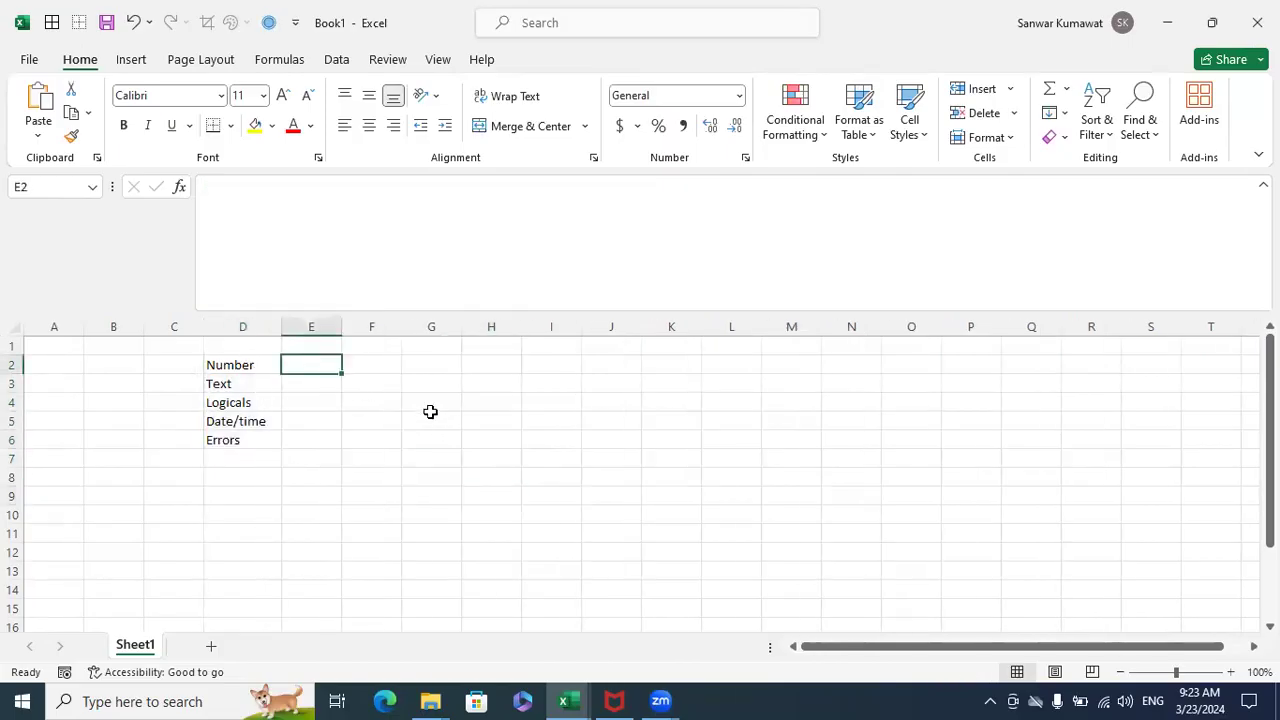
type("Measures")
key("Return")
- Highlight Text, Logicals and Date/time in D3:D5, followed by the whole block D2:E6
left_click_drag(257, 386, 258, 425)
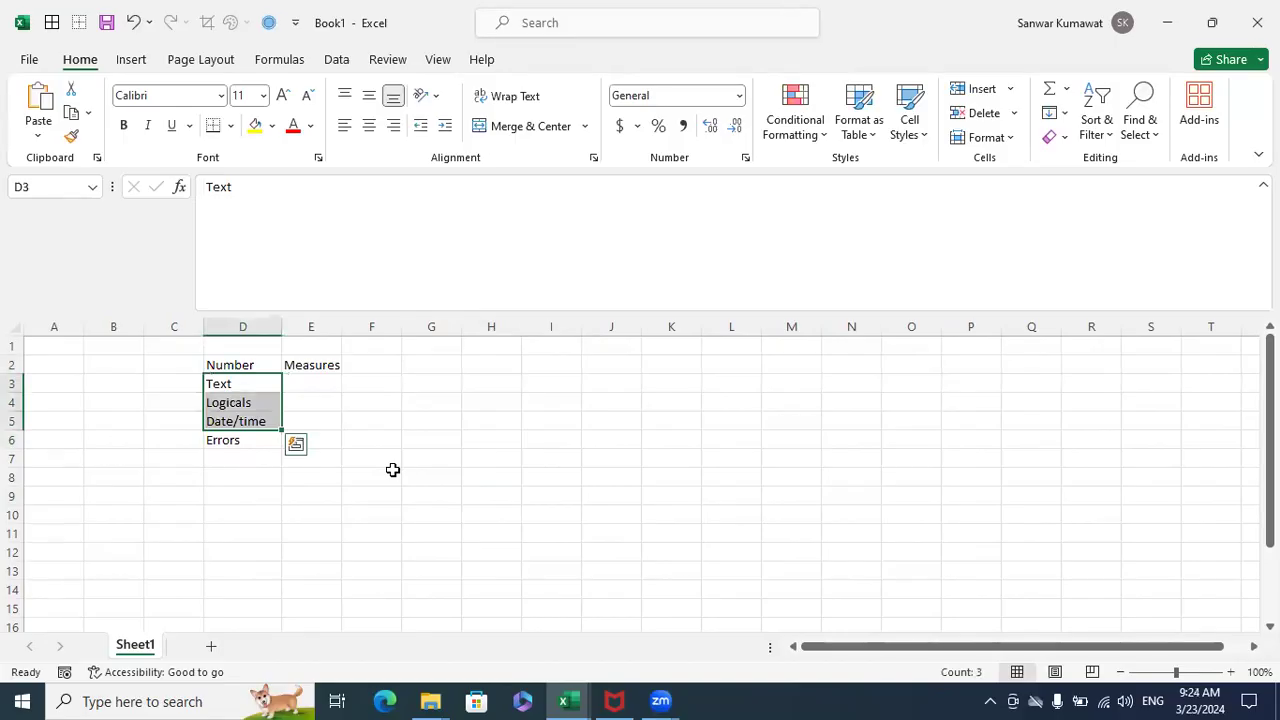
left_click(393, 470)
left_click_drag(243, 365, 289, 440)
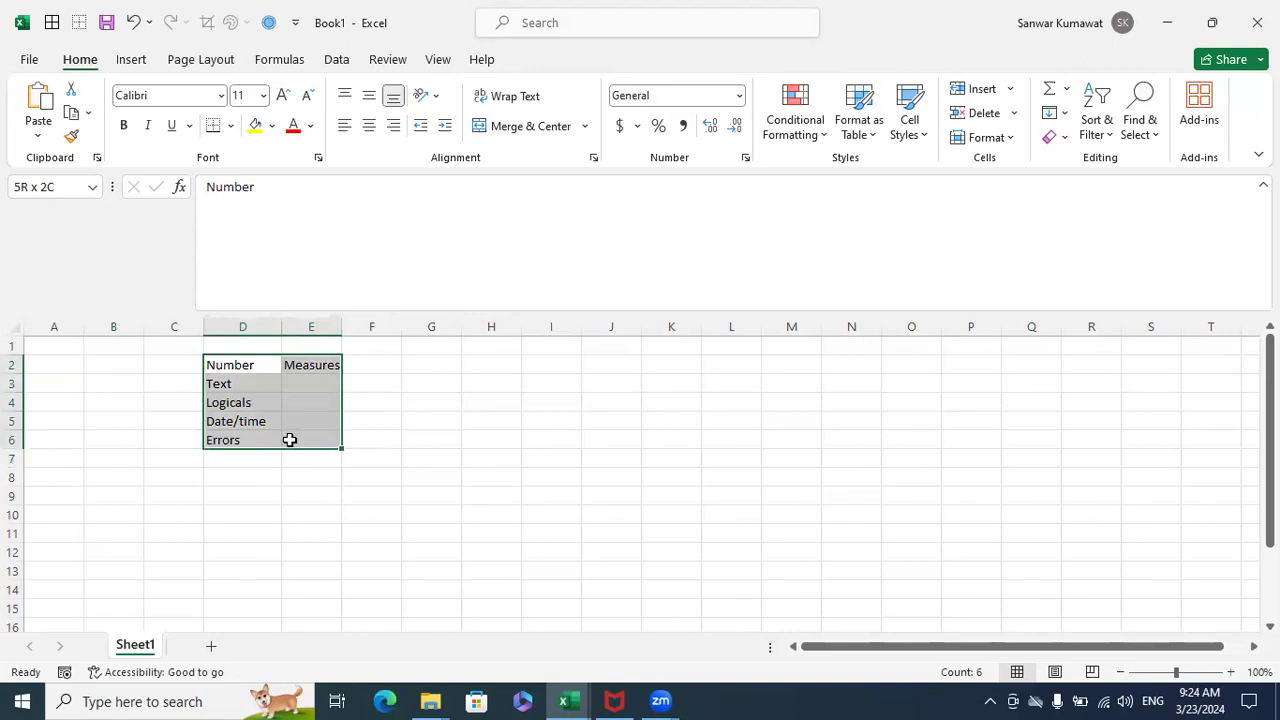
- Select the Row ID column on the Orders sheet of the Profit Analysis workbook, and return to Book1
key("alt+Tab")
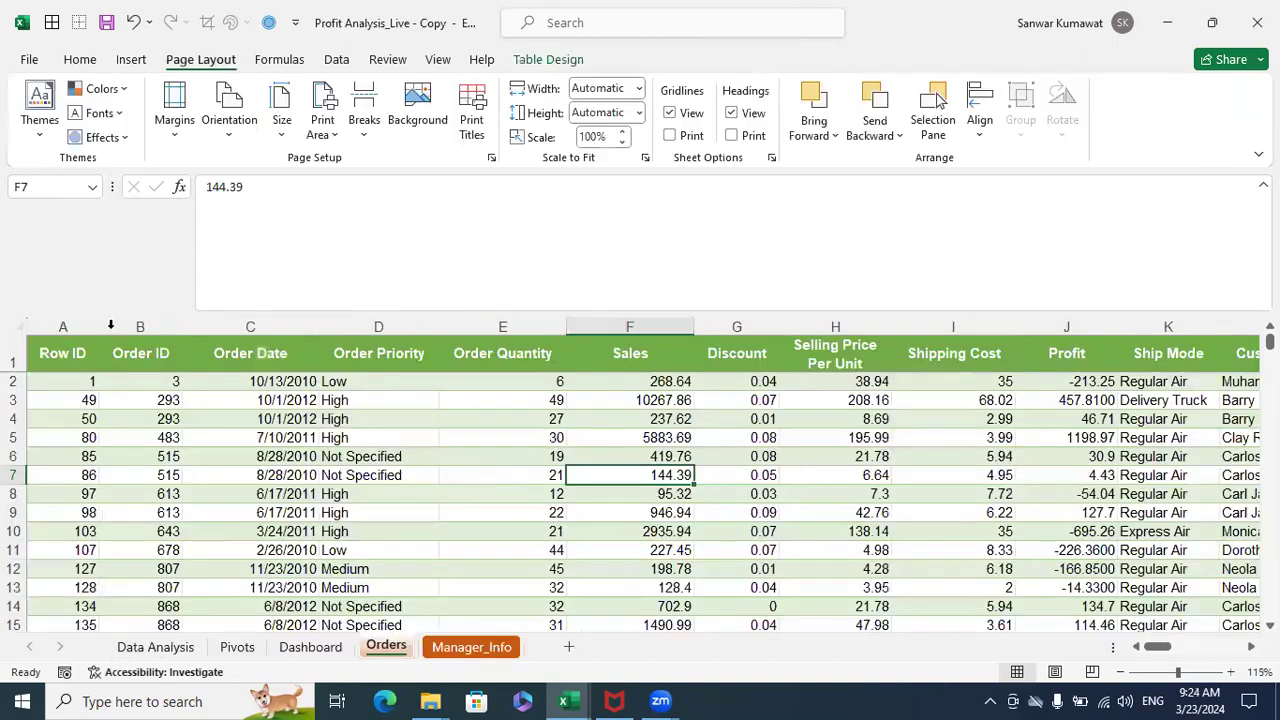
left_click(70, 326)
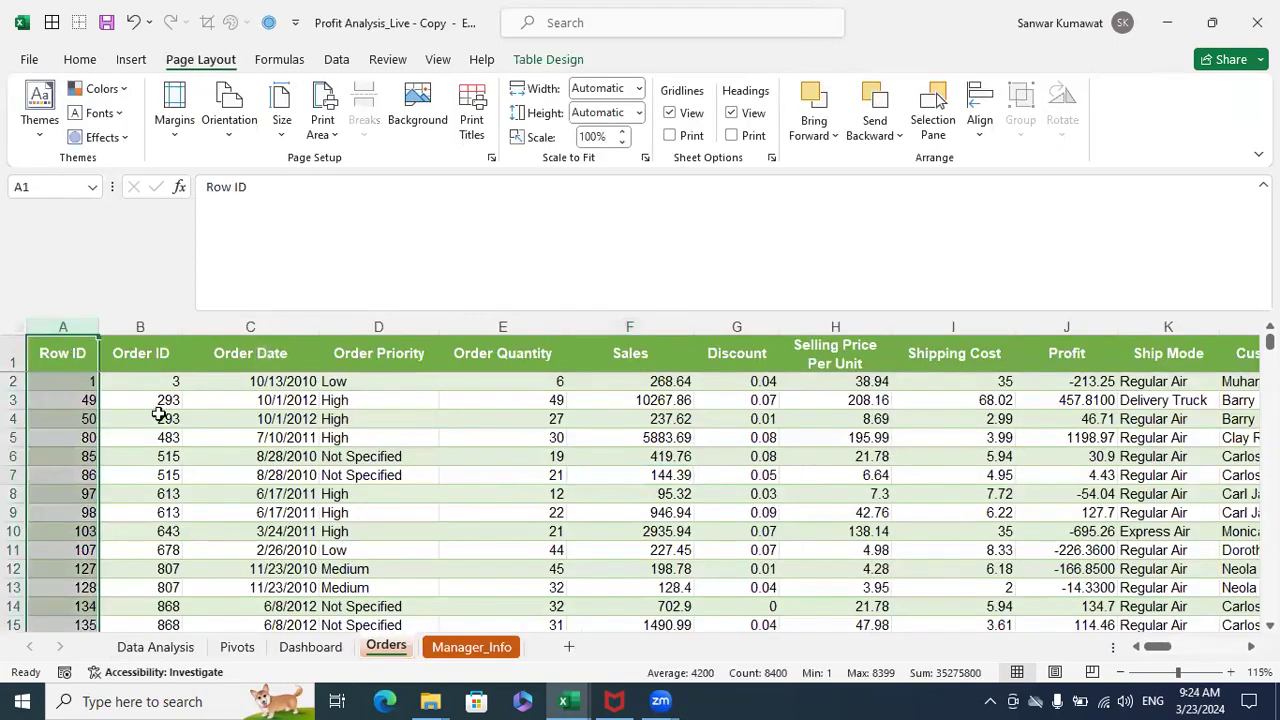
key("alt+Tab")
key("Tab")
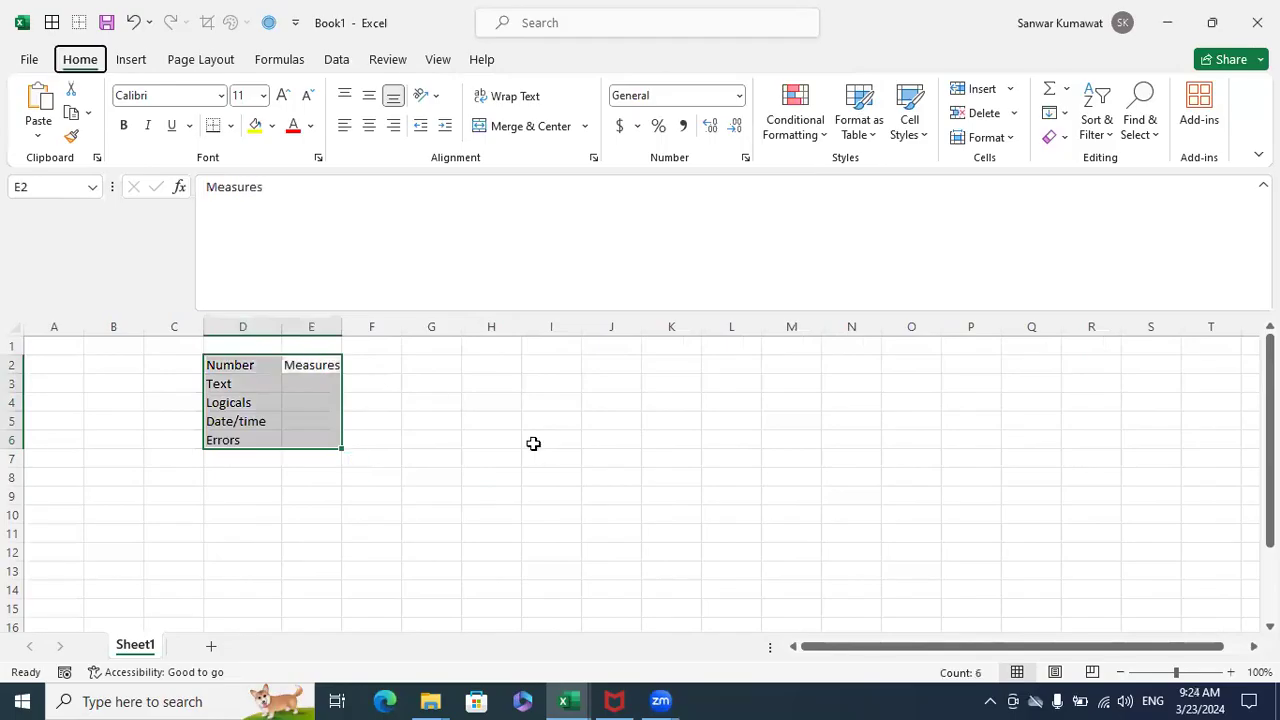
- Open the Data Analysis sheet of the Profit Analysis workbook and highlight the Measure definition in J21
key("alt+Tab")
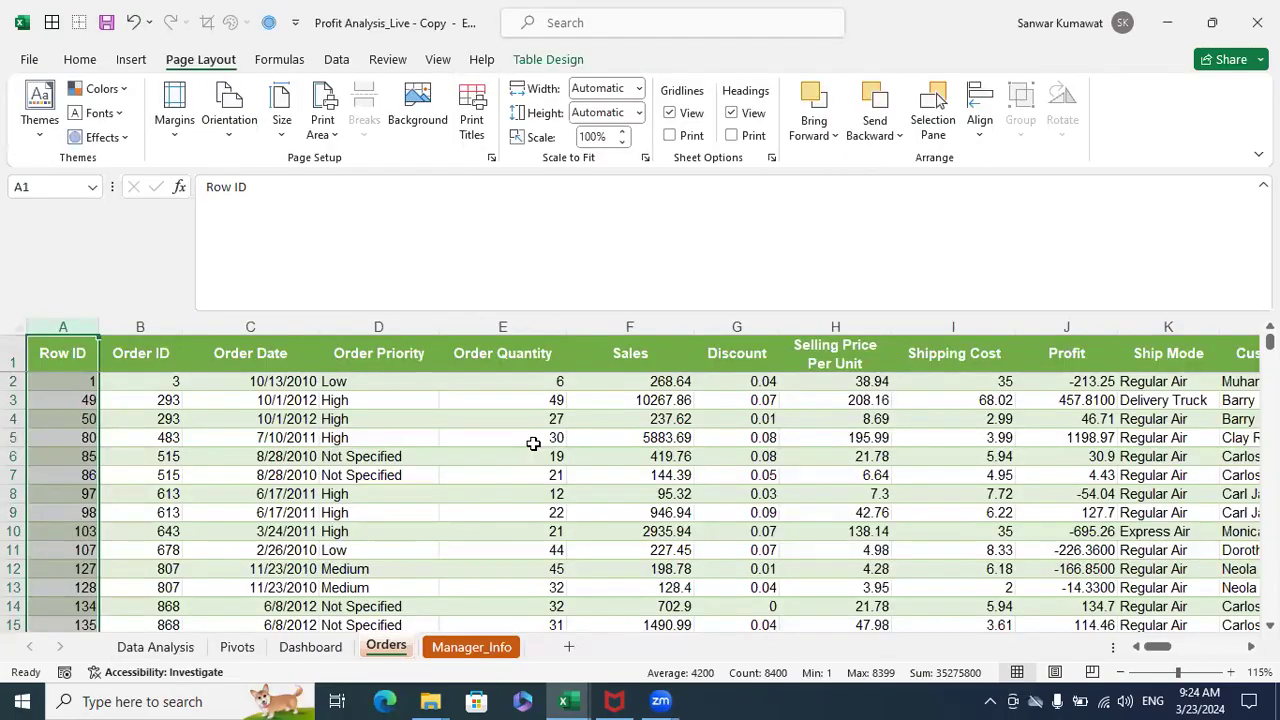
left_click(155, 646)
left_click(655, 538)
left_click_drag(585, 588, 904, 599)
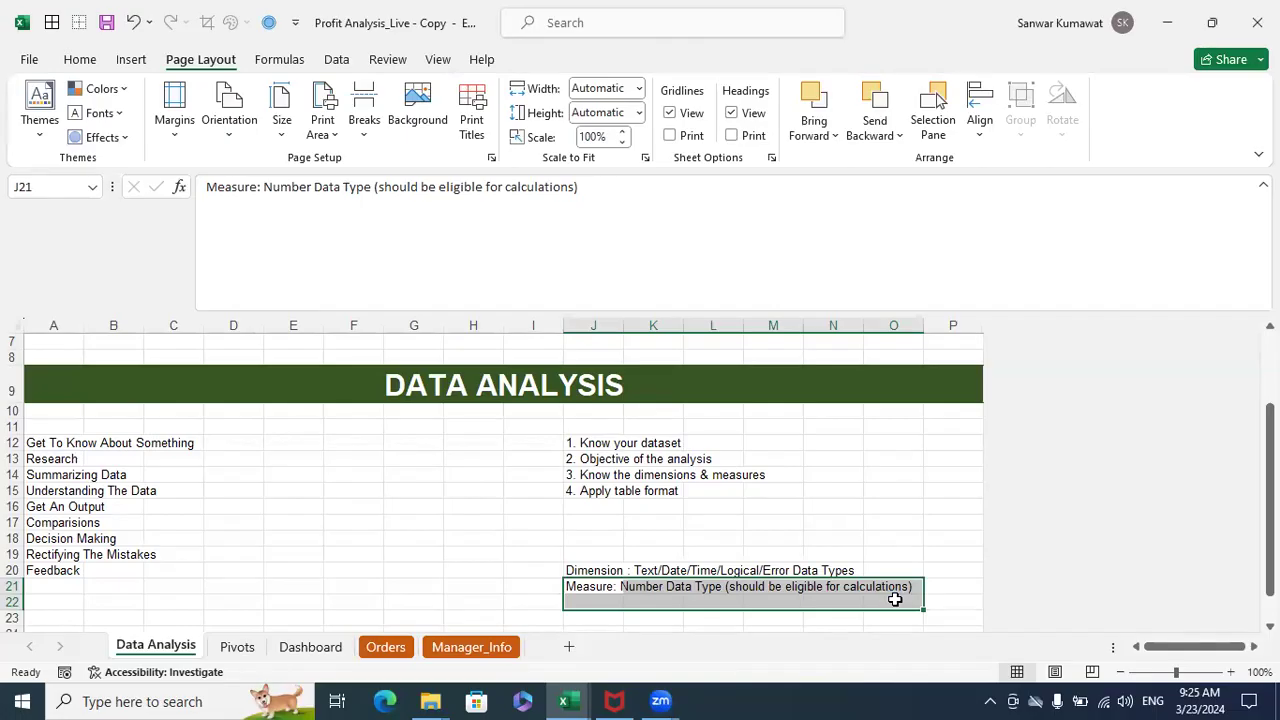
left_click(832, 521)
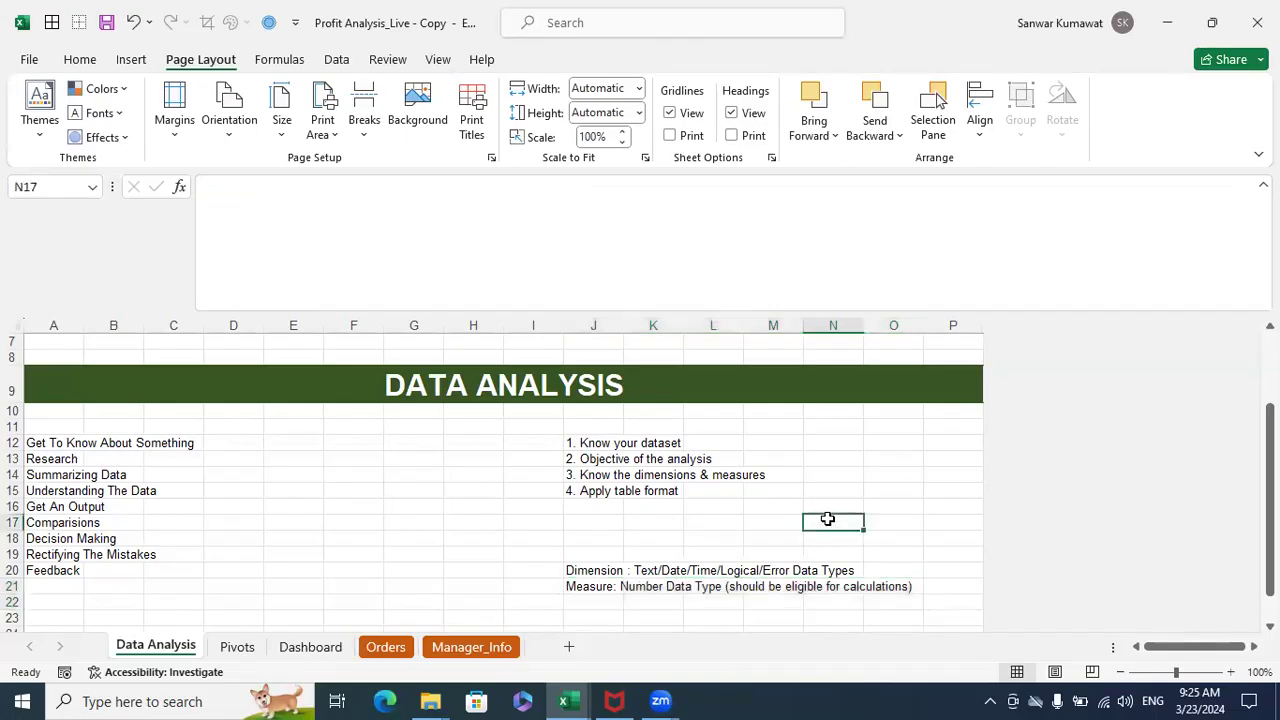
- On the Orders sheet, select the Order ID, Sales and Discount columns one after another
left_click(373, 651)
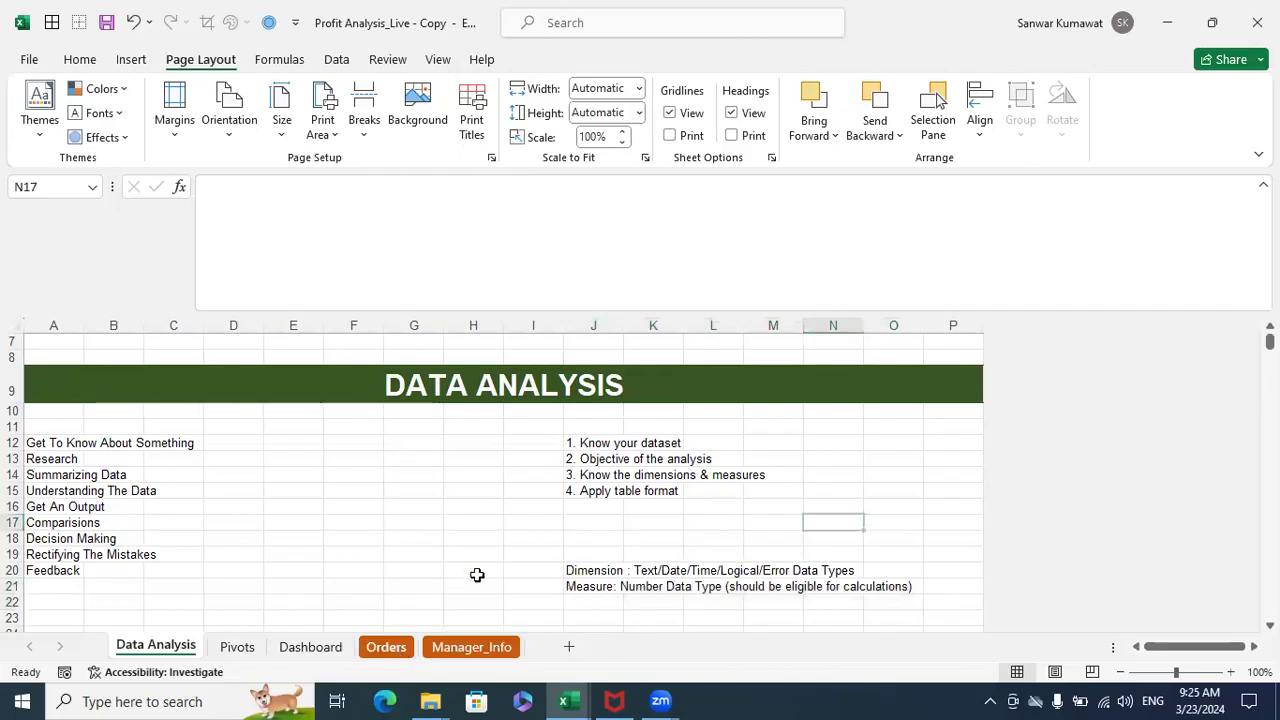
left_click(469, 488)
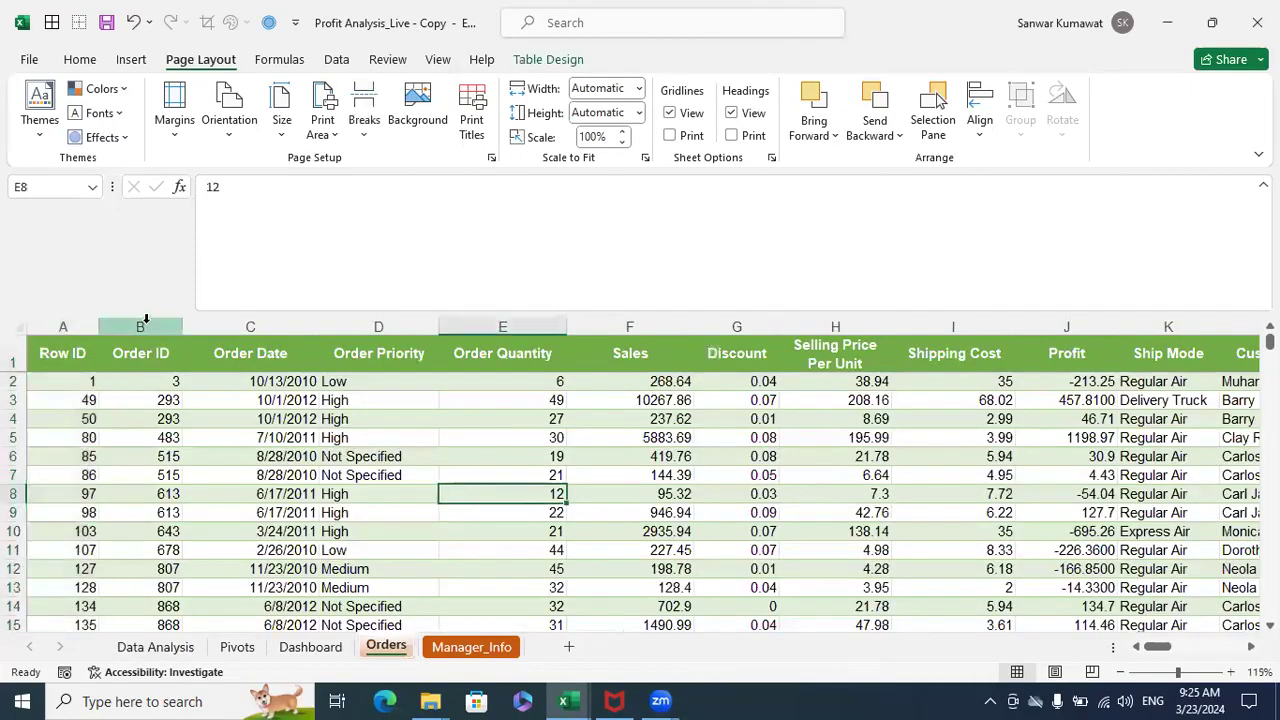
left_click(143, 326)
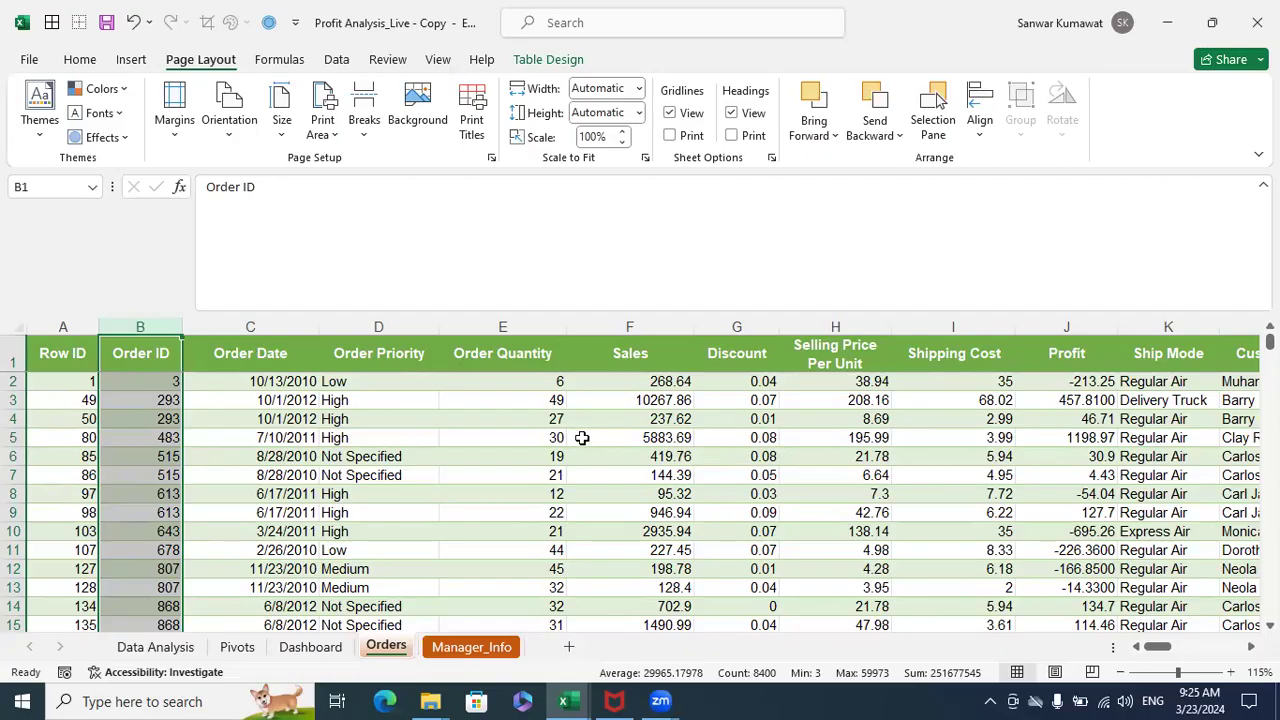
left_click(633, 320)
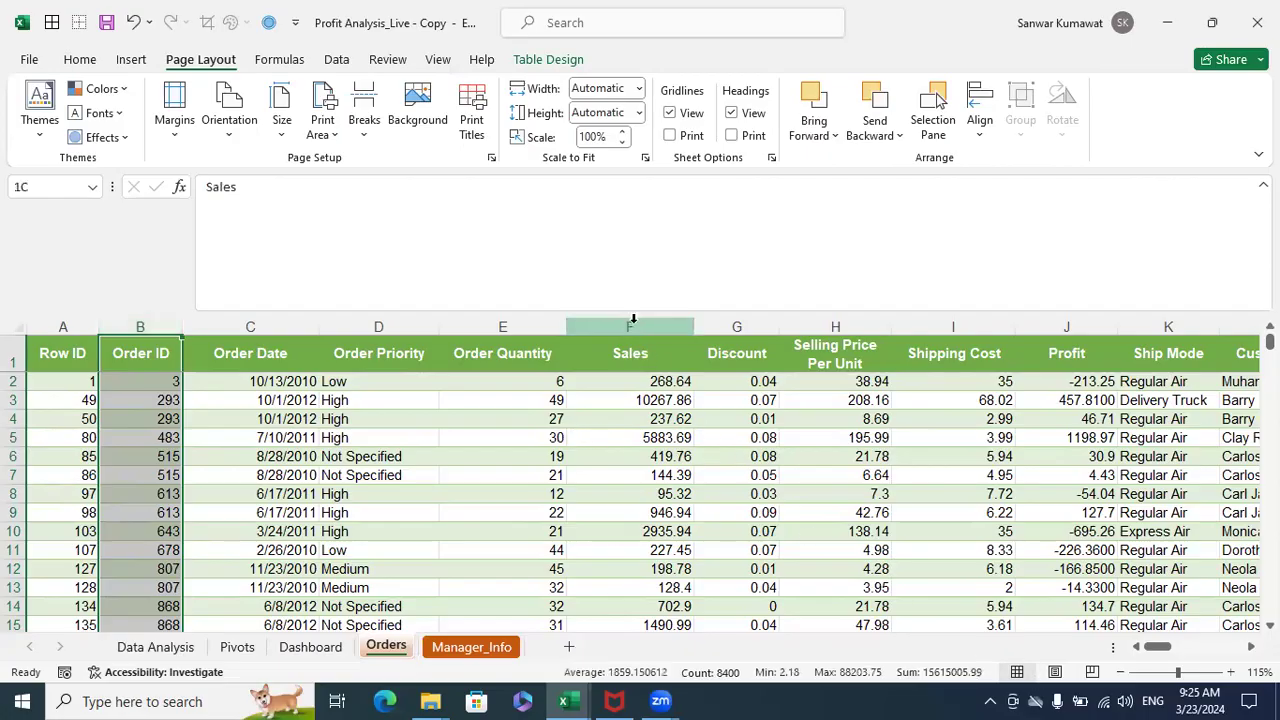
scroll(1240, 655, "right", 3)
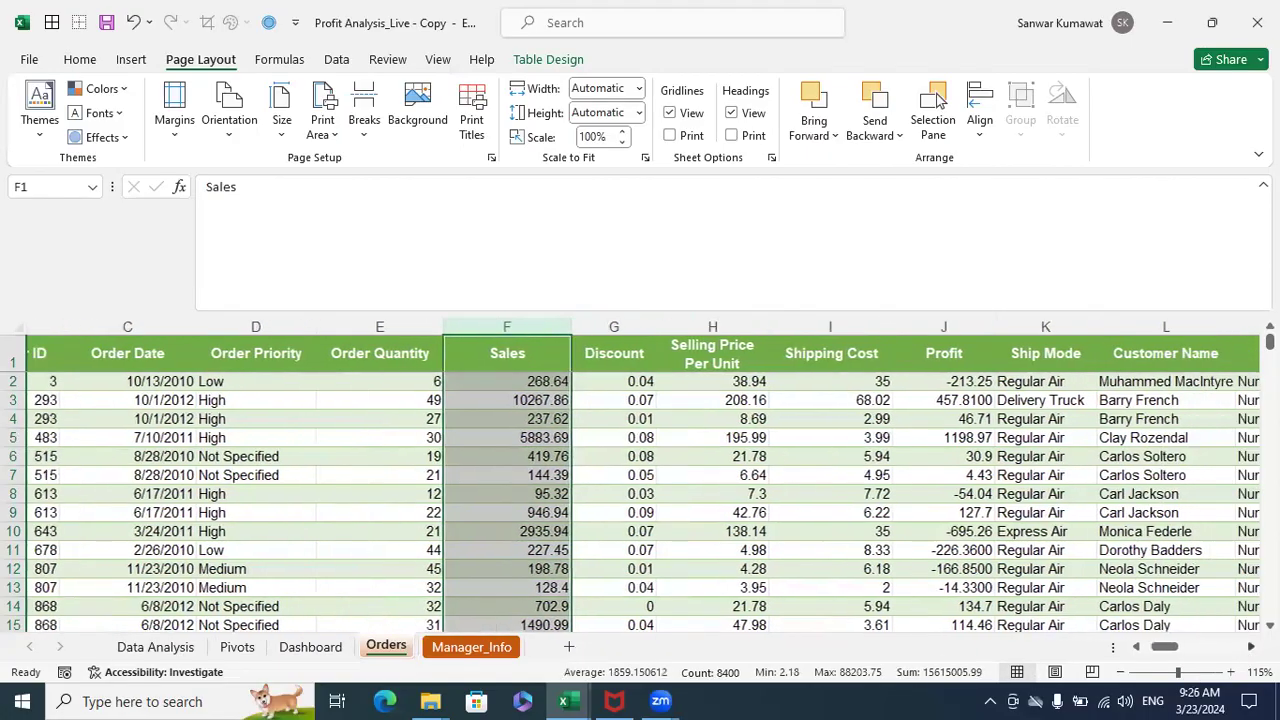
scroll(643, 485, "right", 3)
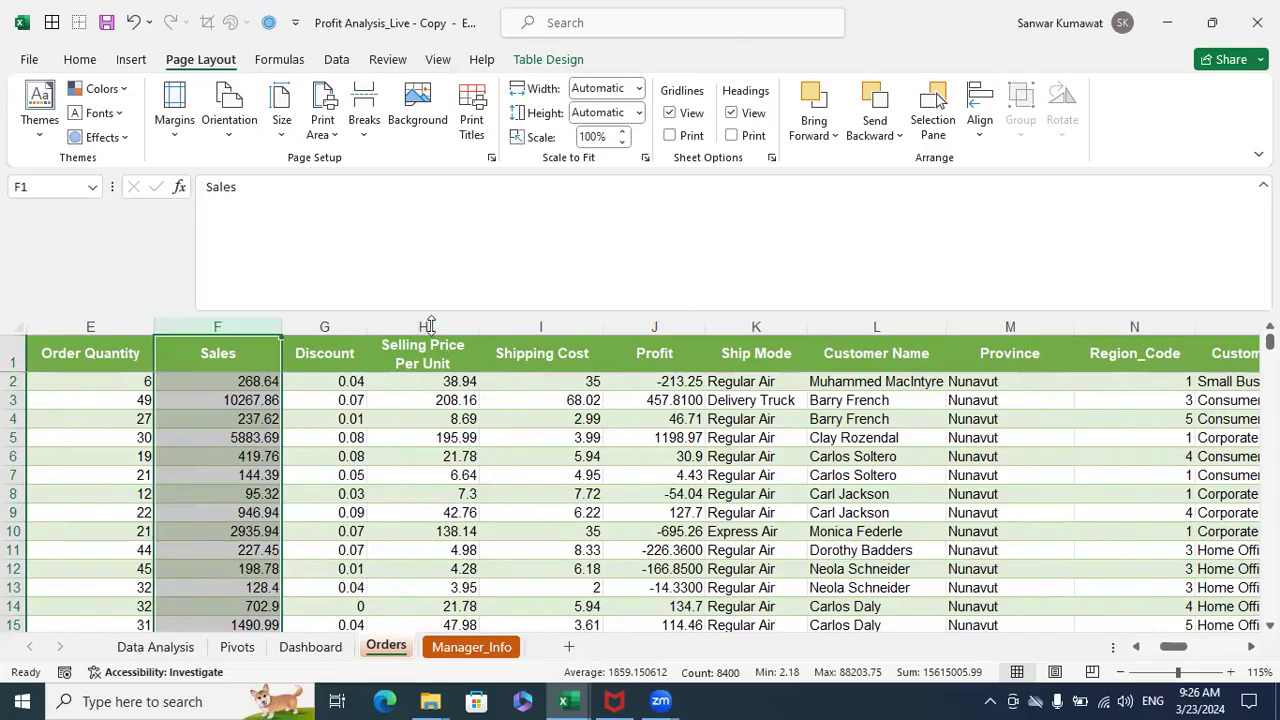
left_click(347, 337)
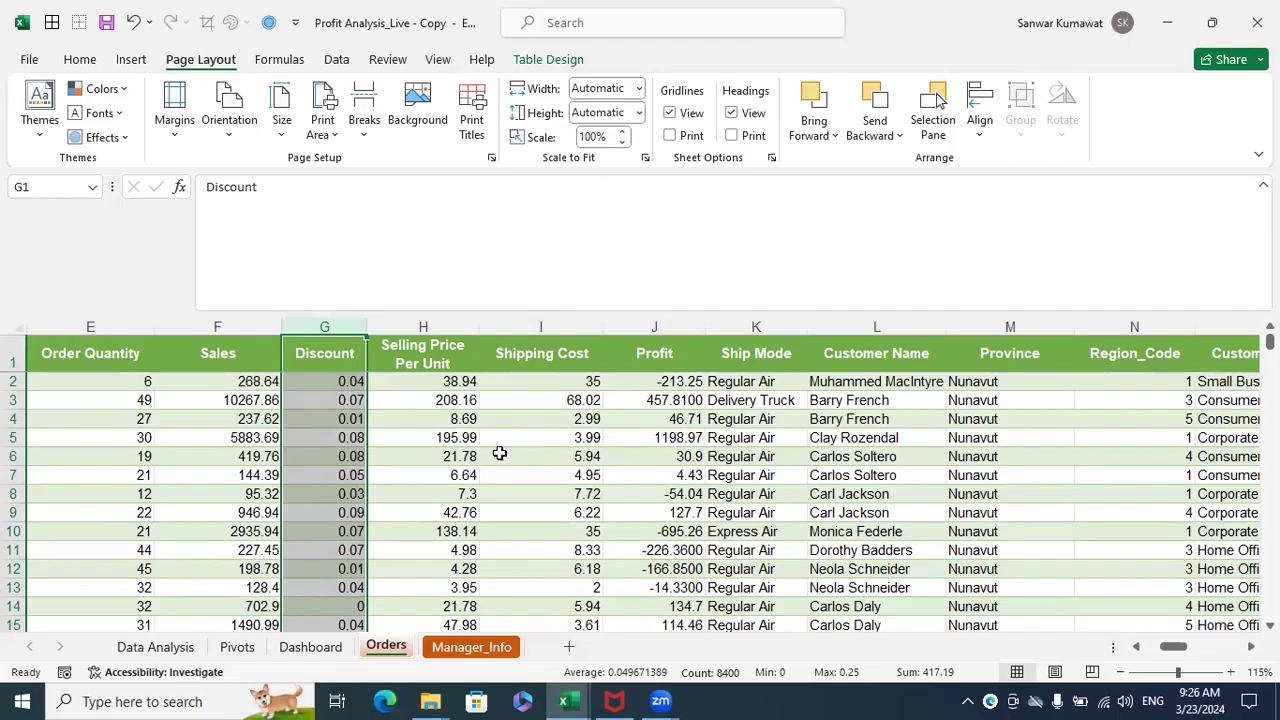
- Switch to the Book1 workbook and highlight blank vertical ranges in columns I, J and K, starting from row 2
left_click(566, 701)
left_click(738, 657)
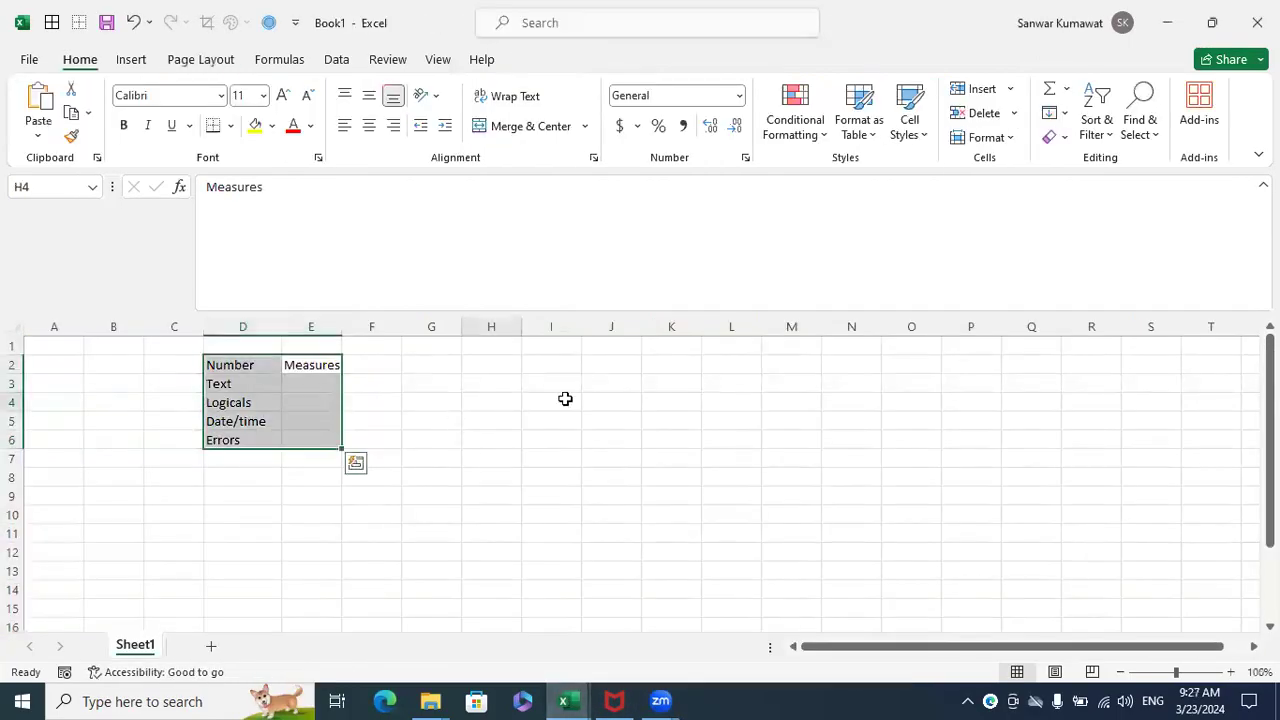
left_click_drag(571, 368, 554, 506)
left_click_drag(556, 369, 551, 509)
left_click_drag(603, 371, 609, 517)
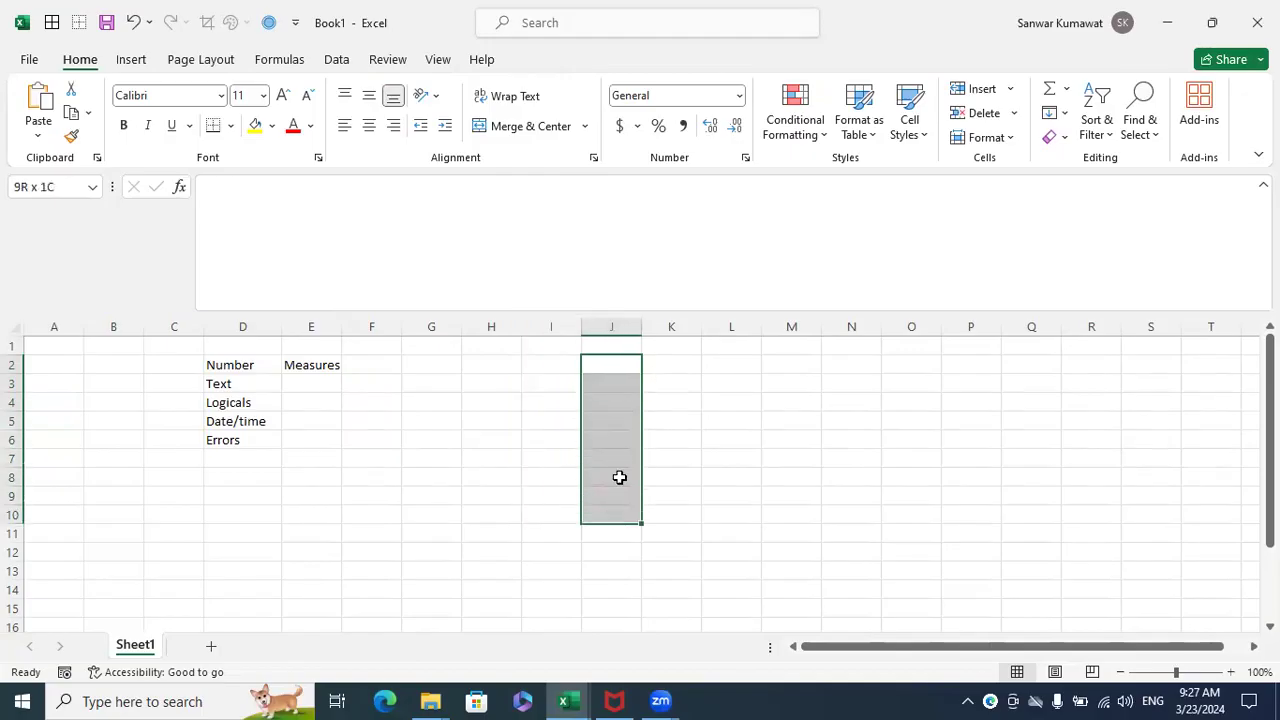
left_click_drag(663, 366, 664, 478)
- Highlight blank horizontal ranges across columns I to K one below another, ending with I5:K5
left_click_drag(544, 352, 666, 371)
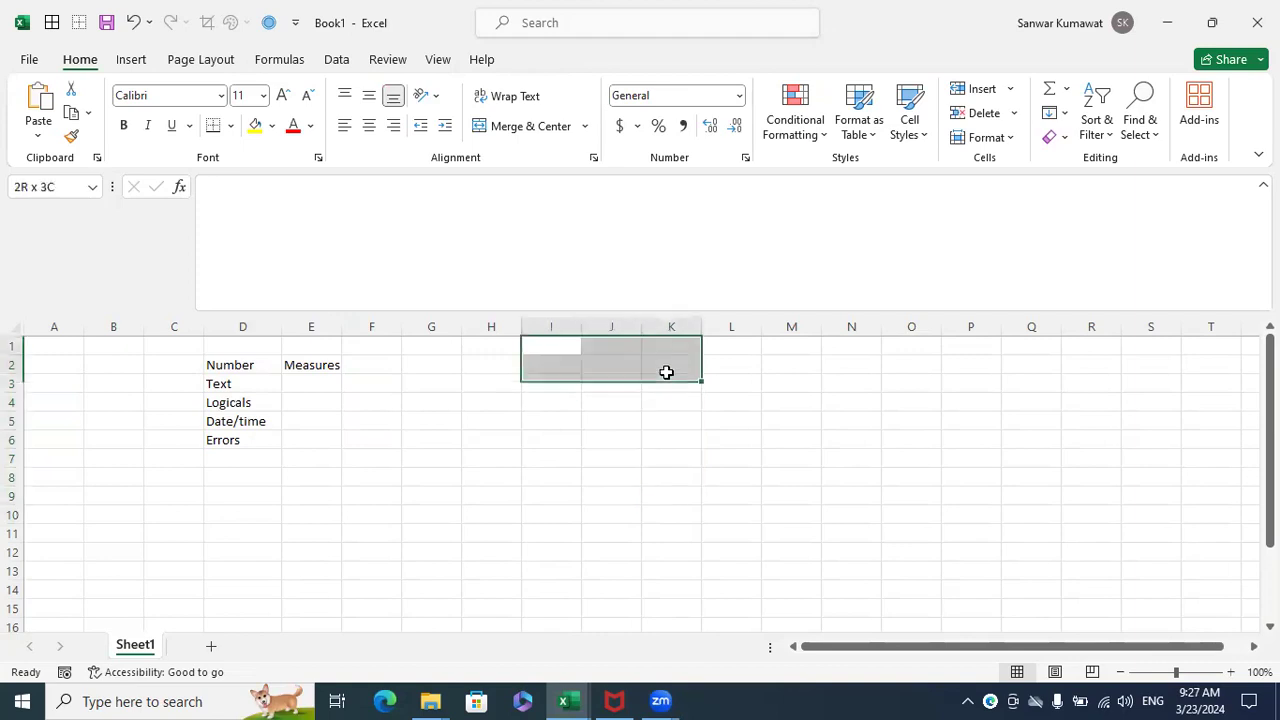
left_click(666, 366)
left_click_drag(566, 362, 650, 387)
left_click_drag(554, 401, 664, 409)
left_click_drag(554, 423, 655, 424)
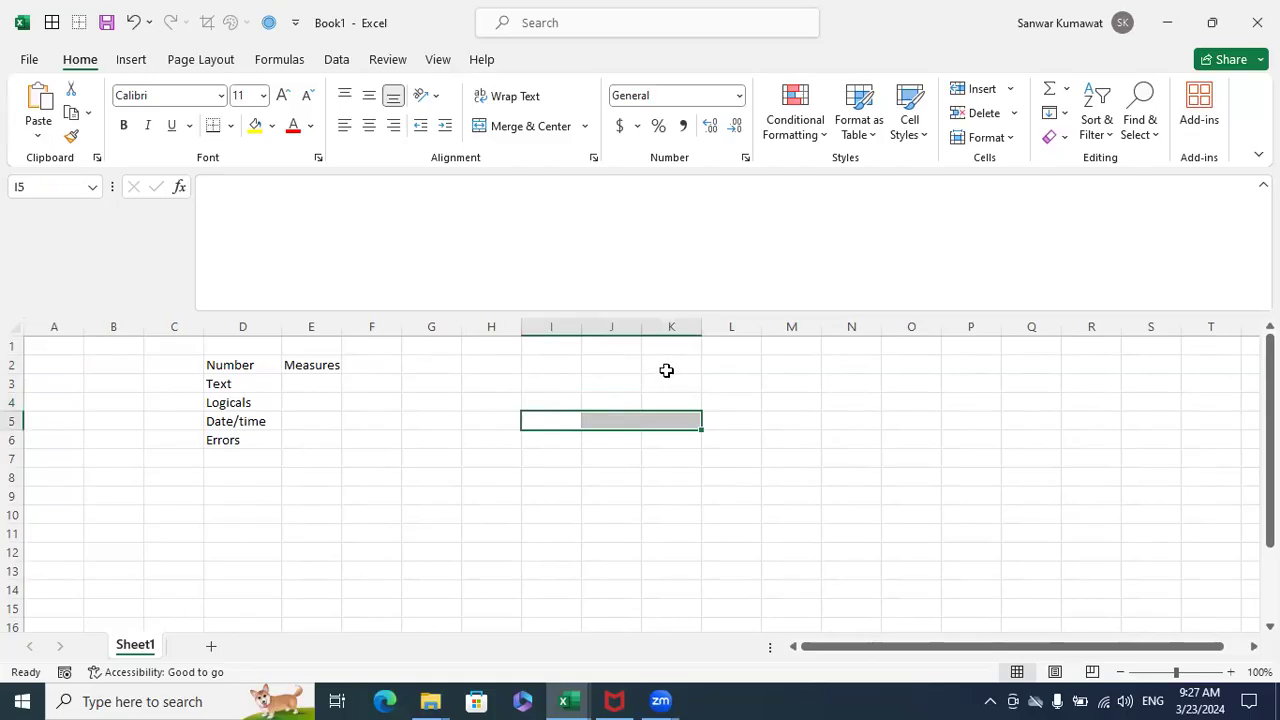
- Highlight the blank vertical ranges K2:K10 and L2:L9, followed by K2:K9
left_click_drag(657, 362, 672, 510)
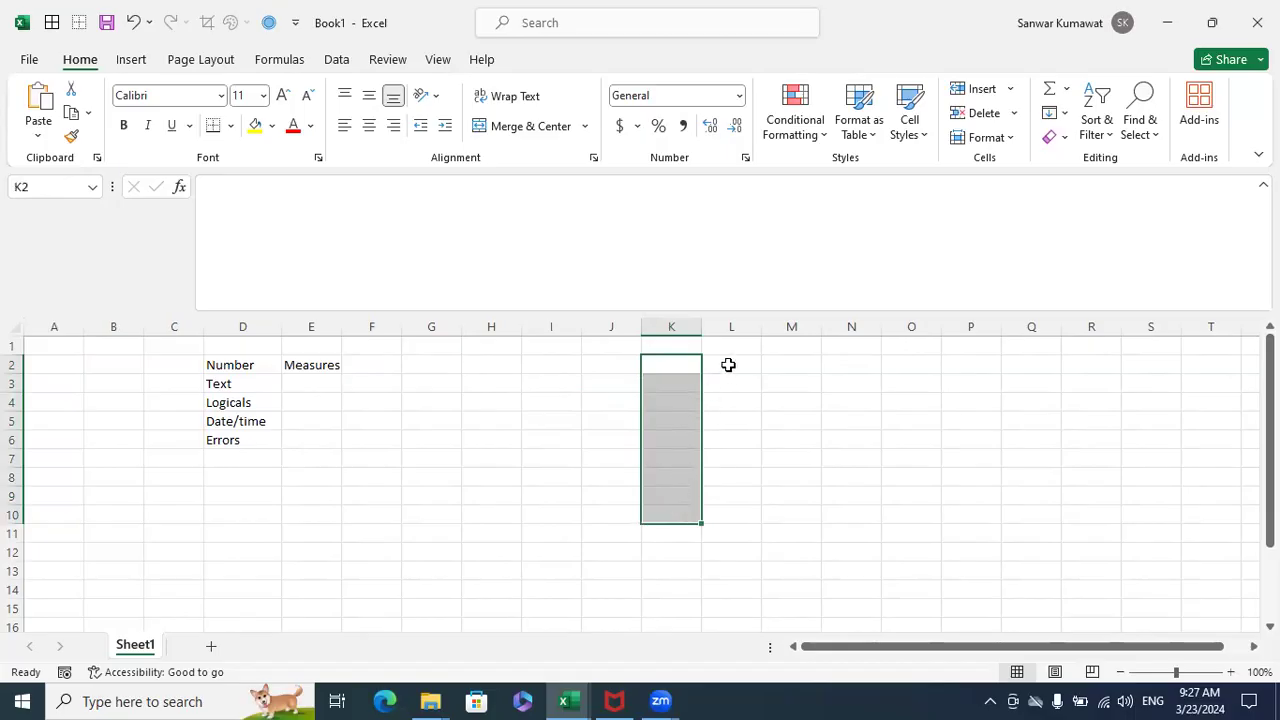
left_click_drag(728, 364, 732, 496)
left_click_drag(680, 369, 677, 498)
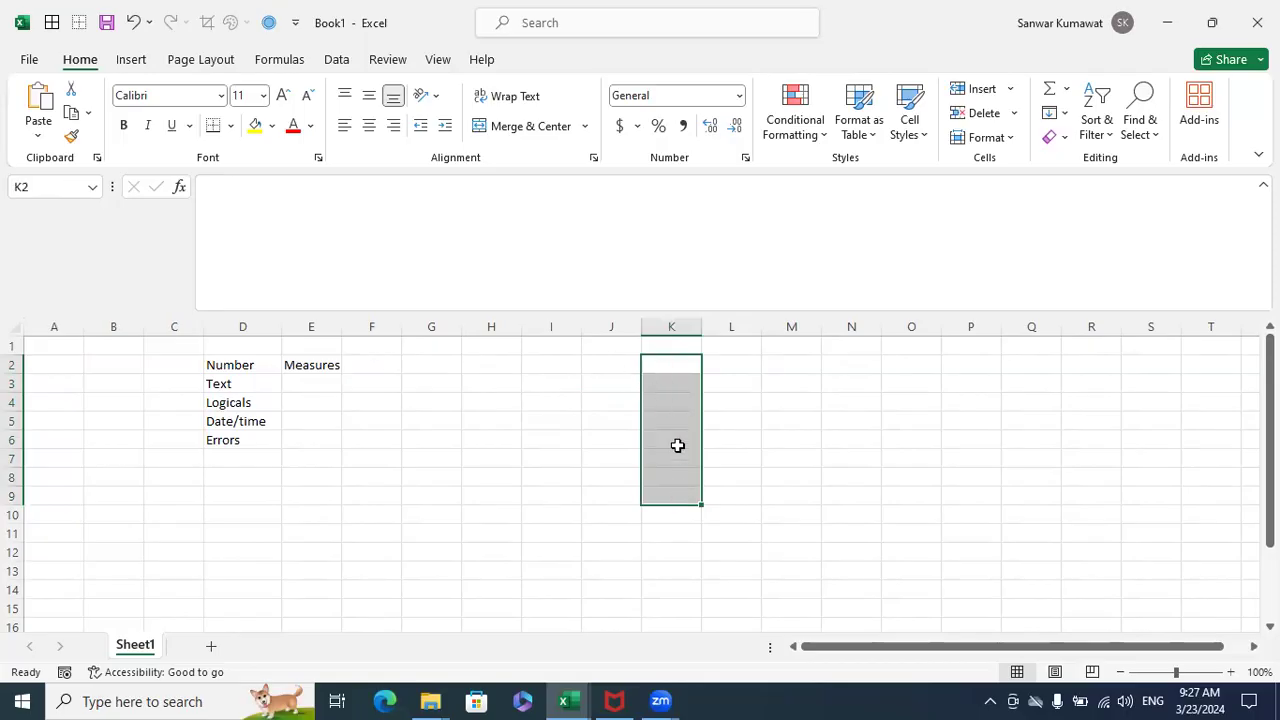
- Enter the label Total in J10 and highlight the blank cells J6:J9 directly above it
left_click(631, 513)
type("Total")
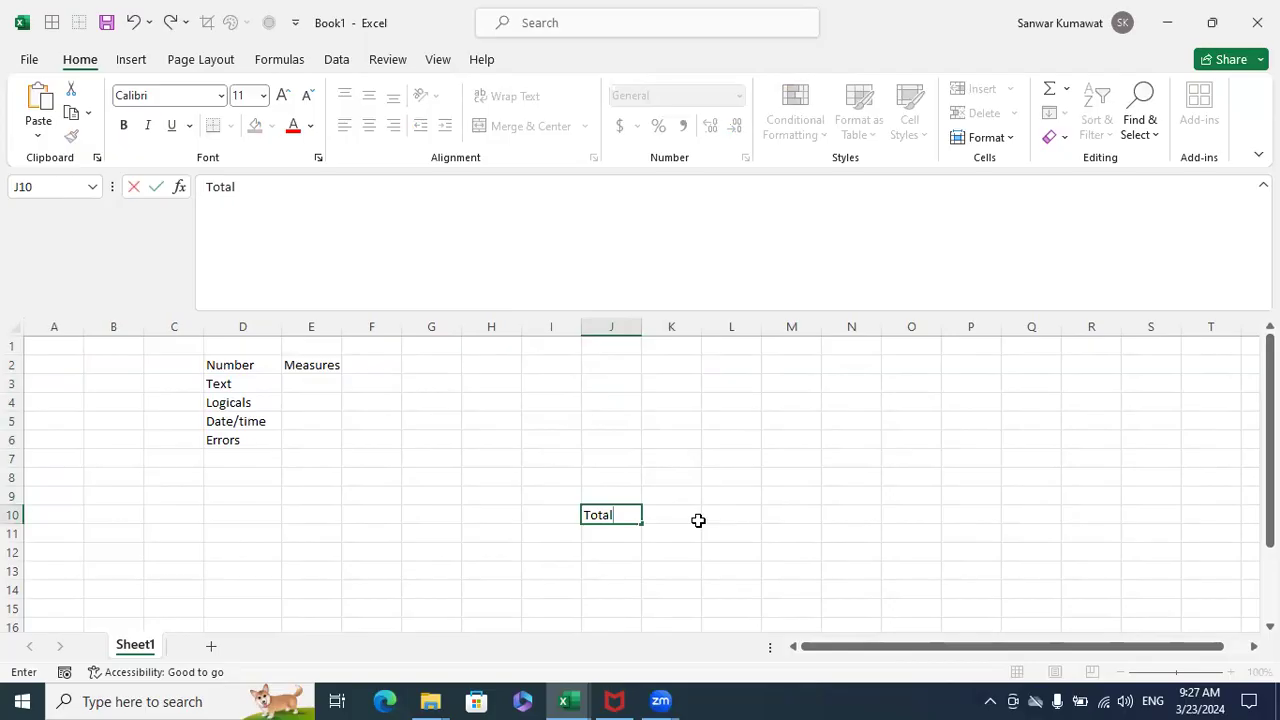
key("Return")
key("Up")
key("Up")
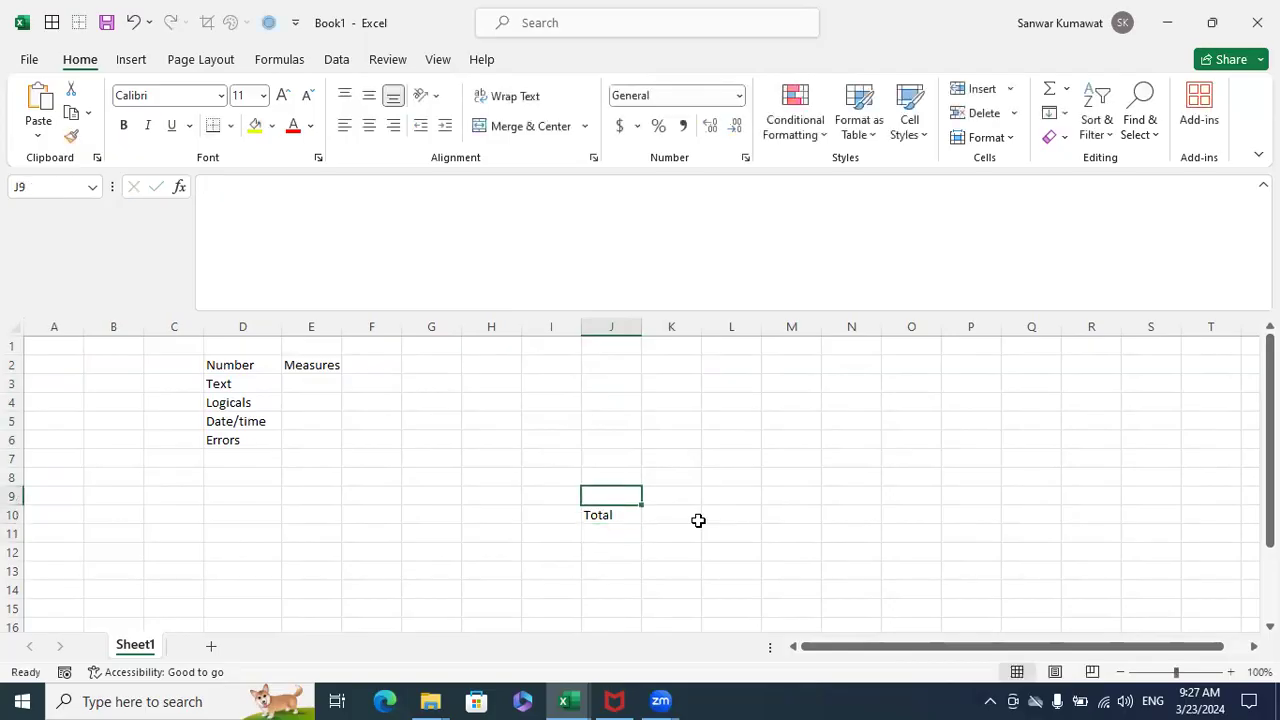
key("shift+Up")
key("shift+Up")
key("shift+Up")
key("shift+Up")
key("shift+Up")
key("shift+Up")
key("shift+Up")
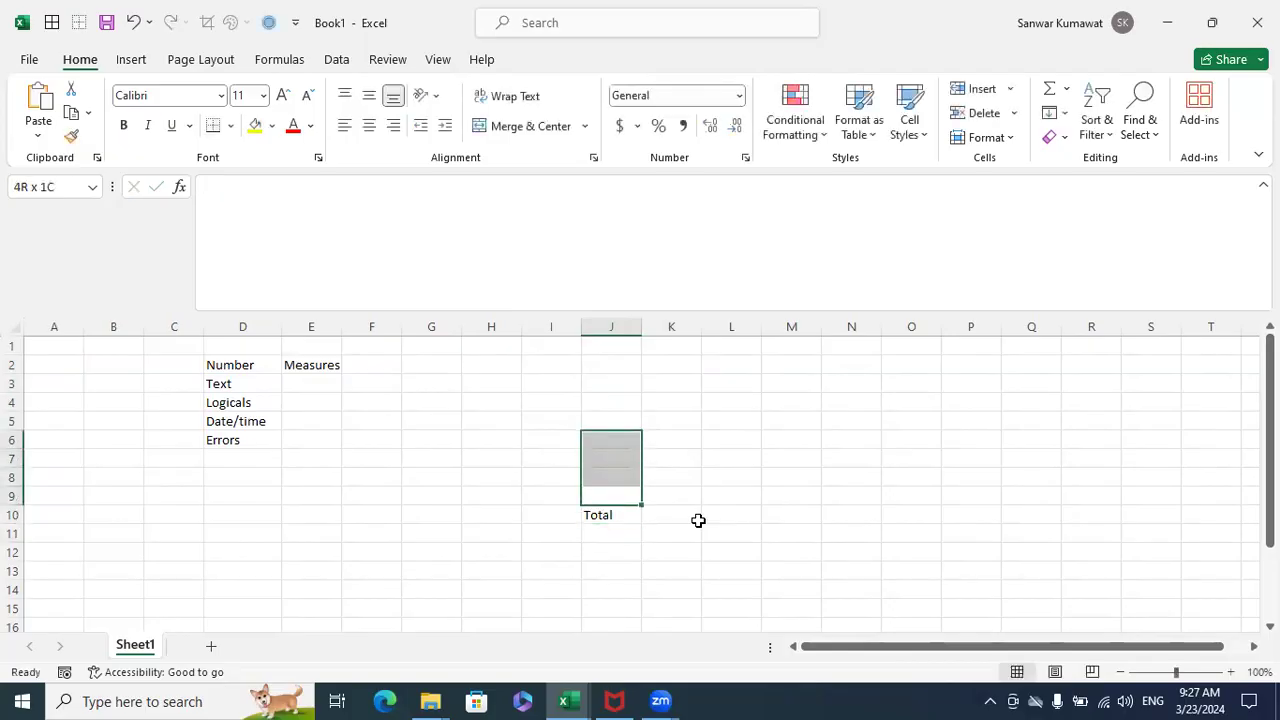
- Enter the headers MRP, Dis % and Discount Amount in cells J1, K1 and L1
key("Up")
key("Up")
key("Up")
key("Up")
key("Up")
key("Up")
key("Up")
key("Up")
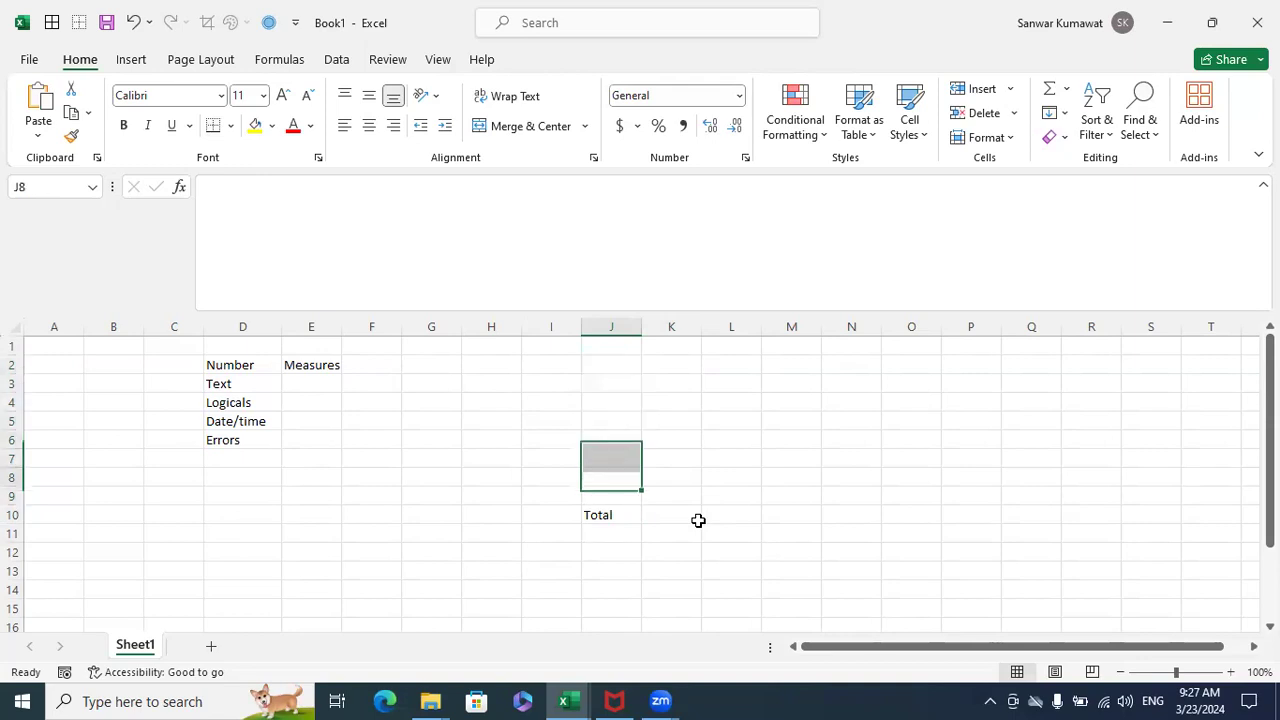
type("MRP")
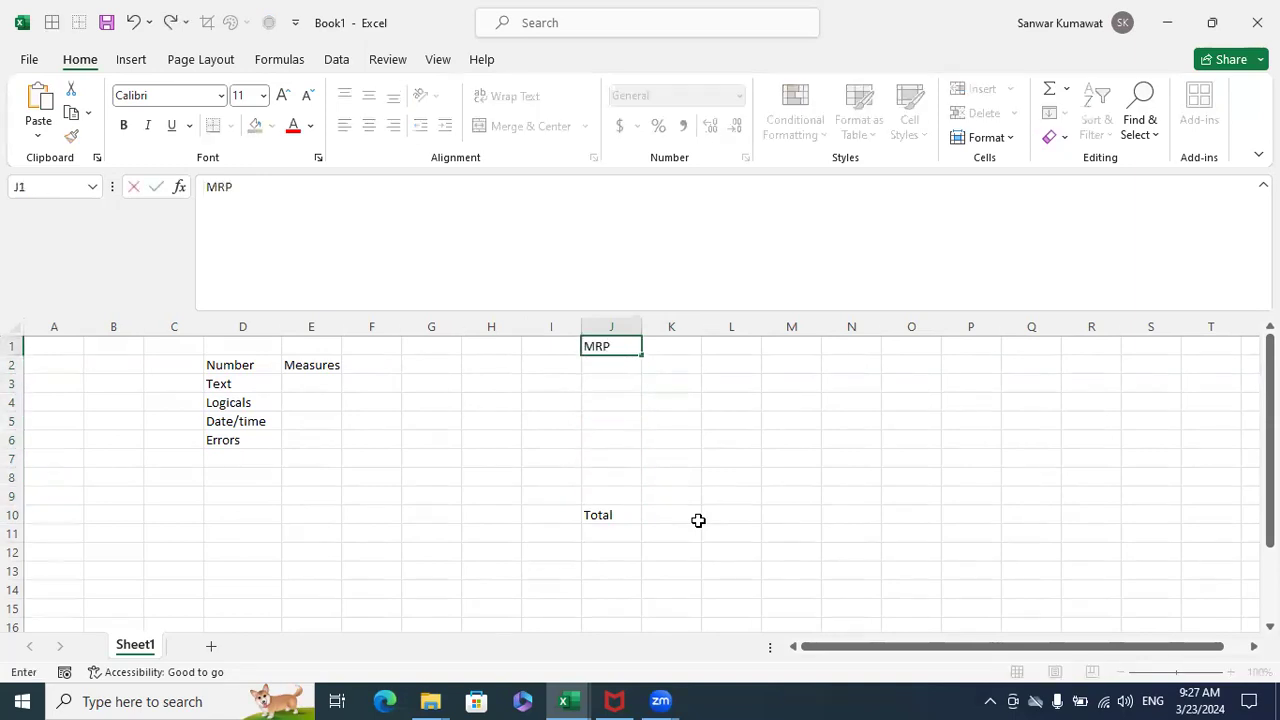
key("Return")
key("Up")
key("Right")
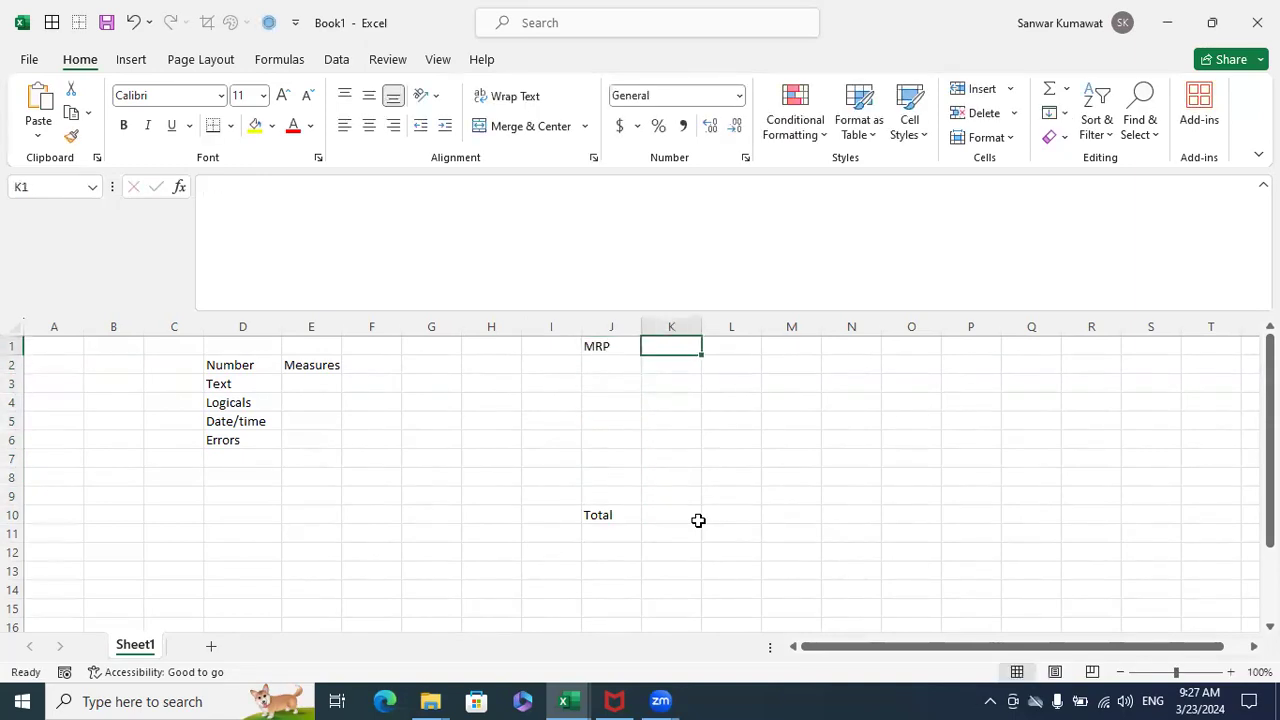
type("Dis %")
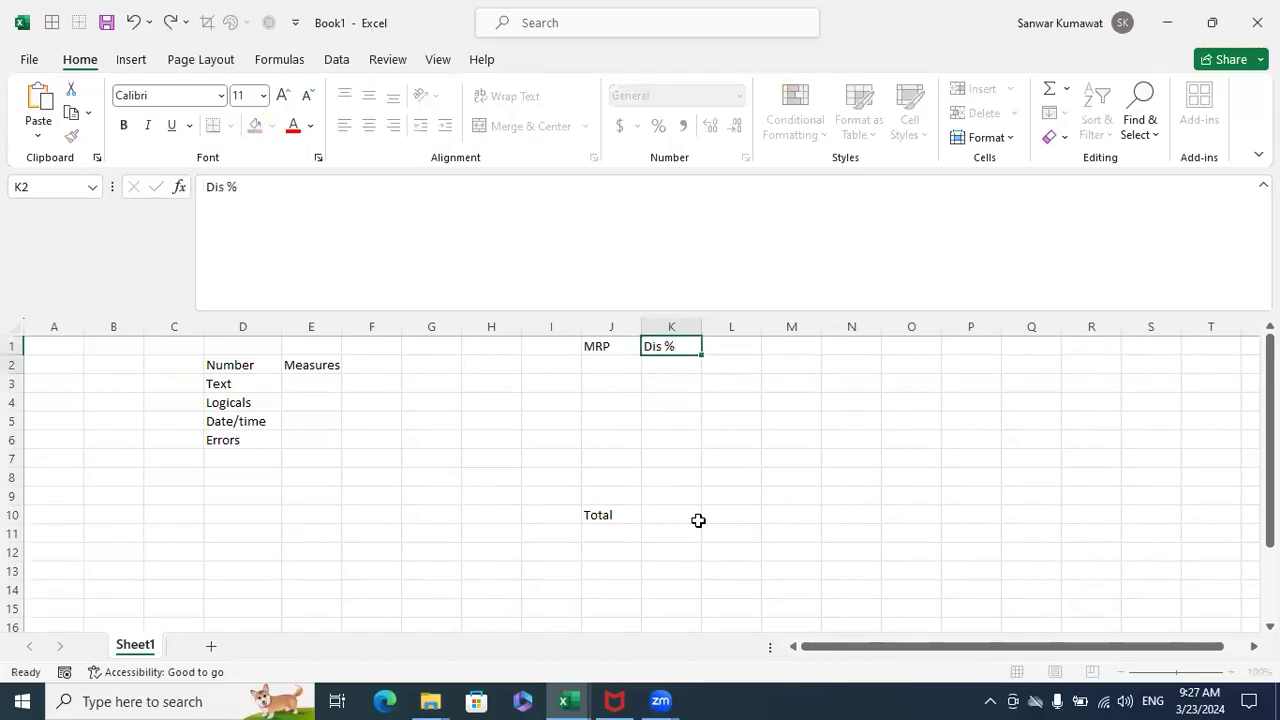
key("Return")
key("Up")
key("Right")
type("Dis")
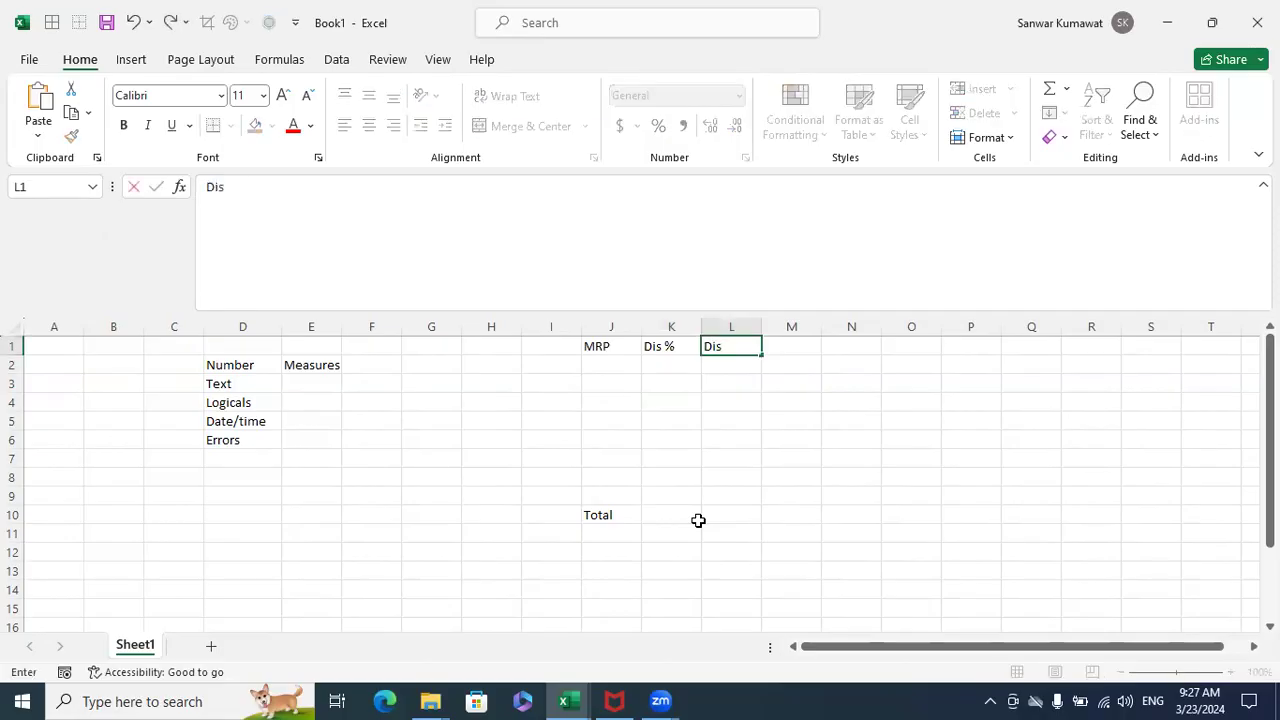
type("count Amount")
key("Return")
- Enter 10, 3, 2, 6, 7, 8, 12 and 3 down the Dis % column in K2:K9
key("Left")
type("10")
key("Return")
type("3")
key("Return")
type("2")
key("Return")
type("6")
key("Return")
type("7")
key("Return")
type("8")
key("Return")
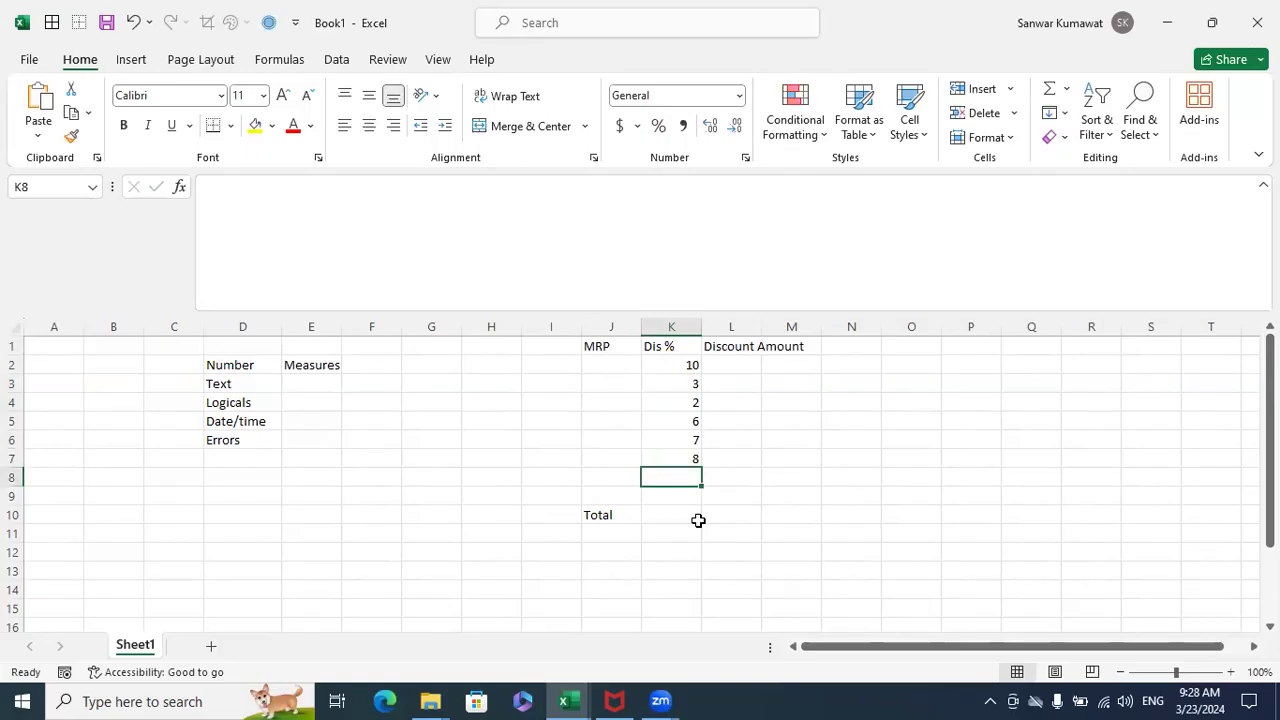
type("12")
key("Return")
type("3")
key("Return")
- Select the Dis % values in K2:K9 to read their sum, and widen column L slightly
left_click_drag(680, 366, 690, 497)
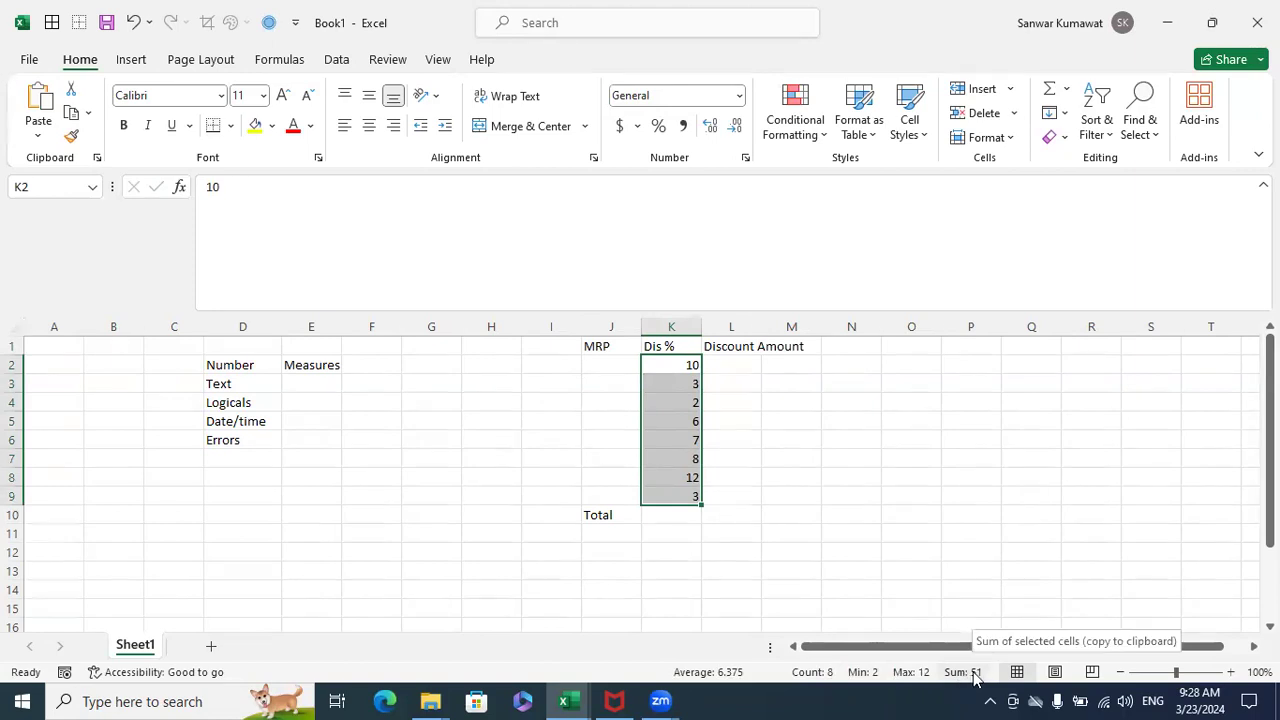
left_click(730, 366)
left_click_drag(762, 337, 771, 336)
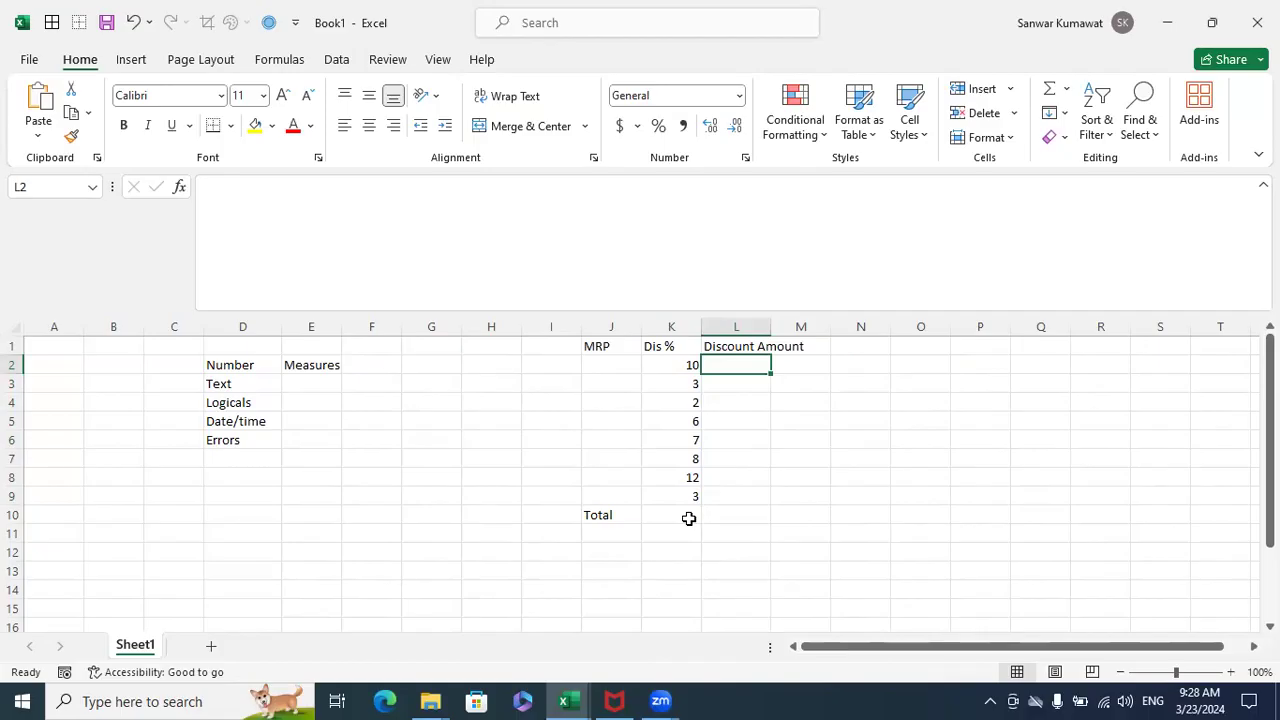
- Highlight the blank row range J13:O13, the Discount Amount cells L2:L10 and the Dis % values K2:K9 in turn
left_click(605, 572)
left_click_drag(619, 584, 942, 584)
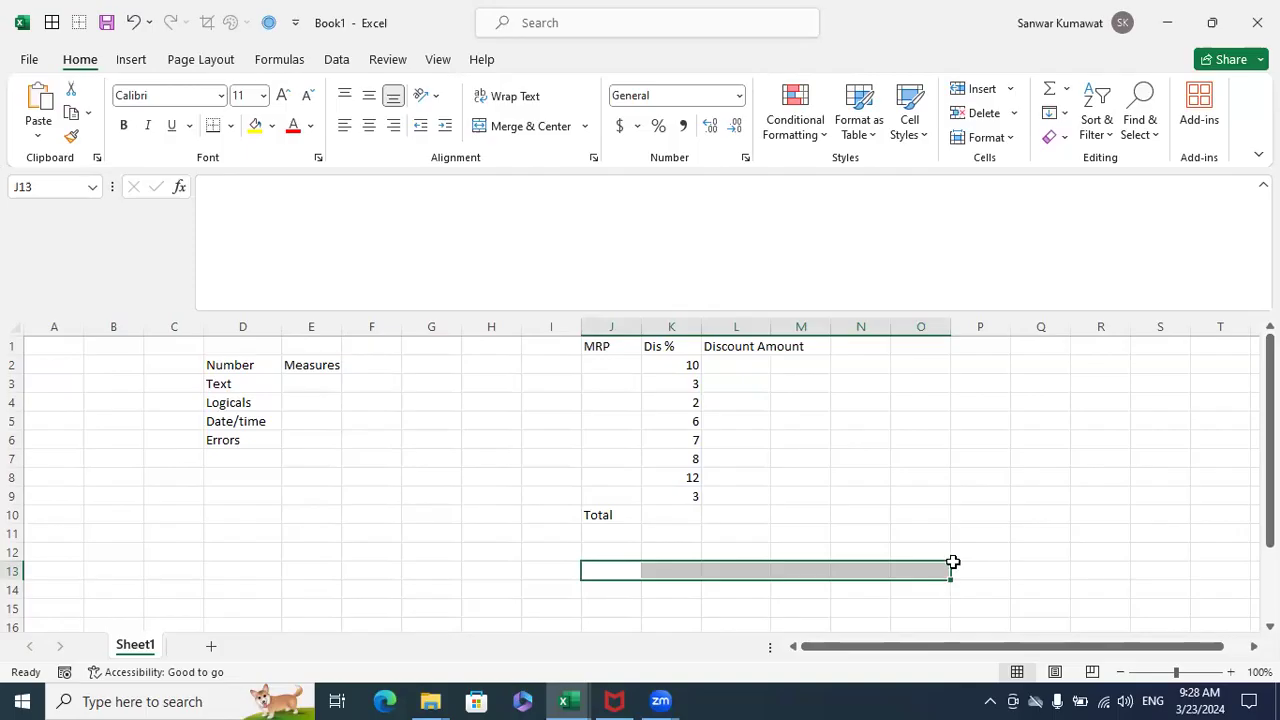
left_click_drag(737, 366, 743, 508)
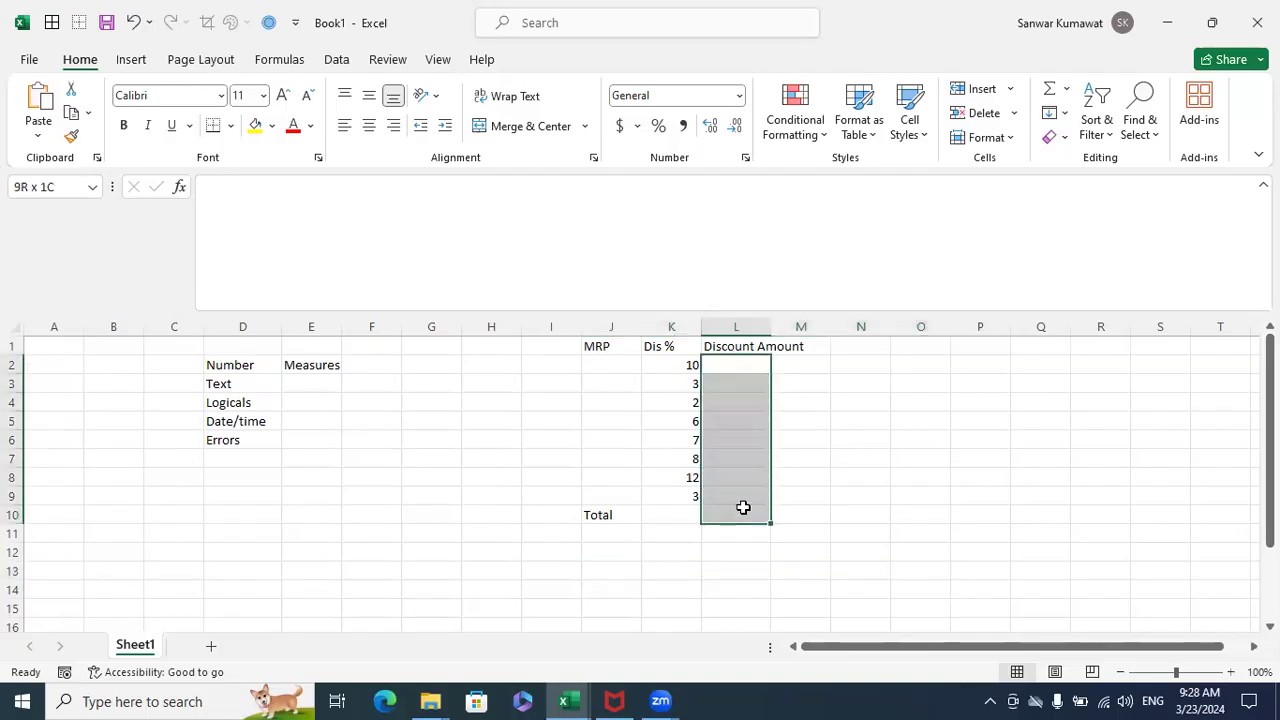
left_click_drag(664, 371, 676, 496)
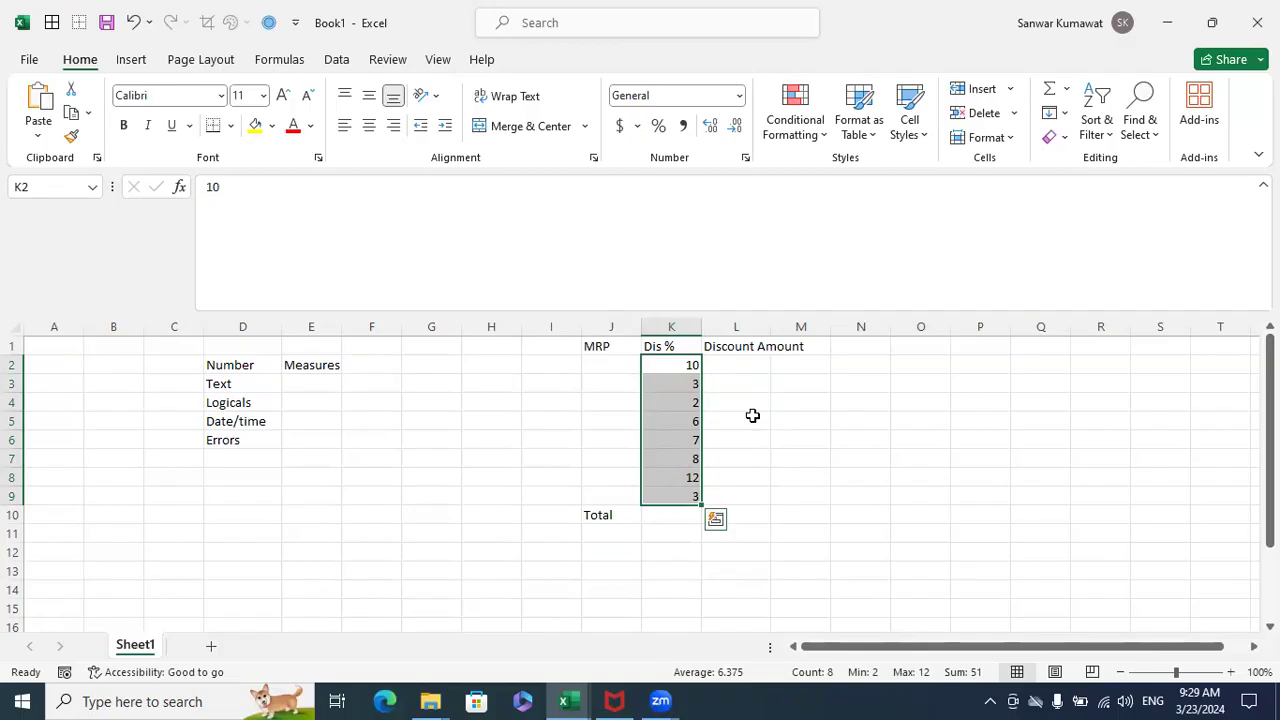
- Enter the serial numbers 1 to 5 down cells O2:O6
left_click(900, 349)
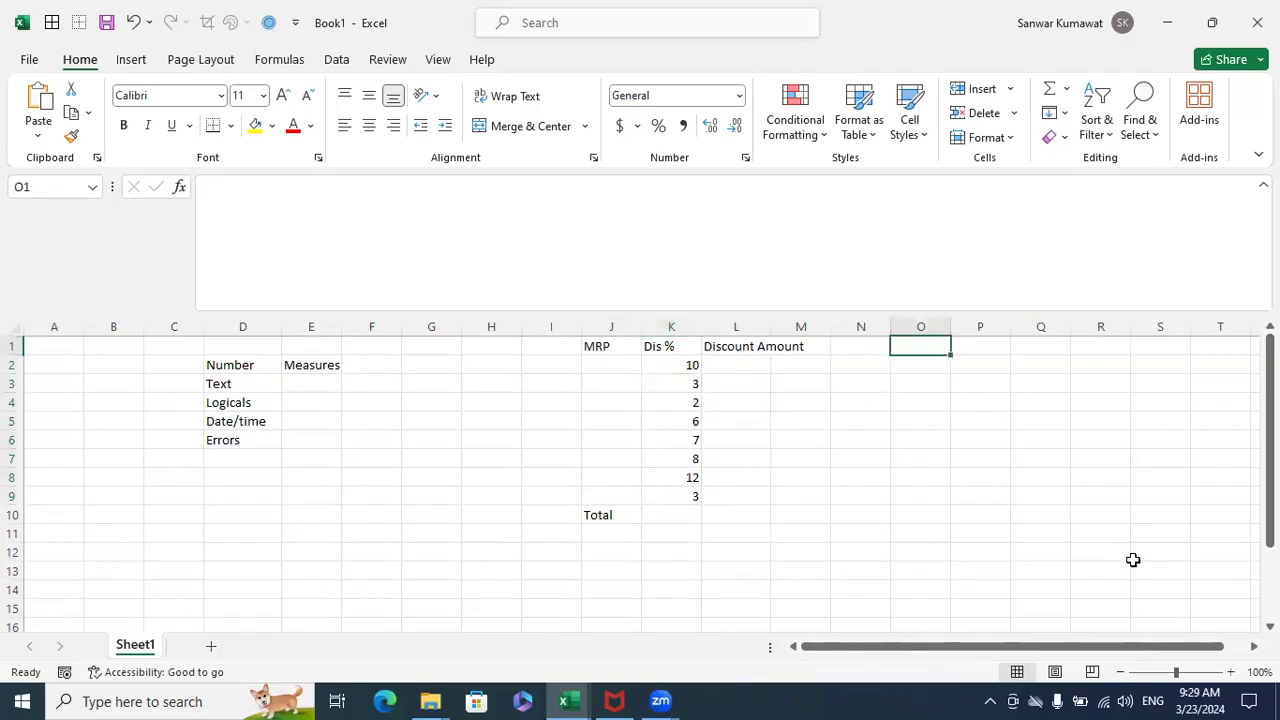
key("Down")
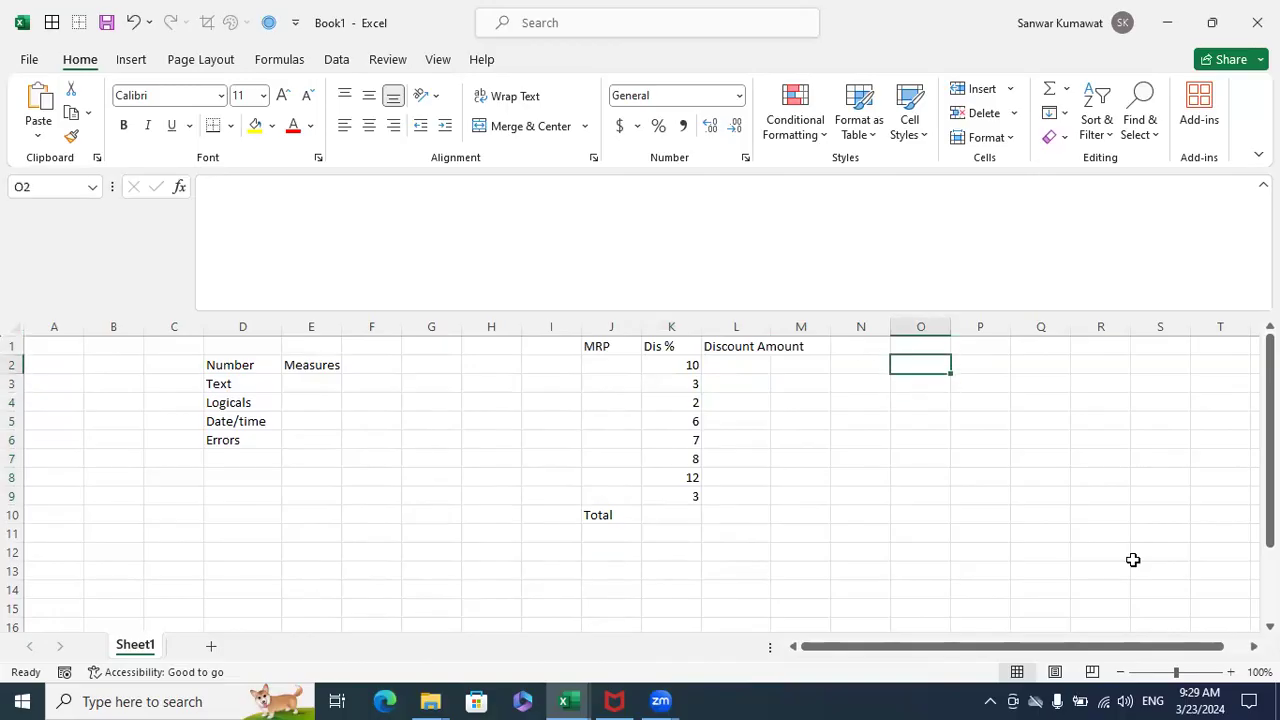
key("shift+Down")
key("shift+Down")
key("shift+Down")
key("Up")
key("Down")
key("Down")
key("Up")
type("1")
key("Return")
type("2")
key("Return")
type("3")
key("Return")
type("4")
key("Return")
type("5")
key("Return")
key("Up")
key("Up")
key("Up")
key("Up")
key("Up")
- Step row by row through the serial numbers in column O and the blank cells beside them
key("Right")
key("Right")
key("Left")
key("Left")
key("Right")
key("Left")
key("Down")
key("Right")
key("Left")
key("Right")
key("Left")
key("Down")
key("Right")
key("Left")
key("Right")
key("Left")
key("Down")
key("Right")
key("Left")
key("Right")
key("Left")
key("Right")
key("Left")
key("Right")
key("Down")
key("Left")
key("Right")
key("Left")
key("Right")
- Enter the headers Qty. in Q1 and Rate in R1
key("Up")
key("Up")
key("Up")
key("Up")
key("Up")
key("Right")
key("Left")
key("Right")
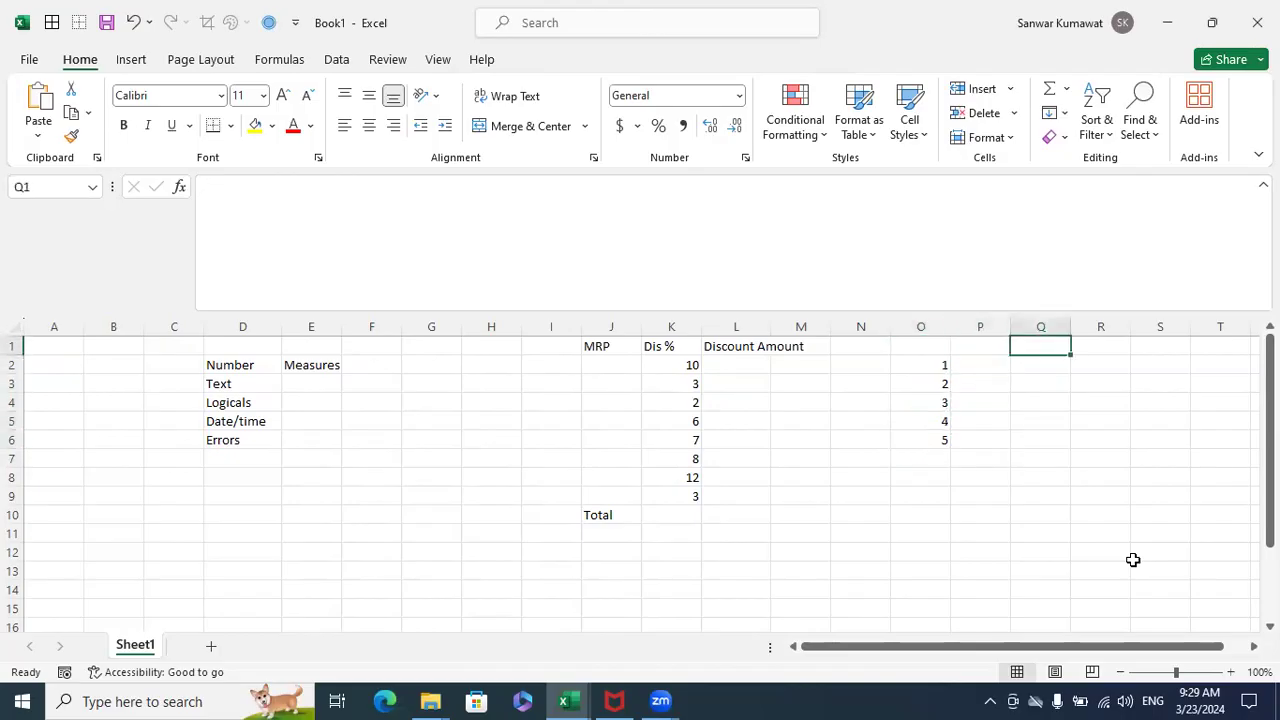
type("Qt")
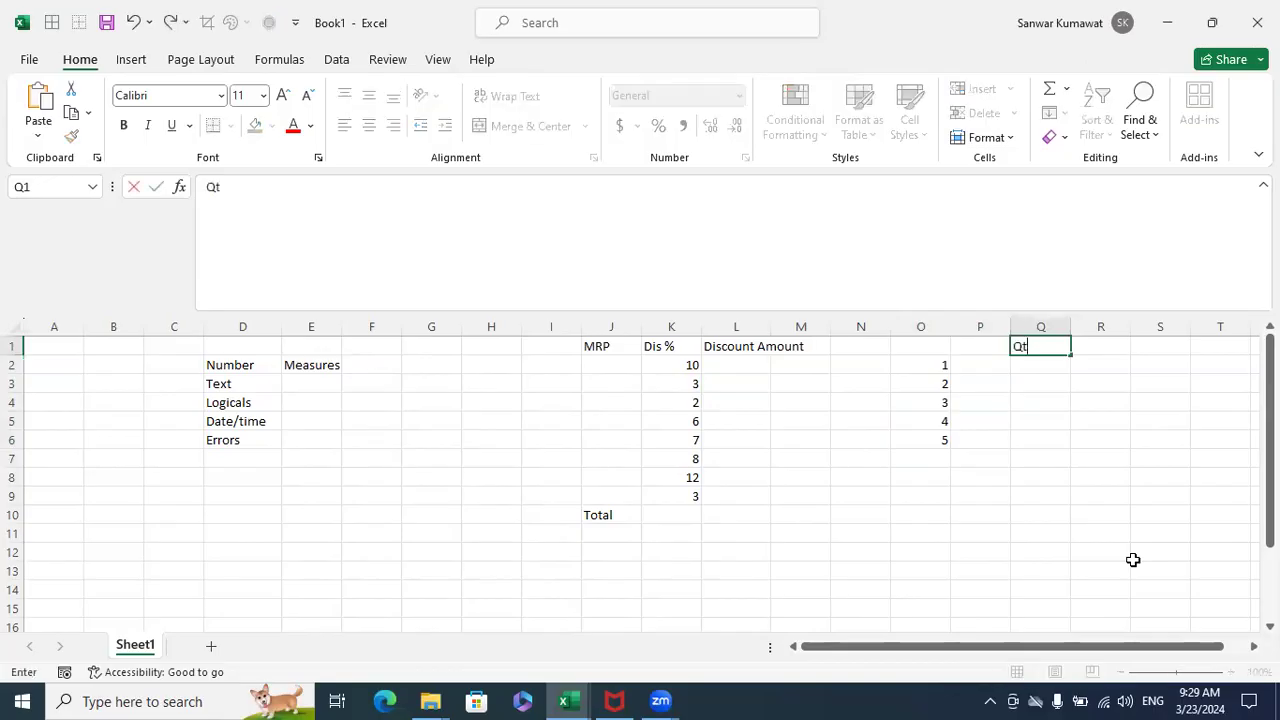
type("y.")
key("Return")
key("Up")
key("Right")
type("Rate")
key("Return")
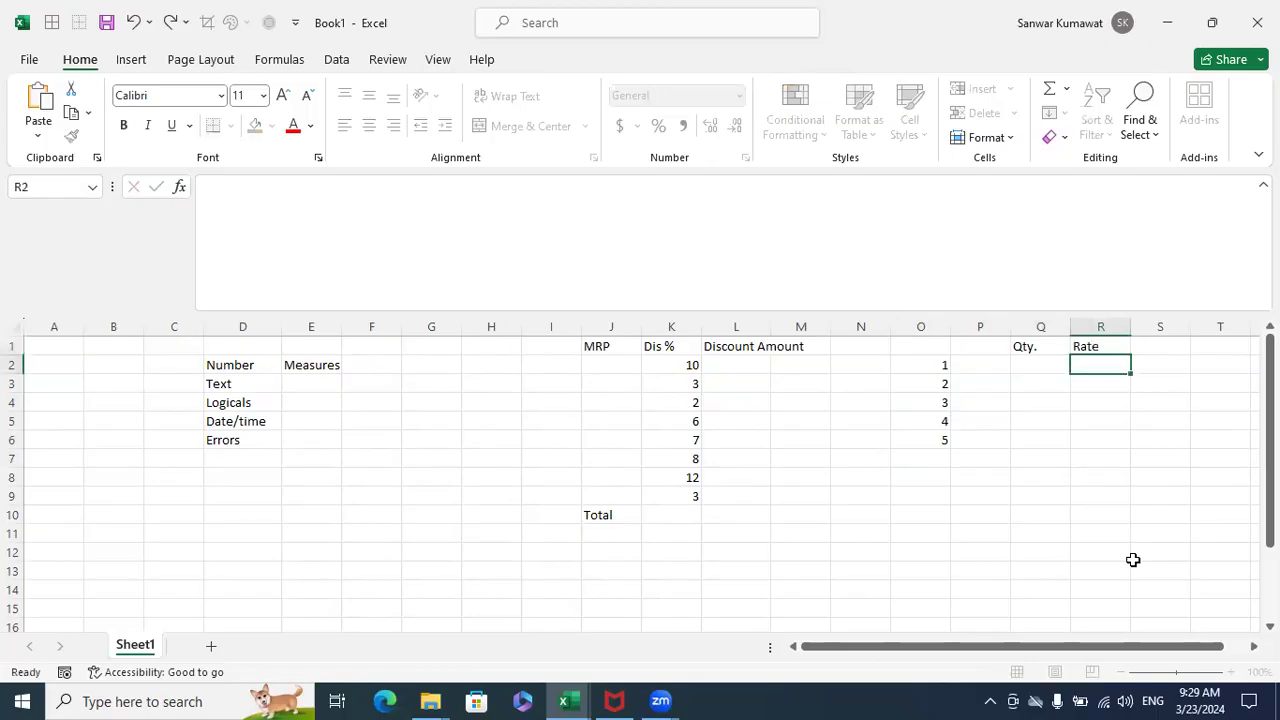
- Highlight the blank cells under Qty. and in column P, and enter the header Product in P1
key("Left")
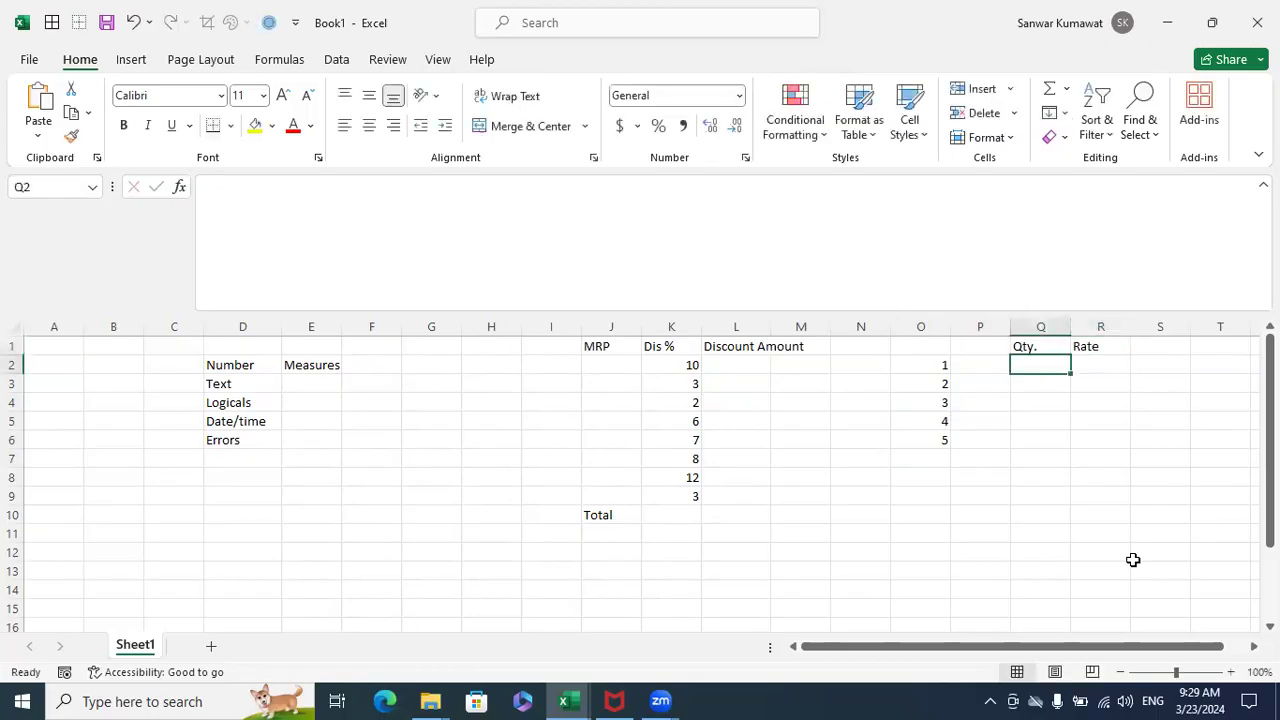
key("shift+Down")
key("shift+Down")
key("shift+Down")
key("shift+Down")
key("Left")
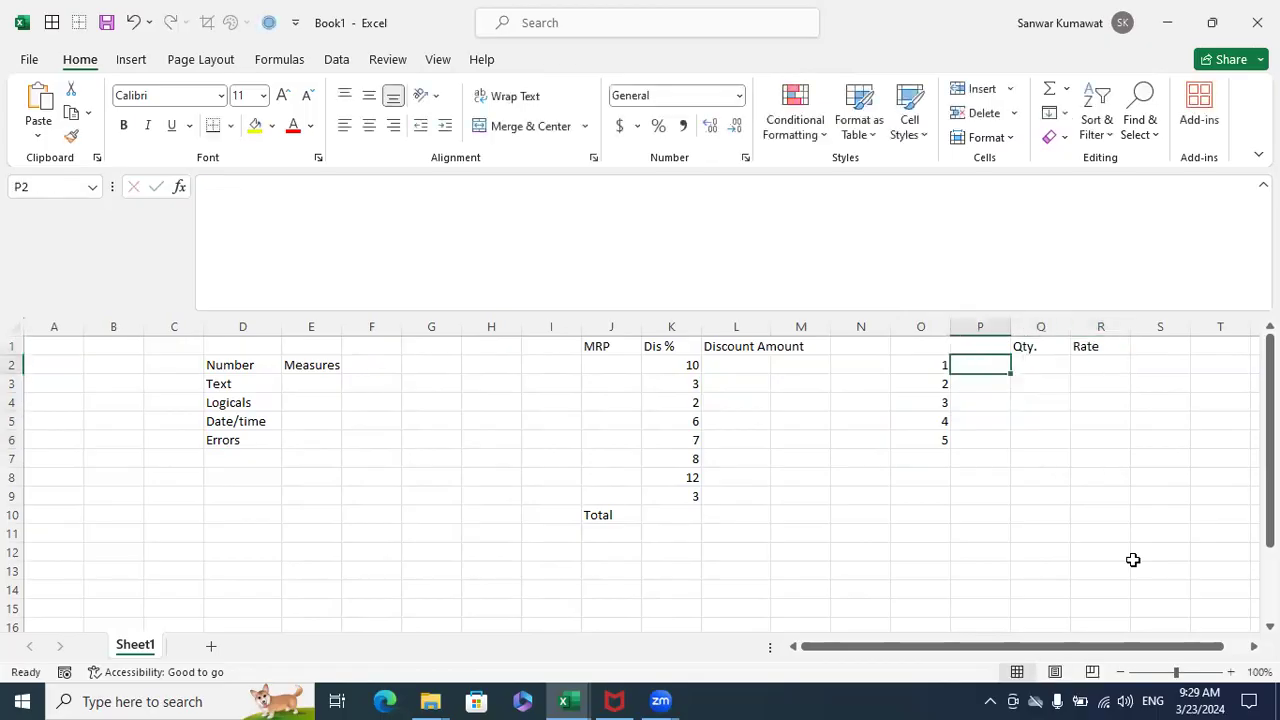
key("shift+Down")
key("shift+Down")
key("Up")
type("Produc")
key("BackSpace")
type("uct")
key("Return")
- Step through the blank cells under the Qty. and Rate headers, ending on R3
key("Up")
key("Right")
key("Right")
key("Down")
key("Up")
key("Right")
key("Down")
key("Up")
key("Left")
key("Down")
key("Down")
key("Left")
key("Right")
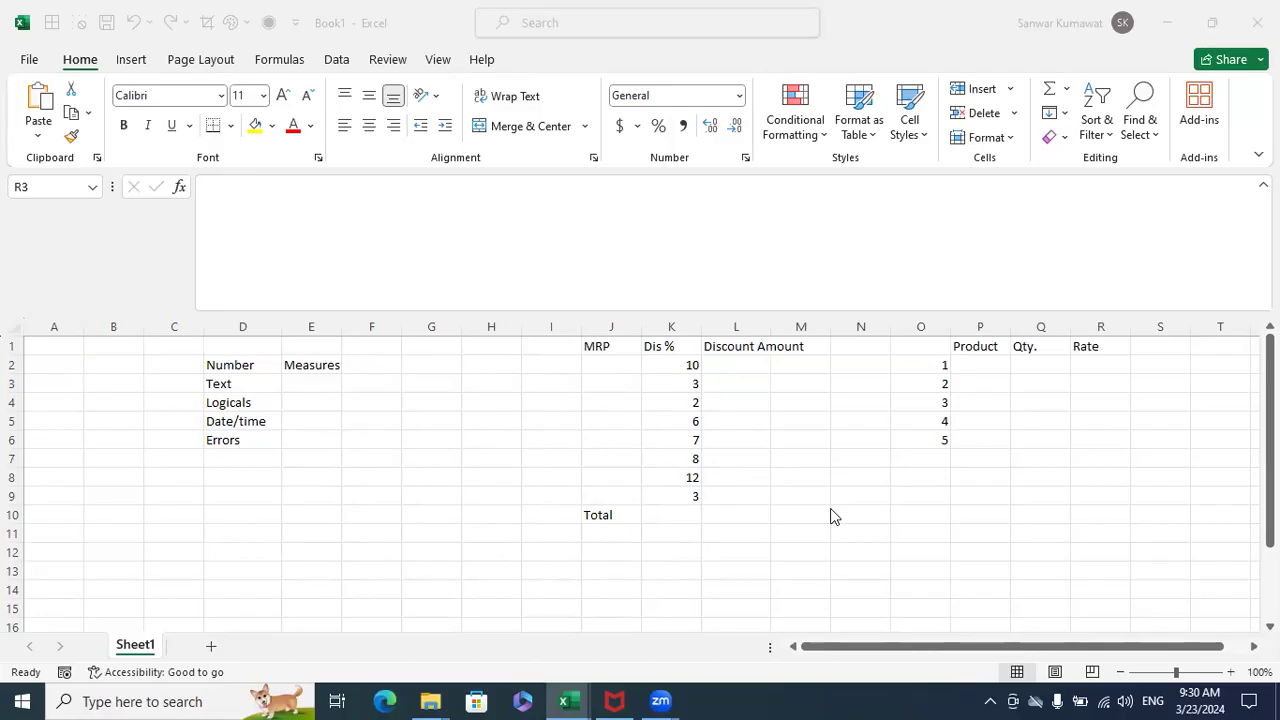
left_click(1097, 485)
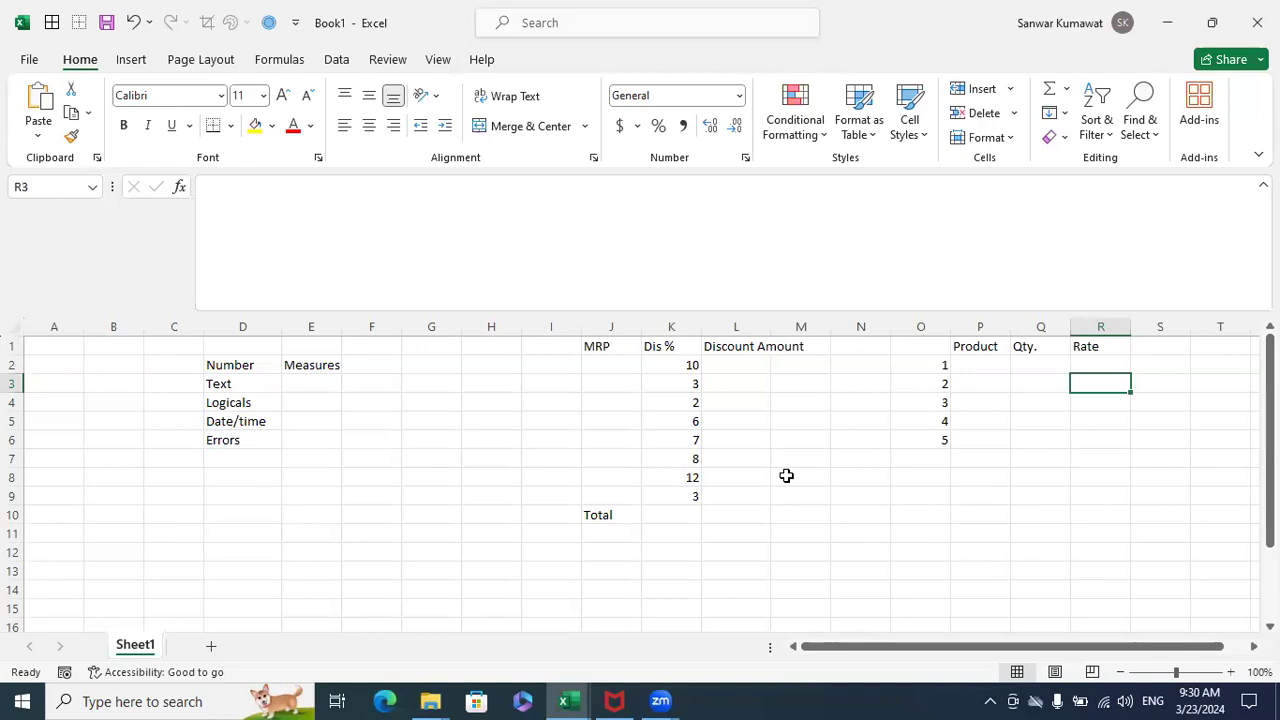
- Switch to the Profit Analysis_Live - Copy workbook and highlight the Measure and Dimension definitions on the Data Analysis sheet
left_click(575, 692)
left_click(380, 606)
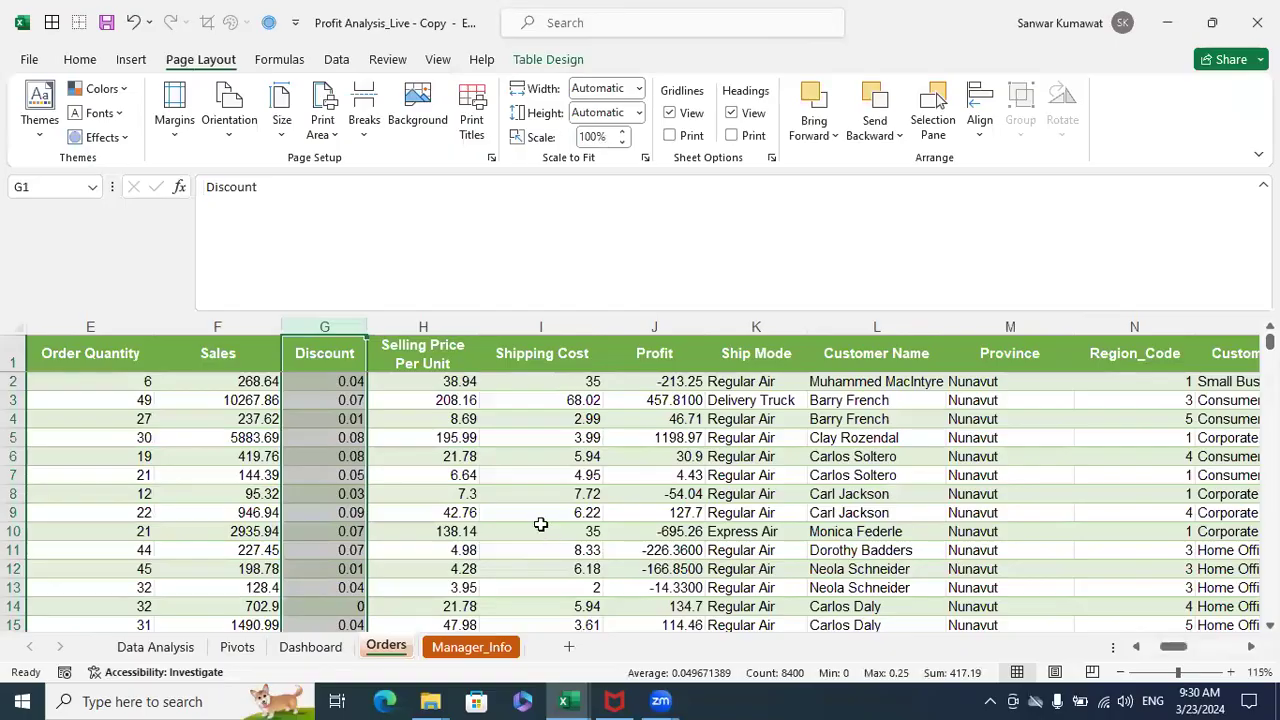
left_click(540, 514)
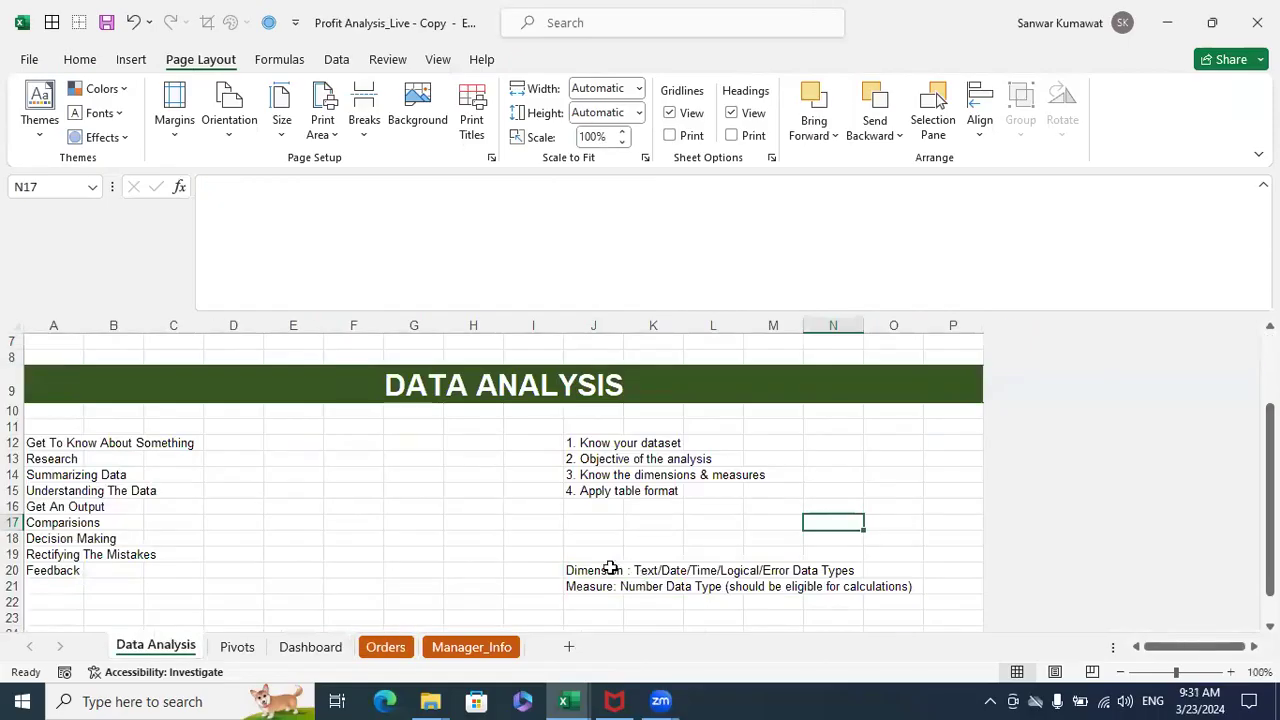
left_click_drag(575, 601, 698, 590)
left_click_drag(600, 558, 848, 571)
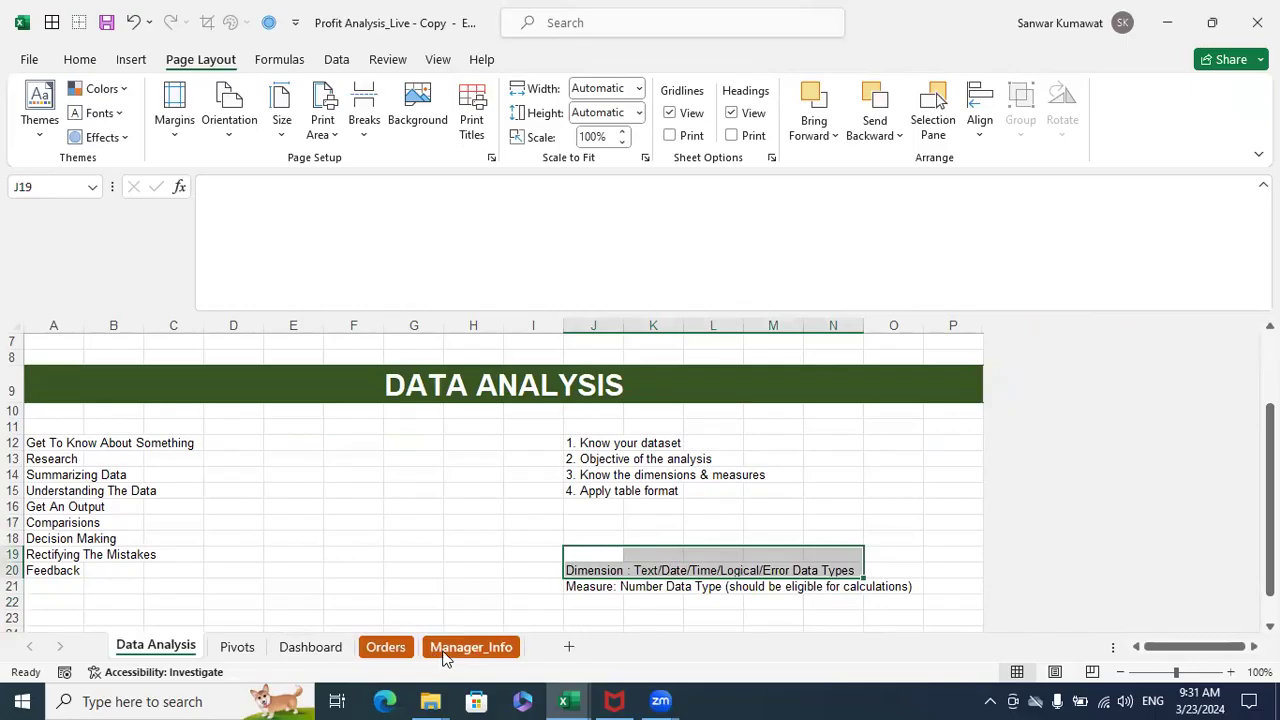
- On the Orders sheet, select individual cells in the Shipping Cost, Selling Price Per Unit and Profit columns
left_click(388, 648)
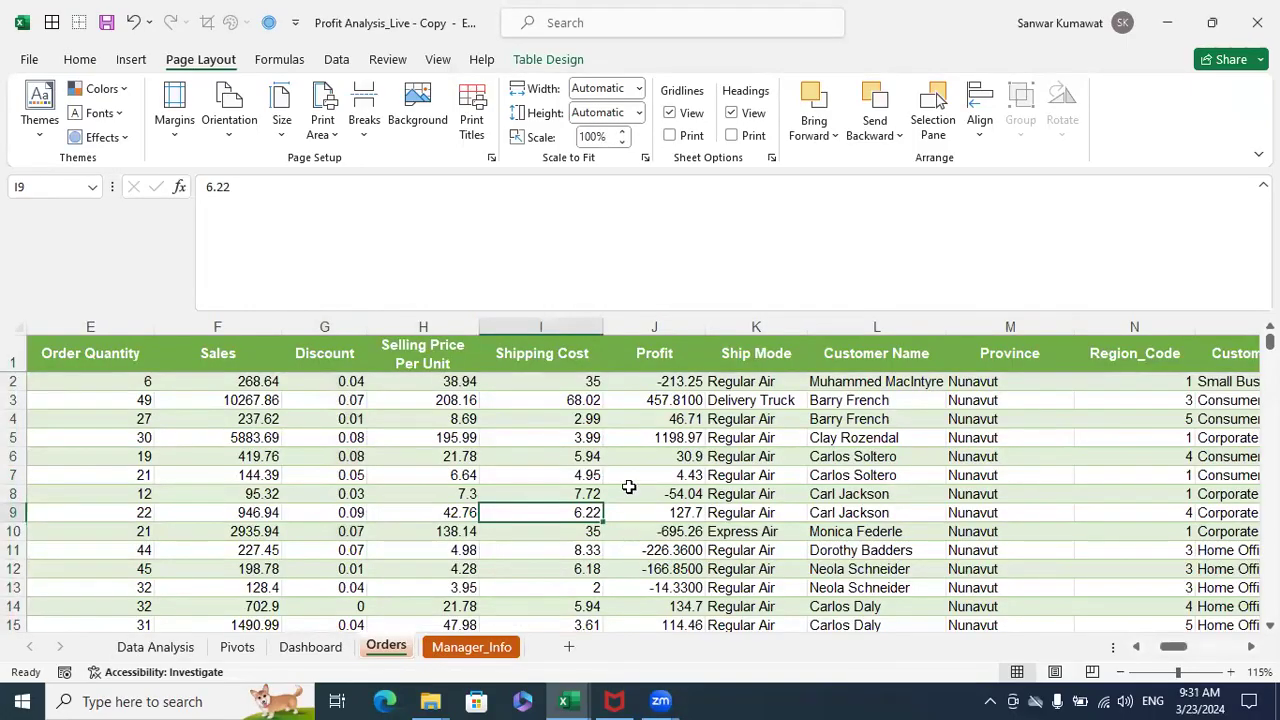
key("ctrl+Up")
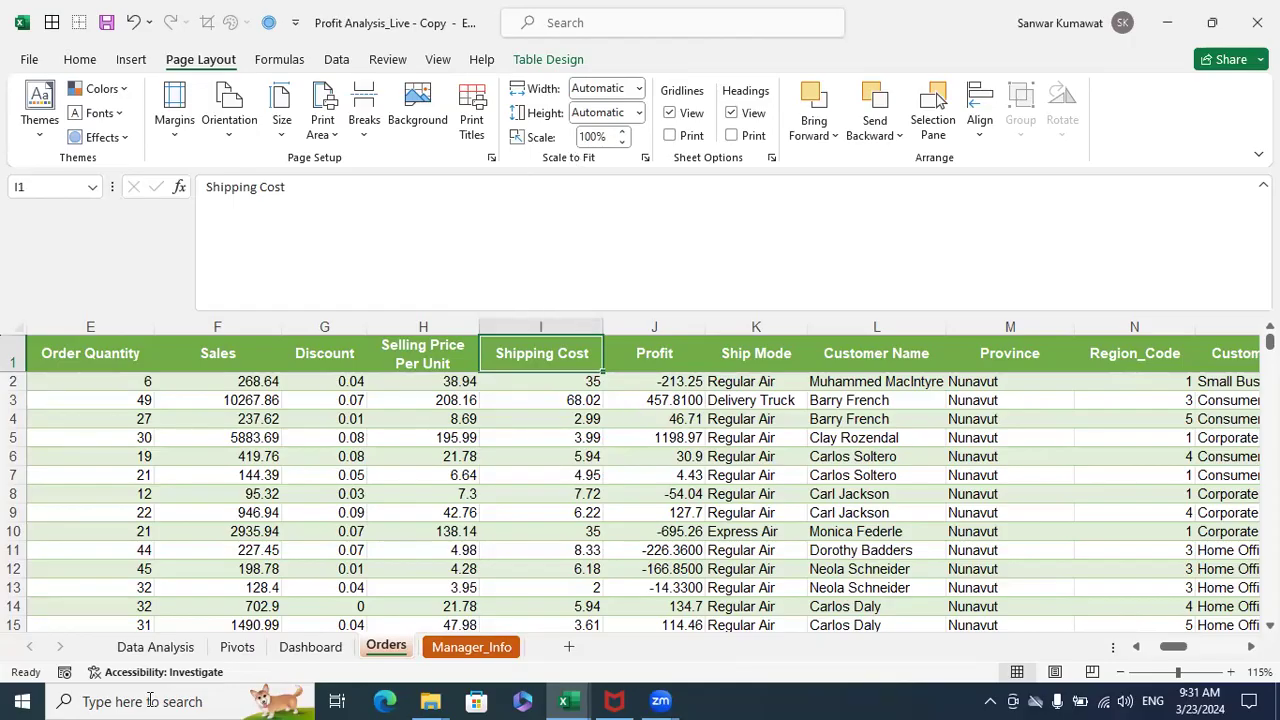
left_click(452, 420)
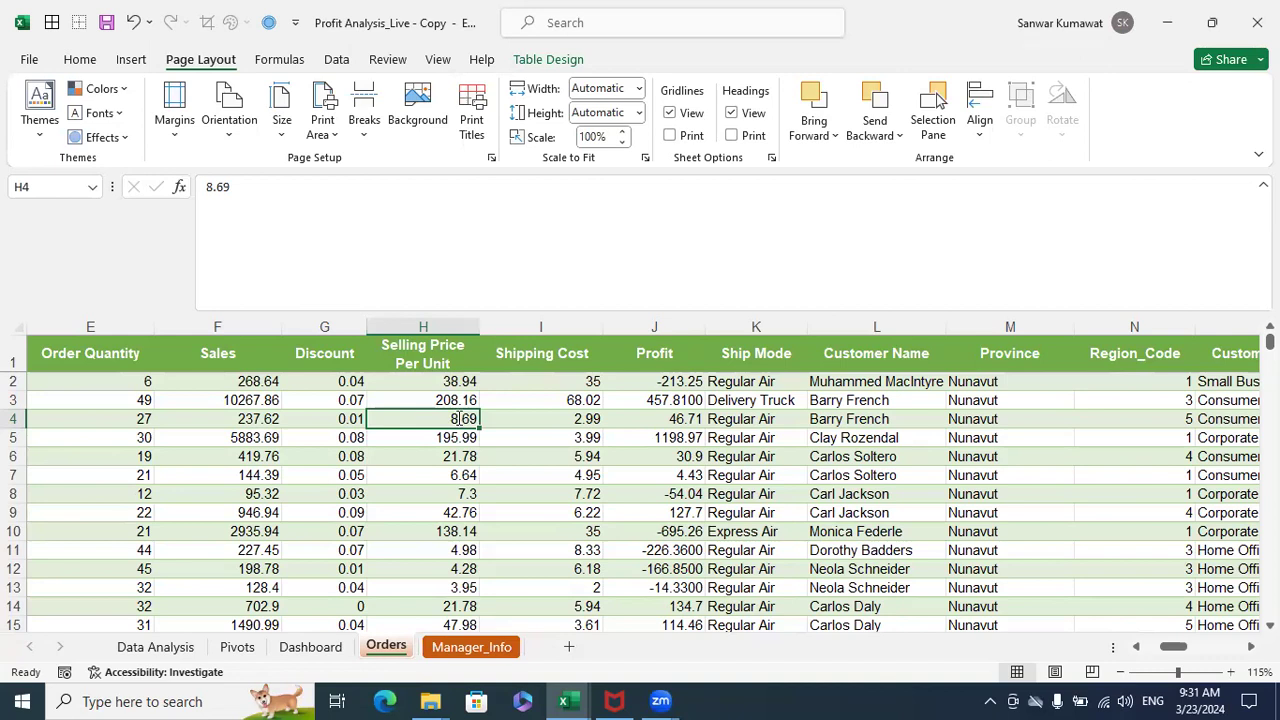
left_click(984, 246)
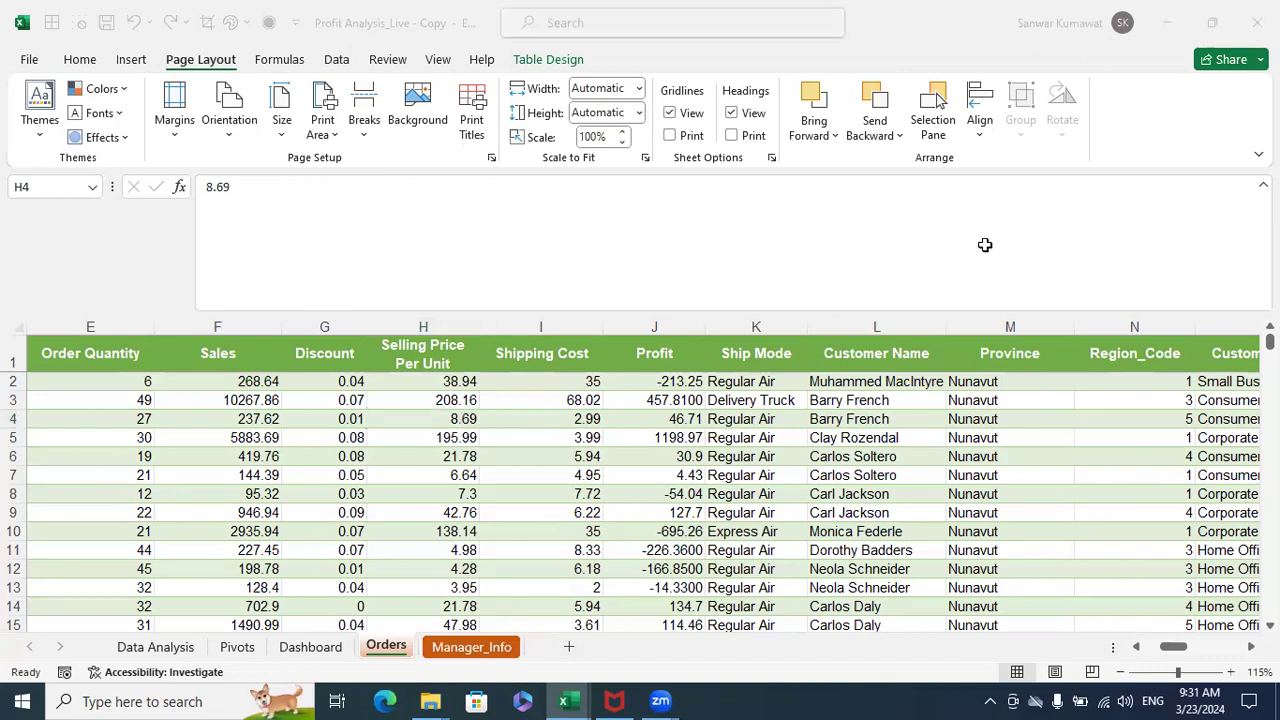
left_click(500, 528)
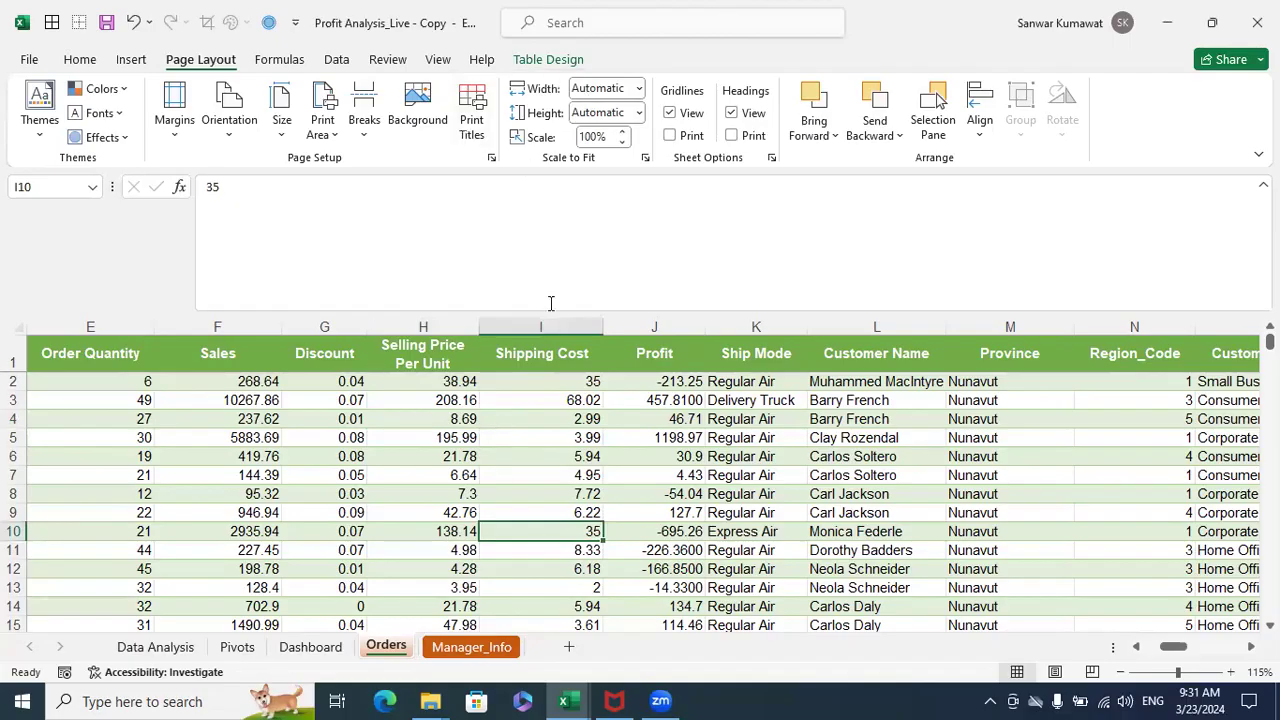
left_click(641, 406)
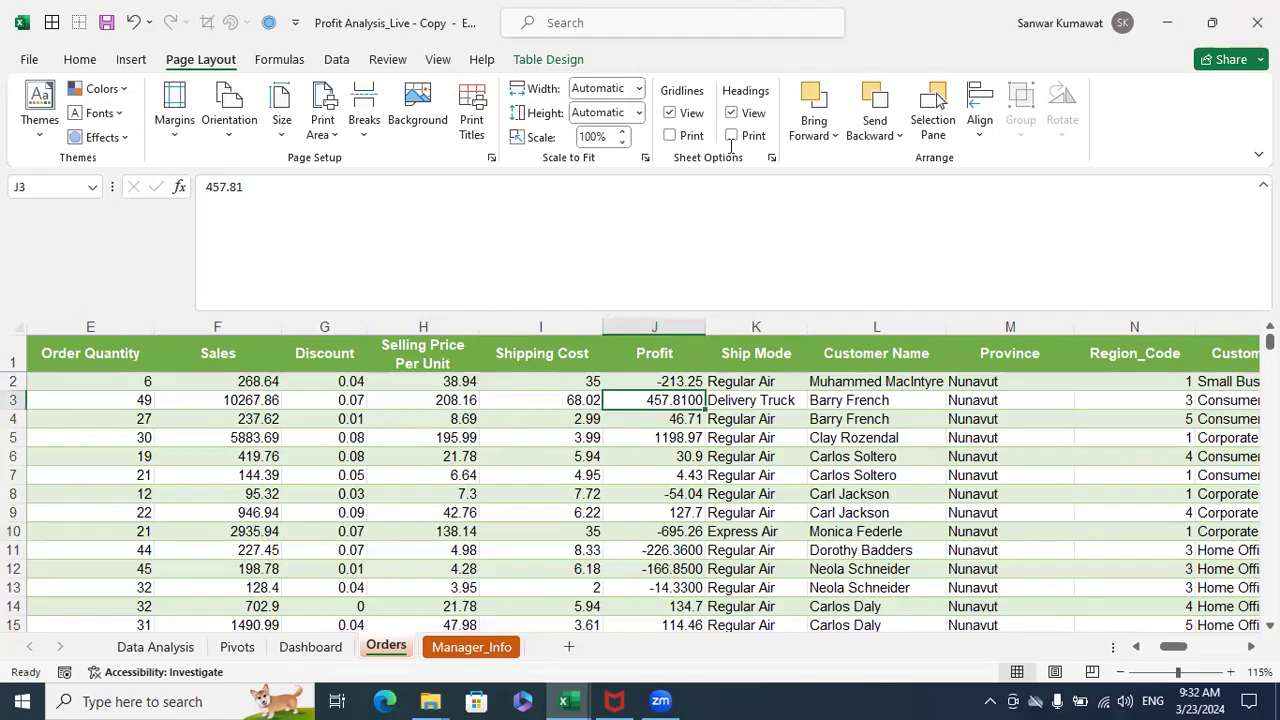
left_click(539, 491)
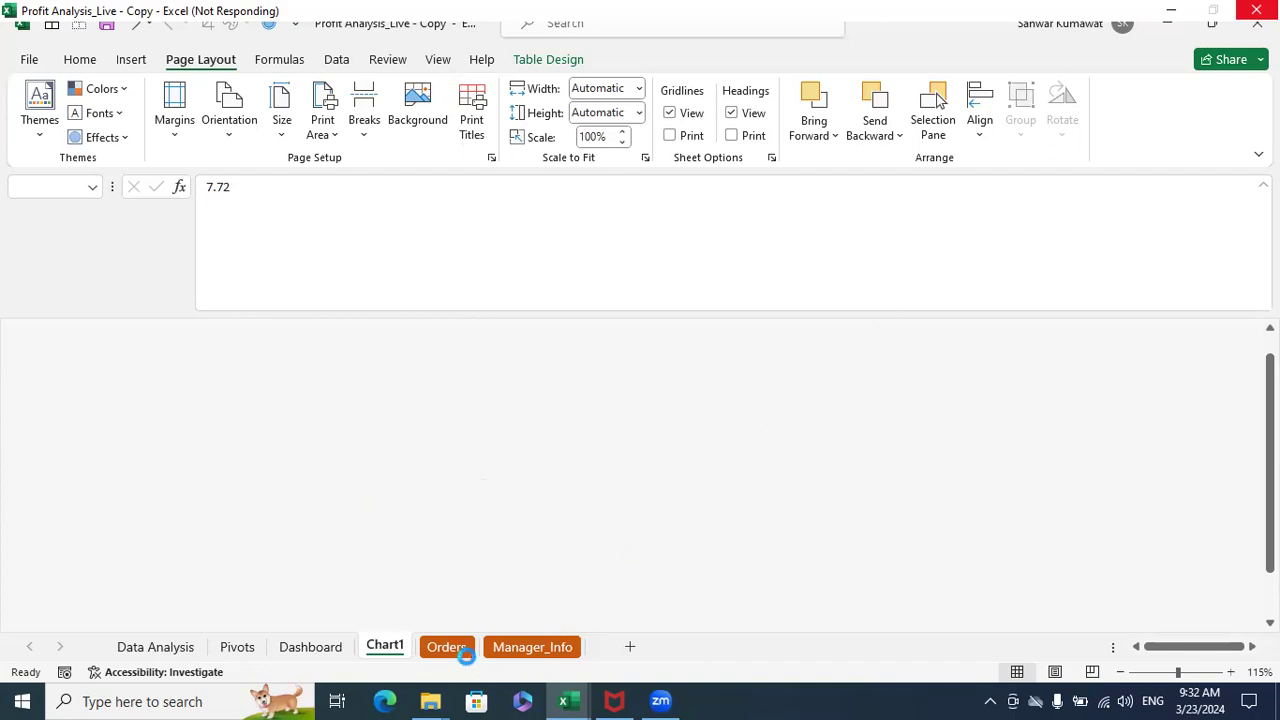
- Try to switch to the Orders sheet and to Book1, and close the unresponsive Excel program
left_click(467, 656)
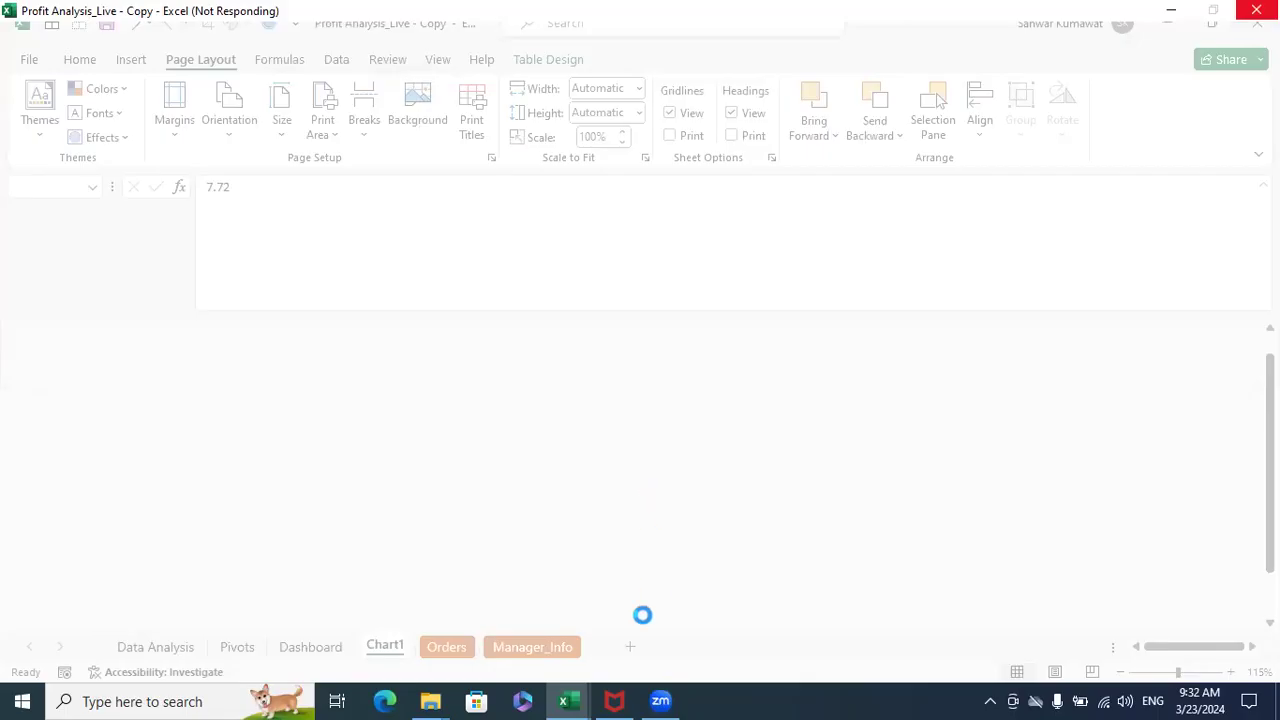
mouse_move(566, 701)
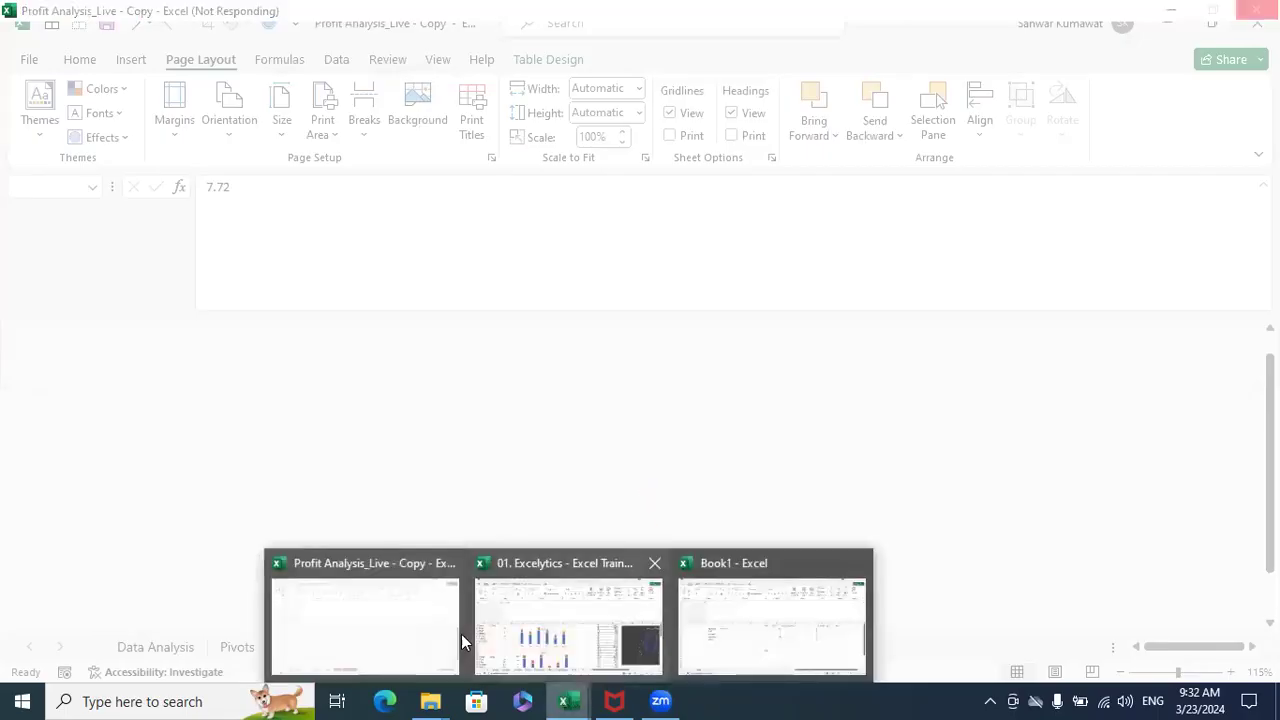
left_click(759, 594)
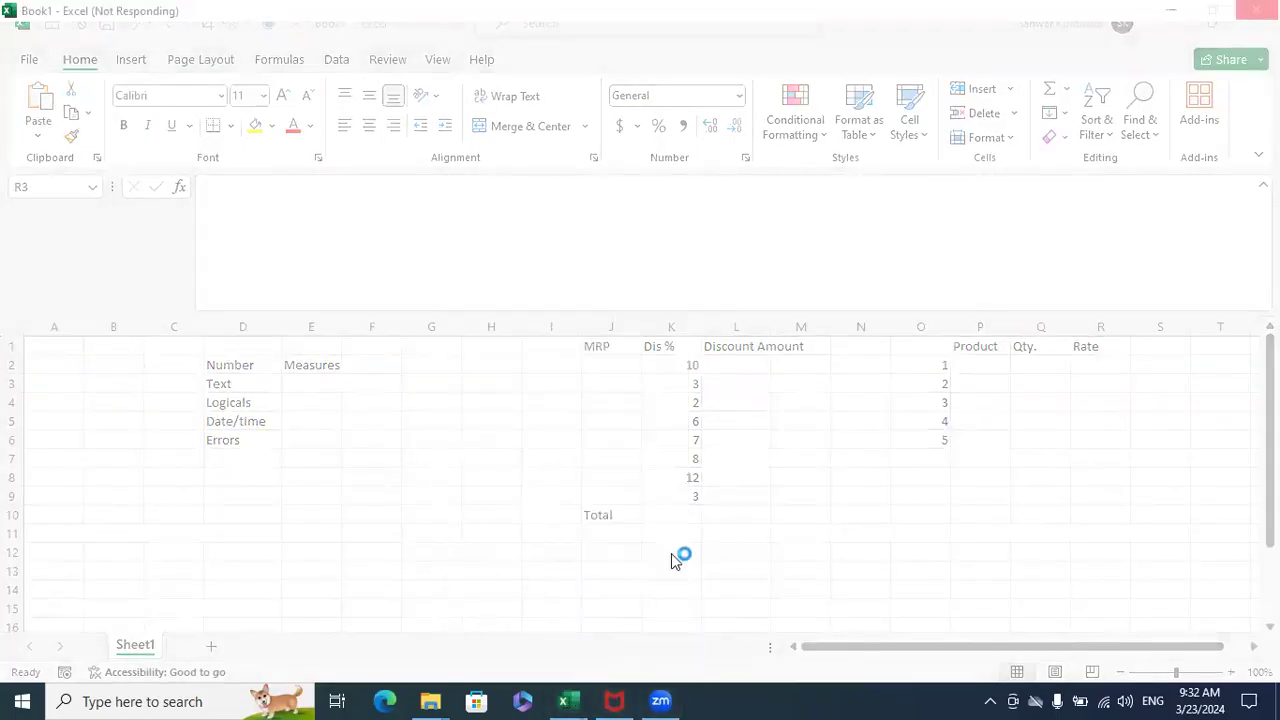
left_click(670, 553)
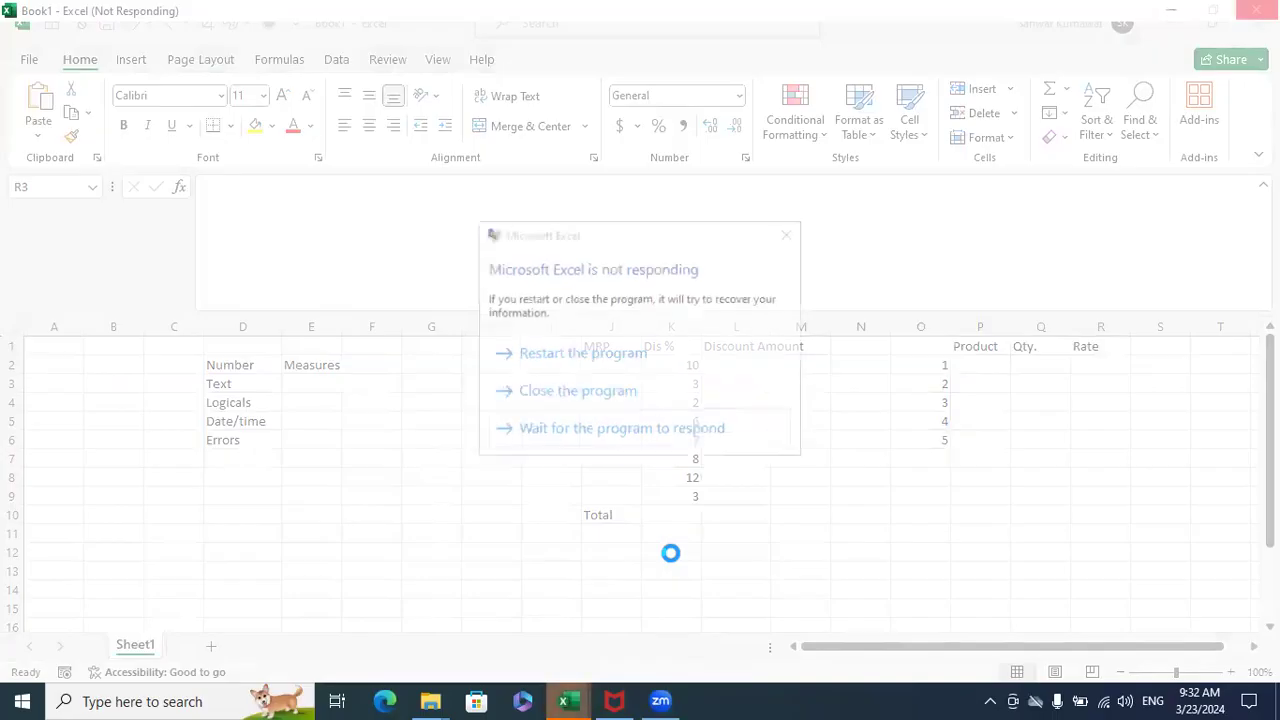
left_click(640, 400)
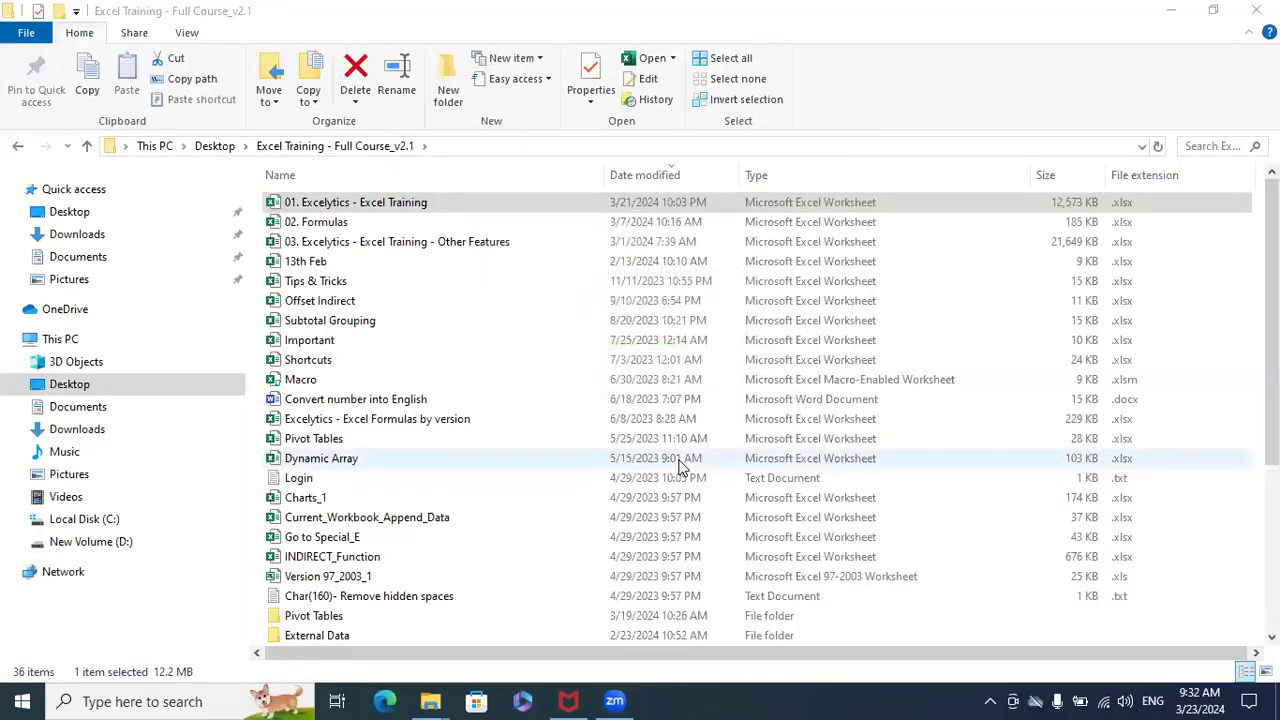
- In the Excel Training - Full Course_v2.1 folder, open Excel Projects and its 01 Profit Analysis subfolder
scroll(393, 500, "down", 5)
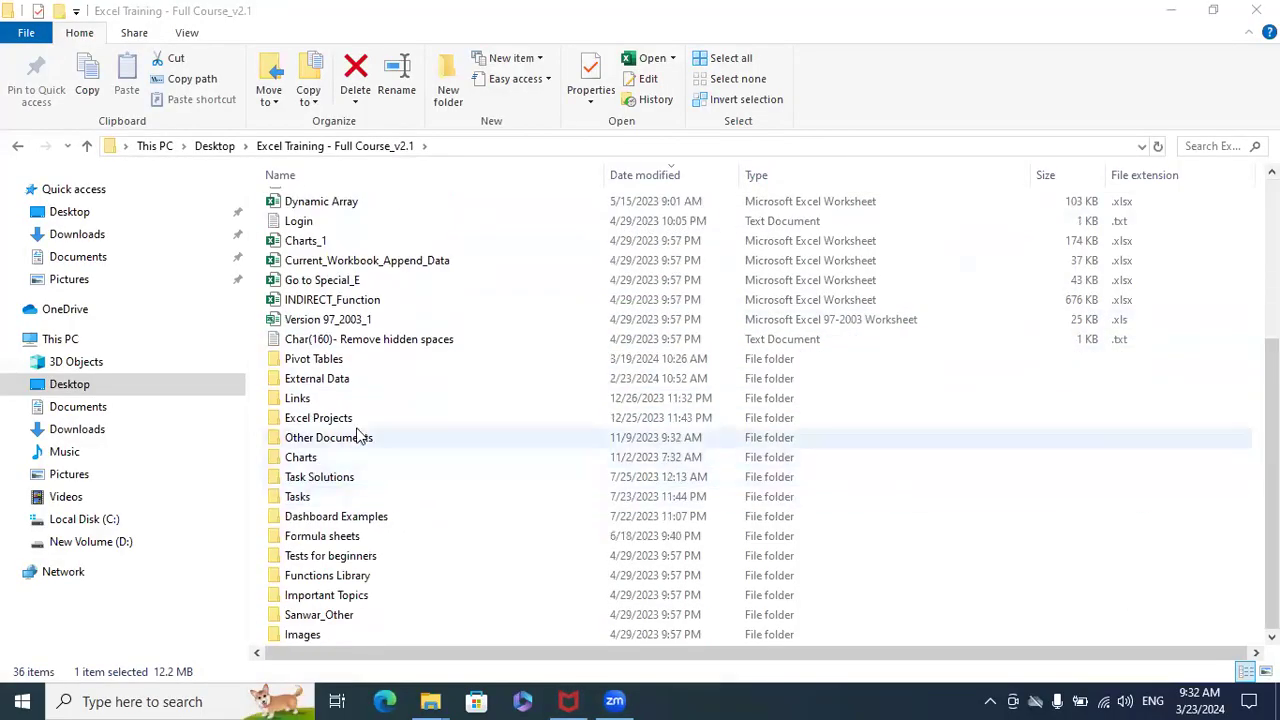
left_click(335, 425)
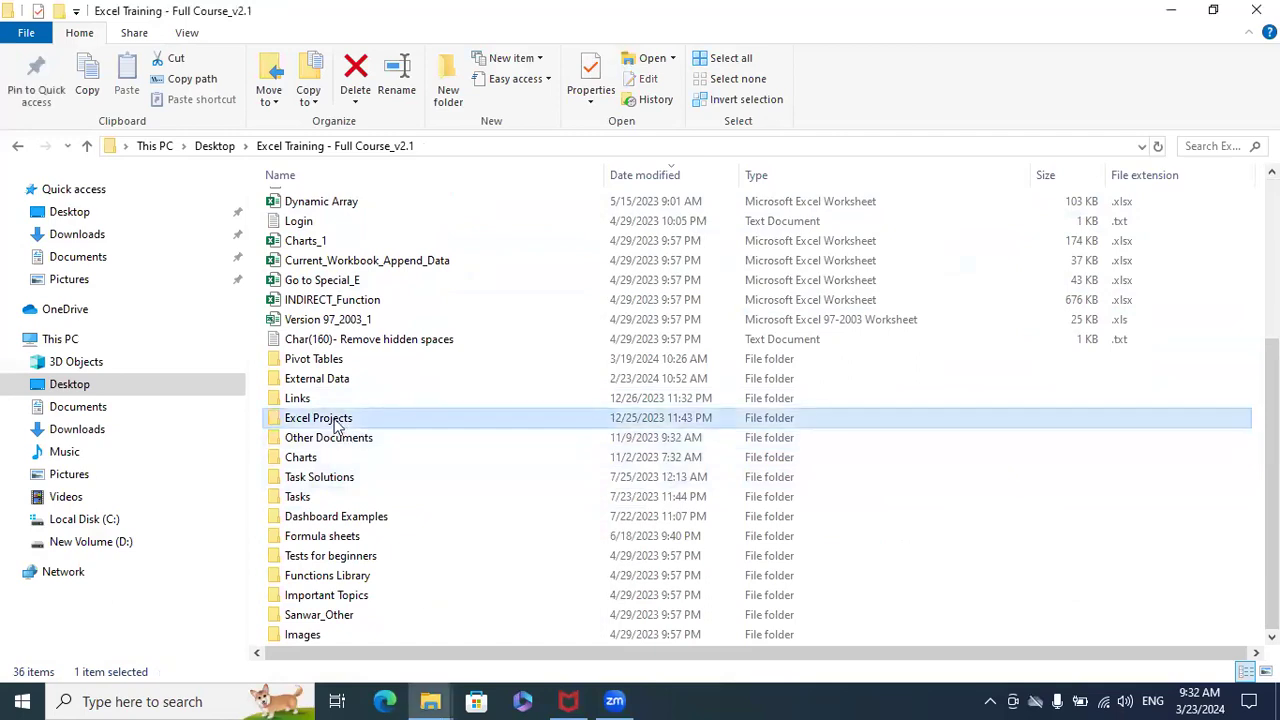
double_click(335, 425)
left_click(340, 204)
double_click(340, 204)
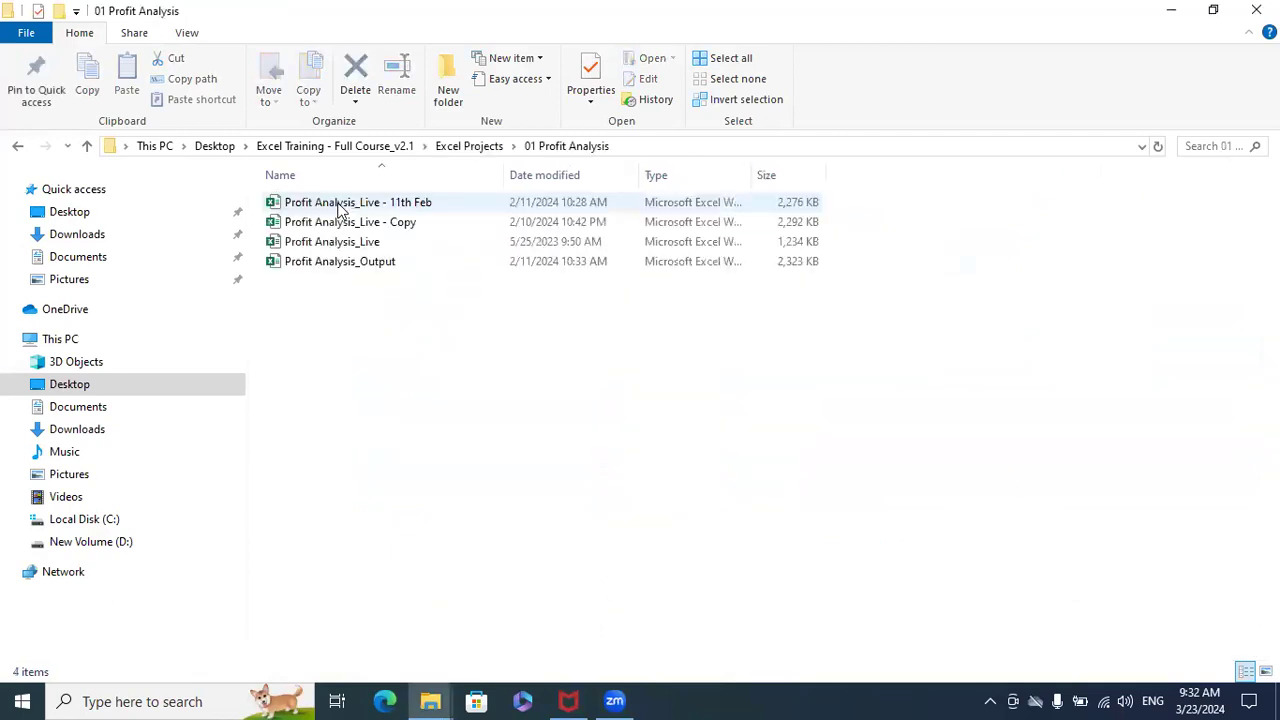
- Duplicate the Profit Analysis_Live - Copy workbook within the 01 Profit Analysis folder
left_click(345, 226)
right_click(345, 226)
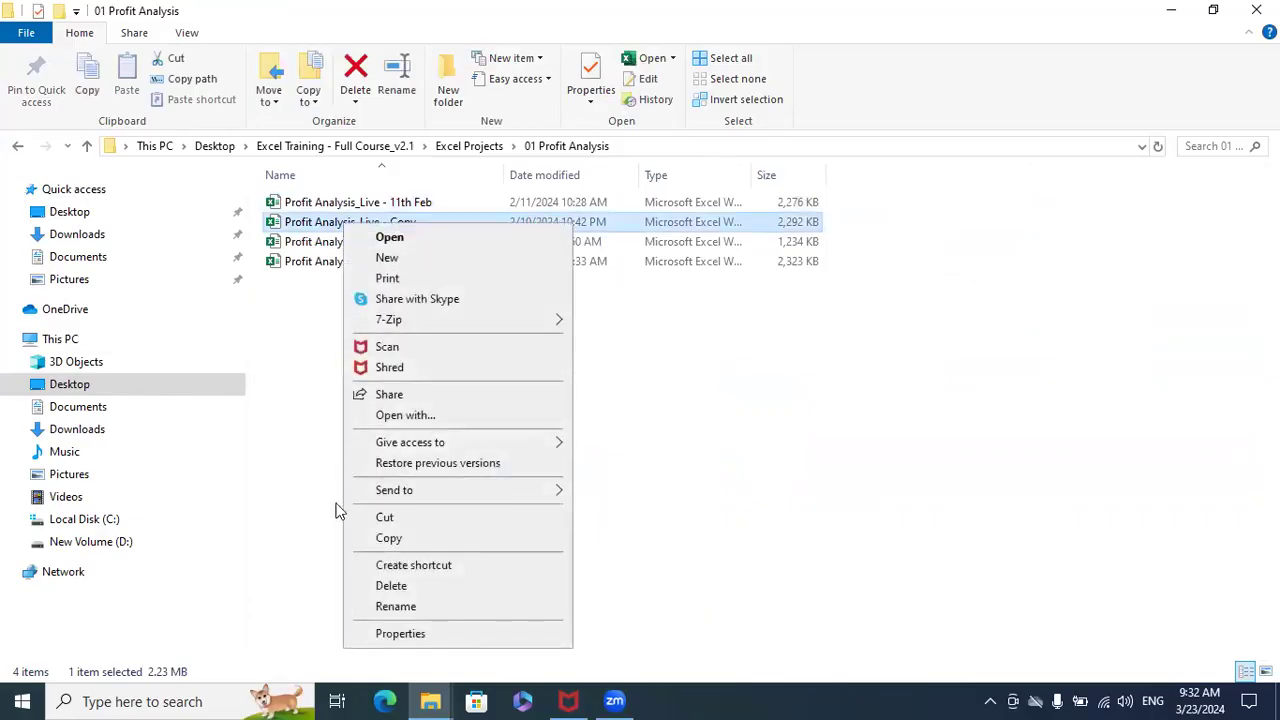
left_click(386, 538)
right_click(354, 425)
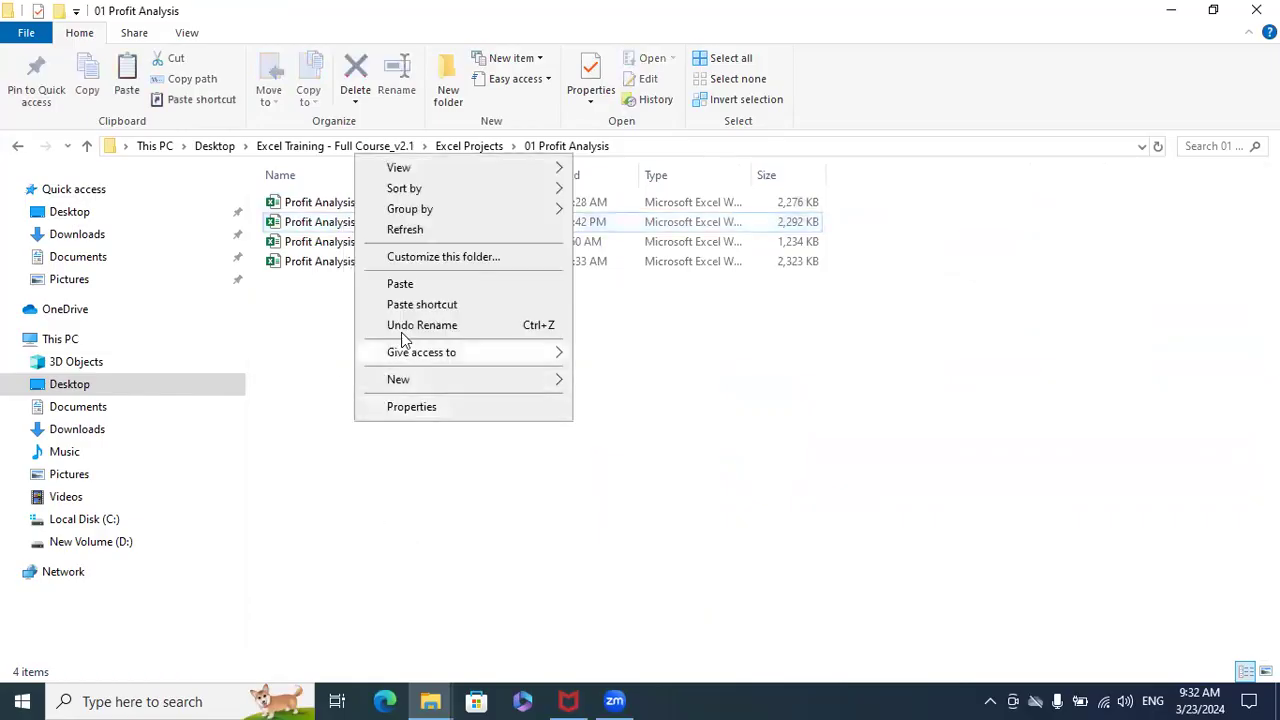
left_click(418, 281)
- Rename the duplicated workbook as Profit Analysis_Live - 23rd Mar and select the file
key("F2")
key("End")
key("BackSpace")
key("BackSpace")
key("BackSpace")
key("BackSpace")
key("BackSpace")
key("BackSpace")
key("BackSpace")
key("BackSpace")
key("BackSpace")
key("BackSpace")
key("BackSpace")
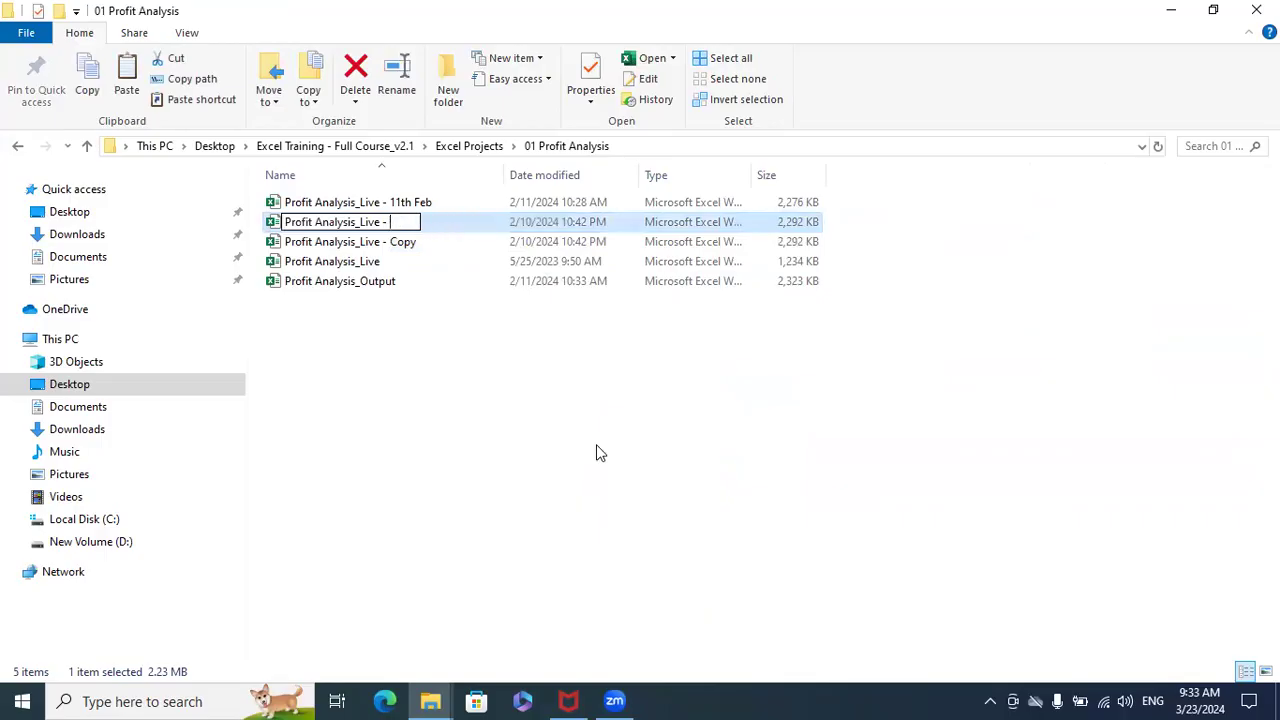
type("23rd Mar")
left_click(596, 452)
left_click(431, 221)
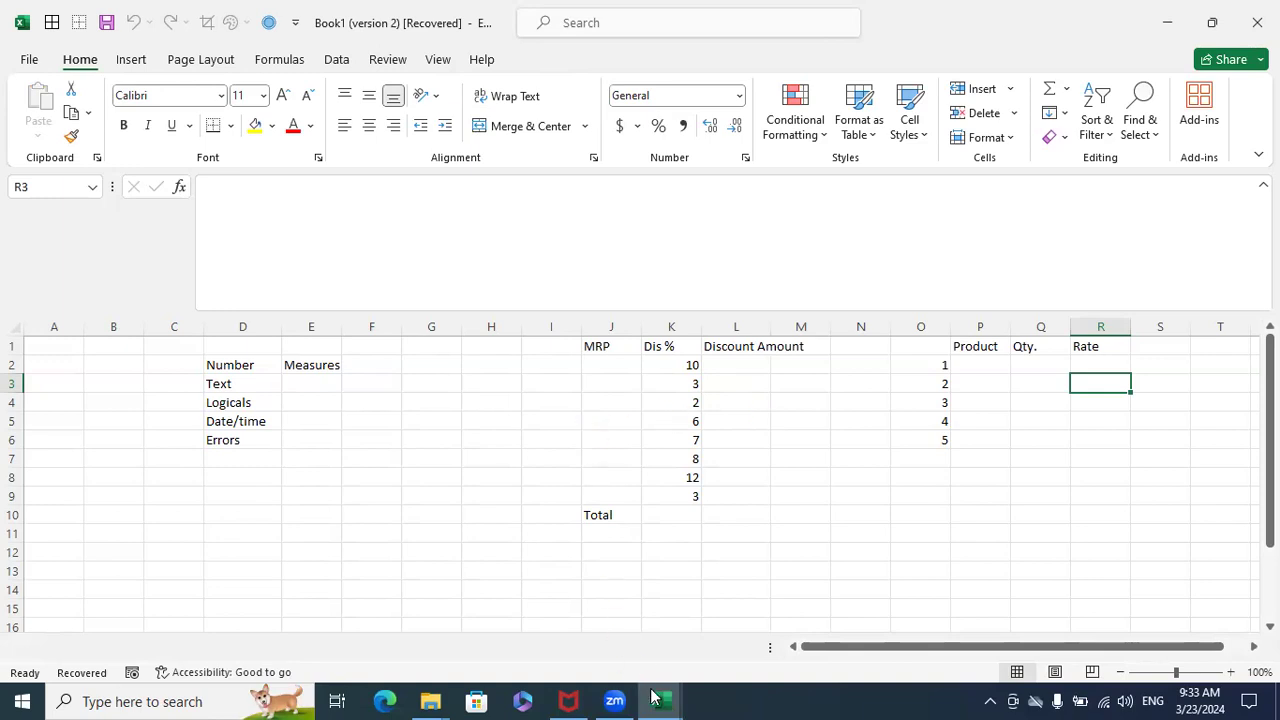
- Look through the recovered Book1, 01 and Profit Analysis_Live - Copy workbooks, and close all Excel windows
mouse_move(658, 700)
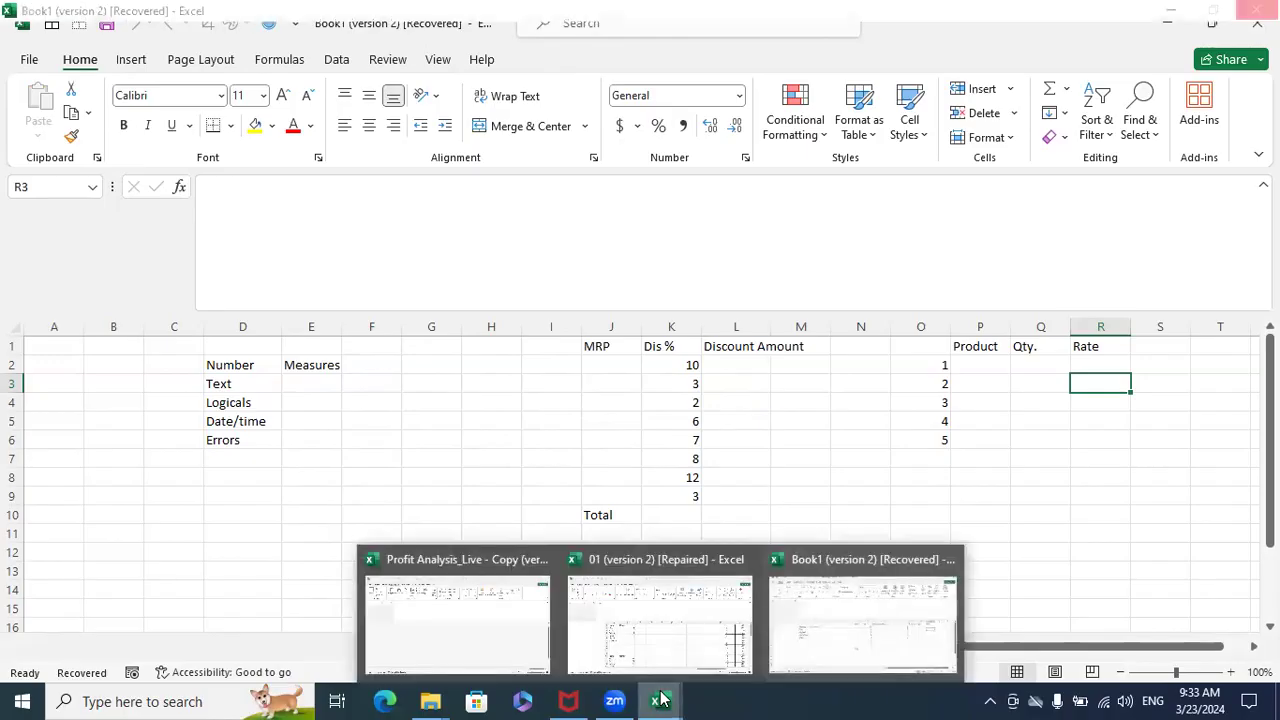
left_click(901, 607)
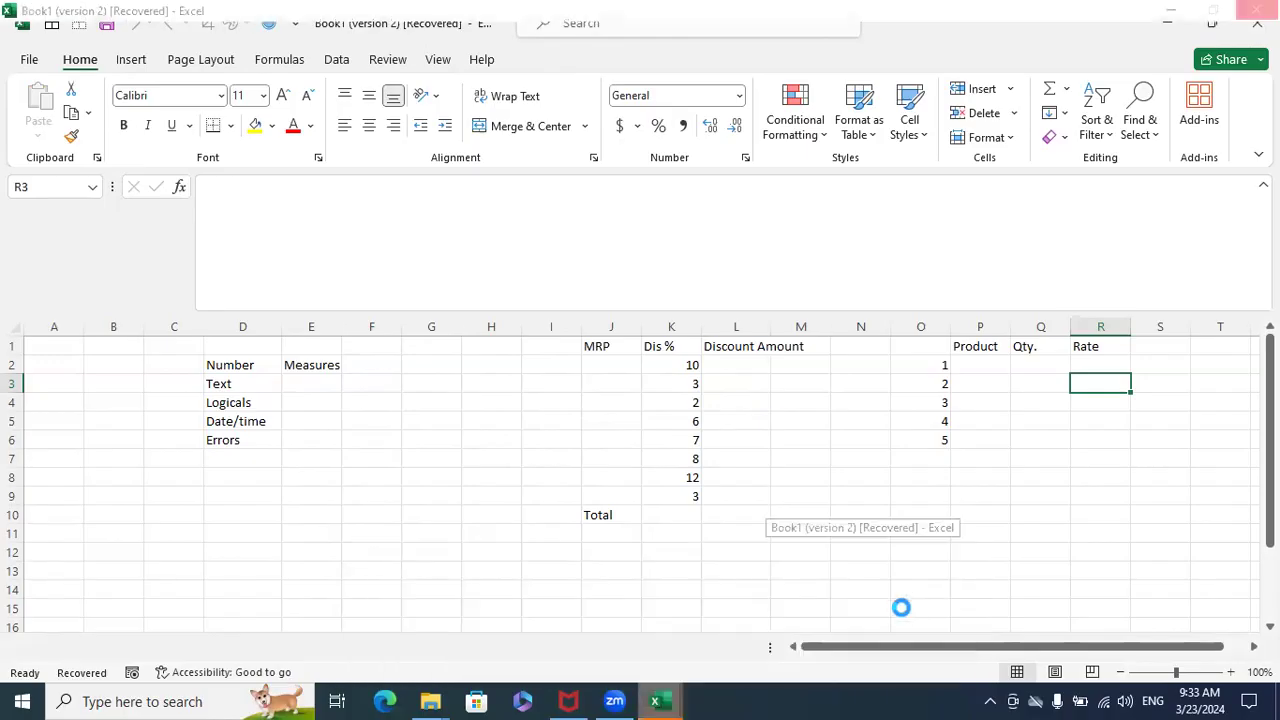
left_click(798, 256)
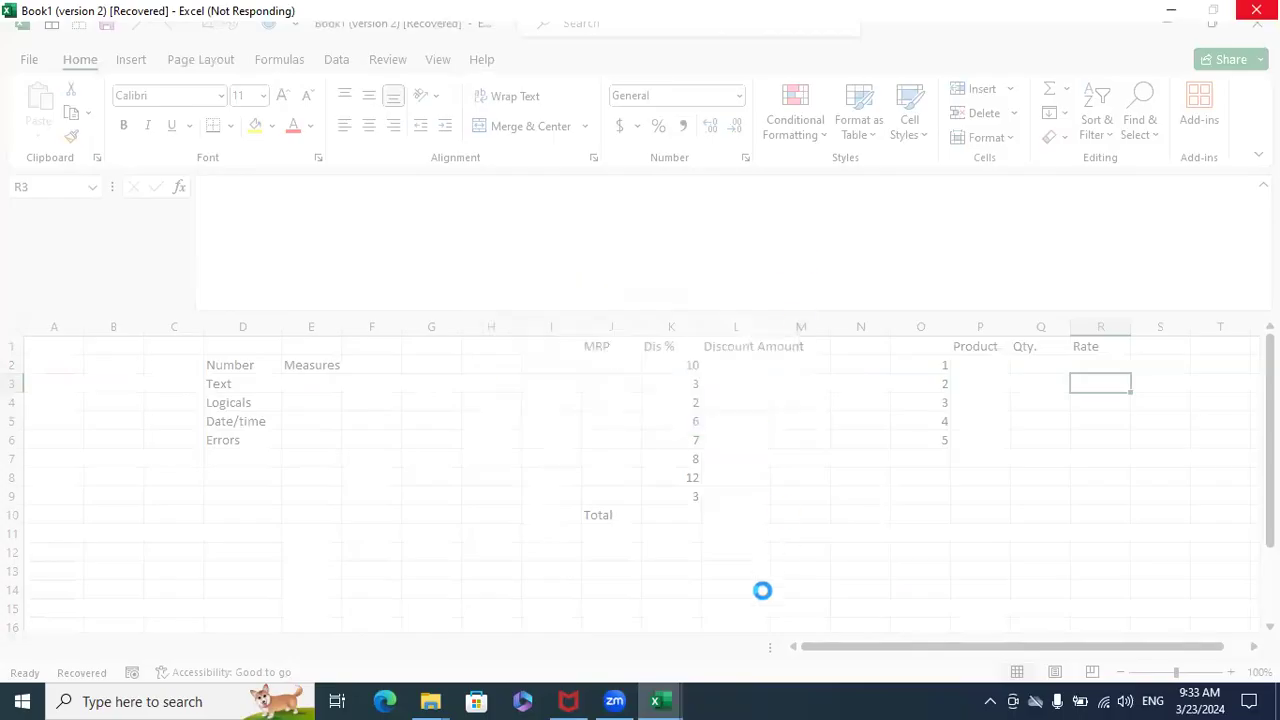
mouse_move(658, 700)
left_click(690, 625)
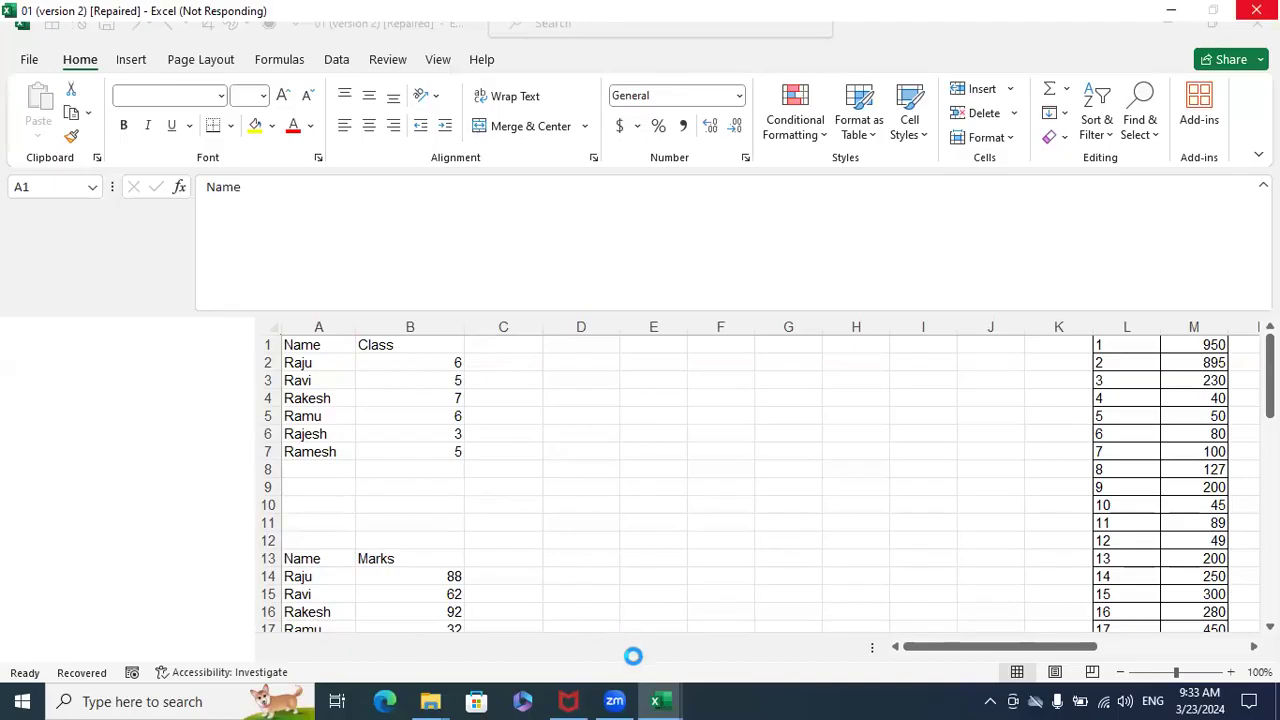
mouse_move(658, 701)
left_click(515, 636)
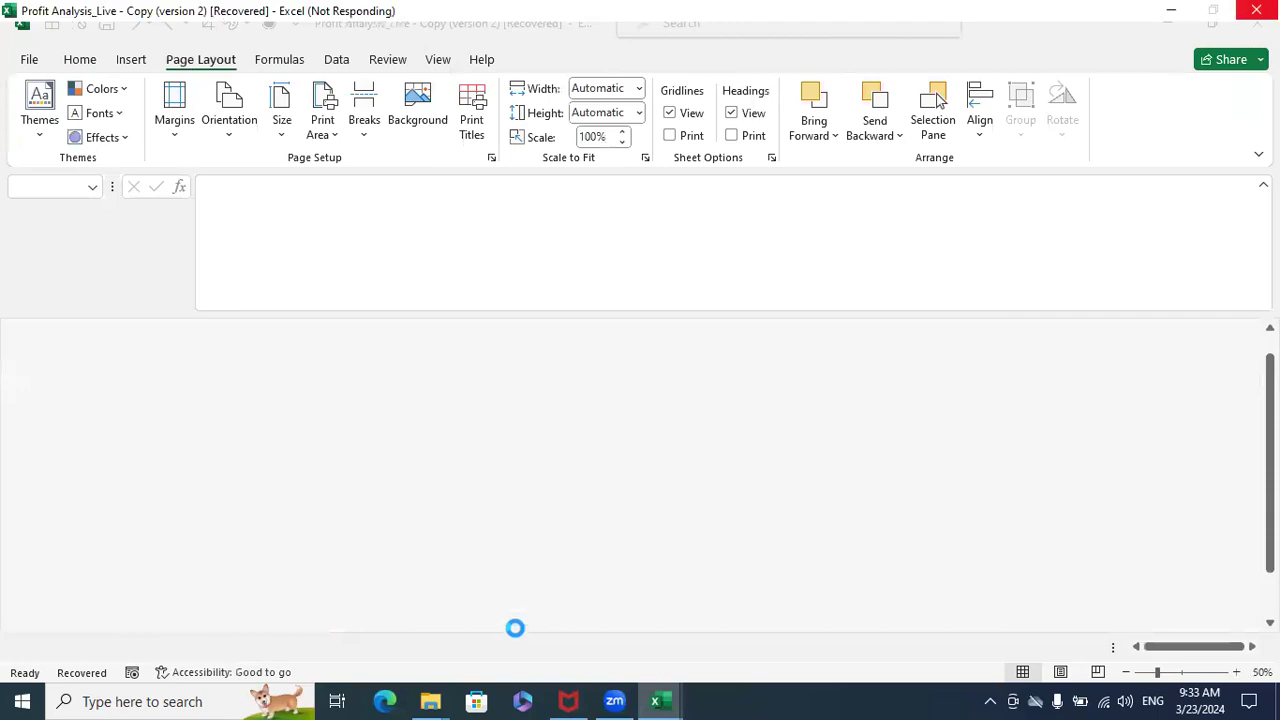
left_click(812, 616)
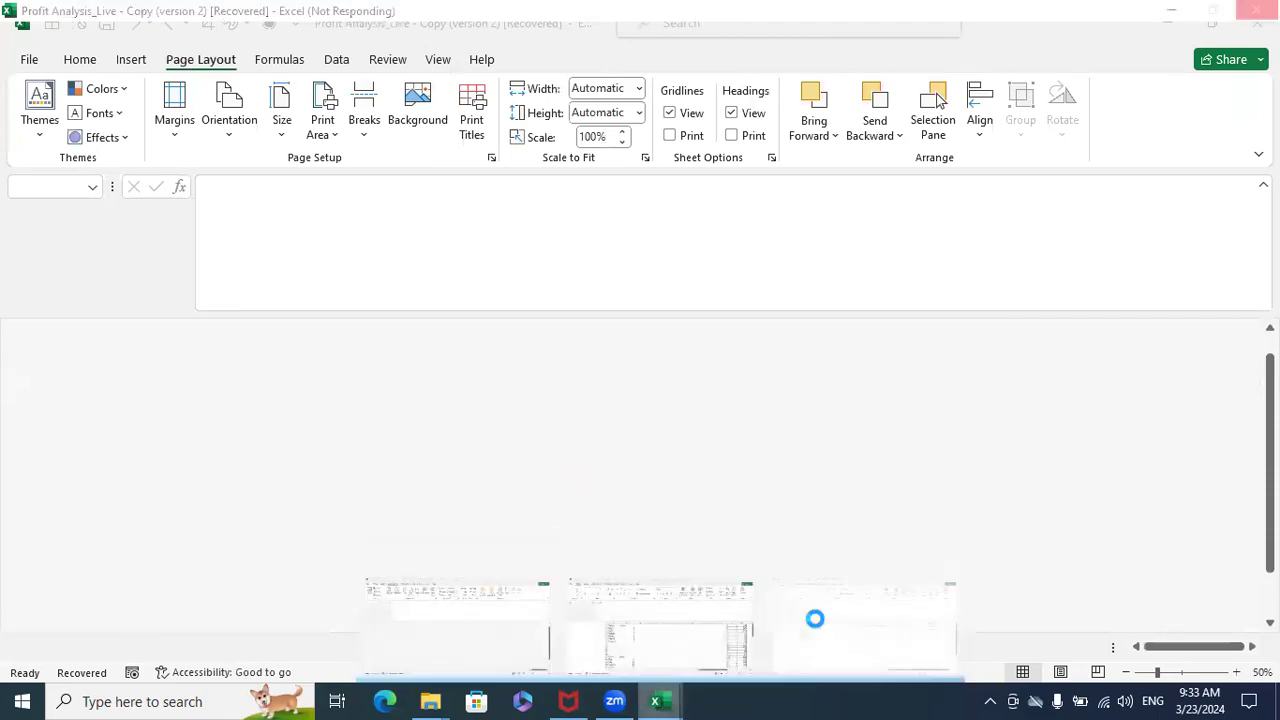
right_click(658, 701)
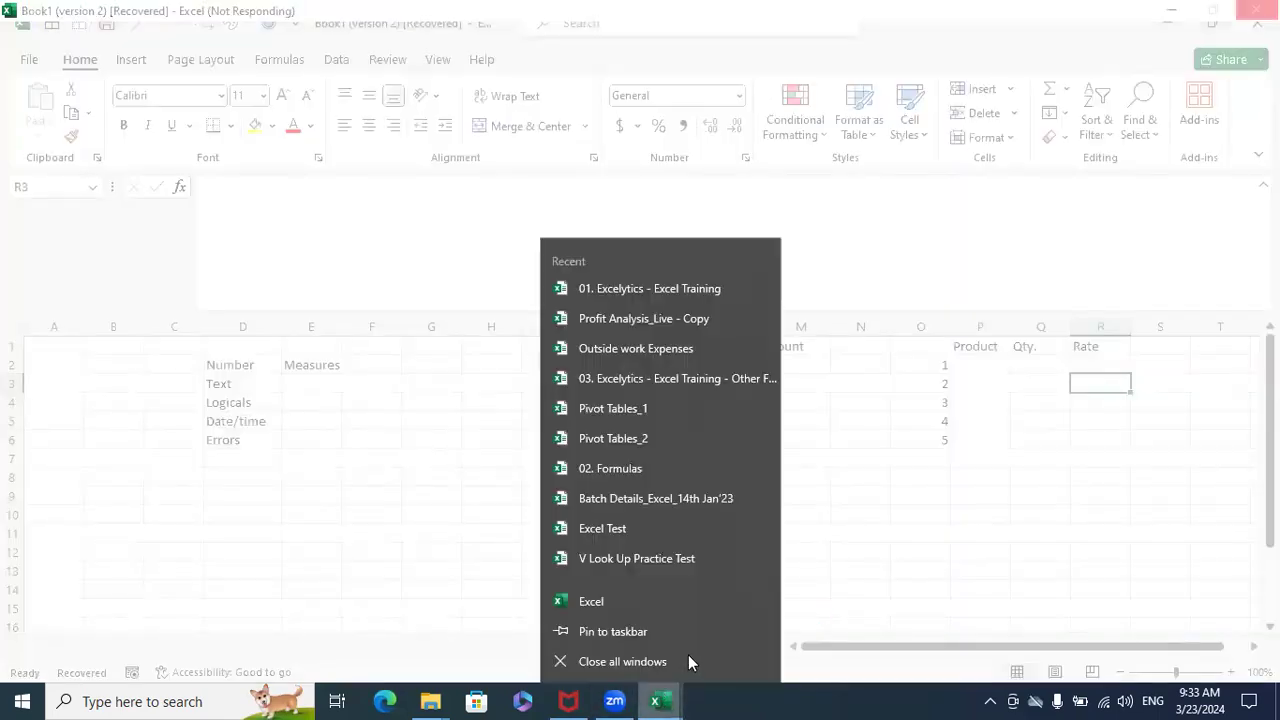
left_click(686, 660)
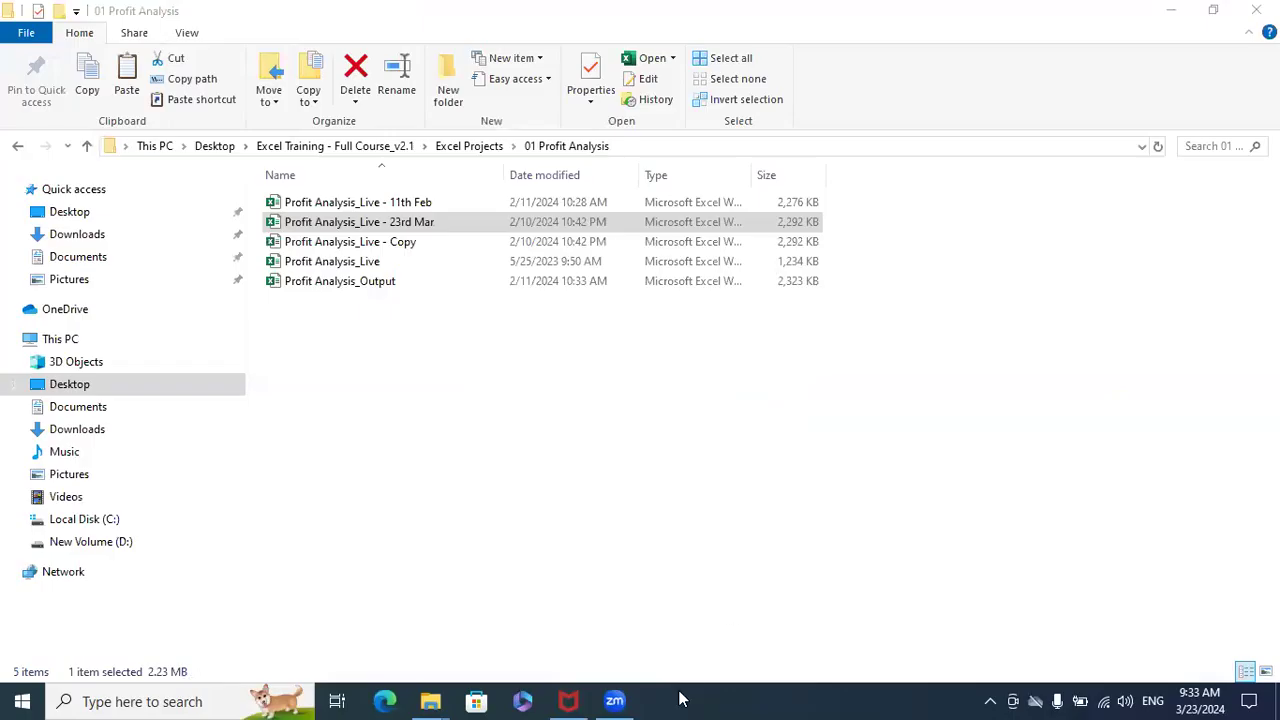
- Check the process details in Task Manager for a leftover Excel process, and close Task Manager
right_click(760, 700)
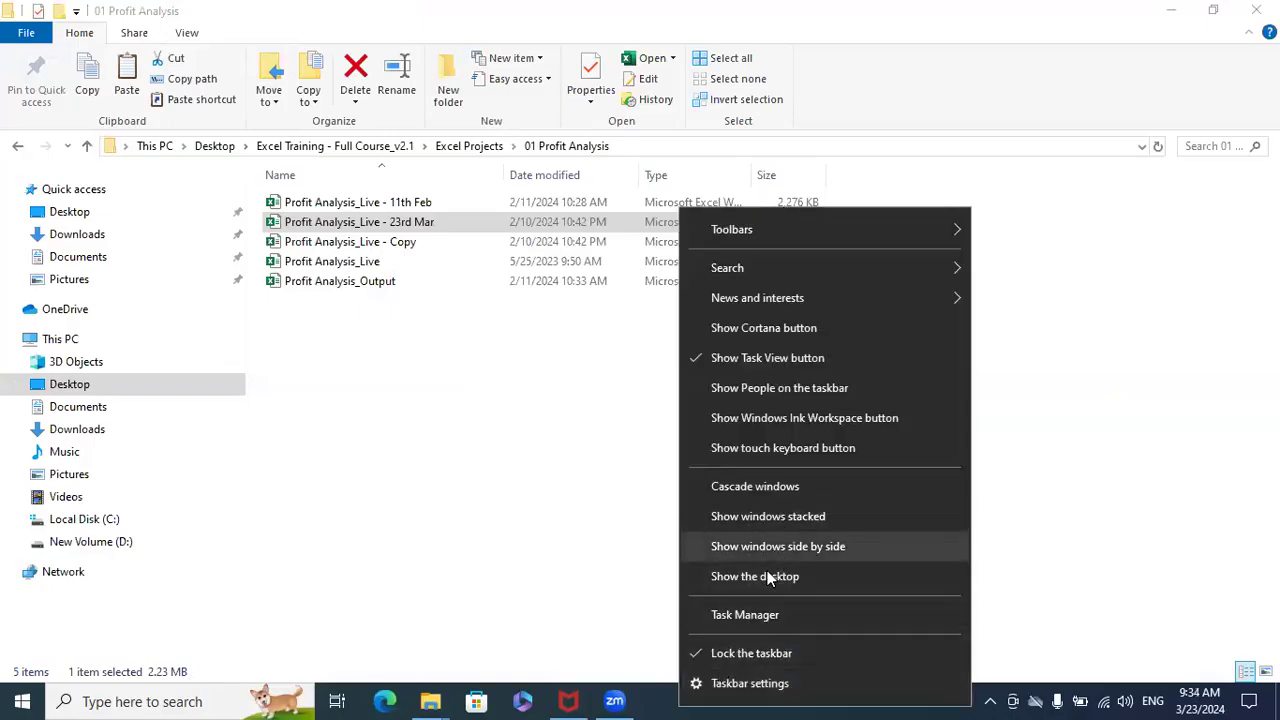
left_click(750, 614)
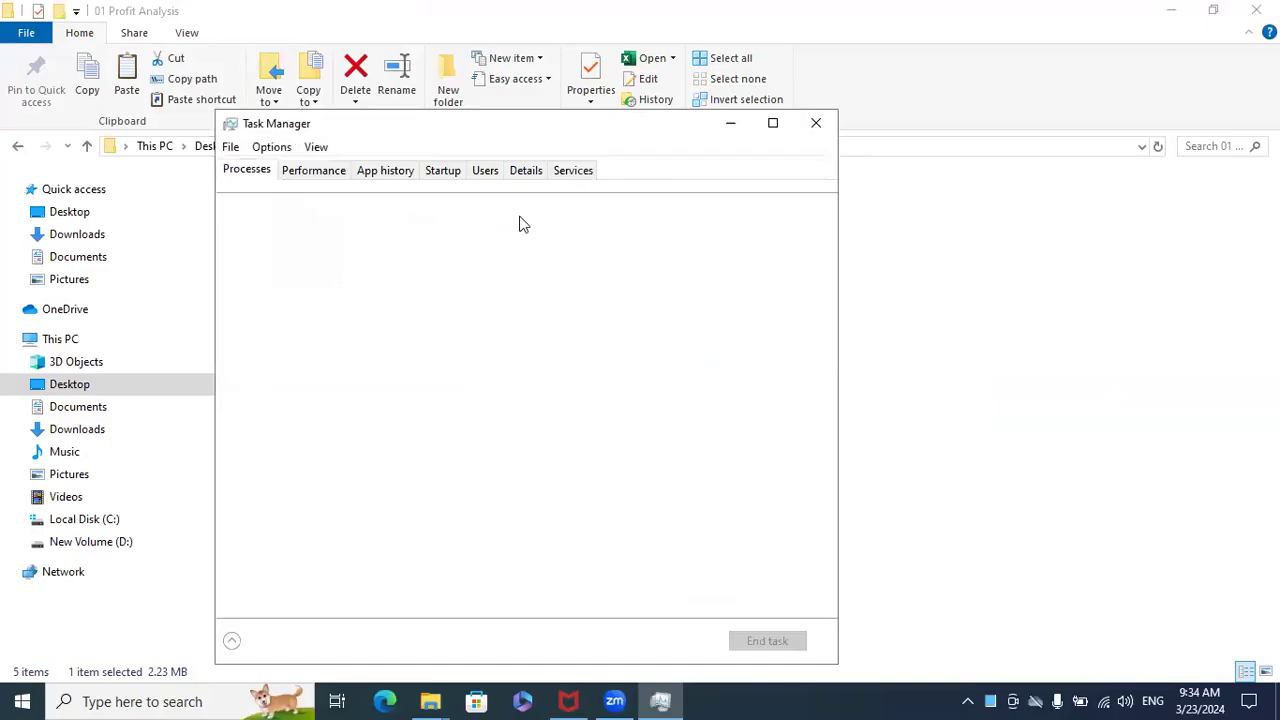
left_click(526, 171)
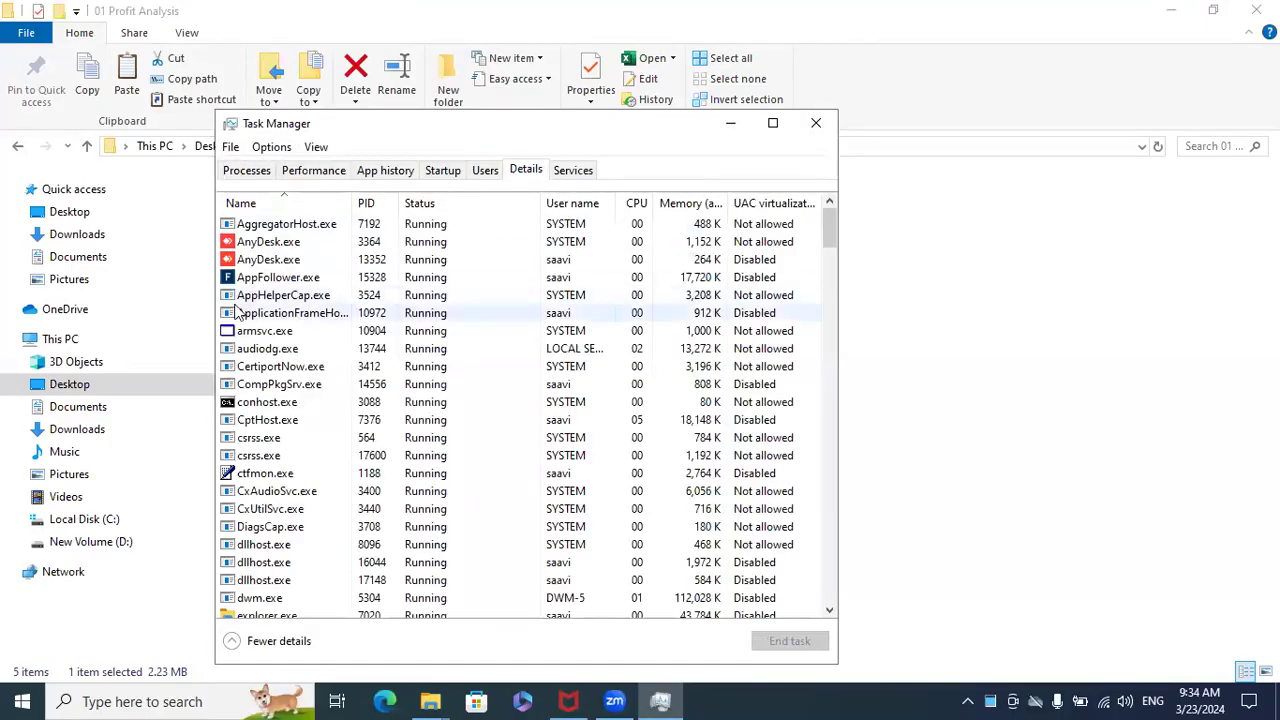
left_click(256, 280)
key("e")
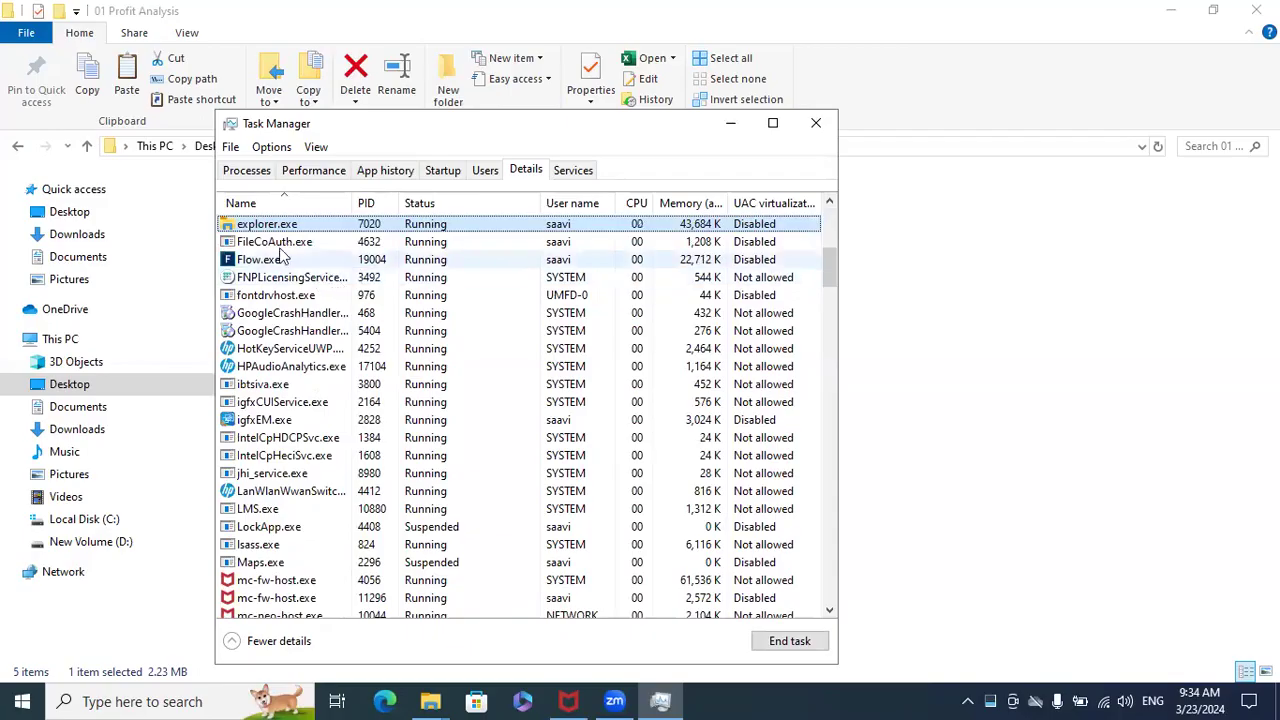
scroll(450, 360, "up", 7)
left_click(312, 297)
key("e")
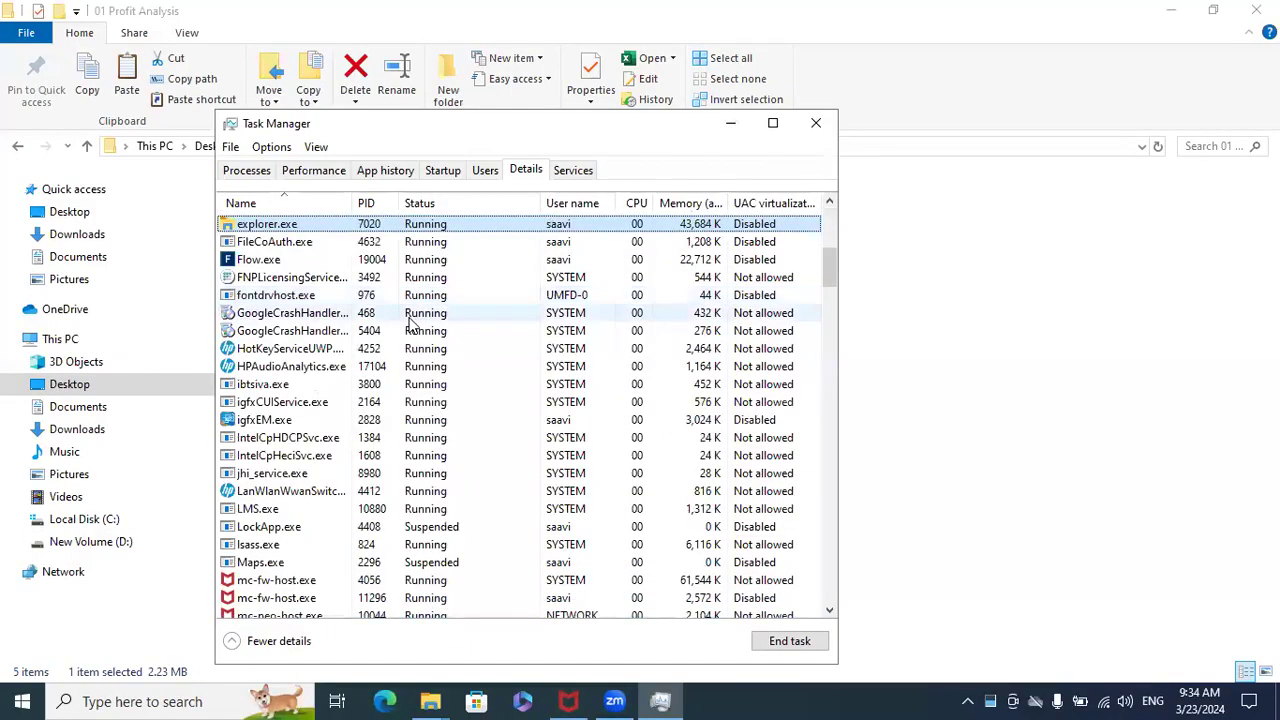
left_click(816, 123)
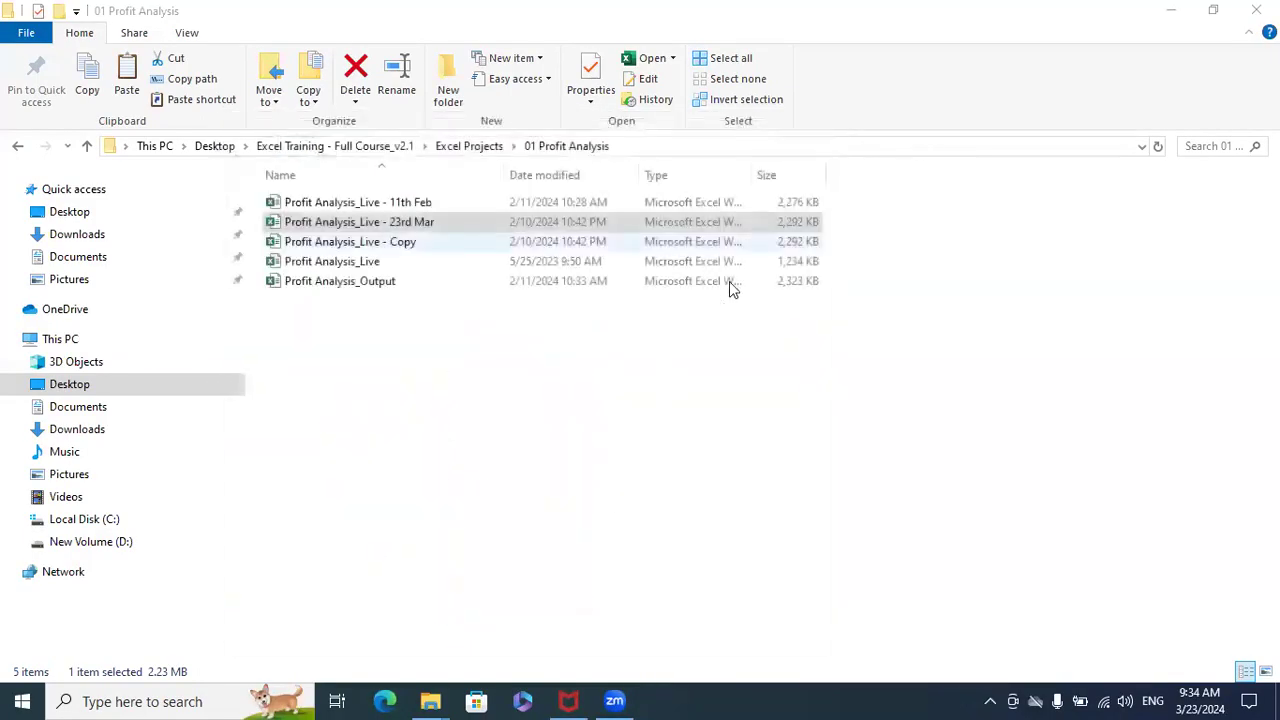
right_click(709, 366)
left_click(752, 441)
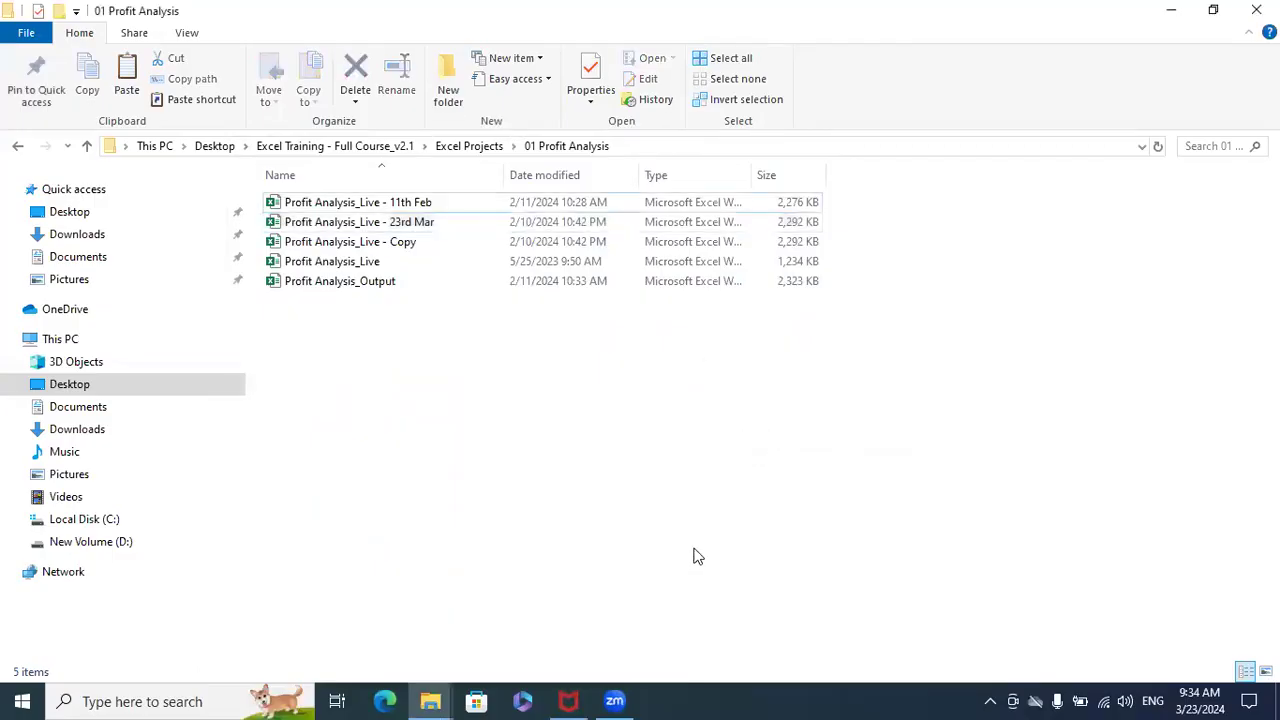
right_click(689, 516)
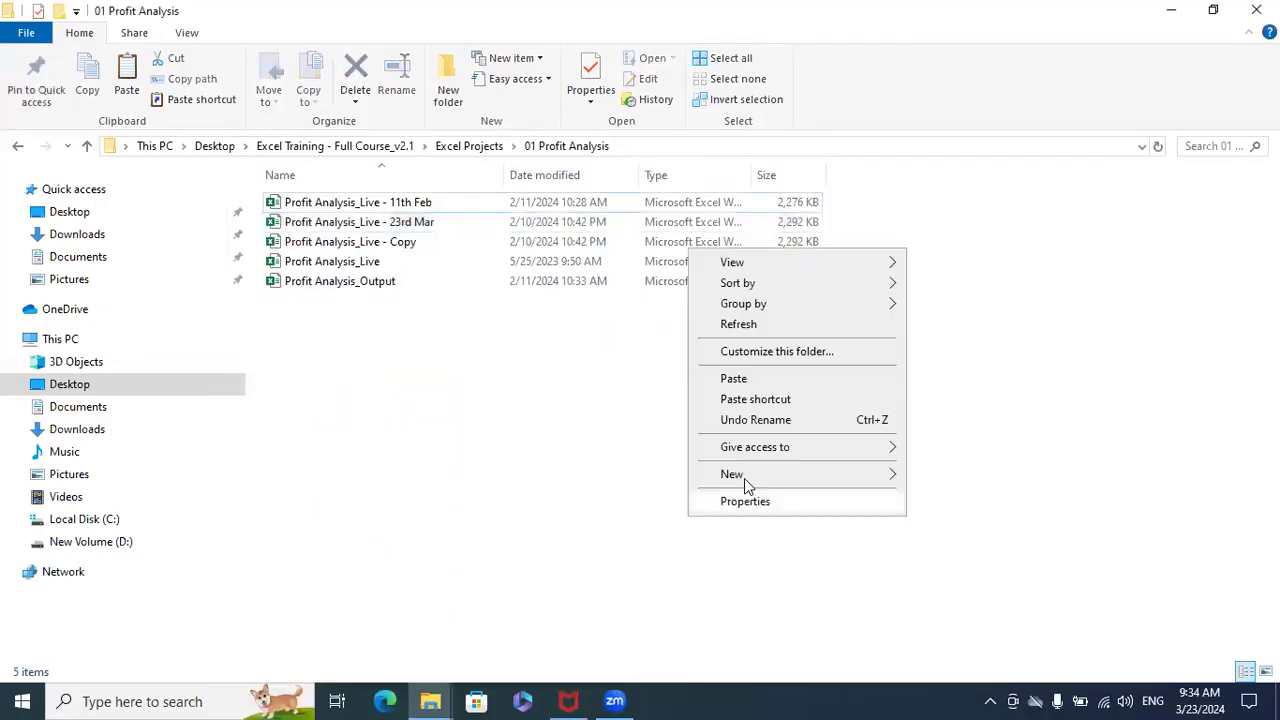
left_click(740, 325)
right_click(731, 340)
left_click(765, 414)
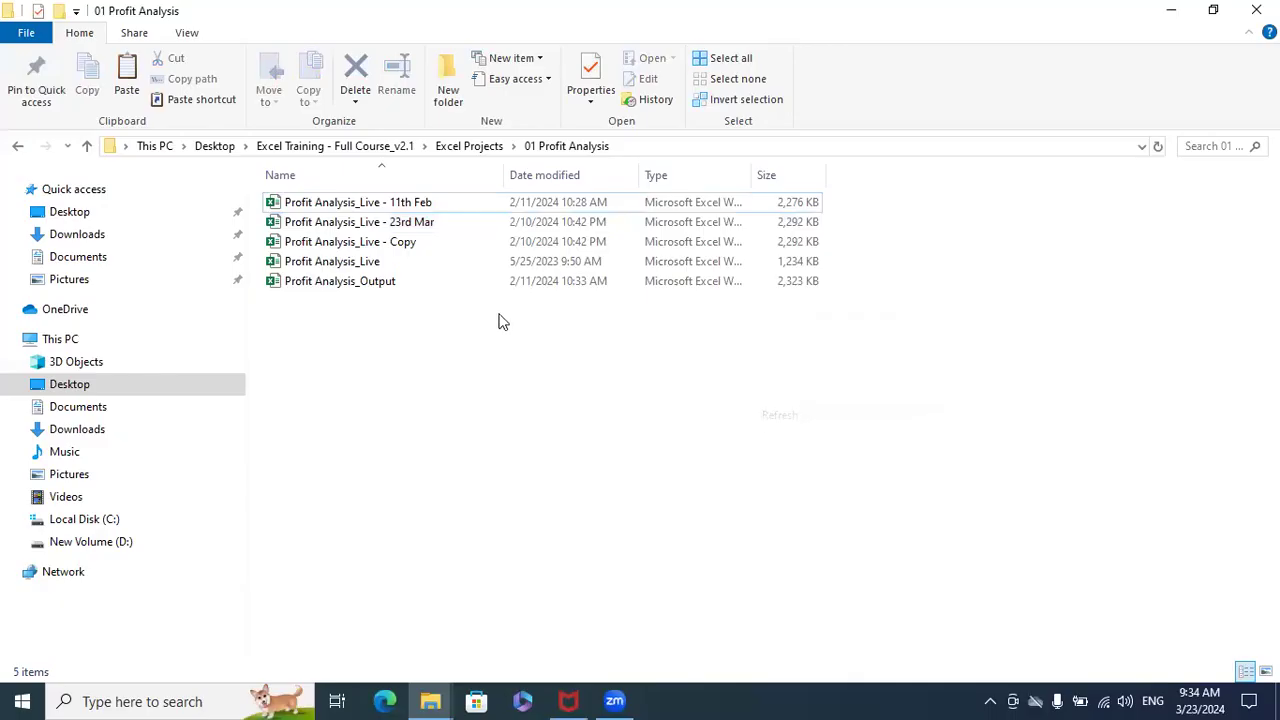
- Open Profit Analysis_Live - 23rd Mar and dismiss Document Recovery, choosing to remove the recovered files
left_click(431, 228)
left_click(472, 238)
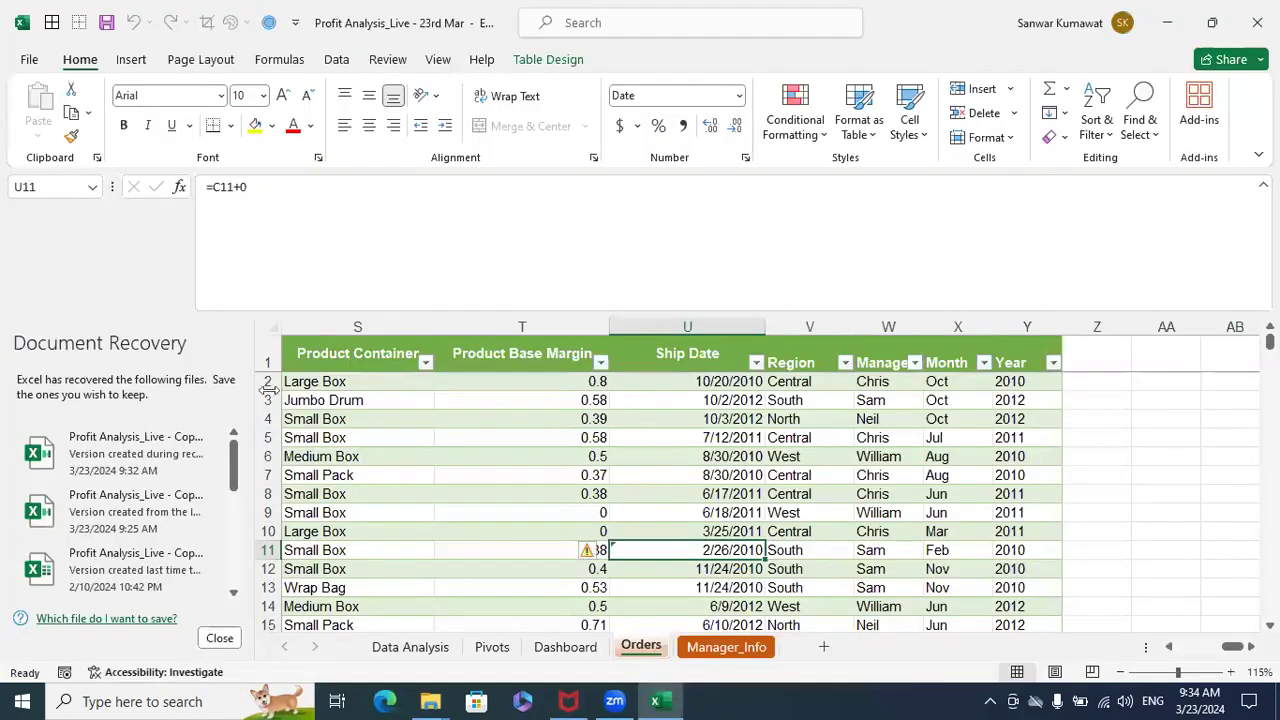
left_click(219, 638)
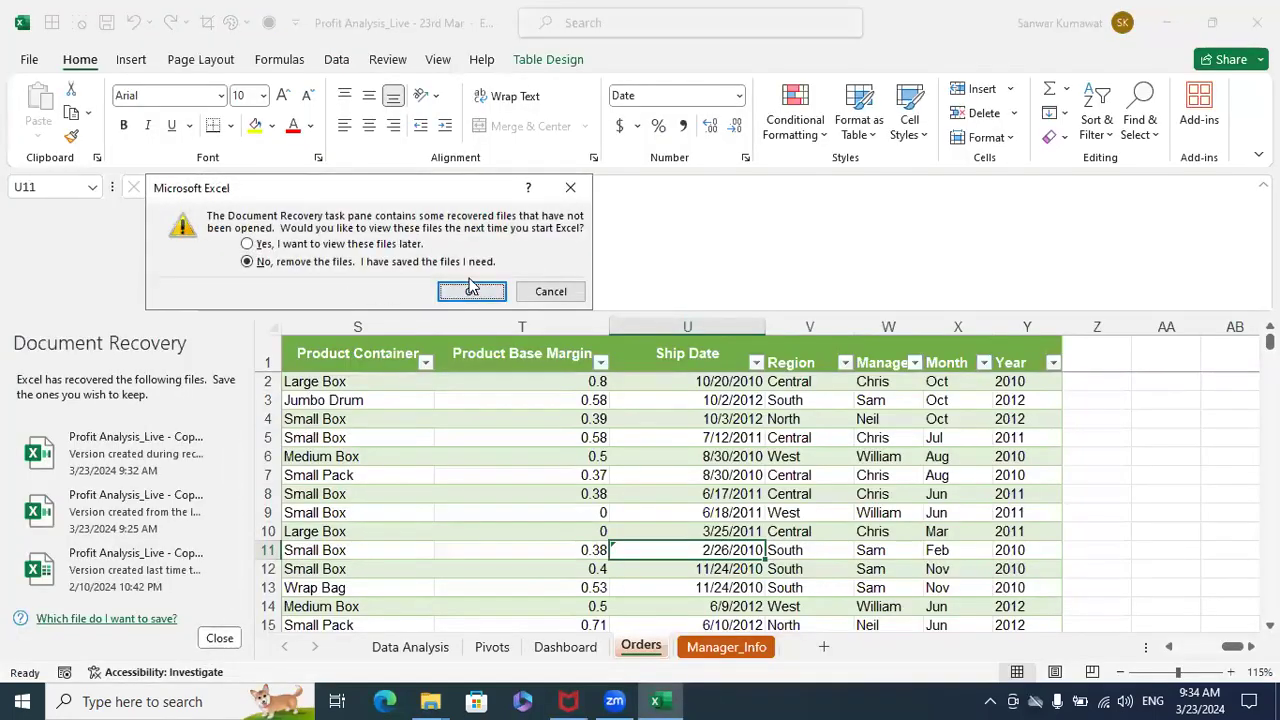
left_click(471, 290)
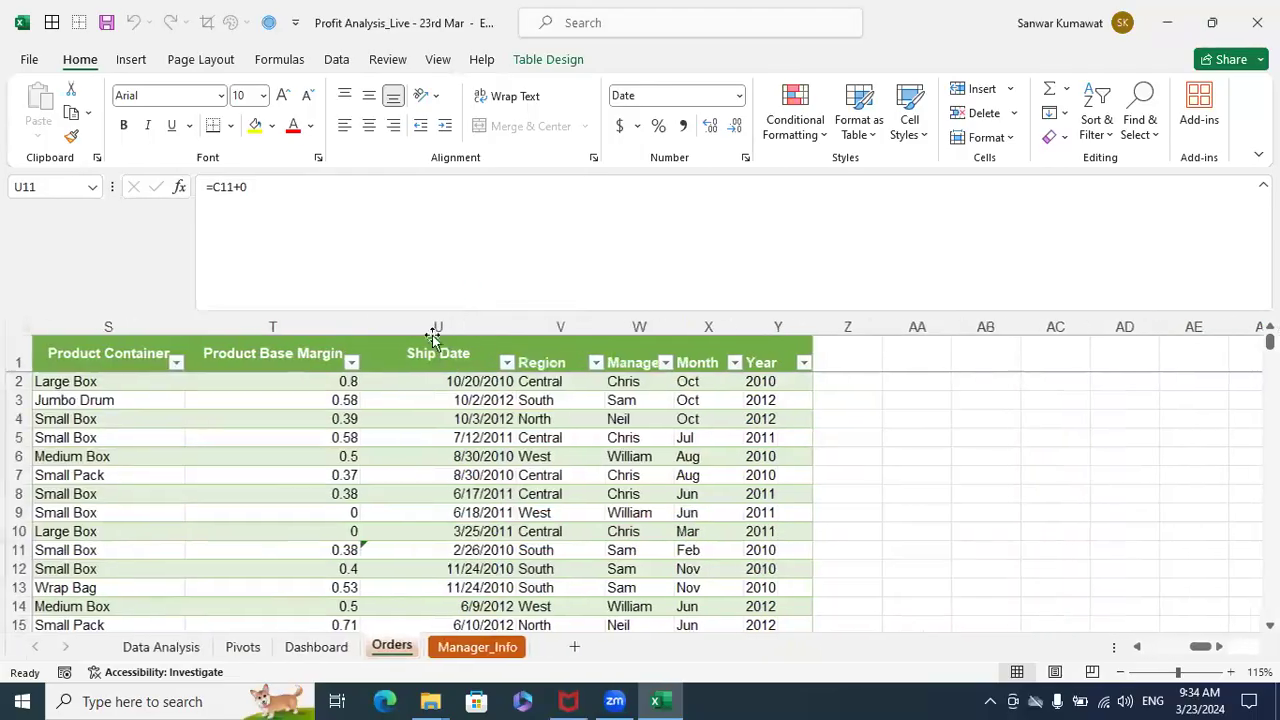
- On the Orders sheet, select a Manager cell and jump along the header row from Row ID to Year
left_click(658, 444)
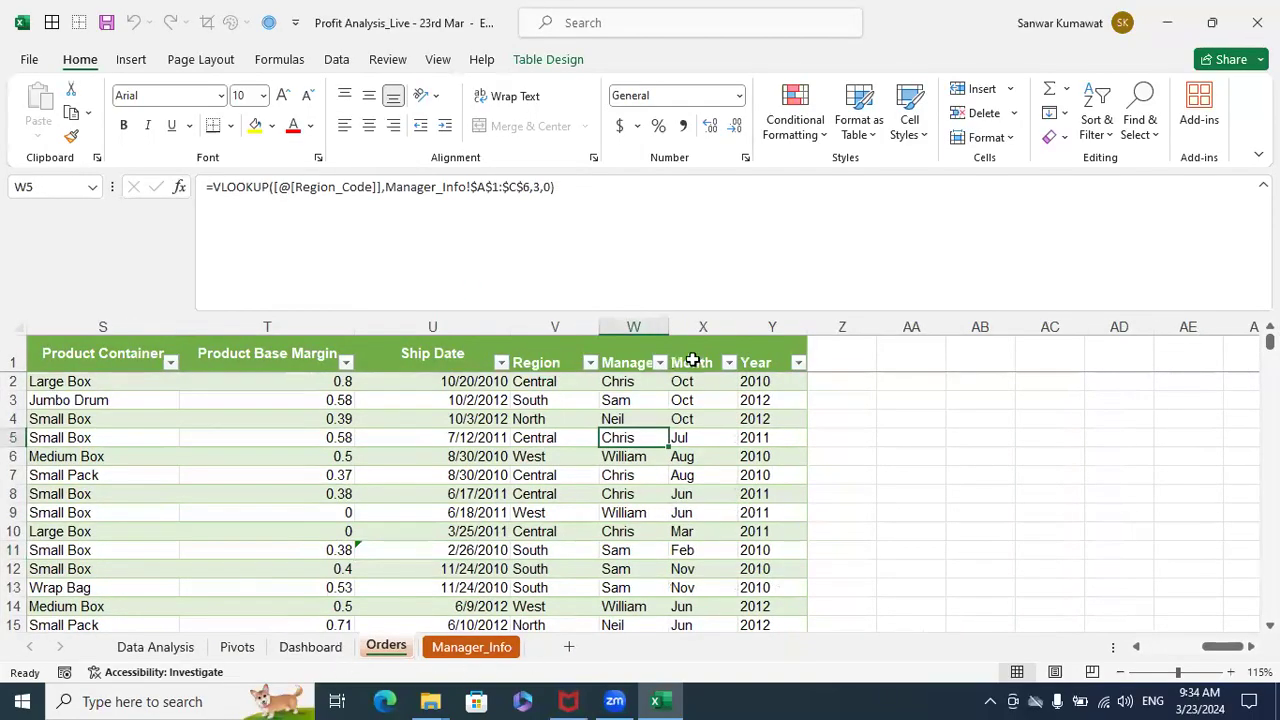
left_click(897, 348)
key("ctrl+Home")
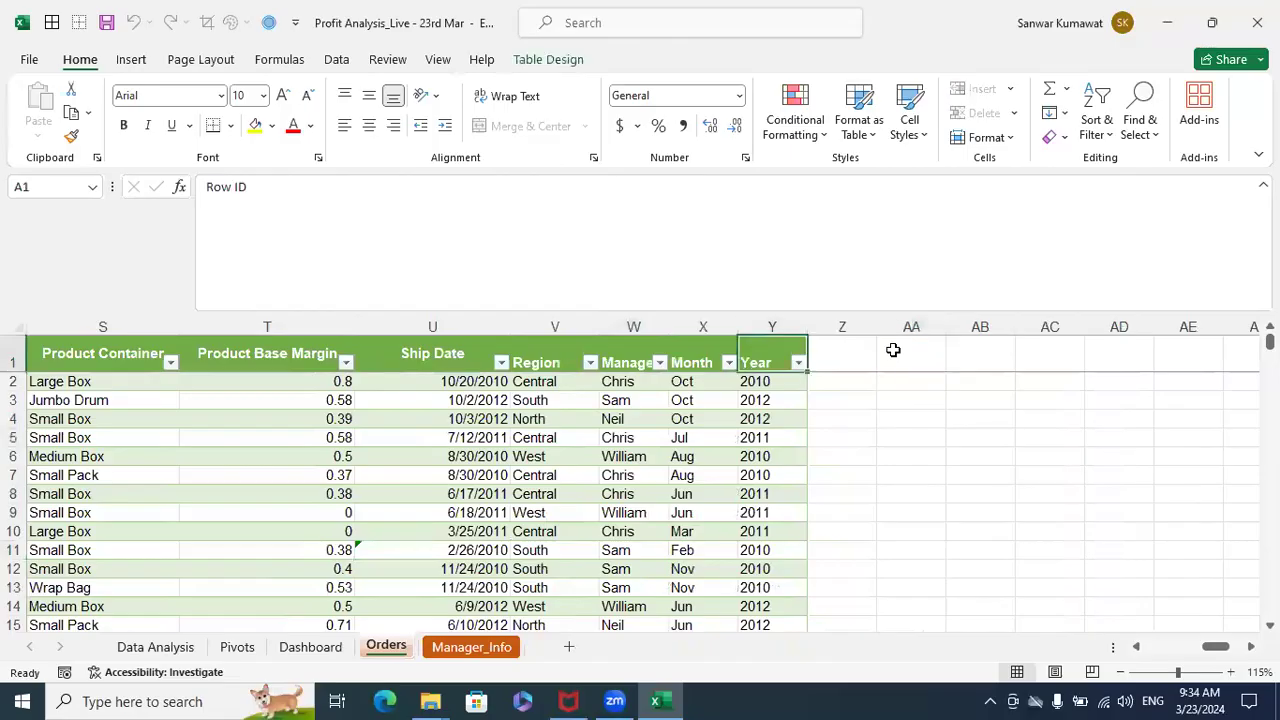
key("Right")
key("ctrl+Right")
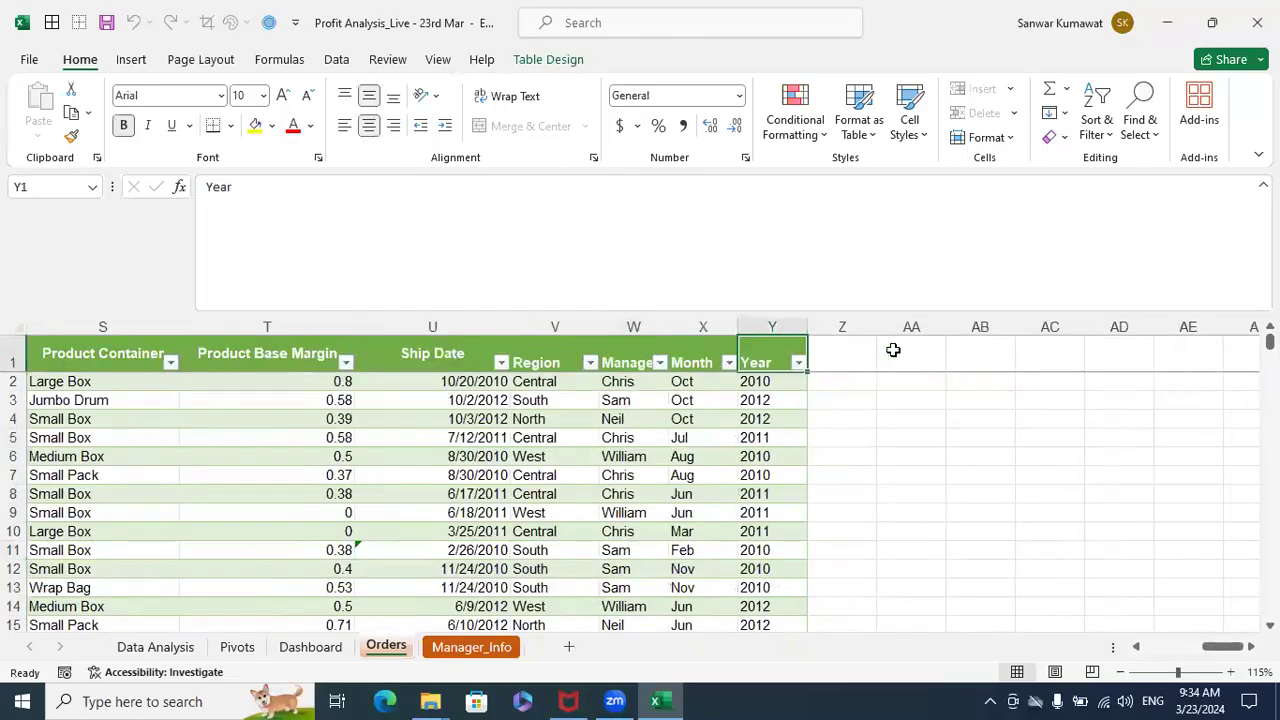
- Clear all entries below the Region, Manager, Month and Year headers on the Orders sheet and return to cell A1
key("Right")
key("Down")
key("shift+Left")
key("shift+Left")
key("shift+Left")
key("shift+Left")
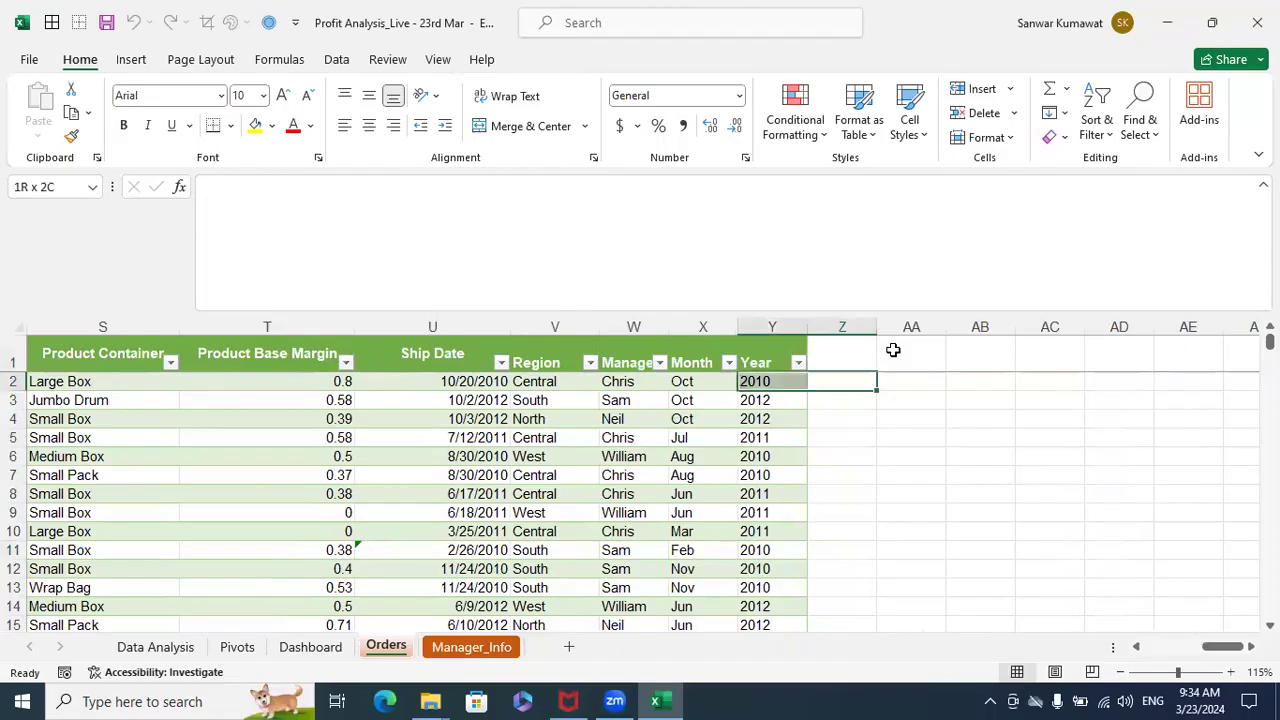
key("ctrl+shift+Down")
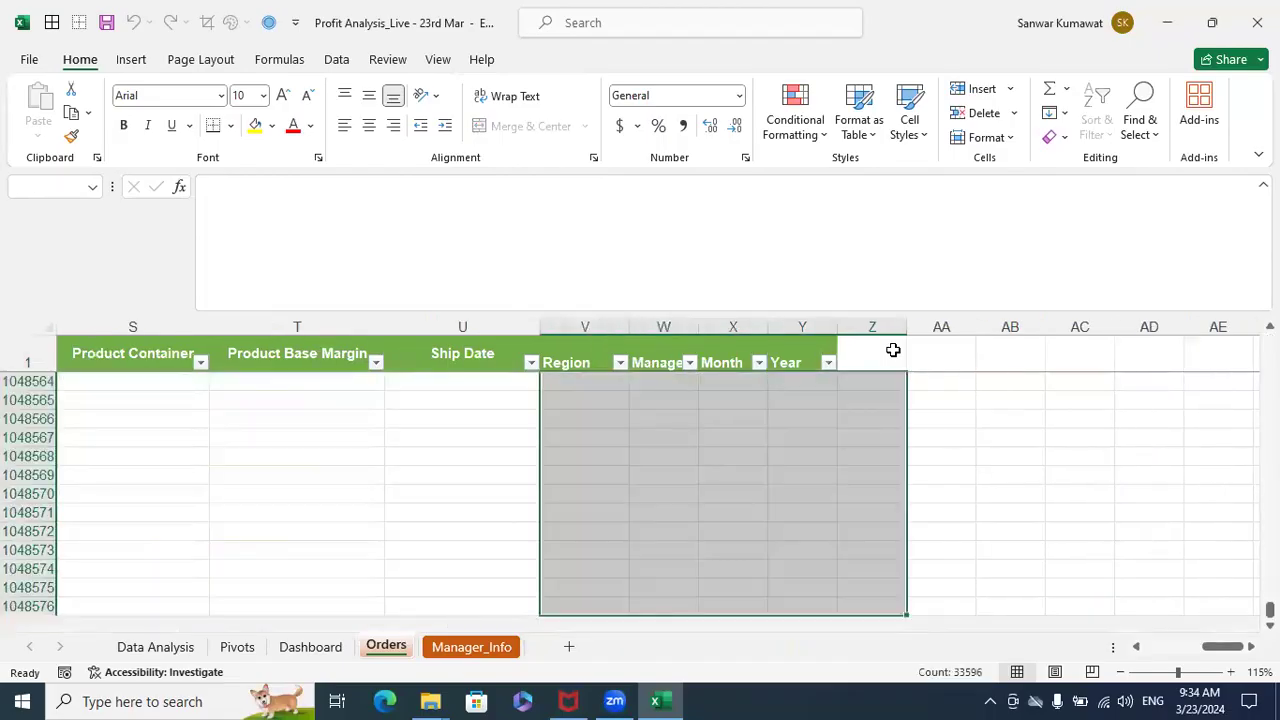
key("Up")
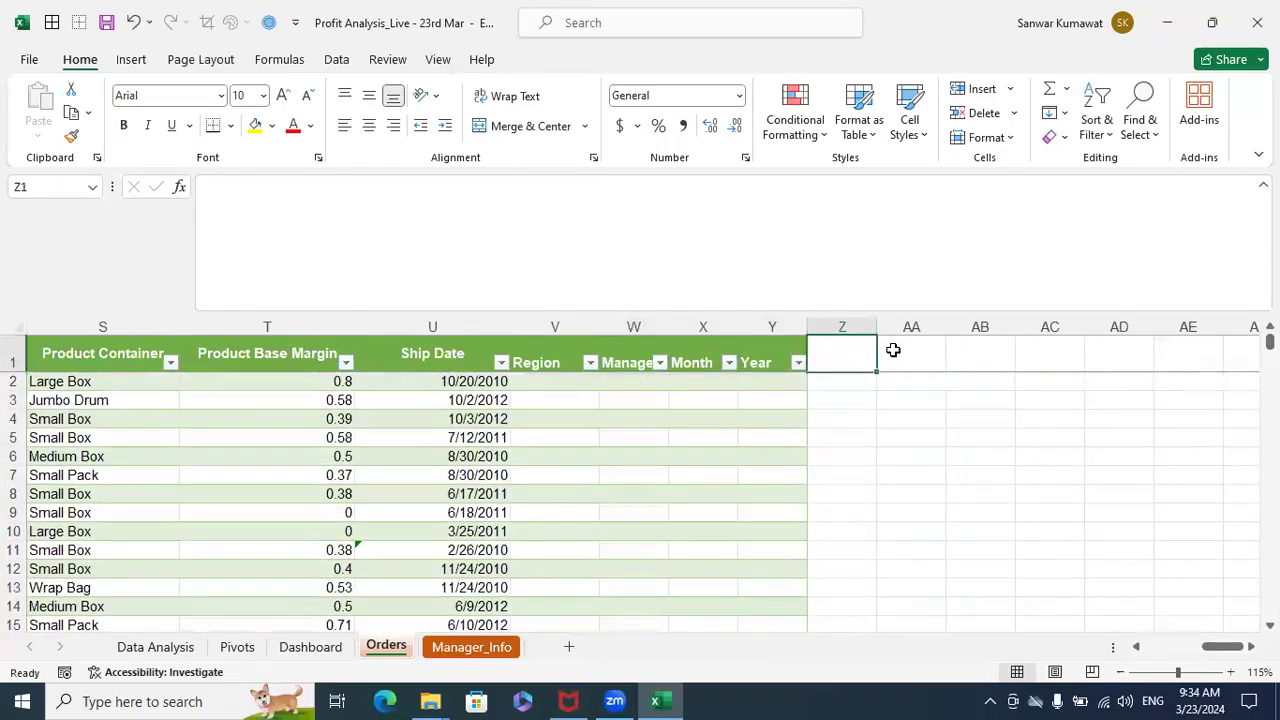
key("Left")
key("ctrl+Home")
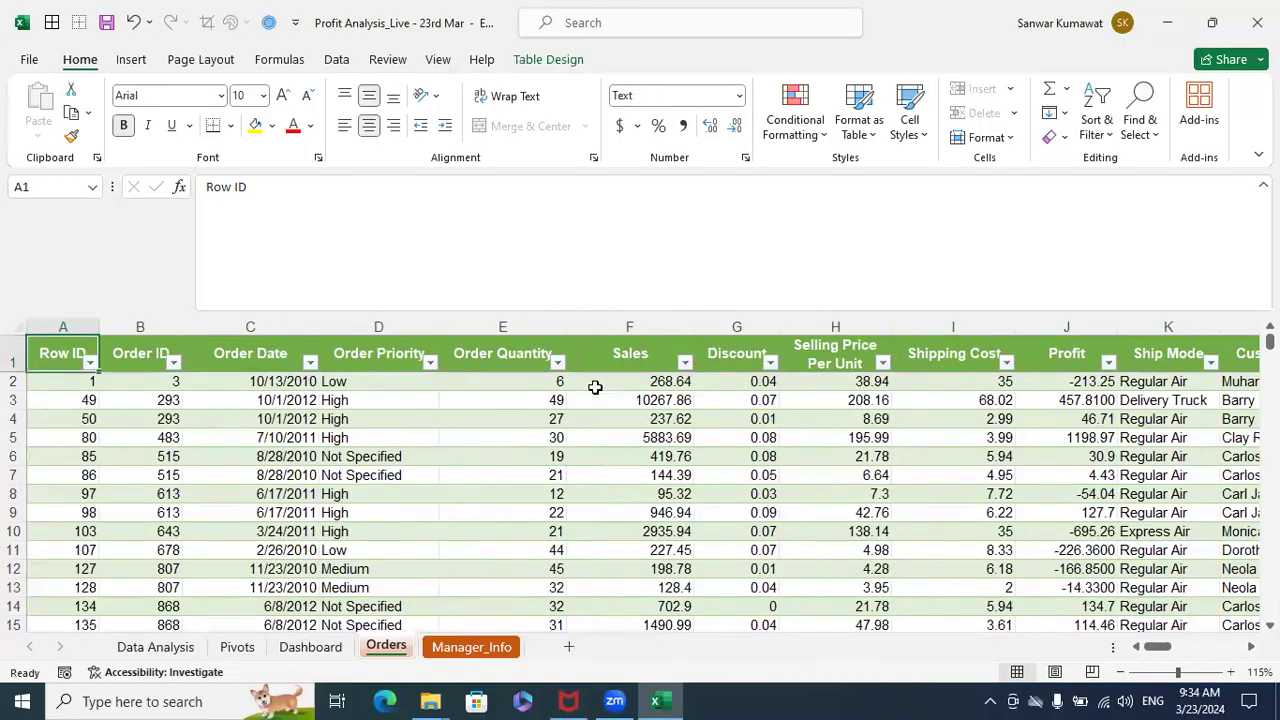
- Select the Orders data from the Row ID column through the Ship Date column, down to the last row
left_click(520, 352)
key("ctrl+Home")
key("shift+Right")
key("shift+Right")
key("shift+Right")
key("shift+Right")
key("shift+Right")
key("shift+Right")
key("shift+Right")
key("shift+Right")
key("shift+Right")
key("shift+Right")
key("shift+Right")
key("shift+Right")
key("shift+Right")
key("shift+Right")
key("shift+Right")
key("shift+Right")
key("shift+Right")
key("shift+Right")
key("shift+Right")
key("shift+Right")
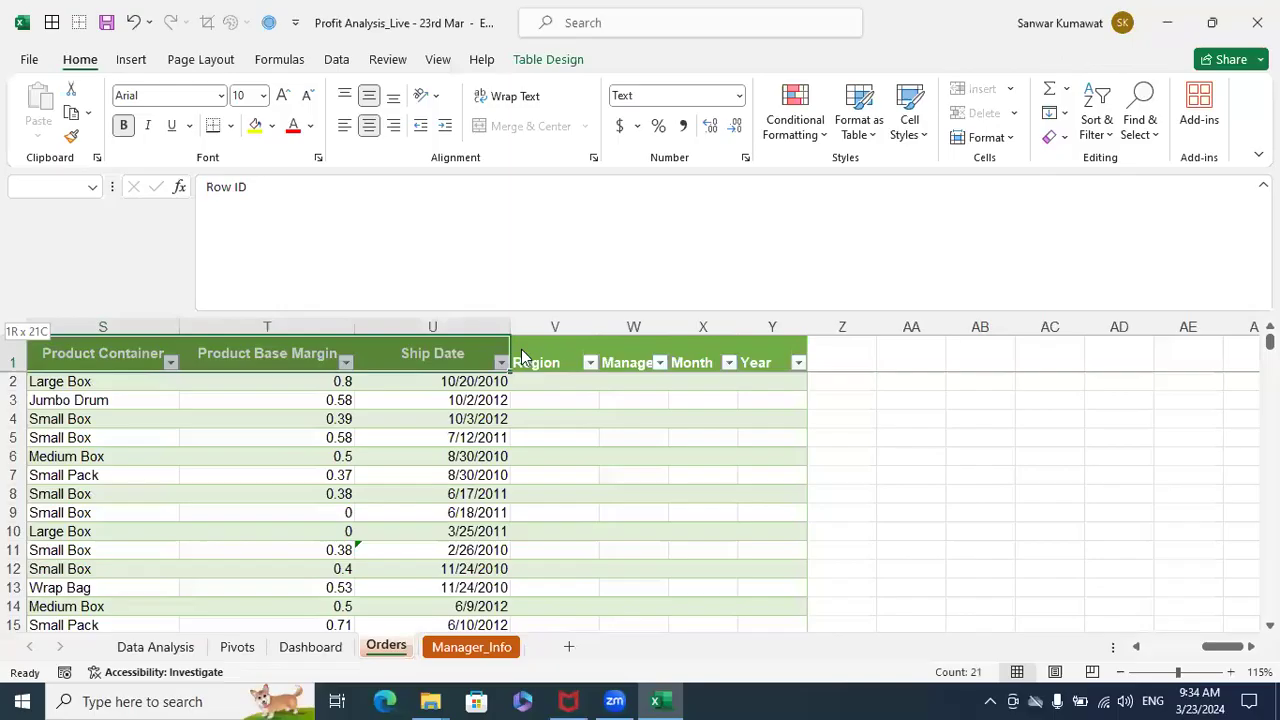
key("ctrl+shift+Down")
- Try to create a PivotTable from the selected data with the PivotTable and PivotChart Wizard
key("alt+d")
key("p")
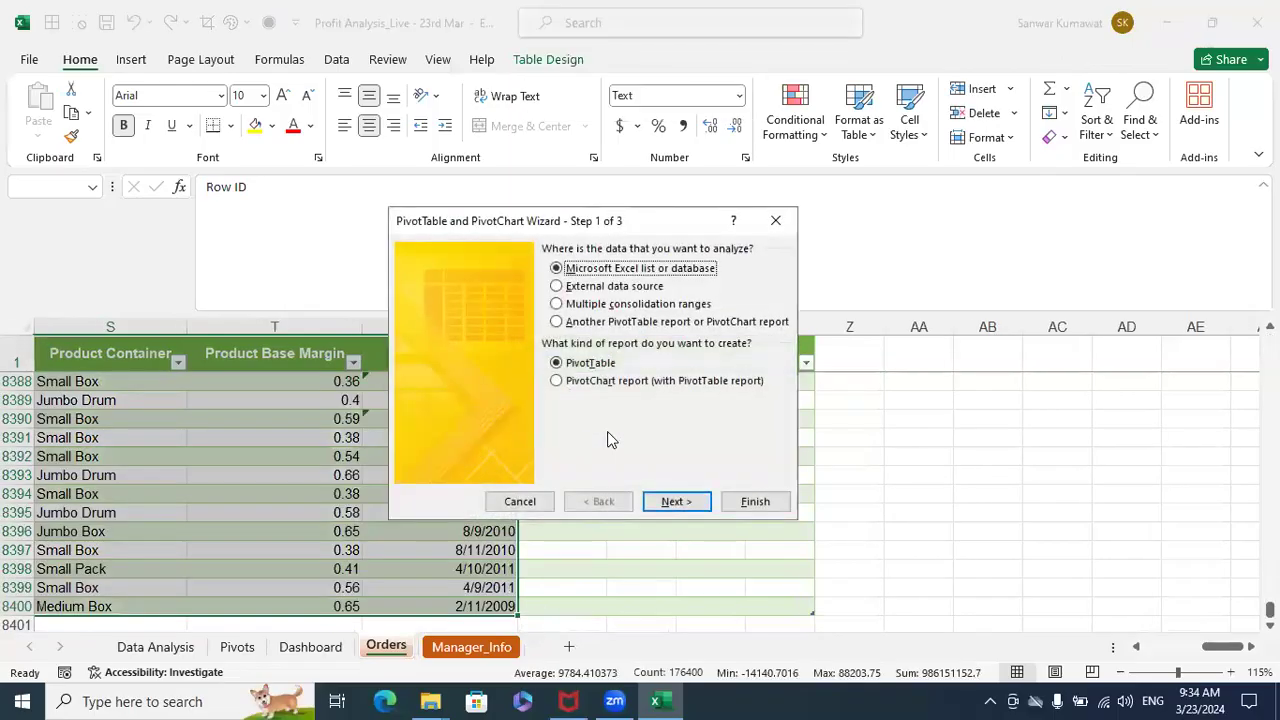
left_click(752, 502)
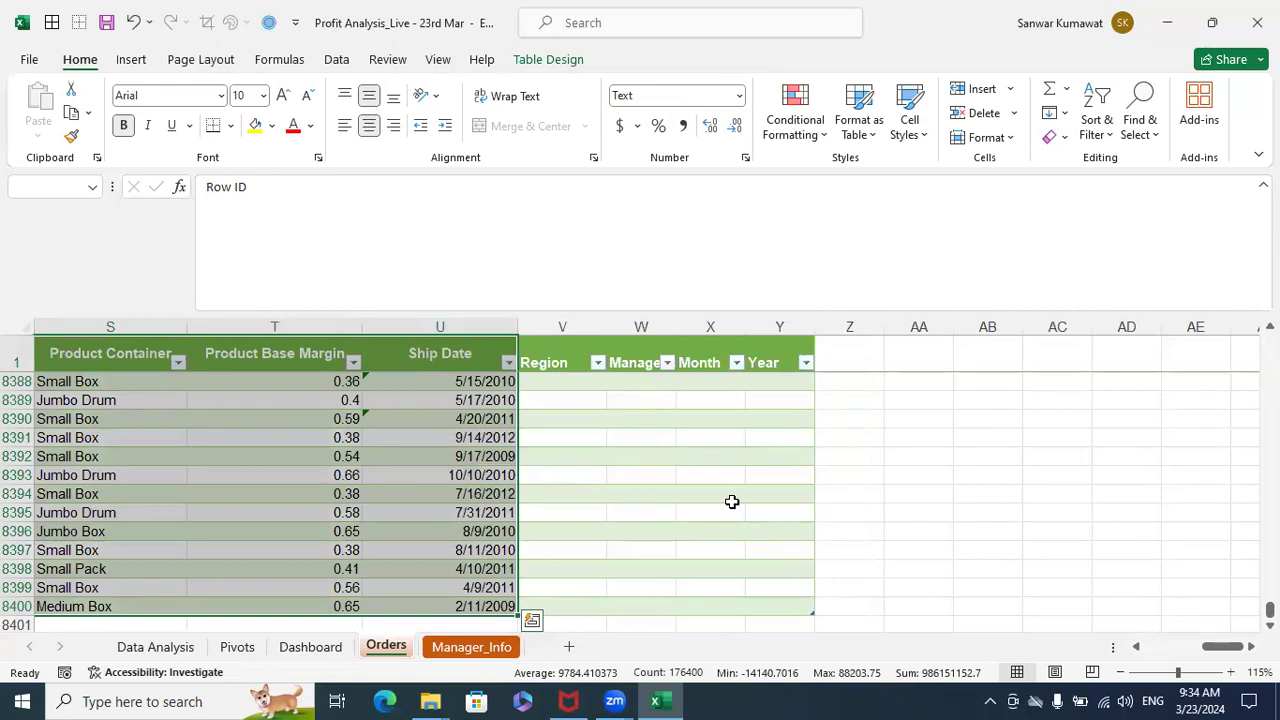
- Insert a PivotTable from the Sales_Data table on a new worksheet and look through its field list
key("alt+n")
key("v")
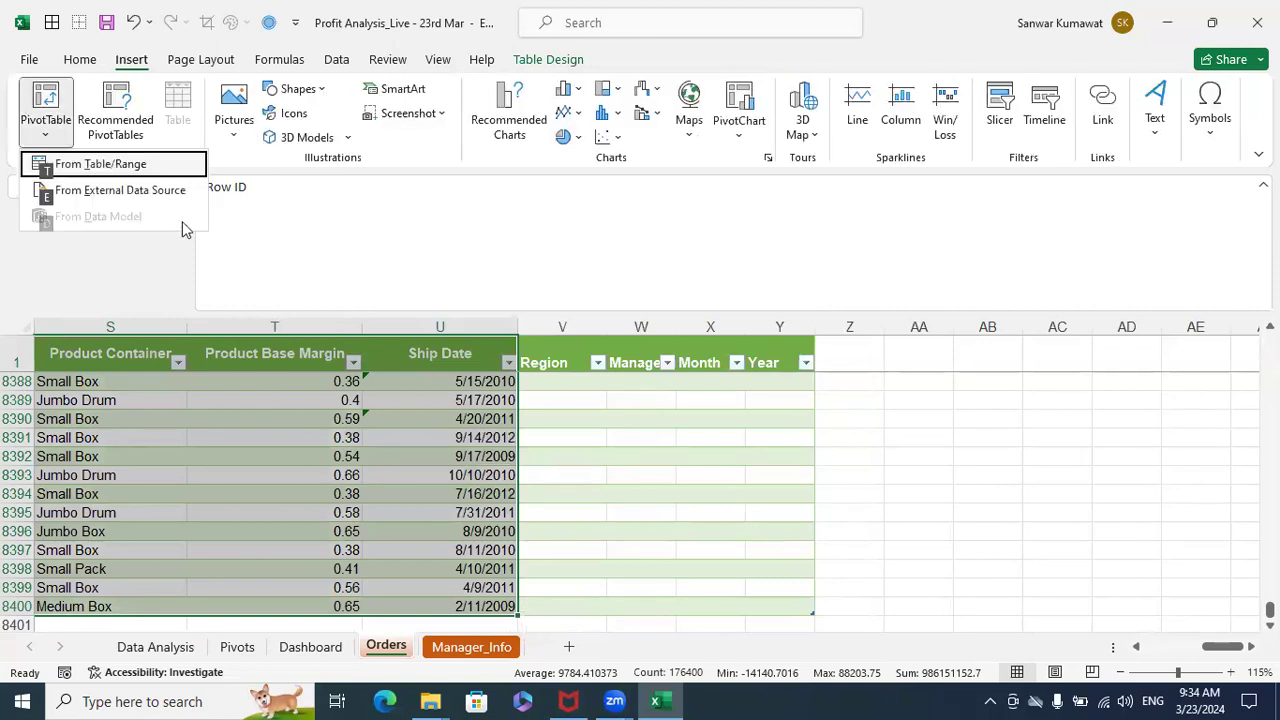
left_click(154, 163)
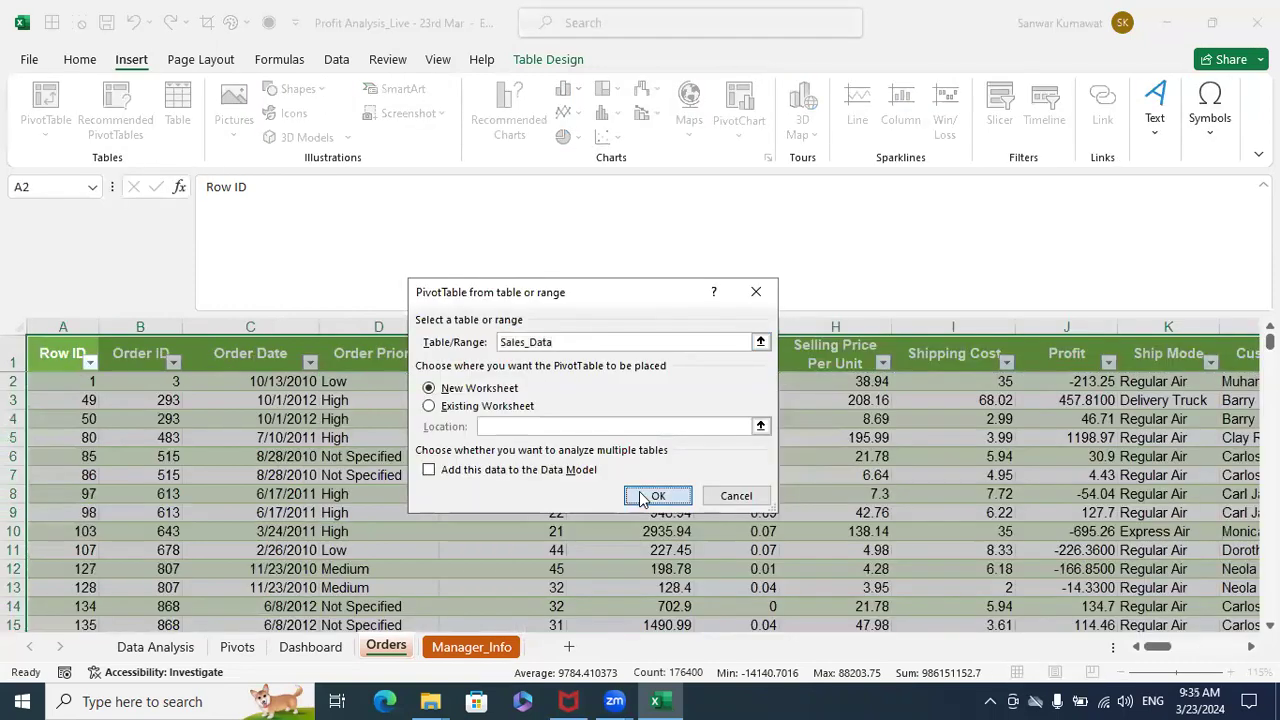
left_click(648, 497)
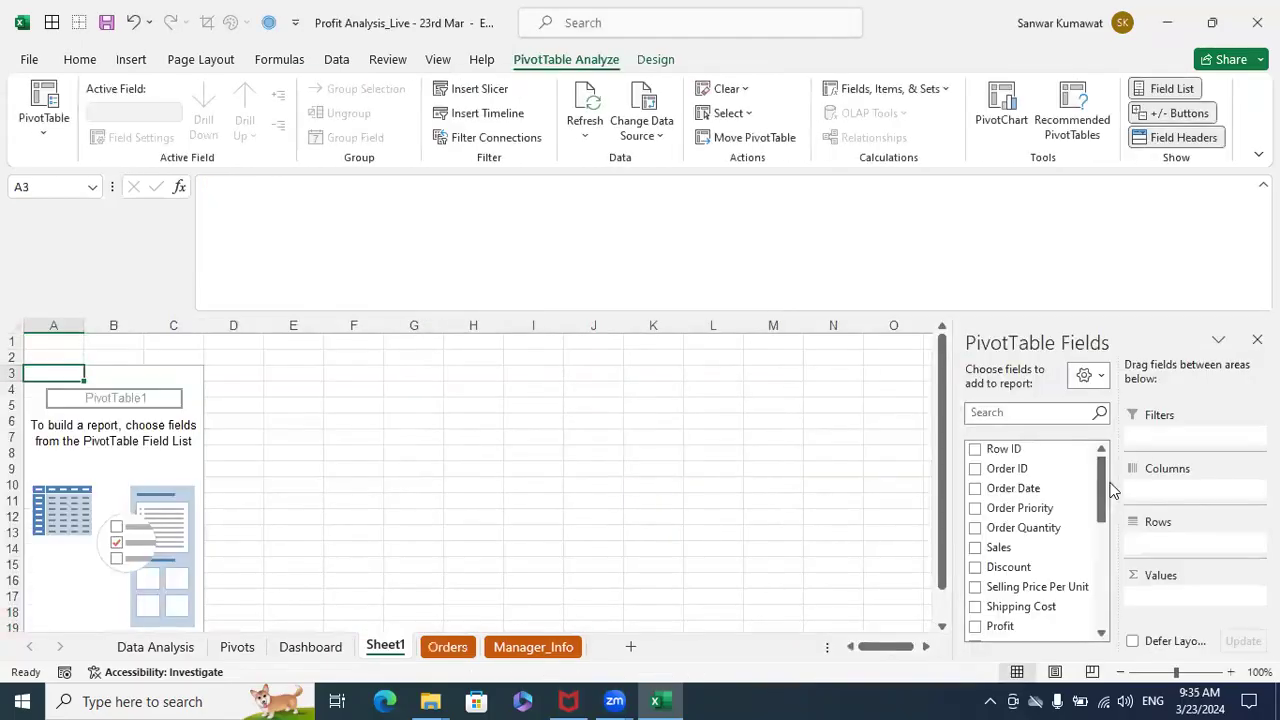
left_click_drag(1098, 491, 1085, 600)
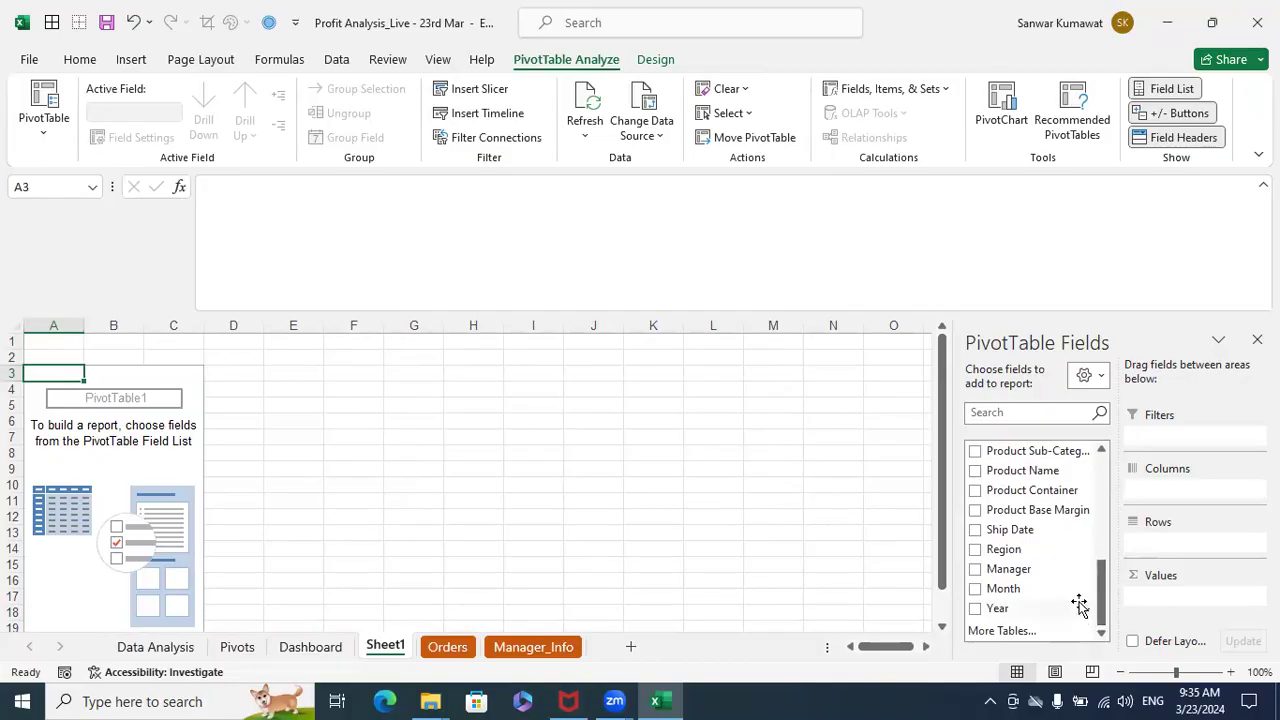
left_click_drag(1103, 577, 1113, 541)
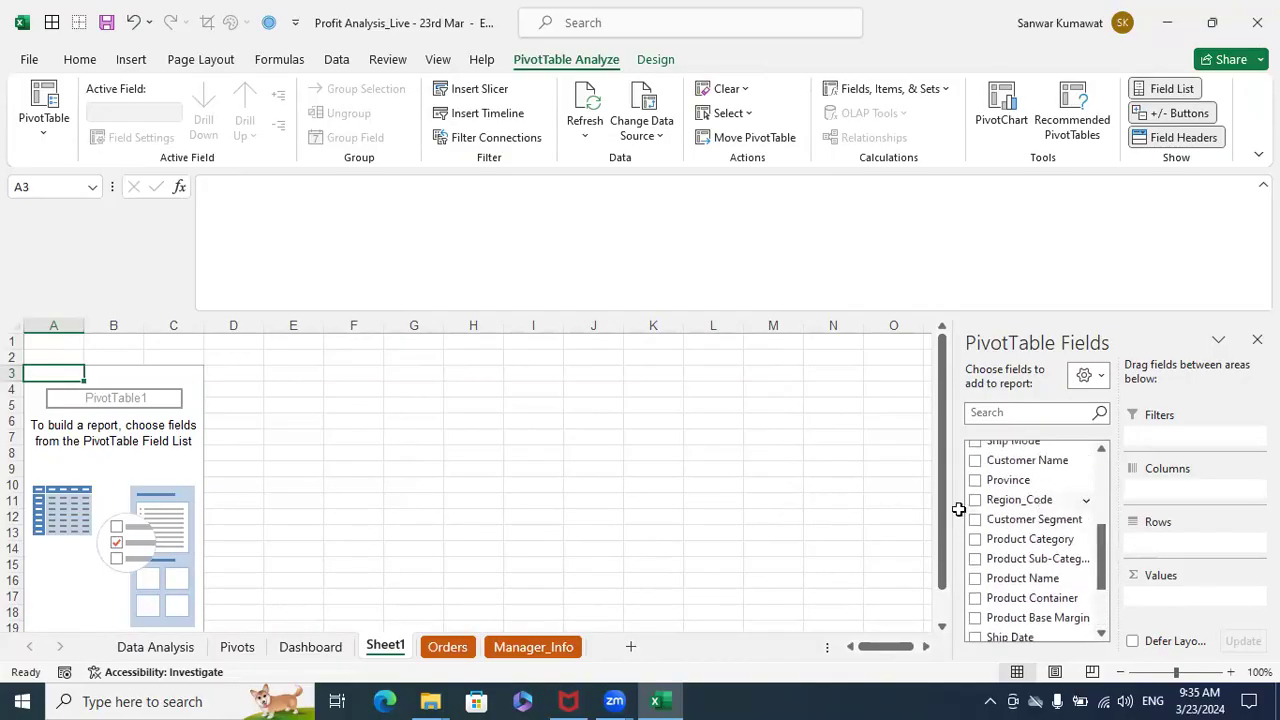
left_click(730, 516)
- On the Orders sheet, check the Region to Year columns and the header row back to Row ID
left_click(447, 647)
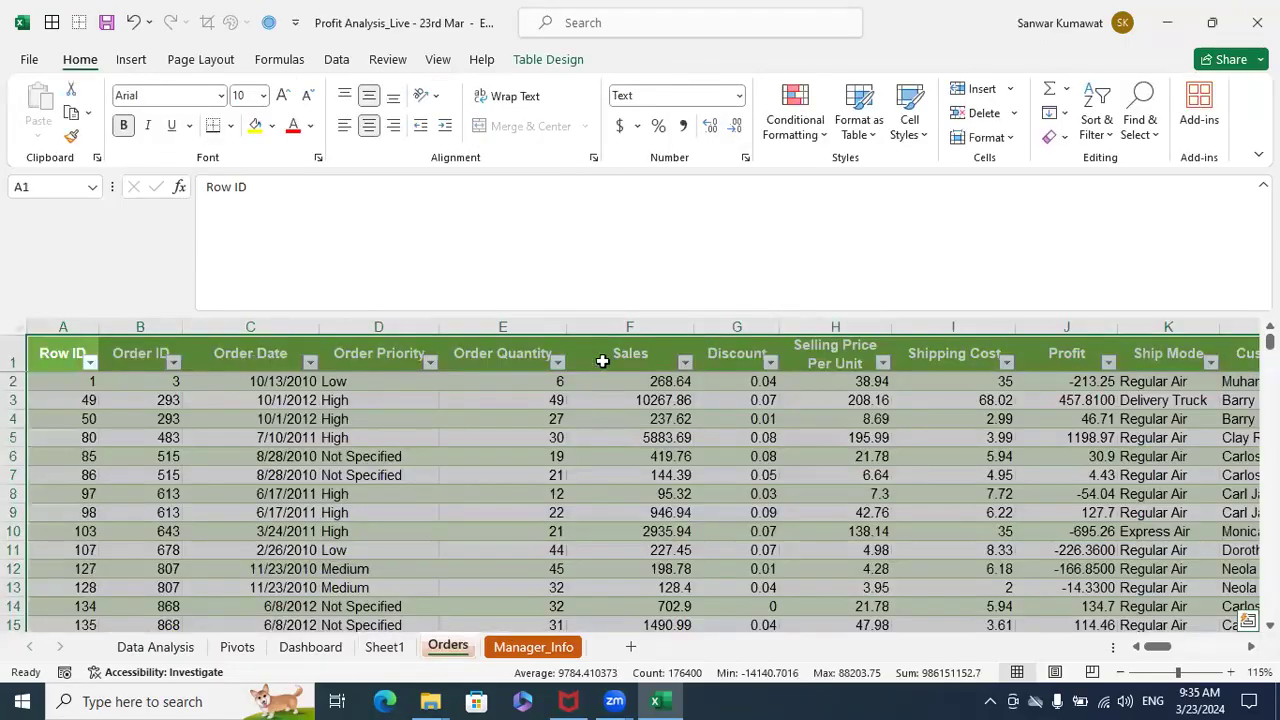
left_click(649, 351)
key("ctrl+Right")
key("Down")
key("Left")
key("Left")
key("Left")
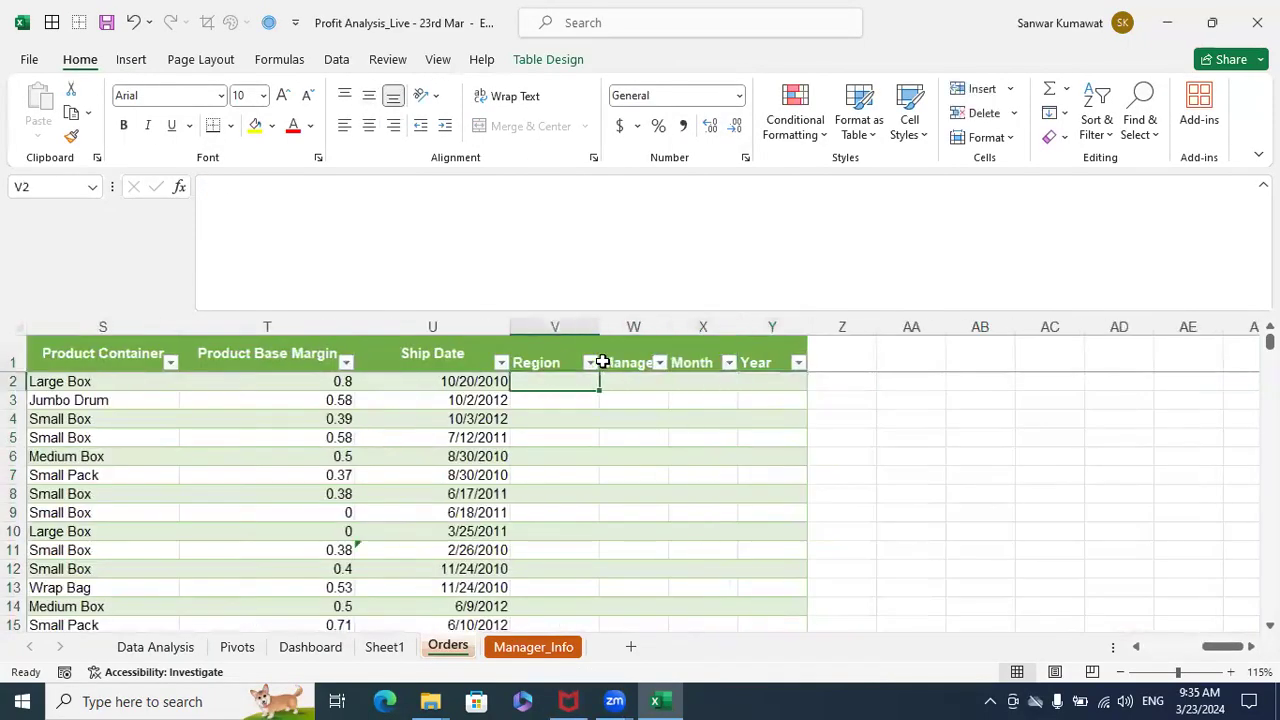
key("Up")
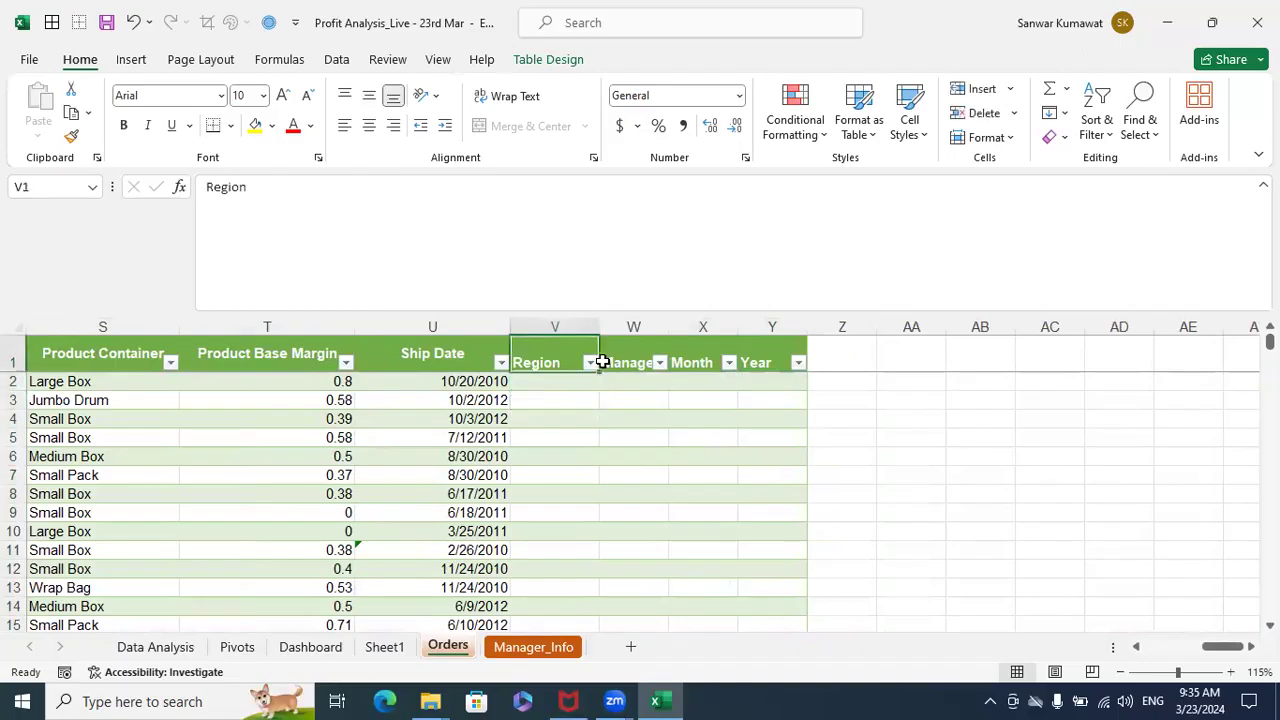
key("Left")
key("ctrl+Left")
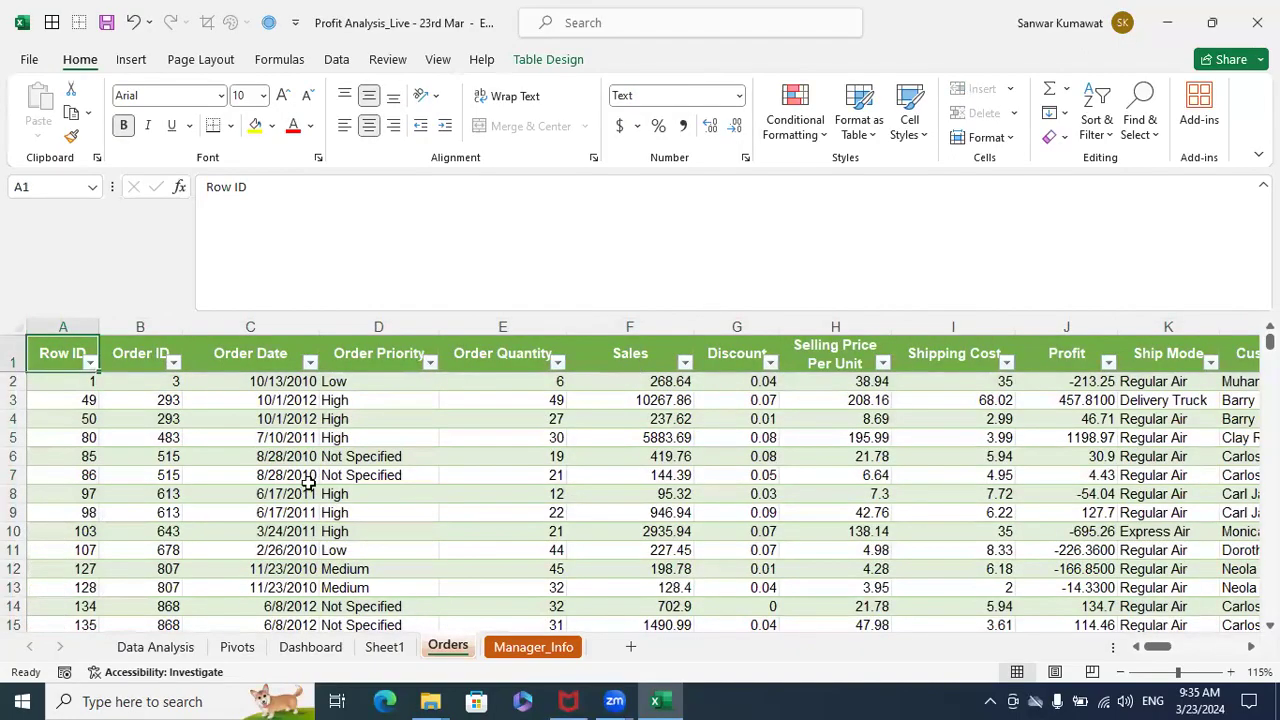
left_click(309, 480)
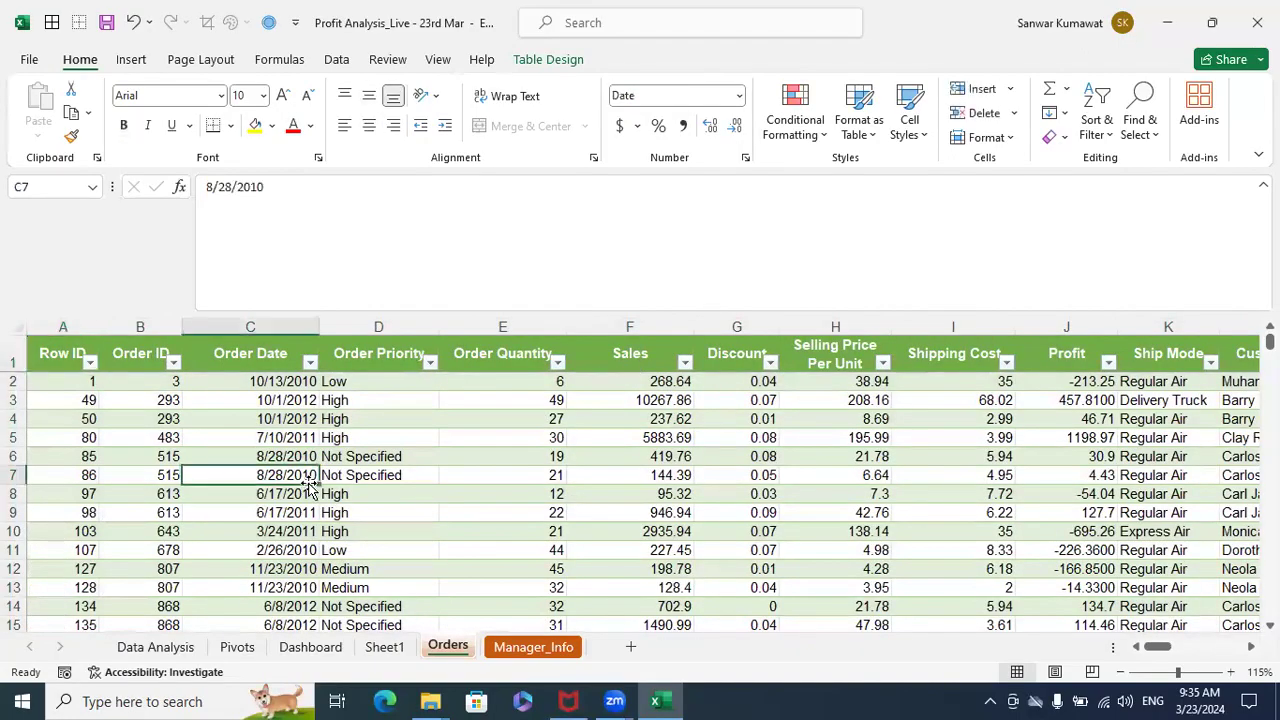
- Build the PivotTable on Sheet1 with Region_Code in rows and the sum of Profit as values
left_click(390, 648)
left_click(200, 483)
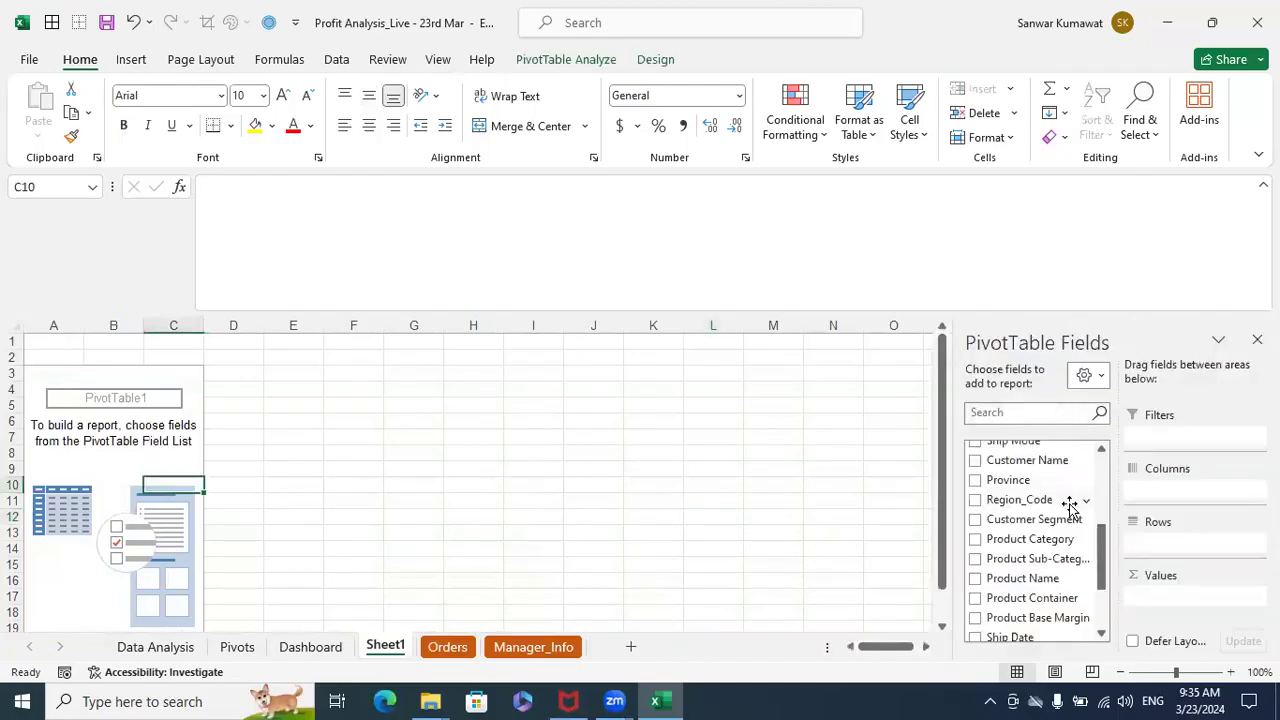
left_click_drag(1057, 506, 1093, 582)
scroll(1030, 540, "up", 4)
left_click_drag(1020, 510, 1174, 602)
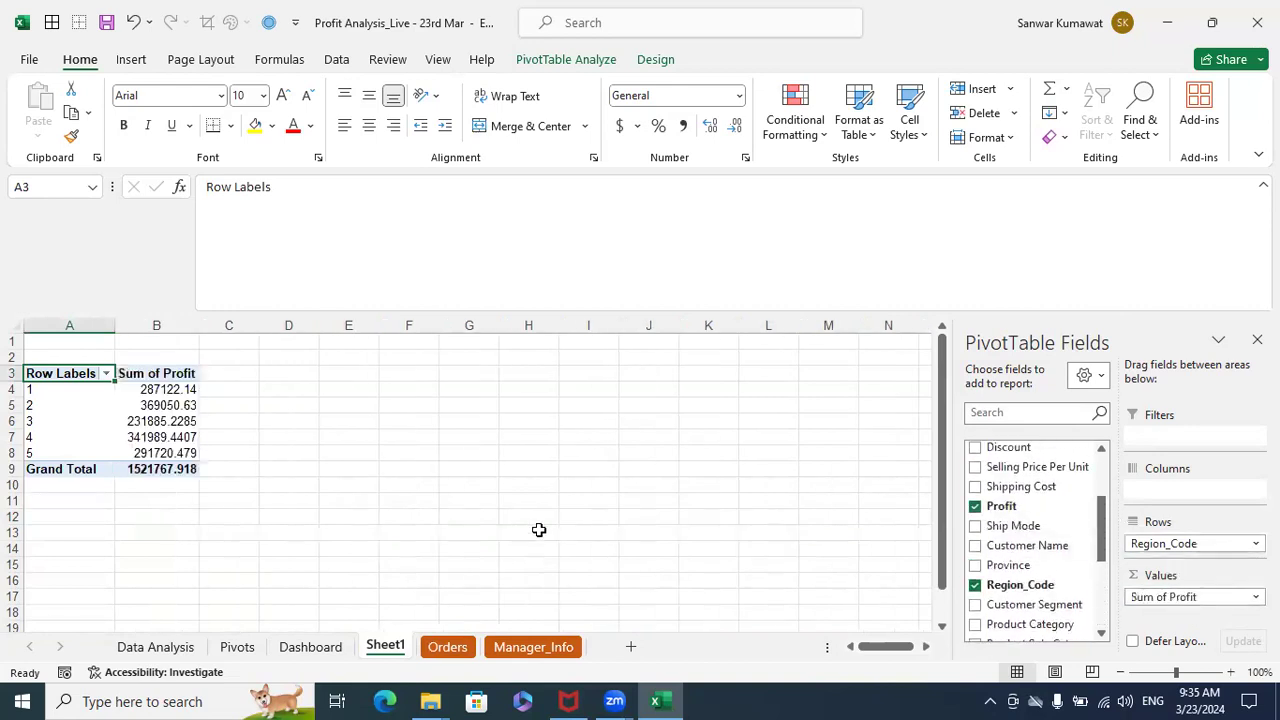
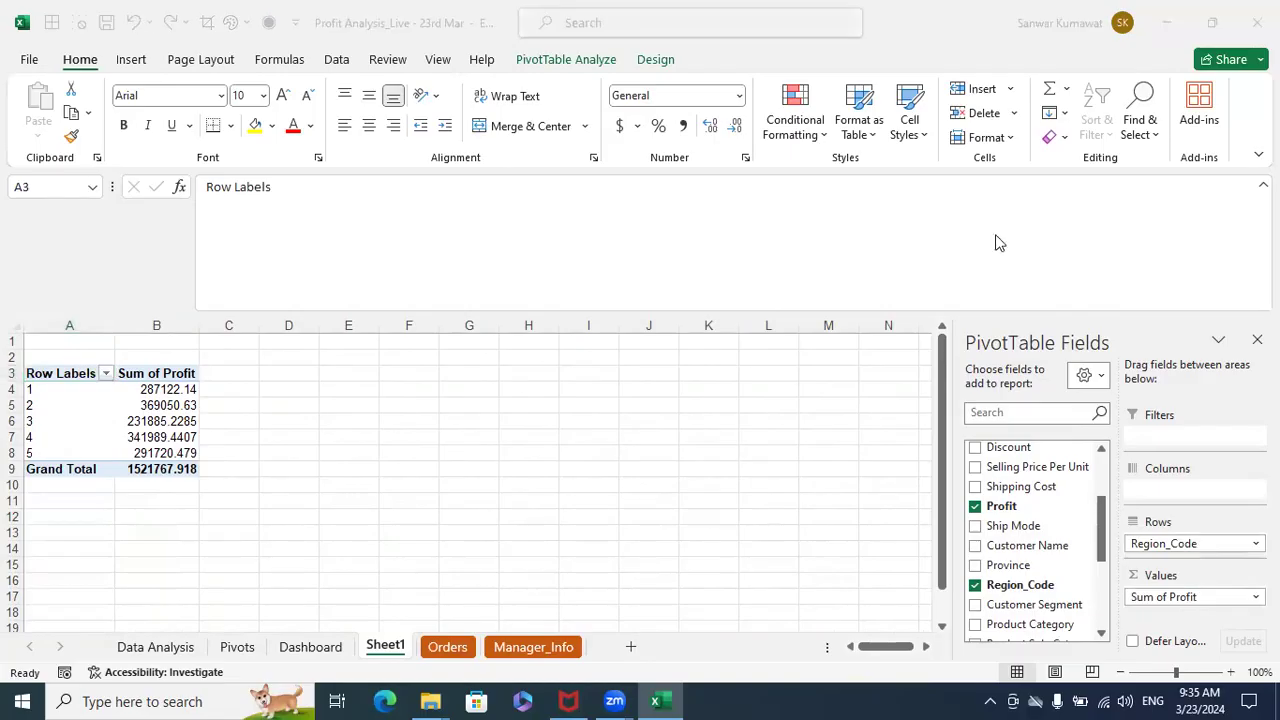
- Switch the PivotTable on Sheet1 to the tabular form report layout
left_click(84, 378)
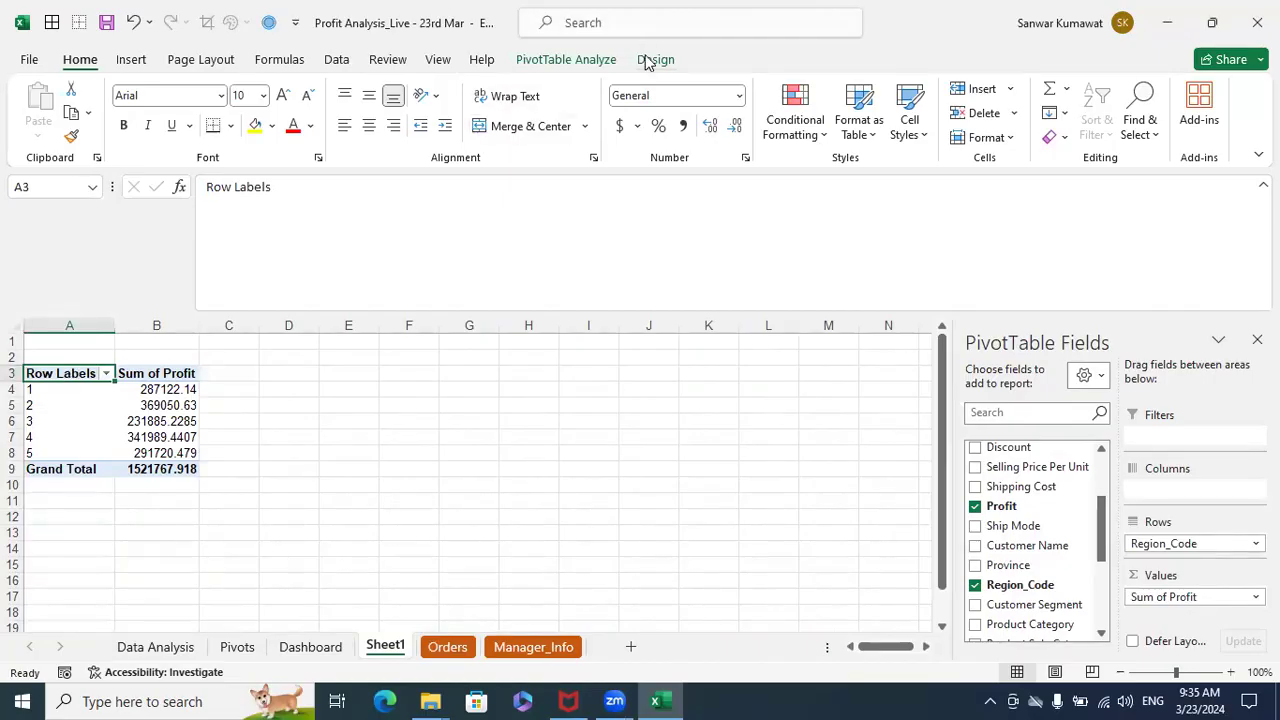
left_click(577, 68)
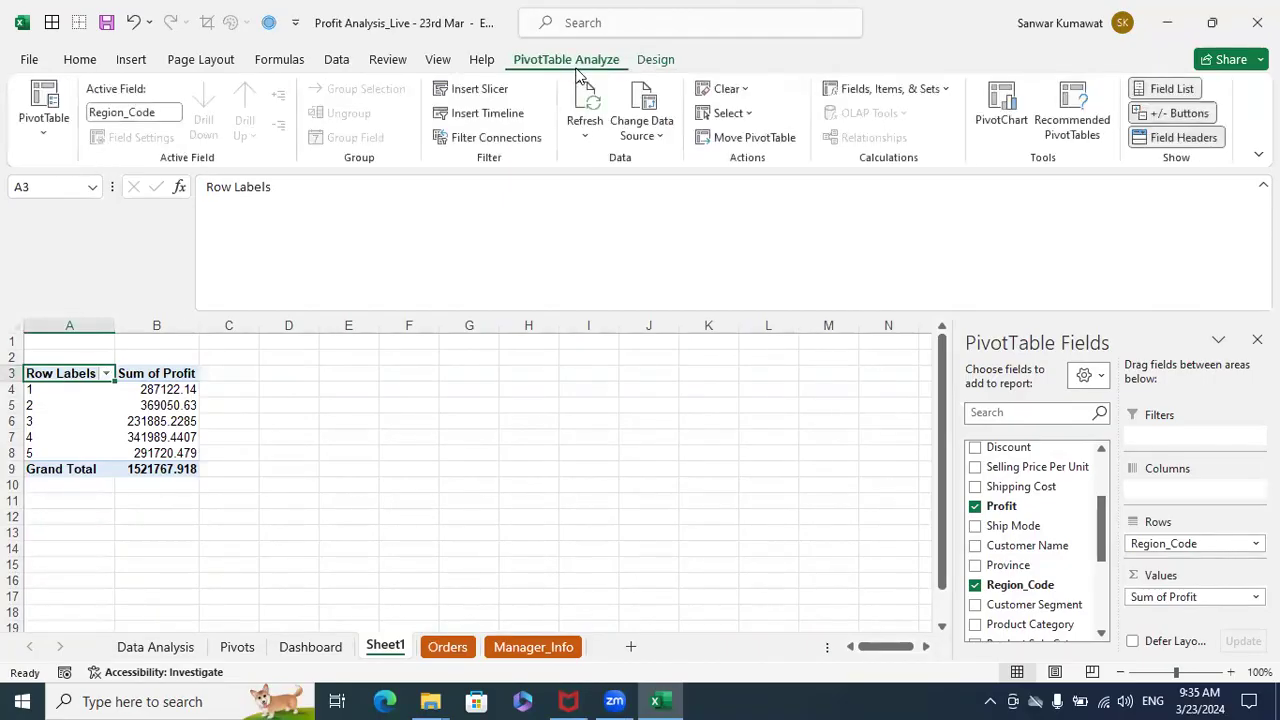
left_click(653, 59)
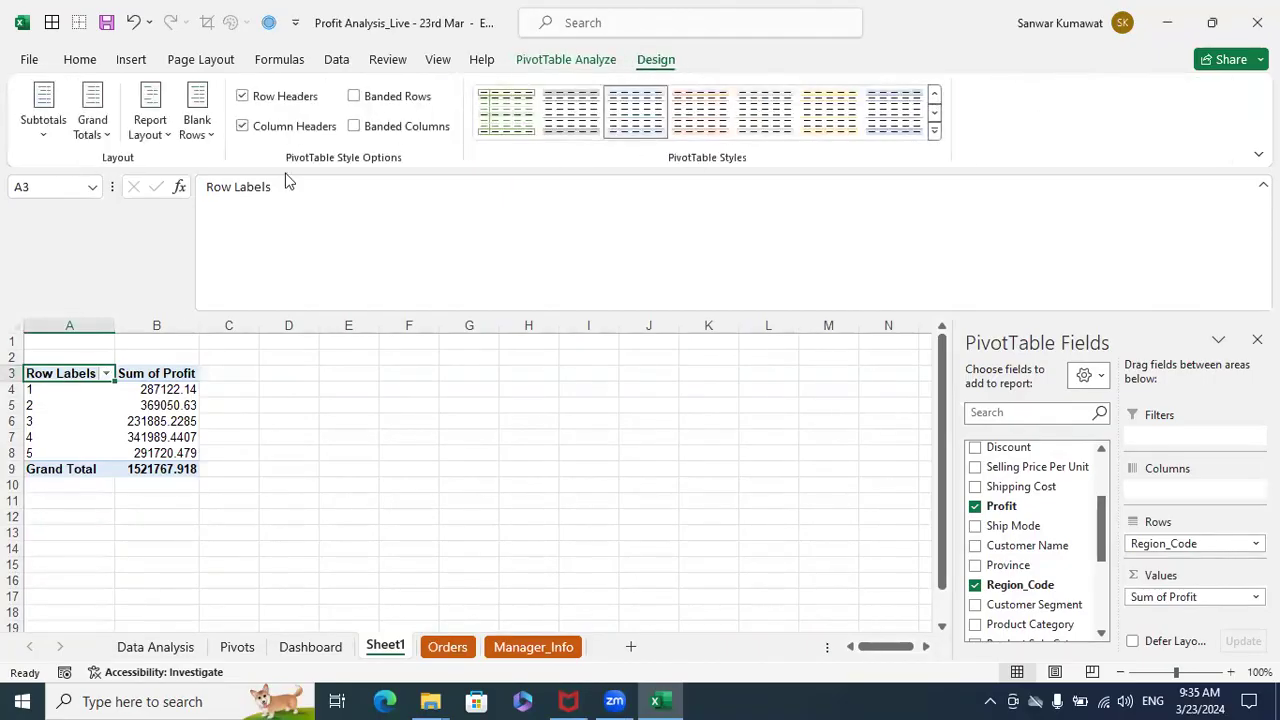
left_click(152, 128)
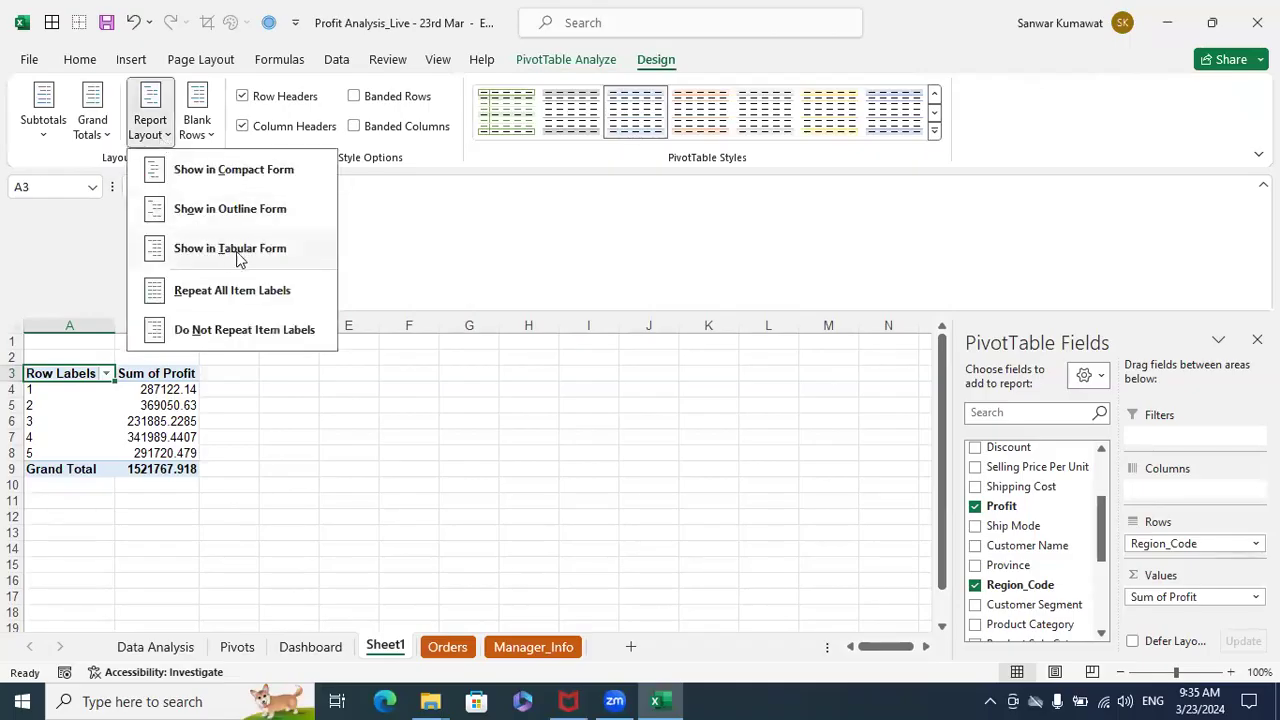
left_click(223, 250)
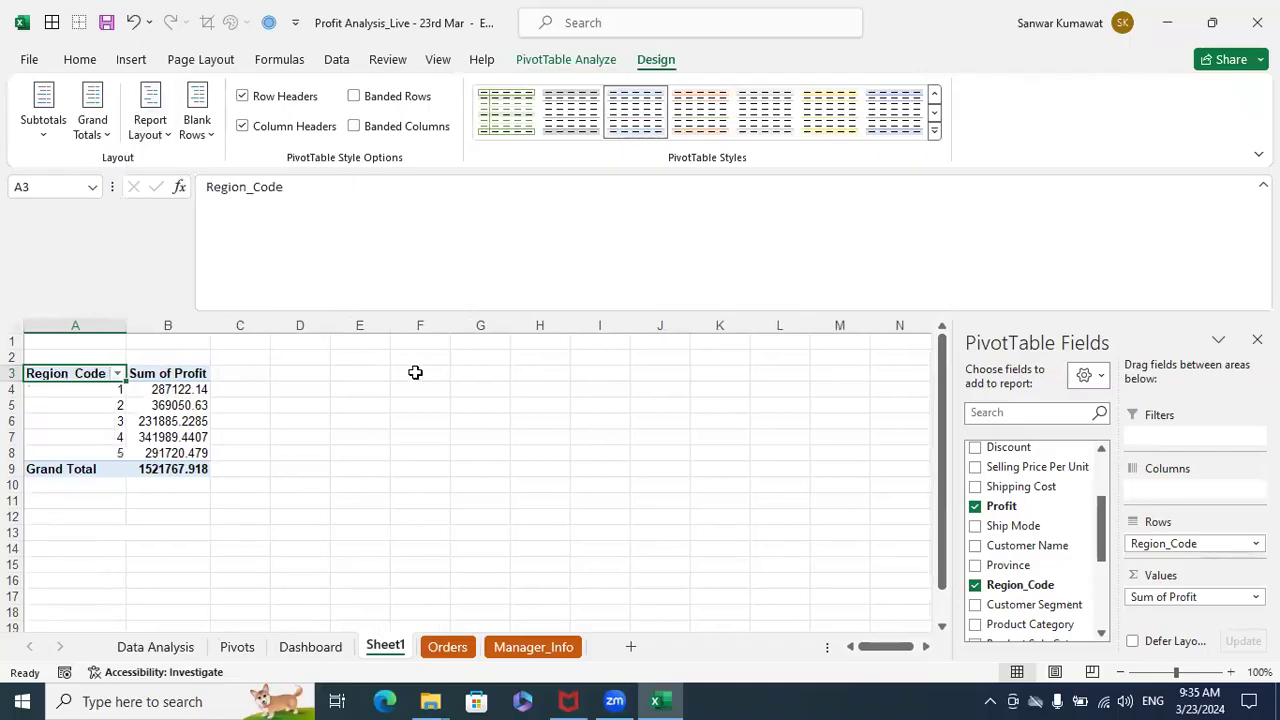
- Check the PivotTable's region codes against the region names listed on the Manager_Info sheet
left_click(200, 390)
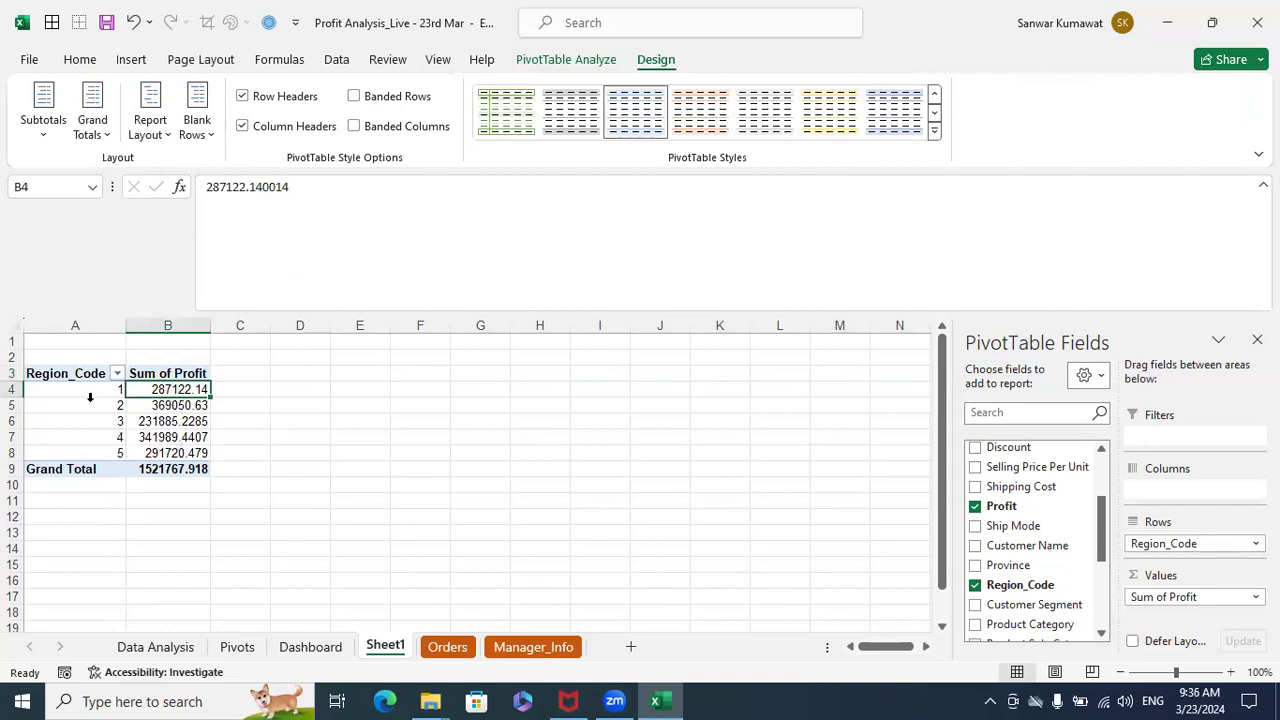
left_click_drag(110, 388, 91, 450)
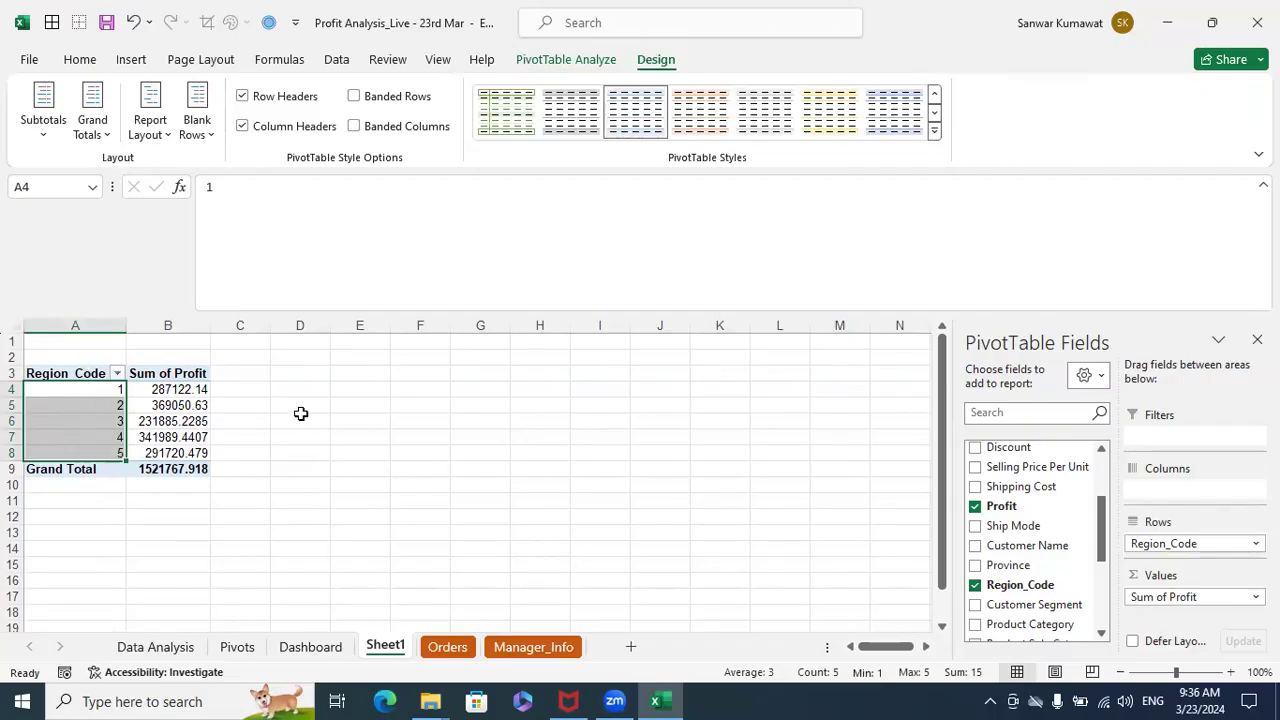
left_click(348, 424)
left_click(151, 376)
left_click(122, 404)
left_click(140, 404)
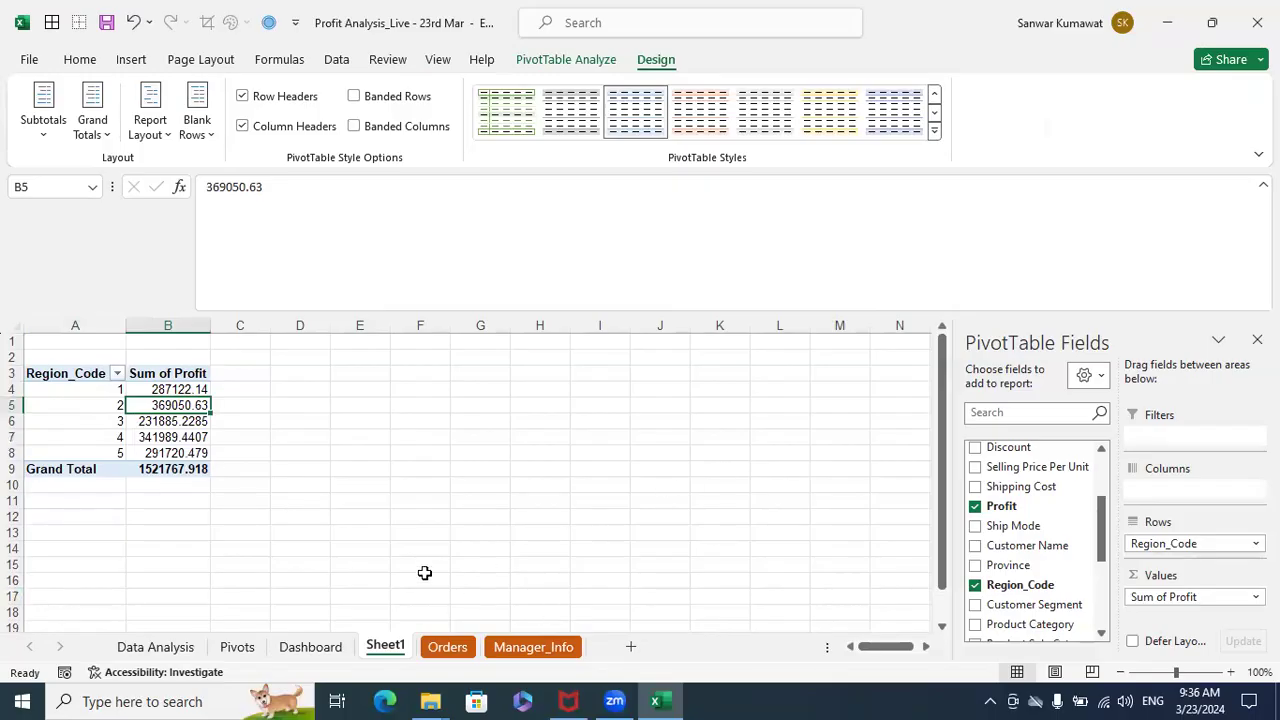
left_click(510, 647)
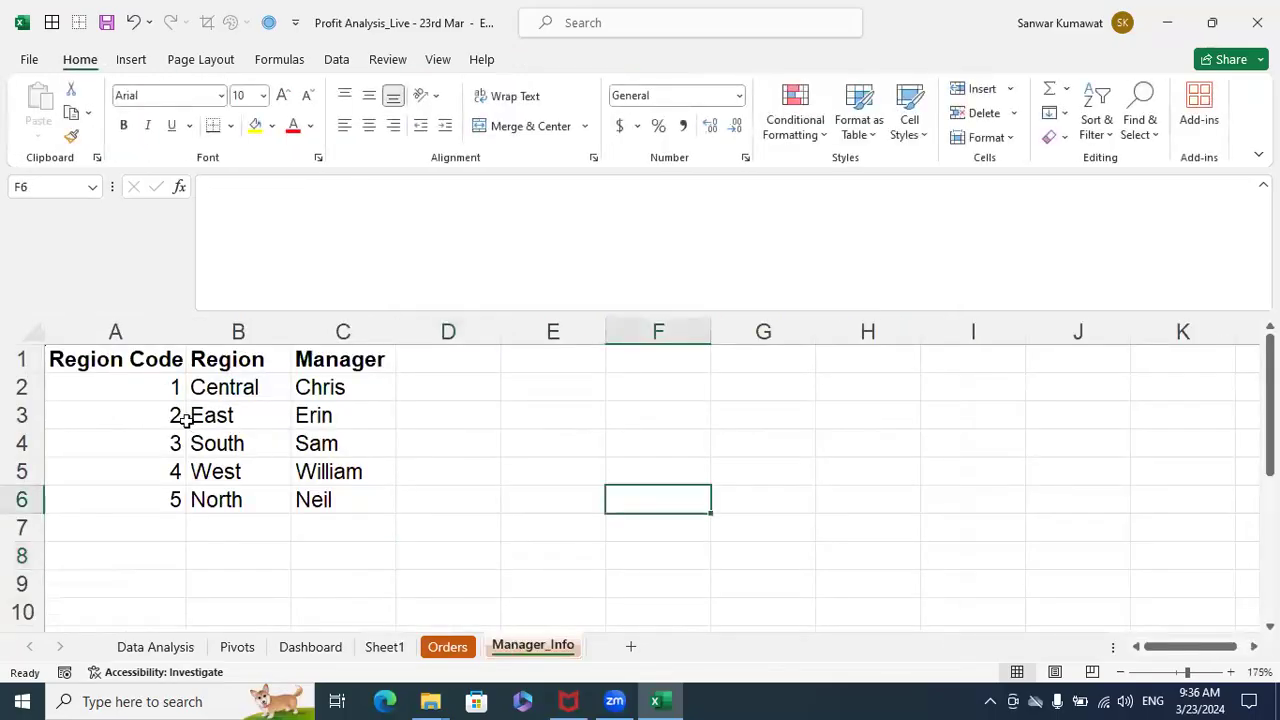
left_click_drag(180, 381, 192, 385)
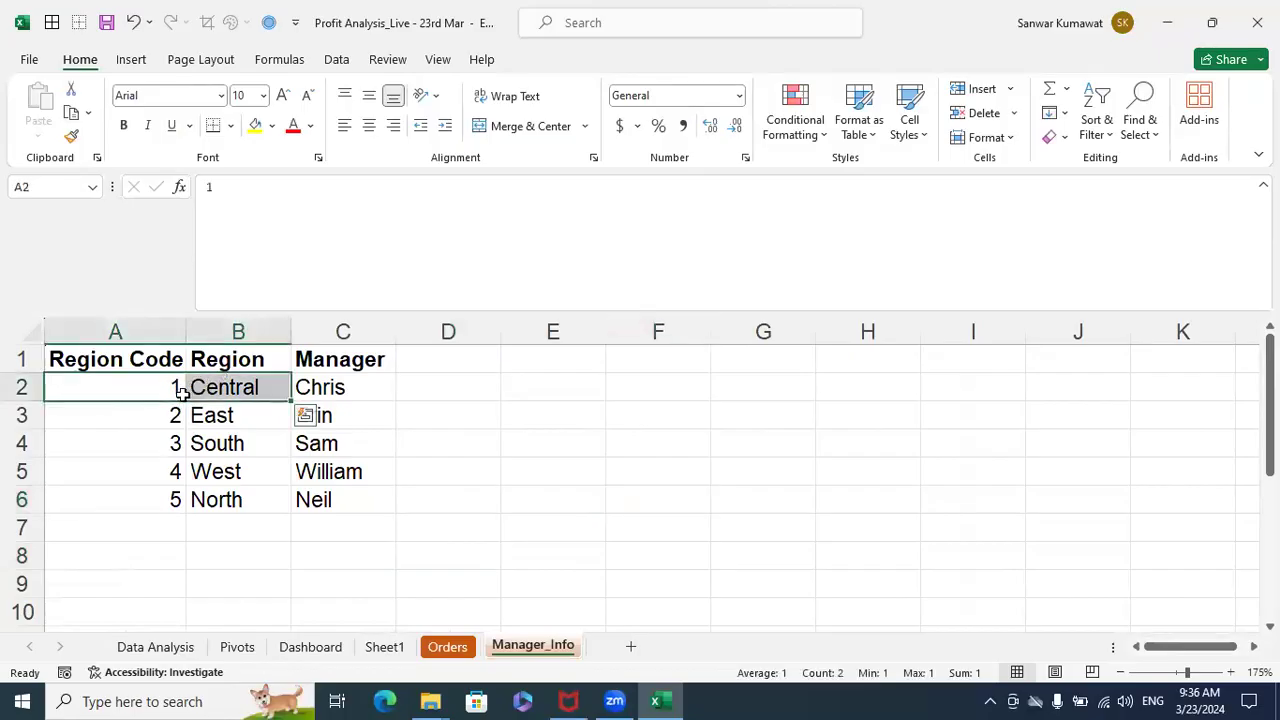
left_click_drag(151, 417, 211, 408)
left_click_drag(151, 449, 190, 455)
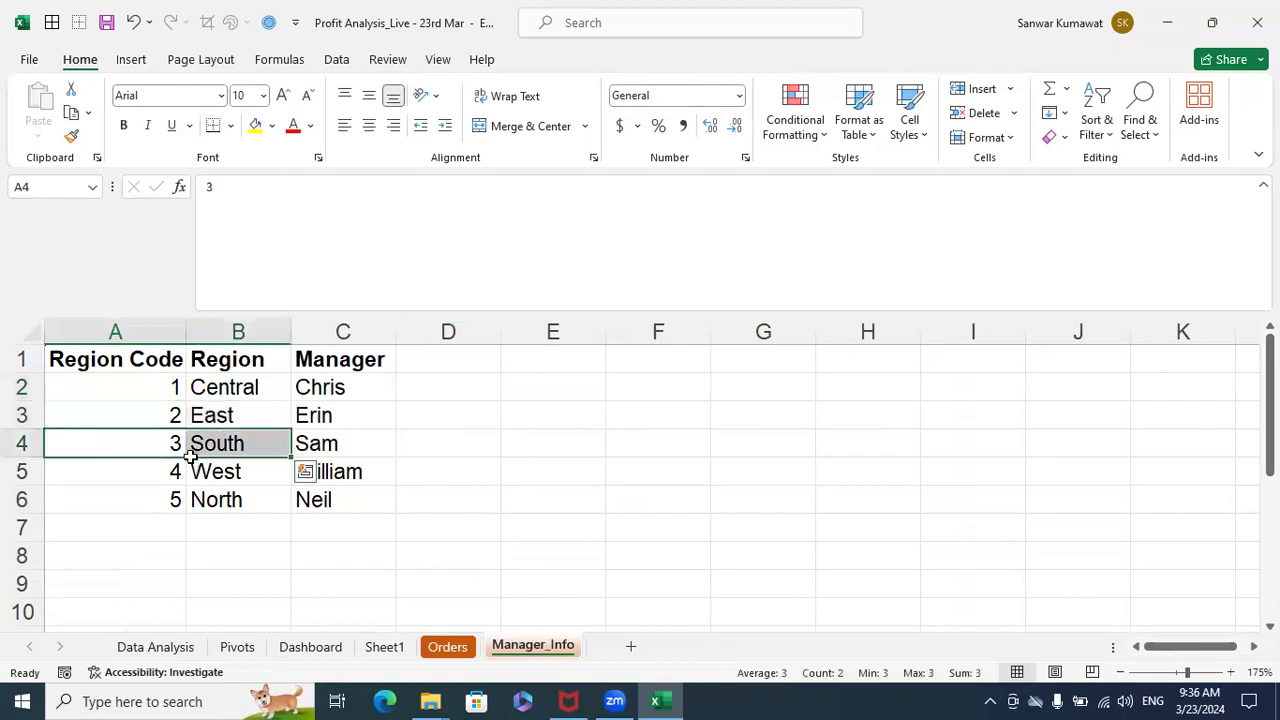
left_click_drag(150, 499, 243, 466)
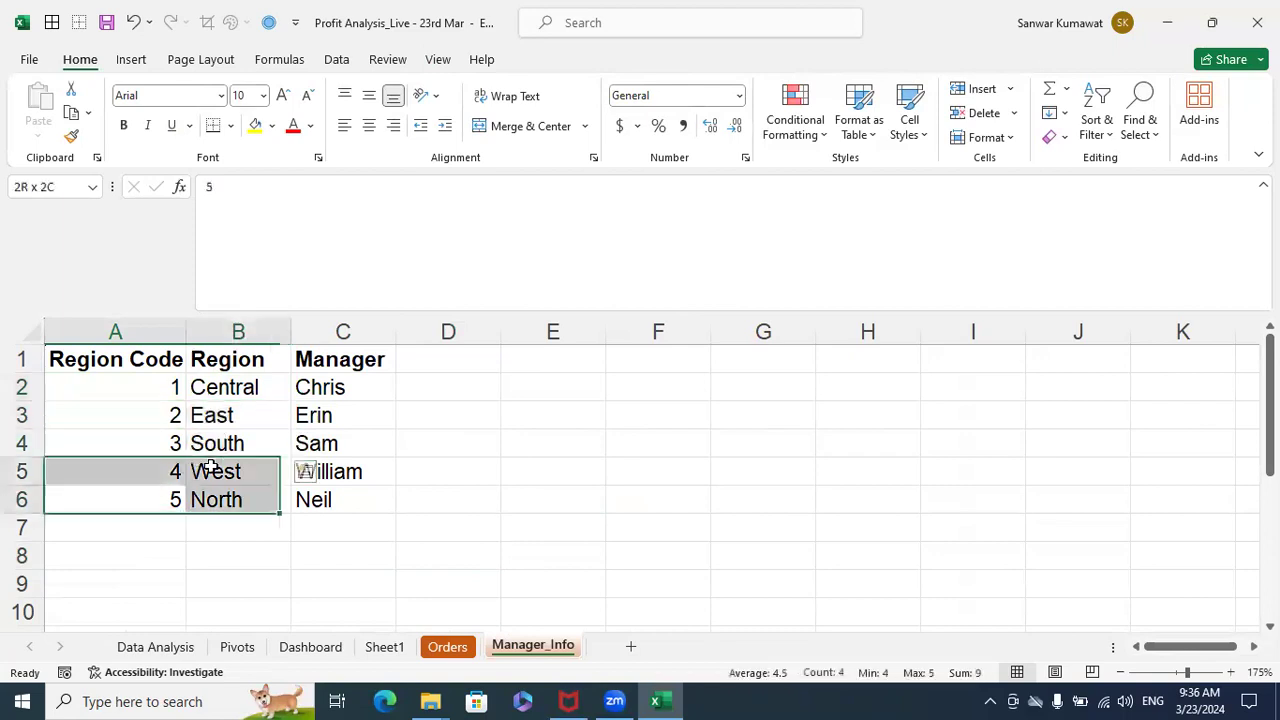
- Locate the Region and Manager columns at the end of the Orders table and check their first data row
left_click(445, 645)
left_click(650, 353)
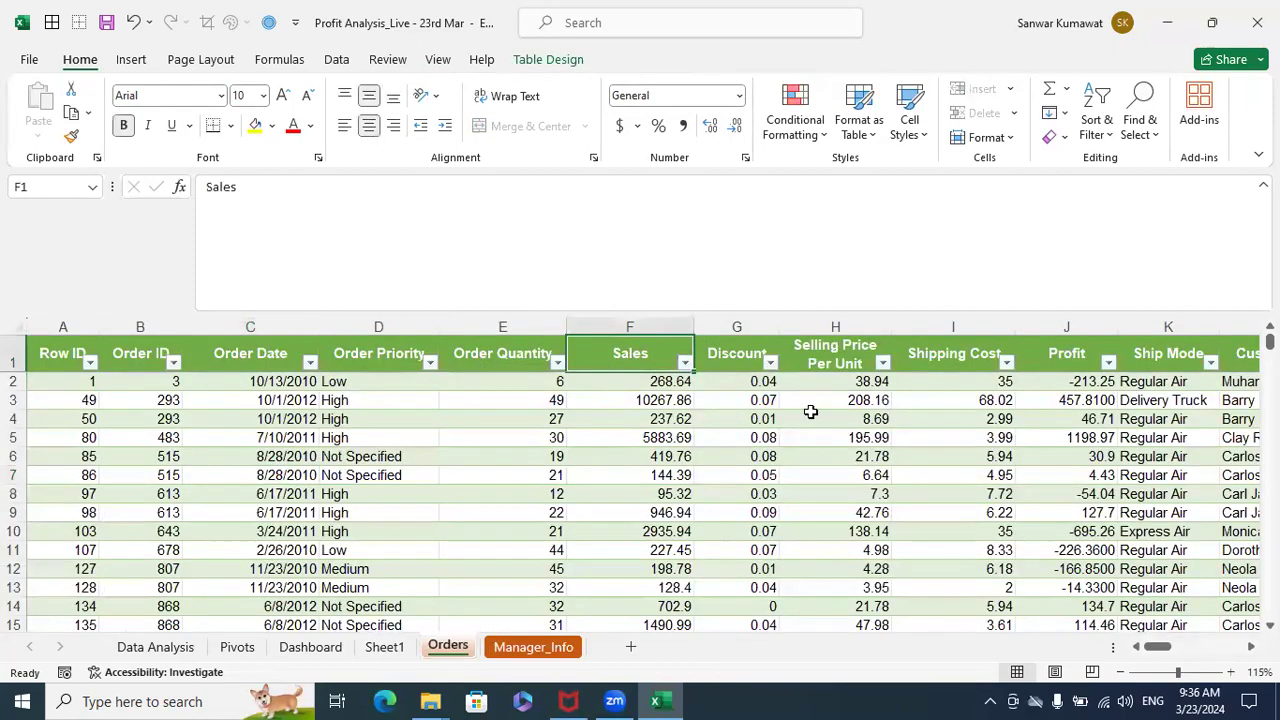
key("ctrl+Right")
key("Down")
key("Left")
key("Left")
key("Left")
key("Left")
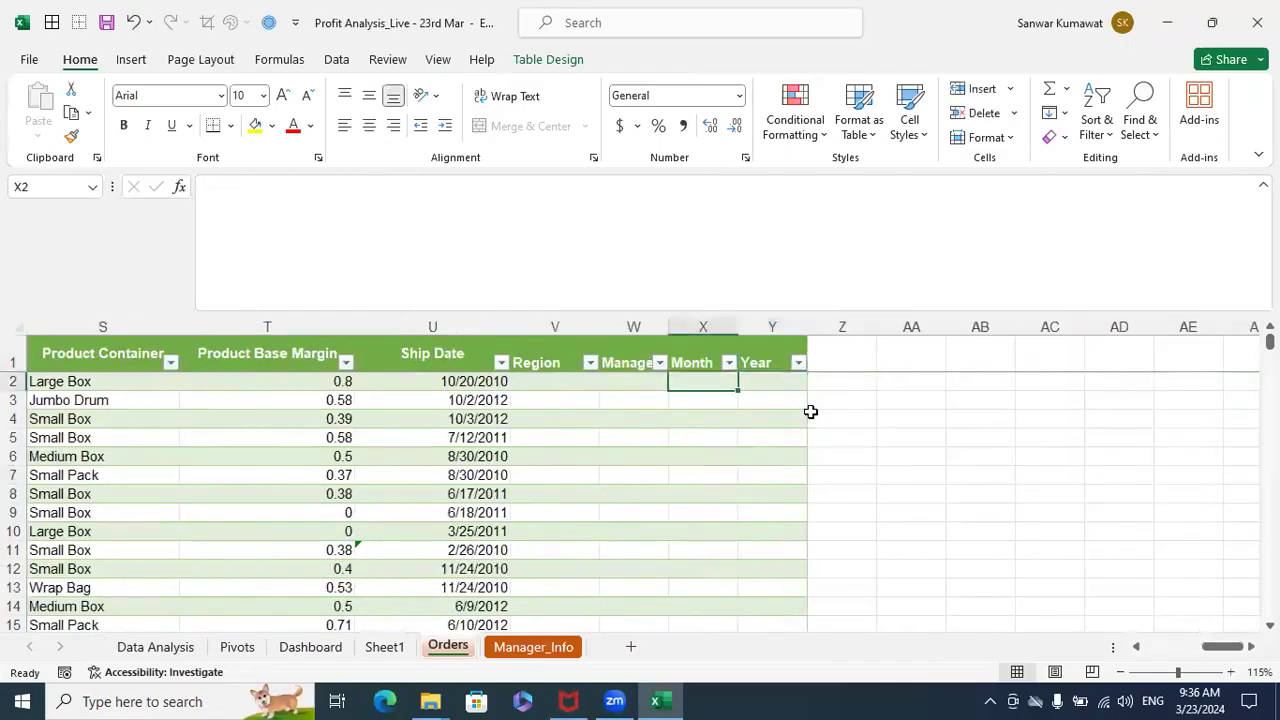
key("Right")
key("Up")
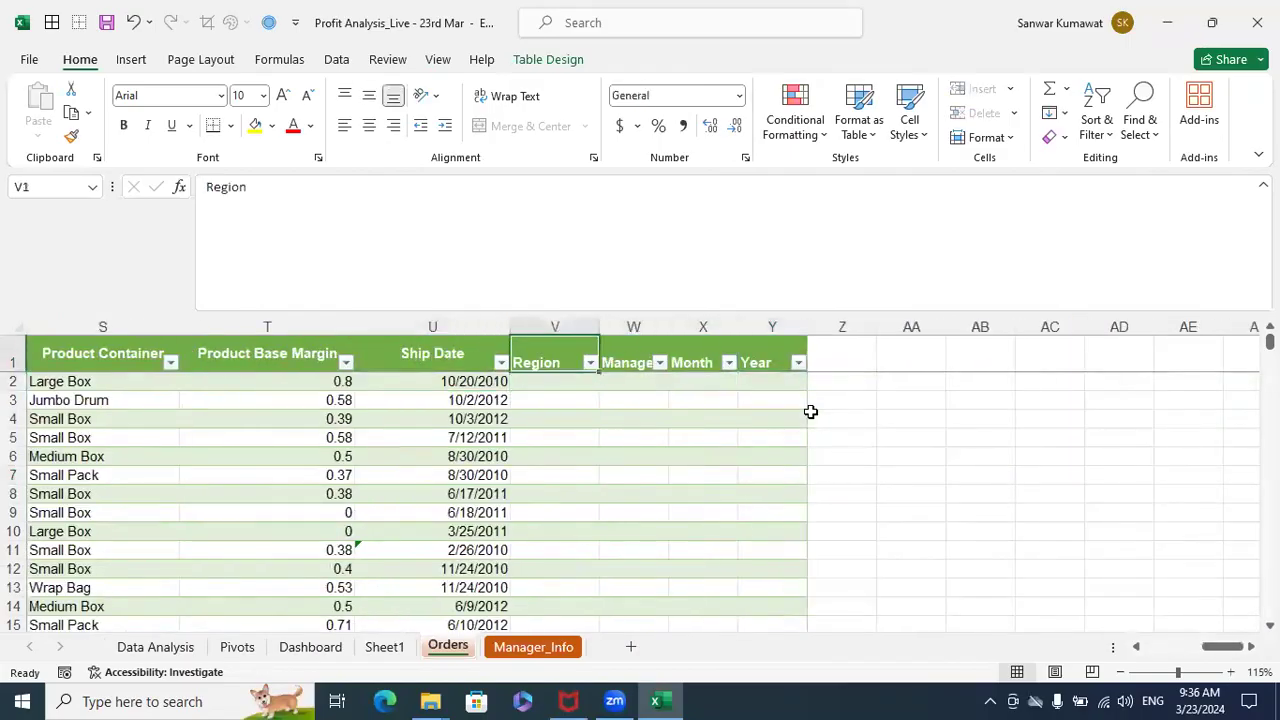
key("shift+Right")
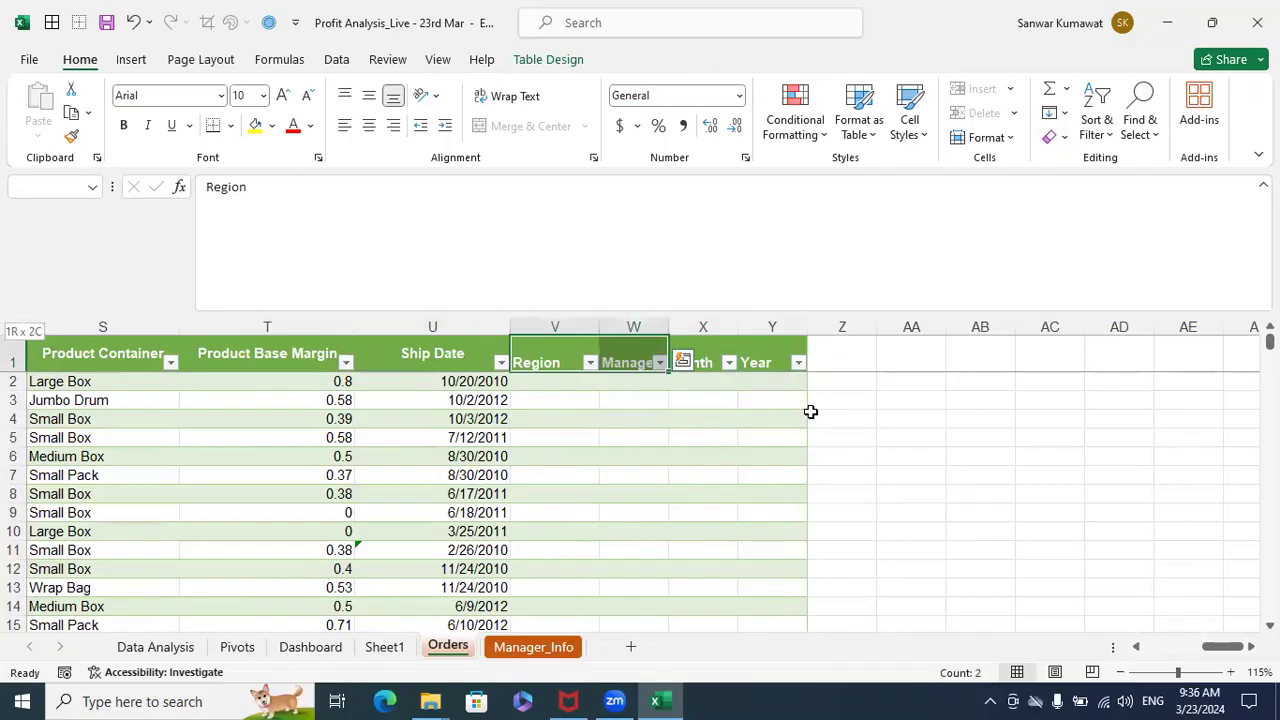
key("shift+Down")
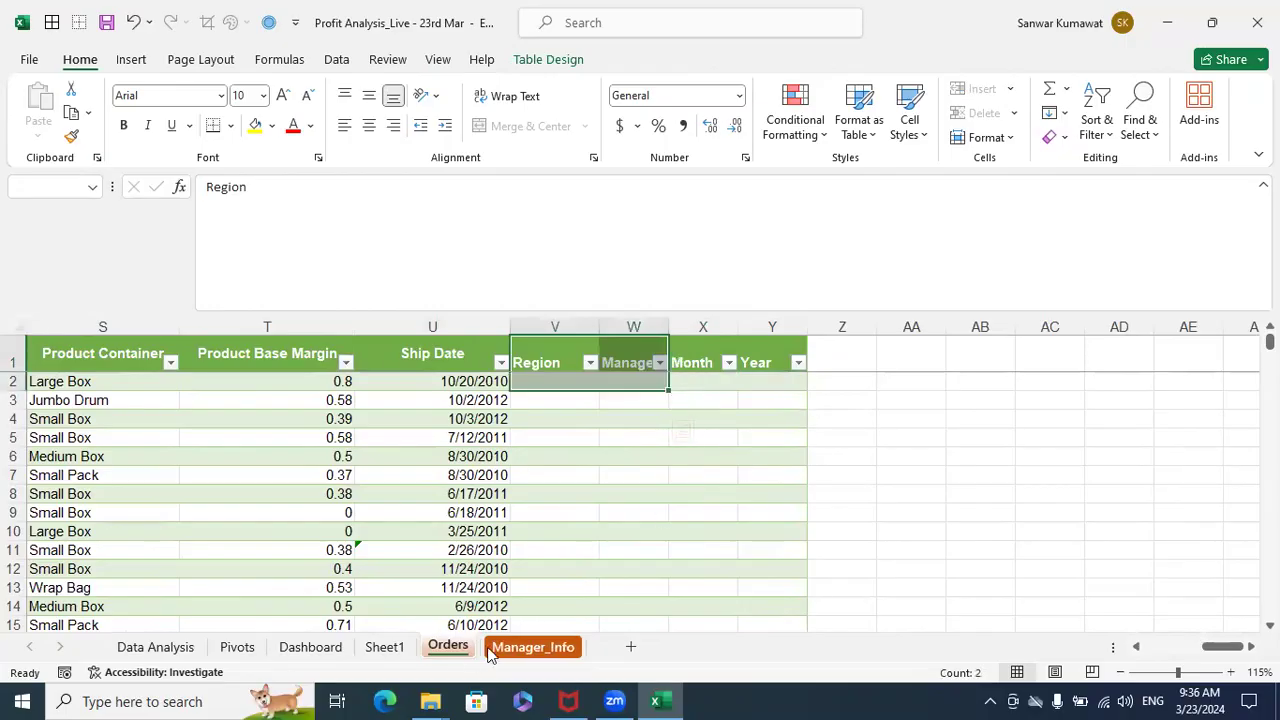
- Compare the Region_Code column on the Orders sheet with the Region Code, Region and Manager table on Manager_Info
left_click(533, 647)
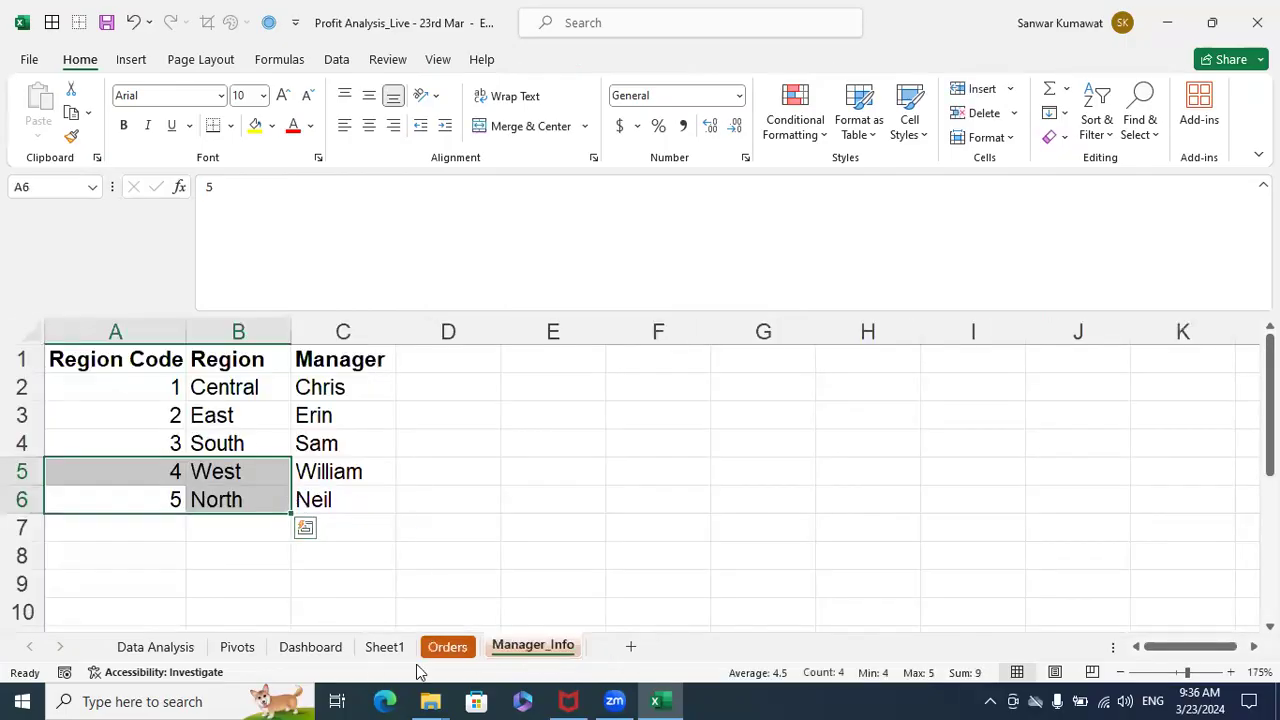
left_click(447, 647)
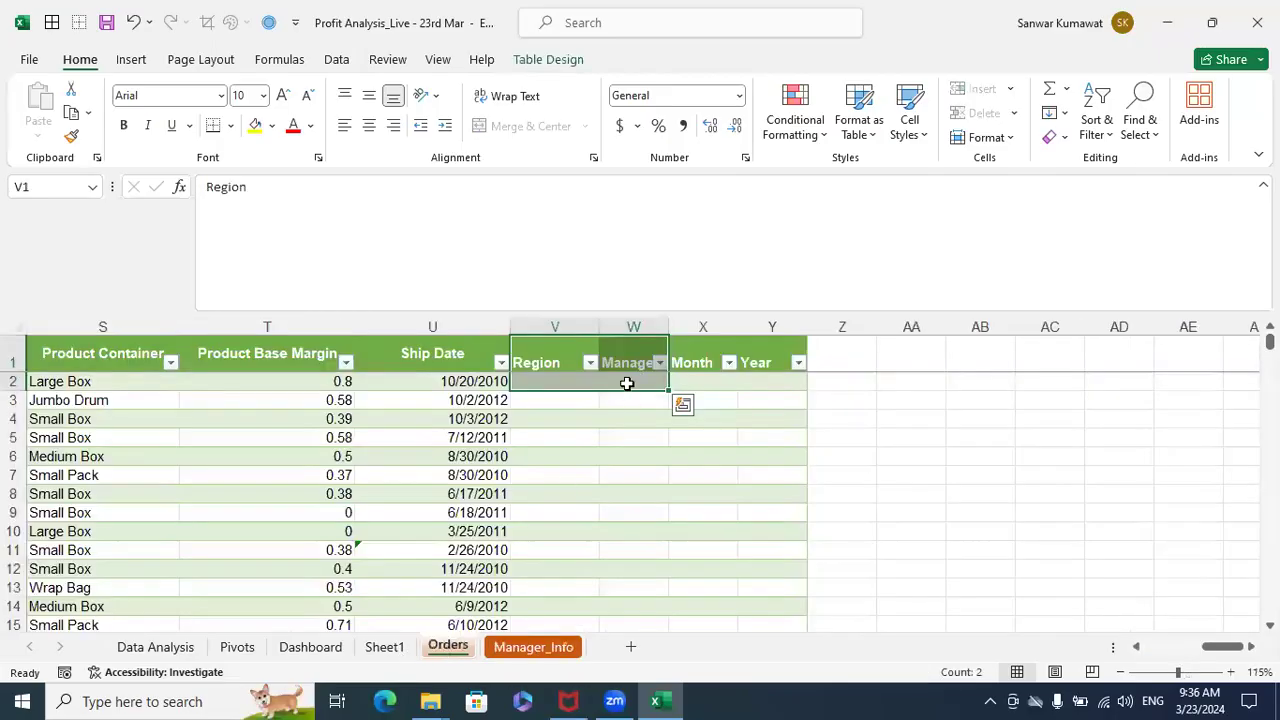
left_click(564, 389)
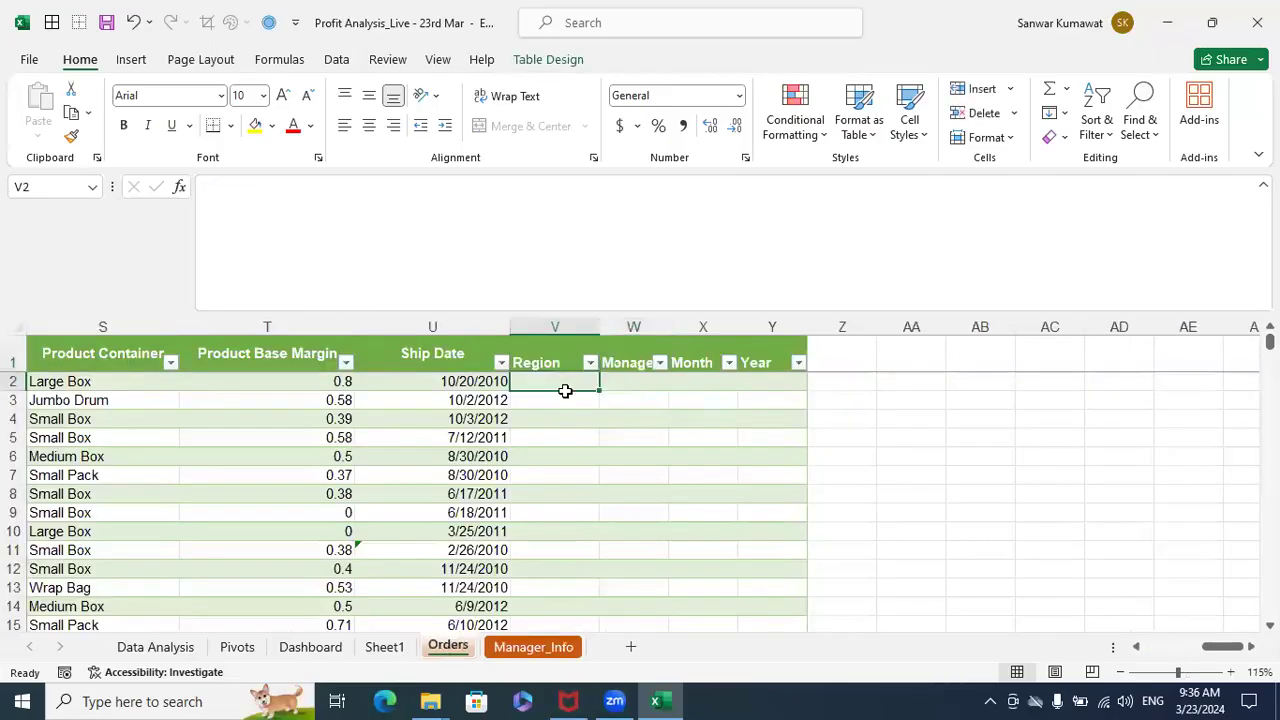
key("Up")
key("Left")
key("Left")
key("Left")
key("Left")
key("Left")
key("Left")
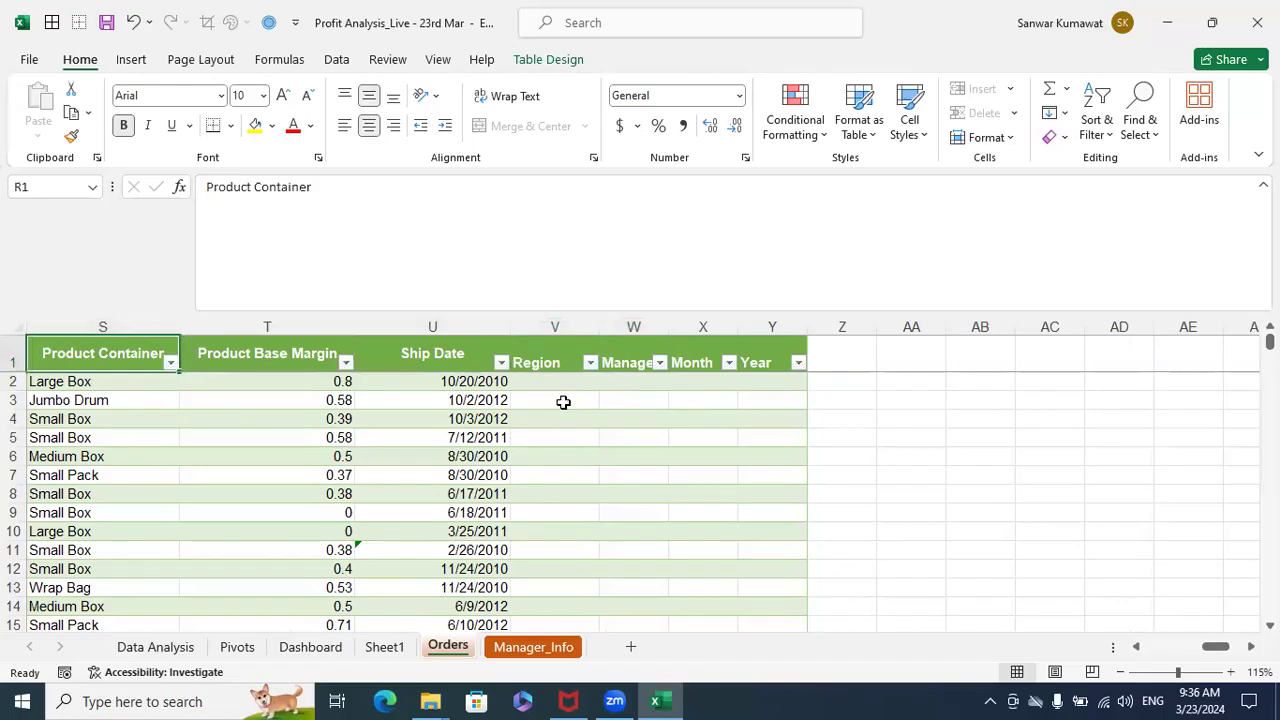
key("Left")
key("Left")
key("Left")
key("Left")
key("Left")
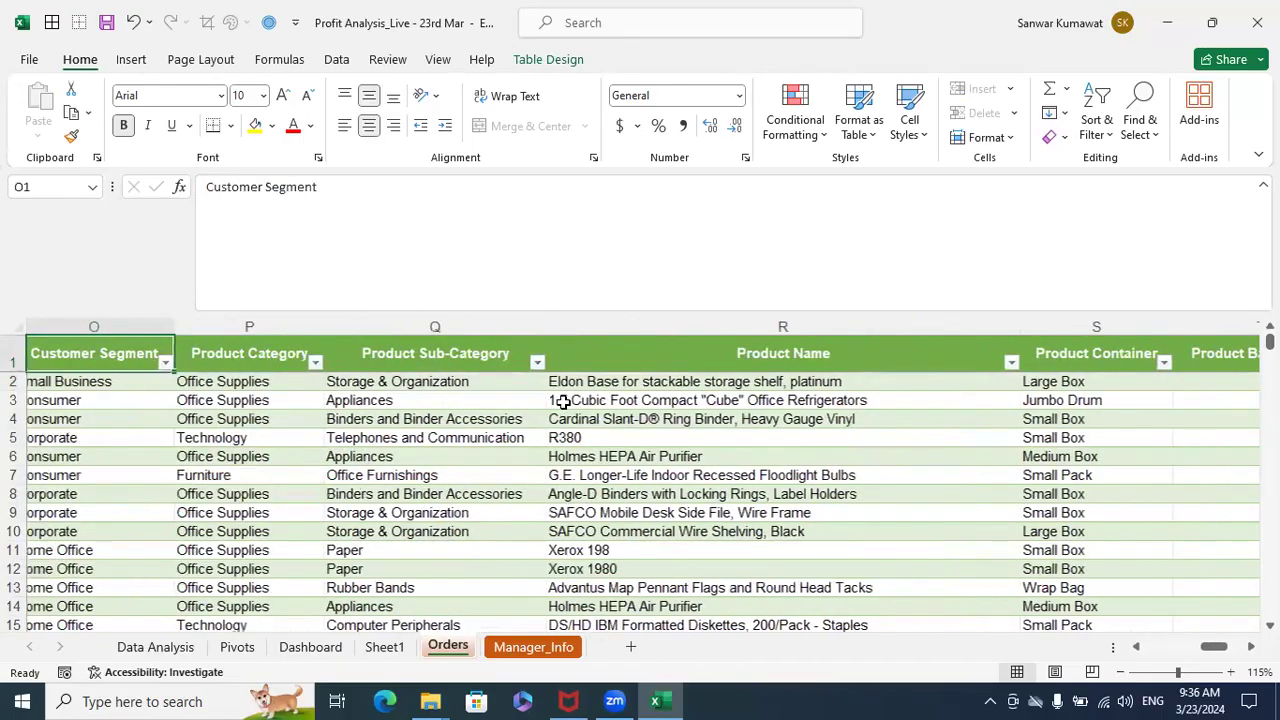
left_click(497, 328)
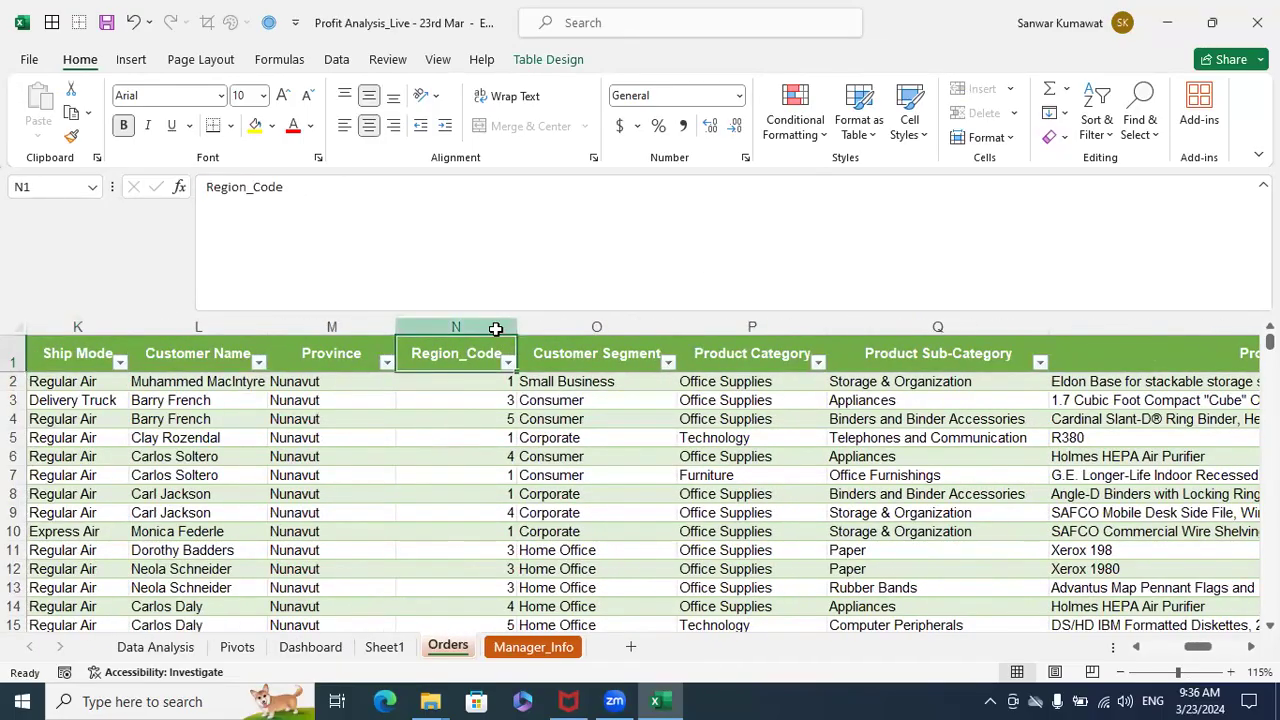
key("ctrl+Page_Down")
left_click(166, 332)
left_click(226, 411)
left_click_drag(157, 362, 309, 497)
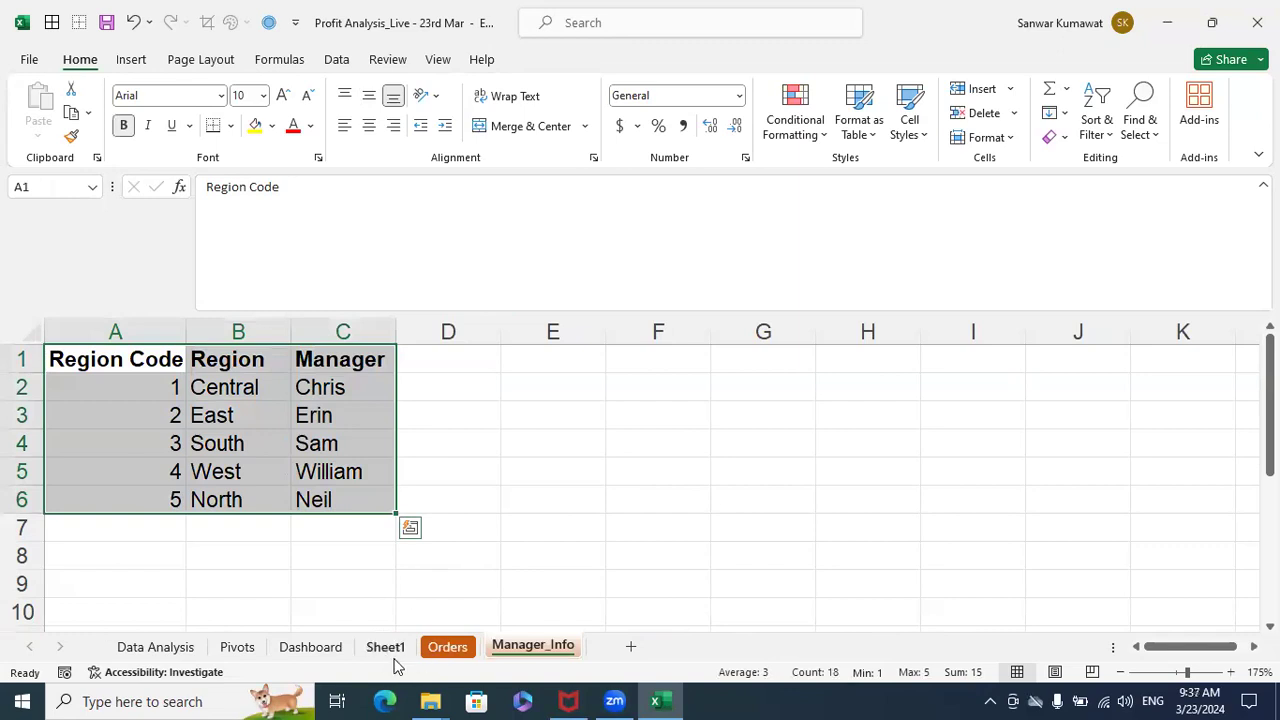
left_click(481, 627)
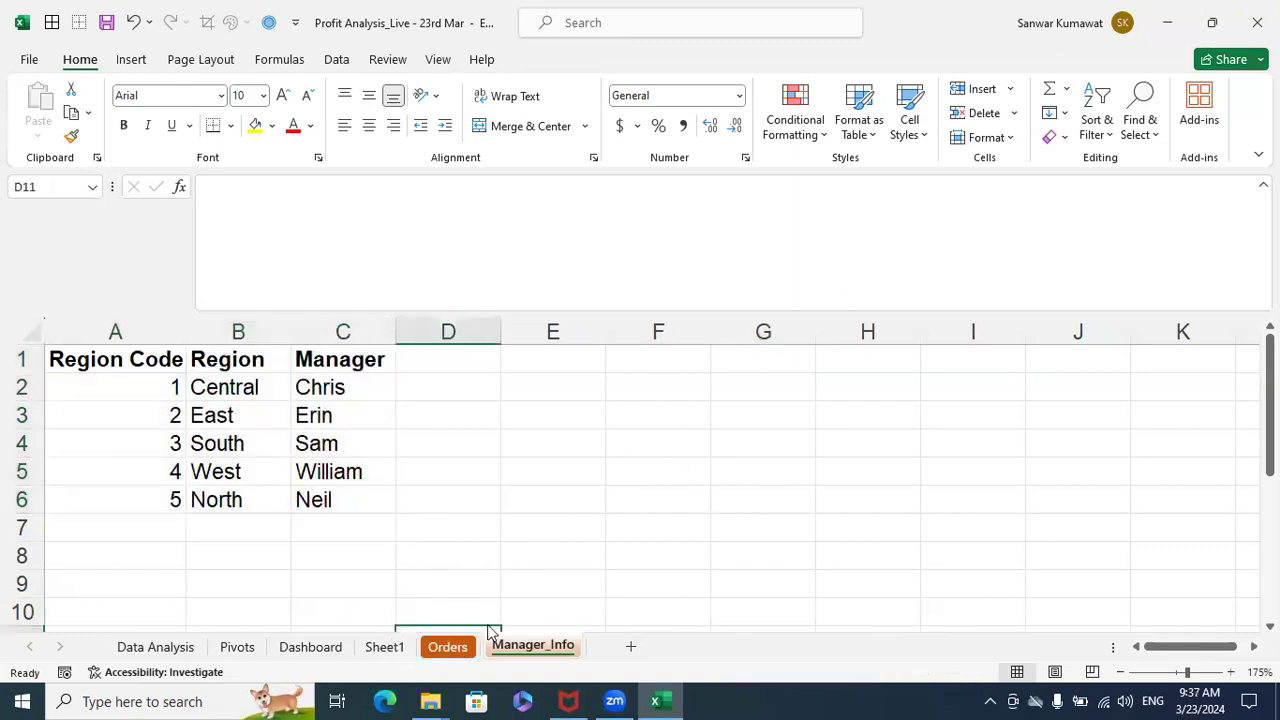
- In the first data cell of the Orders table's Region column, start a VLOOKUP formula with the row's Region_Code as lookup value
left_click(448, 647)
left_click(684, 355)
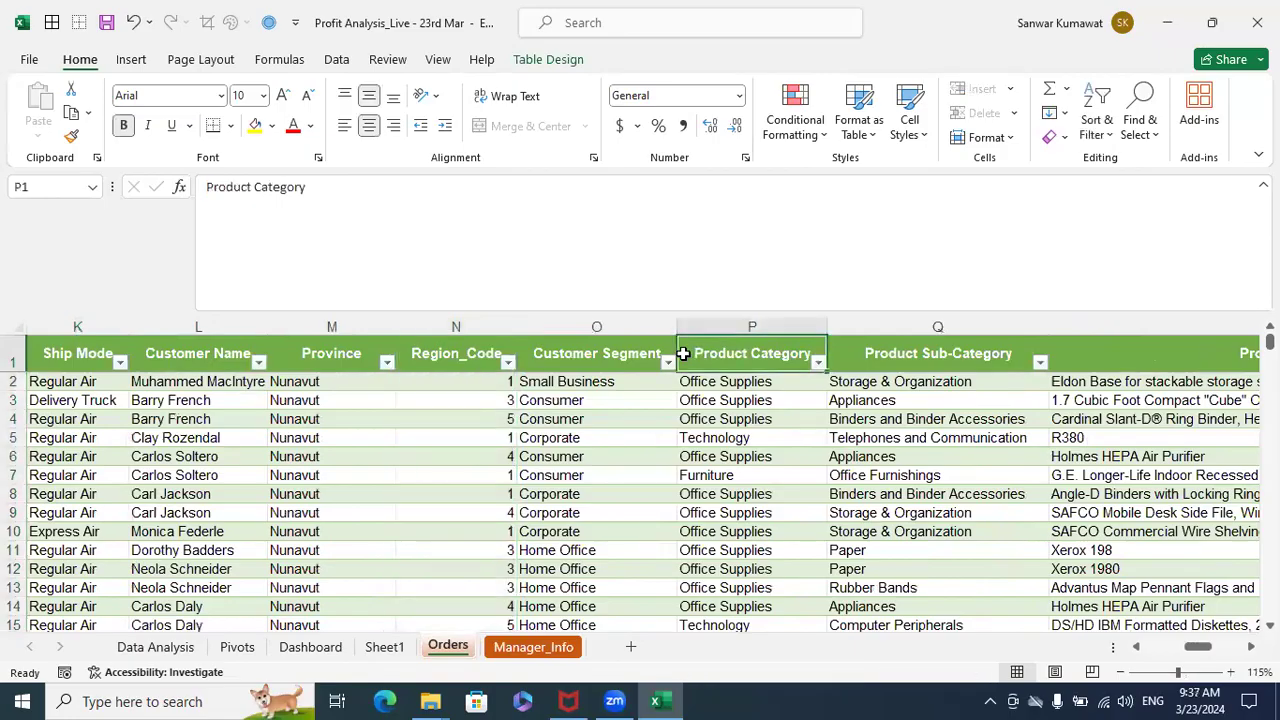
key("ctrl+Right")
key("Down")
key("Left")
key("Left")
key("Left")
type("=vlo")
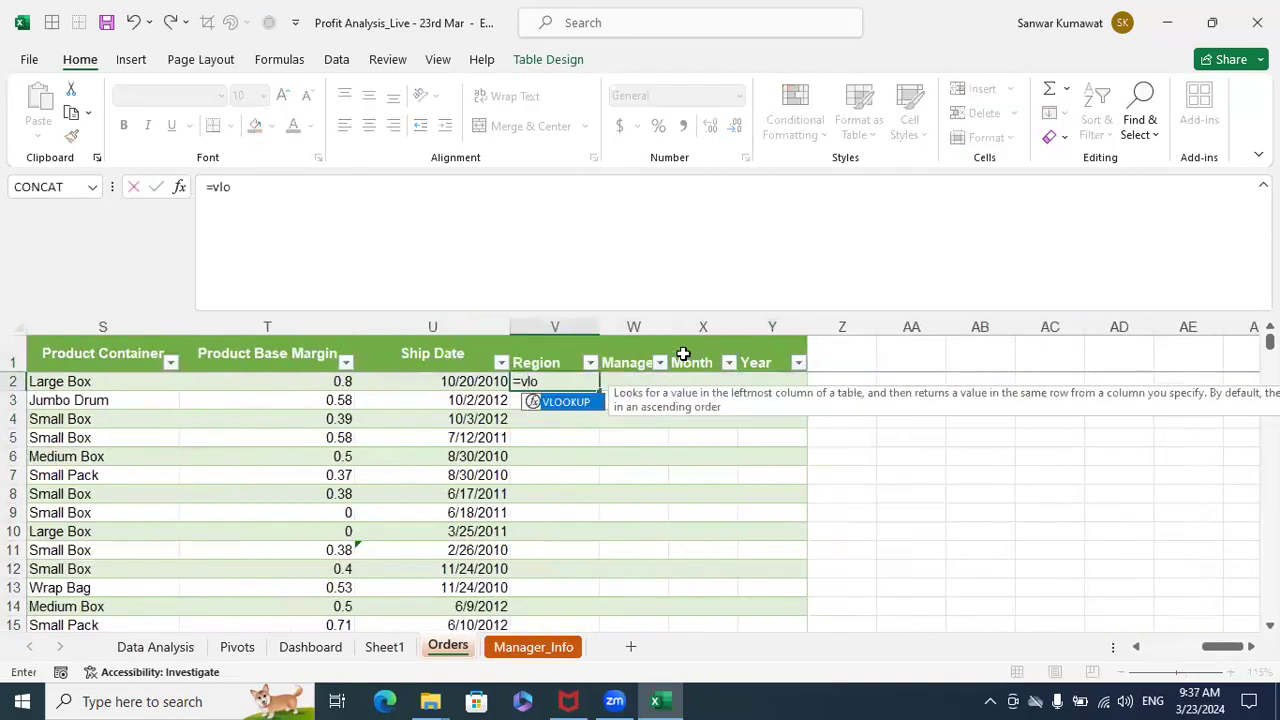
key("Tab")
key("Left")
key("Left")
key("Left")
key("Left")
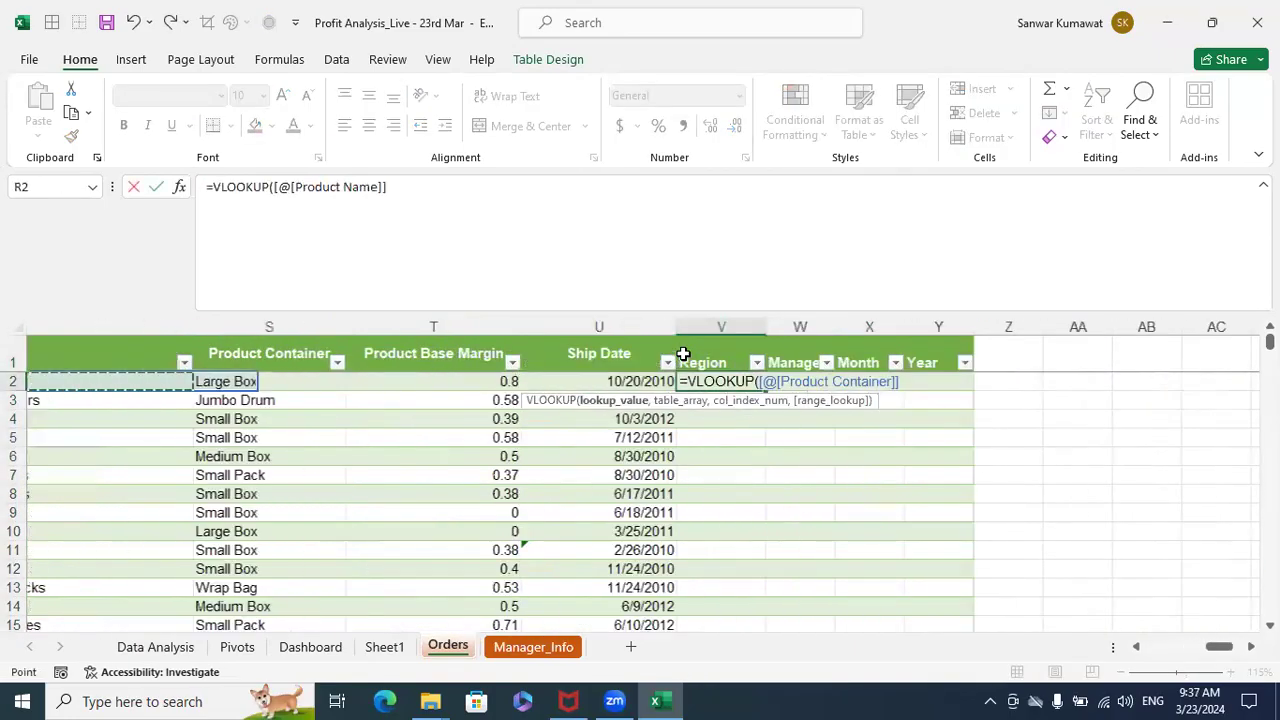
key("Left")
key("Left")
key("Left")
key("Left")
key("Left")
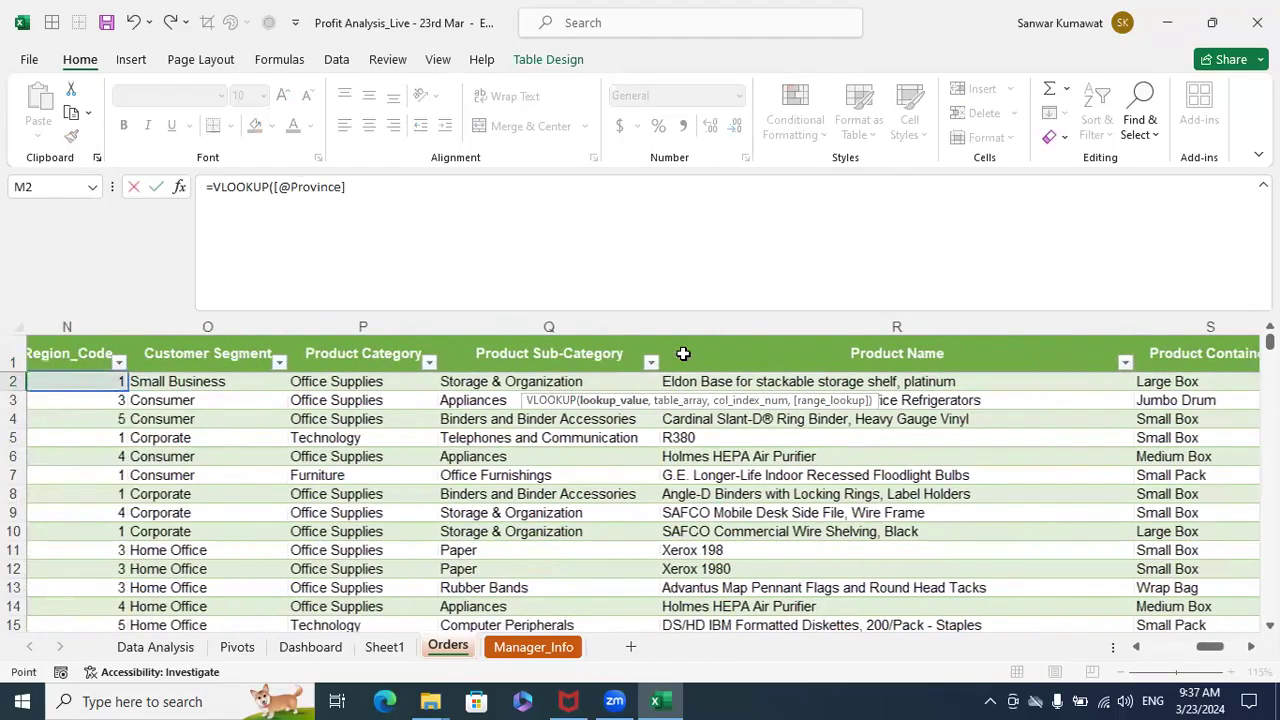
key("Left")
key("Left")
key("Left")
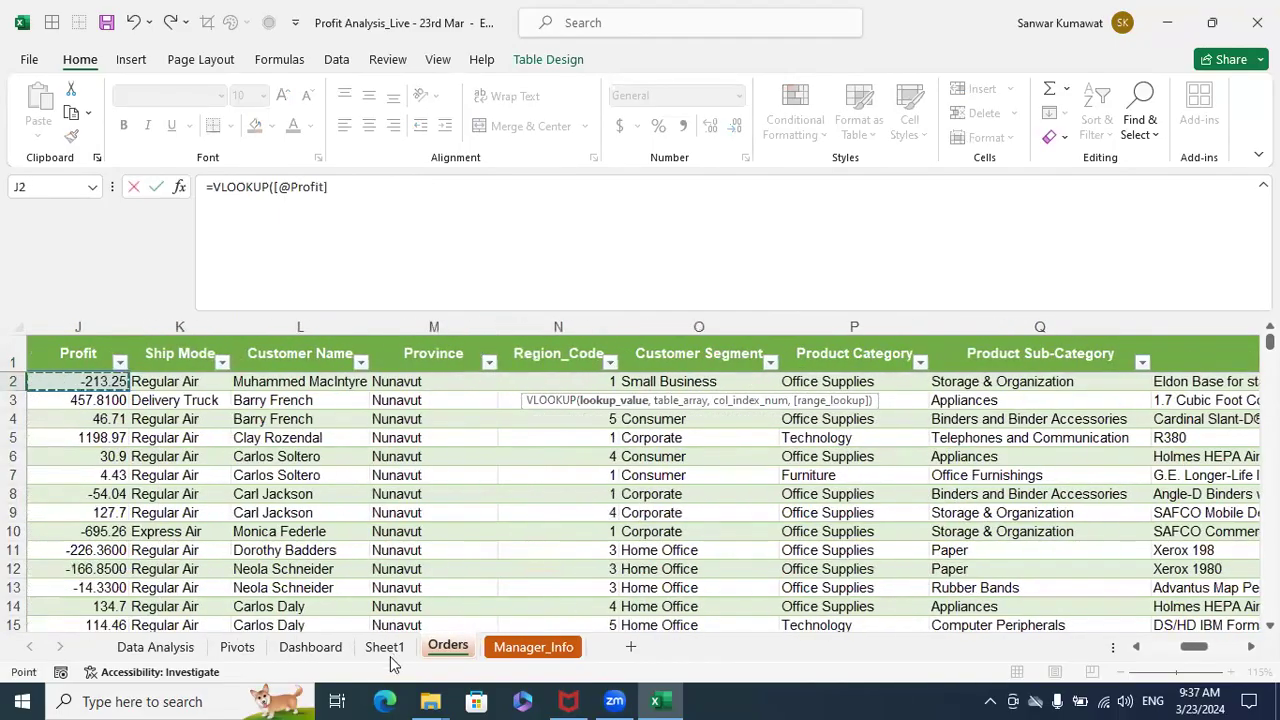
key("Left")
key("Right")
key("Right")
key("Right")
key("Right")
key("Right")
type(",")
- Complete the Region VLOOKUP with the absolute range Manager_Info!$A$1:$C$6, column index 2 and match type 0
left_click(533, 647)
left_click(145, 362)
key("ctrl+shift+Right")
key("ctrl+shift+Down")
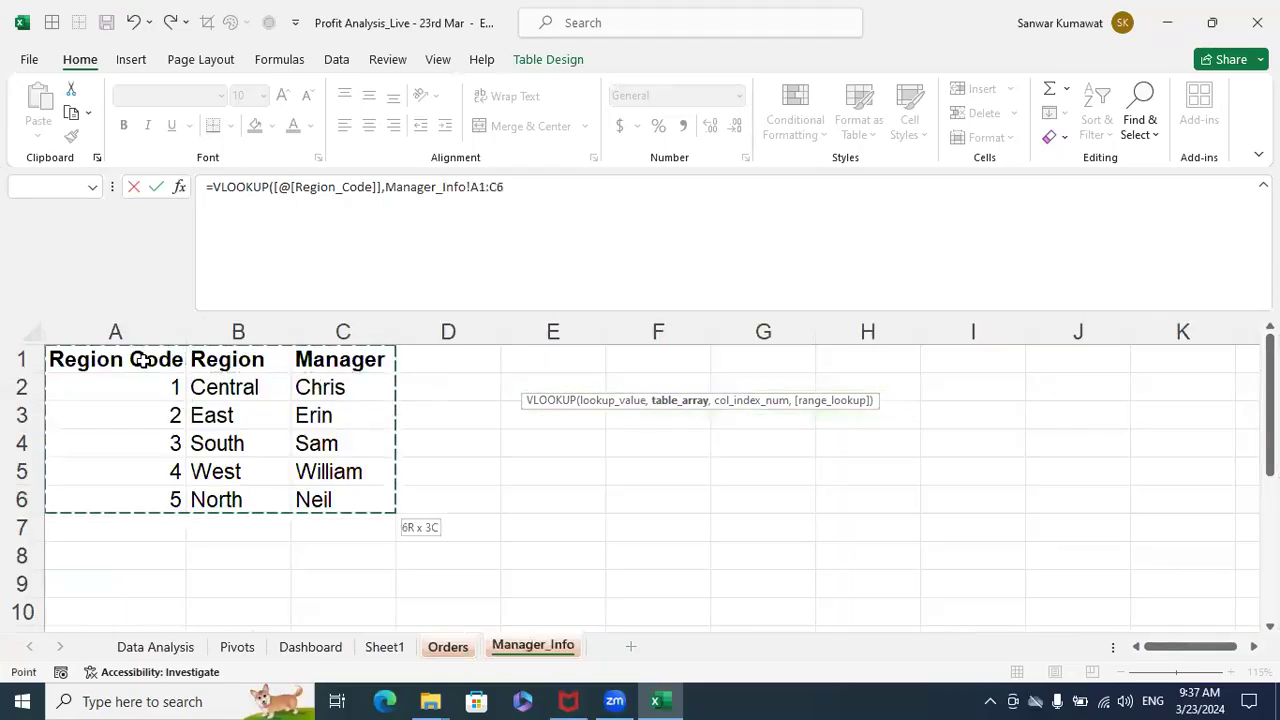
key("F4")
type(",2,0")
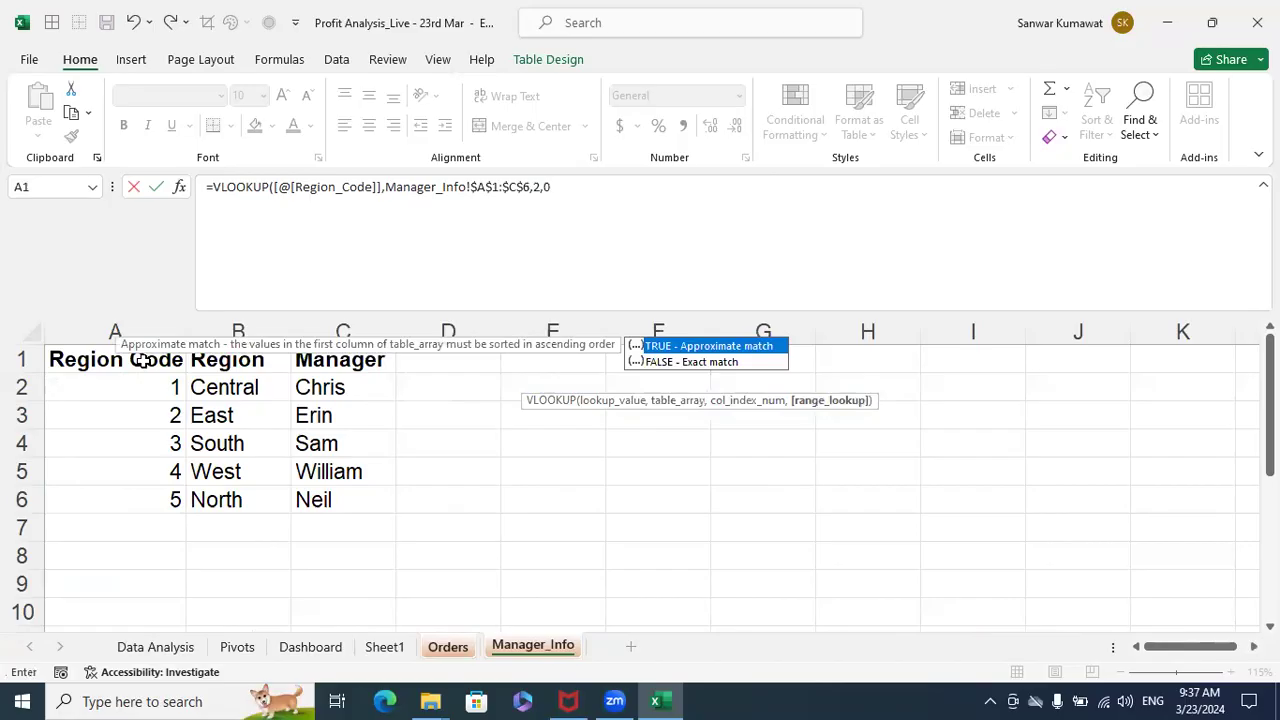
key("Return")
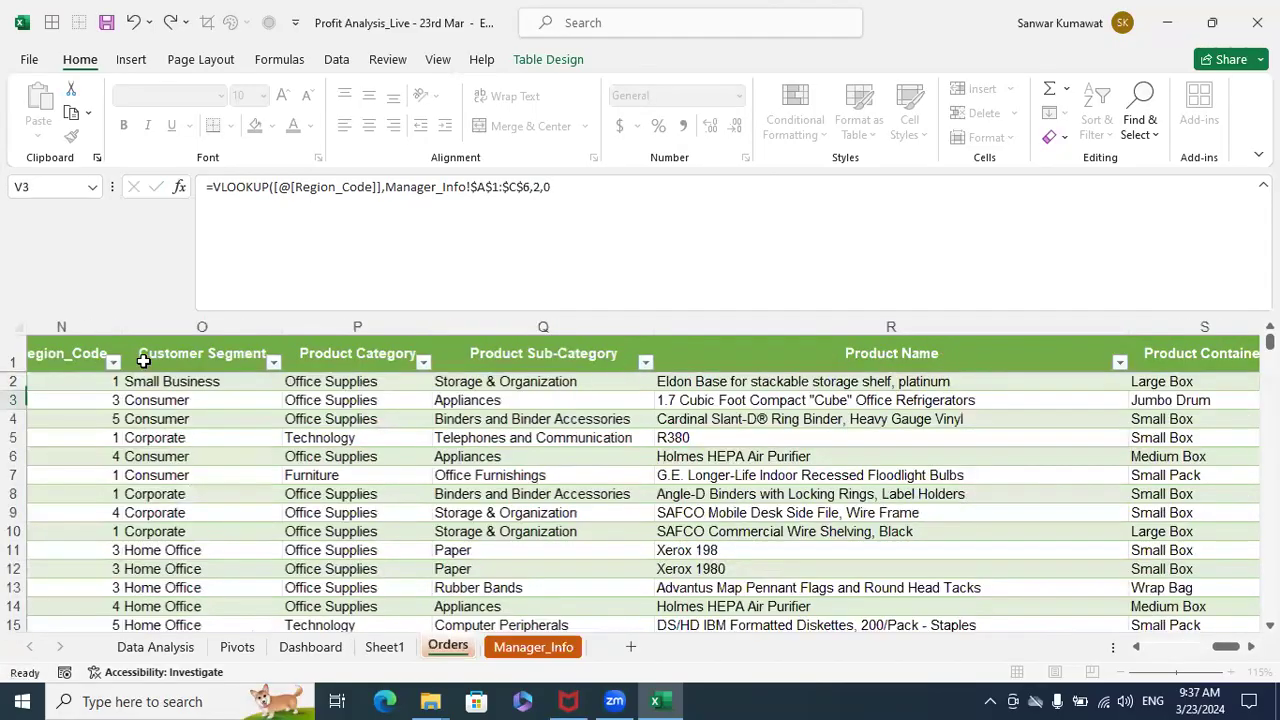
- In the first data cell of the Orders table's Manager column, start a VLOOKUP formula with the row's Region_Code as lookup value
key("Right")
type("=")
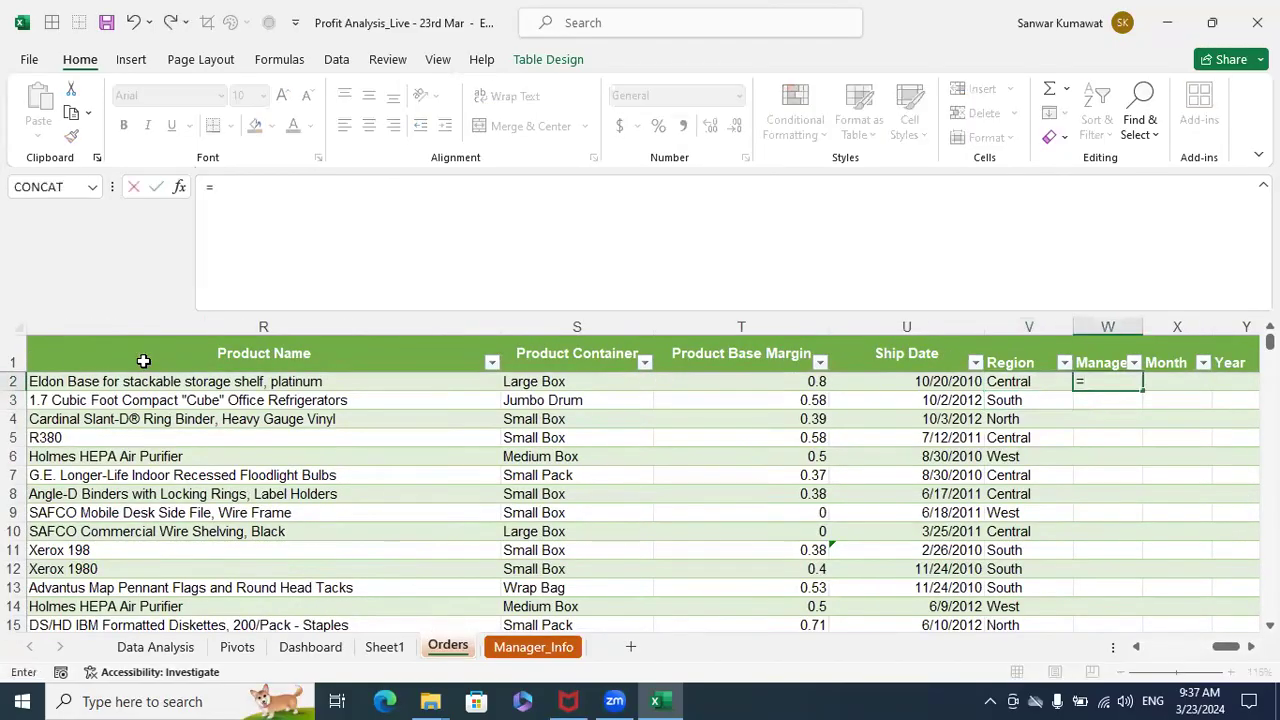
type("v")
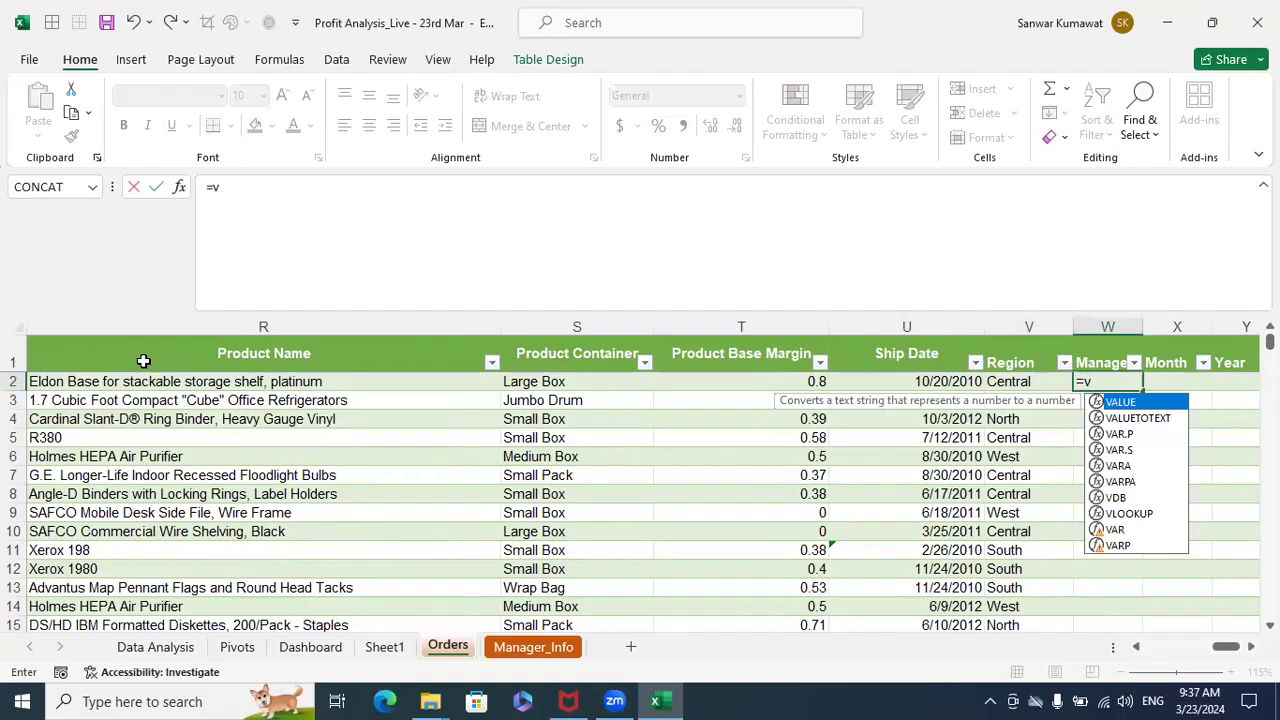
key("Down")
key("Down")
key("Down")
key("Down")
key("Down")
key("Down")
key("Down")
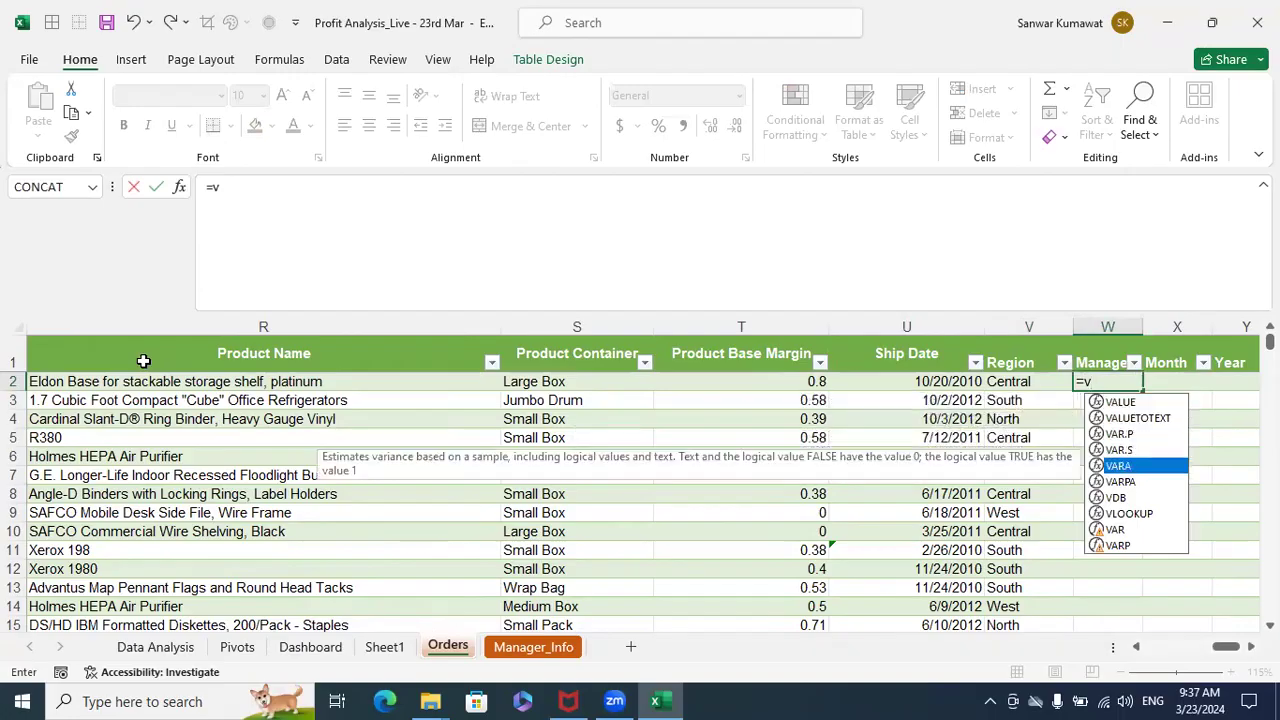
key("Tab")
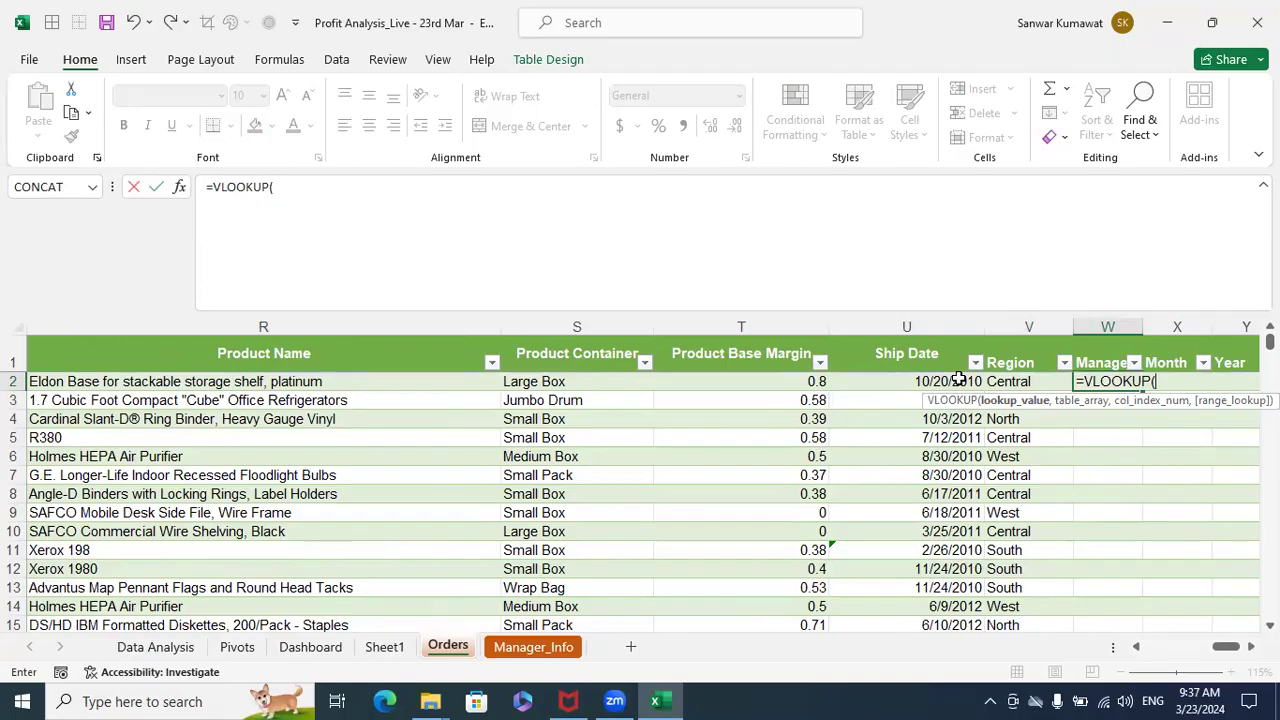
key("Left")
key("Left")
key("Left")
key("Left")
key("Left")
key("Left")
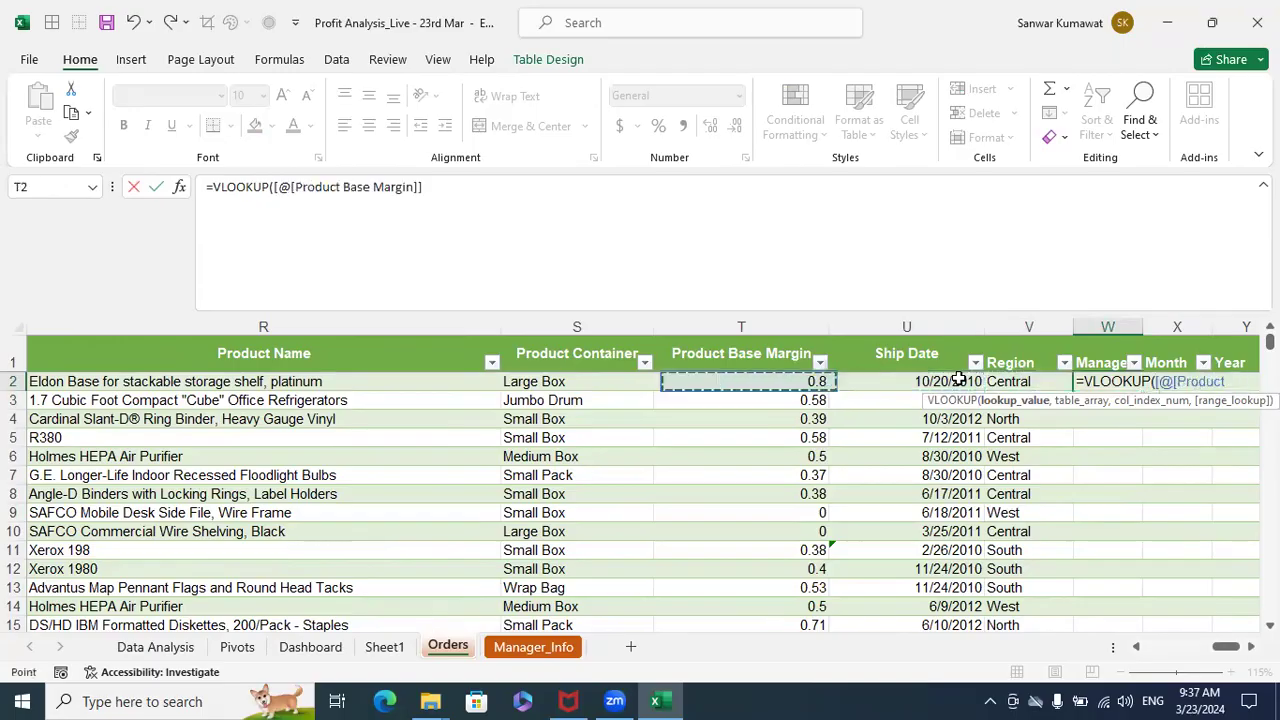
key("Left")
key("Left")
key("Left")
key("Left")
key("Left")
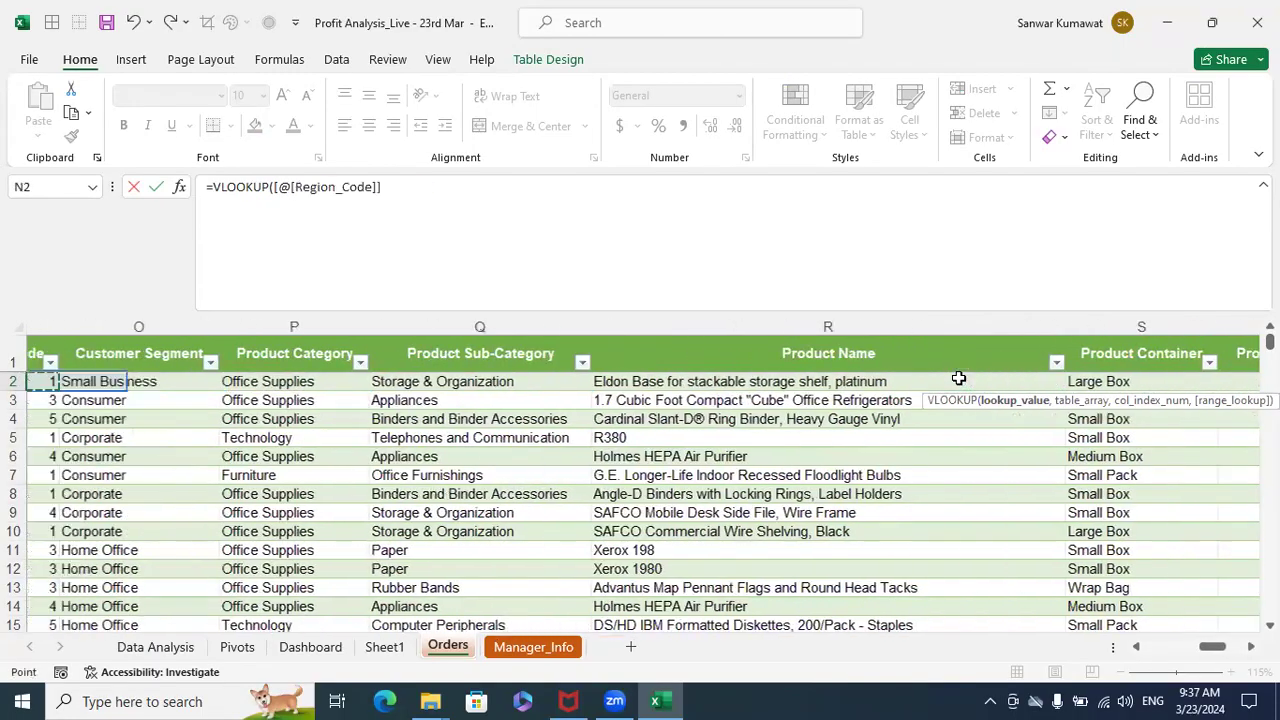
key("Left")
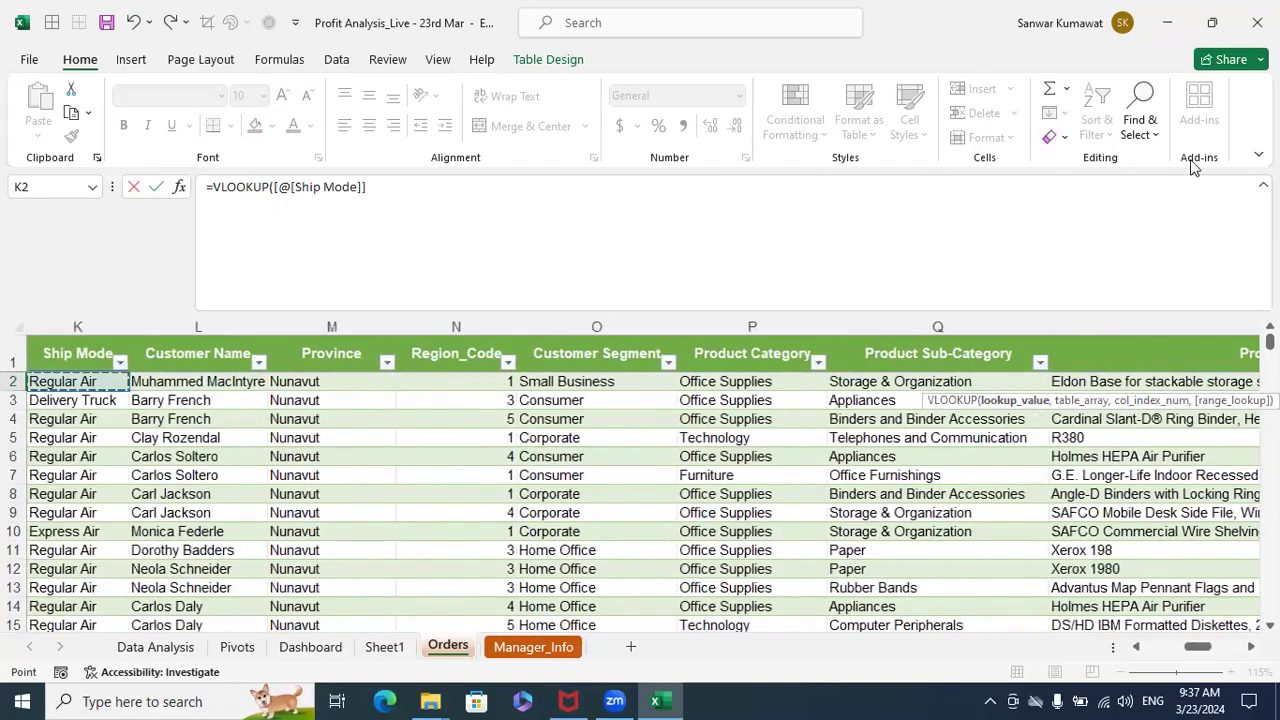
key("Right")
key("Right")
key("Right")
type(",")
- Complete the Manager VLOOKUP with the absolute range Manager_Info!$A$1:$C$6, column index 3 and match type 0
left_click(533, 647)
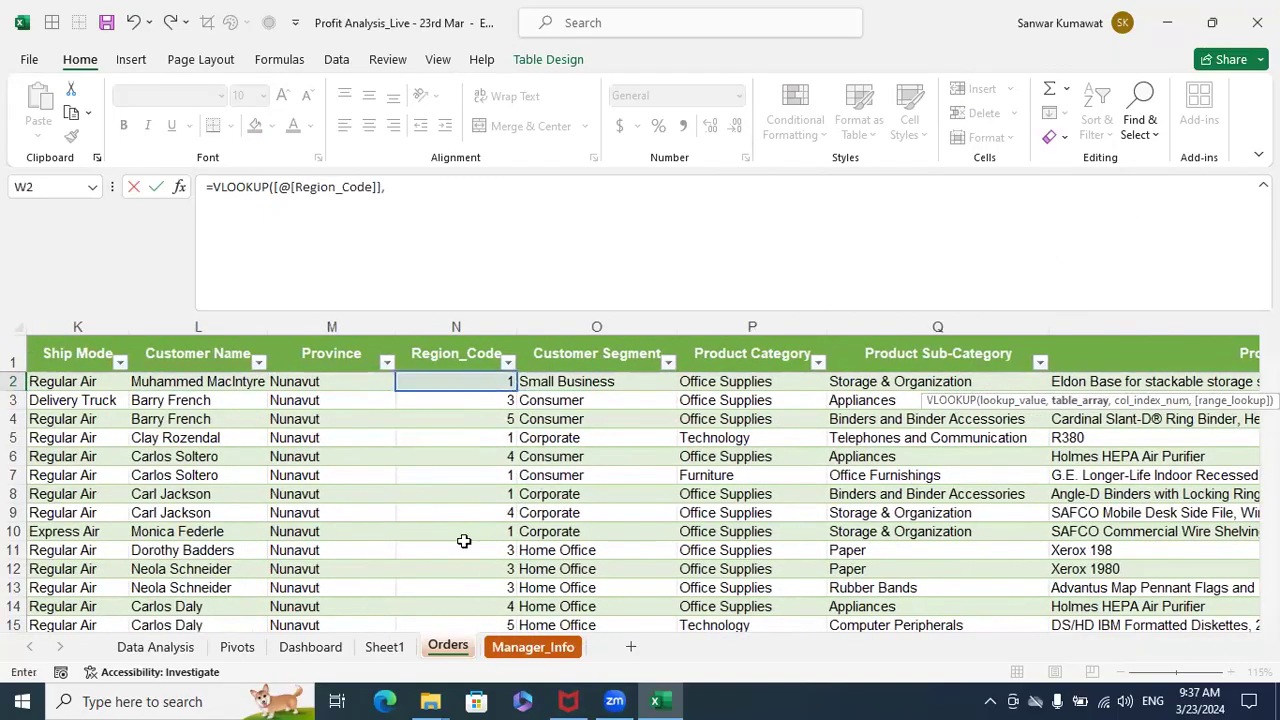
key("ctrl+shift+Right")
key("ctrl+shift+Down")
key("F4")
type(",3,0")
key("Return")
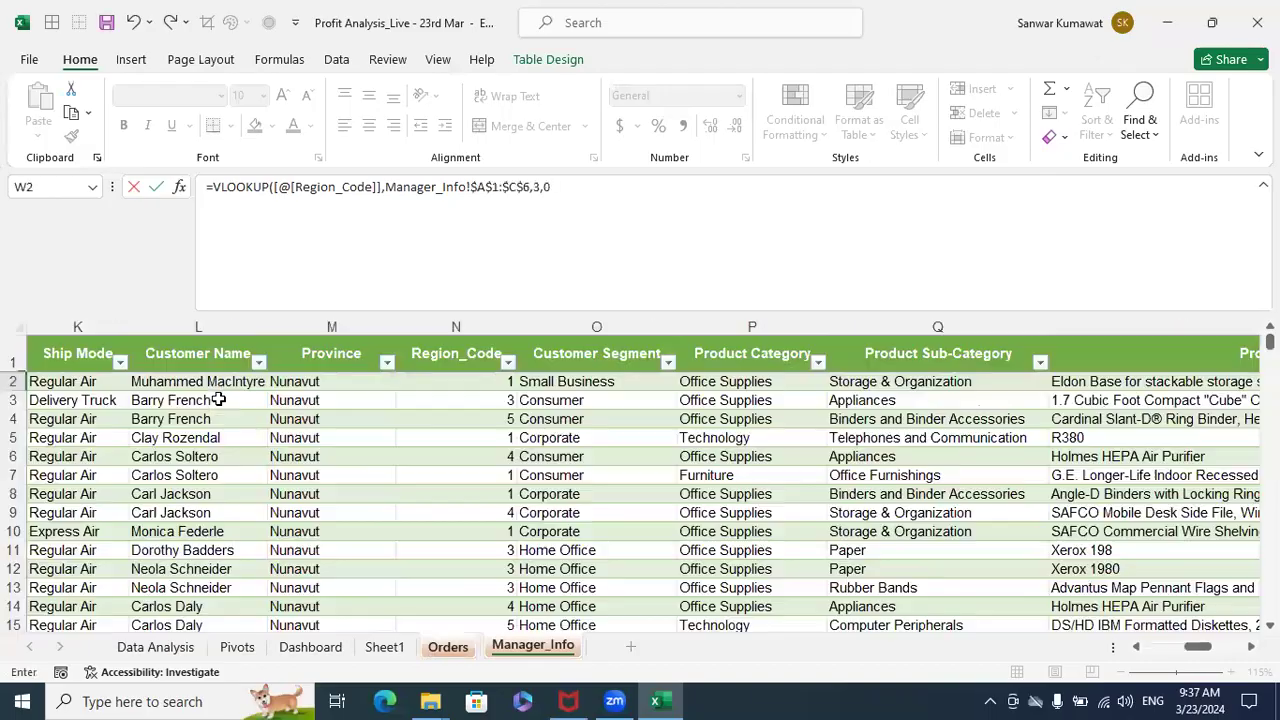
- Review the Orders table's column headers from Row ID through Product Container to find the source for the Month and Year columns
key("Up")
key("Right")
scroll(218, 399, "right", 2)
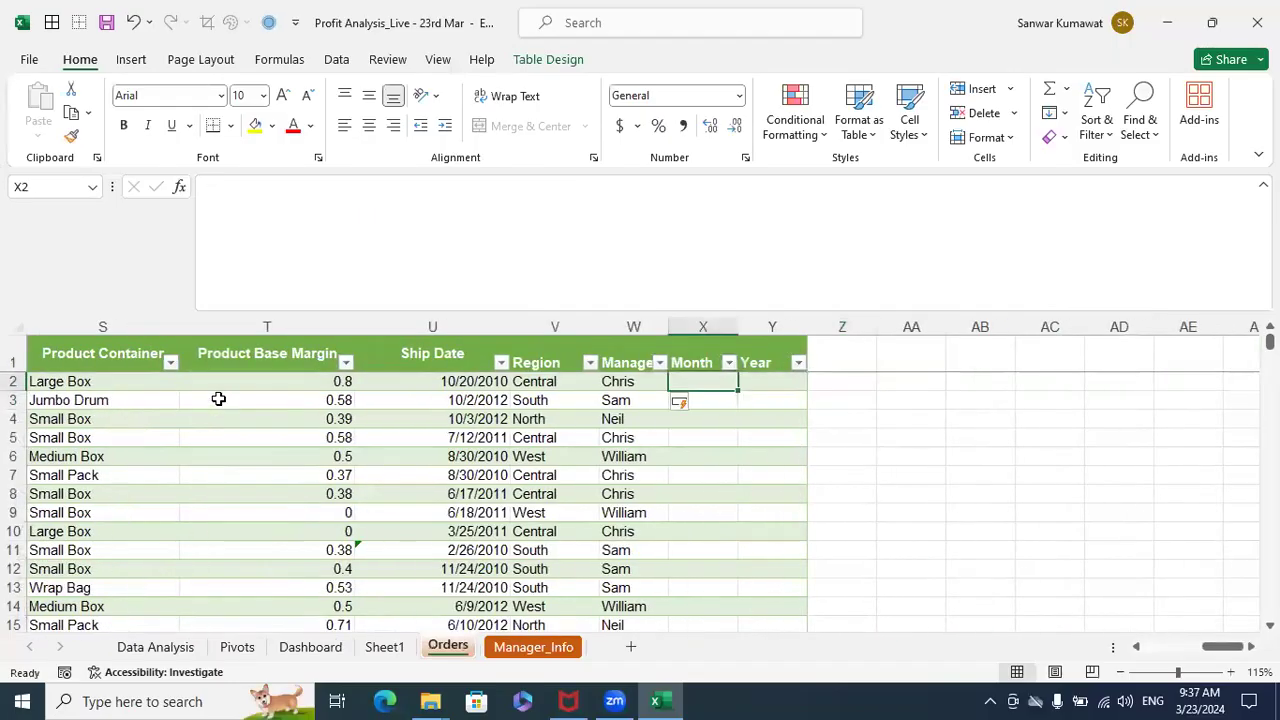
key("Up")
key("ctrl+Left")
key("Right")
key("Right")
key("Right")
key("Right")
key("Right")
key("Right")
key("Right")
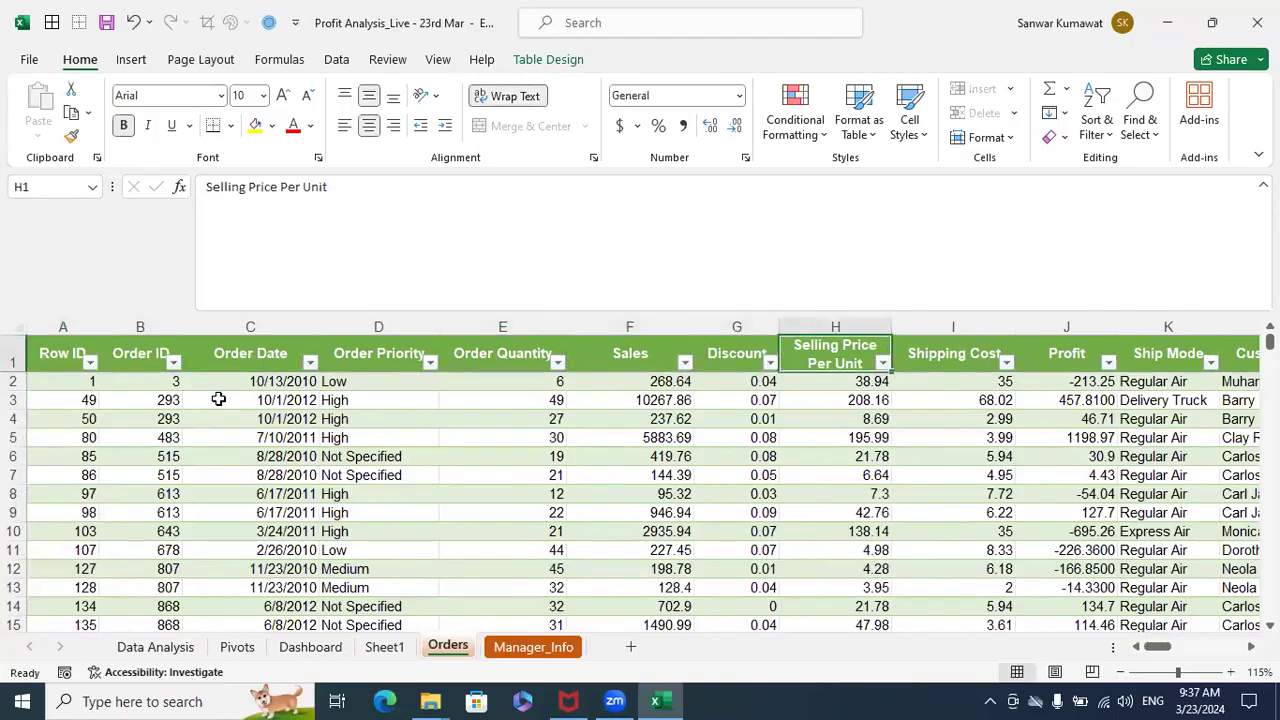
key("Right")
key("Right")
key("Right")
key("Right")
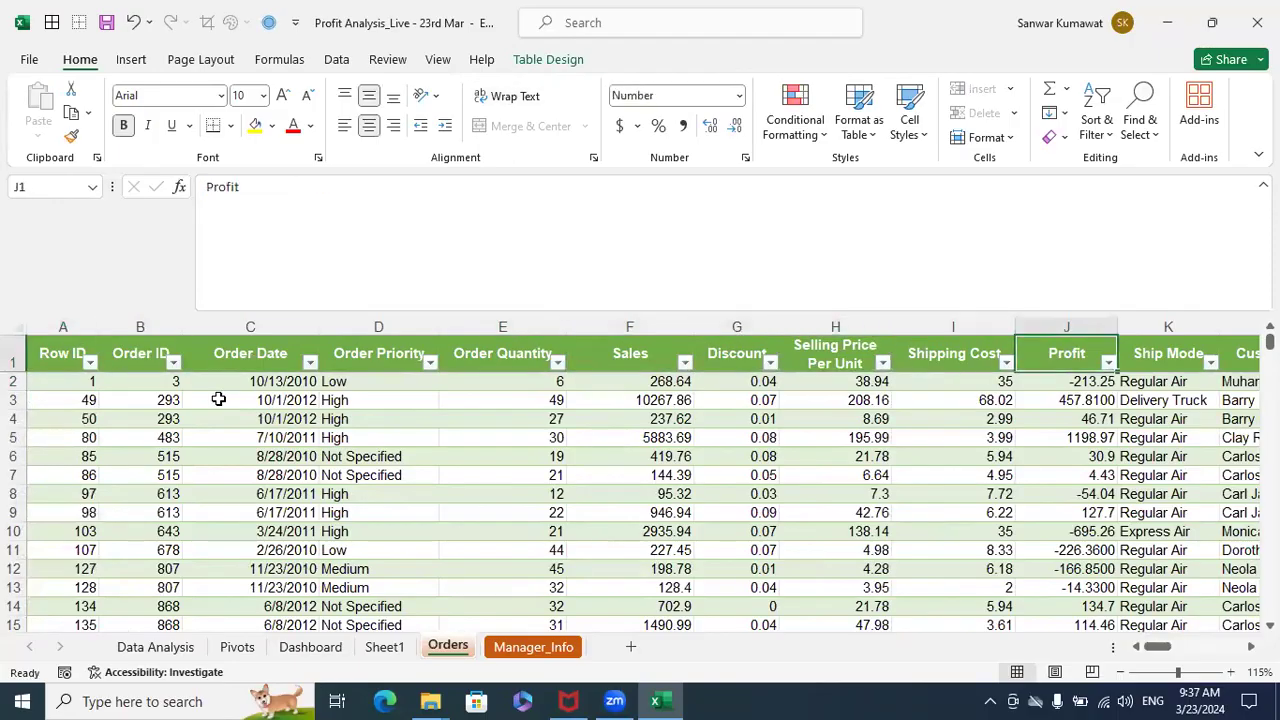
key("ctrl+Left")
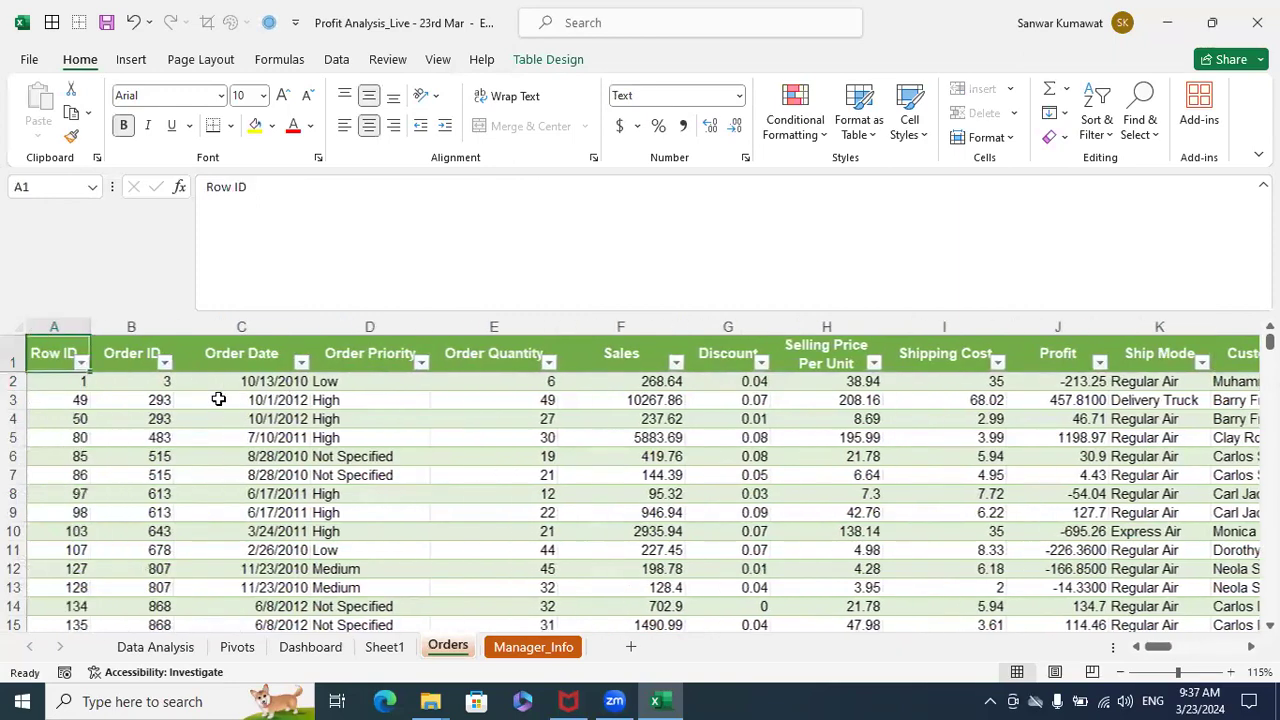
key("Right")
key("Right")
key("Right")
key("Right")
key("Right")
key("Right")
key("Right")
key("Right")
key("Right")
key("Right")
key("Right")
key("Right")
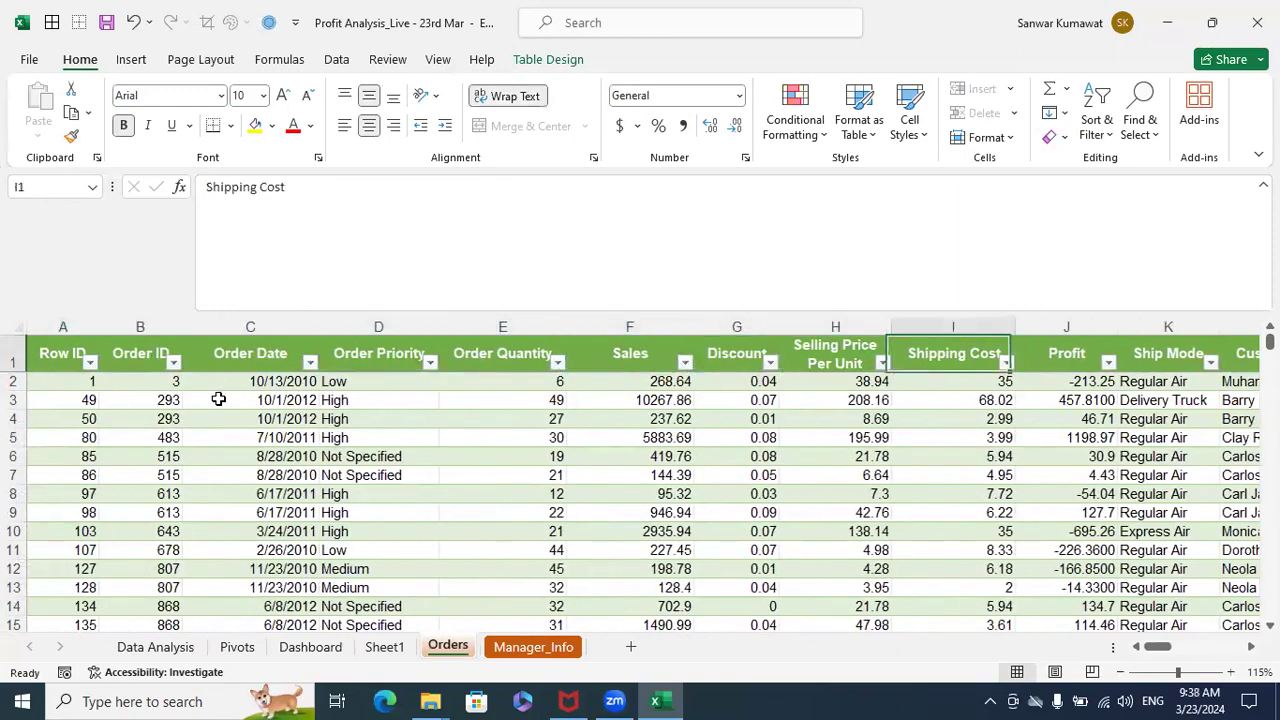
key("Right")
key("Right")
key("Right")
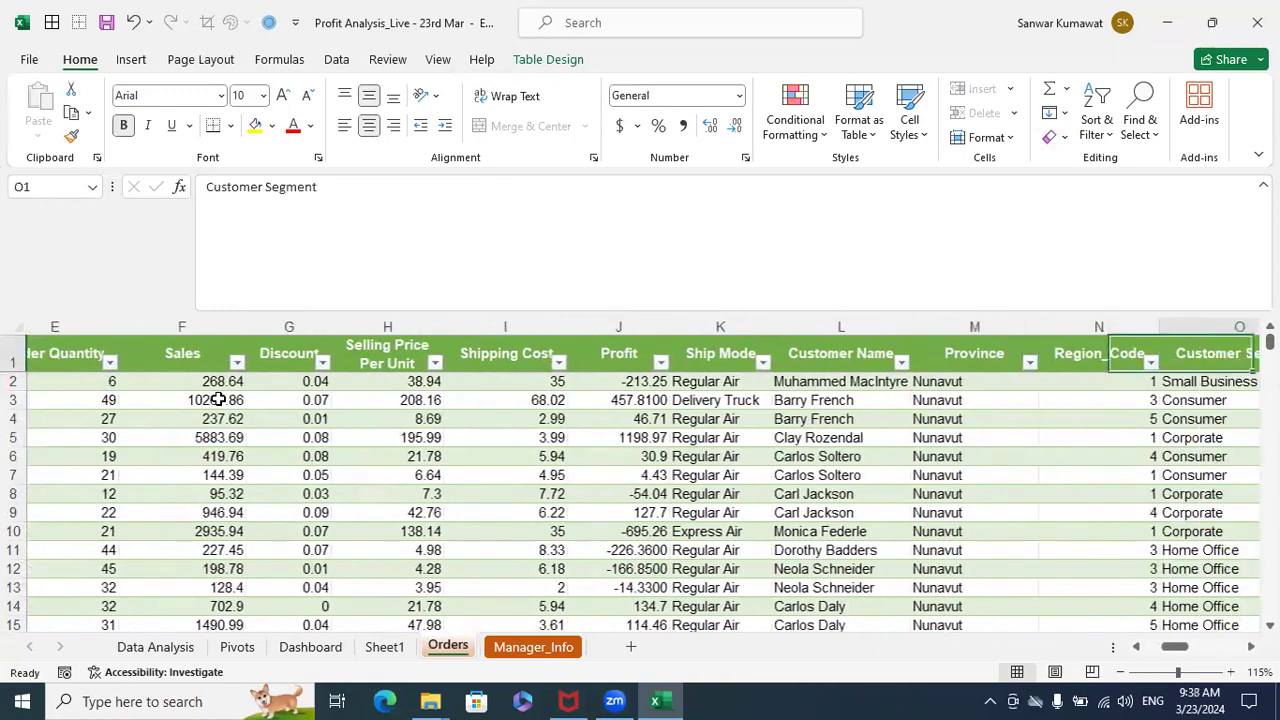
key("Right")
key("Right")
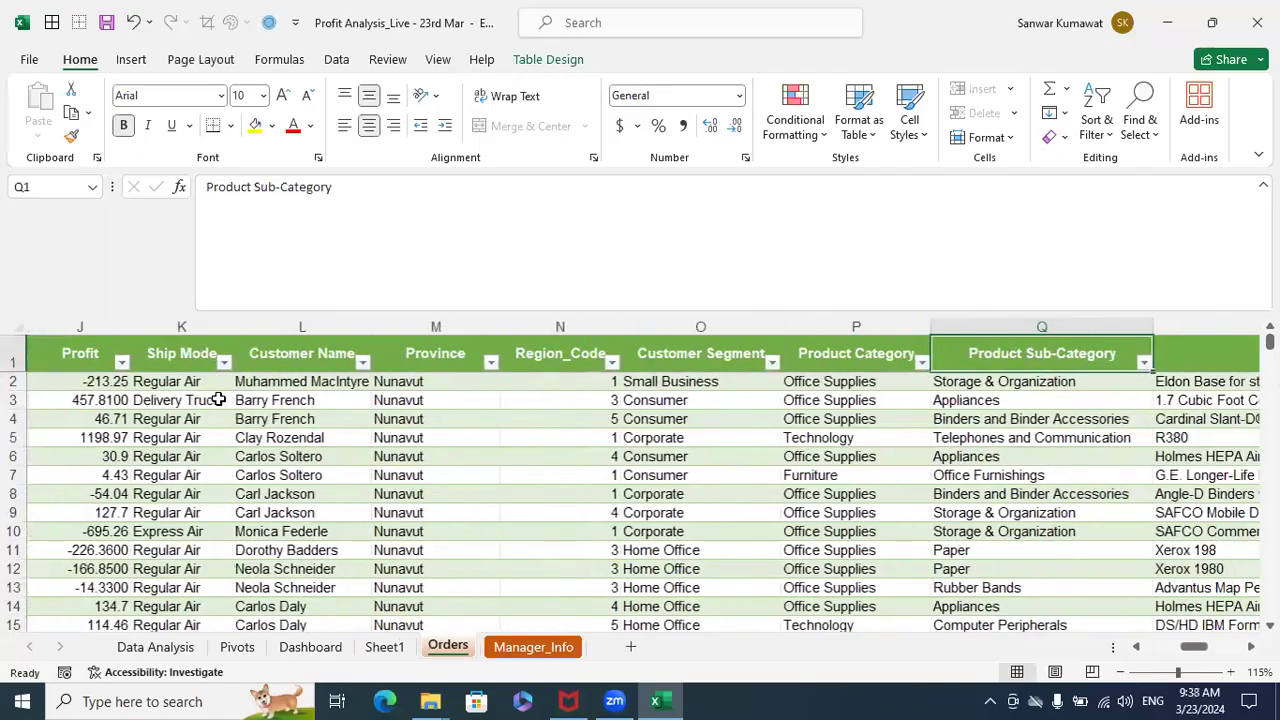
key("Right")
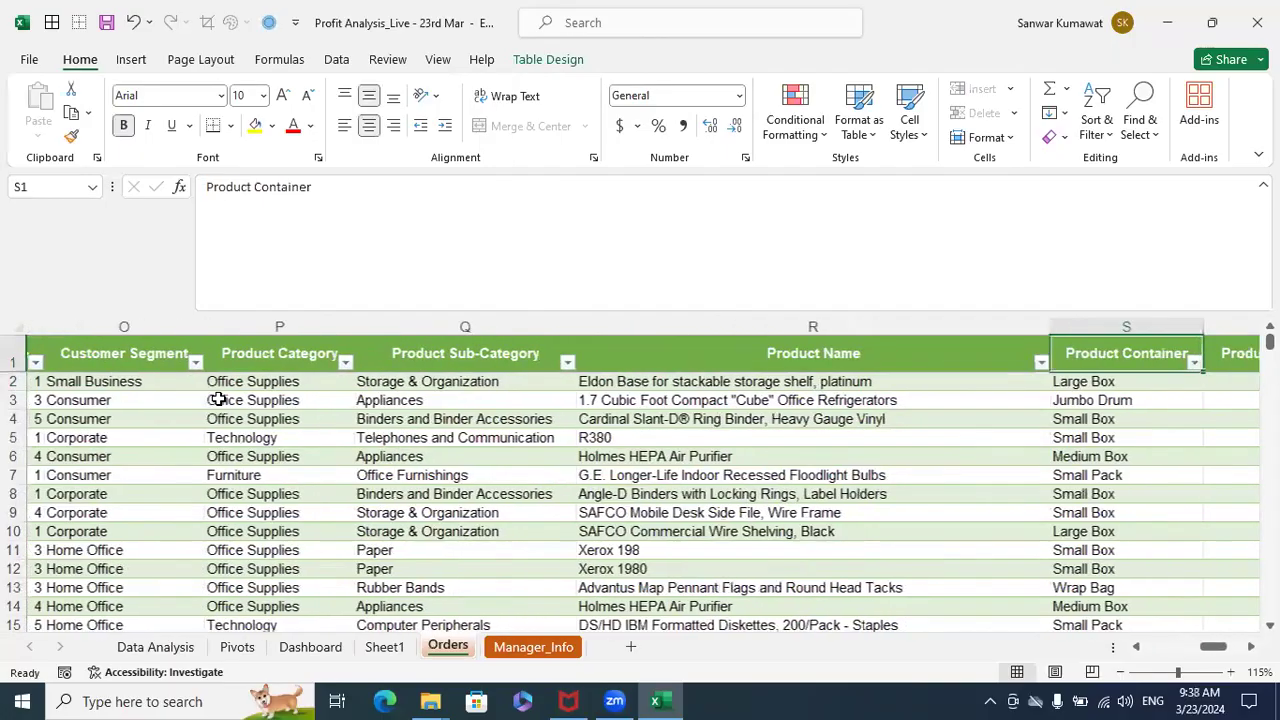
key("ctrl+Home")
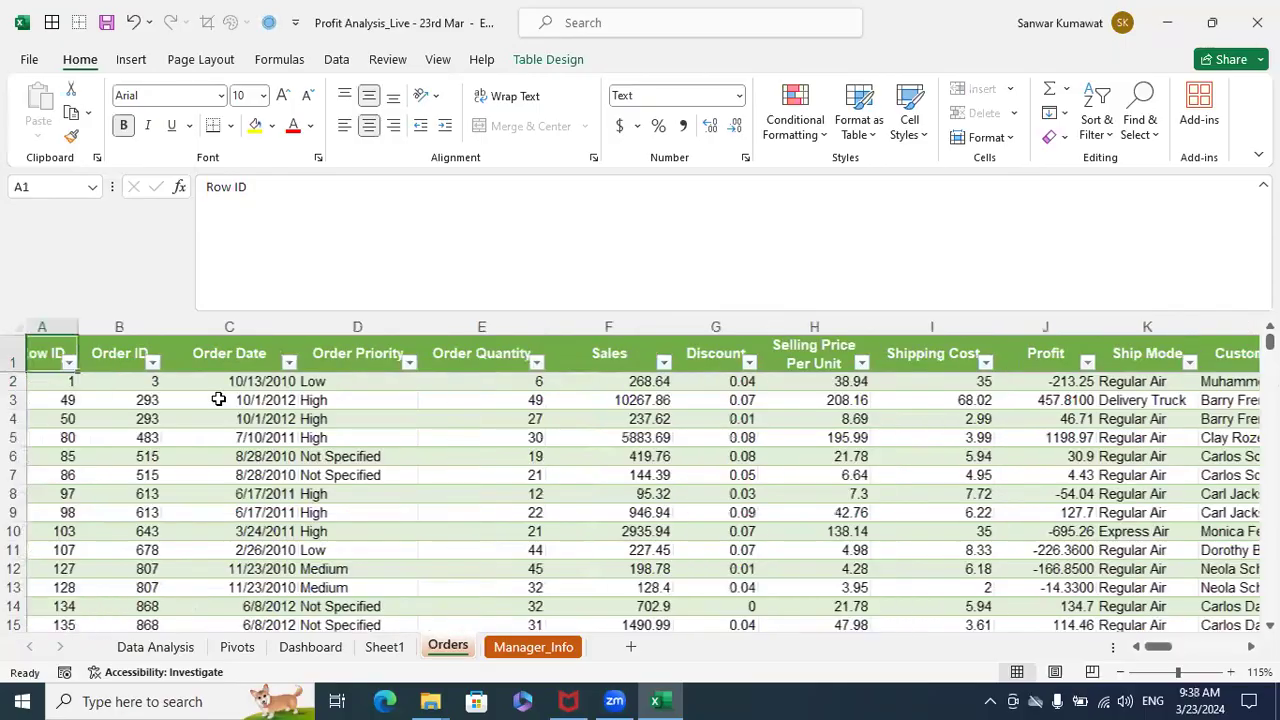
- Examine the month, day and year parts of the first Order Date value in the Orders table
left_click(268, 381)
left_click_drag(312, 202, 114, 200)
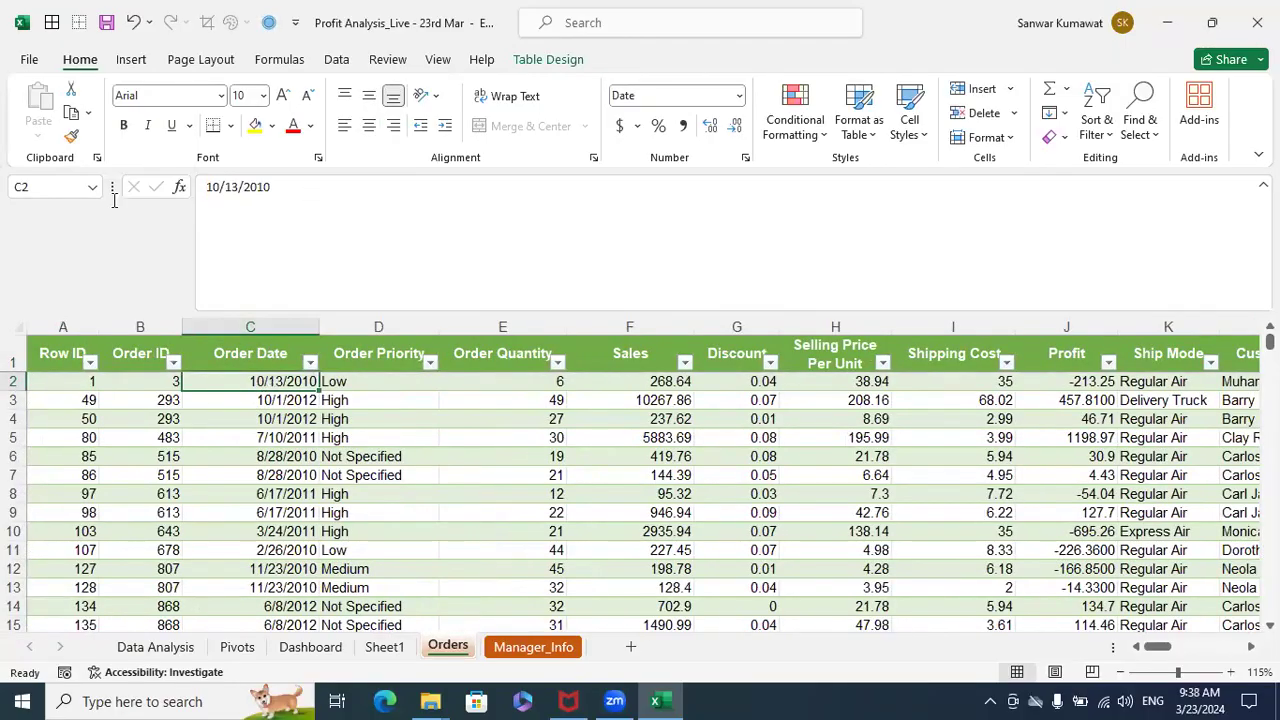
left_click(230, 195)
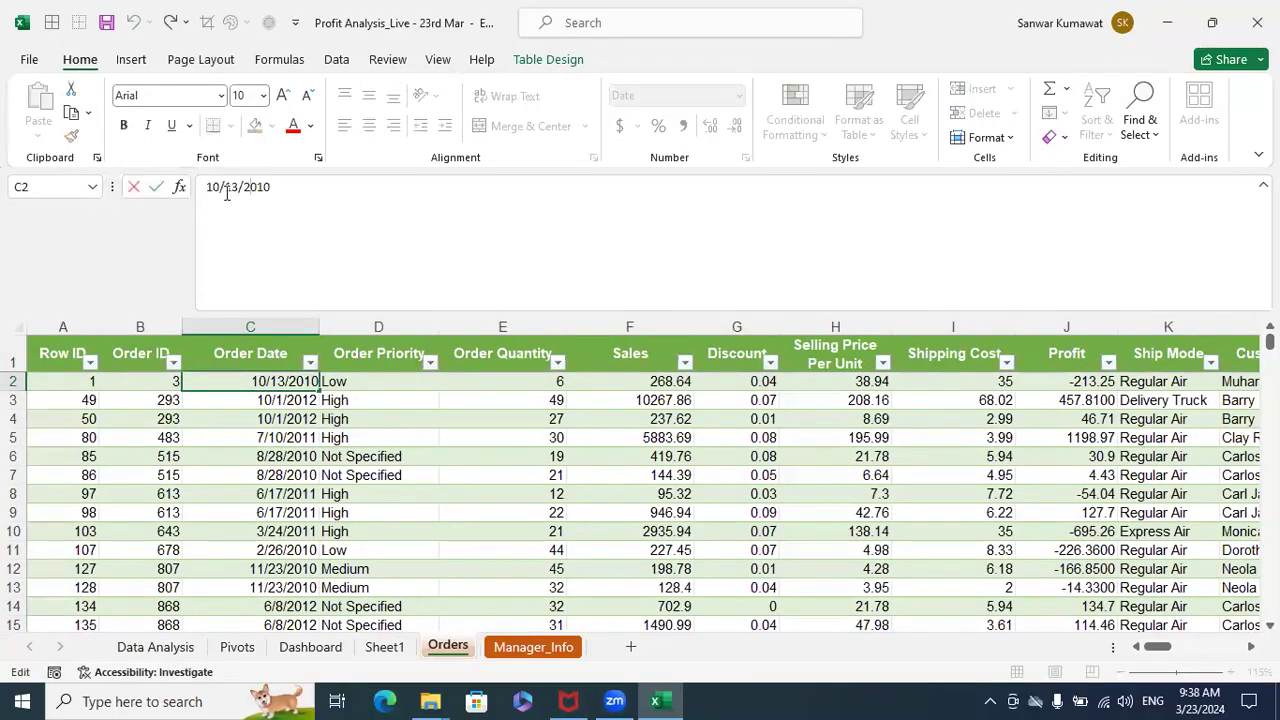
left_click_drag(207, 189, 219, 200)
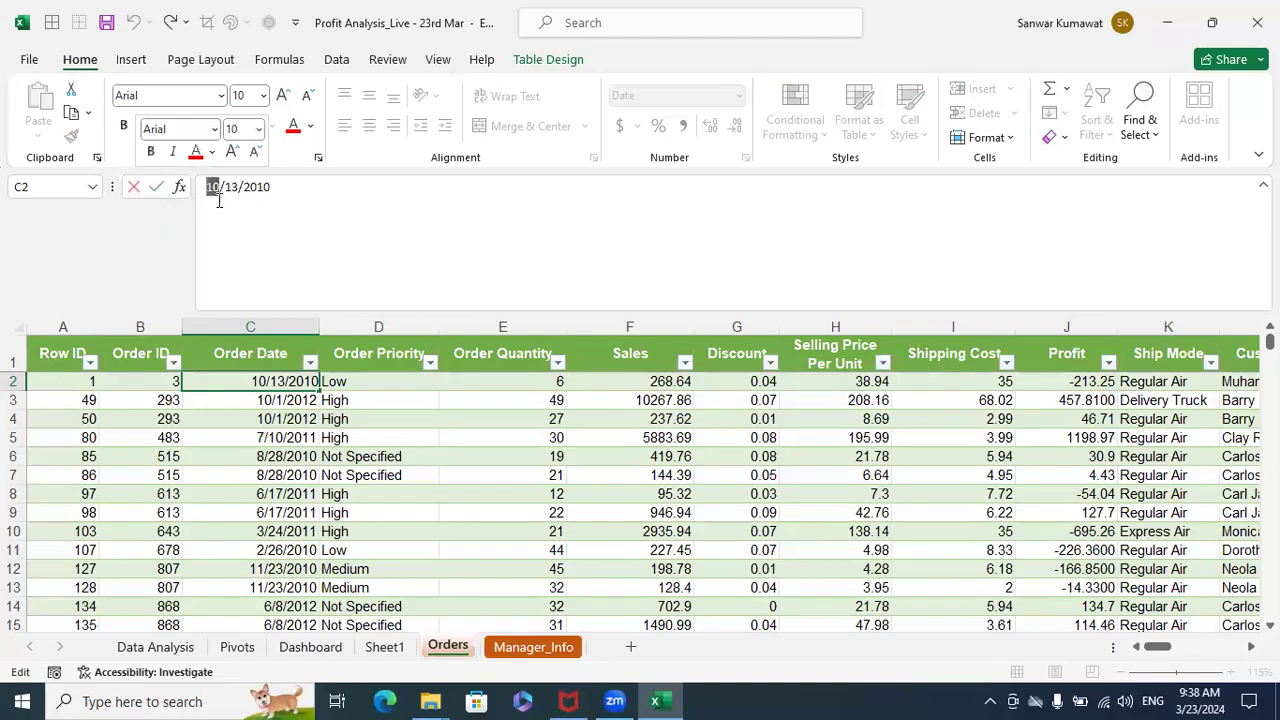
left_click(370, 358)
- Fill the Orders table's Month column with a TEXT formula that formats each row's Order Date as "MMM"
key("ctrl+Right")
key("Down")
key("Left")
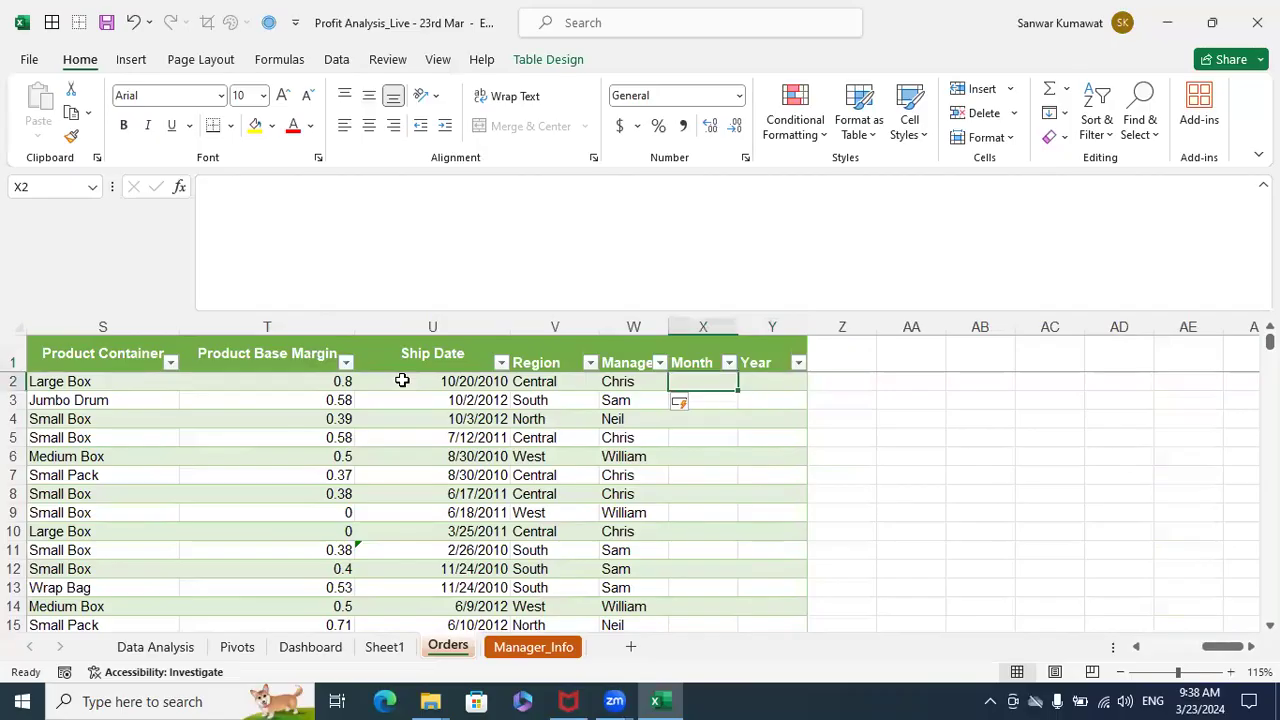
left_click(502, 87)
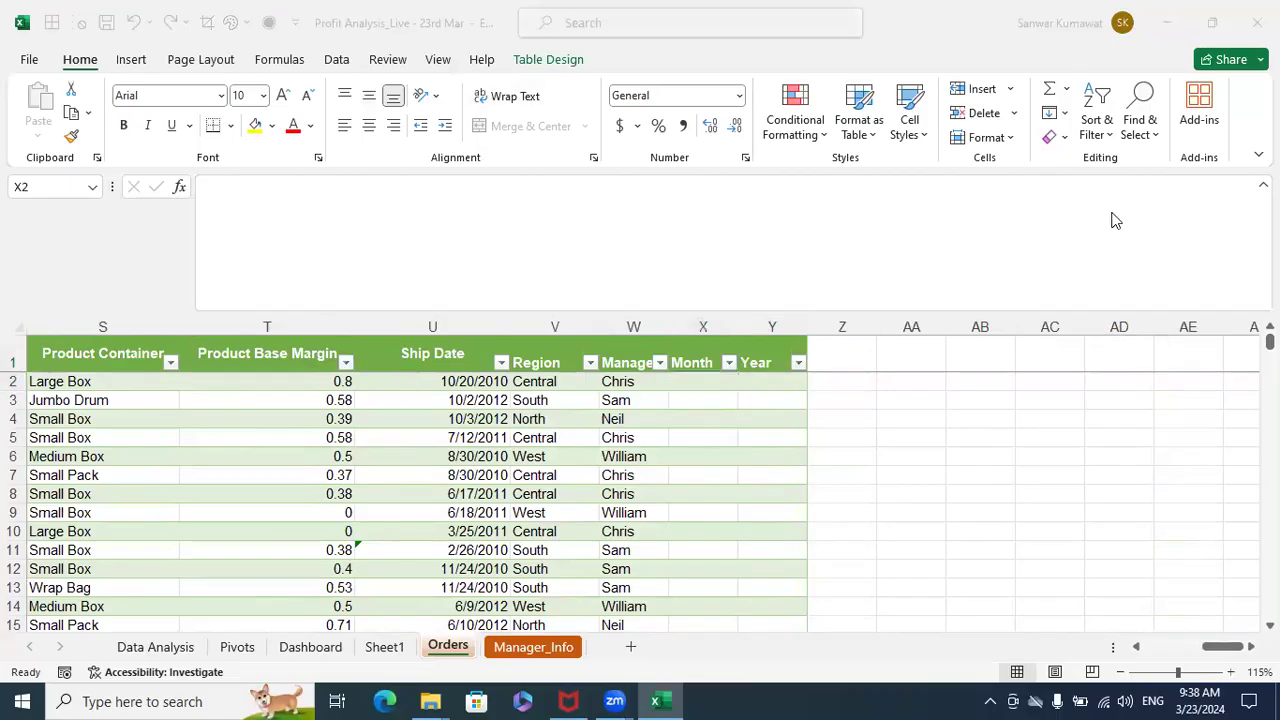
left_click(716, 388)
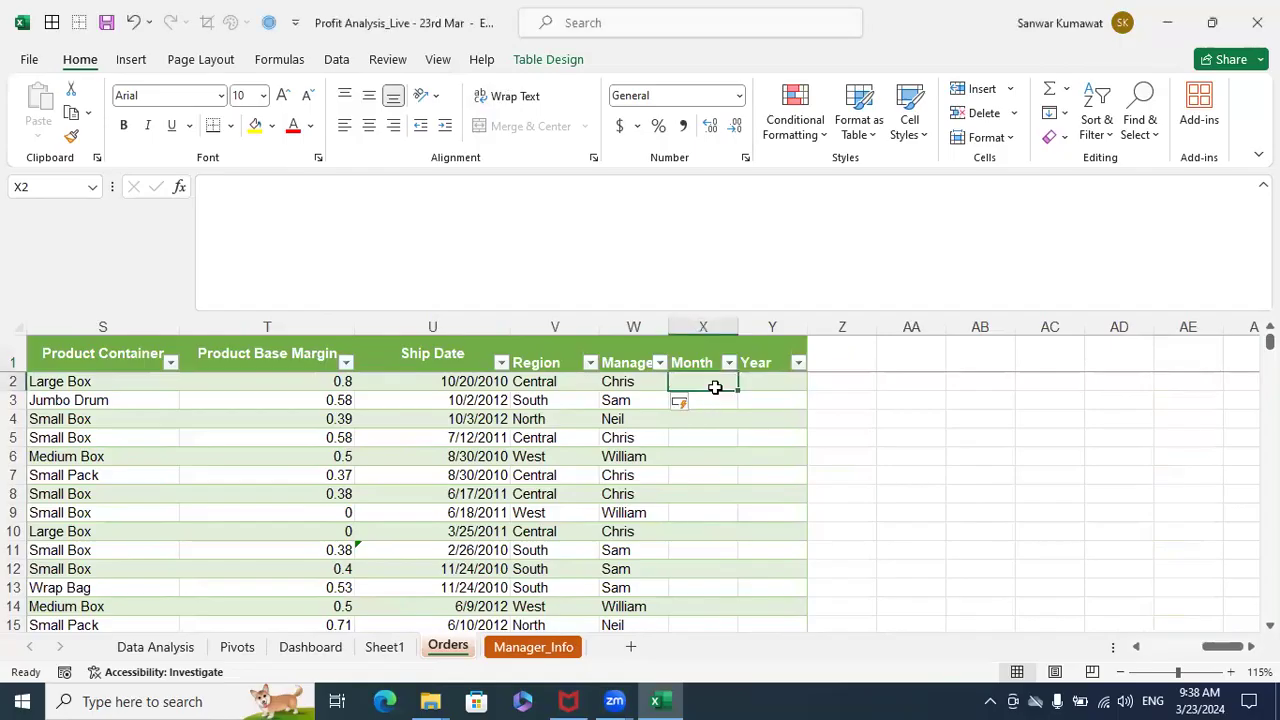
type("=text")
key("Tab")
key("Left")
key("ctrl+Left")
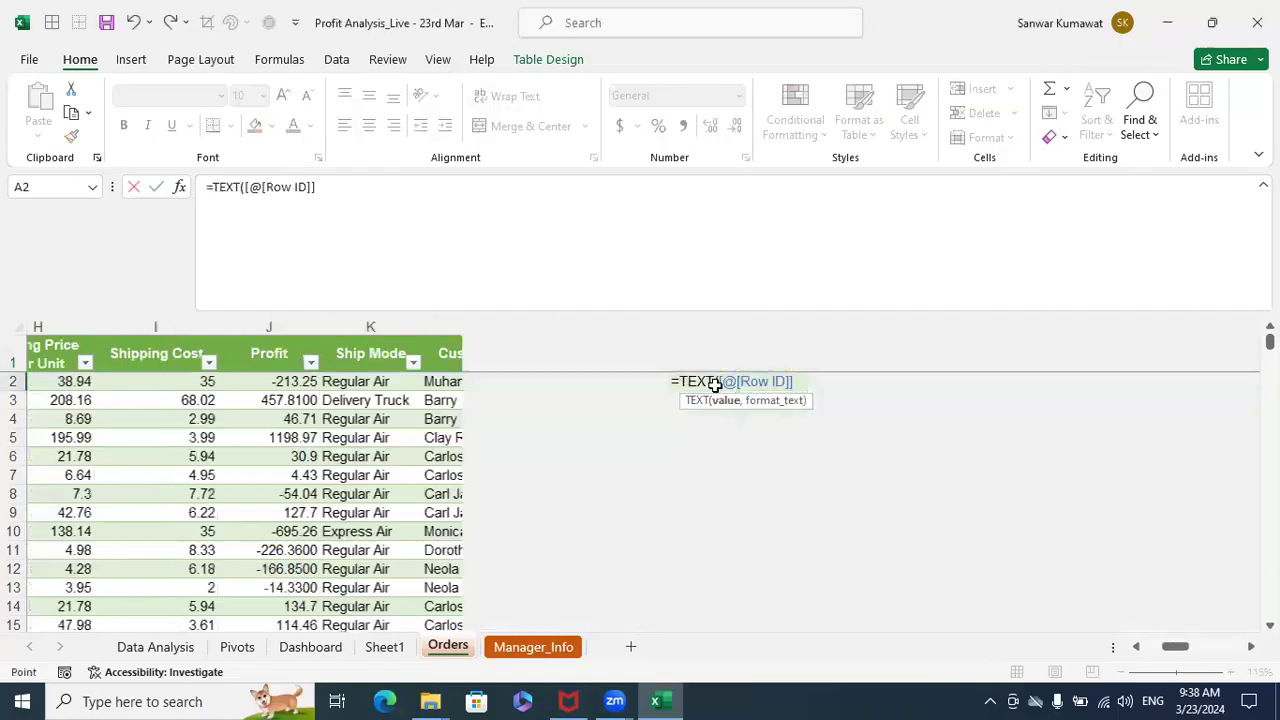
key("Right")
key("Right")
key("Right")
key("Left")
type(",")
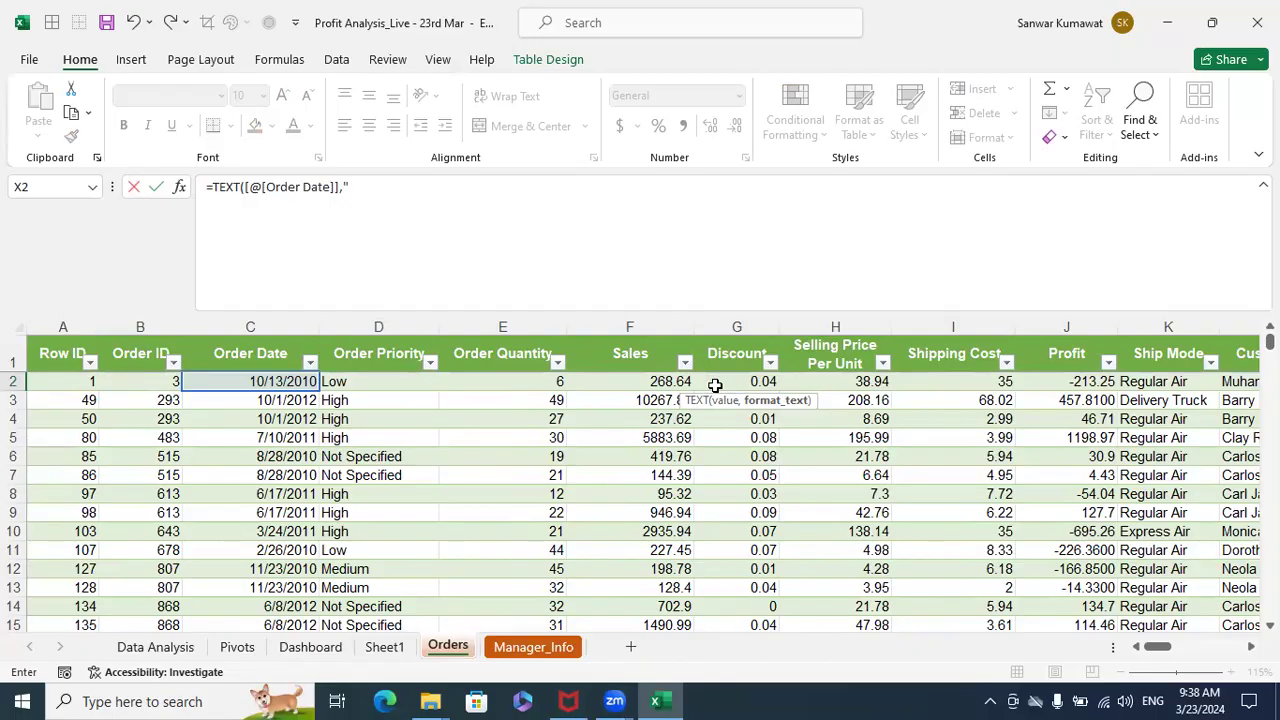
type("\"MMM")
key("Return")
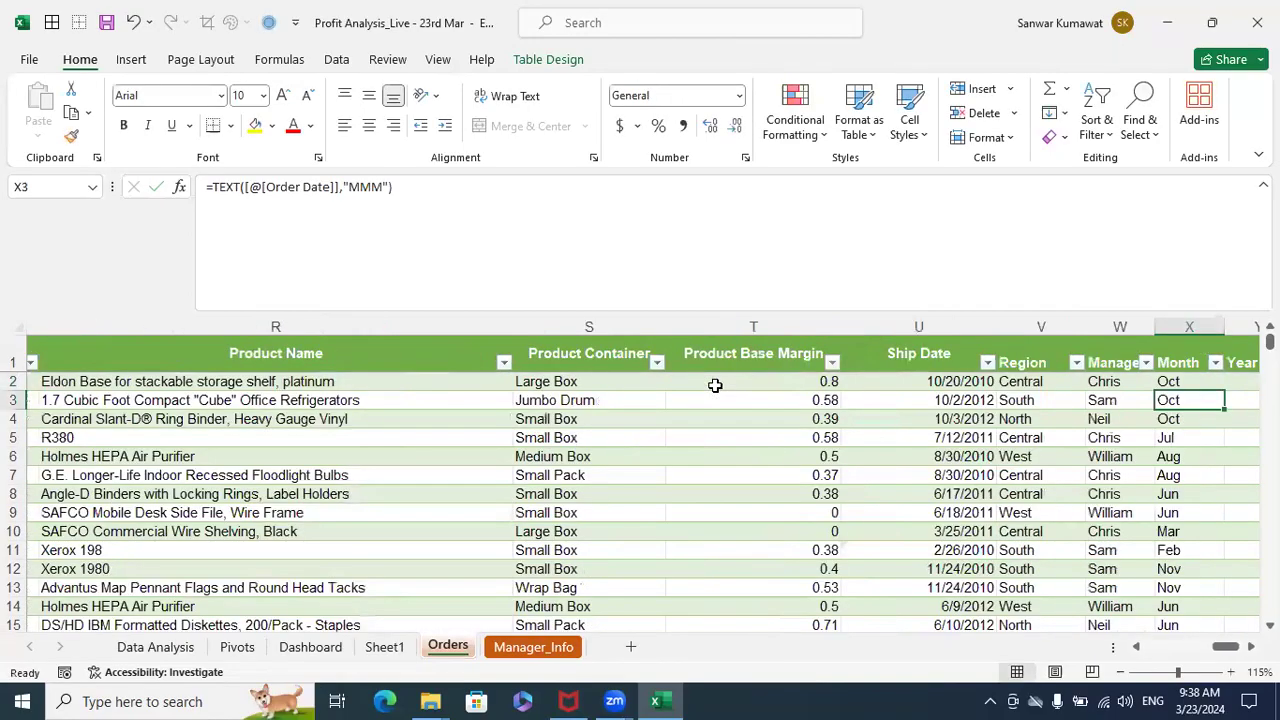
- Fill the Orders table's Year column with a TEXT formula that formats each row's Order Date as "YYYY"
key("Up")
key("Right")
key("Right")
key("Right")
key("Left")
key("Left")
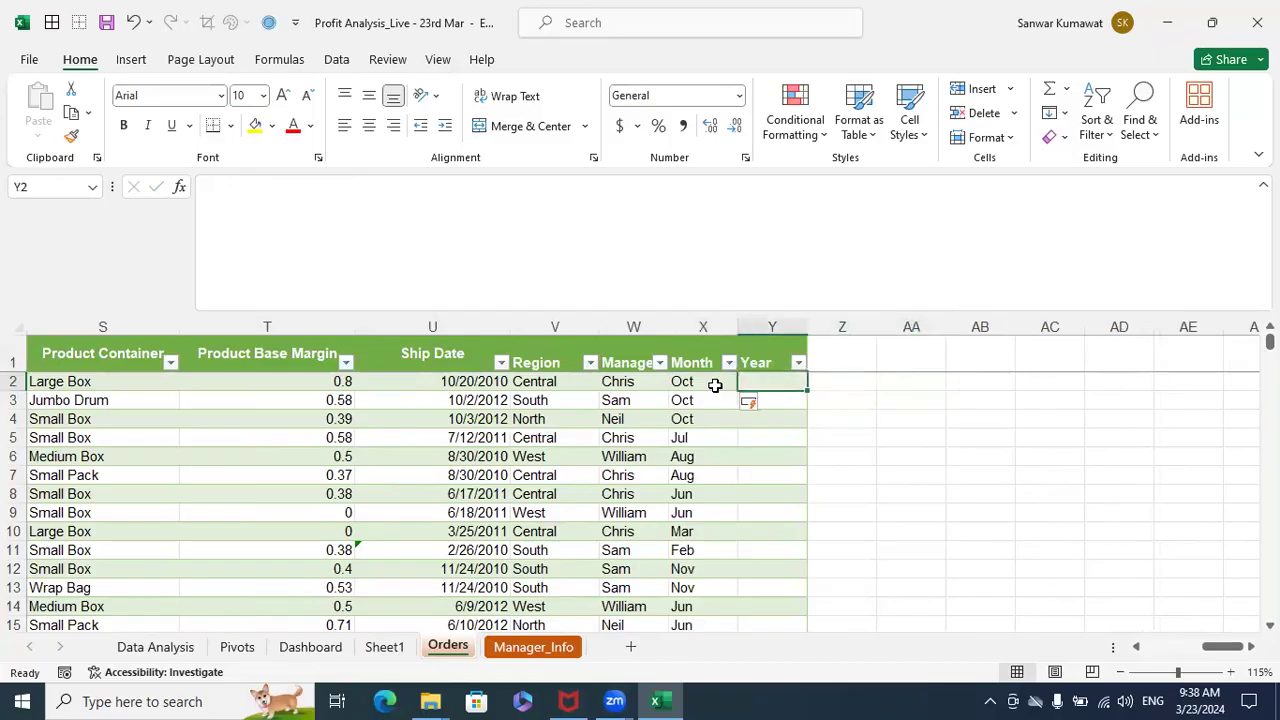
type("=text")
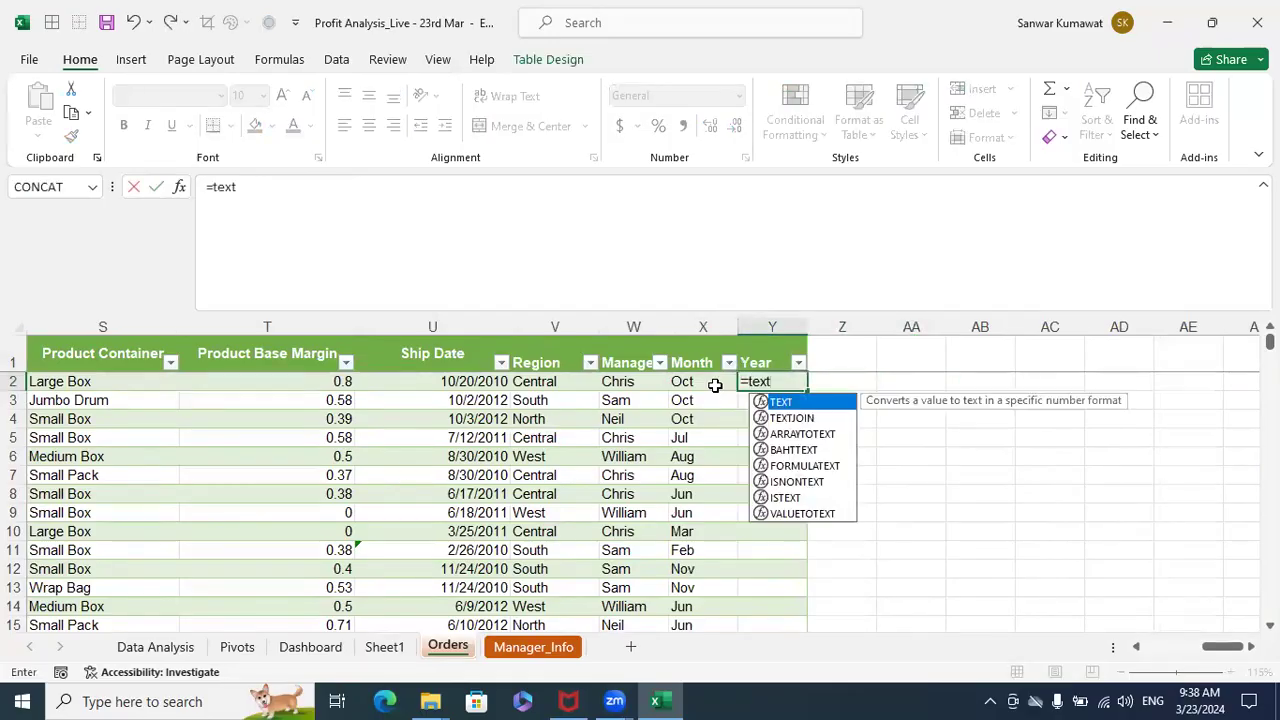
key("Tab")
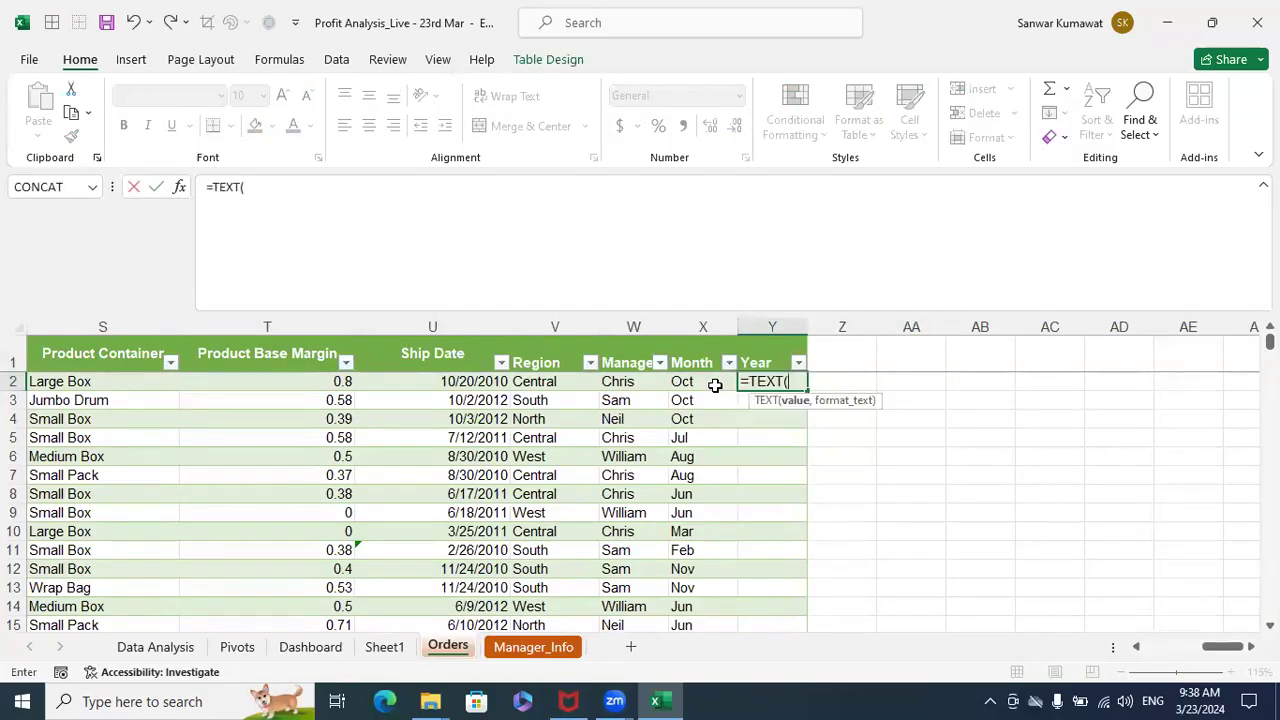
key("ctrl+Left")
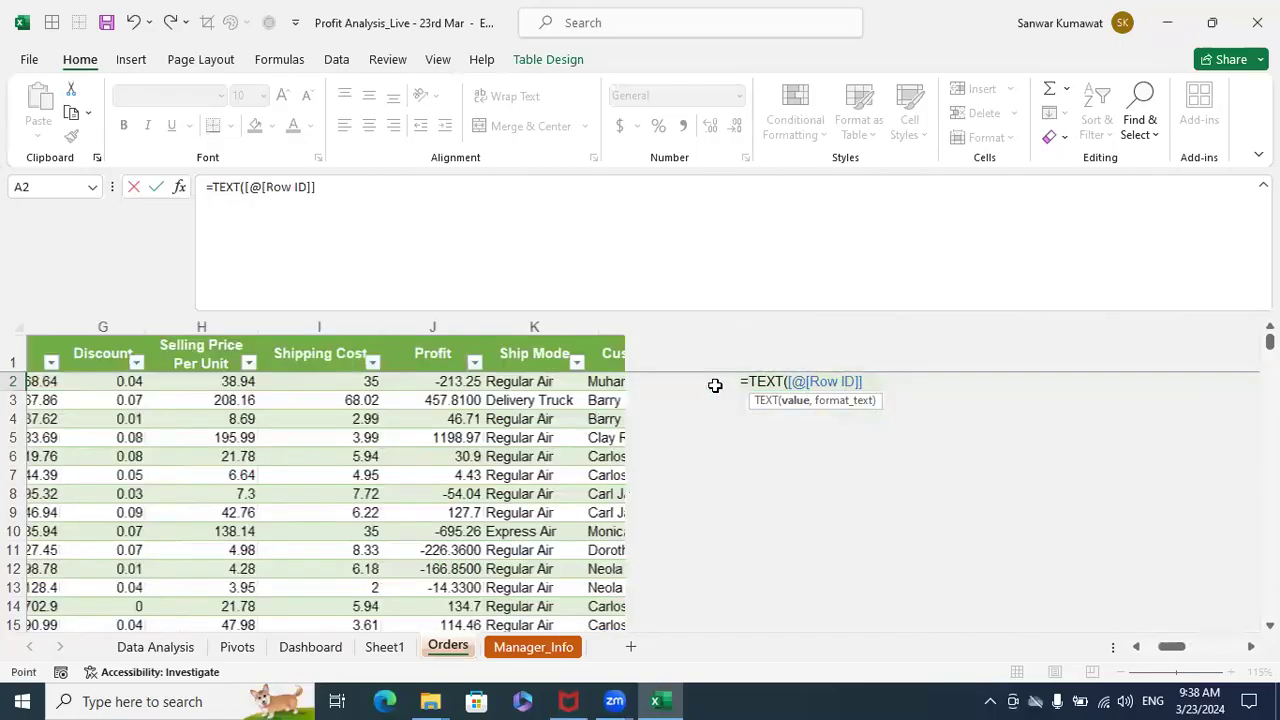
key("Right")
key("Right")
type(",\"YYYY\")")
key("Return")
- Return to the PivotTable on Sheet1 and look for the Region, Manager, Month and Year fields in its field list
key("ctrl+Up")
key("Left")
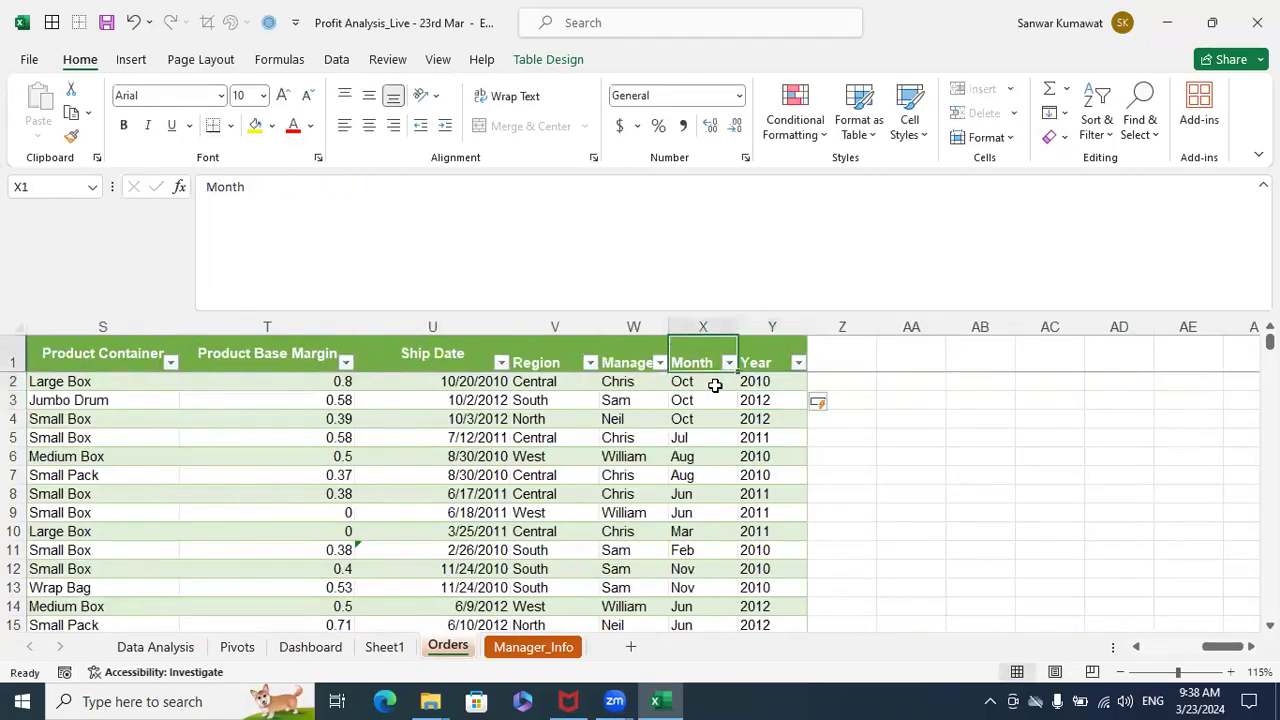
key("ctrl+Left")
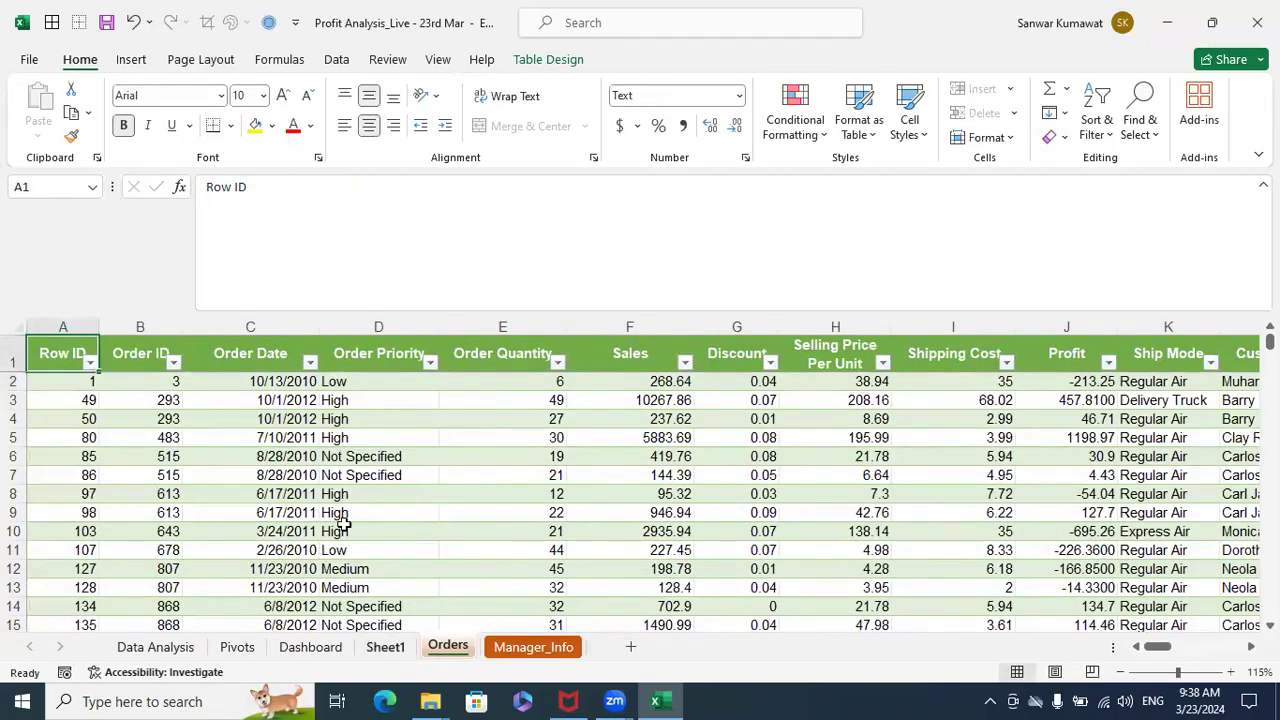
key("ctrl+Page_Up")
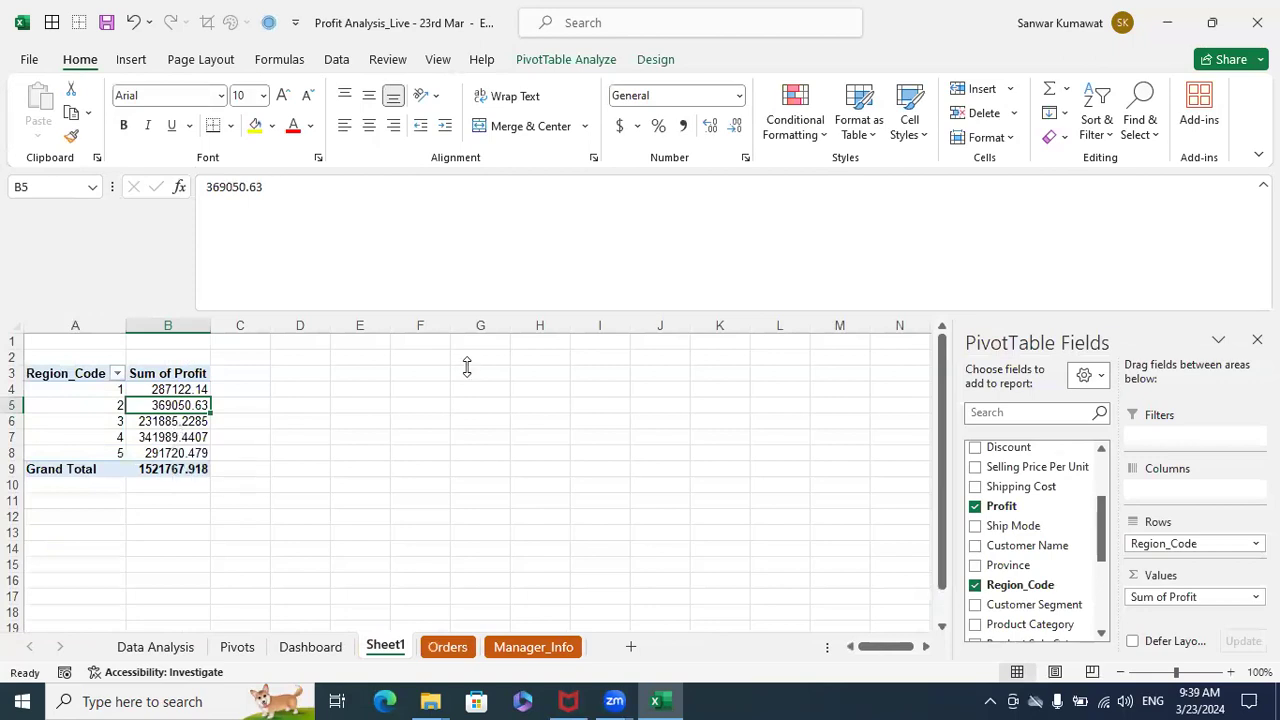
scroll(1030, 533, "down", 3)
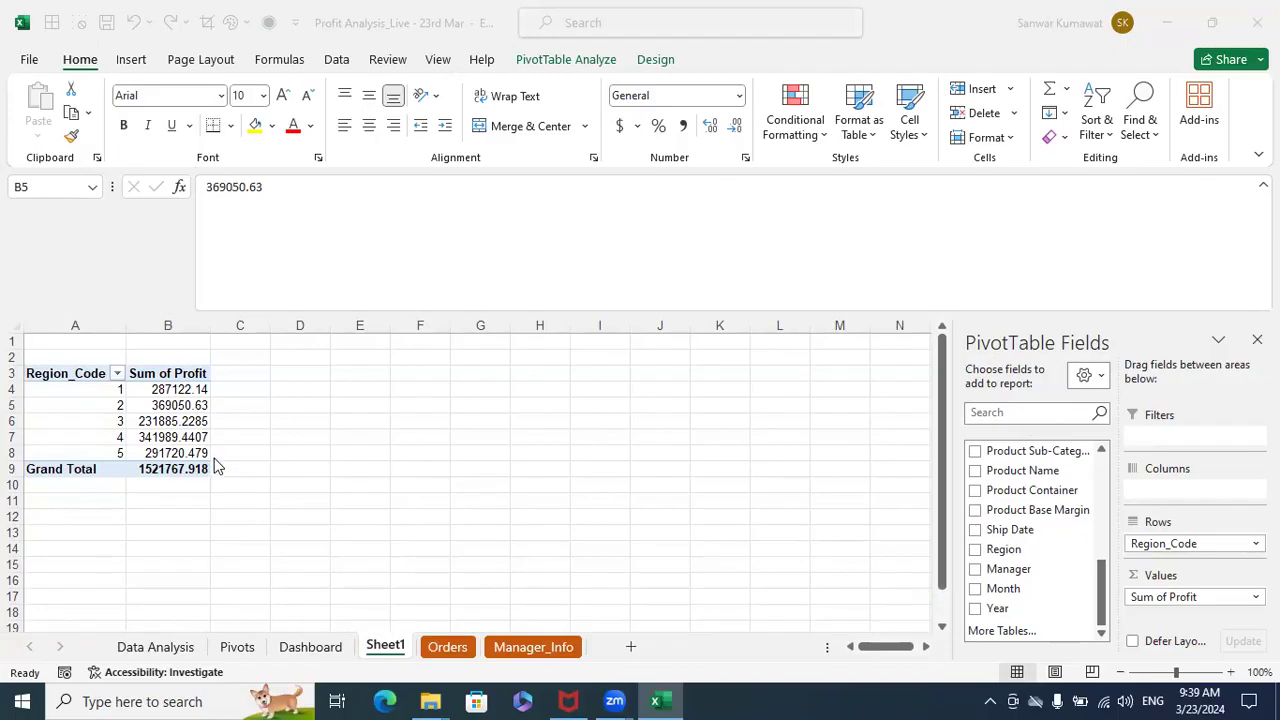
- Refresh the PivotTable on Sheet1 and replace Region_Code with Region as its row field
left_click(580, 412)
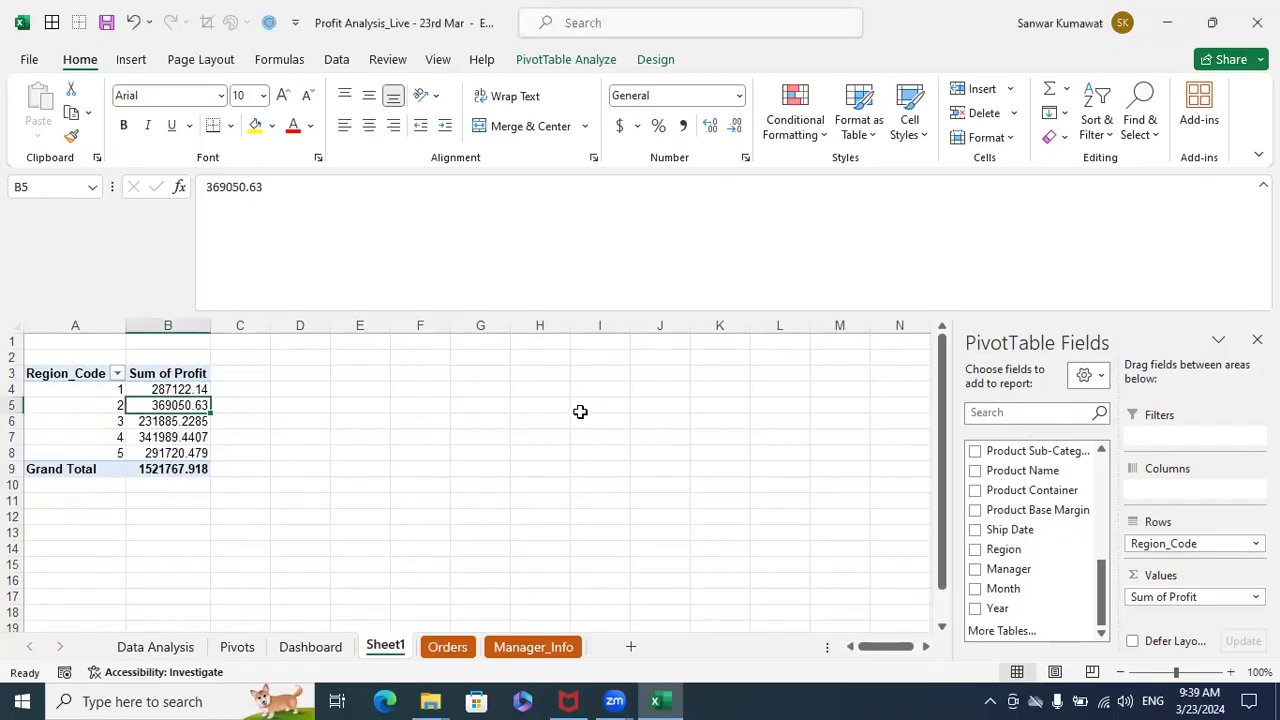
key("ctrl+Page_Down")
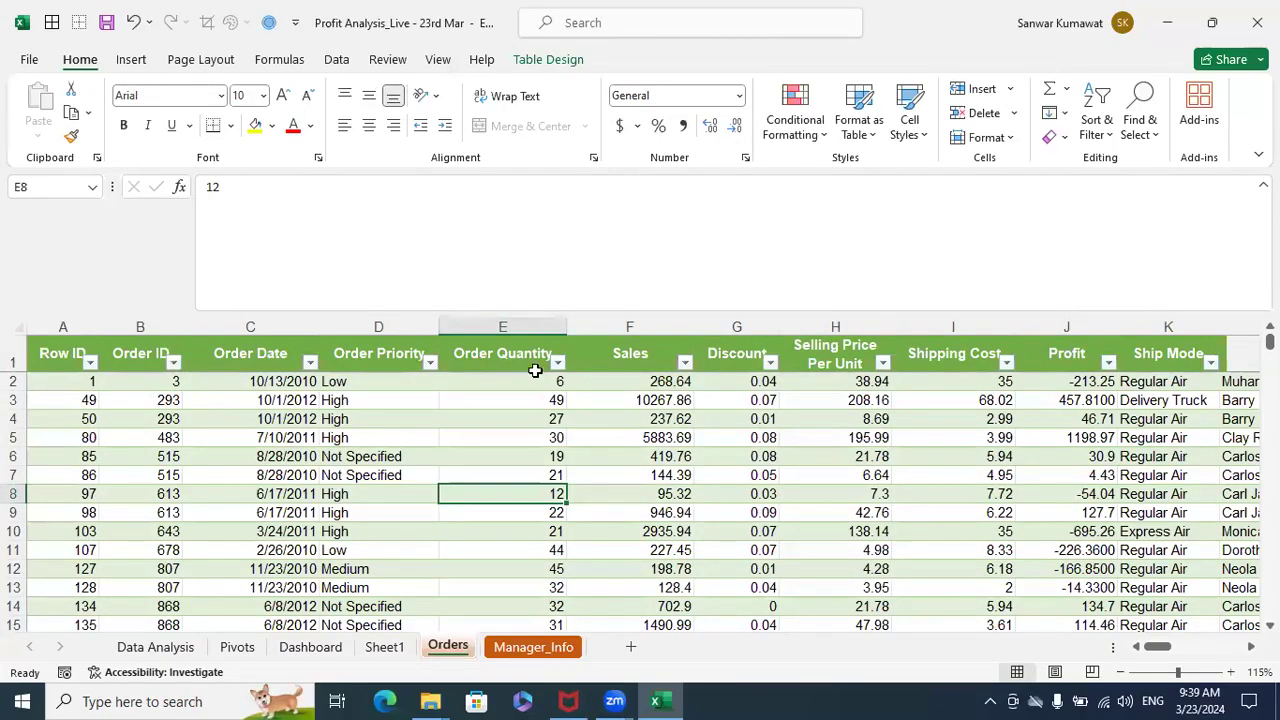
left_click(388, 648)
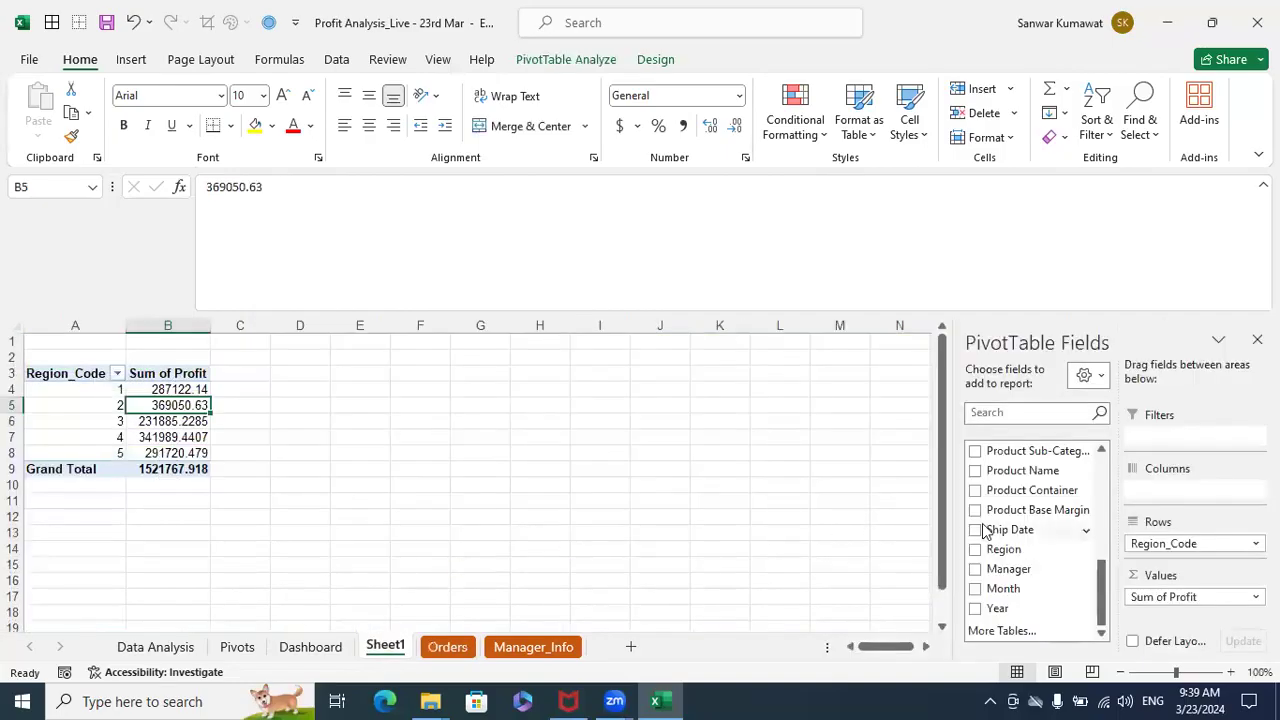
right_click(199, 405)
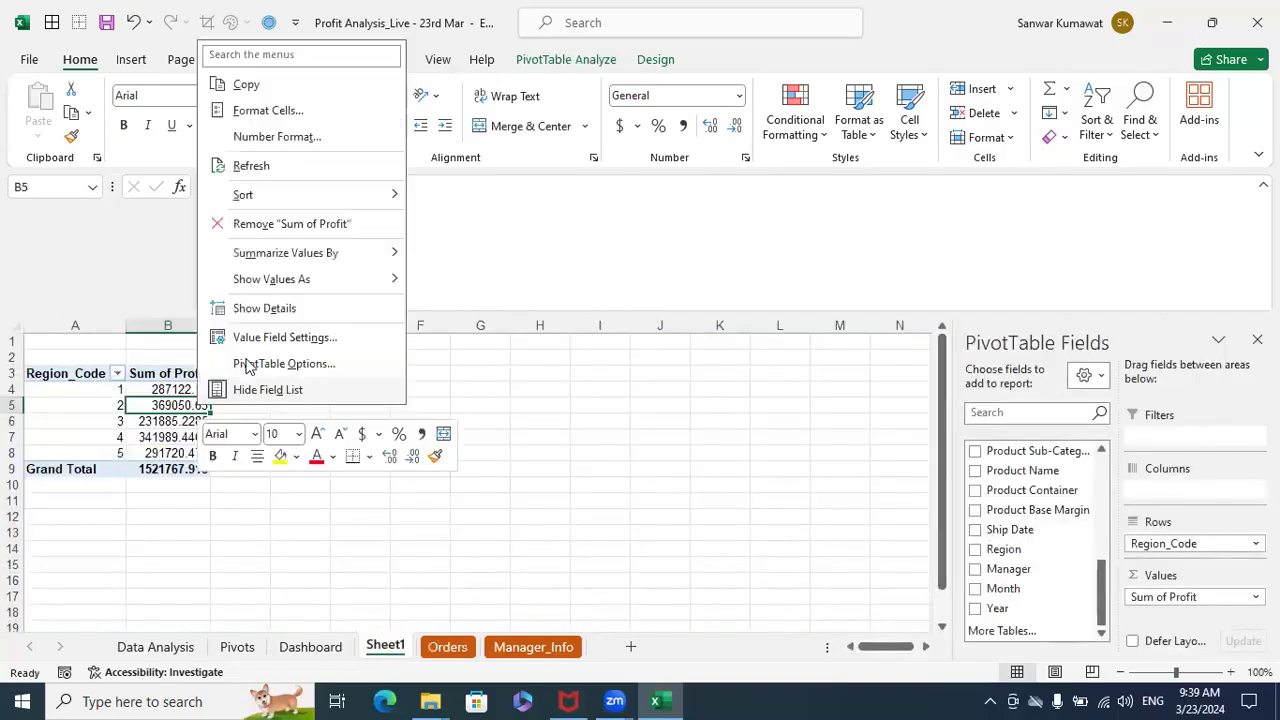
left_click(255, 165)
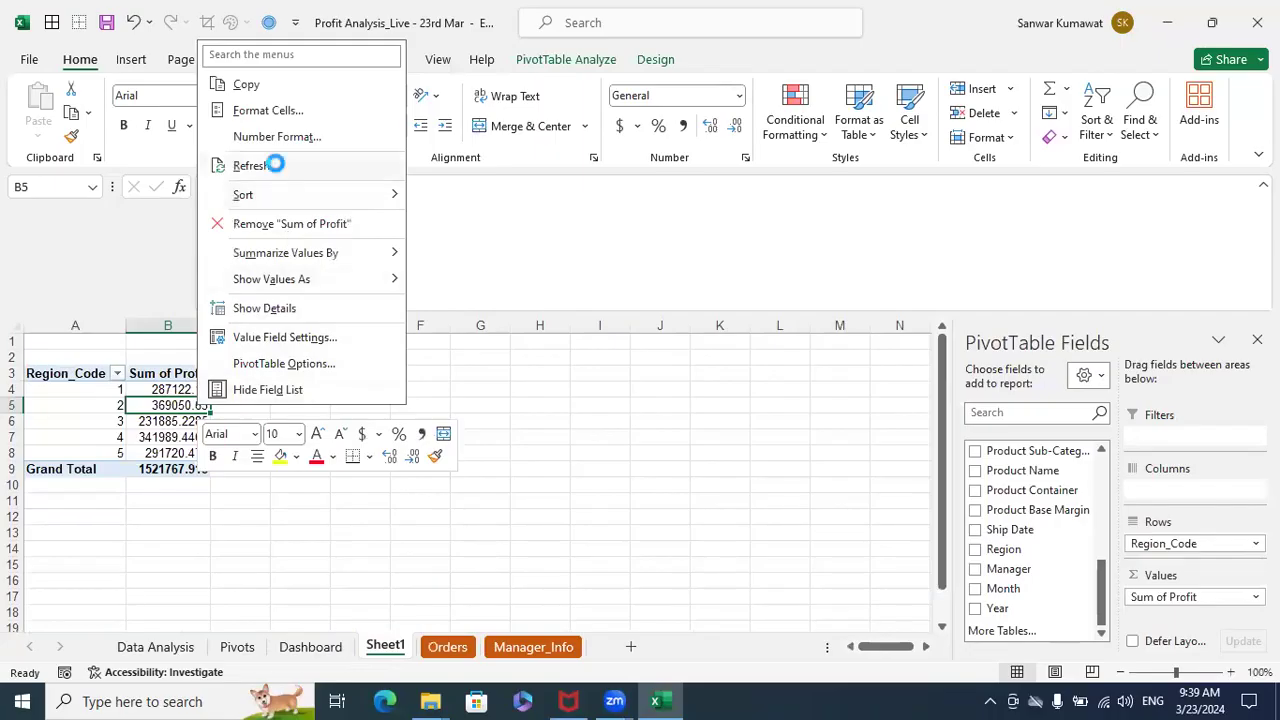
left_click(120, 424)
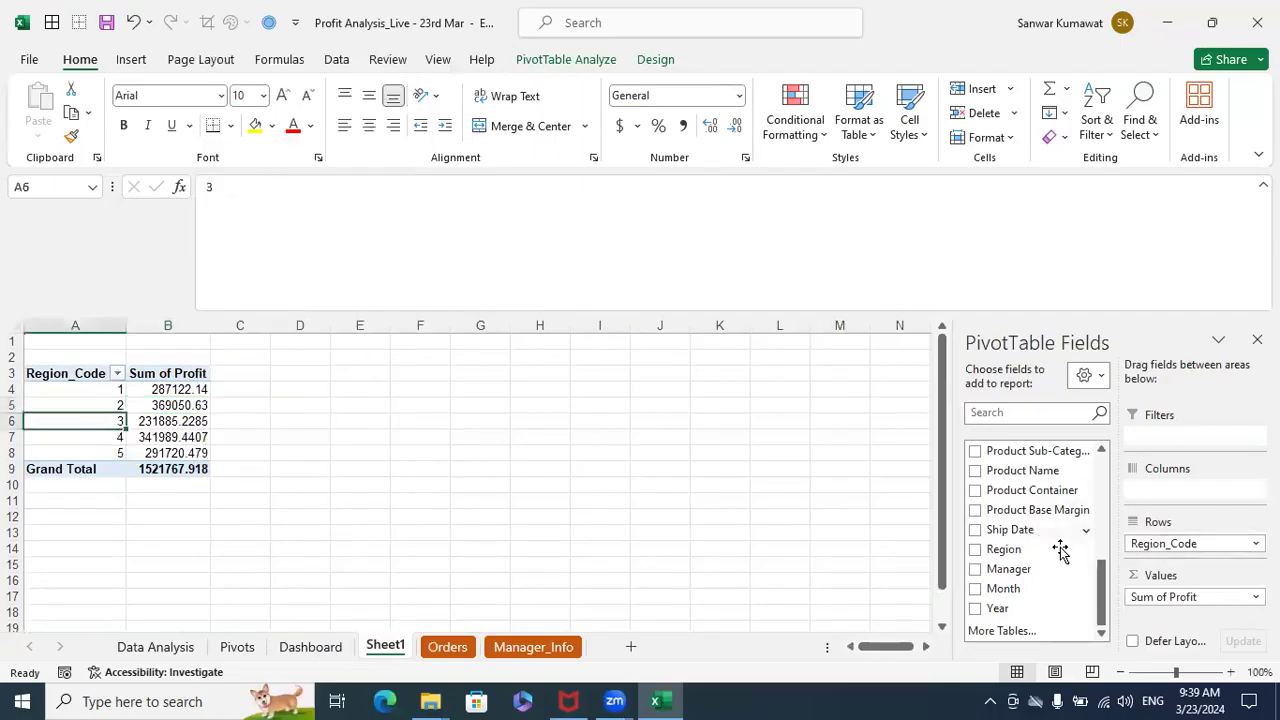
left_click_drag(1006, 551, 1154, 545)
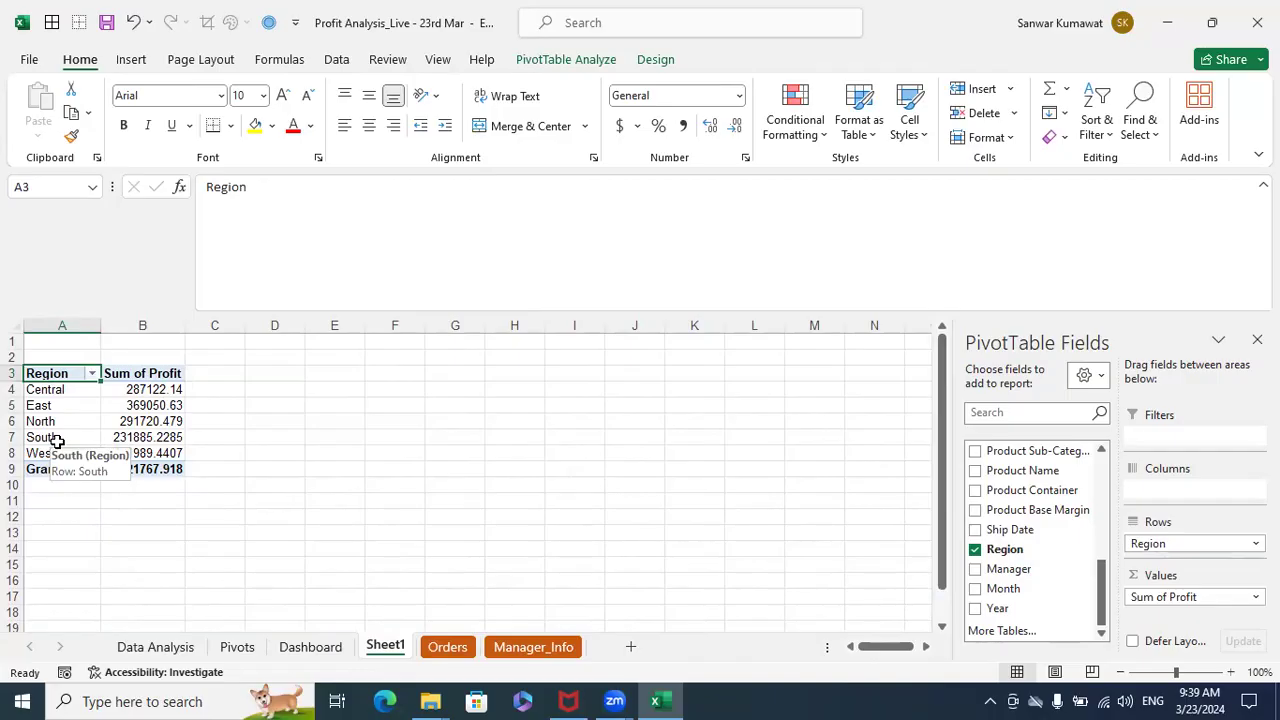
scroll(402, 479, "down", 4)
scroll(402, 479, "up", 2)
scroll(402, 479, "down", 1)
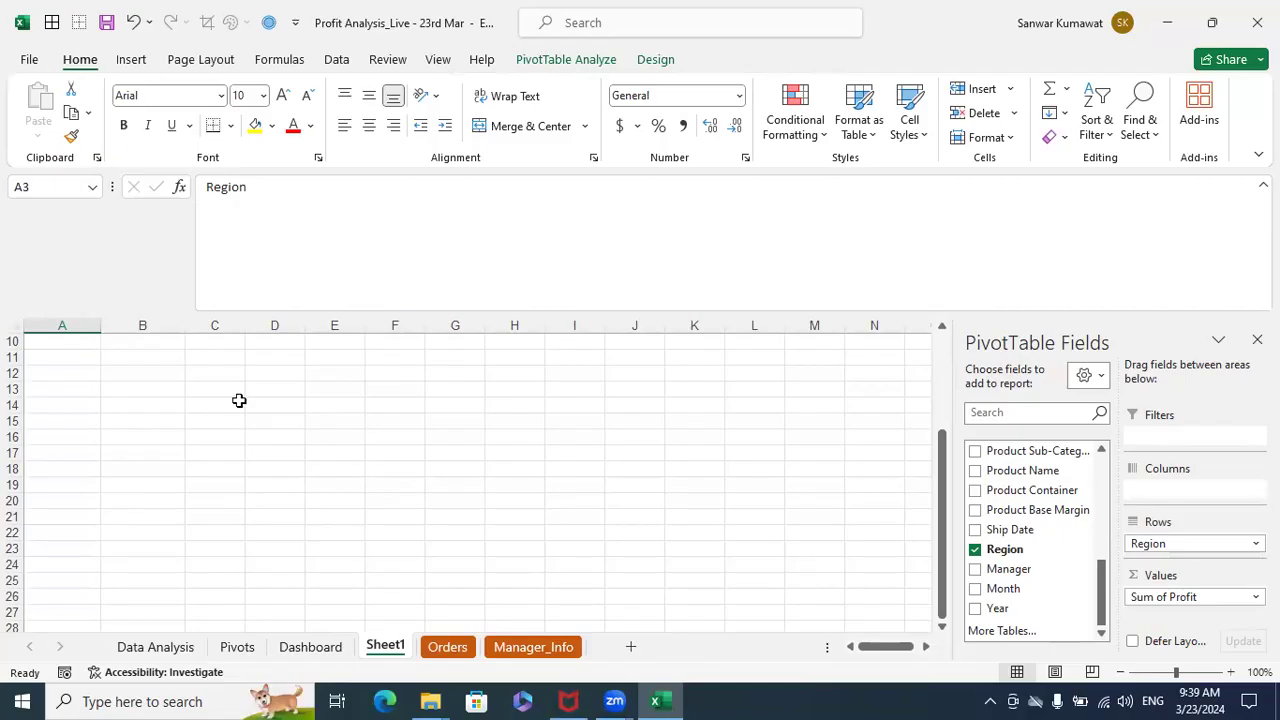
scroll(104, 394, "up", 3)
scroll(297, 400, "down", 4)
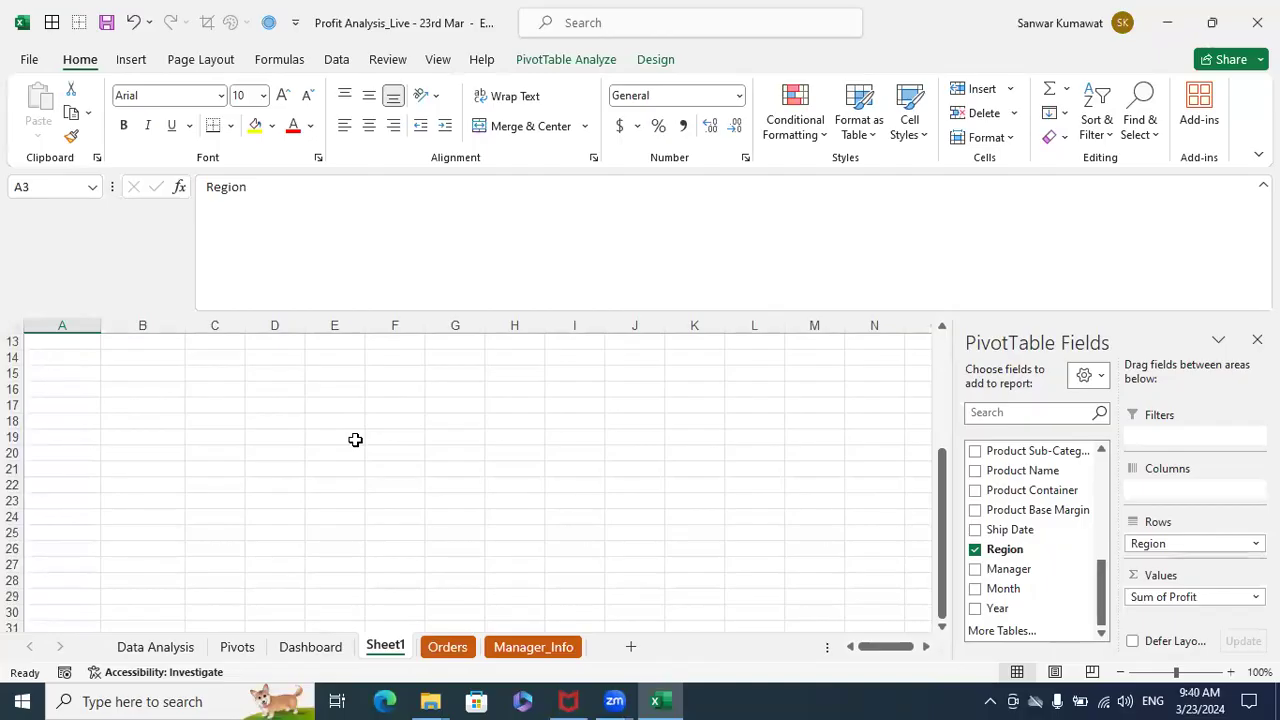
scroll(355, 440, "up", 4)
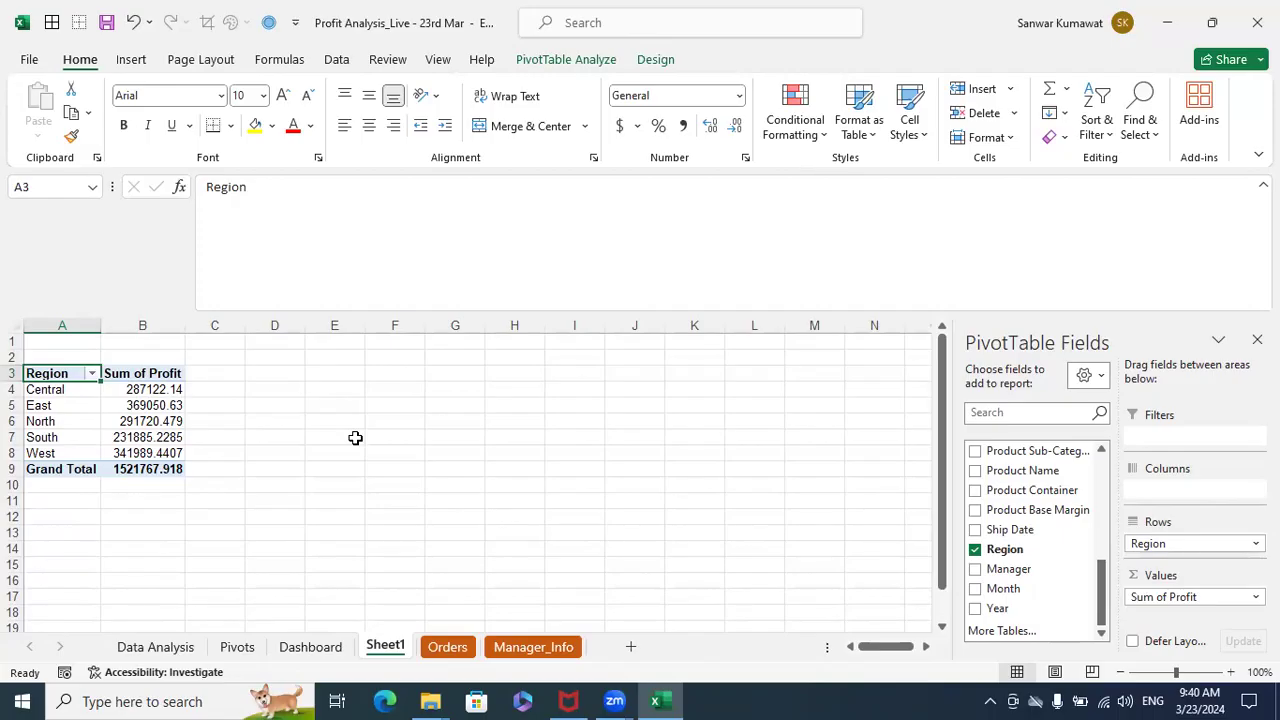
scroll(355, 438, "down", 4)
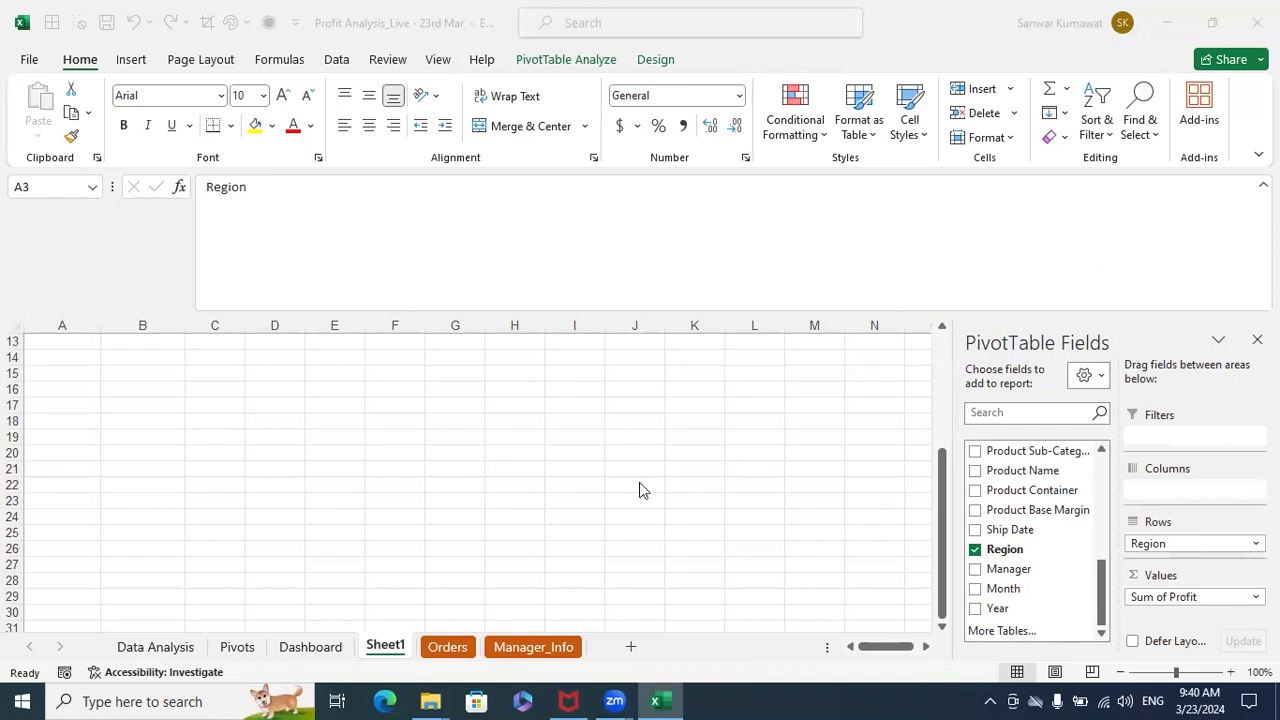
scroll(657, 489, "up", 4)
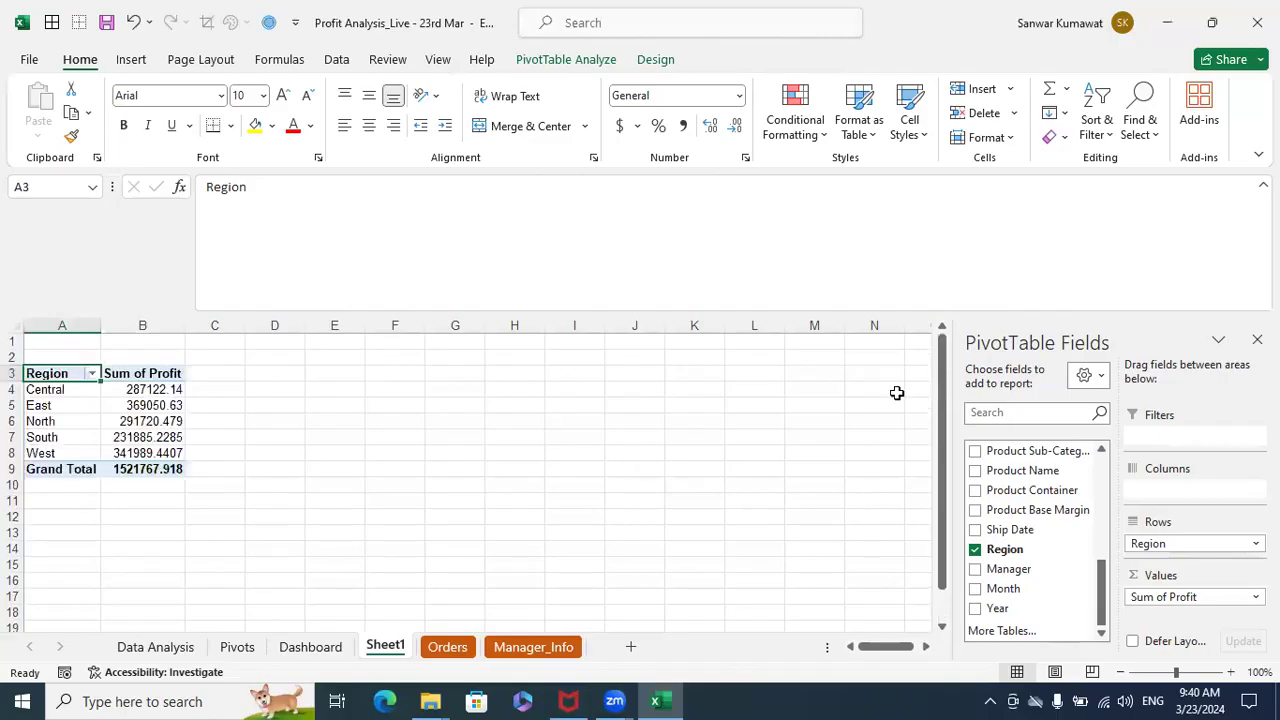
- Insert a 2-D Clustered Column chart from the PivotTable's Region and Sum of Profit data in A3:B8
left_click(275, 437)
left_click_drag(63, 375, 123, 449)
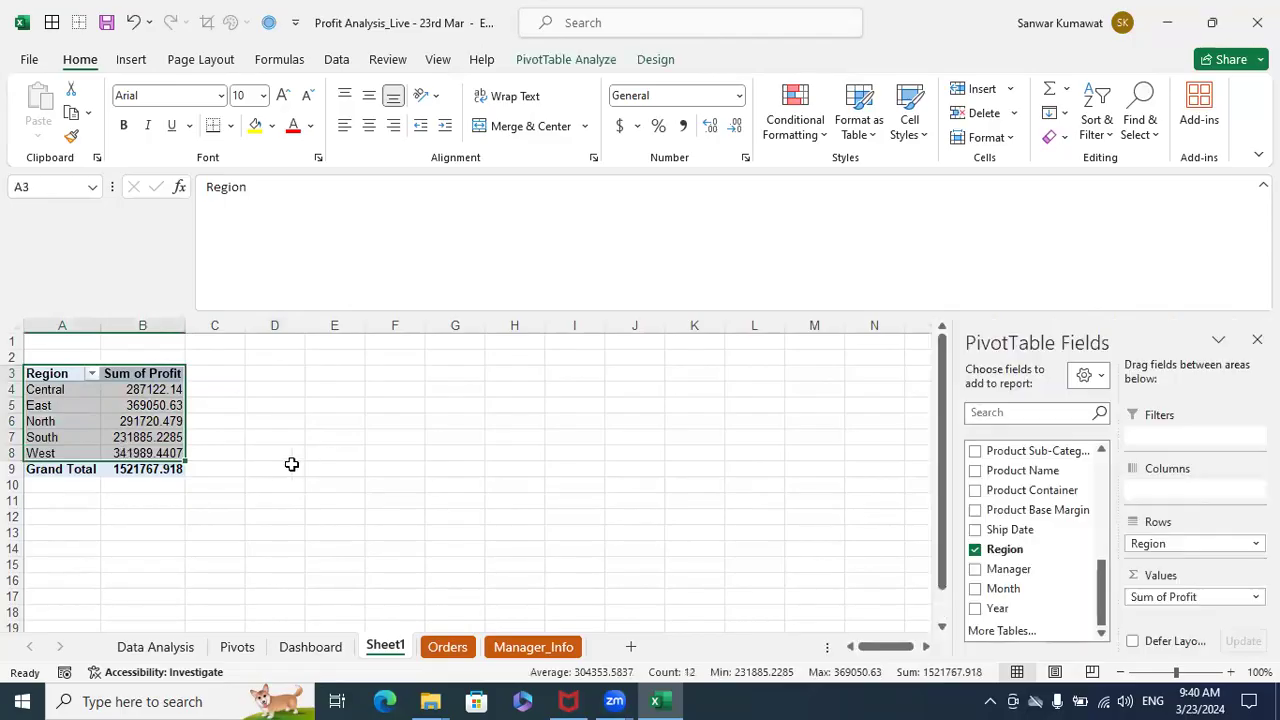
left_click(296, 466)
left_click_drag(62, 373, 116, 461)
left_click(131, 60)
left_click(570, 90)
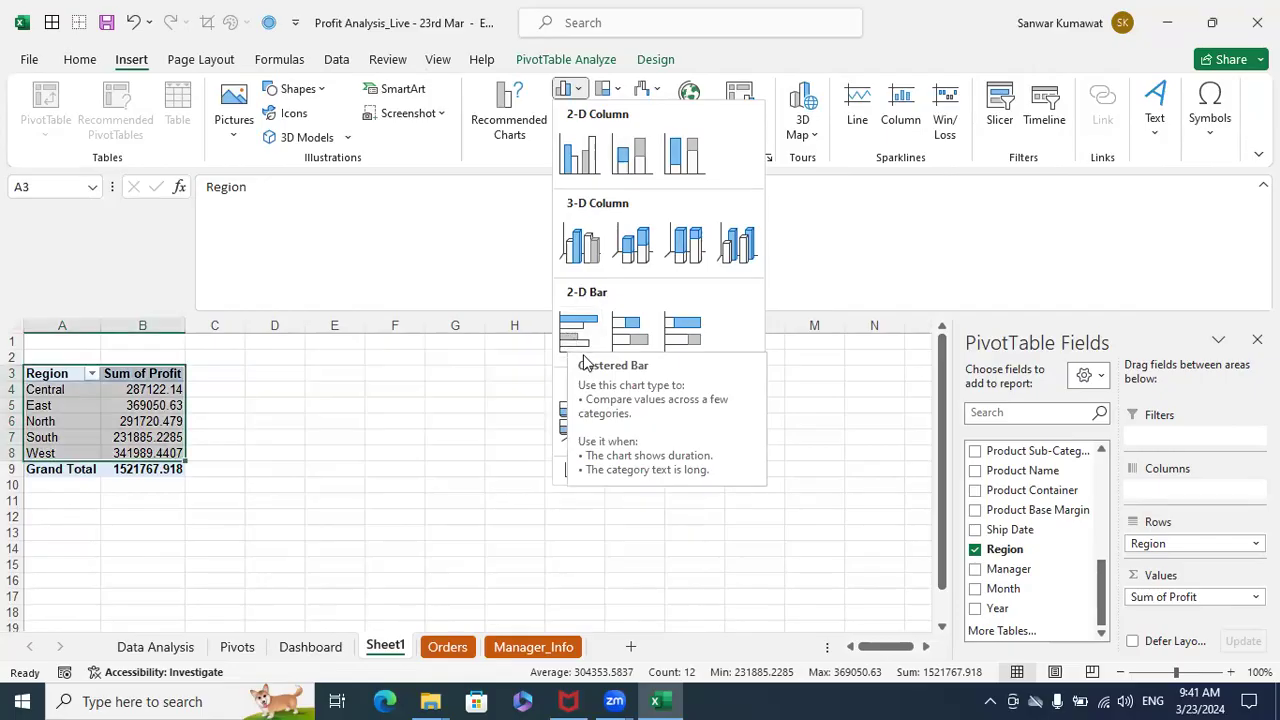
left_click(585, 158)
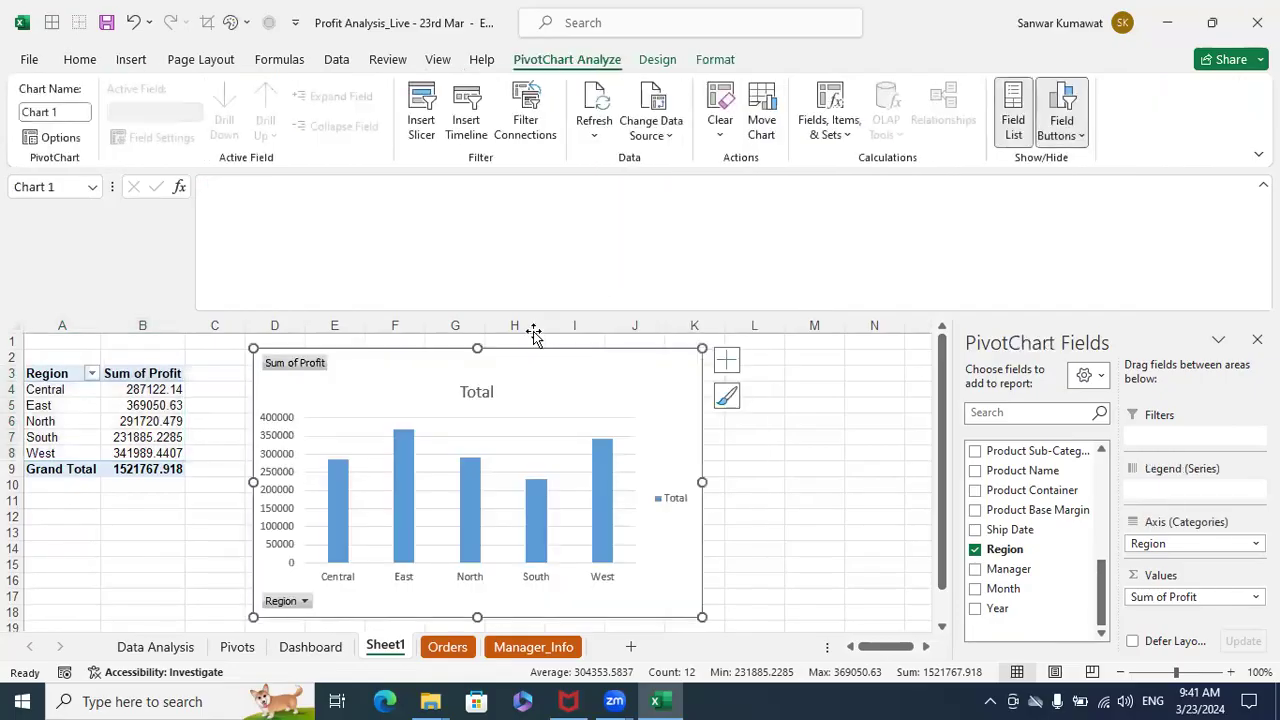
left_click(474, 487)
left_click(814, 468)
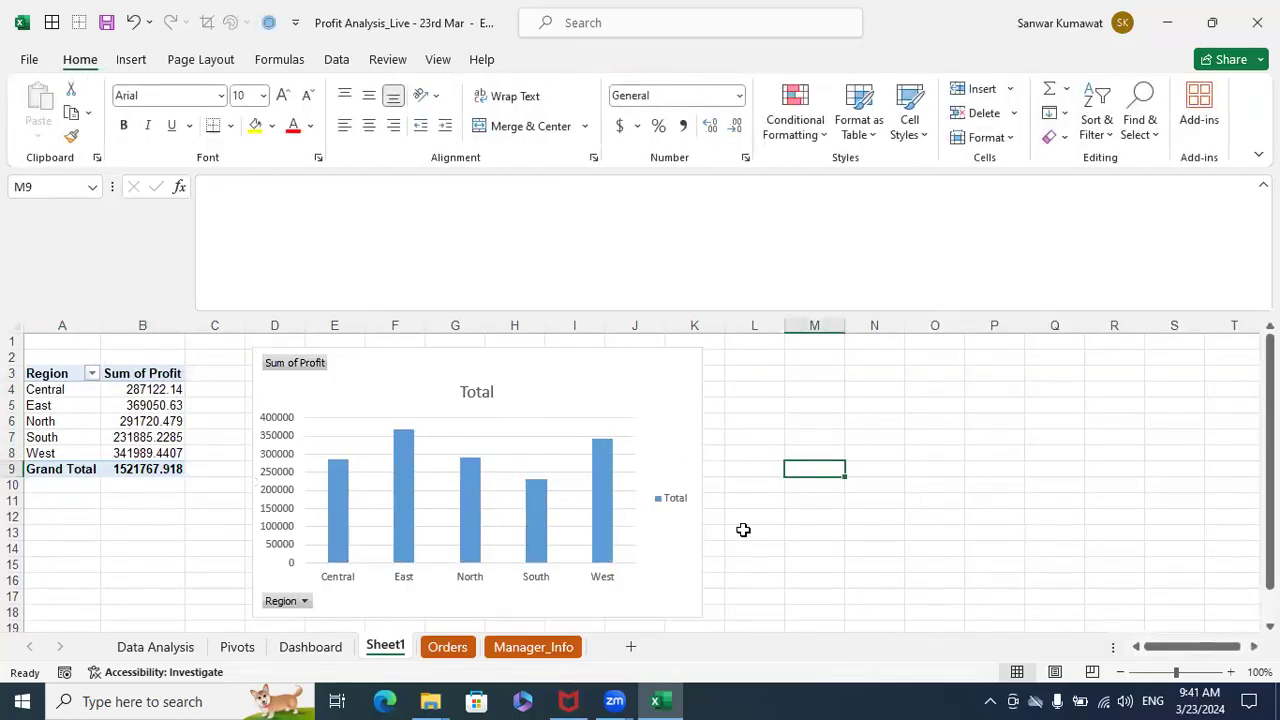
- Add data labels to the columns of the regional profit chart
mouse_move(535, 510)
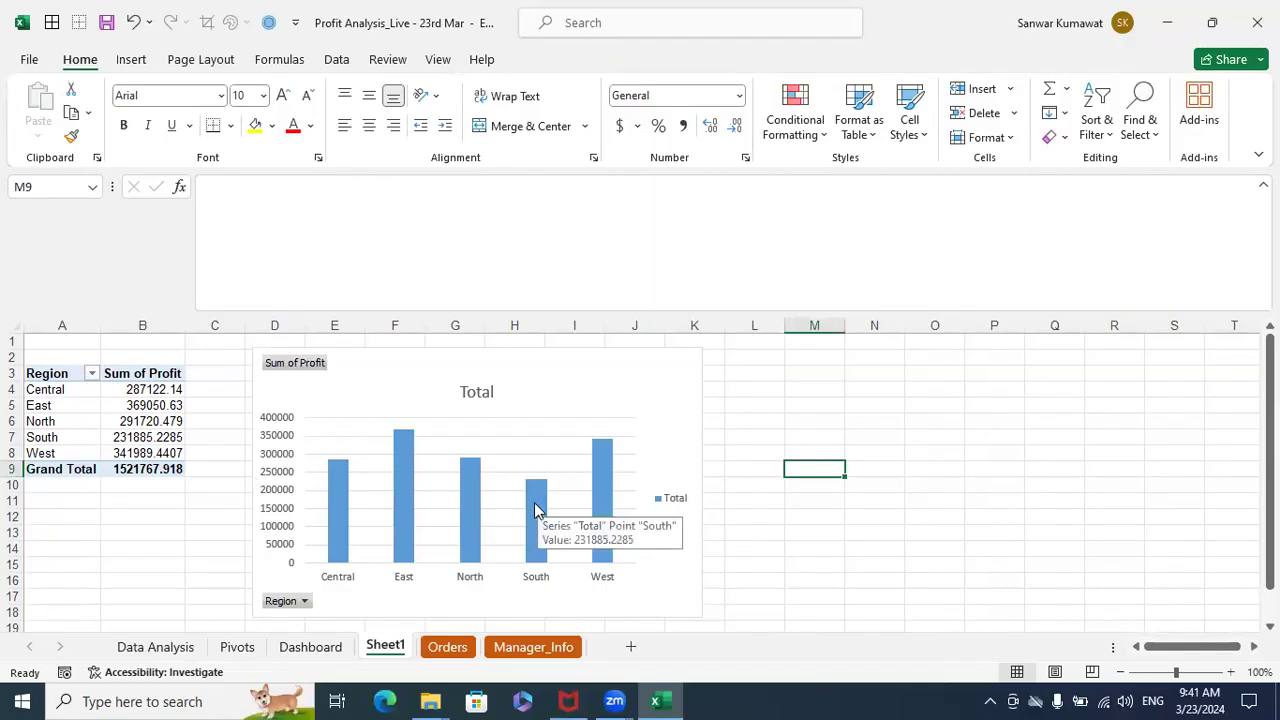
left_click(407, 482)
right_click(407, 482)
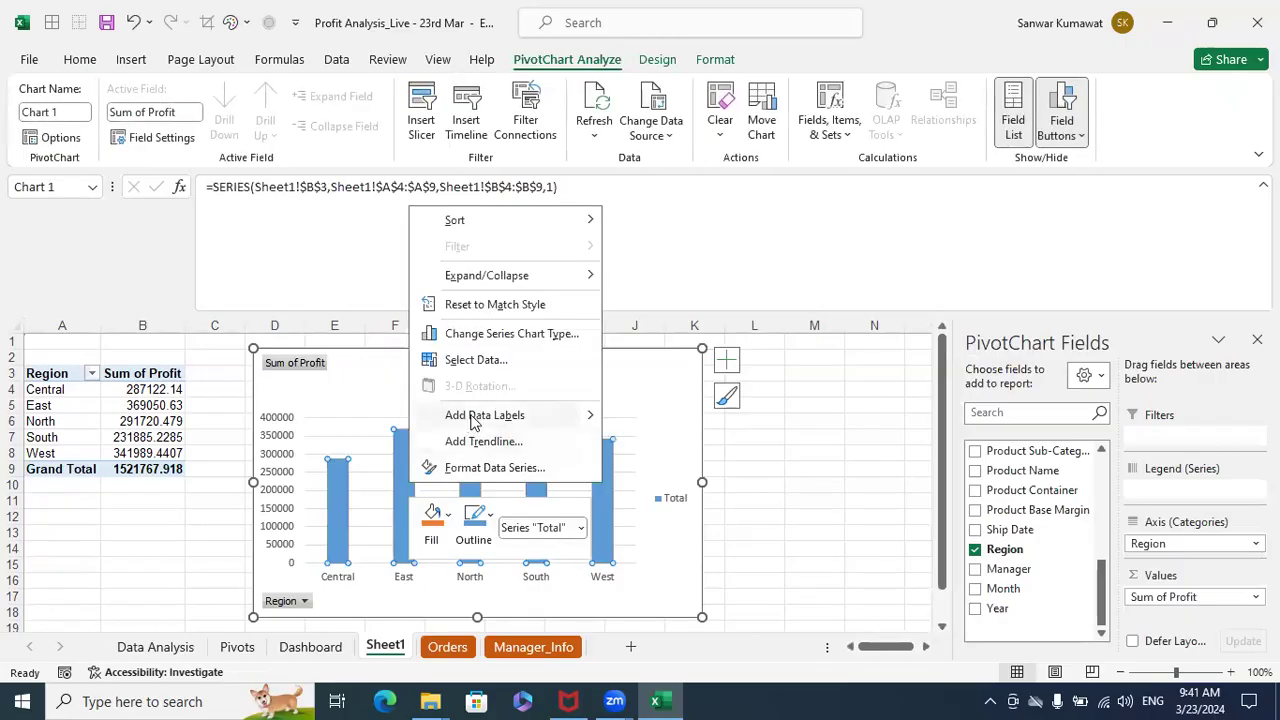
left_click(474, 415)
left_click(814, 440)
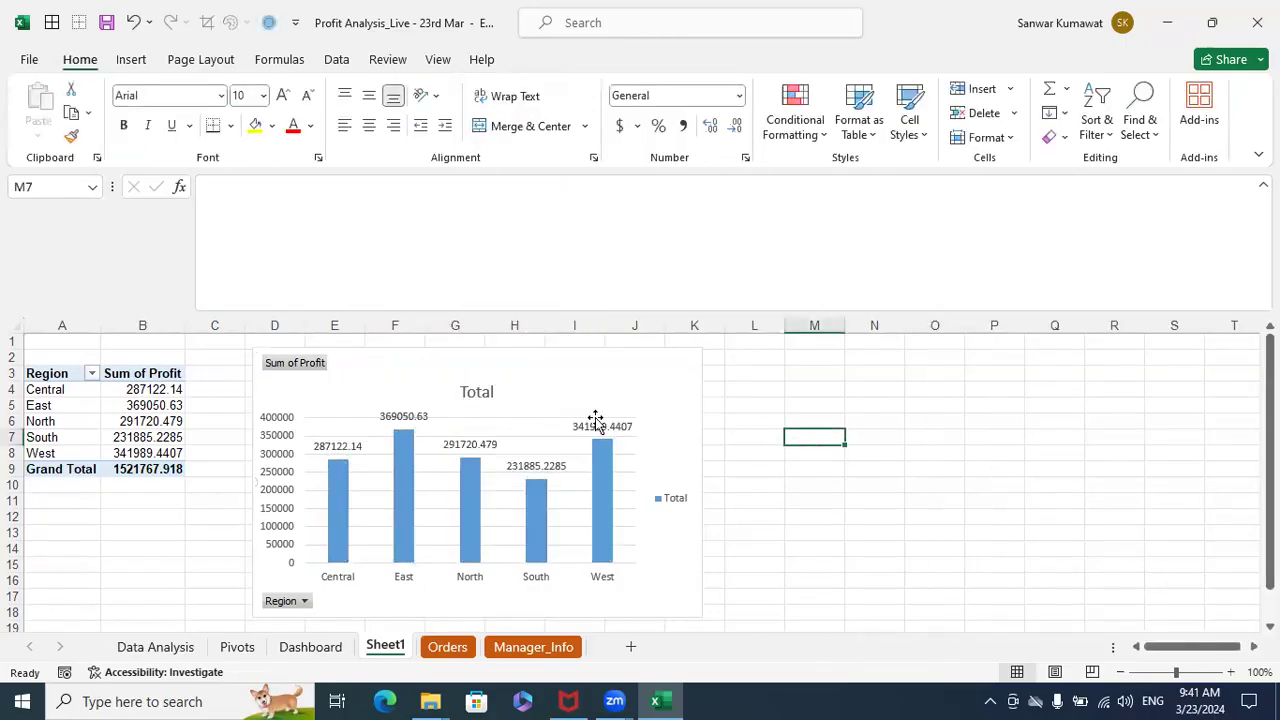
- Compare the regions' Sum of Profit values in the PivotTable, especially Central and South, with the chart
mouse_move(349, 490)
left_click_drag(58, 373, 118, 453)
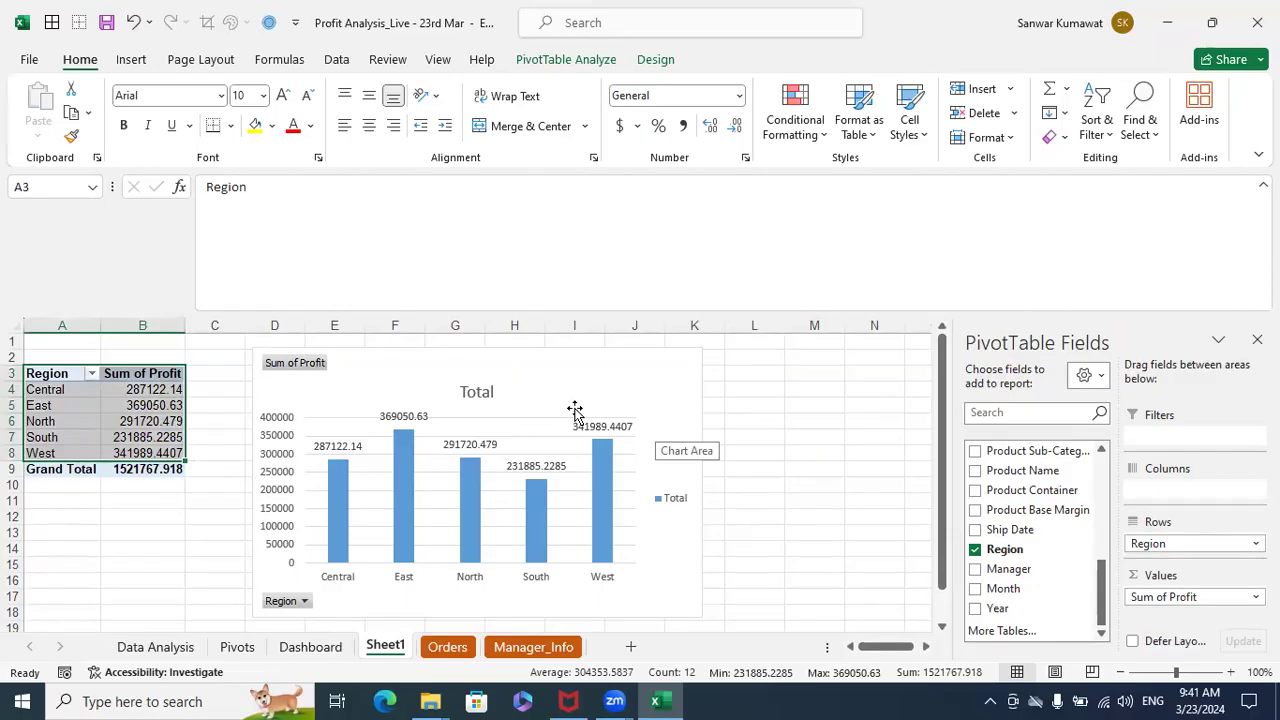
left_click(789, 404)
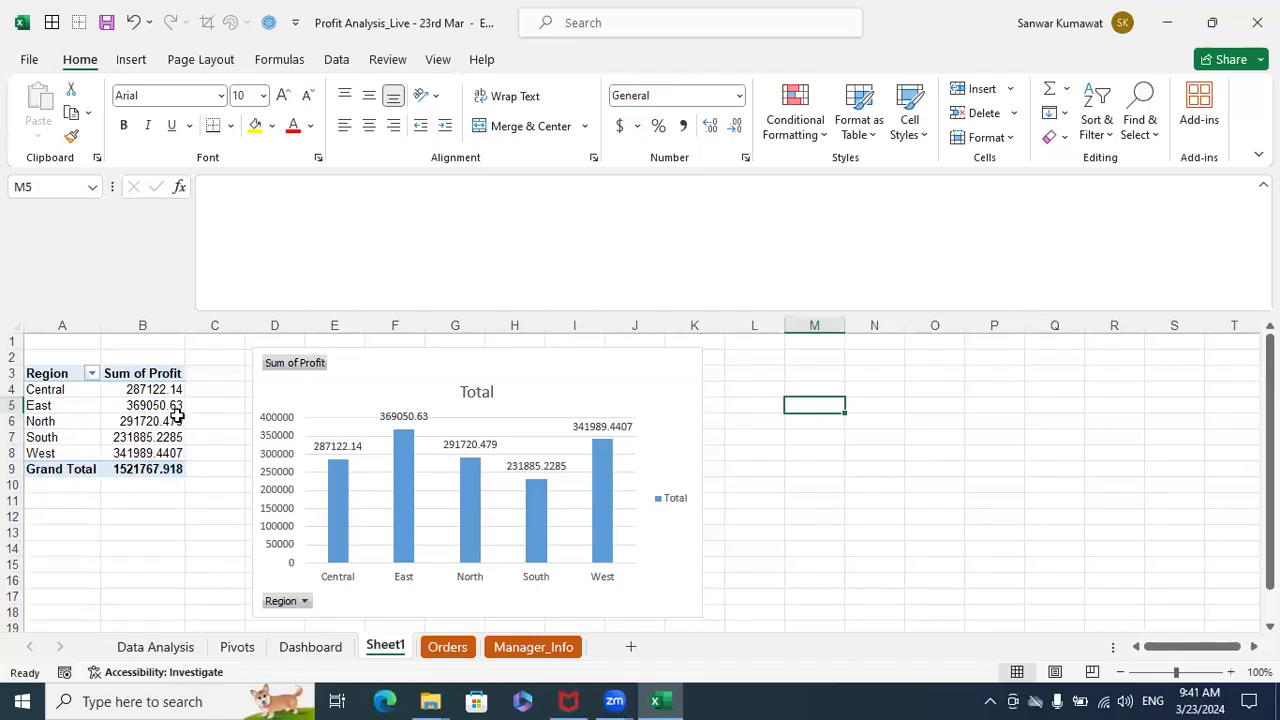
left_click_drag(177, 389, 171, 454)
left_click(171, 454)
left_click(176, 437)
left_click(175, 421)
left_click(172, 405)
left_click(170, 389)
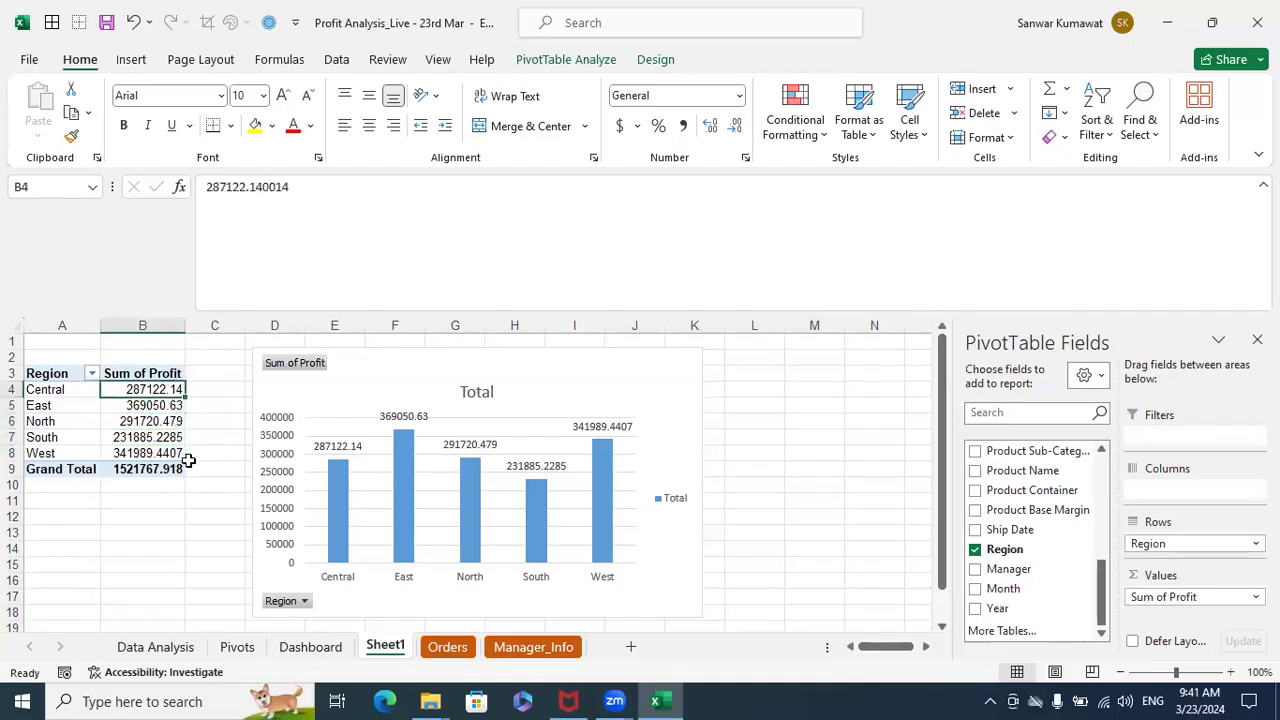
left_click(172, 535)
left_click(157, 389)
left_click(131, 437)
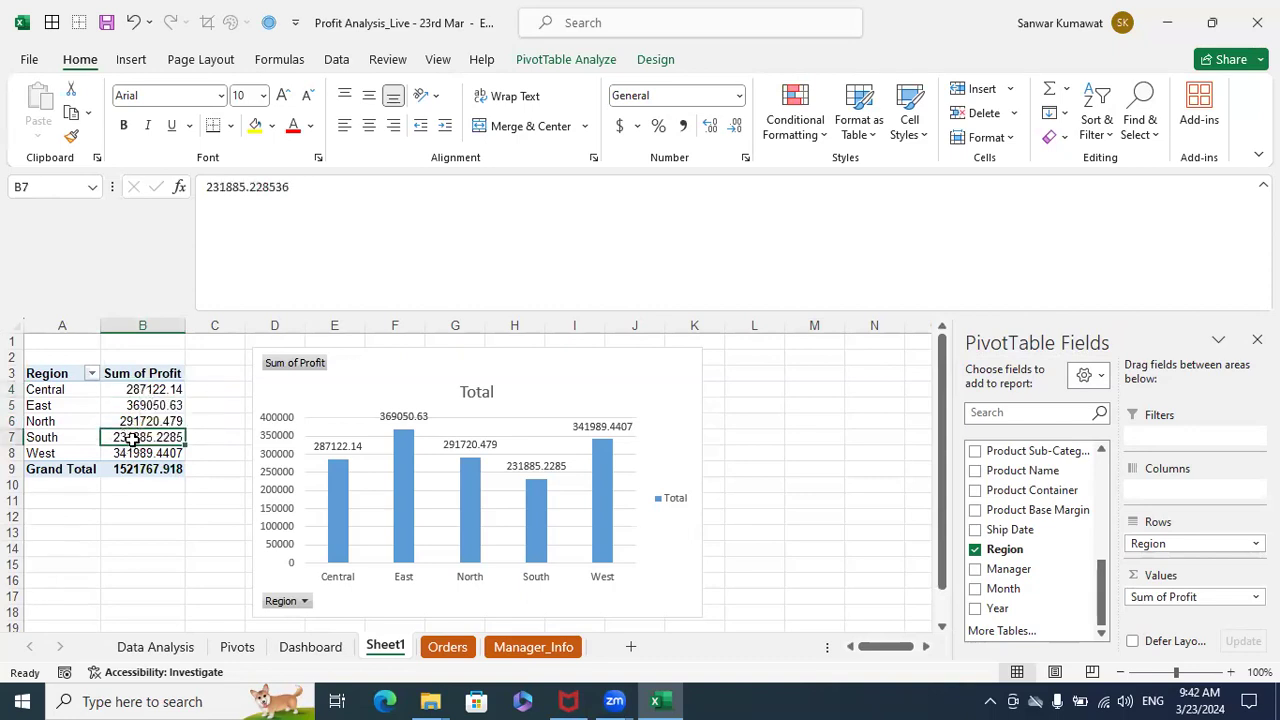
left_click(141, 389)
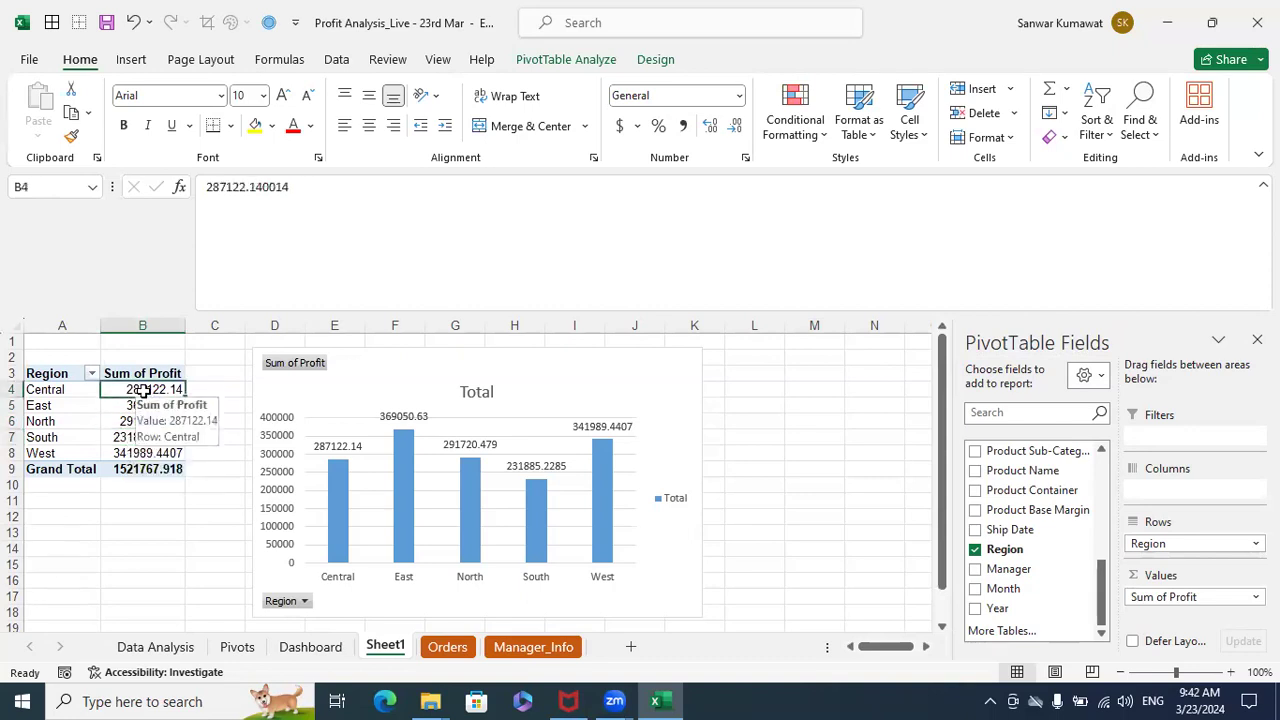
left_click(116, 437)
left_click(135, 390)
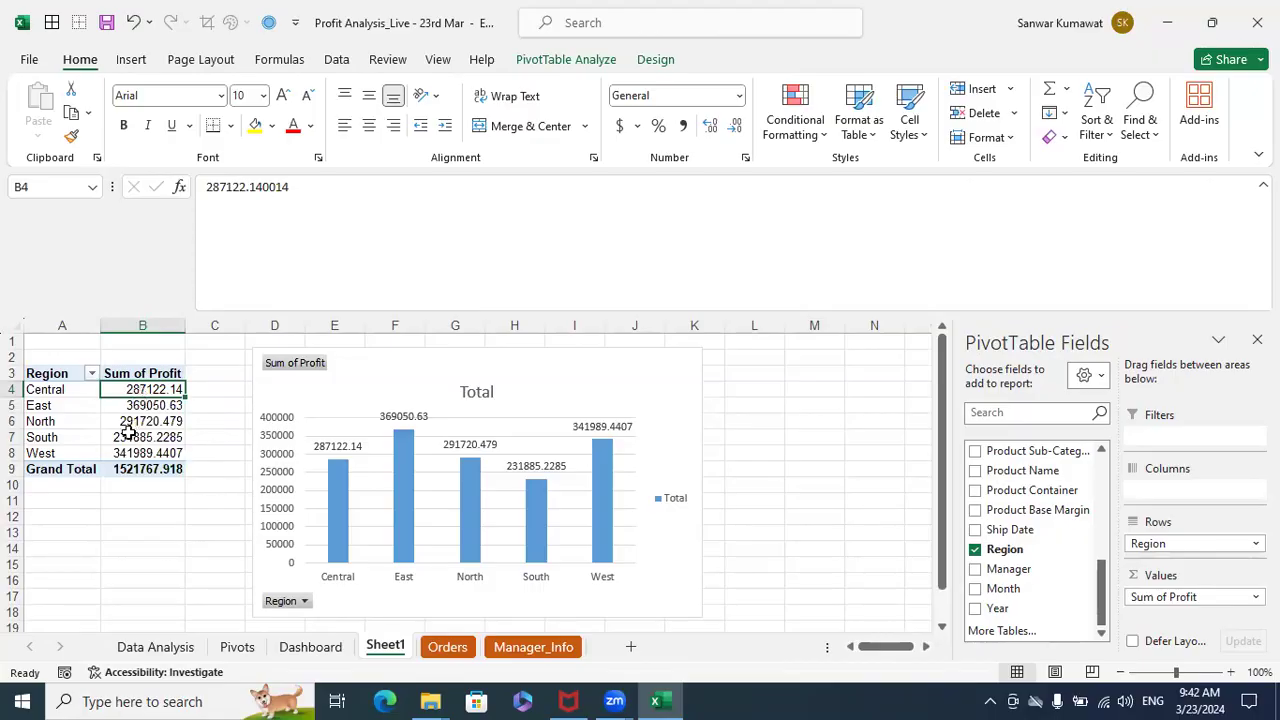
left_click_drag(72, 441, 128, 433)
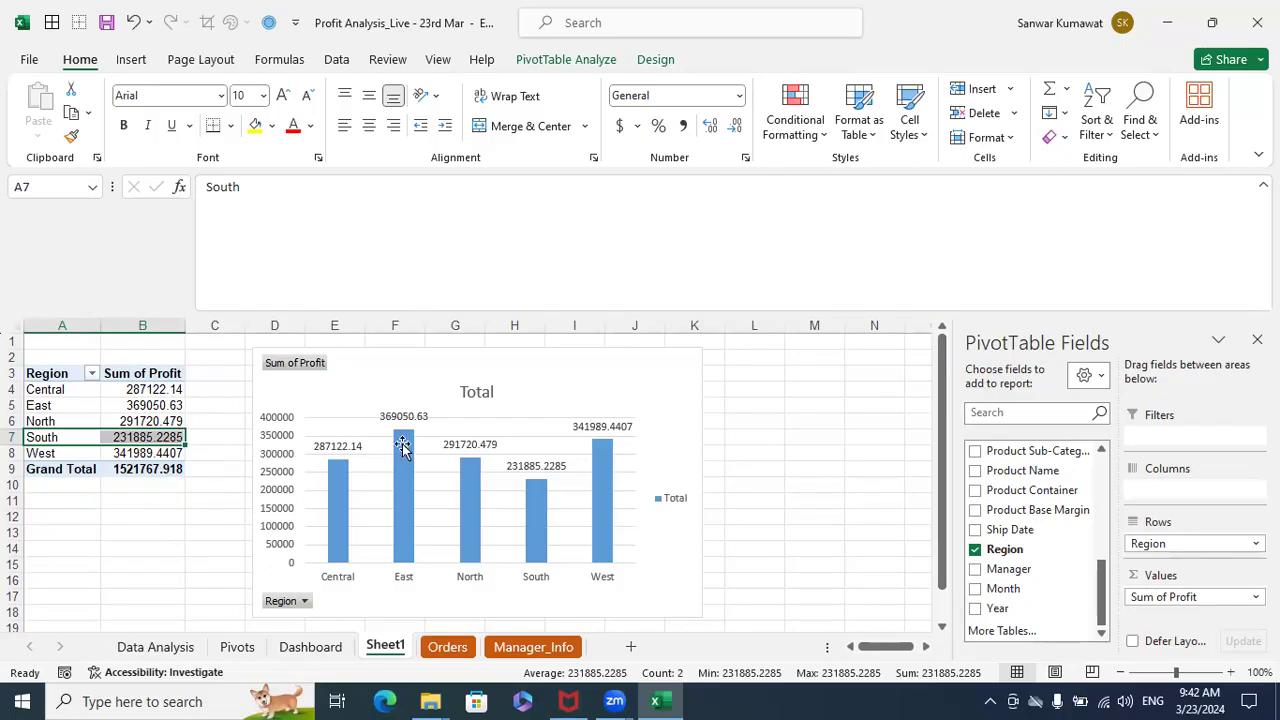
left_click(596, 372)
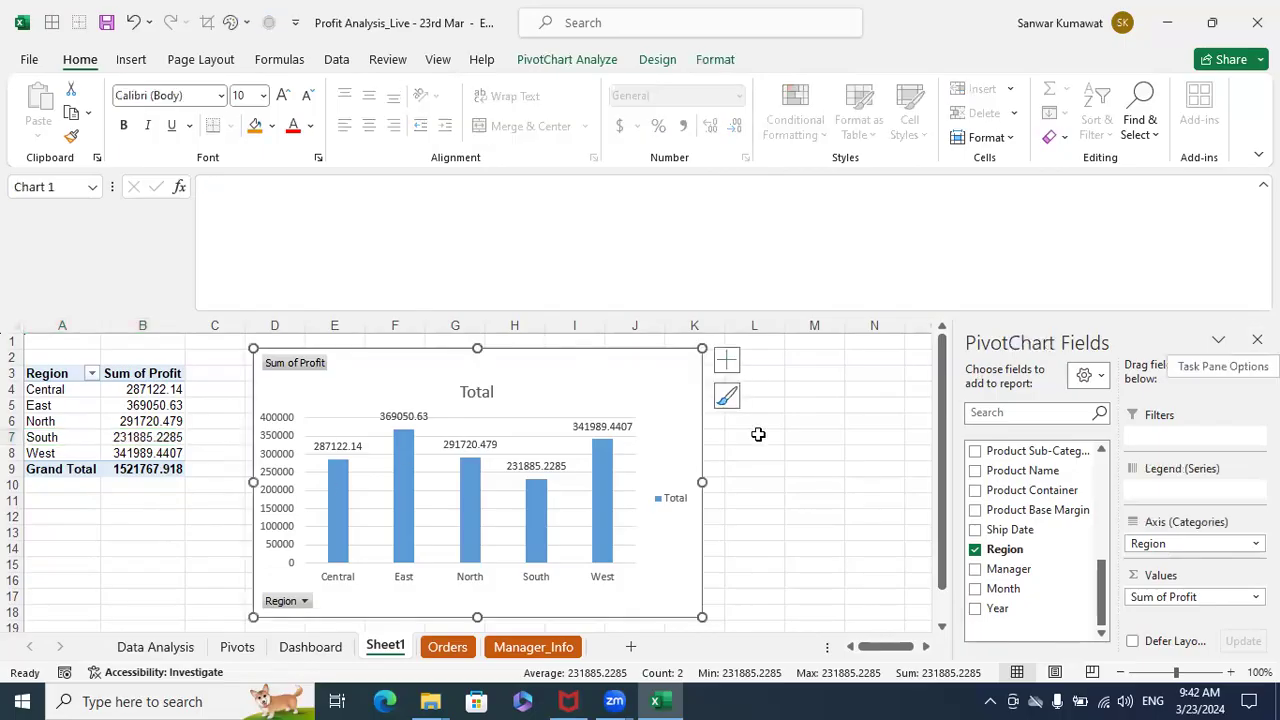
left_click(800, 427)
- Format the PivotTable's Sum of Profit values as Number with 0 decimal places and the 1000 separator
left_click_drag(155, 390, 142, 464)
left_click(157, 391)
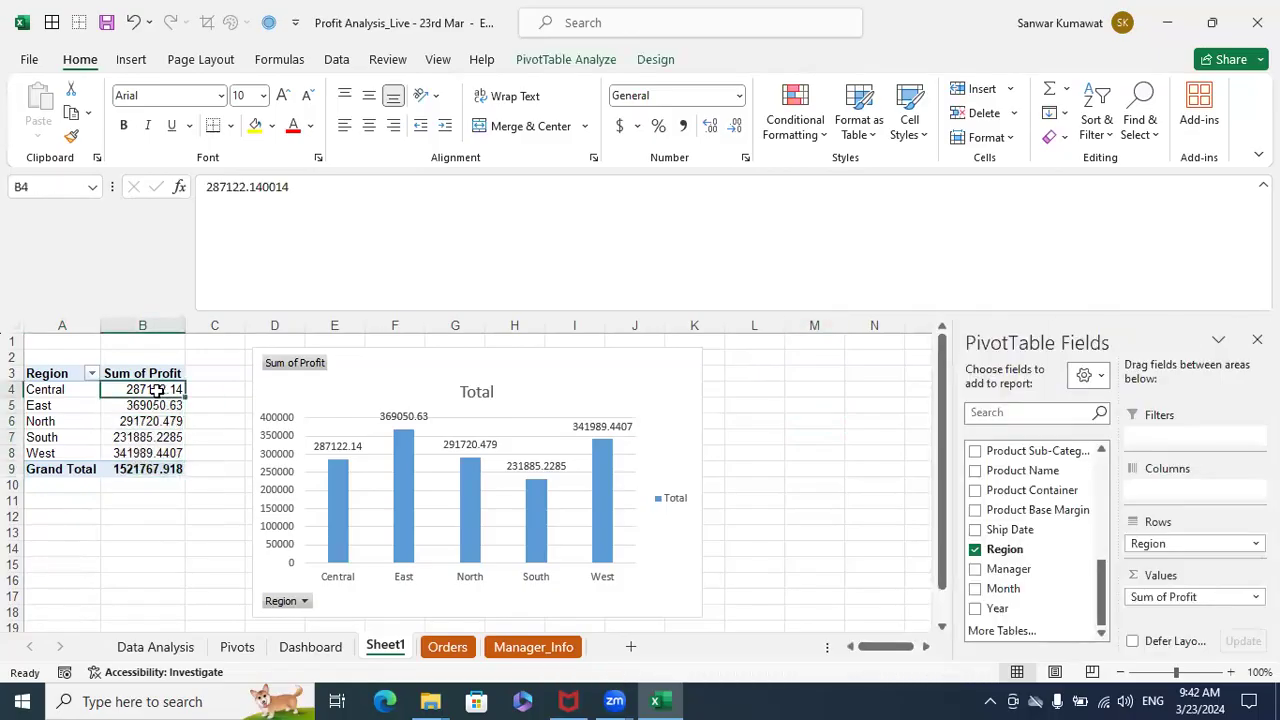
right_click(157, 391)
mouse_move(248, 270)
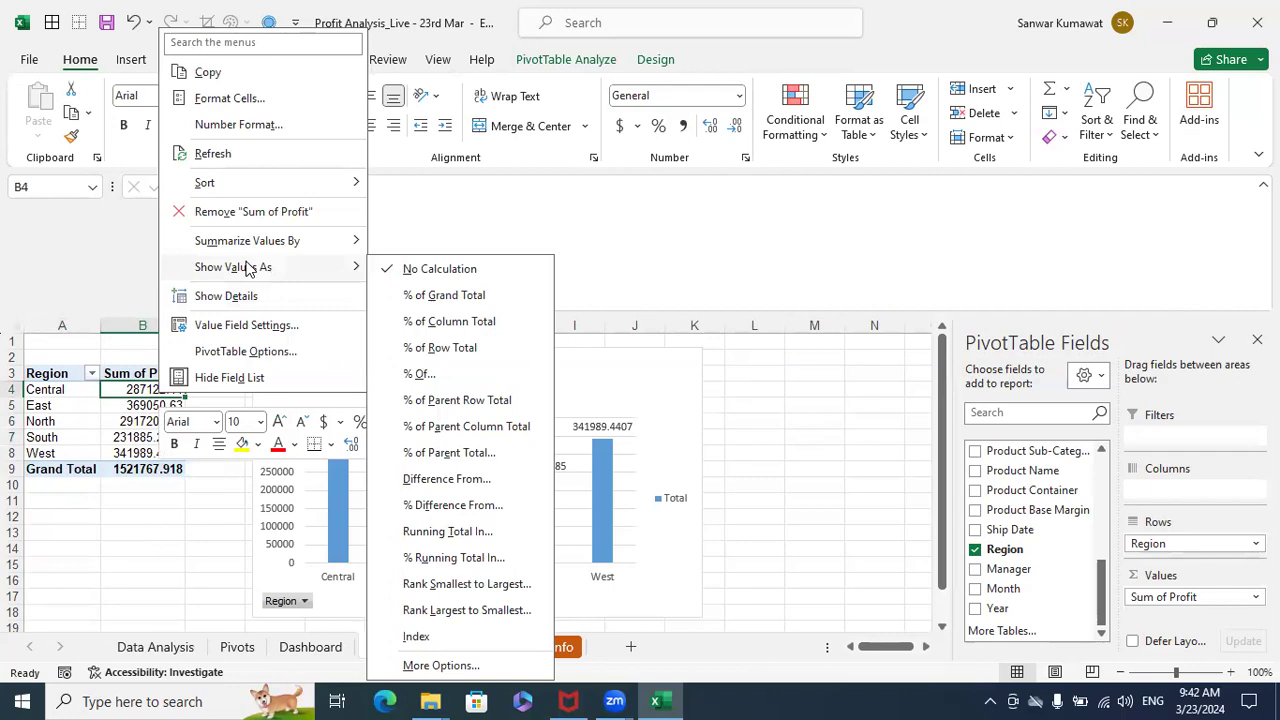
left_click(240, 125)
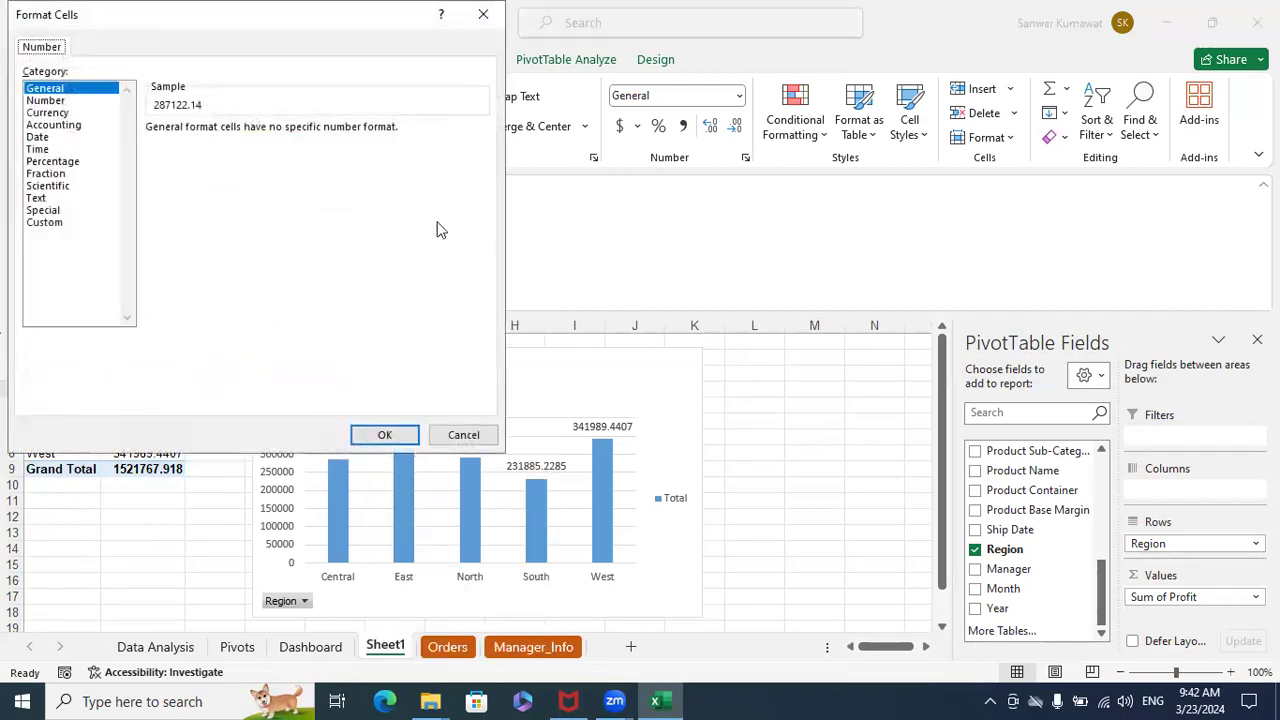
left_click_drag(120, 36, 435, 209)
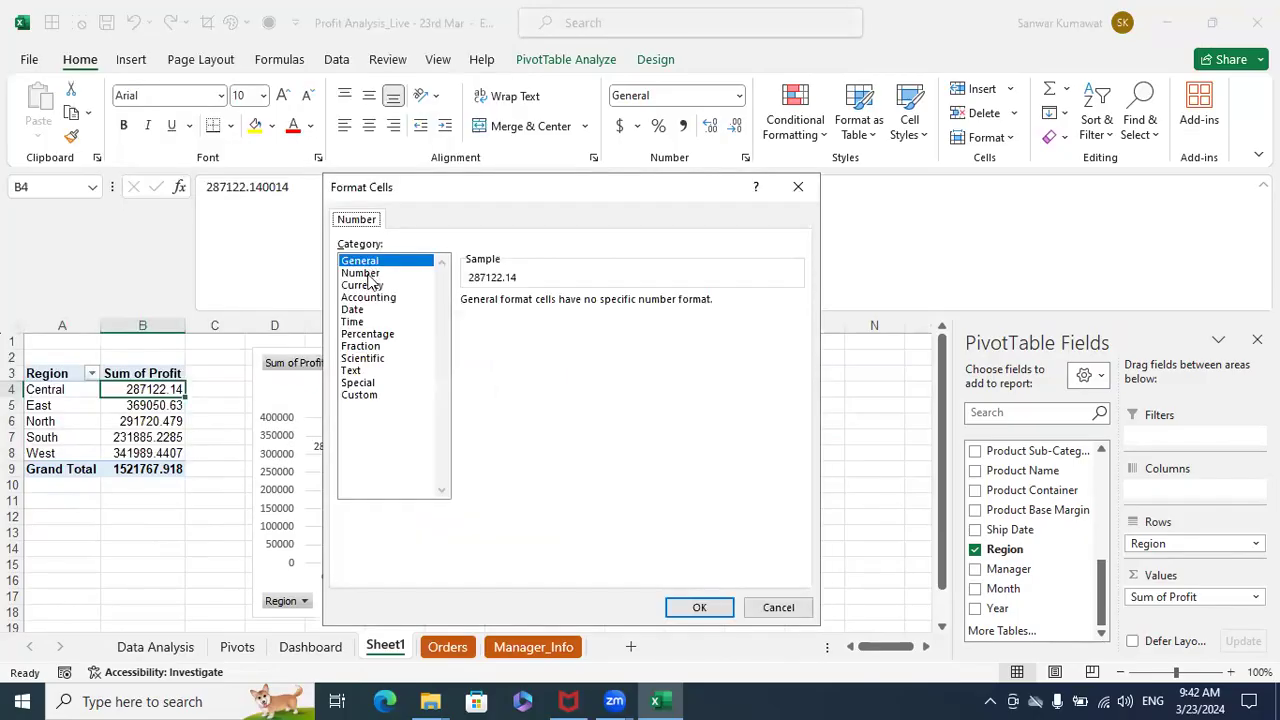
left_click(370, 272)
left_click(589, 306)
left_click(589, 306)
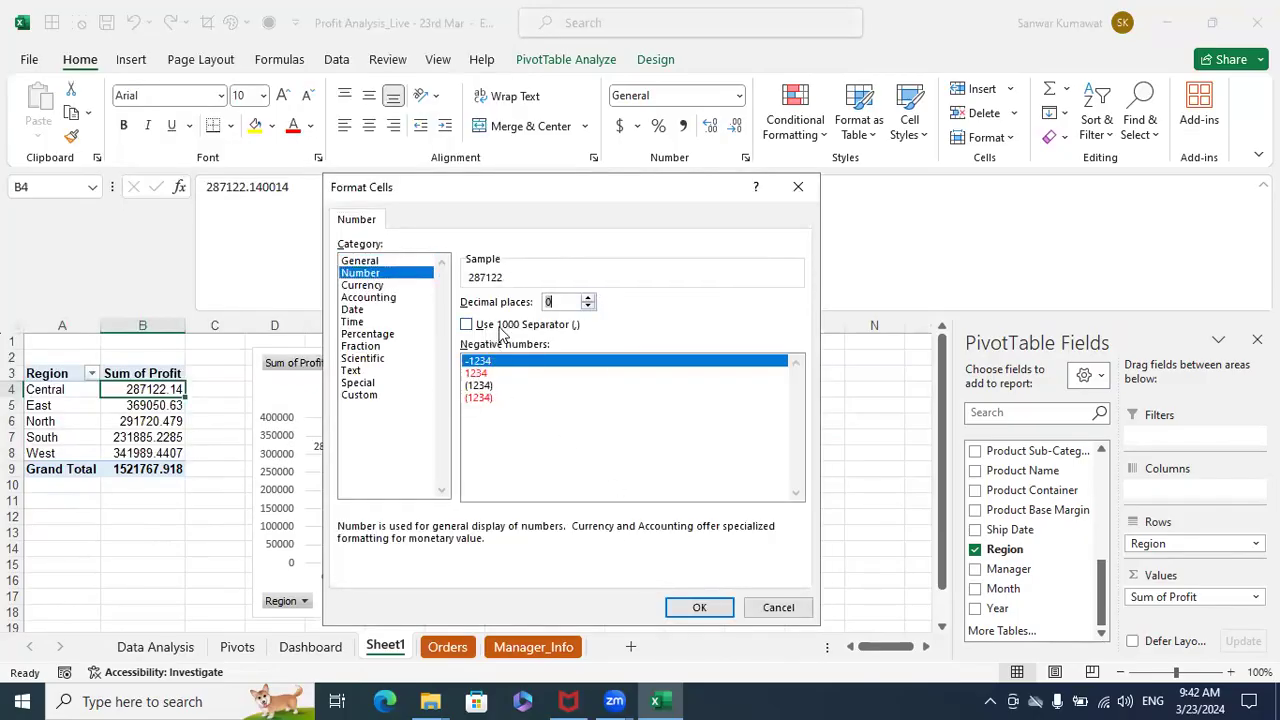
left_click(467, 325)
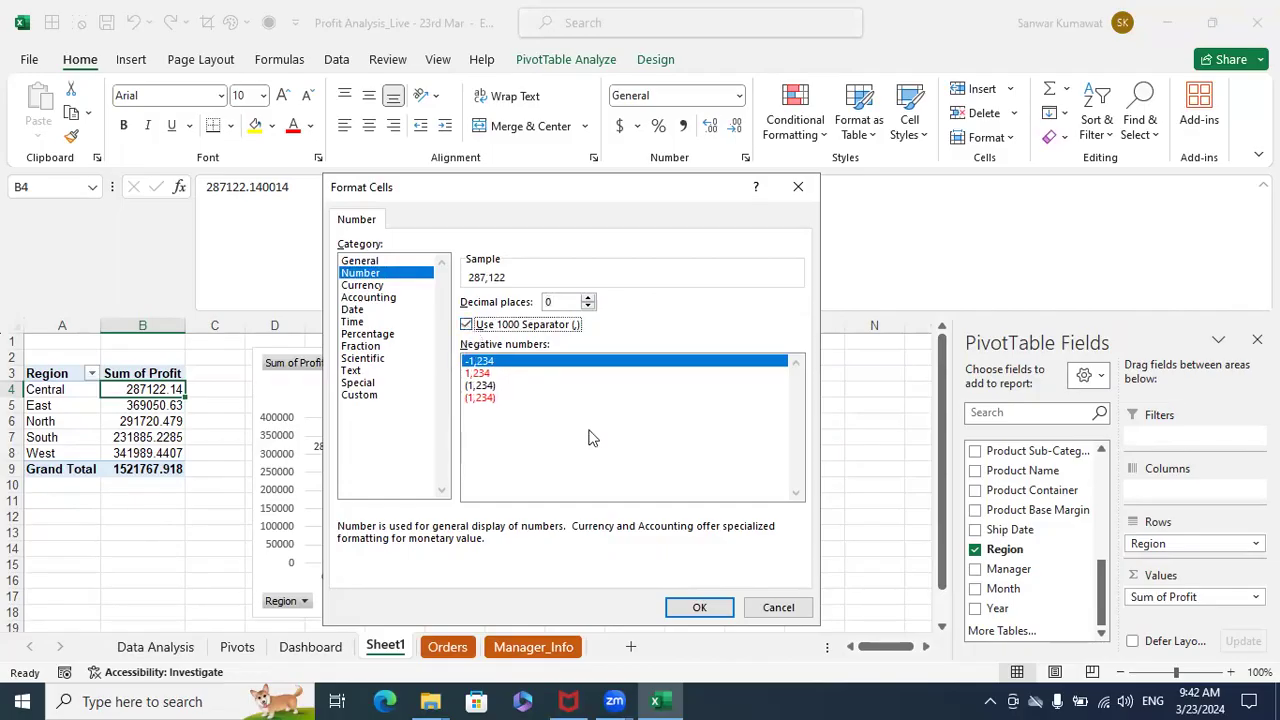
left_click(689, 607)
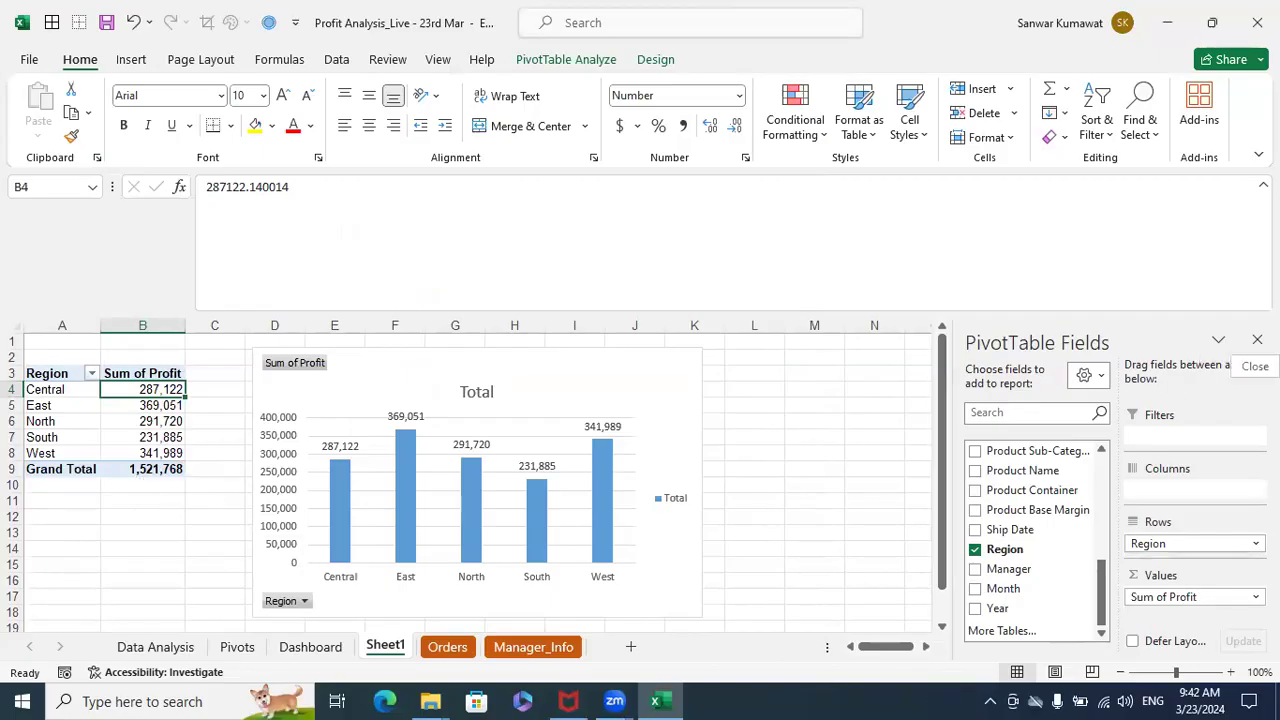
- Close the PivotTable field list and rename Sheet1 as Pivots_23rd Mar
left_click(1257, 340)
double_click(393, 647)
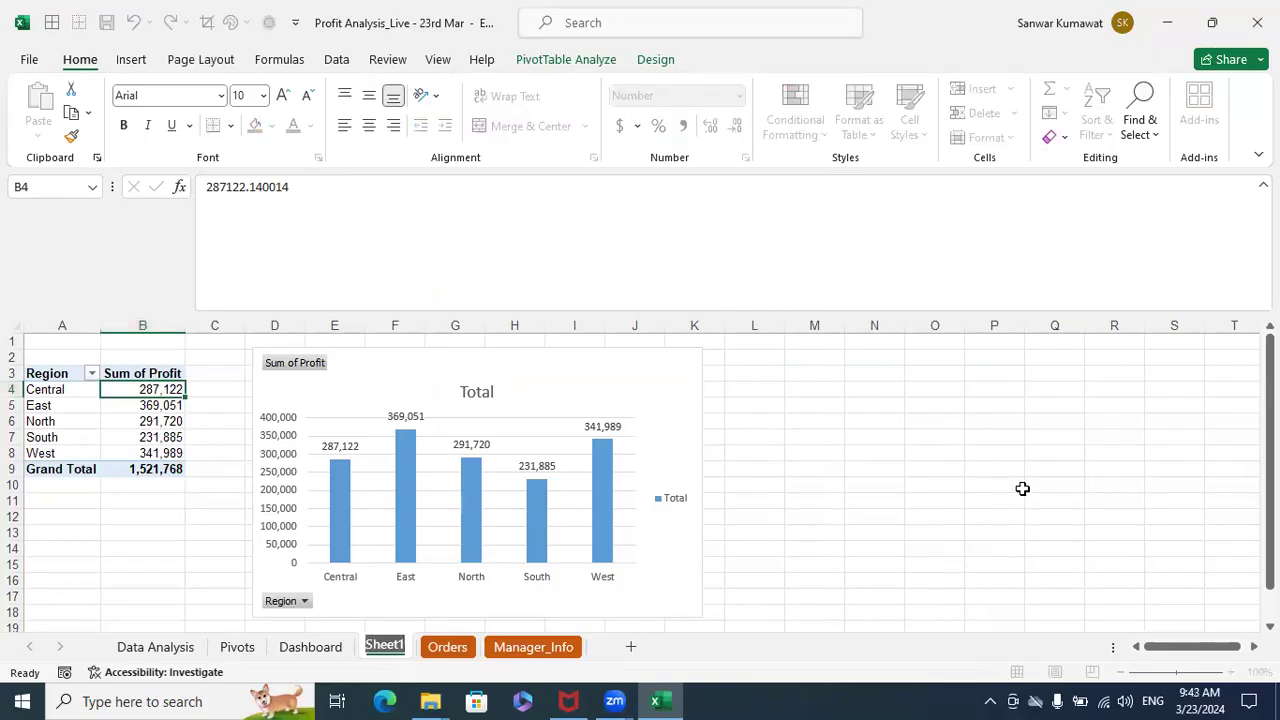
type("Pivots")
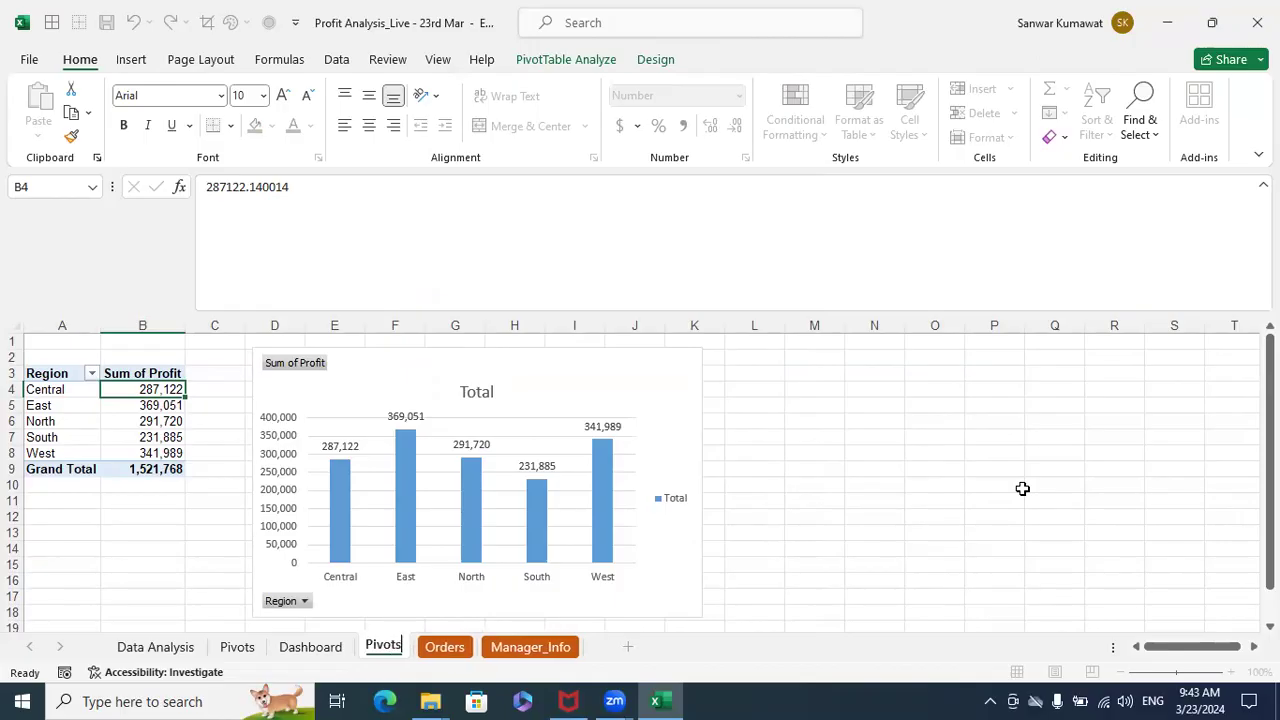
type("_23")
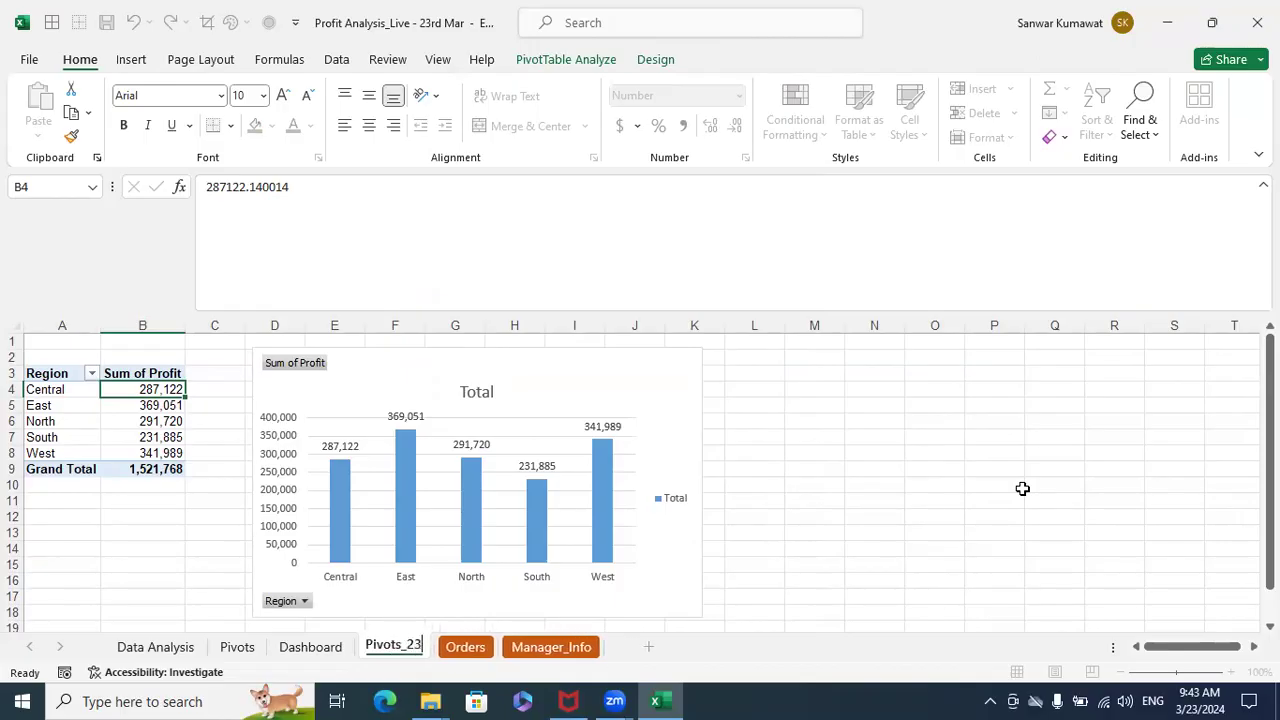
type("rd Marc")
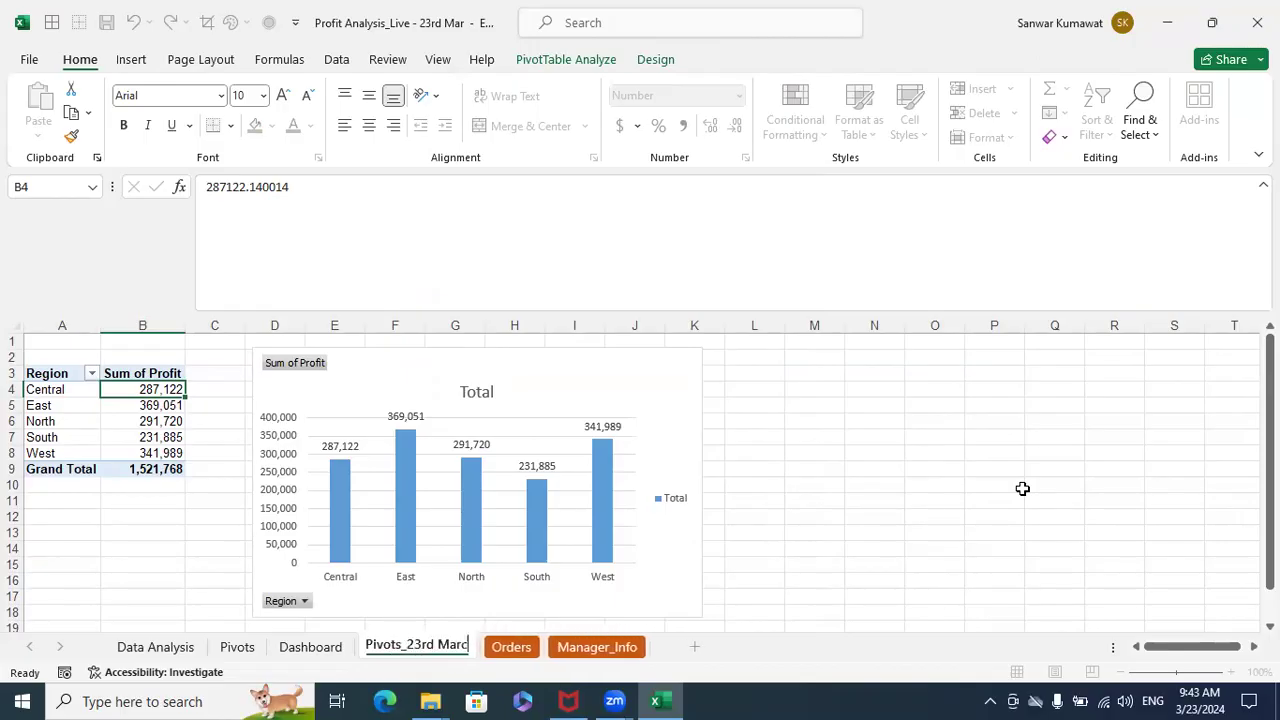
key("BackSpace")
left_click(950, 466)
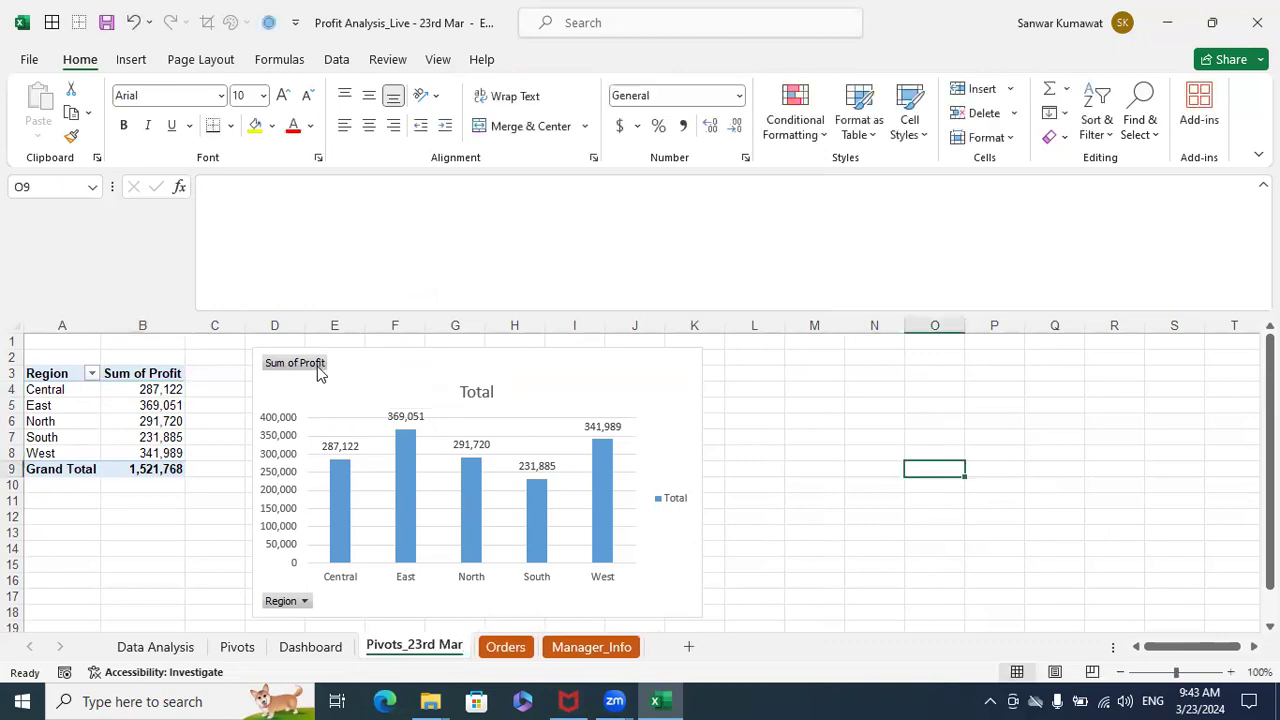
- Change the pivot chart's title to "Profit by Region"
left_click(474, 392)
double_click(464, 392)
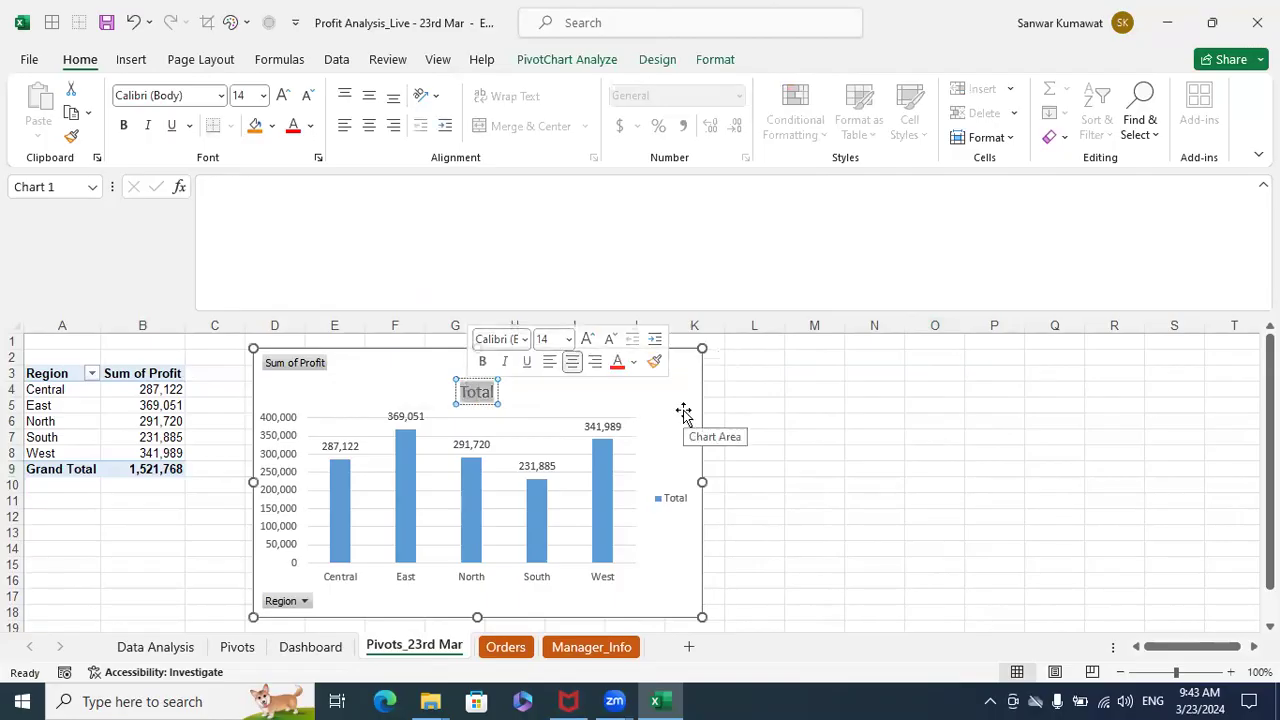
type("P")
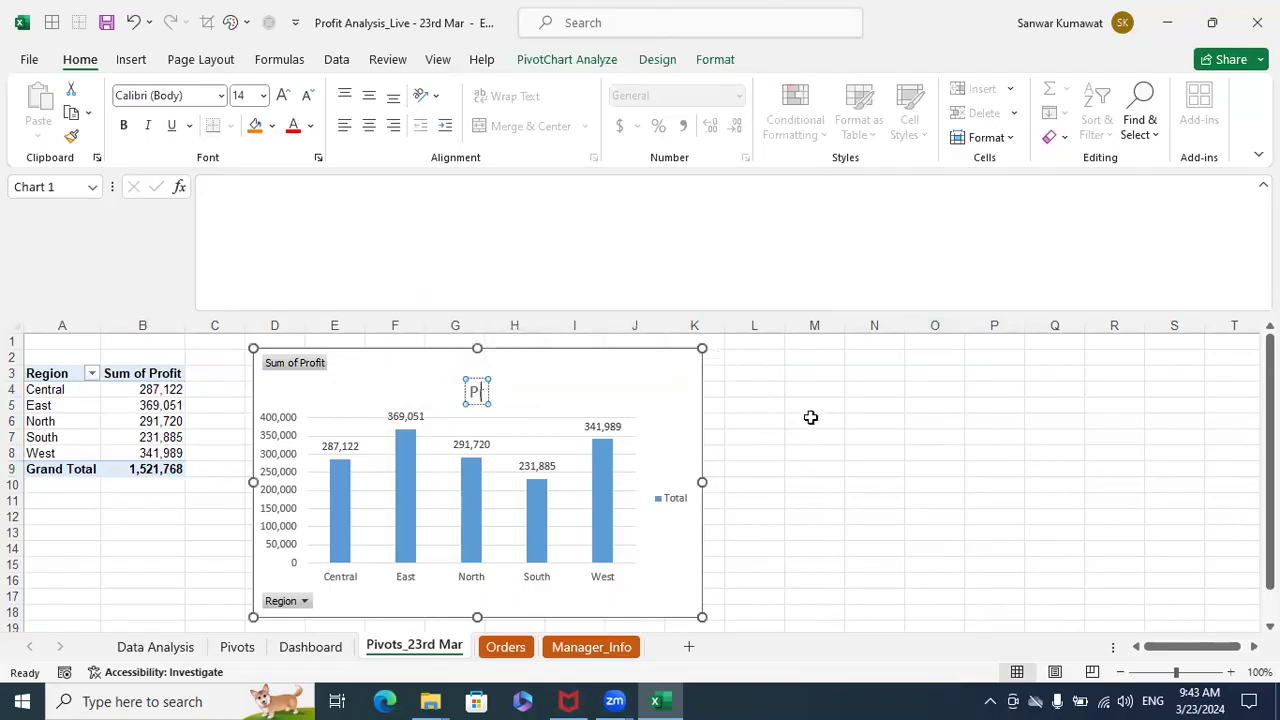
type("rofit by Resio")
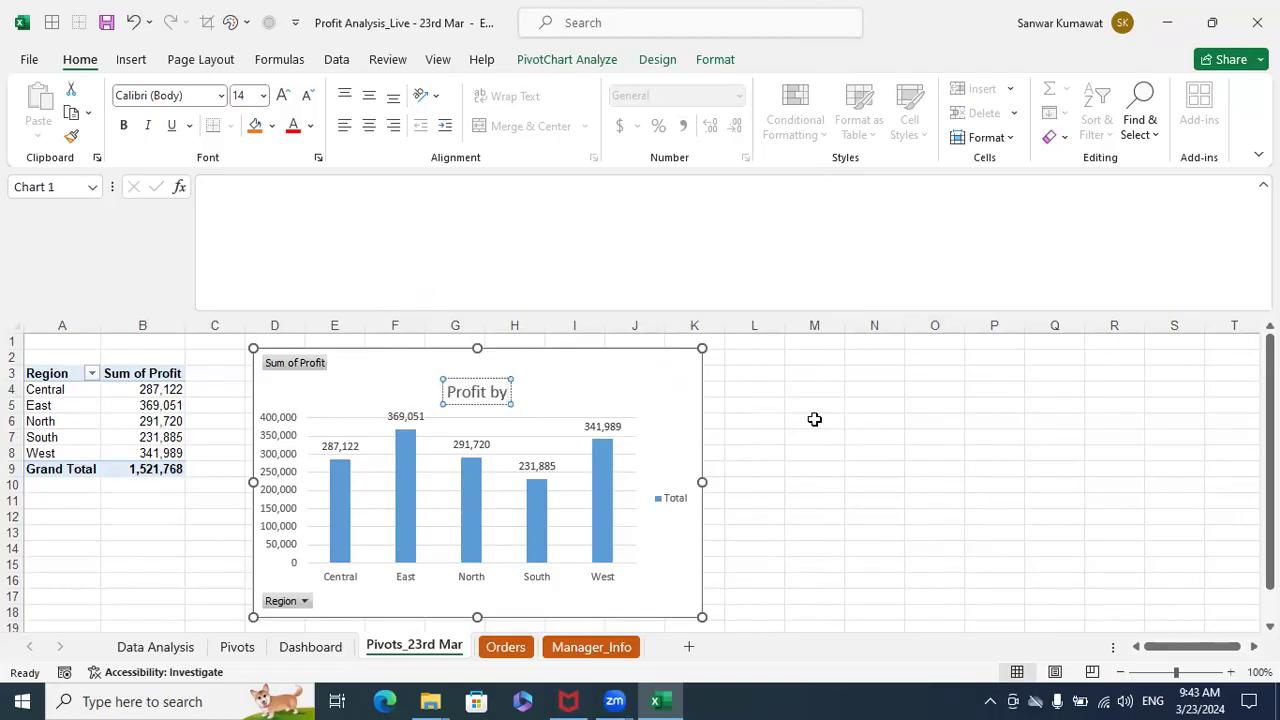
key("BackSpace")
key("BackSpace")
key("BackSpace")
type("gion")
left_click(814, 419)
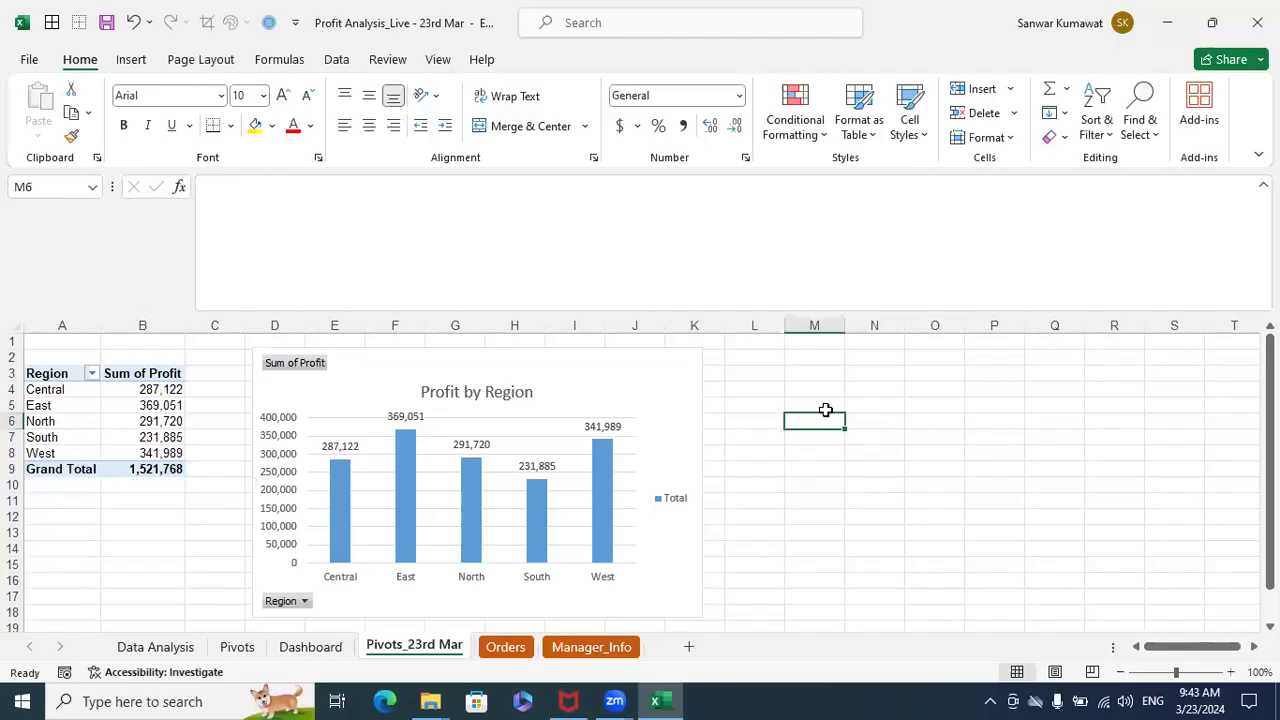
- Hide all field buttons on the Profit by Region chart
left_click(313, 372)
right_click(313, 370)
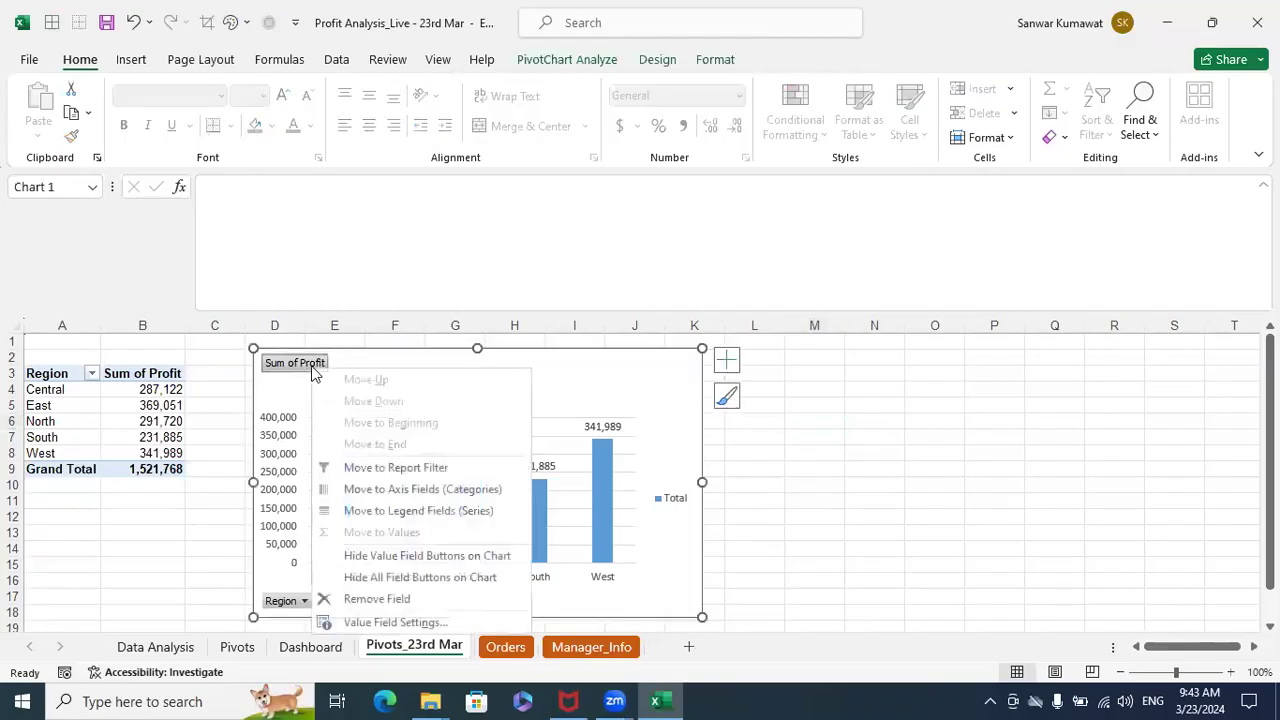
left_click(908, 472)
left_click(313, 368)
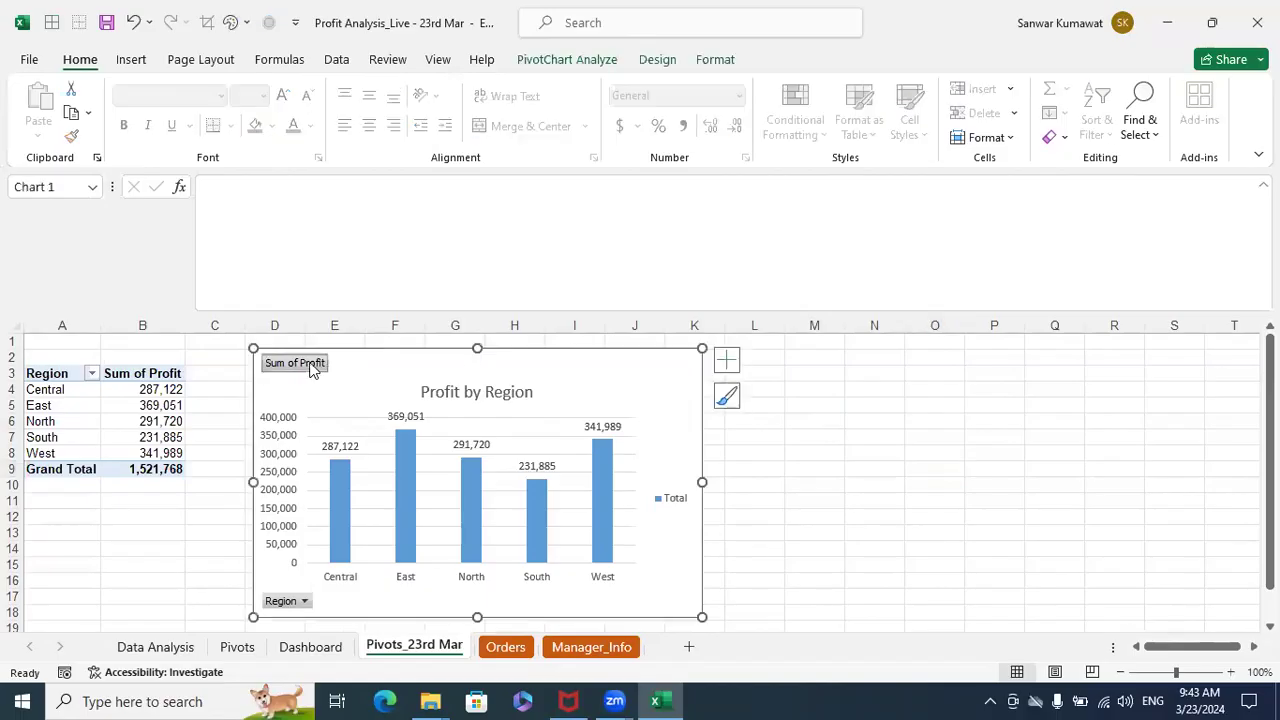
right_click(313, 368)
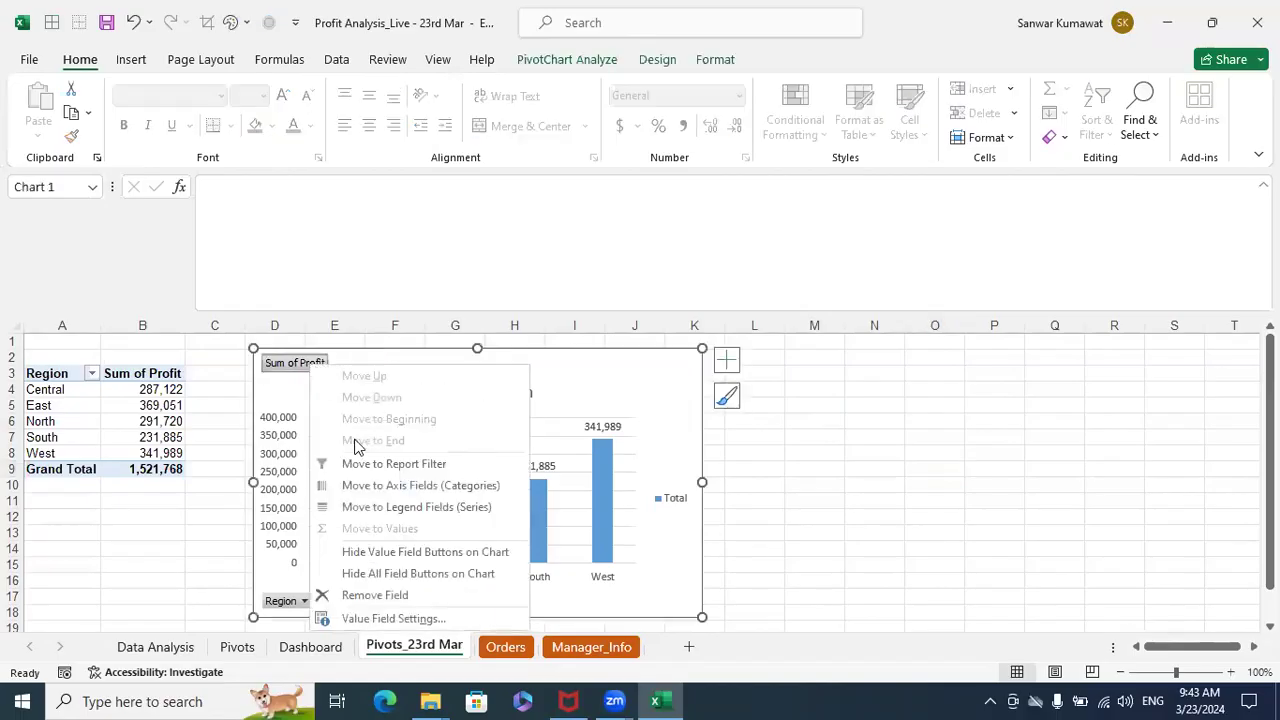
left_click(383, 575)
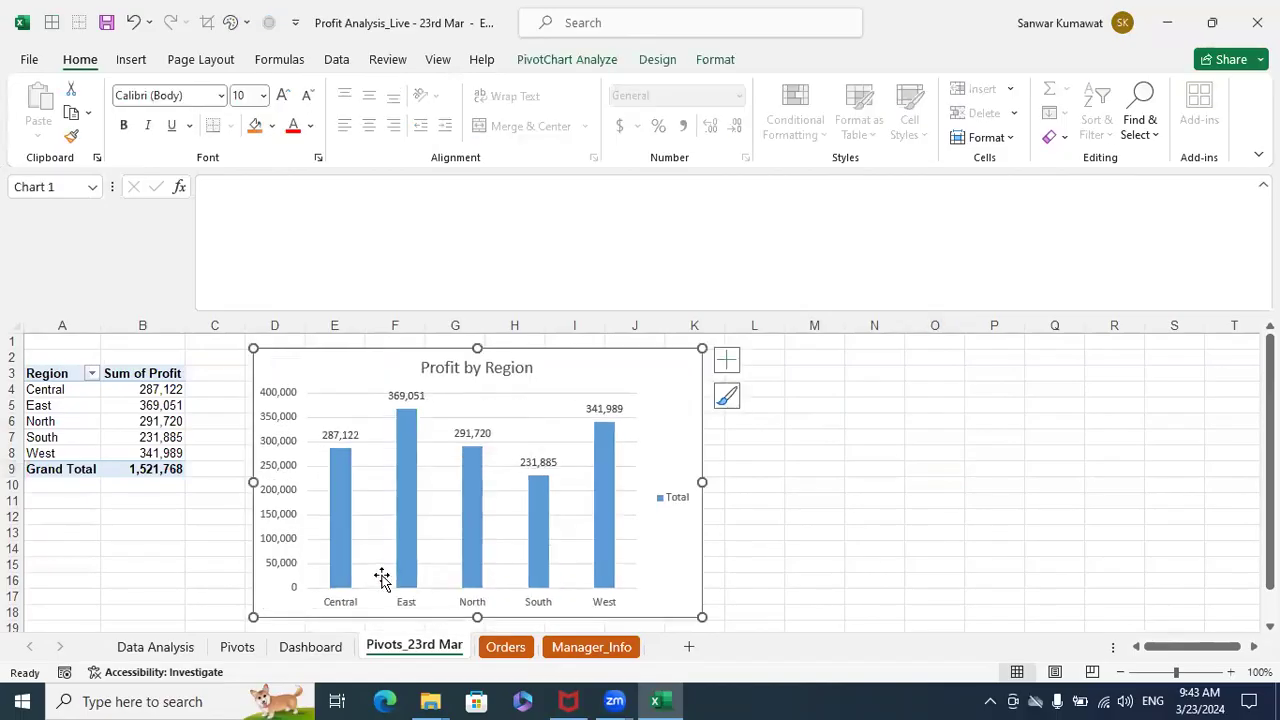
- Delete the Total legend from the Profit by Region chart
left_click(673, 503)
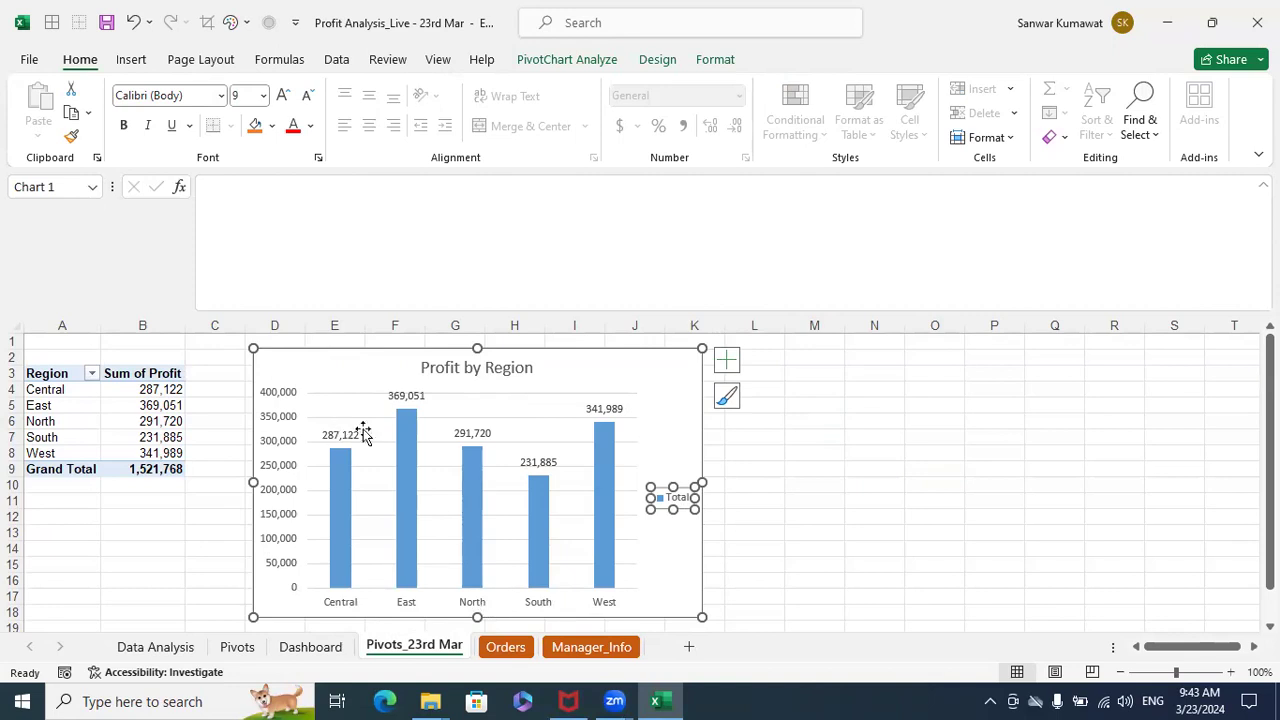
left_click(752, 530)
left_click(675, 503)
key("Delete")
left_click(818, 473)
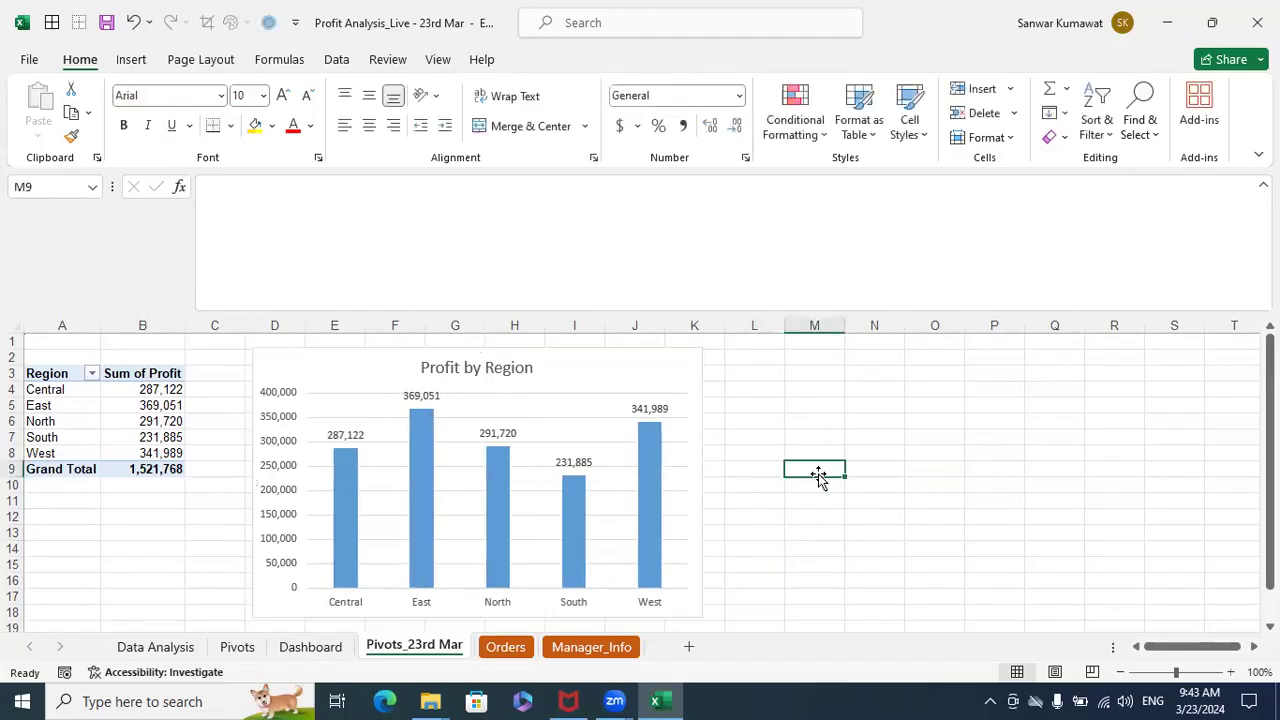
left_click(651, 370)
left_click(803, 531)
- Add a new worksheet after Pivots_23rd Mar and name it Dashboard_23rd Mar
left_click(688, 647)
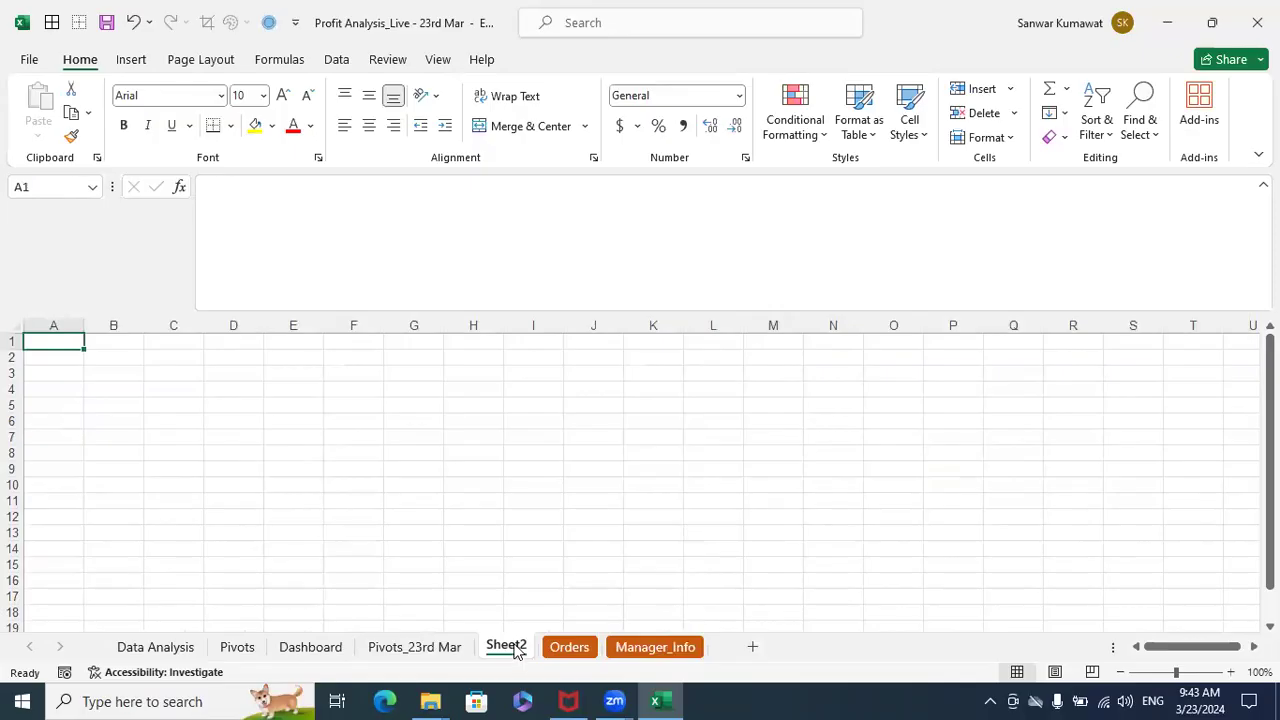
double_click(508, 647)
type("Das")
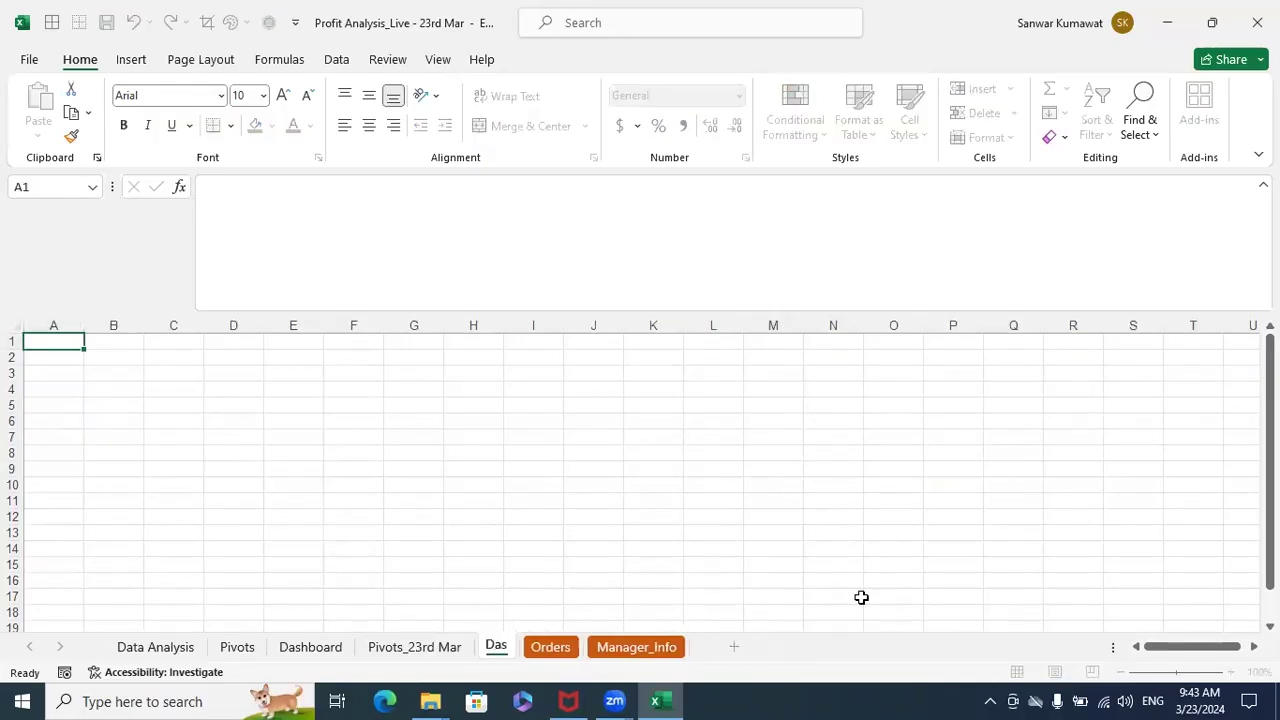
type("hboard")
key("Return")
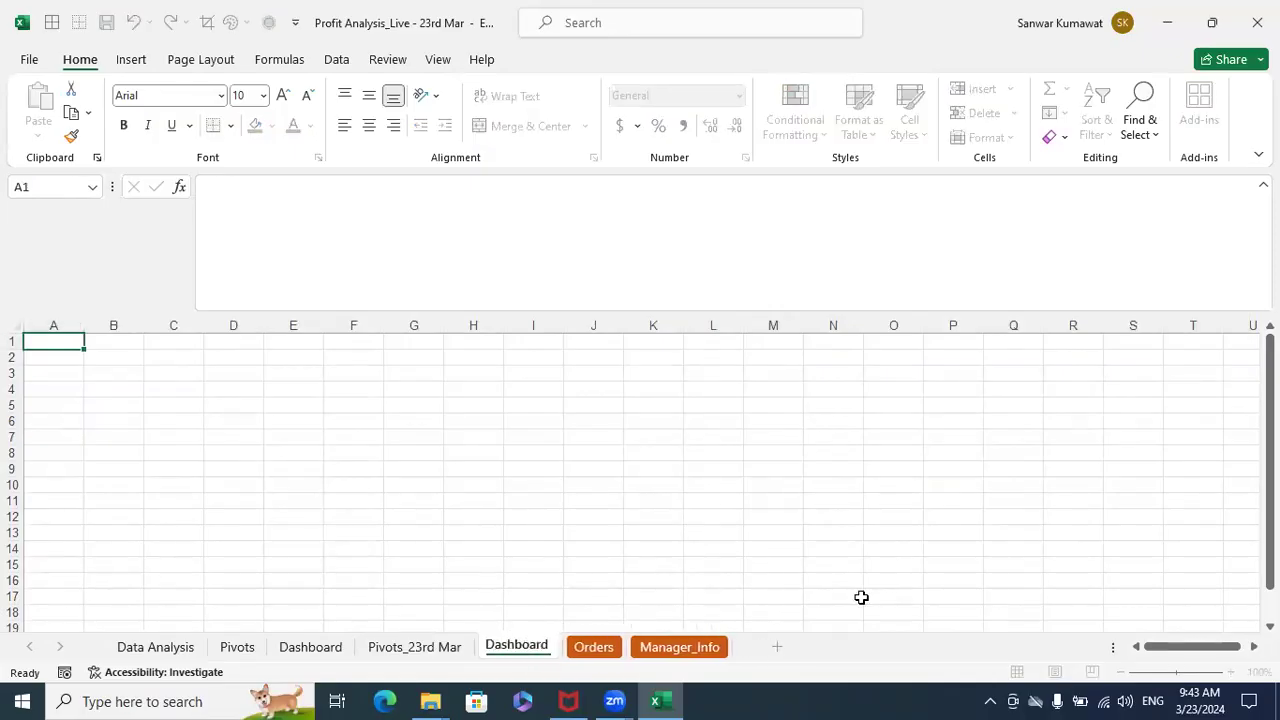
type("_23")
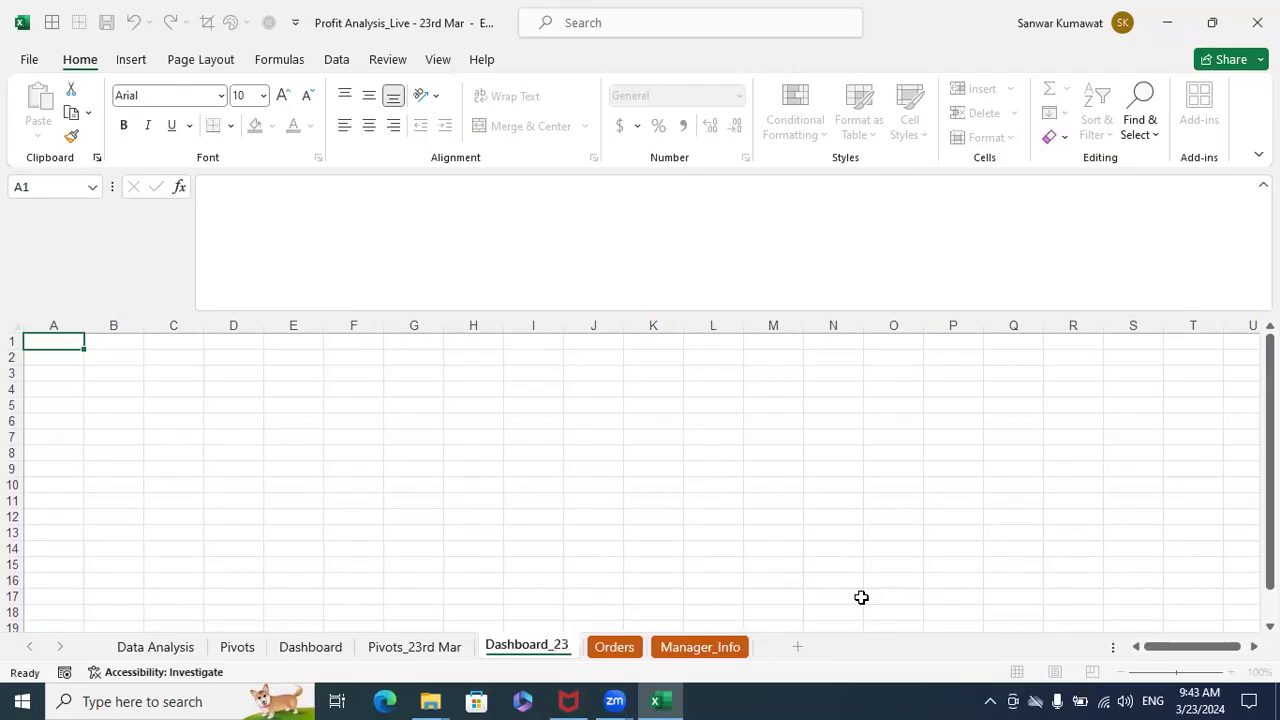
type("rd Mar")
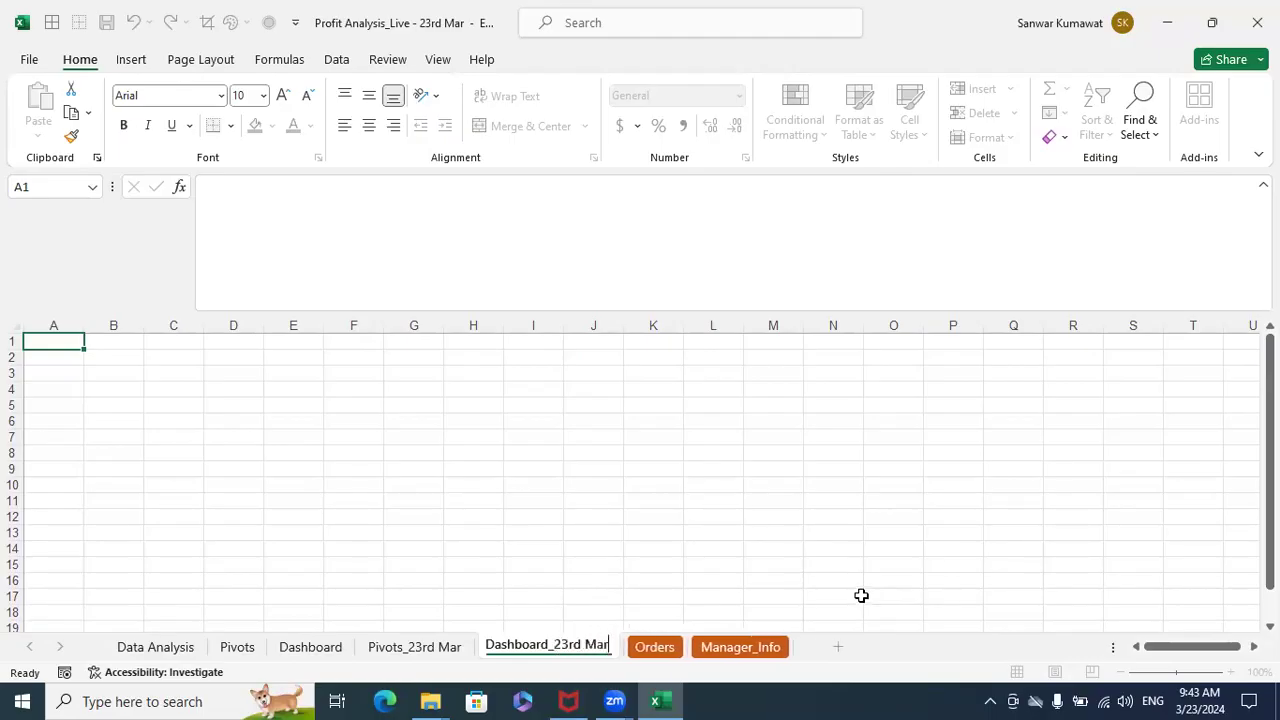
left_click(796, 499)
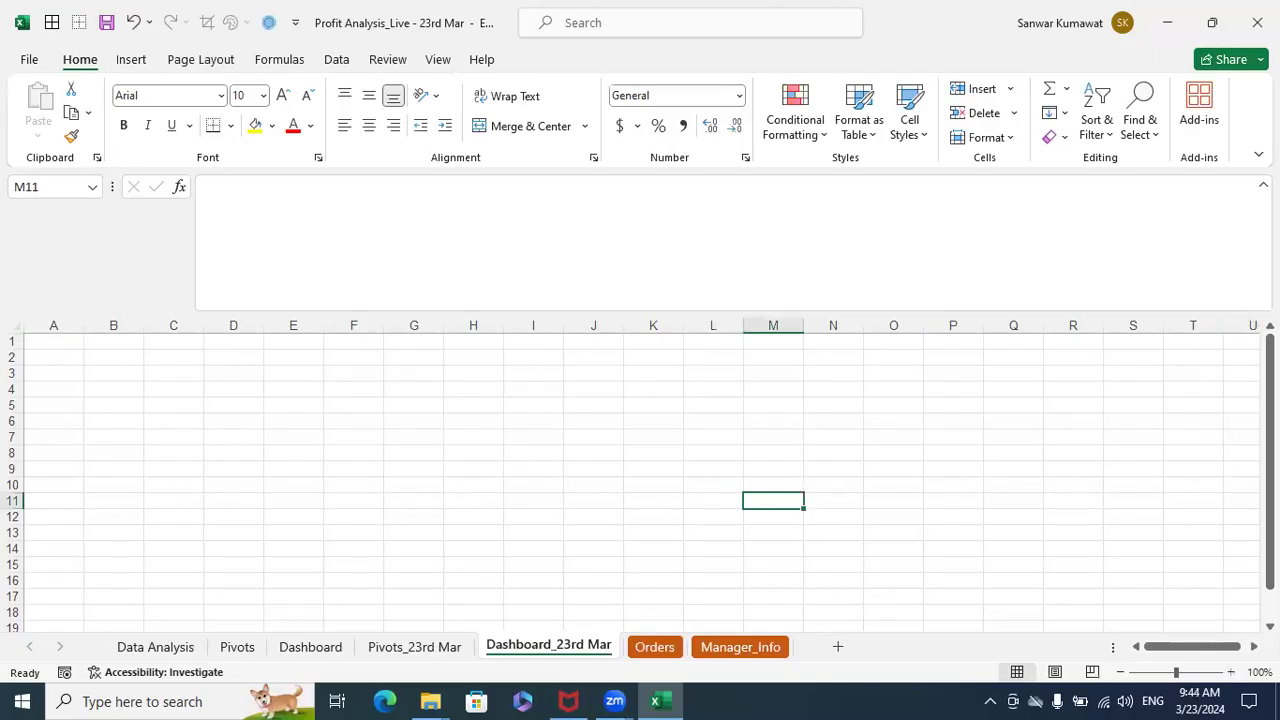
- Hide all columns from U to the last column on the Dashboard_23rd Mar sheet
left_click(1247, 326)
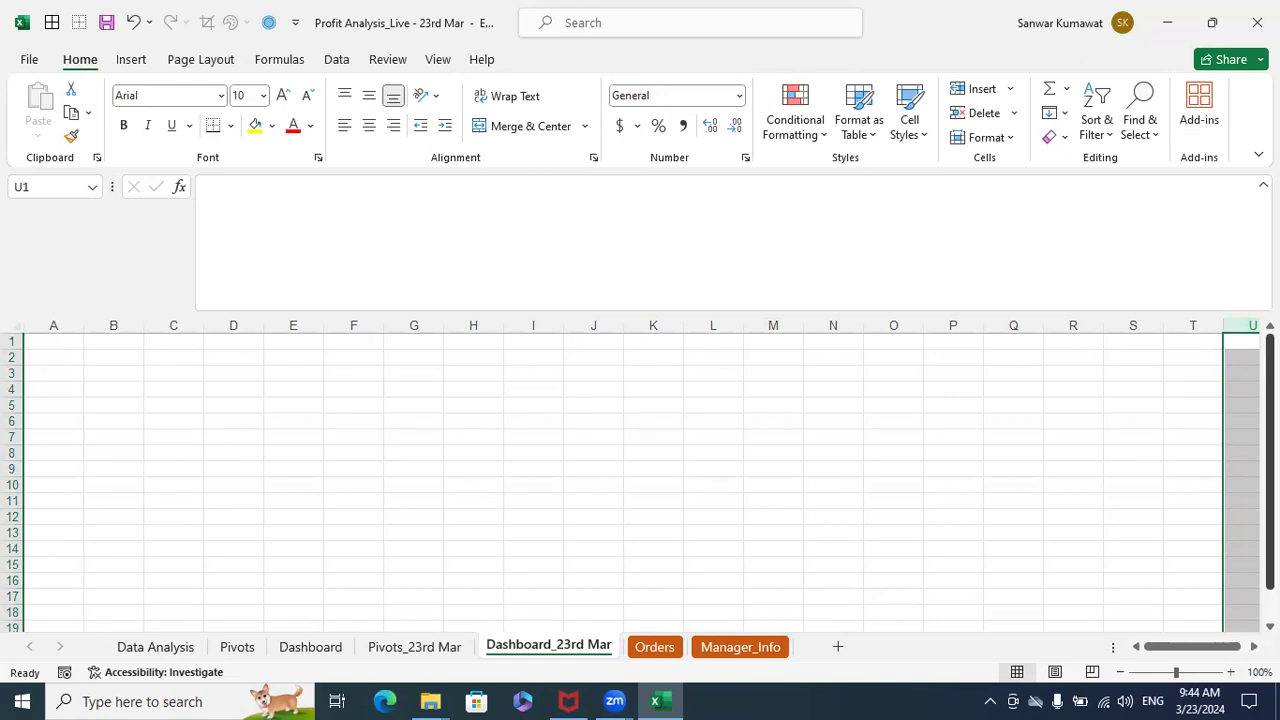
key("ctrl+shift+Right")
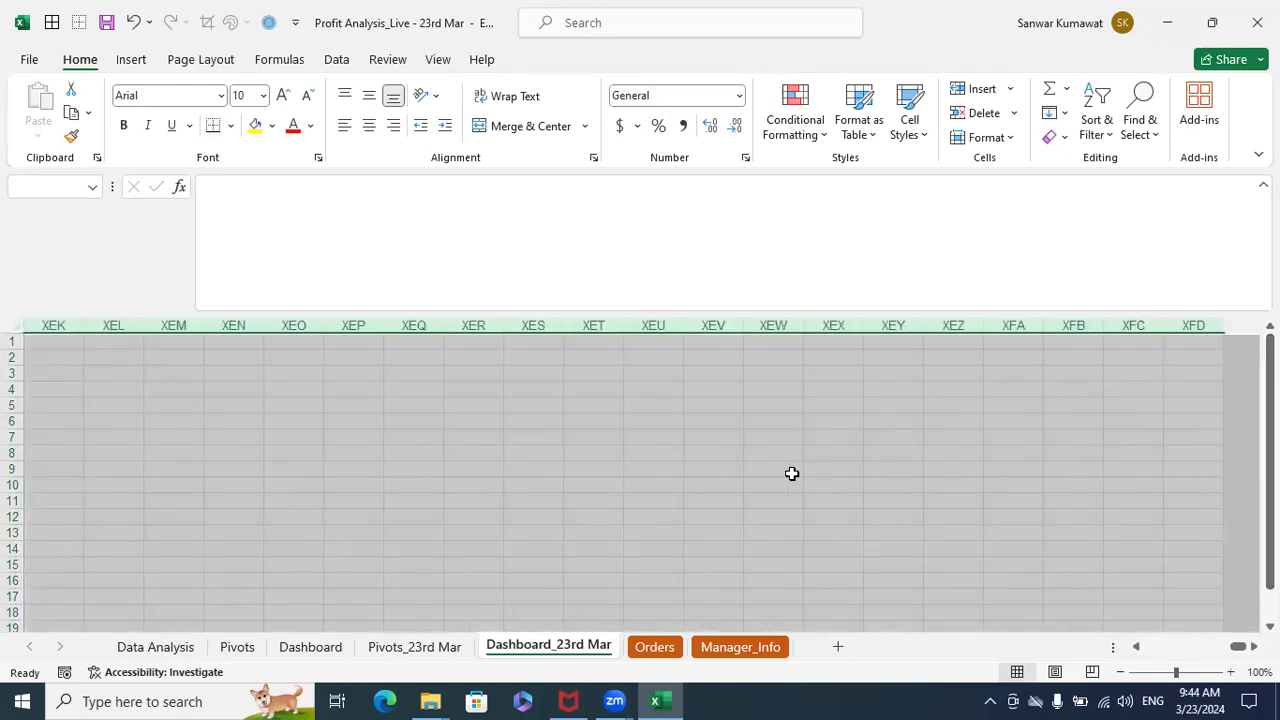
right_click(581, 394)
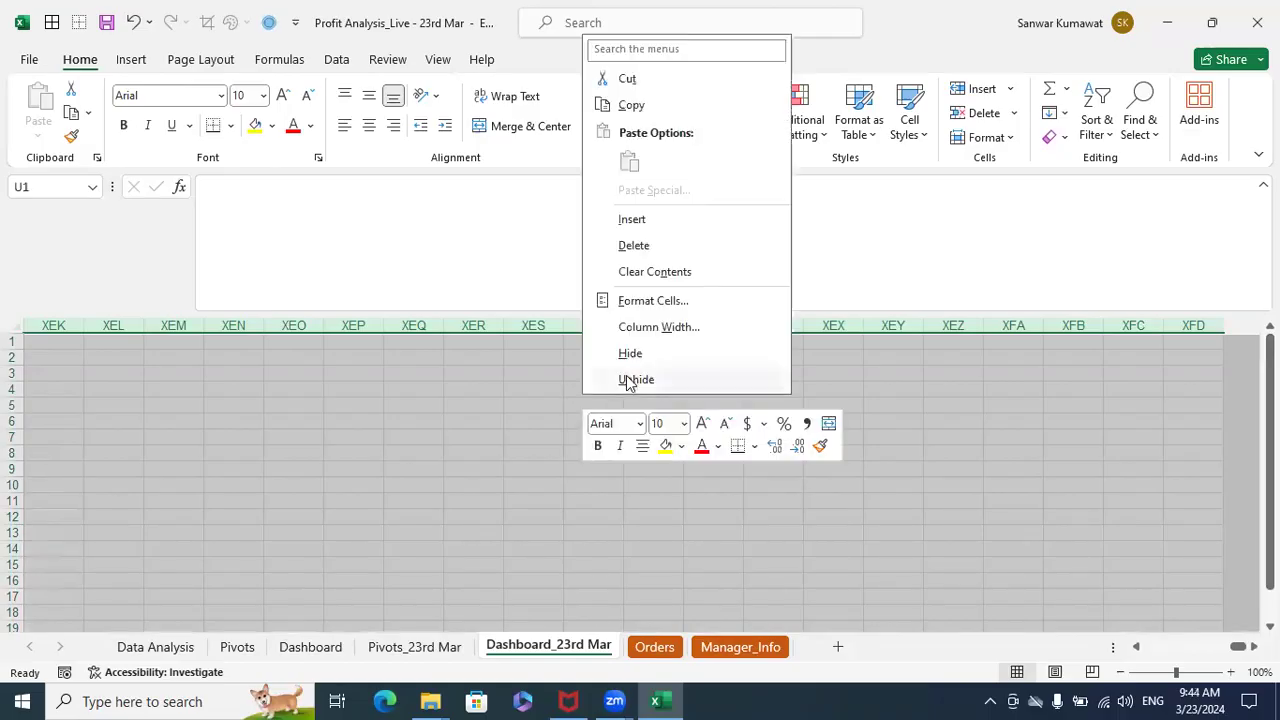
left_click(643, 356)
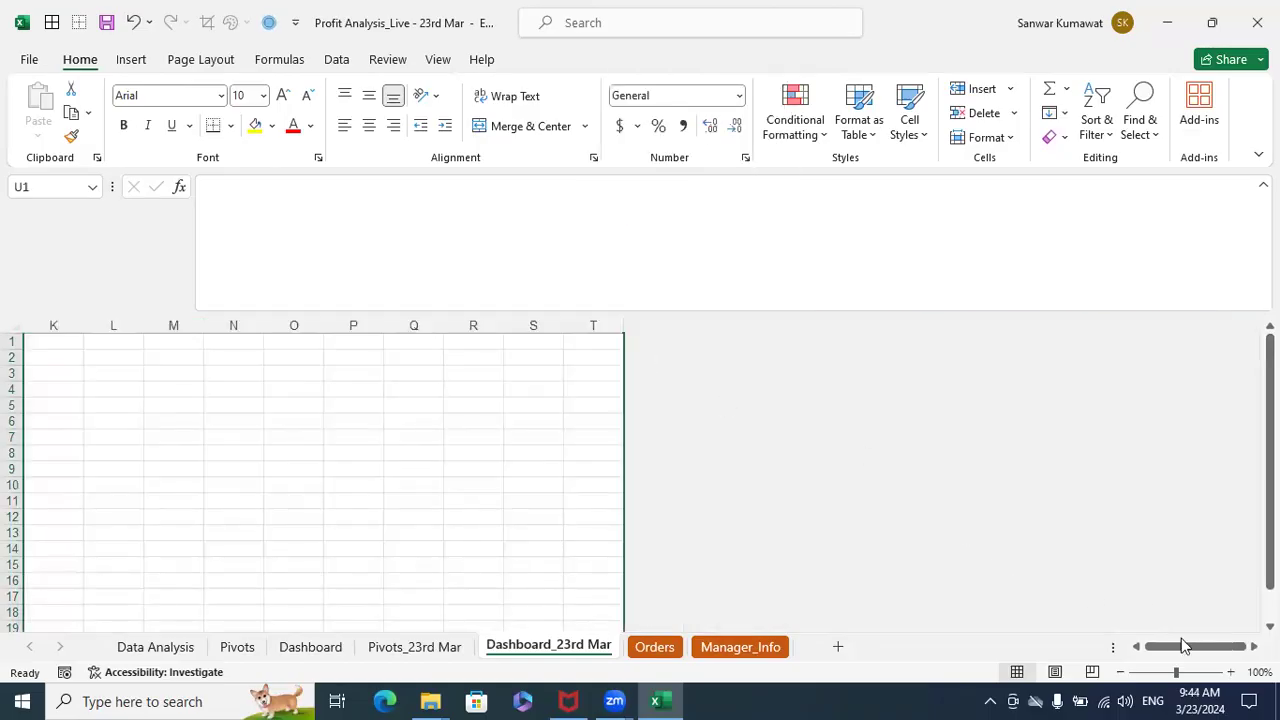
left_click(1136, 647)
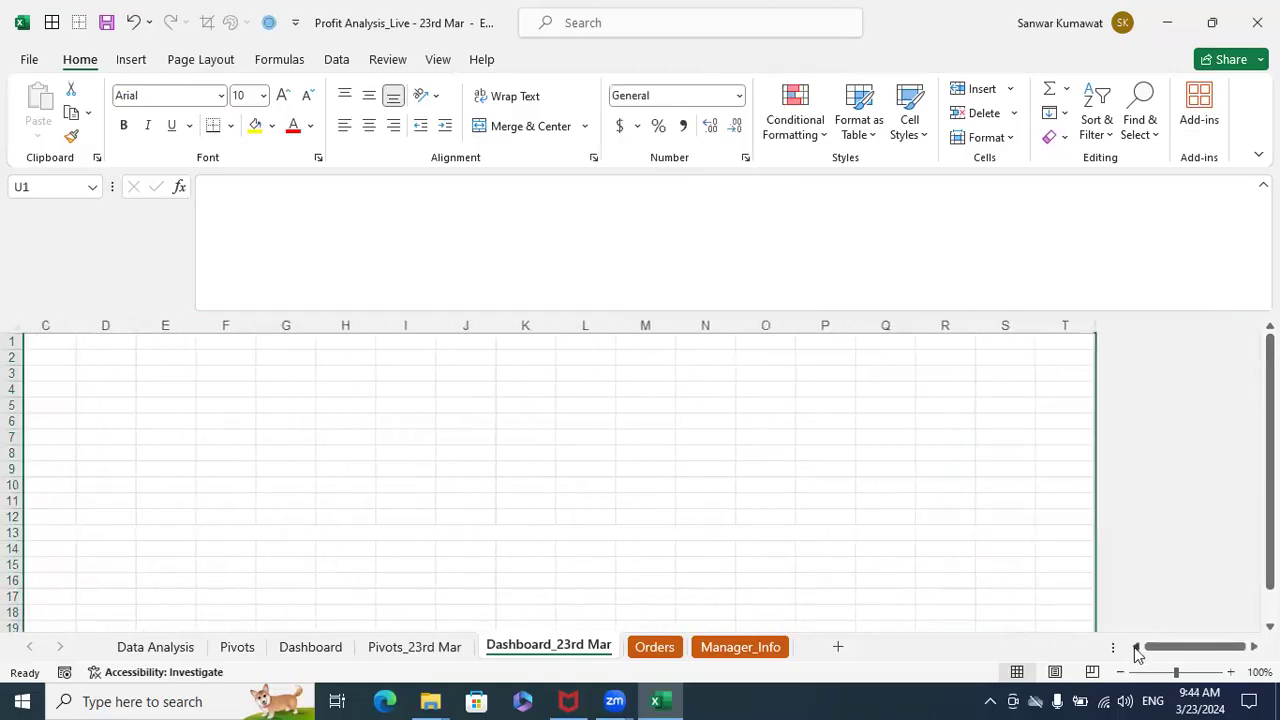
- Hide all rows from 71 to the last row on the Dashboard_23rd Mar sheet
scroll(861, 550, "down", 10)
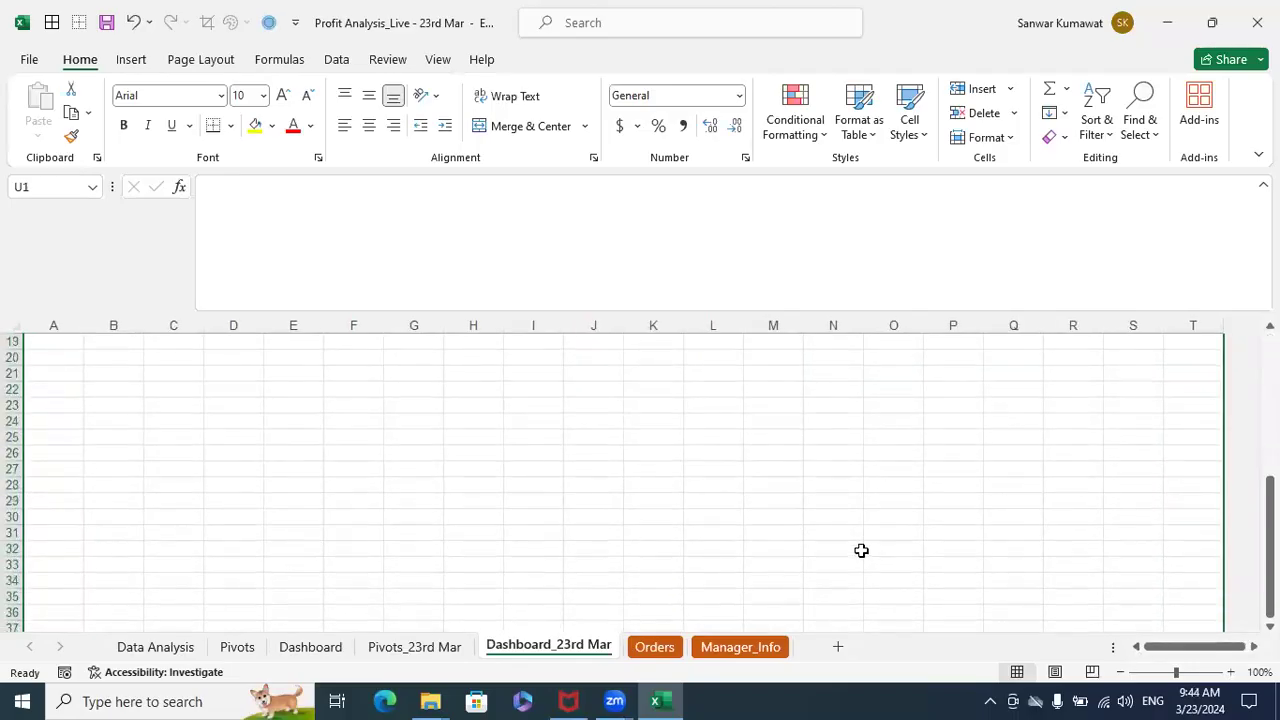
scroll(861, 550, "down", 4)
scroll(861, 550, "down", 5)
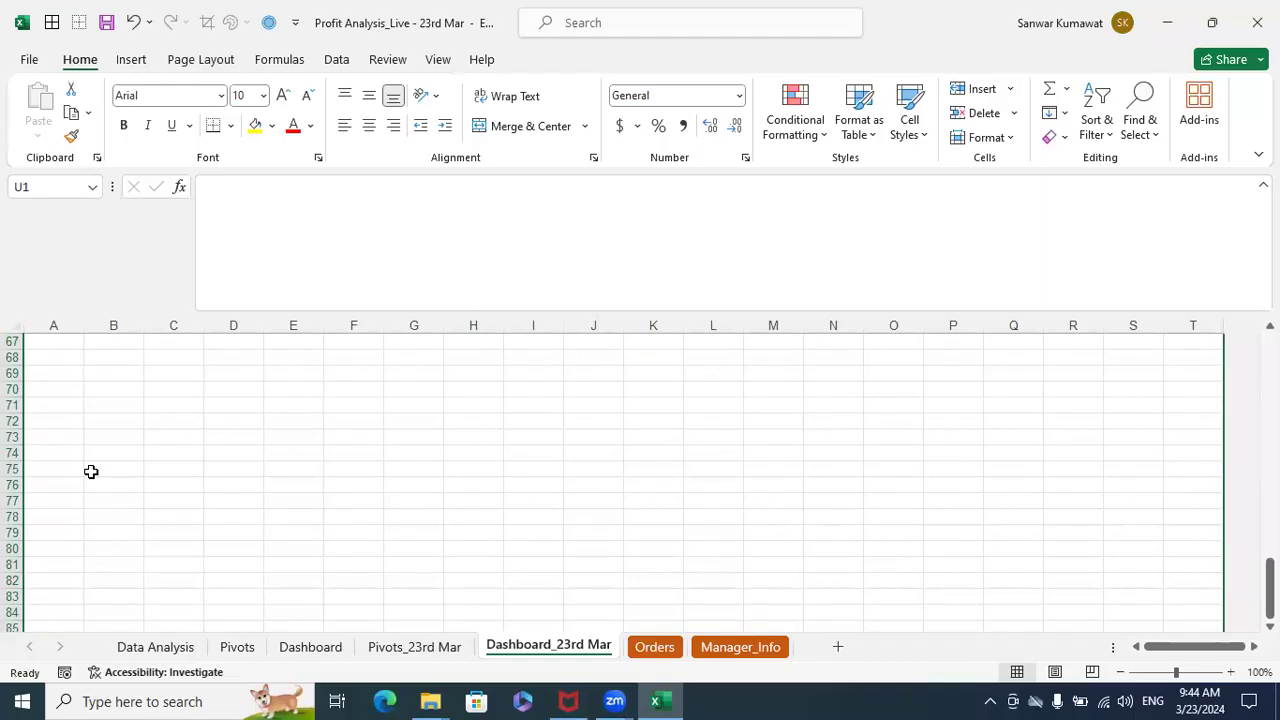
left_click(14, 485)
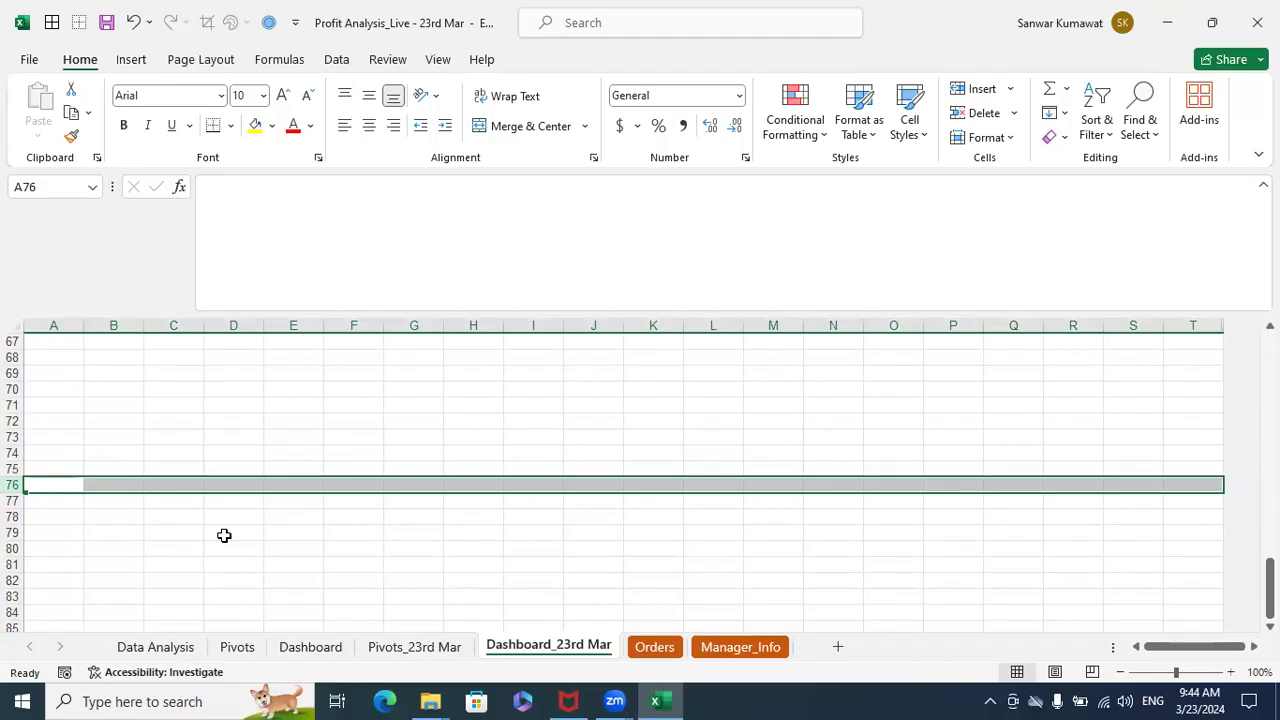
key("Up")
key("Up")
key("Up")
key("Up")
key("Up")
key("shift+space")
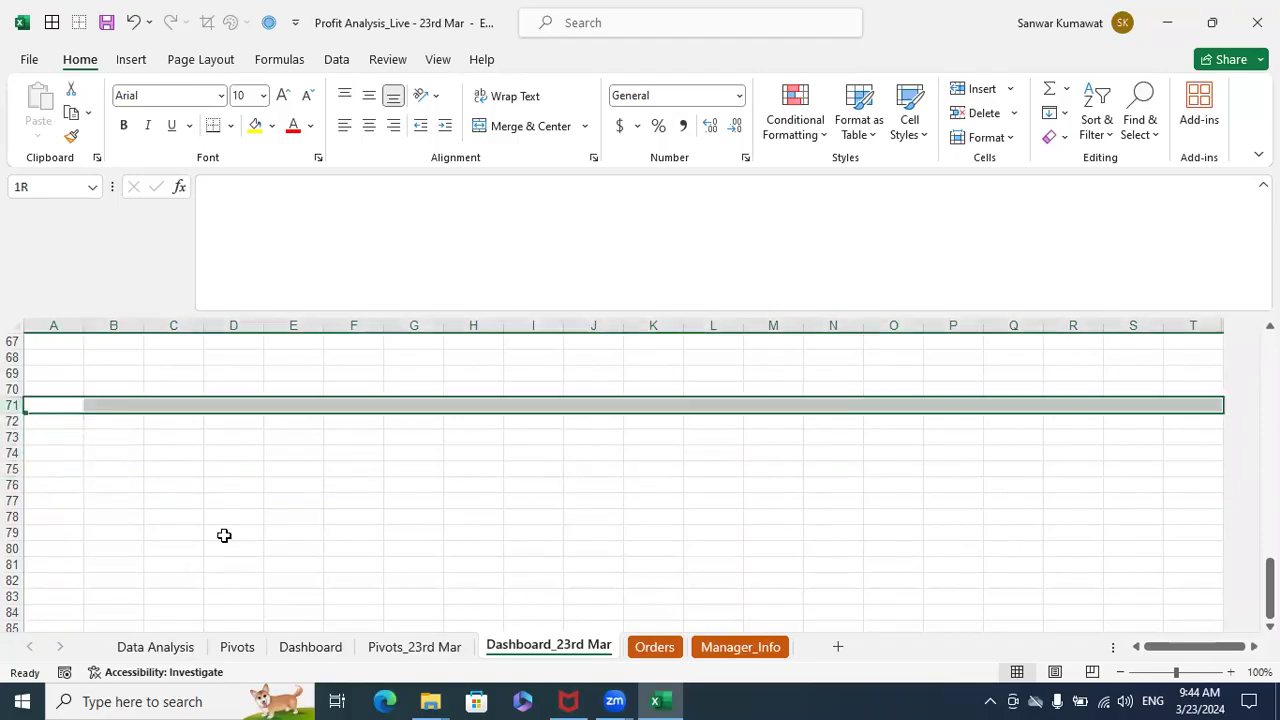
key("ctrl+shift+Down")
right_click(328, 435)
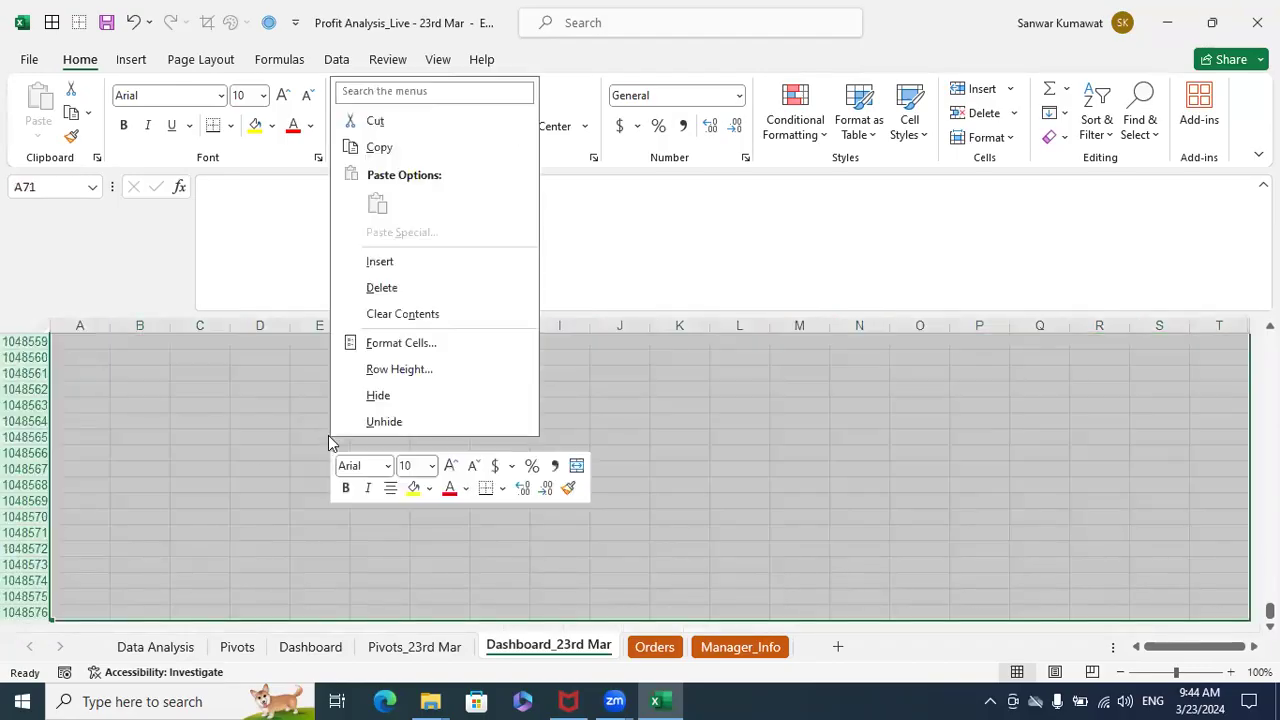
left_click(378, 398)
scroll(731, 523, "up", 20)
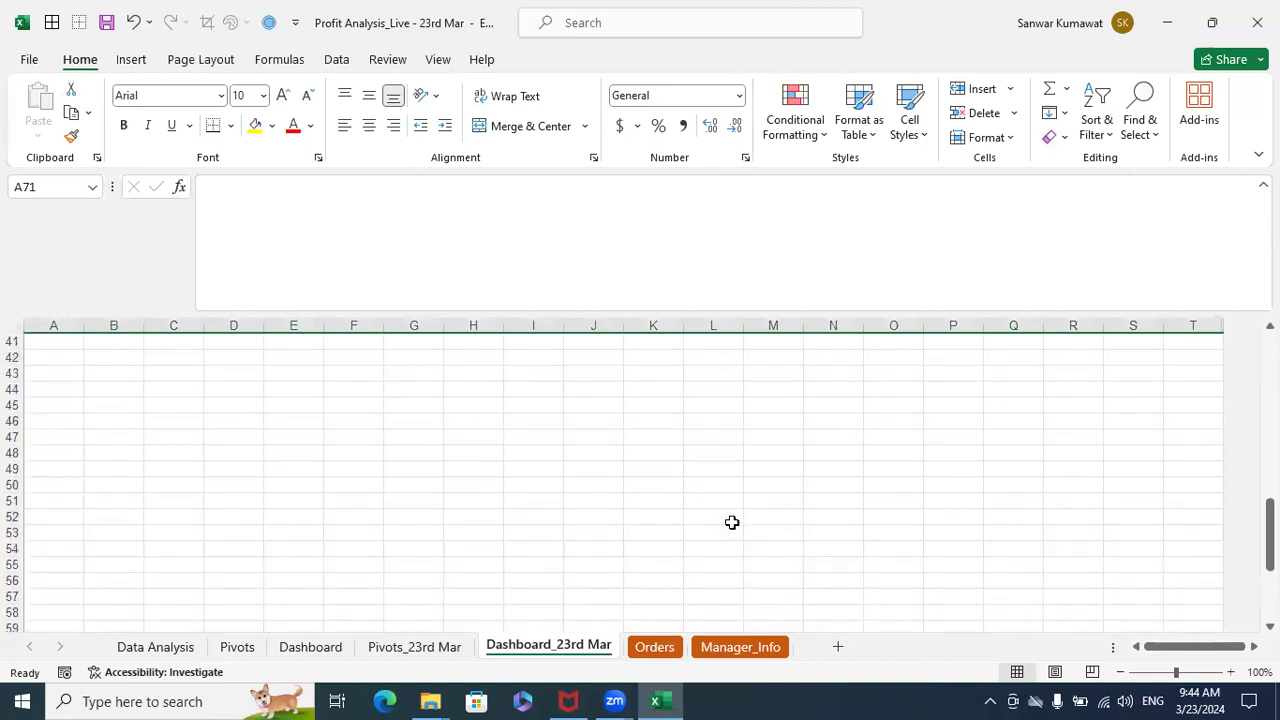
scroll(745, 518, "down", 15)
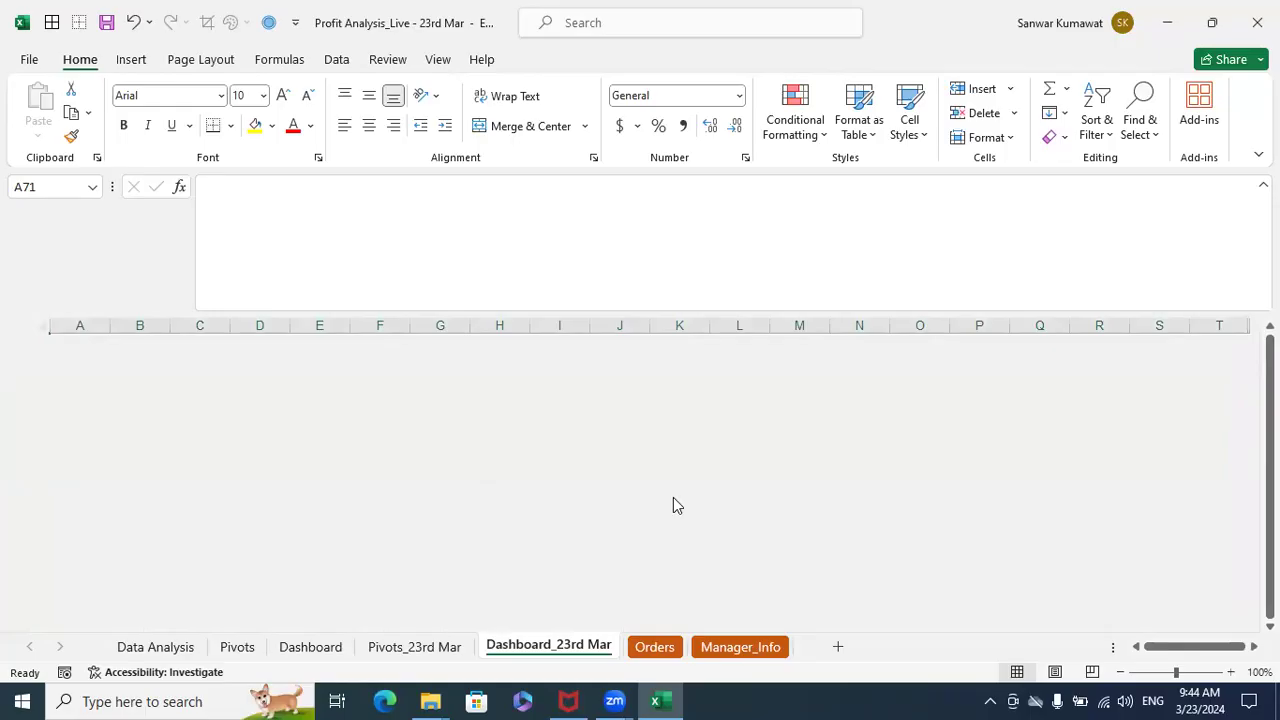
scroll(673, 497, "up", 5)
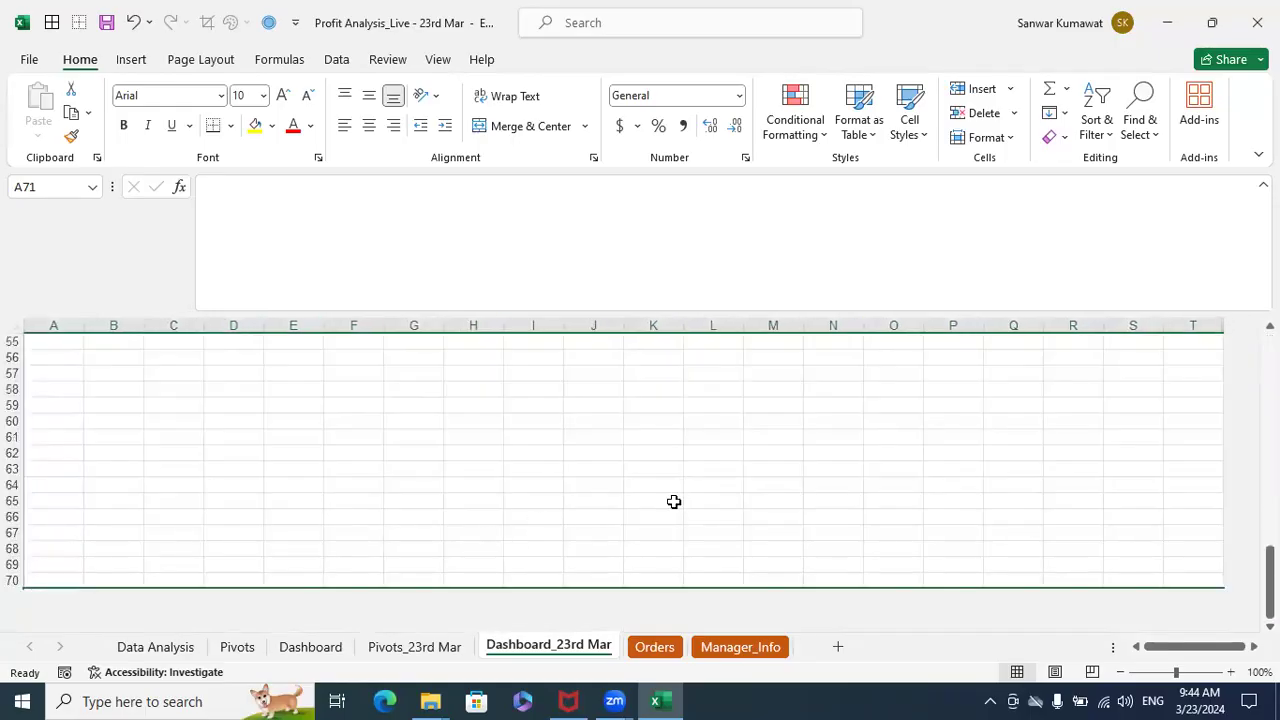
scroll(1220, 523, "up", 18)
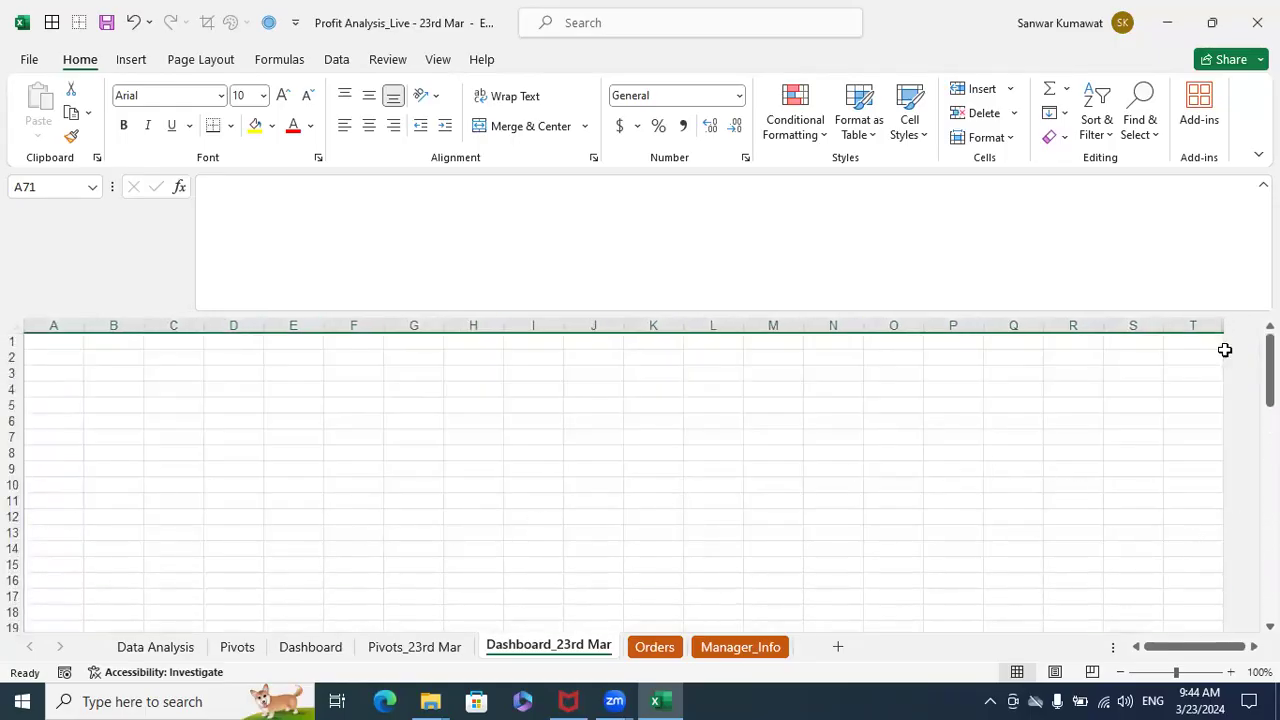
- Try to merge and center cells A1:T3 into one header cell on the Dashboard_23rd Mar sheet
scroll(417, 506, "down", 9)
scroll(383, 514, "down", 12)
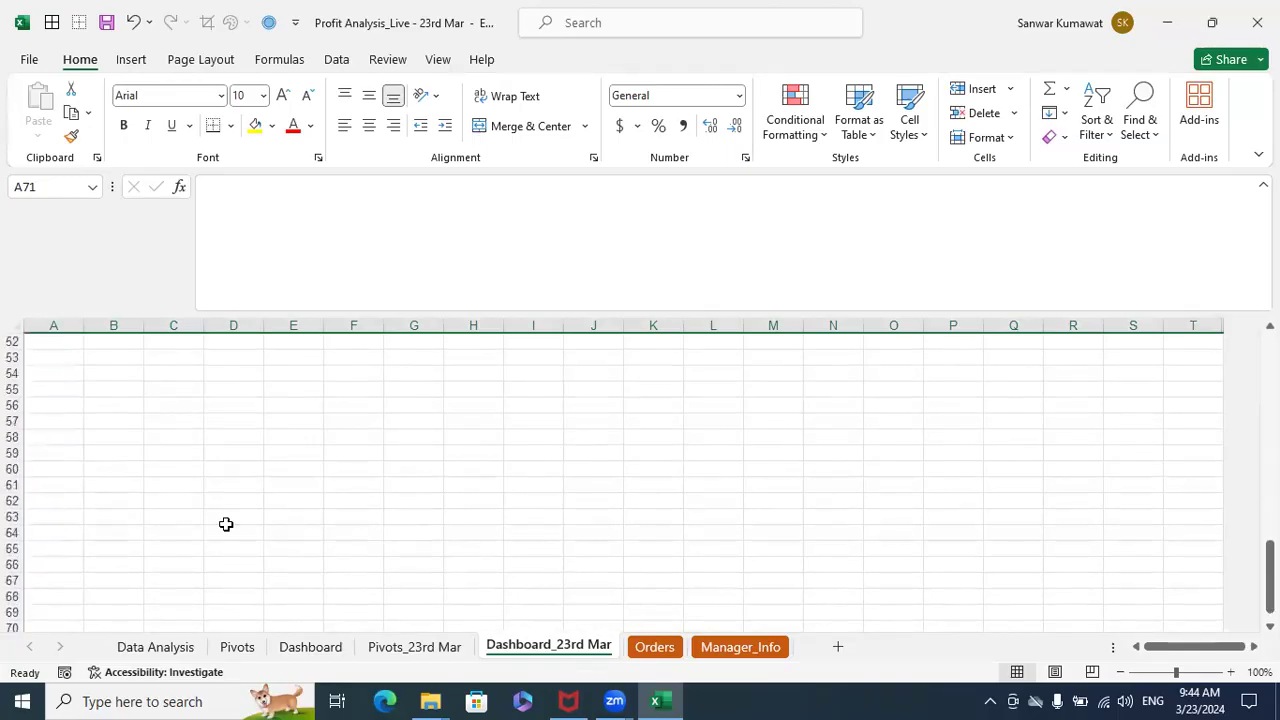
scroll(271, 520, "up", 20)
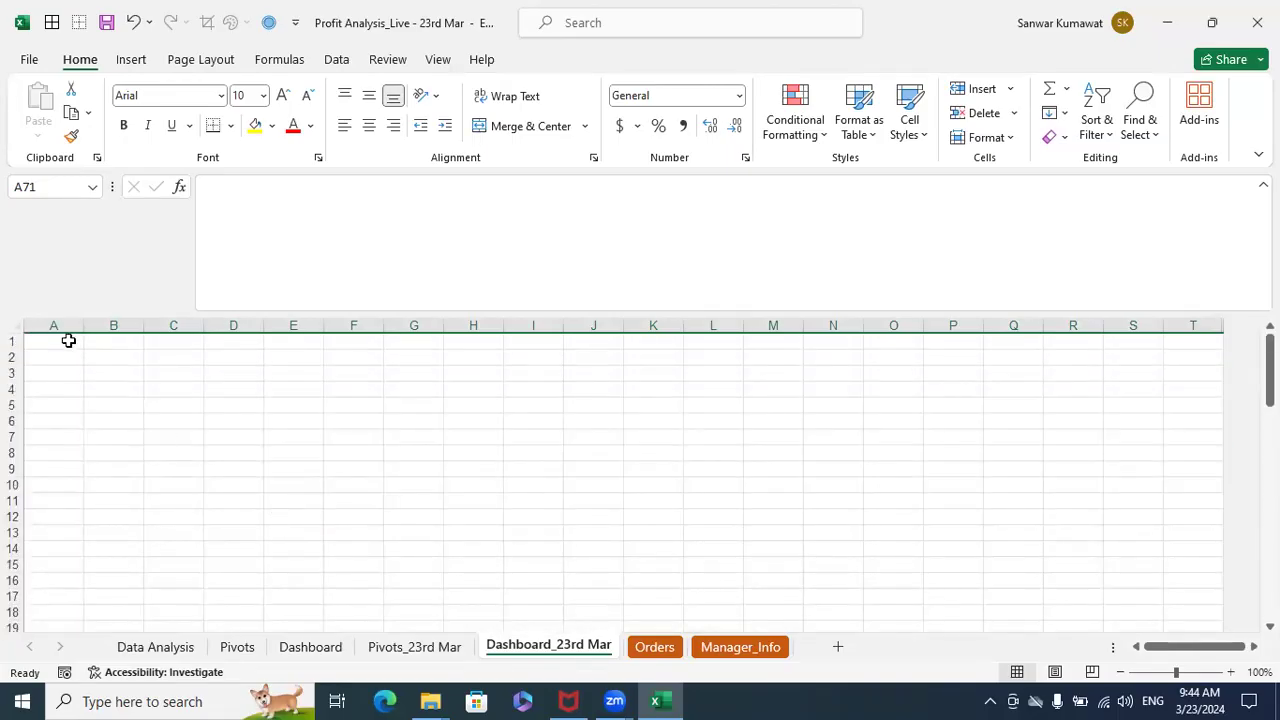
left_click(68, 341)
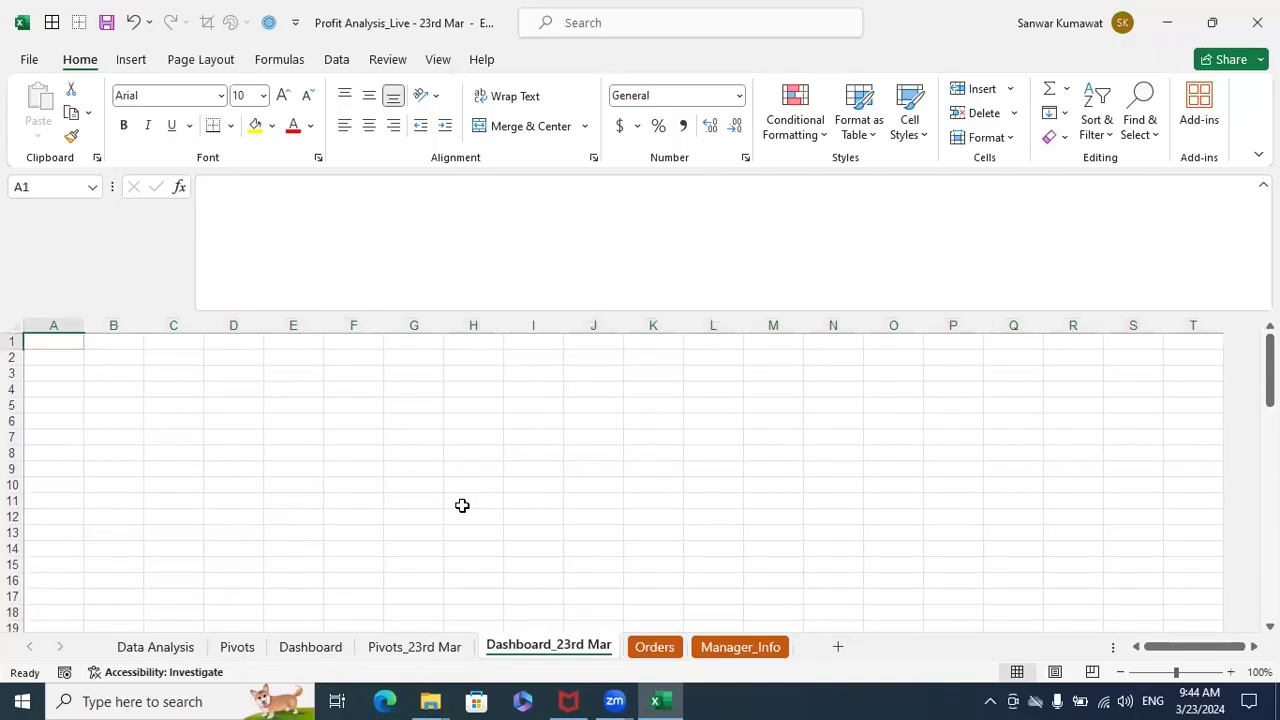
key("shift+Down")
key("shift+Down")
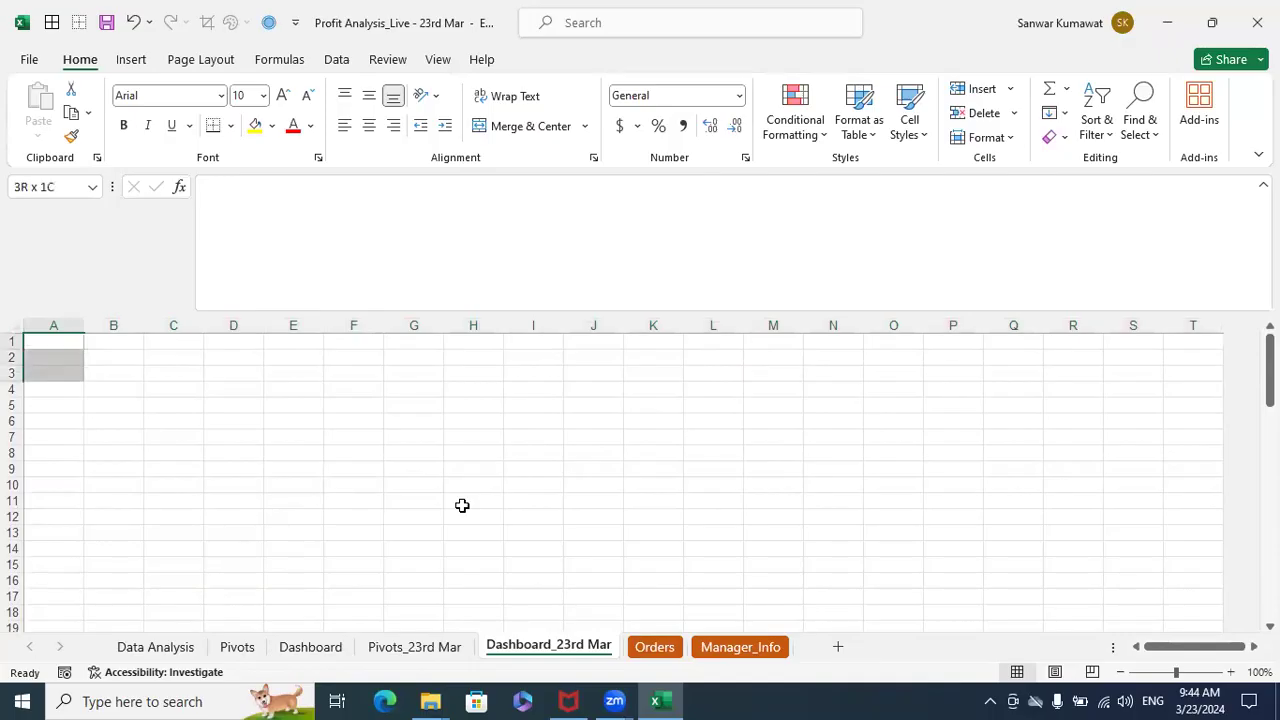
key("shift+Right")
key("shift+Right")
key("shift+Right")
key("shift+Right")
key("shift+Right")
key("shift+Right")
key("shift+Right")
key("shift+Right")
key("shift+Right")
key("shift+Right")
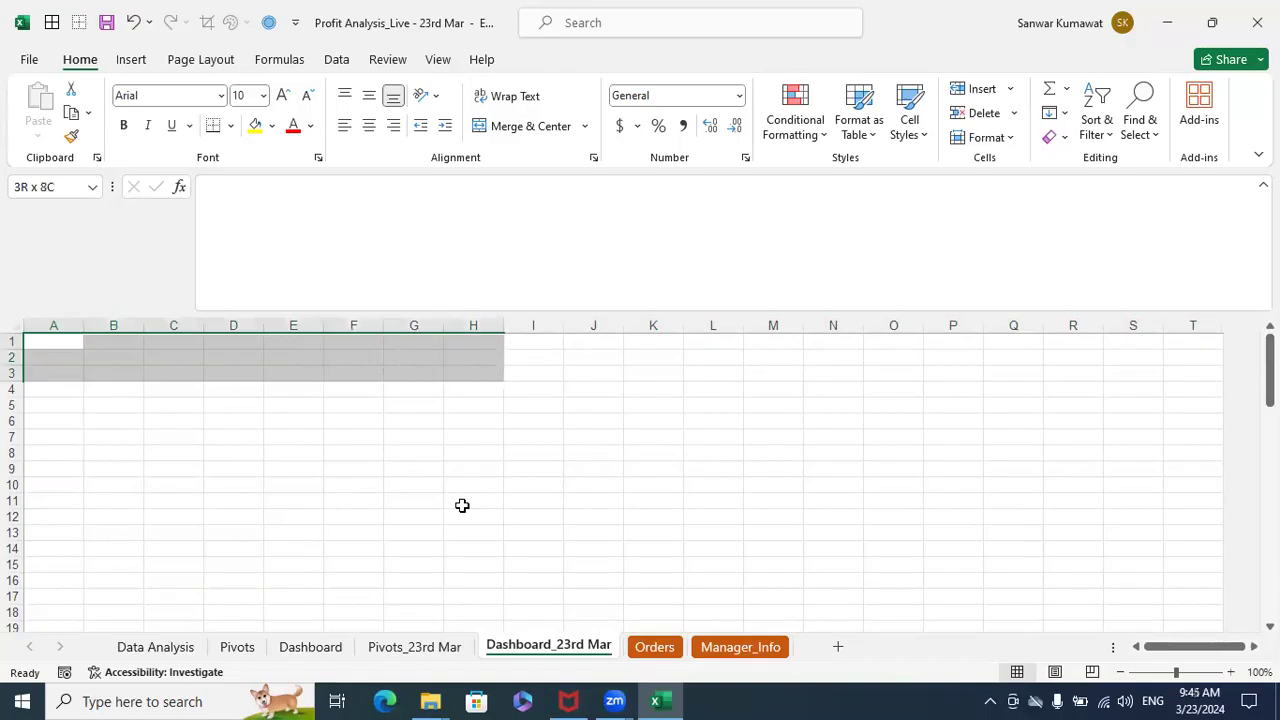
key("shift+Right")
key("shift+Right")
key("shift+Right")
key("shift+Right")
key("shift+Right")
key("shift+Right")
key("shift+Right")
key("shift+Right")
key("shift+Right")
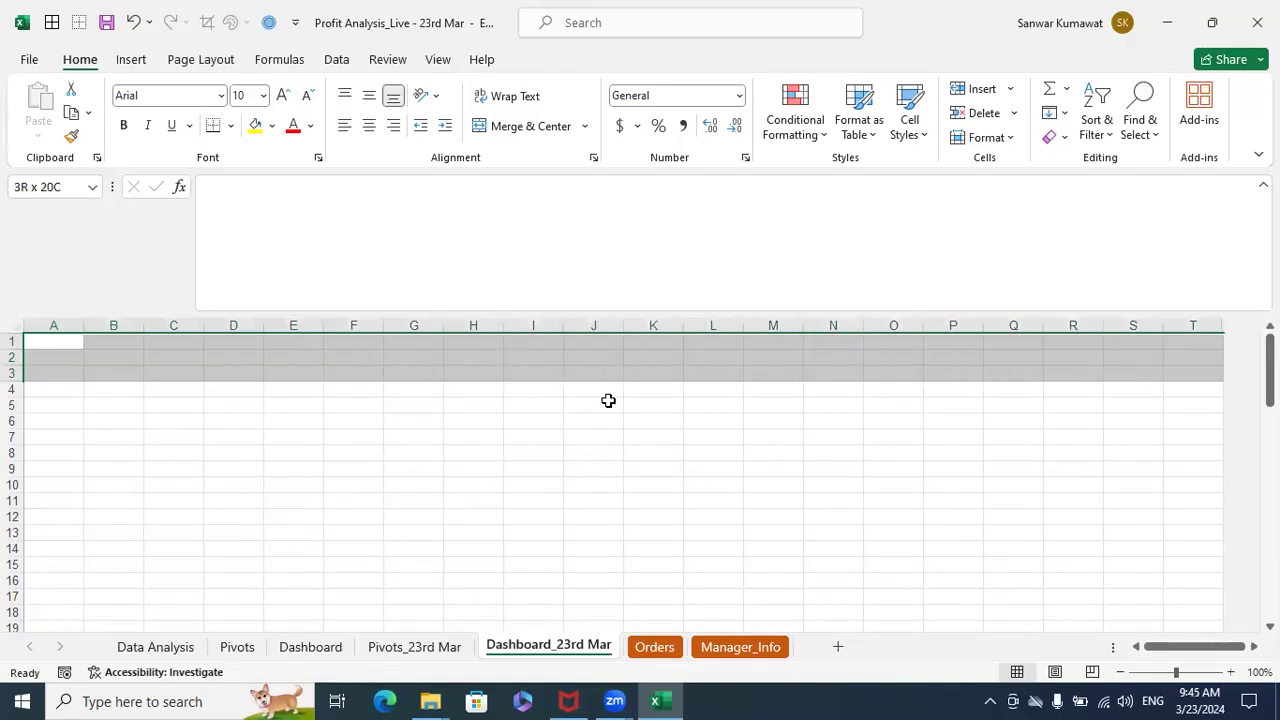
left_click(523, 127)
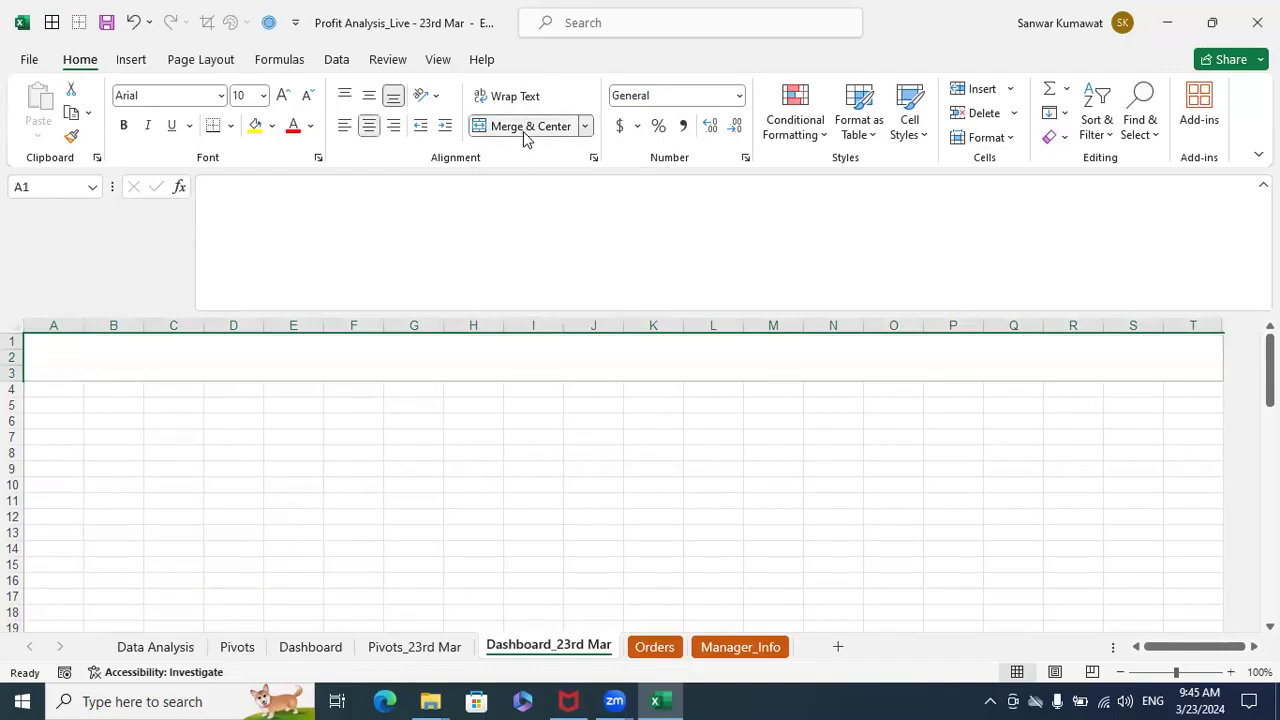
- Fill the merged header area A1:T3 with Blue, Accent 5
left_click(272, 127)
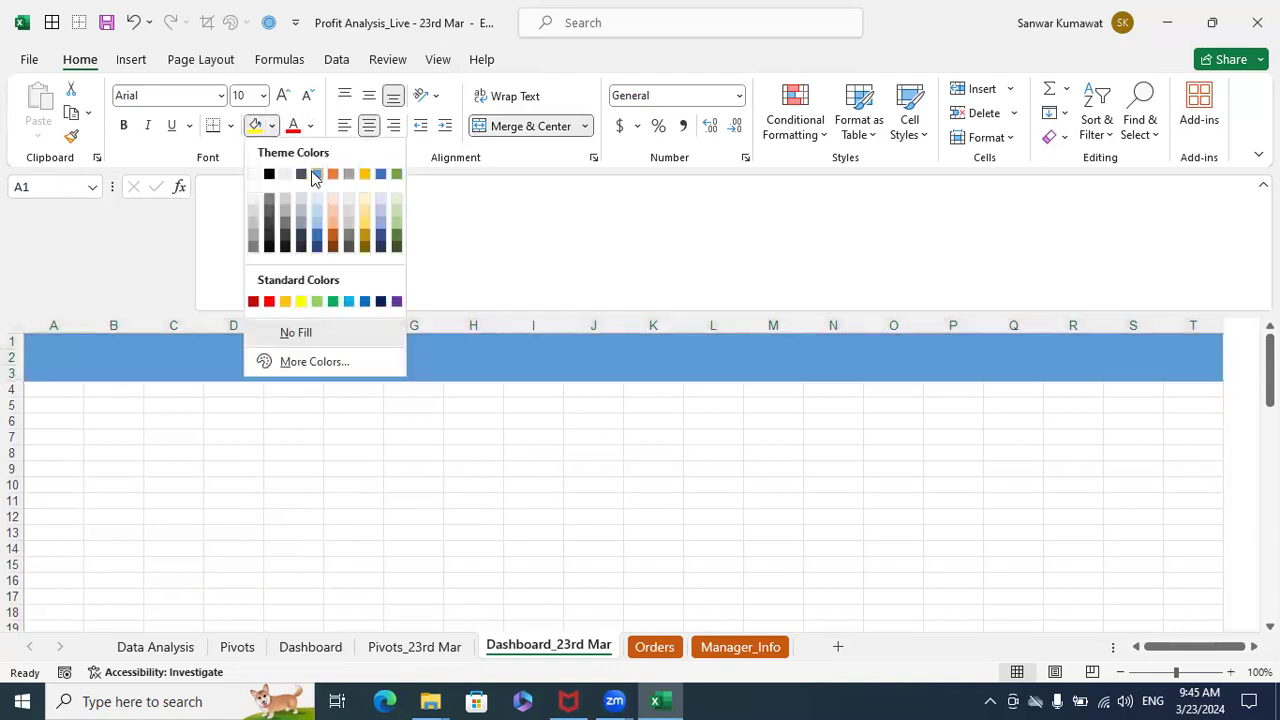
left_click(380, 174)
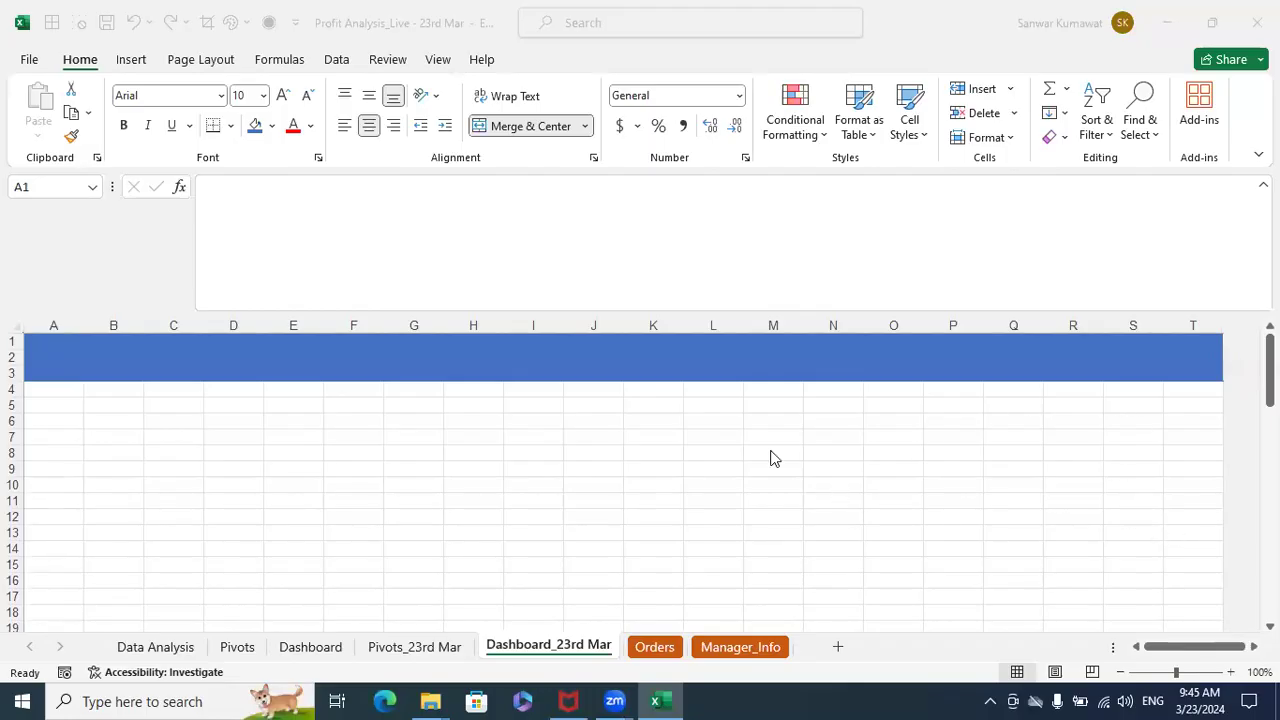
left_click(37, 358)
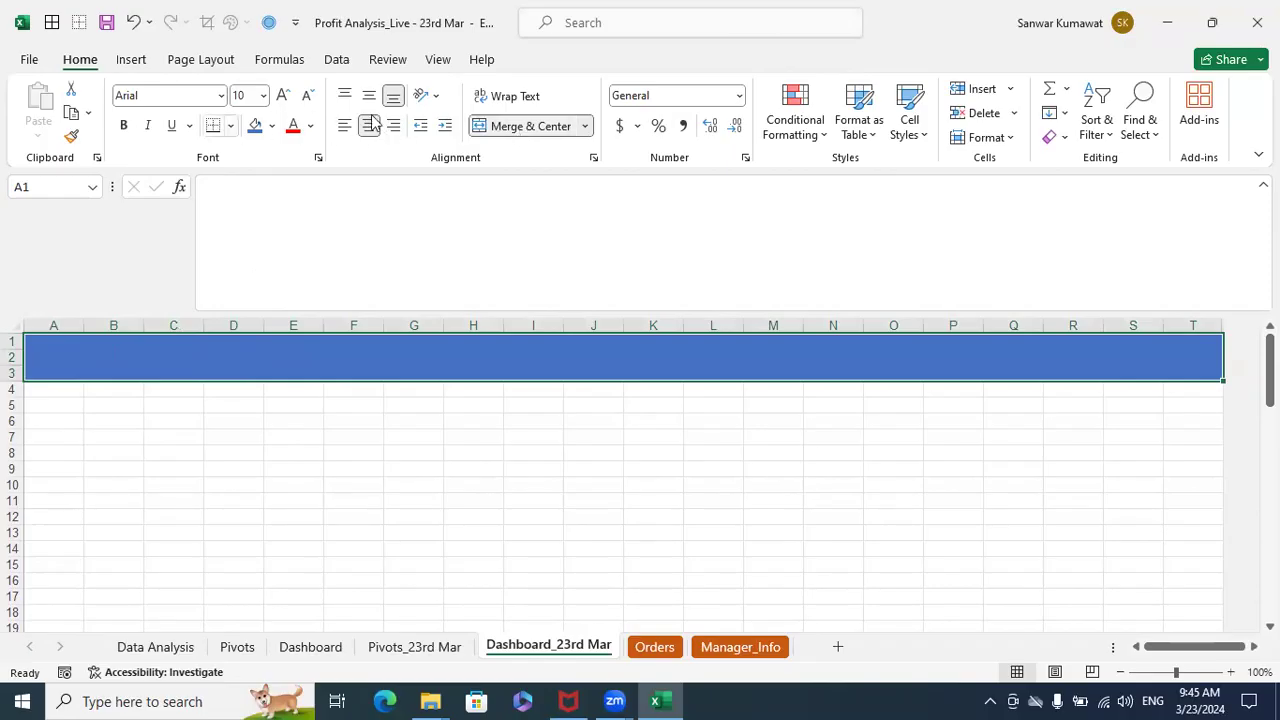
- Undo the blue fill and the merge of cells A1:T3
left_click(428, 514)
key("ctrl+z")
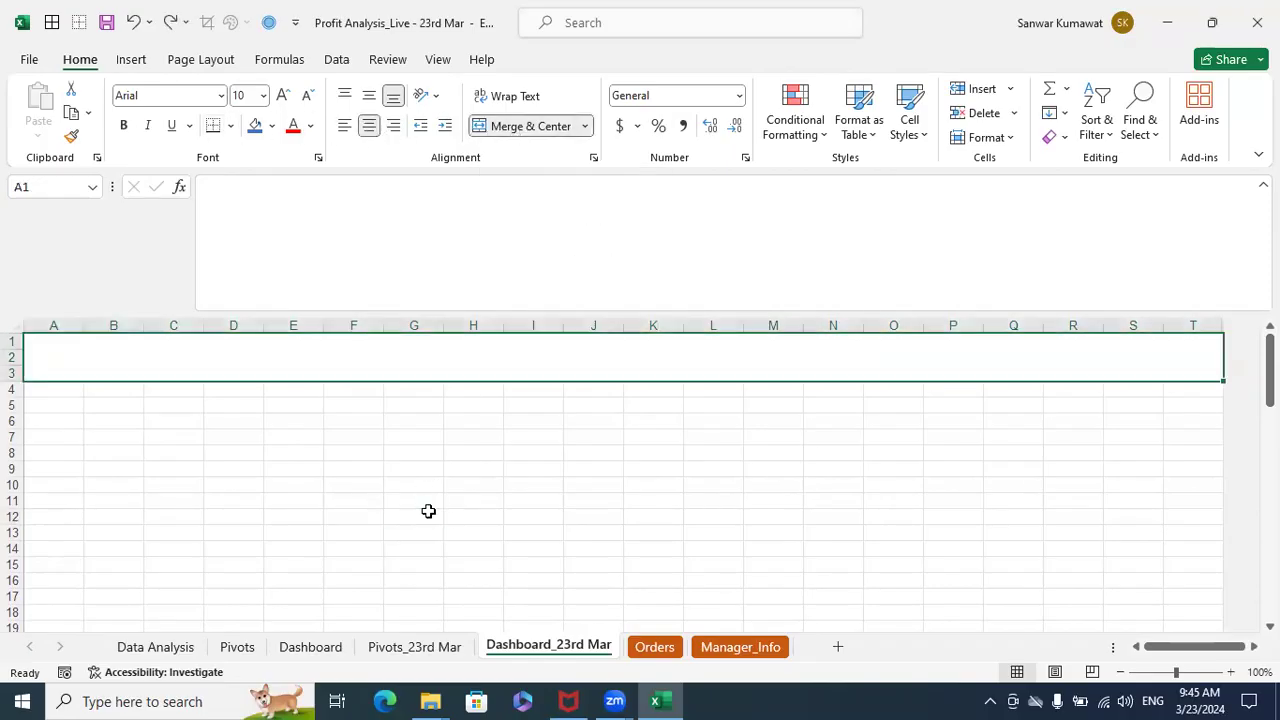
key("ctrl+z")
left_click(427, 512)
- Merge and center cells A2:T2 and enter the title PROFIT ANALYSIS
left_click_drag(61, 359, 1205, 357)
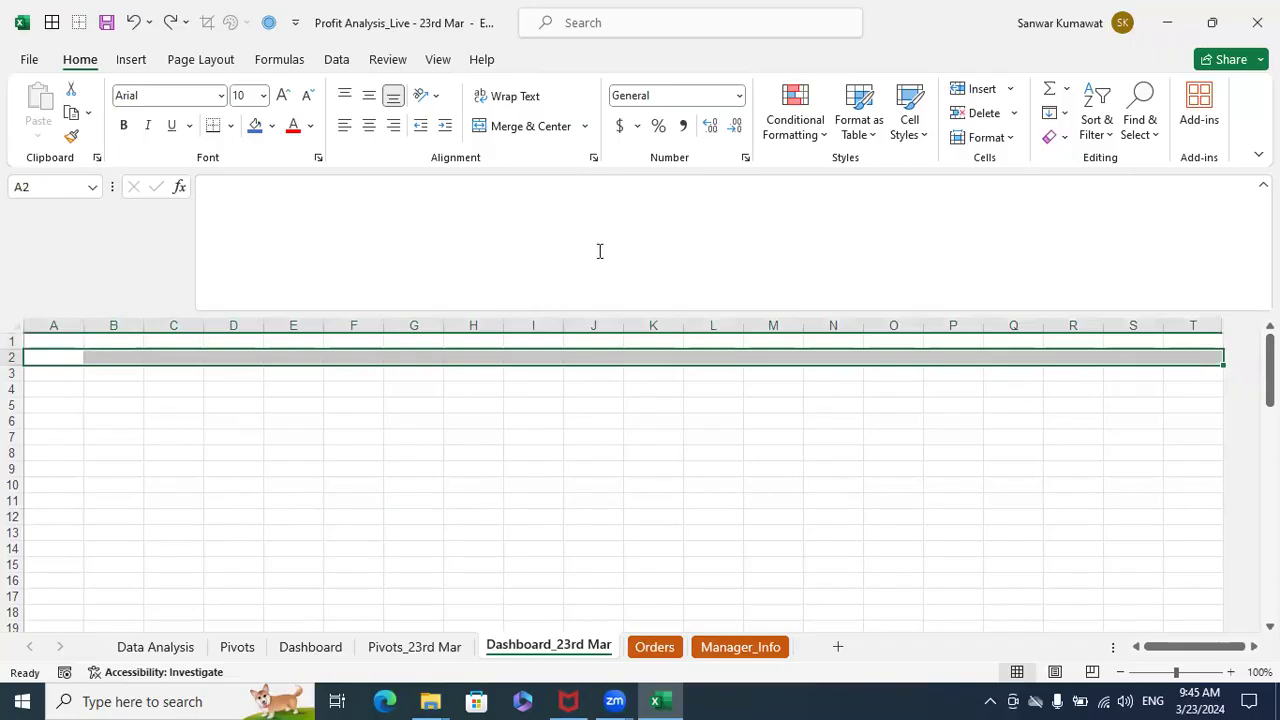
left_click(527, 127)
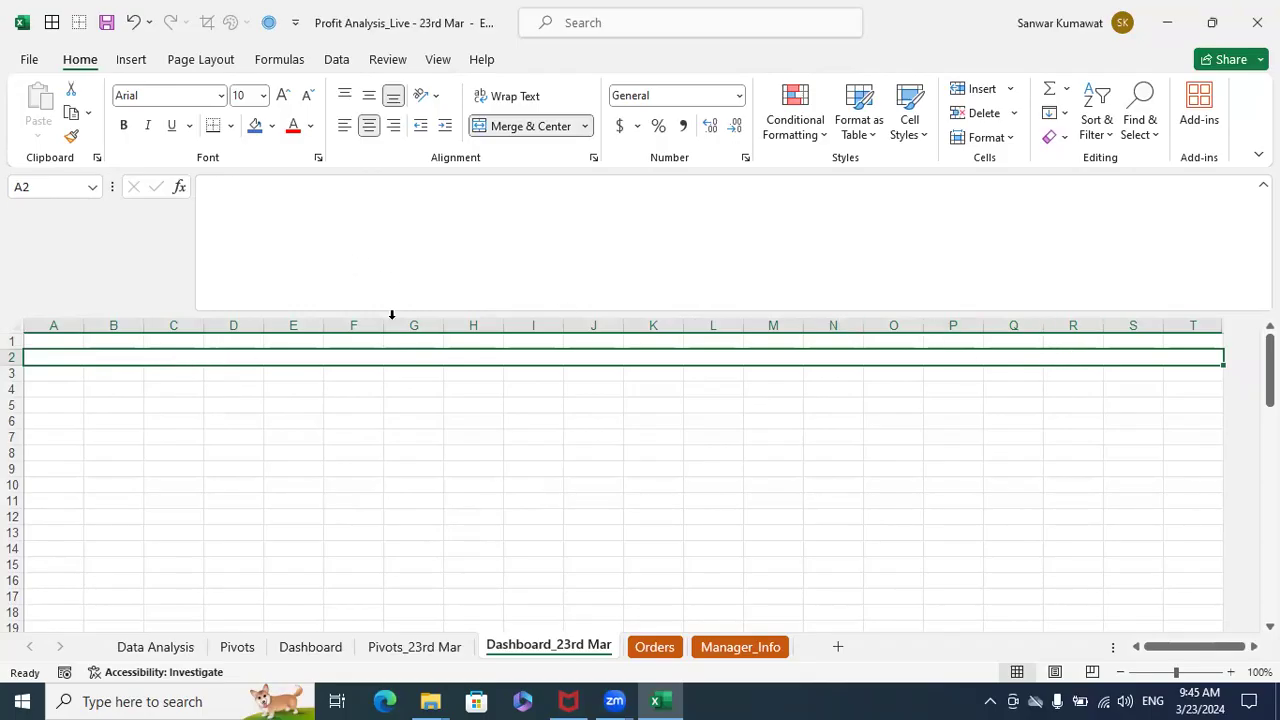
double_click(420, 355)
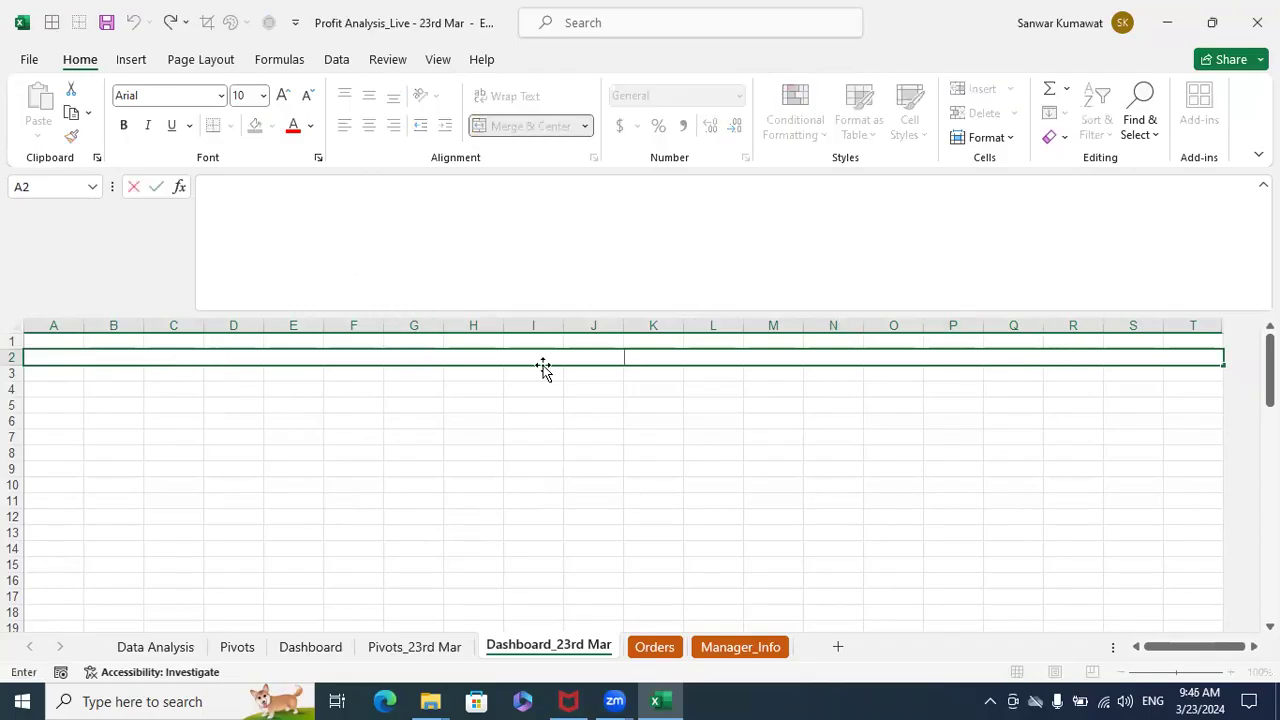
type("PROFIT ANALYSIS")
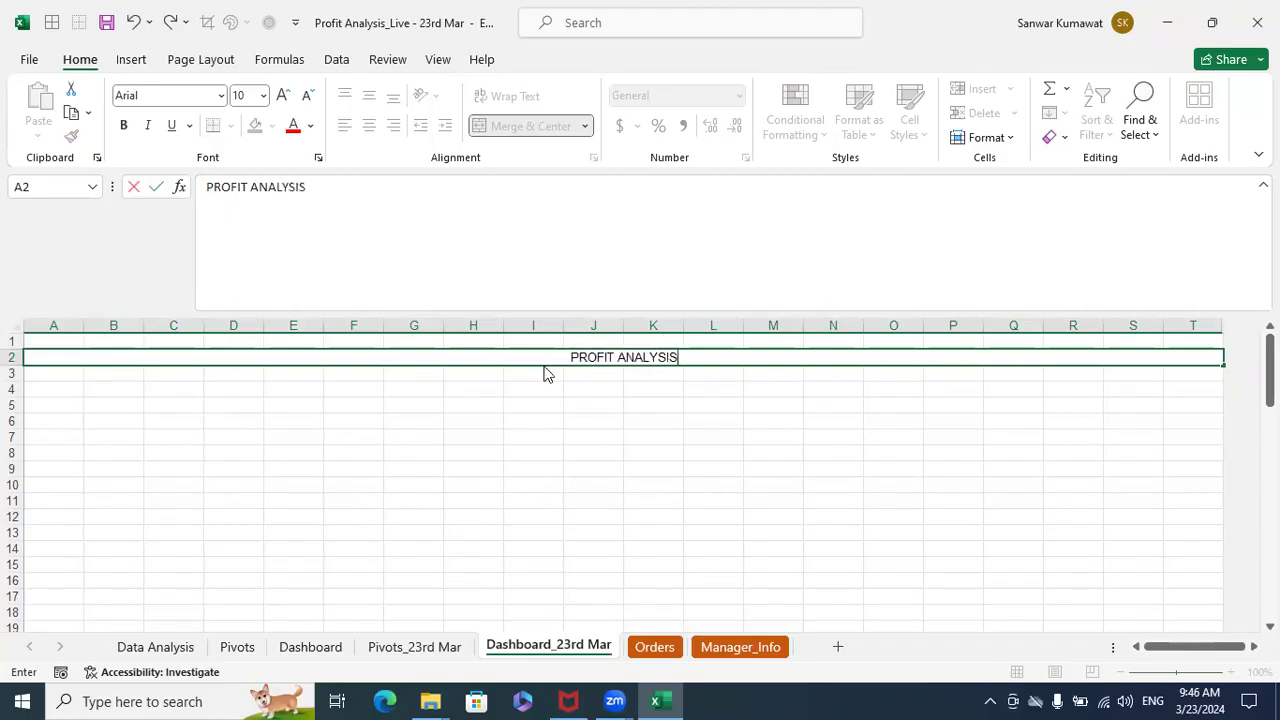
key("ctrl+Return")
left_click(584, 385)
left_click(598, 357)
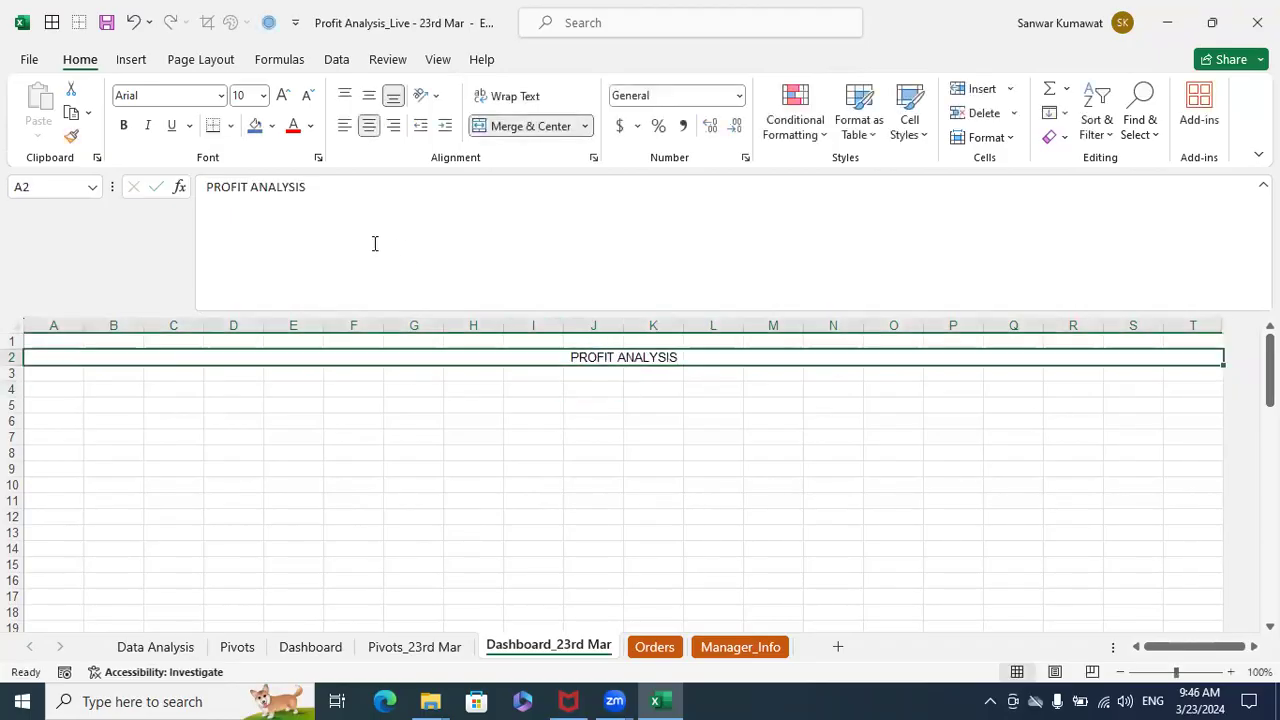
left_click(310, 126)
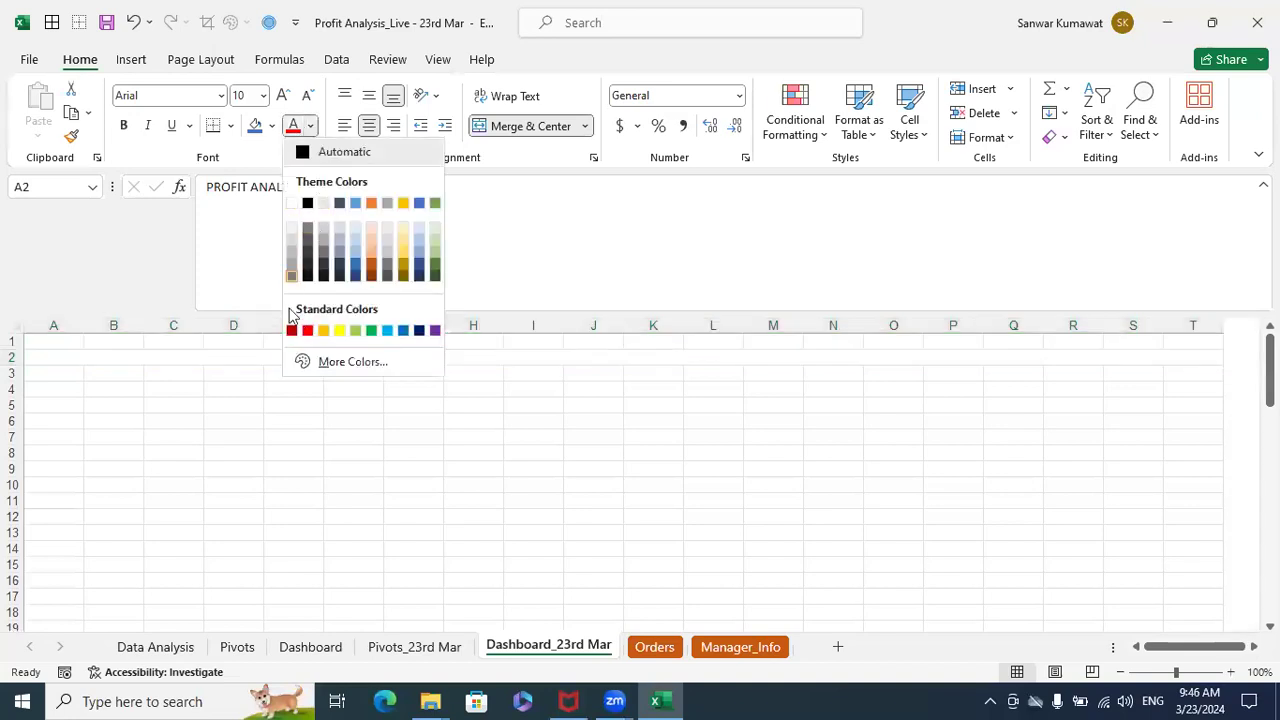
left_click(387, 430)
- Fill the header rows A1:T3 with Blue, Accent 5
left_click(252, 343)
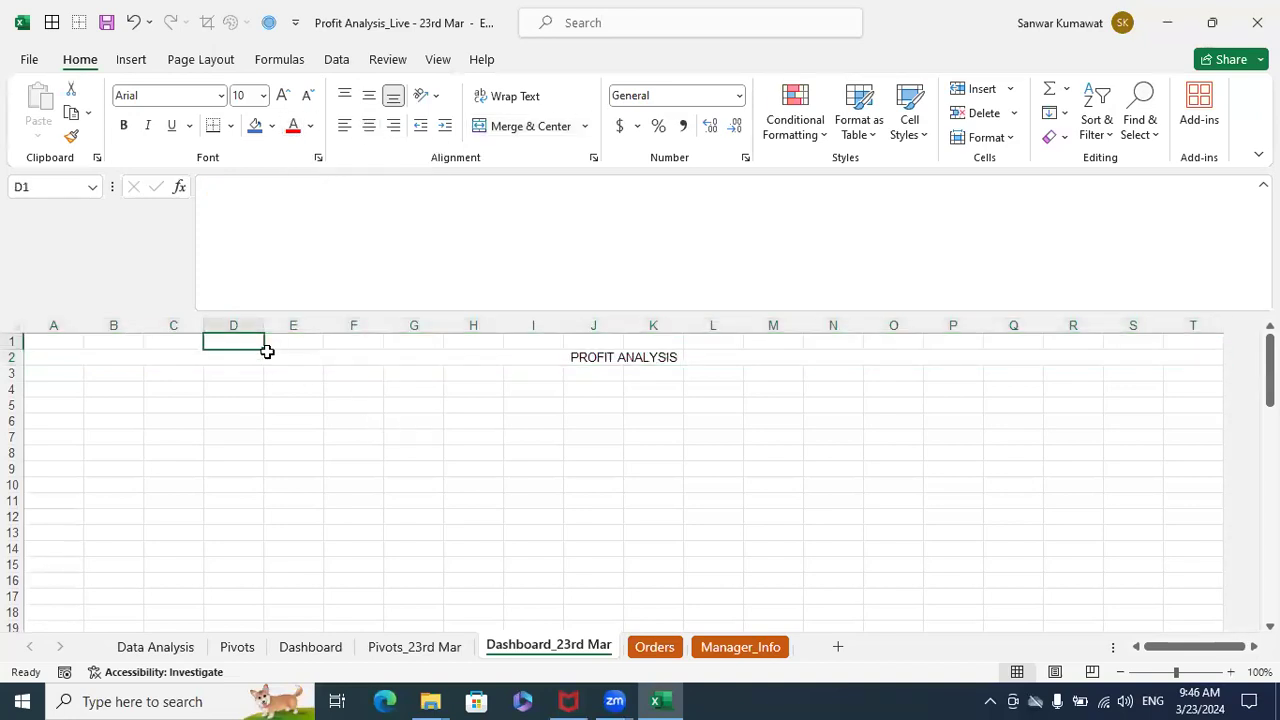
key("Left")
key("Left")
key("Left")
key("shift+Right")
key("shift+Right")
key("shift+Right")
key("shift+Right")
key("shift+Right")
key("shift+Right")
key("shift+Right")
key("shift+Right")
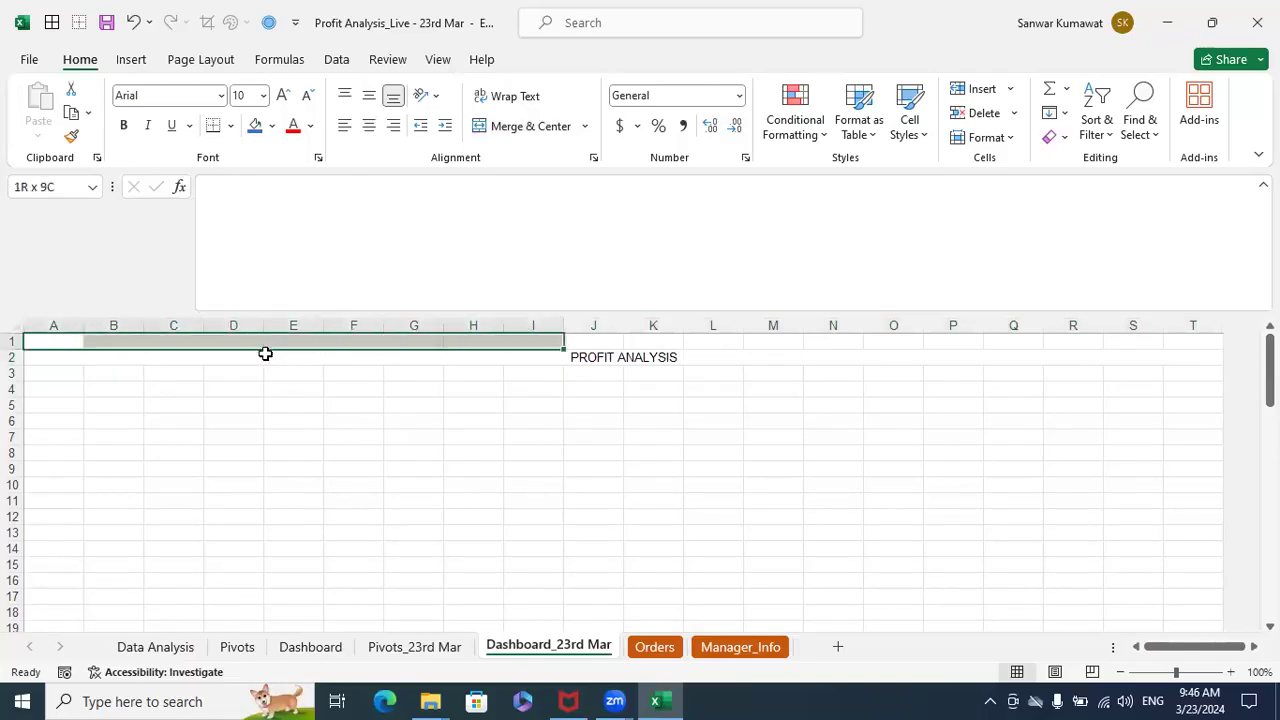
key("shift+Right")
key("shift+Right")
key("shift+Right")
key("shift+Right")
key("shift+Right")
key("shift+Right")
key("shift+Right")
key("shift+Right")
key("shift+Right")
key("shift+Right")
key("shift+Right")
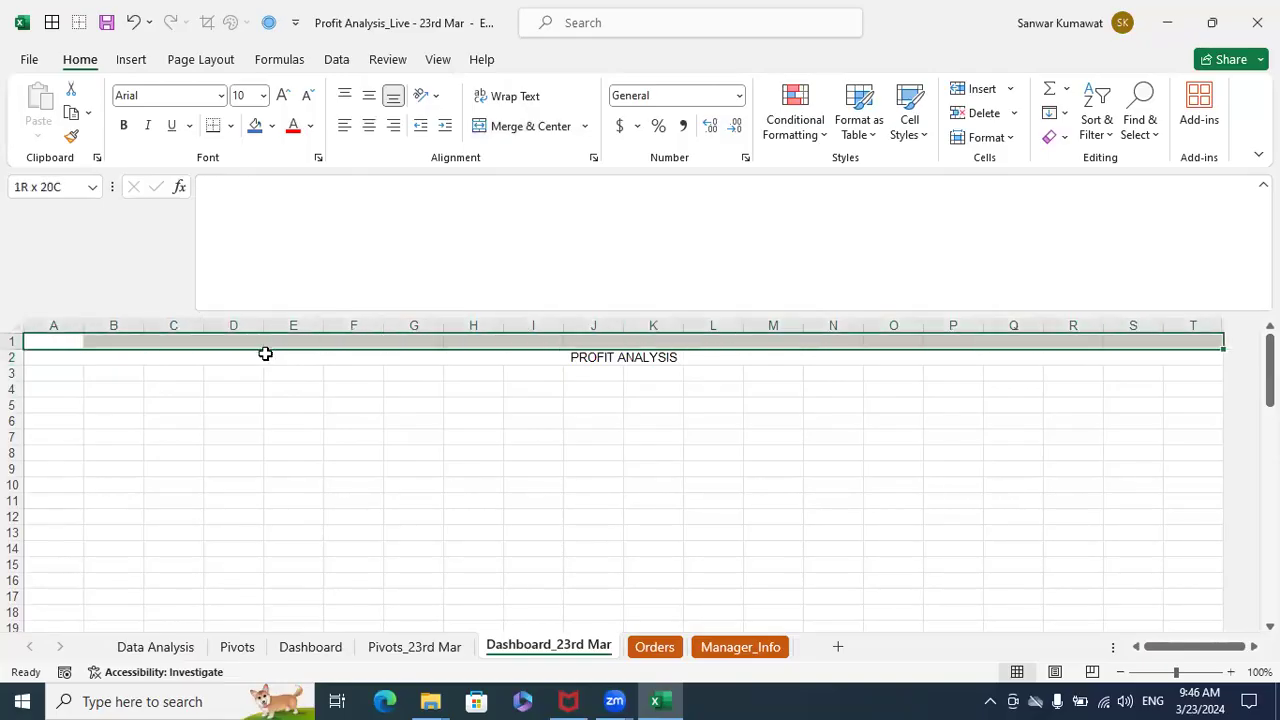
key("shift+Down")
key("shift+Down")
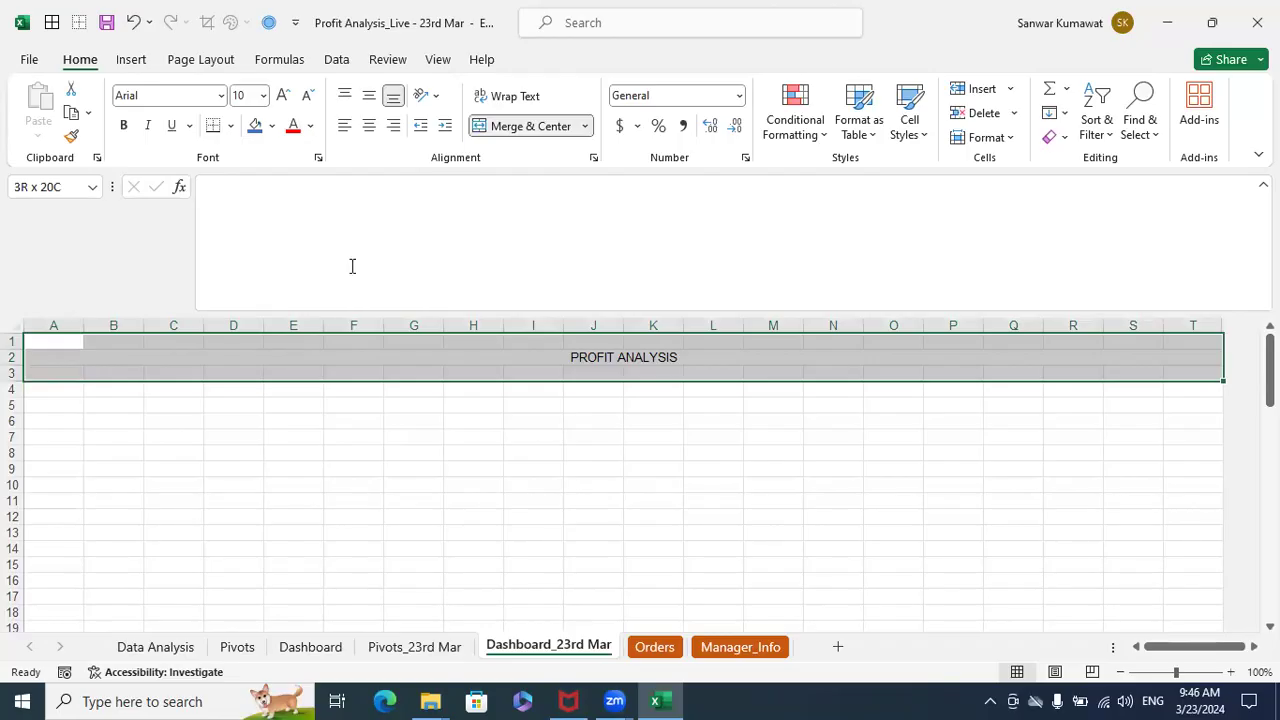
left_click(256, 125)
- Format the PROFIT ANALYSIS title as white, bold text at font size 16
left_click(523, 362)
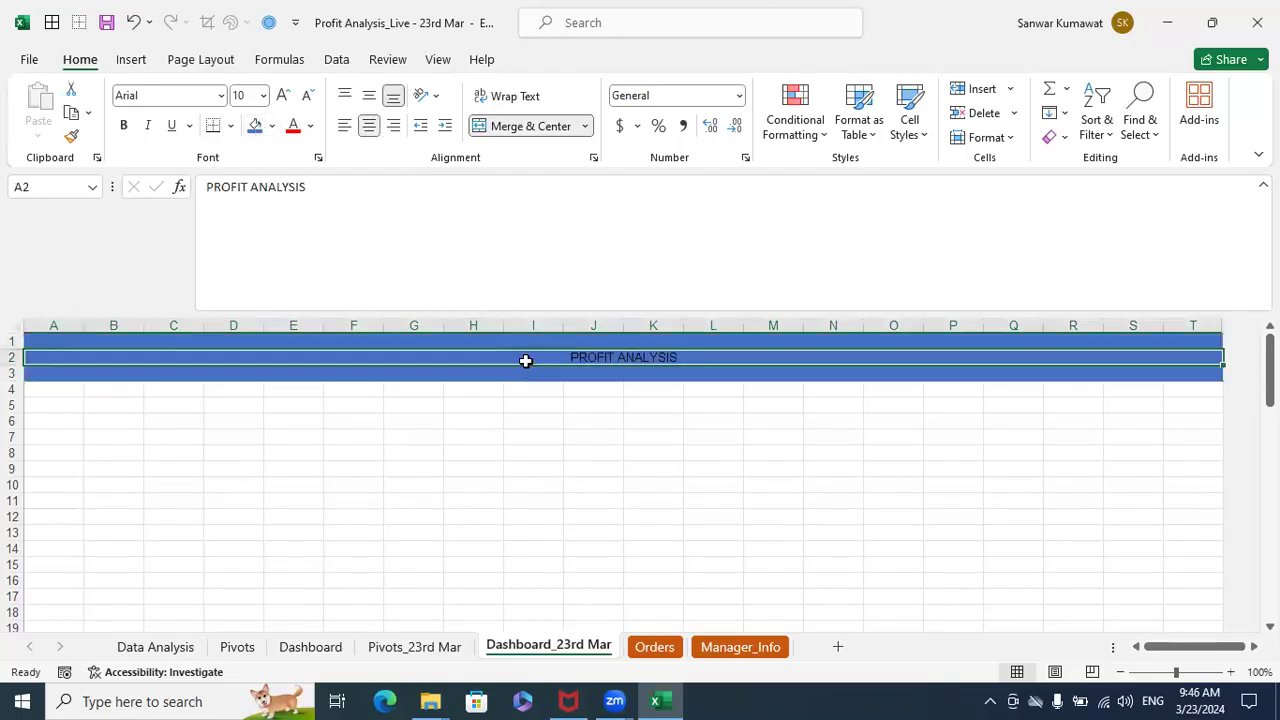
left_click(310, 125)
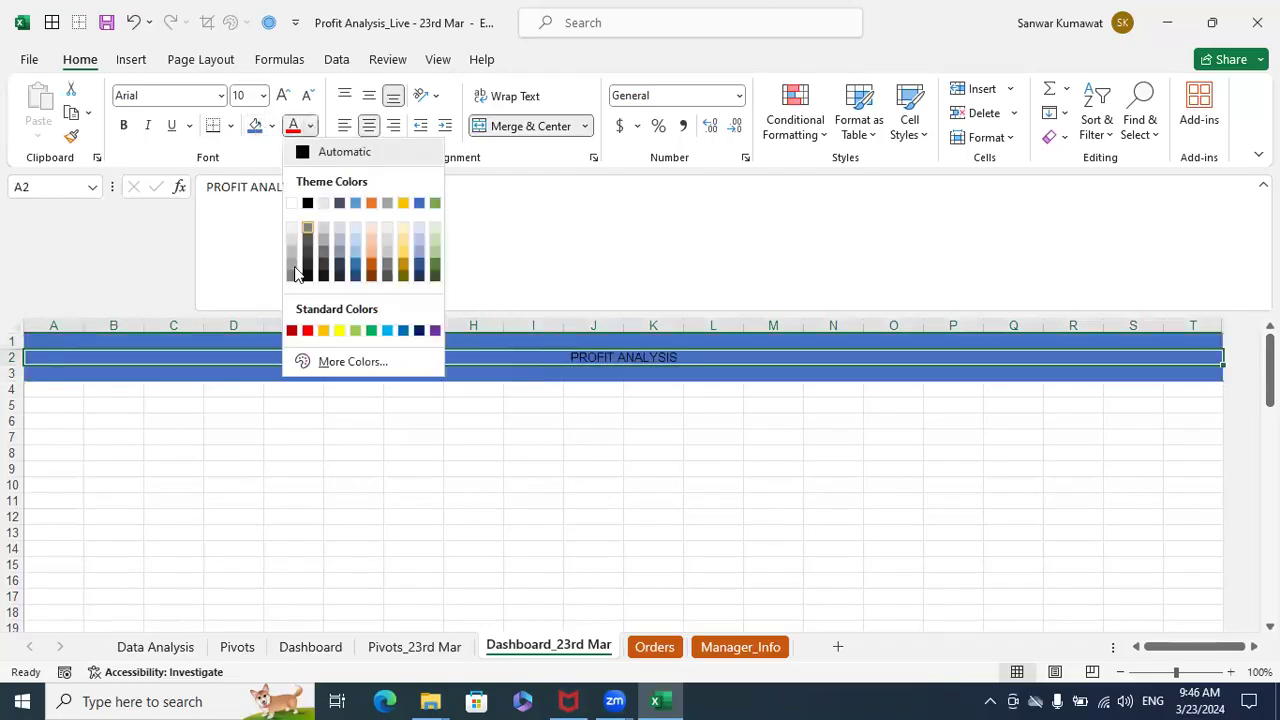
left_click(291, 203)
key("ctrl+b")
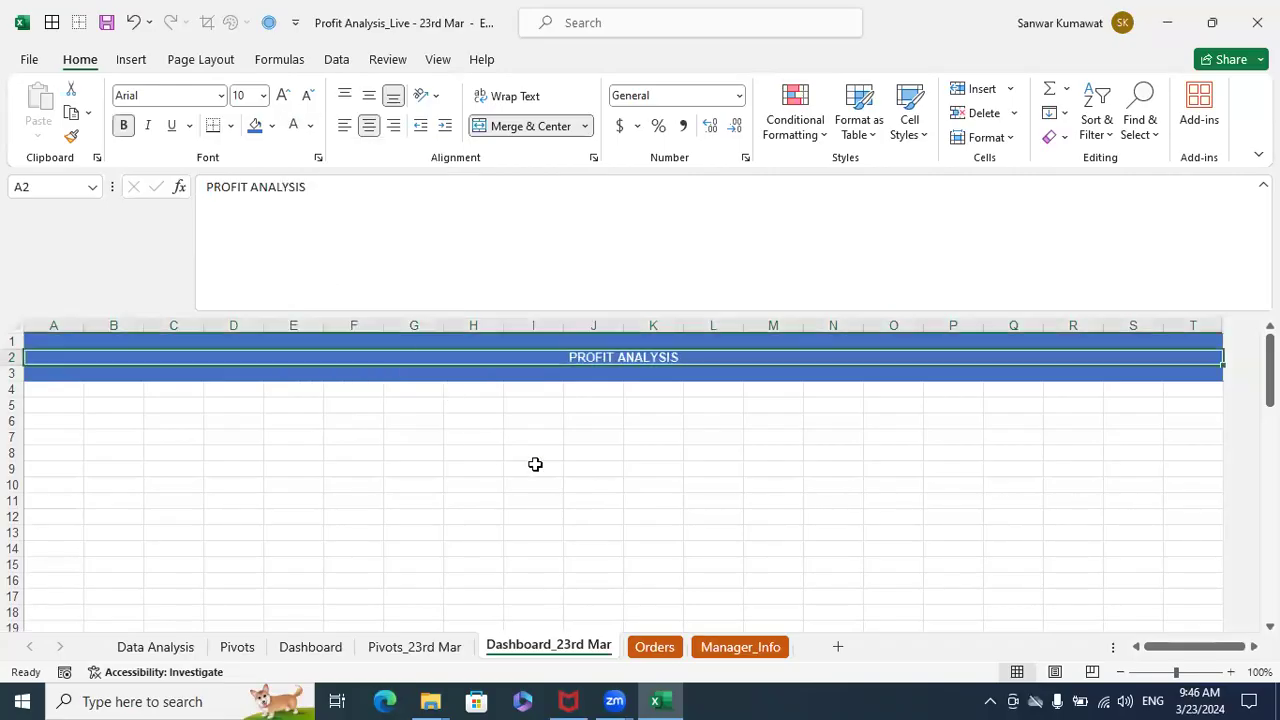
left_click(263, 95)
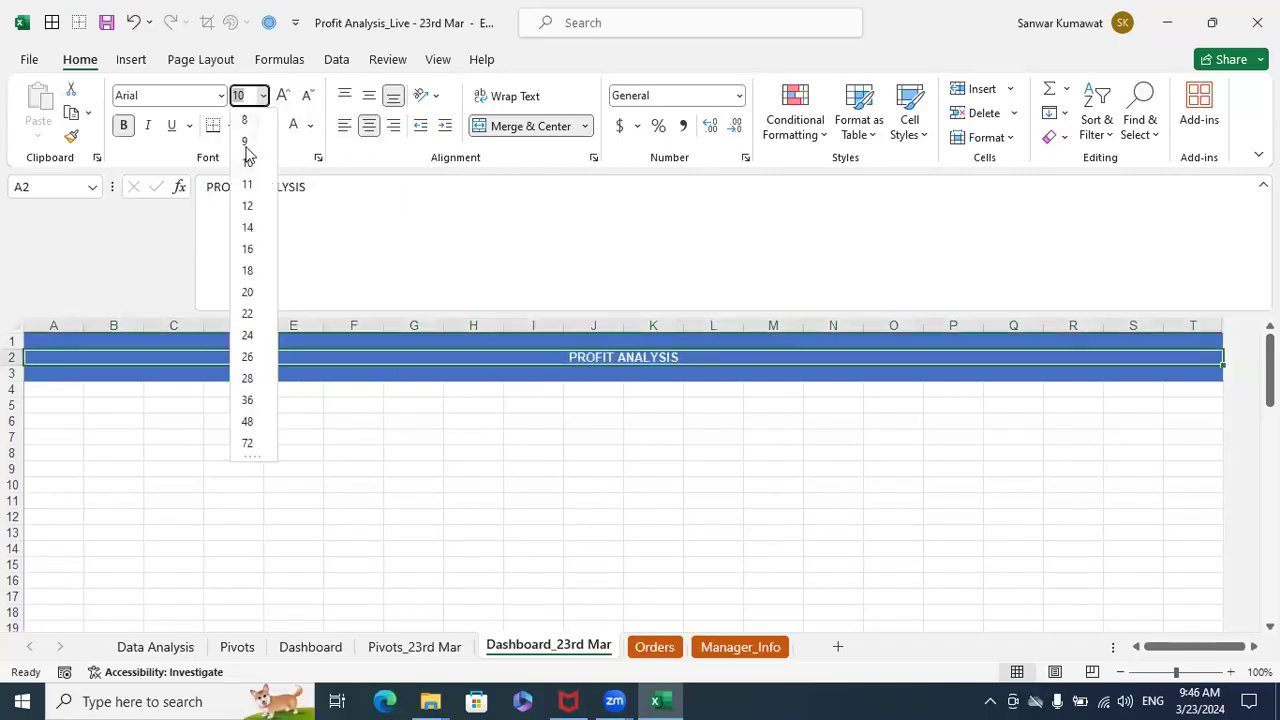
left_click(248, 249)
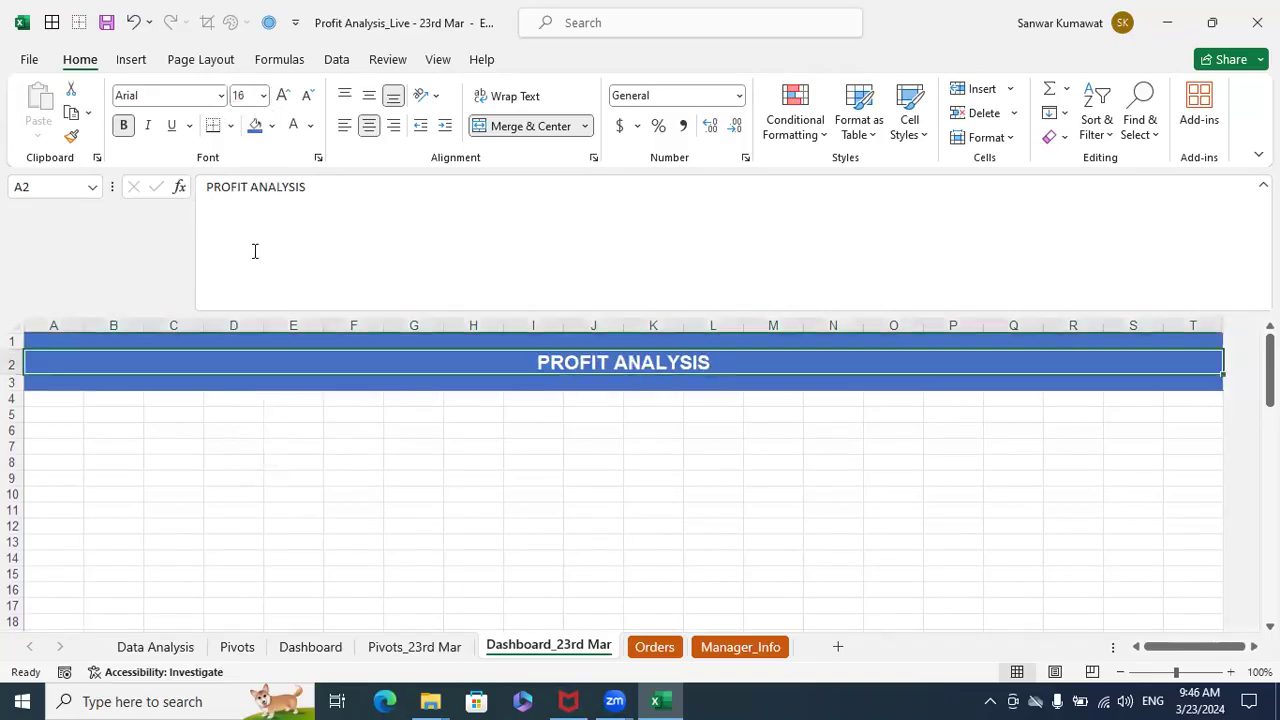
- Fill the strip A4:T4 below the header with the lightest tint of Blue, Accent 5
left_click(415, 440)
left_click_drag(57, 397, 1186, 394)
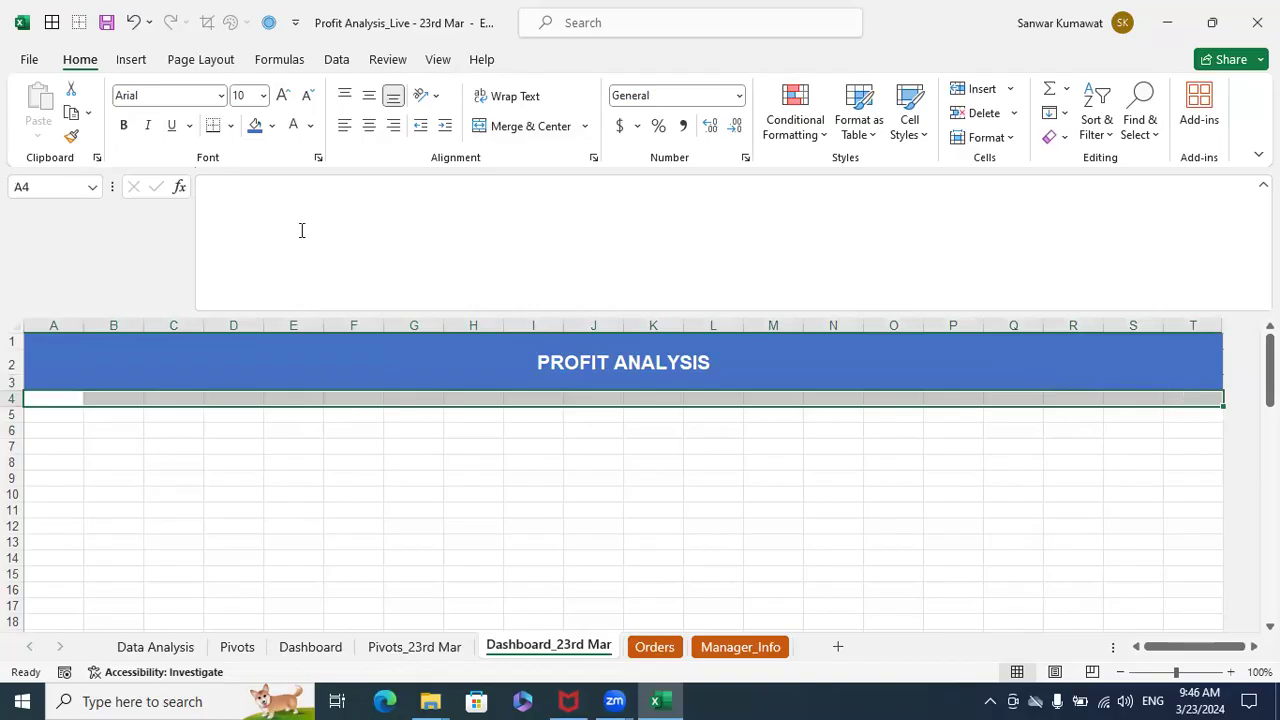
left_click(271, 126)
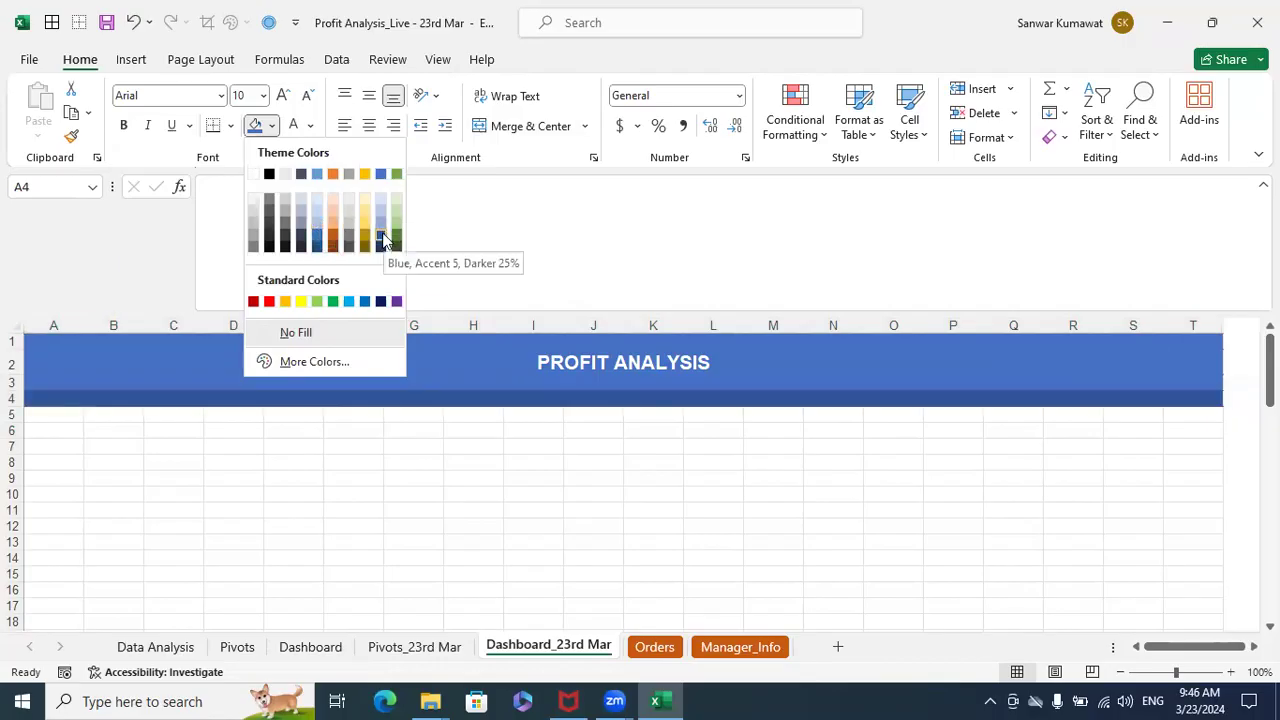
left_click(382, 197)
left_click(519, 484)
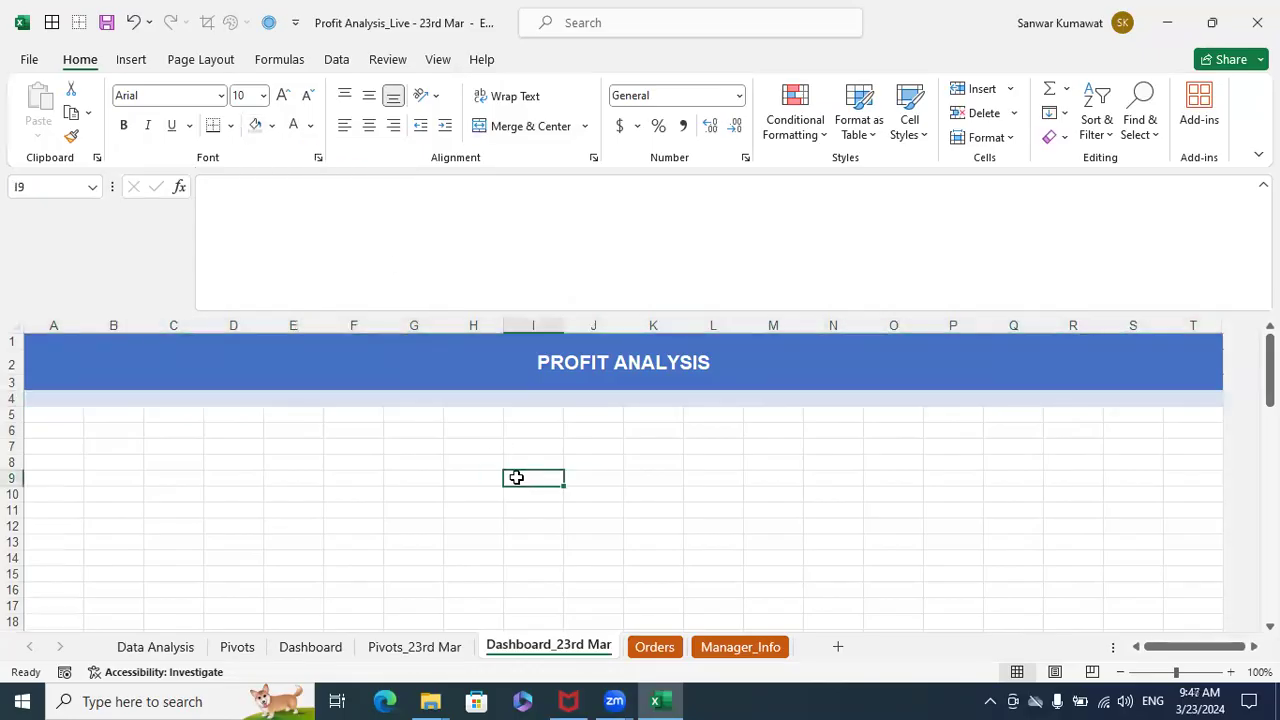
- Turn off the gridlines on the Dashboard_23rd Mar sheet
left_click(14, 322)
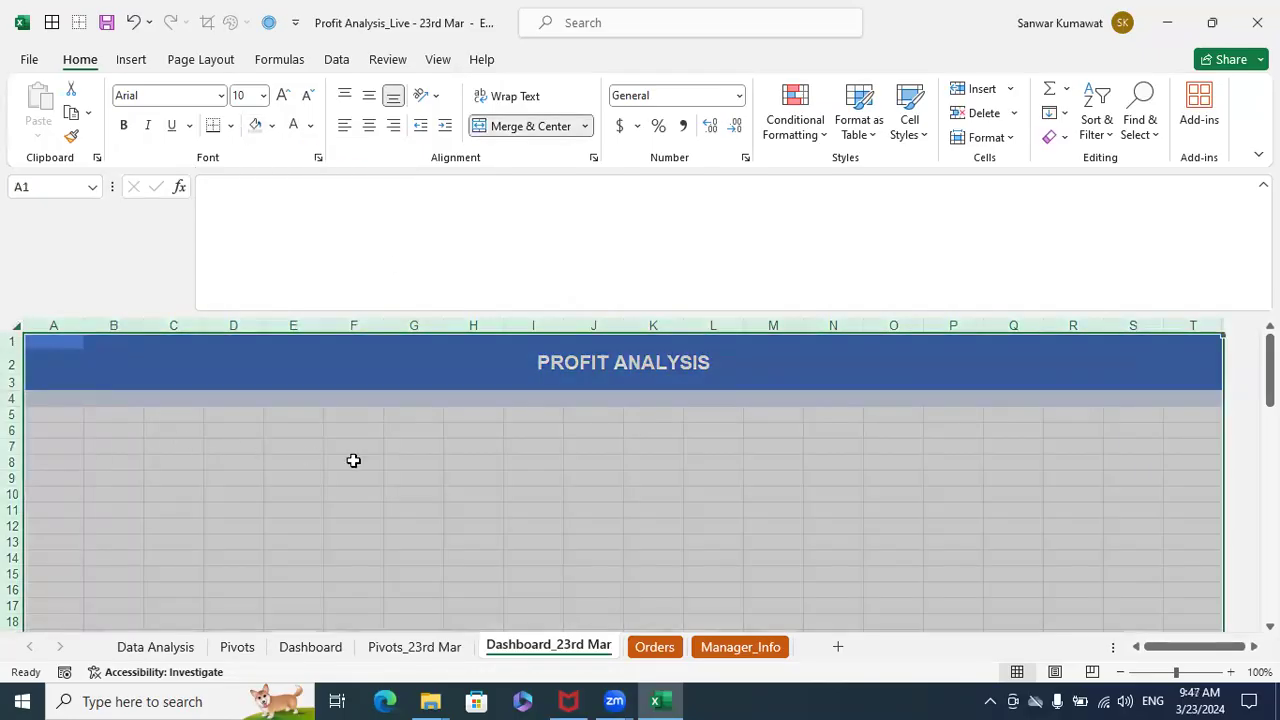
left_click(438, 59)
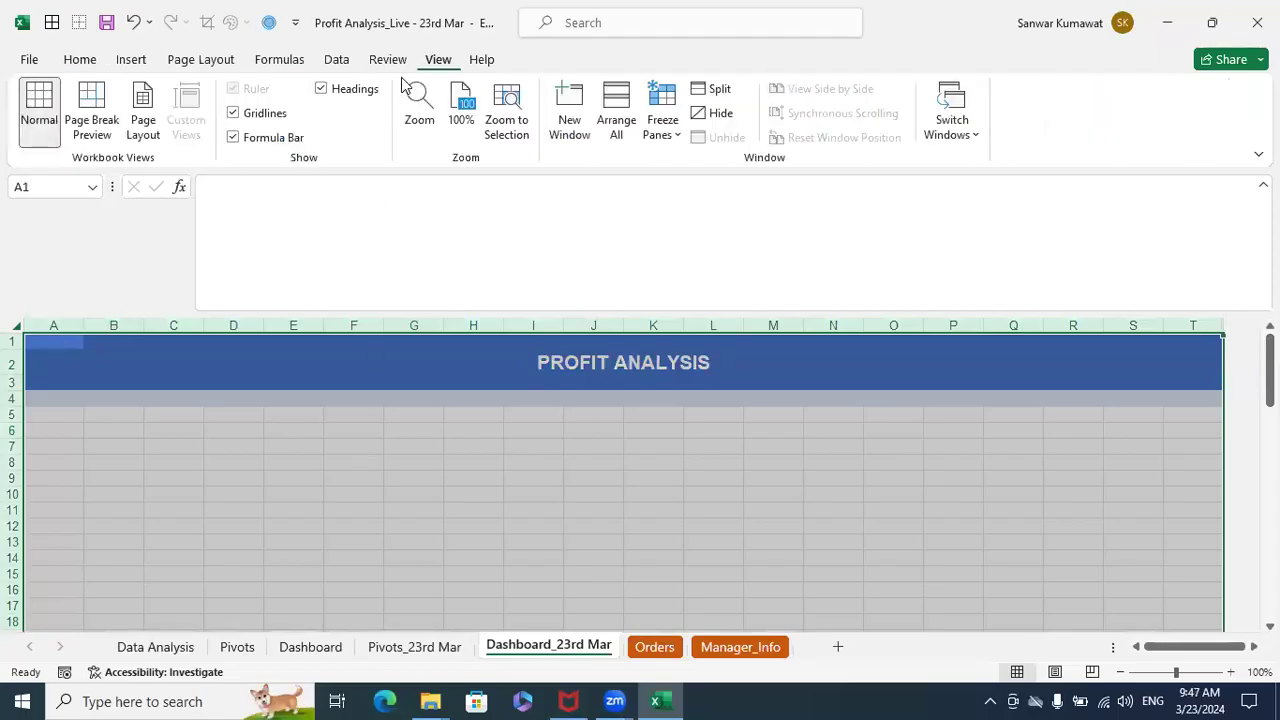
left_click(270, 121)
left_click(315, 474)
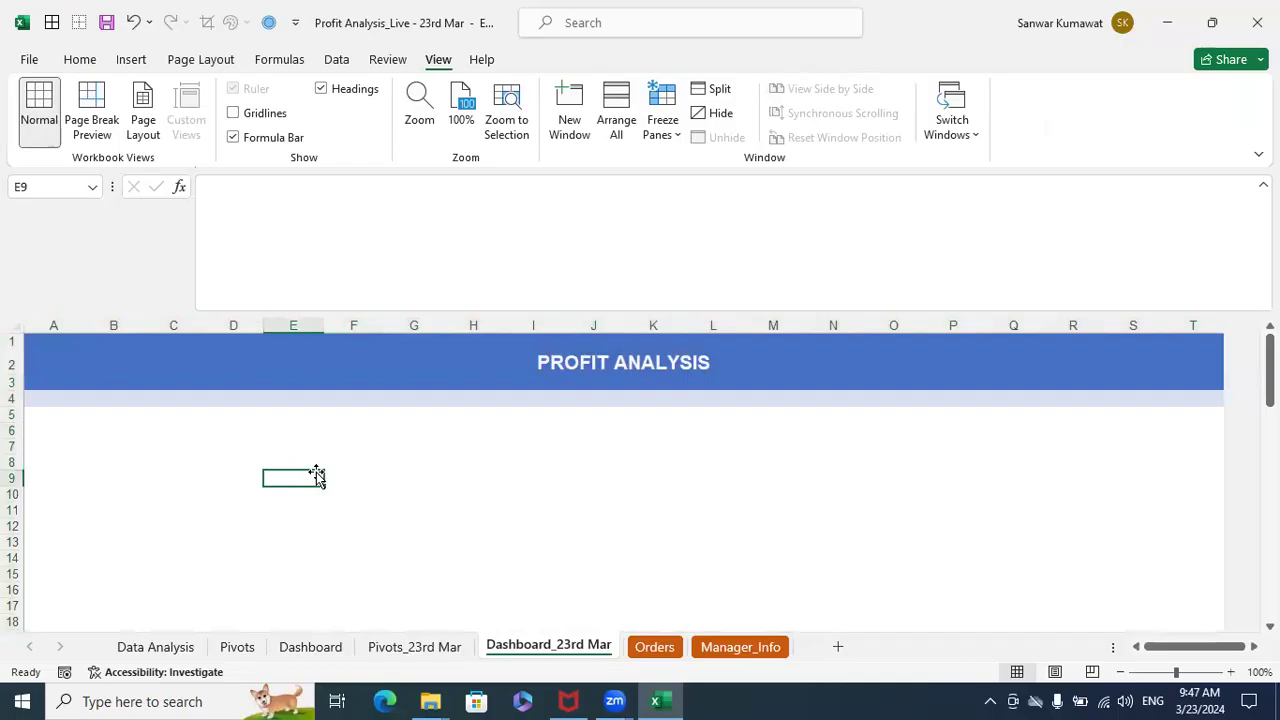
left_click(359, 372)
left_click(376, 460)
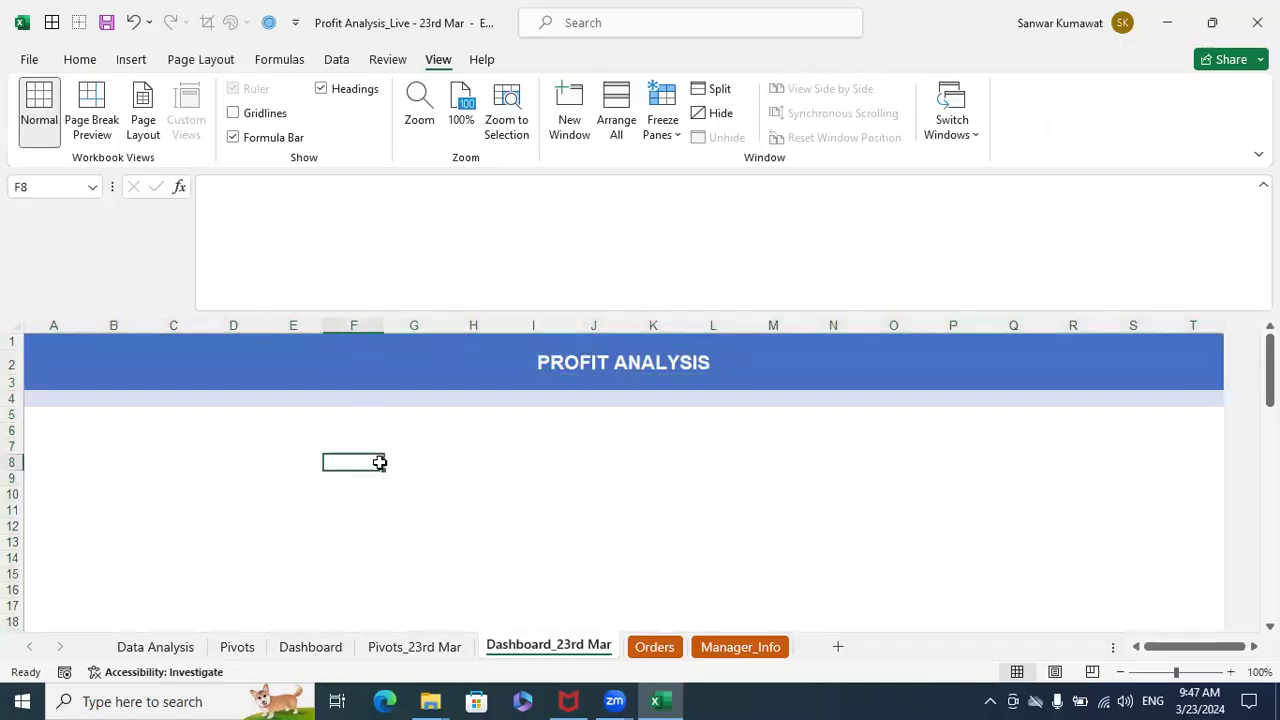
- Add a Year slicer to the regional profit PivotTable on the Pivots_23rd Mar sheet and place it beside the chart
left_click(57, 416)
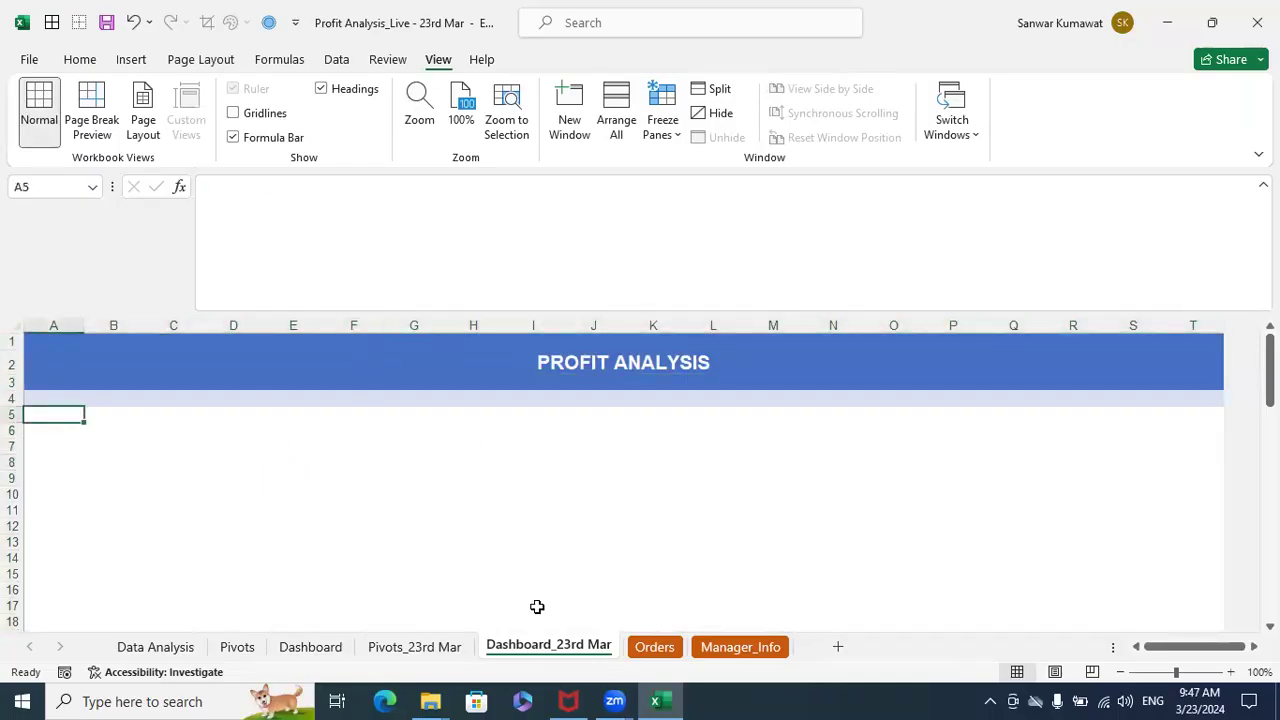
left_click(415, 648)
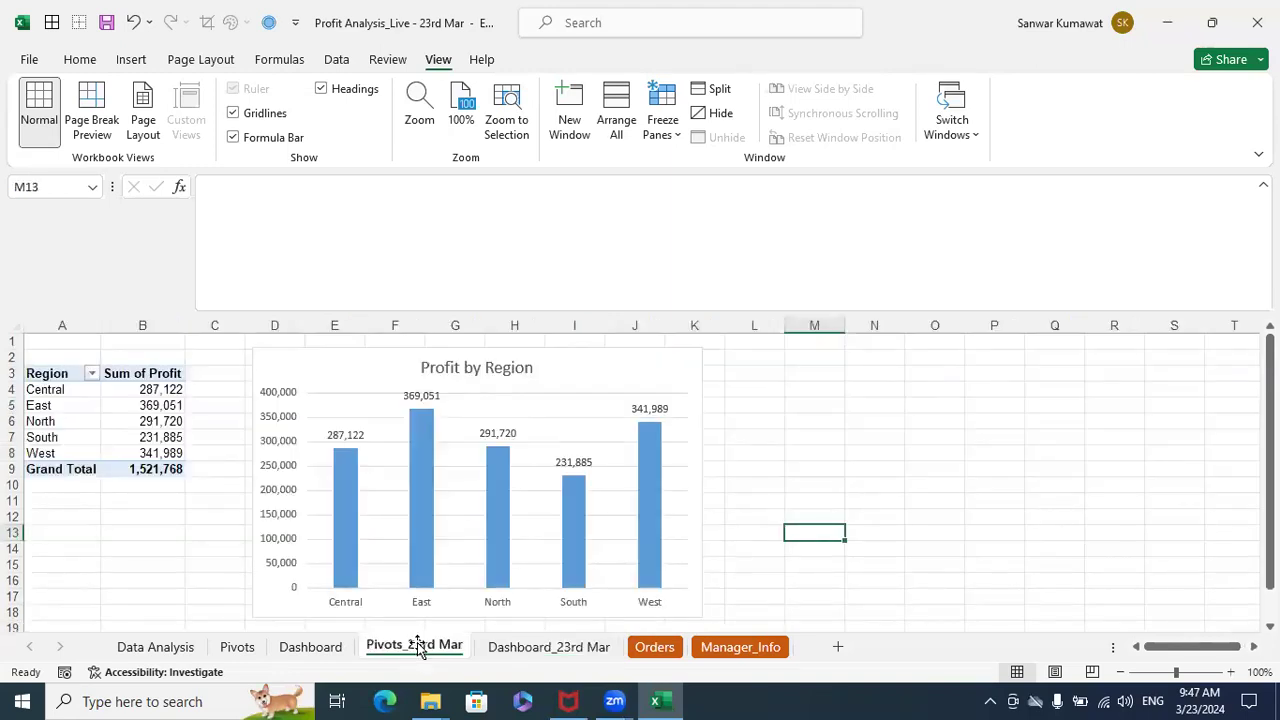
left_click(609, 367)
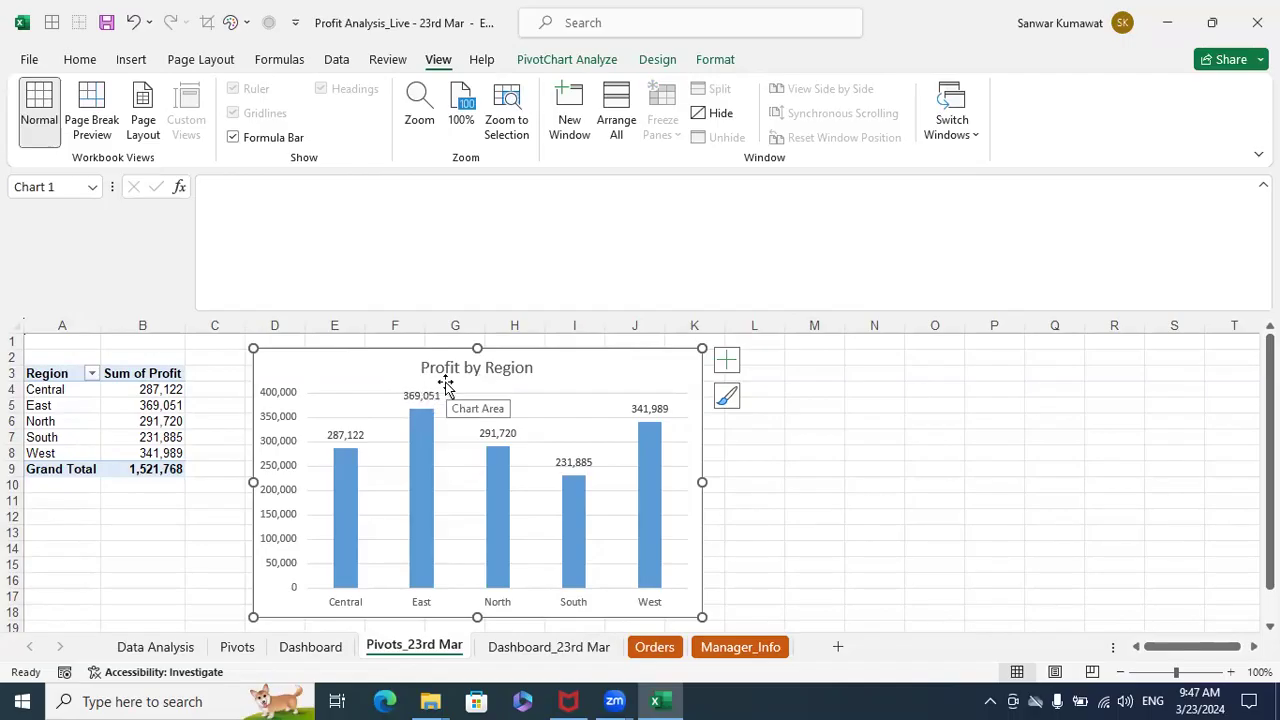
left_click(165, 392)
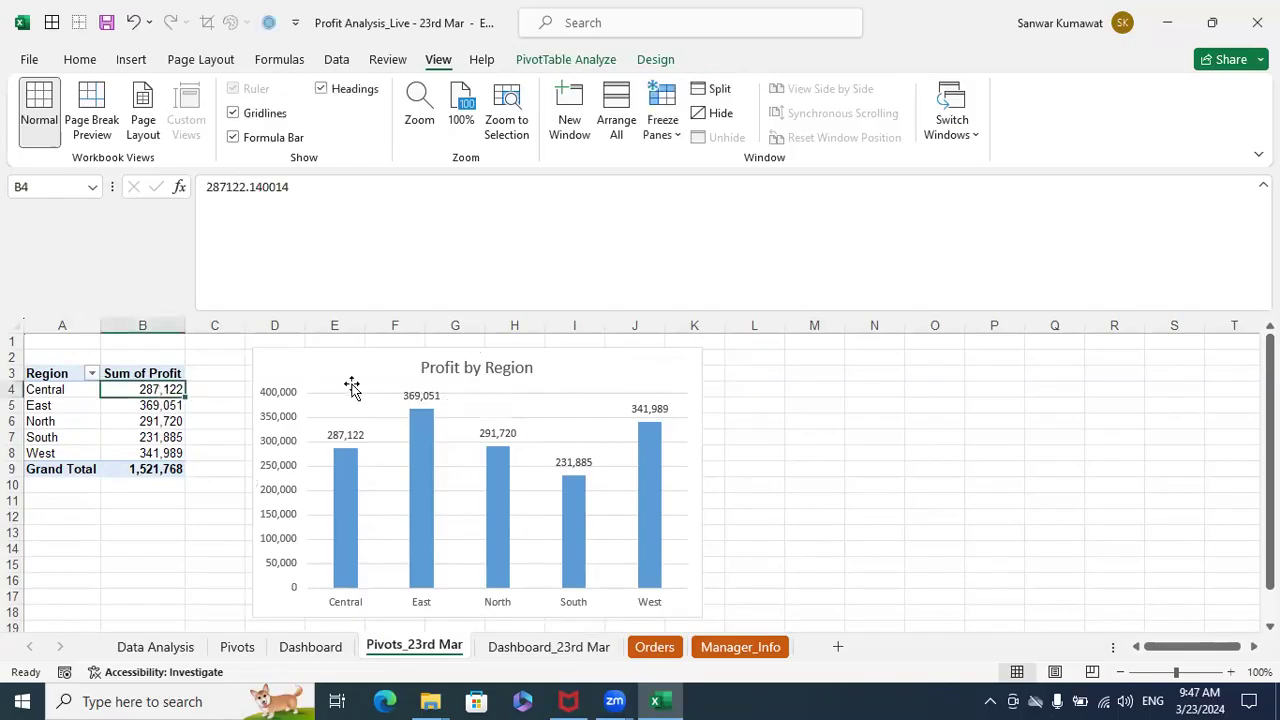
right_click(166, 390)
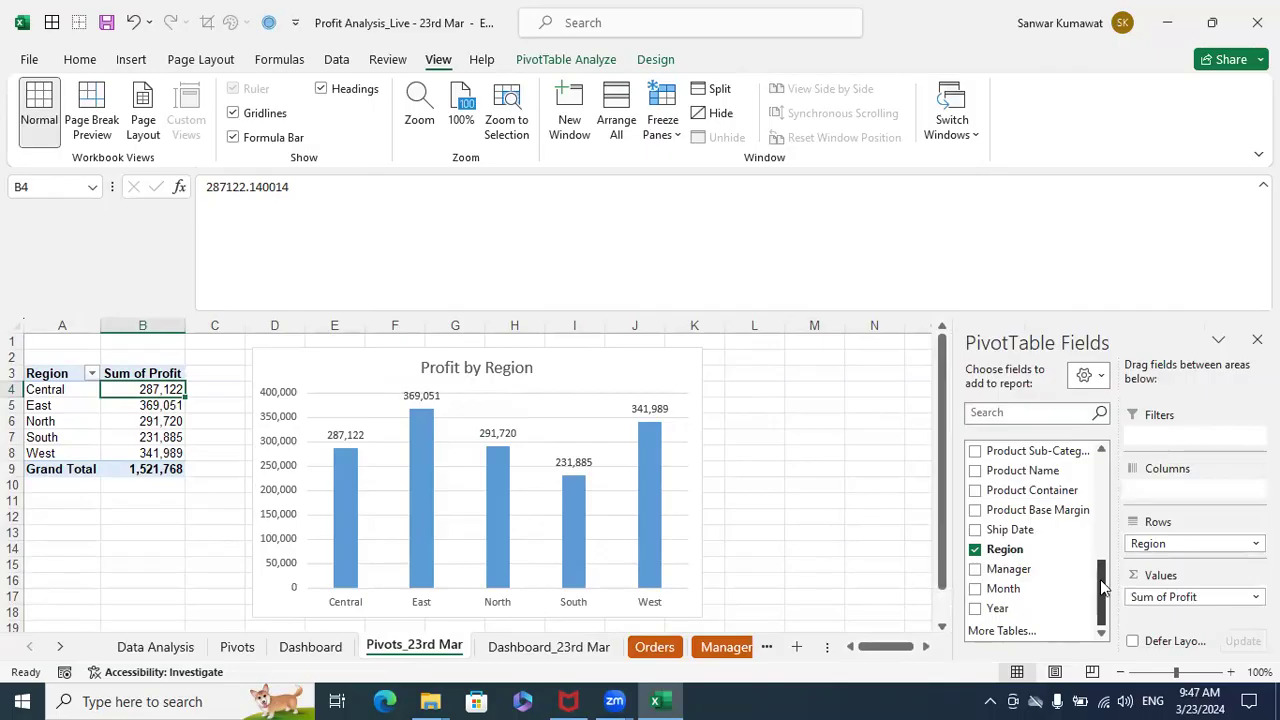
left_click(1002, 610)
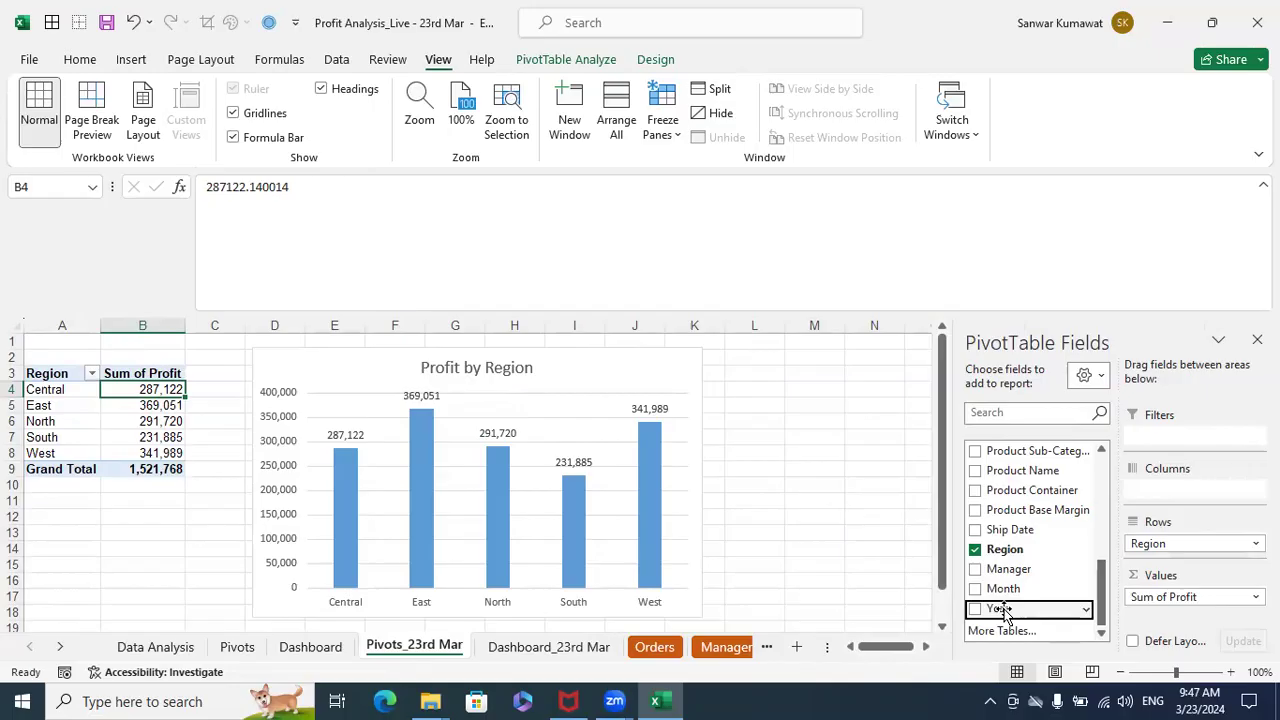
right_click(1004, 610)
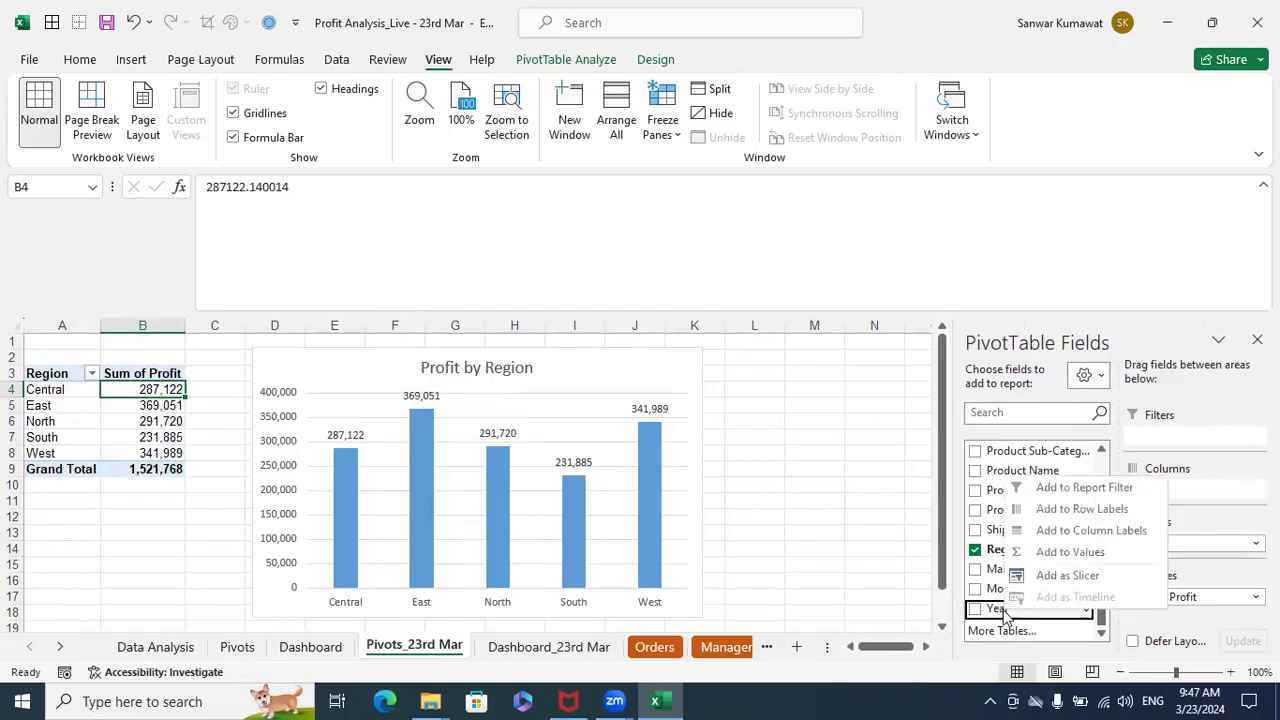
left_click(1067, 576)
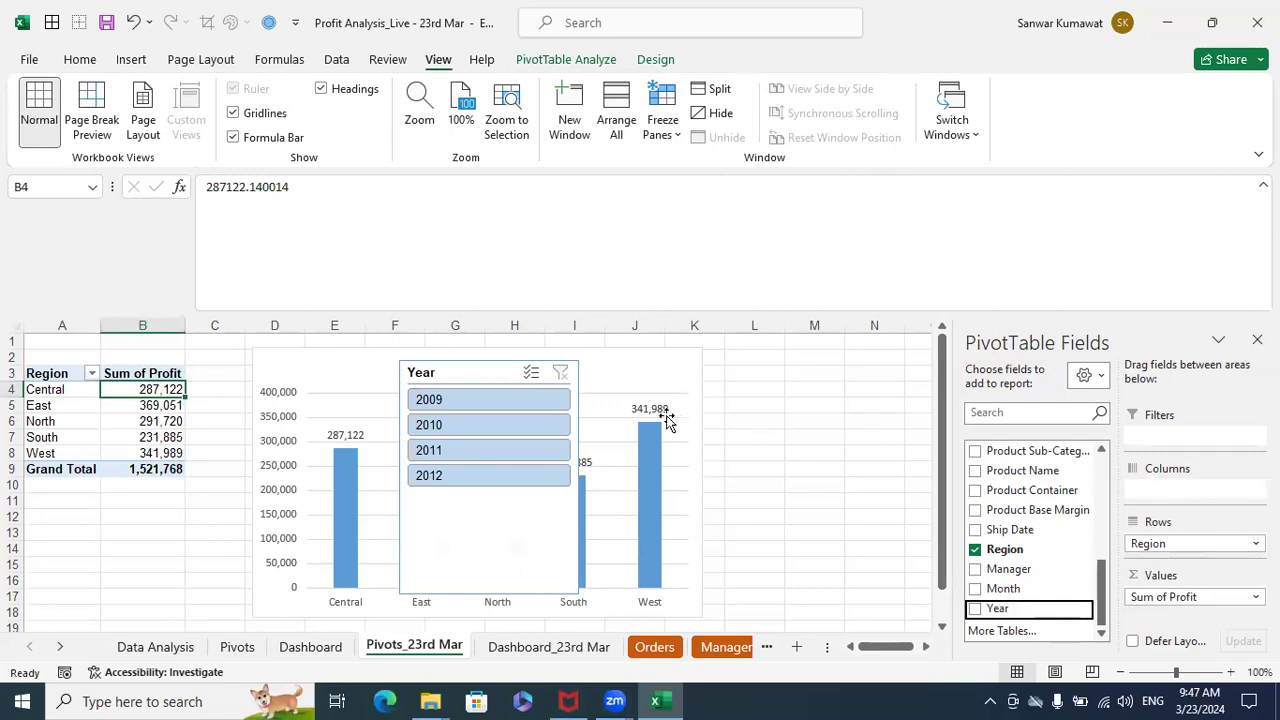
left_click_drag(480, 373, 791, 363)
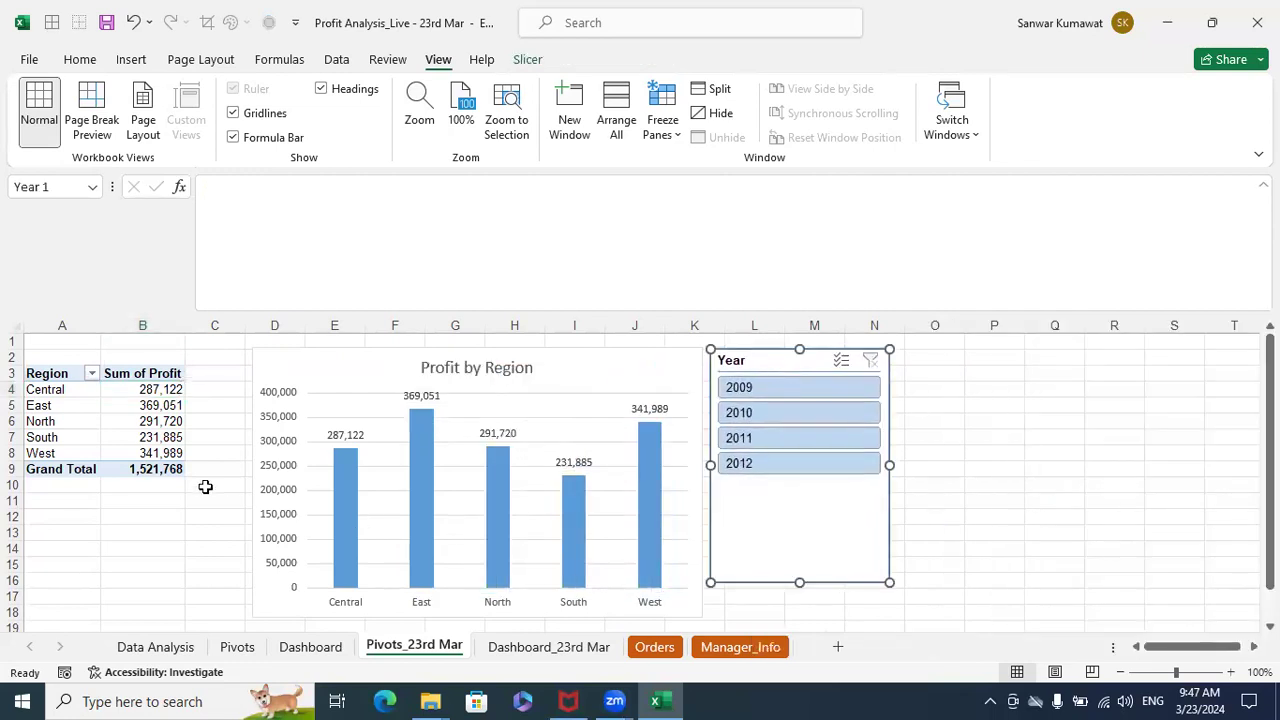
- Add a Month slicer to the regional profit PivotTable
left_click(147, 424)
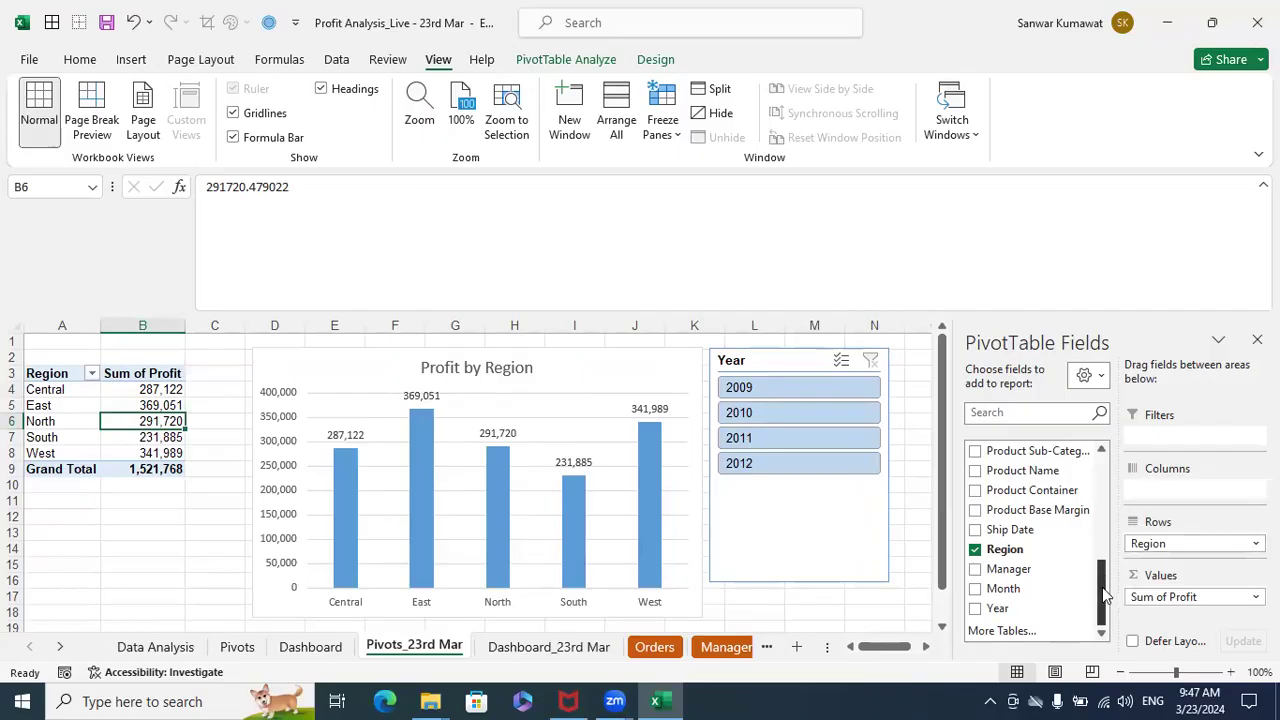
right_click(1003, 592)
left_click(1055, 556)
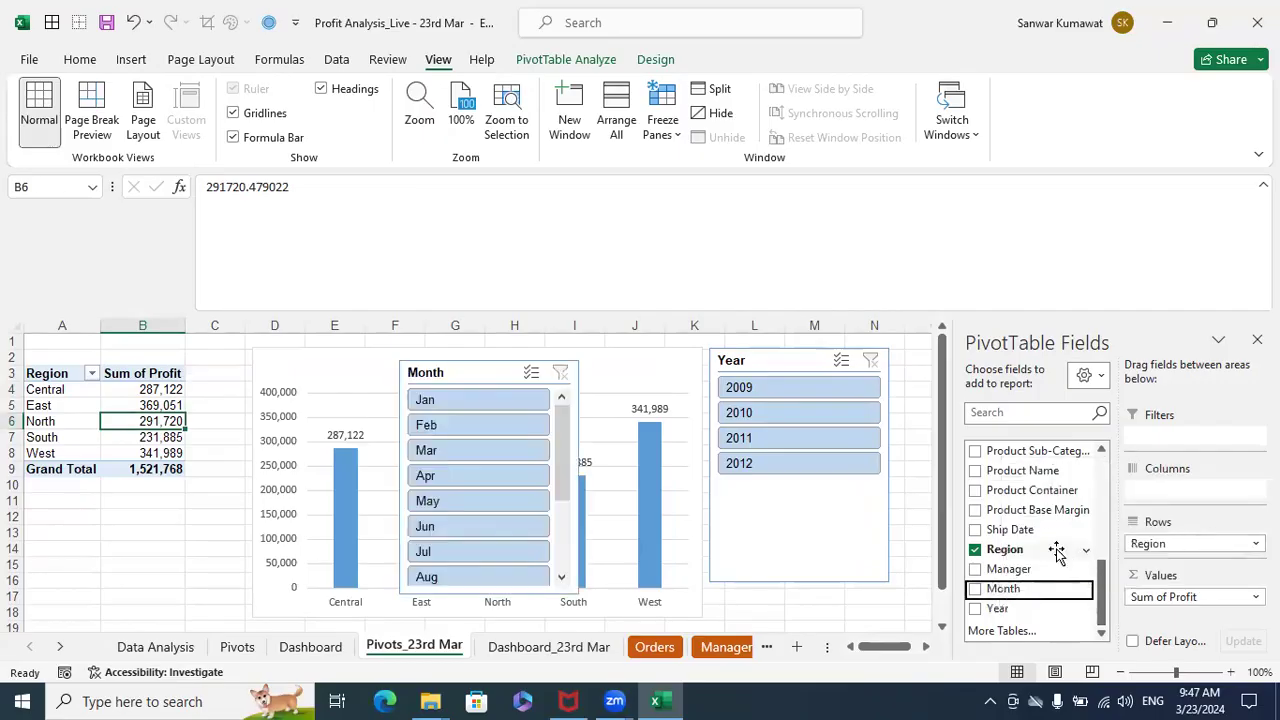
left_click_drag(486, 368, 445, 370)
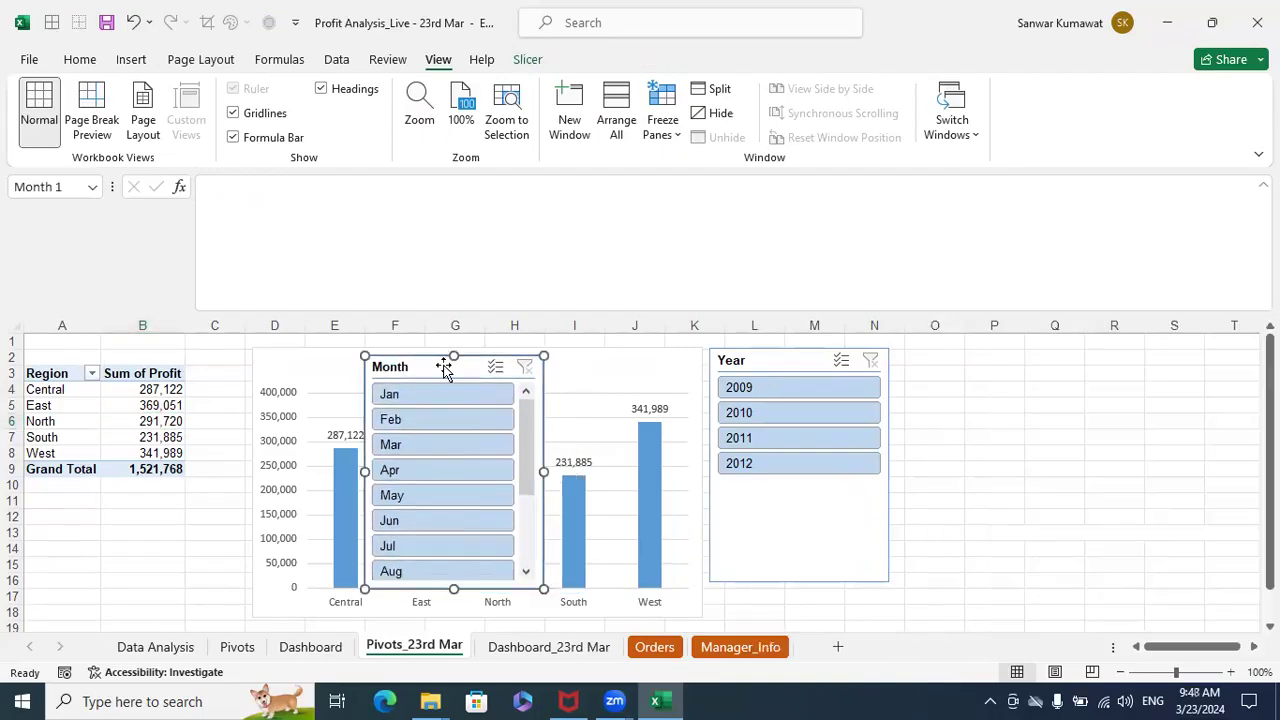
left_click_drag(525, 435, 543, 400)
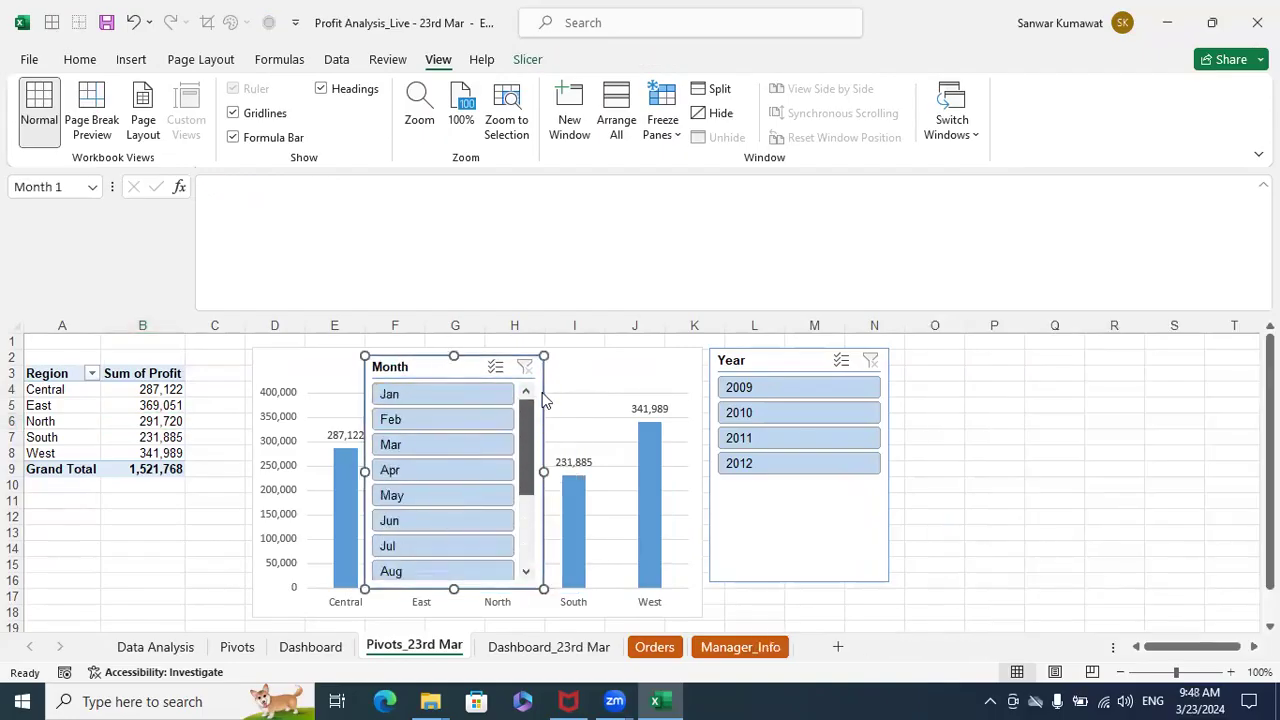
left_click(1069, 23)
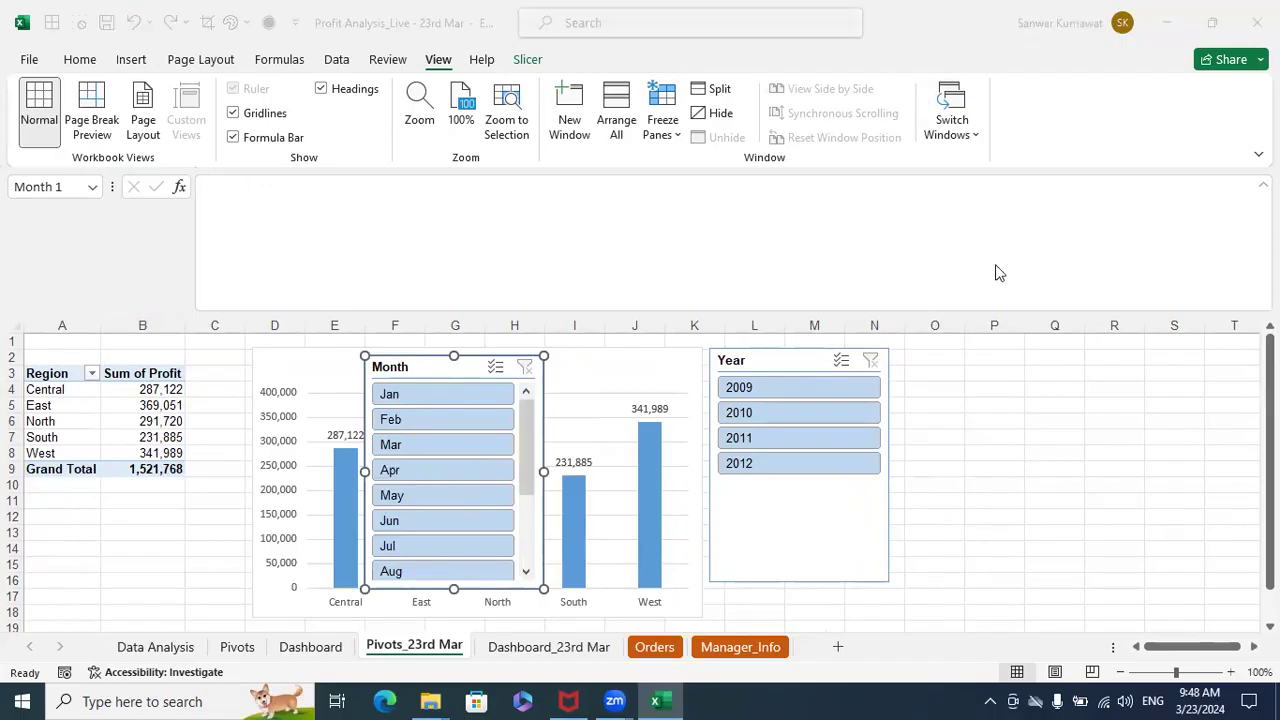
- Set the Month slicer's button layout to 12 columns
left_click(375, 372)
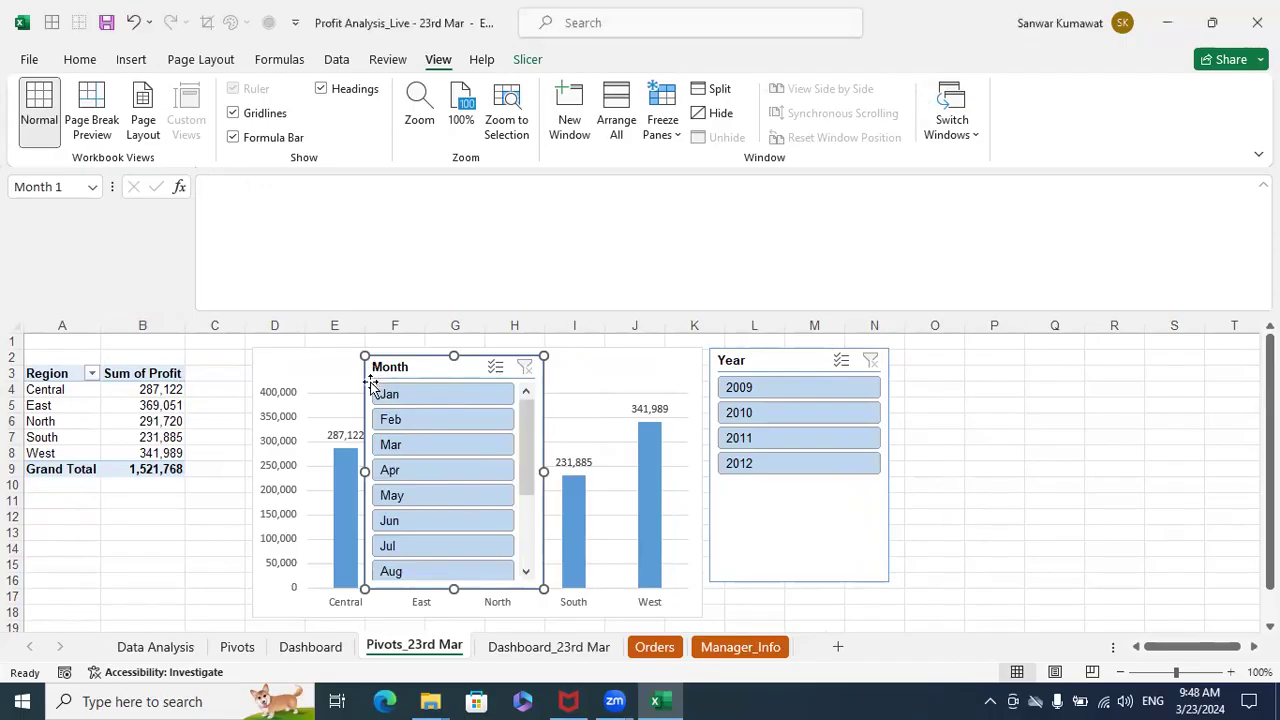
left_click(528, 60)
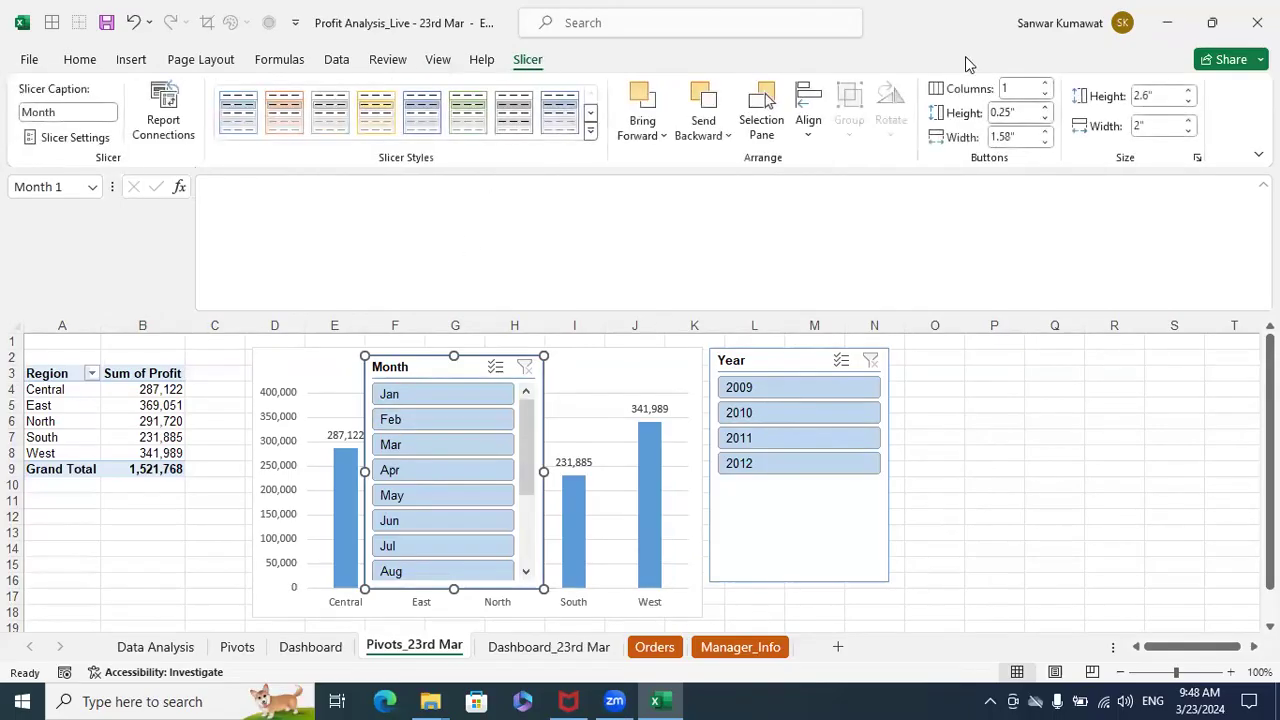
triple_click(1045, 86)
triple_click(1045, 86)
triple_click(1045, 86)
left_click(1045, 86)
left_click(1045, 86)
- Resize the Month slicer to about 8.62" wide by 0.72" high and move it off the Profit by Region chart
left_click_drag(545, 473, 1137, 390)
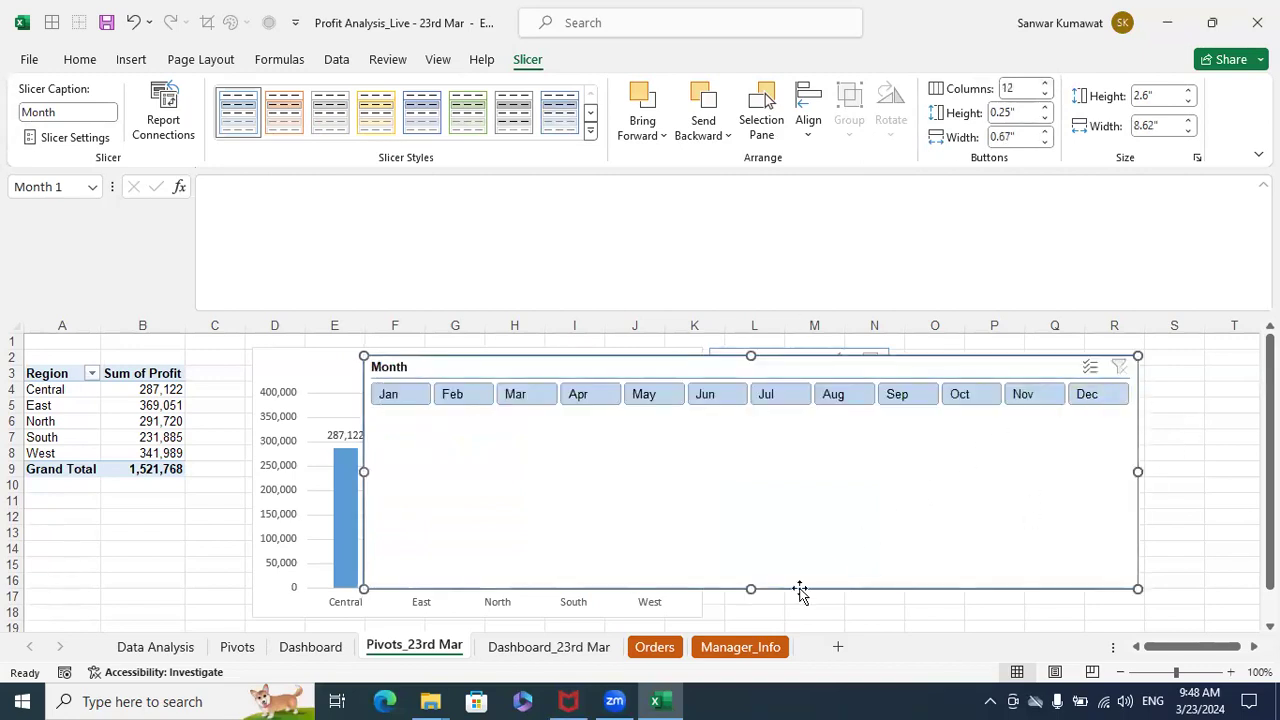
left_click_drag(756, 562, 777, 419)
left_click(1052, 476)
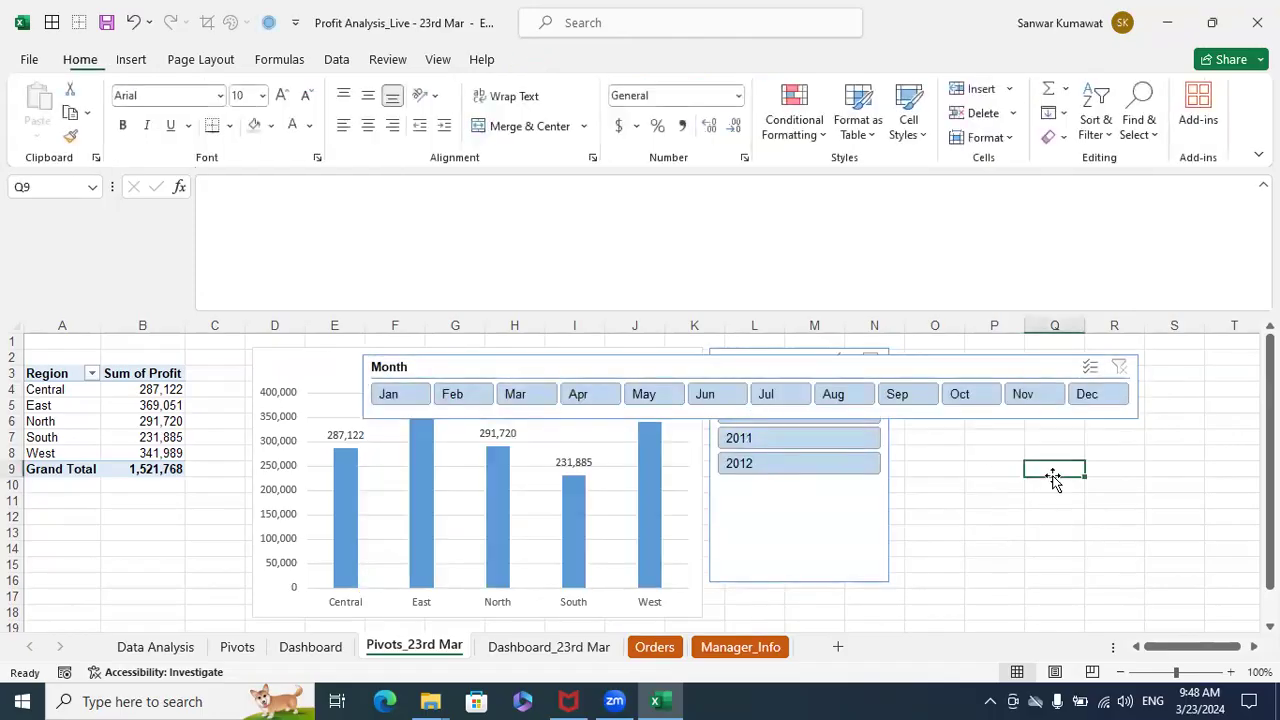
left_click(757, 371)
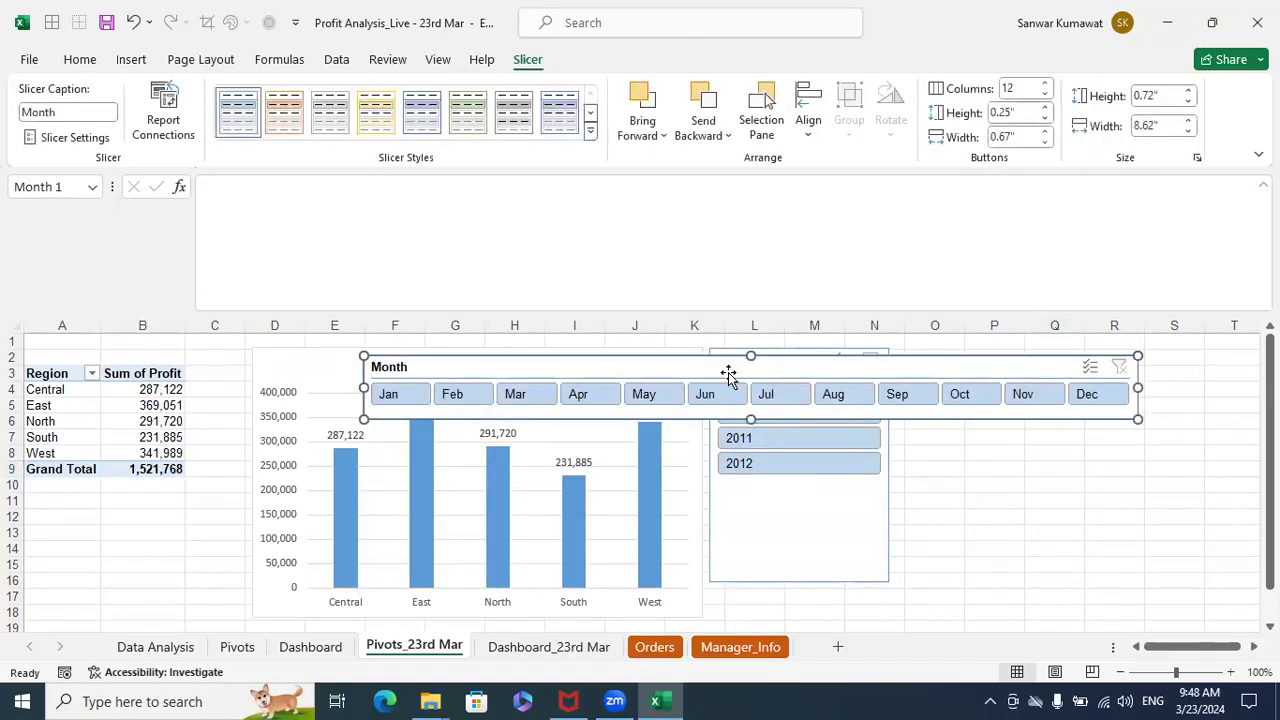
left_click_drag(697, 371, 1048, 368)
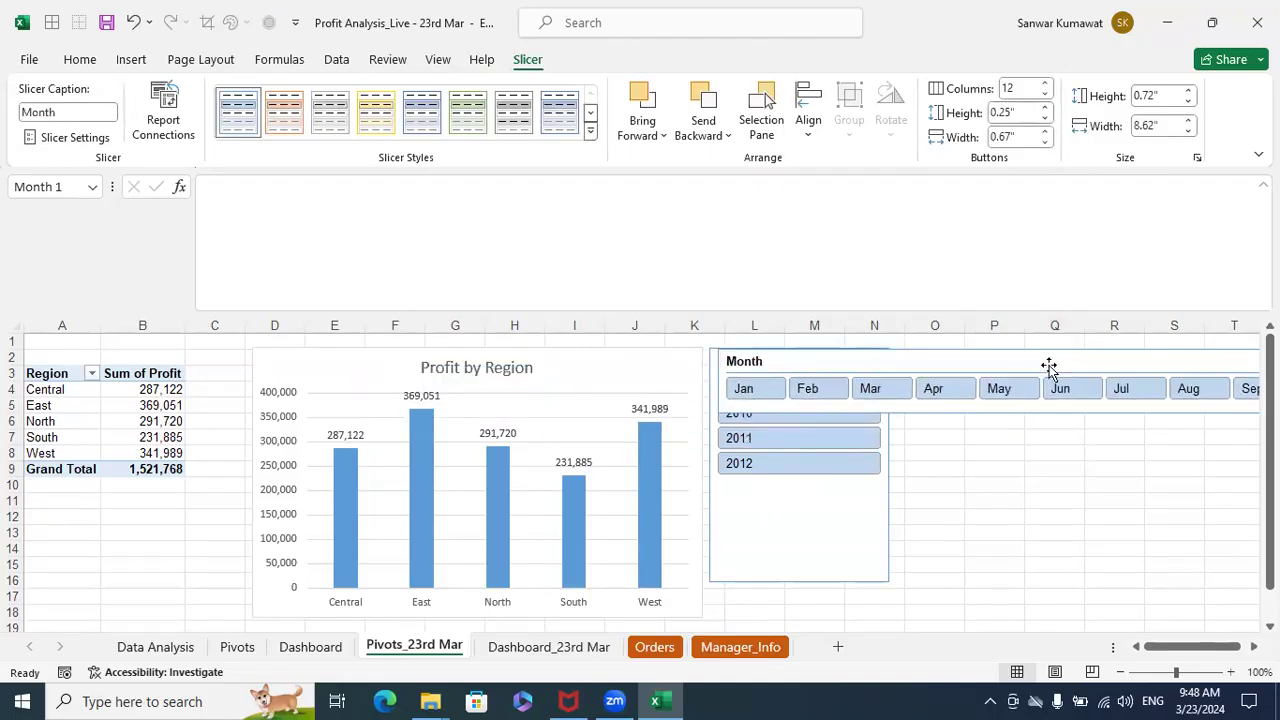
- Make the Profit by Region chart title bold
left_click(601, 380)
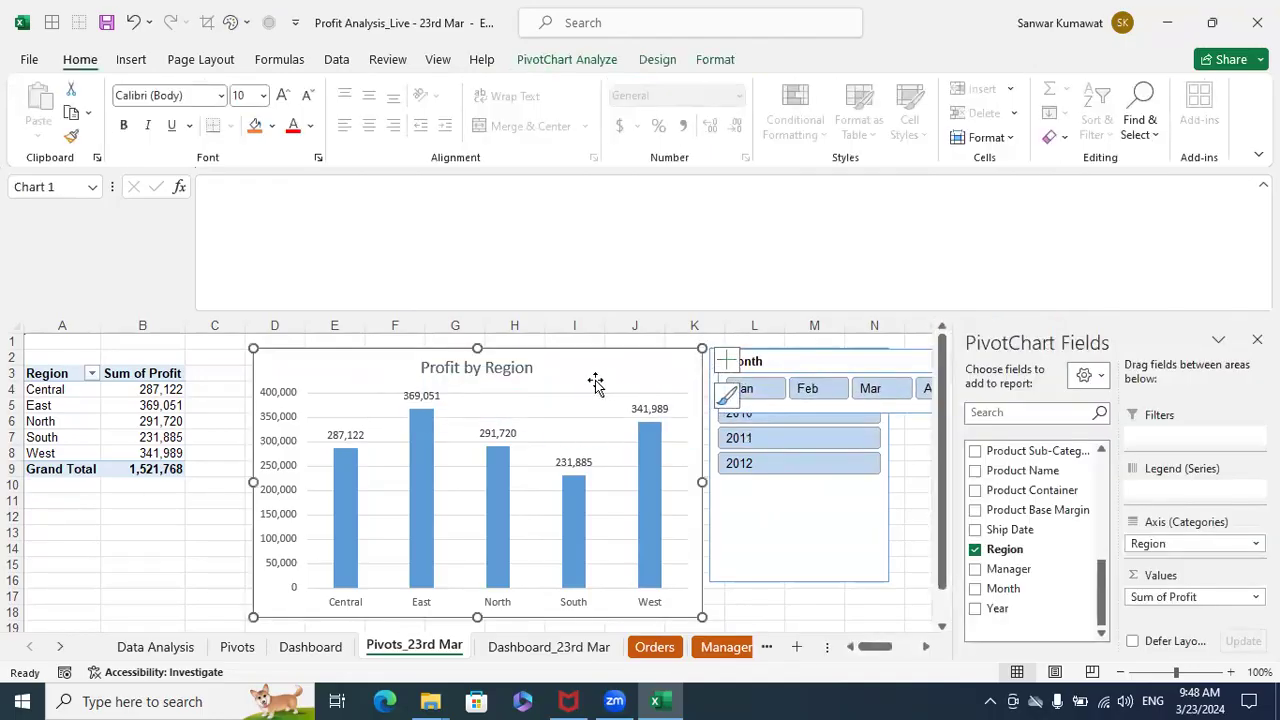
left_click(506, 368)
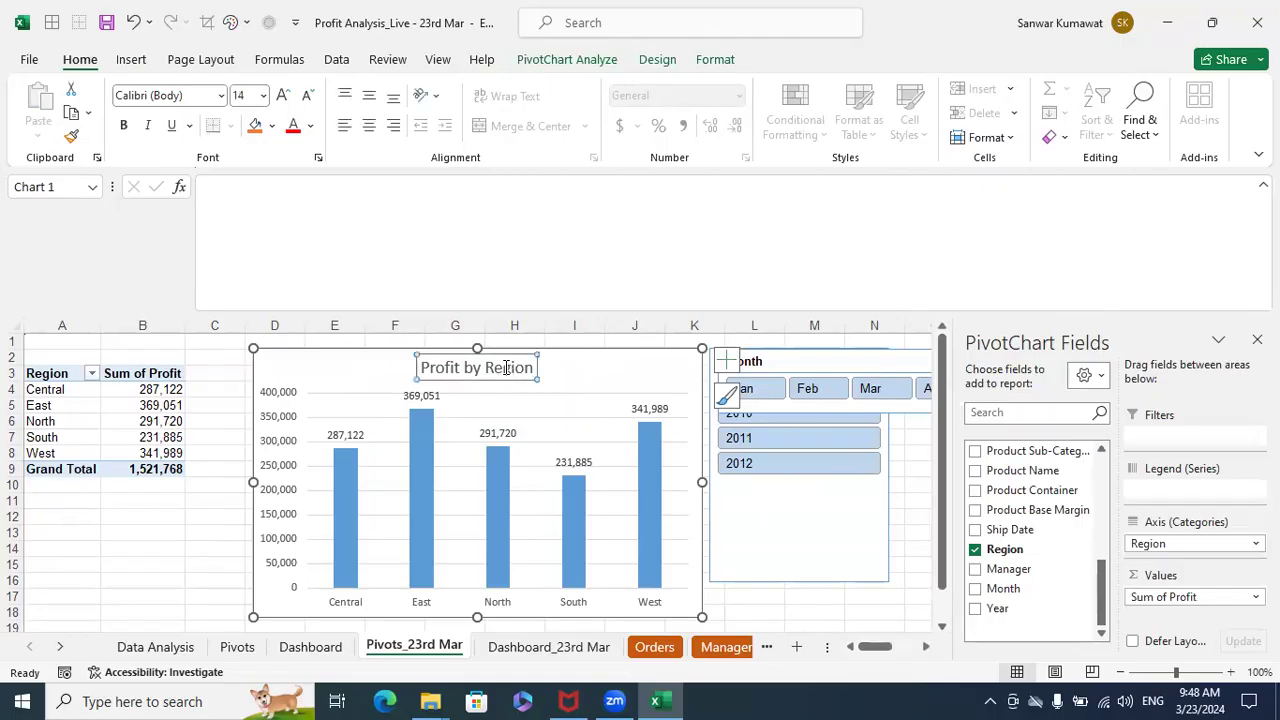
double_click(506, 368)
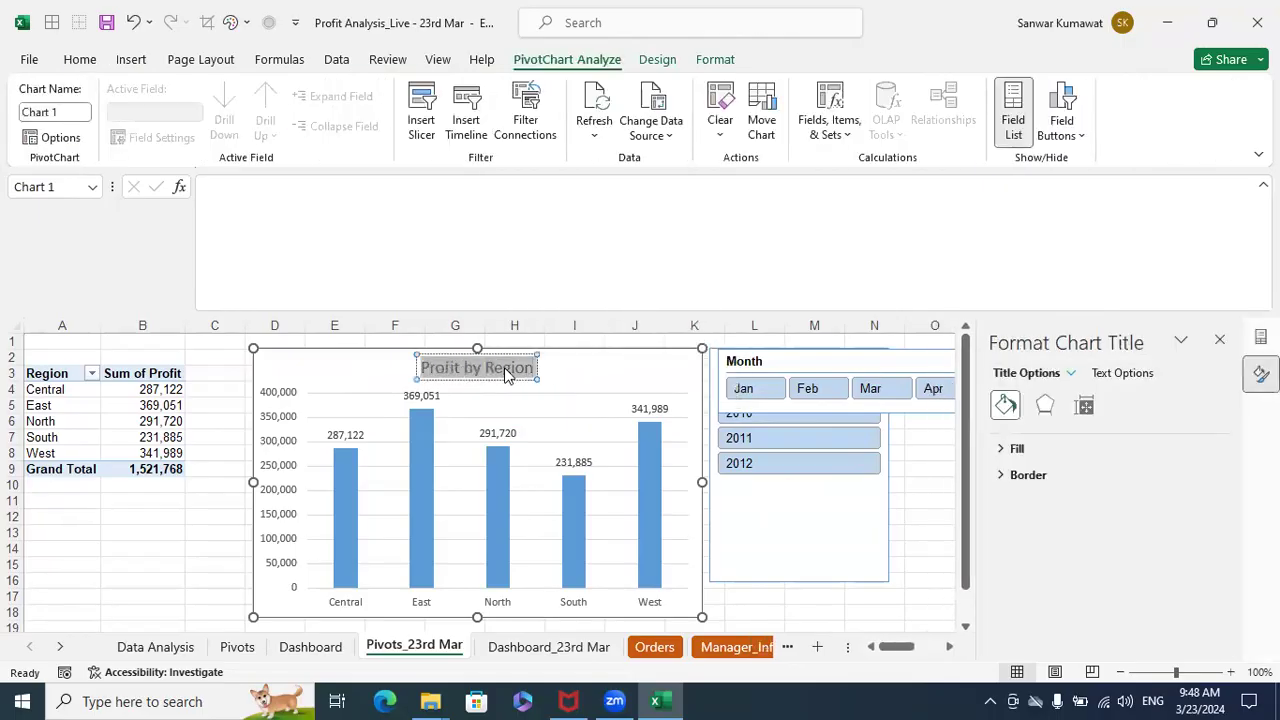
key("ctrl+b")
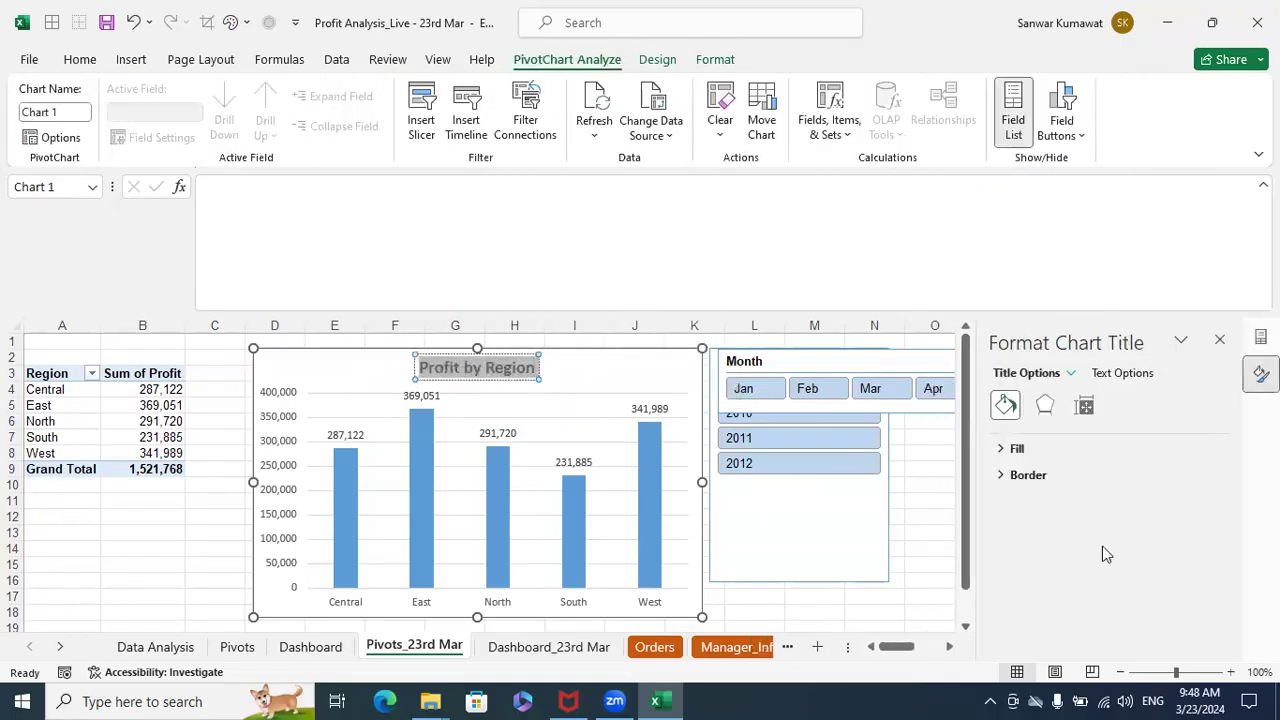
left_click(126, 566)
- Cut the Profit by Region chart and paste it into the Dashboard_23rd Mar sheet, placing it below the header from column C
left_click(392, 366)
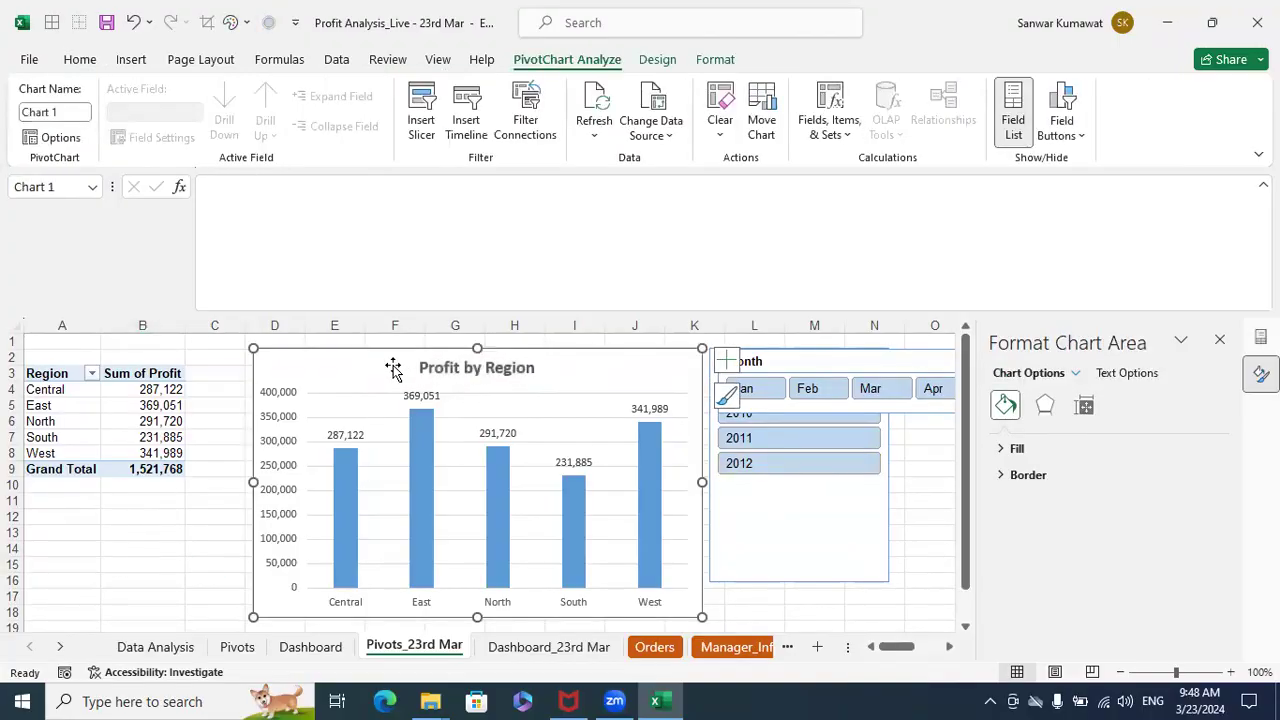
key("Delete")
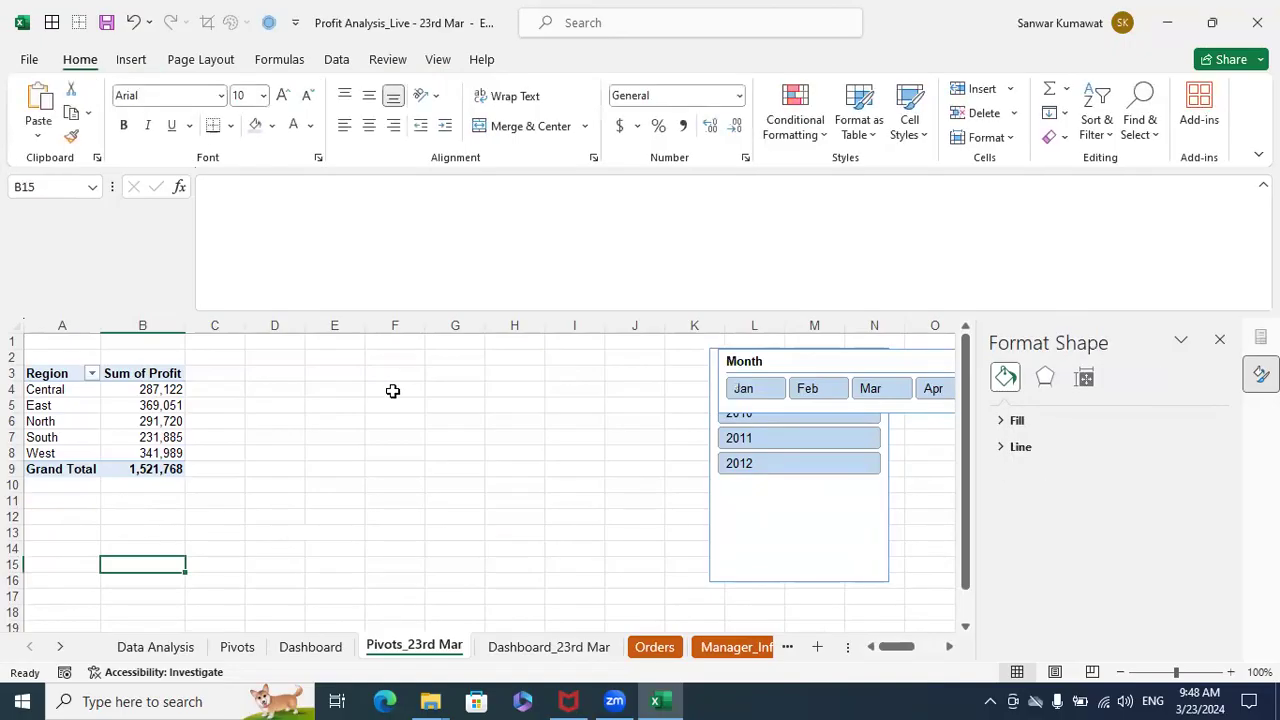
left_click(540, 647)
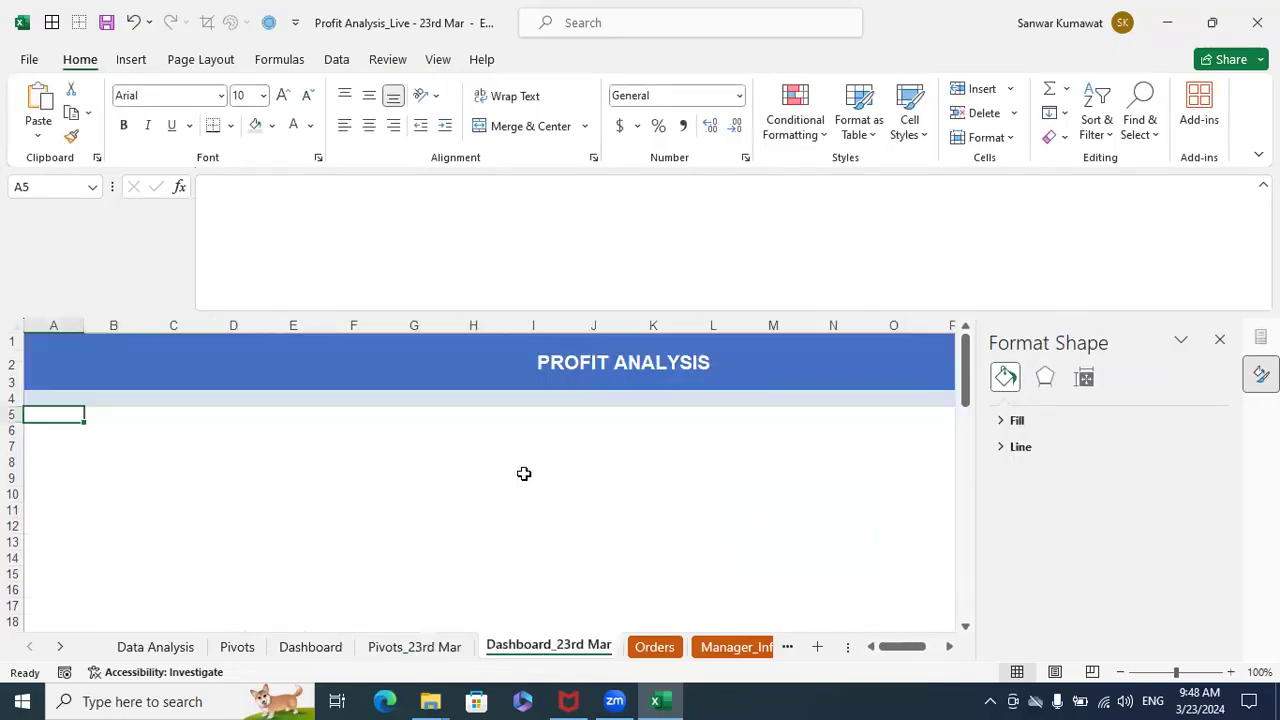
key("ctrl+v")
left_click_drag(371, 429, 494, 428)
left_click(1219, 339)
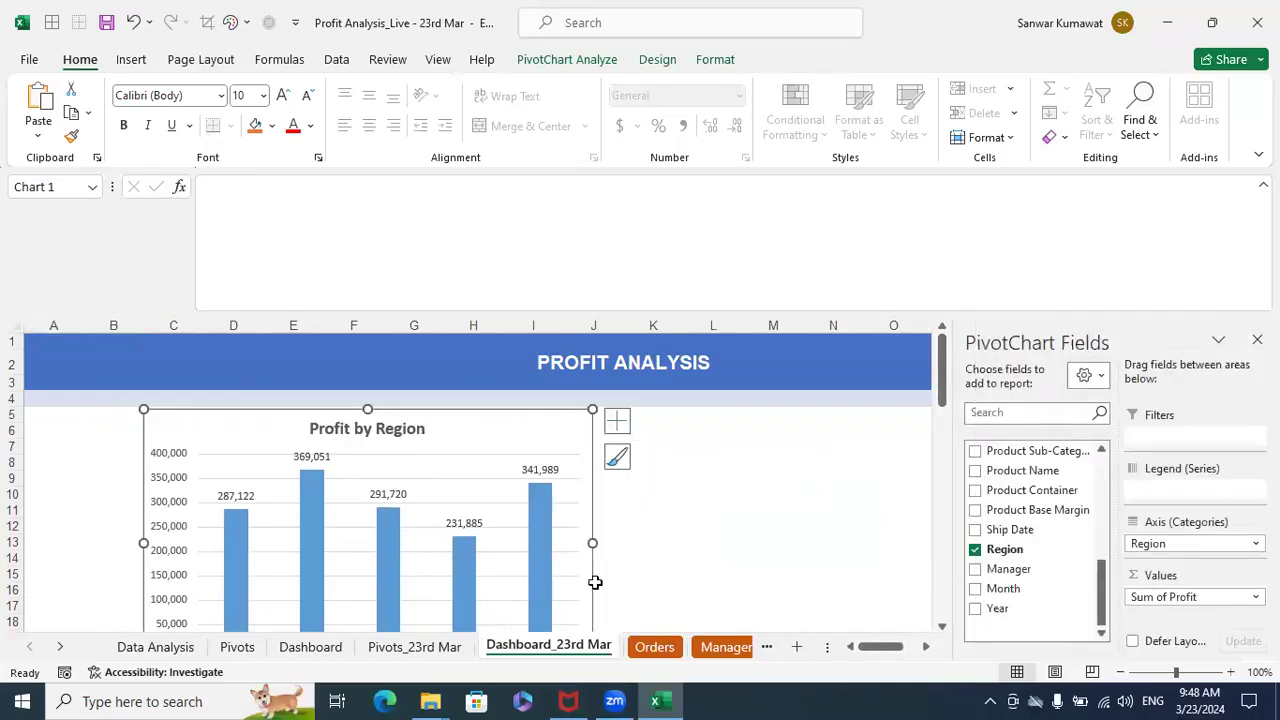
- Shrink the Profit by Region chart on the dashboard to cover about C5:H16
scroll(608, 584, "down", 1)
left_click_drag(591, 620, 481, 543)
left_click(692, 541)
scroll(693, 545, "up", 1)
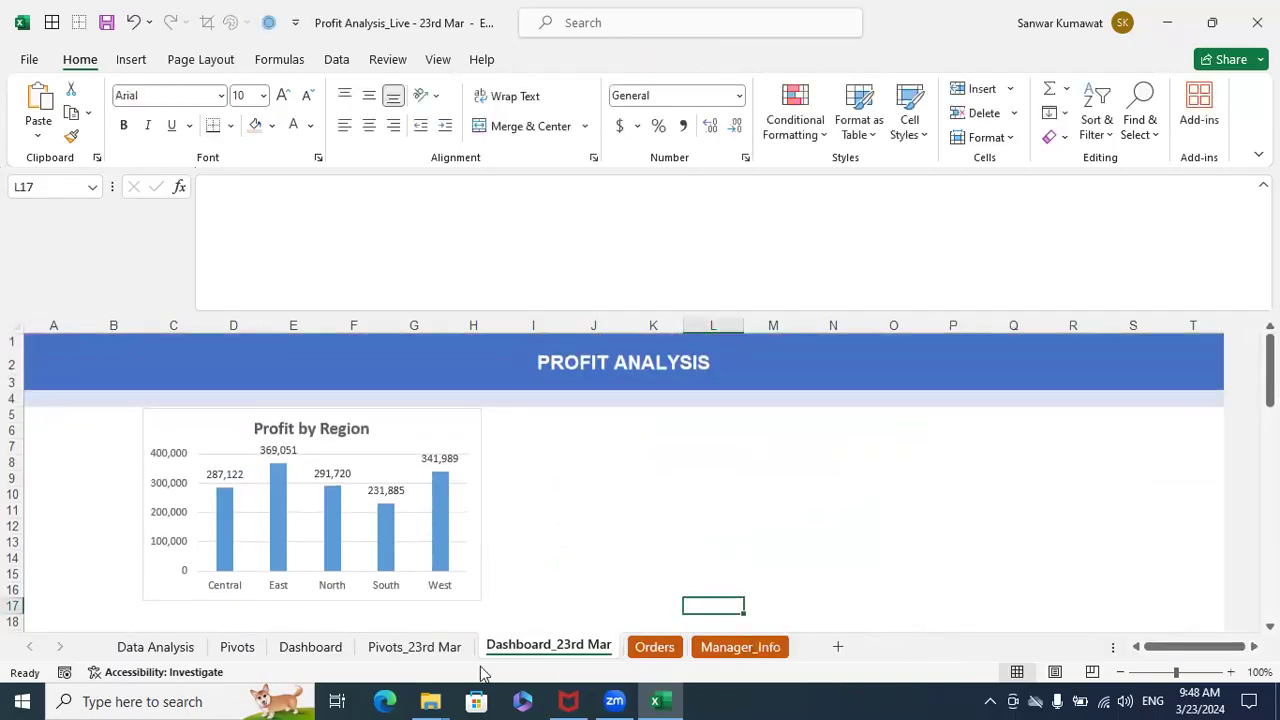
- Cut the Month slicer from the Pivots_23rd Mar sheet and paste it into the Dashboard_23rd Mar sheet
left_click(414, 647)
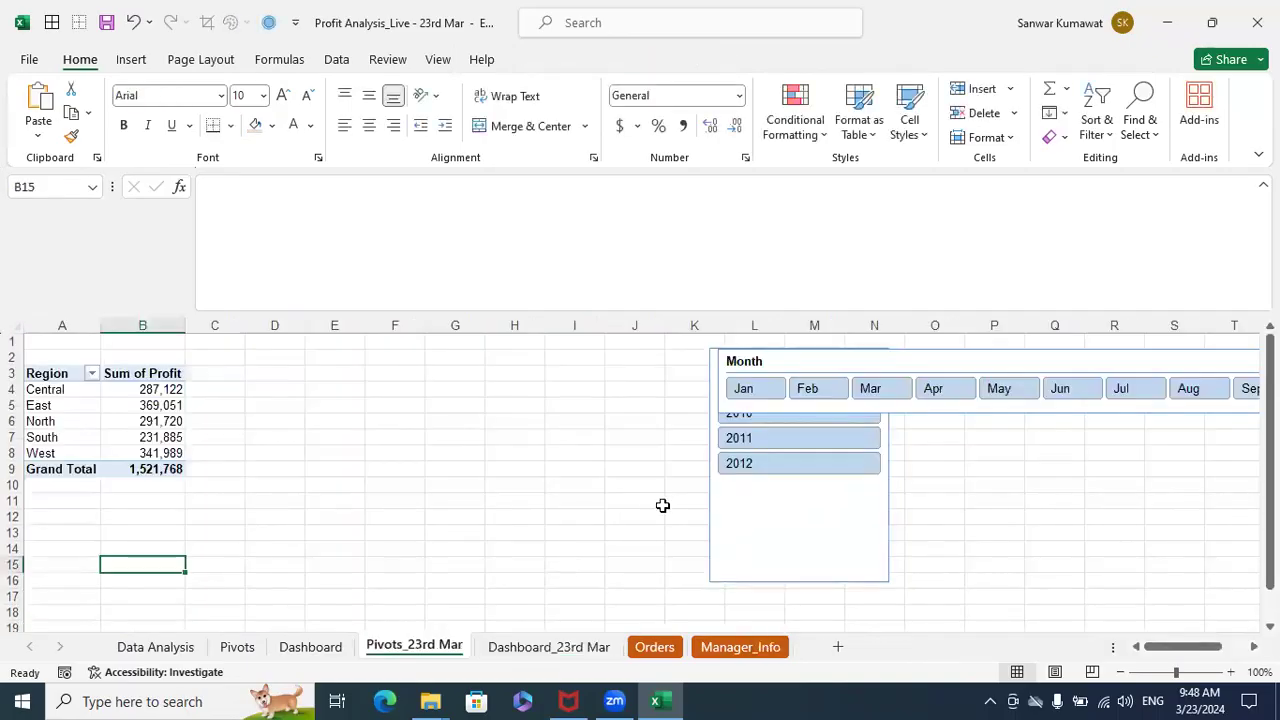
left_click(828, 360)
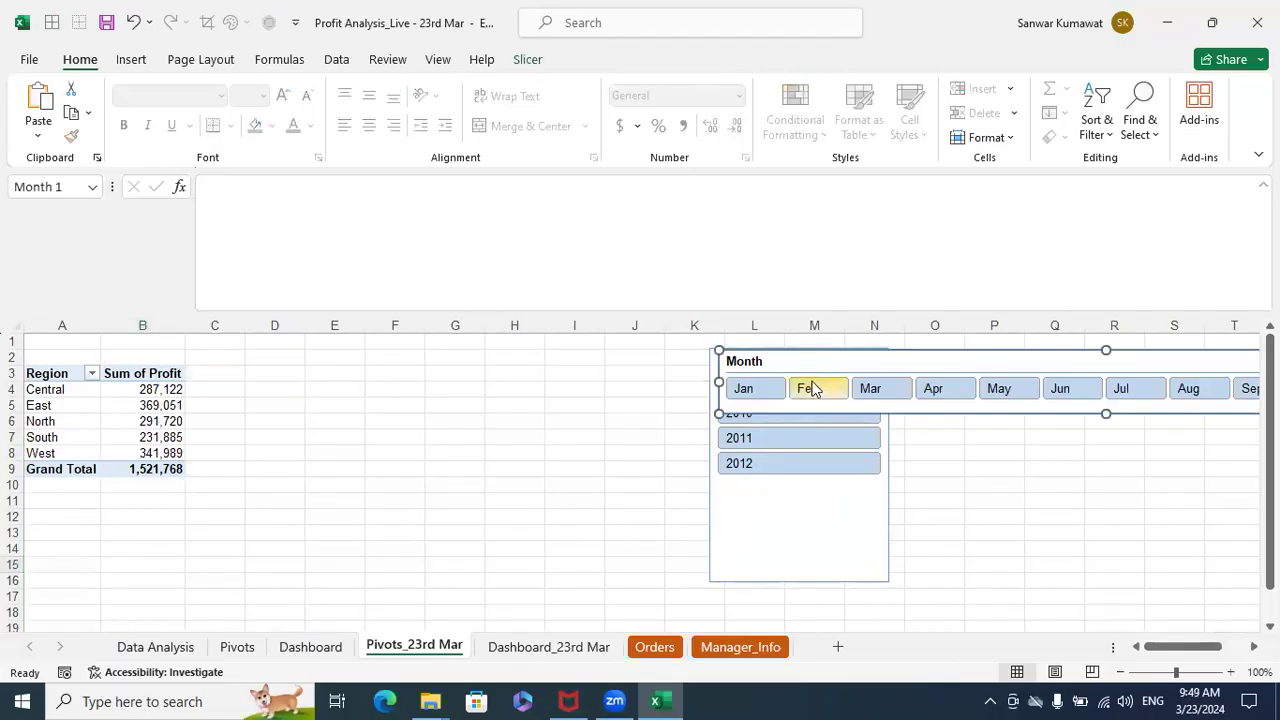
key("Delete")
left_click(545, 647)
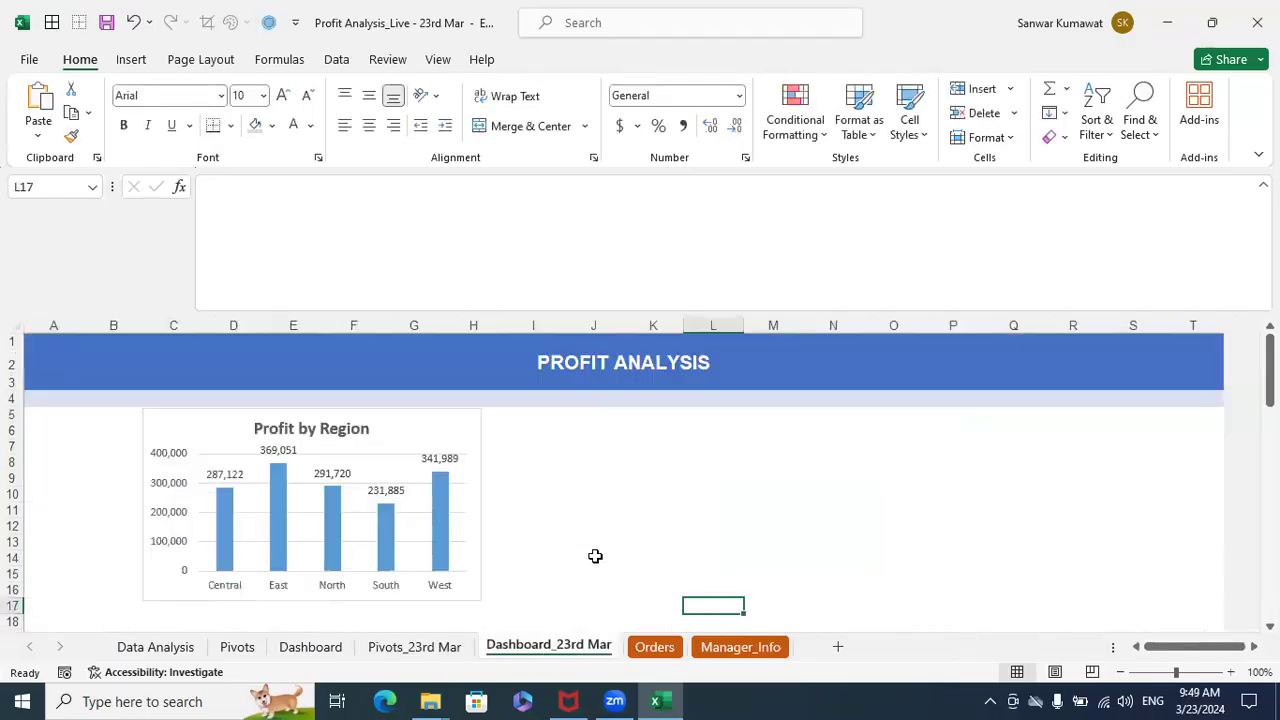
key("ctrl+v")
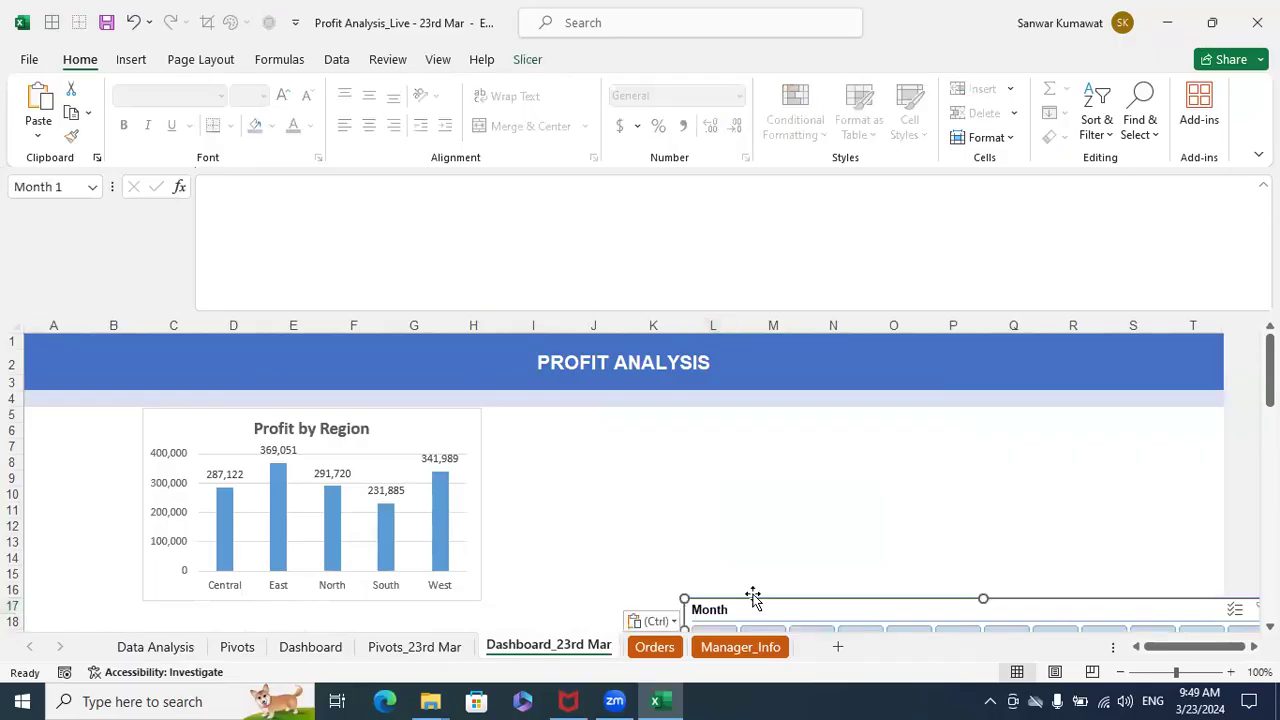
- Move the chart down to about row 9 and fit the Month slicer above it, stretched from column C to column T
left_click_drag(432, 428, 445, 495)
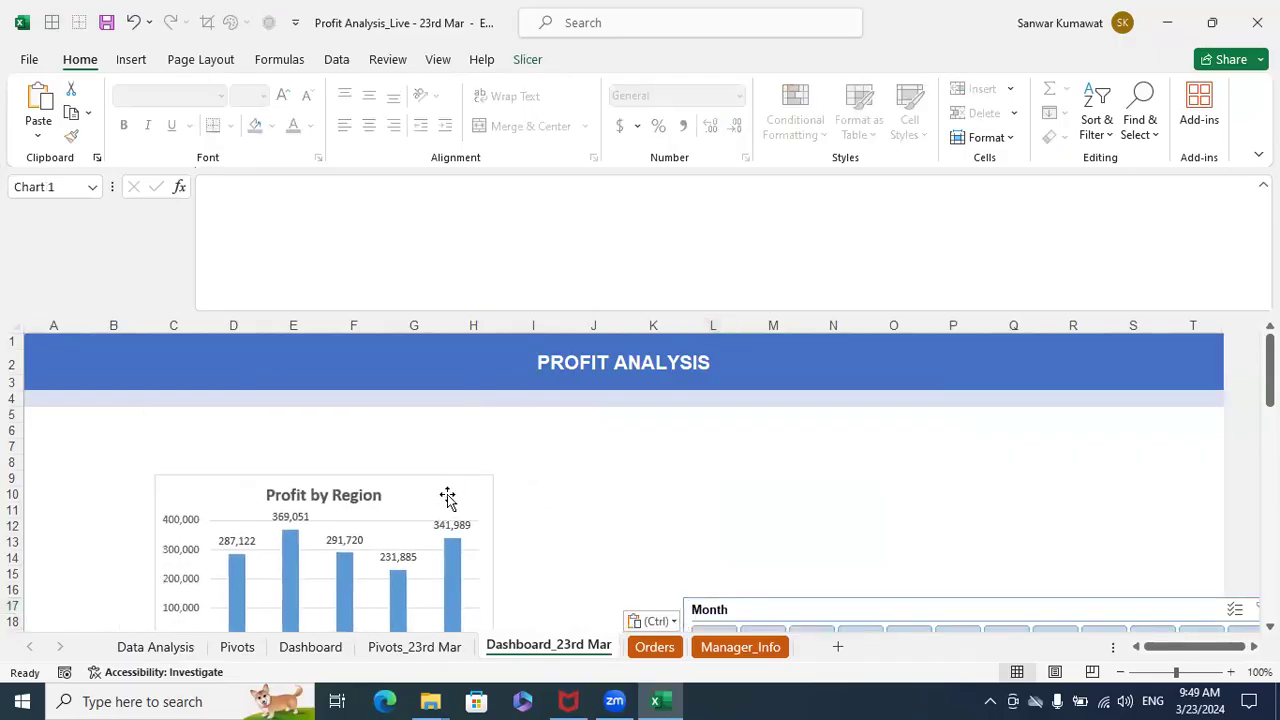
left_click_drag(718, 606, 471, 472)
left_click_drag(560, 512, 193, 421)
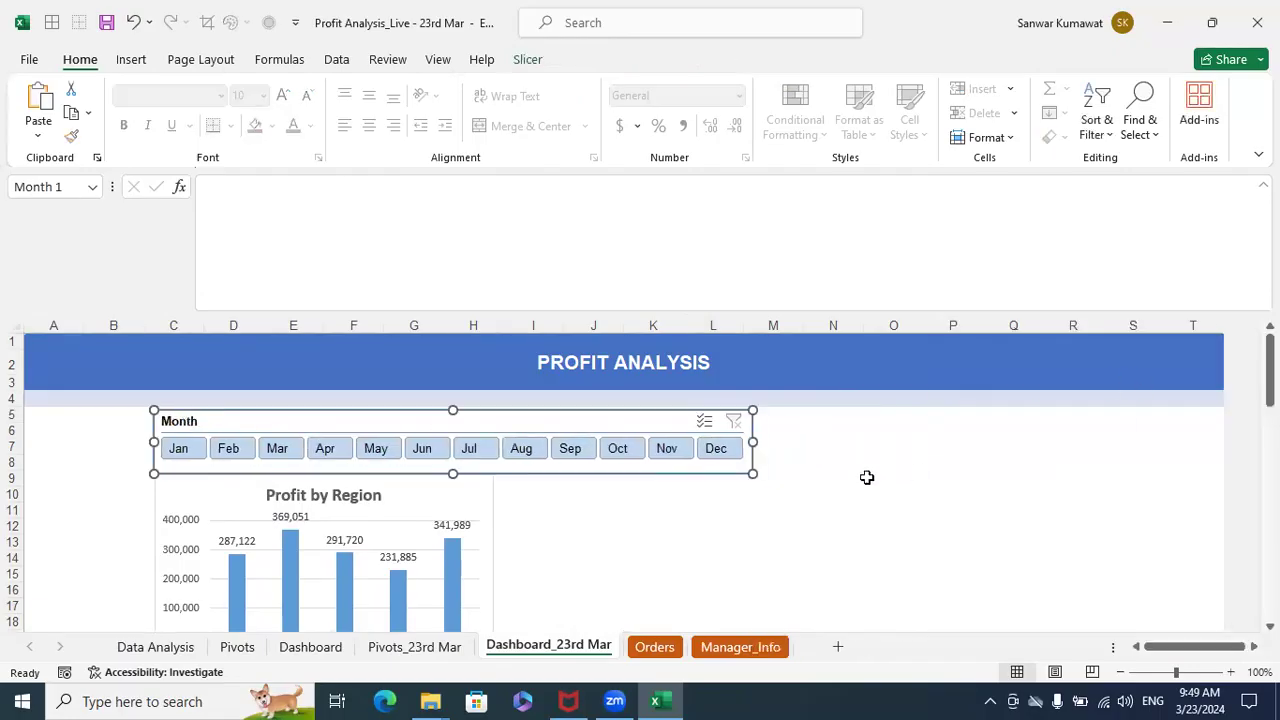
left_click_drag(770, 442, 1218, 421)
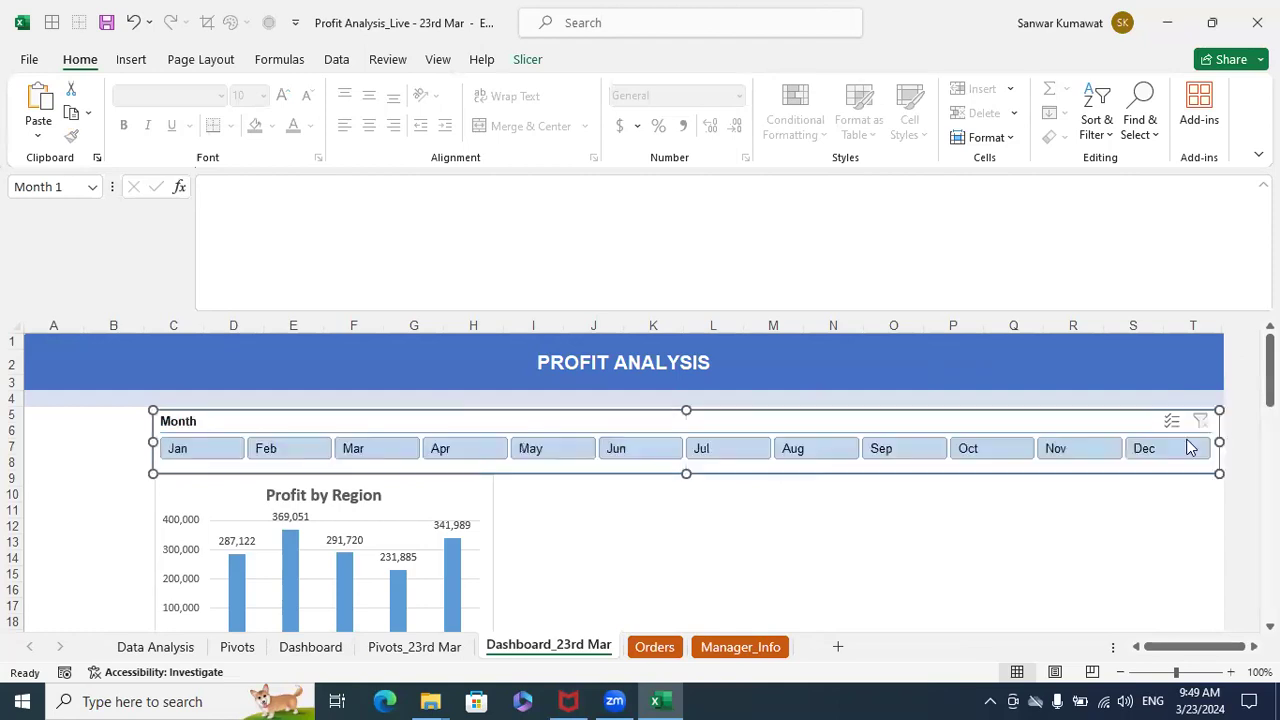
- Cut the Year slicer from the Pivots_23rd Mar sheet, paste it into Dashboard_23rd Mar and fit it below the header across columns A and B
left_click(1016, 536)
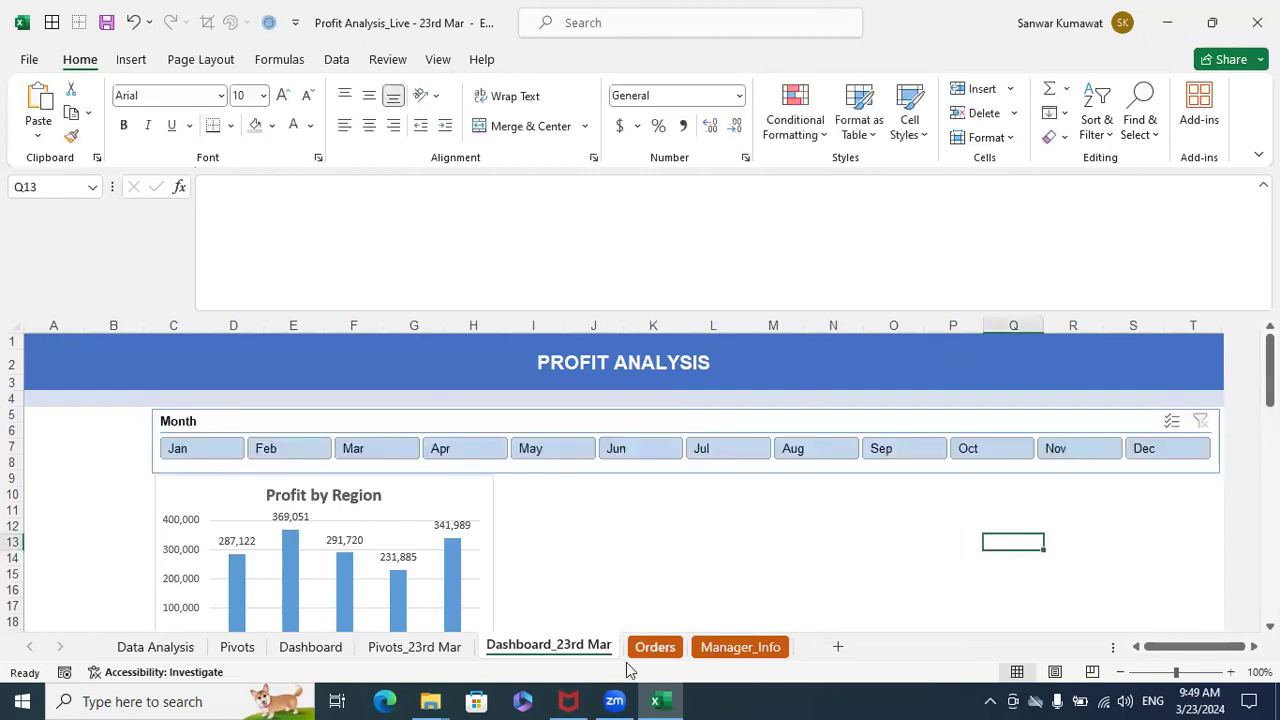
left_click(440, 648)
left_click(771, 363)
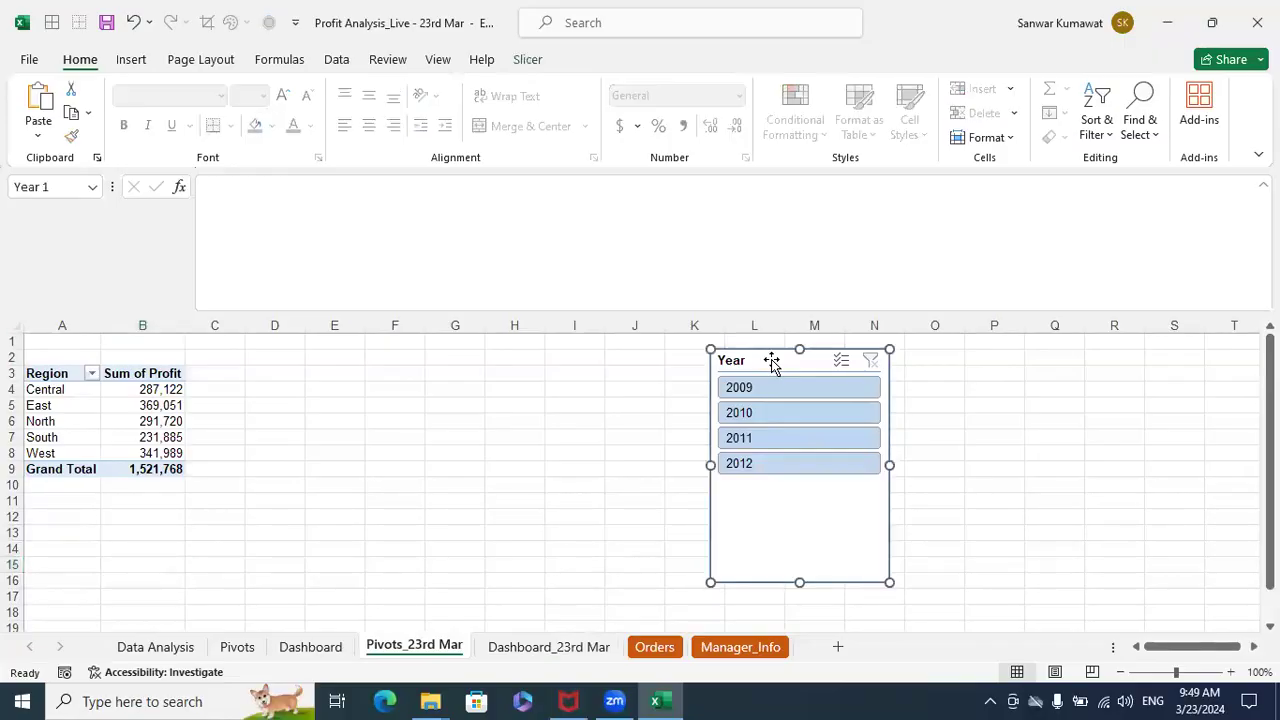
key("Delete")
left_click(540, 647)
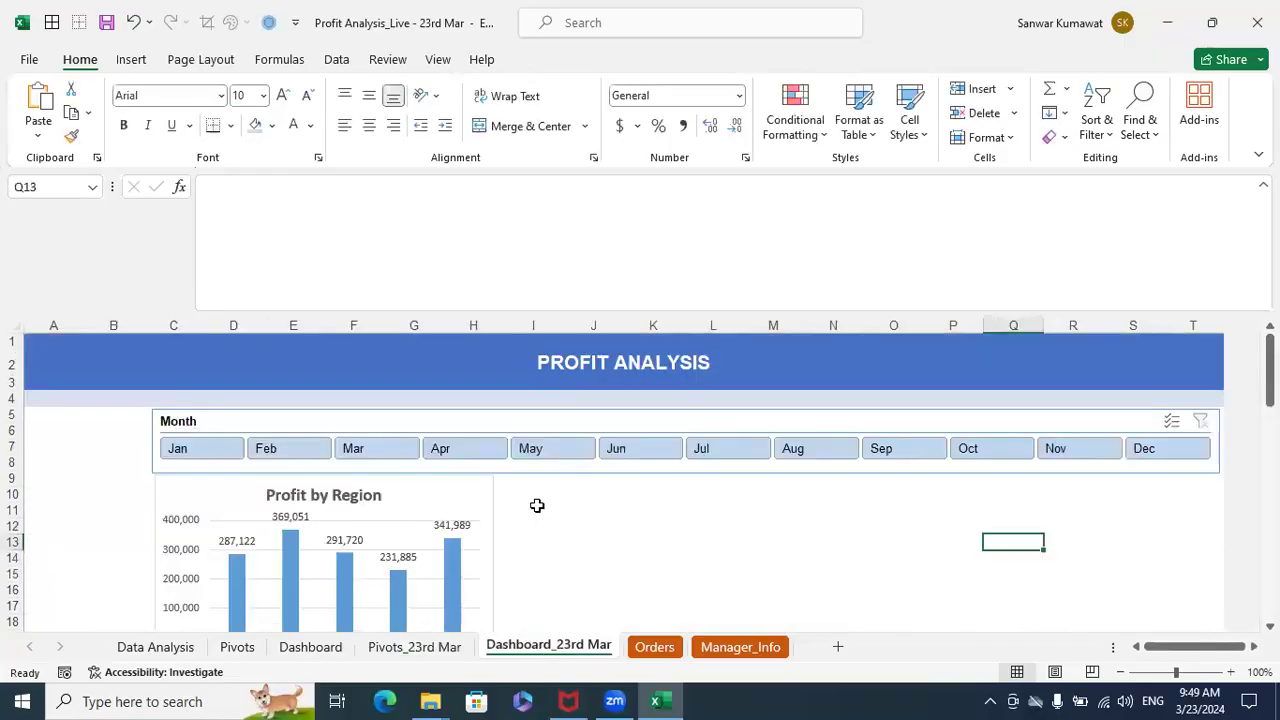
key("ctrl+v")
left_click_drag(1005, 542, 27, 418)
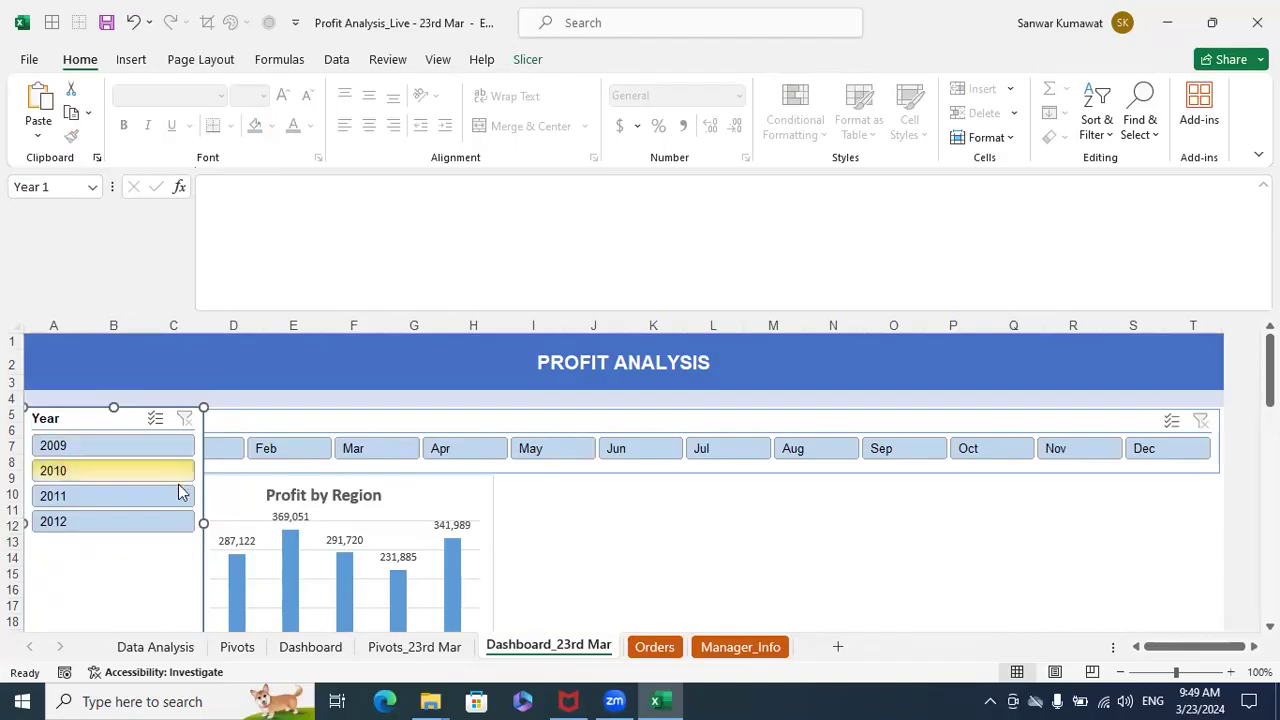
left_click_drag(202, 523, 150, 526)
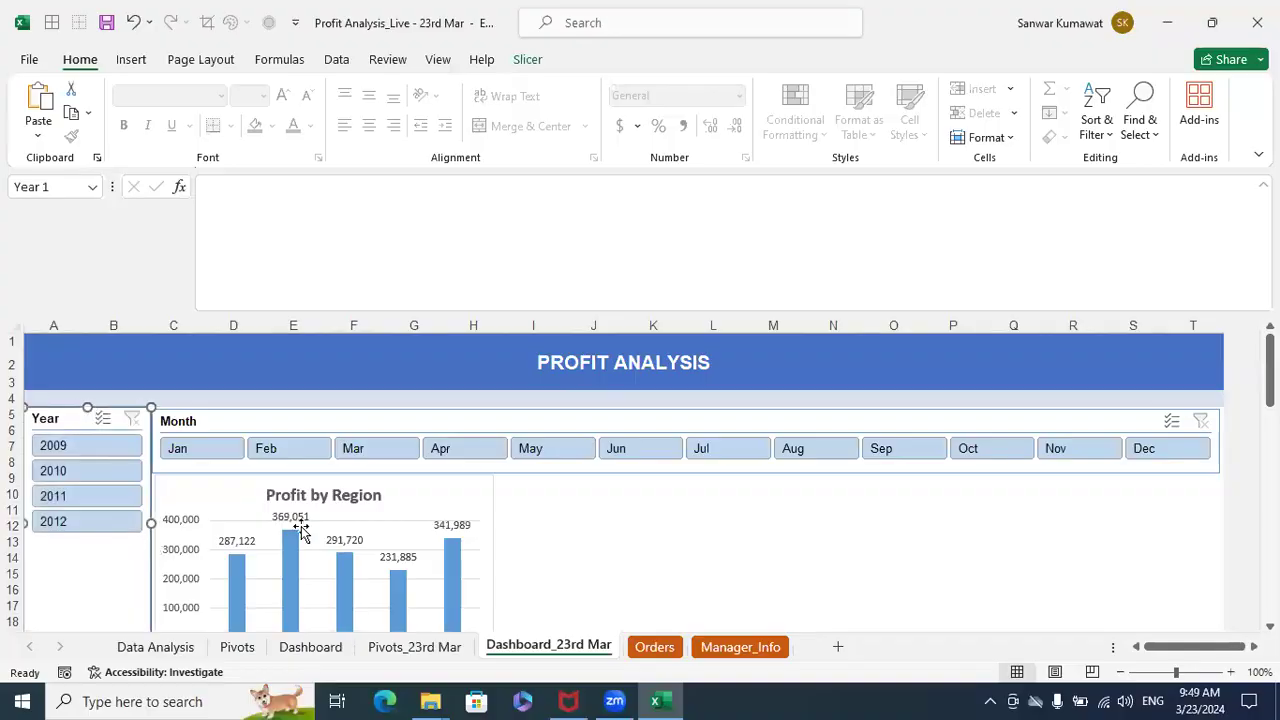
- Narrow the Profit by Region chart to span about columns C to G and place it against the Year slicer, directly below the Month slicer
left_click(413, 500)
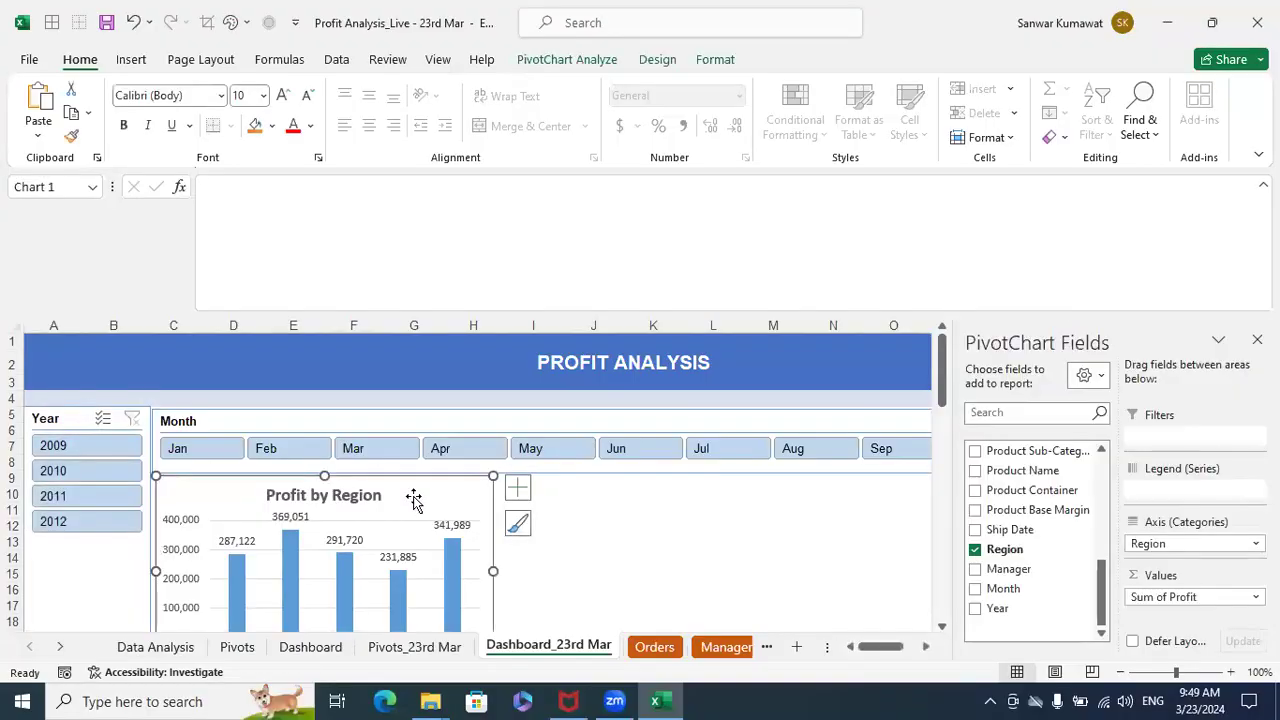
key("shift+Left")
key("shift+Left")
key("Right")
key("Right")
key("Right")
key("Right")
key("Right")
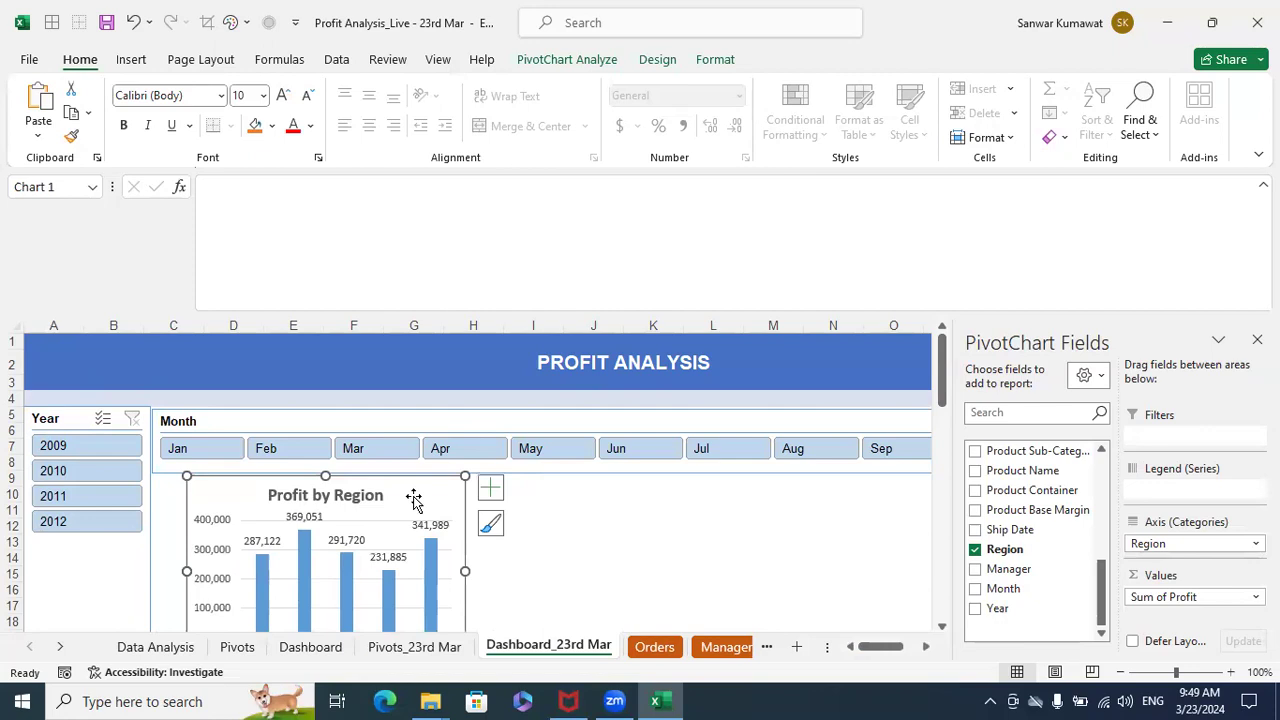
left_click_drag(413, 500, 375, 490)
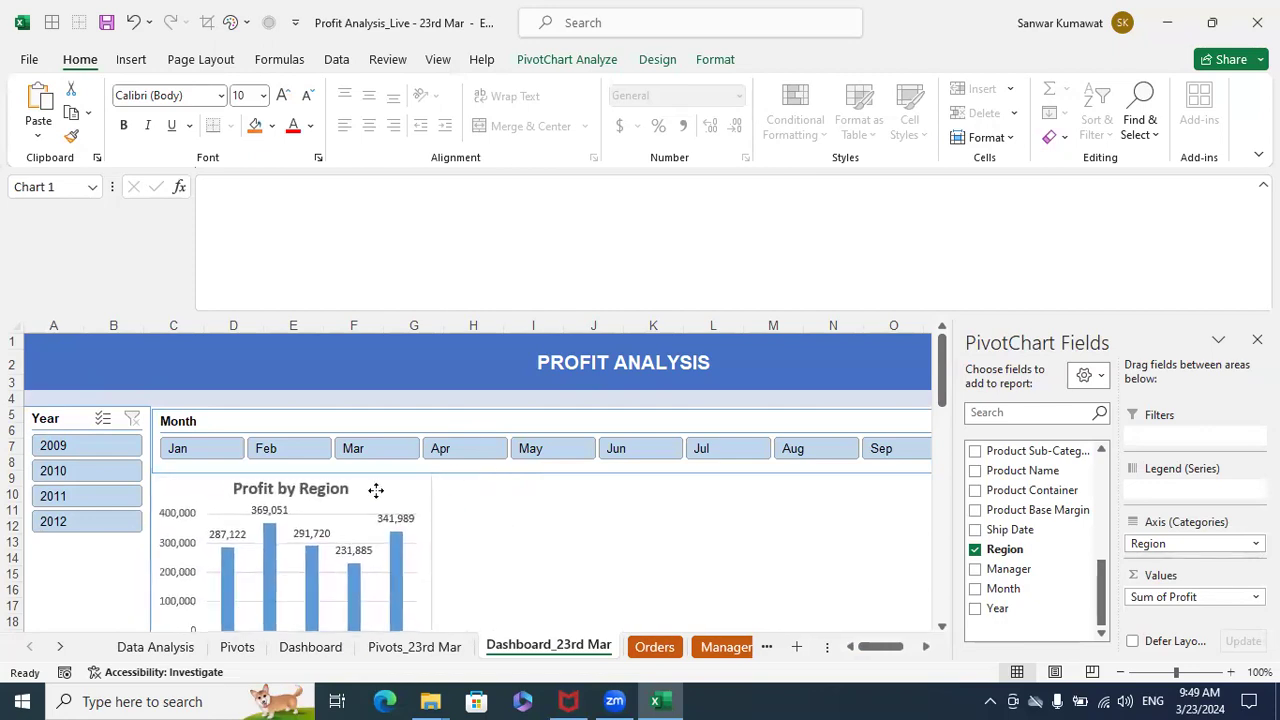
left_click(548, 542)
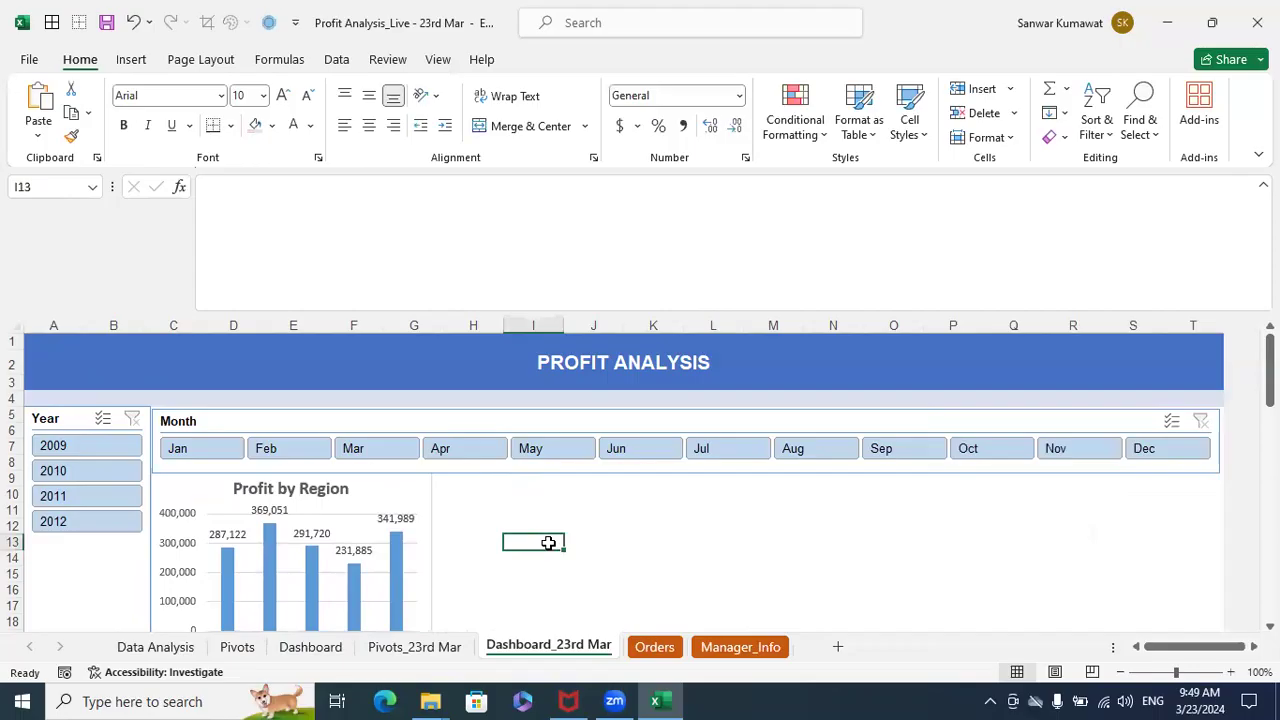
- Test the Year slicer by filtering the Profit by Region chart to 2009, 2010, 2011 and 2012 in turn, finishing on 2010
scroll(548, 542, "down", 1)
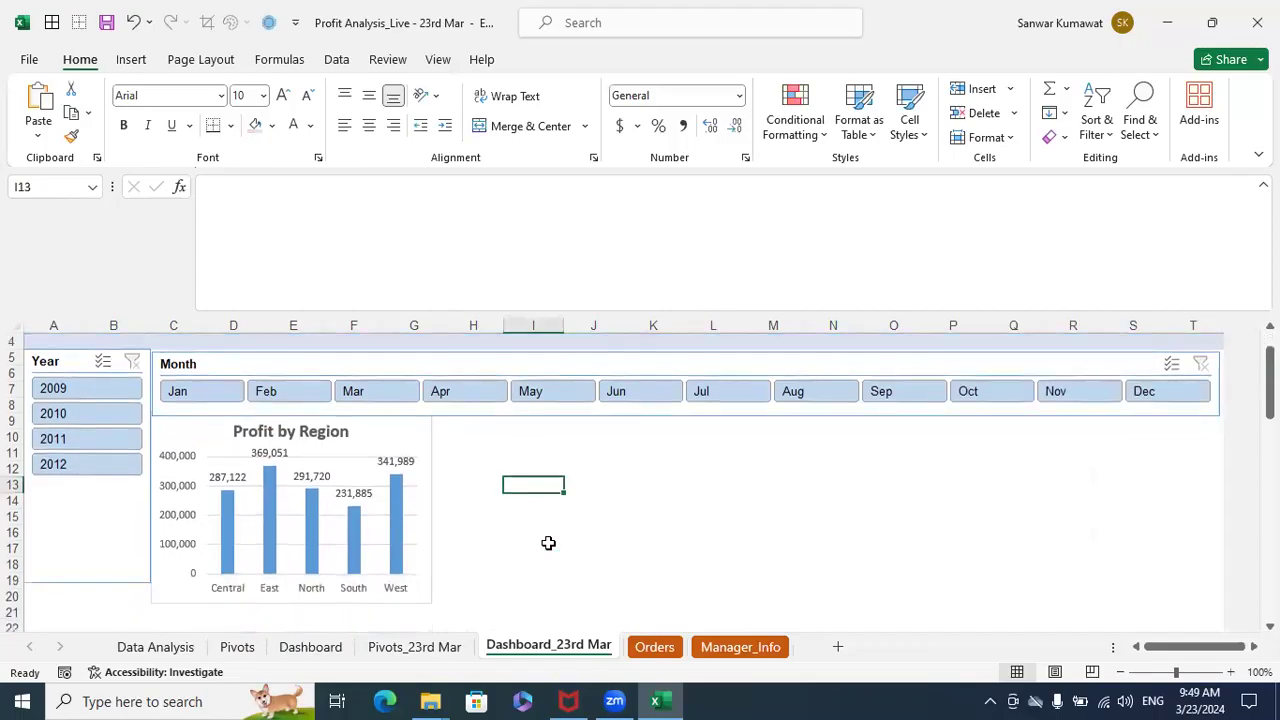
left_click(98, 580)
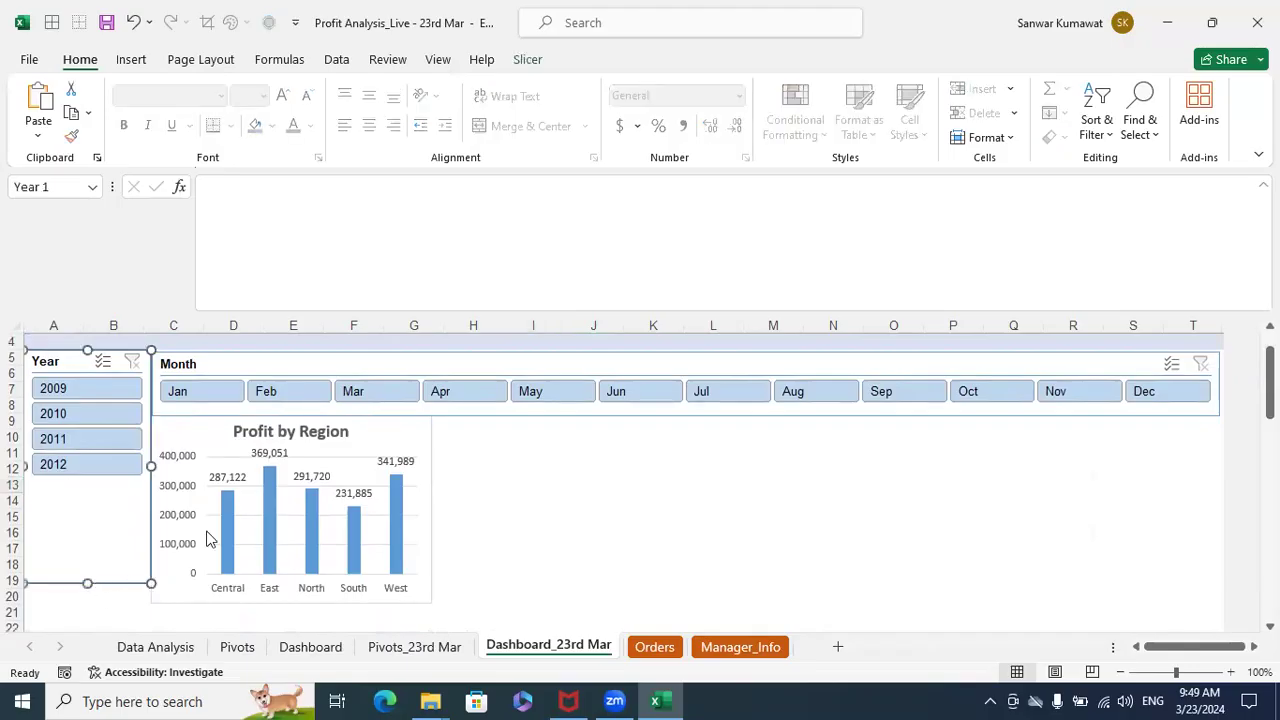
left_click(94, 387)
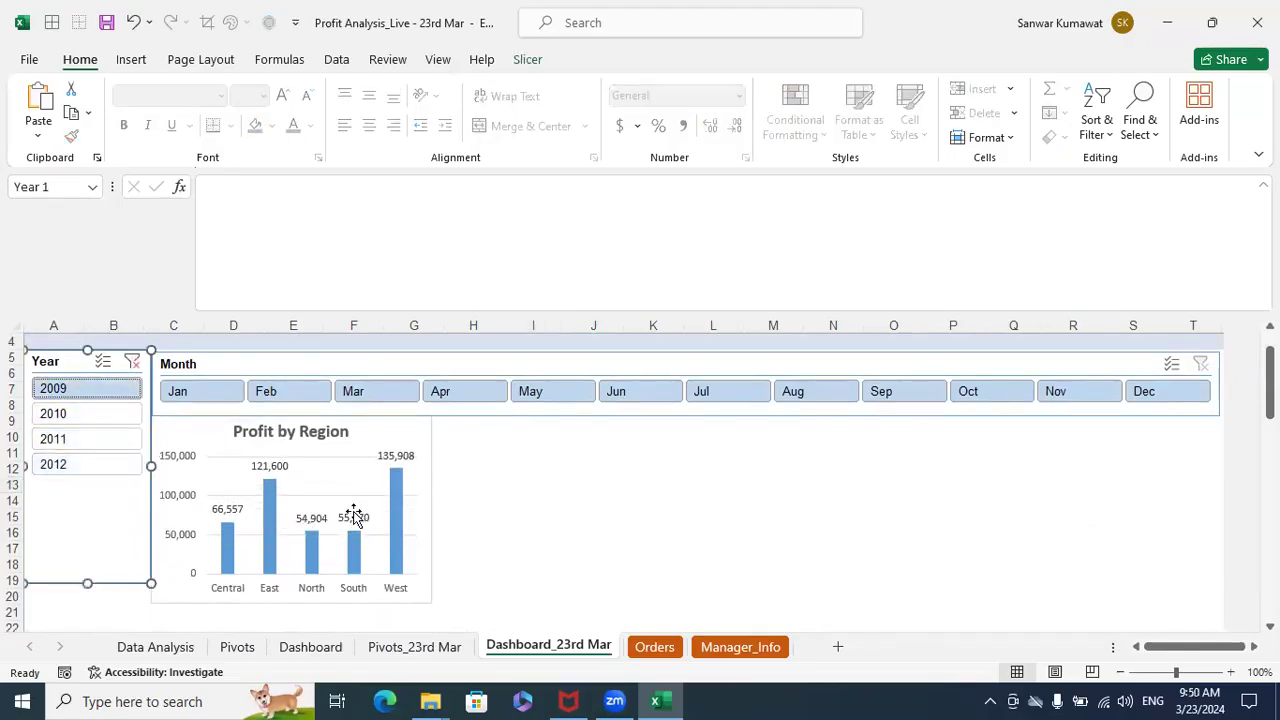
left_click(101, 415)
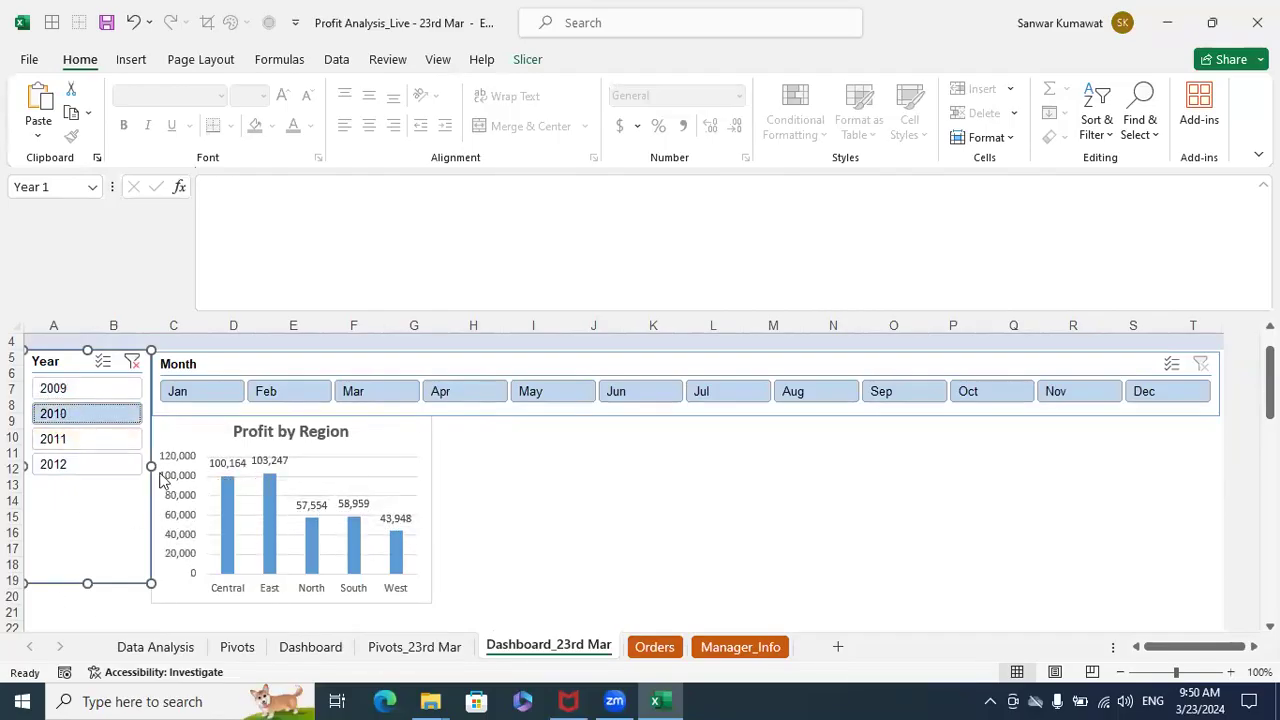
left_click(97, 439)
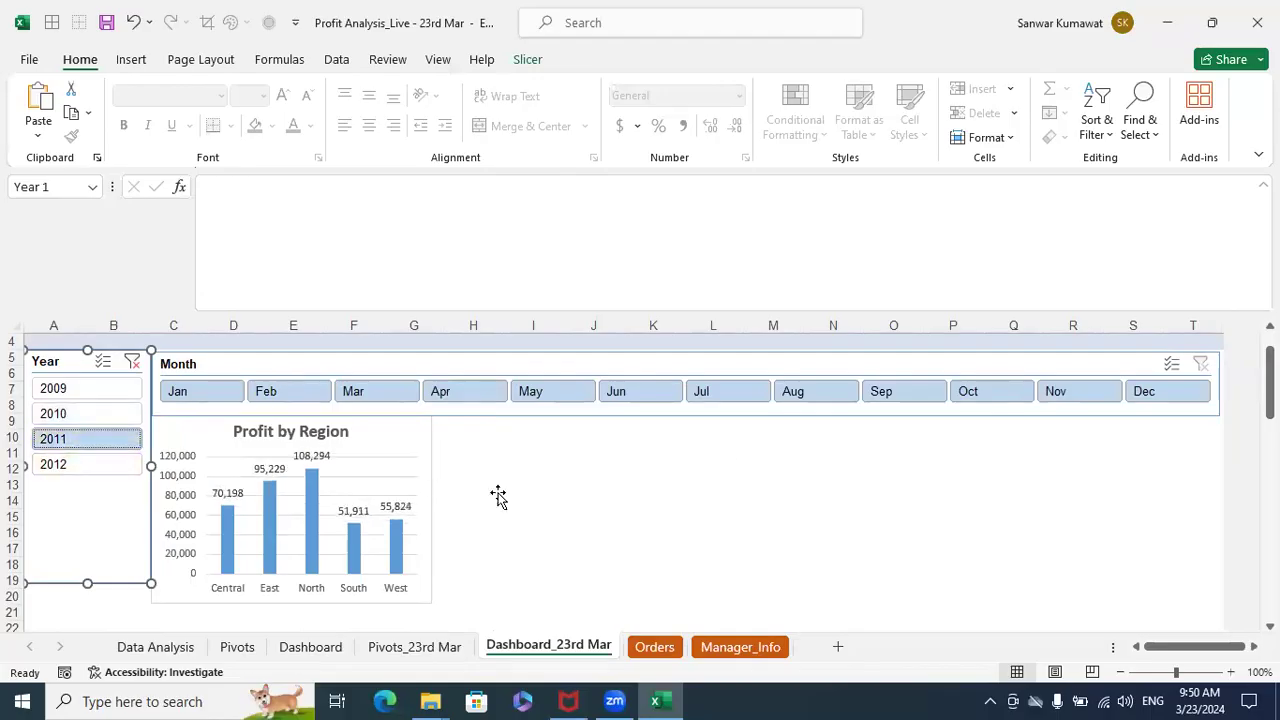
left_click(78, 466)
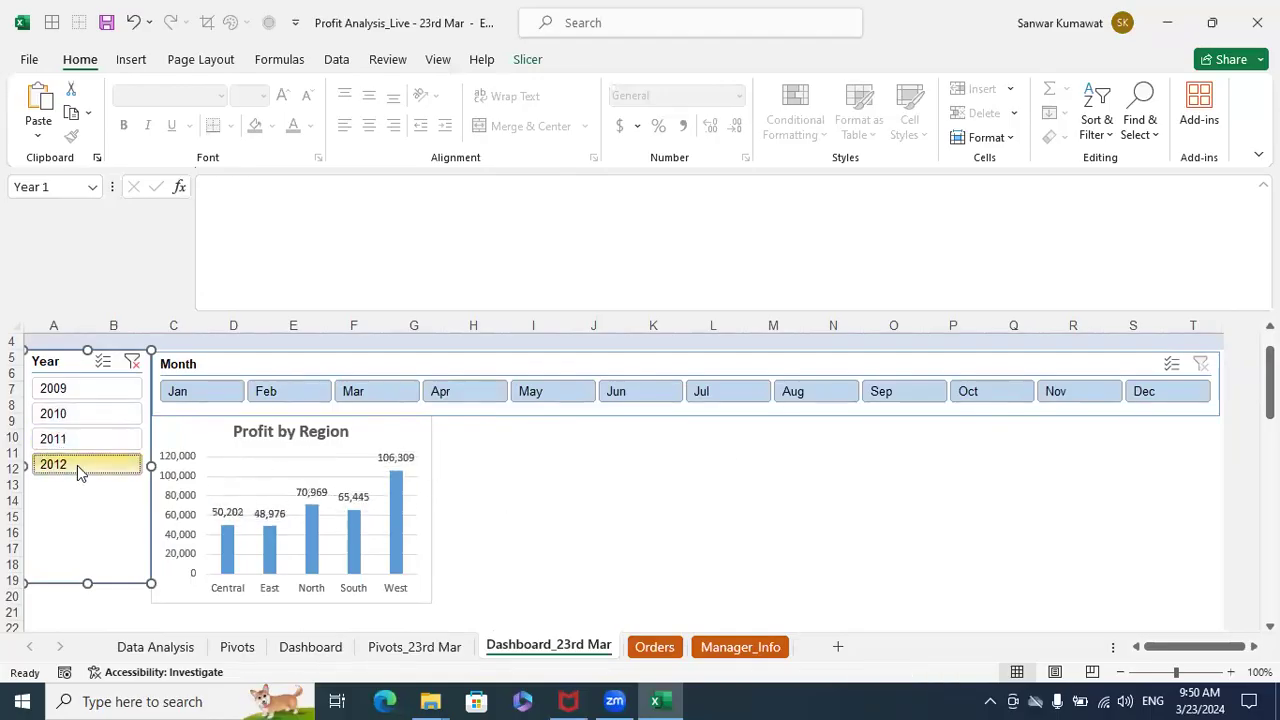
left_click(97, 416)
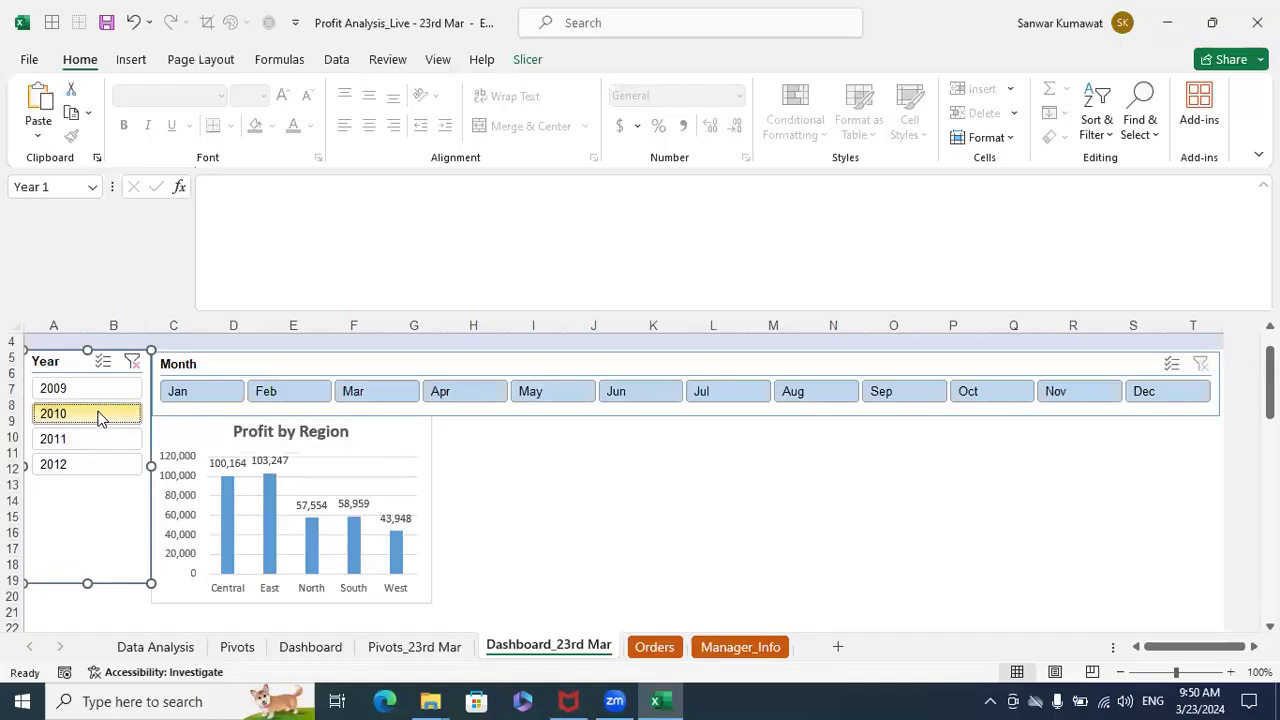
left_click(96, 391)
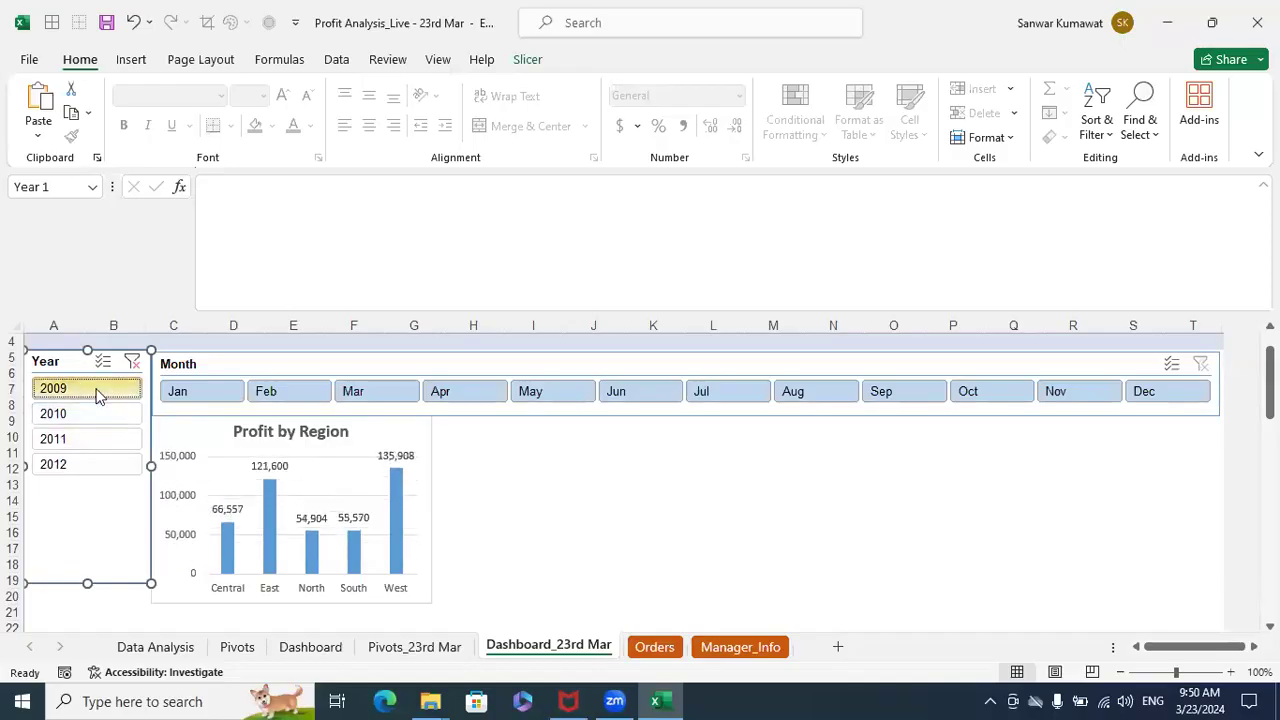
left_click(92, 414)
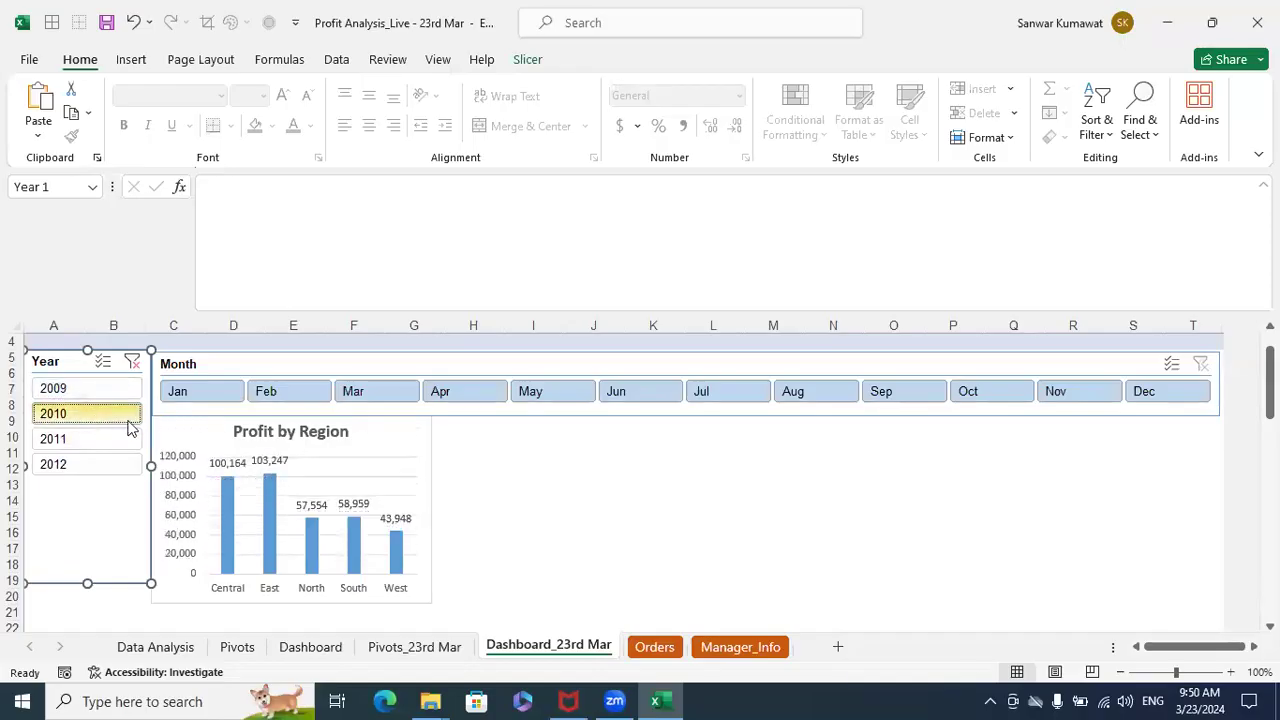
- Test the Month slicer on the 2010 data with Jun, Jul, Aug and Jan, and clear the Month and Year filters
left_click(629, 398)
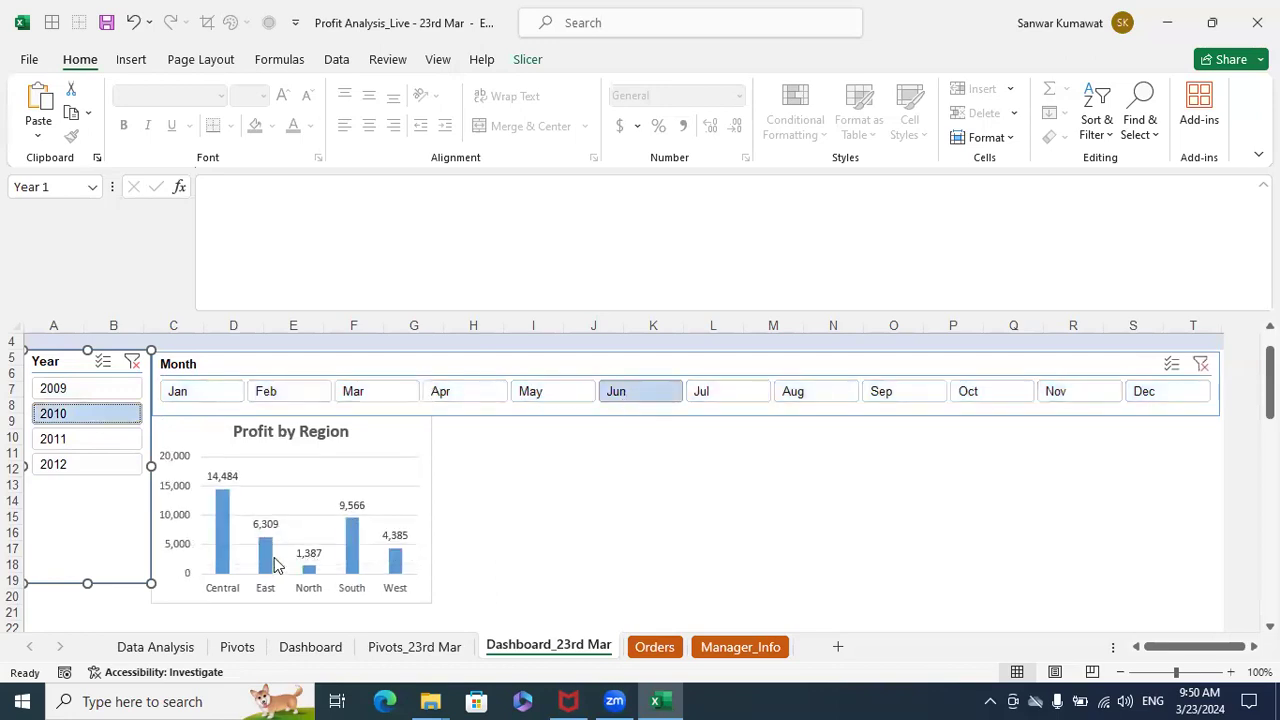
left_click(711, 398)
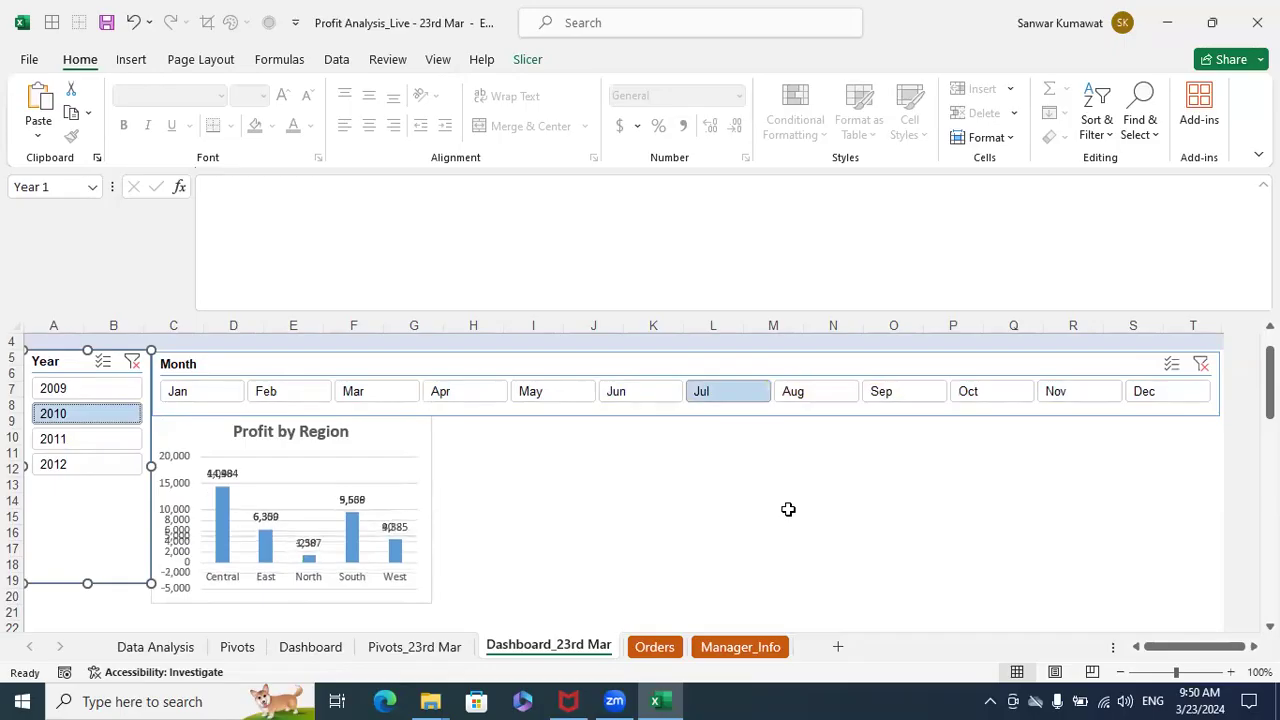
left_click(837, 400)
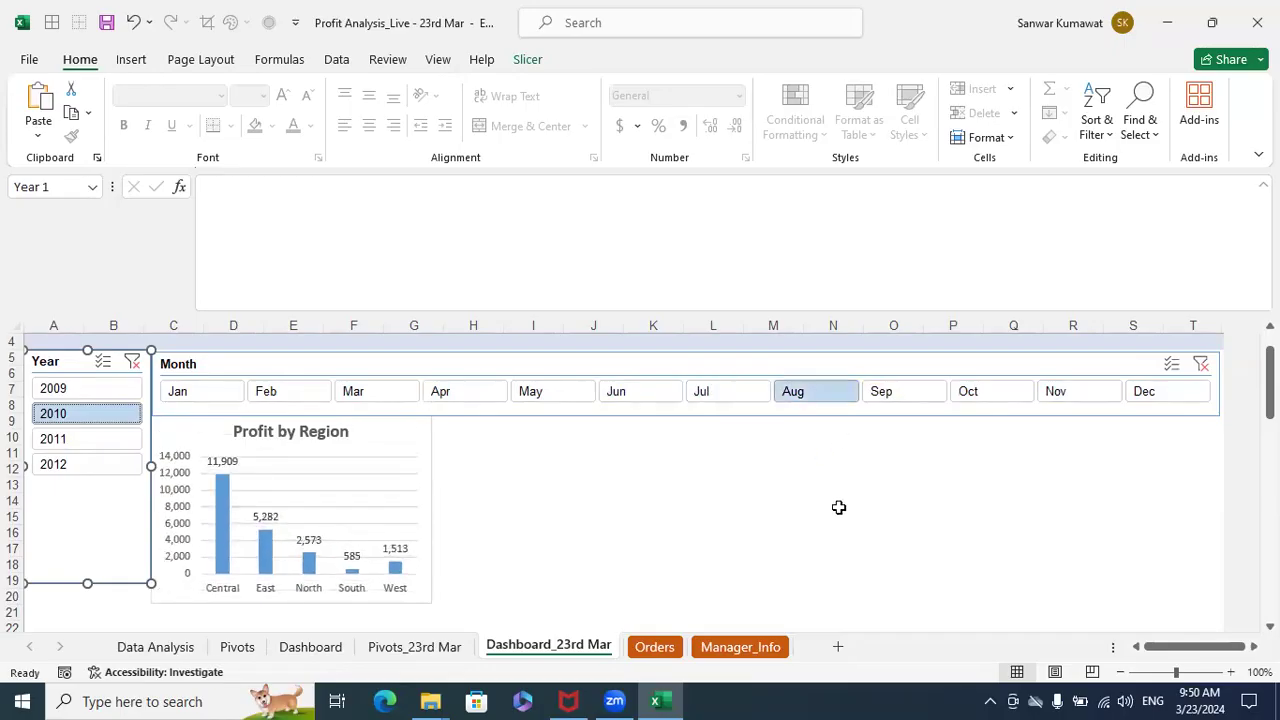
left_click(214, 394)
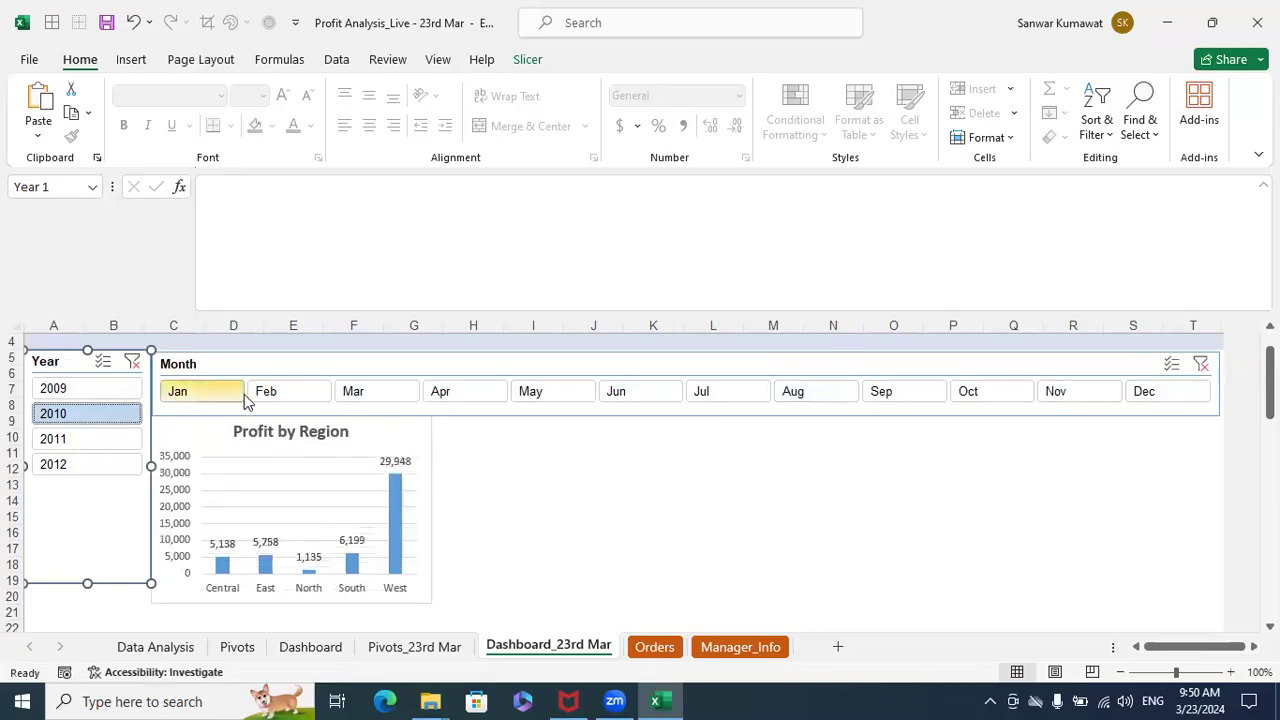
left_click(1202, 366)
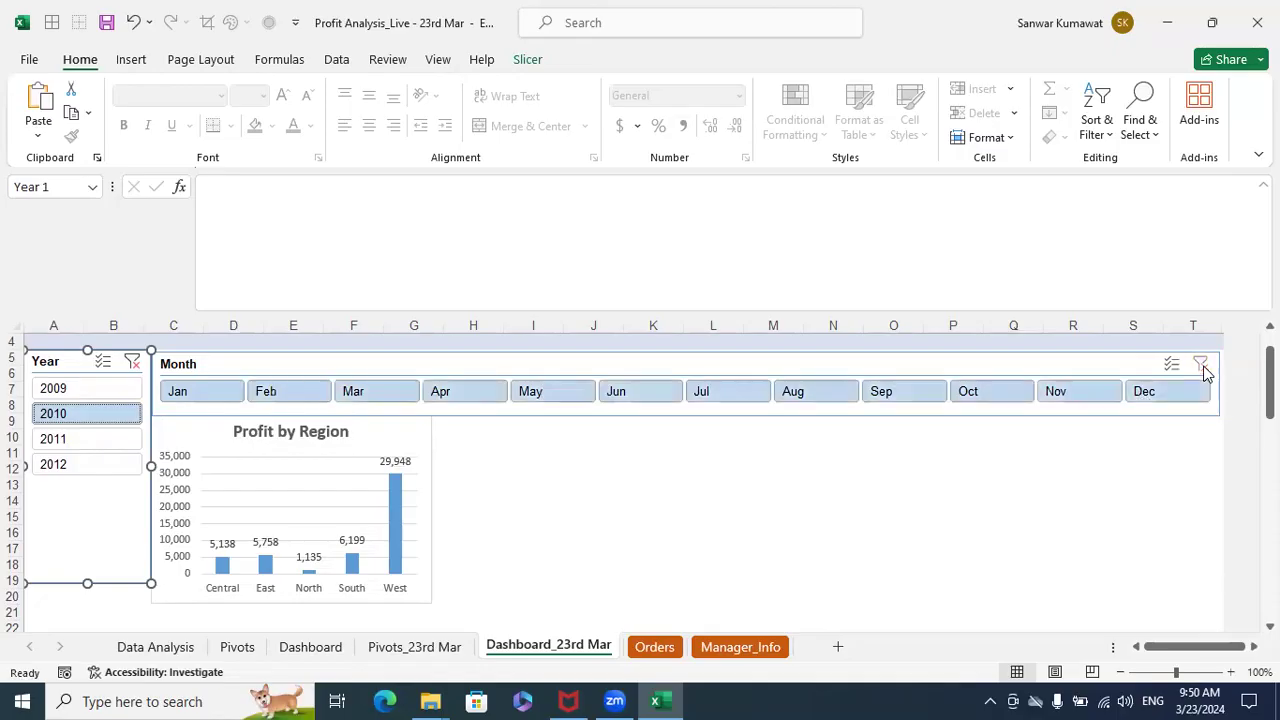
left_click(134, 361)
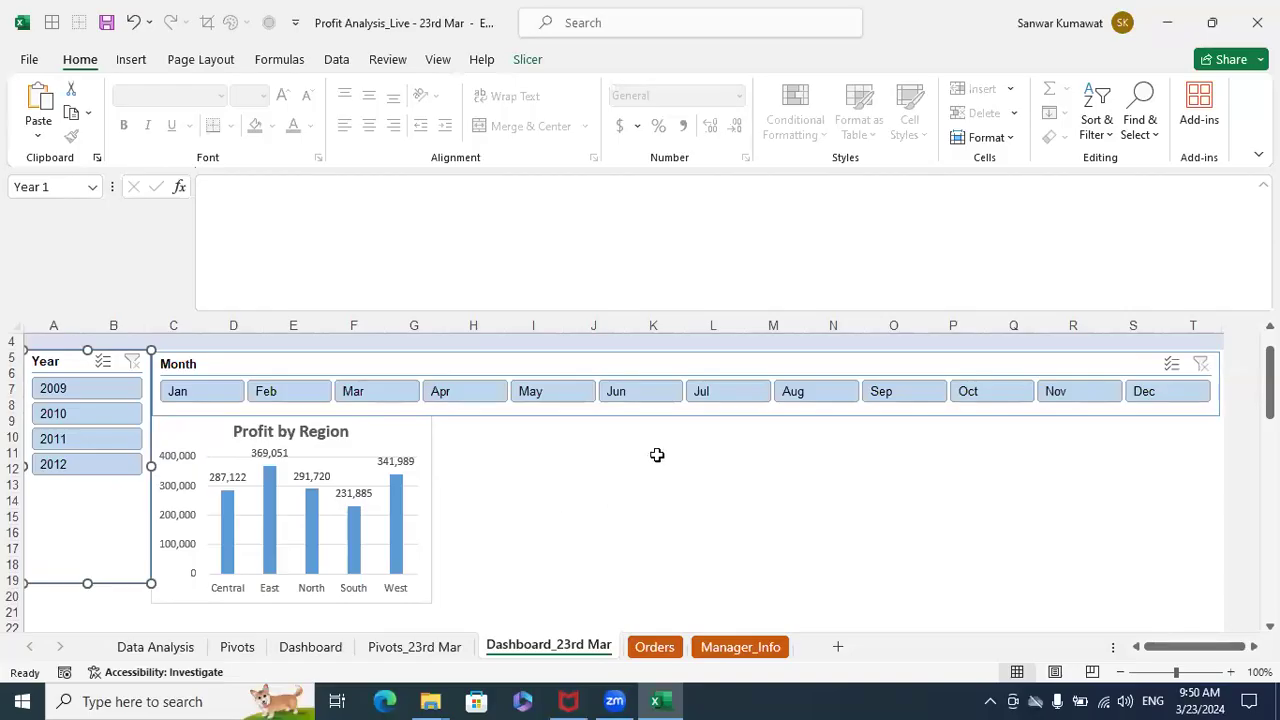
- On the Pivots_23rd Mar sheet, change the number format of the Sum of Profit values to whole numbers without a thousands separator
left_click(425, 648)
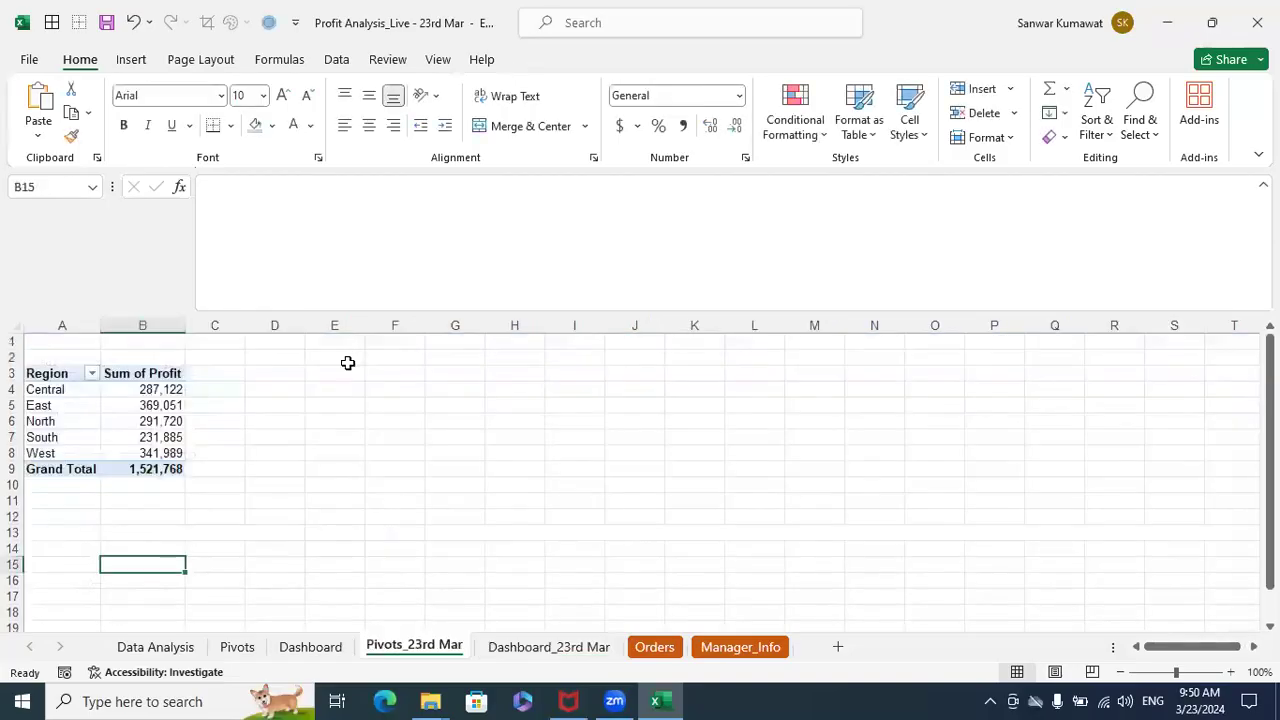
left_click_drag(155, 389, 128, 455)
left_click(149, 405)
left_click(150, 390)
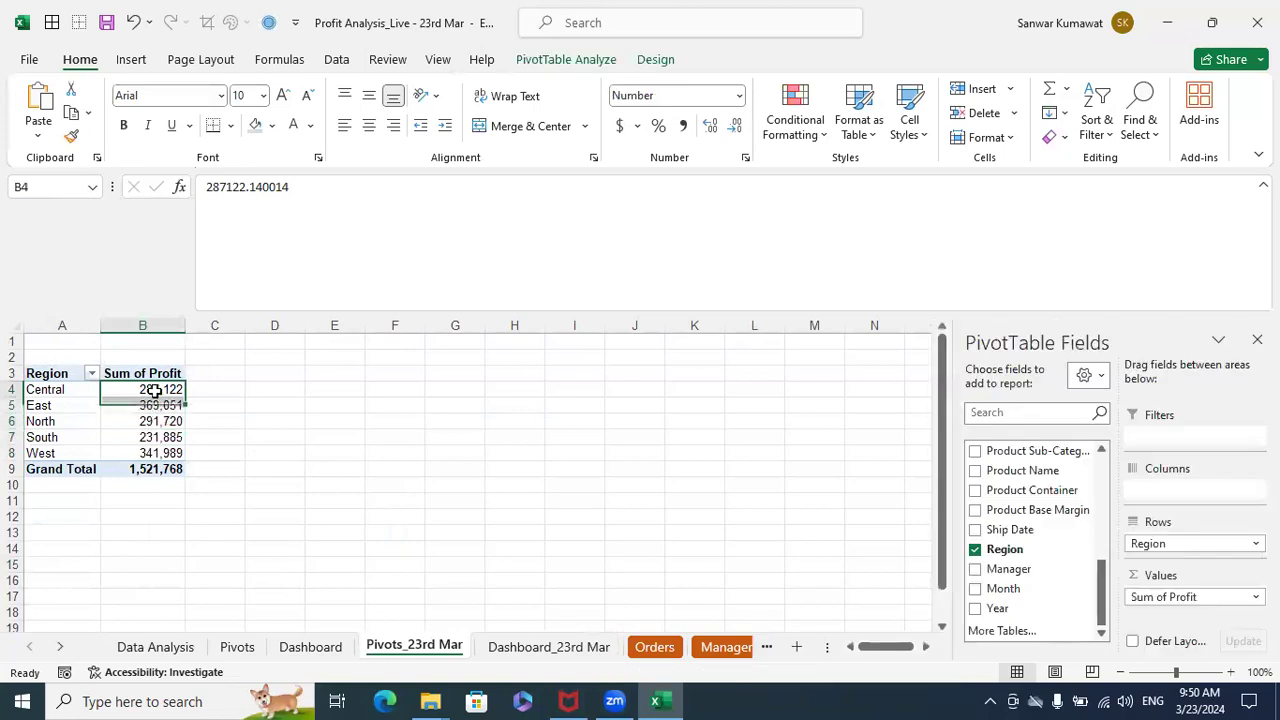
right_click(150, 391)
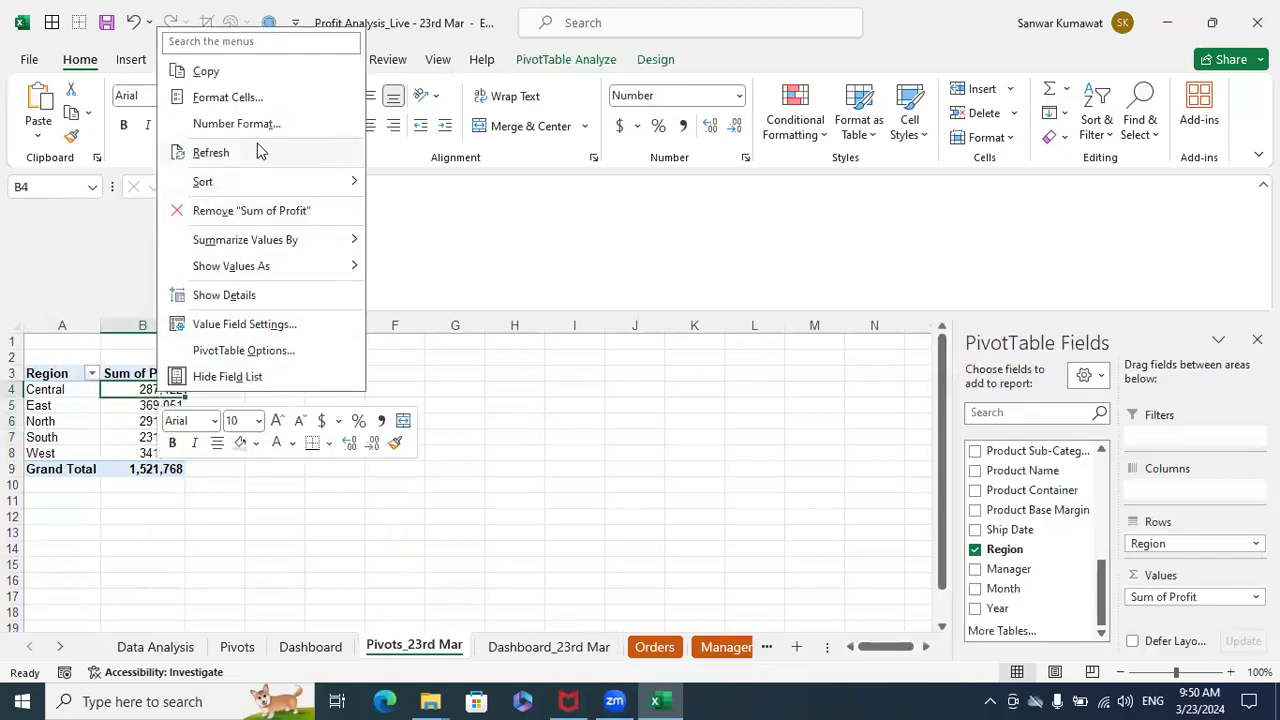
left_click(262, 98)
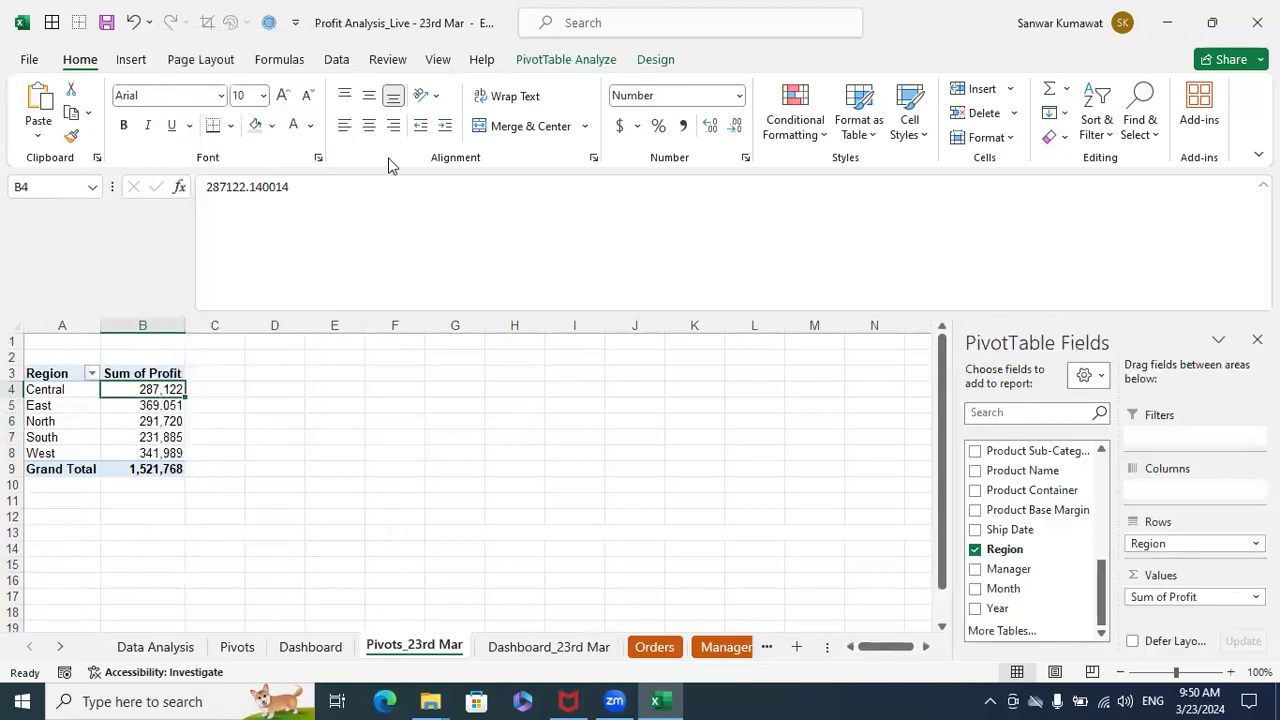
left_click(449, 438)
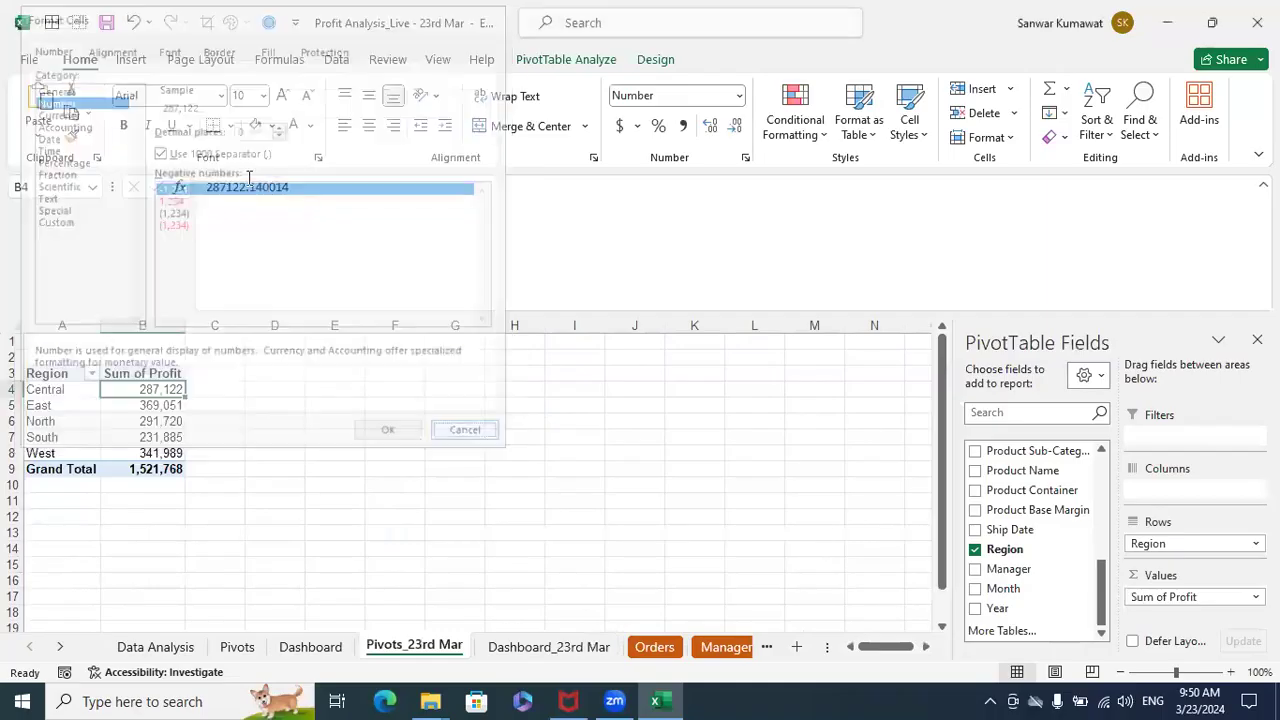
right_click(163, 390)
left_click(337, 120)
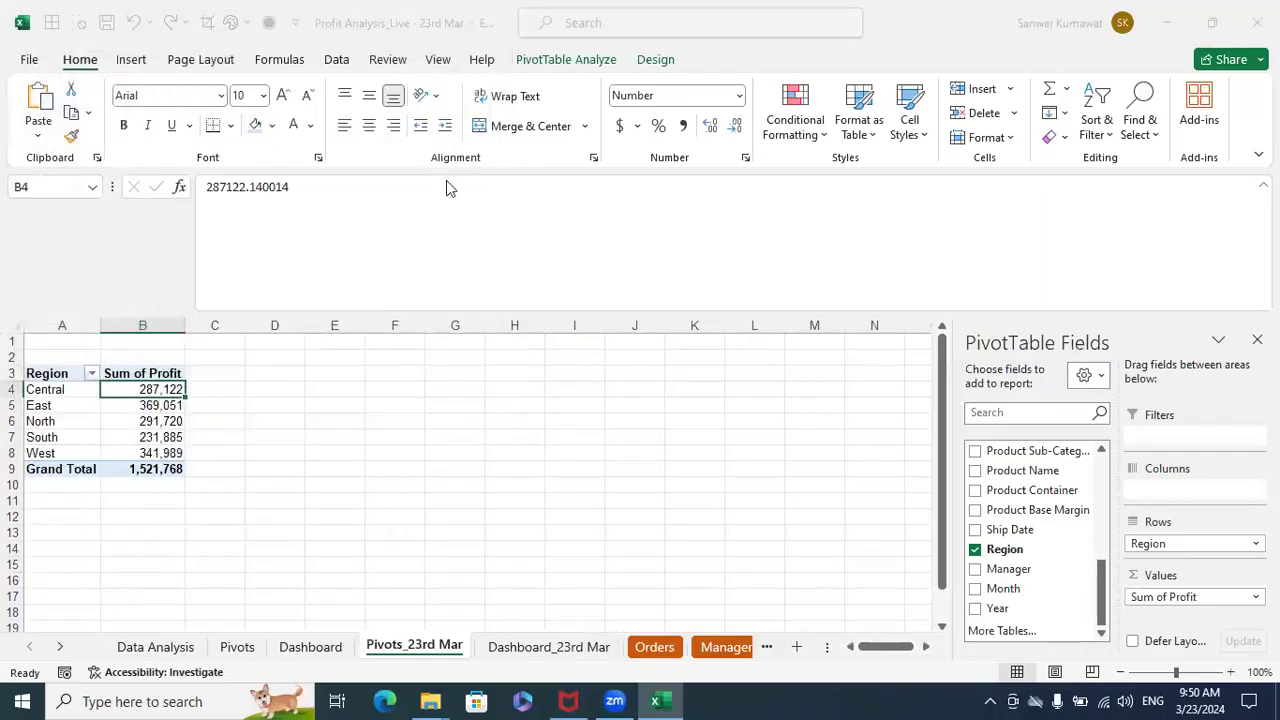
left_click(151, 152)
left_click(380, 434)
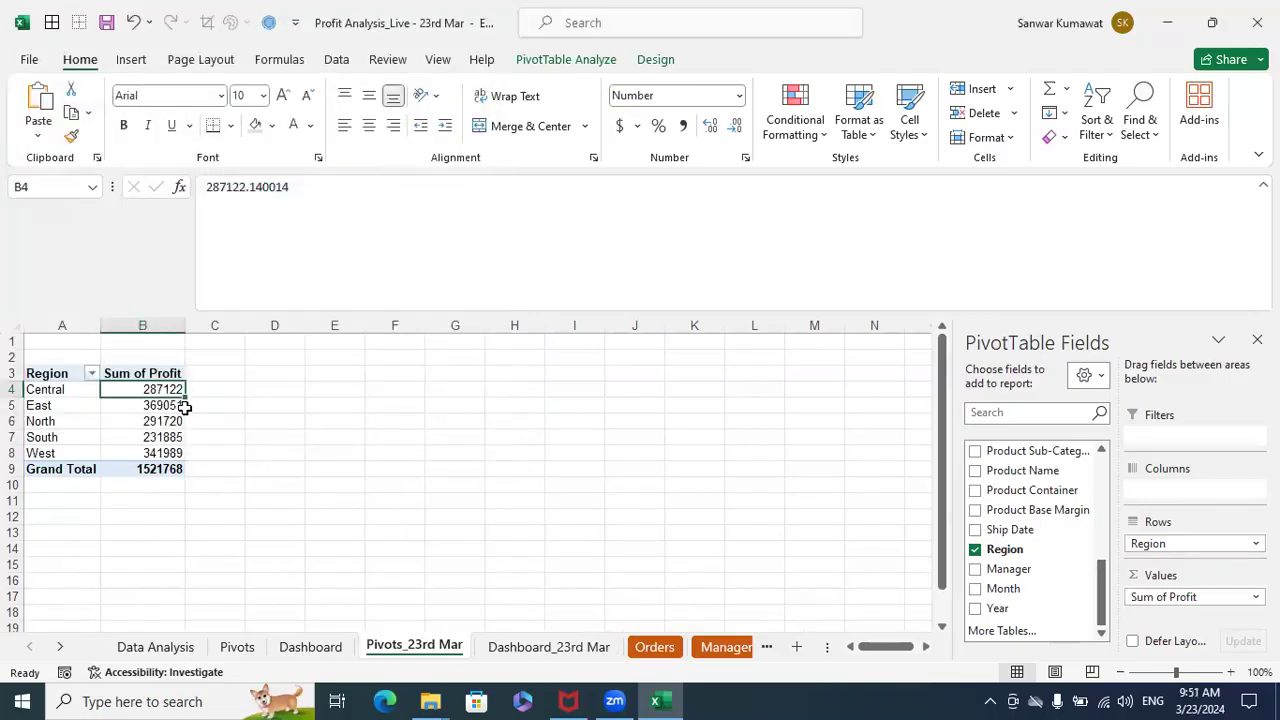
- Check the Profit by Region chart on Dashboard_23rd Mar with the Year slicer set to 2009, 2010 and 2011, and clear the filter
left_click(494, 648)
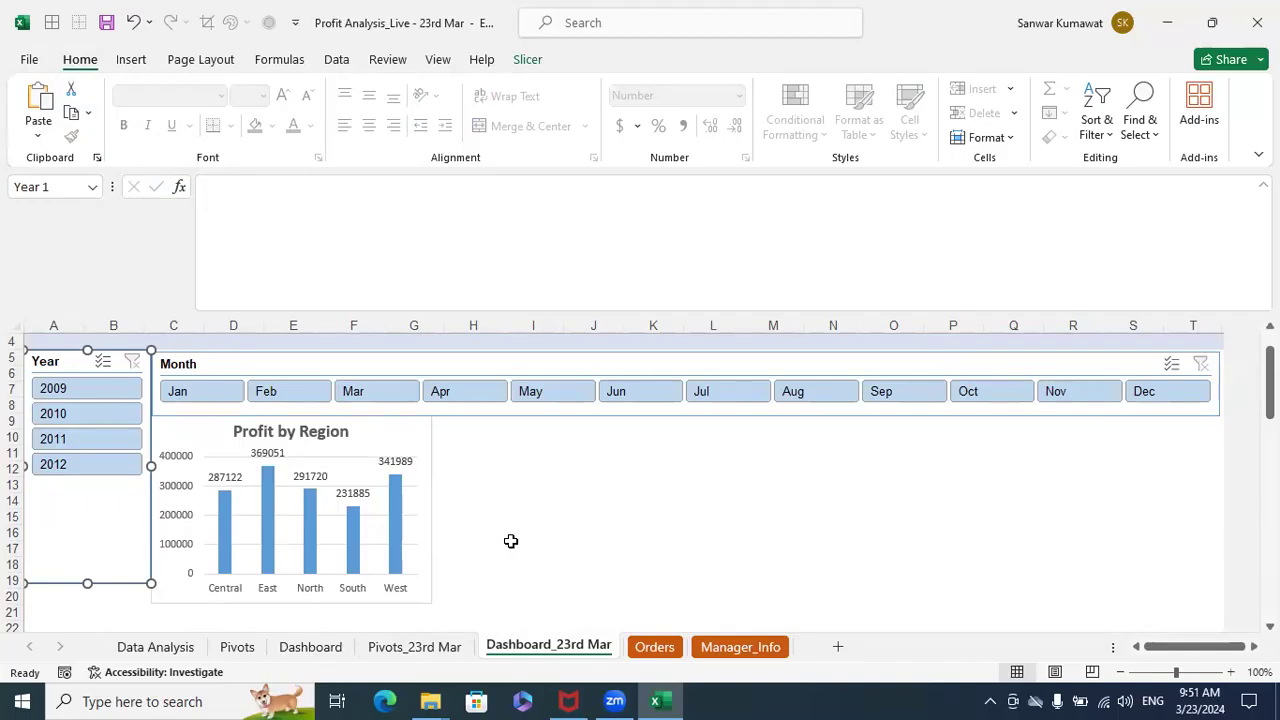
left_click(100, 392)
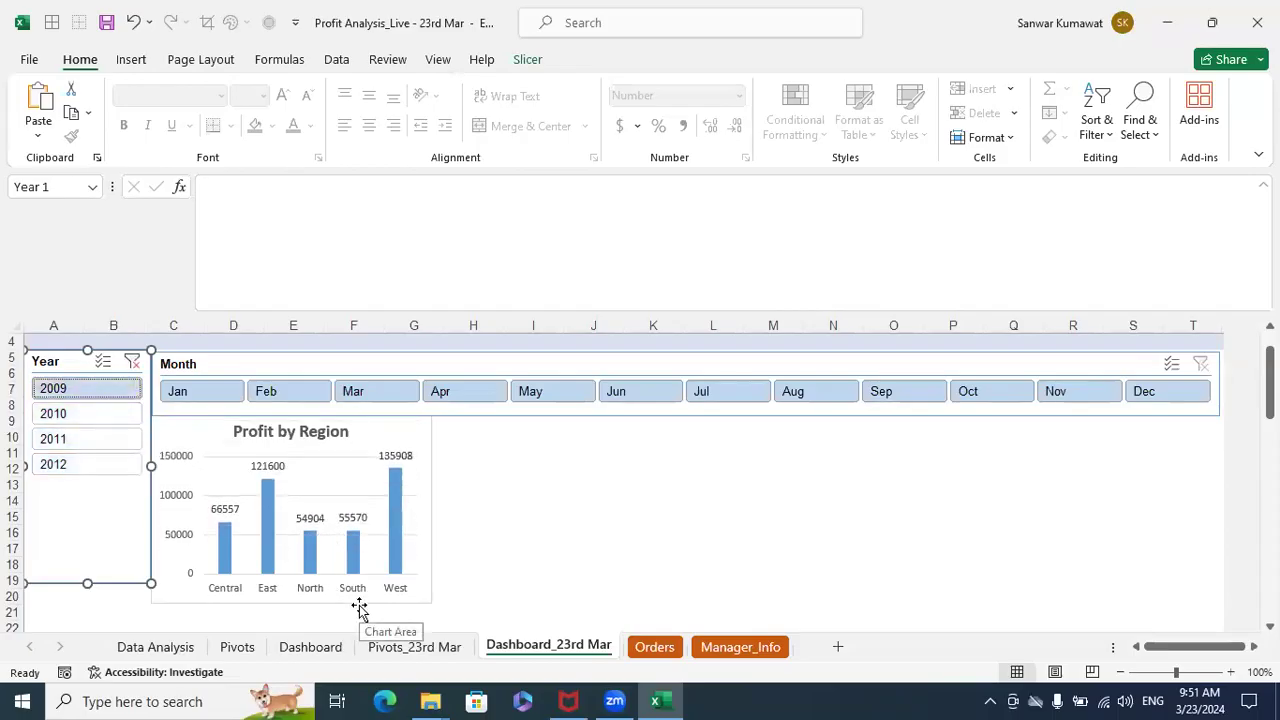
left_click(100, 414)
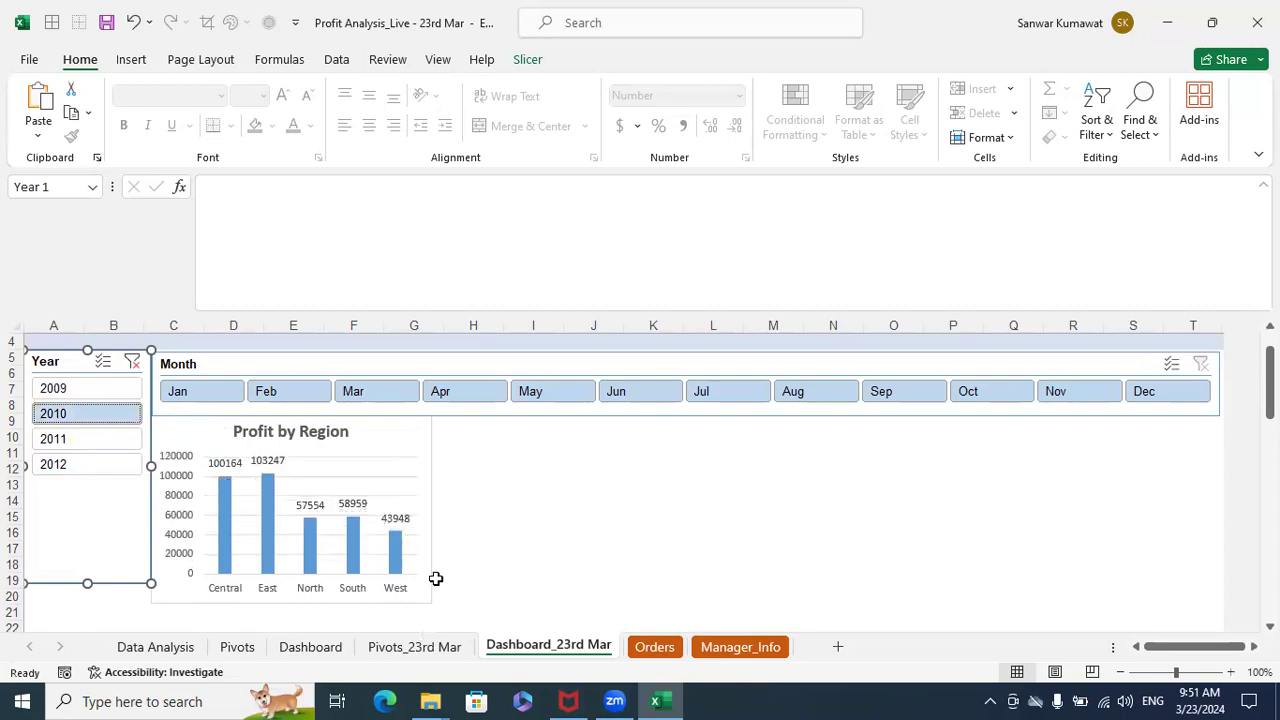
left_click(83, 440)
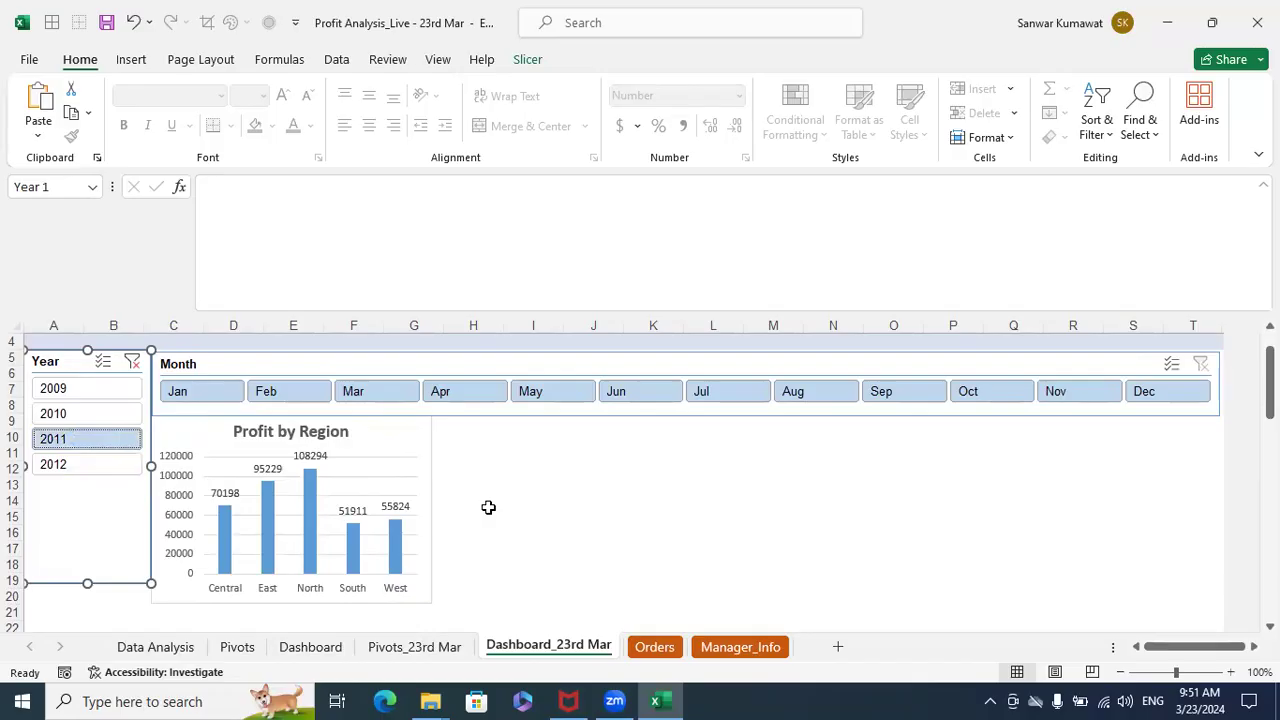
left_click(132, 361)
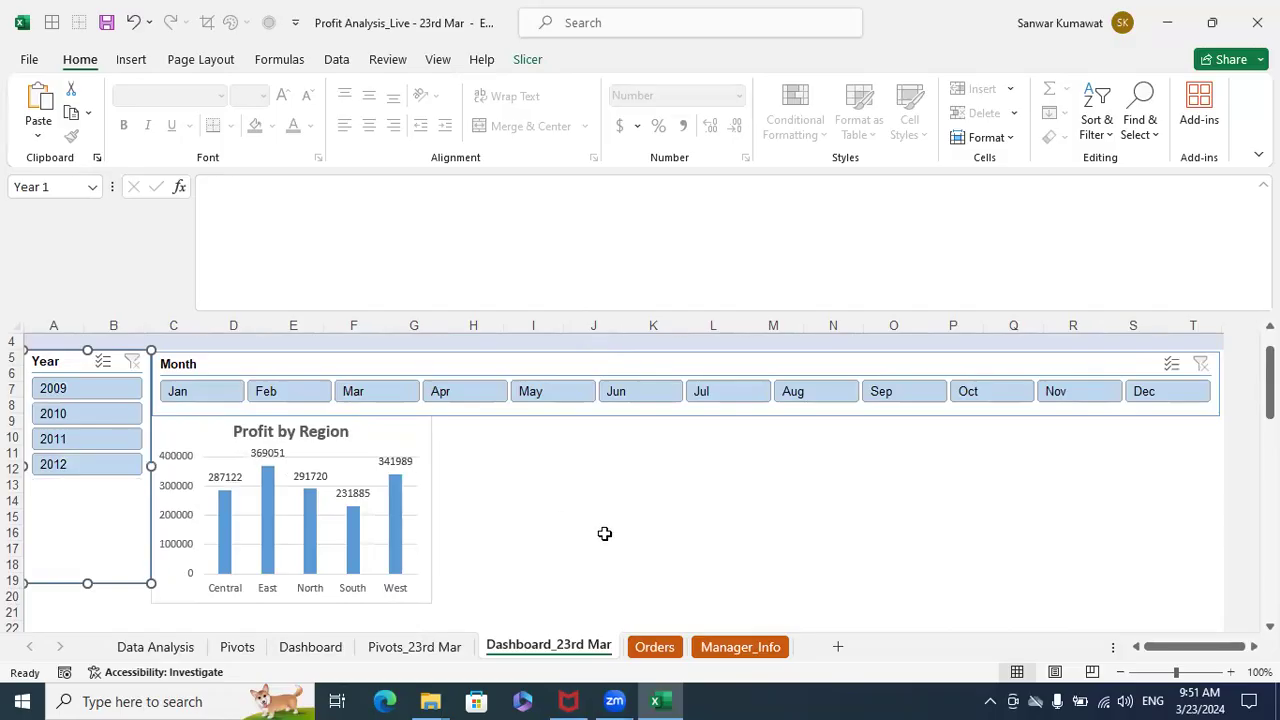
- Copy the Region PivotTable in A3:B9 of Pivots_23rd Mar, paste it at D3 and widen column E to fit
left_click(386, 650)
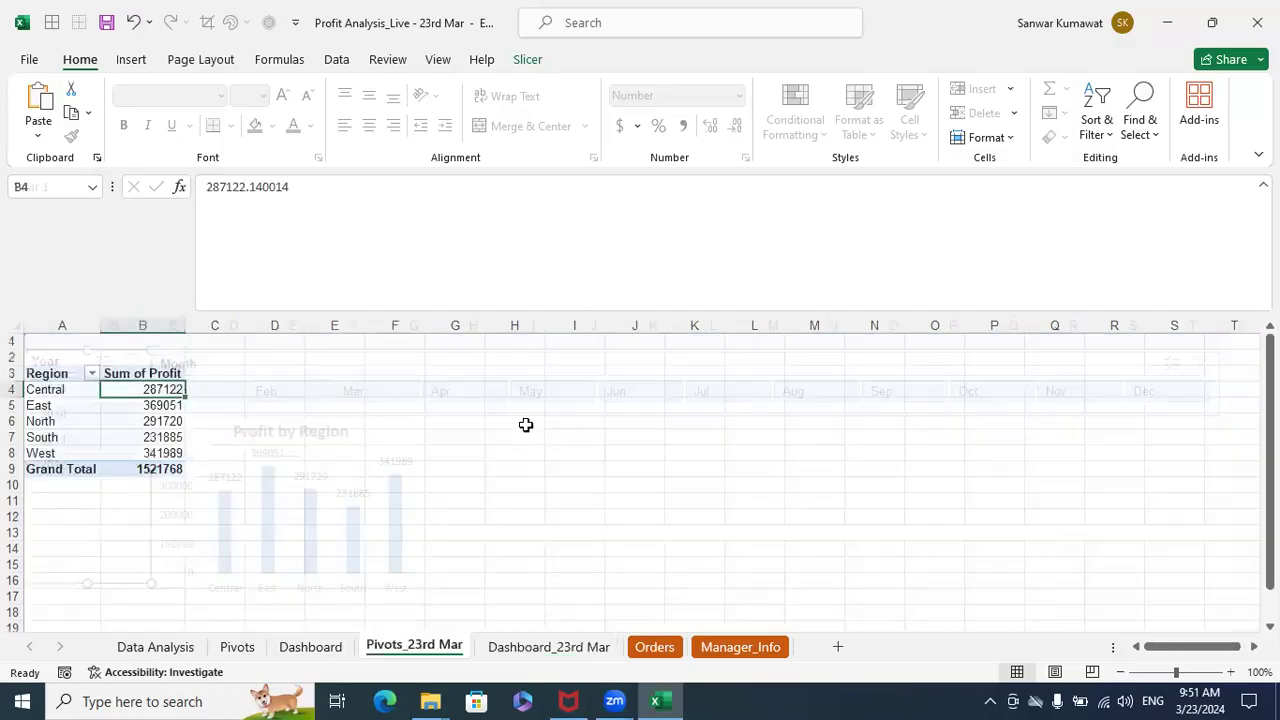
left_click(68, 389)
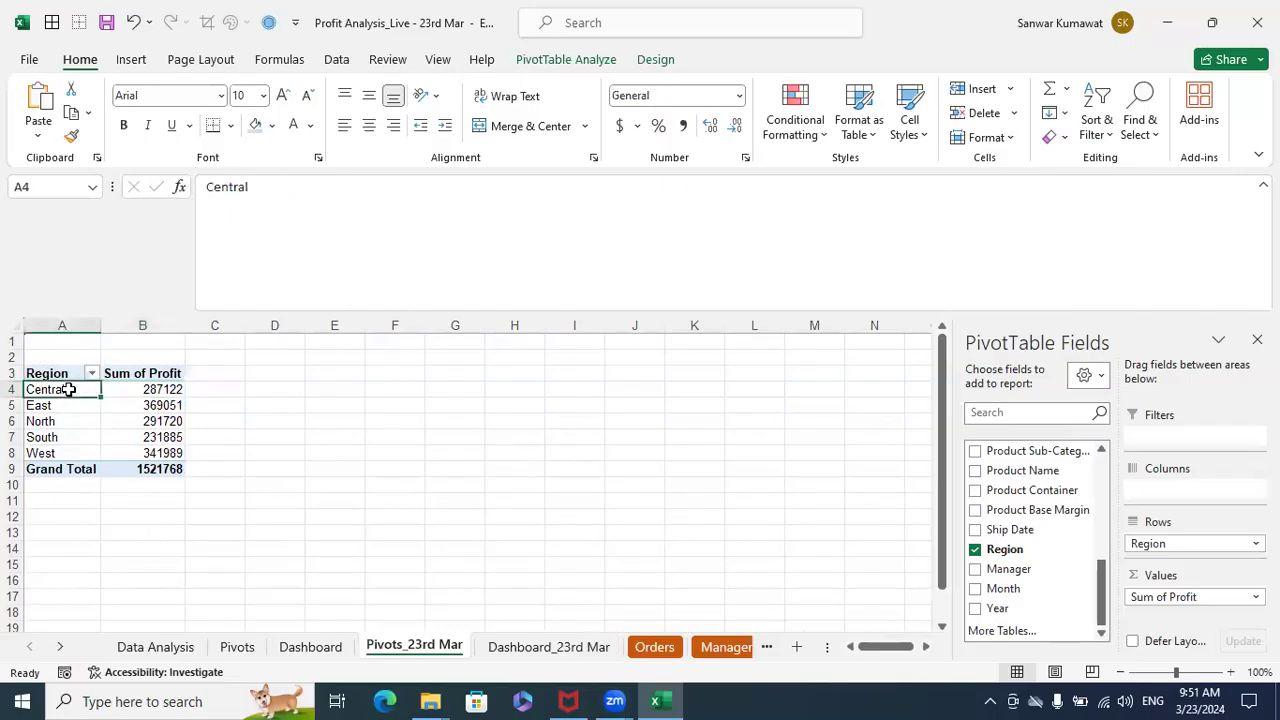
left_click_drag(62, 376, 132, 469)
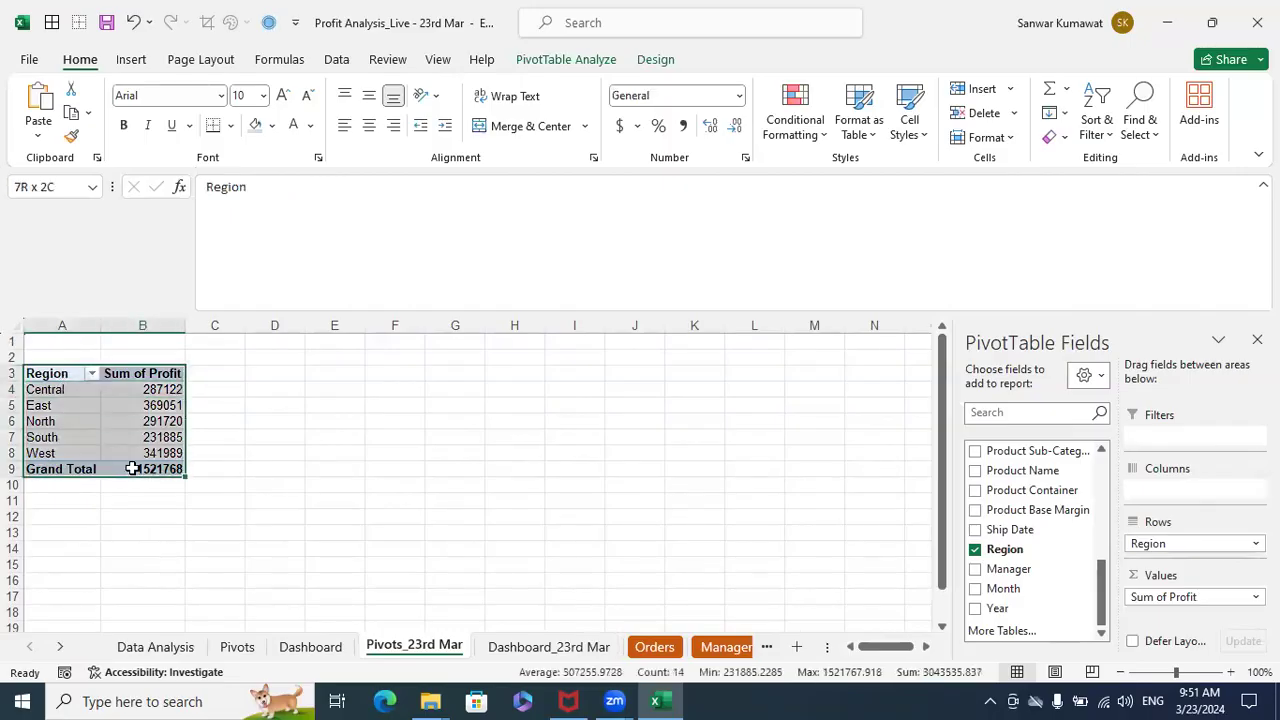
key("ctrl+c")
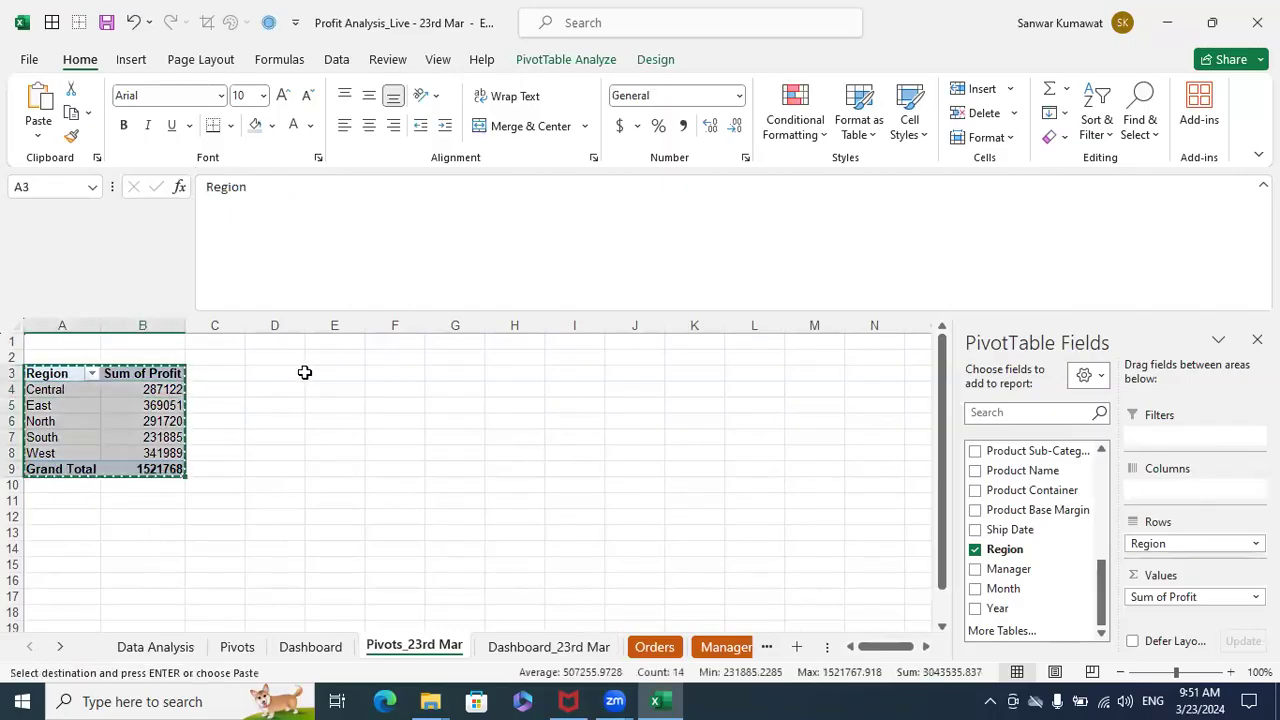
left_click(297, 372)
key("ctrl+v")
left_click_drag(446, 397, 452, 389)
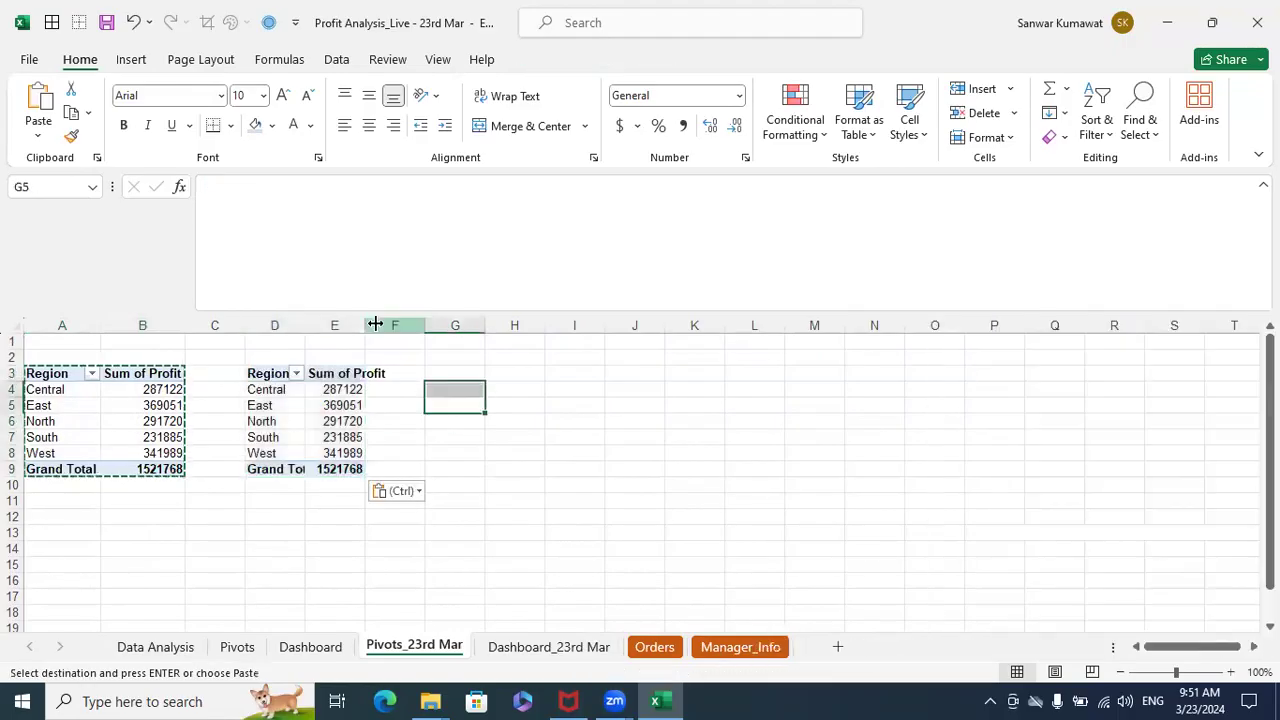
- Replace Region with Product Category as the row field of the copied PivotTable
left_click(258, 389)
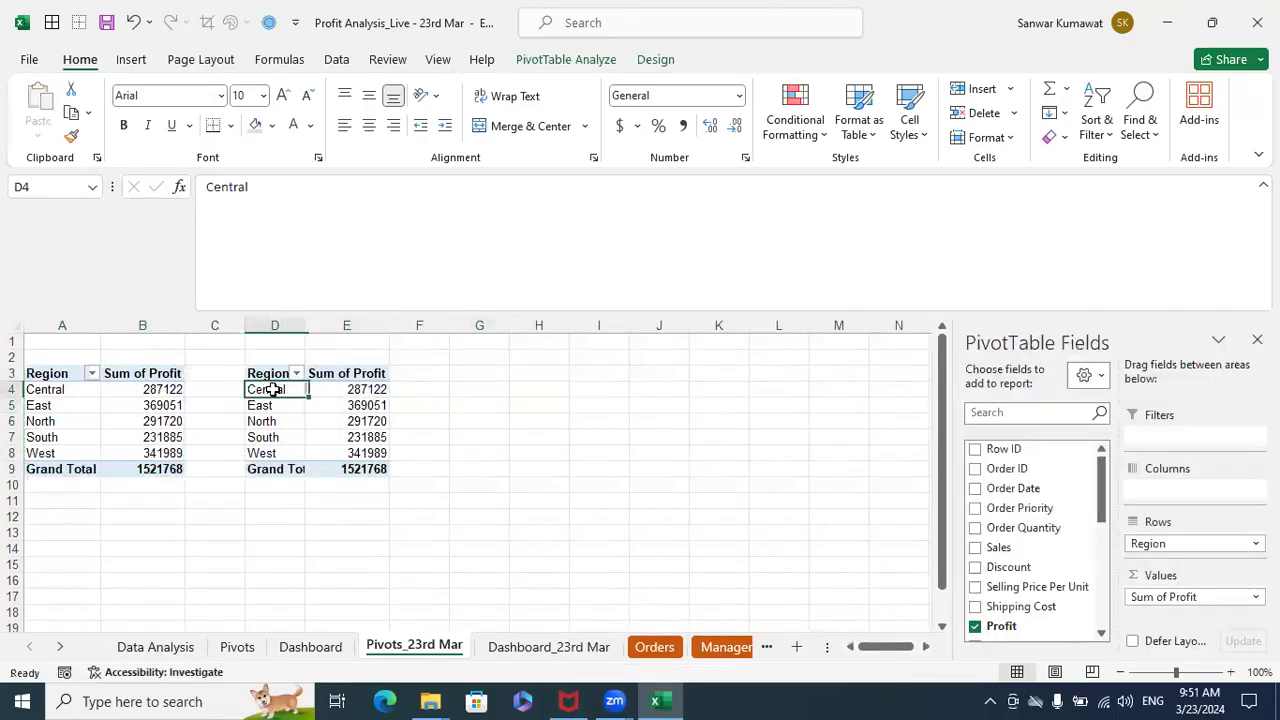
left_click_drag(1146, 543, 1000, 545)
left_click_drag(1106, 482, 1180, 548)
left_click(576, 520)
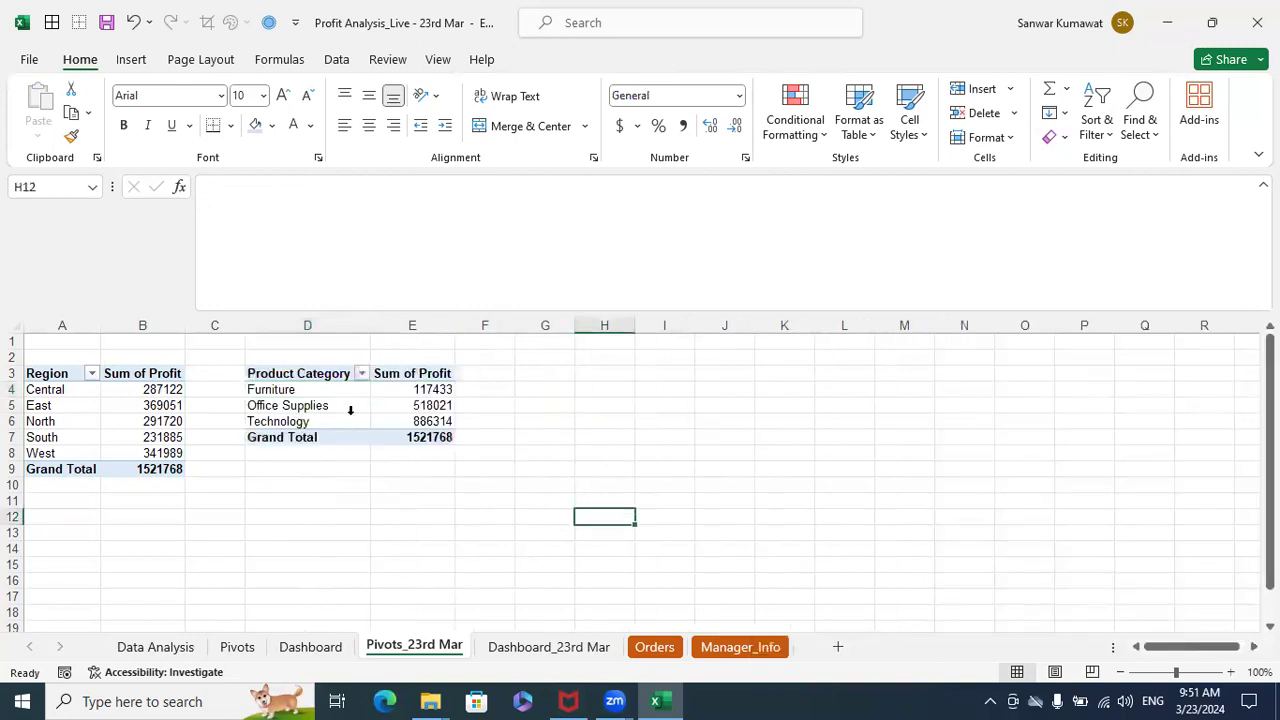
- Insert a 2-D clustered column PivotChart from the Product Category PivotTable and place it beside the table, starting around column F
left_click_drag(307, 369, 398, 421)
left_click(137, 66)
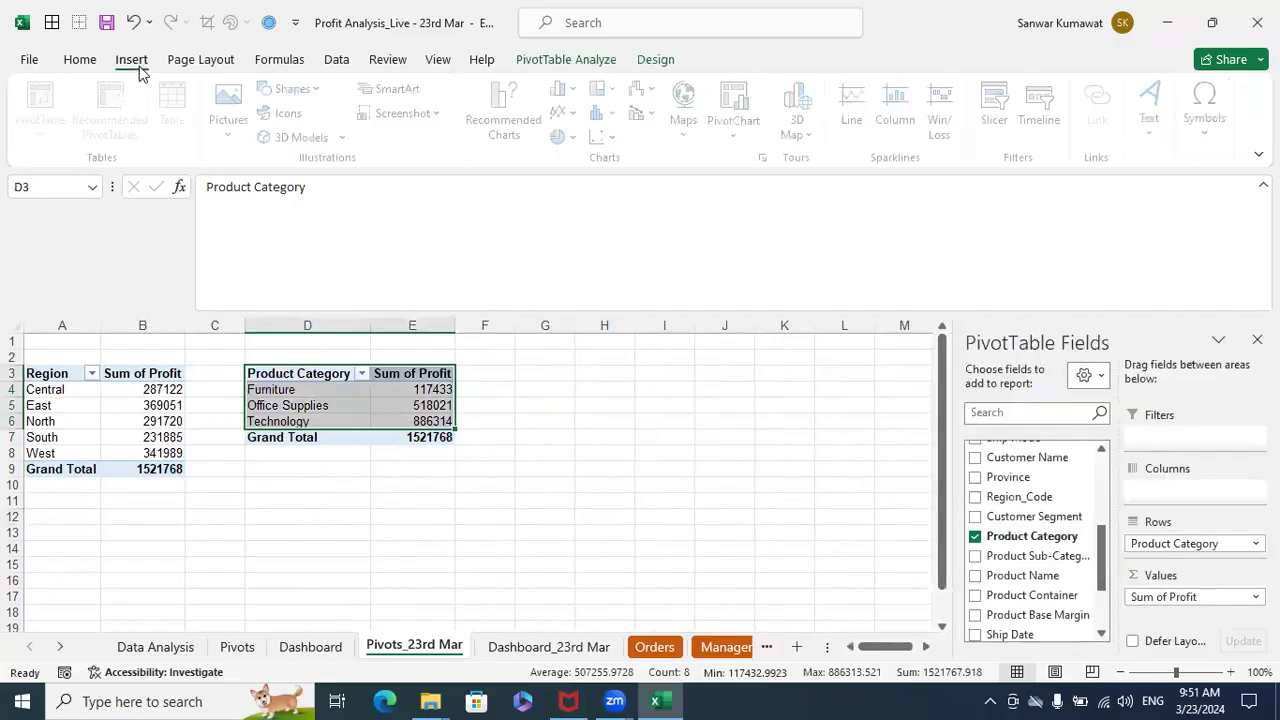
left_click(578, 92)
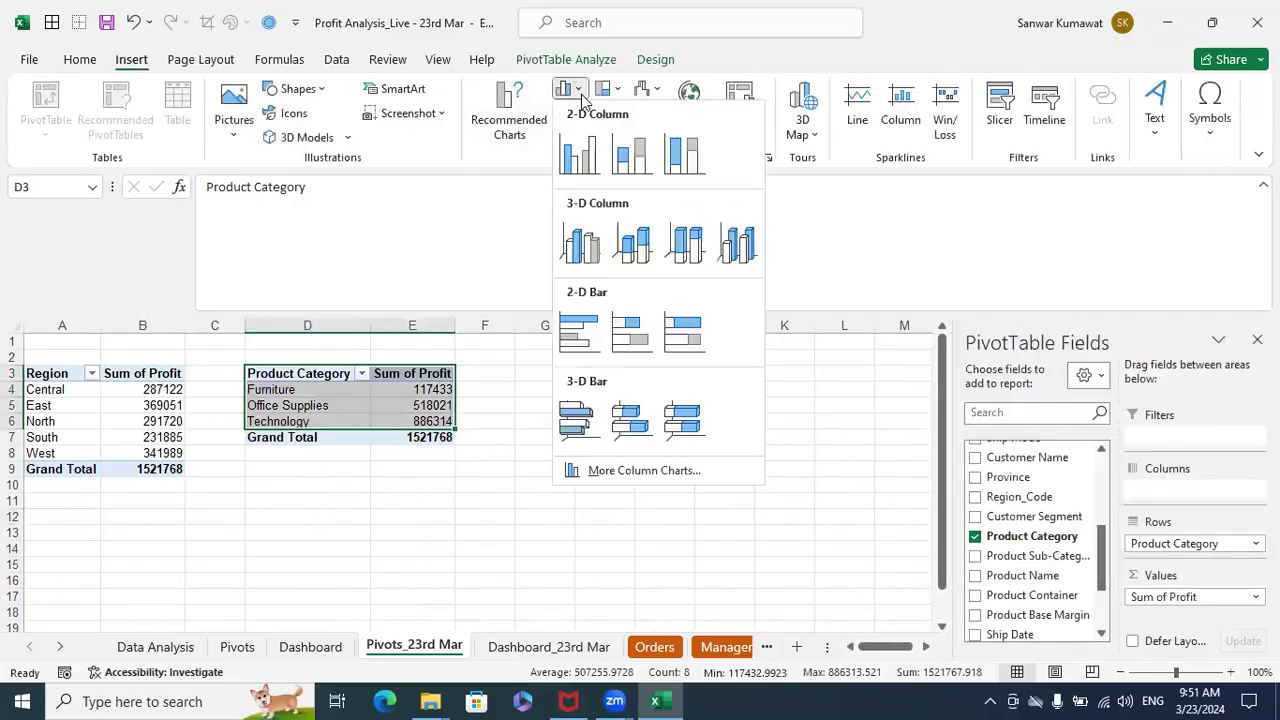
left_click(579, 155)
left_click_drag(560, 364, 772, 360)
- Hide all field buttons and delete the legend on the product category chart, close the field list and shift the chart slightly clear of the table
right_click(530, 366)
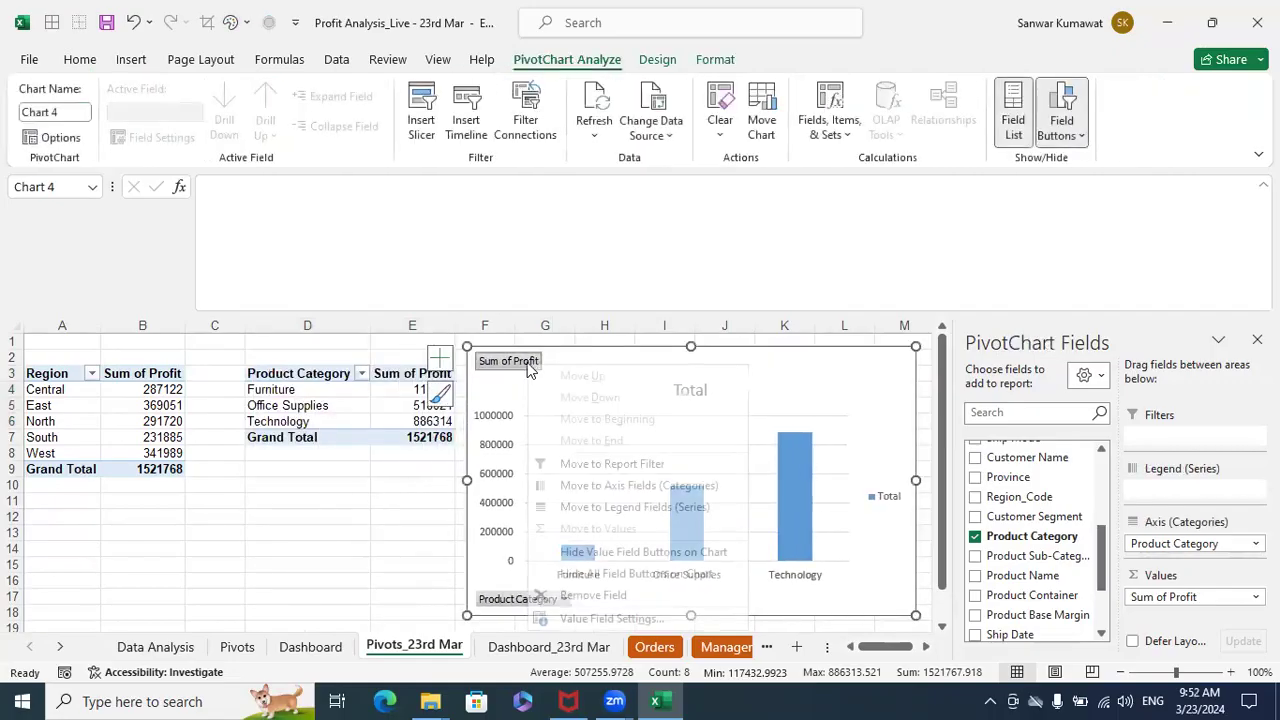
left_click(577, 578)
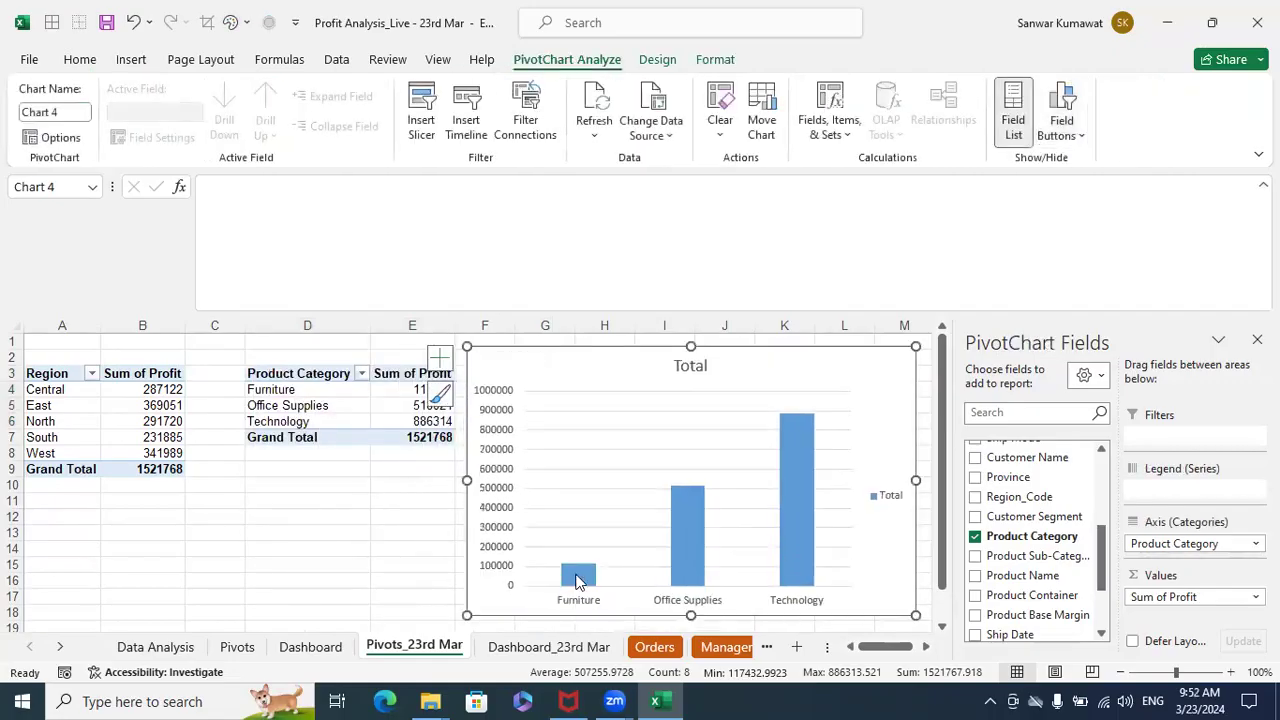
left_click(893, 507)
key("Delete")
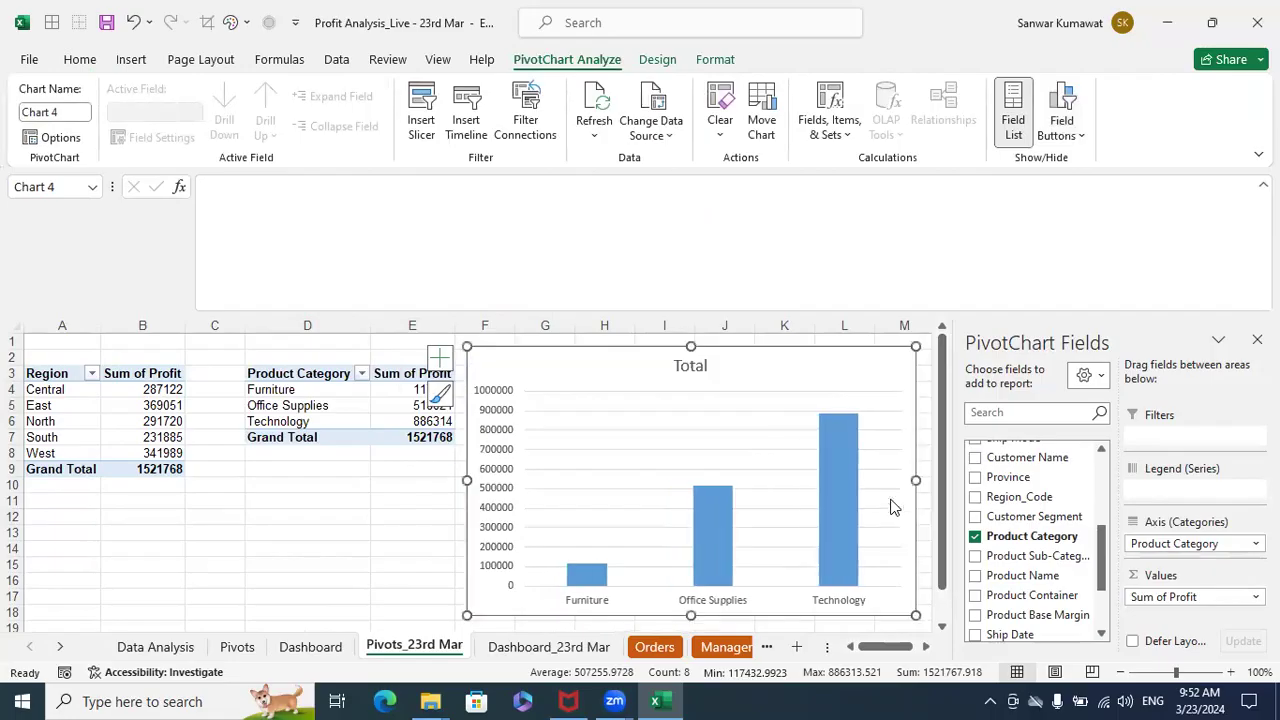
left_click(1257, 340)
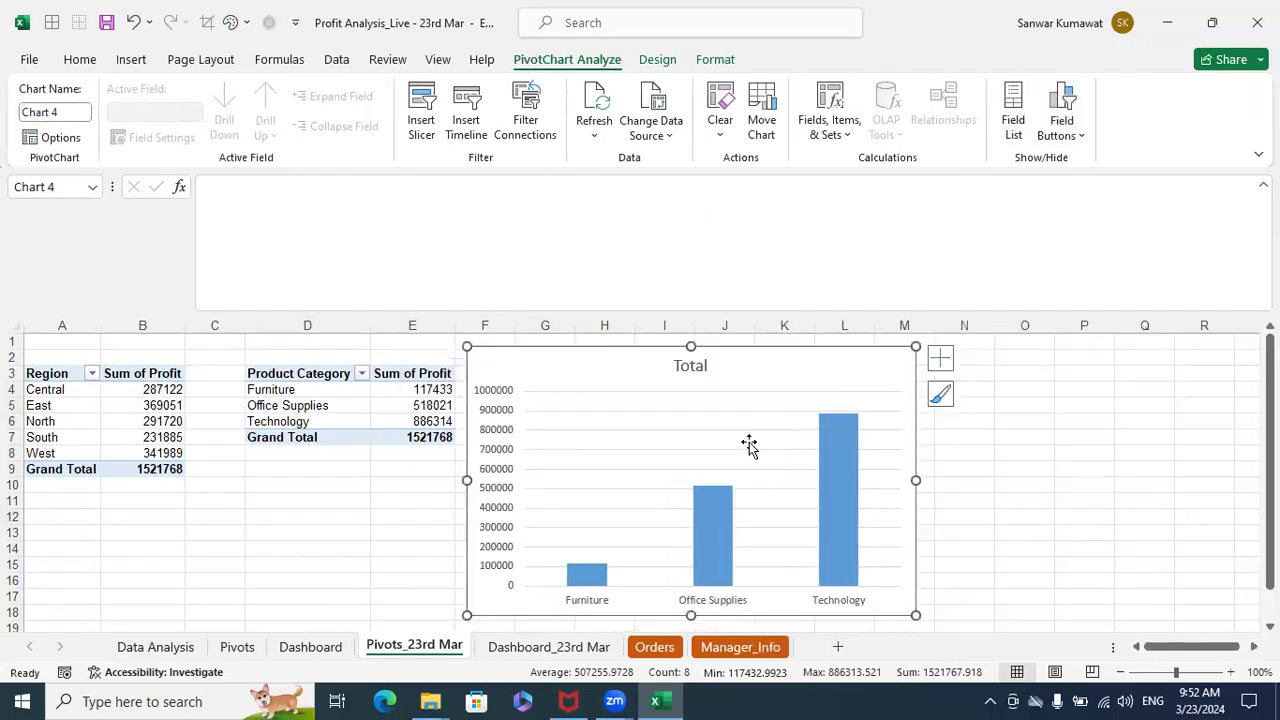
left_click_drag(737, 351, 751, 355)
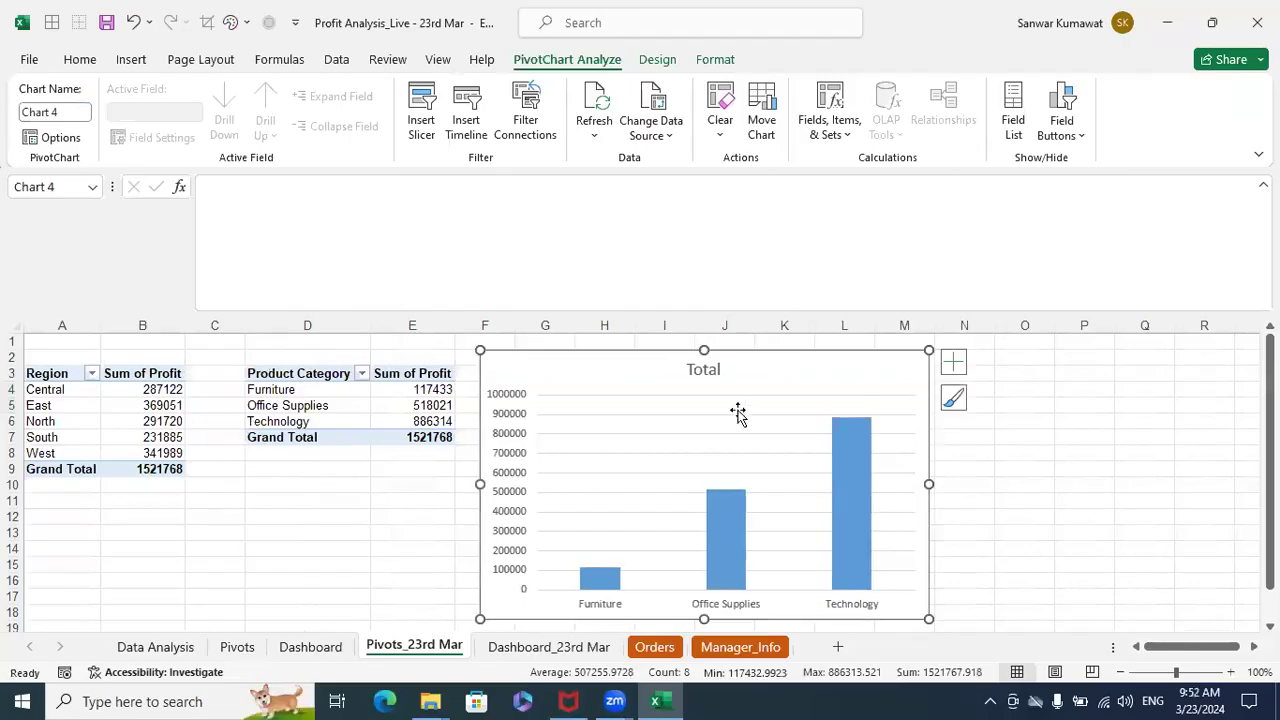
- Add data labels to the columns of the product category chart
left_click(862, 464)
right_click(860, 464)
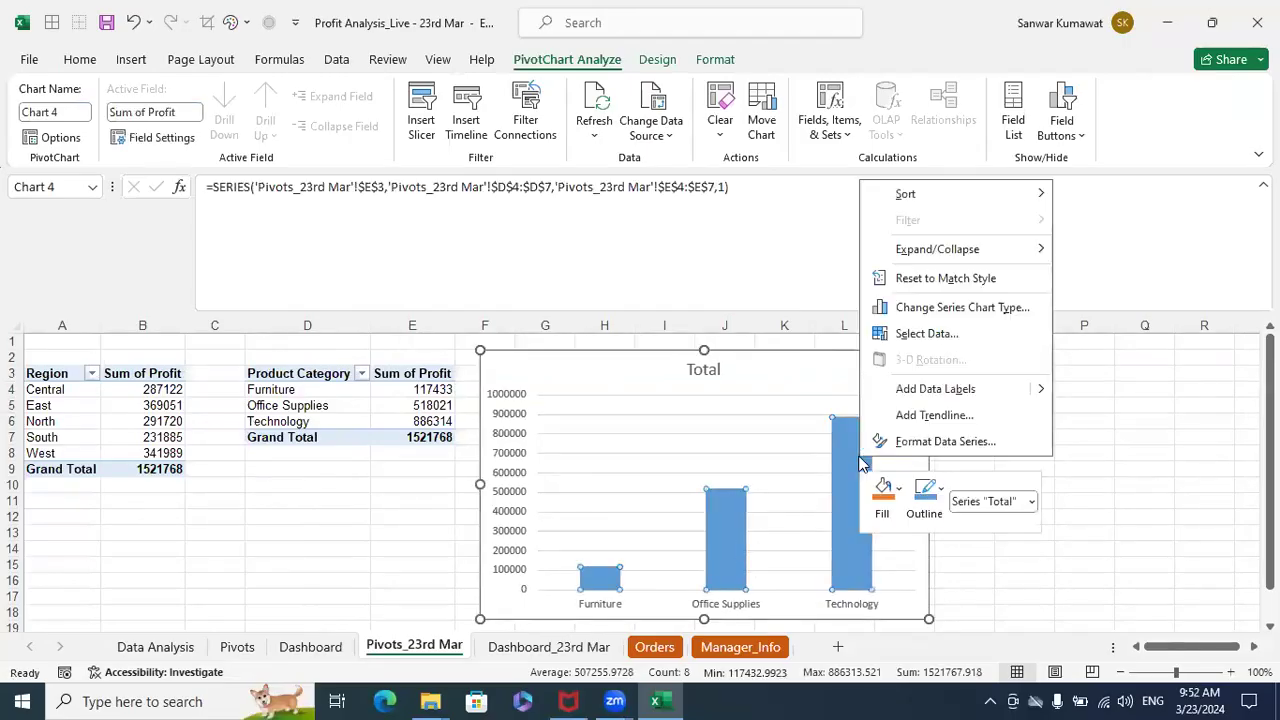
left_click(932, 392)
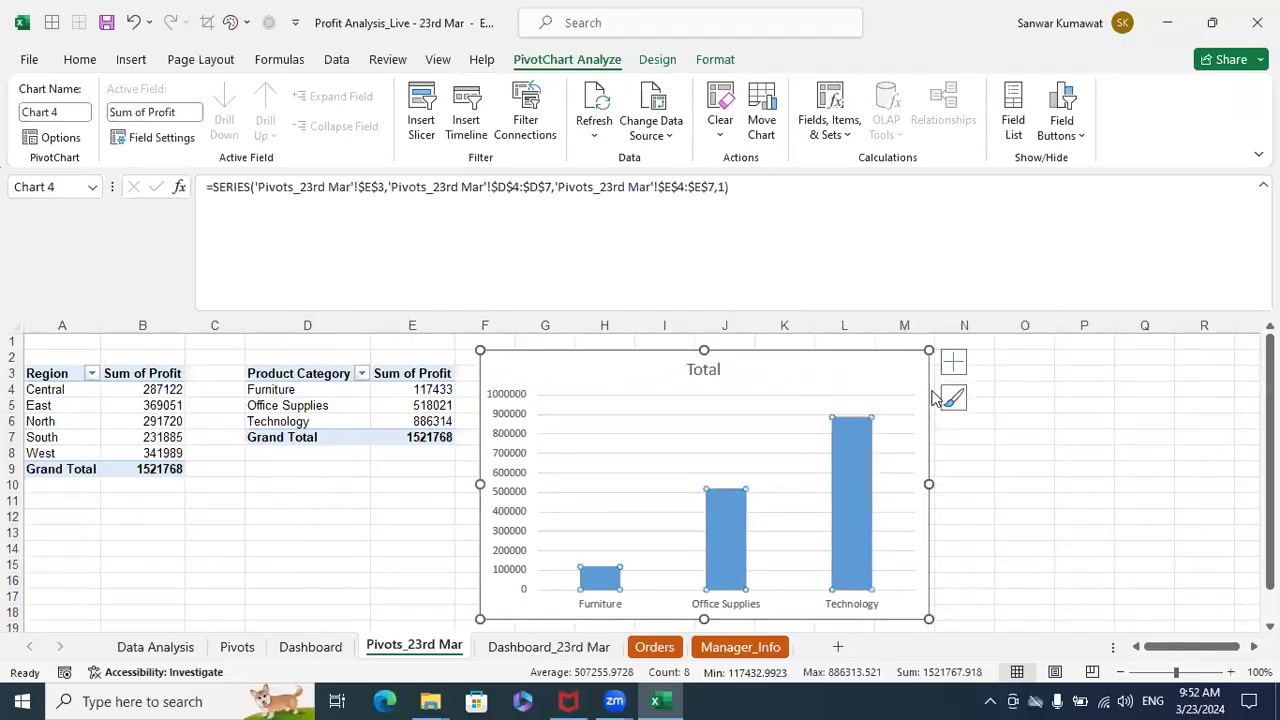
- Change the title of the product category chart to "Profit by Product Category"
left_click(708, 372)
double_click(708, 372)
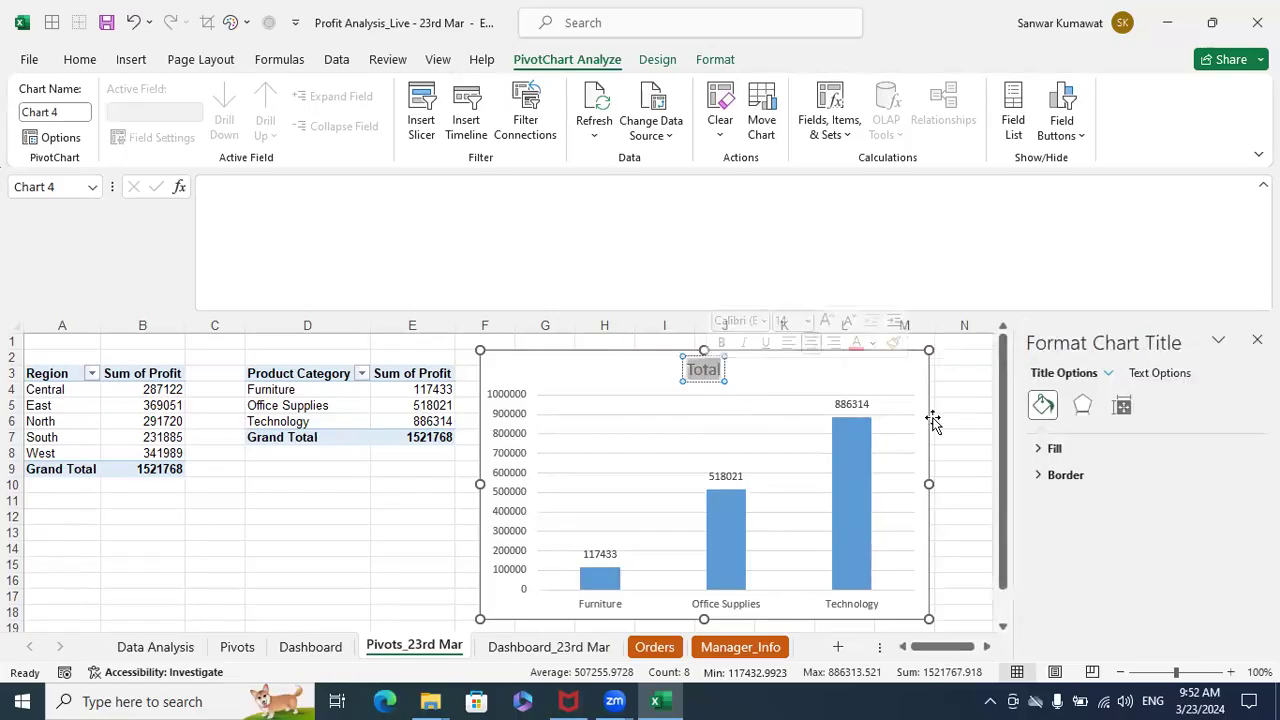
type("pROFIT")
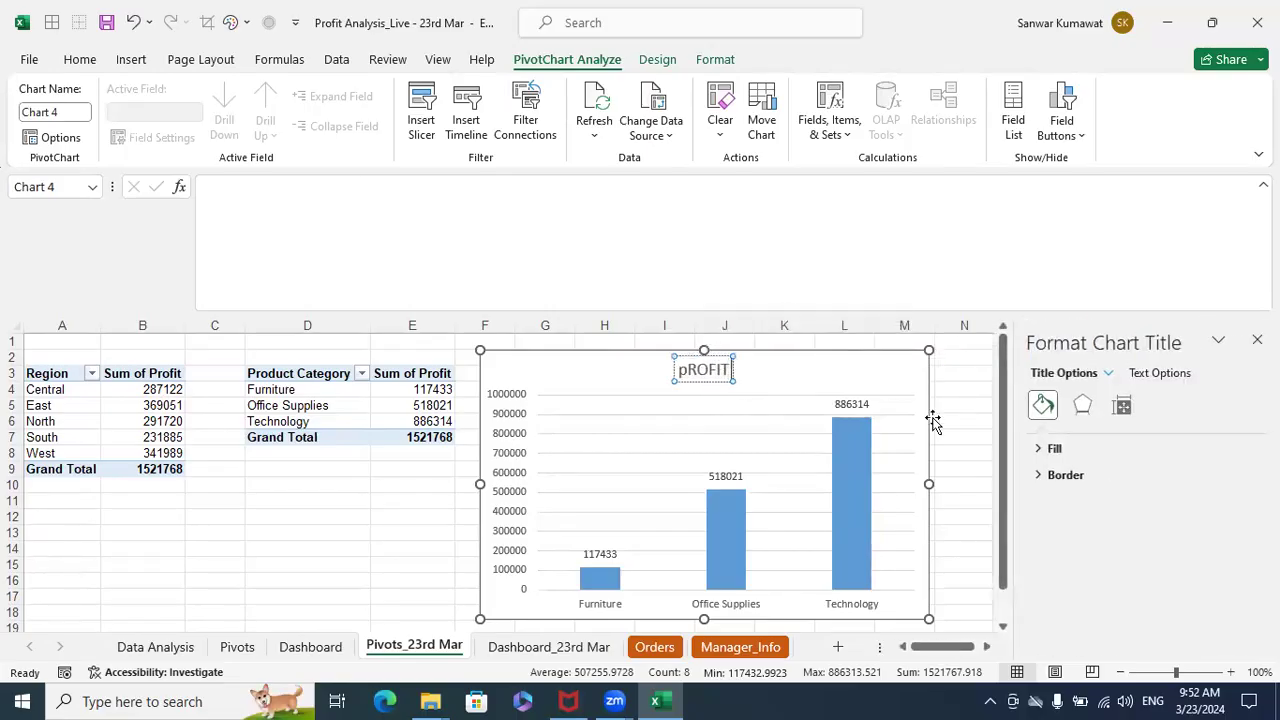
key("BackSpace")
key("BackSpace")
key("BackSpace")
key("BackSpace")
key("BackSpace")
key("BackSpace")
type("rofit")
key("BackSpace")
key("BackSpace")
key("BackSpace")
key("BackSpace")
key("BackSpace")
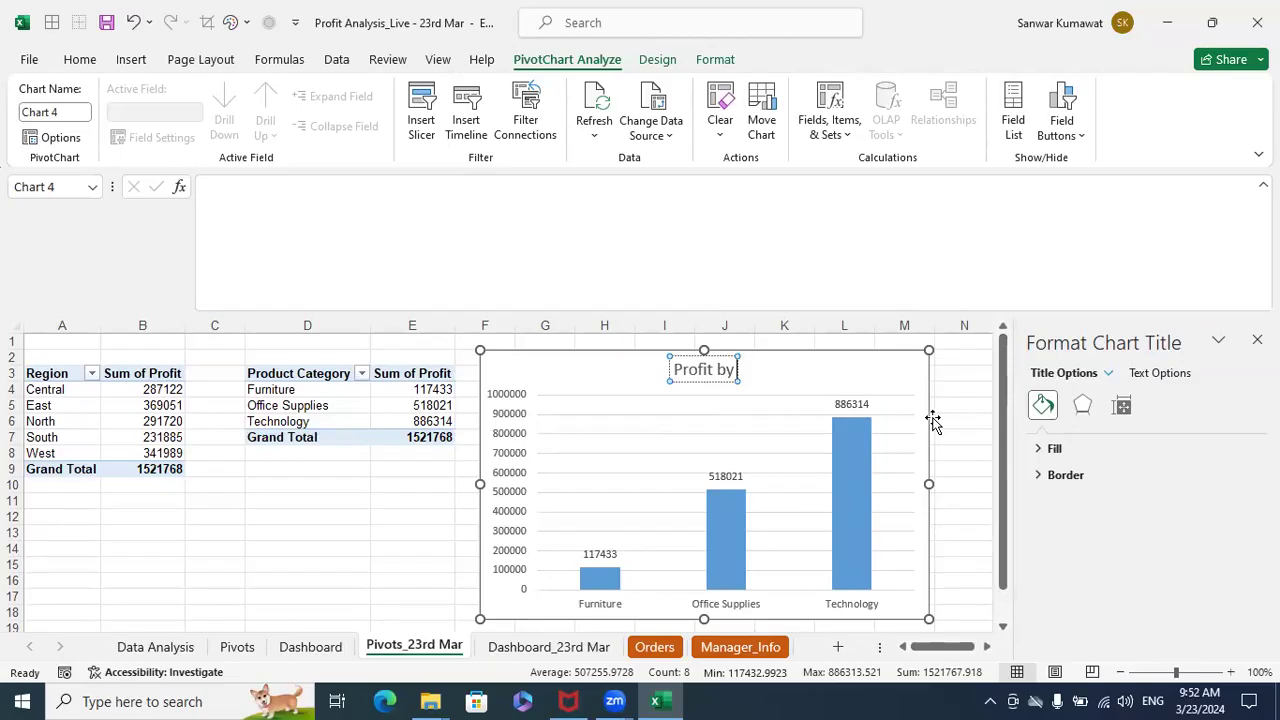
type("Product Category")
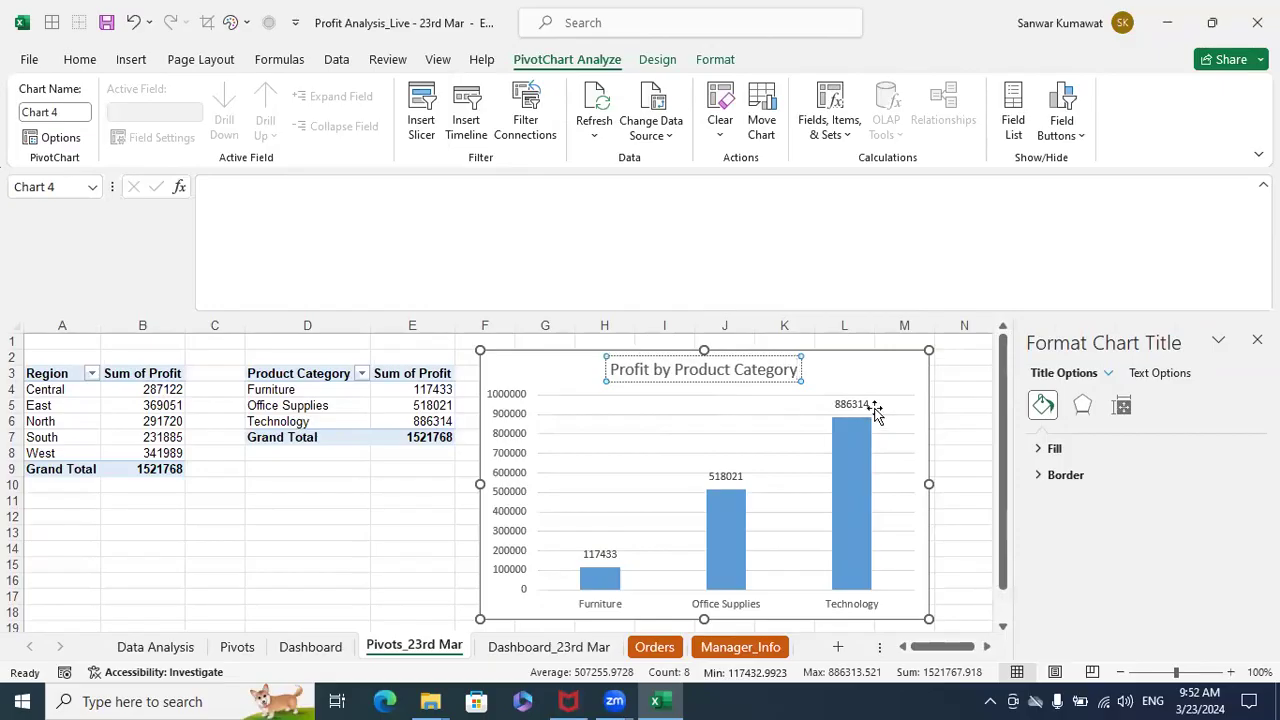
left_click(991, 417)
- Make the whole Profit by Product Category chart title bold and select the chart
left_click(757, 371)
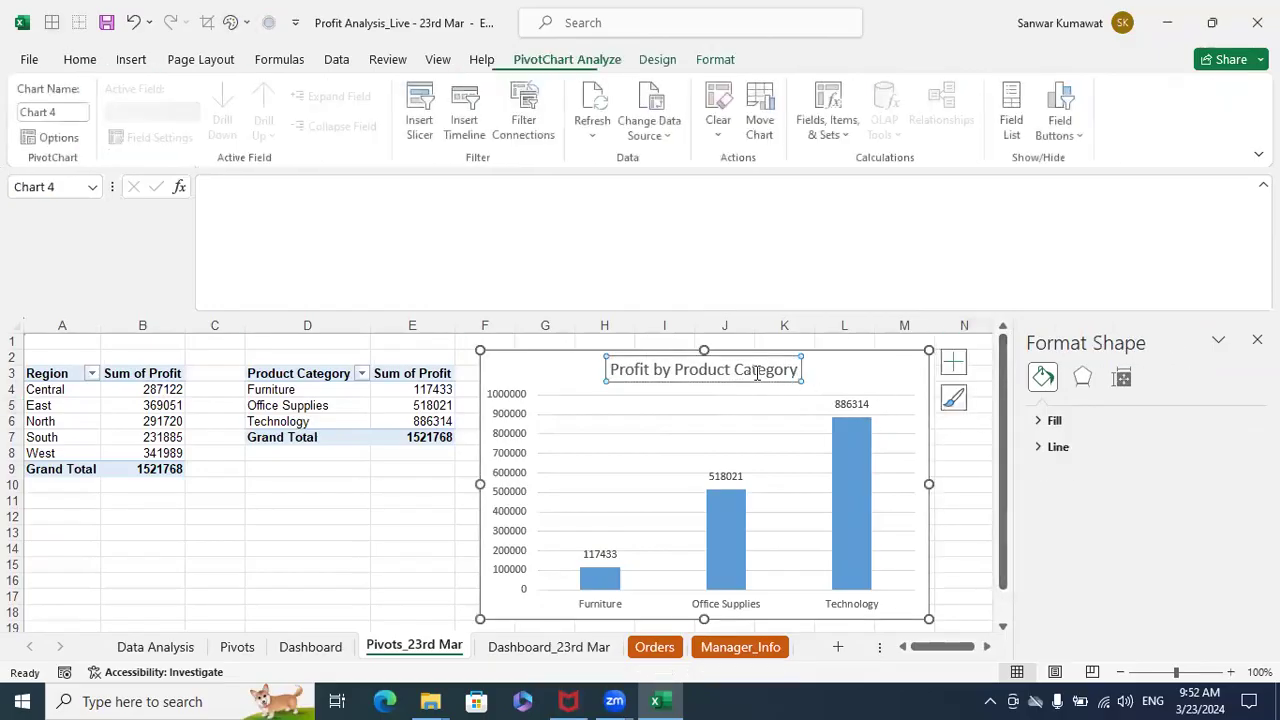
left_click(757, 371)
double_click(710, 372)
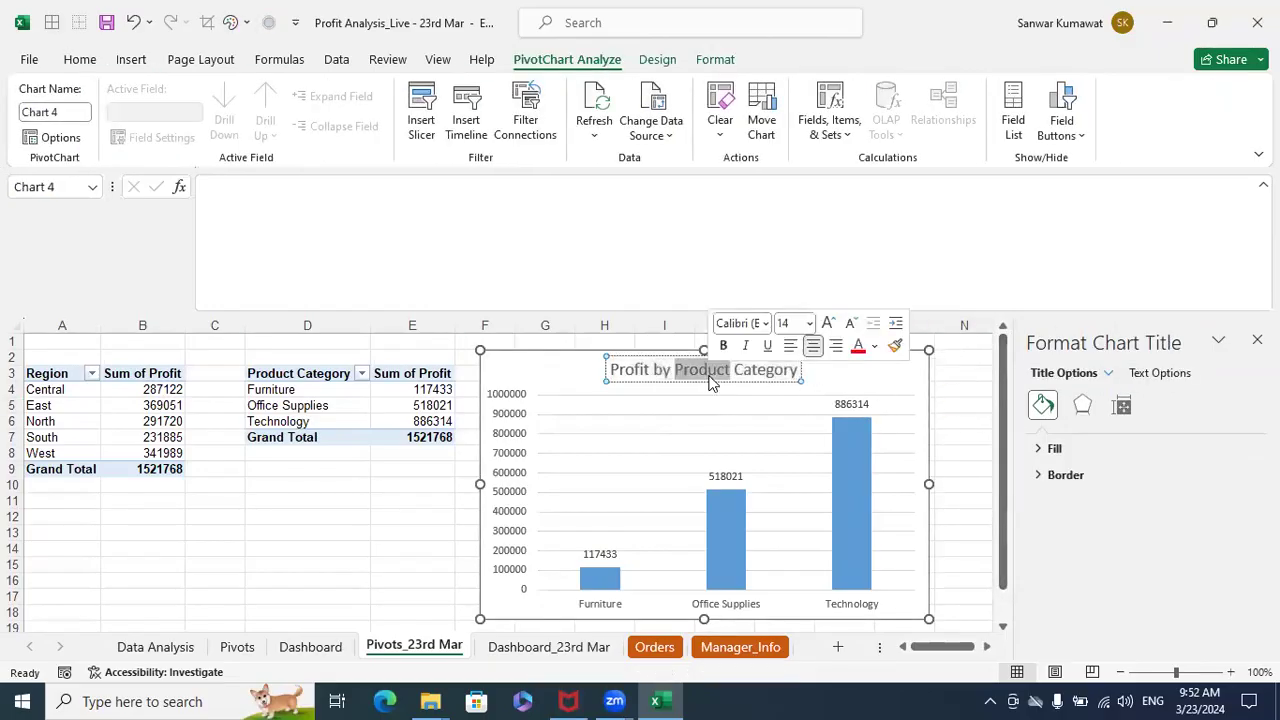
key("ctrl+a")
key("ctrl+b")
left_click(951, 404)
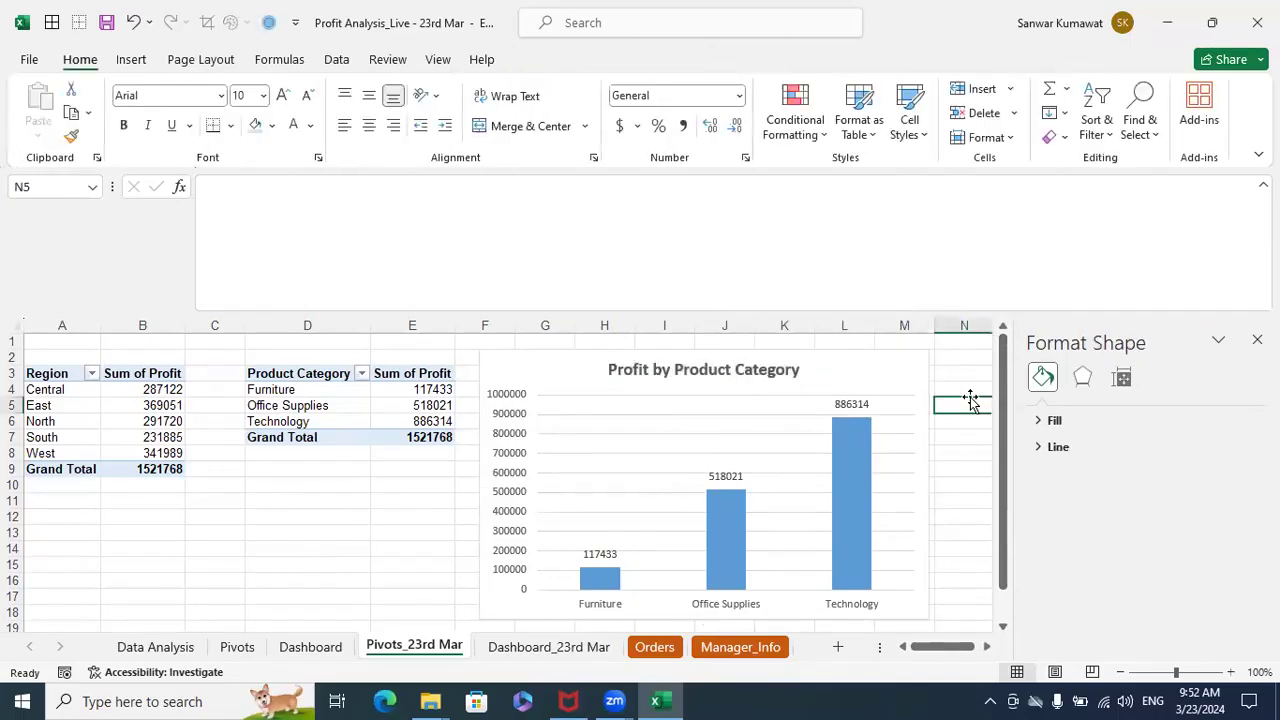
left_click(871, 376)
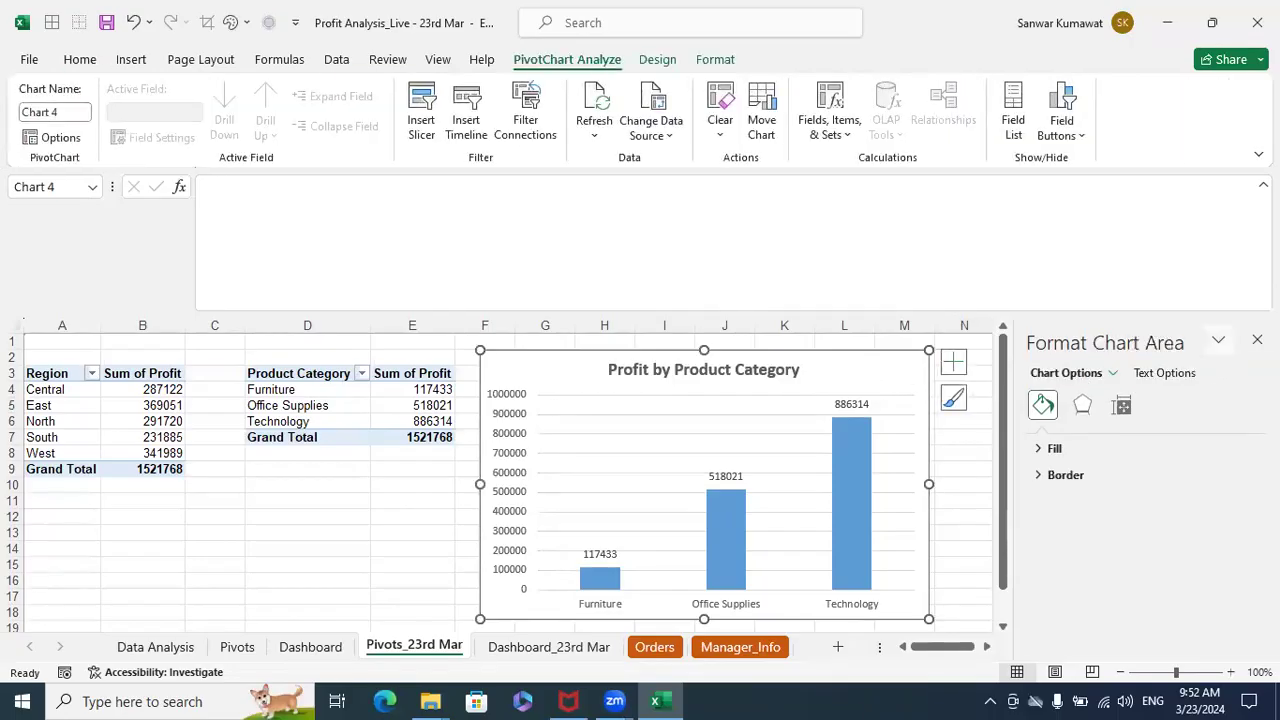
- Add a slicer for Product Category to the product category PivotTable and place it beside the chart, clear of the tables
left_click(1257, 340)
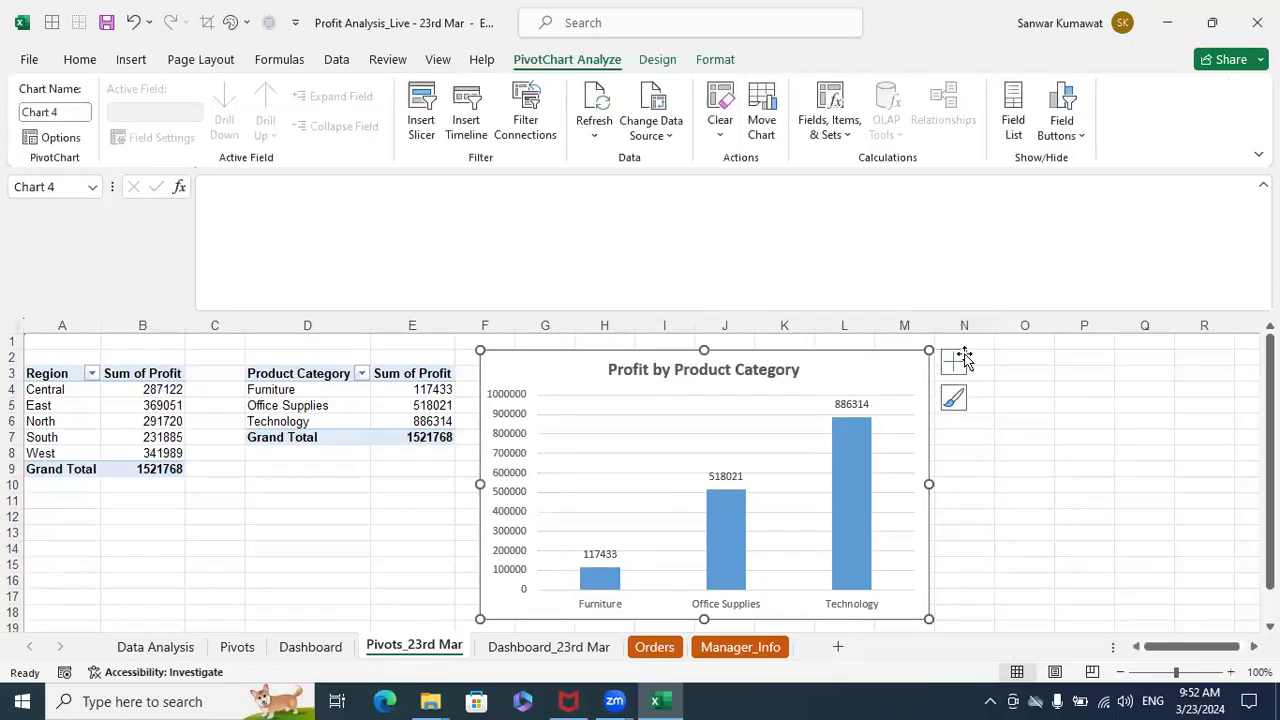
left_click(312, 378)
left_click(312, 396)
right_click(312, 399)
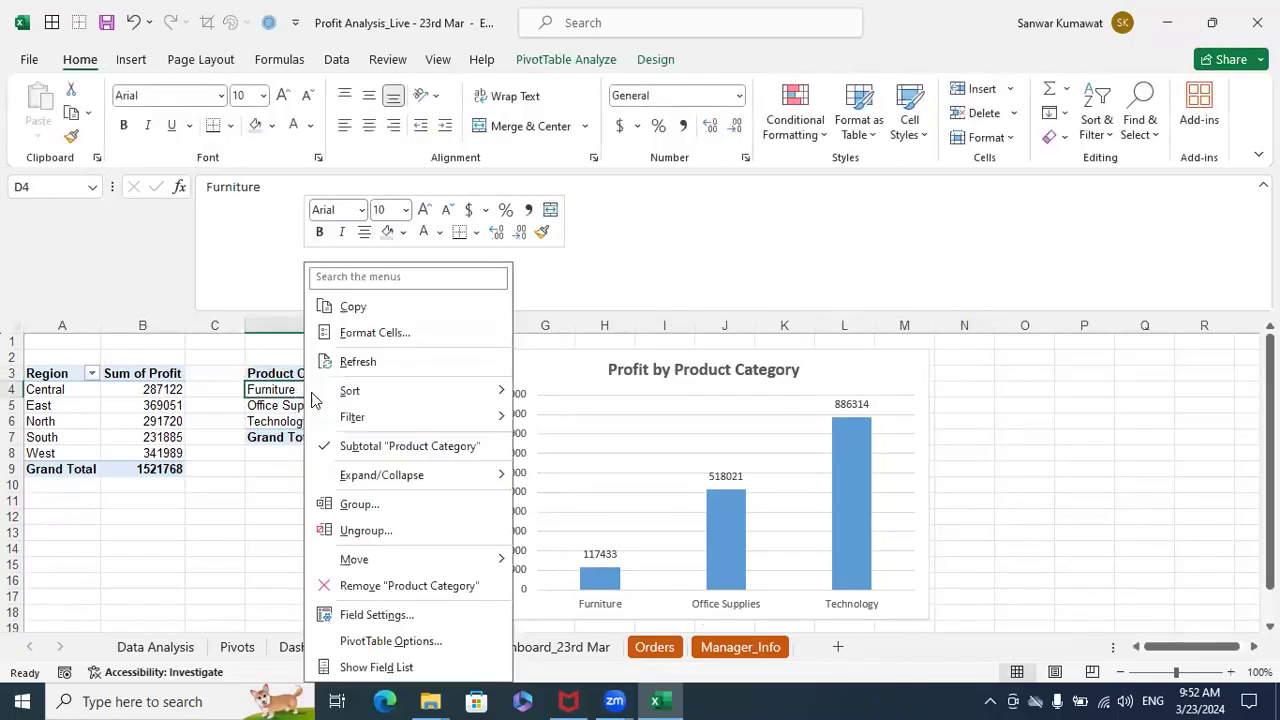
left_click(352, 667)
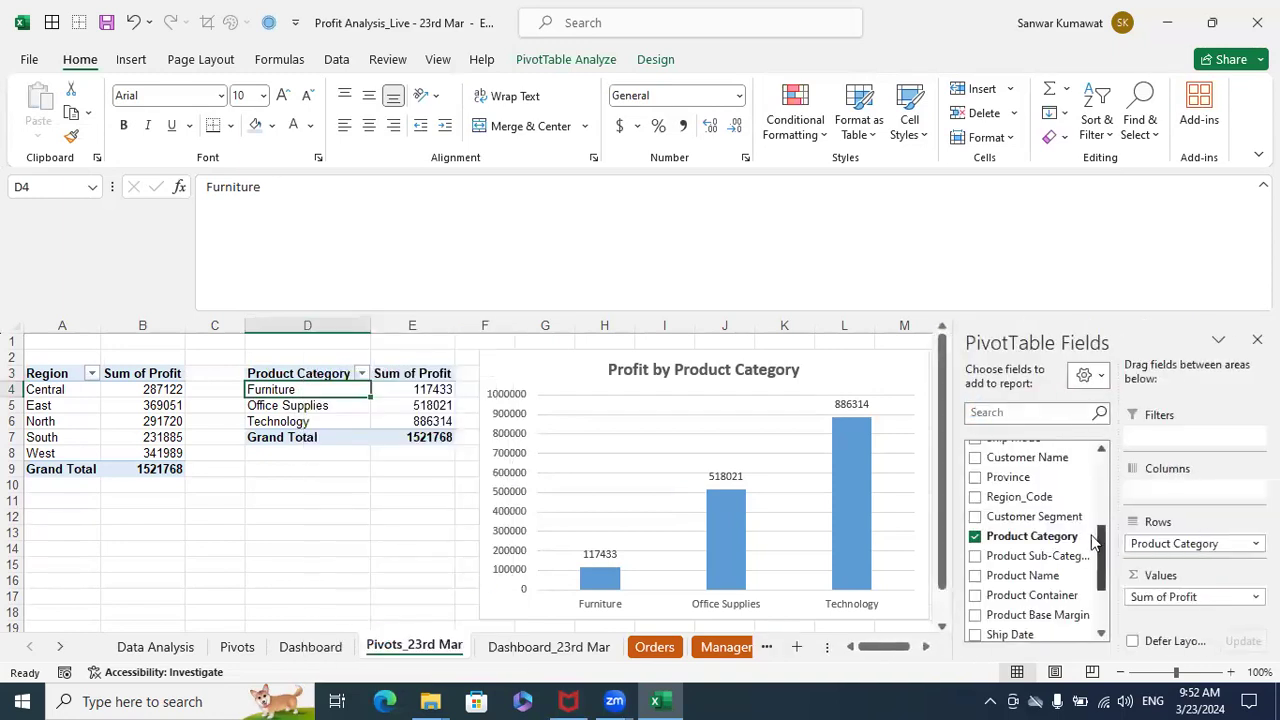
right_click(1018, 540)
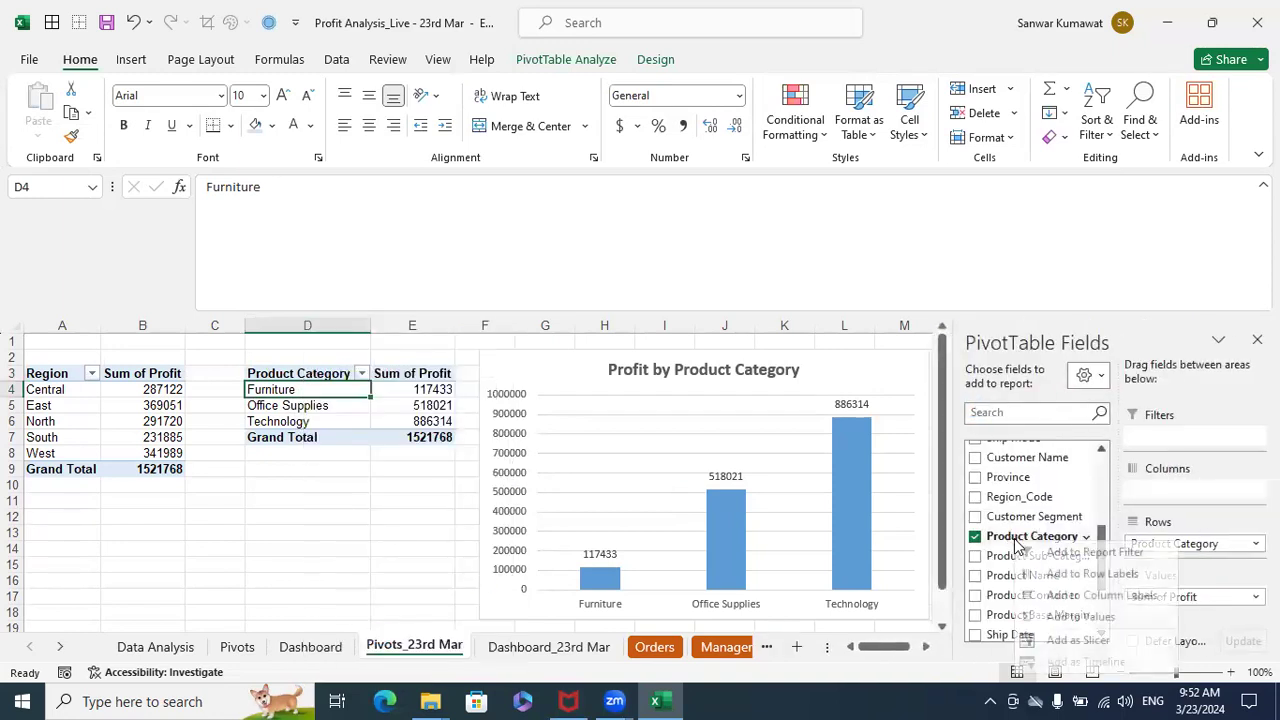
left_click(1077, 640)
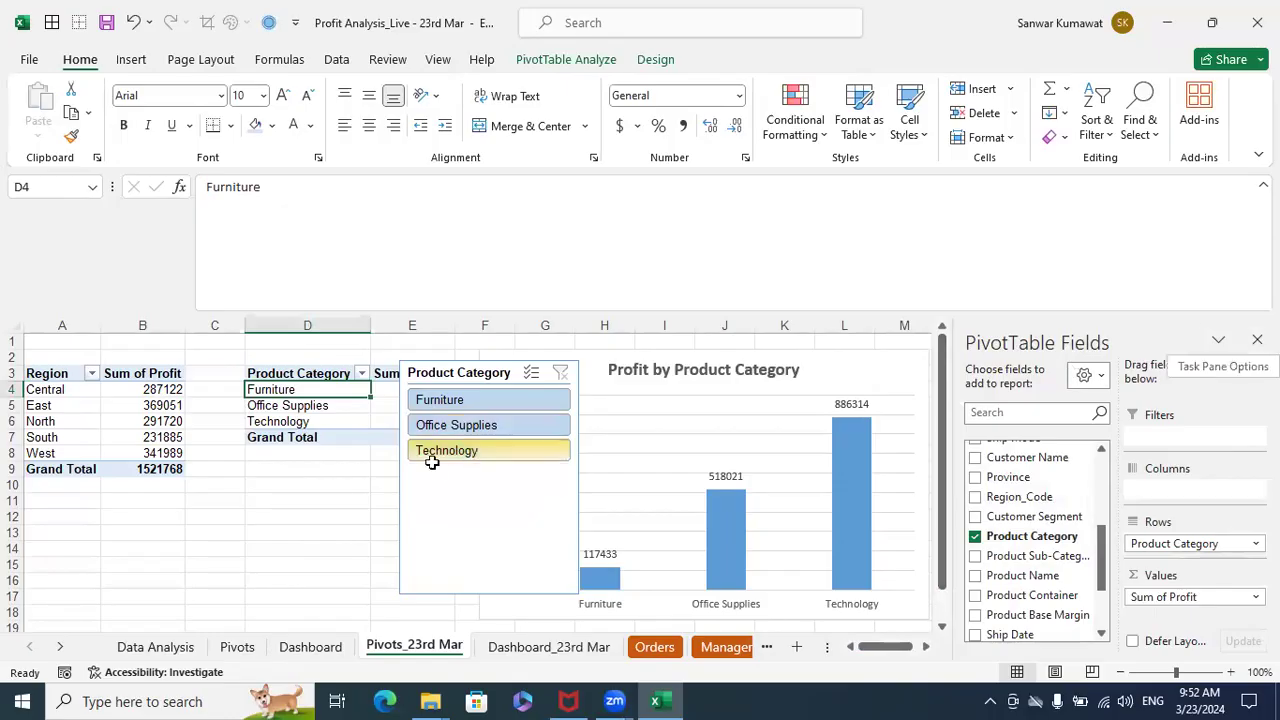
left_click(296, 514)
left_click_drag(511, 372, 1036, 364)
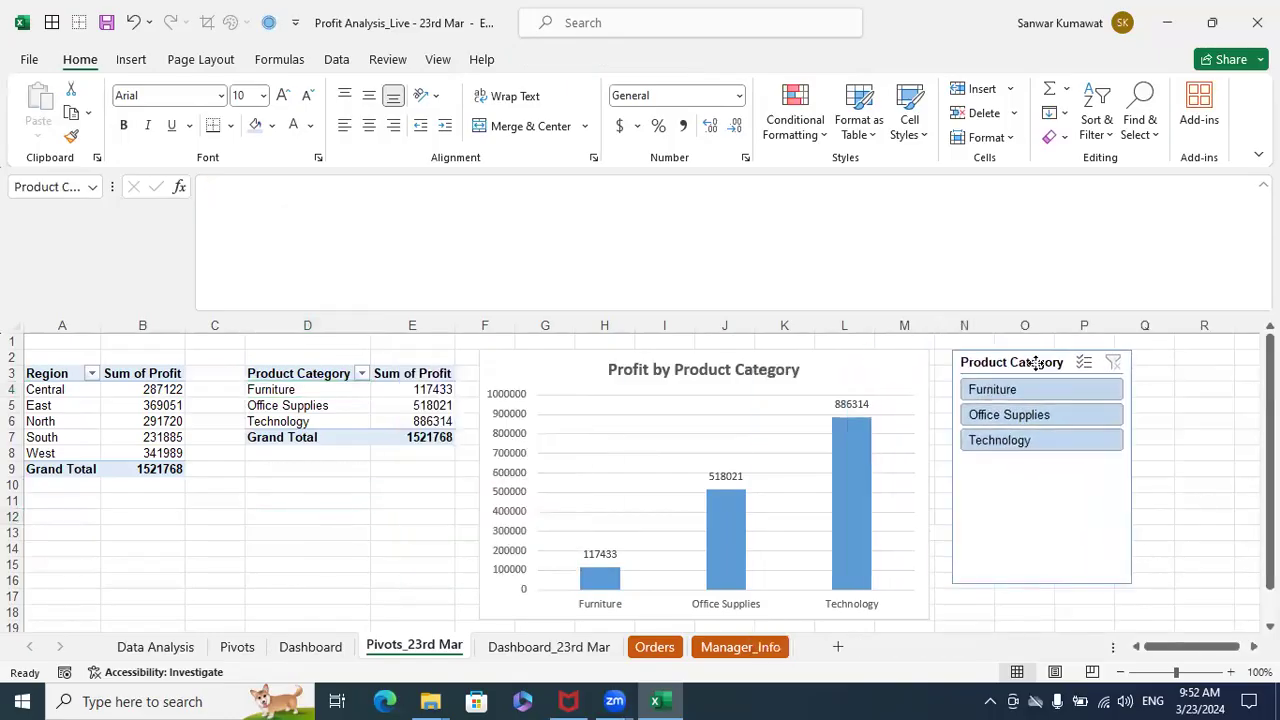
left_click(1036, 364)
- Move the Profit by Product Category chart and its slicer together to the Dashboard_23rd Mar sheet, placing the chart beside Profit by Region
left_click(877, 370)
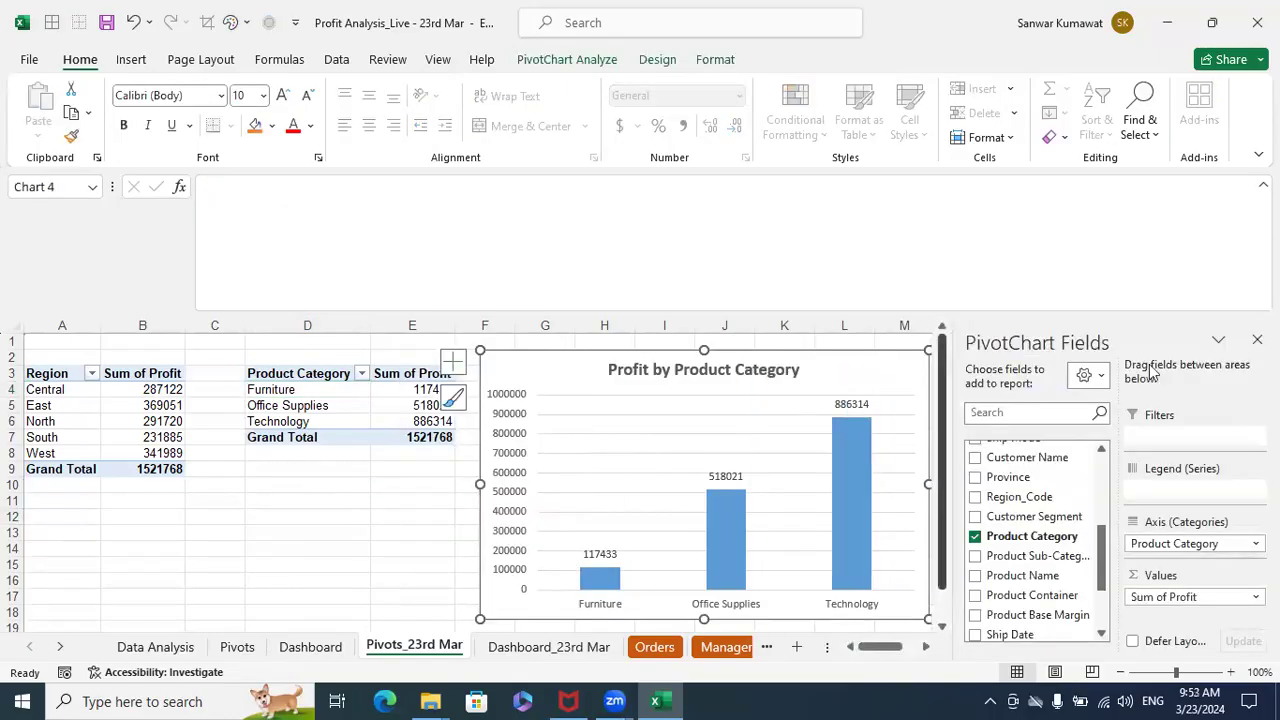
left_click(1254, 337)
left_click(1041, 368)
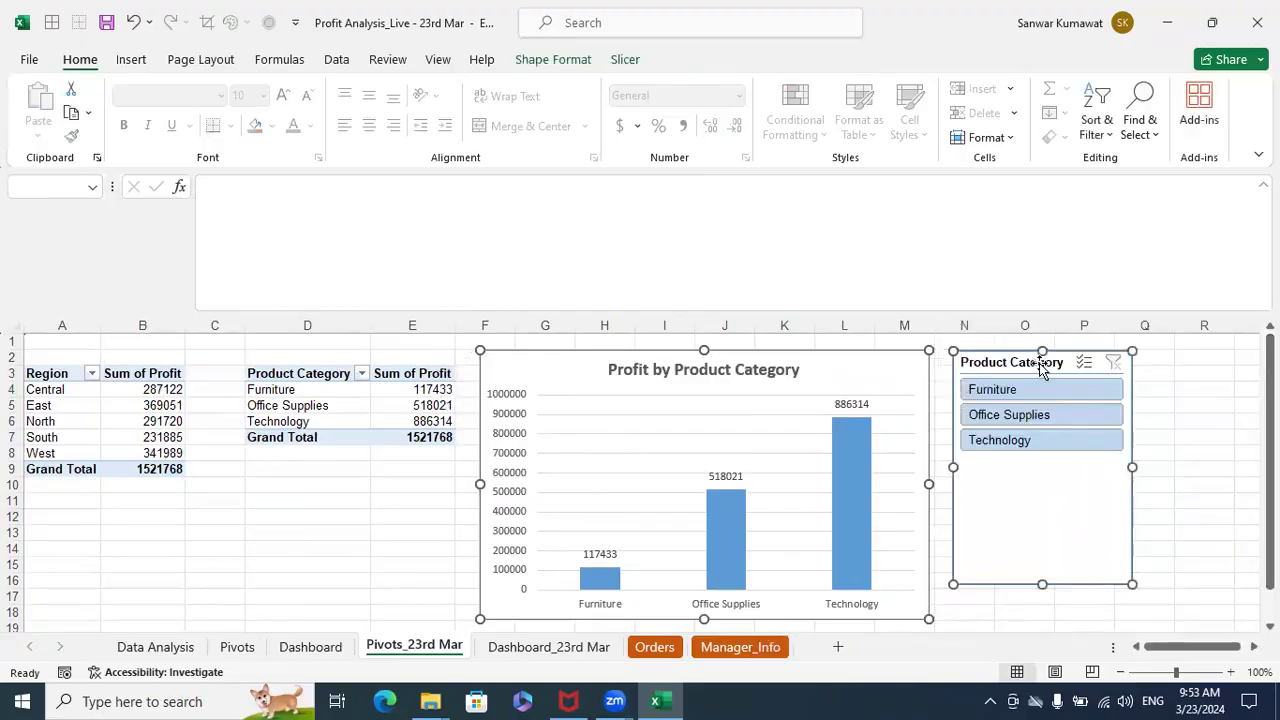
key("ctrl+x")
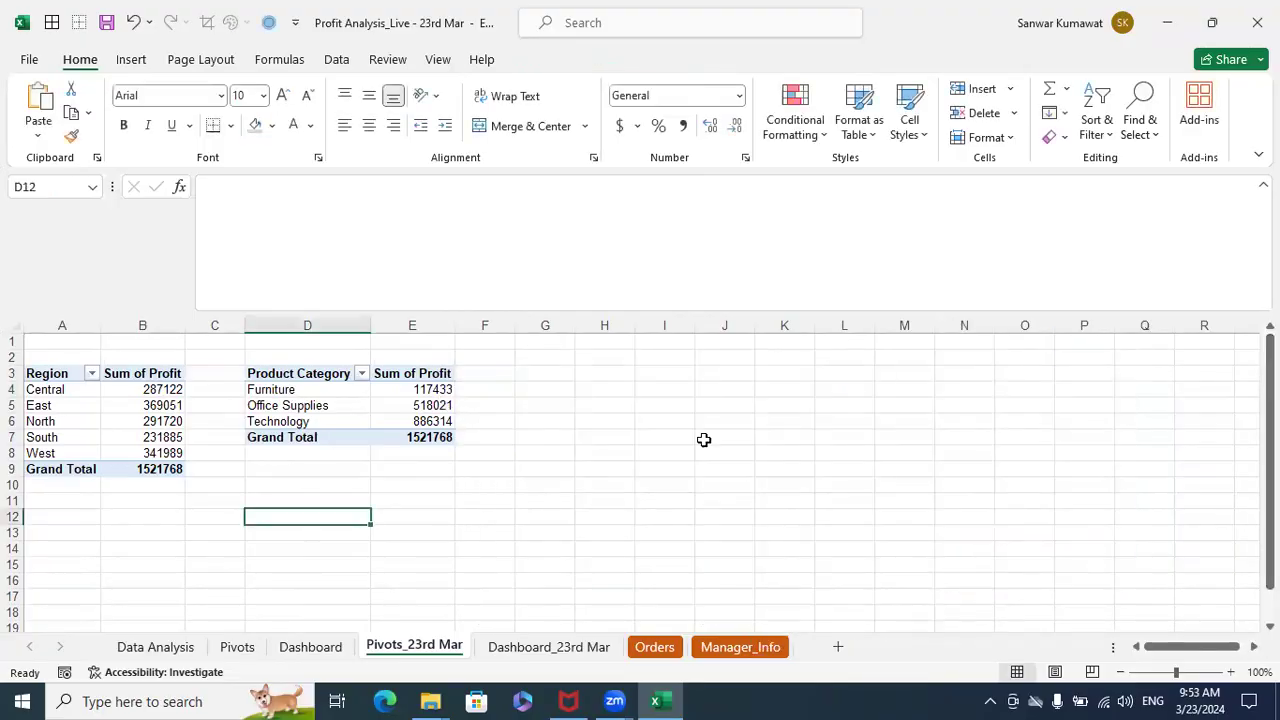
left_click(508, 647)
left_click(616, 532)
key("ctrl+v")
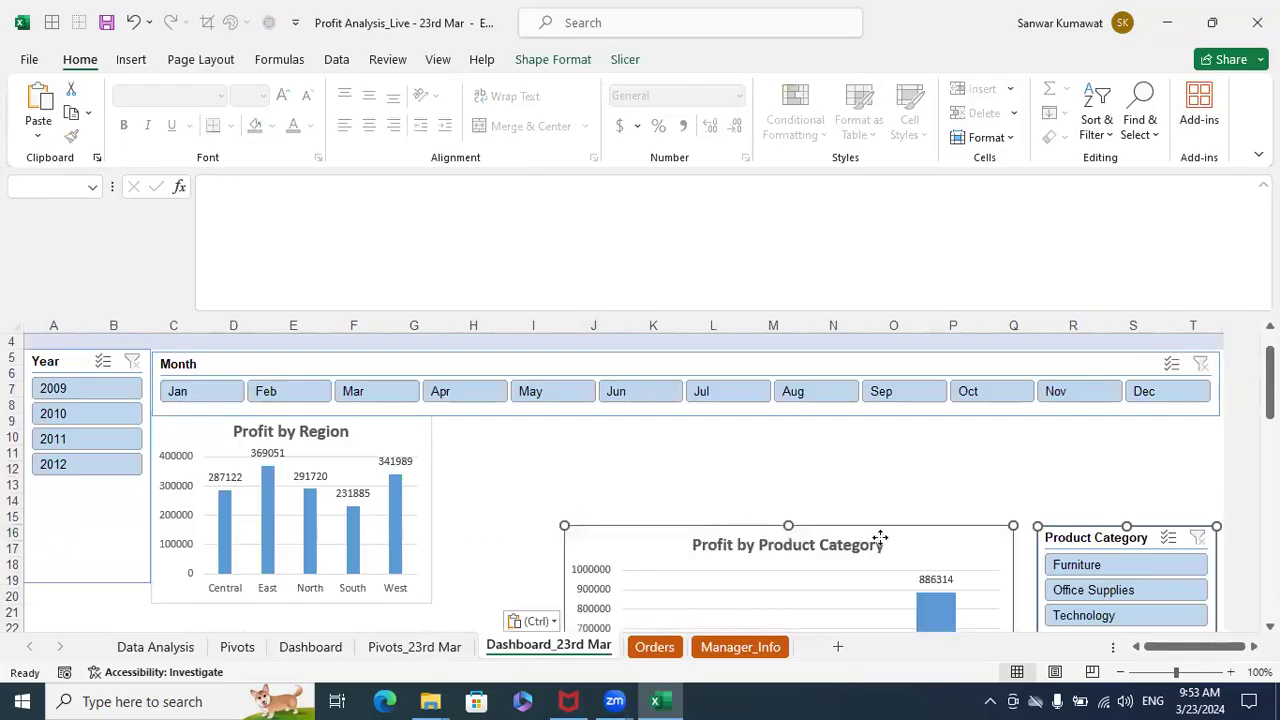
left_click_drag(932, 540, 790, 434)
left_click(1150, 530)
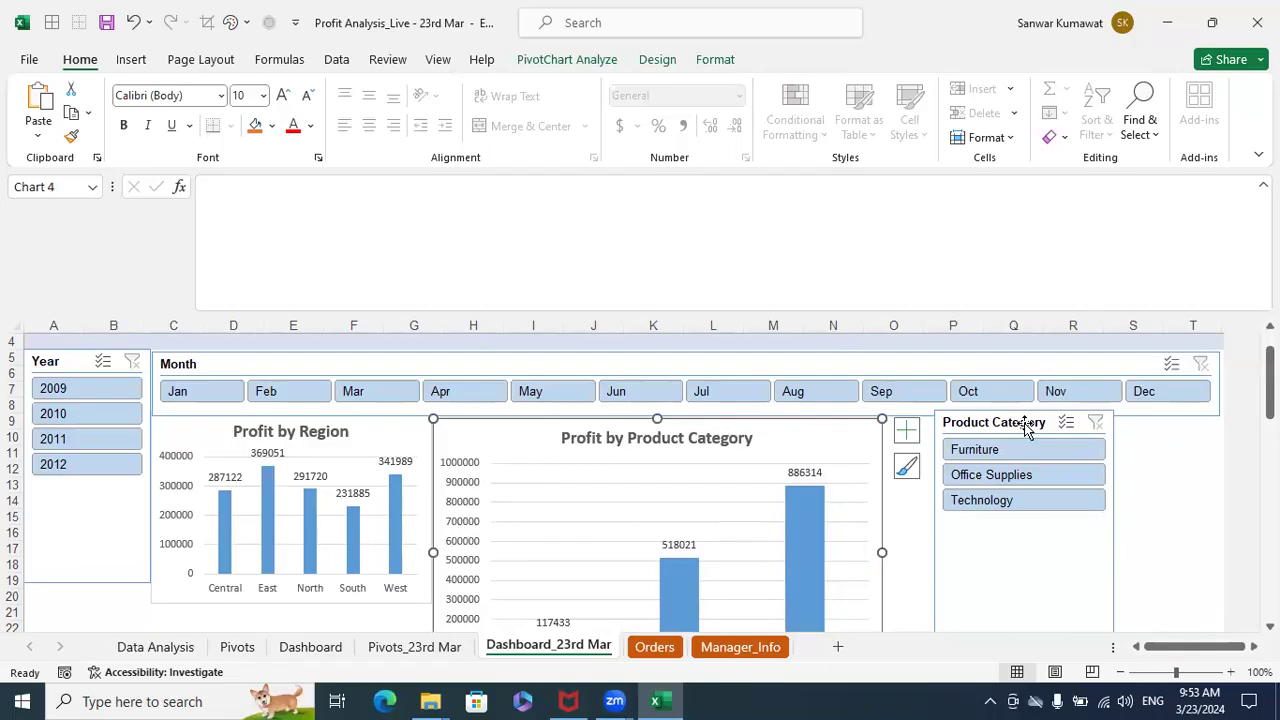
- Shorten the Year slicer and fit the Product Category slicer directly beneath it, narrowed to about the same width
left_click(62, 576)
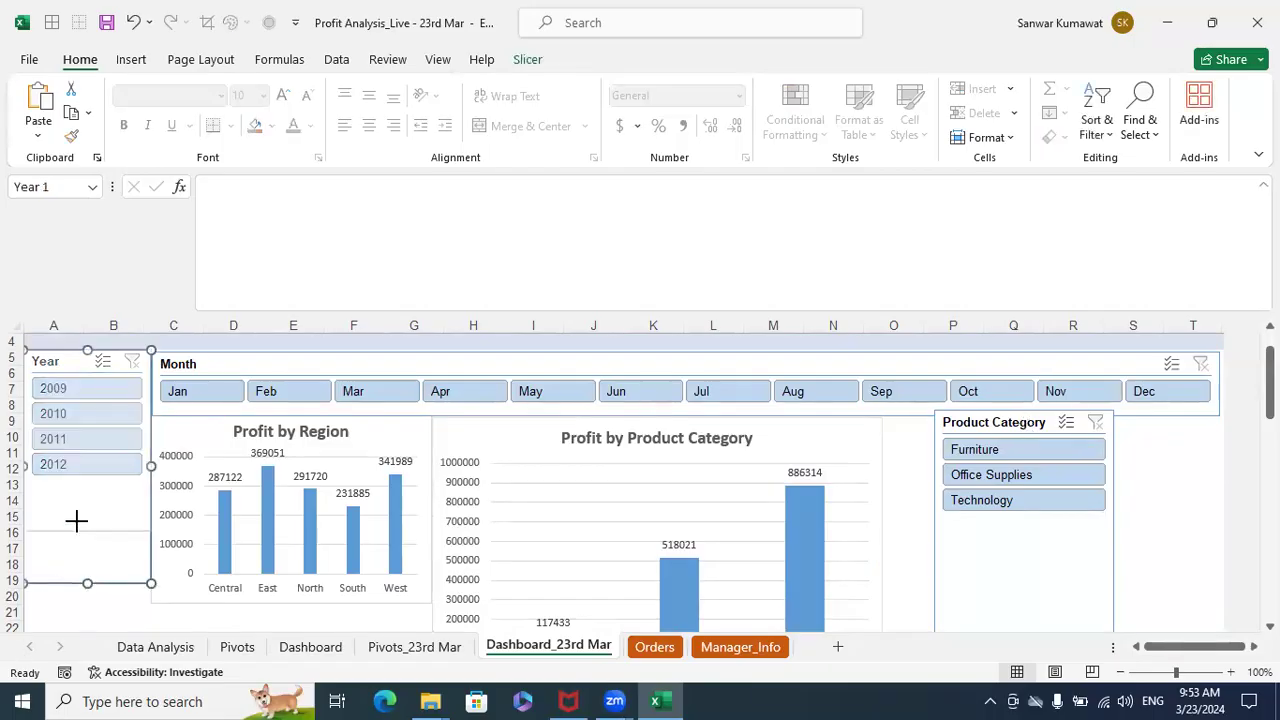
left_click_drag(85, 485, 86, 482)
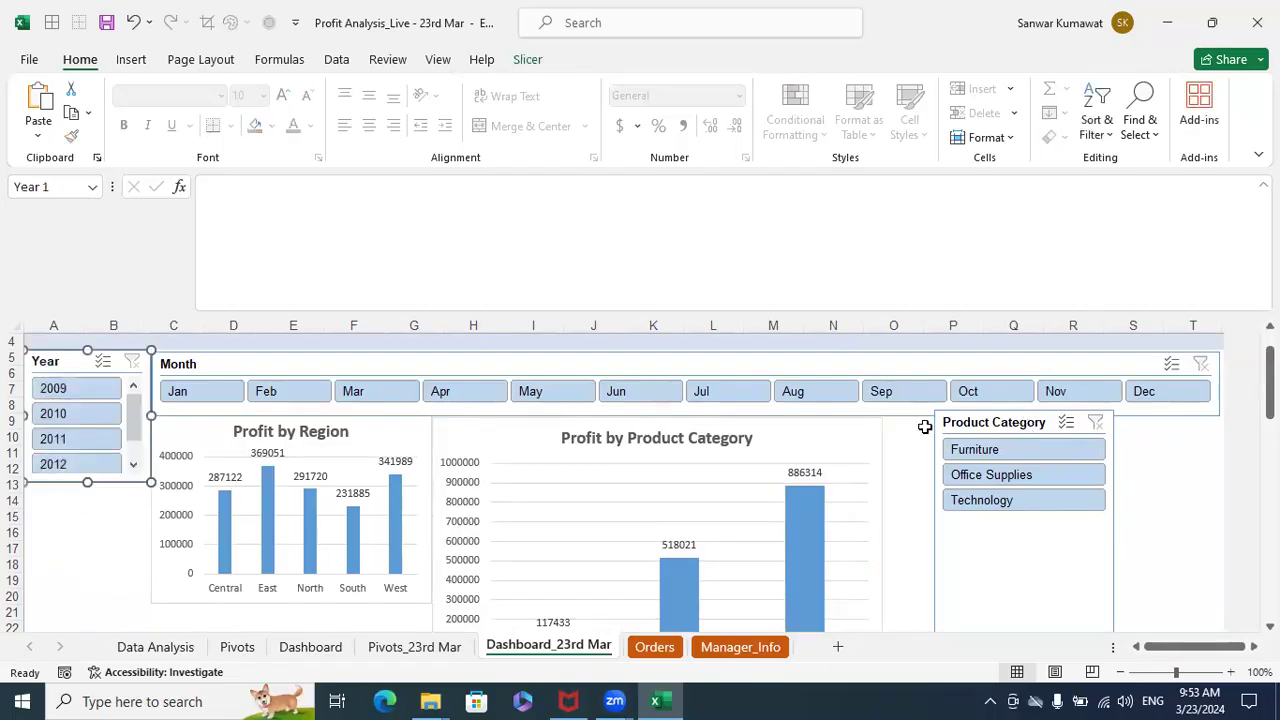
left_click_drag(963, 425, 9, 498)
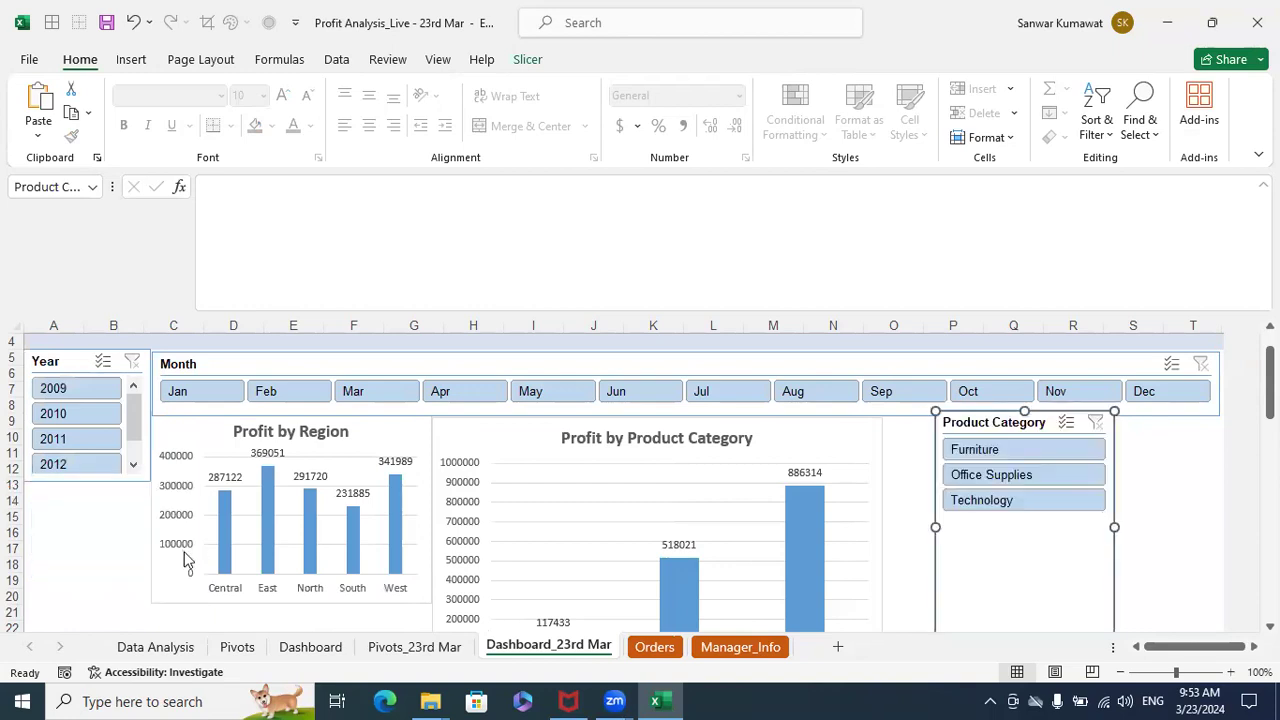
left_click_drag(987, 424, 90, 512)
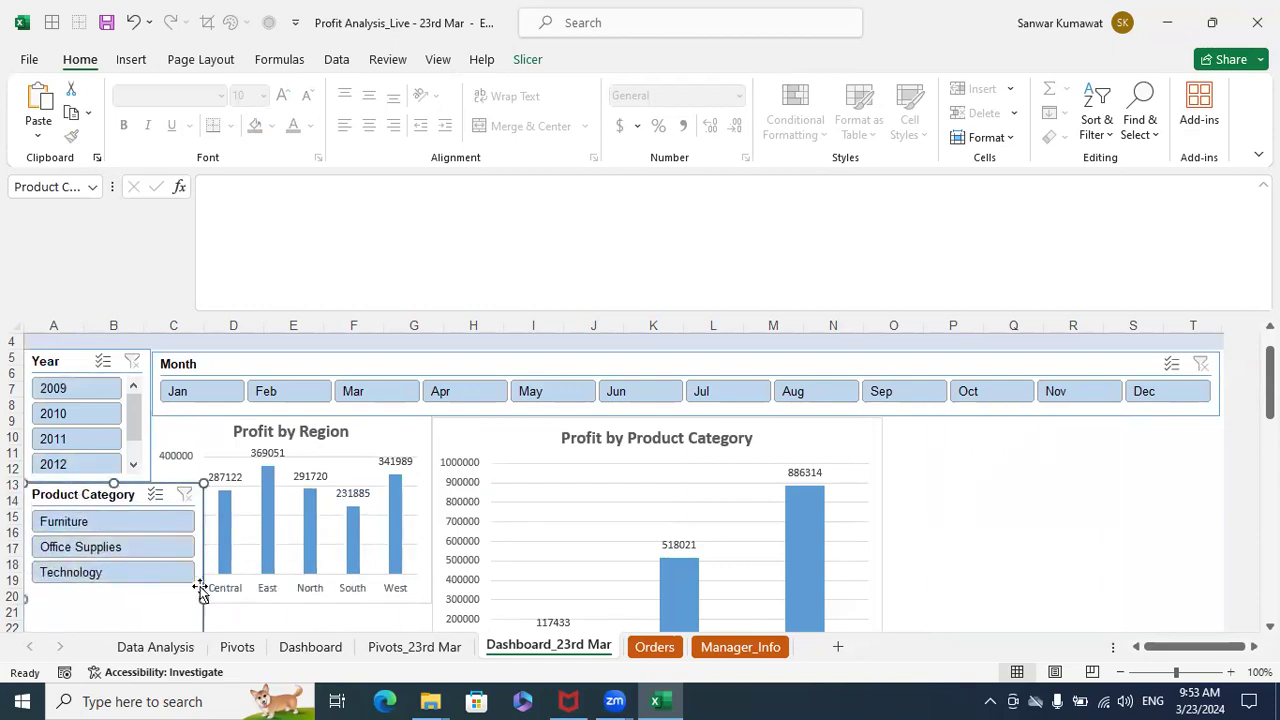
left_click_drag(198, 599, 152, 599)
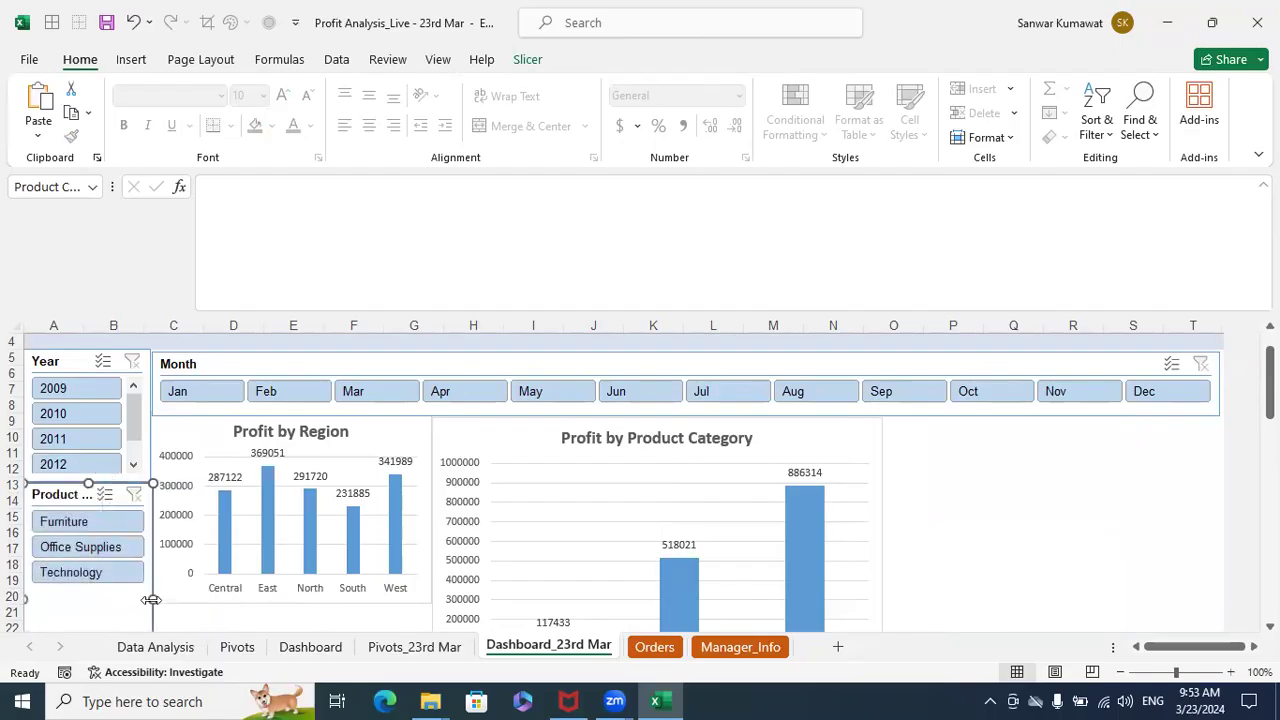
- Shorten the Product Category slicer so it ends level with the bottom of the Profit by Region chart
left_click(1034, 503)
scroll(400, 562, "down", 1)
scroll(400, 562, "down", 1)
left_click(105, 578)
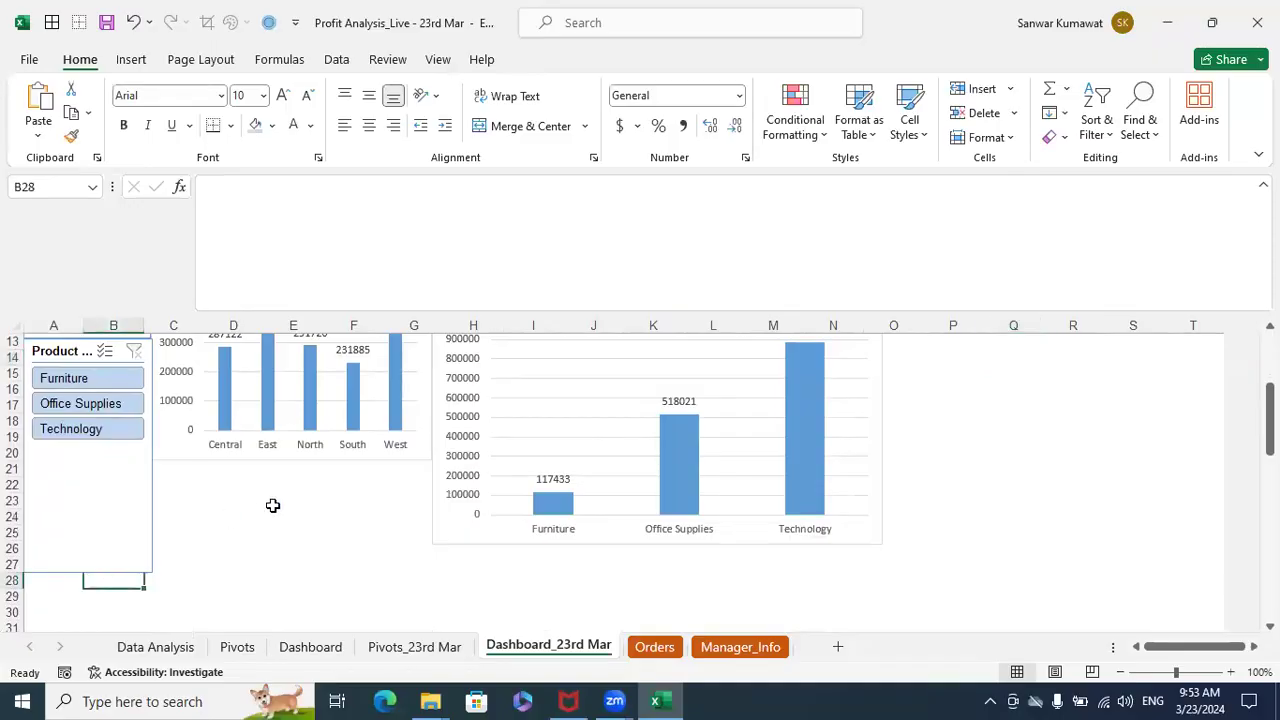
left_click(86, 571)
left_click_drag(88, 519, 89, 461)
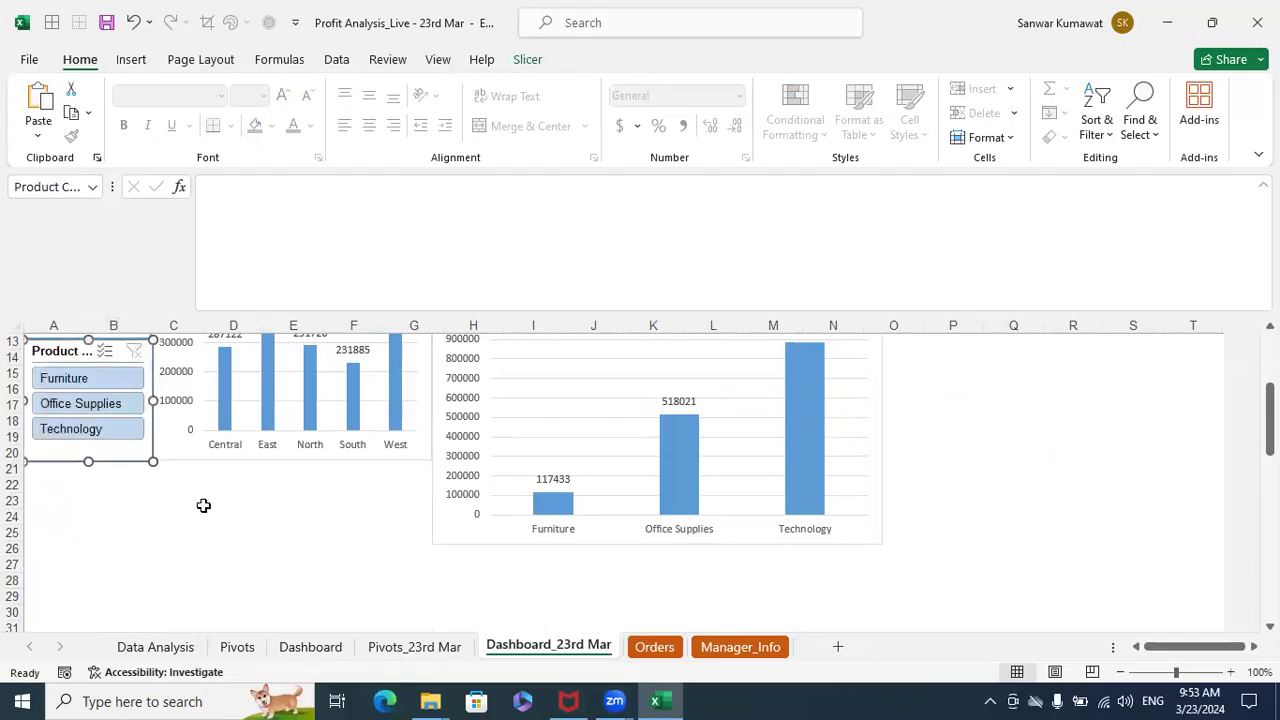
left_click(1062, 487)
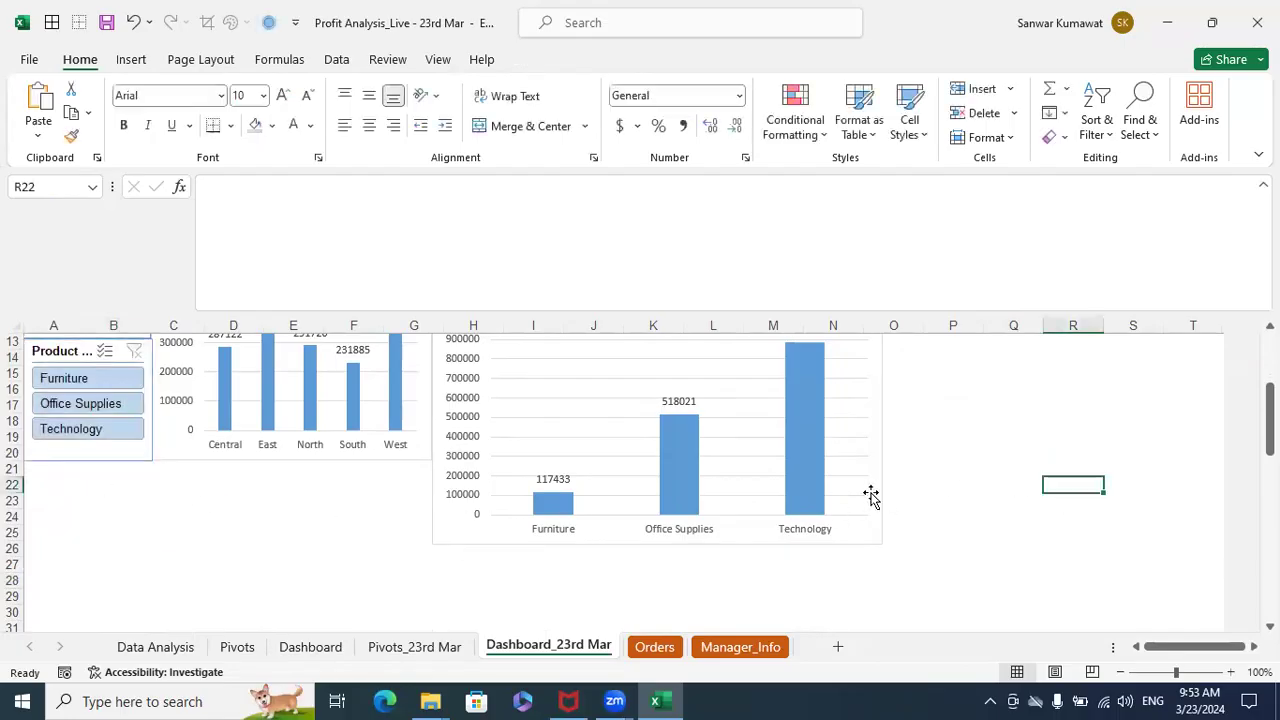
- Shrink the Profit by Product Category chart to about the height of the Profit by Region chart, ending near column M
left_click(871, 497)
scroll(900, 530, "up", 3)
scroll(889, 560, "down", 2)
left_click_drag(884, 594, 825, 508)
left_click(957, 532)
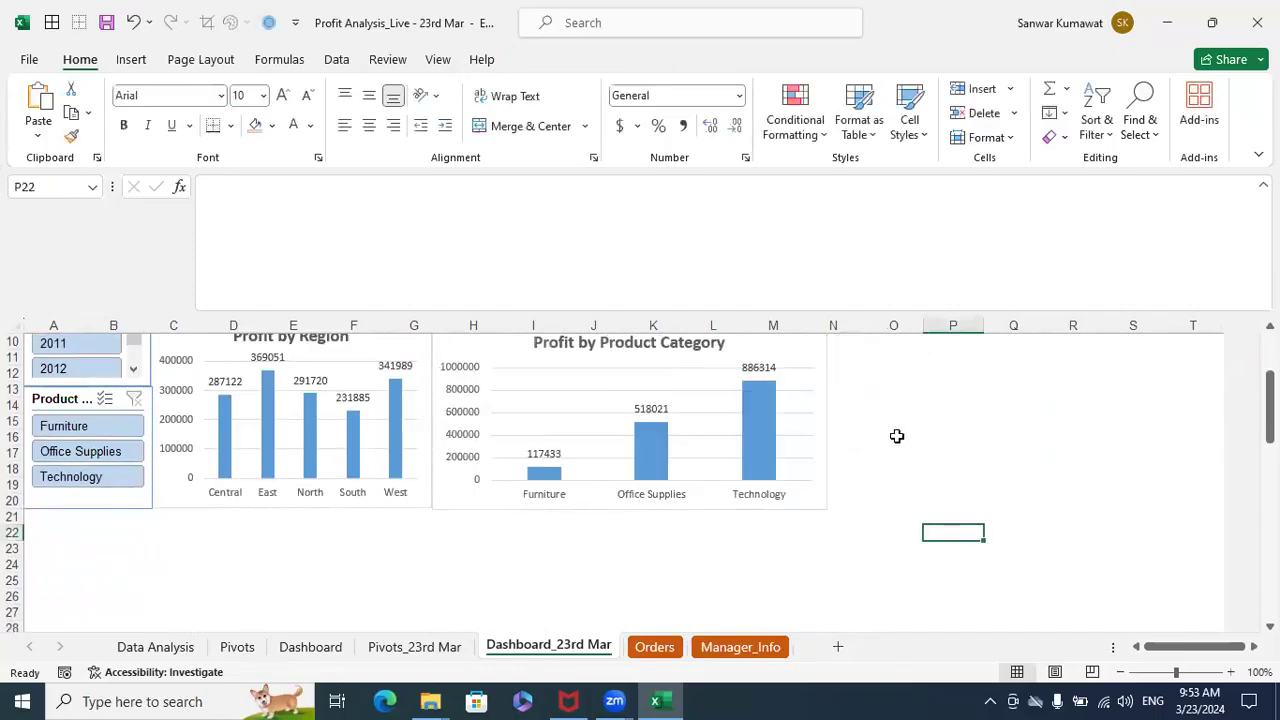
- Shift the Profit by Product Category chart to start near column J and enlarge the Profit by Region chart to fill the gap
scroll(897, 436, "up", 2)
left_click_drag(805, 400, 919, 400)
left_click(414, 400)
left_click_drag(428, 555, 552, 564)
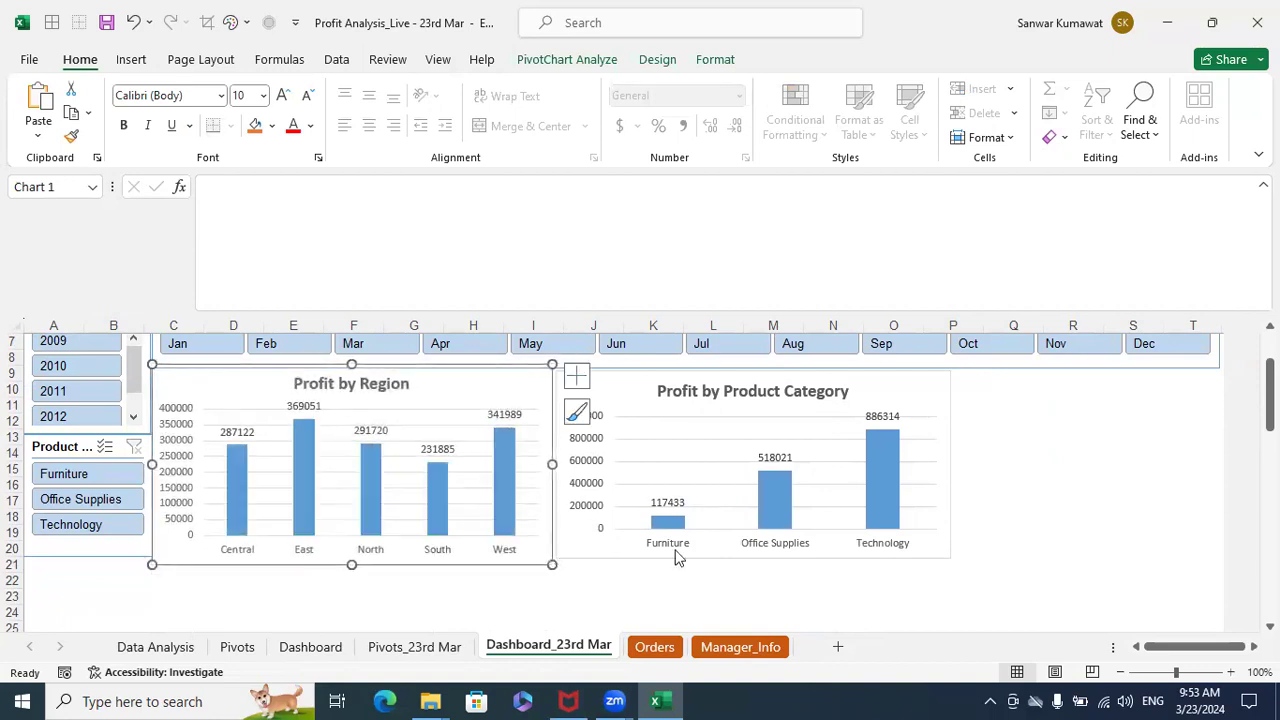
- Extend the Profit by Product Category chart level with the Profit by Region chart's bottom edge and nudge it flush against that chart
left_click(945, 444)
left_click_drag(949, 558, 950, 564)
left_click(1090, 538)
left_click(925, 400)
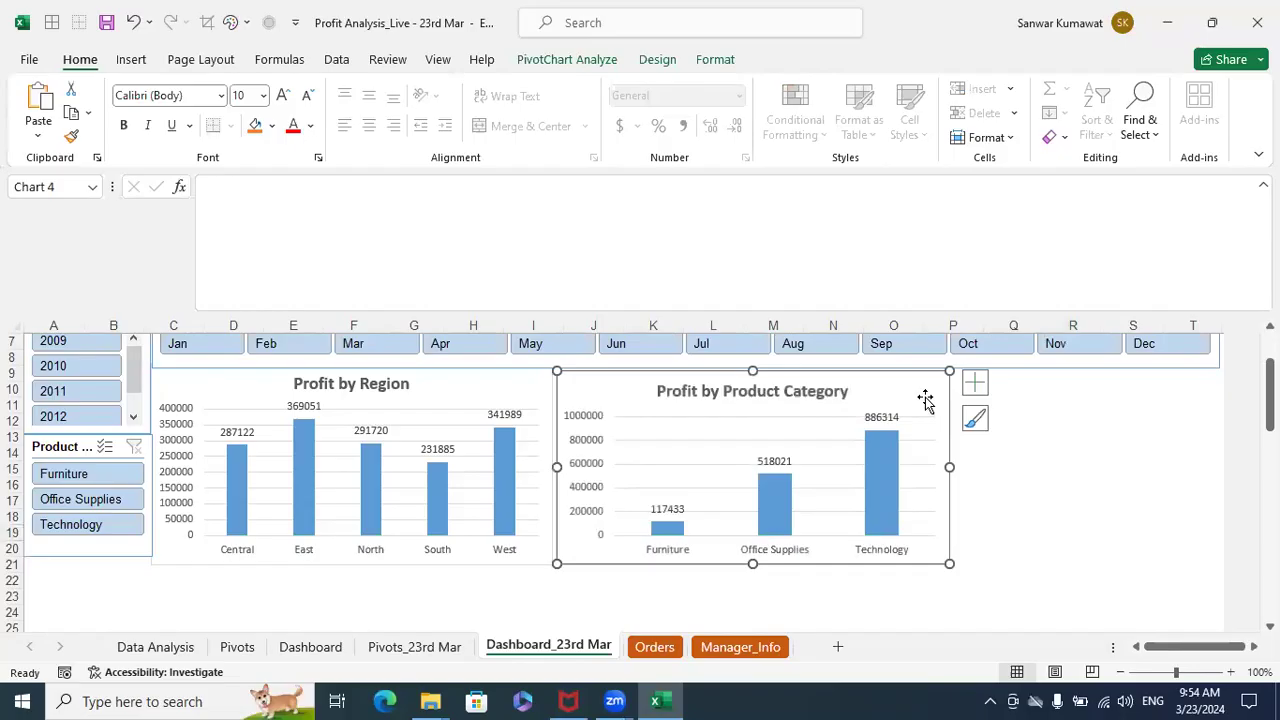
key("Left")
key("Left")
key("Left")
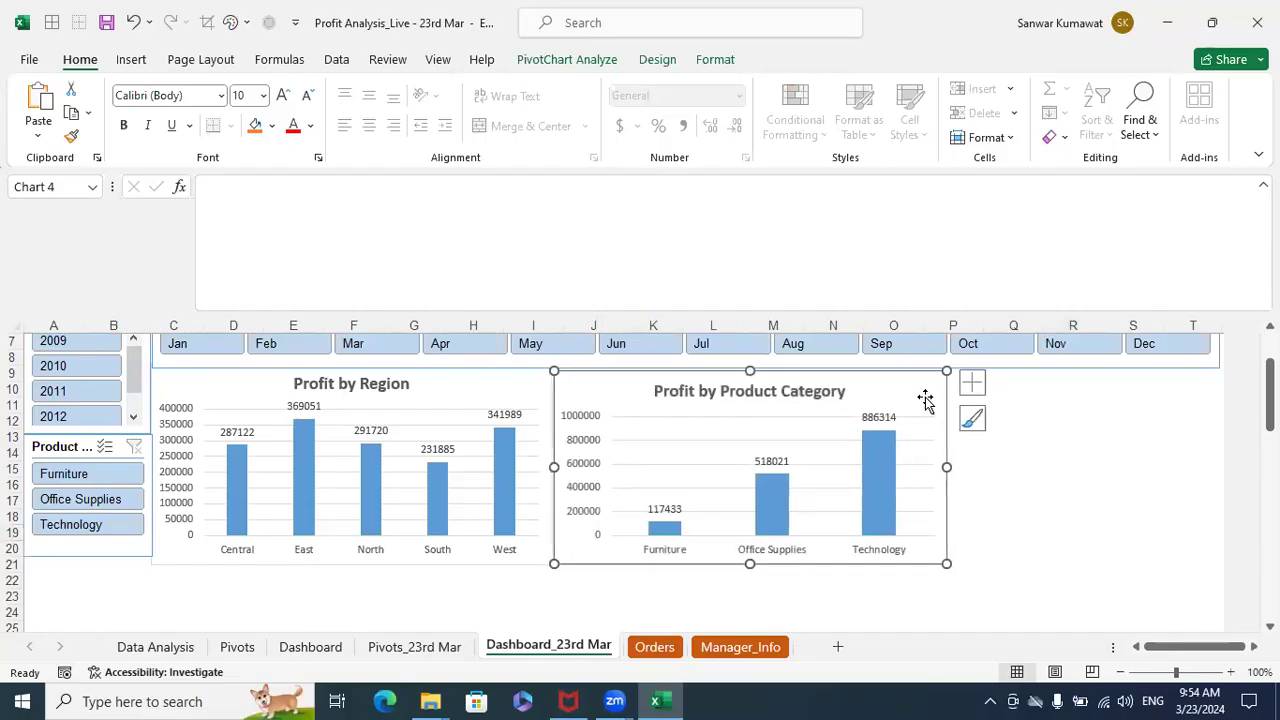
key("Up")
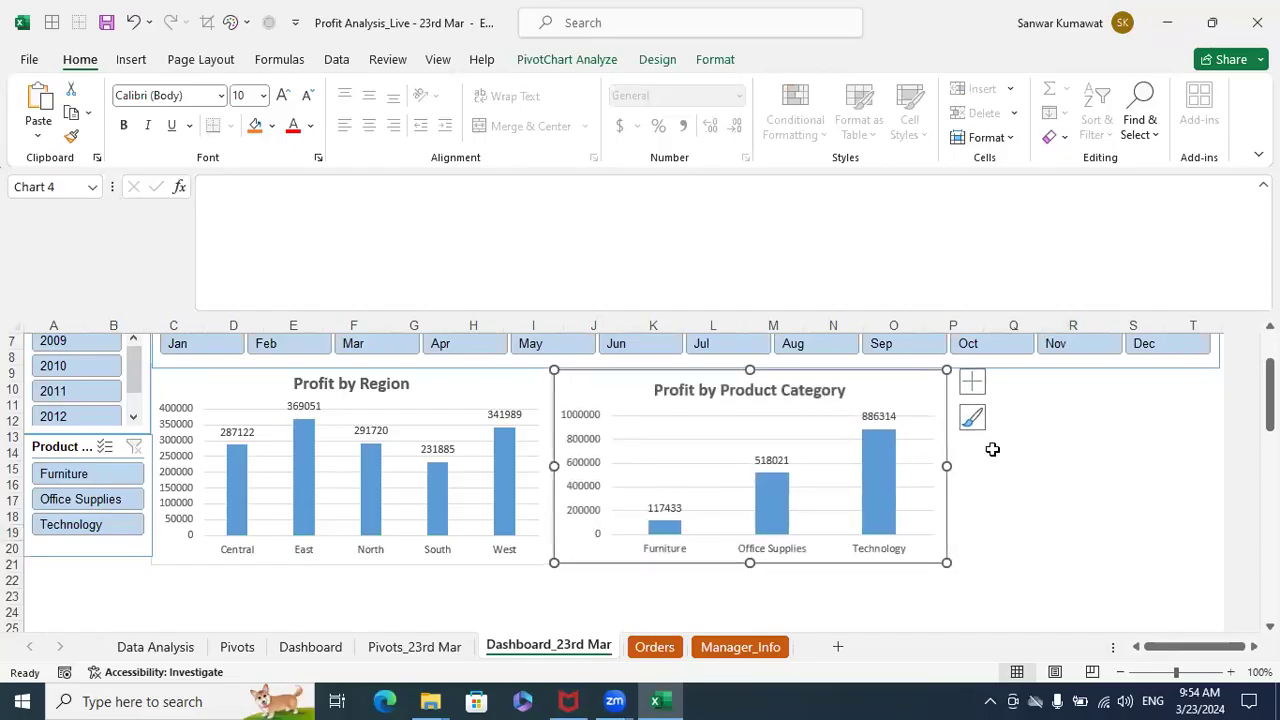
left_click(1073, 490)
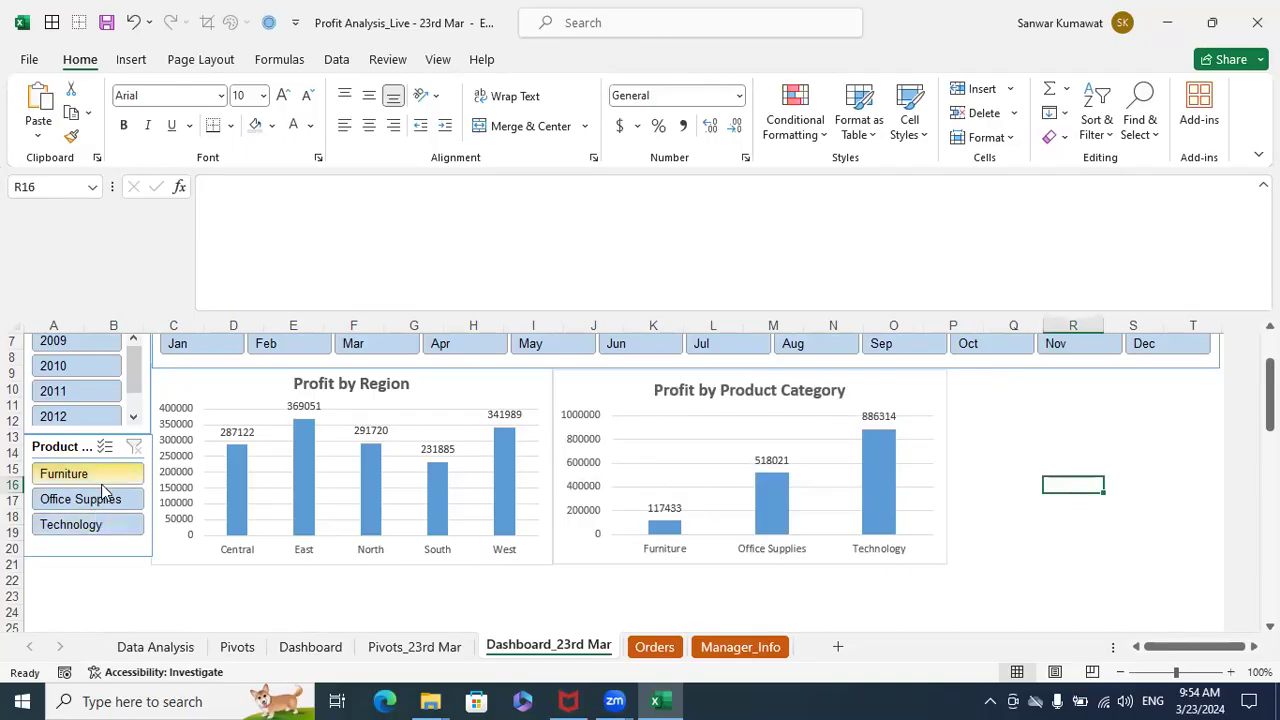
- Test the Year slicer on both charts with 2009, 2010, 2011 and 2012 in turn, and clear its filter
left_click(85, 345)
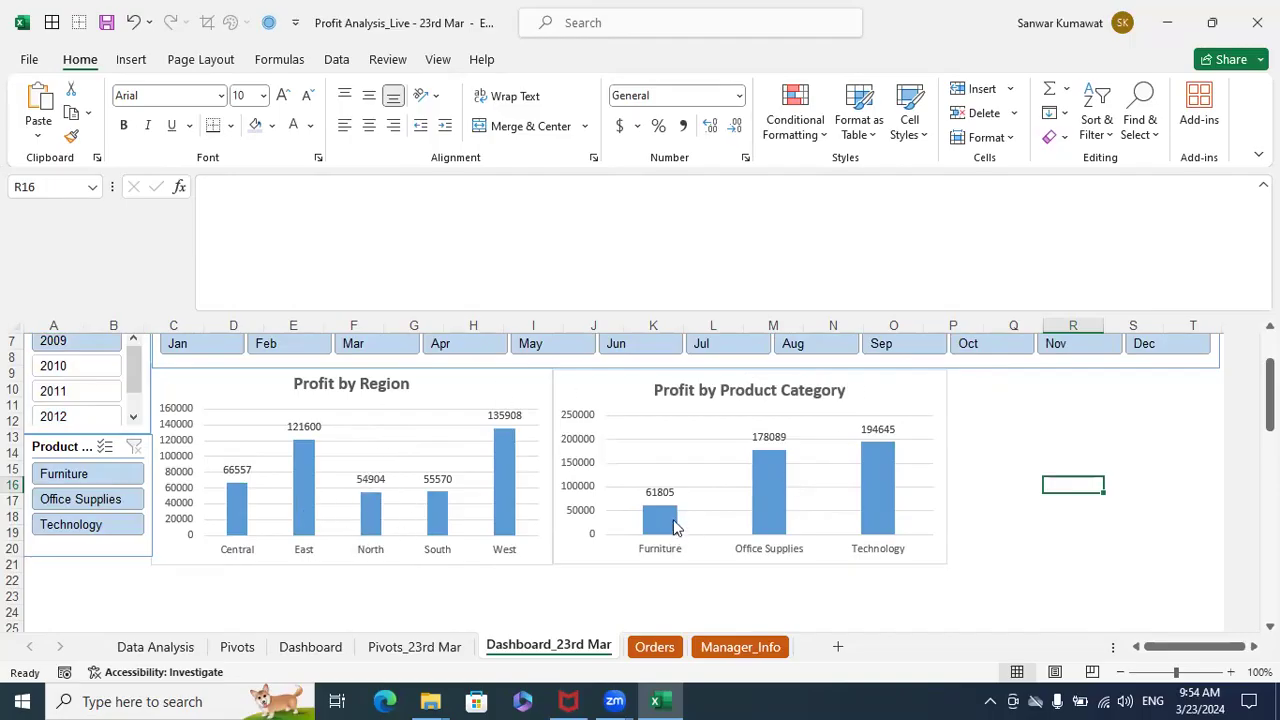
left_click(86, 367)
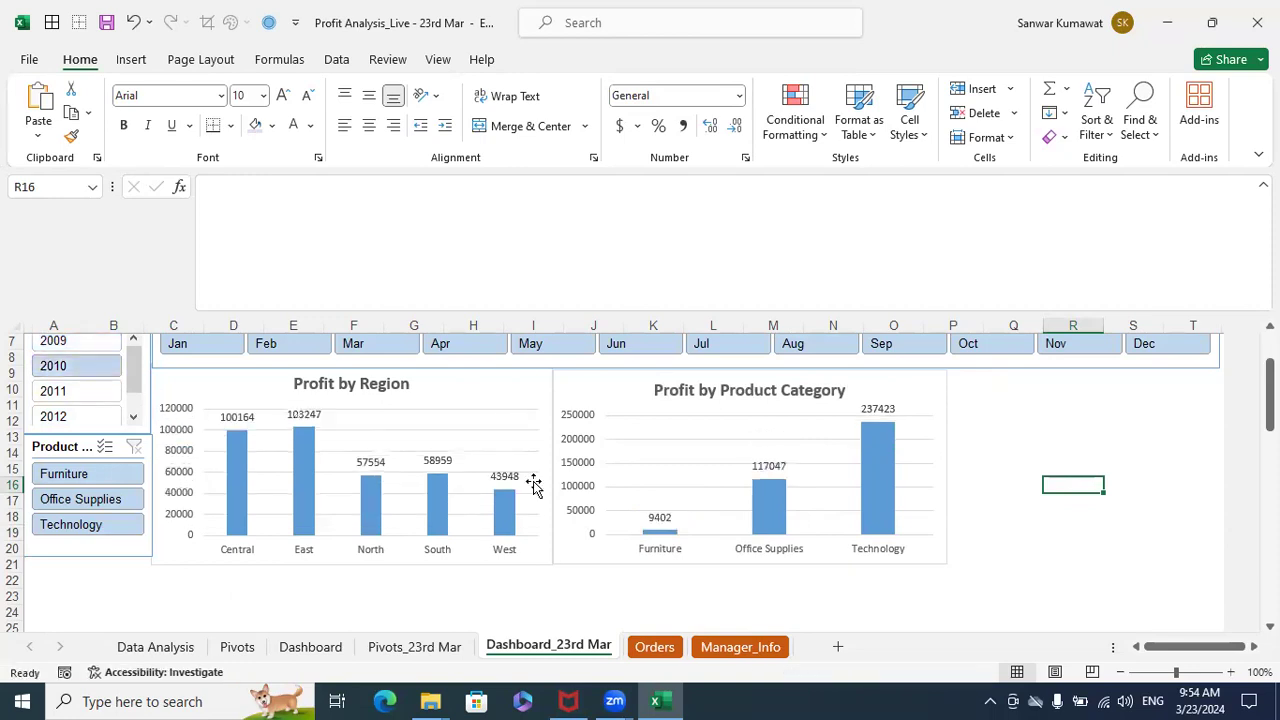
left_click(52, 394)
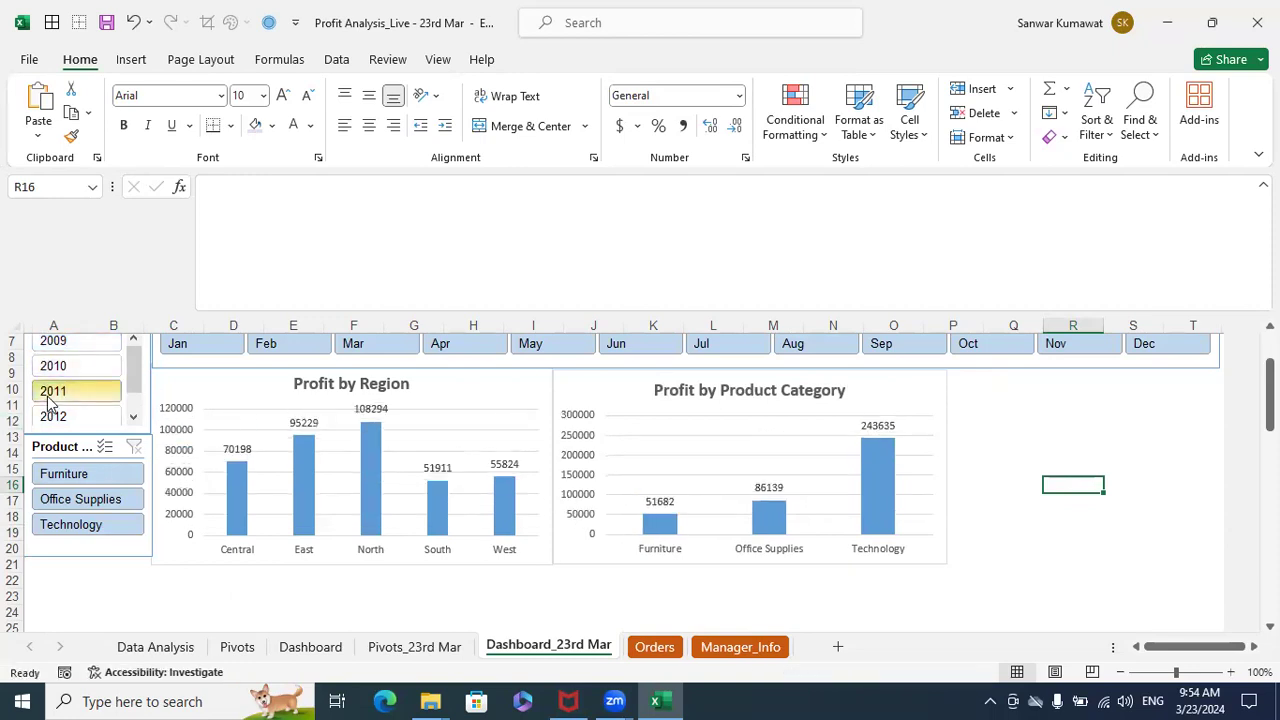
left_click(62, 416)
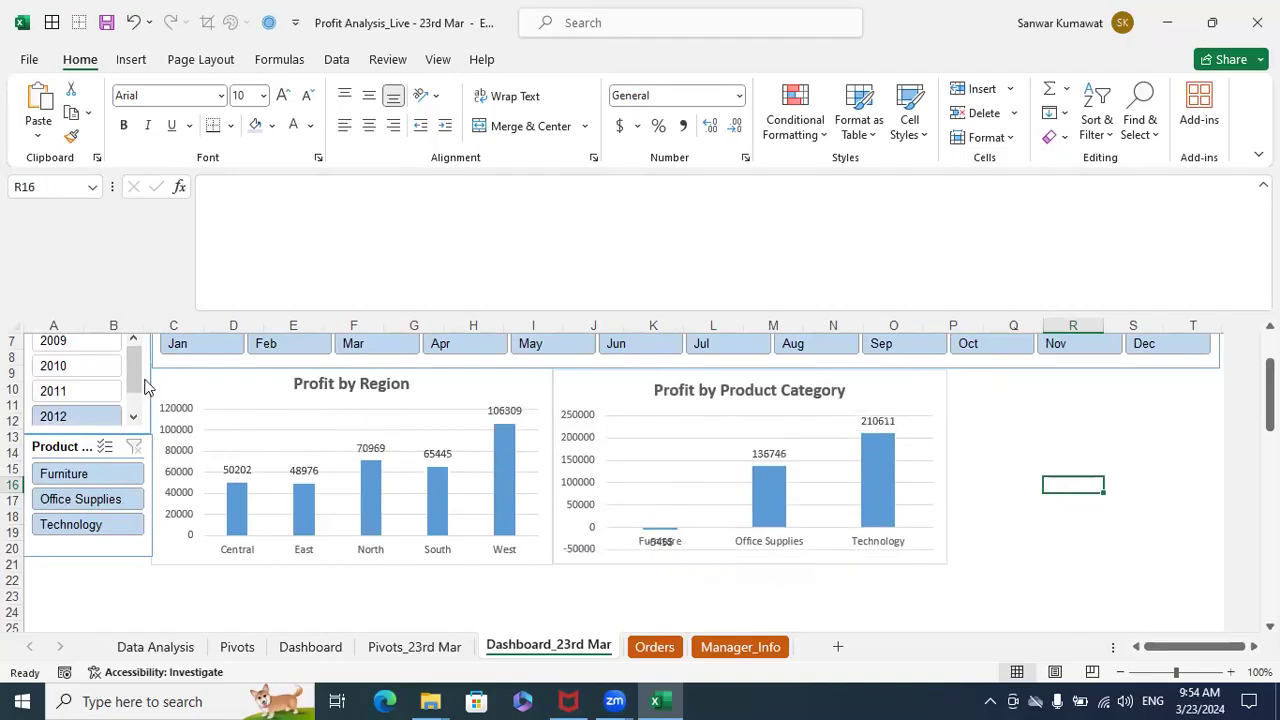
scroll(116, 368, "up", 1)
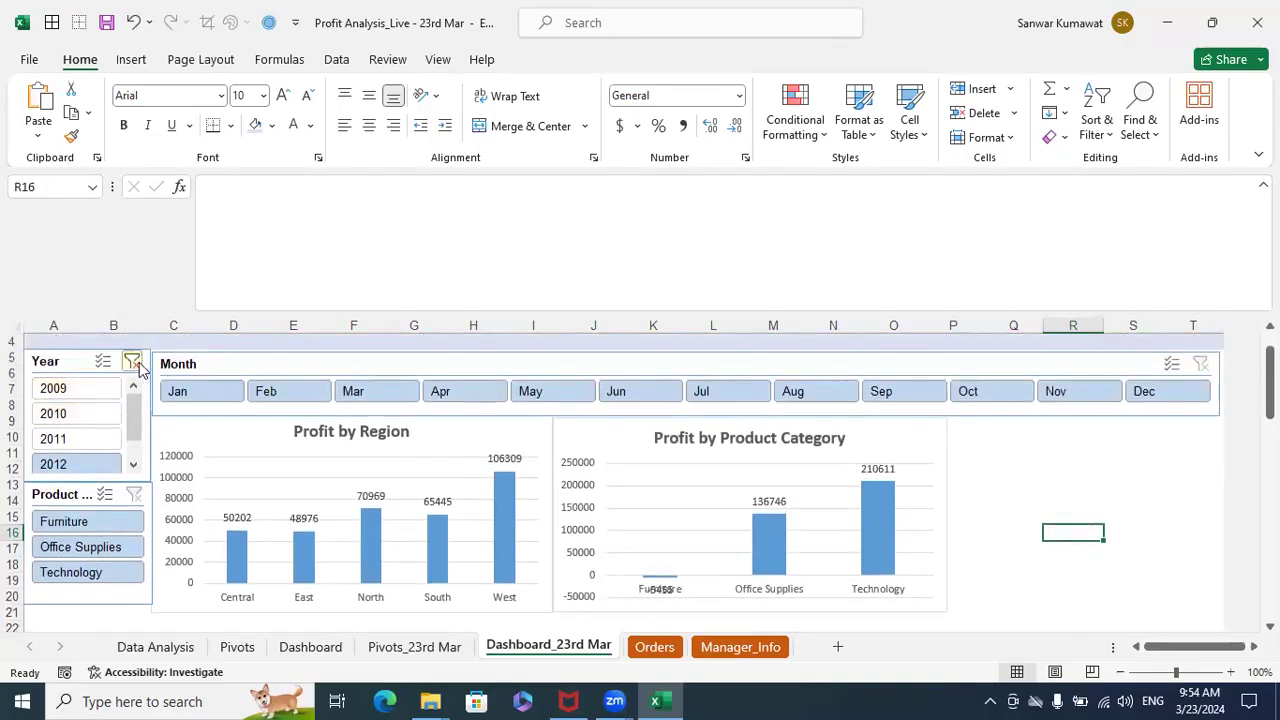
left_click(134, 363)
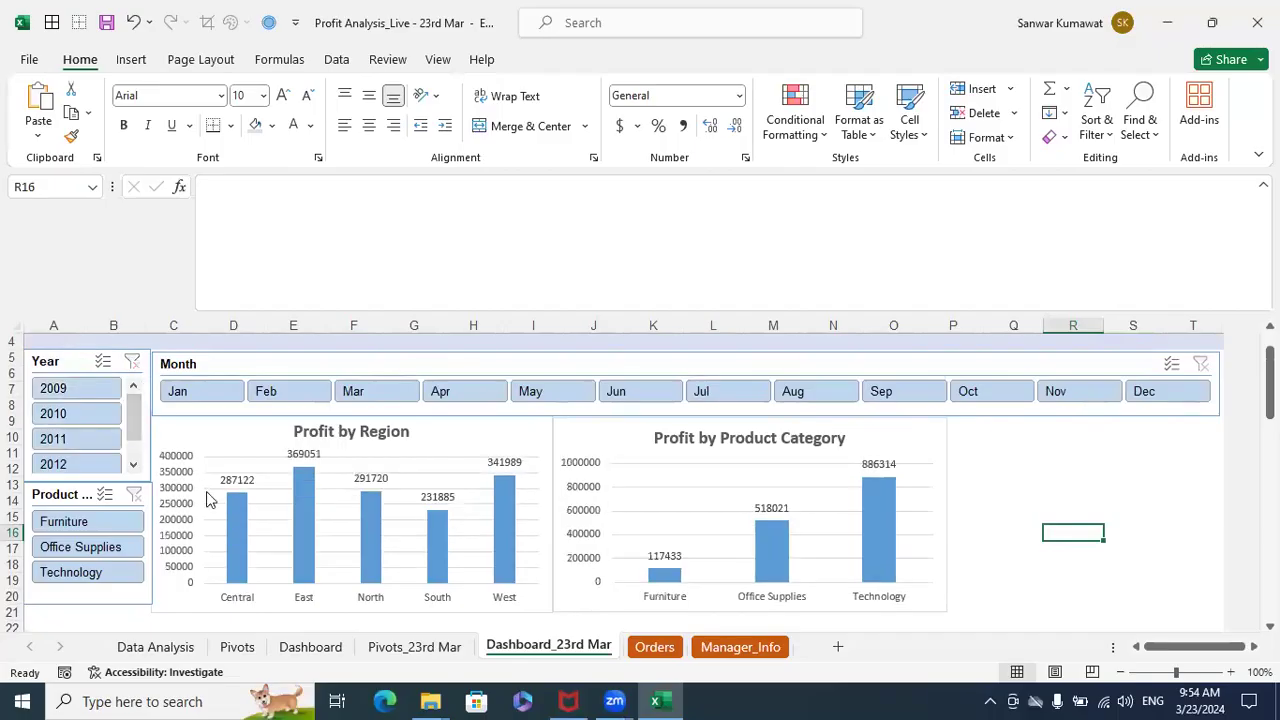
- Lengthen the Product Category slicer slightly so its bottom edge lines up with the charts
scroll(200, 510, "down", 1)
left_click(84, 562)
left_click(83, 554)
left_click_drag(87, 556, 87, 566)
left_click(1090, 540)
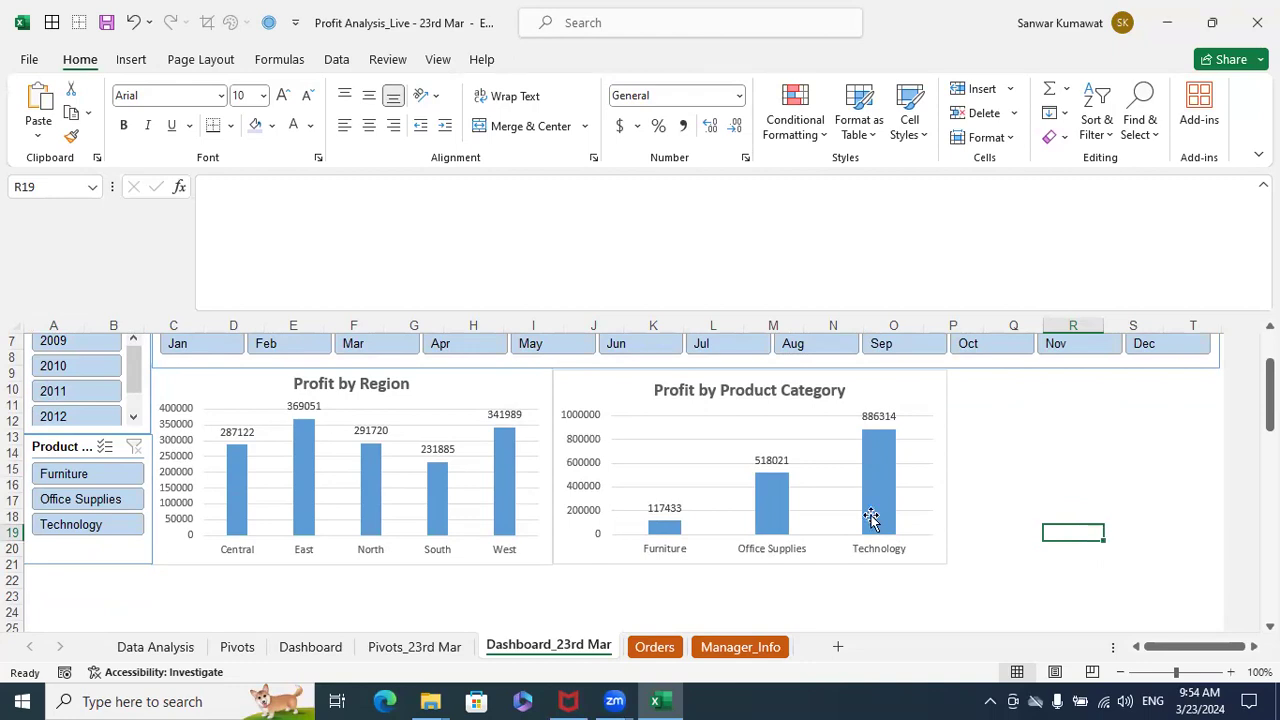
- Freeze the Dashboard_23rd Mar sheet above row 4 so the PROFIT ANALYSIS banner stays in place, and test it
scroll(912, 482, "up", 1)
scroll(912, 482, "up", 1)
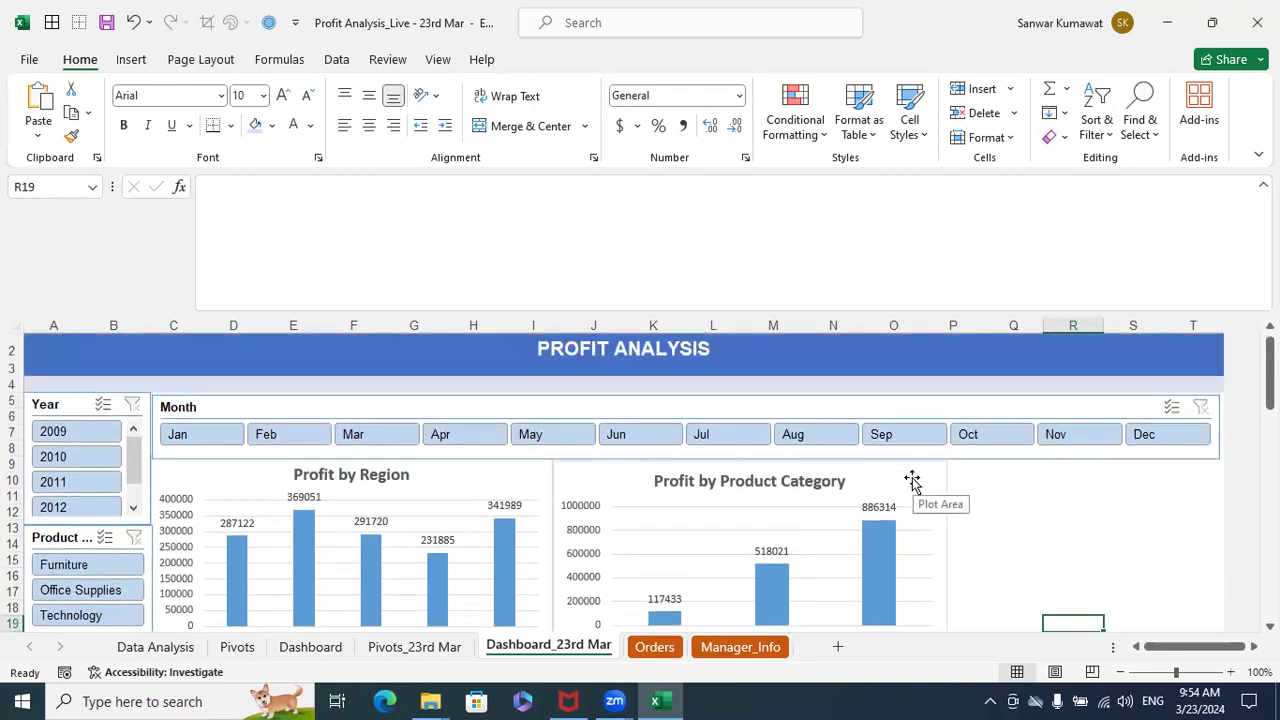
scroll(912, 482, "down", 1)
scroll(912, 482, "up", 1)
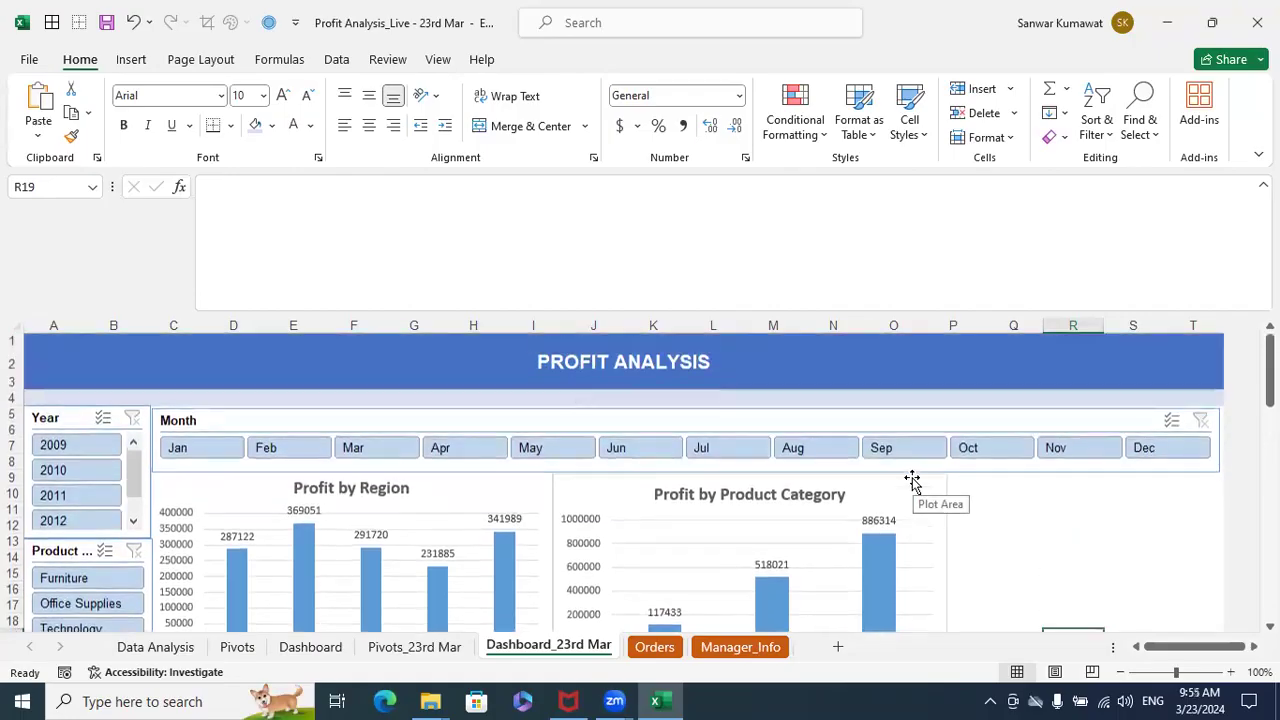
left_click(14, 398)
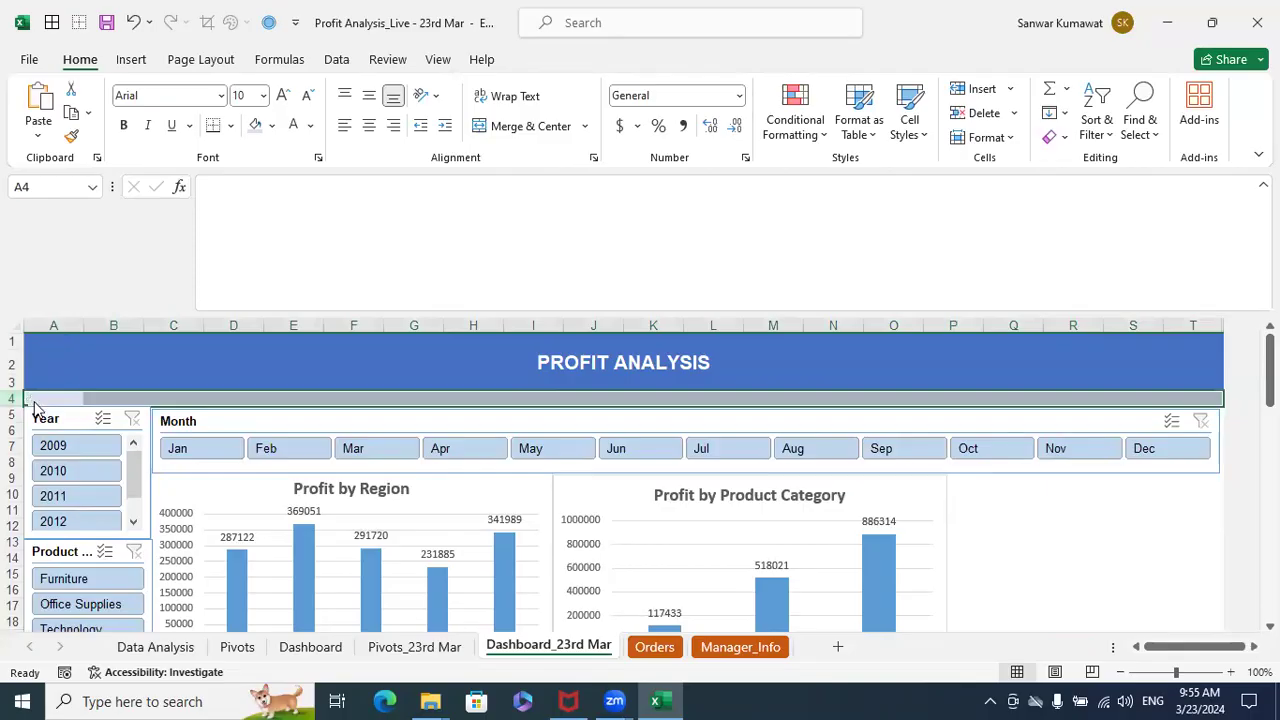
left_click(437, 59)
left_click(661, 120)
left_click(720, 178)
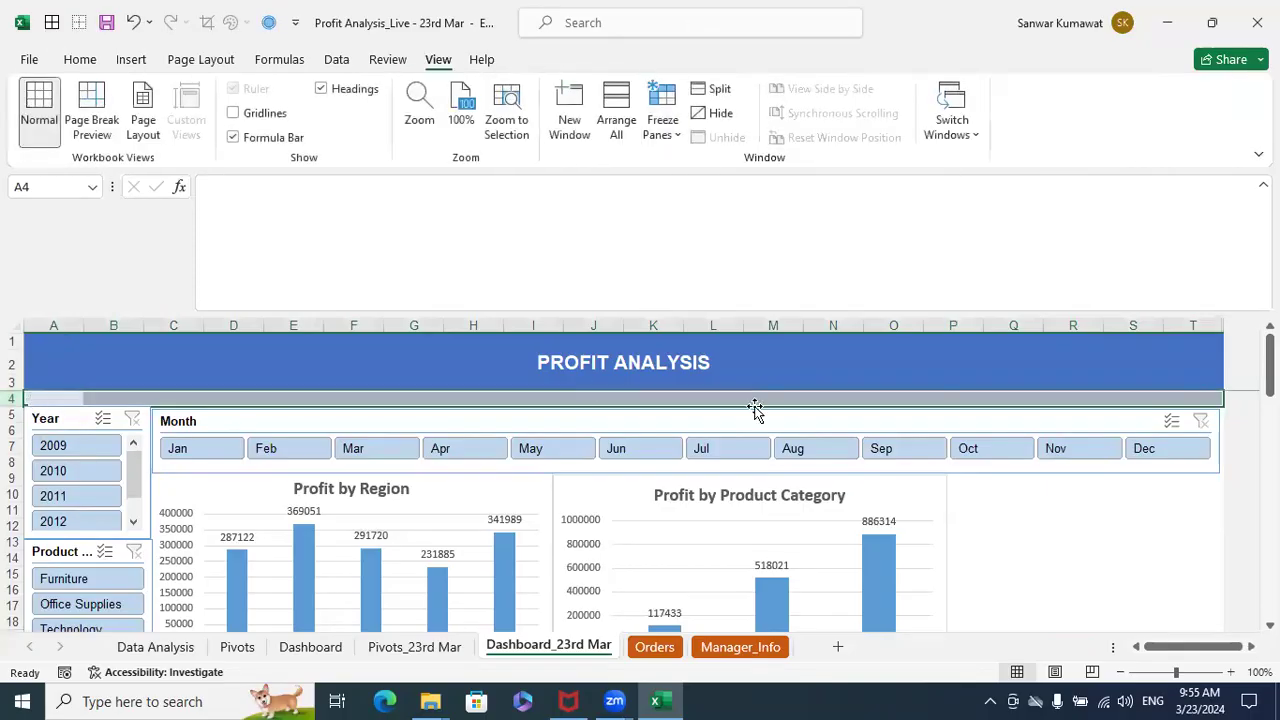
left_click(1066, 518)
scroll(1066, 520, "down", 1)
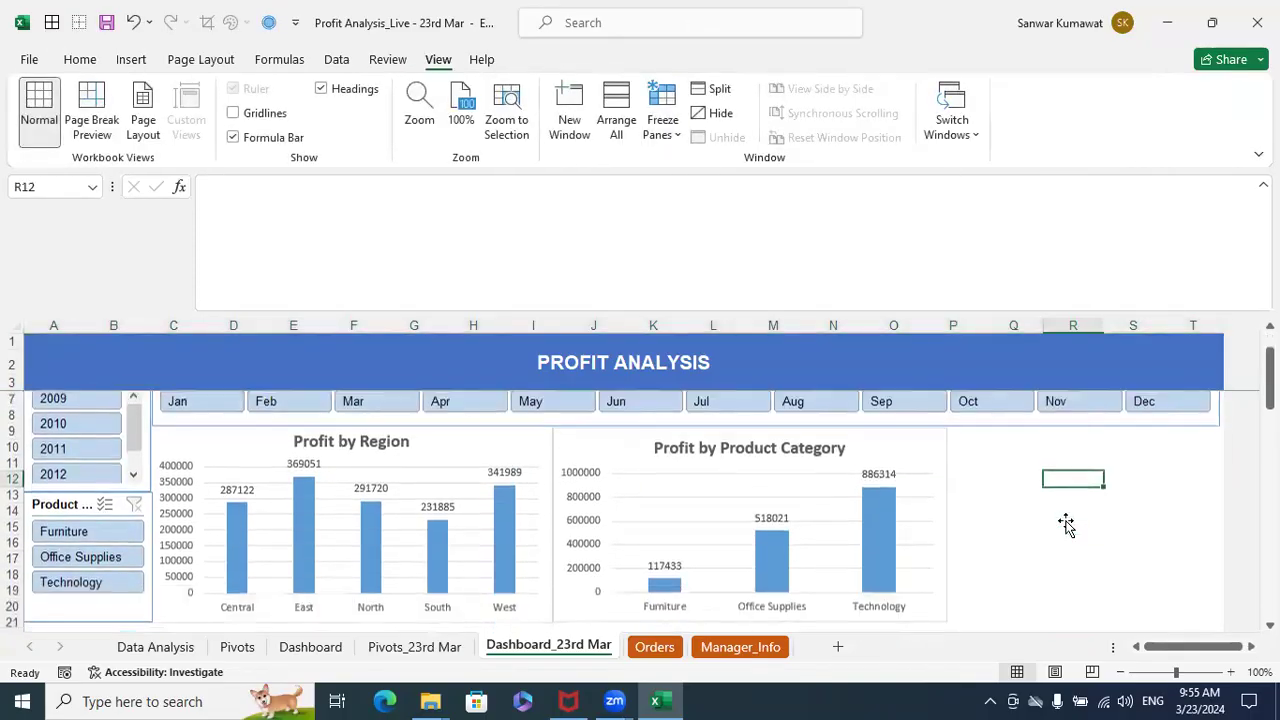
scroll(1066, 525, "down", 1)
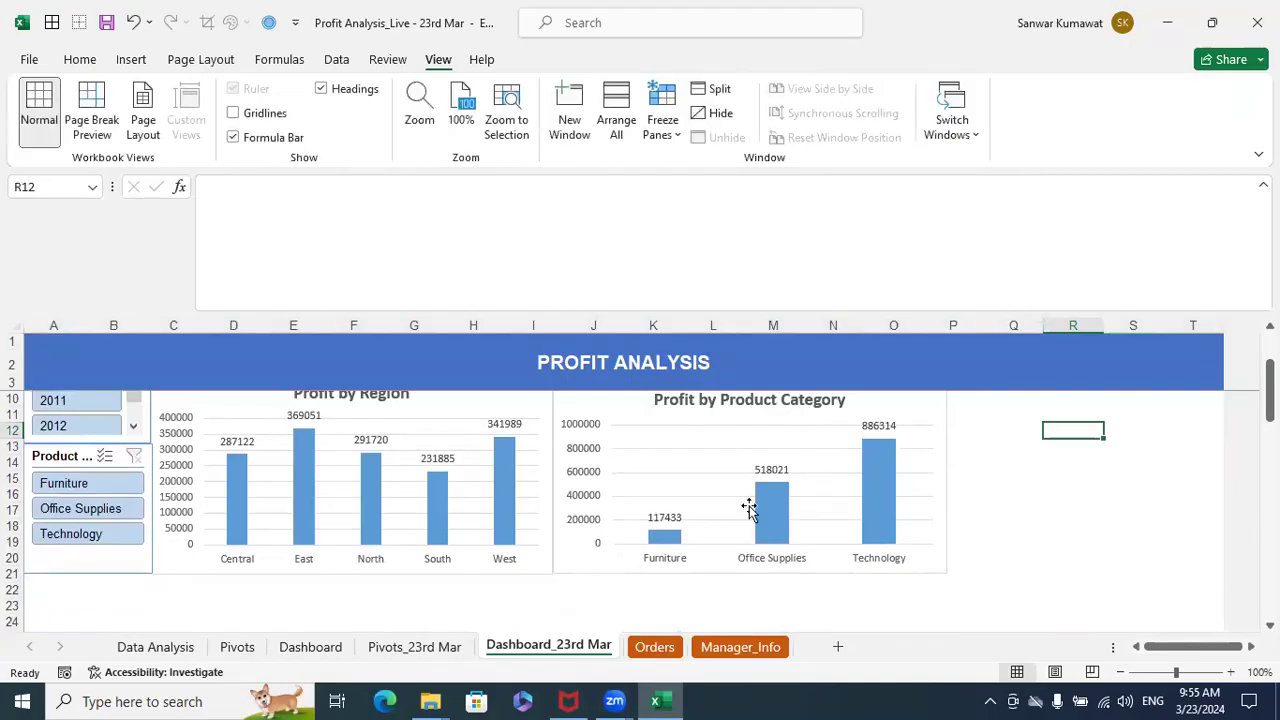
- Review the Orders sheet's column headers and the distinct values in its Customer Segment column
left_click(652, 656)
left_click(755, 355)
key("Right")
key("Right")
key("Right")
key("Right")
key("Right")
key("Right")
key("Right")
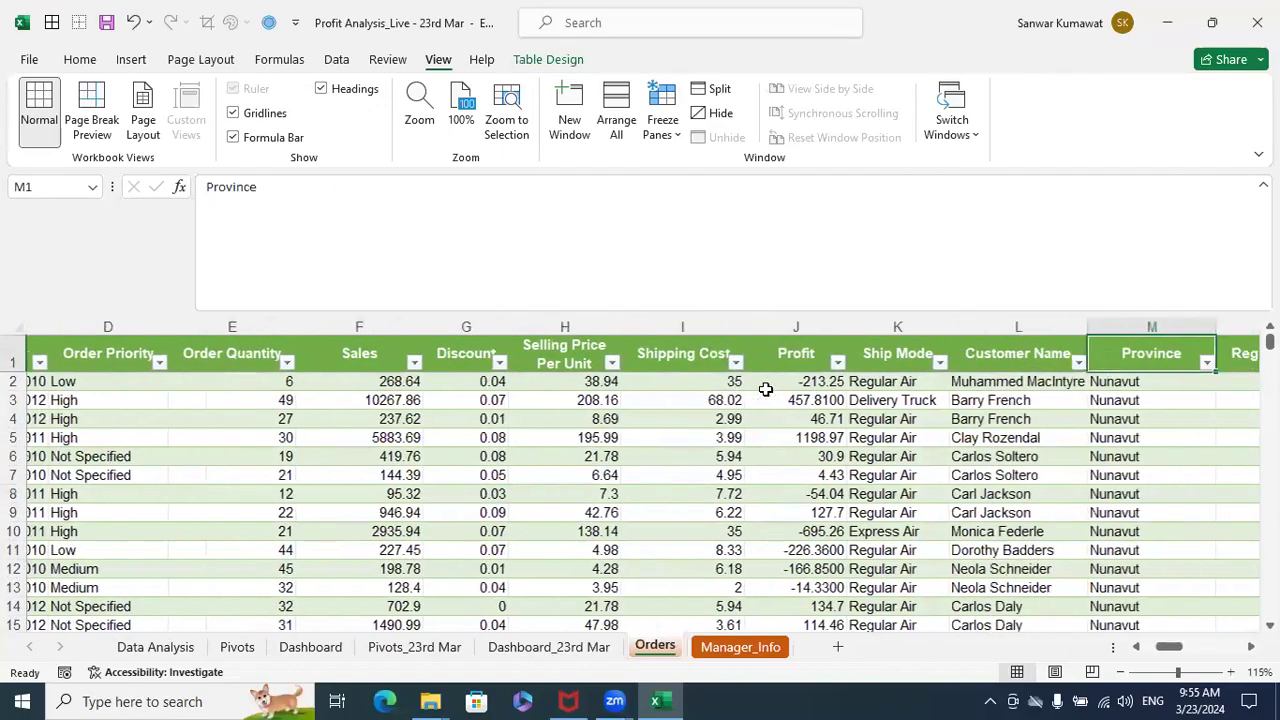
key("Right")
key("Right")
key("Right")
key("Right")
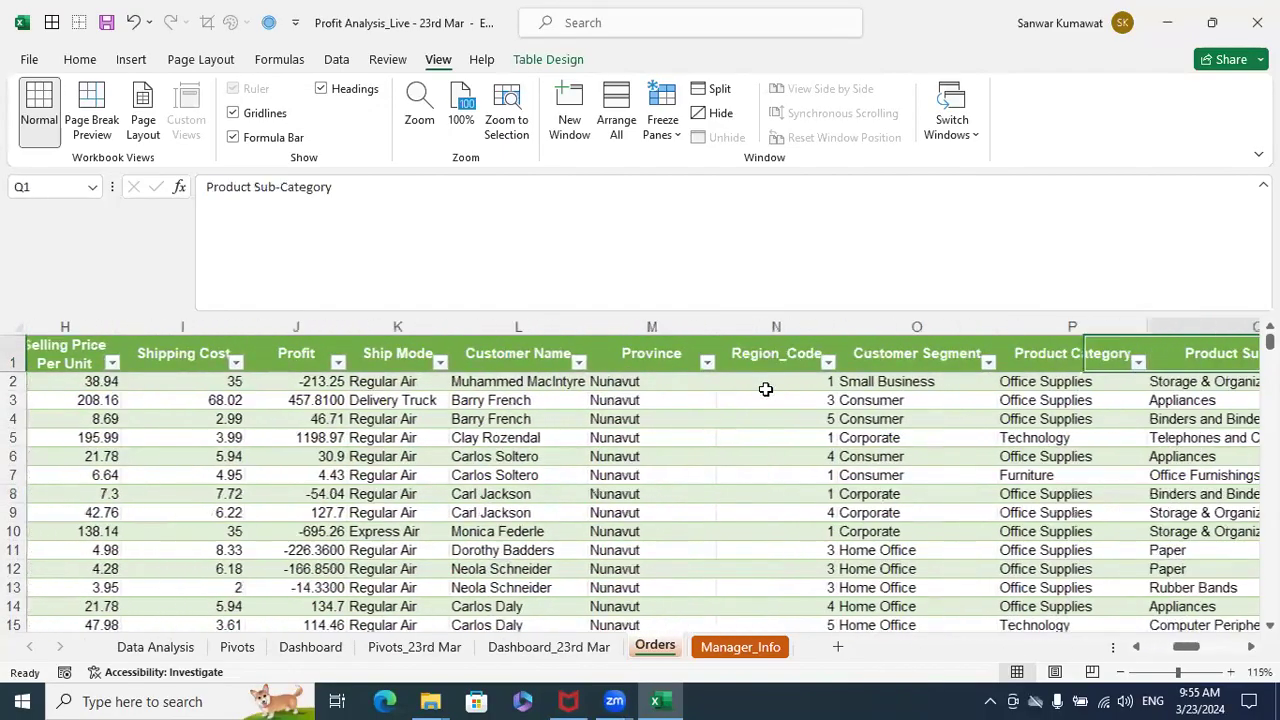
key("Left")
key("Left")
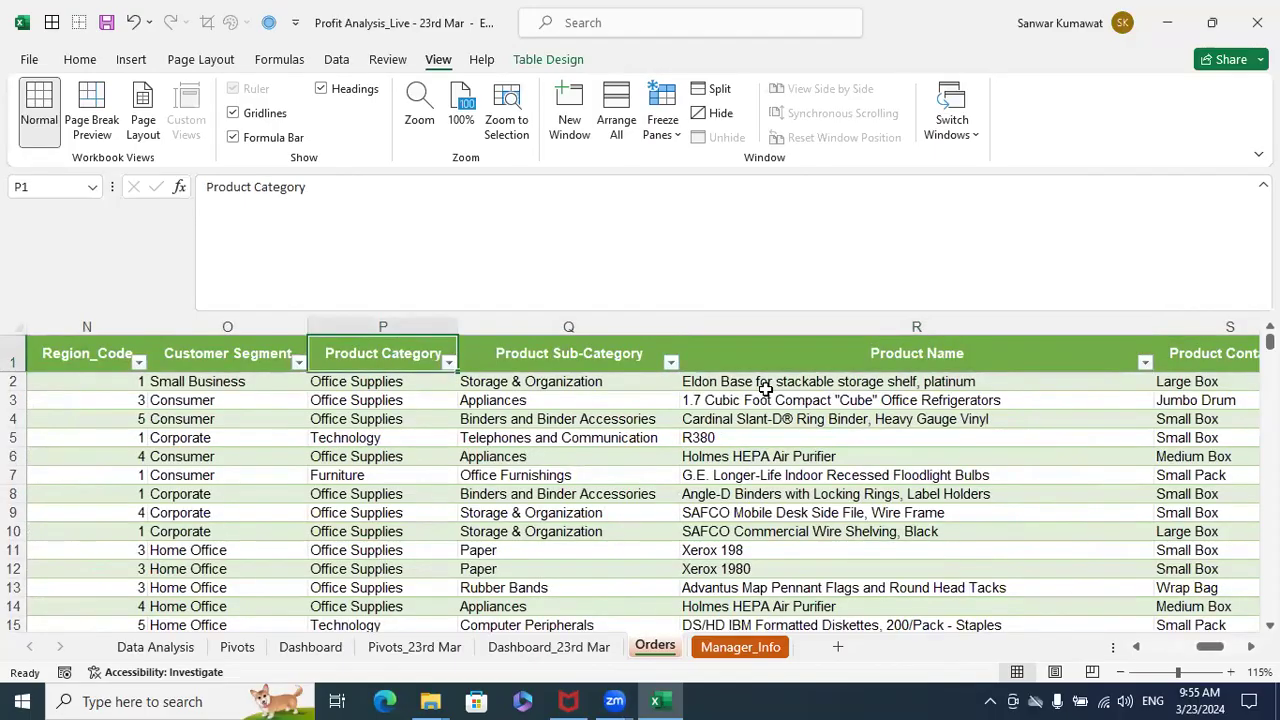
key("Left")
key("Down")
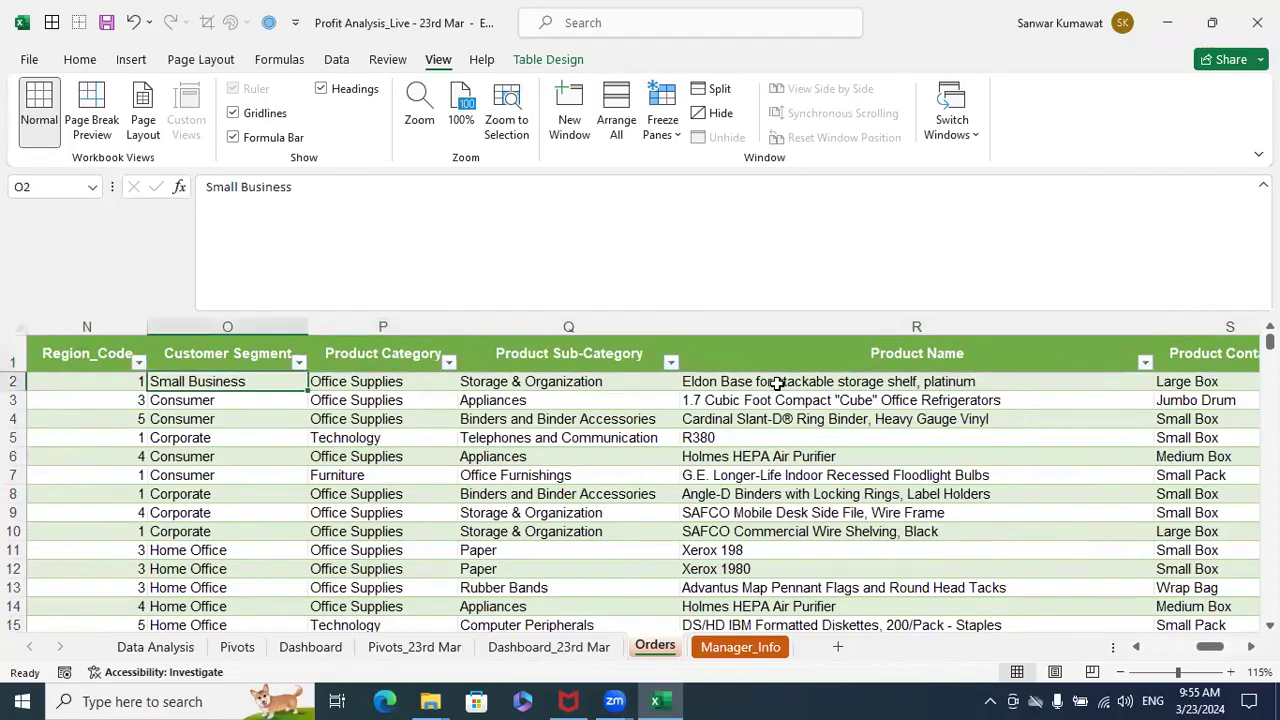
left_click(299, 362)
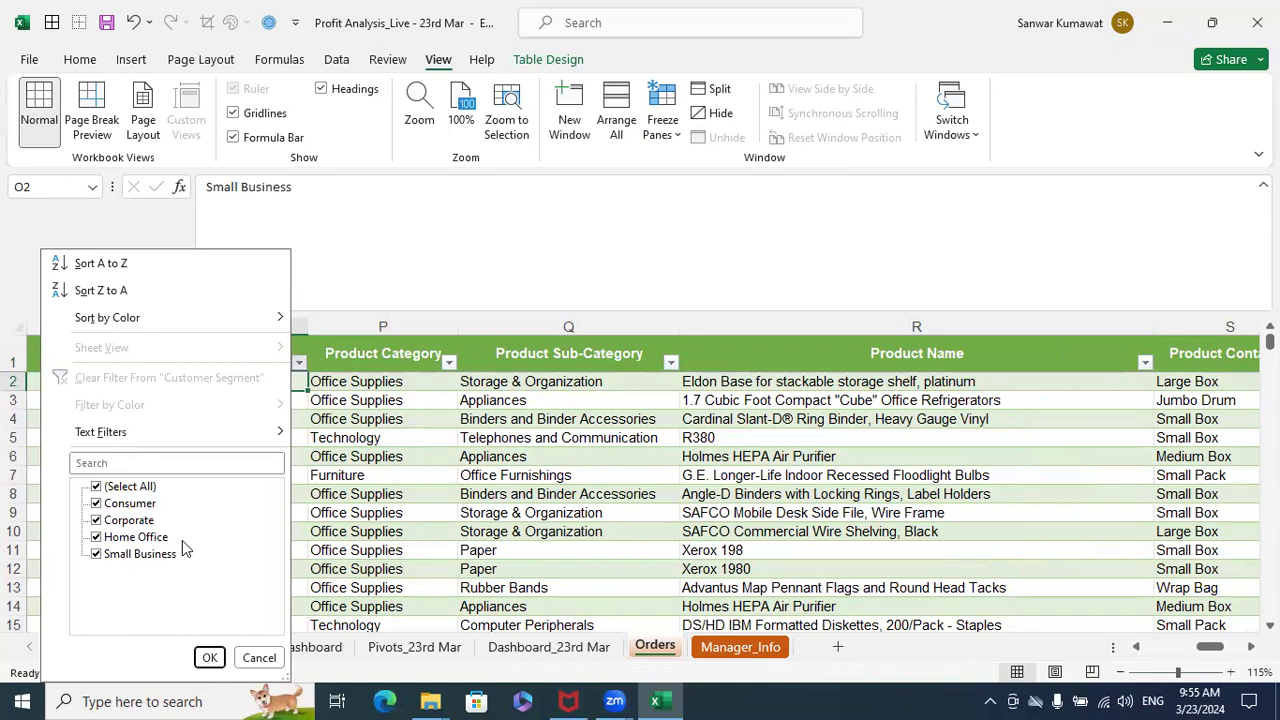
key("Escape")
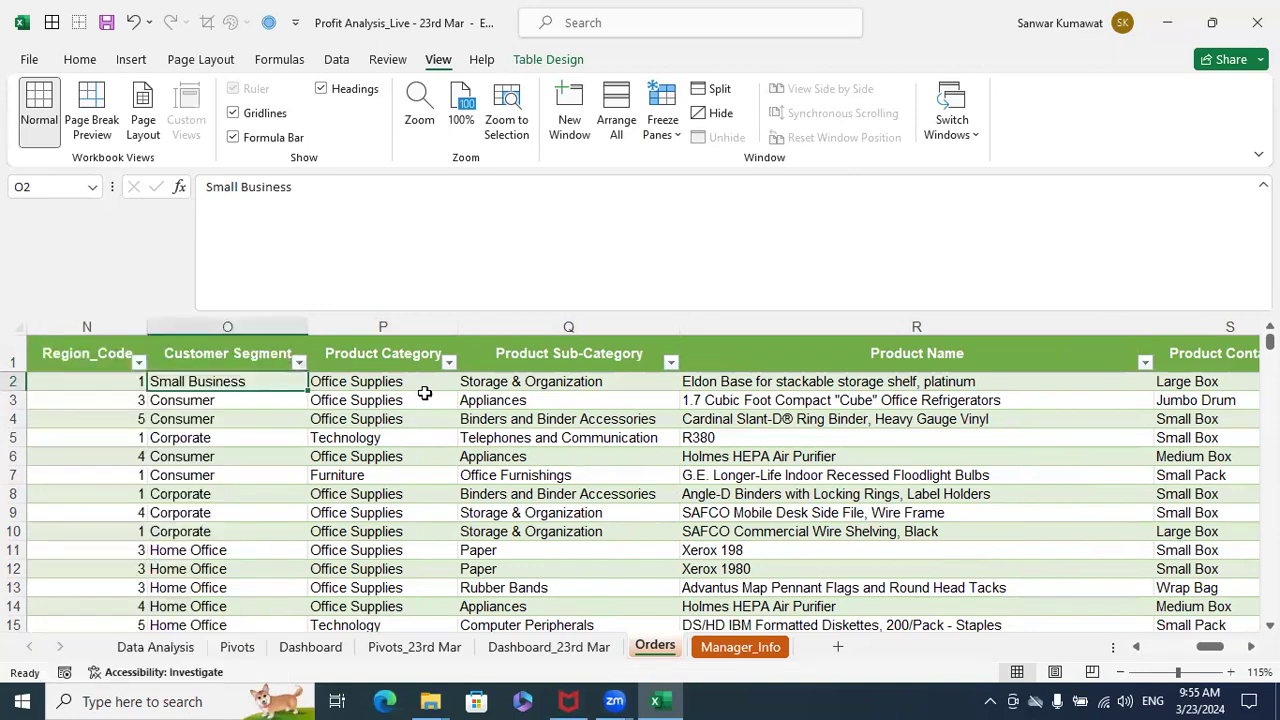
left_click(409, 346)
key("ctrl+Left")
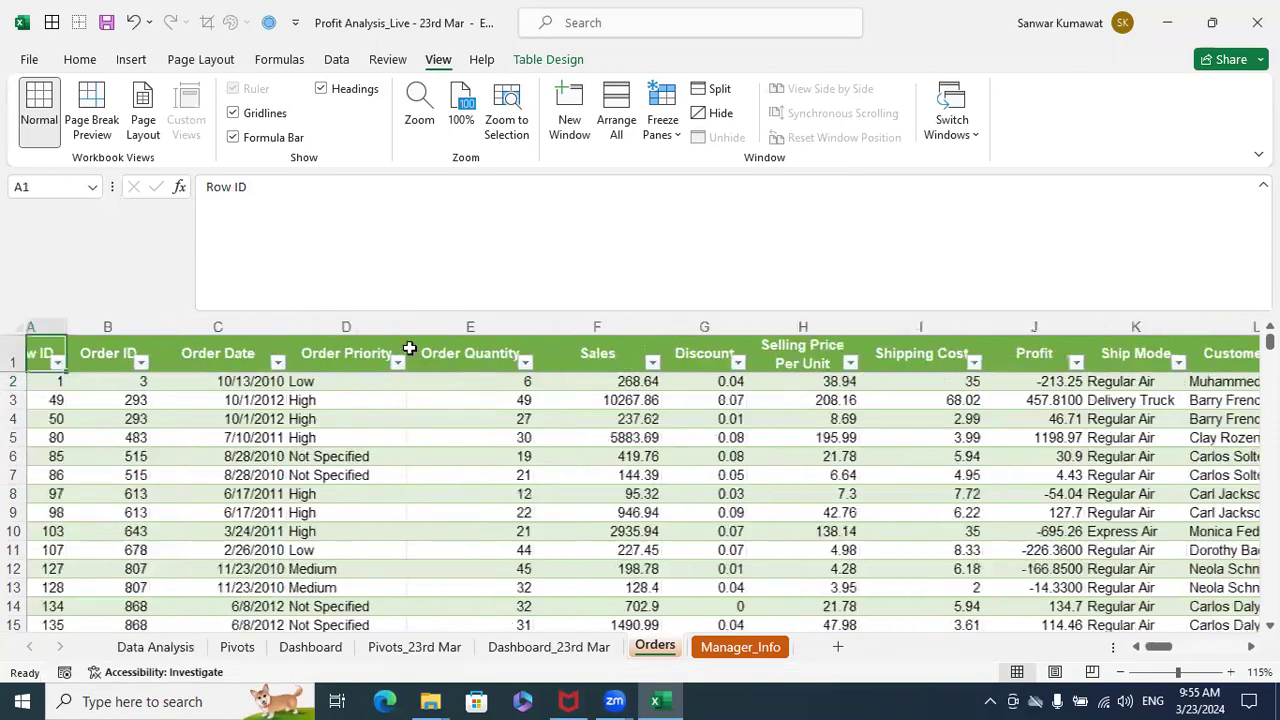
left_click(651, 352)
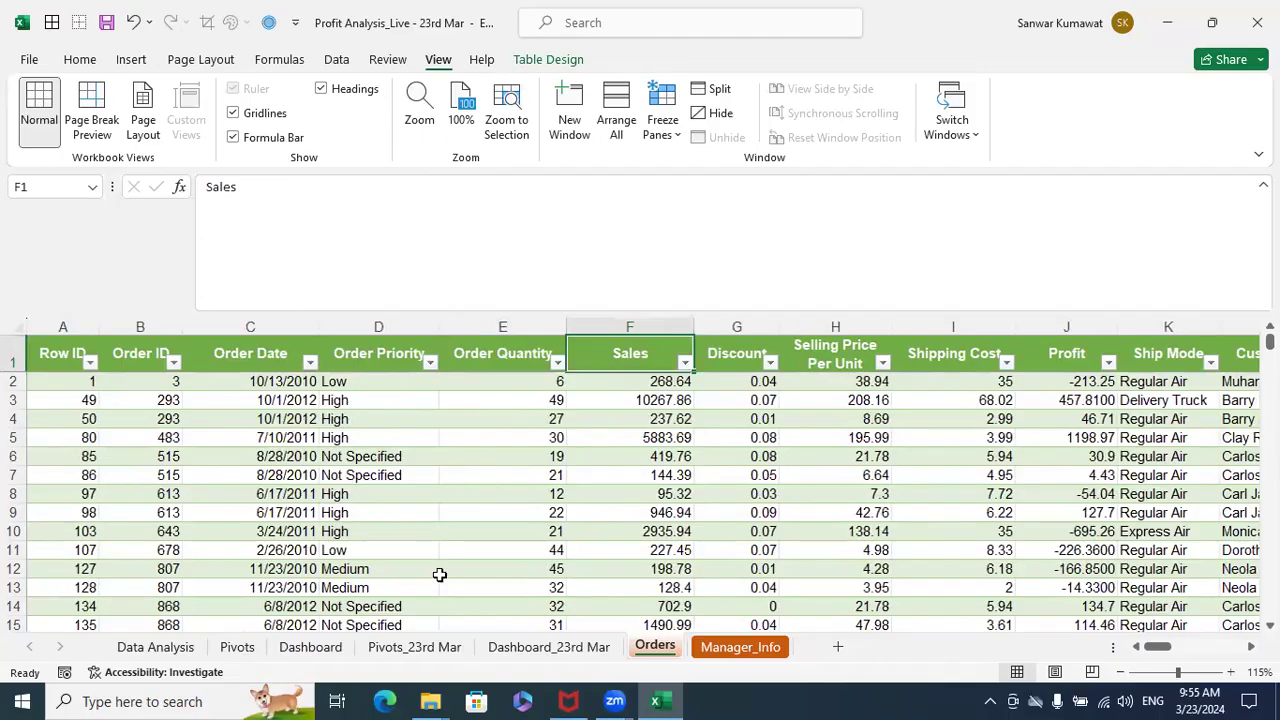
- Duplicate the Product Category pivot table on the Pivots_23rd Mar sheet, placing the copy at G3
left_click(433, 652)
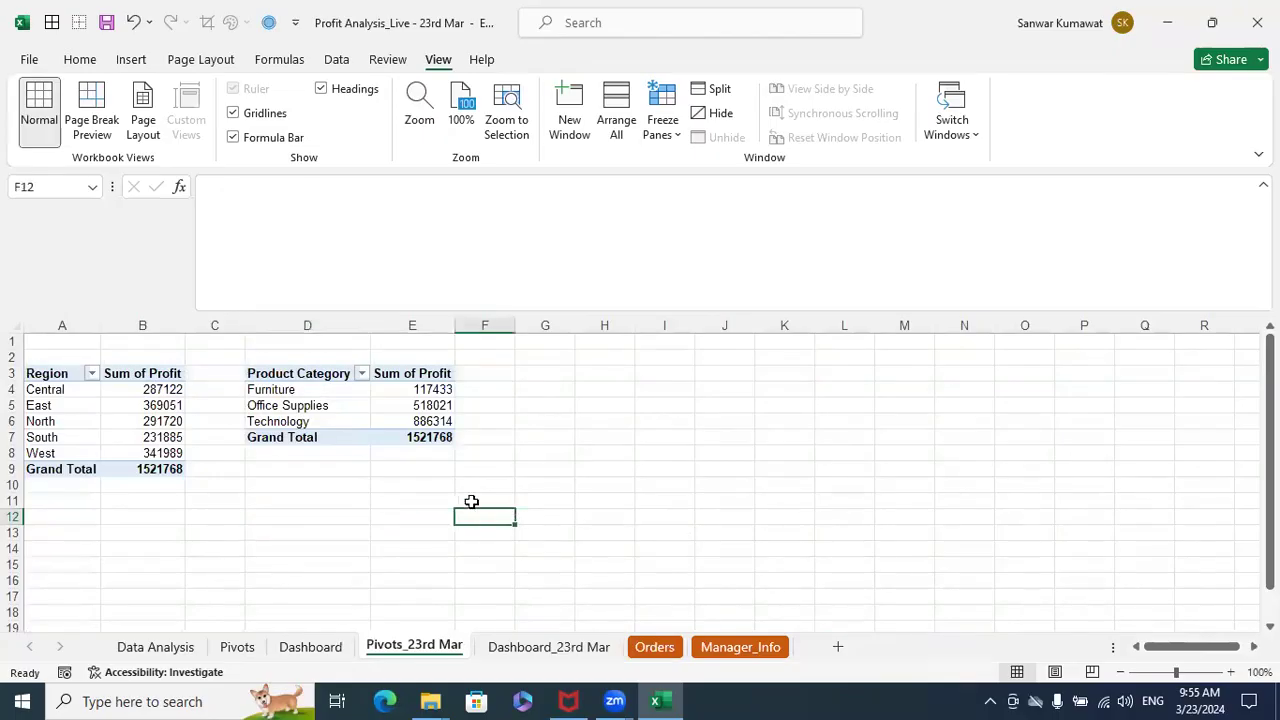
left_click_drag(310, 372, 420, 438)
key("ctrl+c")
left_click(545, 378)
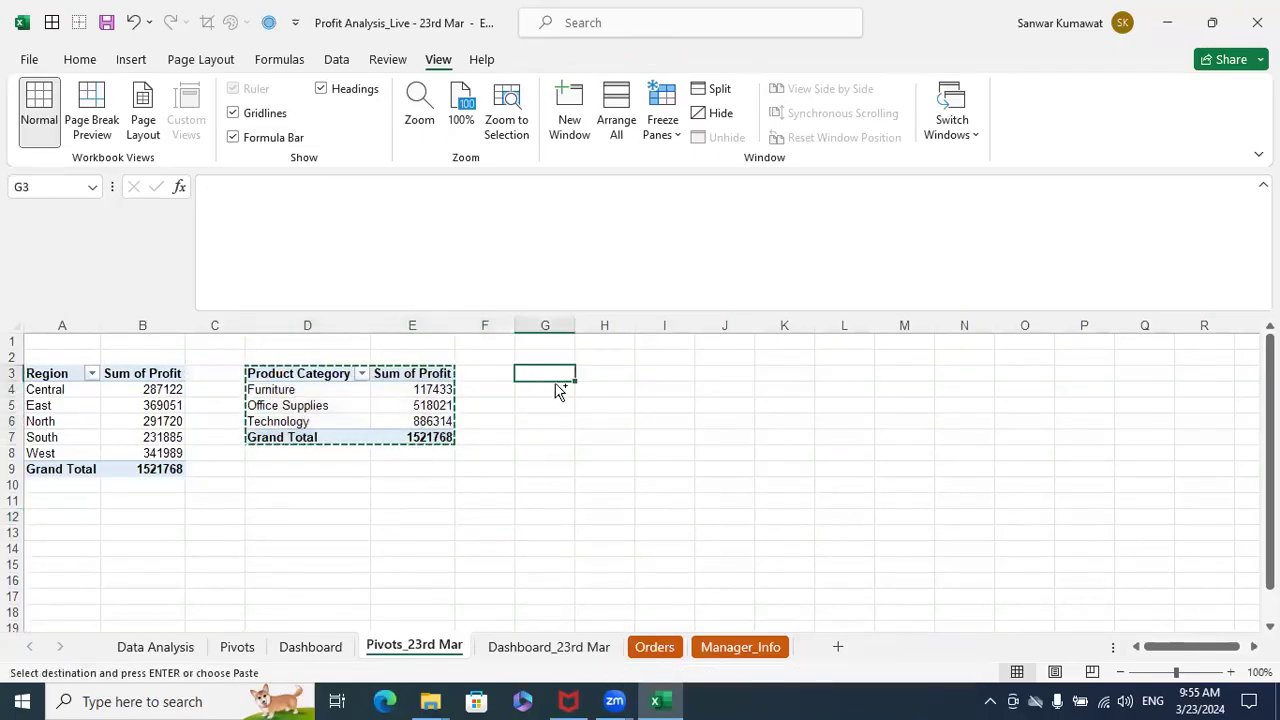
key("ctrl+v")
left_click(726, 421)
double_click(633, 318)
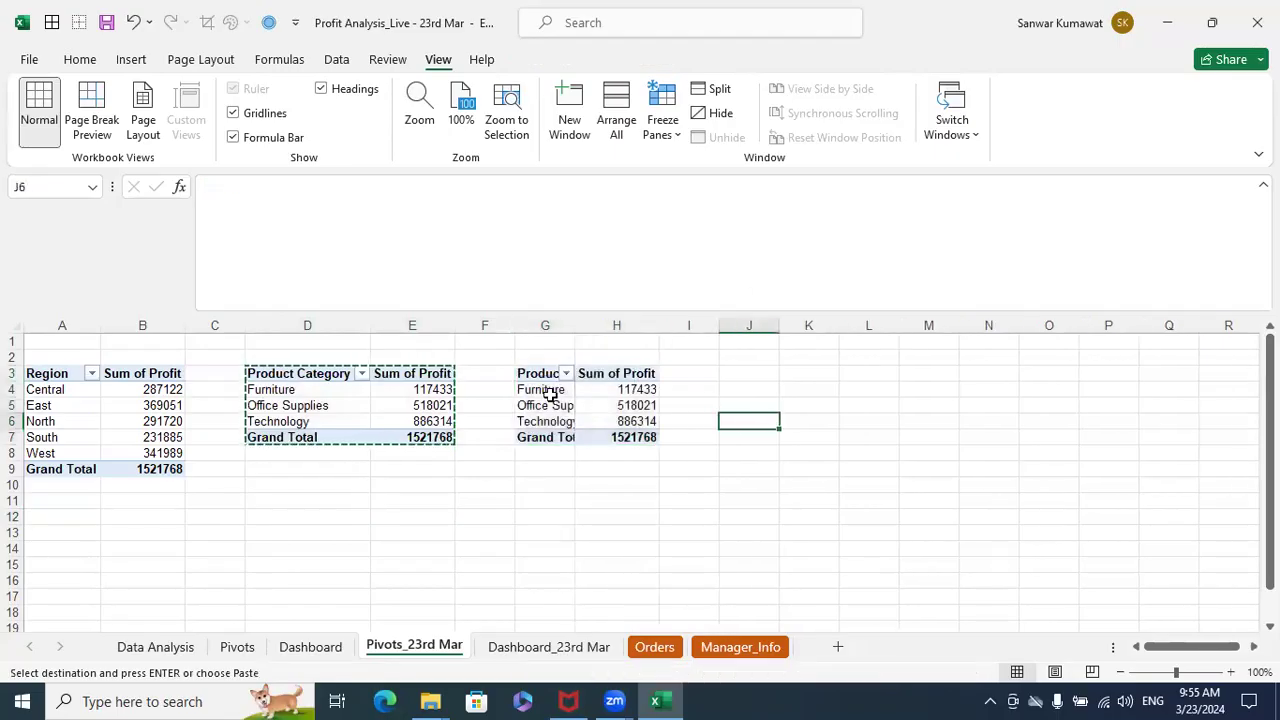
- Replace Product Category with Customer Segment as the row field of the copied pivot table at G3
left_click(560, 391)
key("Escape")
right_click(560, 391)
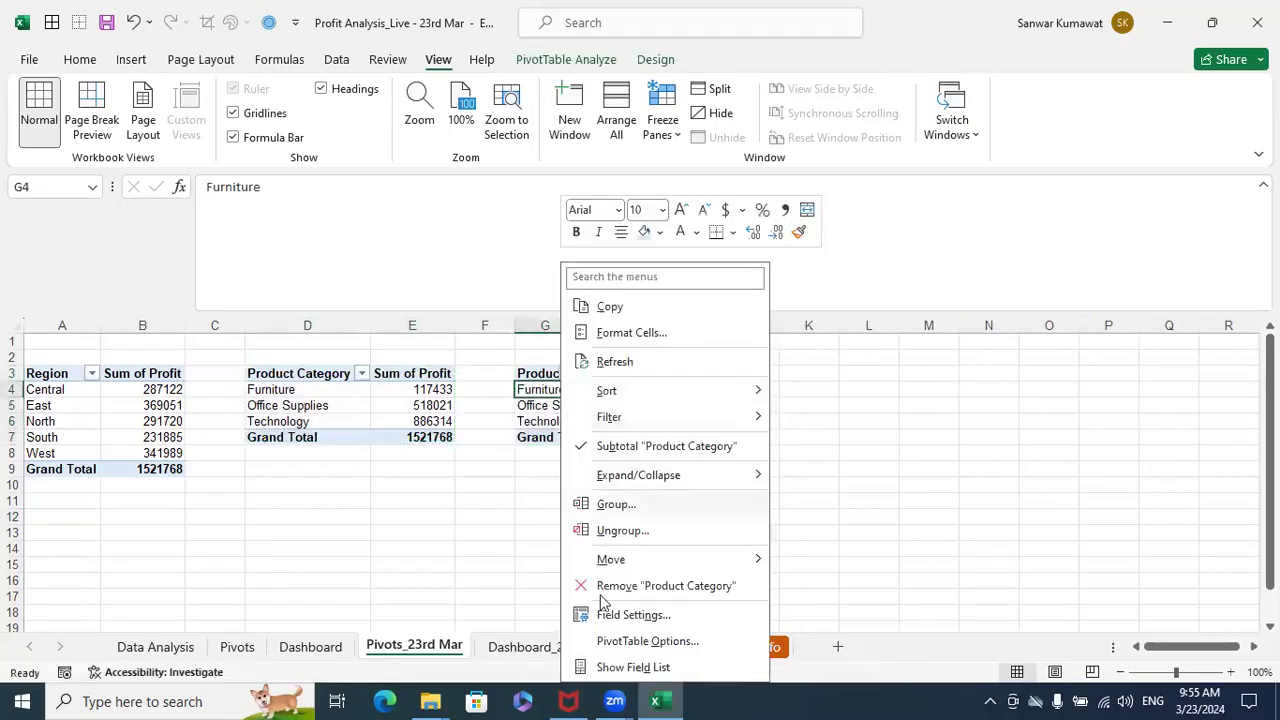
left_click(607, 663)
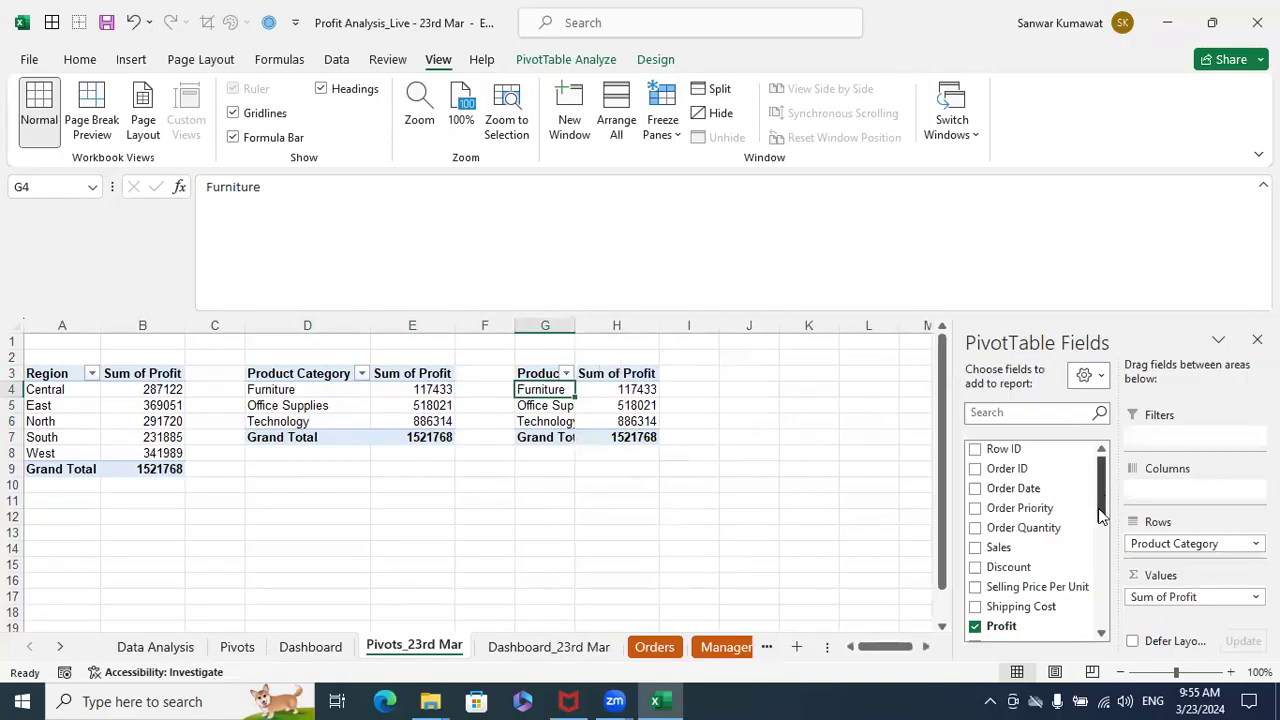
left_click_drag(1197, 540, 1075, 530)
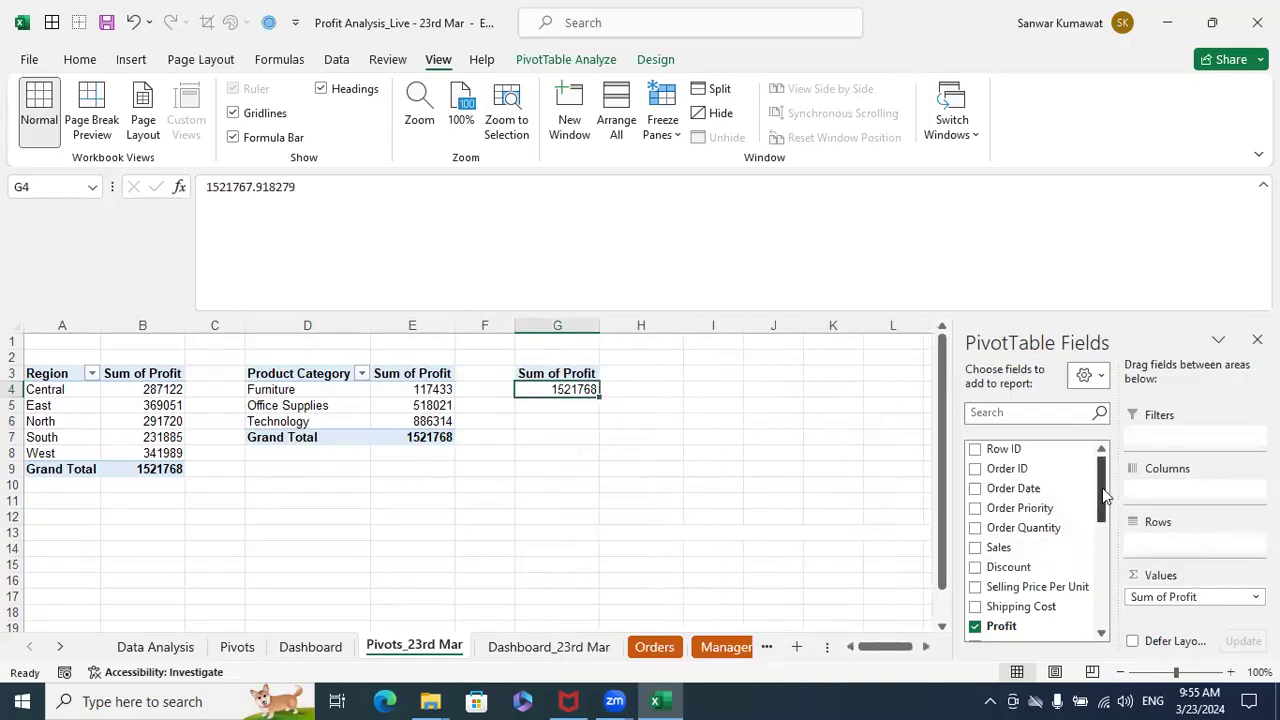
scroll(1050, 538, "down", 3)
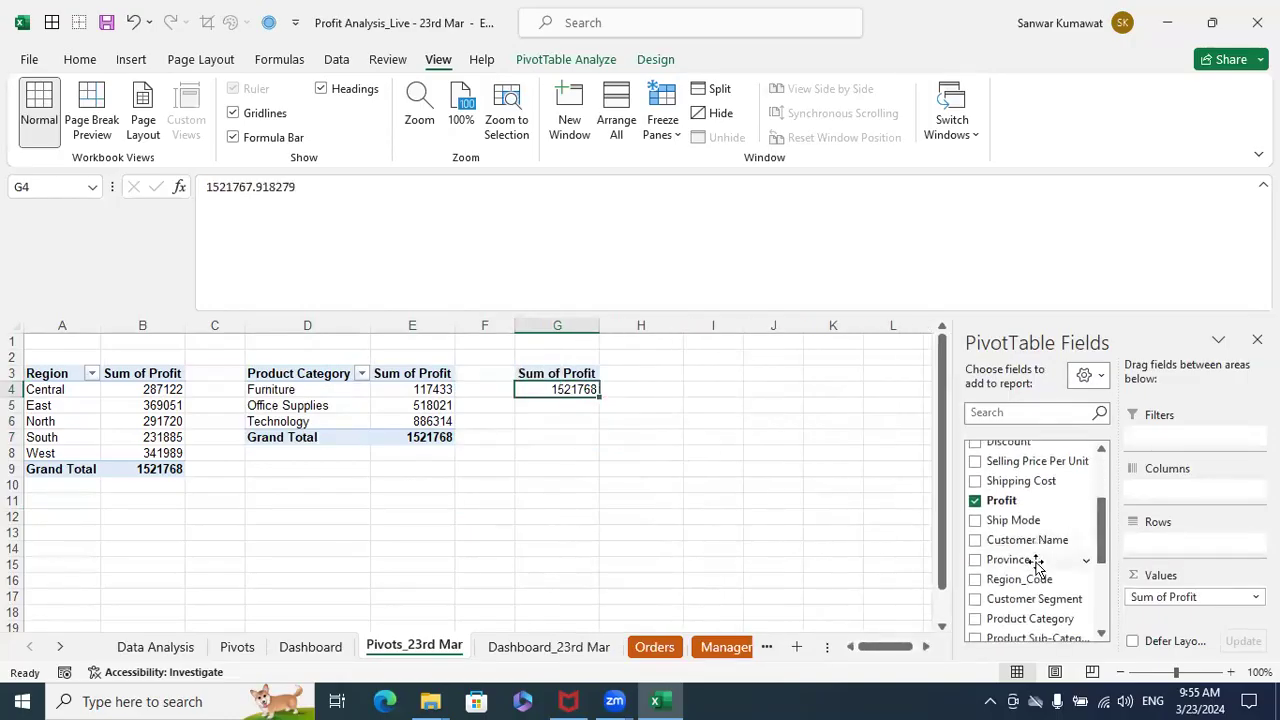
left_click_drag(1030, 598, 1160, 531)
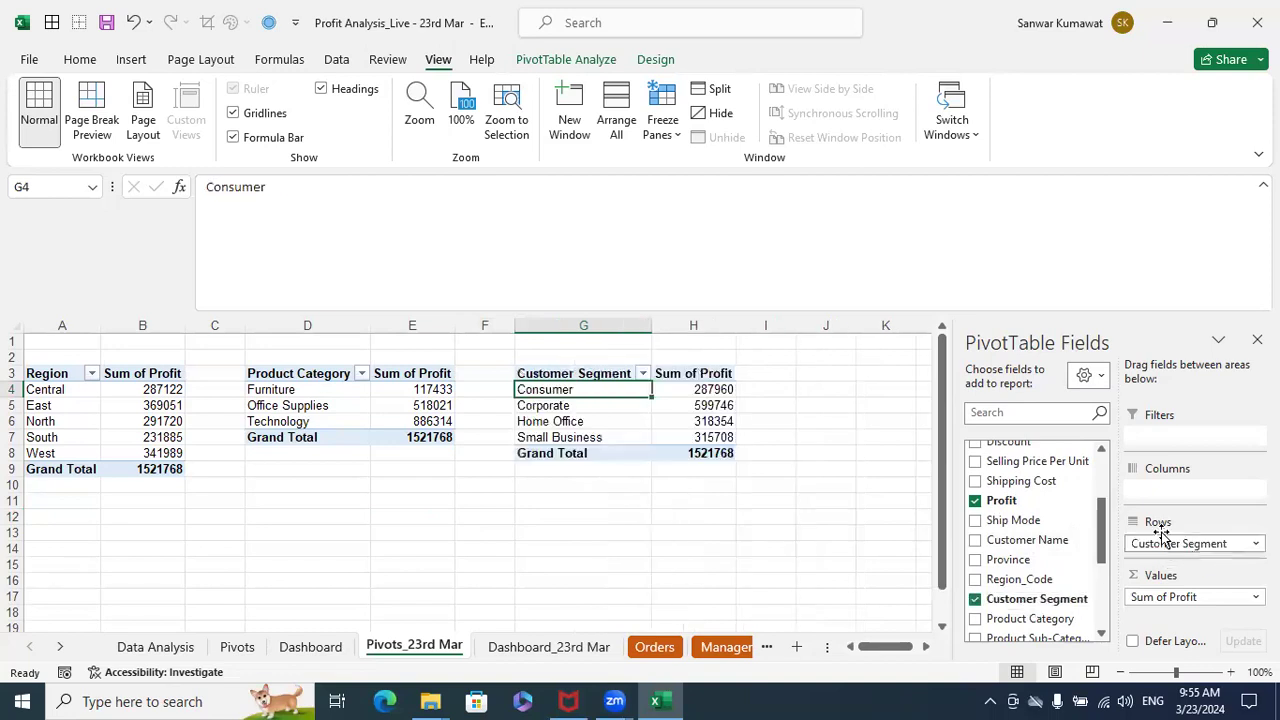
left_click(812, 504)
- Insert a 2-D pie PivotChart from the Customer Segment pivot table, using the Dashboard sheet's Profit by Cust. Segment chart as reference
left_click_drag(600, 373, 678, 431)
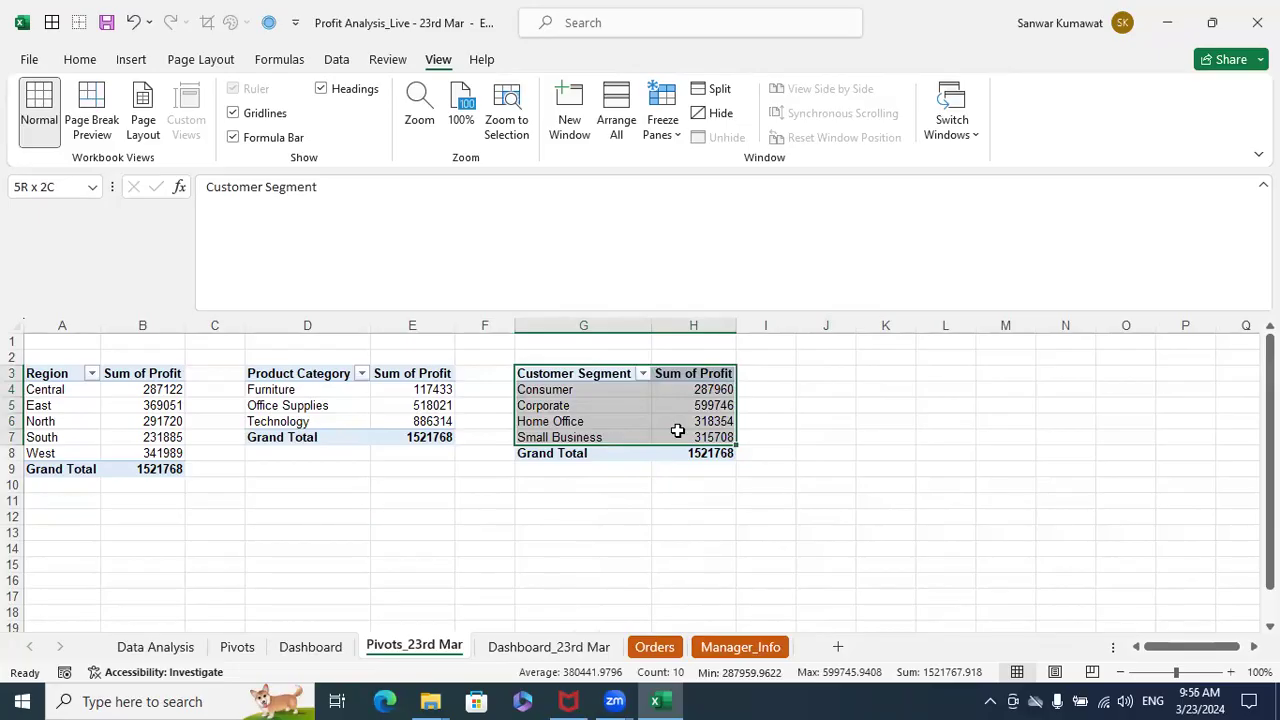
left_click_drag(678, 431, 678, 431)
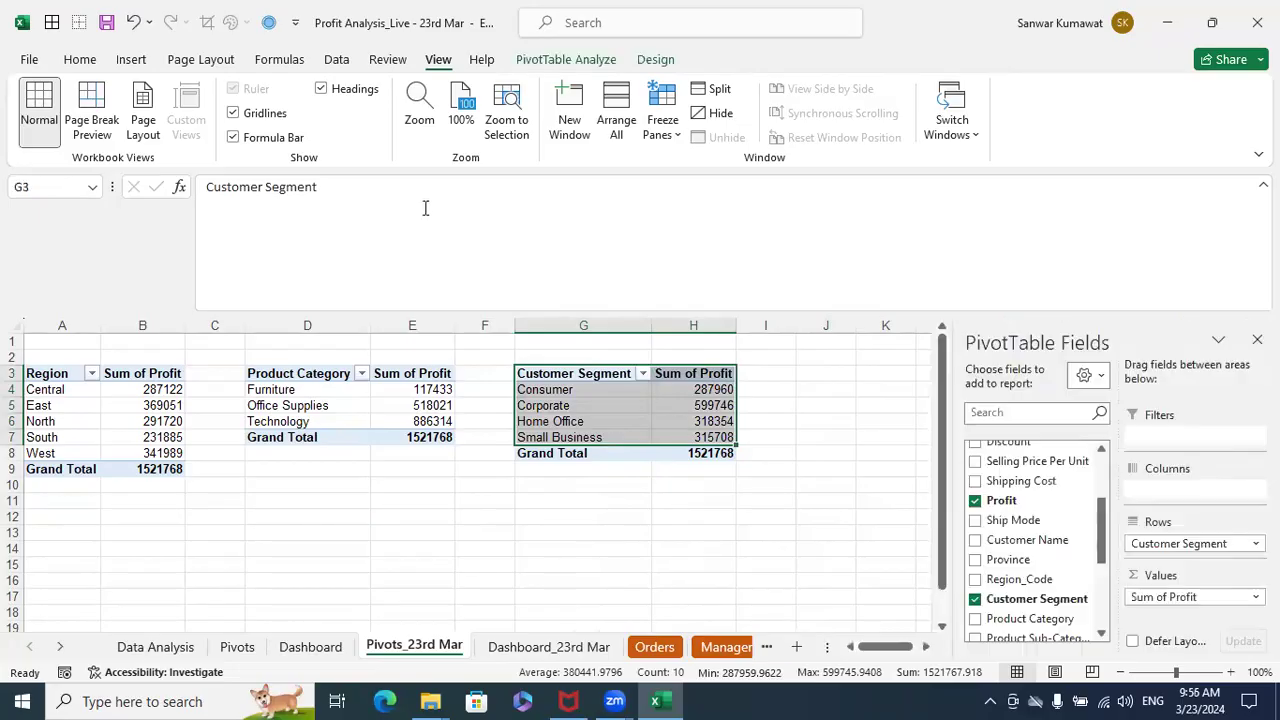
left_click(131, 60)
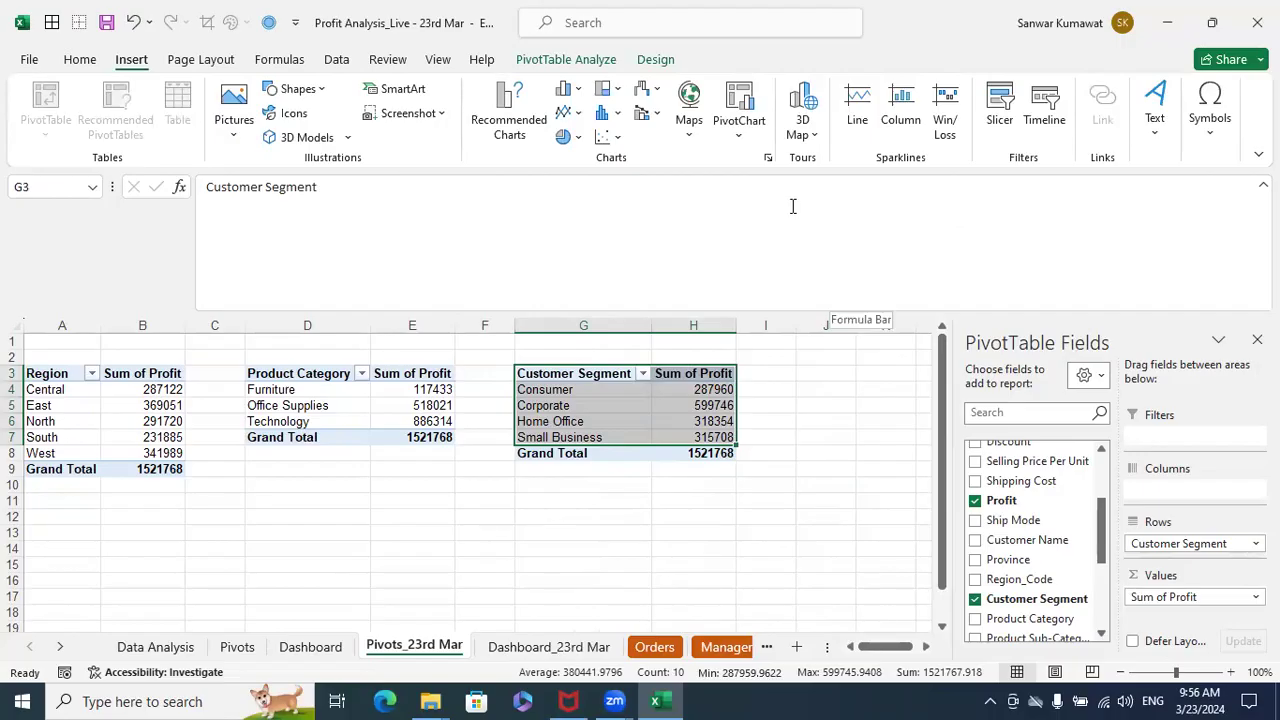
left_click(579, 138)
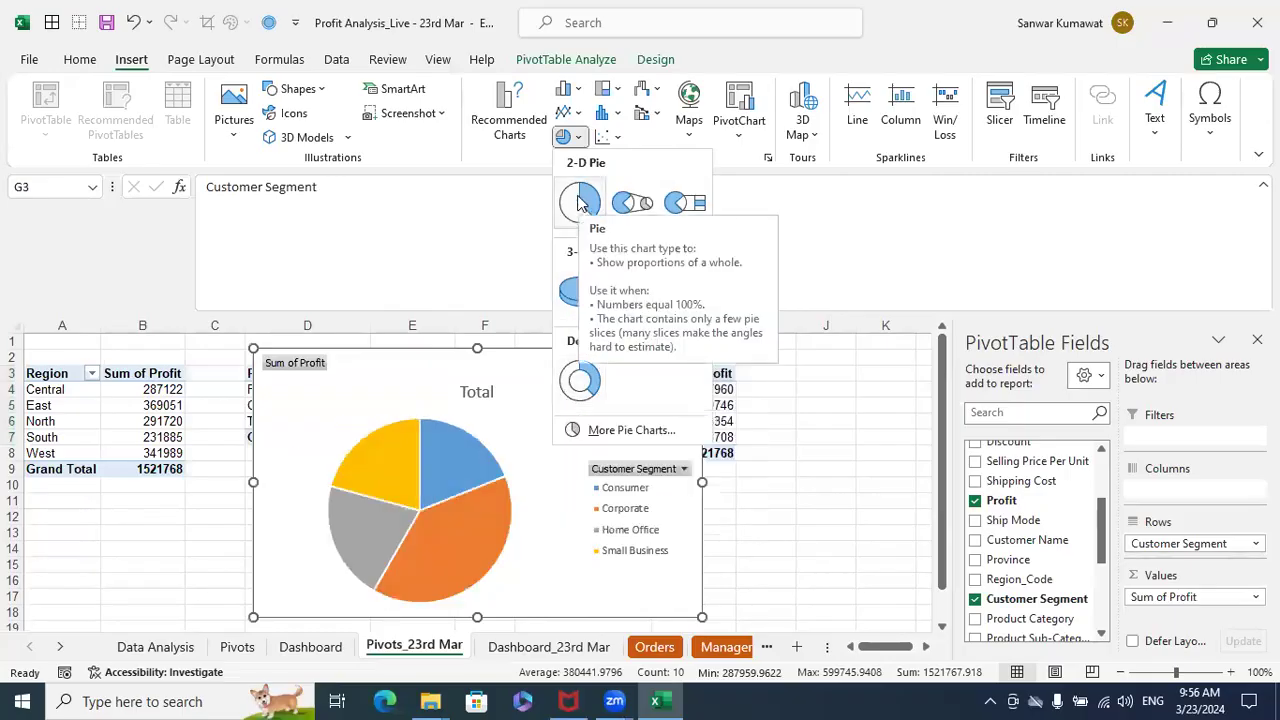
left_click(774, 409)
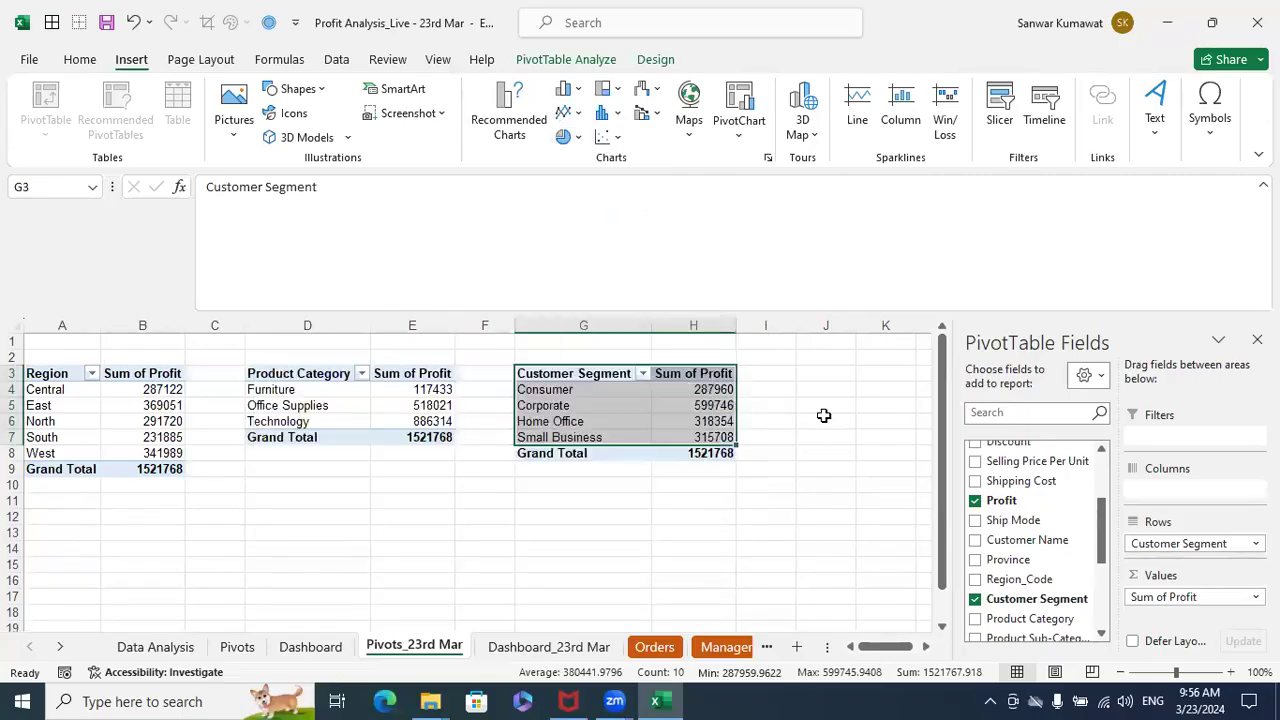
left_click(310, 647)
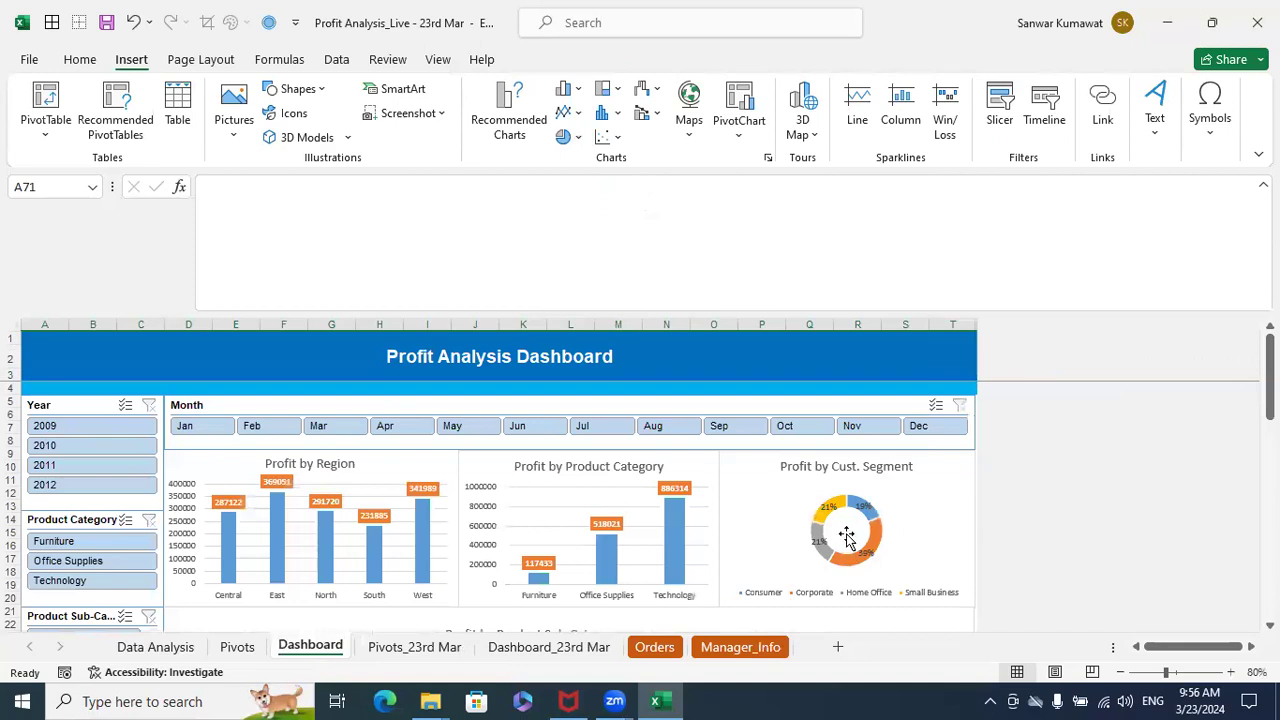
left_click(441, 658)
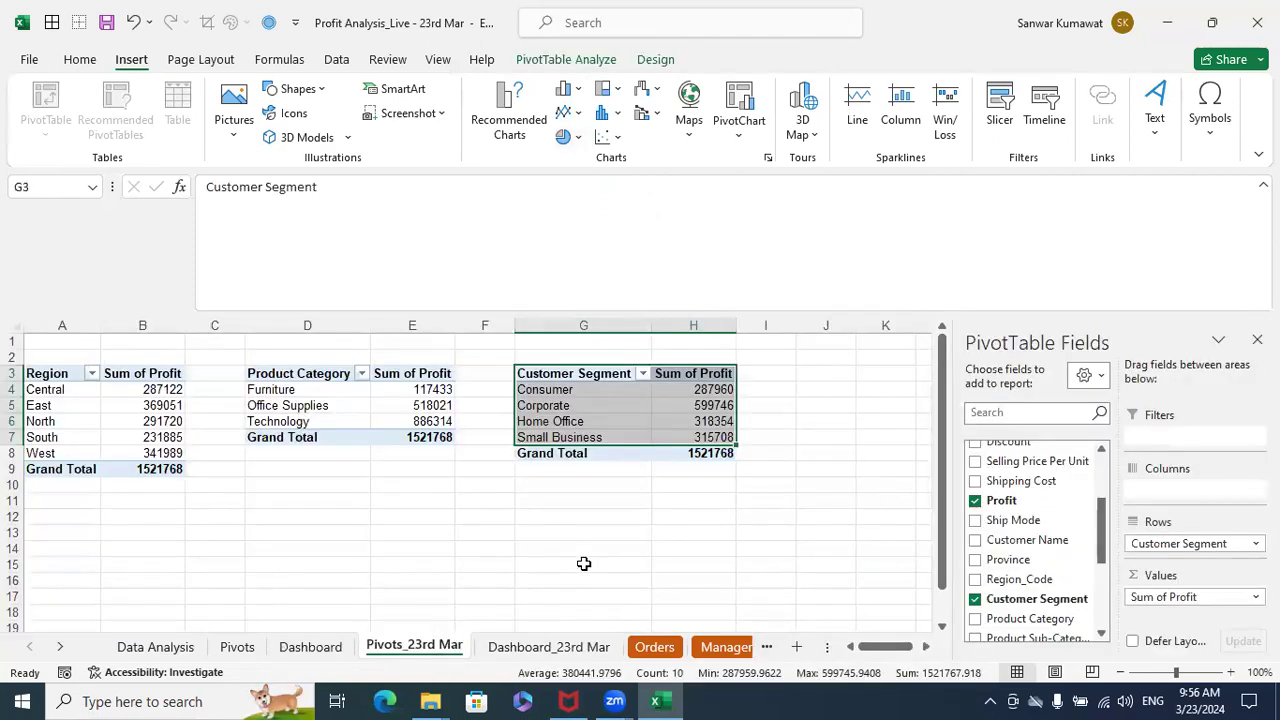
left_click(579, 137)
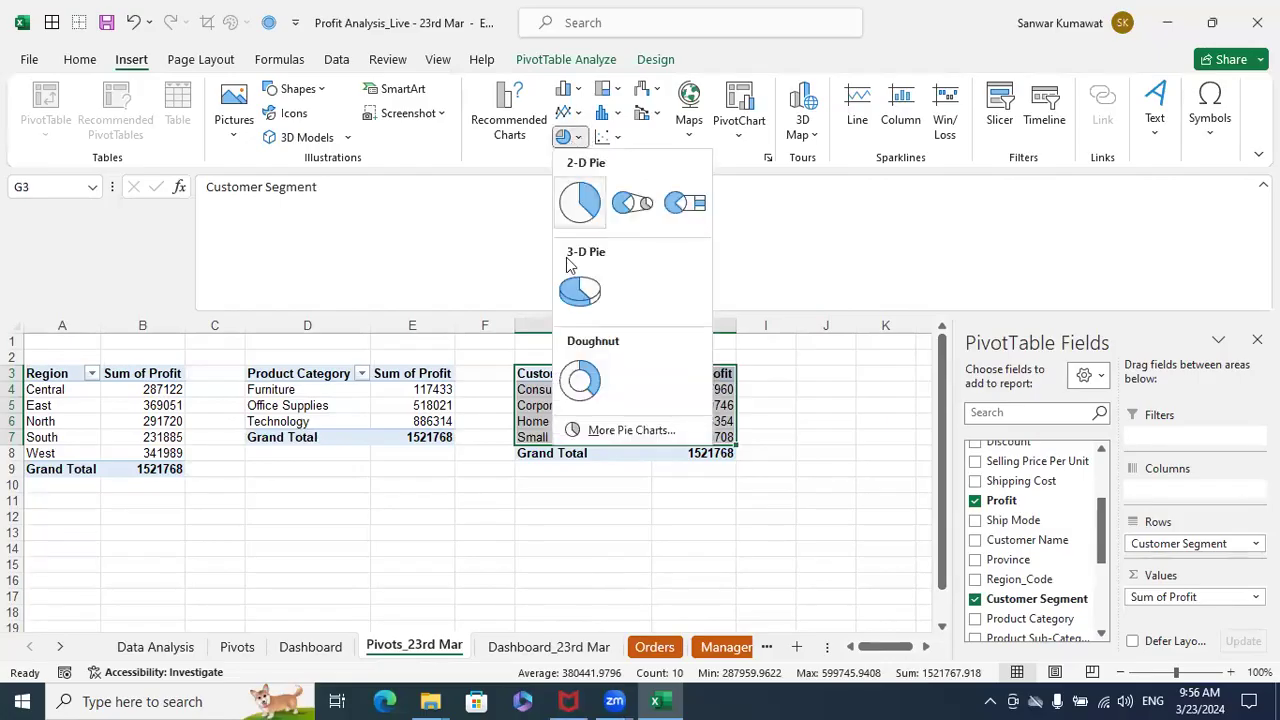
left_click(580, 202)
left_click_drag(451, 351, 578, 368)
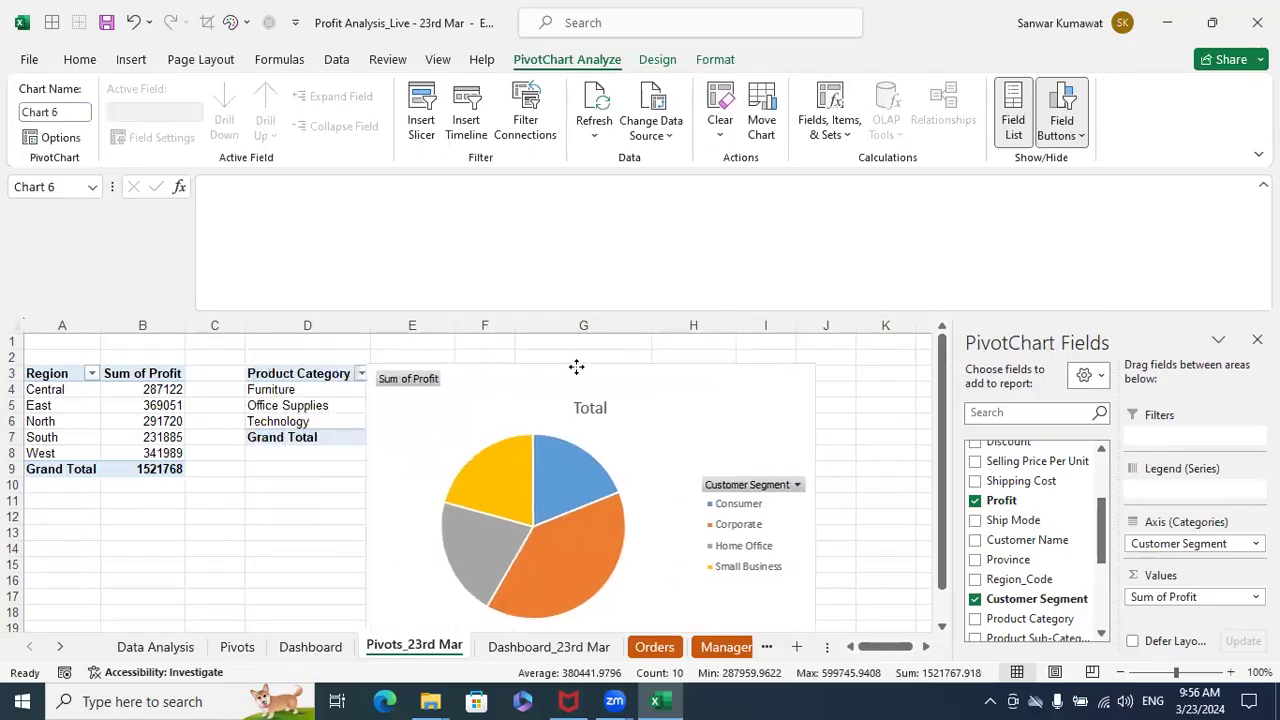
- Add data labels to the Customer Segment pie chart and hide all its field buttons
left_click(586, 497)
right_click(586, 497)
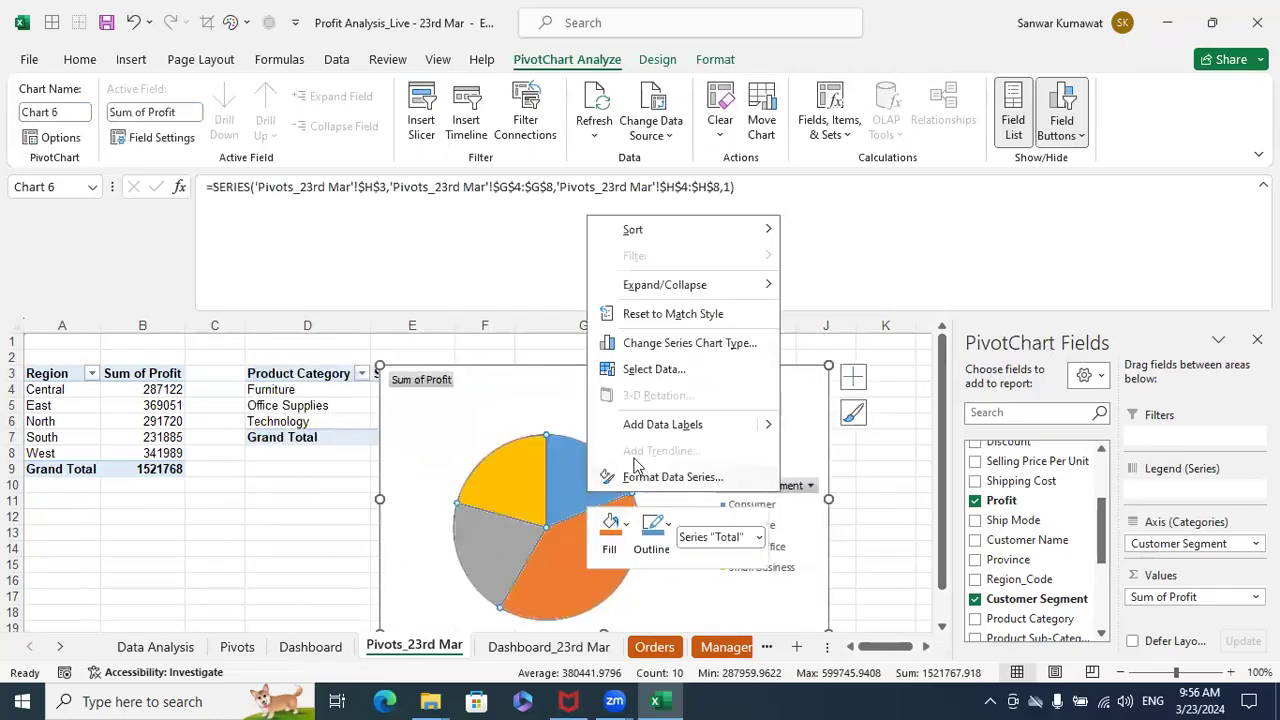
left_click(666, 421)
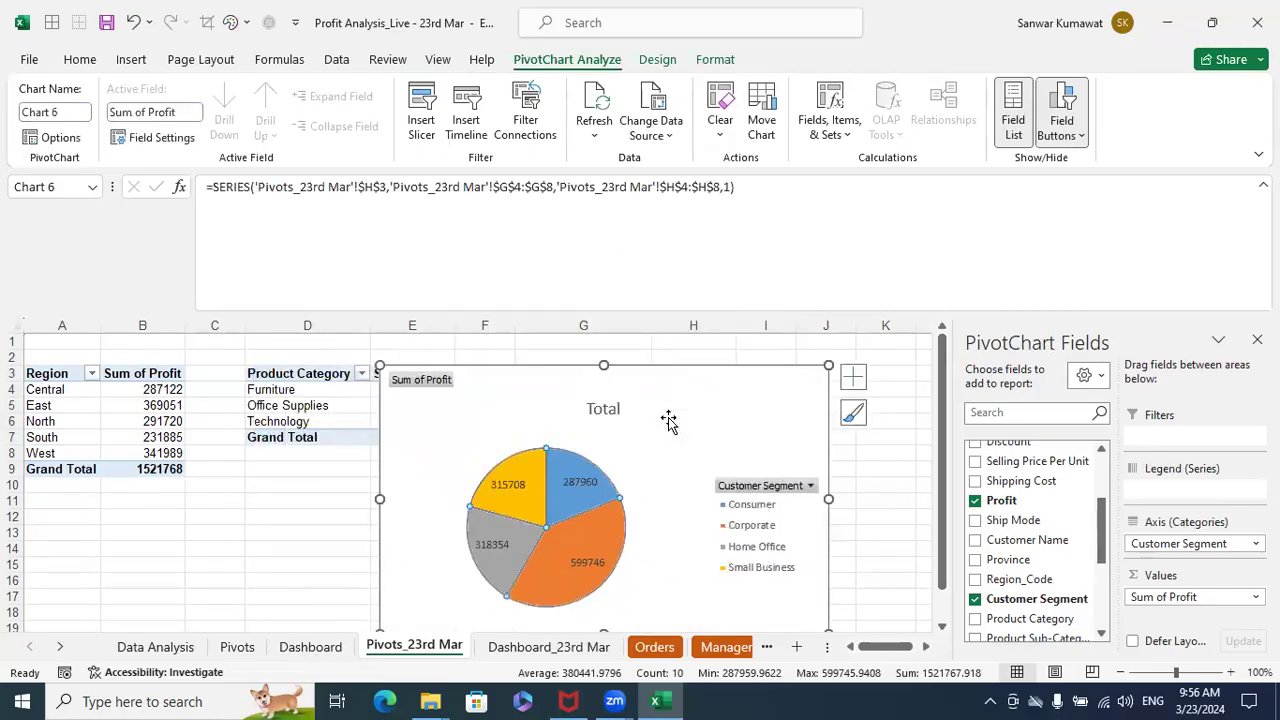
right_click(437, 382)
left_click(472, 592)
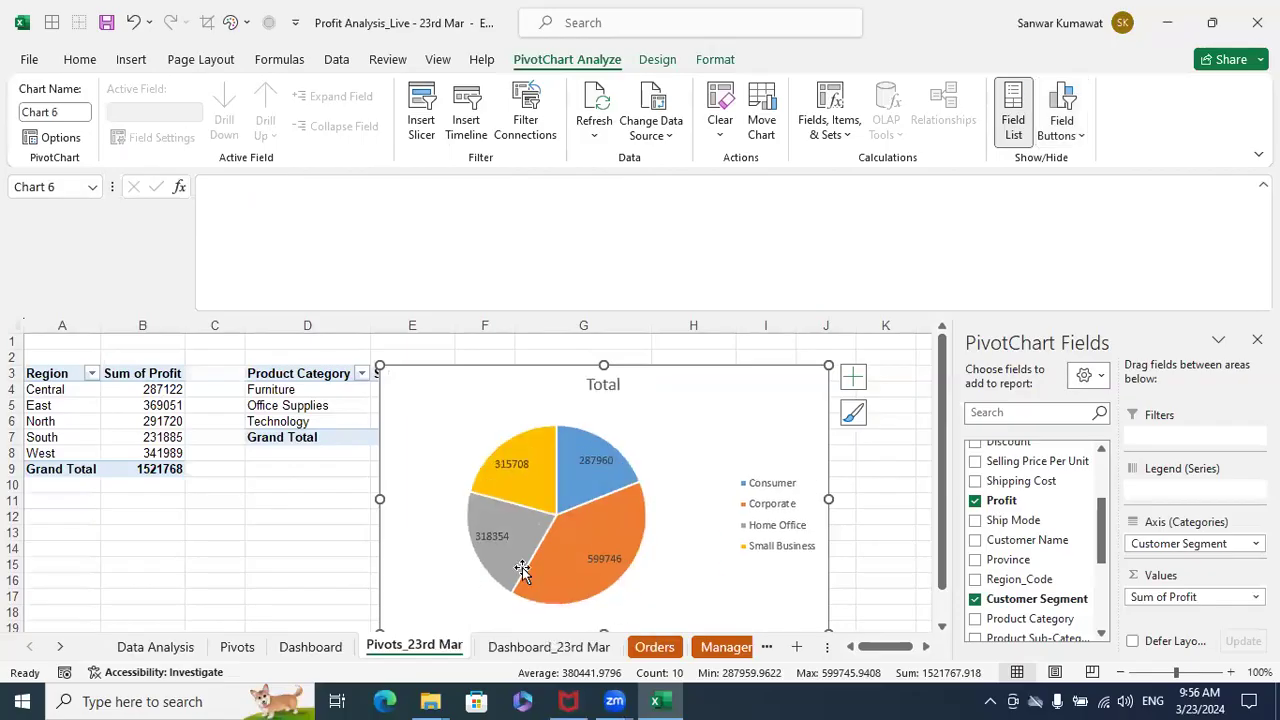
- Set the Customer Segment pie chart's data labels to show Percentage instead of Value
left_click(781, 490)
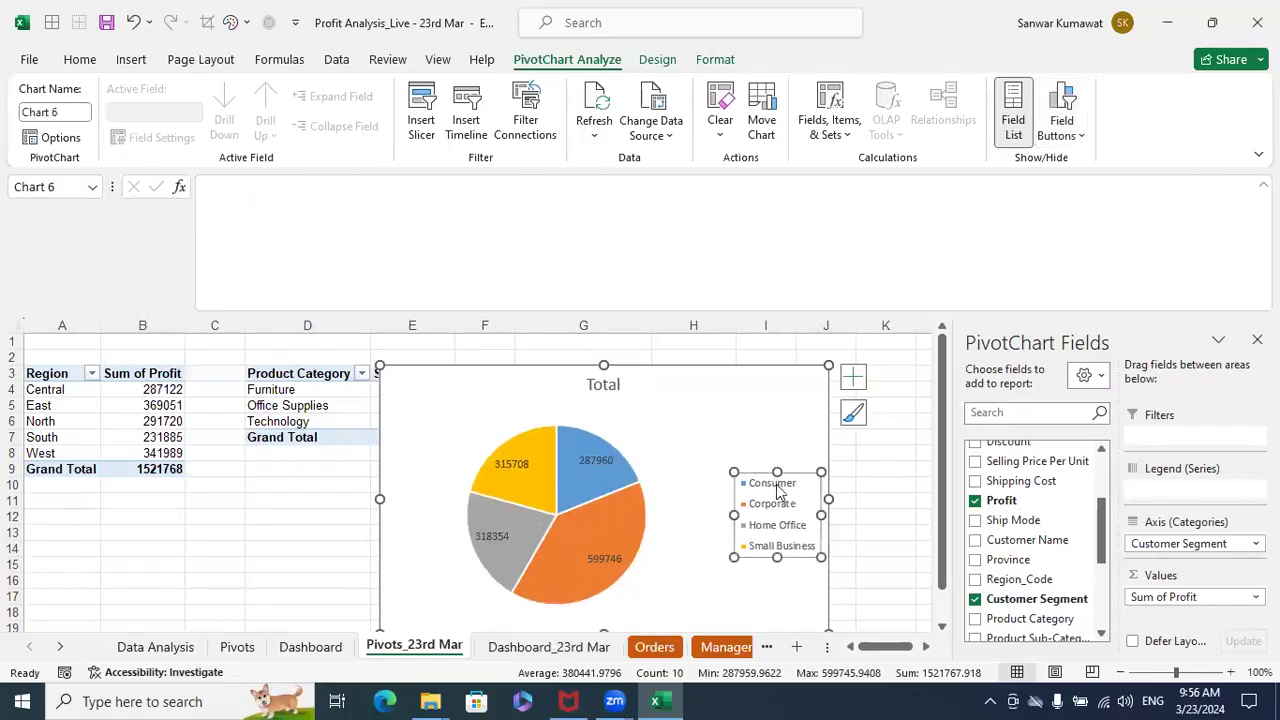
left_click(512, 465)
right_click(512, 465)
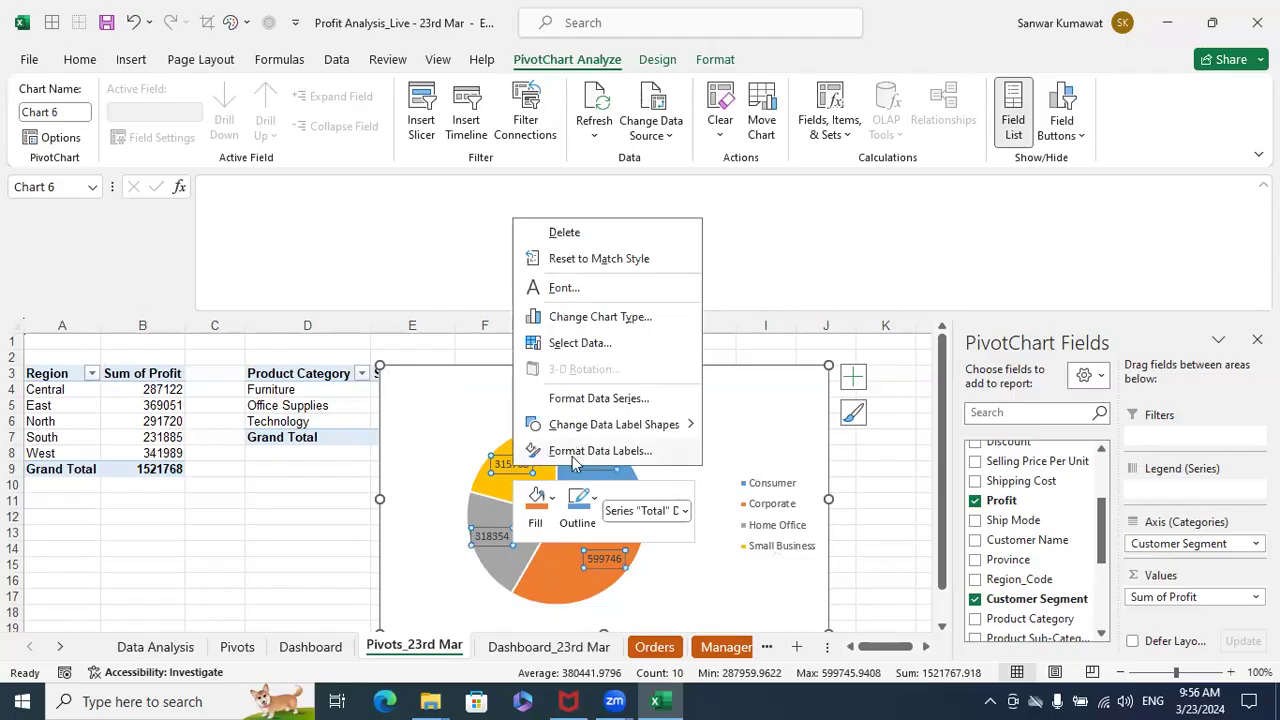
left_click(598, 451)
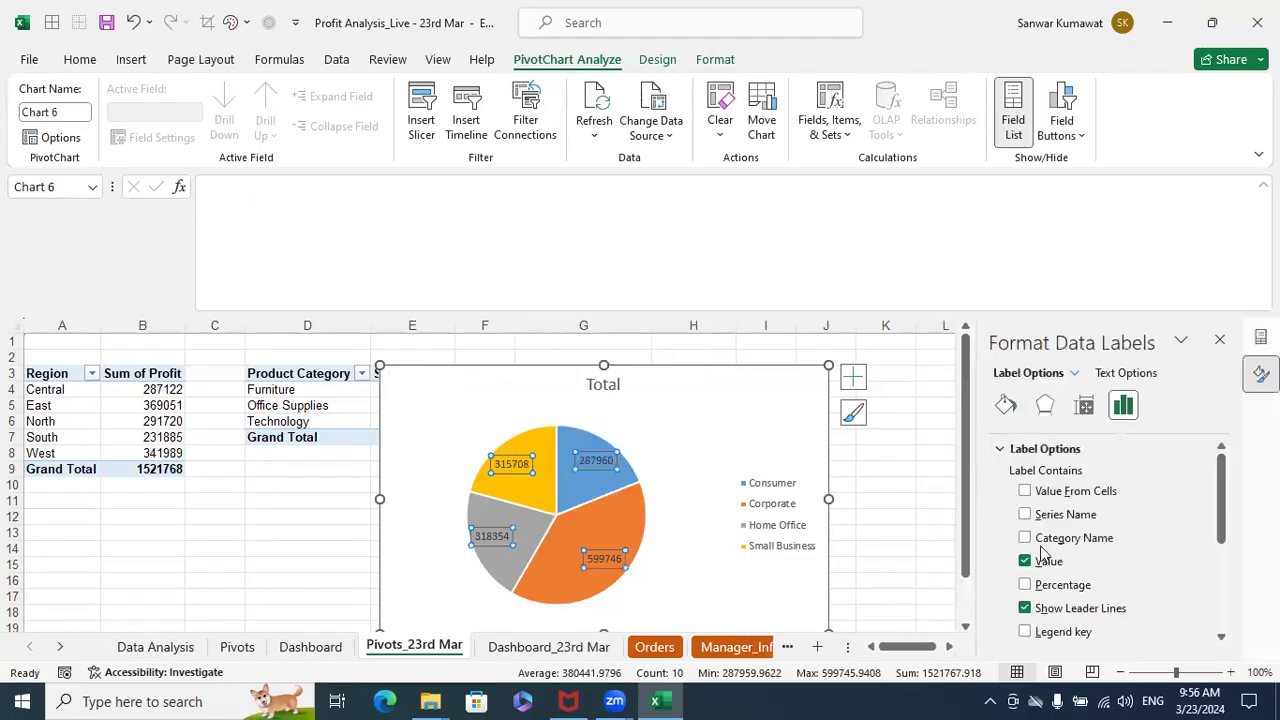
left_click(1025, 585)
left_click(1026, 562)
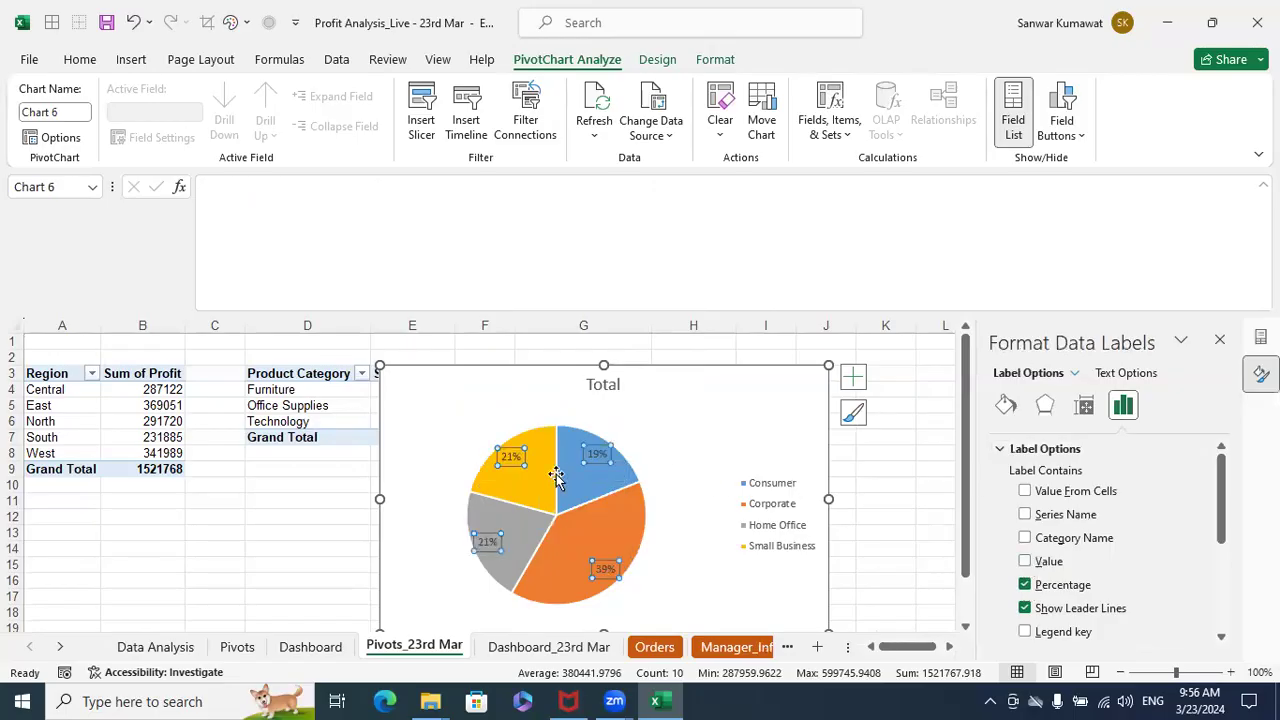
mouse_move(525, 461)
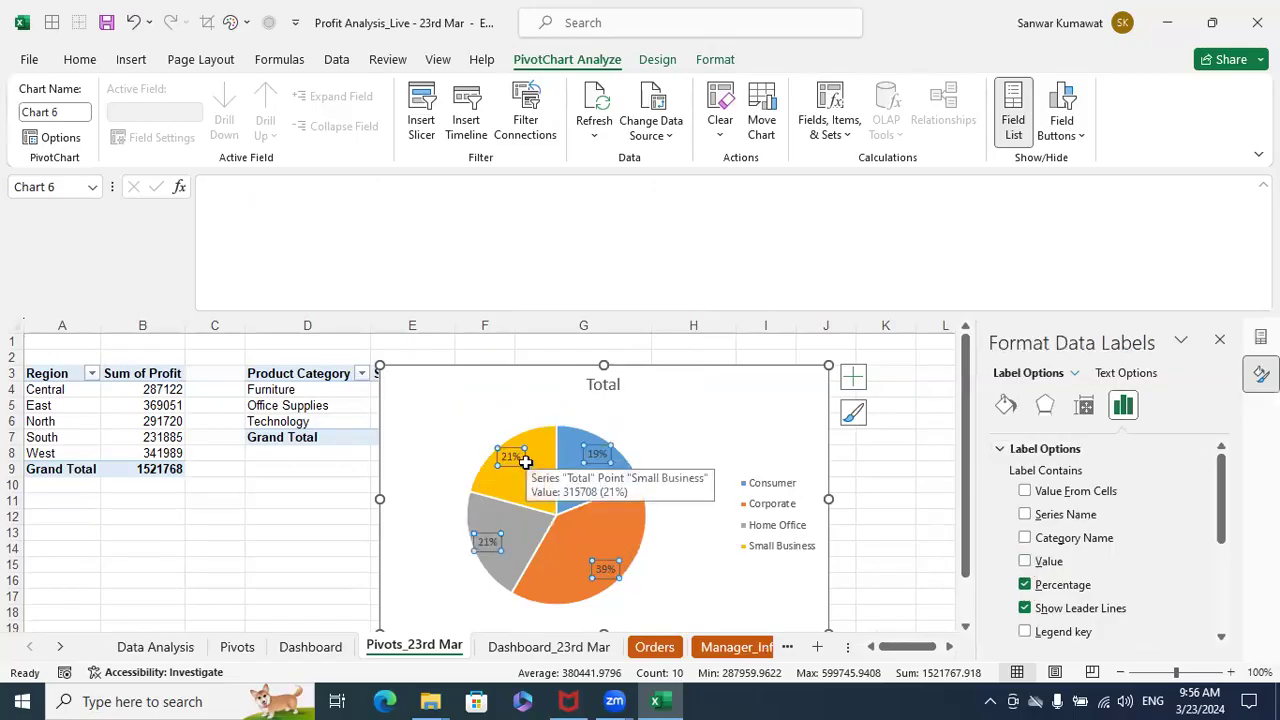
- Set the Customer Segment pie chart's legend position to Bottom
left_click(776, 506)
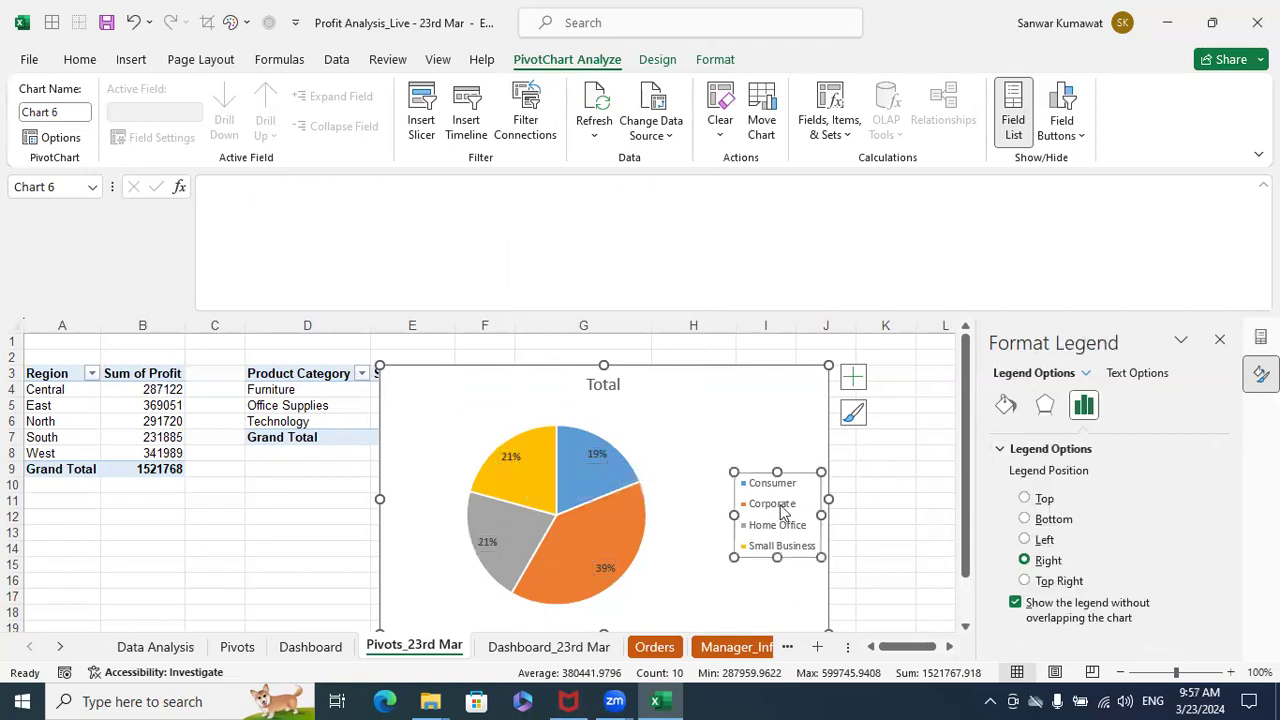
scroll(779, 505, "down", 1)
right_click(764, 442)
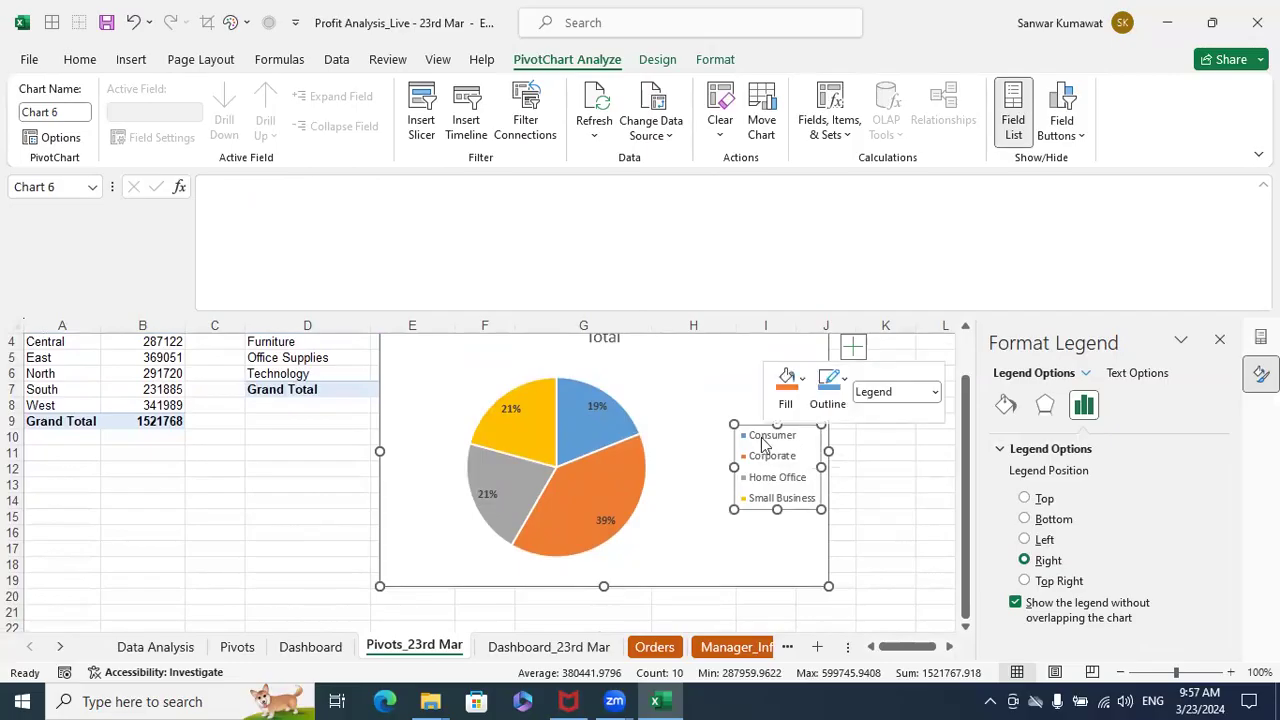
left_click(822, 618)
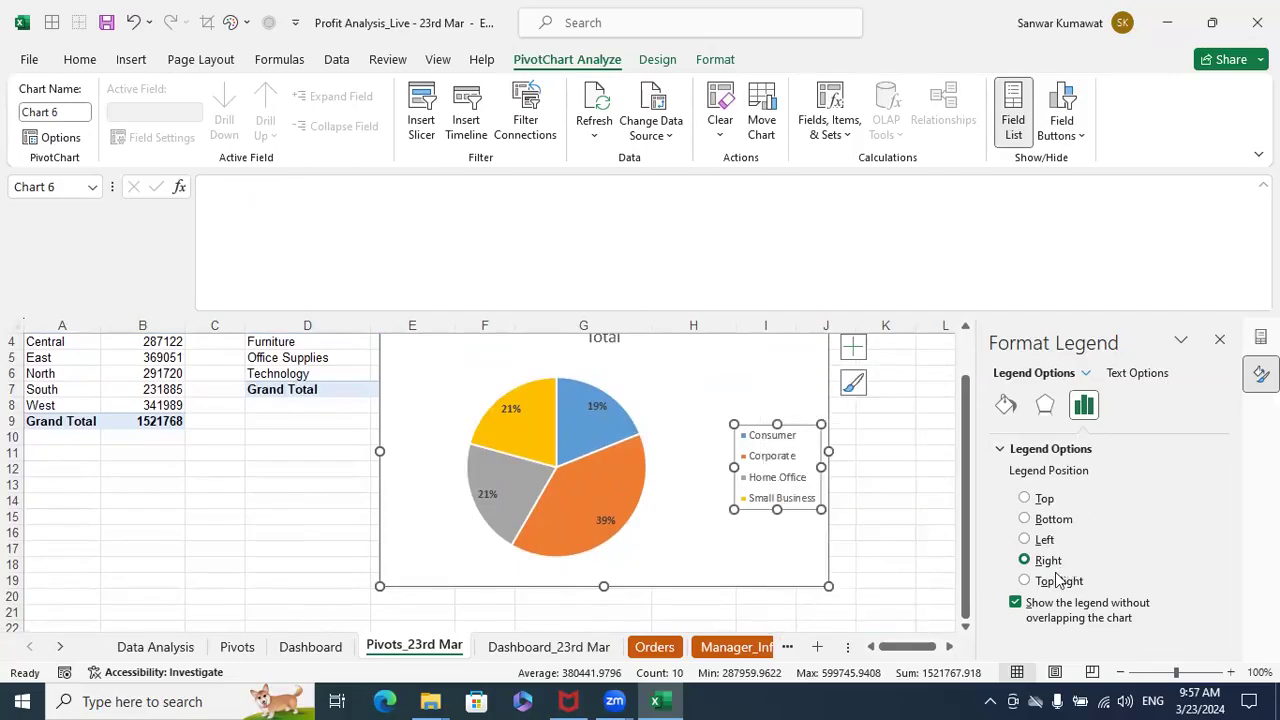
left_click(1025, 518)
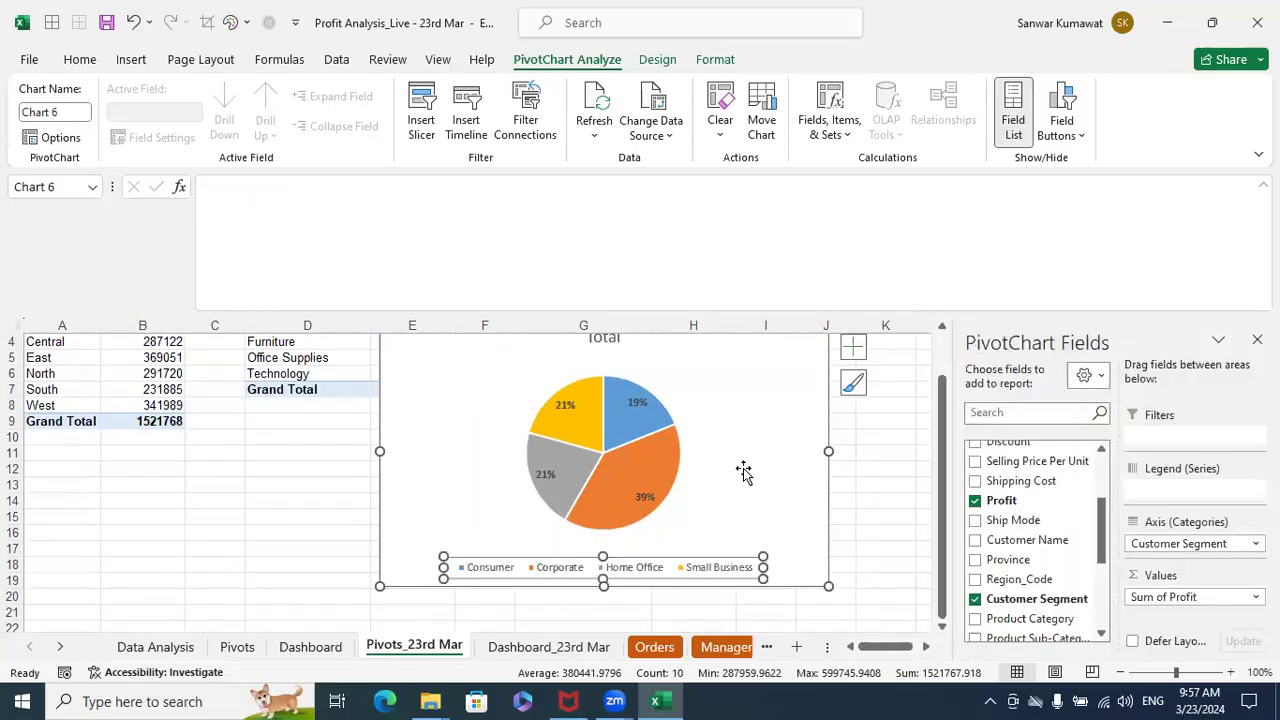
left_click(668, 451)
left_click(771, 457)
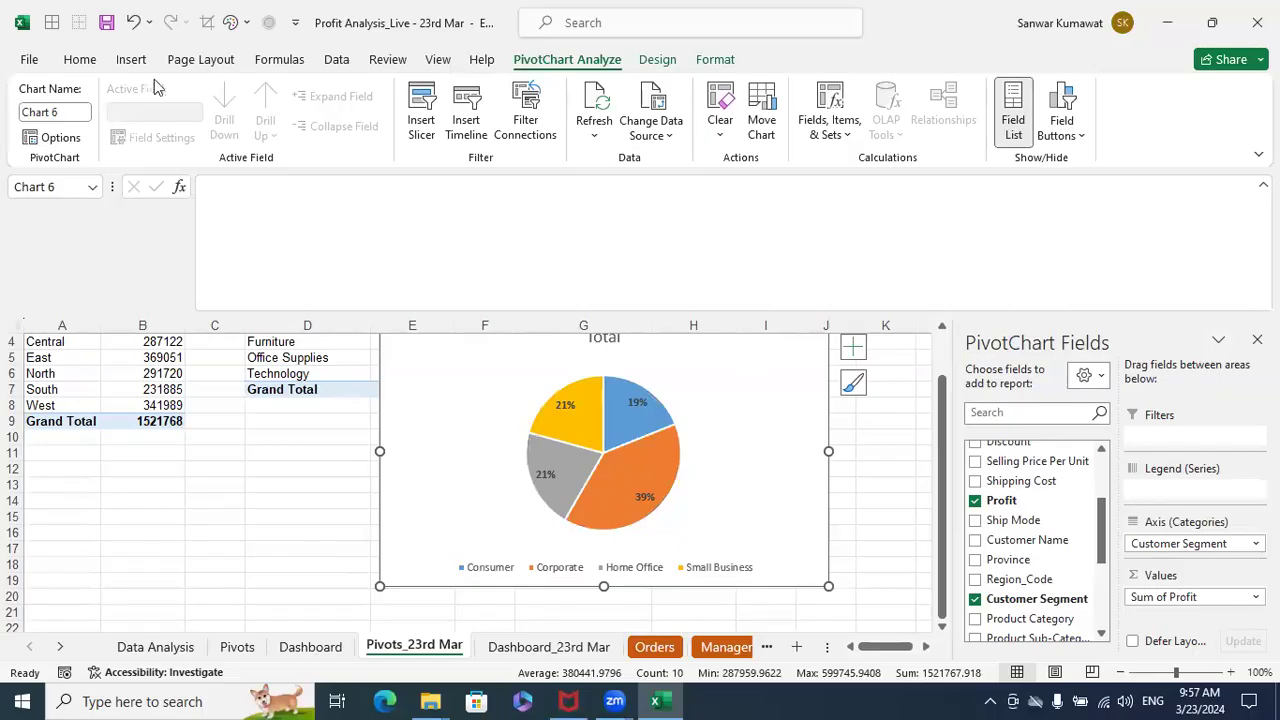
- Convert the Customer Segment pie chart to a Doughnut chart
left_click(131, 59)
left_click(569, 137)
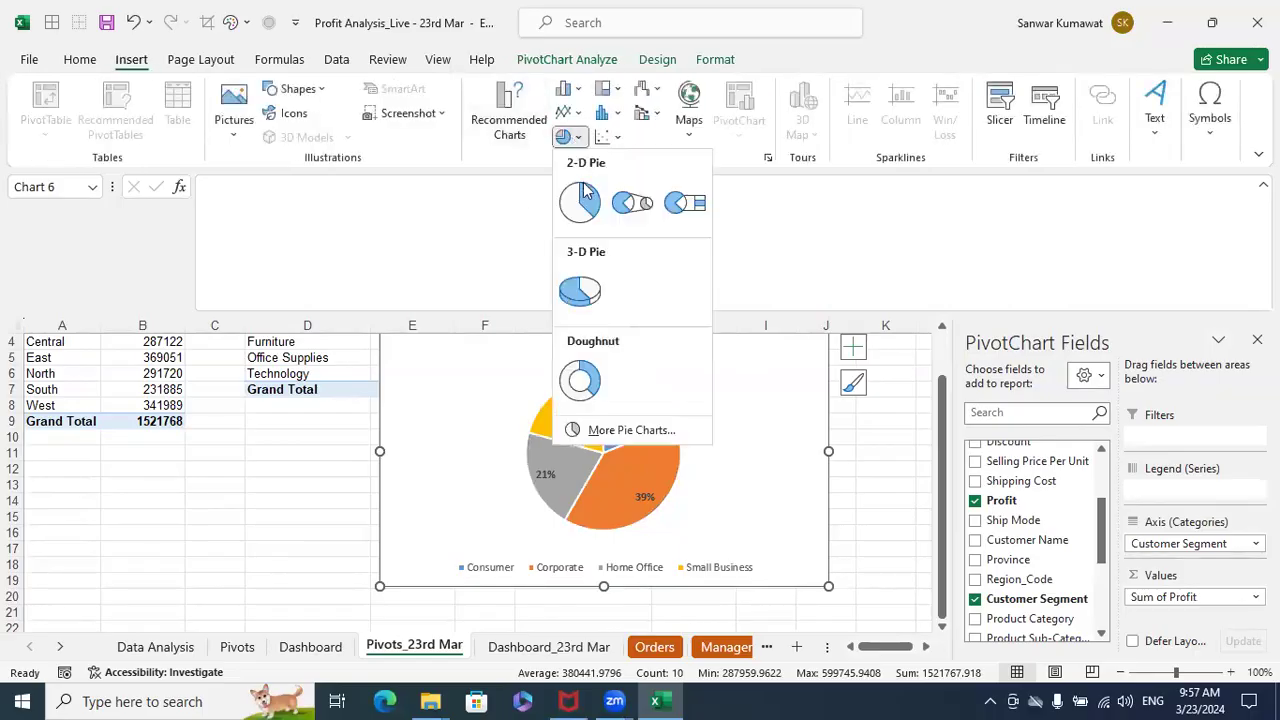
left_click(580, 380)
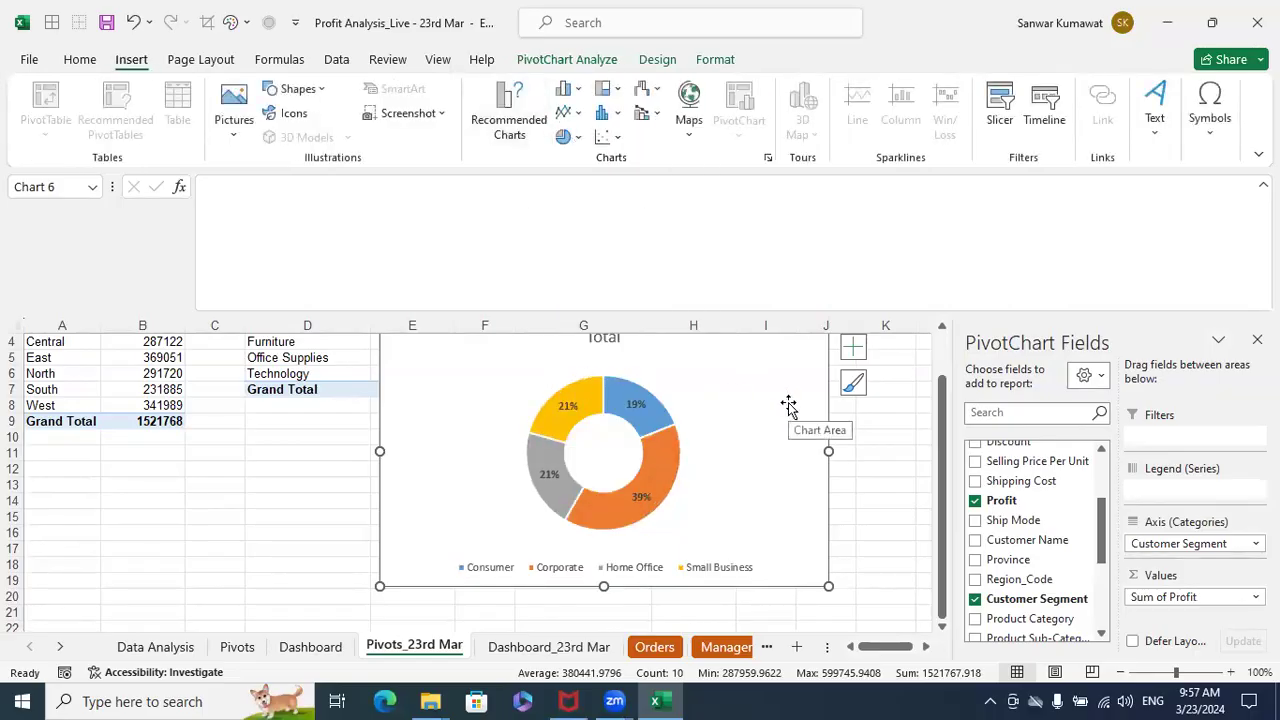
- Set the doughnut chart's legend position to Right and stretch the legend to nearly the chart's full height
left_click(755, 568)
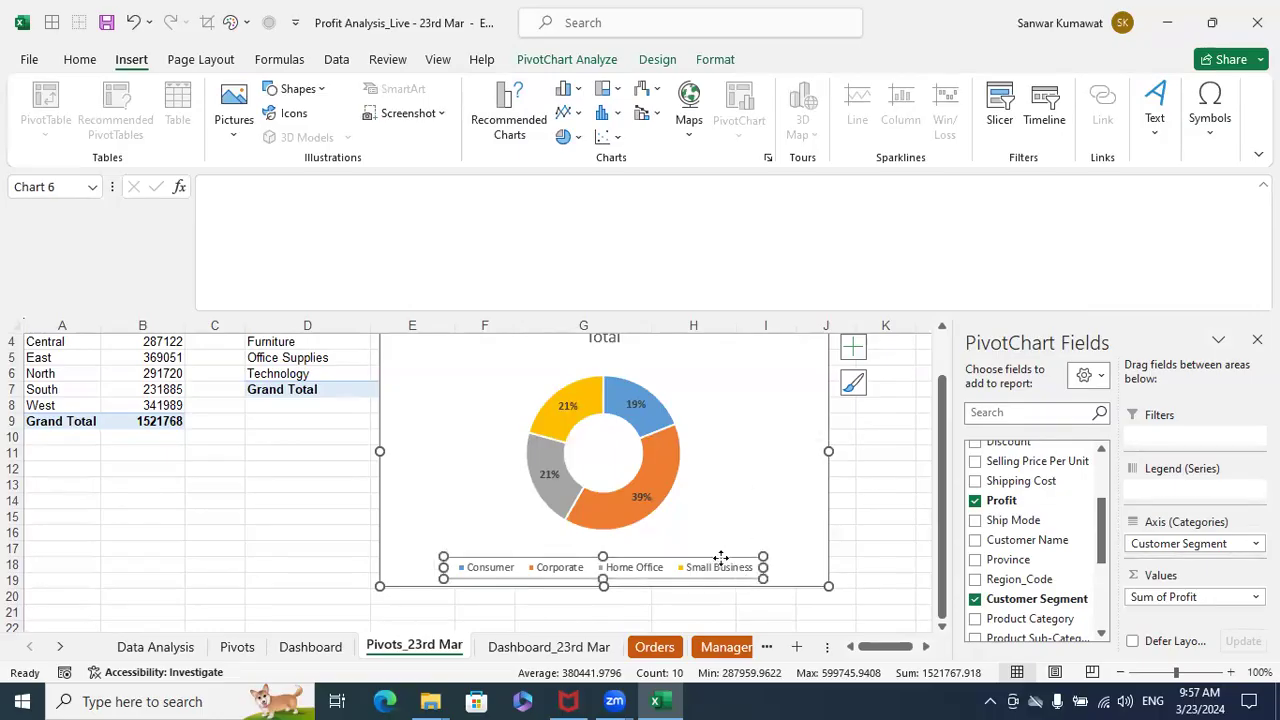
left_click_drag(713, 553, 715, 533)
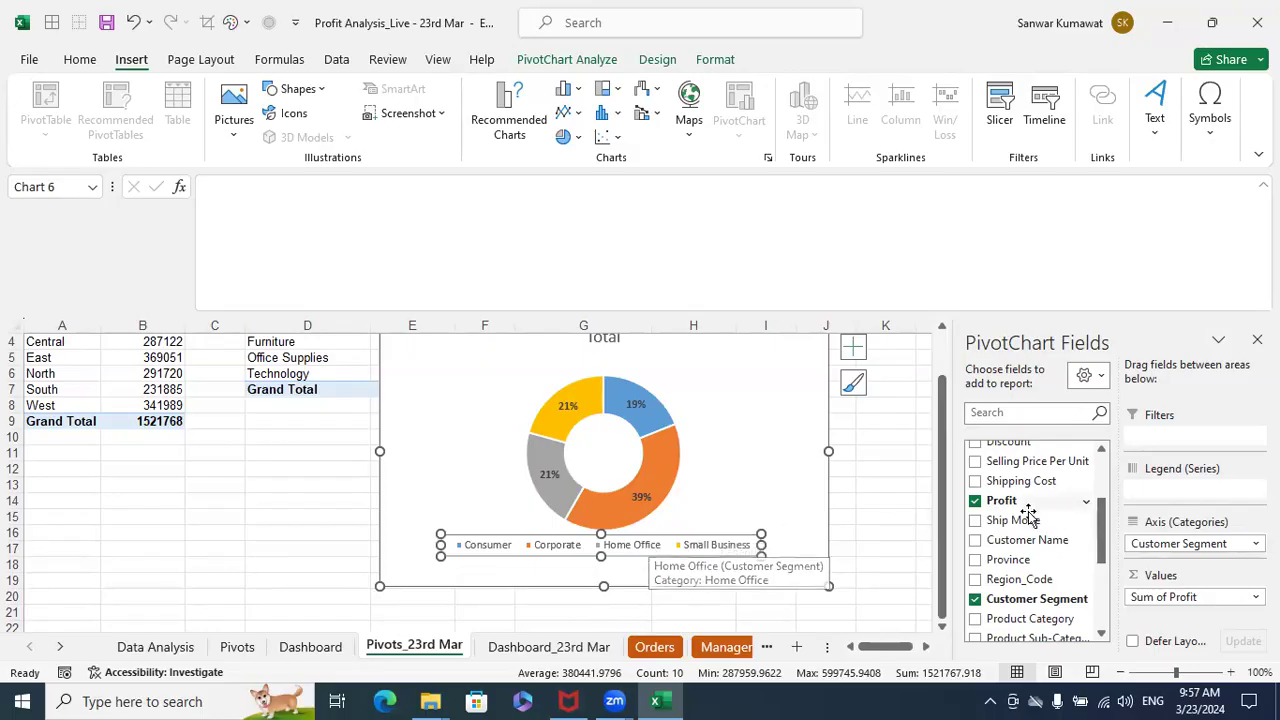
right_click(705, 550)
left_click(757, 533)
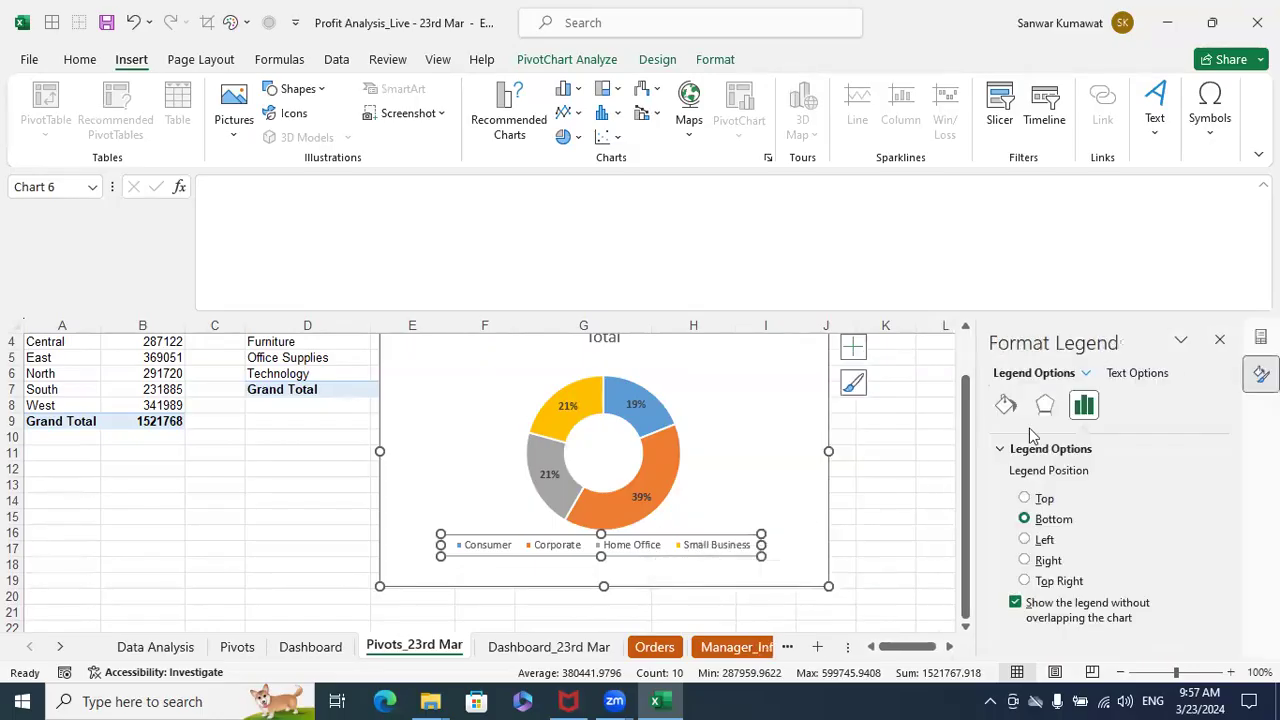
left_click(1030, 561)
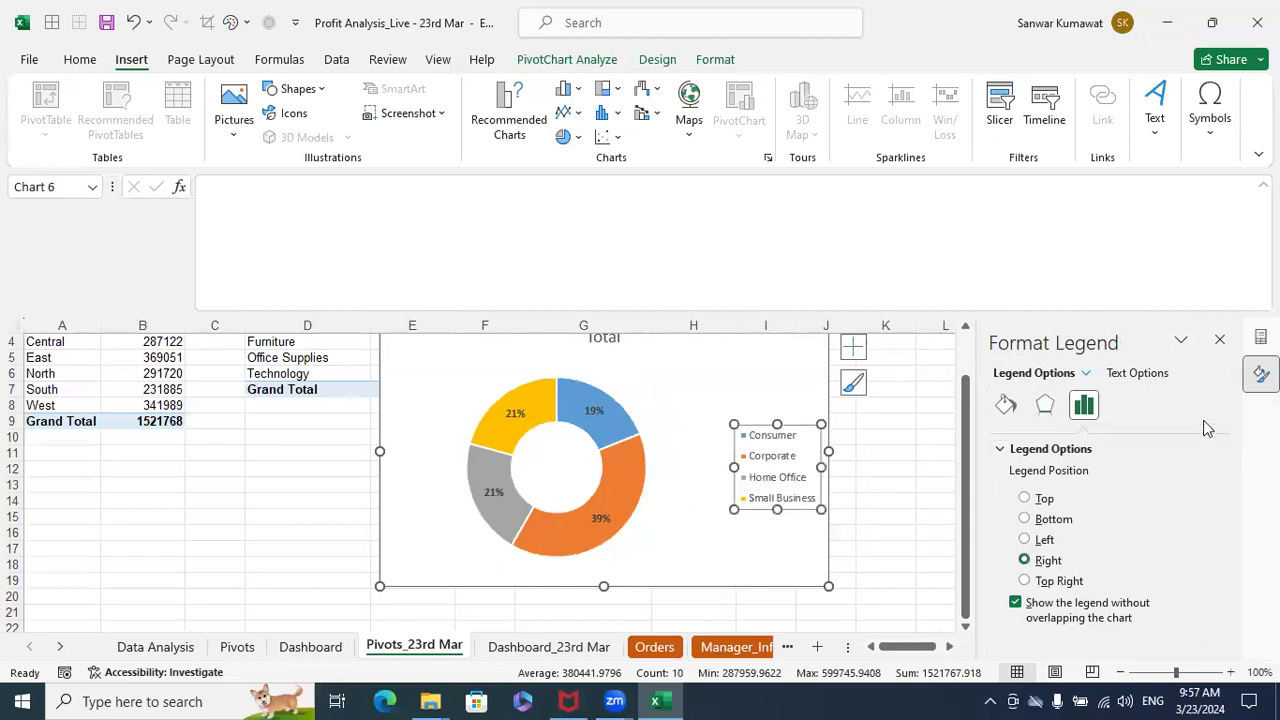
left_click(1219, 339)
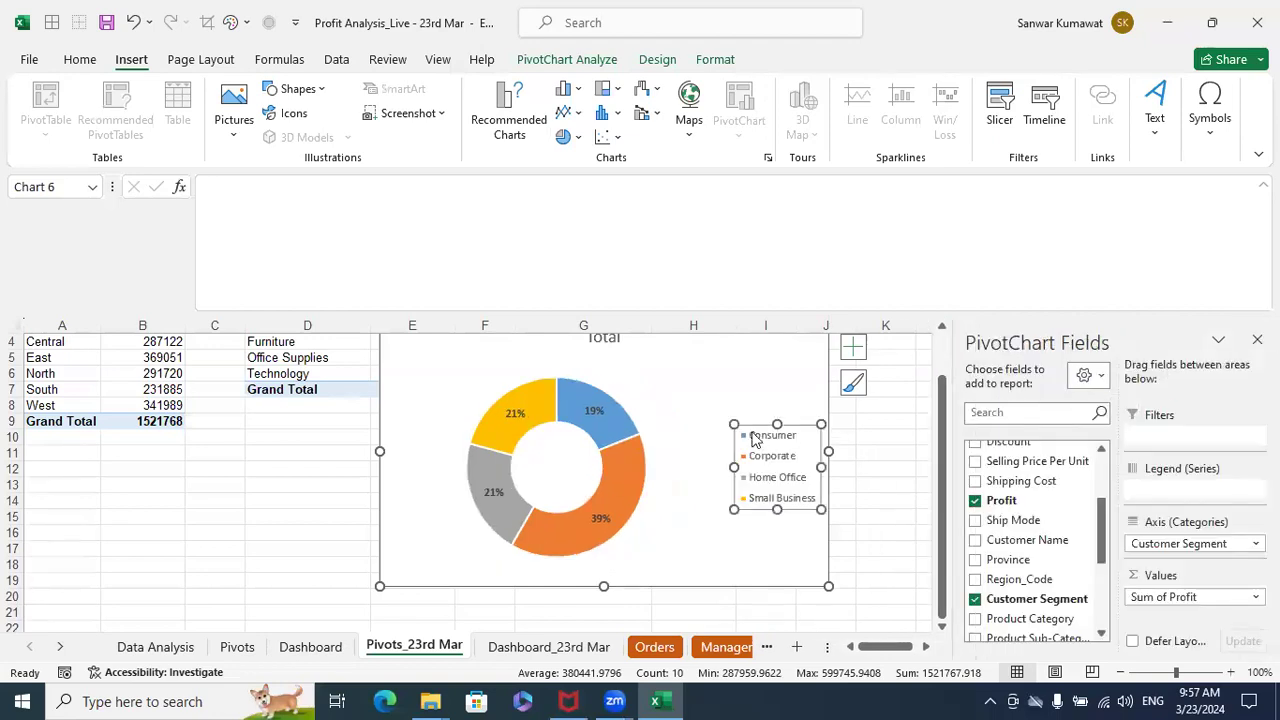
left_click_drag(777, 420, 779, 359)
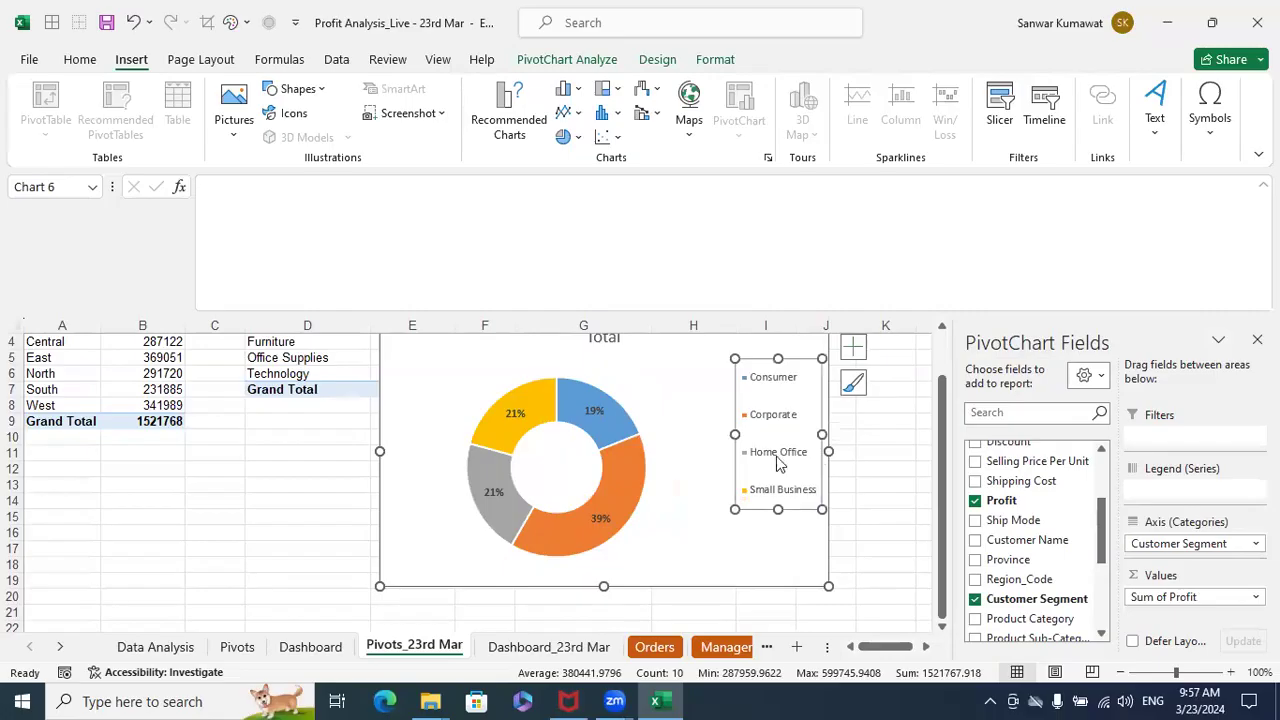
left_click_drag(777, 509, 765, 568)
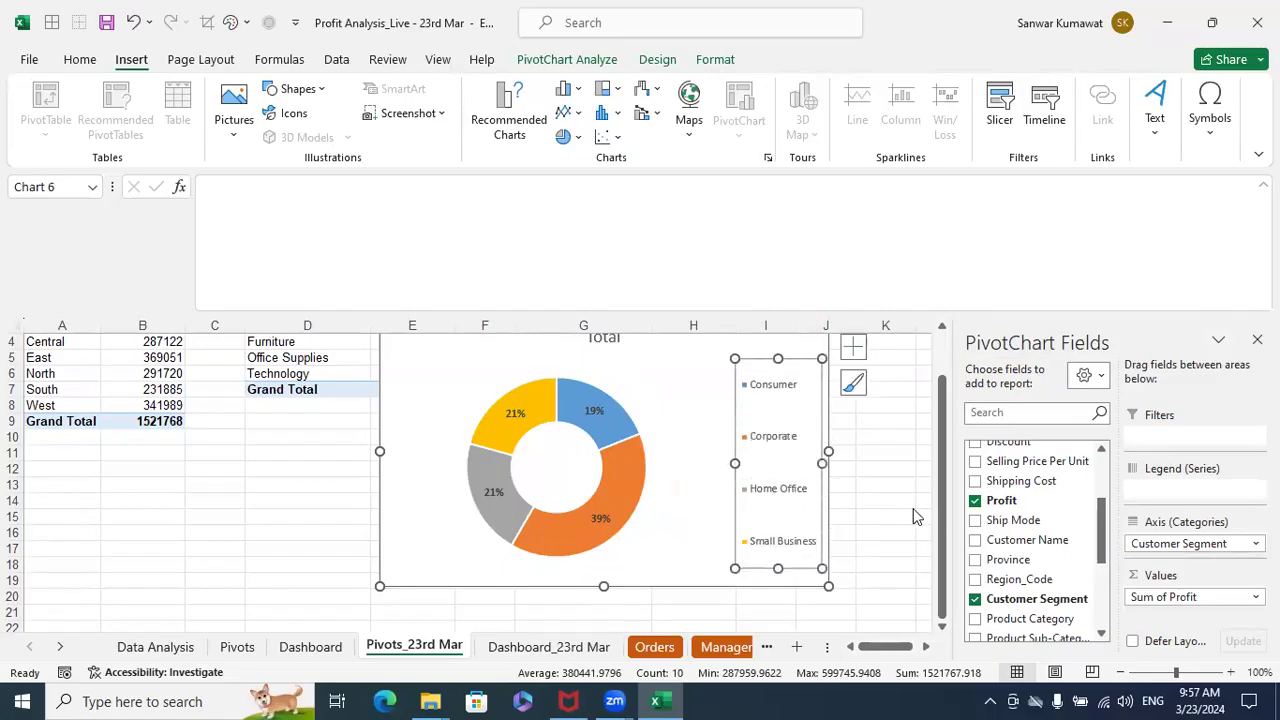
- Move the Customer Segment doughnut chart from the Pivots_23rd Mar sheet to the Dashboard_23rd Mar sheet
scroll(870, 450, "up", 1)
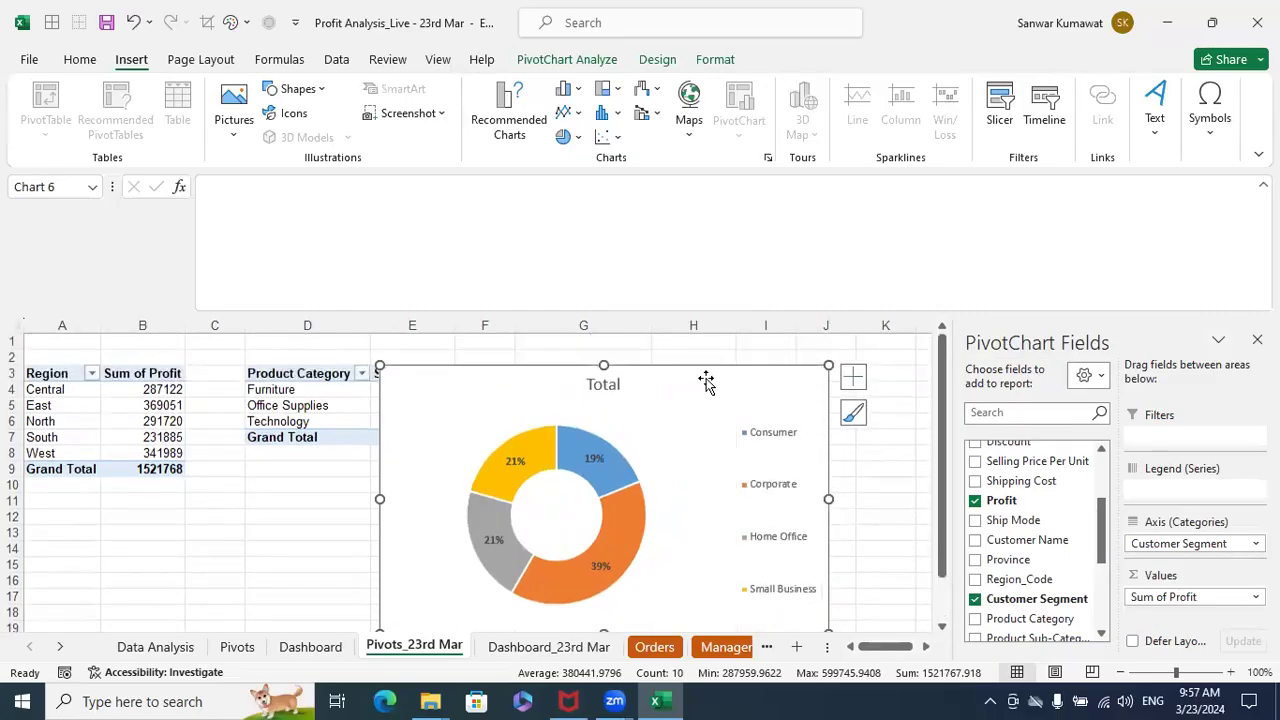
key("ctrl+x")
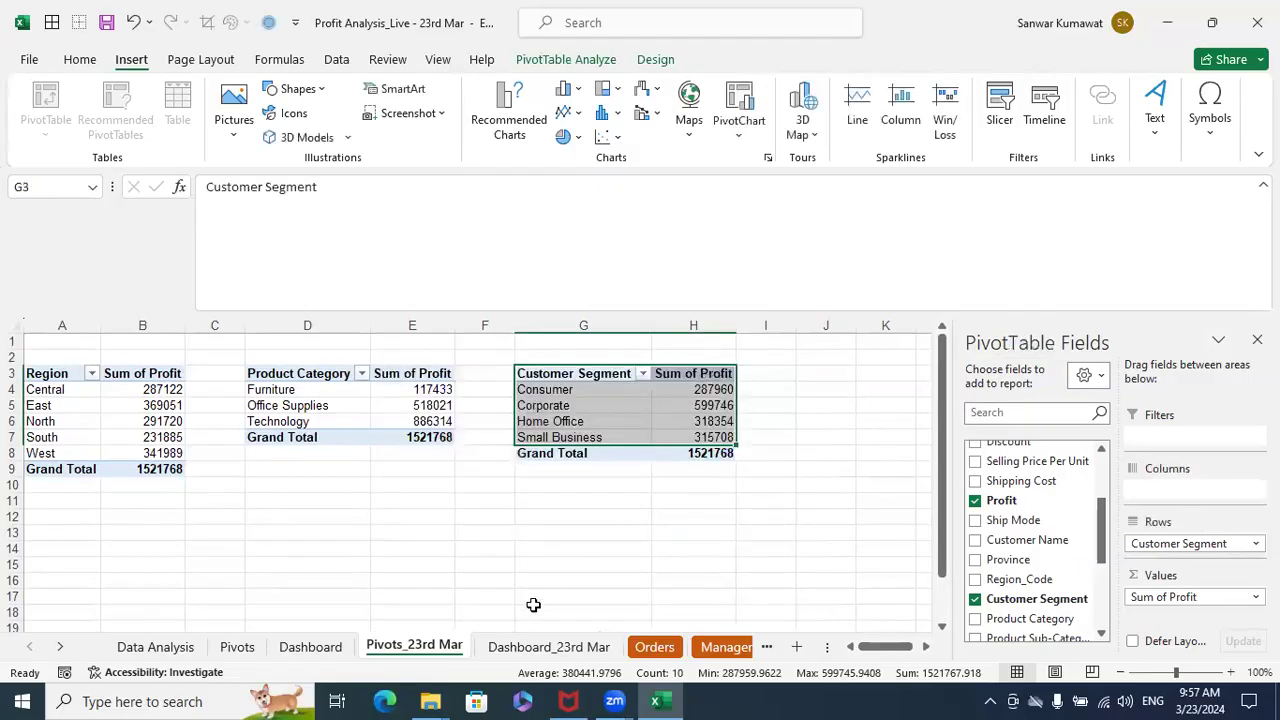
left_click(527, 650)
key("ctrl+v")
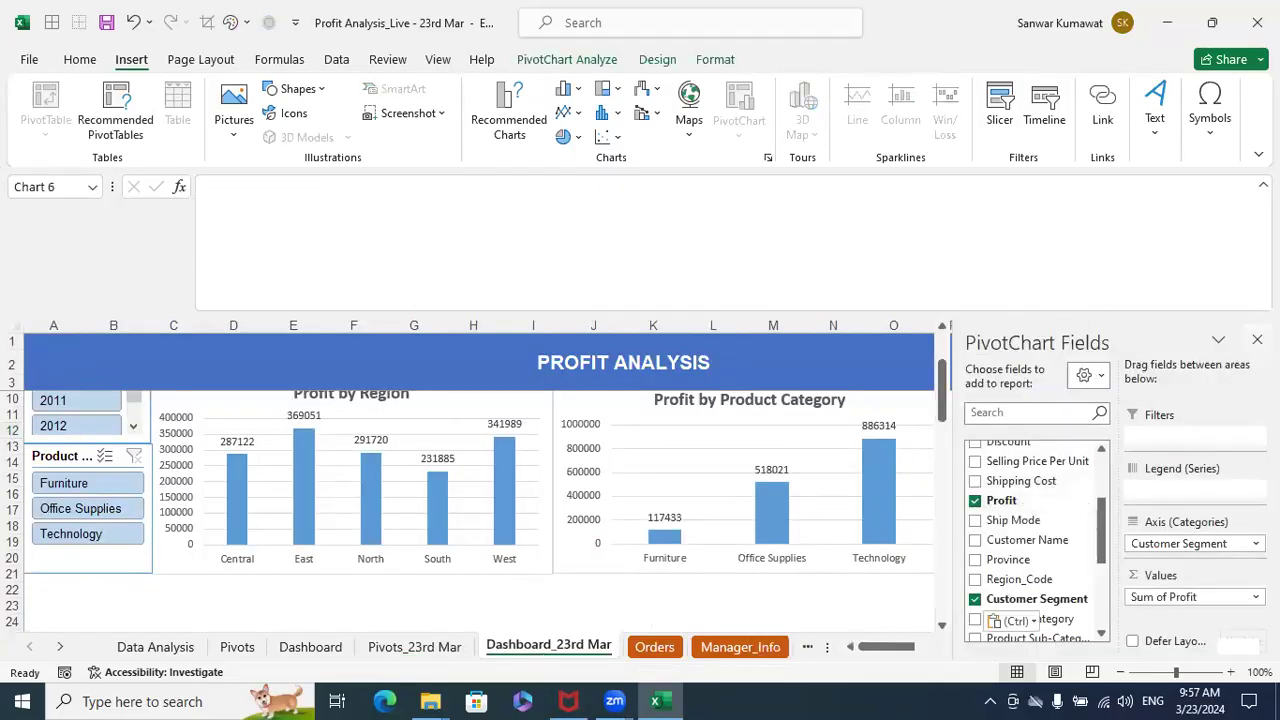
key("ctrl+v")
- Shrink the doughnut chart and position it beside the Profit by Product Category chart, beneath the month slicer
left_click_drag(1045, 425, 902, 412)
left_click_drag(988, 527, 1165, 525)
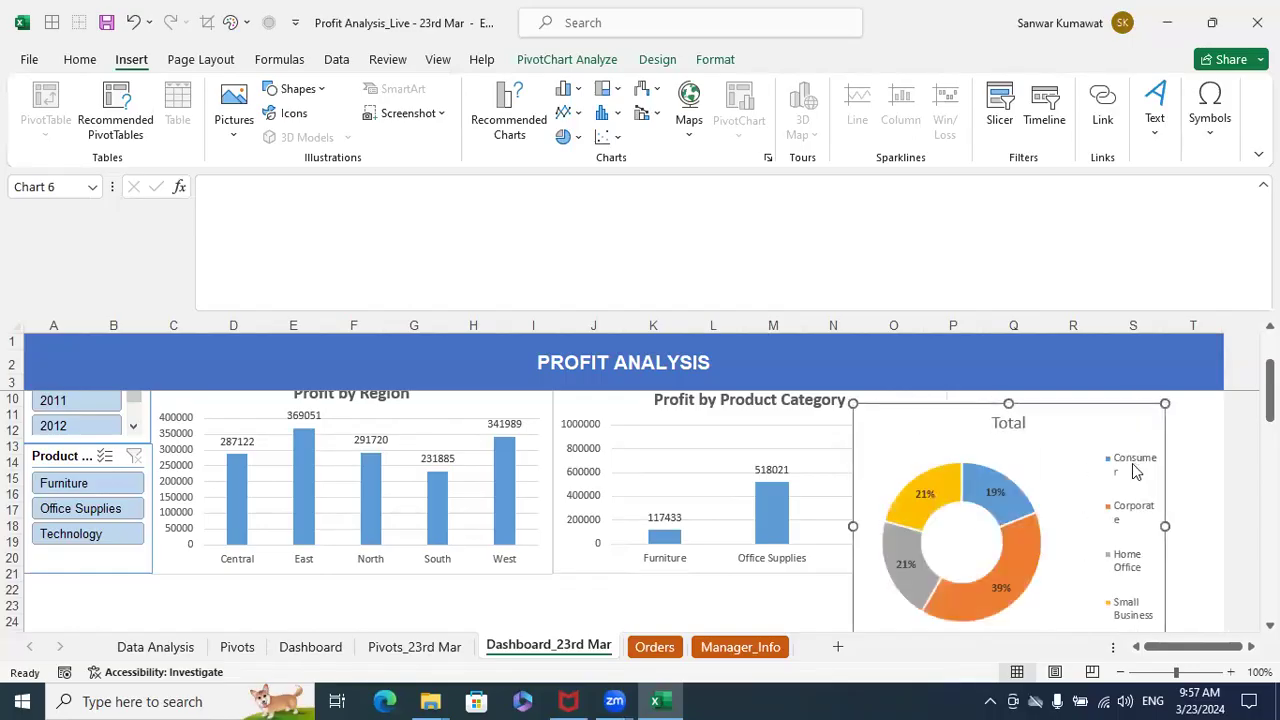
left_click(1137, 459)
left_click_drag(1100, 442, 1109, 472)
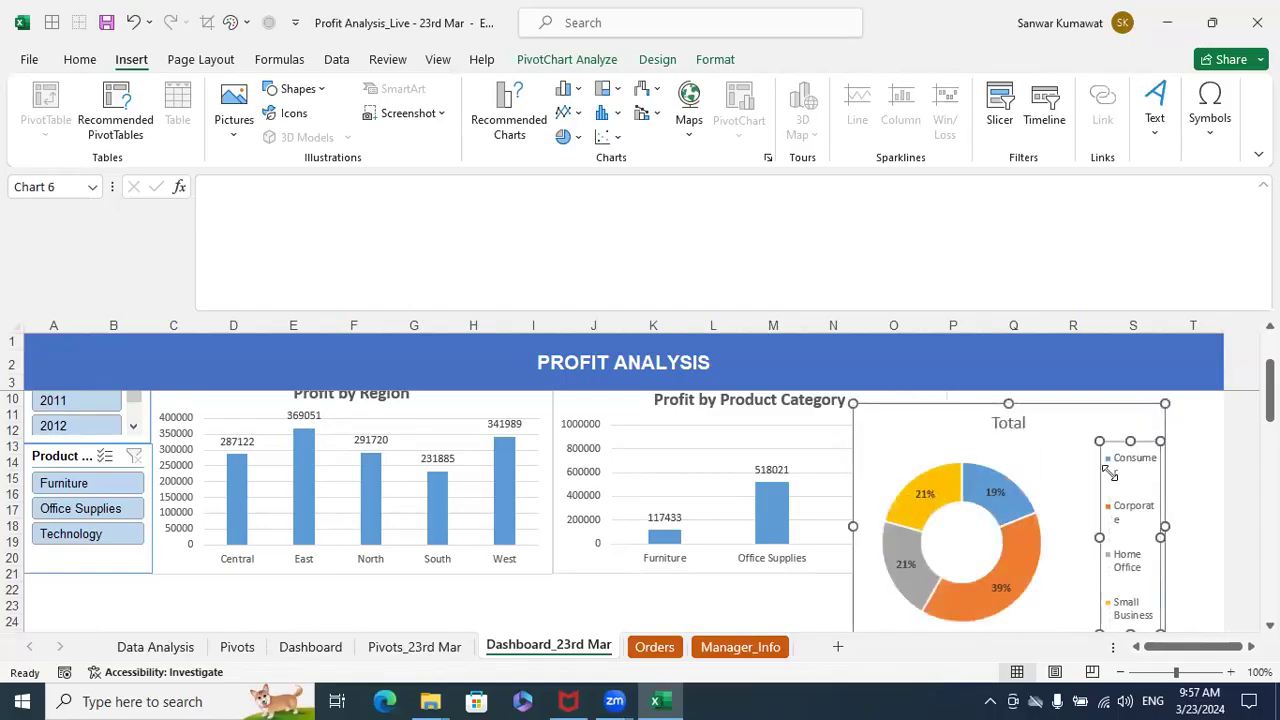
left_click_drag(1133, 424, 1211, 429)
scroll(1191, 421, "up", 1)
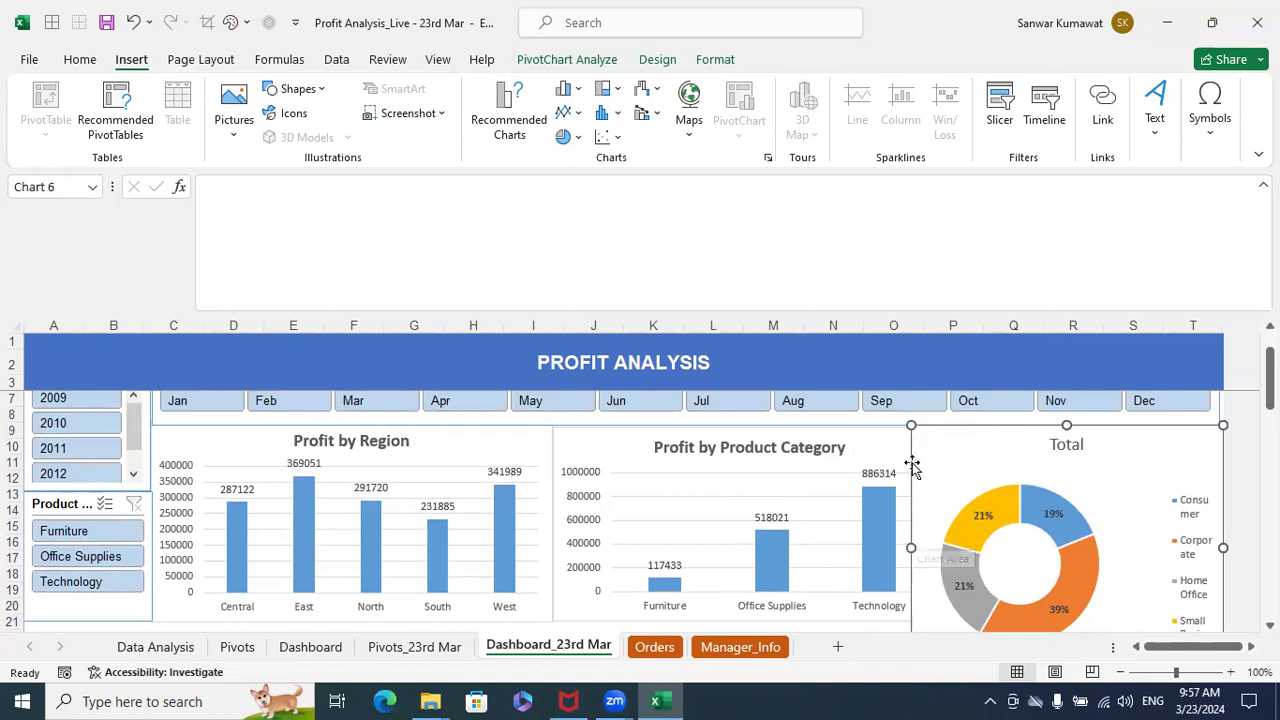
left_click_drag(911, 425, 1006, 448)
- Set the legend position of the dashboard's doughnut chart to Bottom
left_click(1171, 507)
right_click(1171, 507)
left_click(1089, 494)
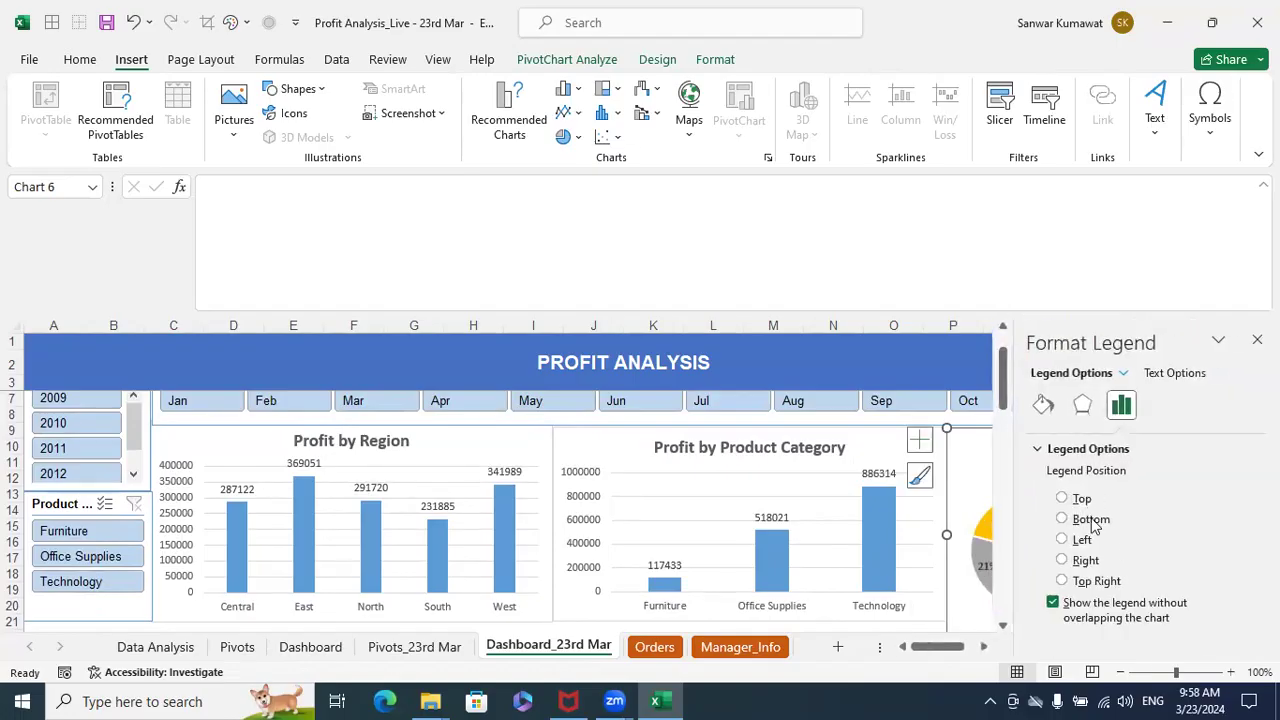
left_click(1091, 521)
left_click(1257, 340)
scroll(1184, 528, "down", 1)
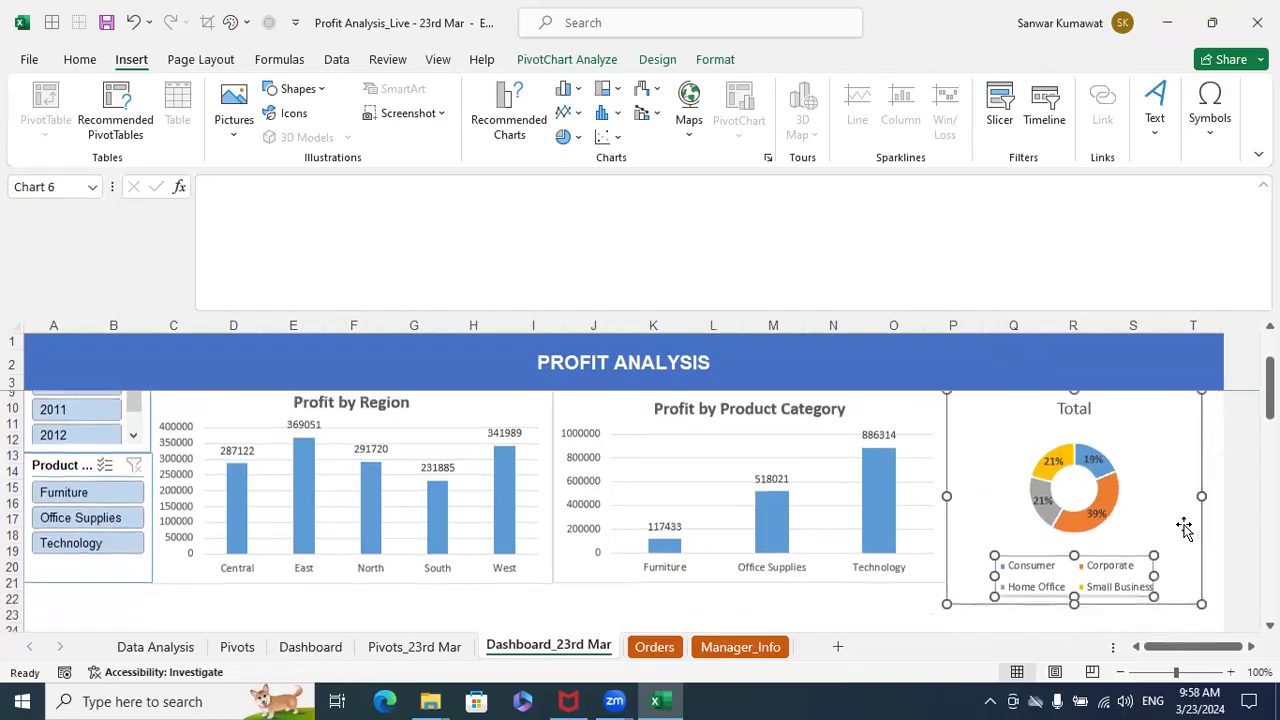
- Stretch the doughnut chart's legend across the chart width and shift it up closer to the ring
left_click_drag(1190, 561, 1193, 566)
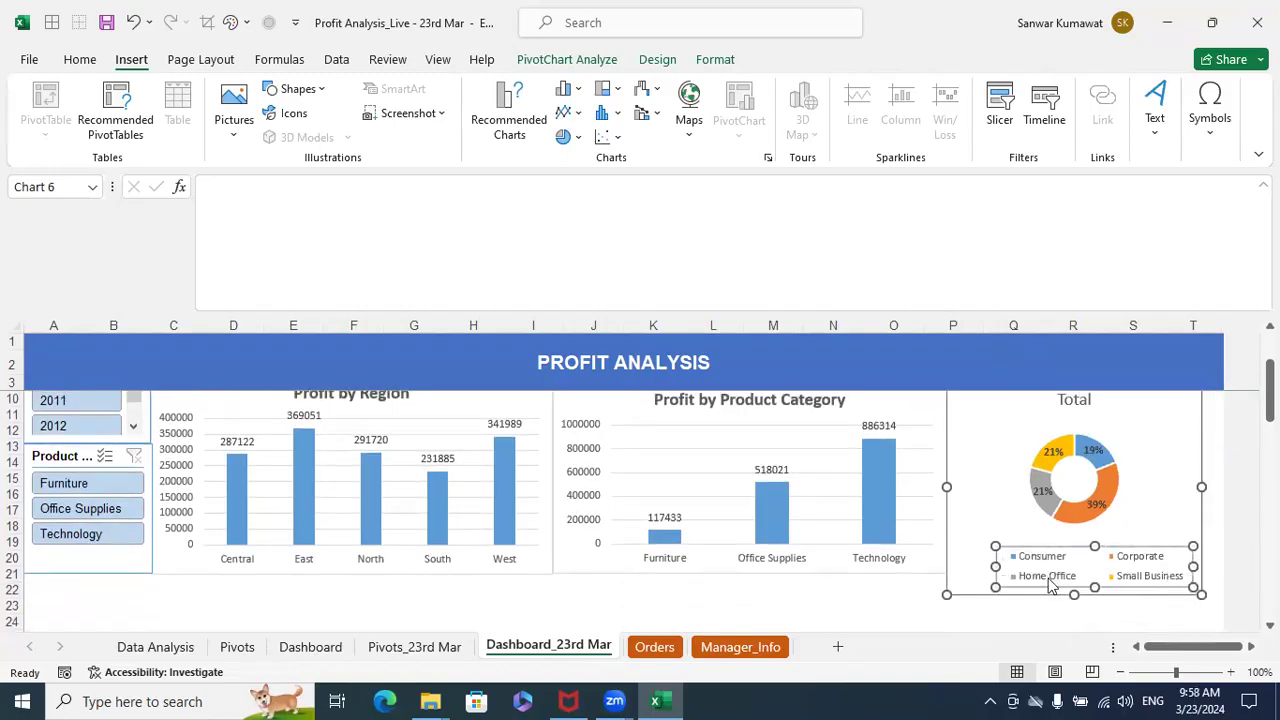
left_click_drag(951, 563, 952, 563)
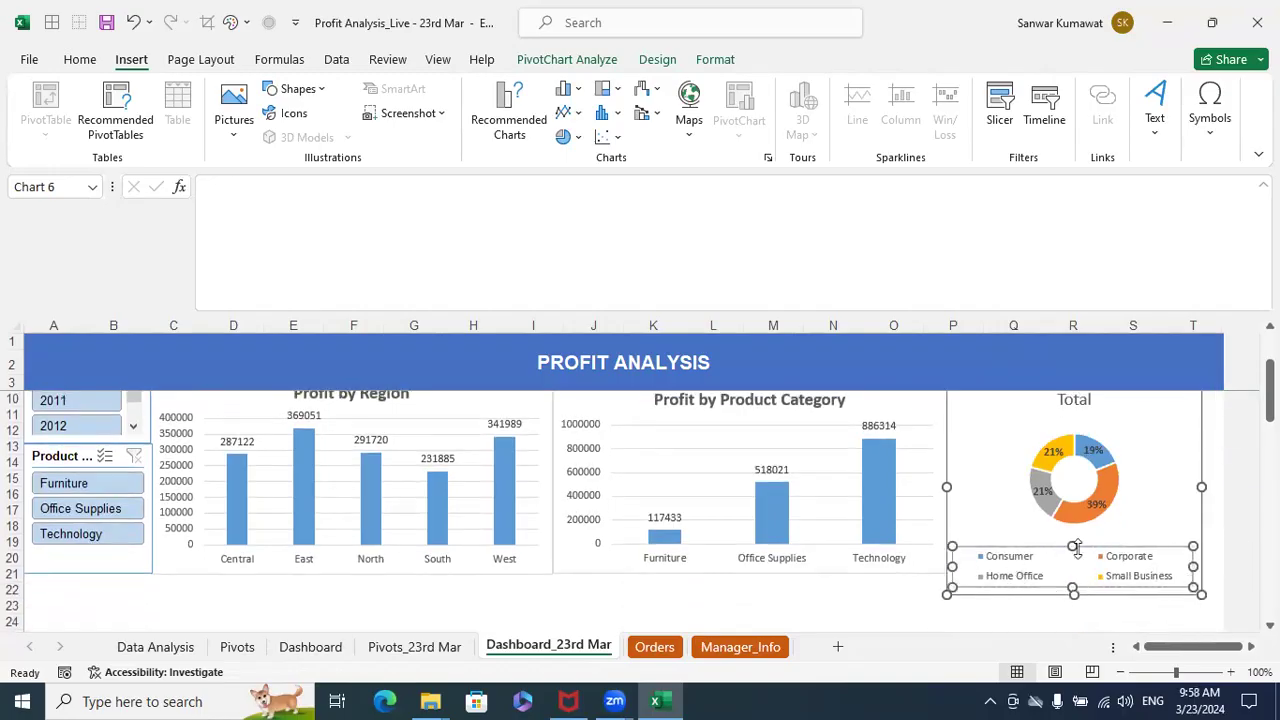
left_click_drag(1073, 546, 1072, 536)
mouse_move(1073, 590)
left_mouse_down()
mouse_move(1071, 556)
mouse_move(1072, 578)
left_mouse_up()
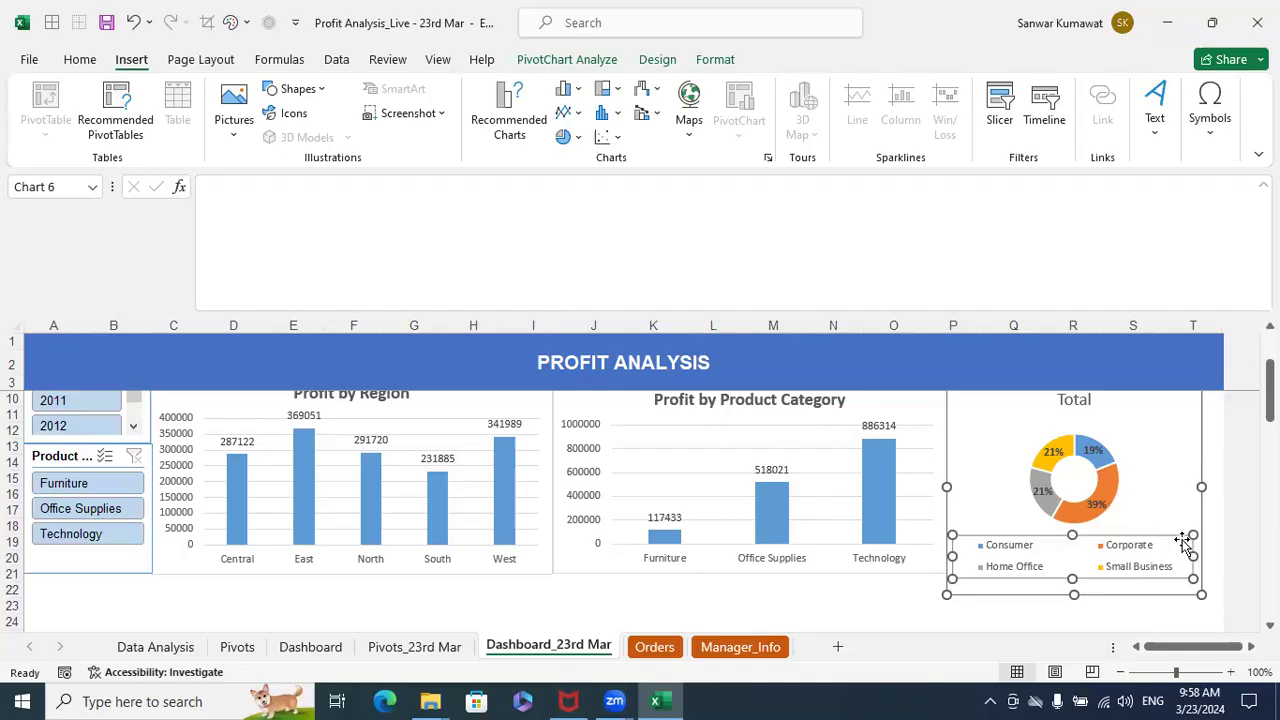
- Widen the doughnut chart to the end of the PROFIT ANALYSIS banner and set its legend position to Right, slightly taller
left_click_drag(1202, 489, 1221, 487)
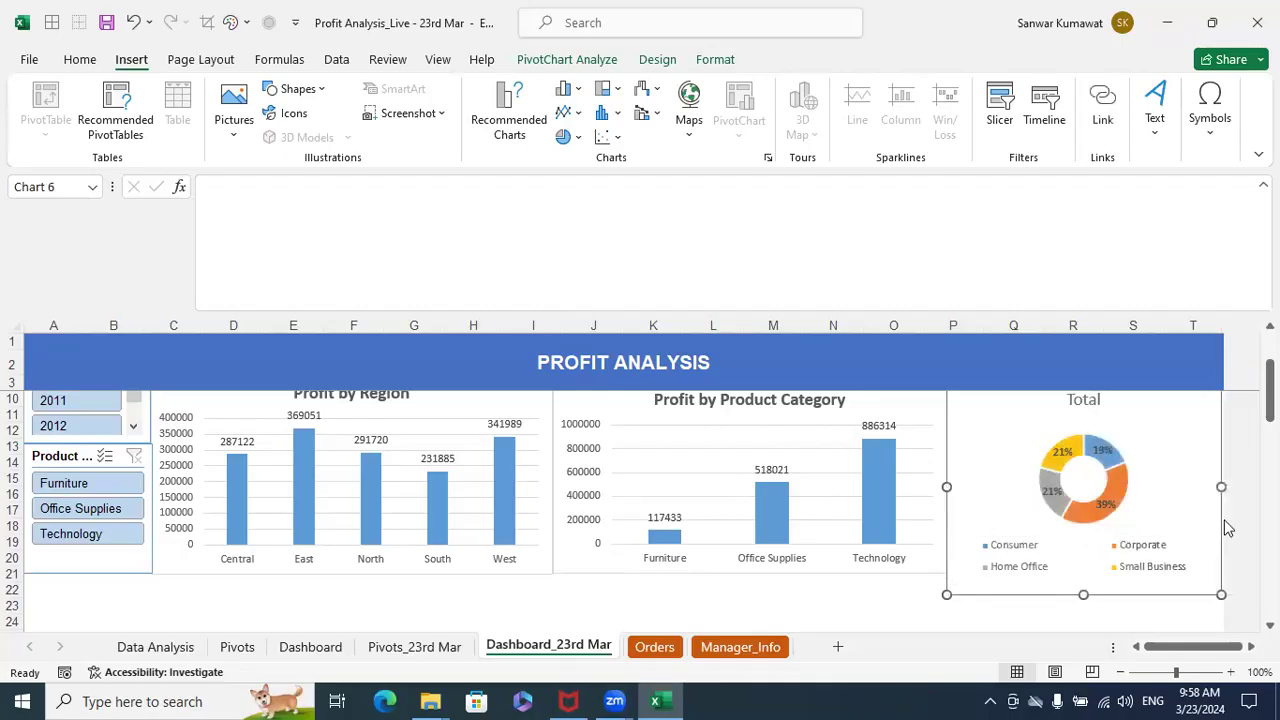
left_click(1150, 556)
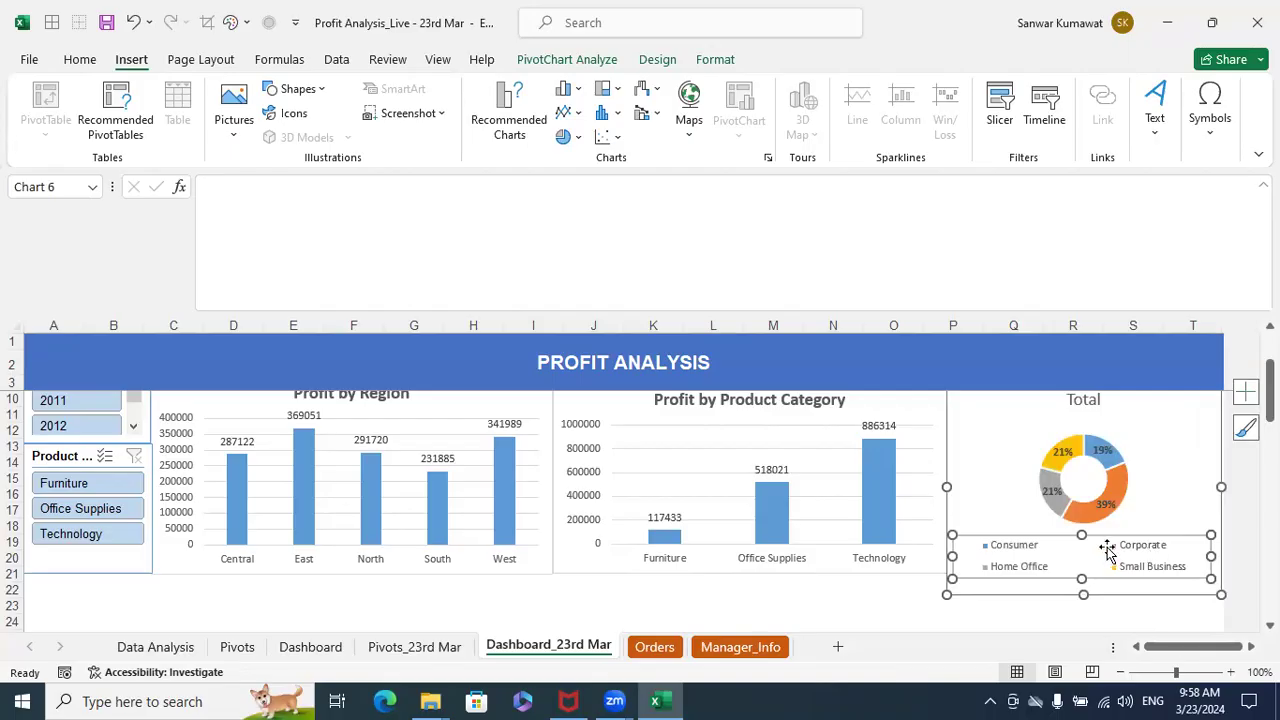
right_click(1108, 551)
left_click(1152, 532)
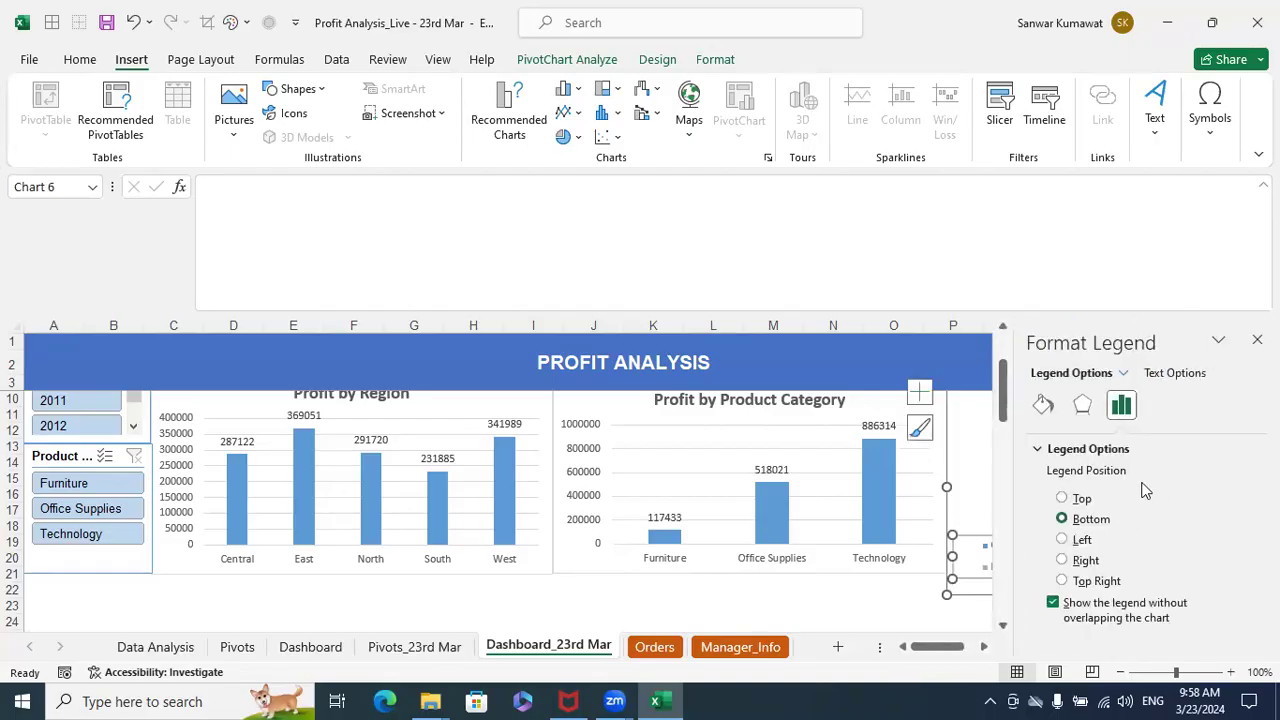
left_click(1090, 562)
left_click(1257, 340)
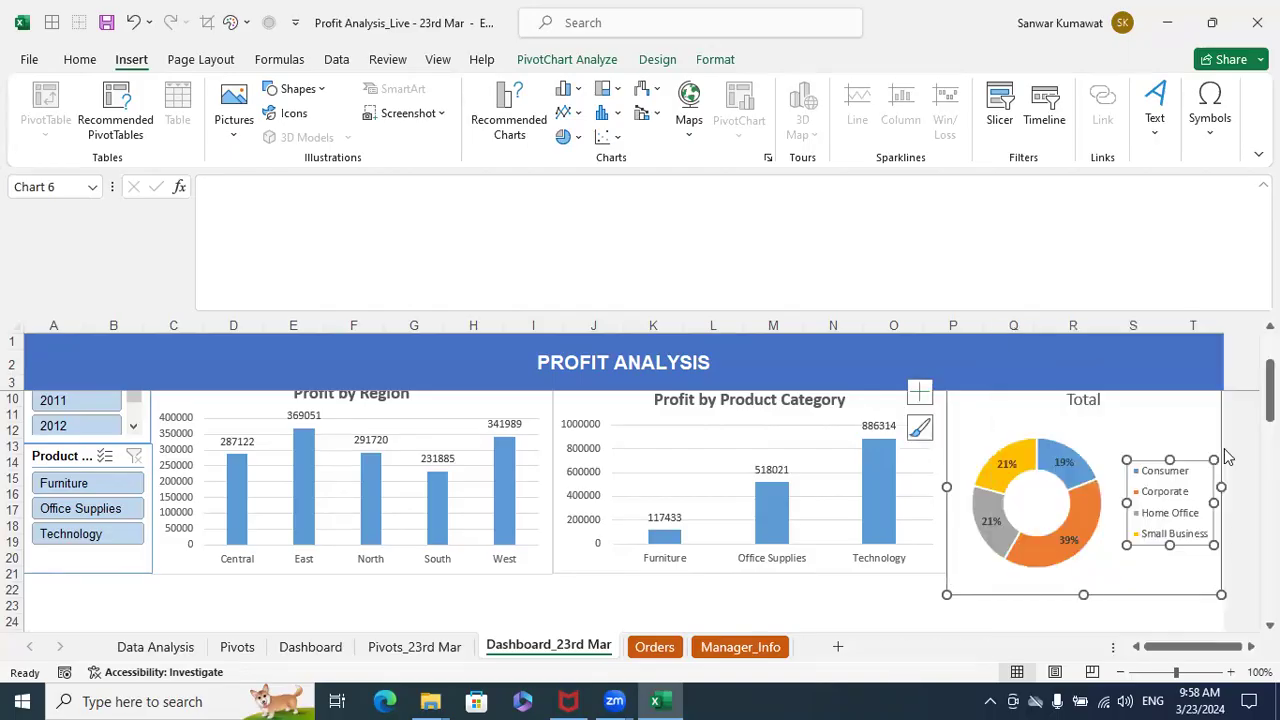
left_click_drag(1168, 459, 1168, 451)
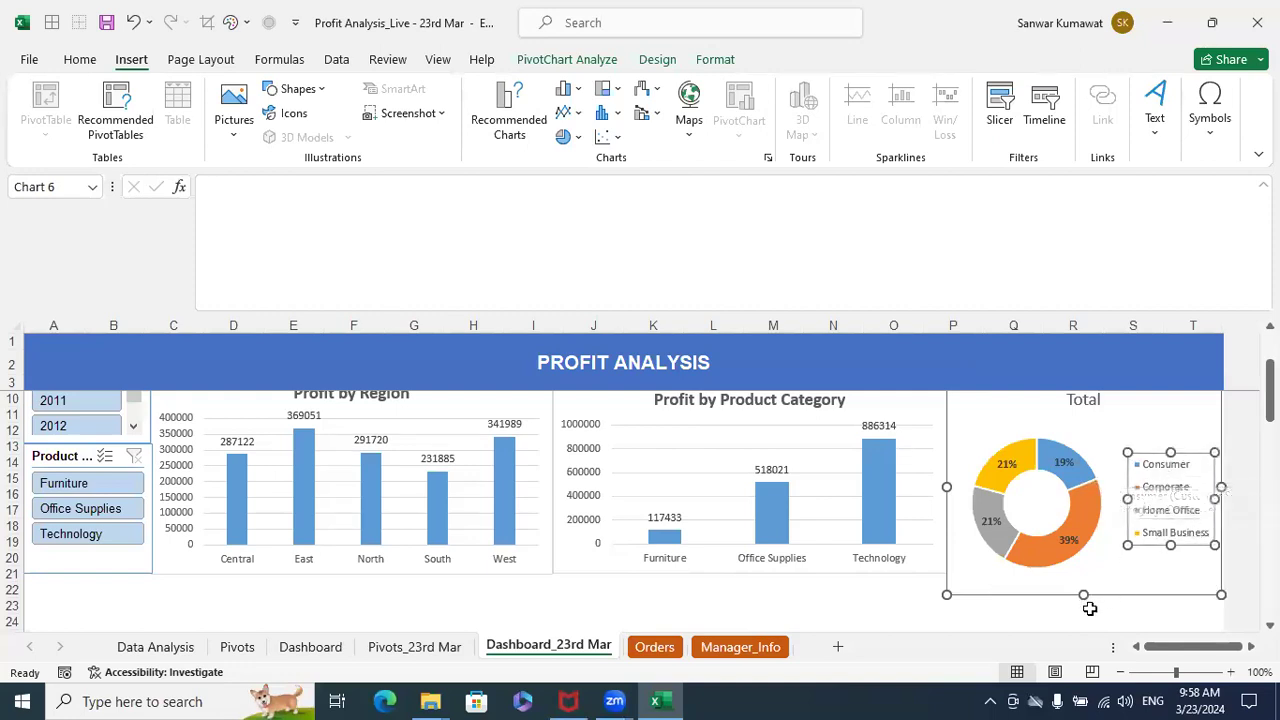
- Reduce the doughnut chart's height so its lower edge roughly lines up with the neighbouring profit charts
left_click_drag(1085, 594, 1088, 580)
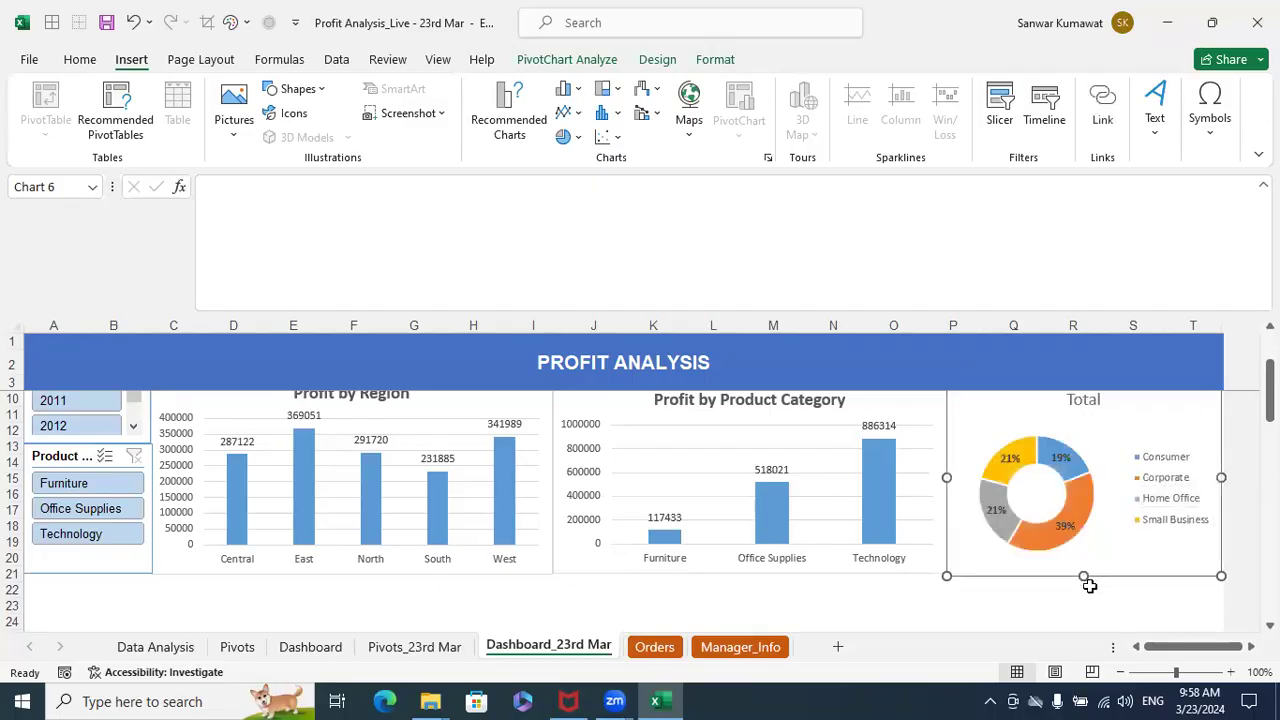
scroll(1088, 585, "up", 2)
scroll(1111, 566, "down", 5)
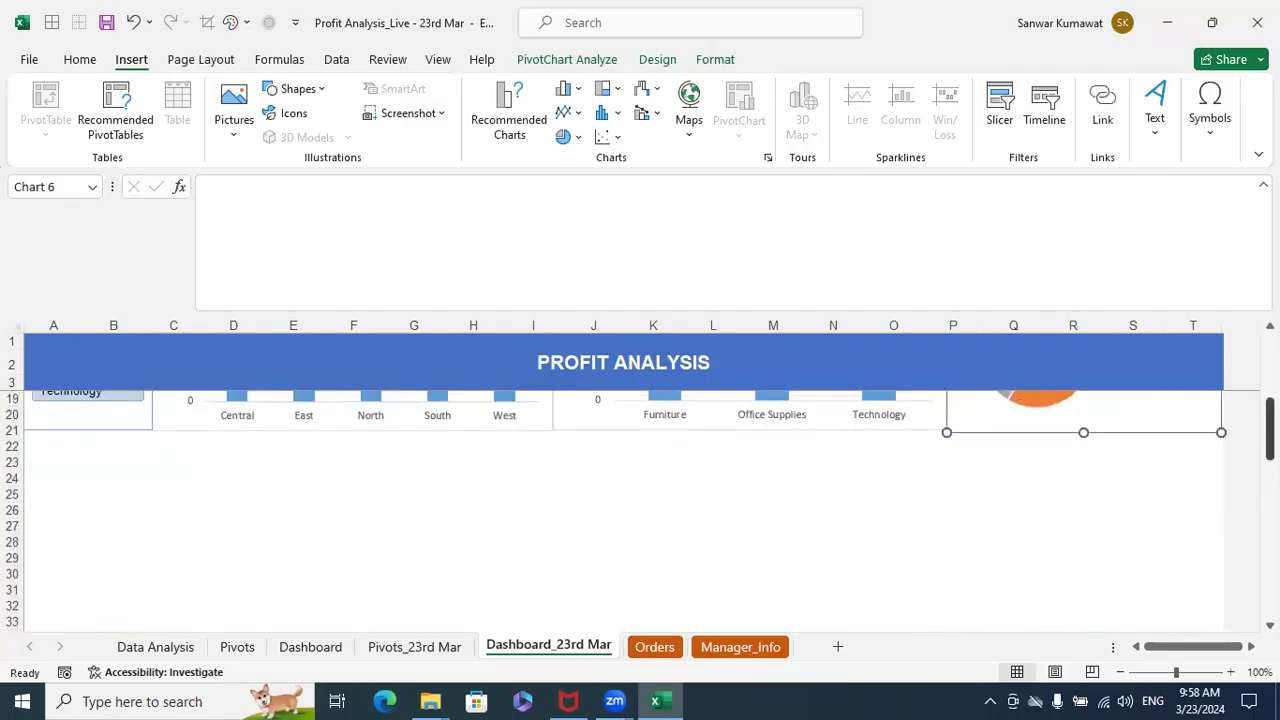
left_click(1111, 568)
scroll(1111, 568, "up", 2)
scroll(1111, 568, "up", 1)
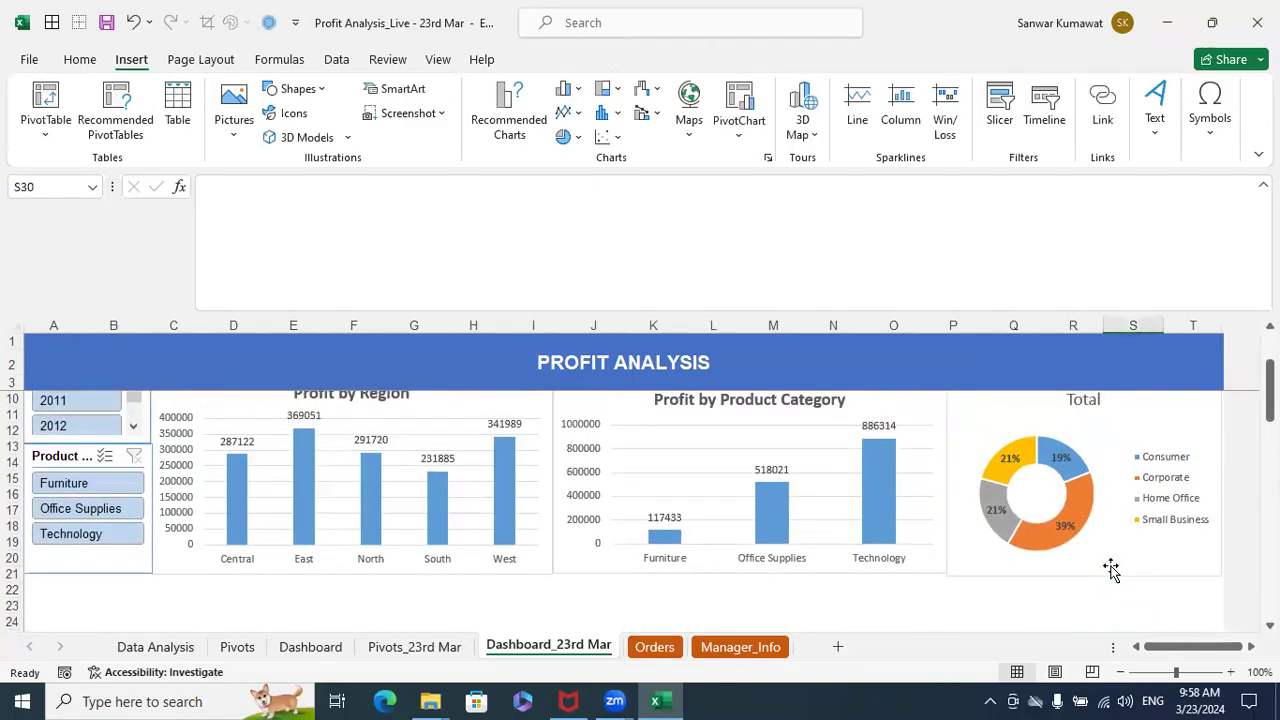
scroll(1111, 566, "up", 1)
- Retitle the doughnut chart "Profit by Cust. Segment" and make the title bold
double_click(1080, 446)
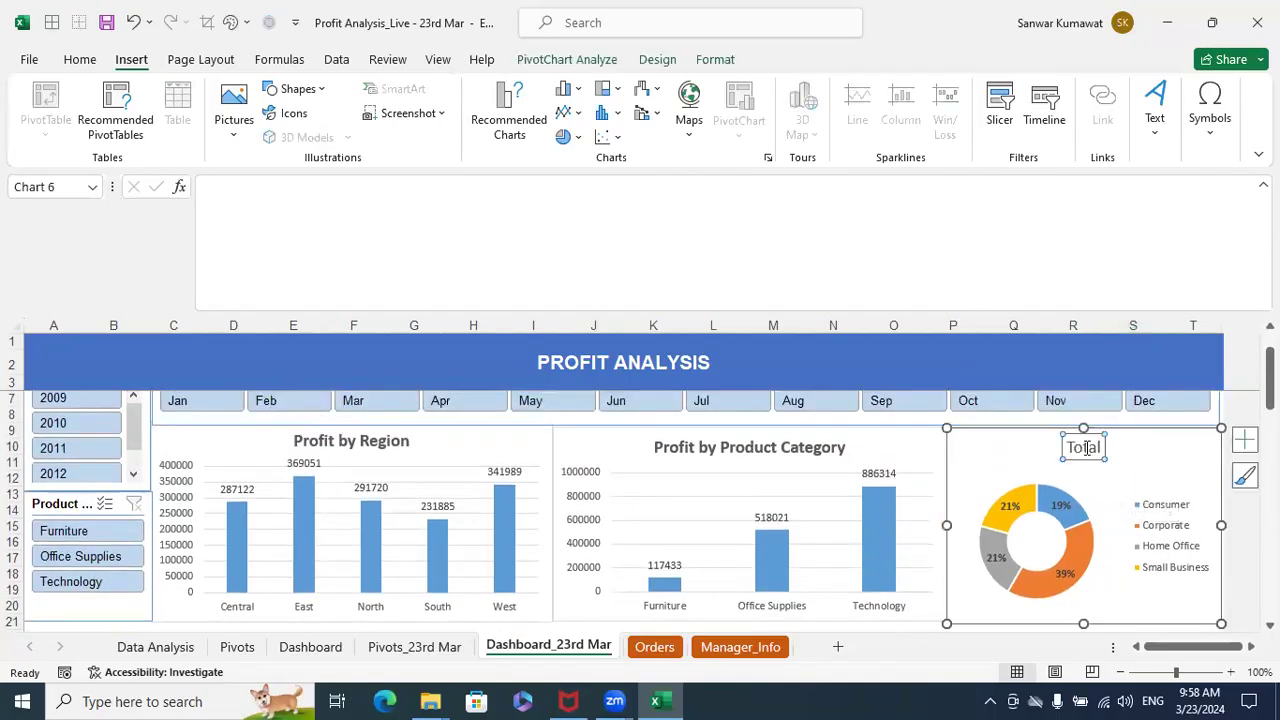
left_click(1257, 340)
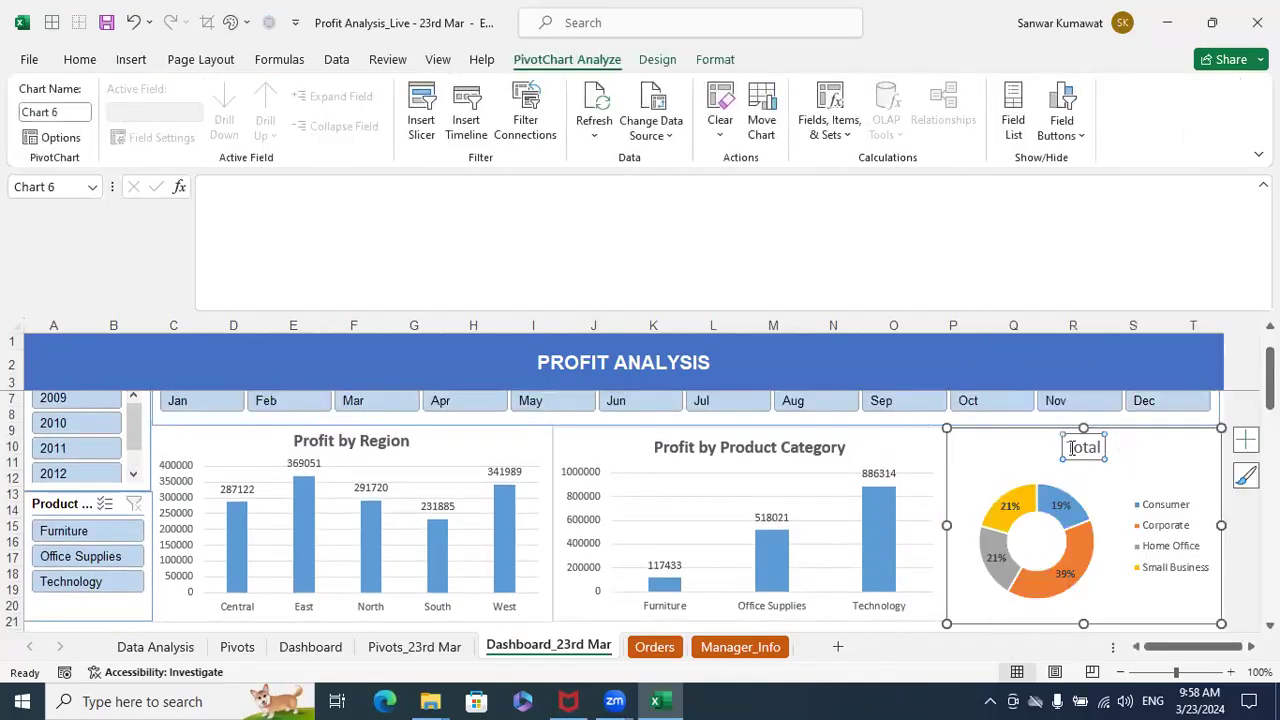
left_click(1072, 448)
double_click(1073, 453)
type("Pr")
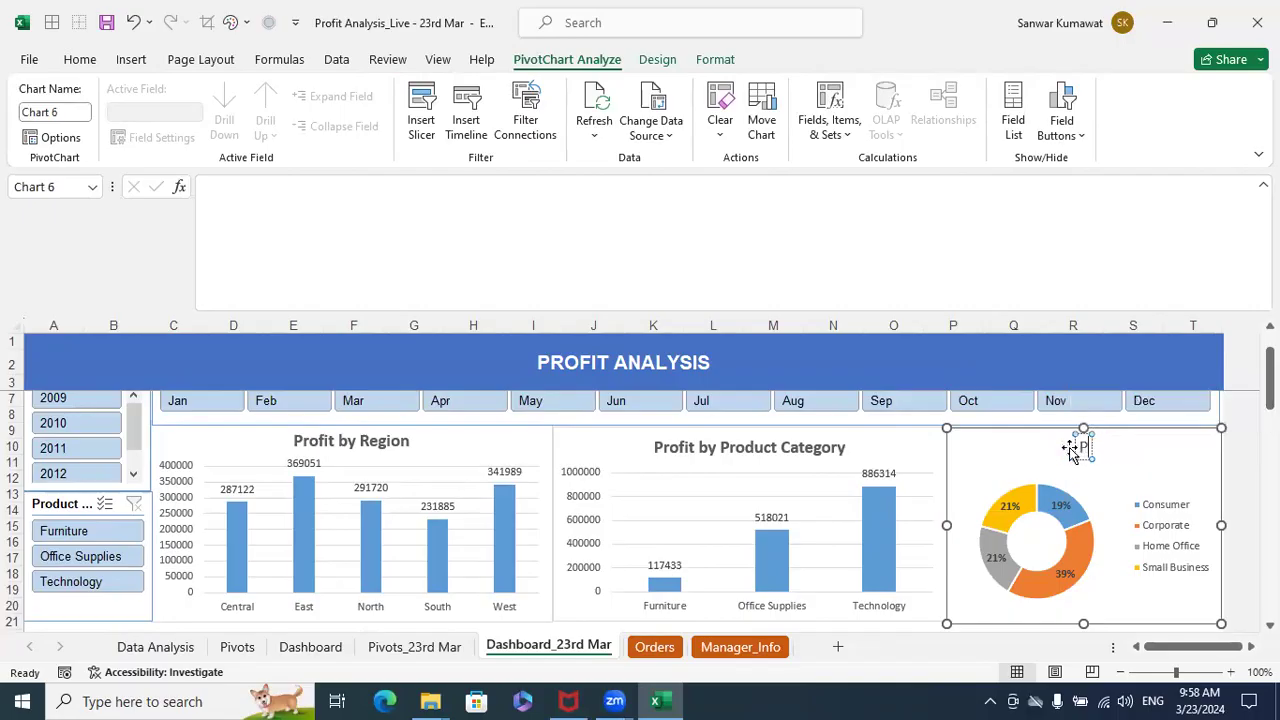
type("of")
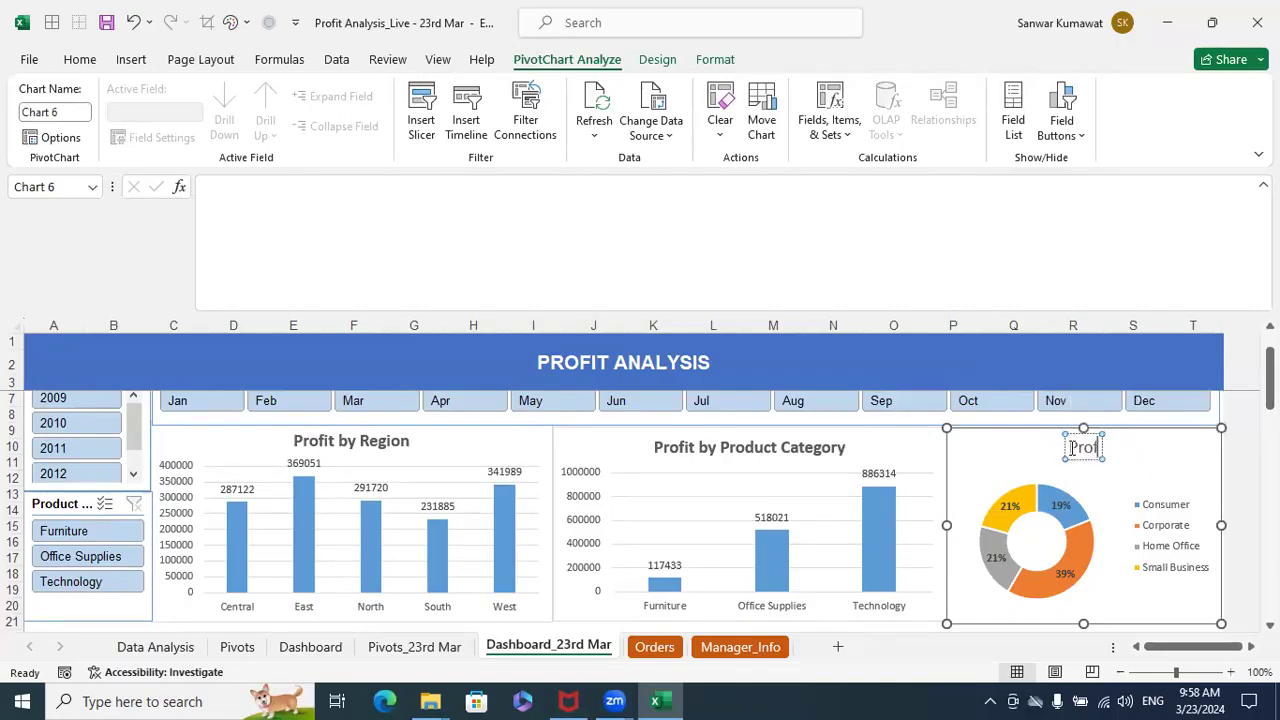
type("it by Cust.")
key("alt")
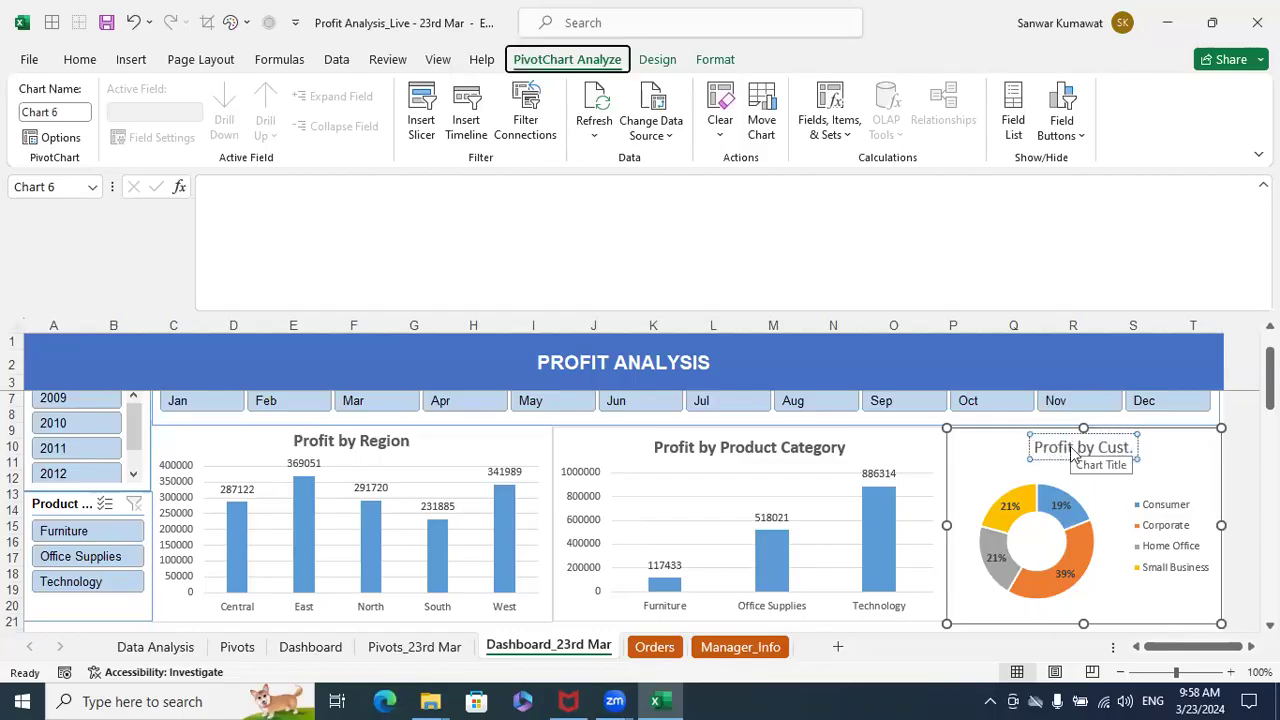
key("alt")
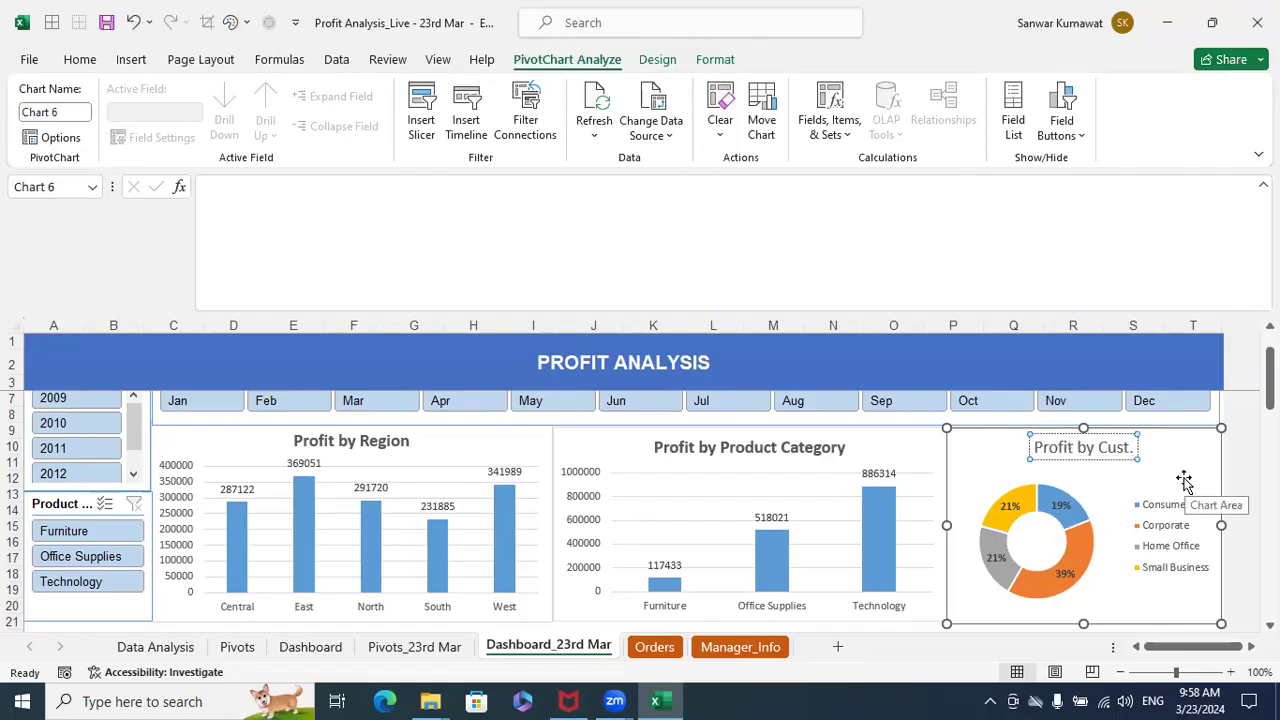
type("Segment")
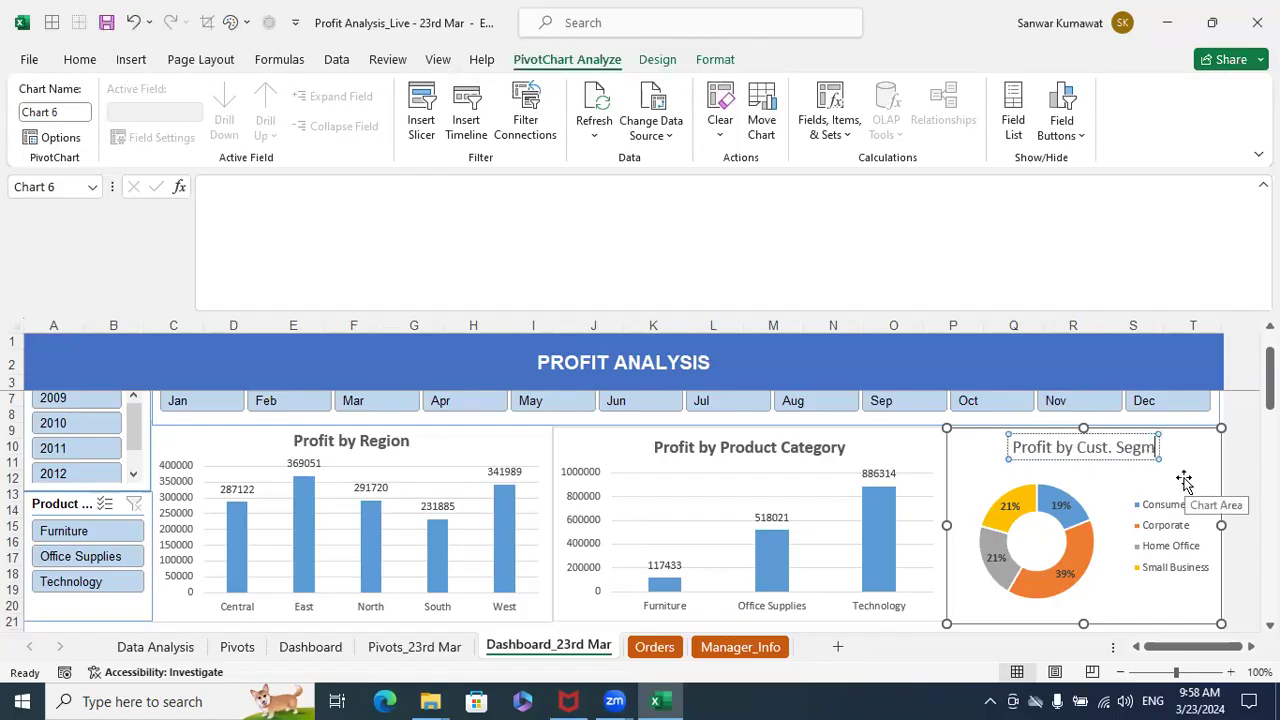
triple_click(1090, 453)
key("ctrl+b")
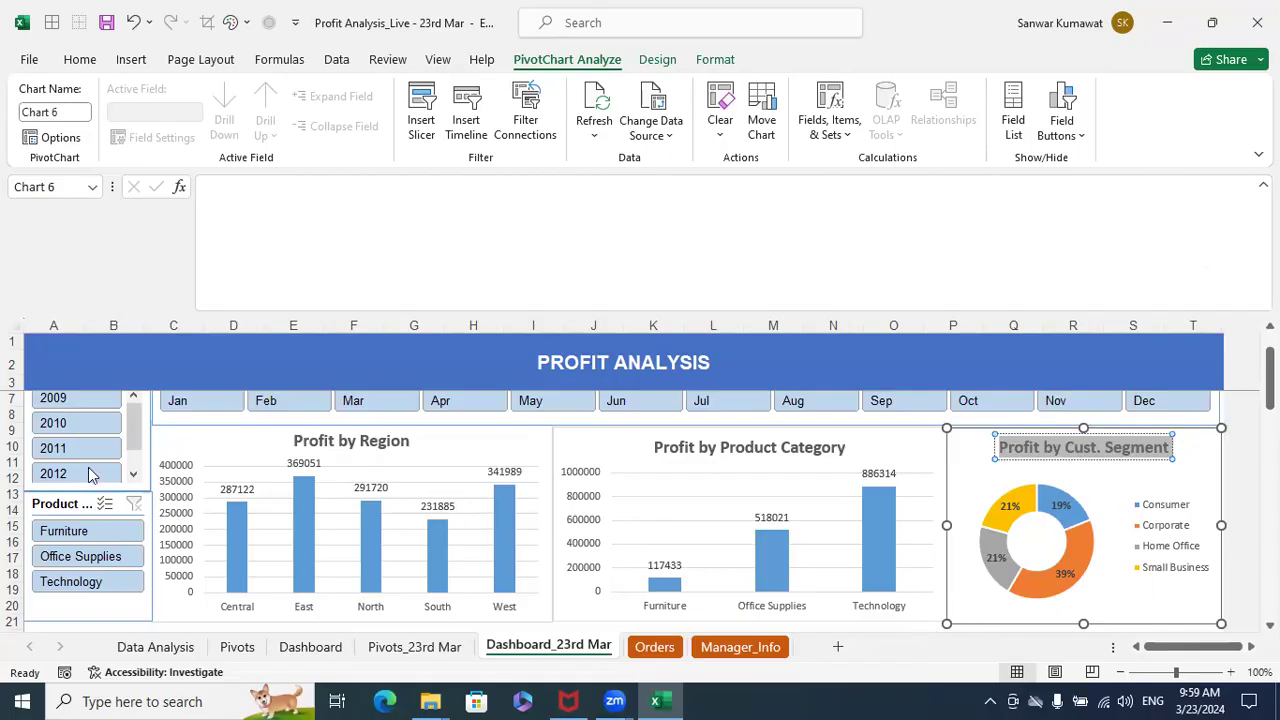
scroll(97, 469, "up", 1)
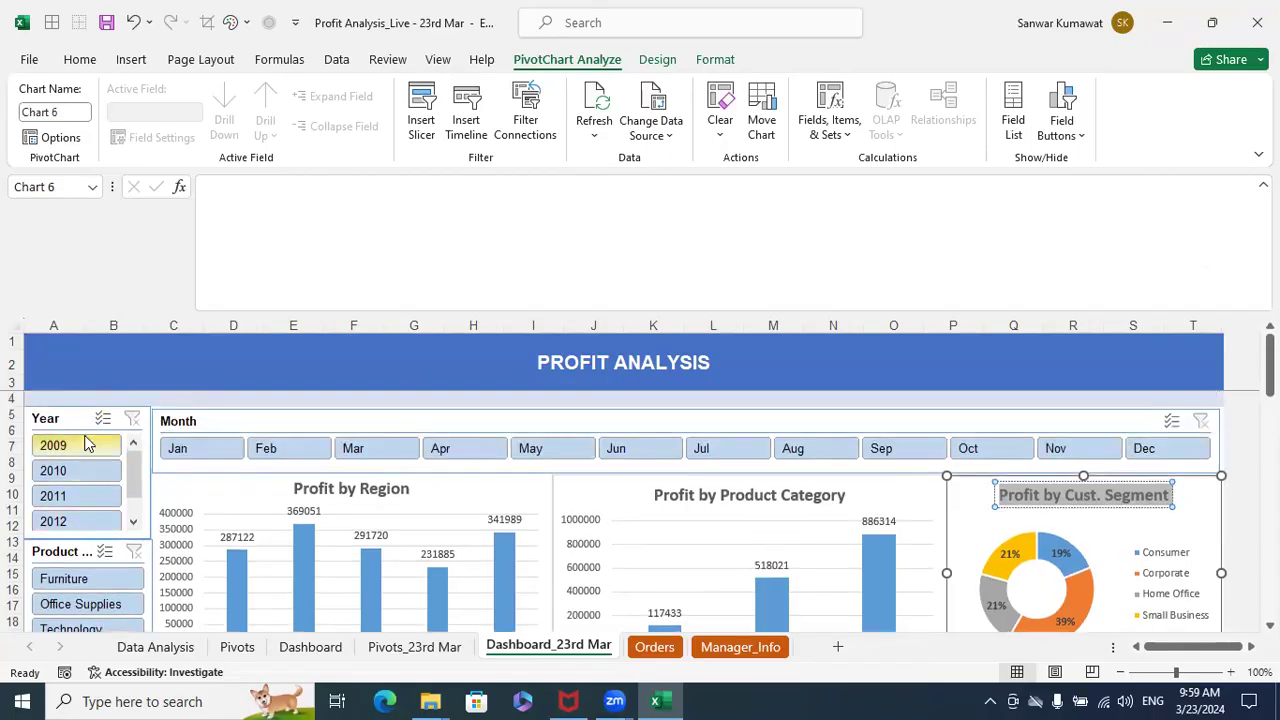
- Test the Year slicer by filtering the dashboard to 2009, 2010, 2011 and 2012 in turn, then back to 2009
left_click(222, 359)
left_click(81, 443)
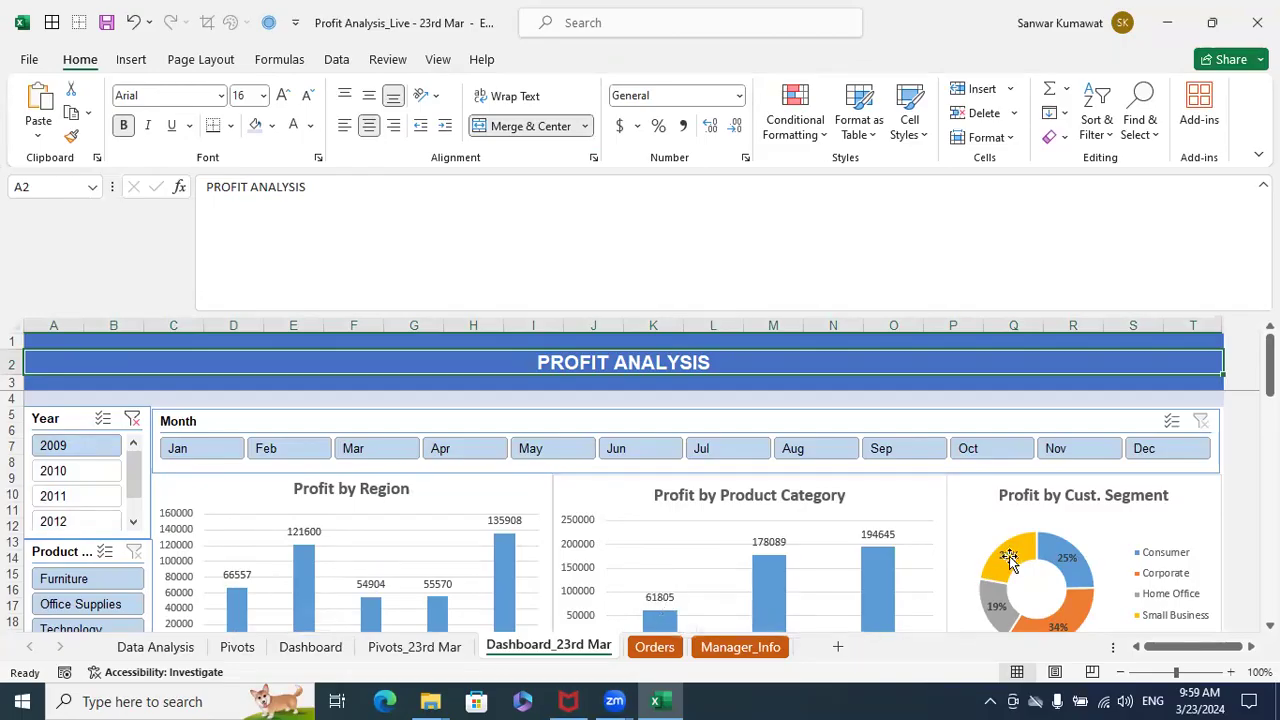
left_click(65, 474)
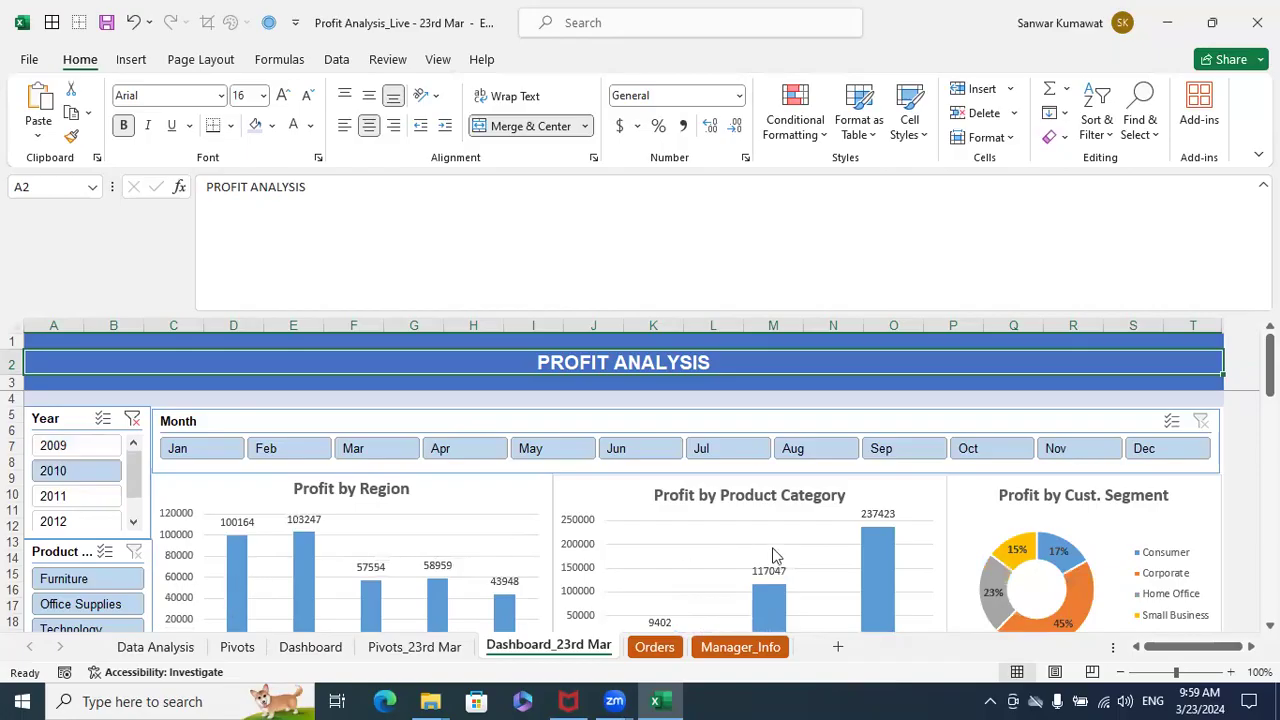
left_click(53, 498)
left_click(53, 518)
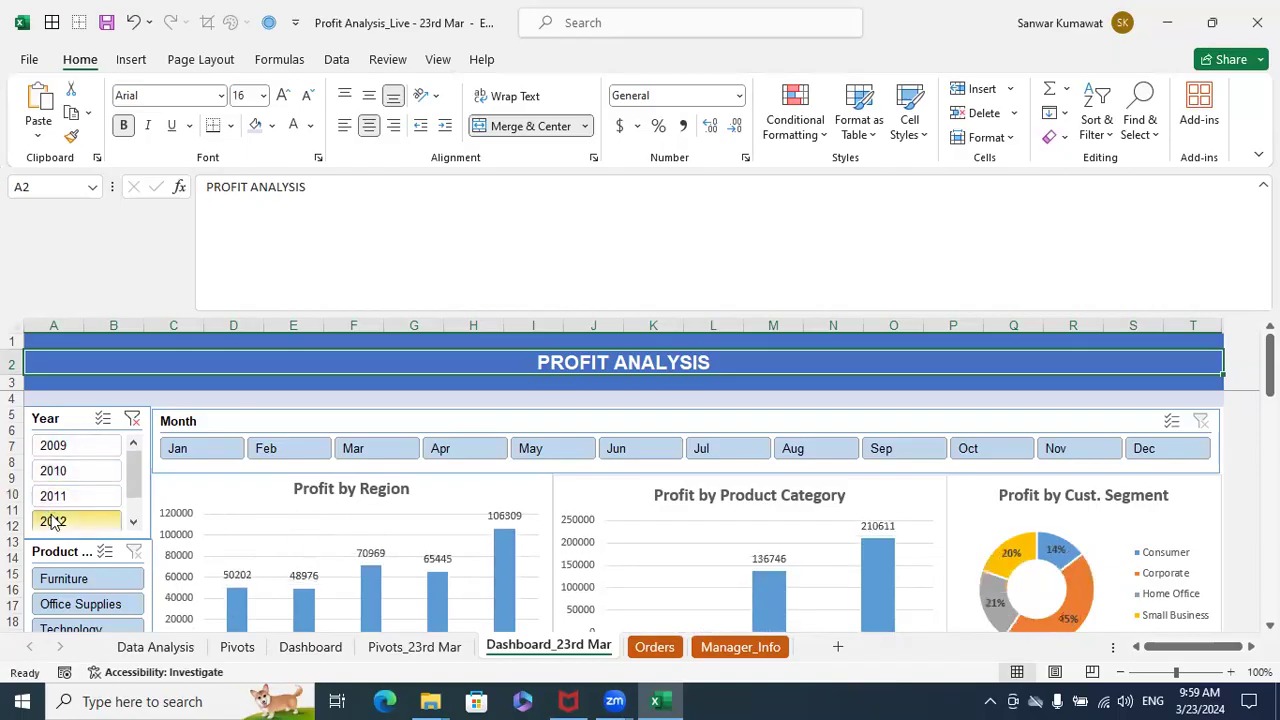
left_click(58, 450)
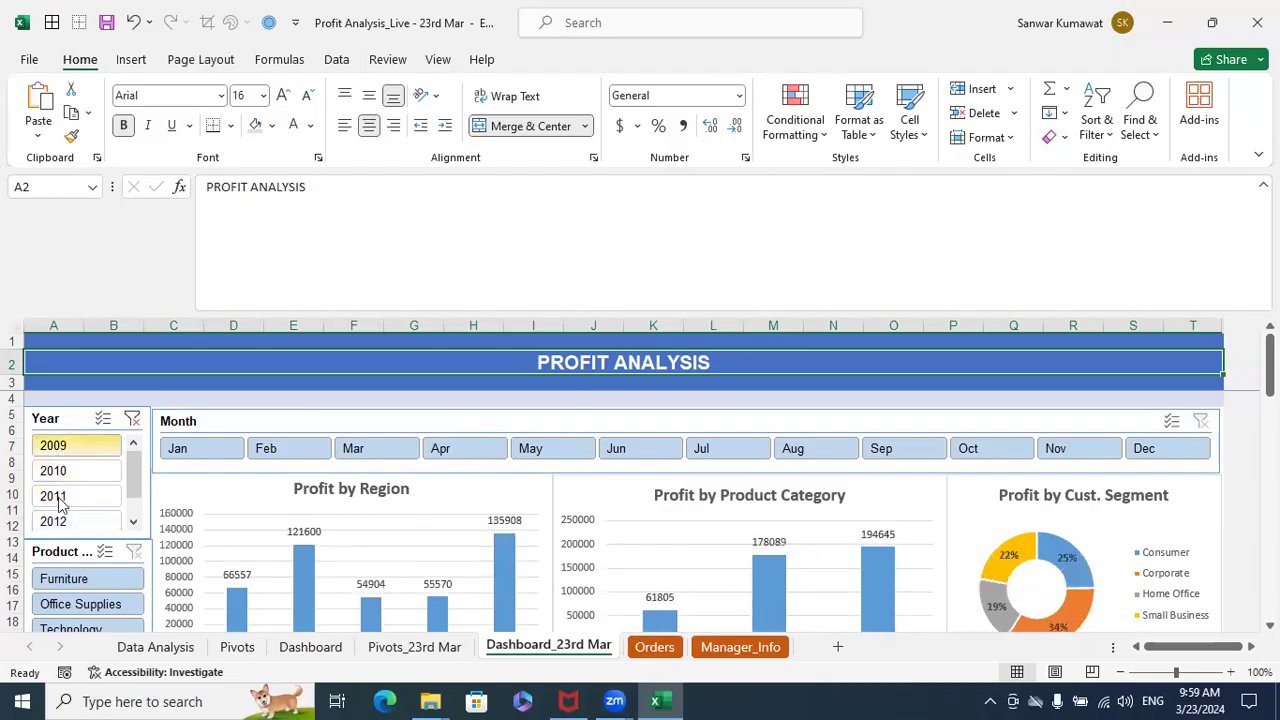
- Check how the charts respond to Furniture, Office Supplies and Technology in the Product Category slicer, and clear the Product Category and Year filters
scroll(165, 493, "down", 2)
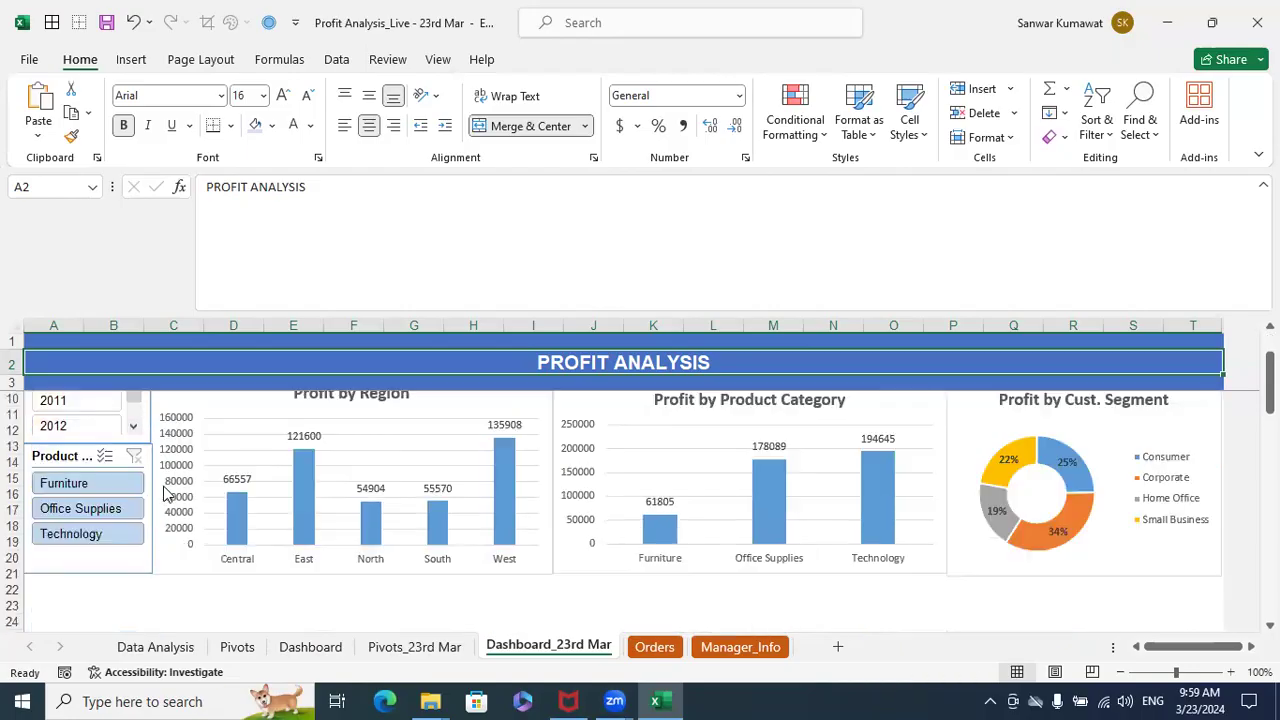
left_click(100, 483)
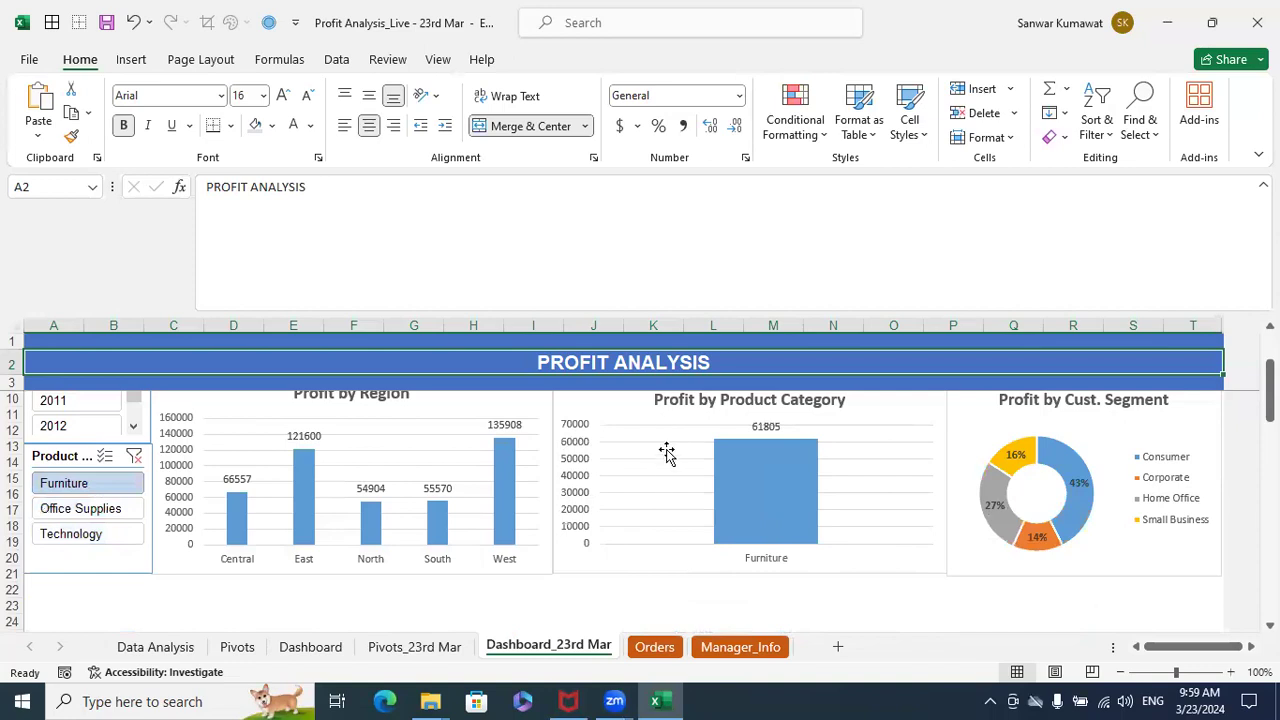
left_click(104, 509)
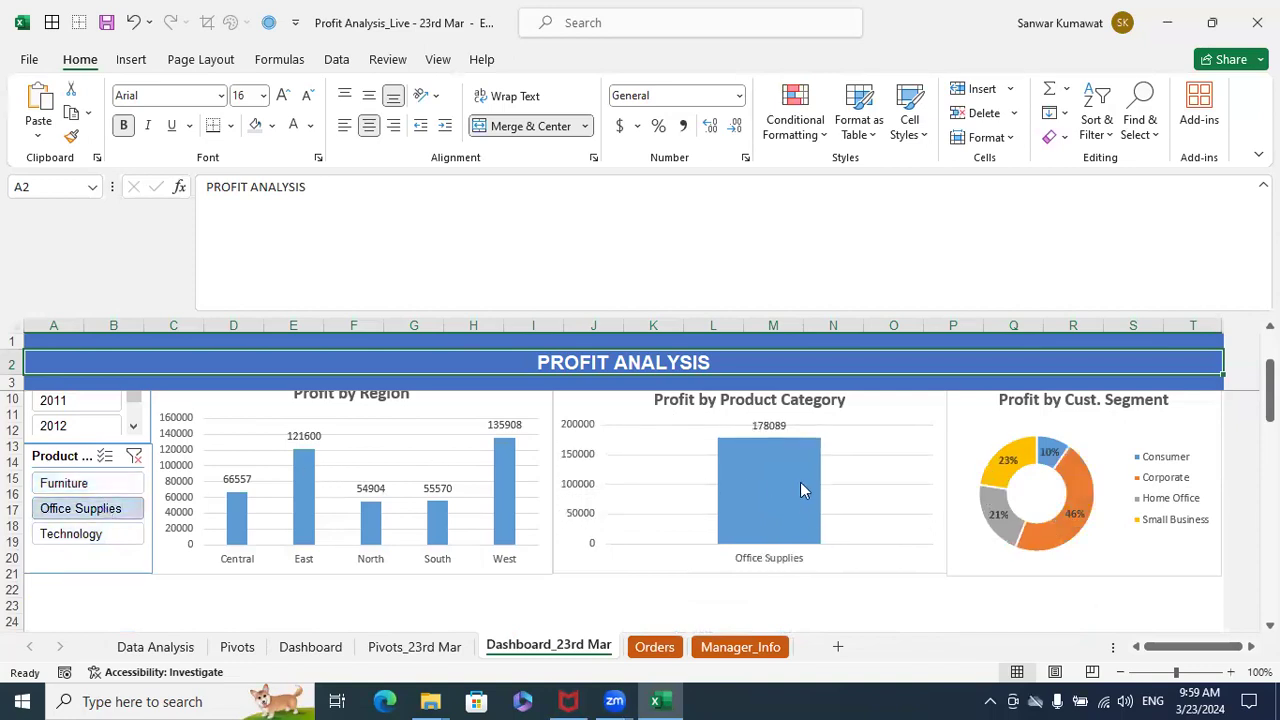
left_click(72, 534)
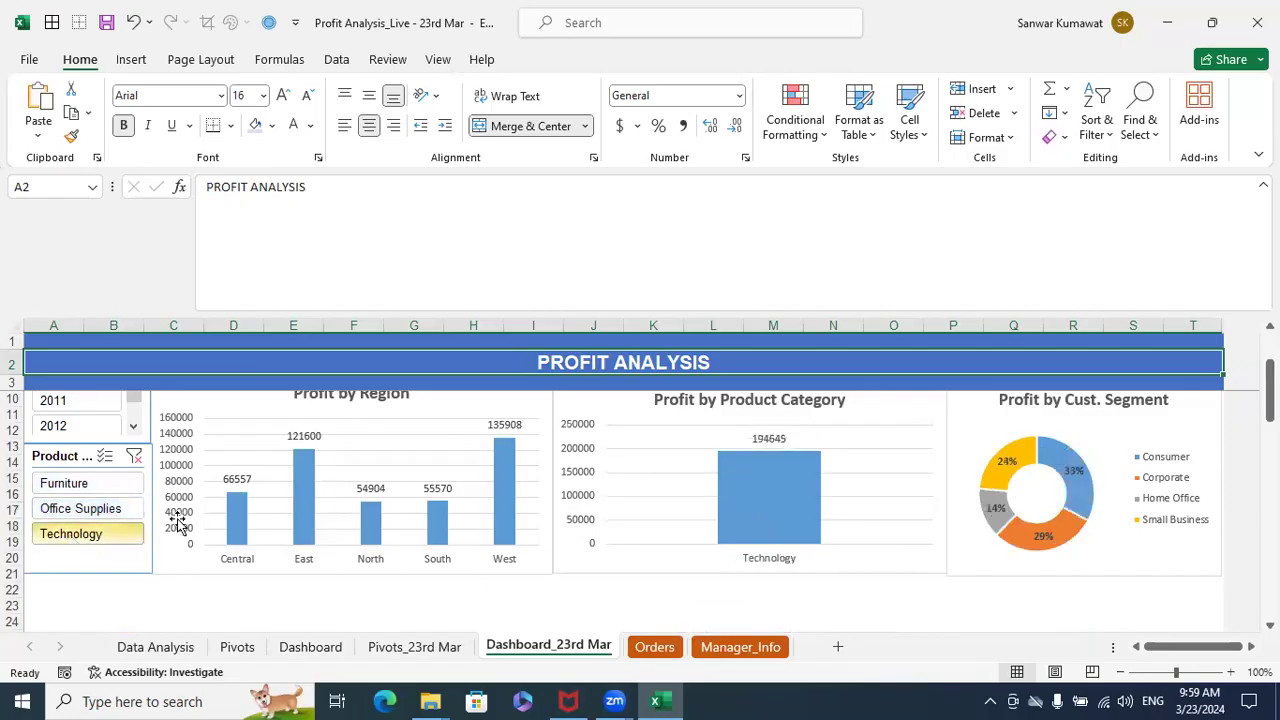
scroll(337, 477, "up", 1)
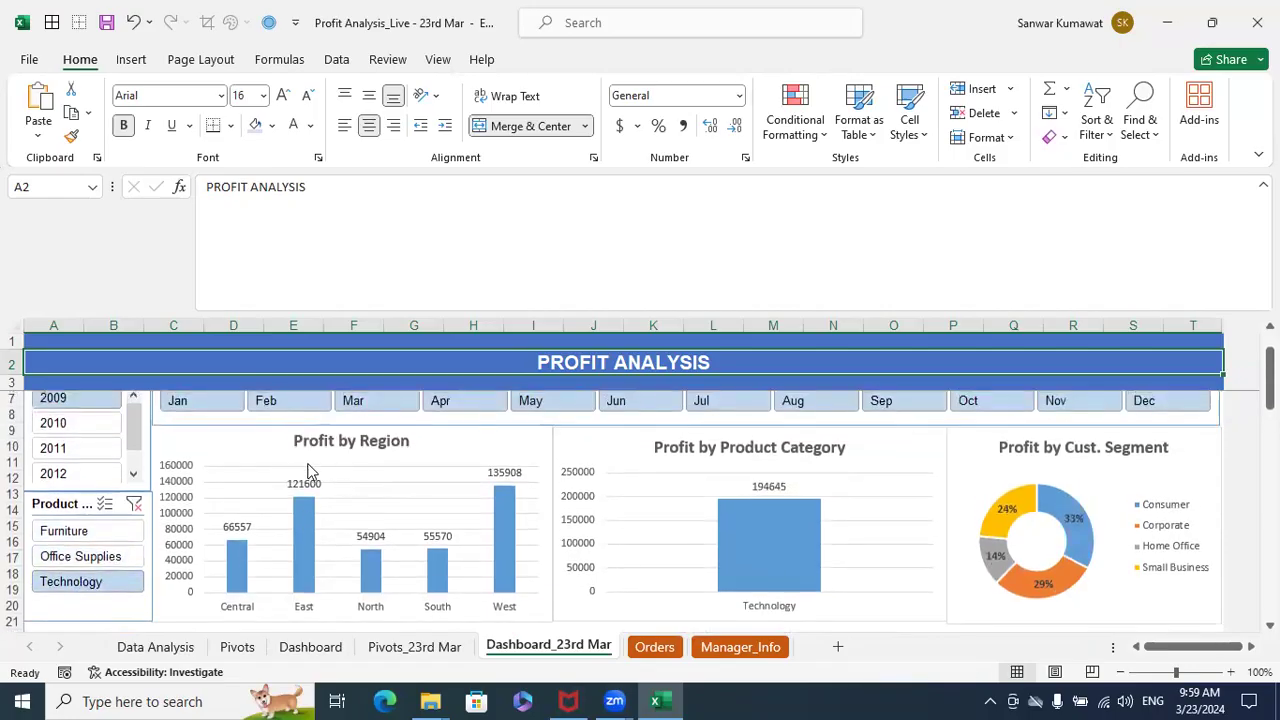
left_click(108, 531)
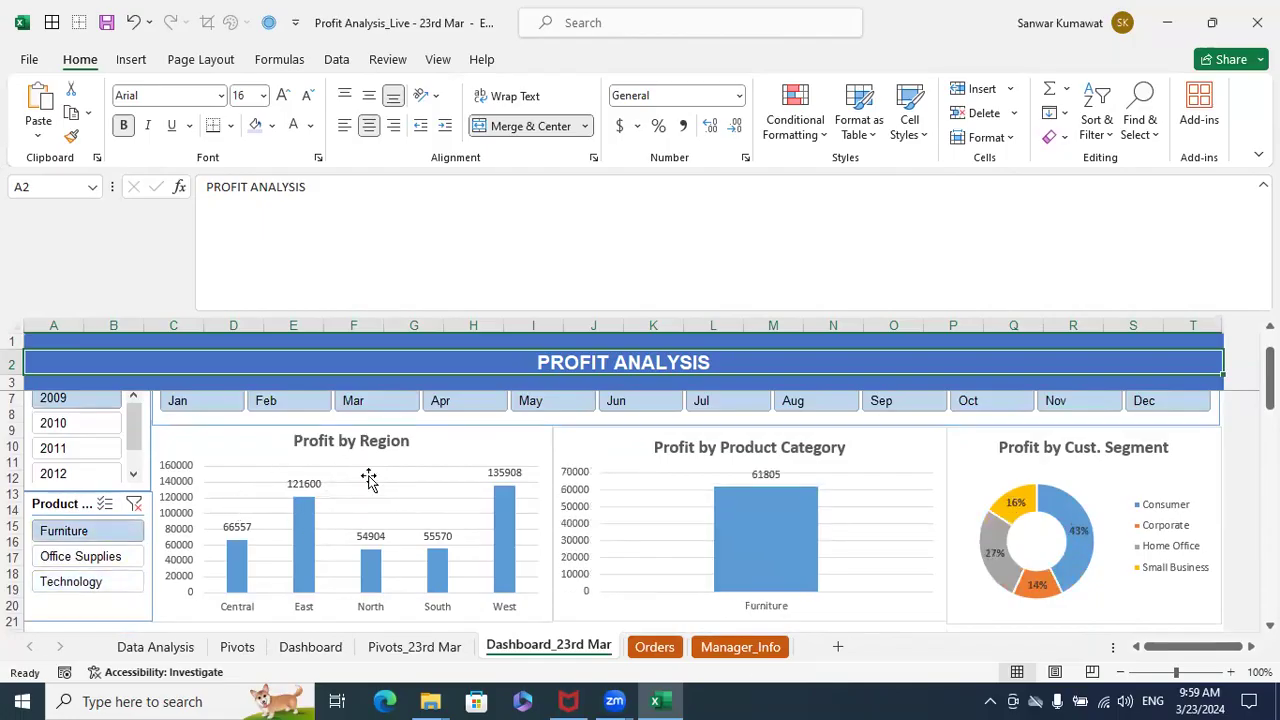
left_click(95, 557)
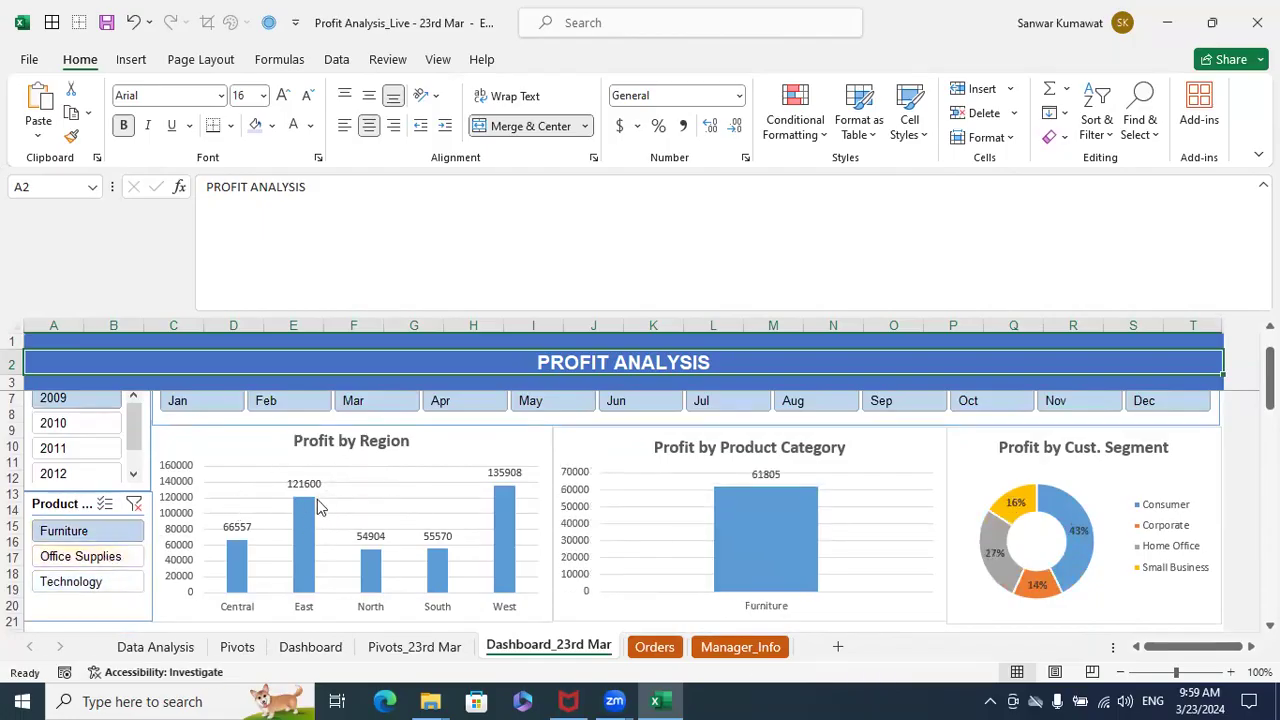
left_click(140, 509)
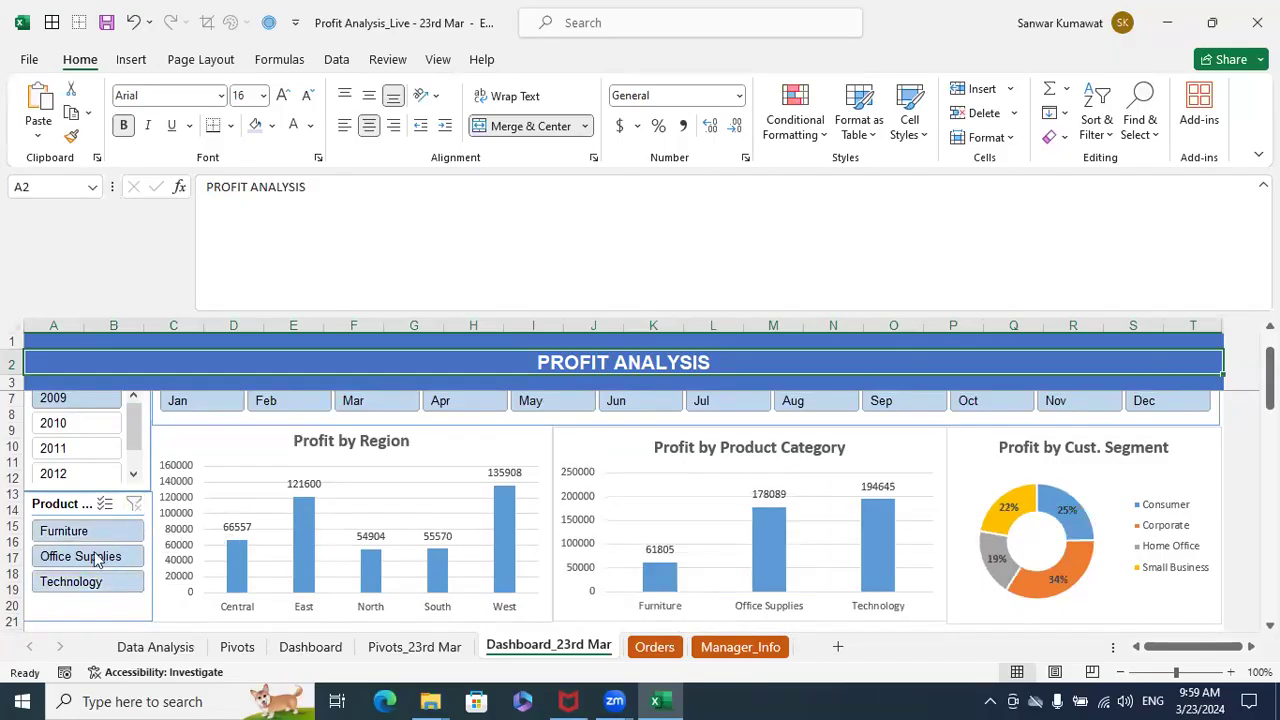
scroll(115, 555, "up", 1)
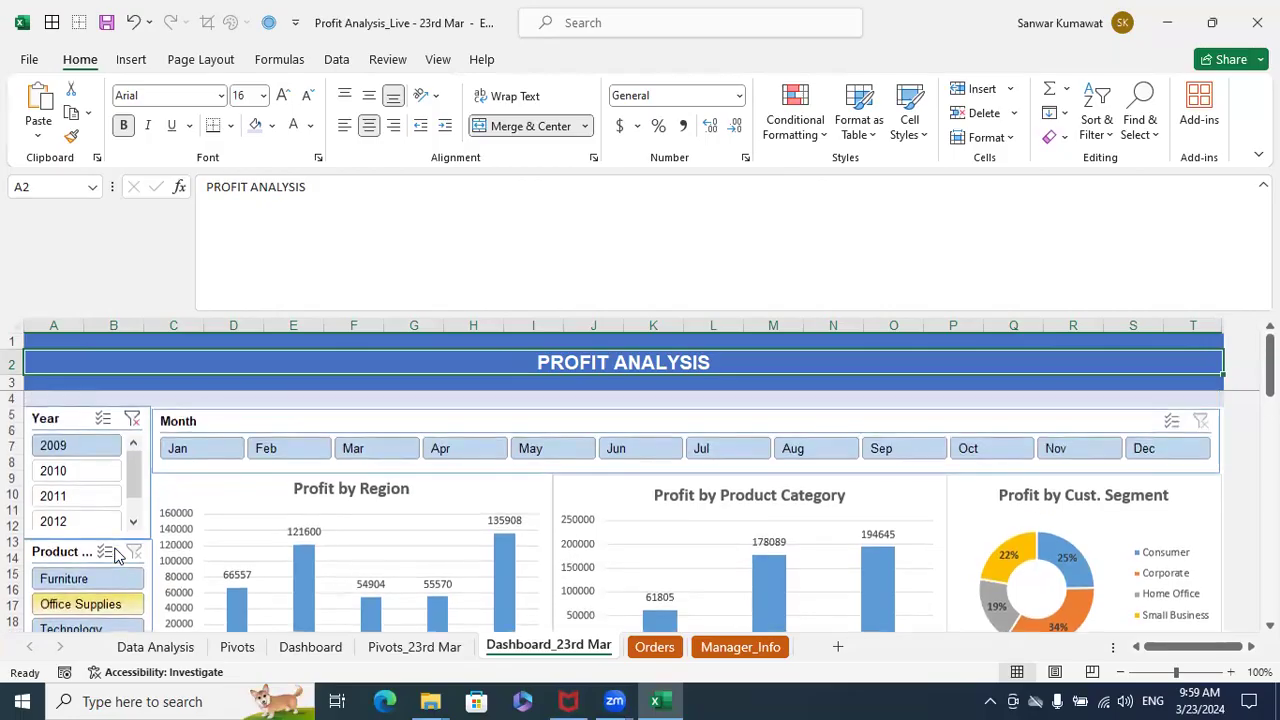
left_click(132, 418)
- Connect the Product Category slicer to all listed PivotTables on the Pivots and Pivots_23rd Mar sheets through Report Connections
scroll(285, 520, "down", 1)
left_click(63, 503)
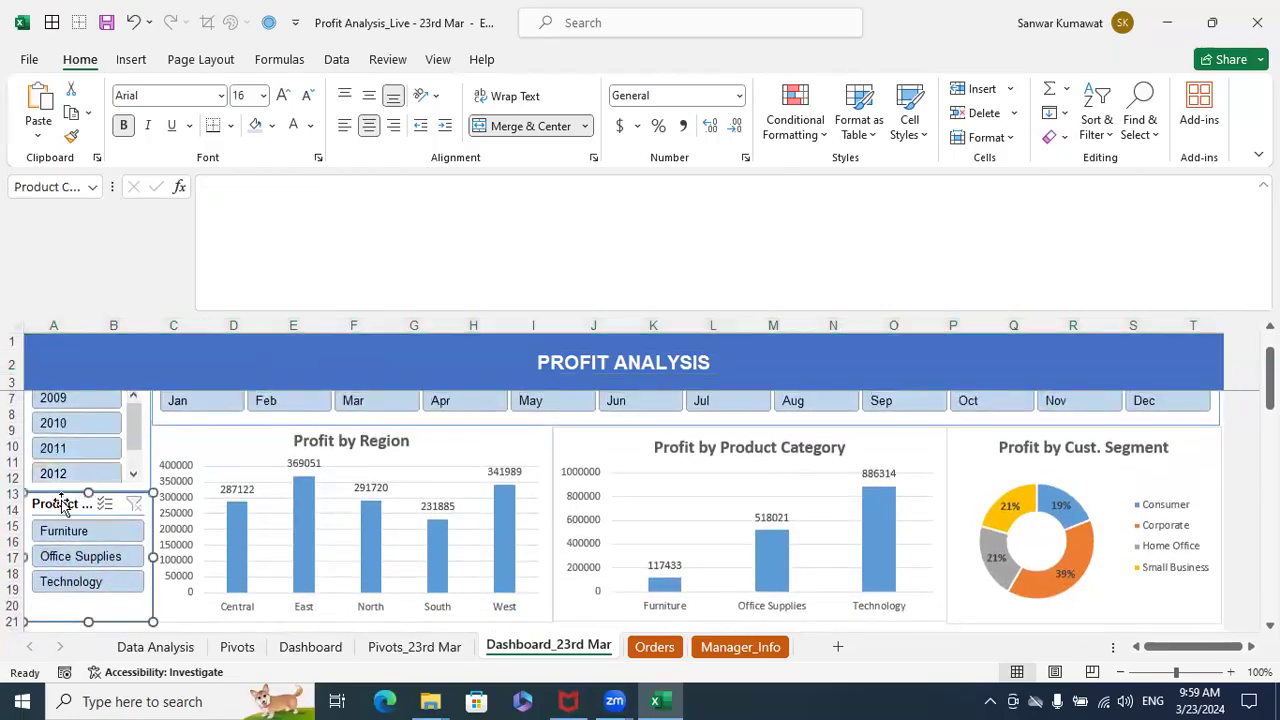
right_click(63, 503)
left_click(135, 446)
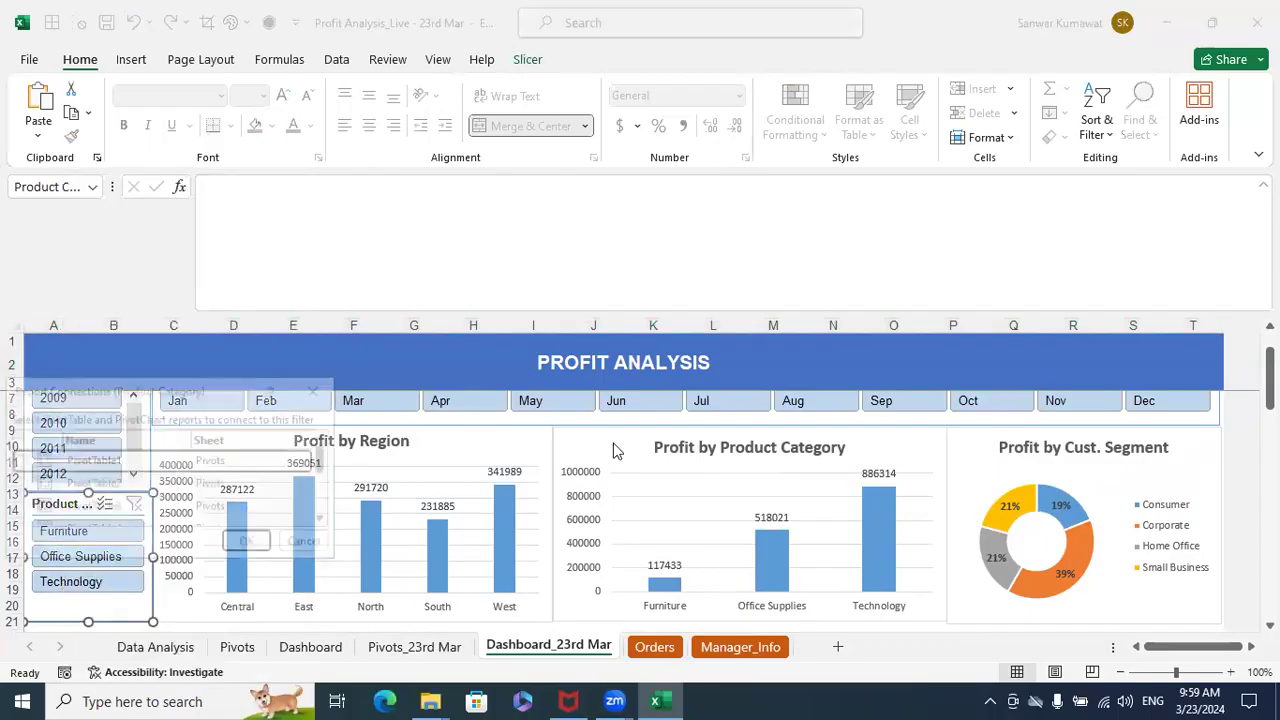
left_click_drag(220, 400, 545, 316)
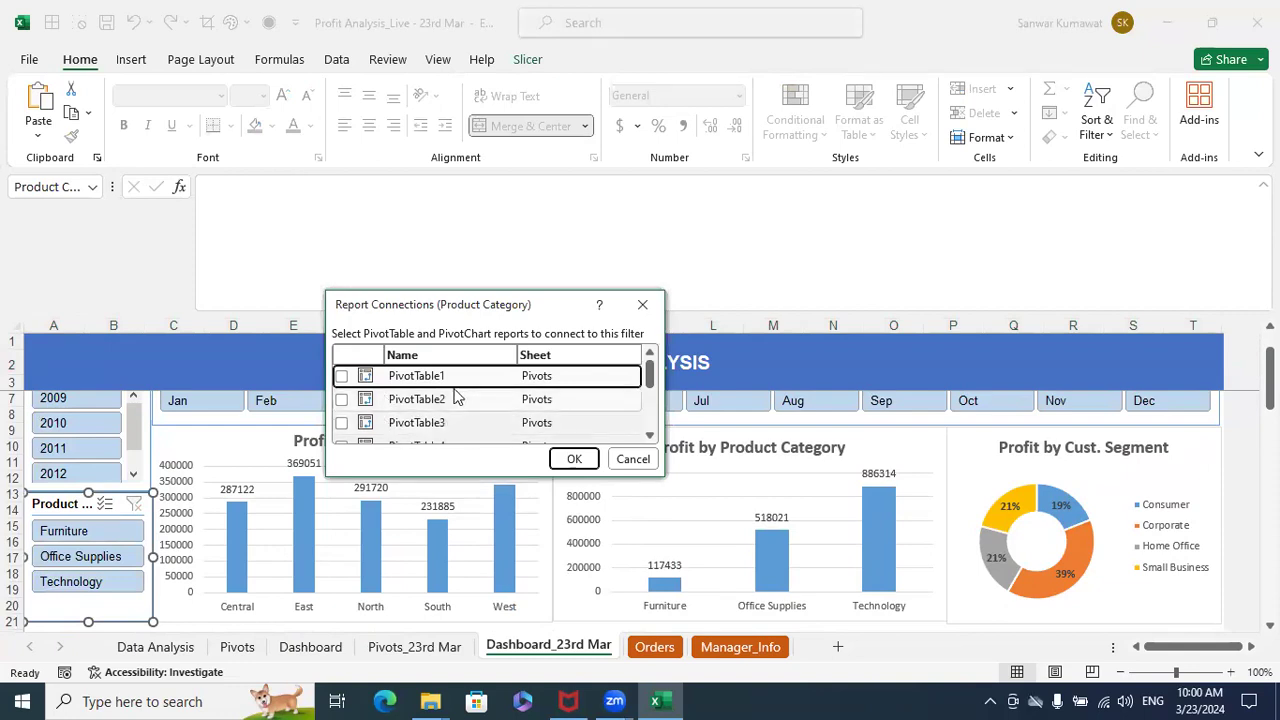
left_click(341, 376)
left_click(341, 399)
left_click(341, 422)
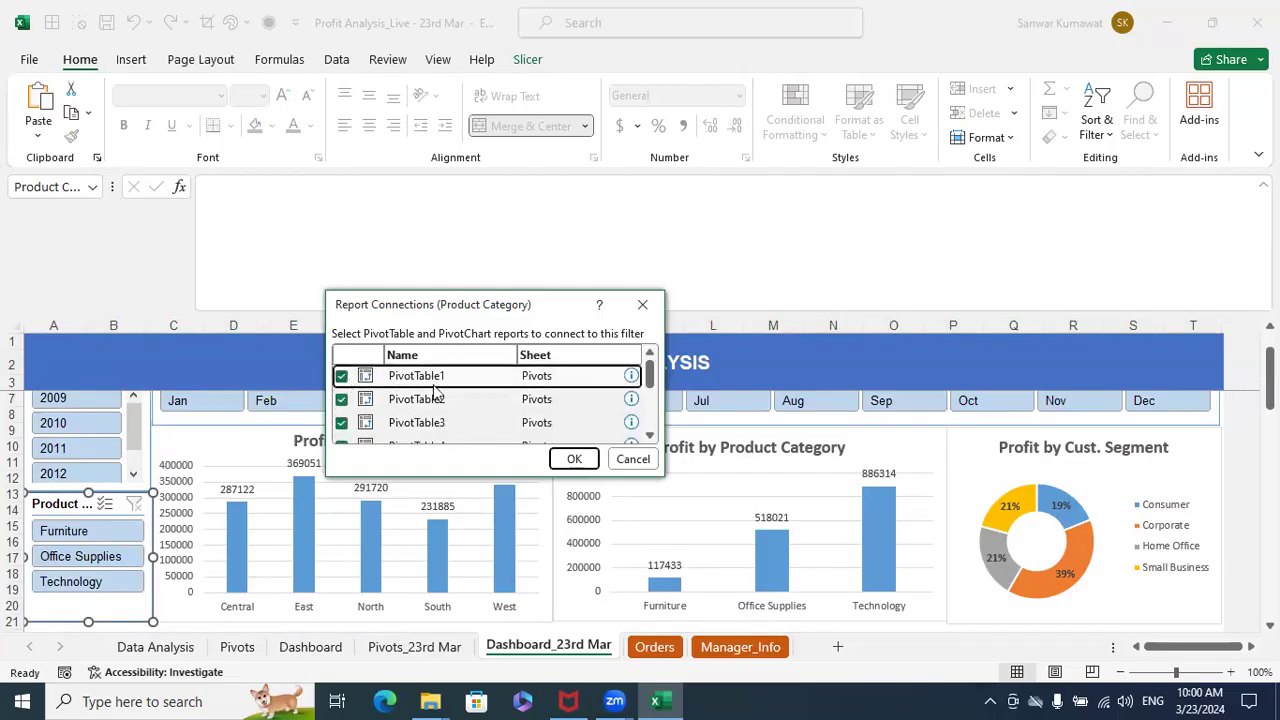
scroll(472, 387, "down", 3)
left_click(341, 386)
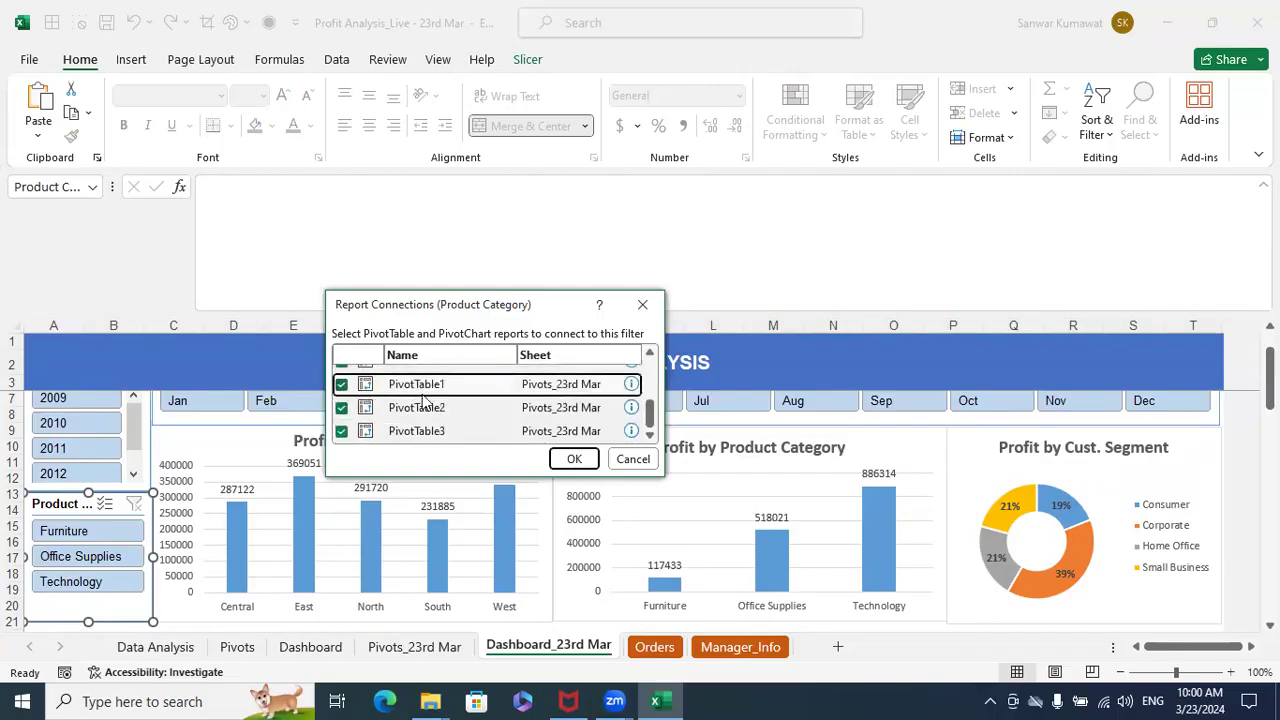
scroll(465, 398, "up", 3)
scroll(465, 398, "down", 3)
left_click(574, 459)
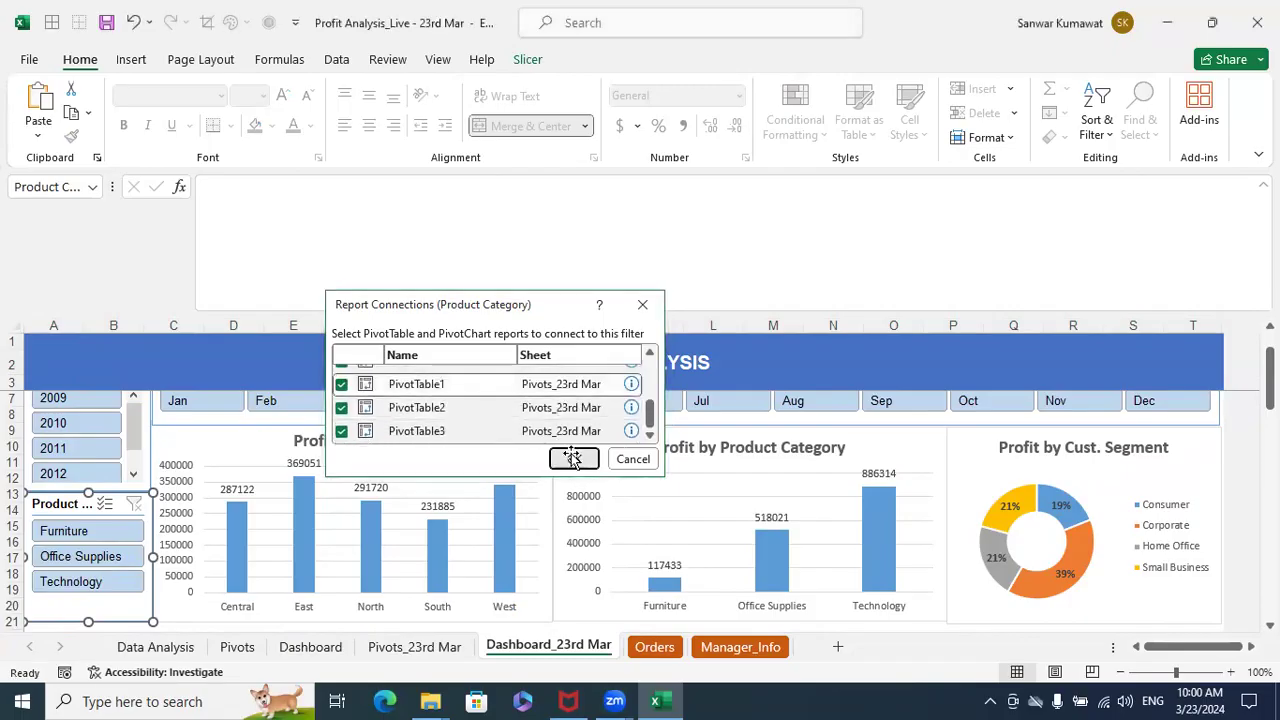
- Retest the Product Category slicer with Furniture, Office Supplies and Technology, clear its filter and select the PROFIT ANALYSIS banner
left_click(106, 531)
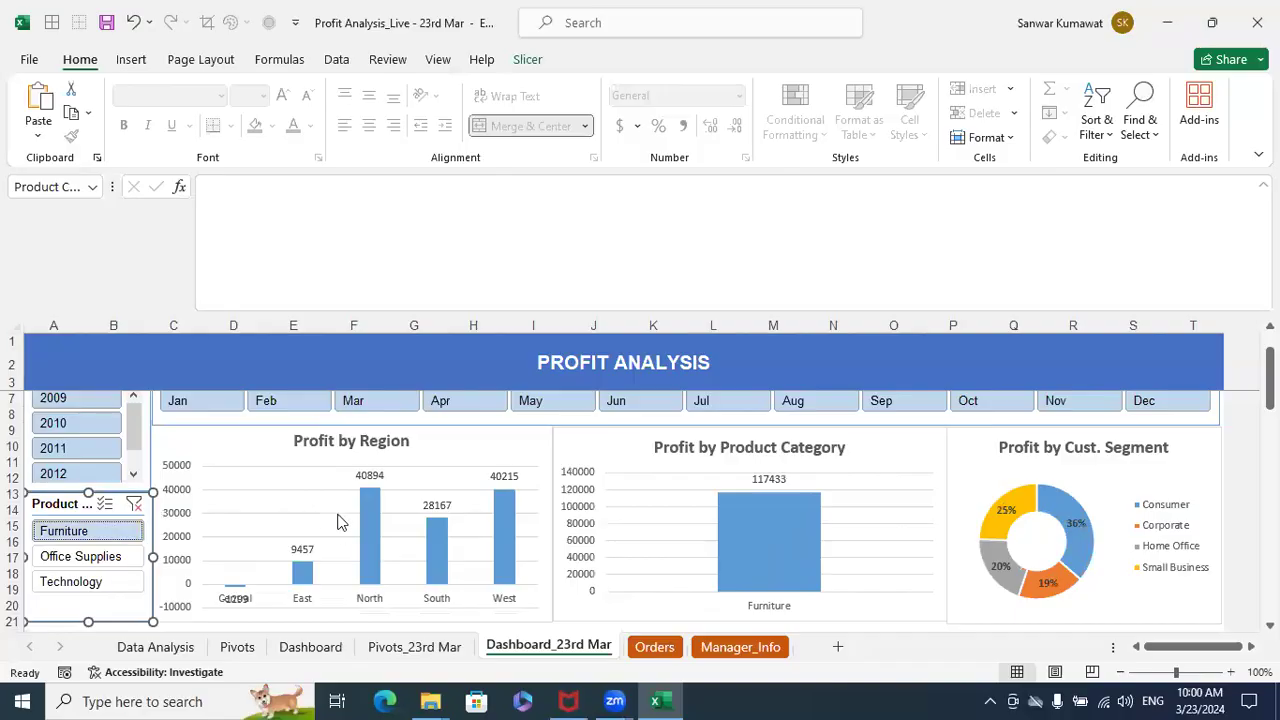
left_click(97, 558)
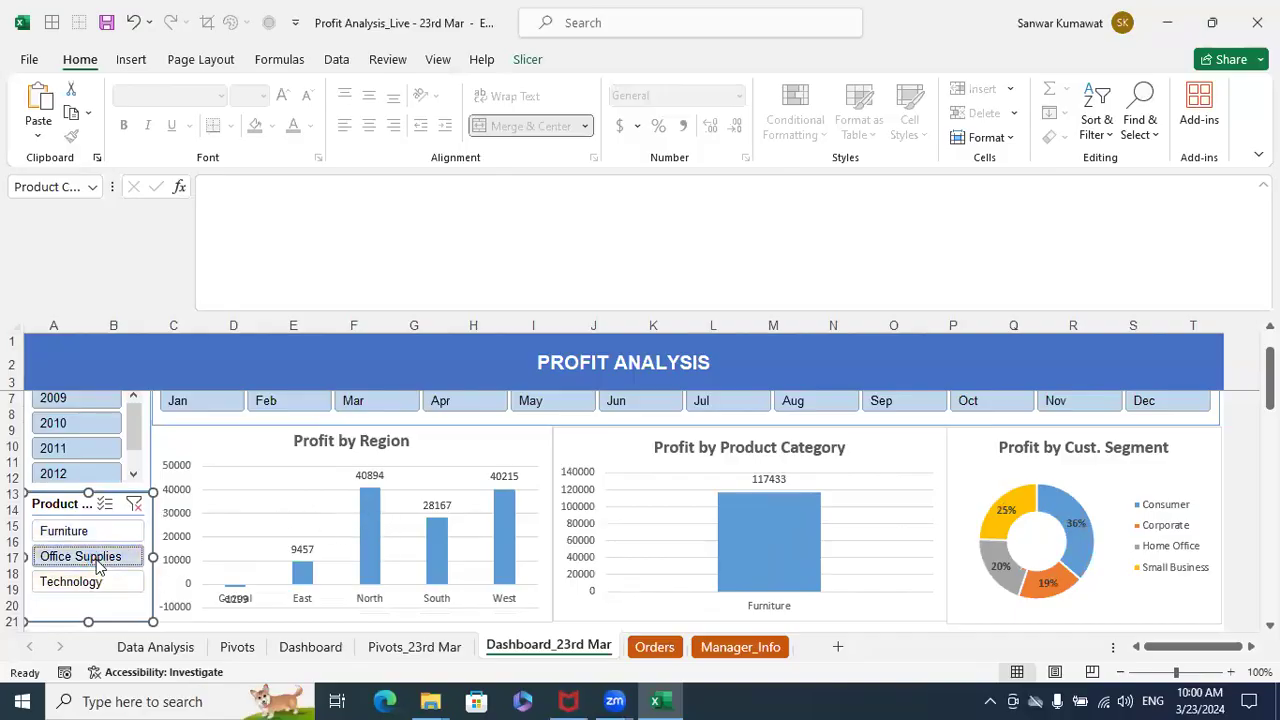
left_click(86, 580)
left_click(134, 504)
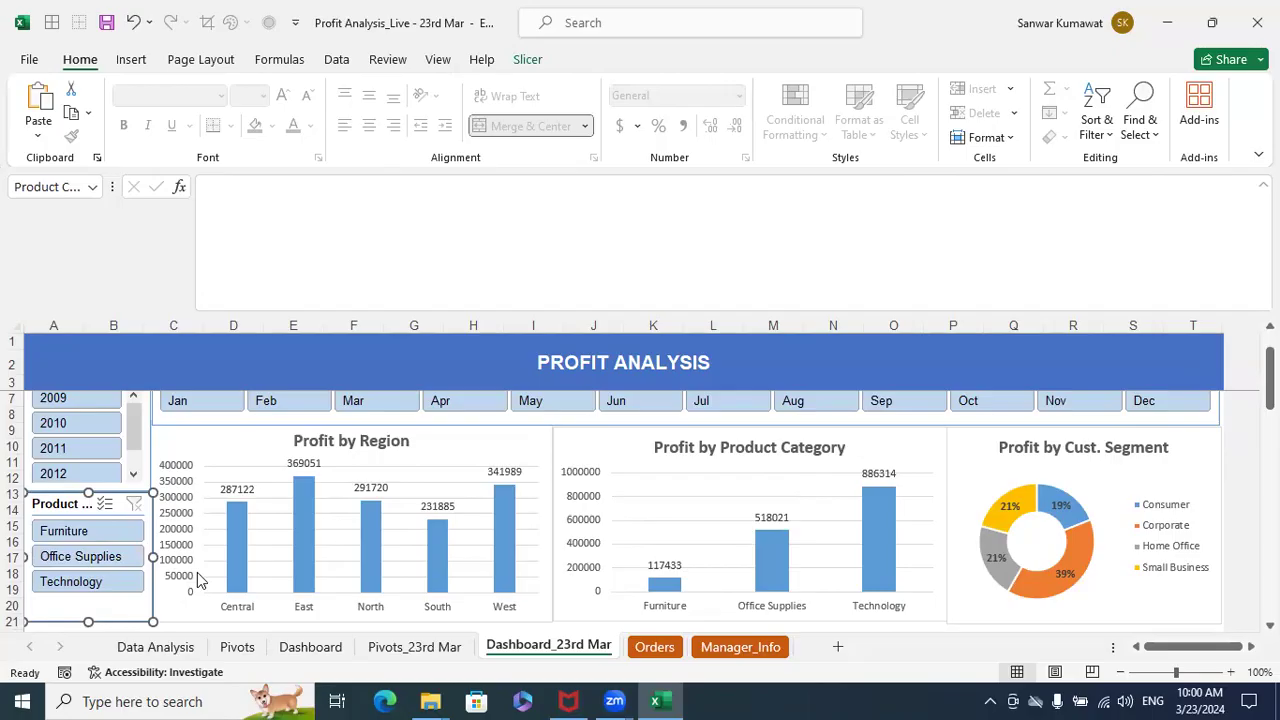
left_click(945, 365)
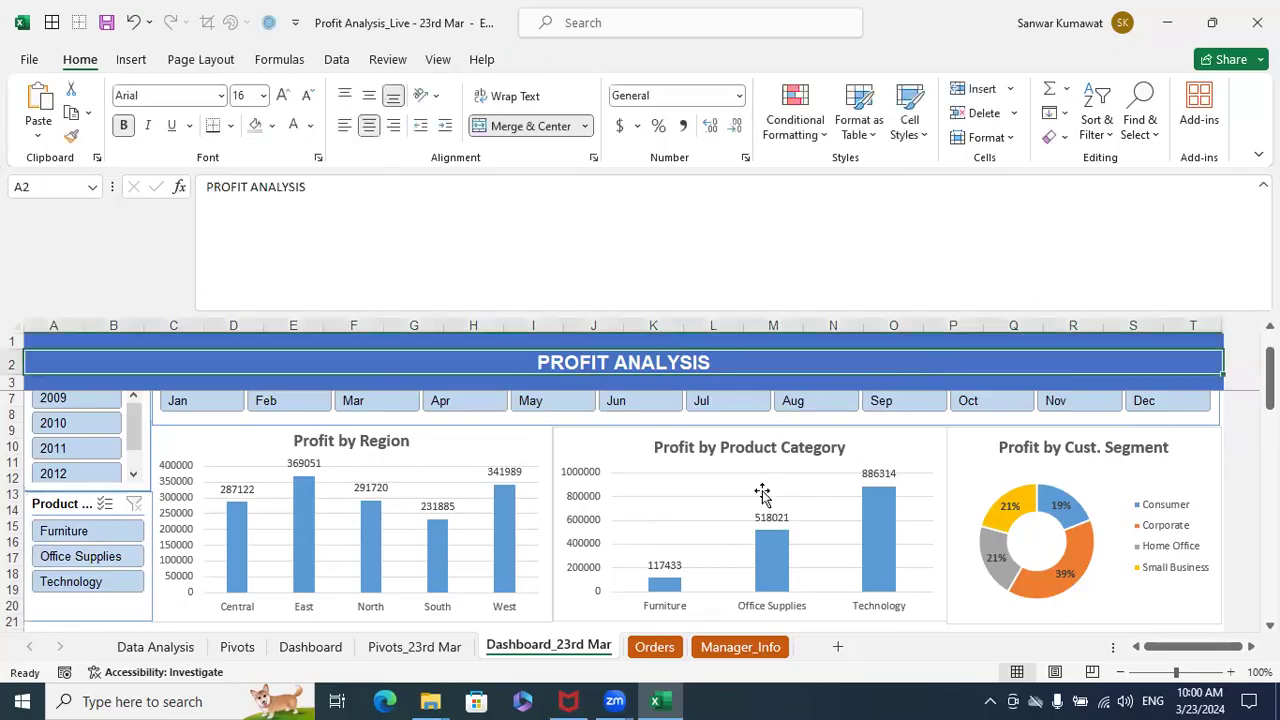
scroll(762, 493, "up", 1)
scroll(455, 522, "down", 3)
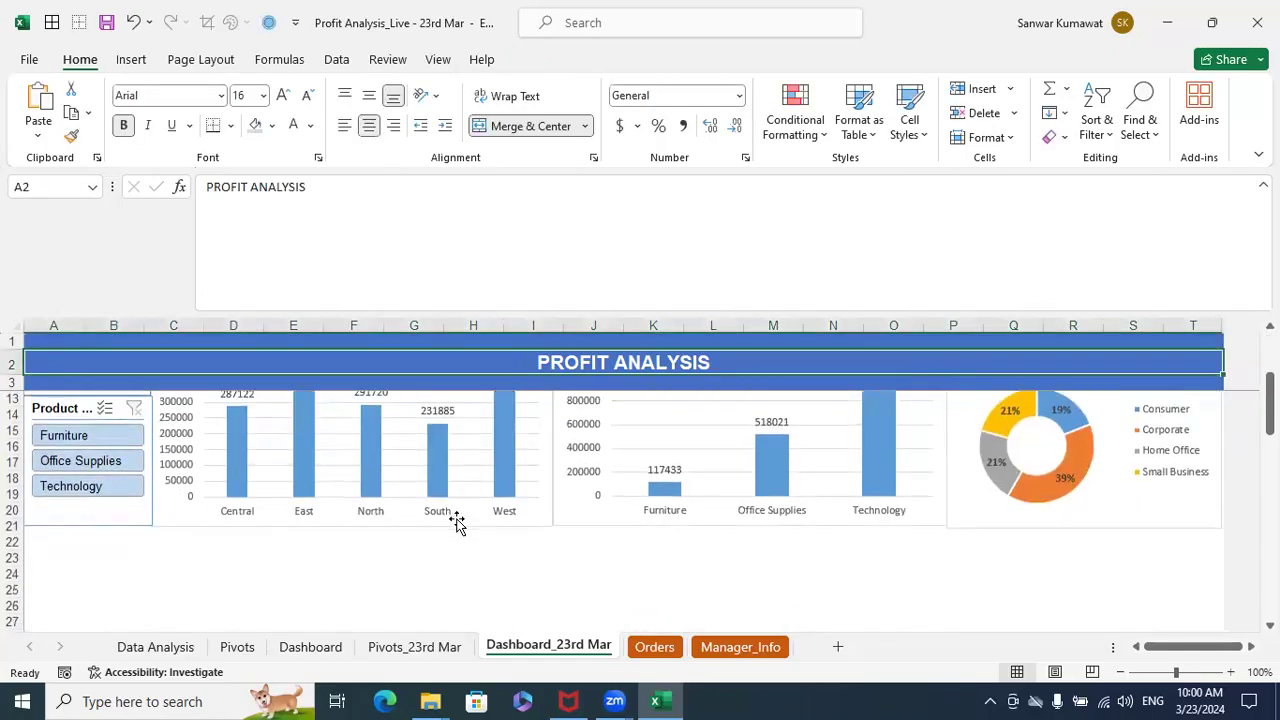
scroll(574, 511, "up", 2)
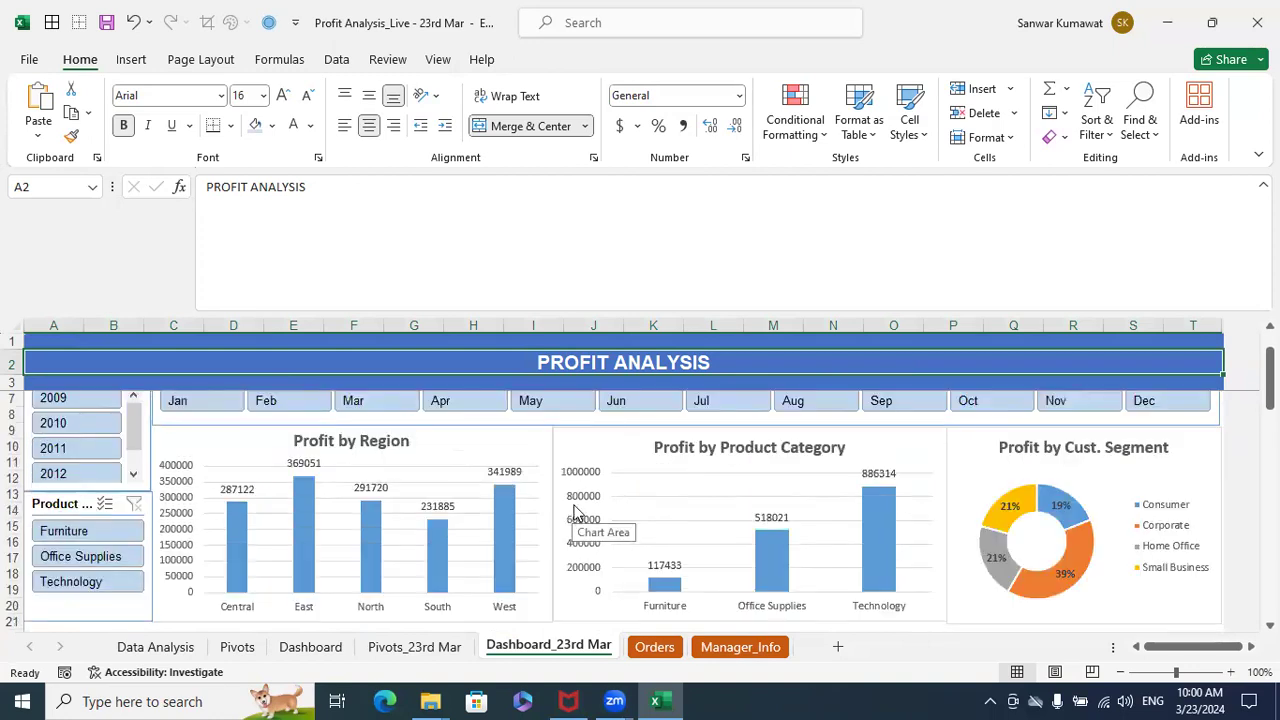
scroll(575, 512, "down", 2)
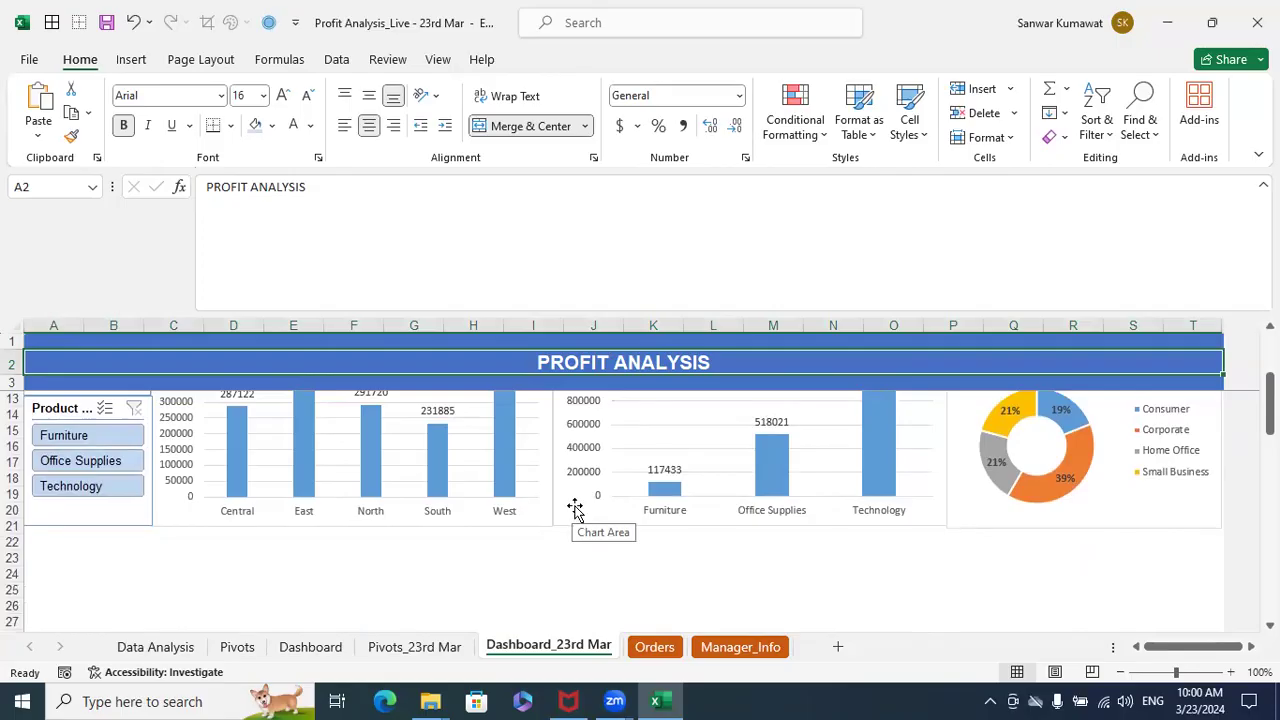
- On the Pivots_23rd Mar sheet, copy the Product Category PivotTable and paste the copy at cell A11
left_click(420, 647)
left_click(586, 505)
left_click_drag(305, 382, 378, 436)
key("ctrl+c")
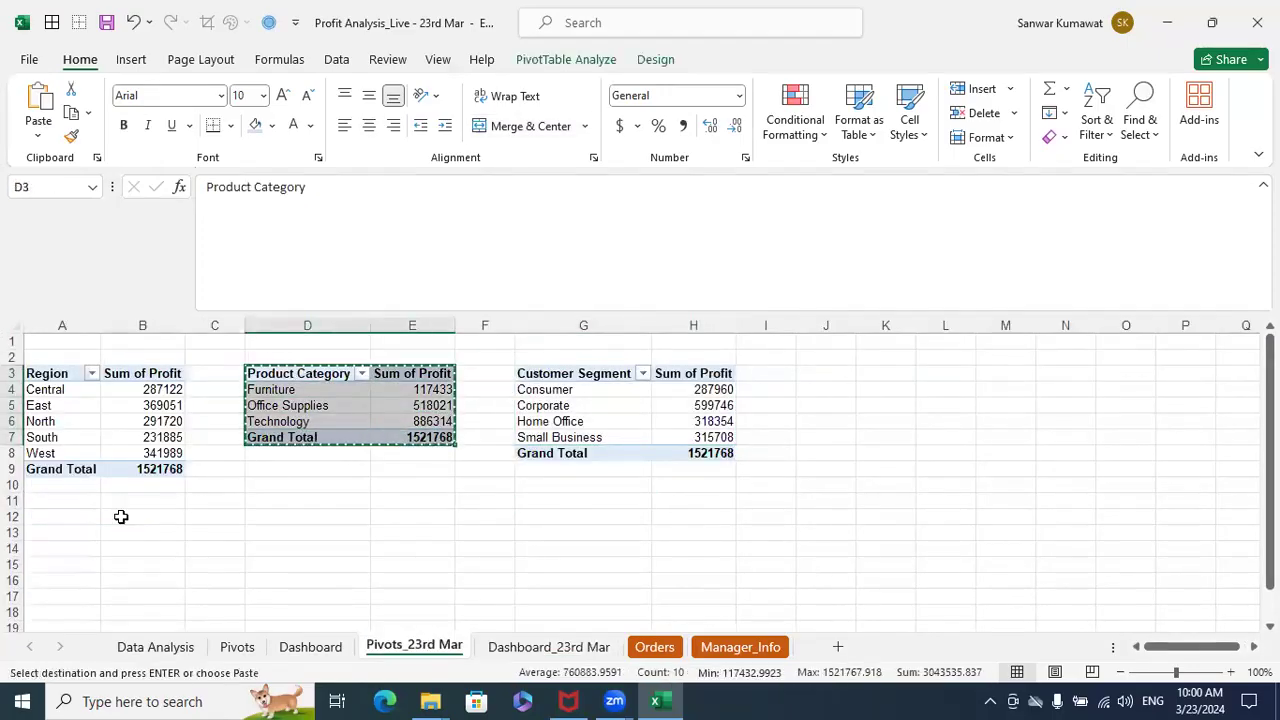
left_click(91, 502)
key("ctrl+v")
- Show the field list of the PivotTable at A11 and replace Product Category with Product Sub-Category in Rows
left_click(289, 517)
left_click(86, 517)
right_click(112, 518)
left_click(200, 503)
left_click_drag(1178, 553, 1052, 556)
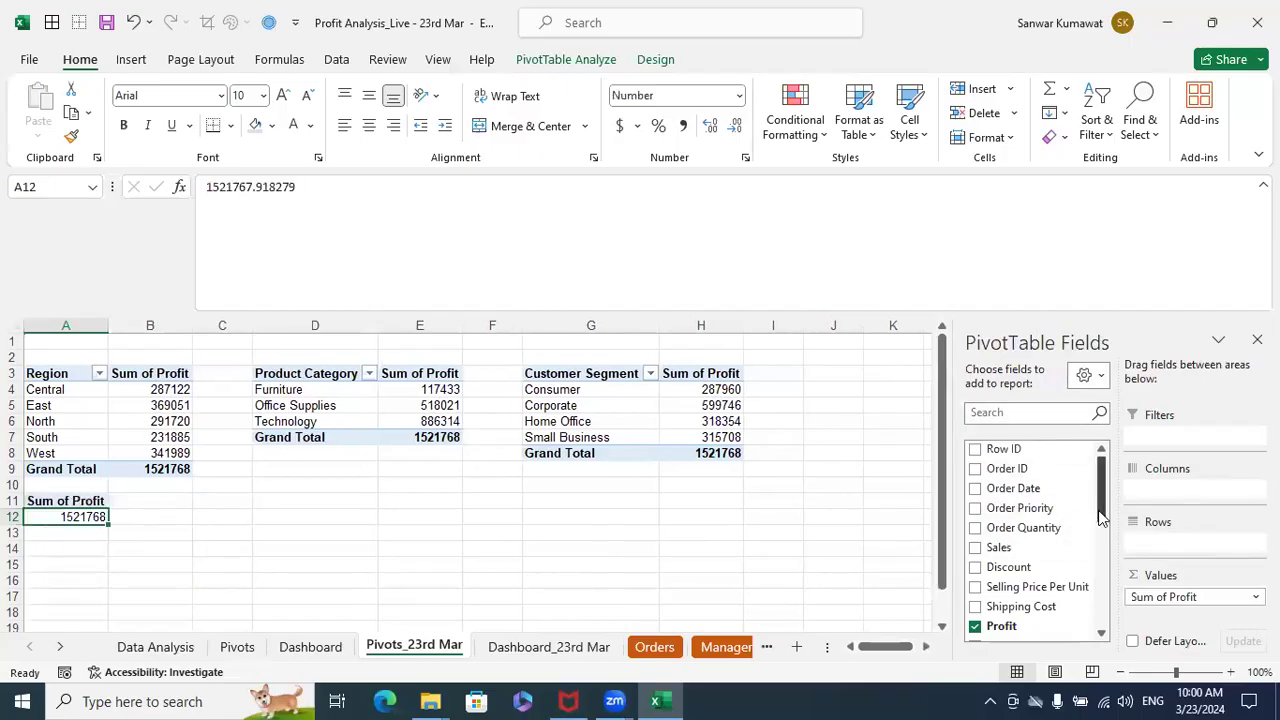
left_click_drag(1106, 495, 1088, 550)
left_click_drag(1006, 573, 1158, 543)
scroll(415, 548, "down", 4)
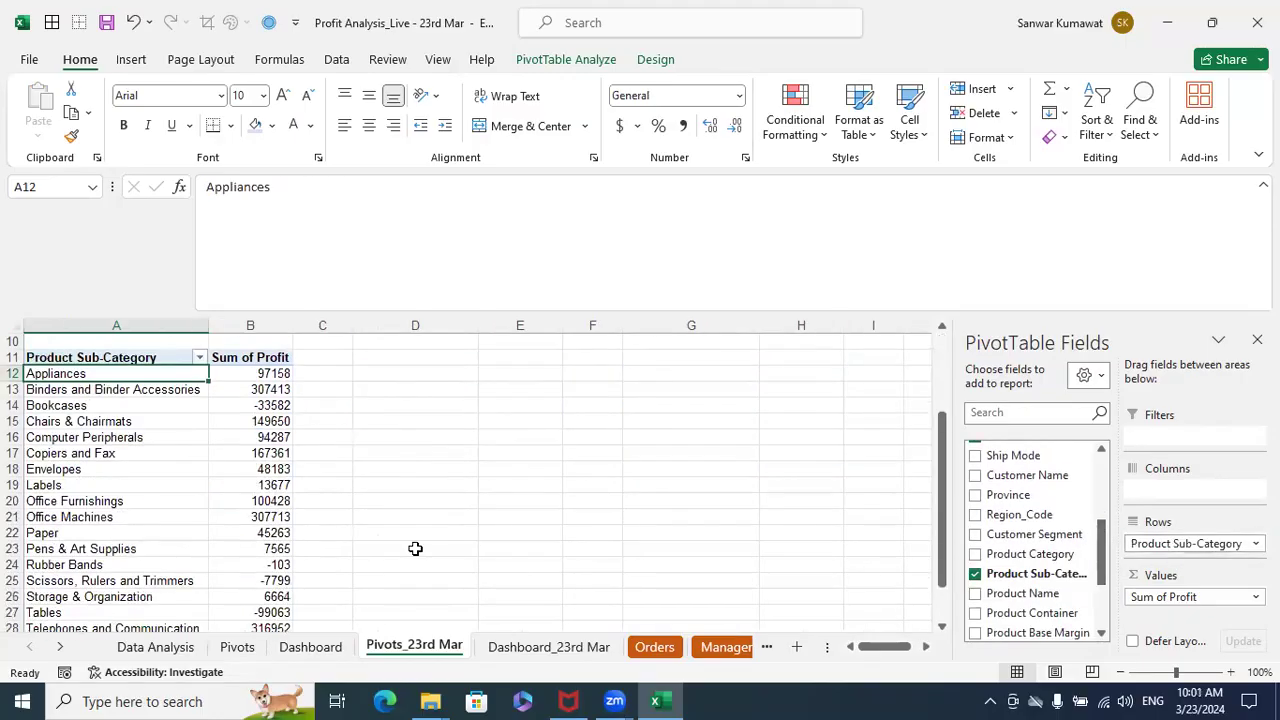
scroll(415, 548, "down", 2)
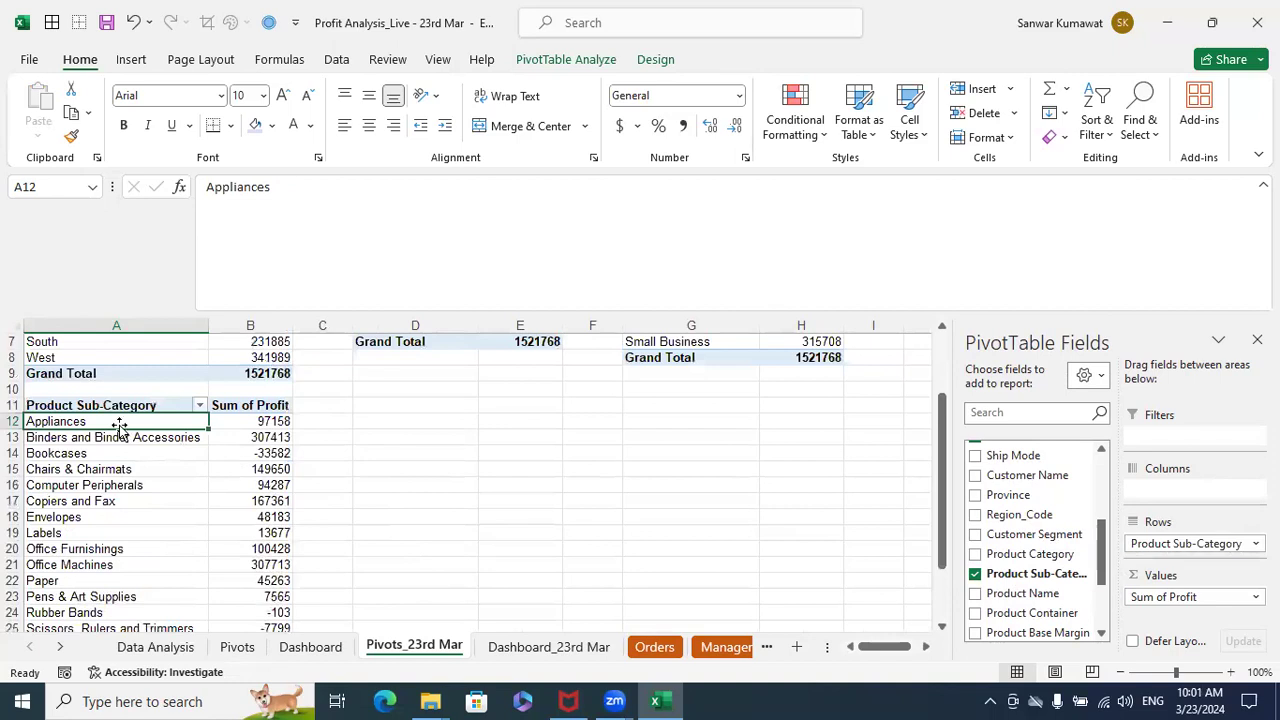
- Insert a 2-D clustered column PivotChart from the Product Sub-Category PivotTable, selecting its headers and data rows
left_click(110, 406)
key("shift+Right")
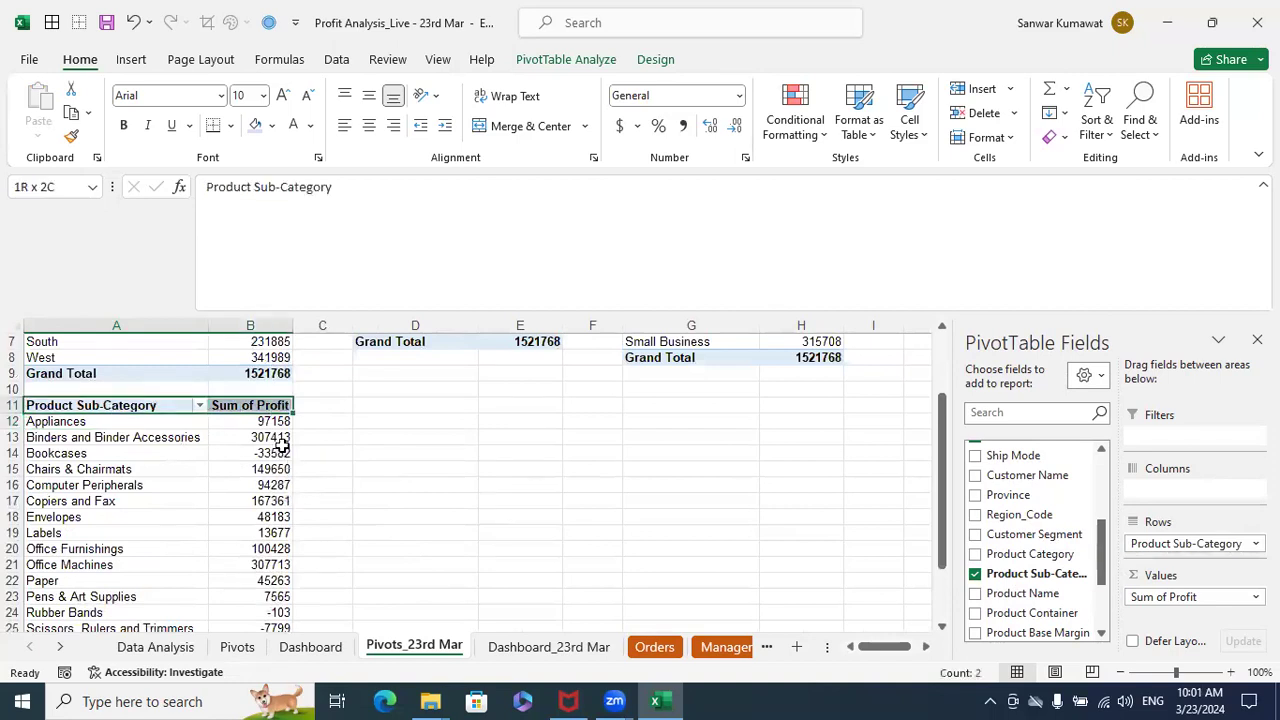
key("shift+Down")
key("shift+Down")
key("shift+Down")
key("shift+Down")
key("shift+Down")
key("shift+Down")
key("shift+Down")
key("shift+Down")
key("shift+Down")
key("shift+Down")
key("shift+Down")
key("shift+Down")
key("shift+Down")
key("shift+Down")
key("shift+Down")
key("shift+Down")
key("shift+Down")
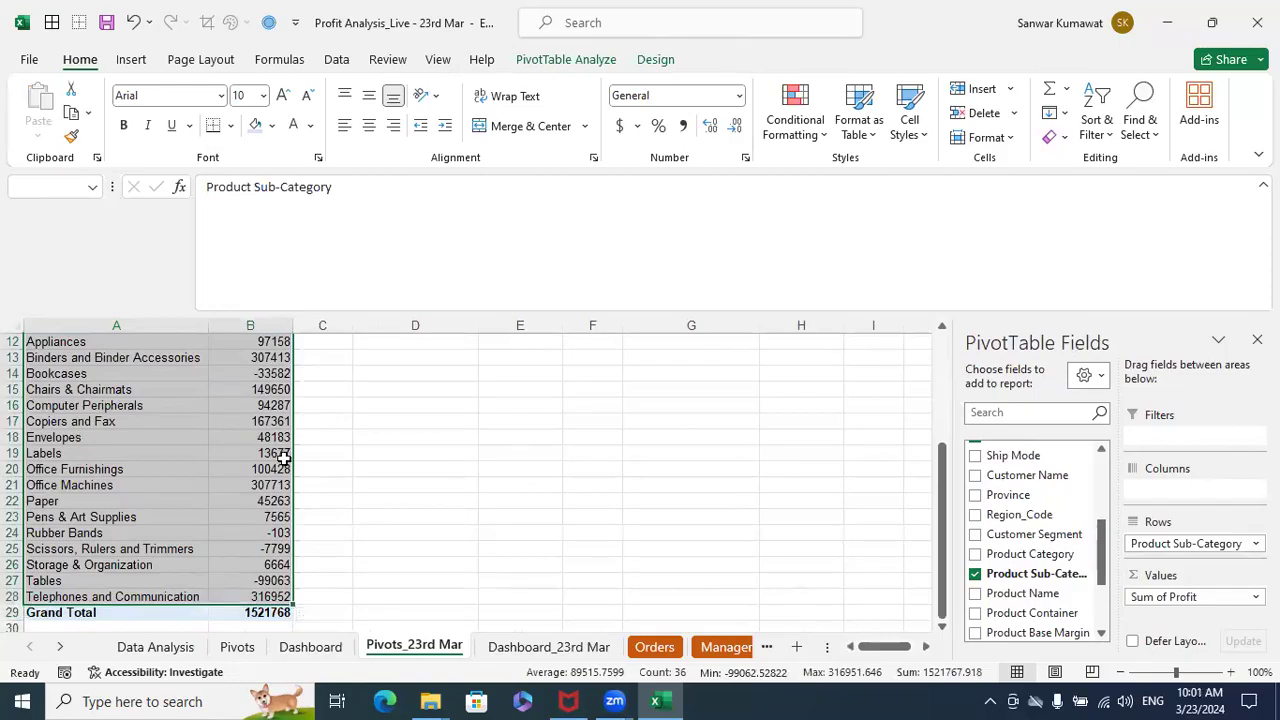
scroll(287, 458, "up", 4)
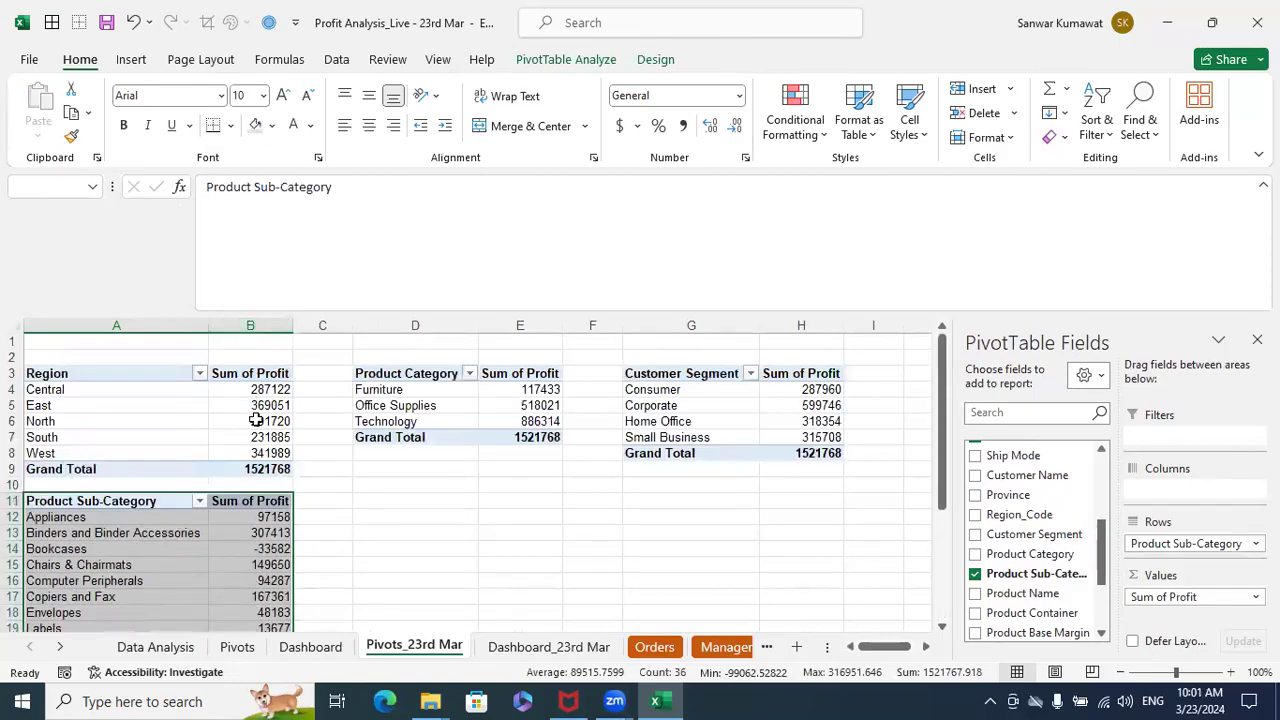
scroll(130, 590, "down", 4)
scroll(126, 582, "up", 4)
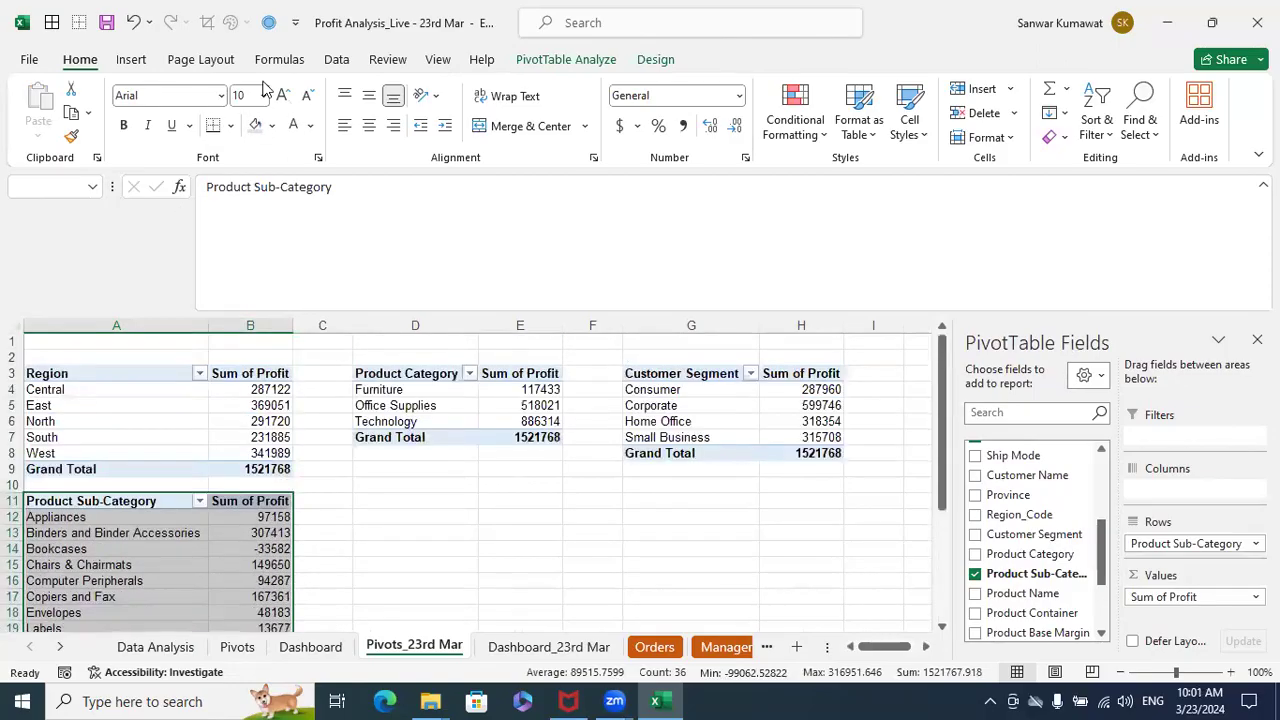
left_click(130, 60)
left_click(570, 90)
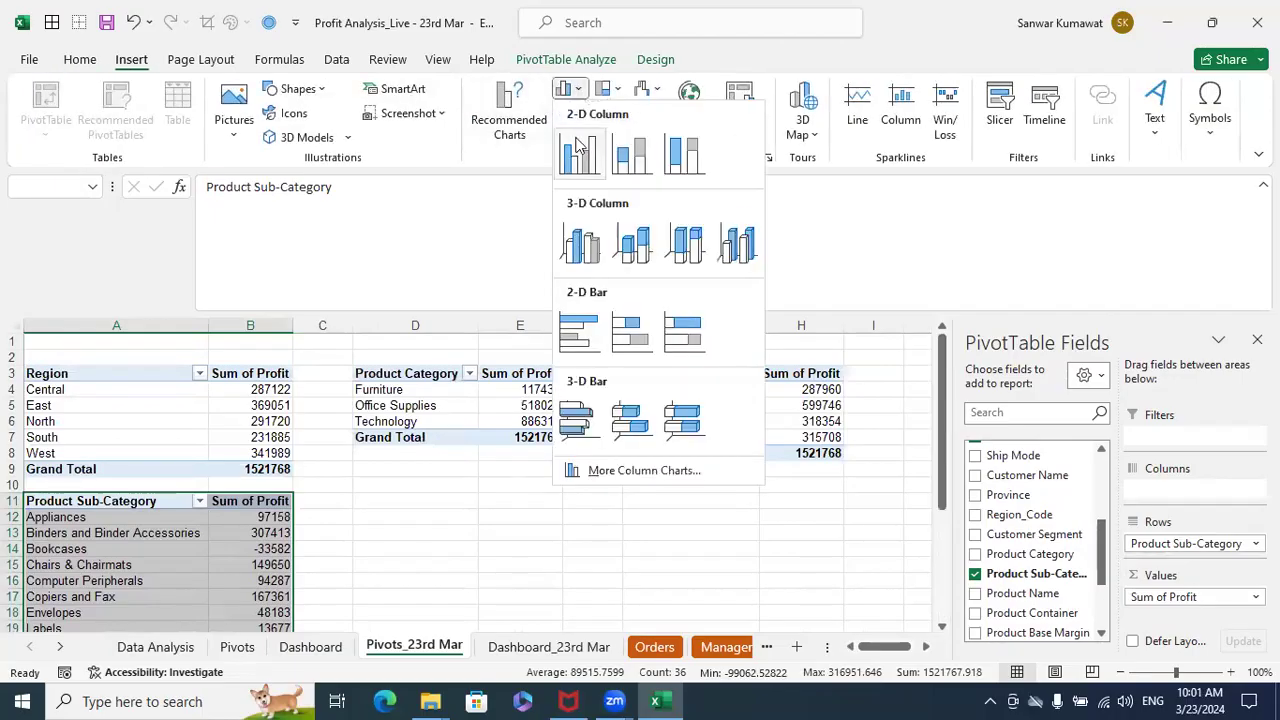
left_click(577, 150)
- Position the new PivotChart beside the Product Sub-Category PivotTable, just below the Product Category PivotTable
left_click_drag(423, 363, 497, 463)
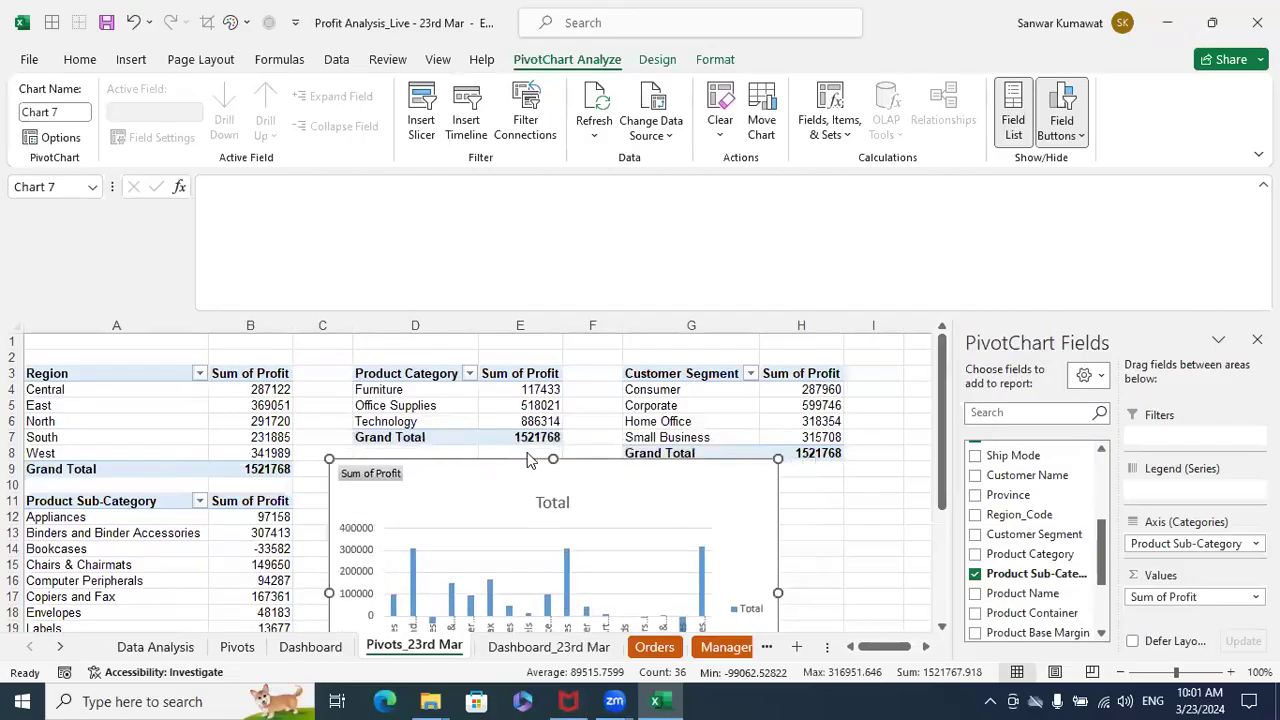
scroll(528, 458, "down", 3)
scroll(520, 377, "up", 1)
left_click_drag(514, 377, 512, 400)
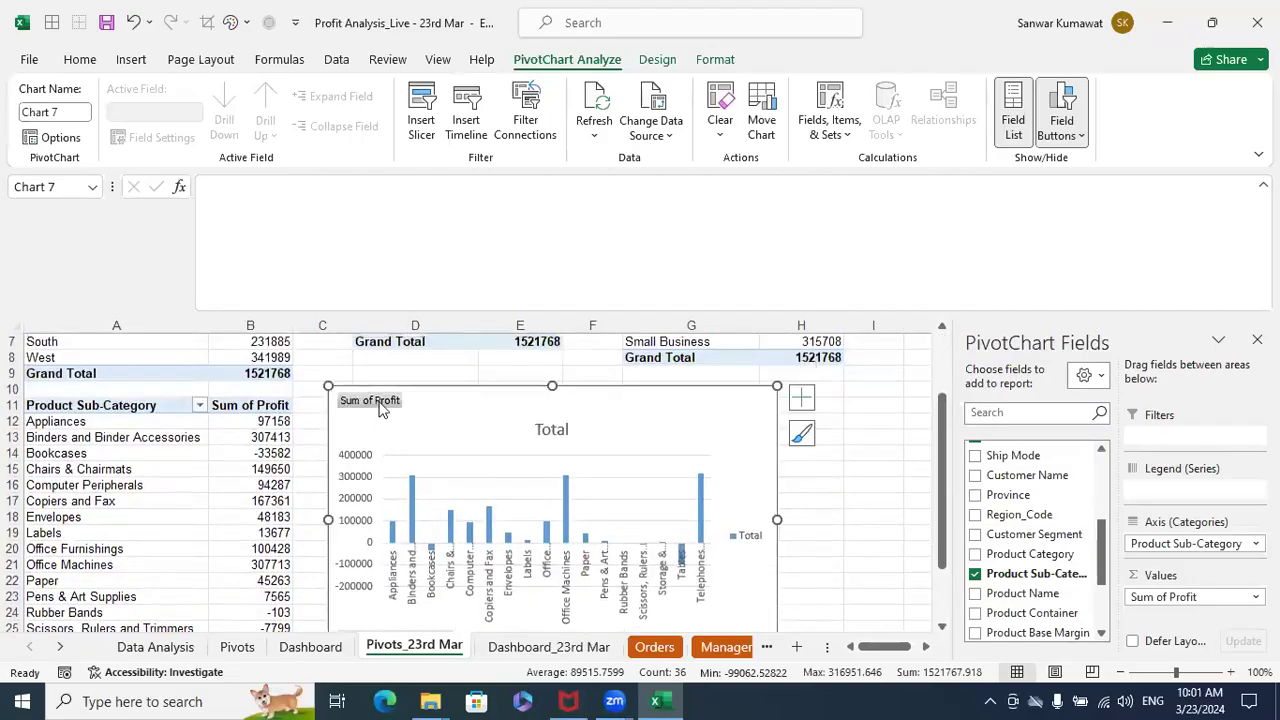
- Hide all field buttons on the sub-category chart and delete its Total legend
right_click(380, 407)
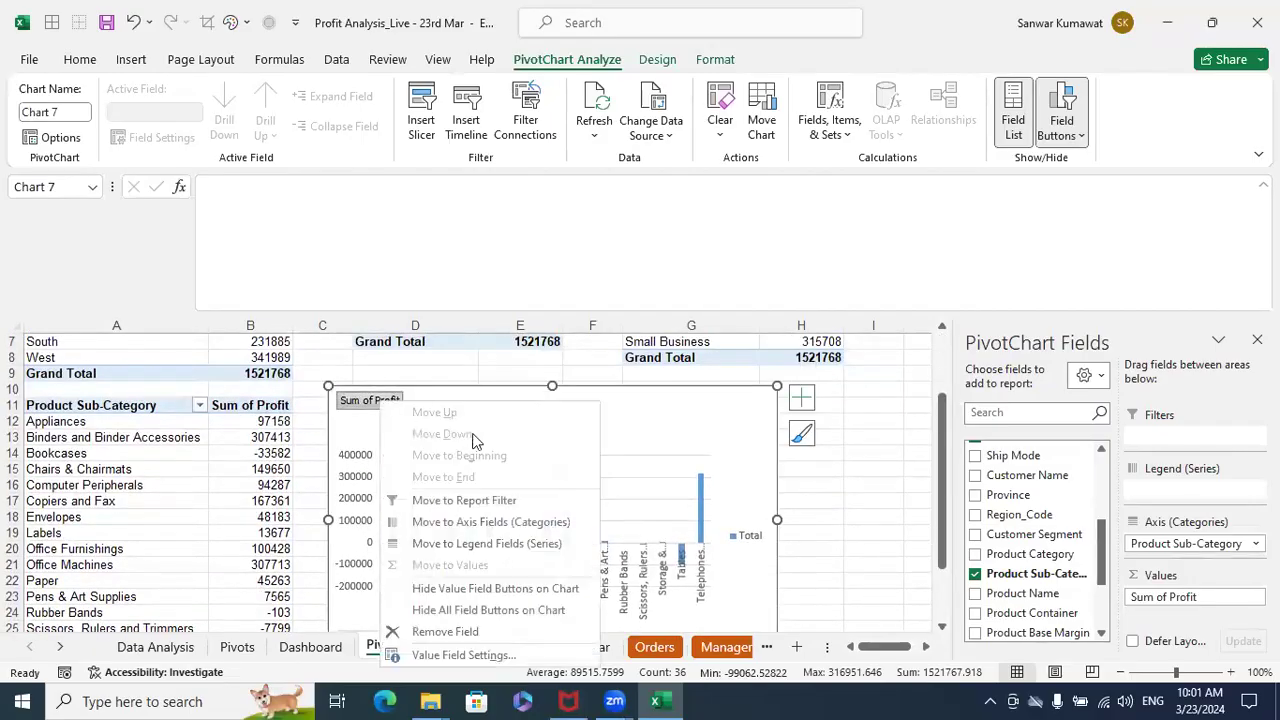
left_click(432, 609)
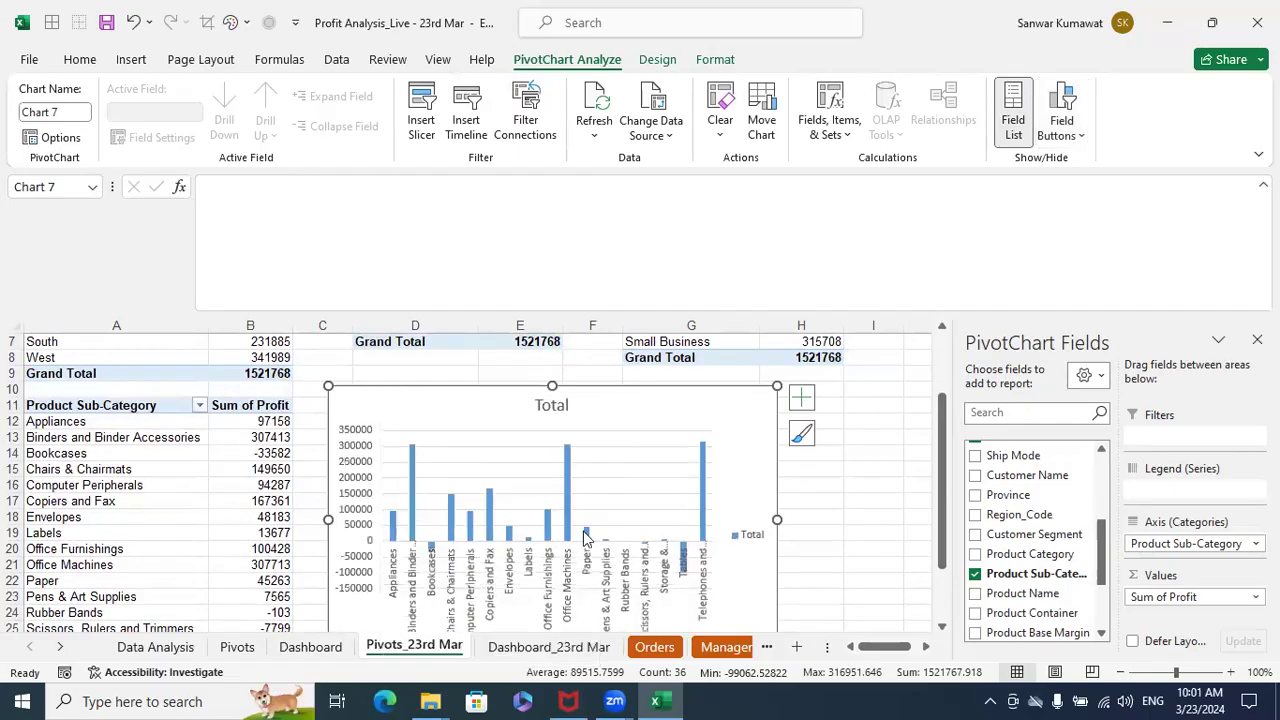
left_click(740, 533)
key("Delete")
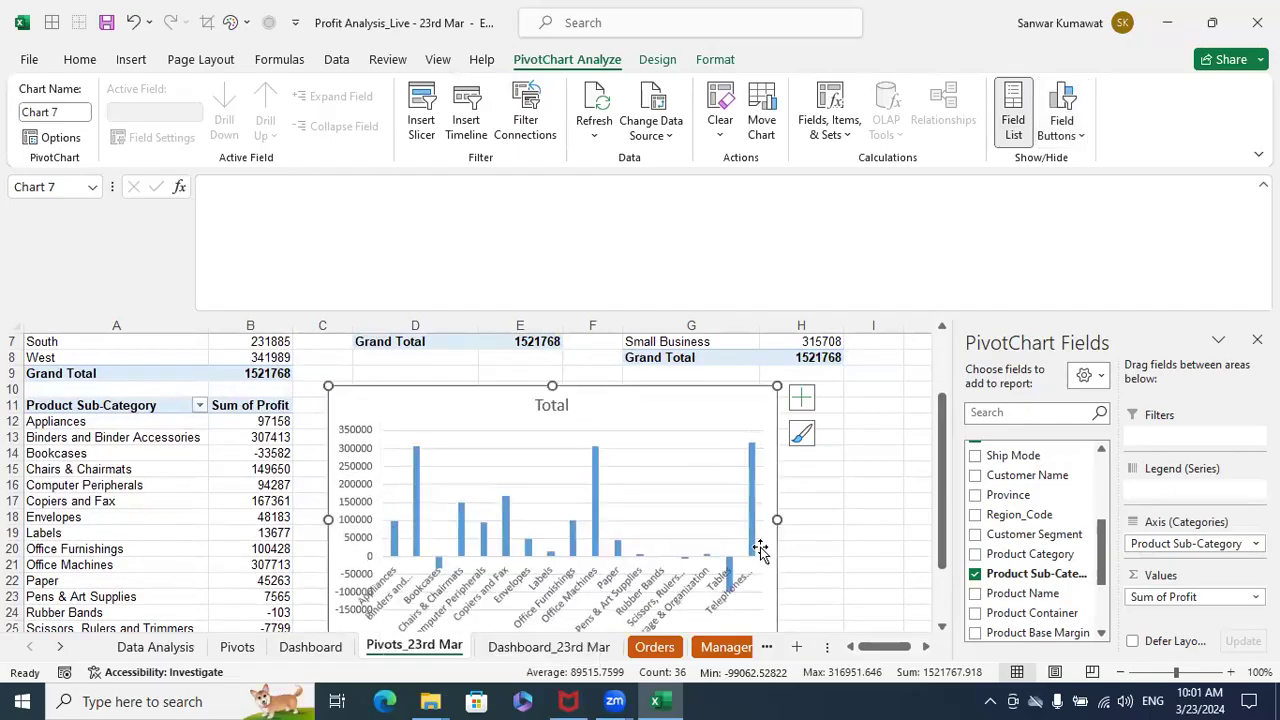
- Change the chart title to "Profit by Product Sub Category" and deselect the chart
double_click(552, 405)
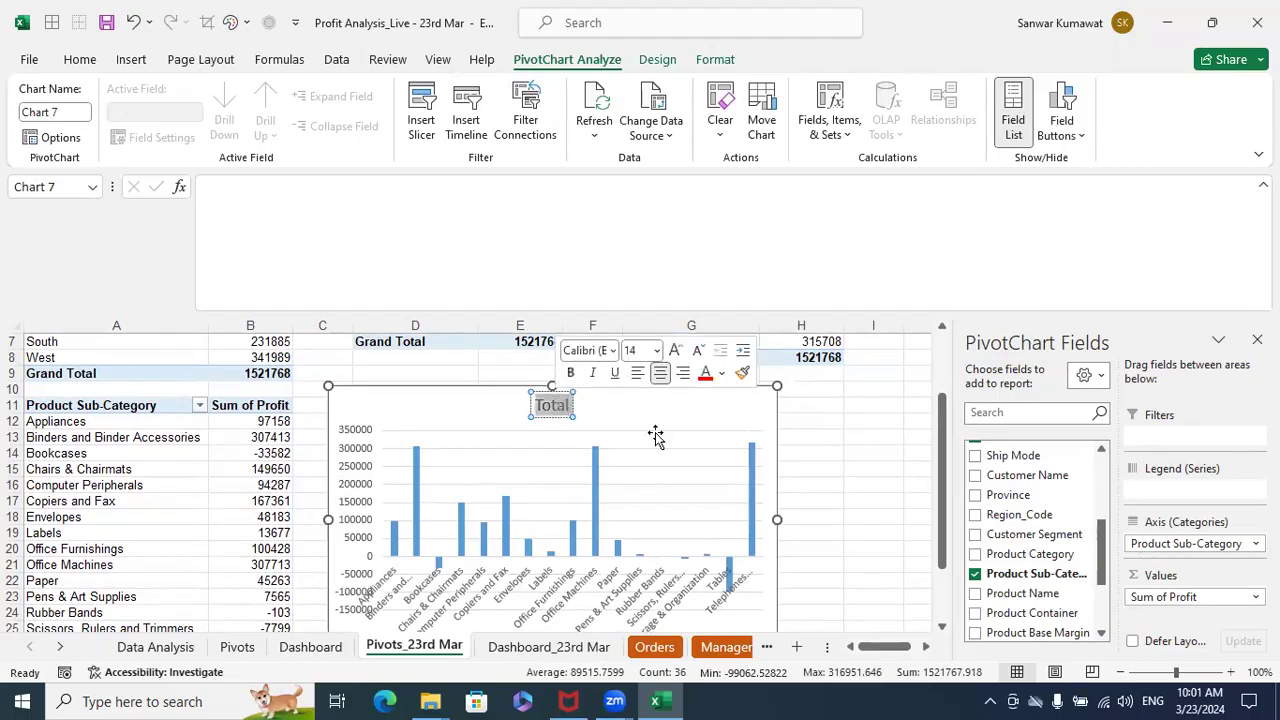
type("Pr")
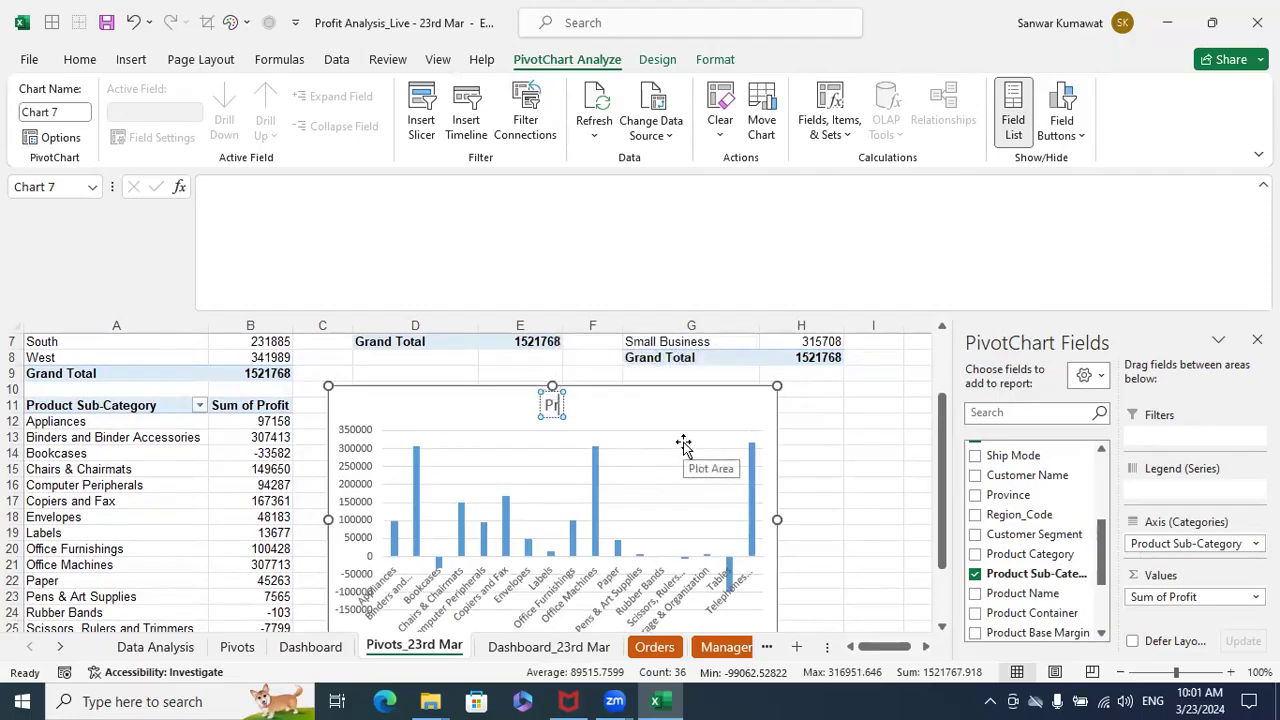
type("ofit by P")
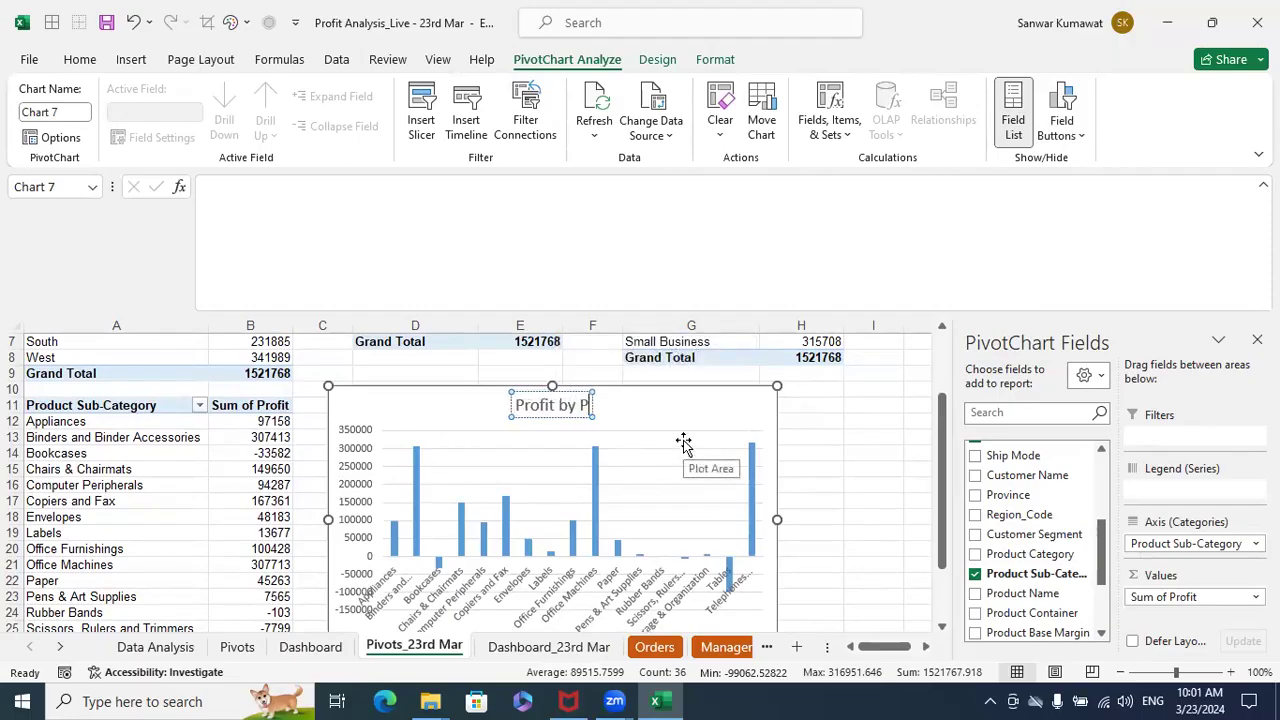
type("rod")
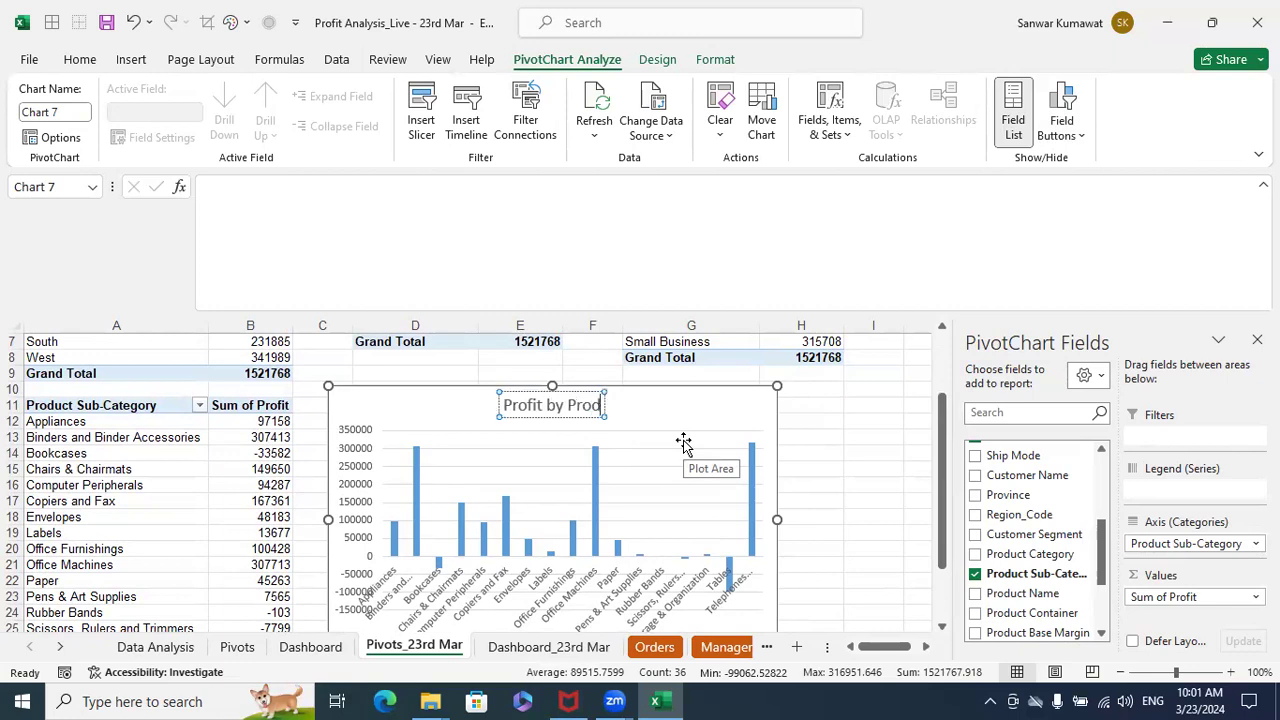
type("uct su")
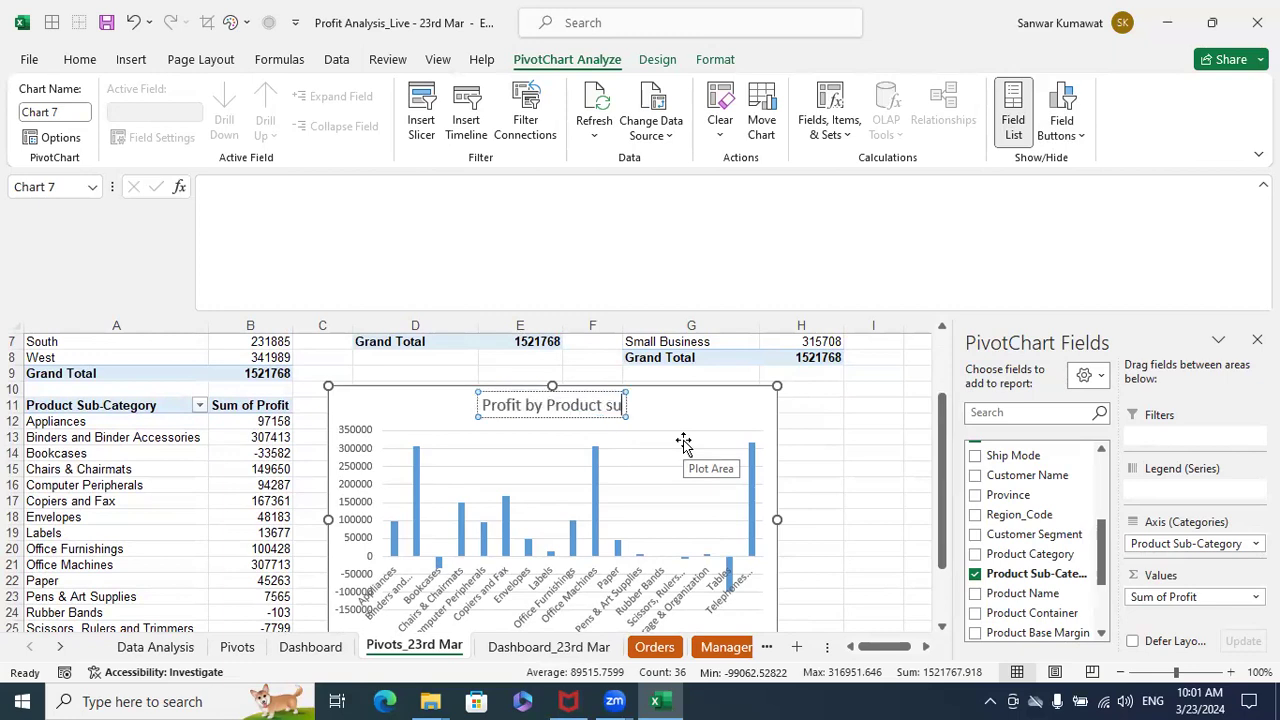
type("b Category")
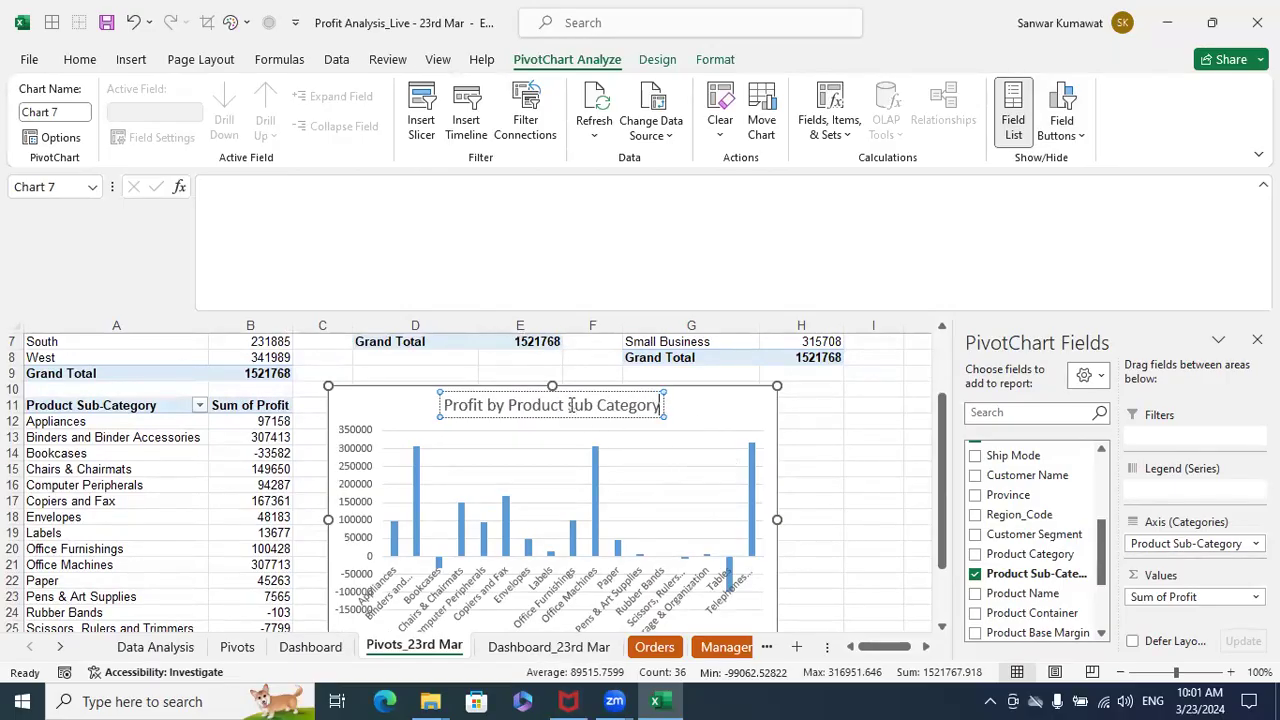
key("Delete")
type("S")
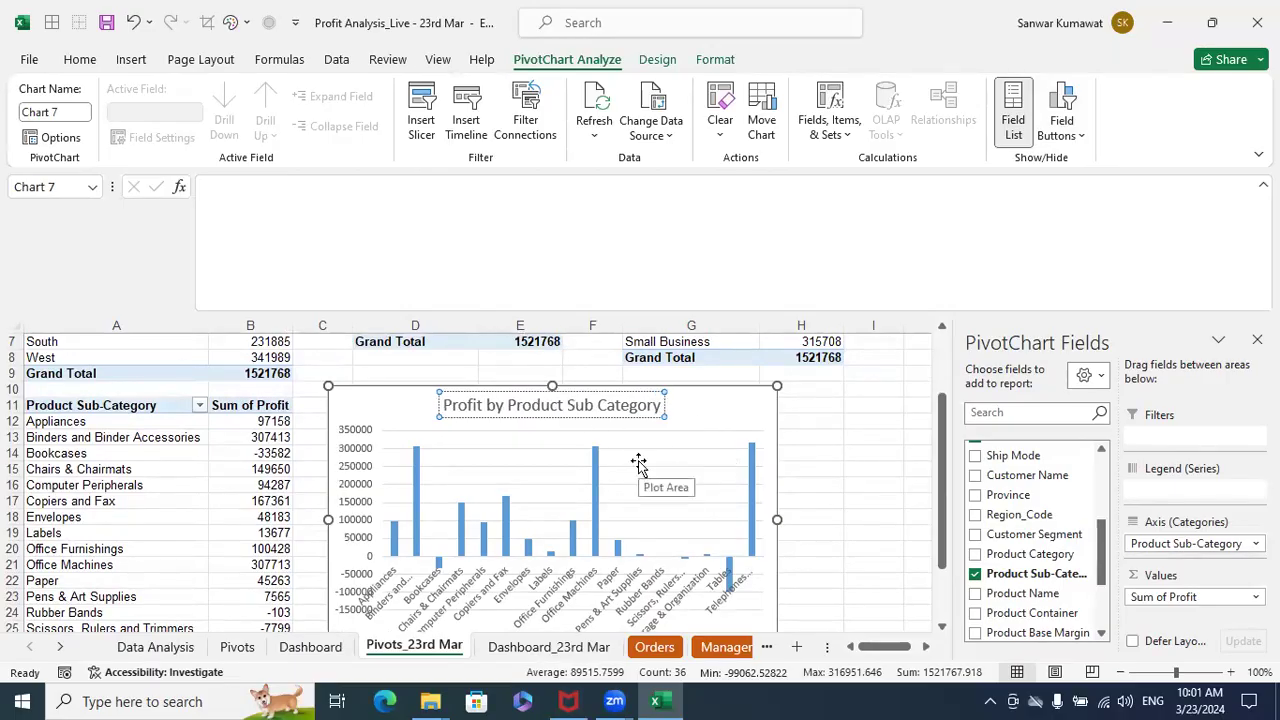
left_click(836, 482)
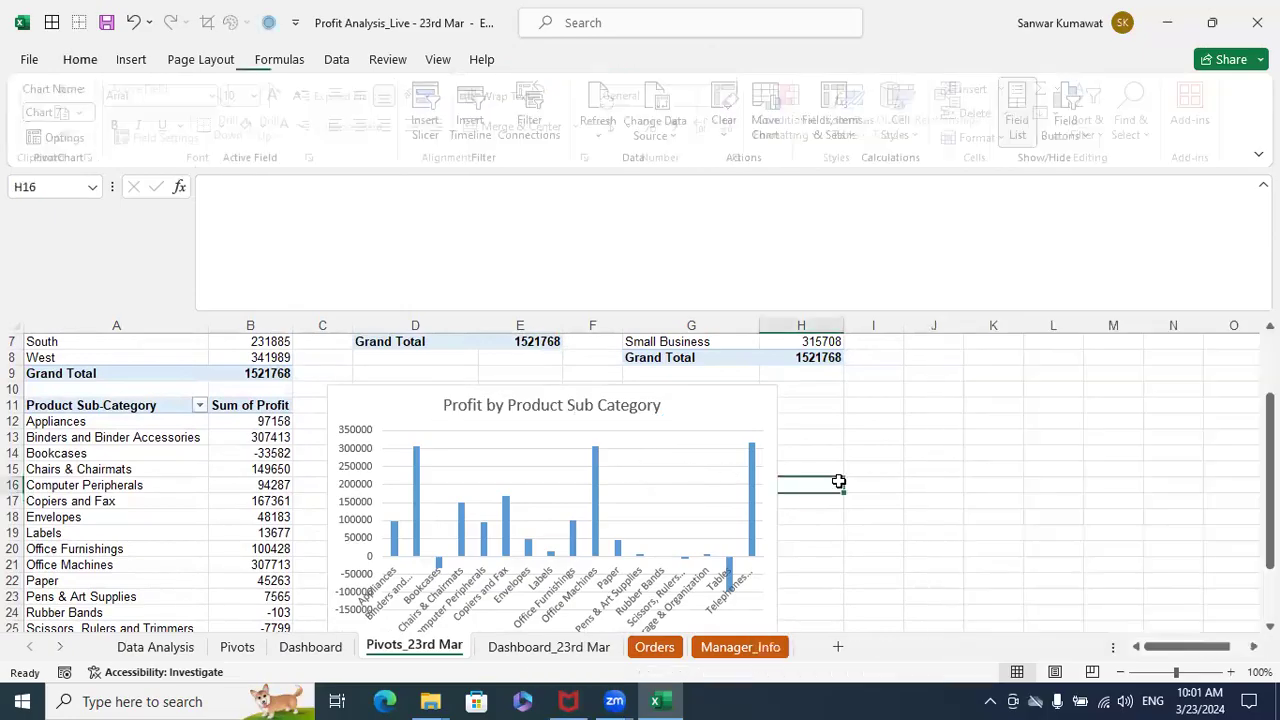
- Select the horizontal category axis of the sub-category chart and hide the PivotChart field list
scroll(435, 551, "down", 1)
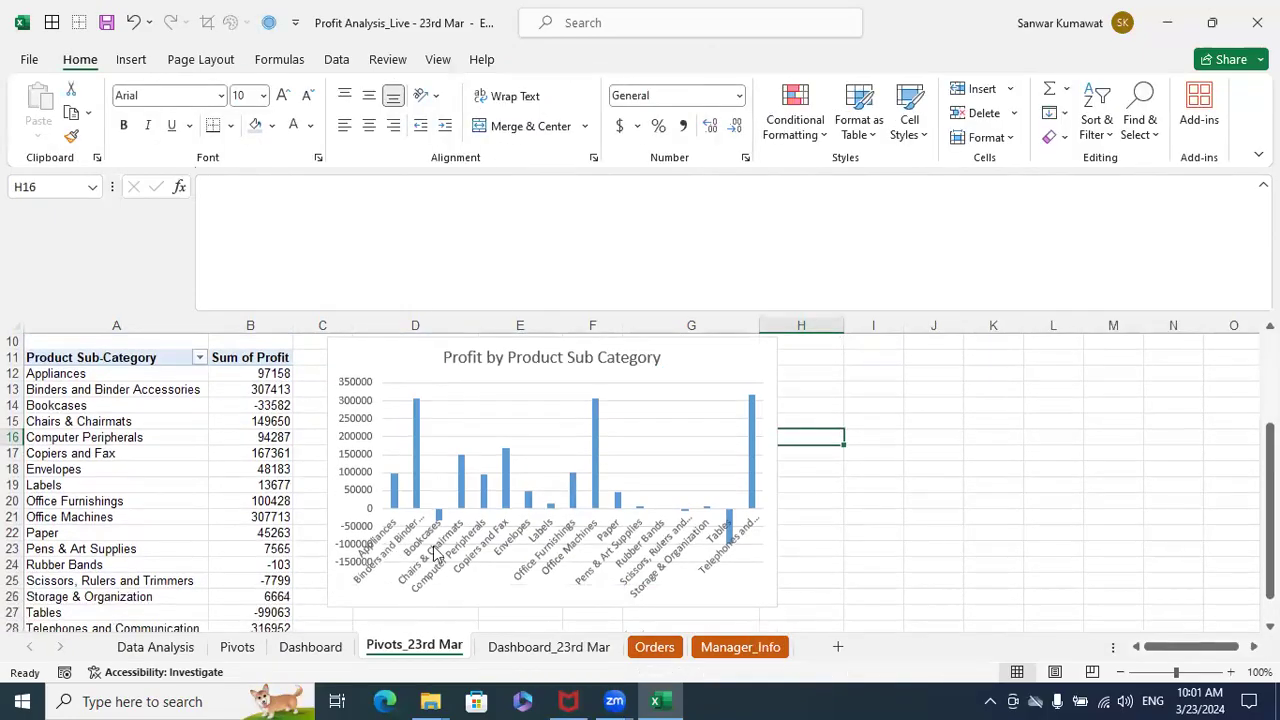
left_click(428, 546)
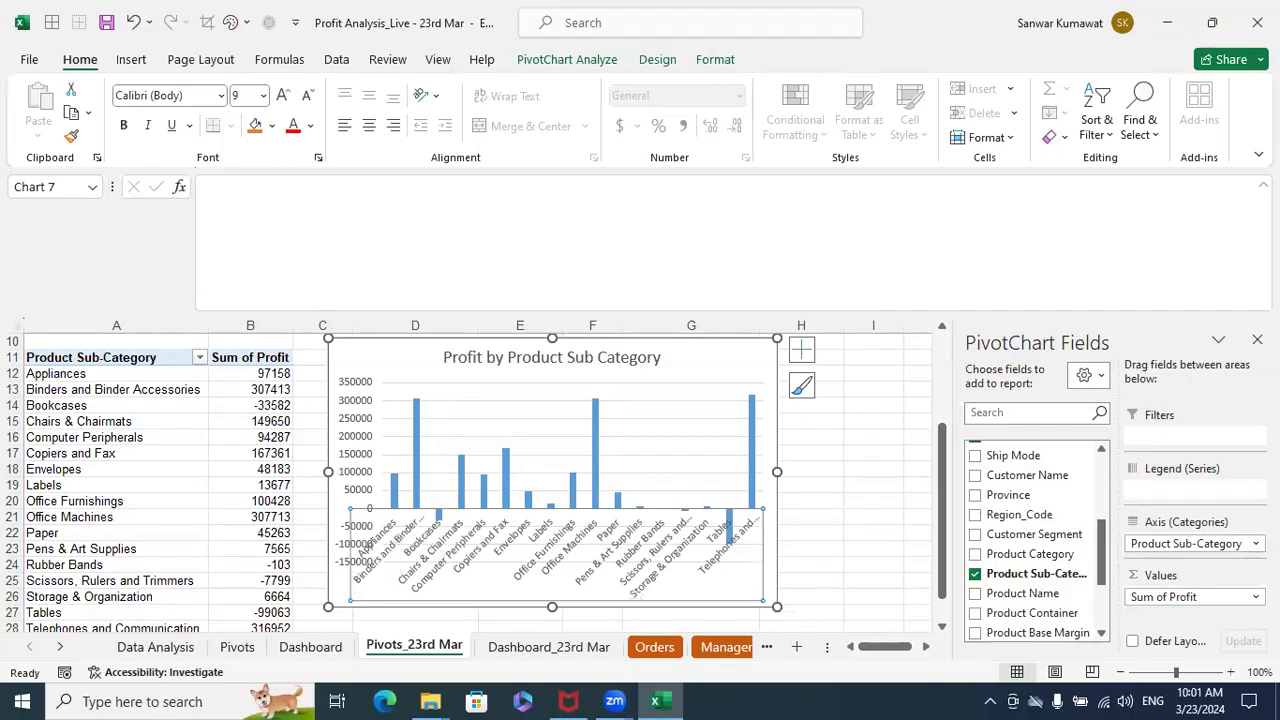
scroll(476, 480, "down", 1)
left_click(1190, 543)
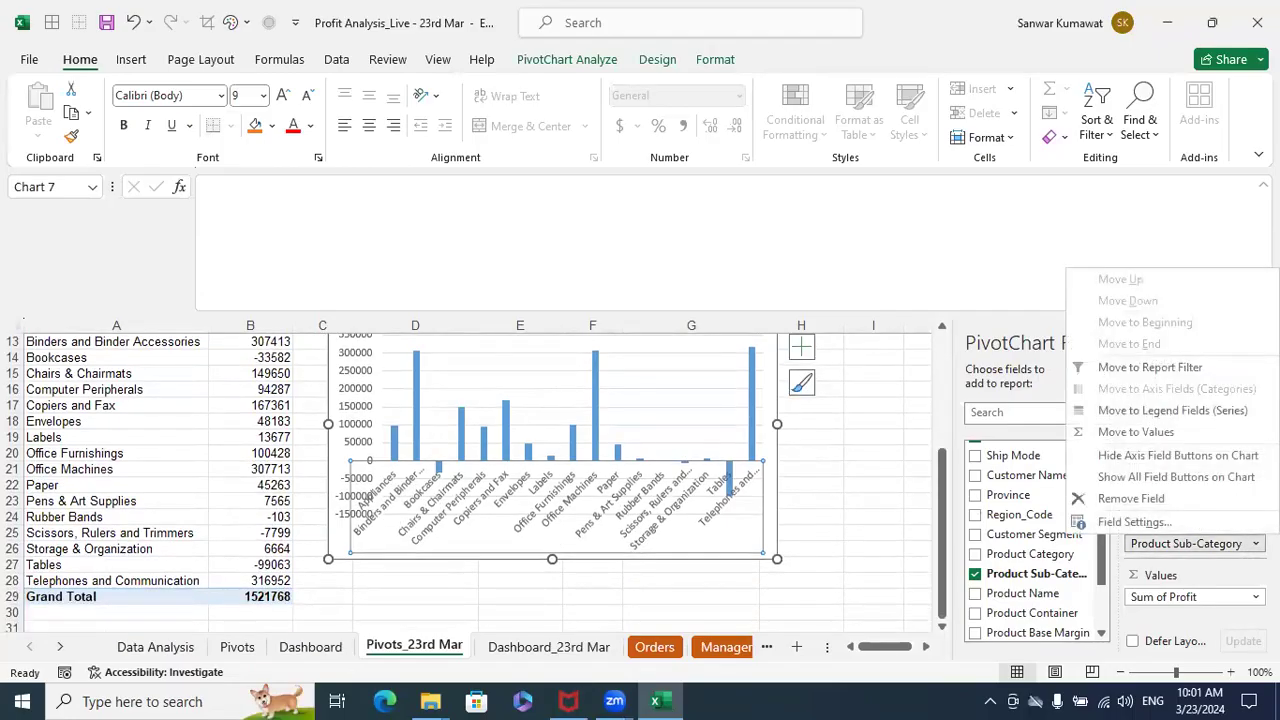
left_click(1190, 543)
left_click(1190, 543)
left_click(1190, 543)
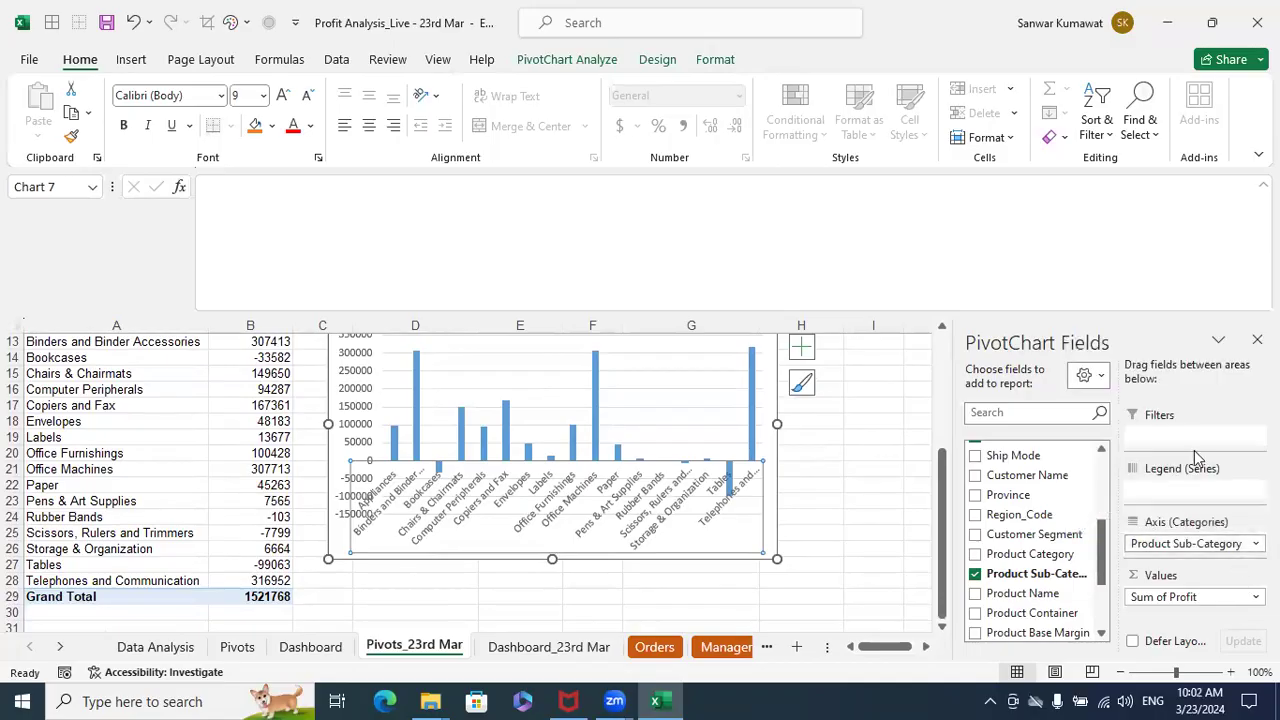
left_click(1257, 340)
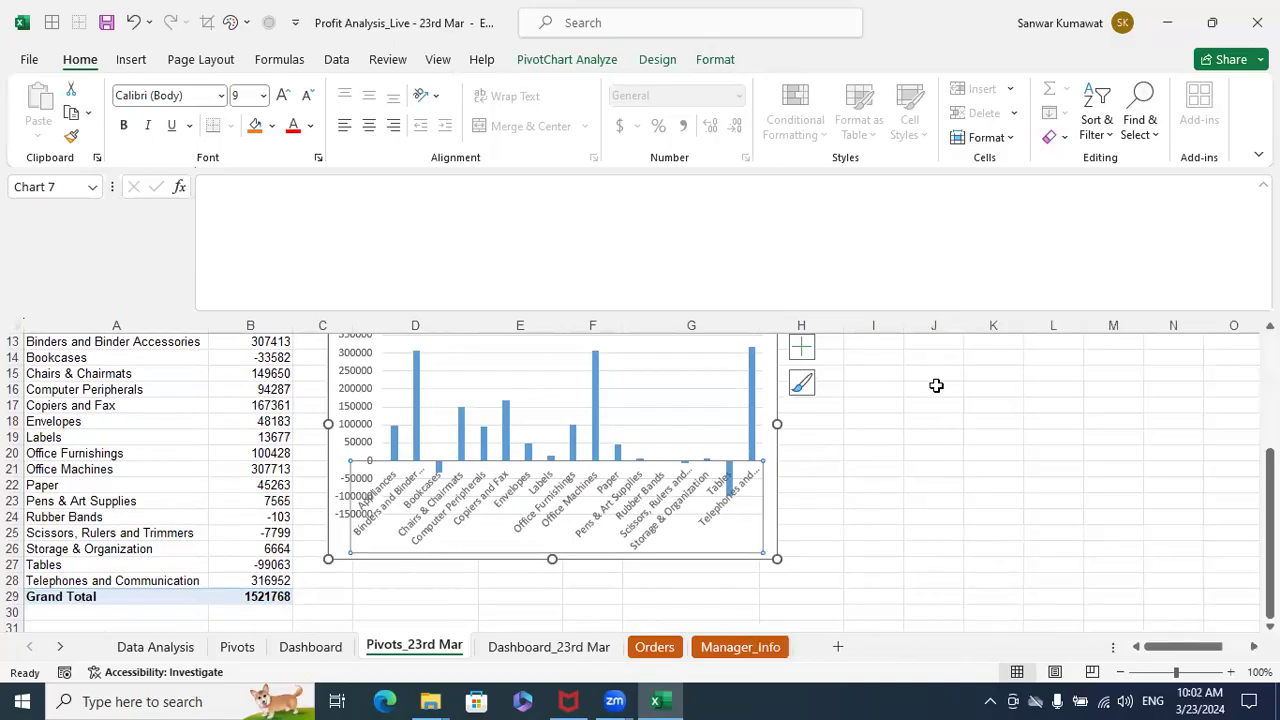
- Rotate all category axis labels of the sub-category chart by 270° and deselect the chart
double_click(397, 485)
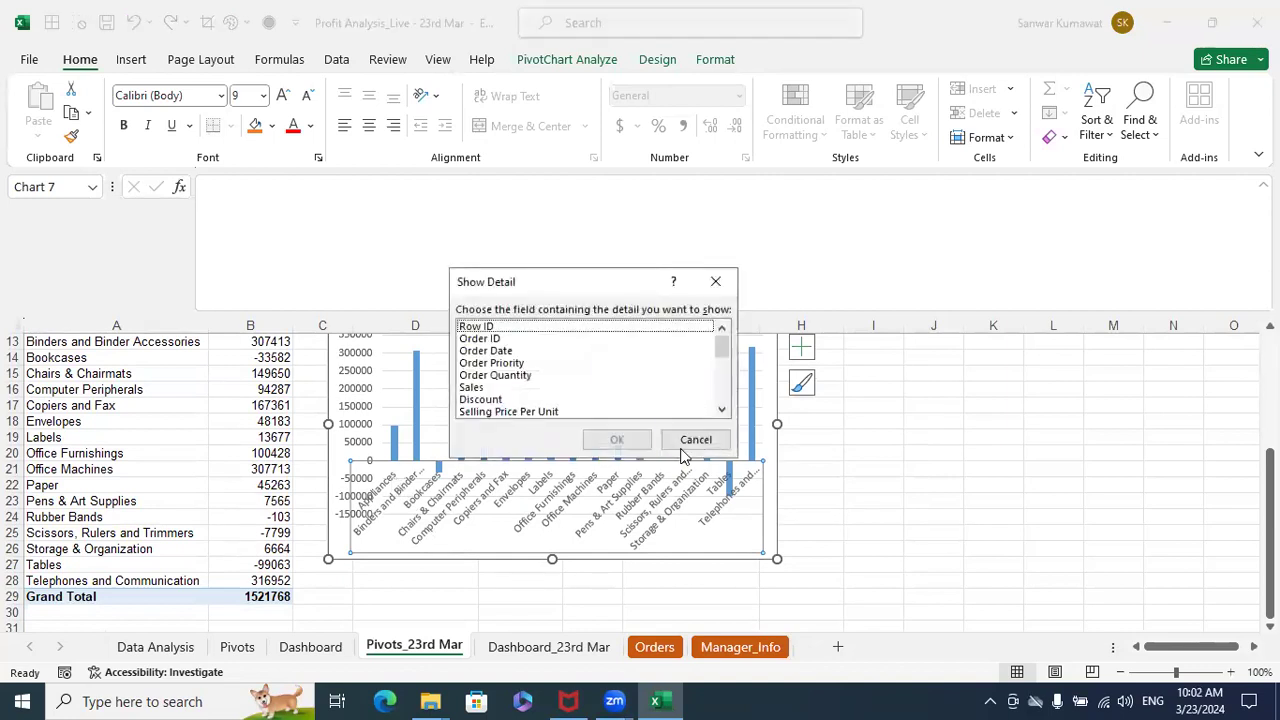
left_click(693, 440)
right_click(387, 487)
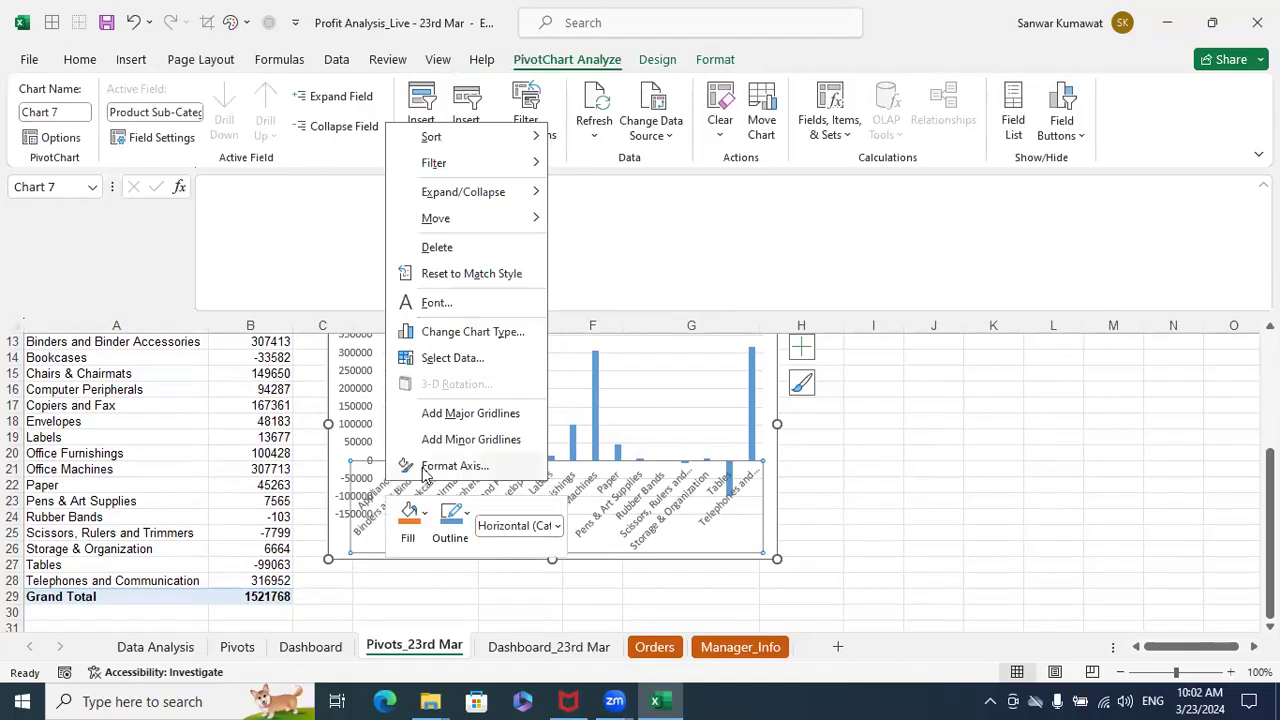
left_click(427, 466)
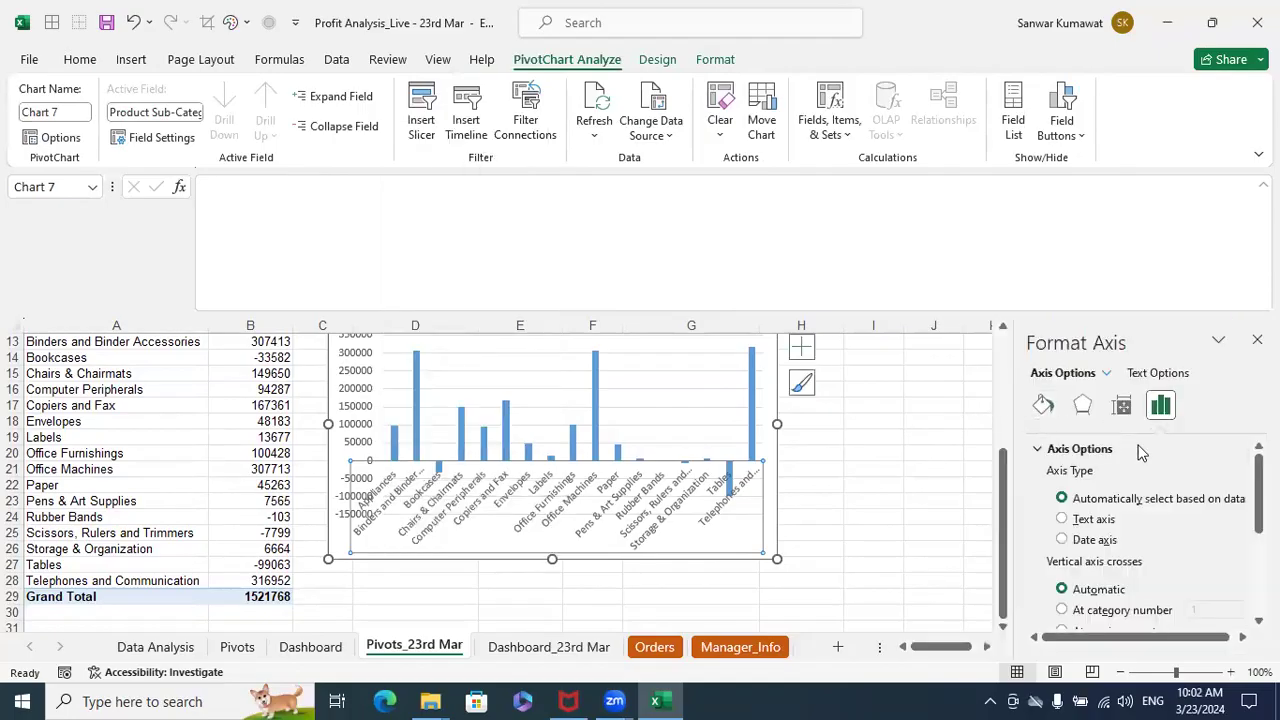
left_click(1085, 412)
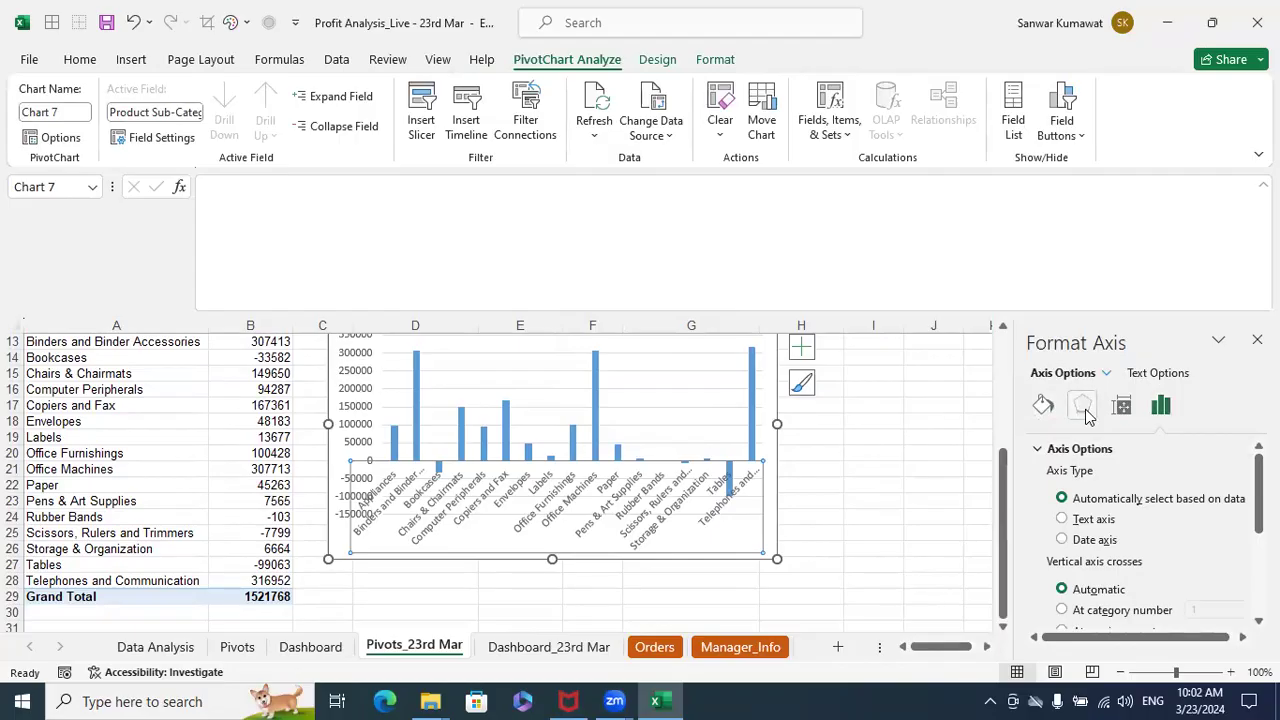
left_click(1128, 412)
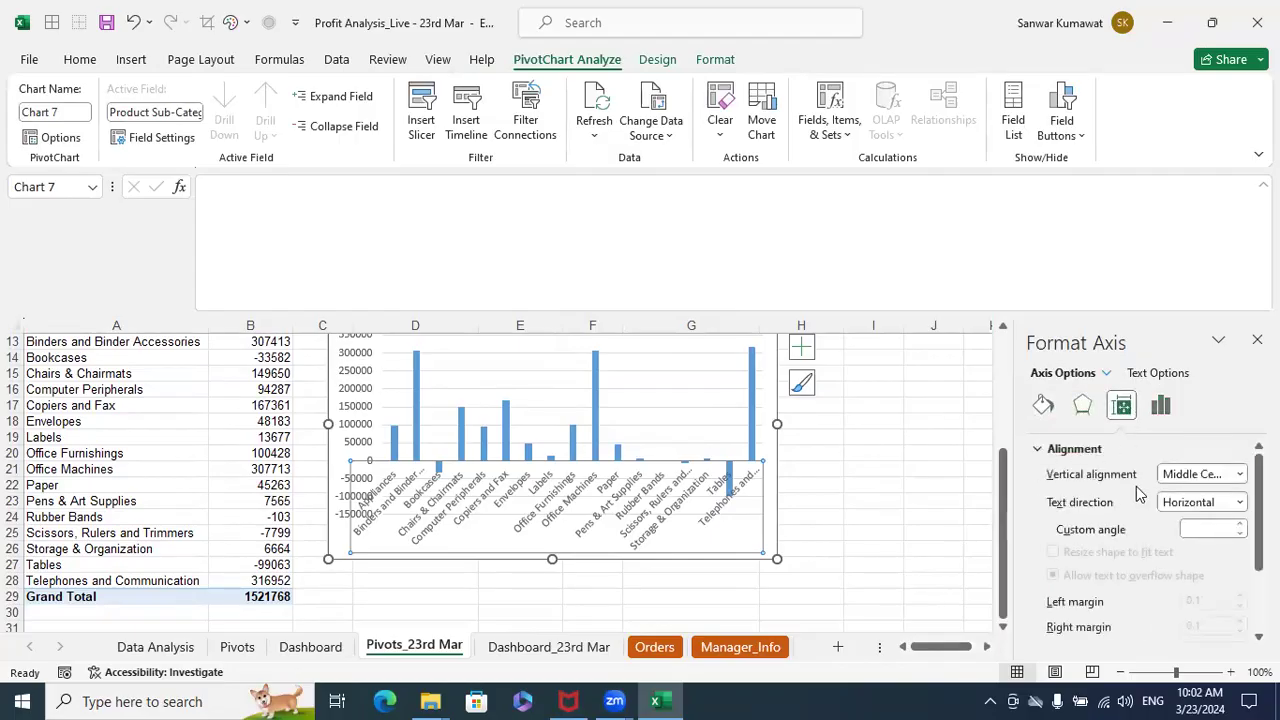
left_click(1185, 505)
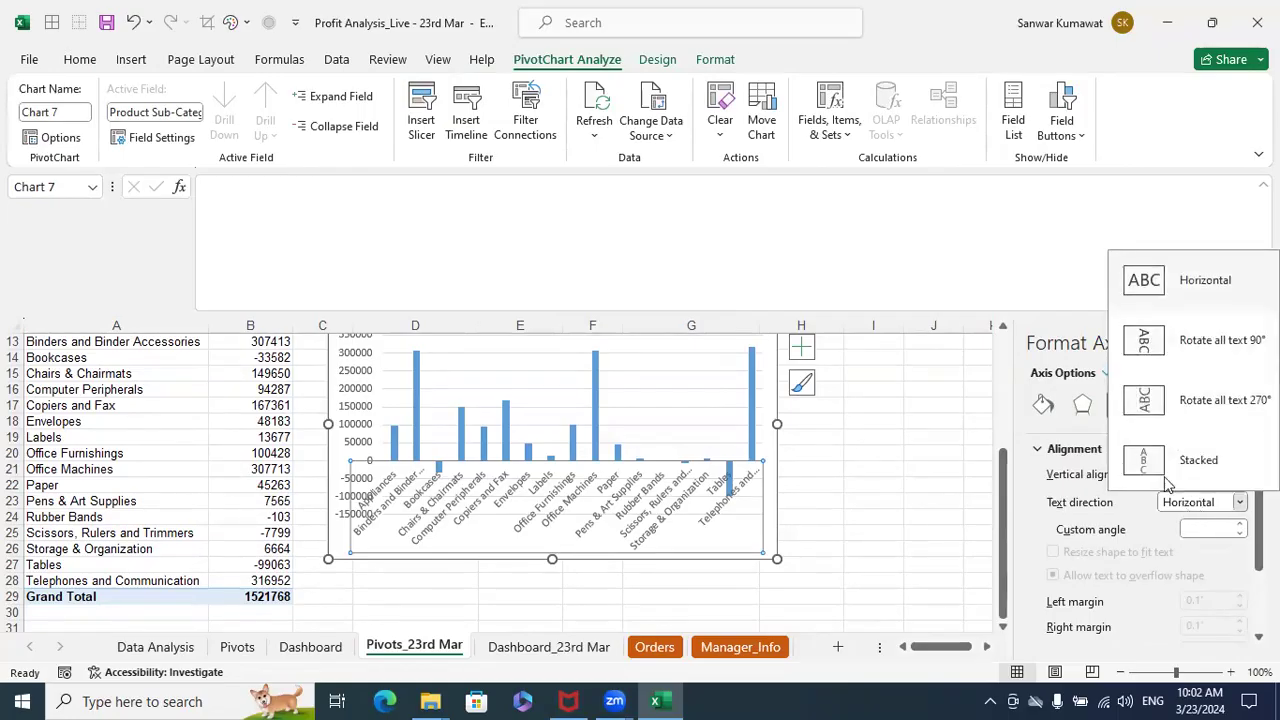
left_click(1153, 408)
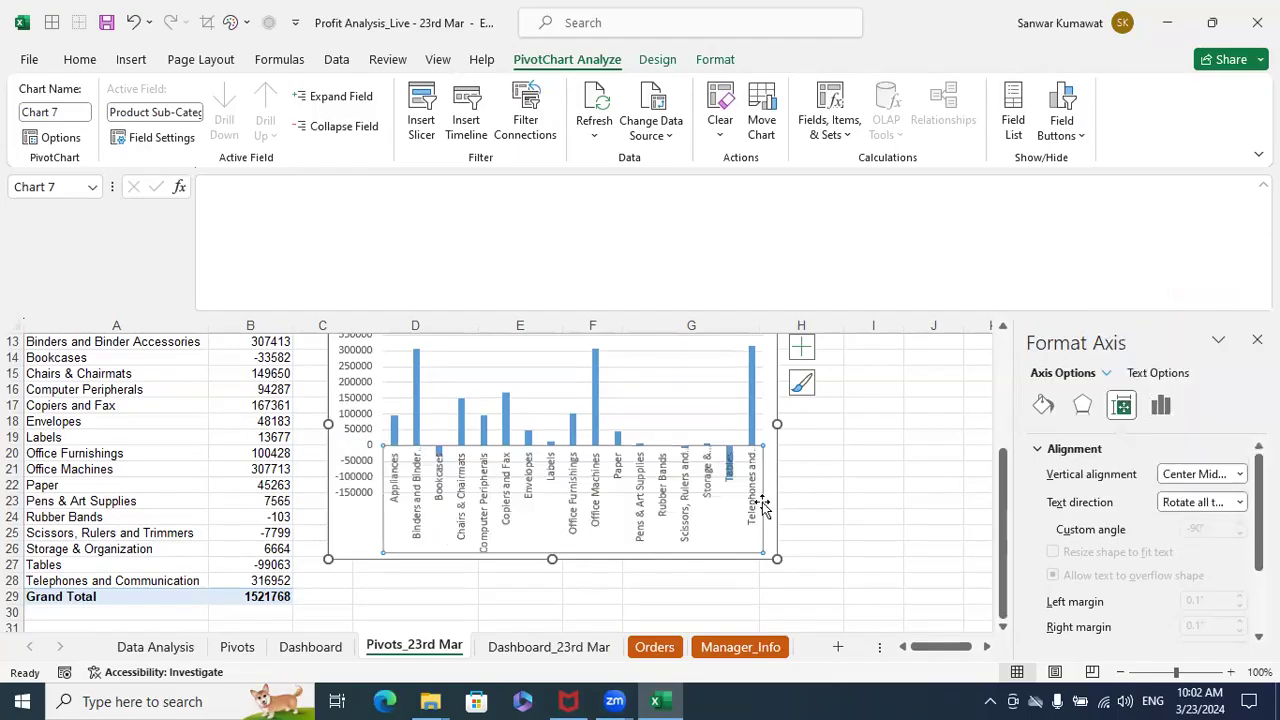
left_click(840, 504)
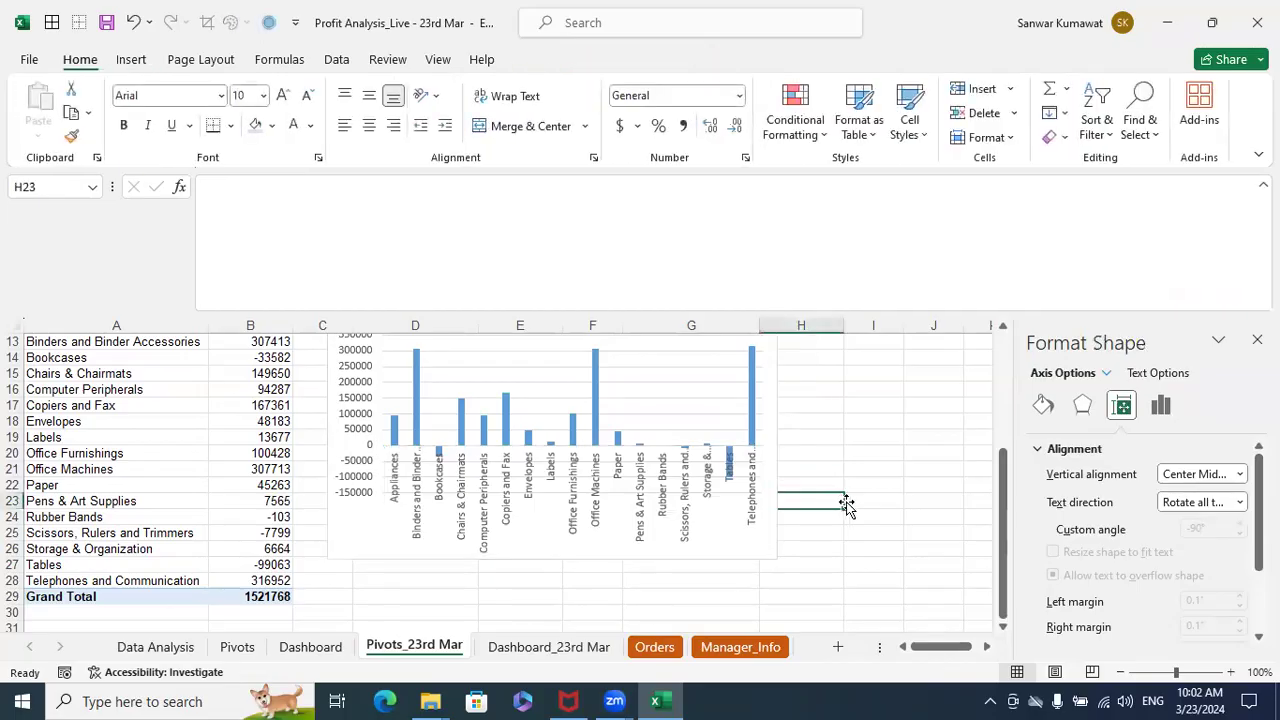
- Move the Profit by Product Sub Category chart from the Pivots_23rd Mar sheet to the Dashboard_23rd Mar sheet
scroll(845, 502, "up", 2)
left_click(706, 410)
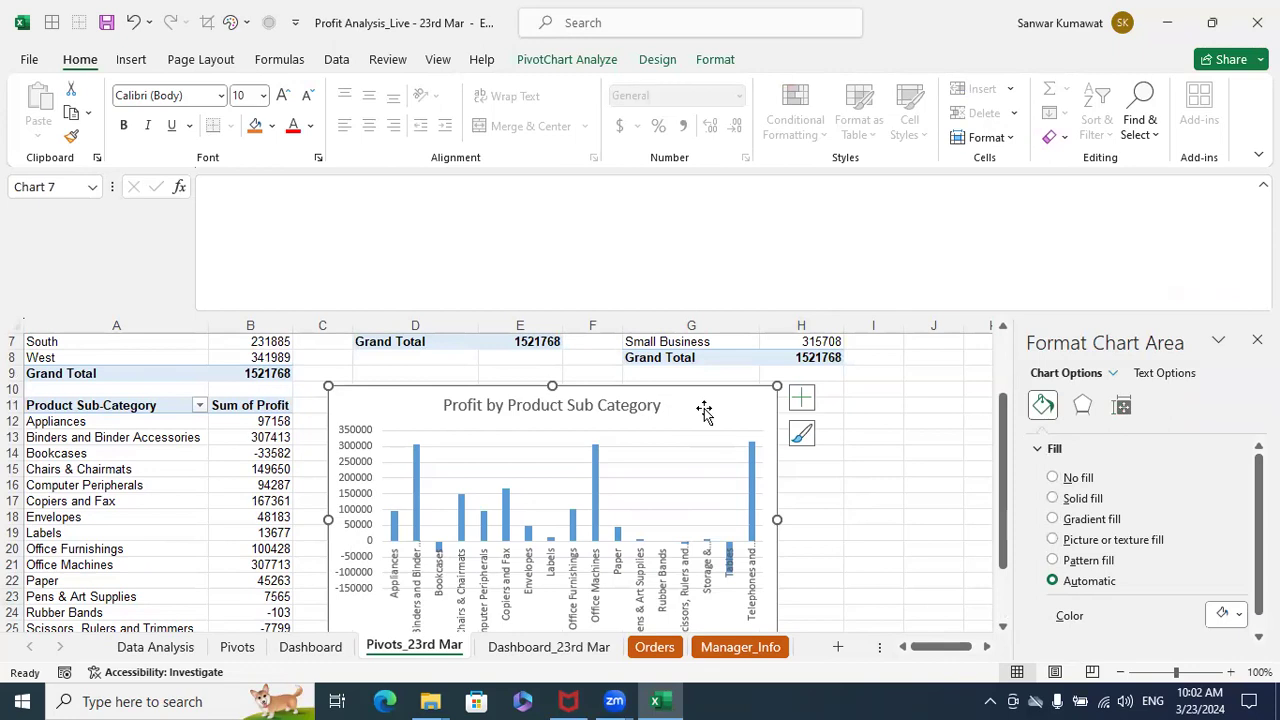
key("ctrl+q")
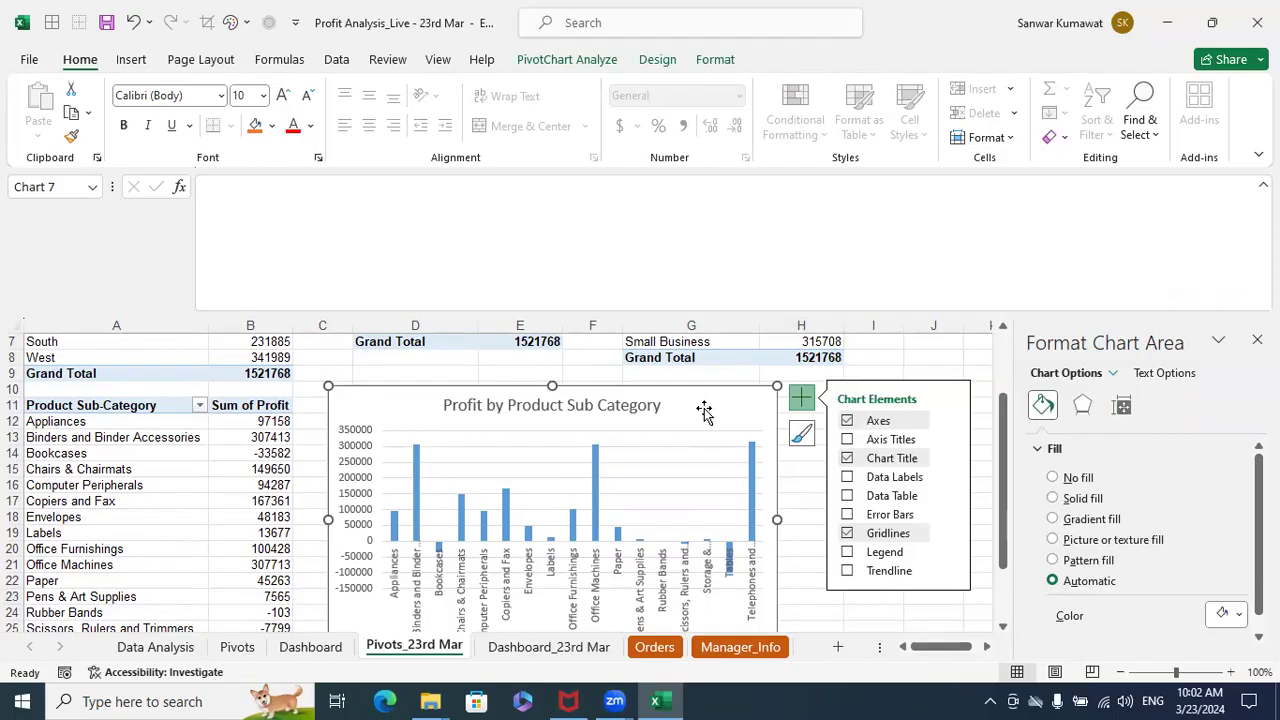
key("Delete")
left_click(510, 646)
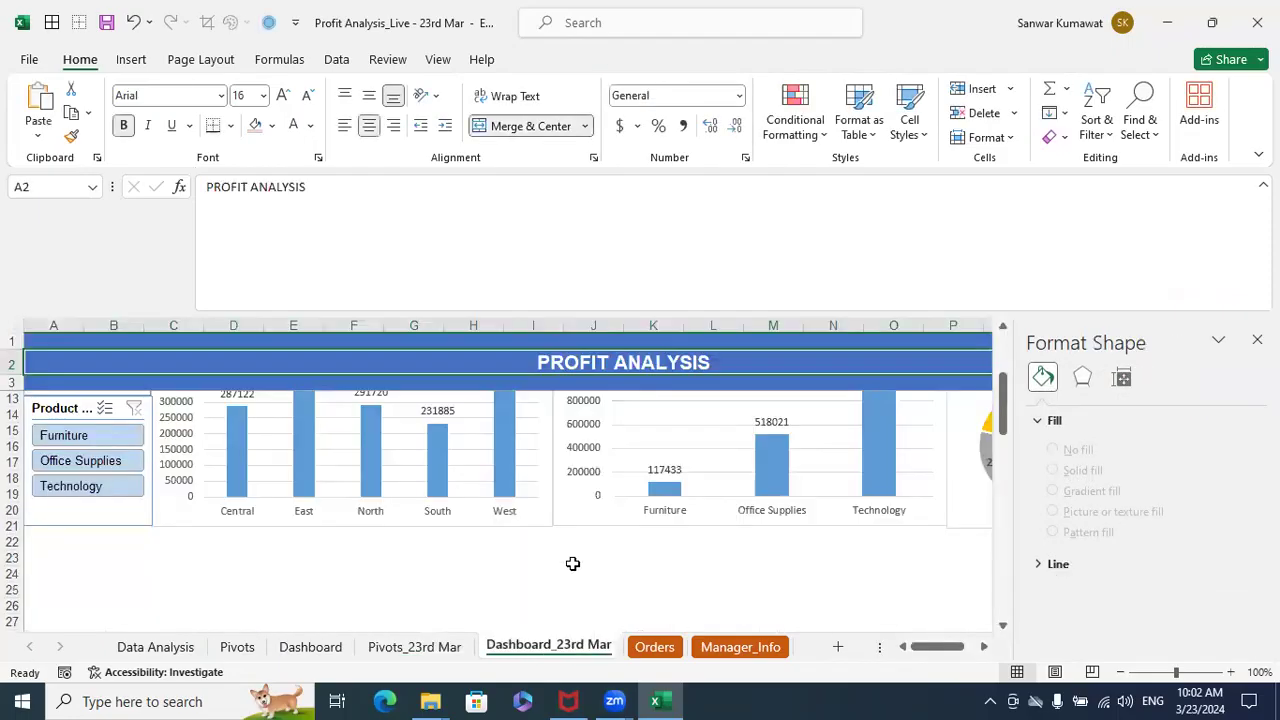
key("ctrl+v")
scroll(840, 505, "down", 1)
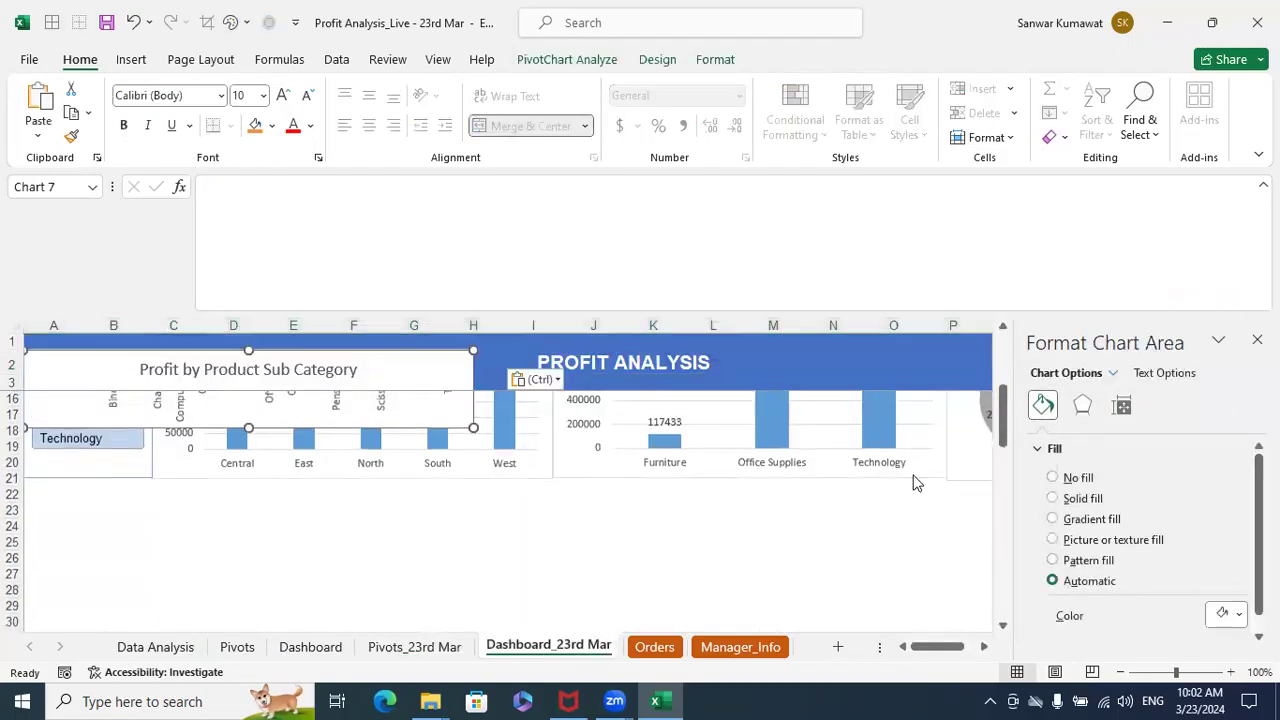
- Place the sub-category chart directly below the region chart and widen it to span columns C to T, closing the formatting pane
left_click(1257, 340)
left_click_drag(397, 417, 511, 507)
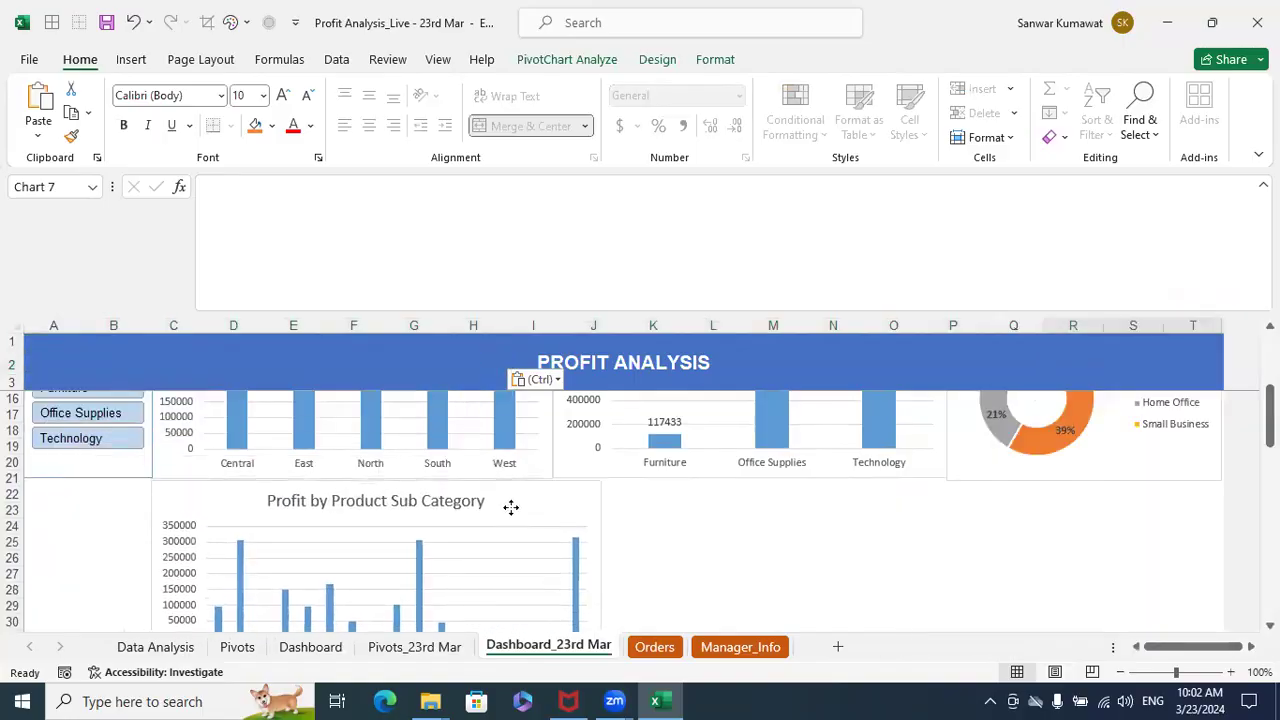
scroll(657, 554, "down", 1)
left_click_drag(600, 567, 1218, 535)
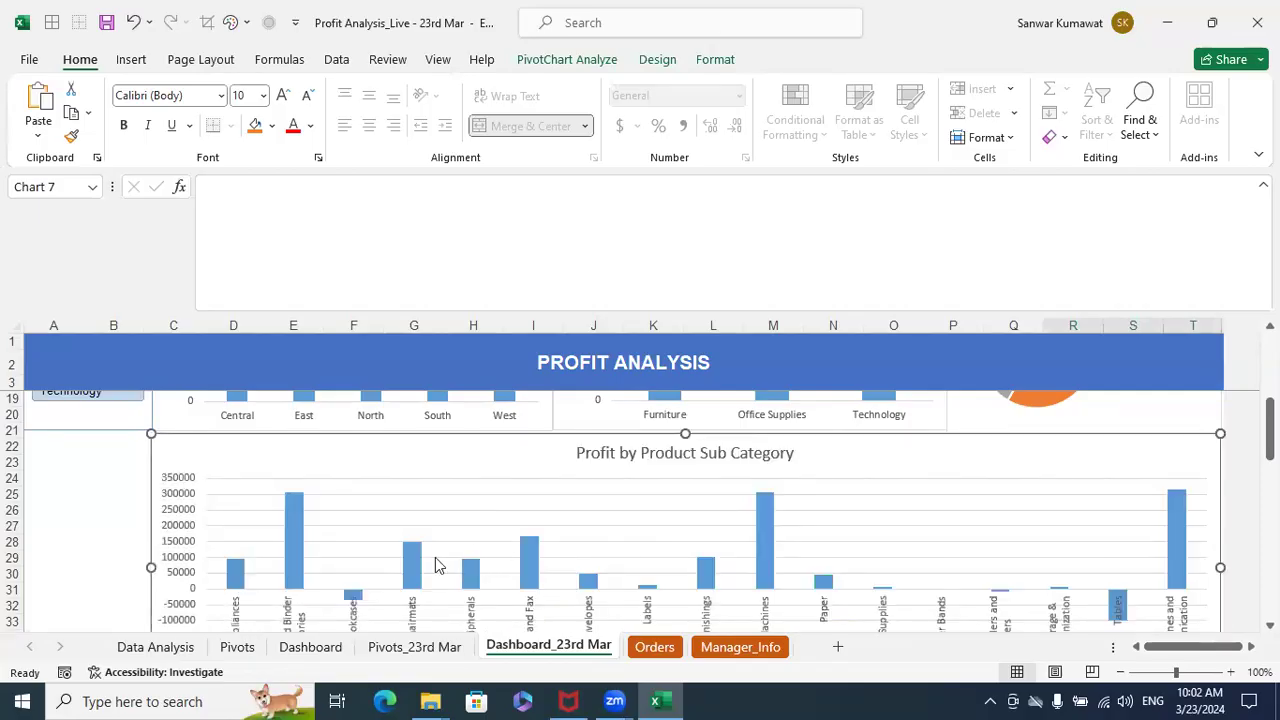
left_click(94, 536)
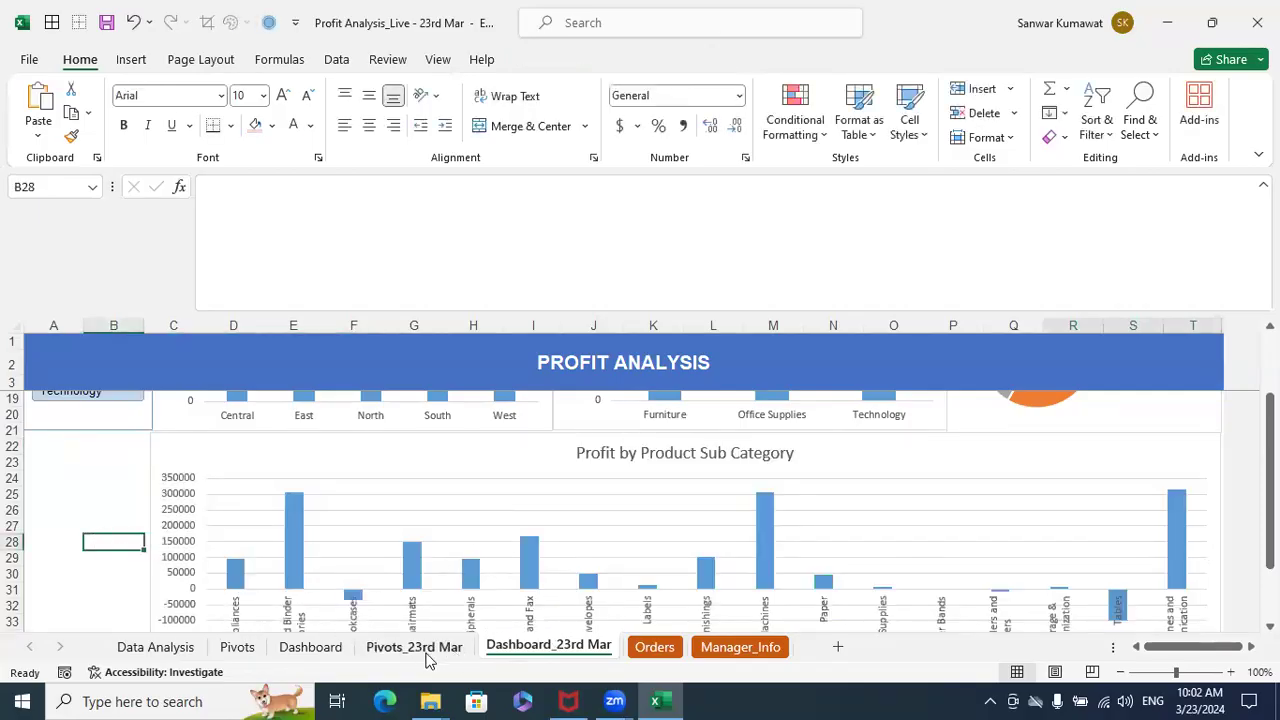
- Add a Product Sub-Category slicer for the sub-category PivotTable on the Pivots_23rd Mar sheet
left_click(425, 652)
left_click(115, 421)
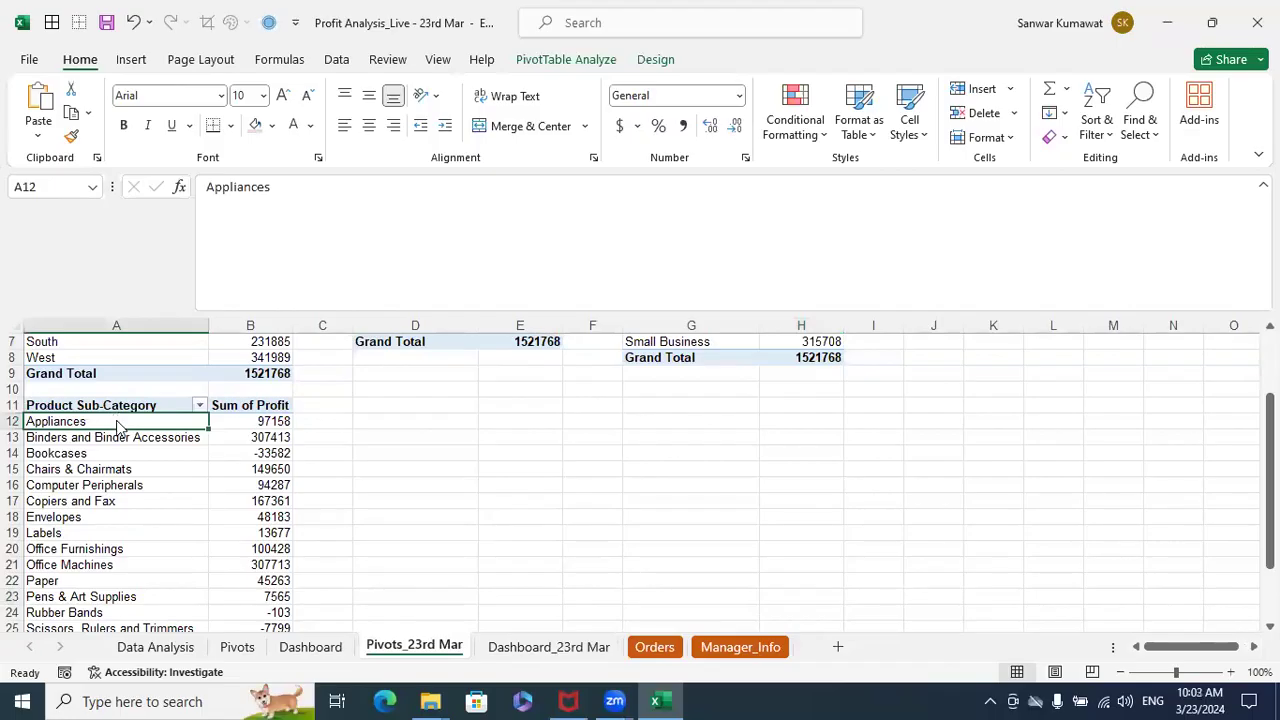
right_click(116, 425)
left_click(192, 406)
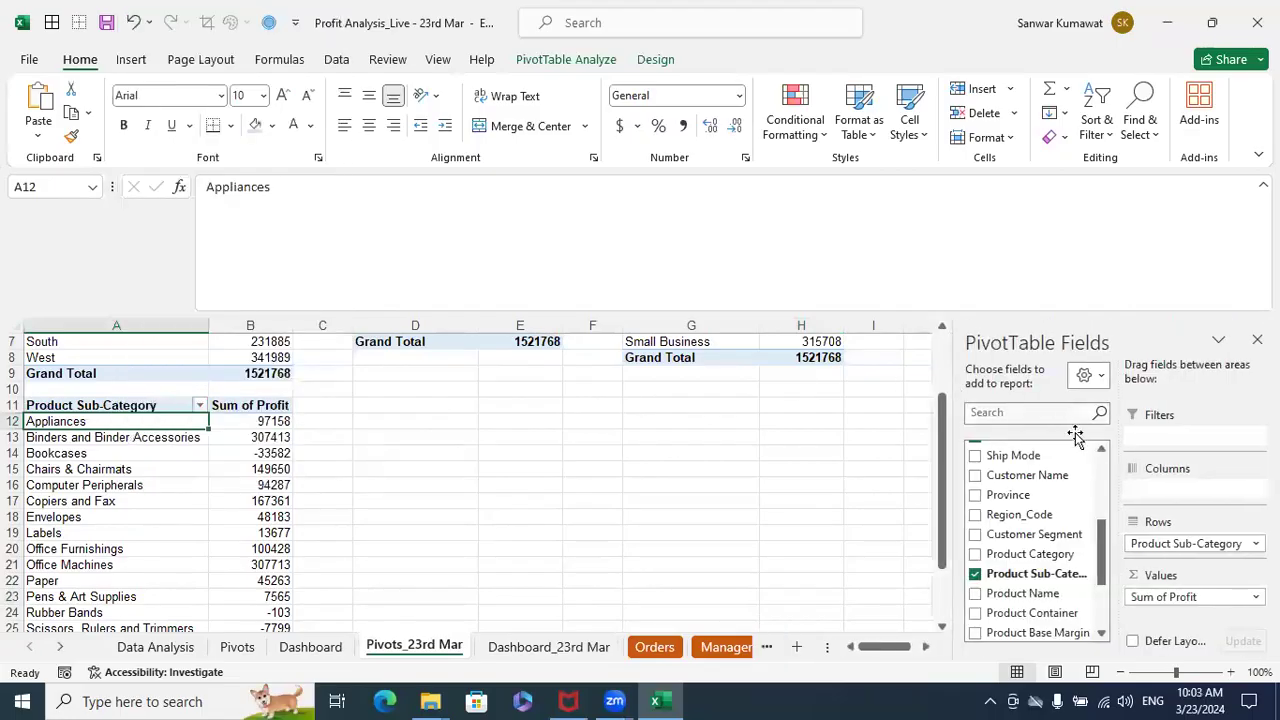
left_click_drag(1102, 552, 1103, 575)
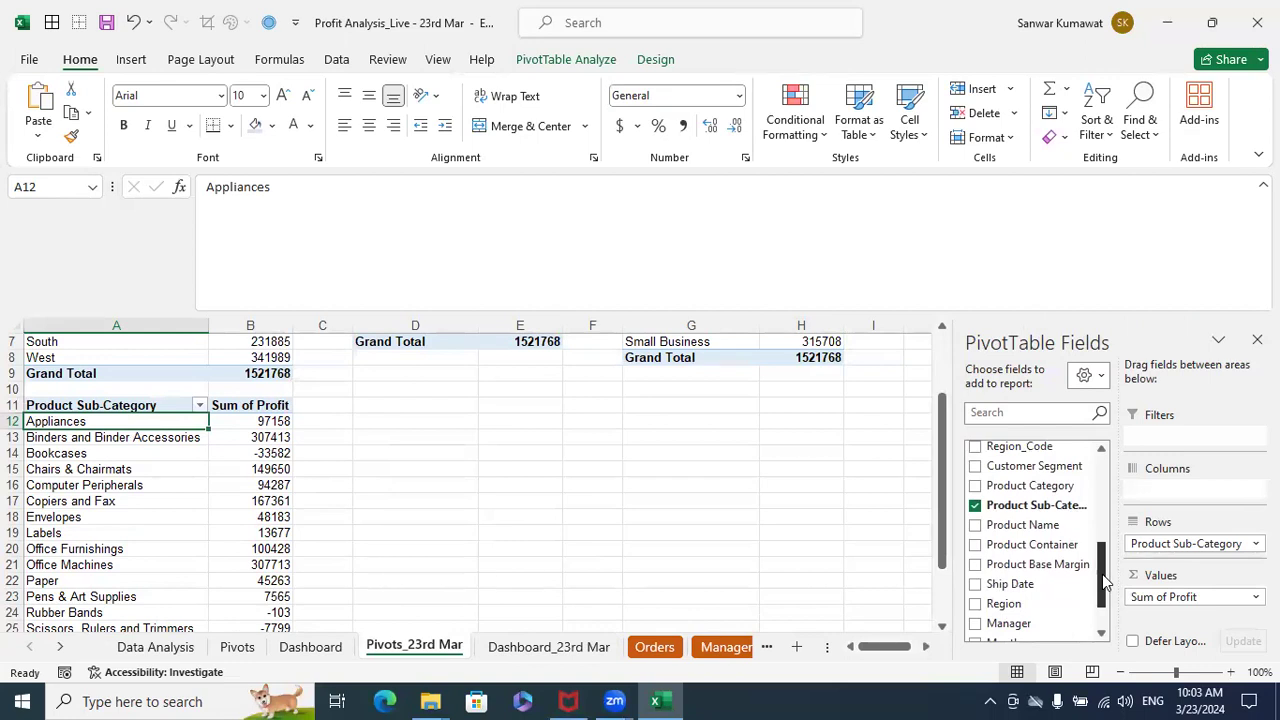
right_click(1032, 508)
left_click(1067, 610)
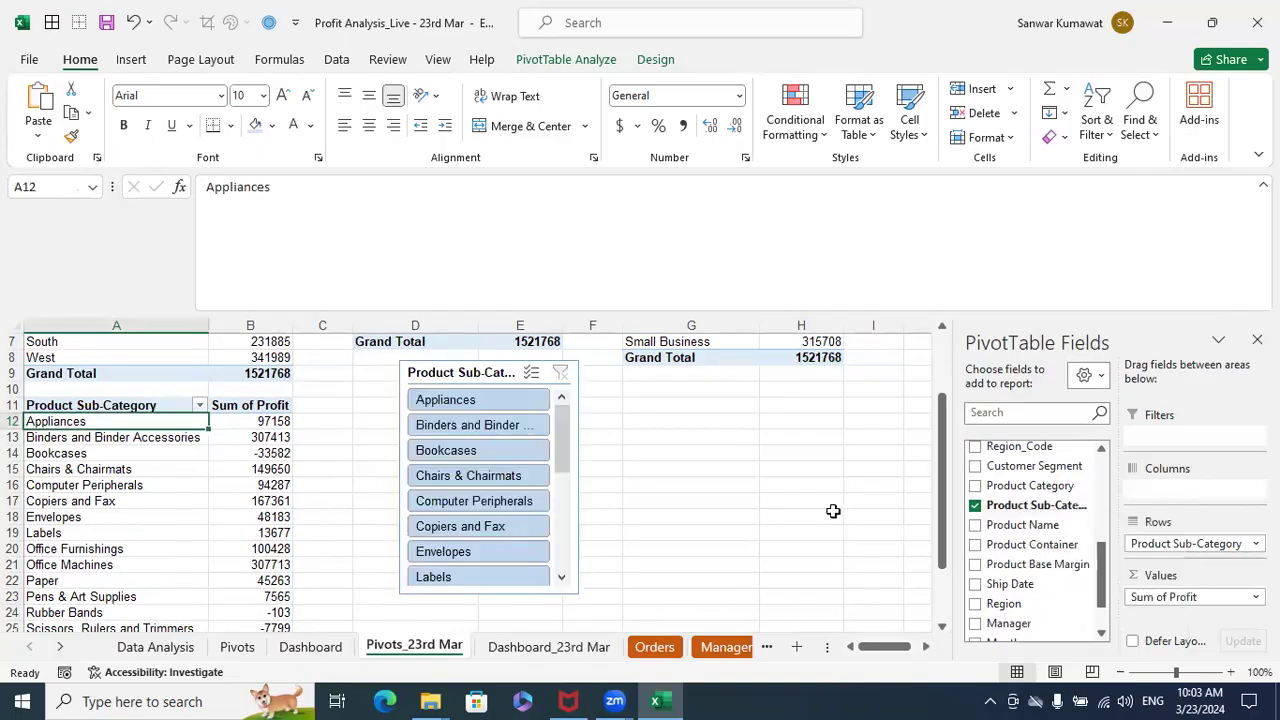
- Move the Product Sub-Category slicer to the Dashboard_23rd Mar sheet, beside the sub-category chart, and narrow it to columns A and B
left_click(472, 374)
key("ctrl+x")
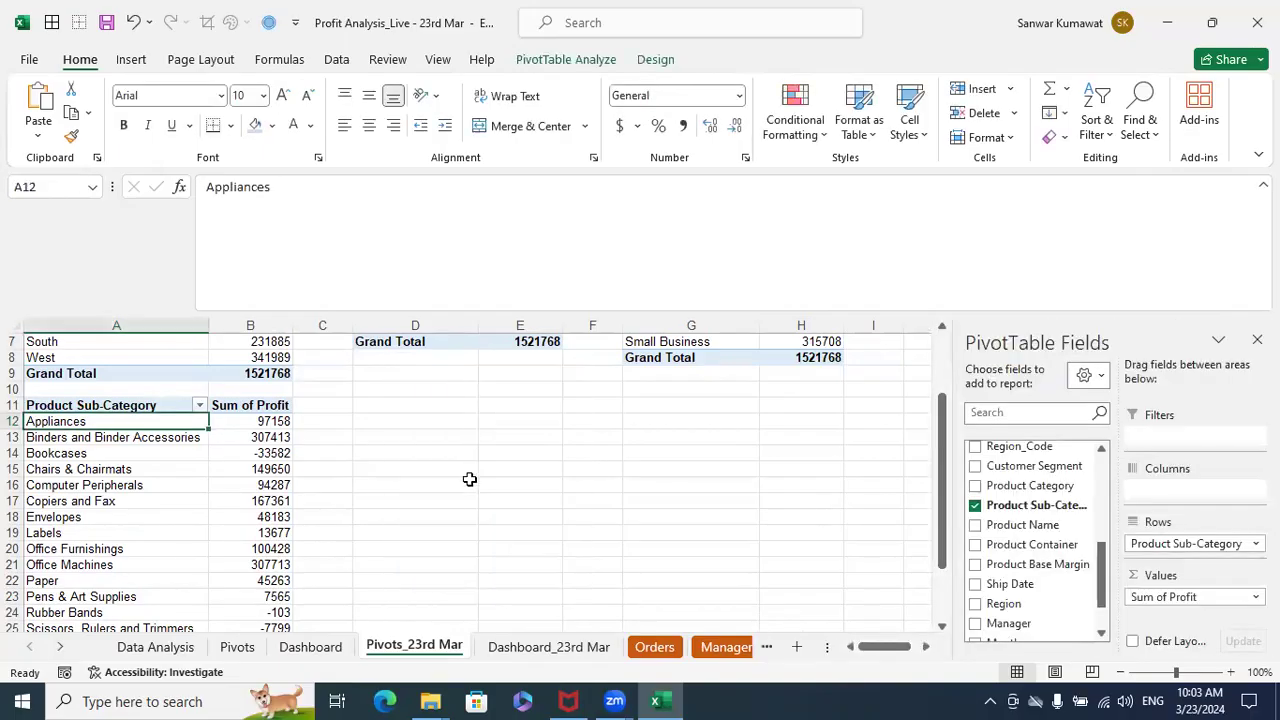
left_click(514, 647)
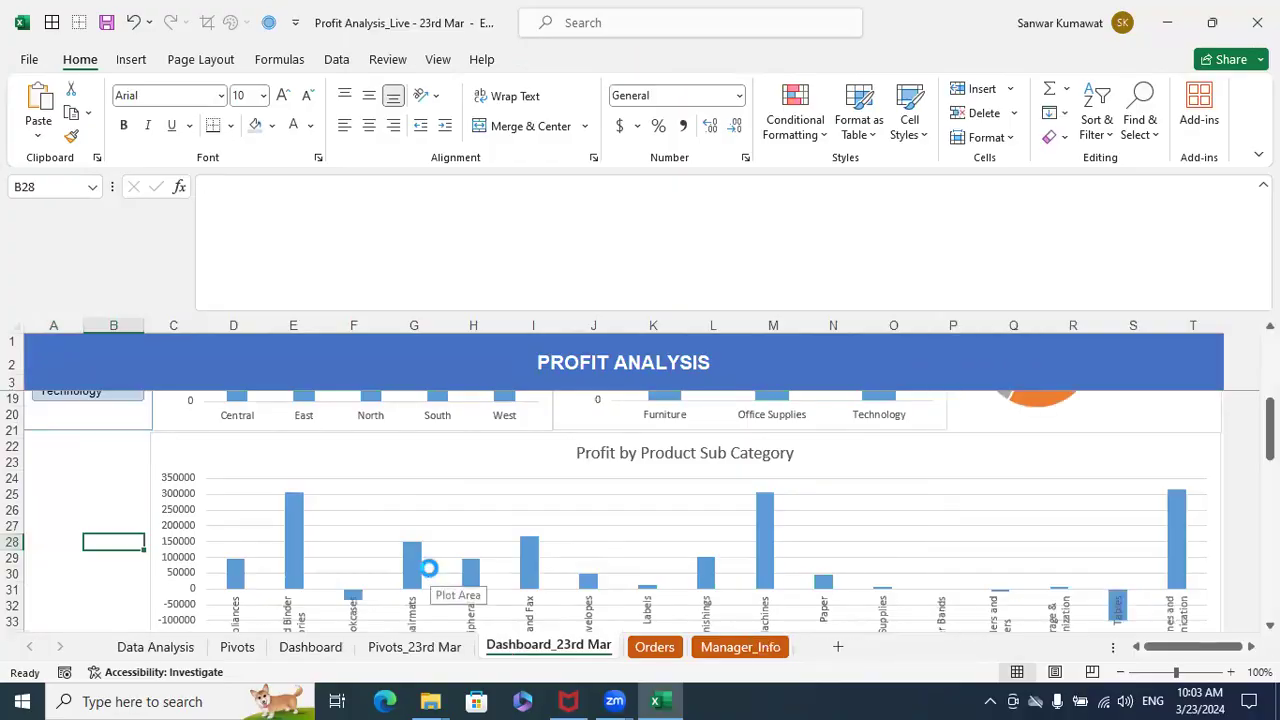
key("ctrl+v")
left_click_drag(160, 548, 100, 444)
left_click_drag(204, 546, 151, 528)
- Shift the Product Sub-Category slicer down so its lower edge lines up with the bottom of the sub-category chart, then deselect it
scroll(288, 552, "down", 3)
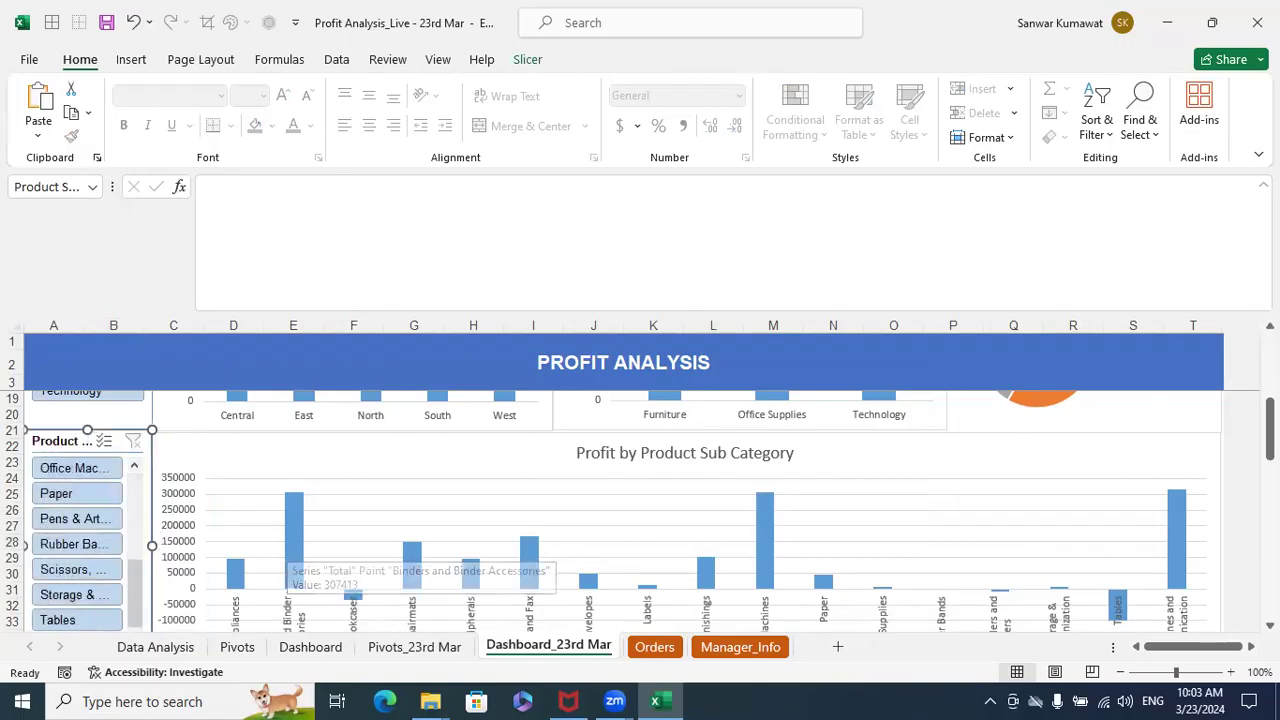
left_click_drag(1268, 430, 1266, 472)
left_click_drag(91, 508, 86, 546)
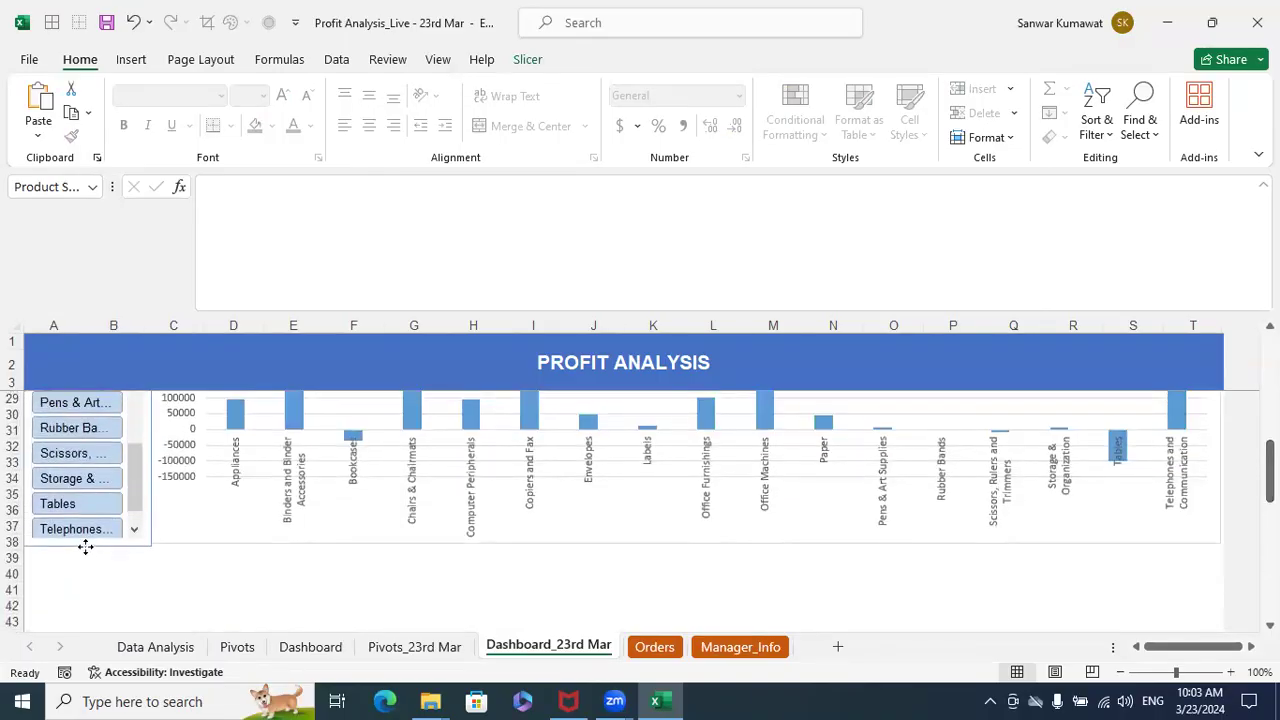
key("Up")
key("Up")
key("Up")
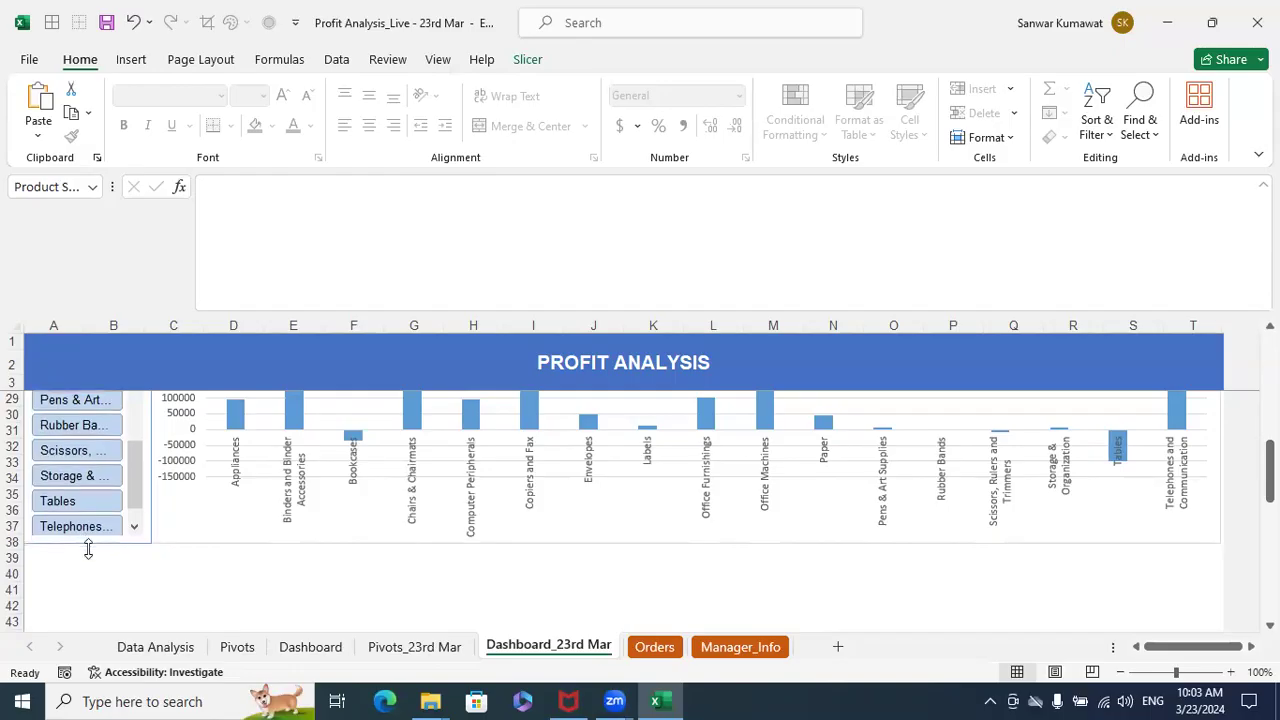
left_click(176, 588)
- Filter the dashboard to Furniture with the Product Category slicer and examine the sub-category chart and slicer
scroll(457, 489, "up", 3)
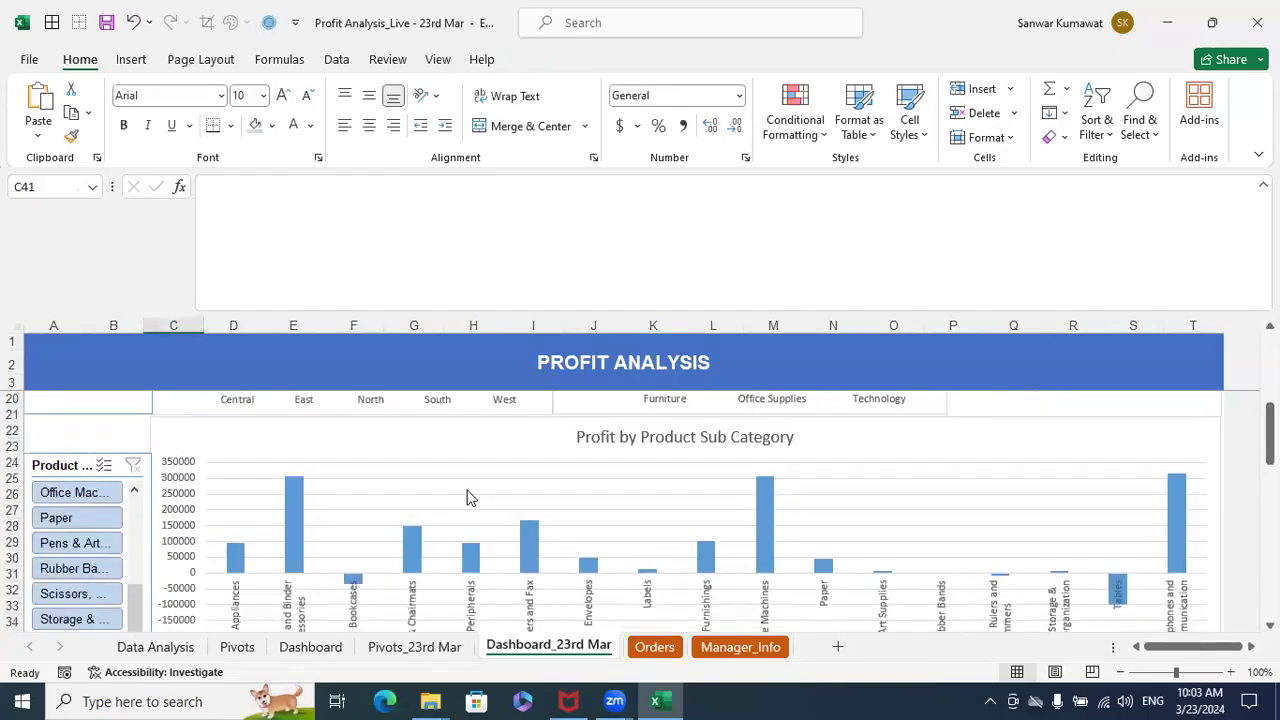
left_click_drag(128, 590, 133, 480)
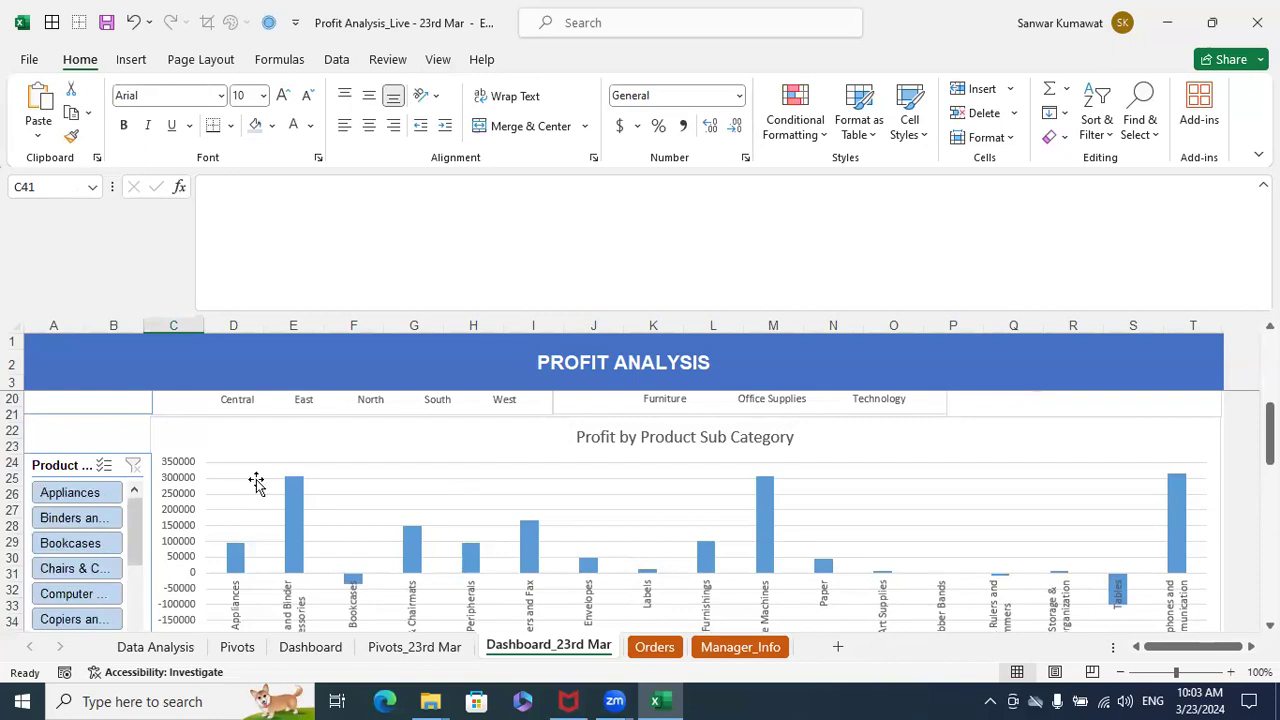
scroll(257, 486, "up", 2)
left_click(106, 420)
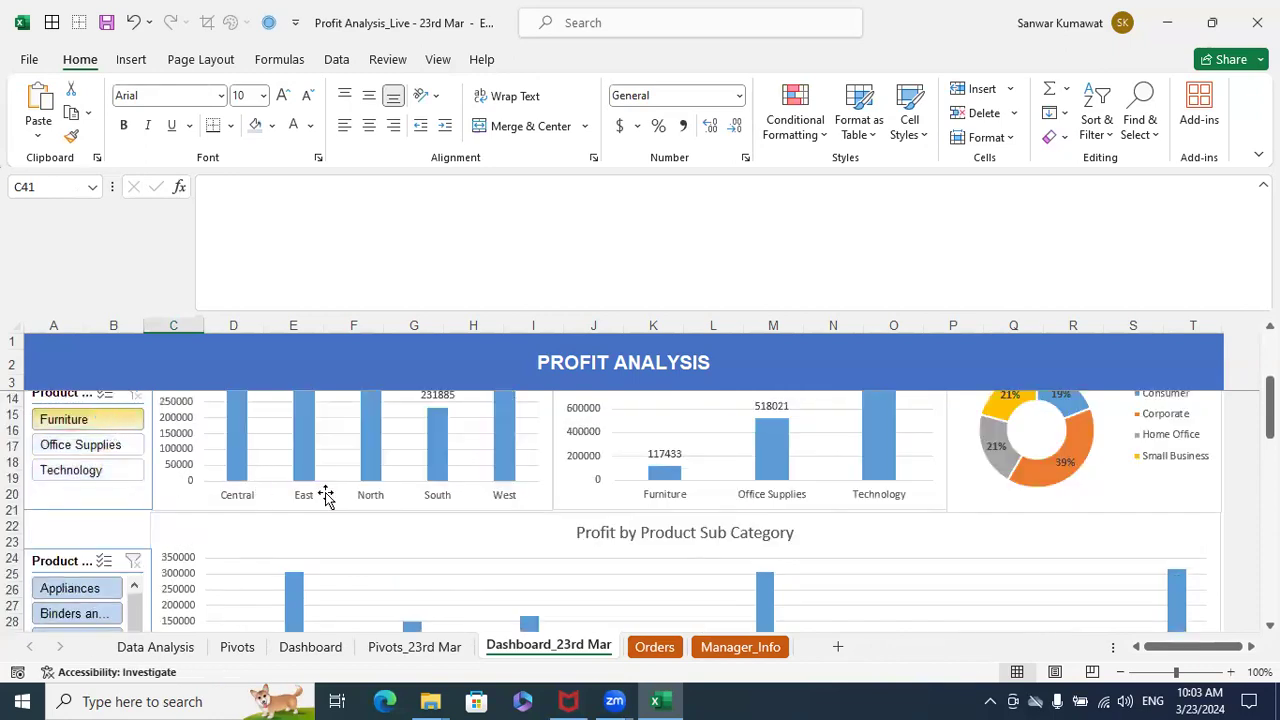
scroll(727, 523, "down", 3)
scroll(727, 523, "up", 2)
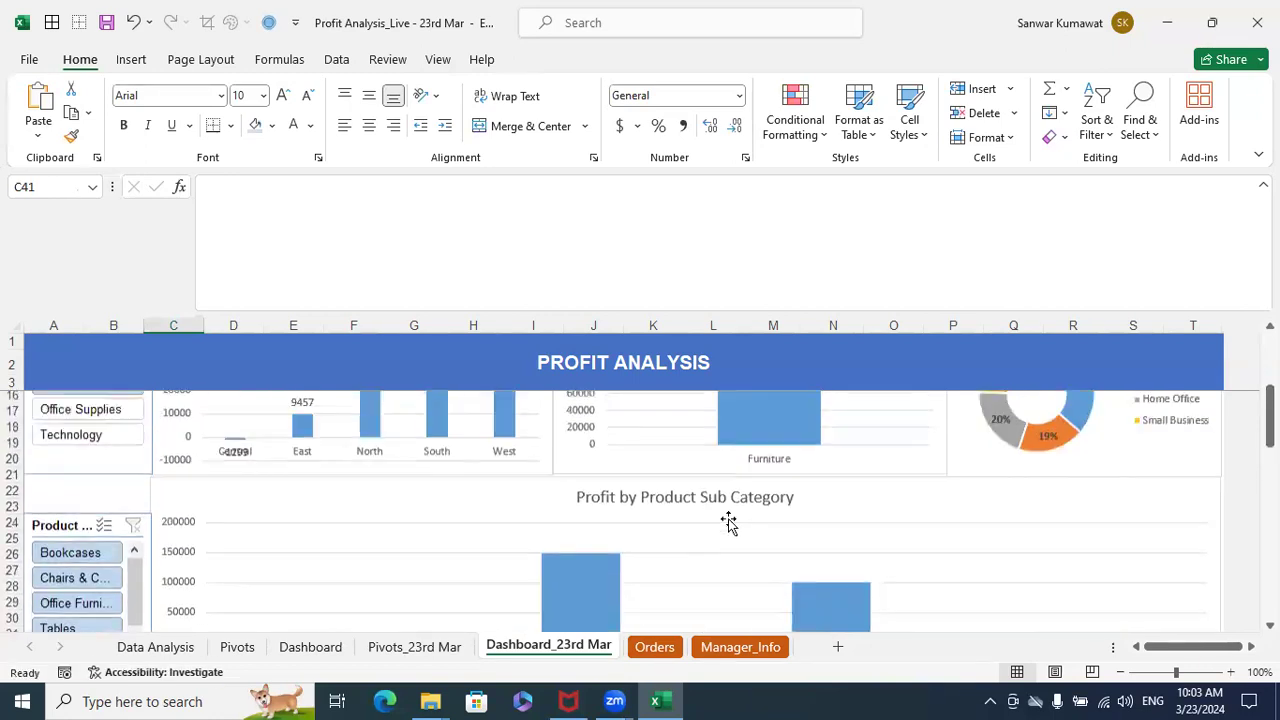
scroll(729, 525, "down", 4)
scroll(729, 527, "up", 1)
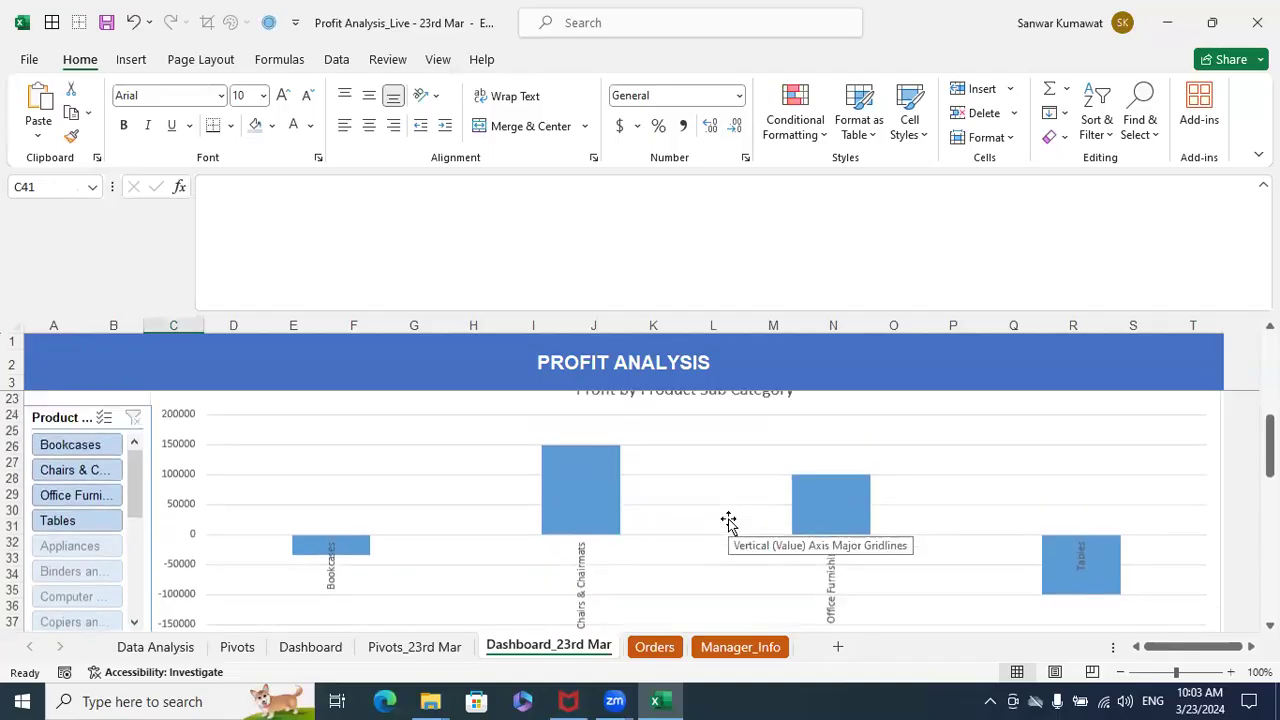
scroll(729, 523, "up", 3)
scroll(700, 527, "down", 5)
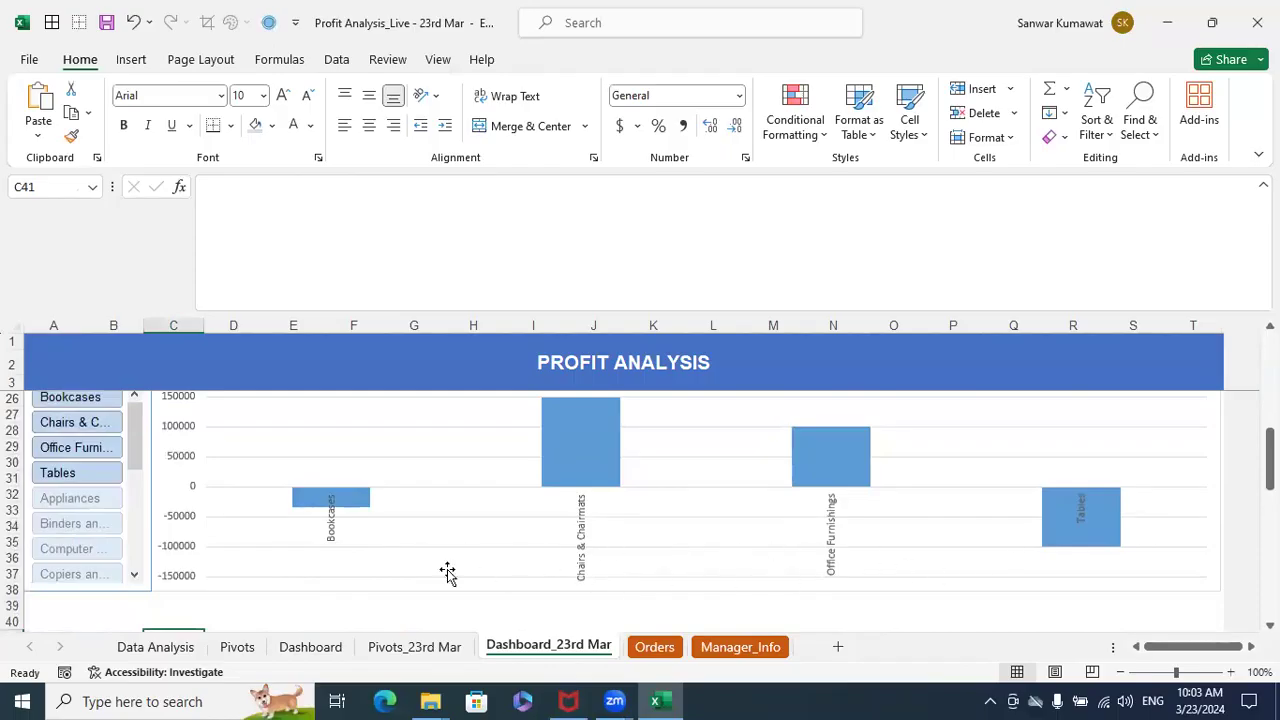
scroll(497, 563, "up", 3)
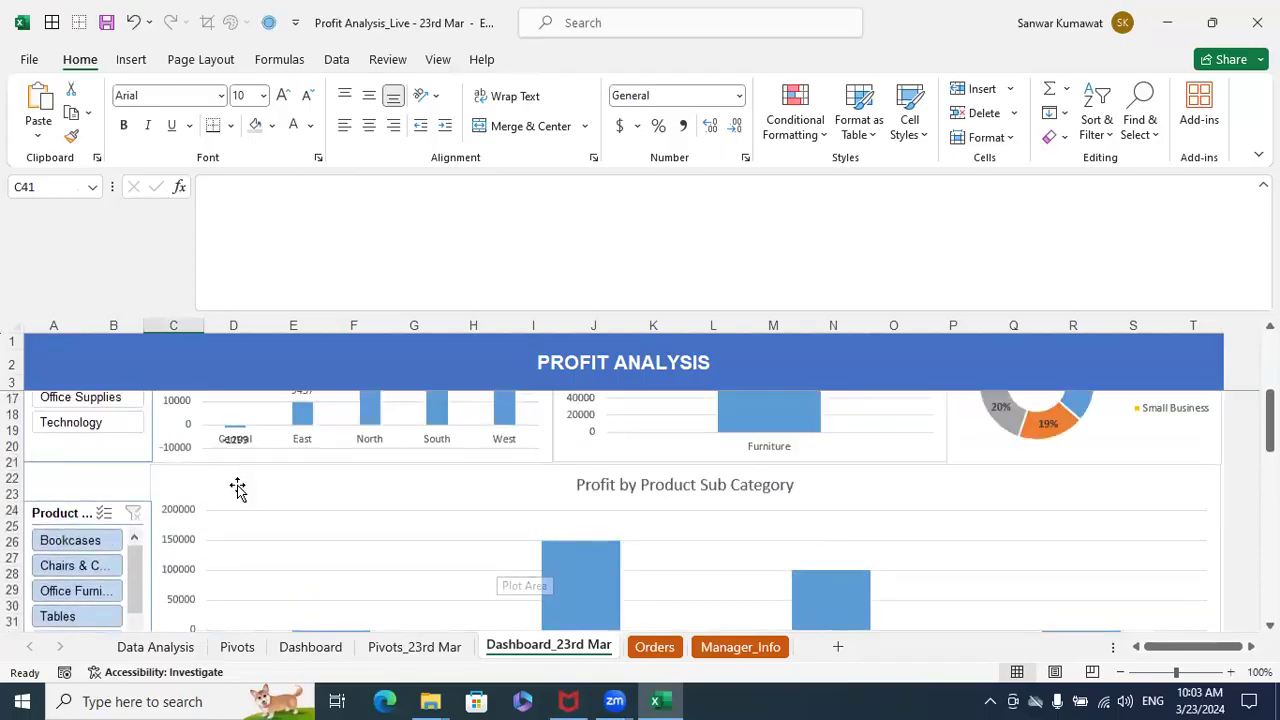
- Filter the dashboard to Office Supplies with the Product Category slicer and review the charts
scroll(237, 488, "up", 2)
left_click(90, 492)
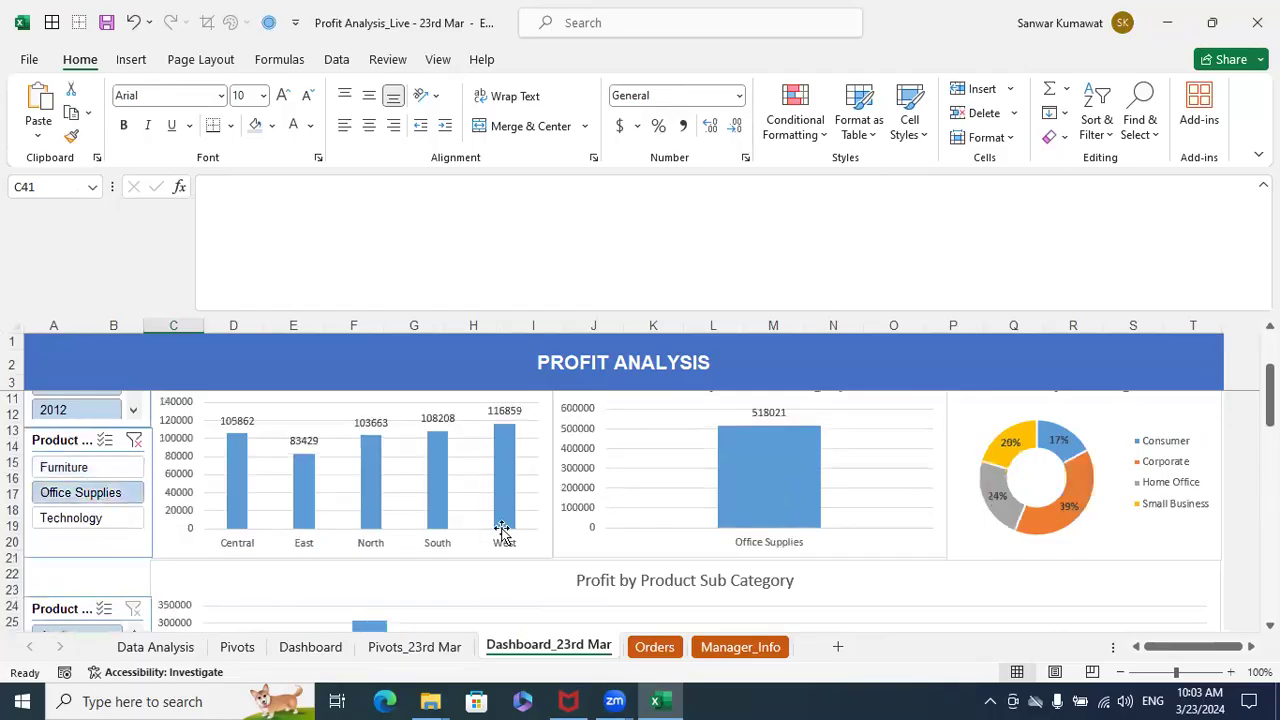
scroll(663, 520, "down", 4)
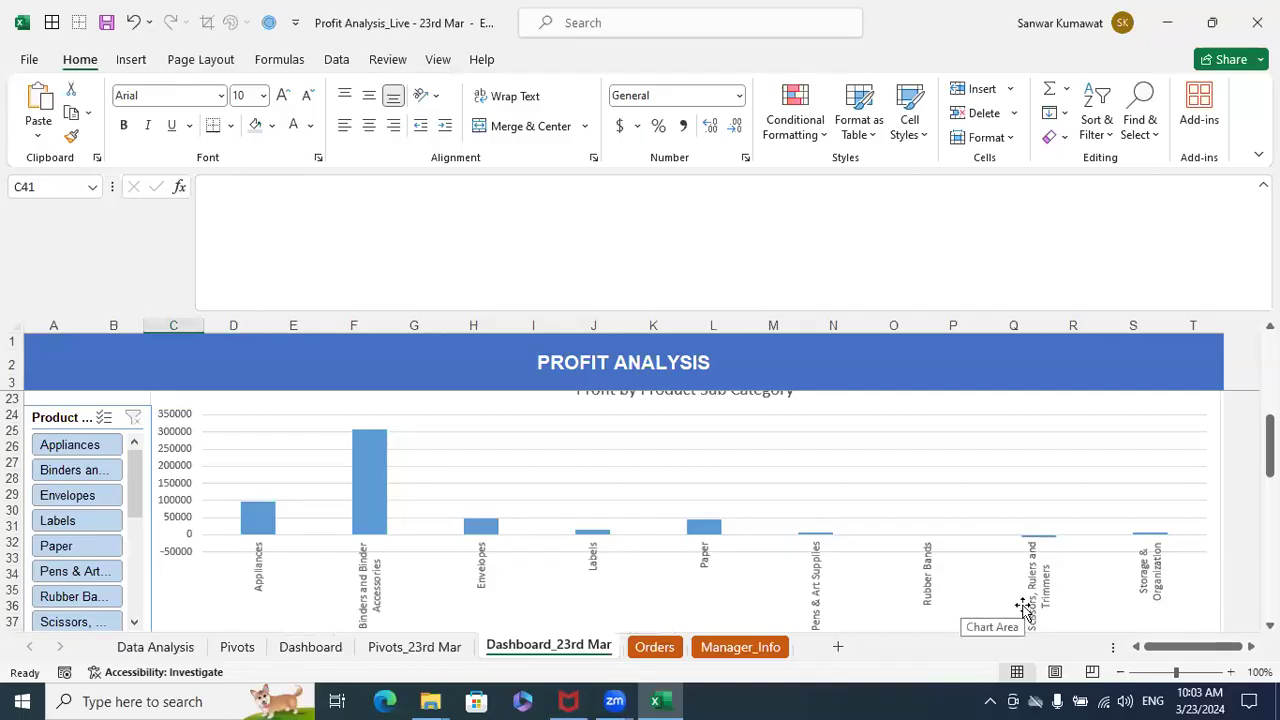
scroll(206, 551, "up", 3)
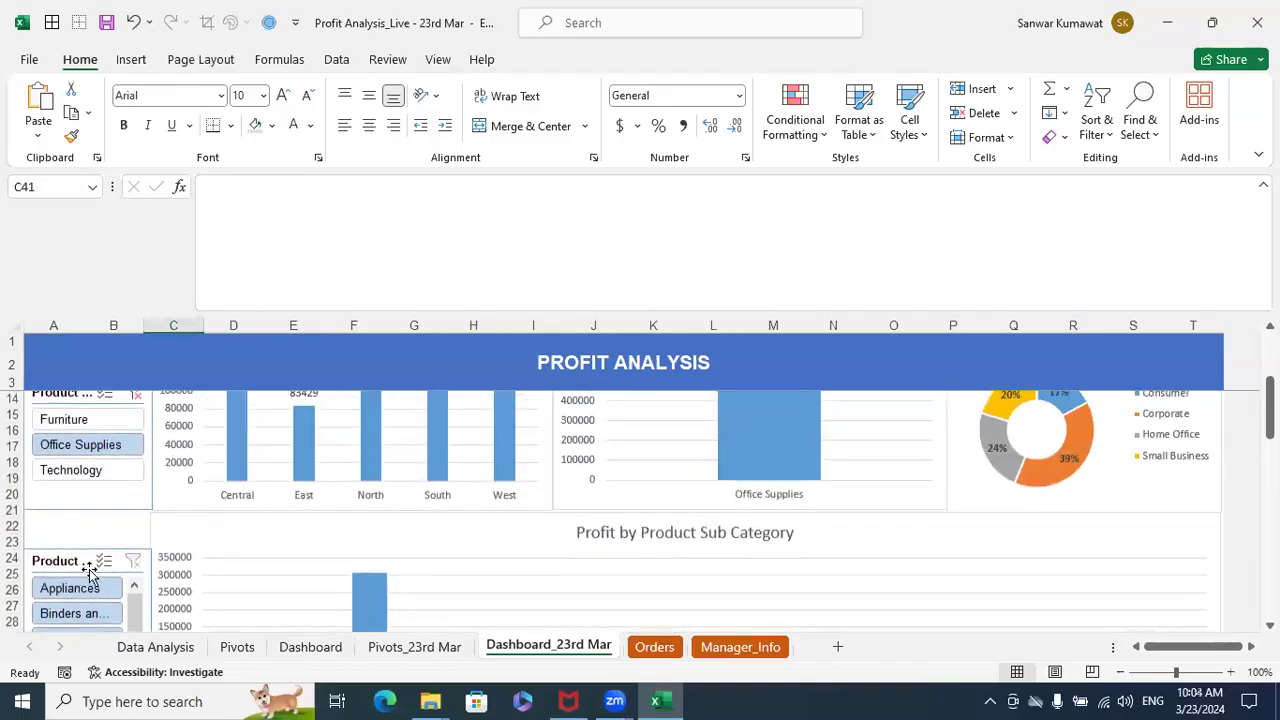
scroll(100, 578, "up", 1)
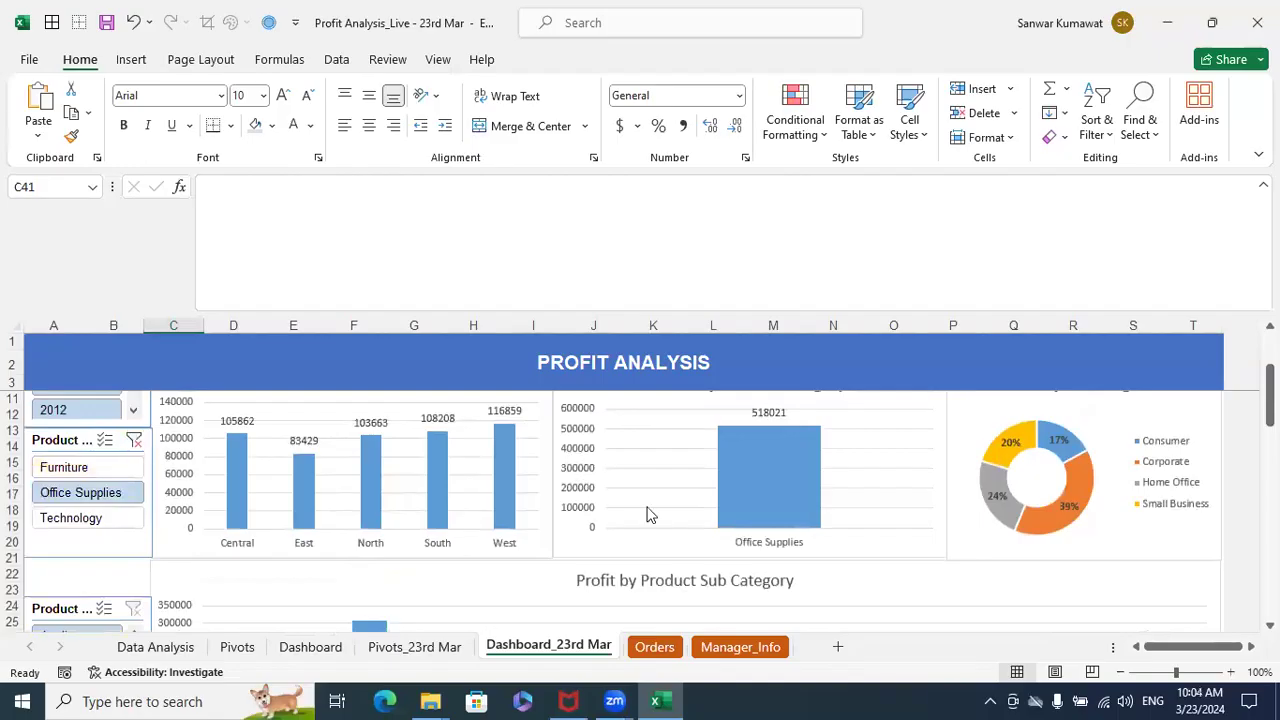
- Add data labels to the columns of the Profit by Product Sub Category chart
scroll(734, 530, "down", 8)
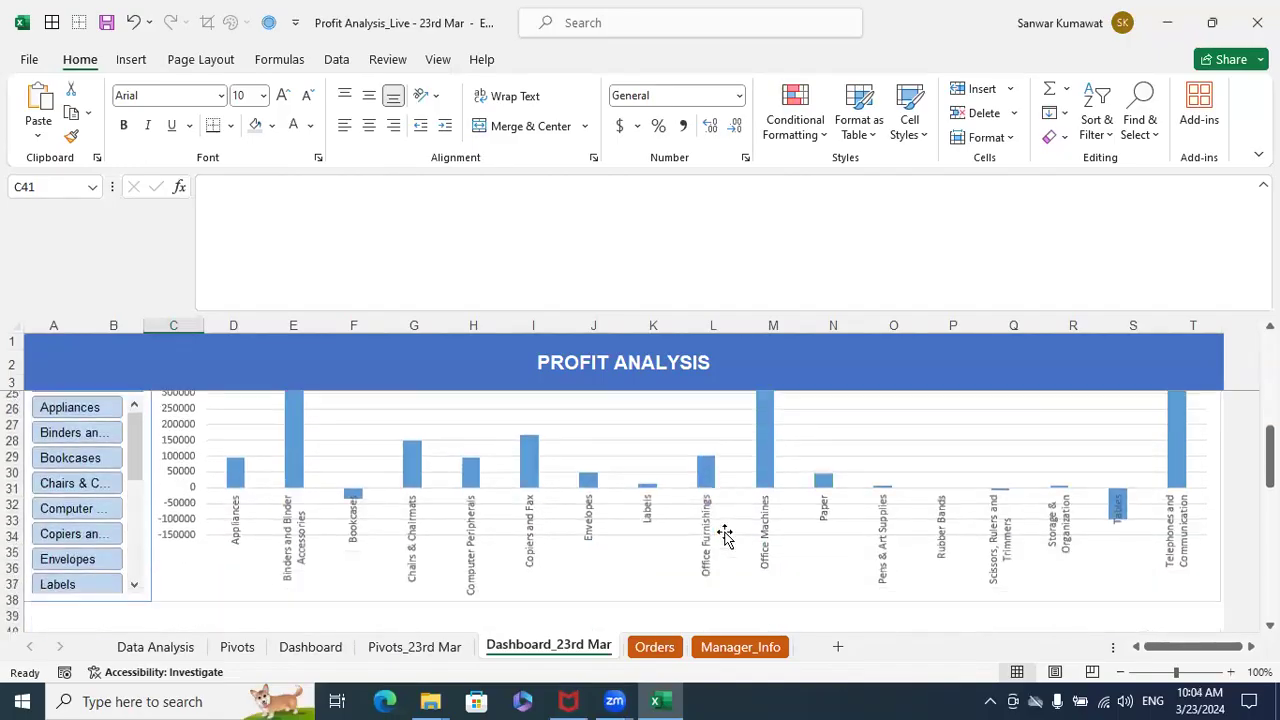
scroll(500, 500, "up", 5)
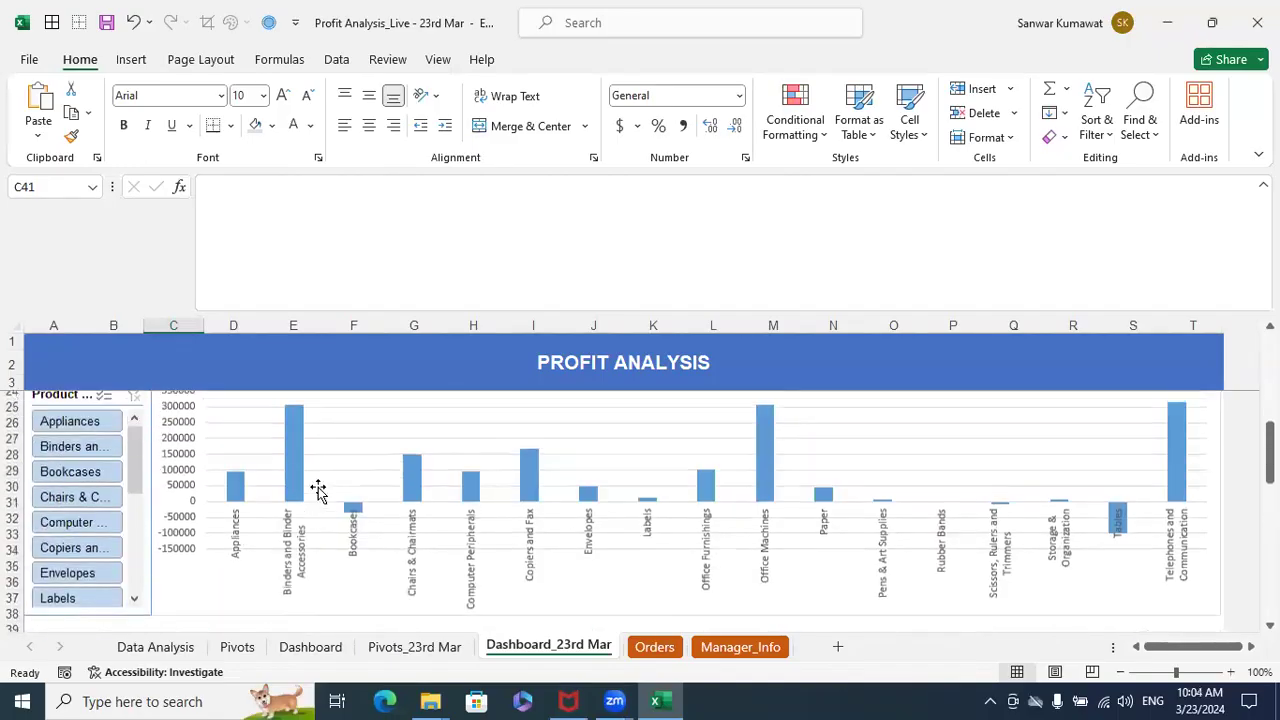
left_click(292, 503)
right_click(292, 503)
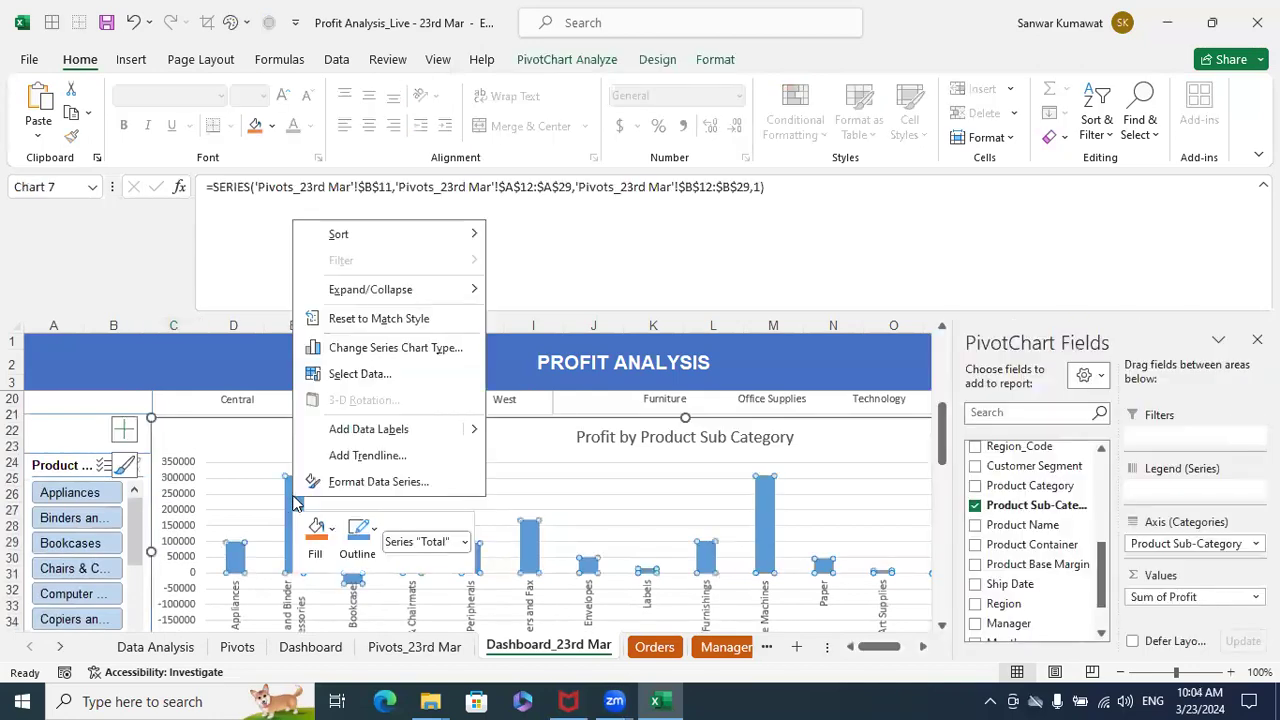
left_click(368, 430)
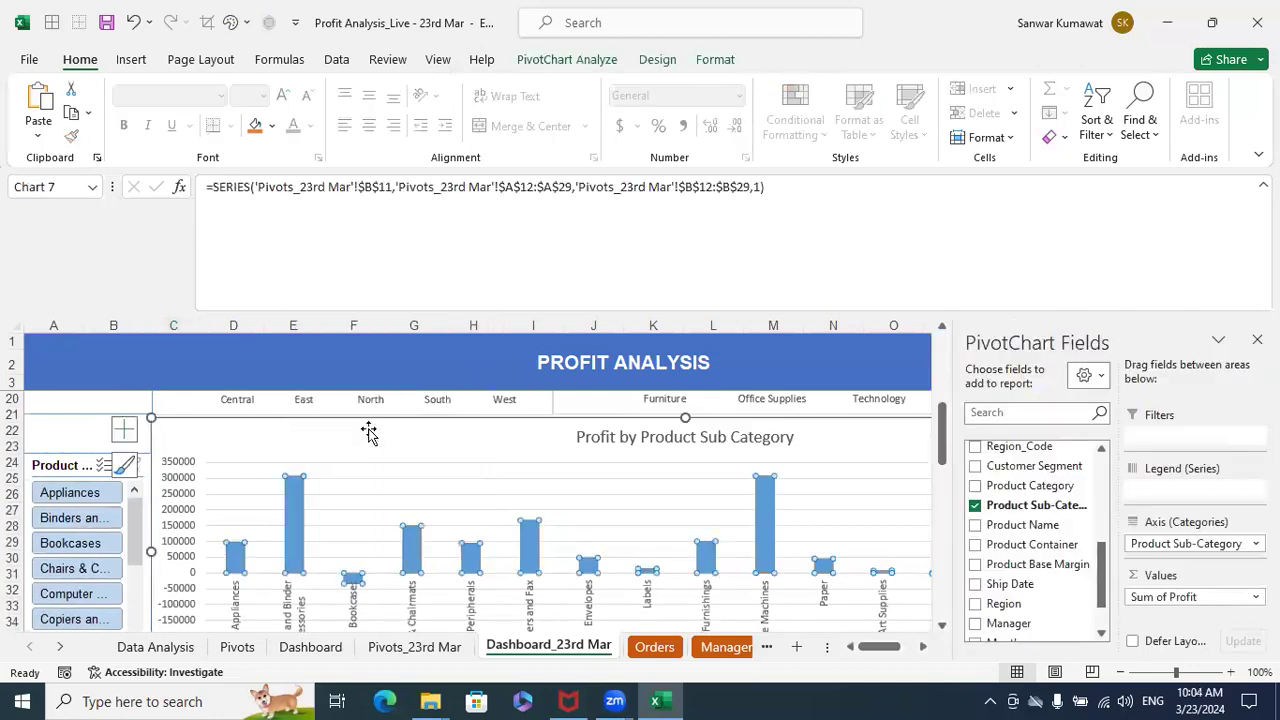
left_click(929, 260)
scroll(107, 545, "up", 5)
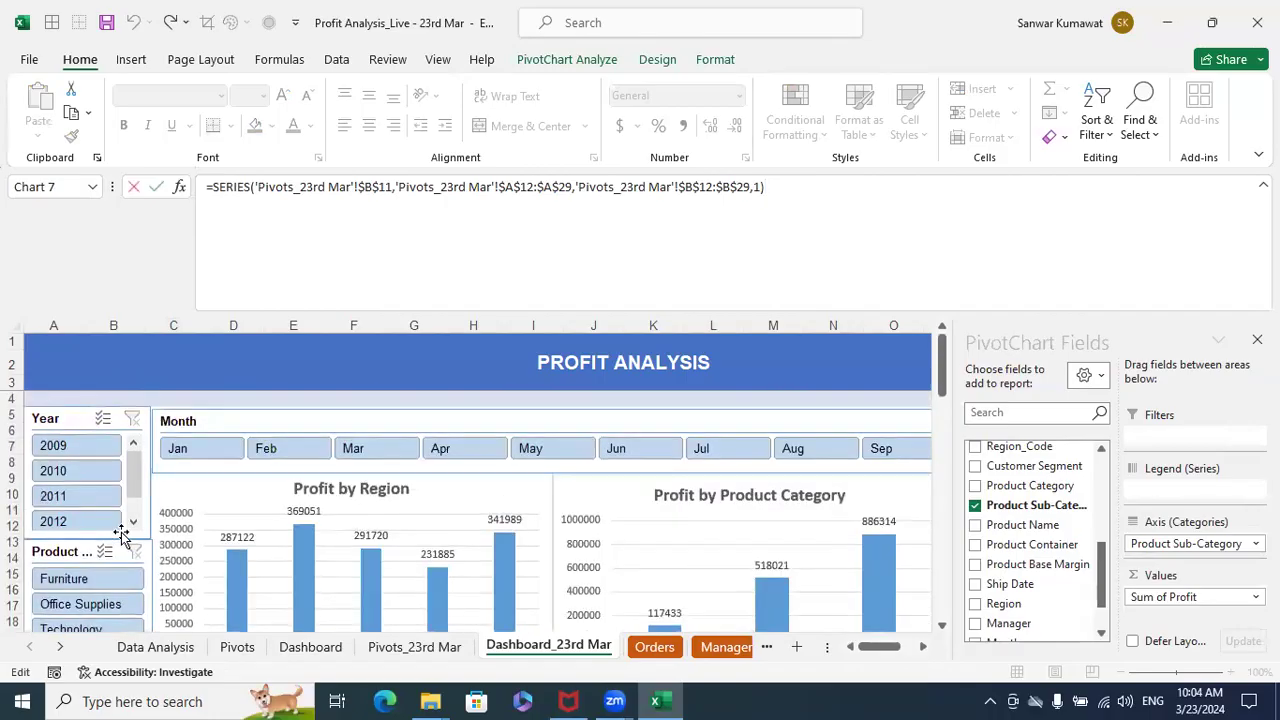
- Filter the dashboard to 2009 and Furniture, close the PivotChart Fields pane and examine the sub-category profits
left_click(87, 454)
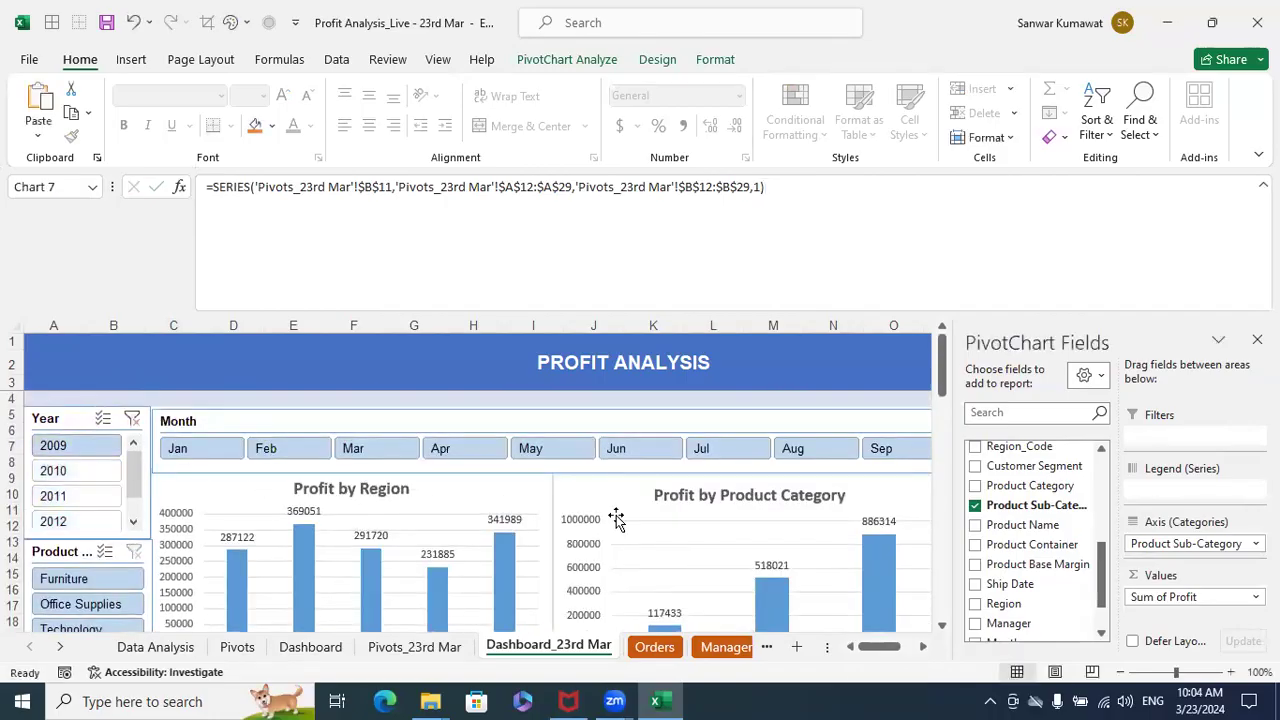
scroll(624, 523, "down", 2)
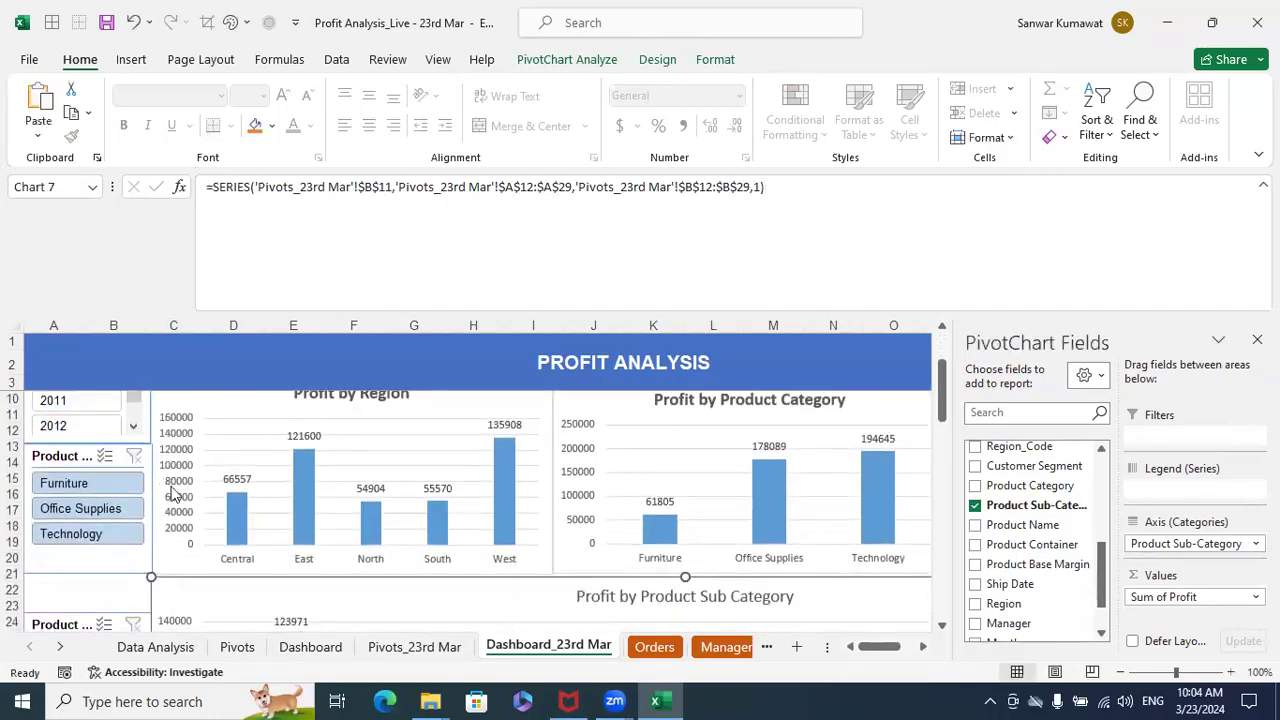
scroll(97, 508, "up", 2)
scroll(91, 504, "down", 1)
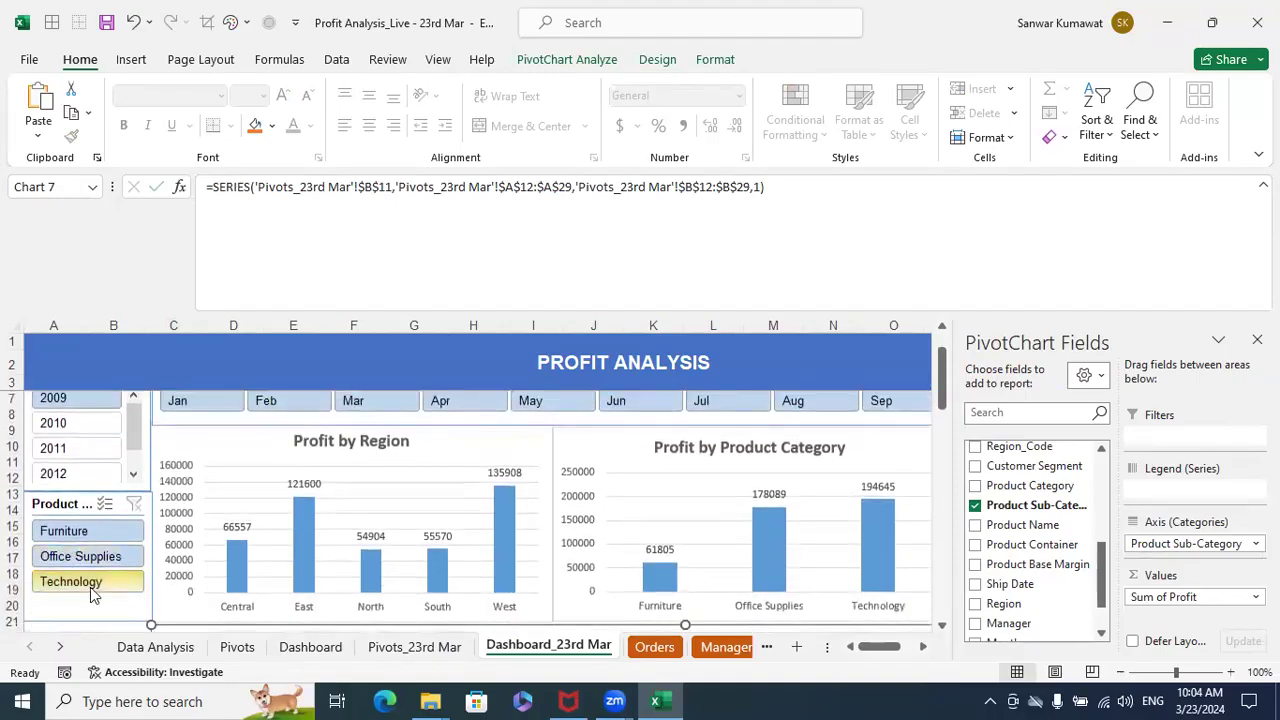
left_click(64, 533)
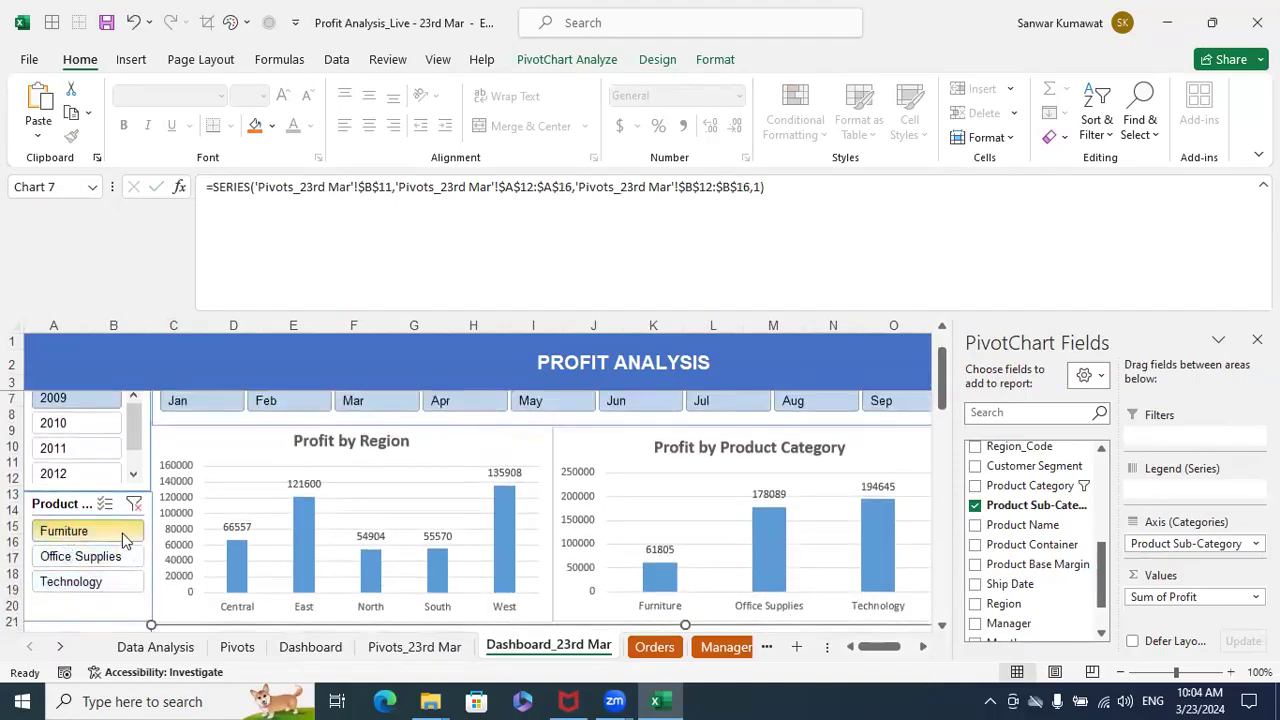
scroll(588, 528, "down", 5)
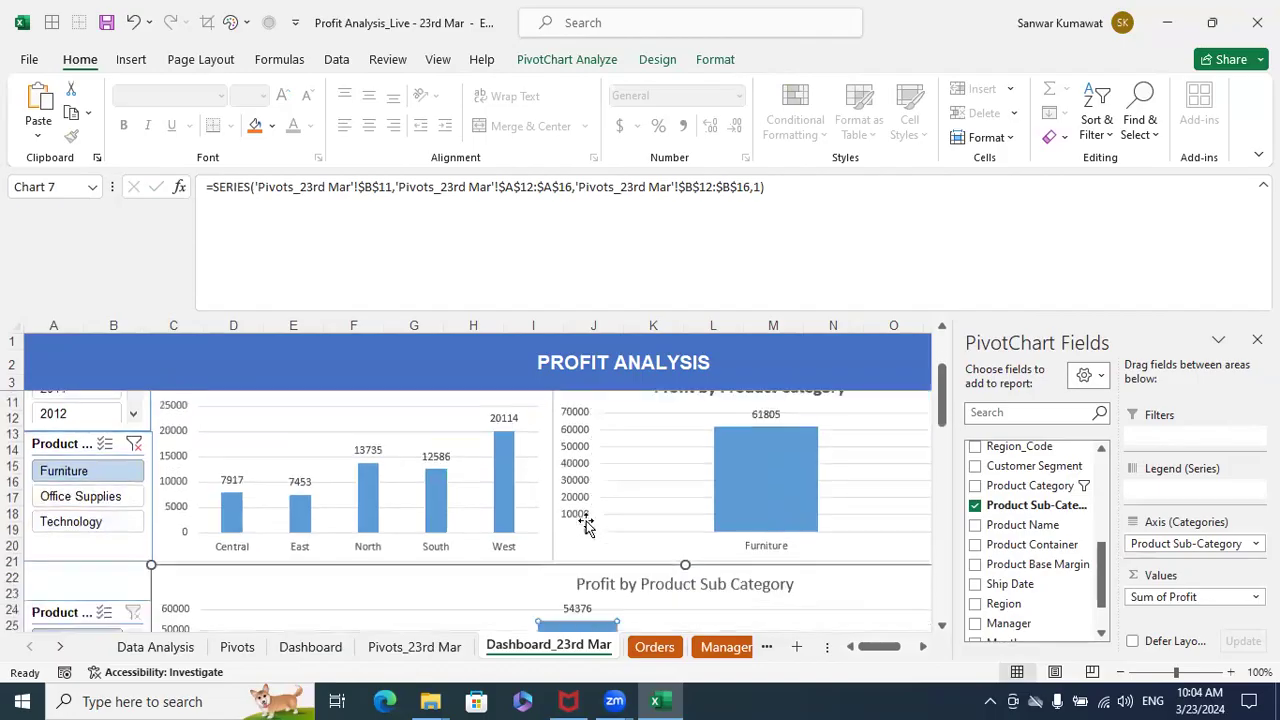
scroll(400, 546, "down", 1)
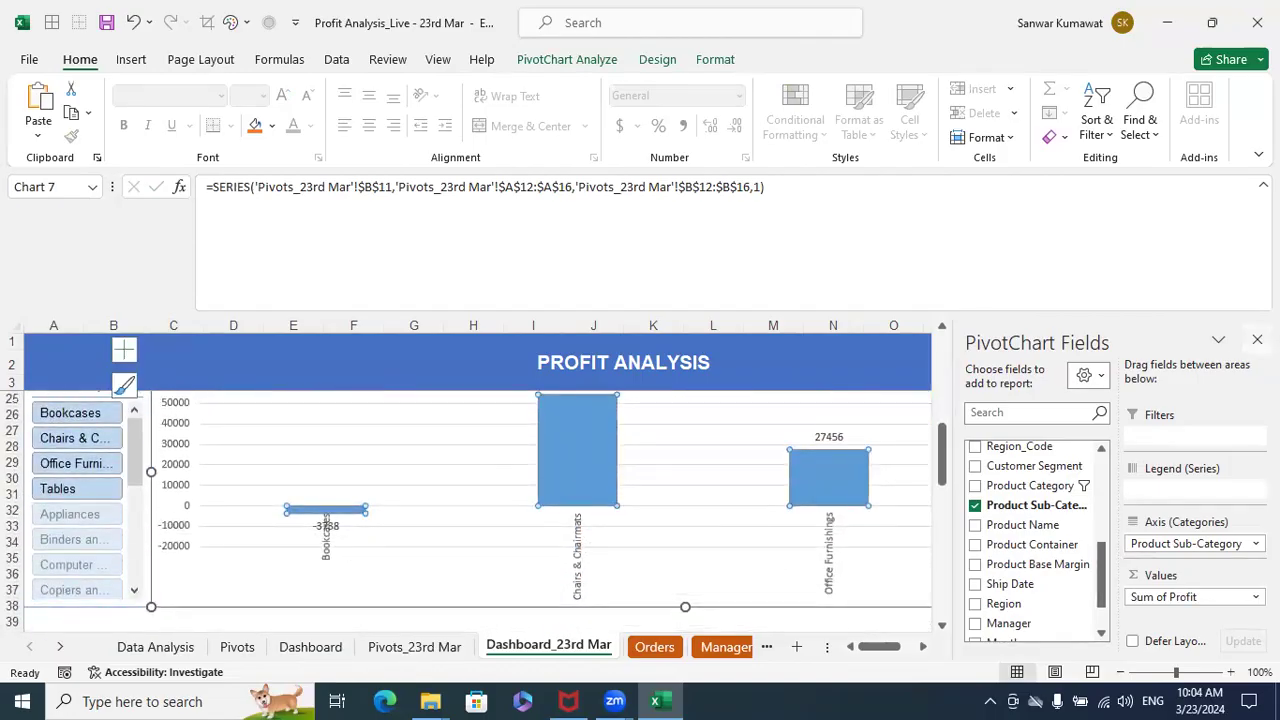
left_click(1257, 340)
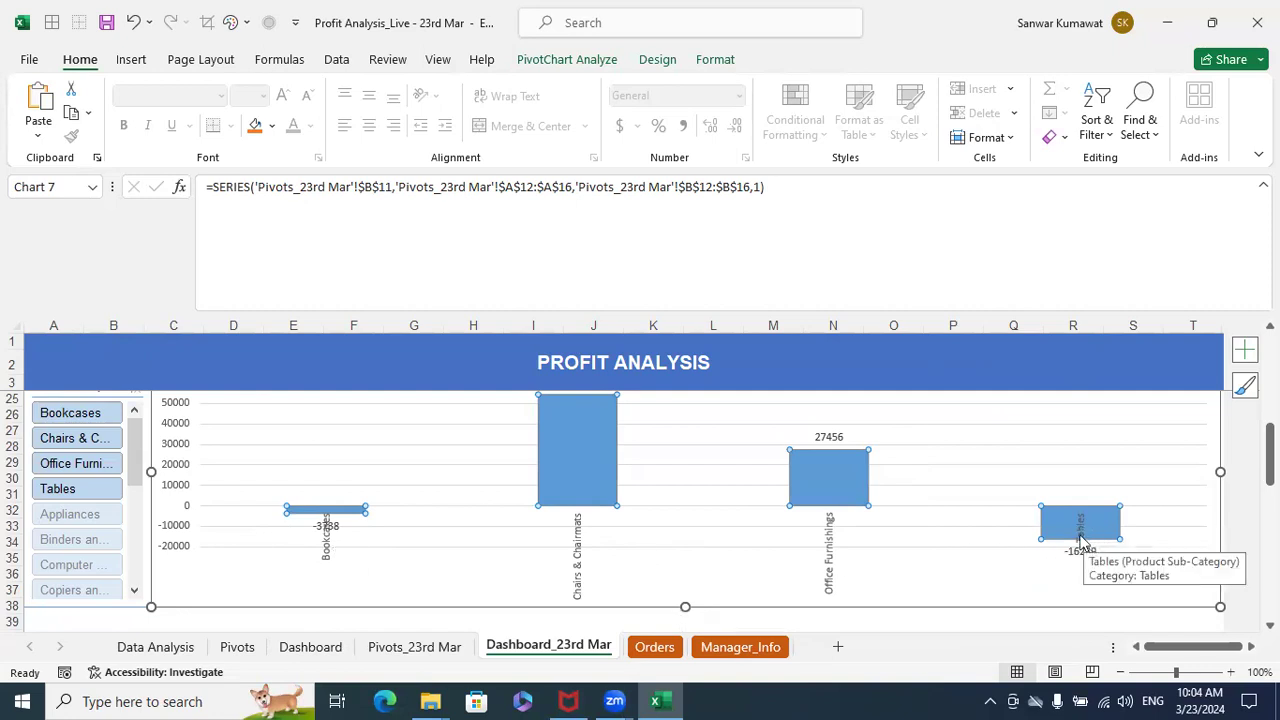
- Switch the Year slicer to 2010 and examine the Furniture sub-category profits, especially Tables
scroll(175, 535, "up", 4)
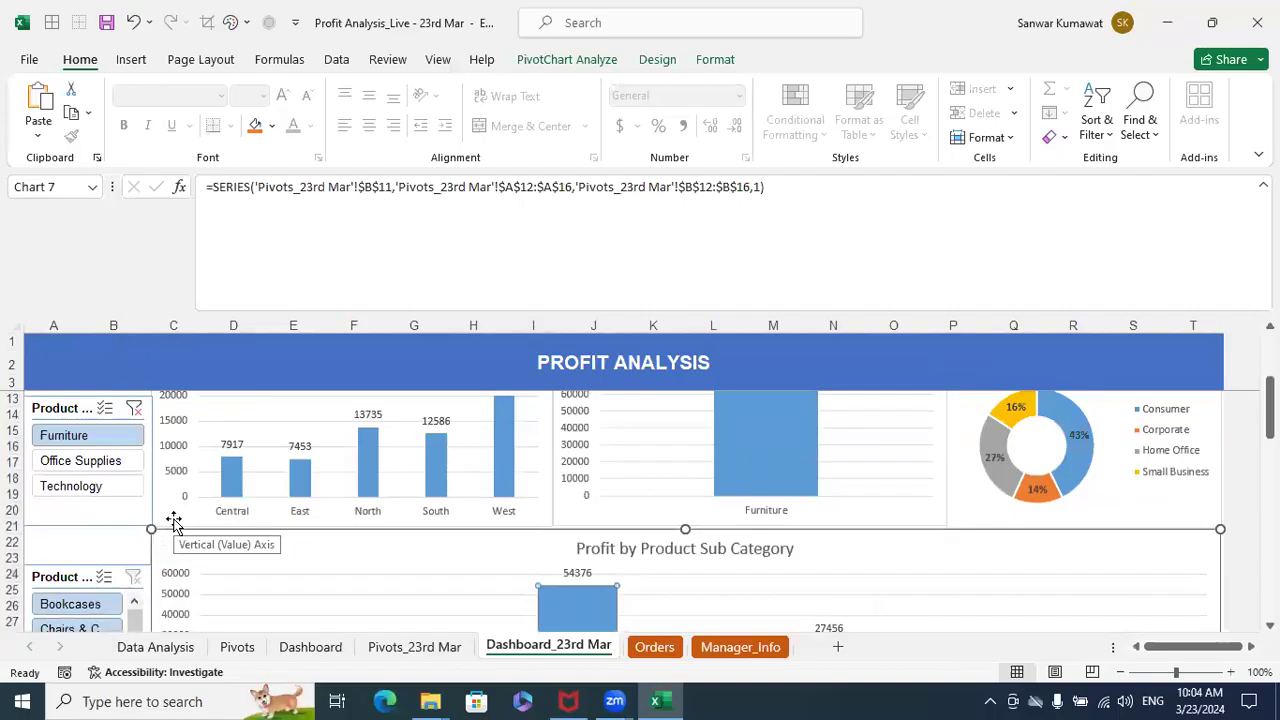
scroll(390, 500, "up", 3)
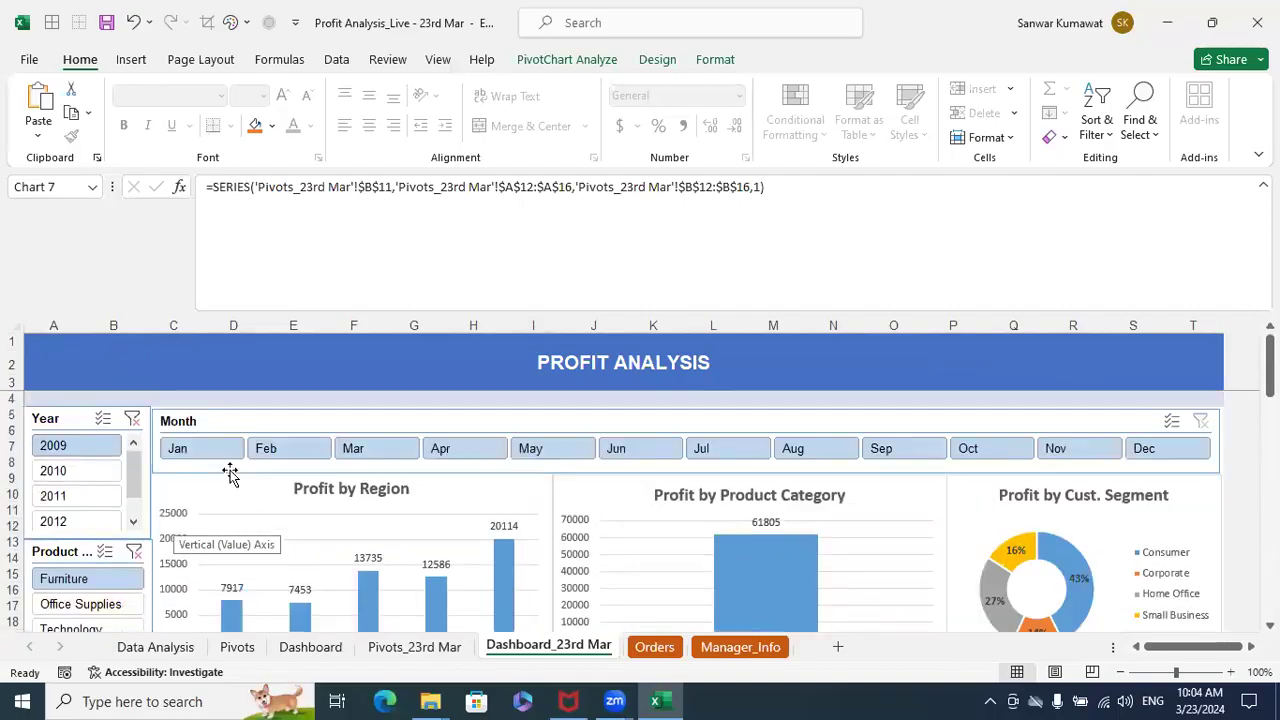
left_click(85, 472)
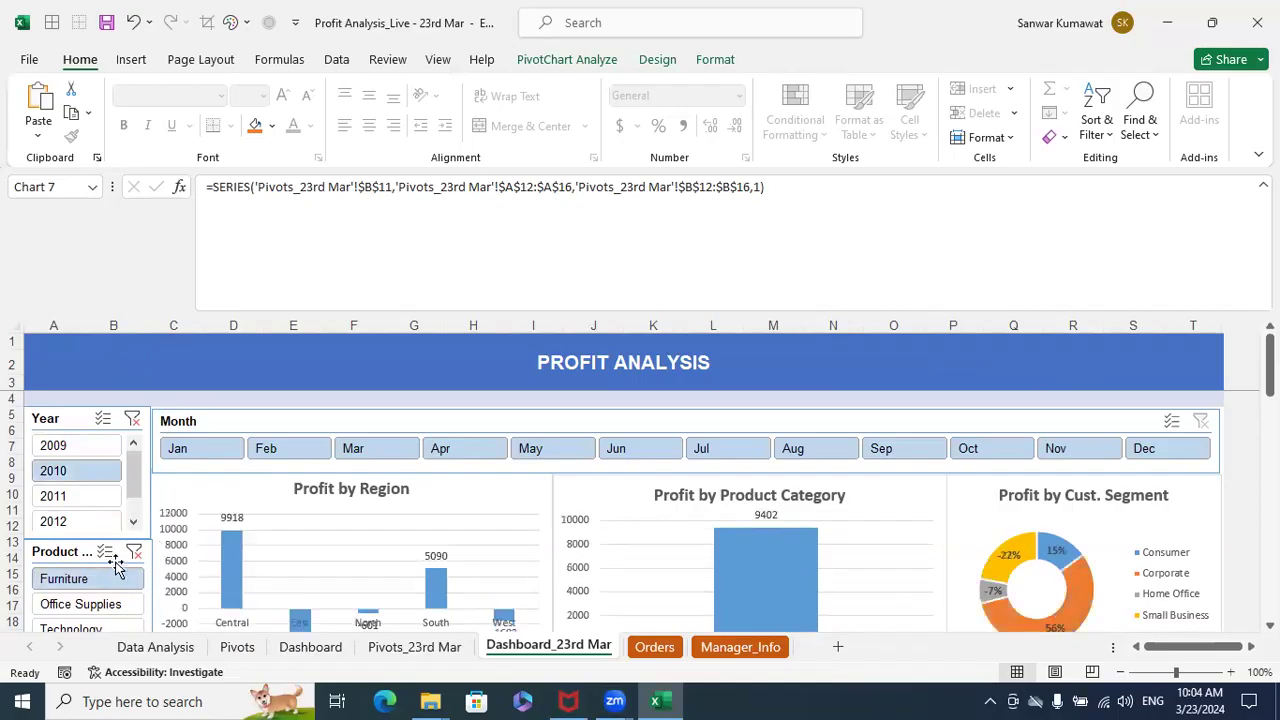
scroll(391, 533, "down", 3)
scroll(391, 533, "down", 3)
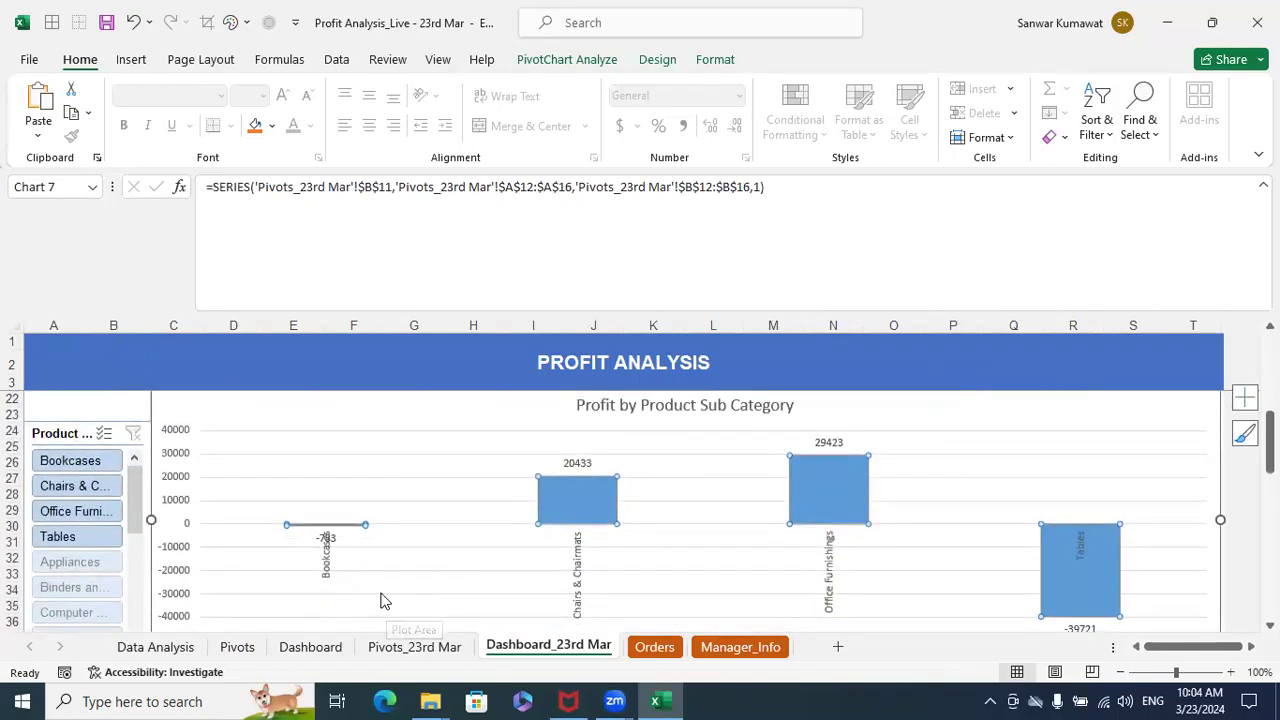
scroll(384, 600, "down", 1)
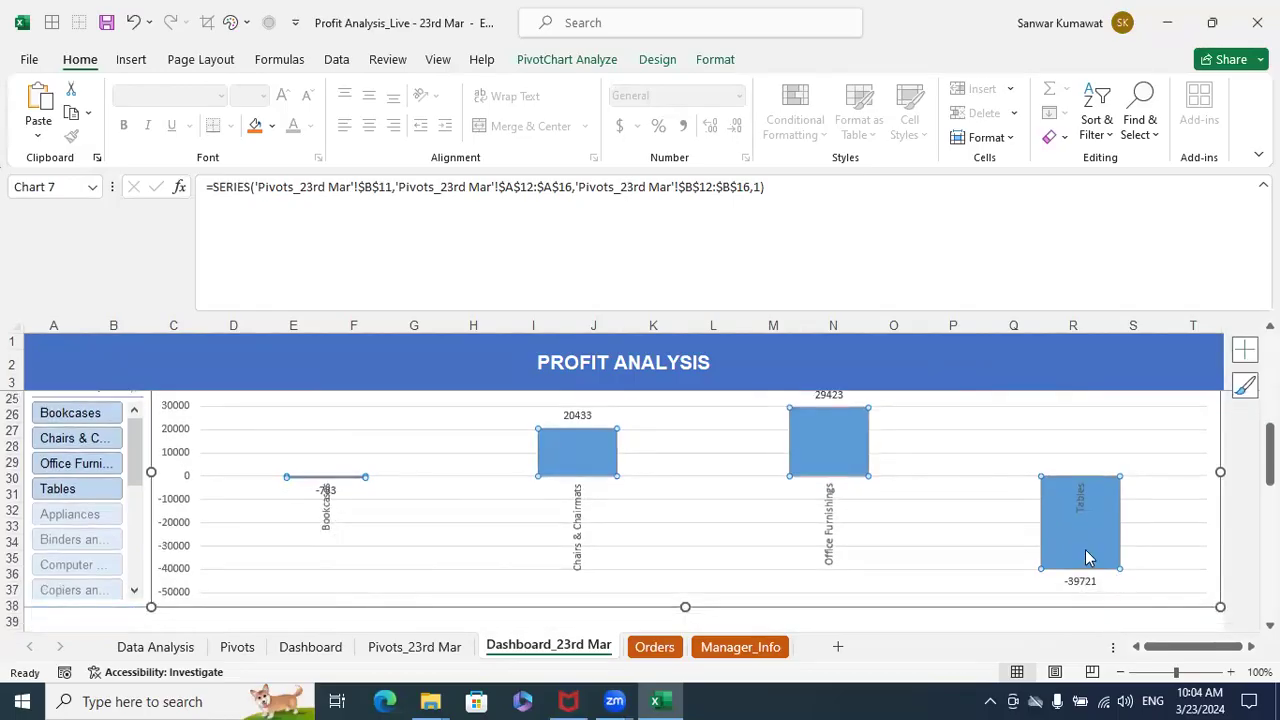
mouse_move(1082, 542)
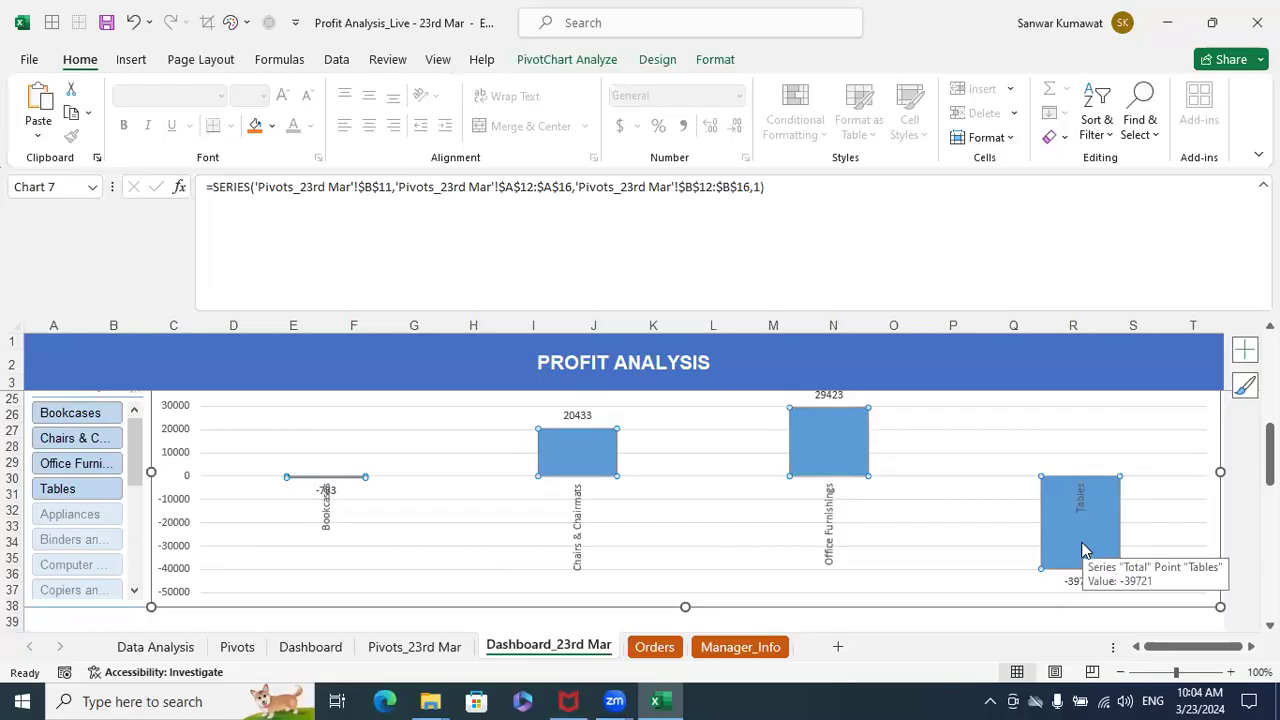
- Switch the Year slicer to 2011 and check the profit of Tables in the sub-category chart
scroll(1082, 548, "up", 2)
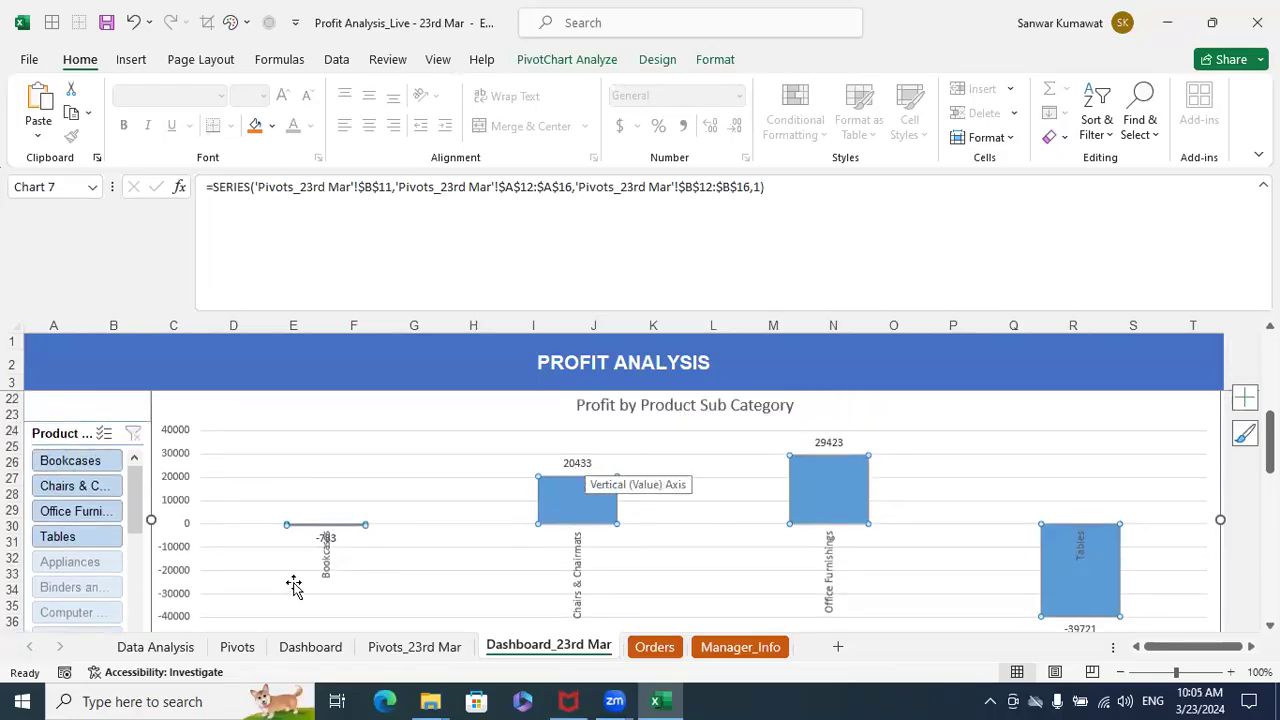
scroll(293, 585, "up", 4)
scroll(128, 480, "up", 2)
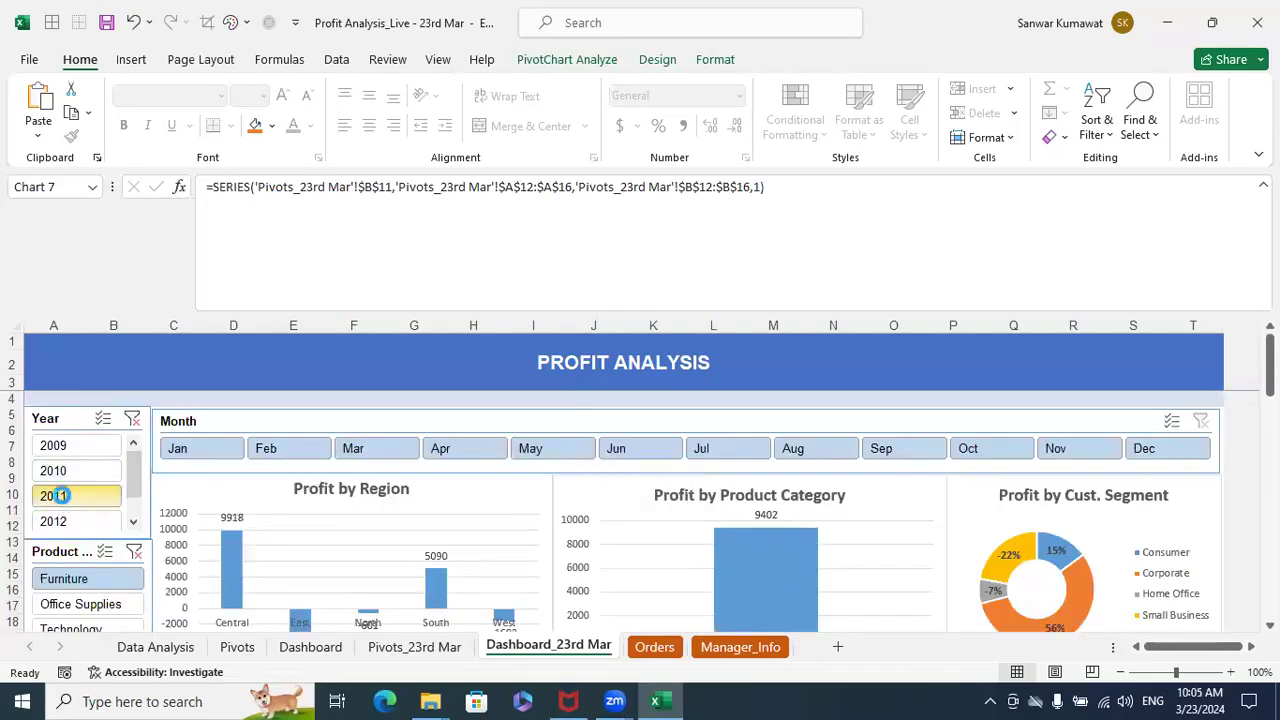
scroll(595, 507, "down", 2)
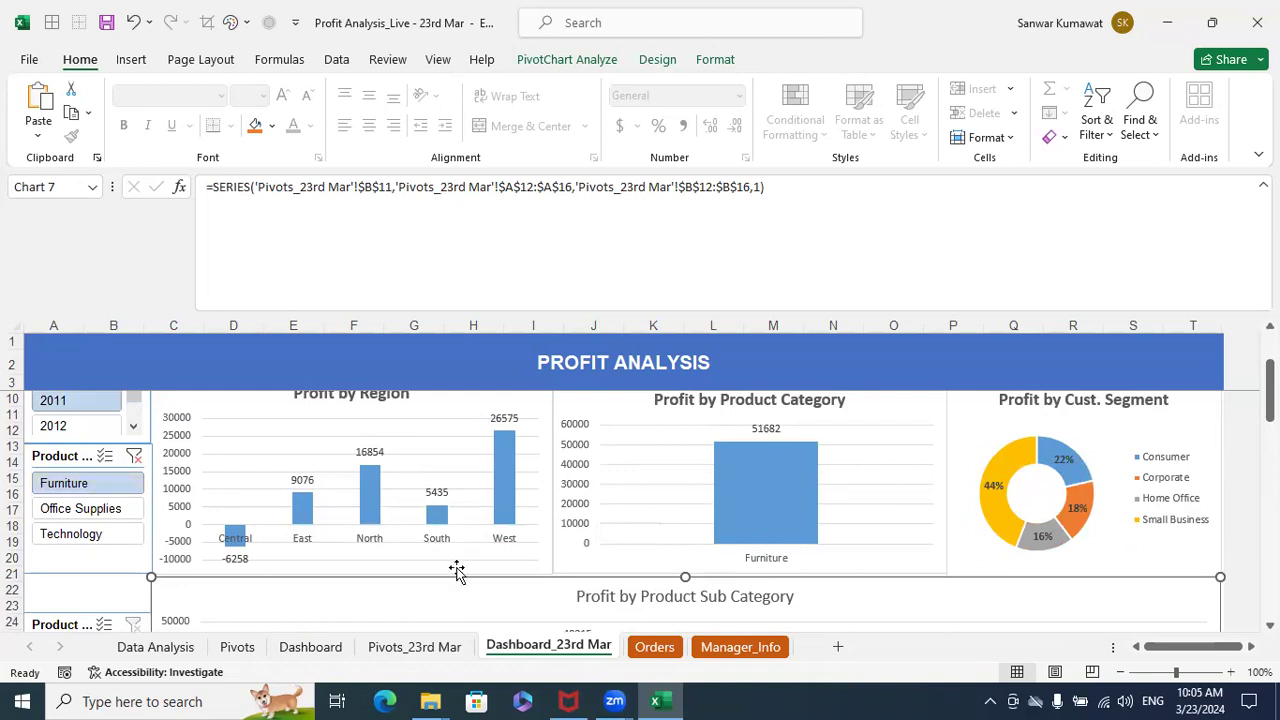
scroll(456, 570, "down", 3)
scroll(456, 570, "down", 2)
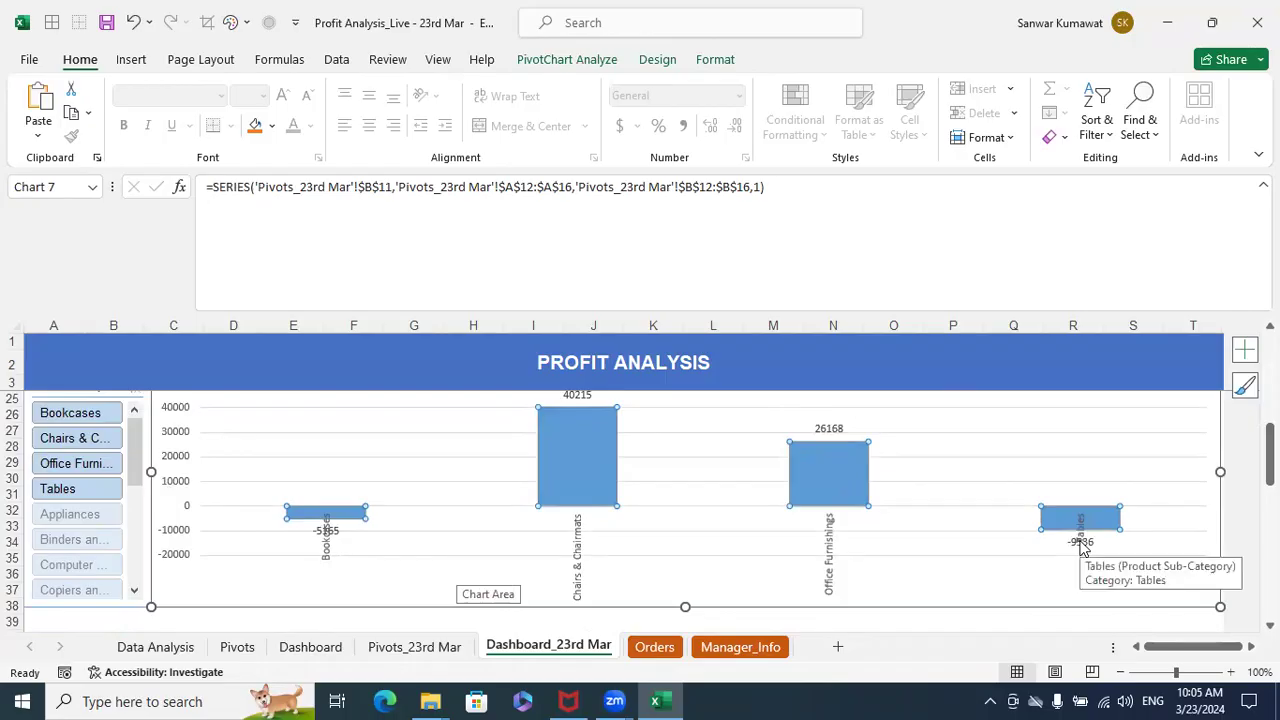
- Switch the Year slicer to 2012 and review the Furniture profits by region, category and sub-category
scroll(110, 514, "up", 6)
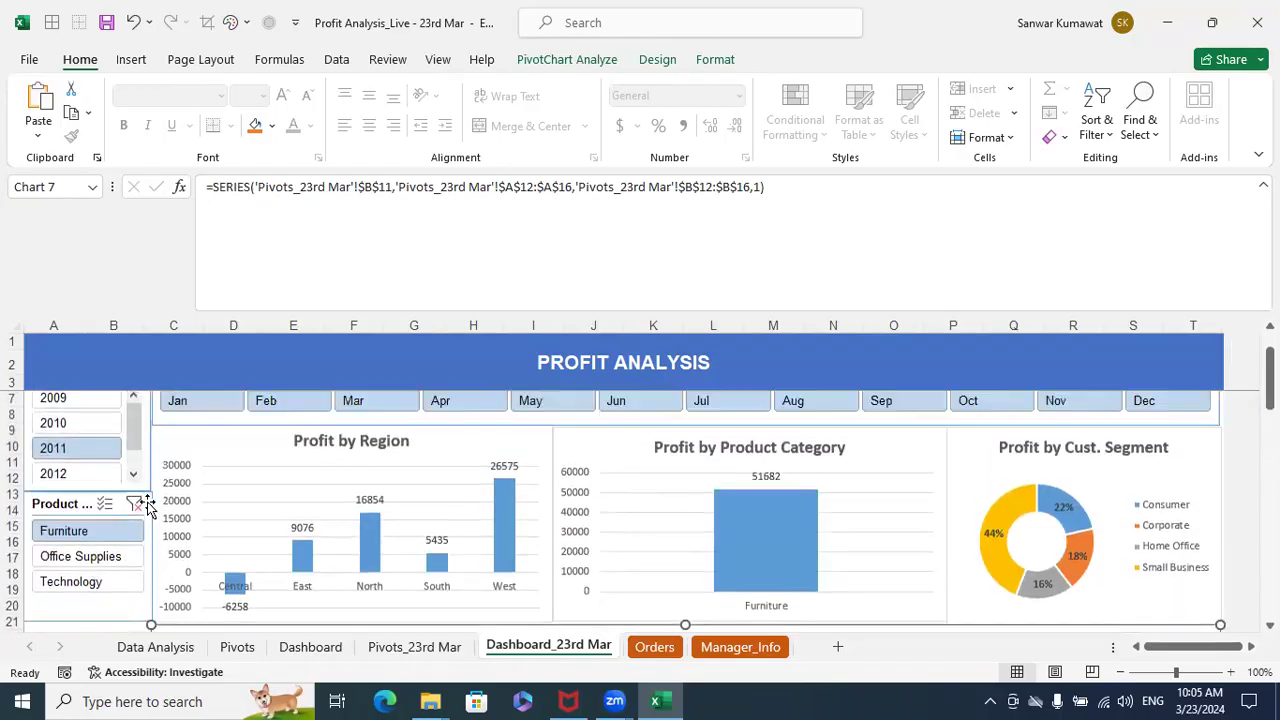
left_click(90, 474)
scroll(643, 522, "down", 3)
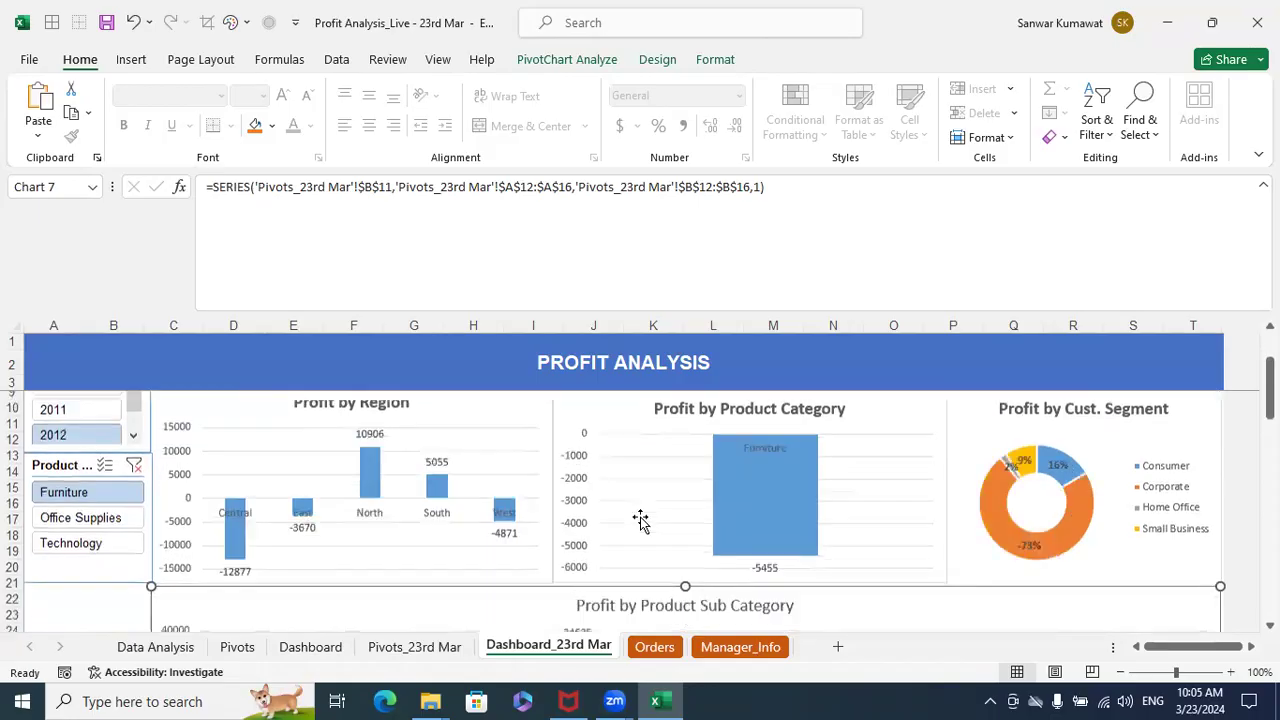
scroll(640, 520, "down", 2)
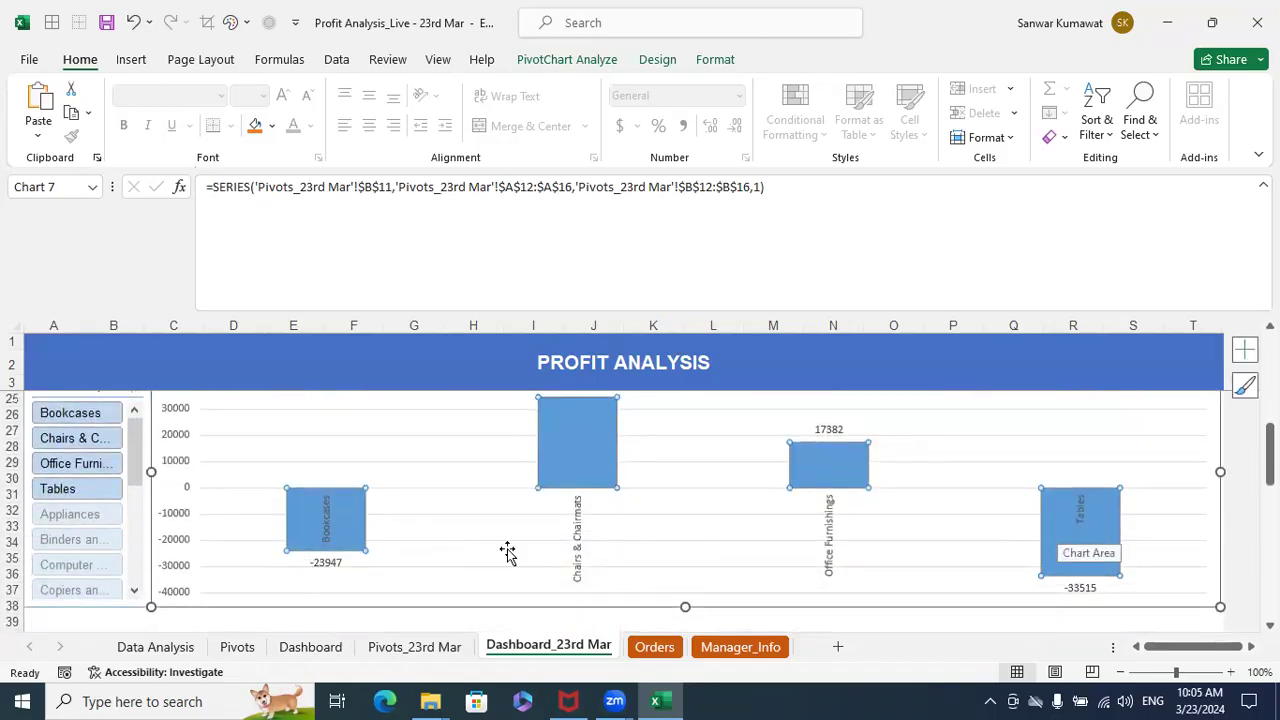
- Clear the Year and Product Category slicer filters and review the unfiltered charts down to the sub-category chart
scroll(508, 552, "up", 7)
left_click(132, 418)
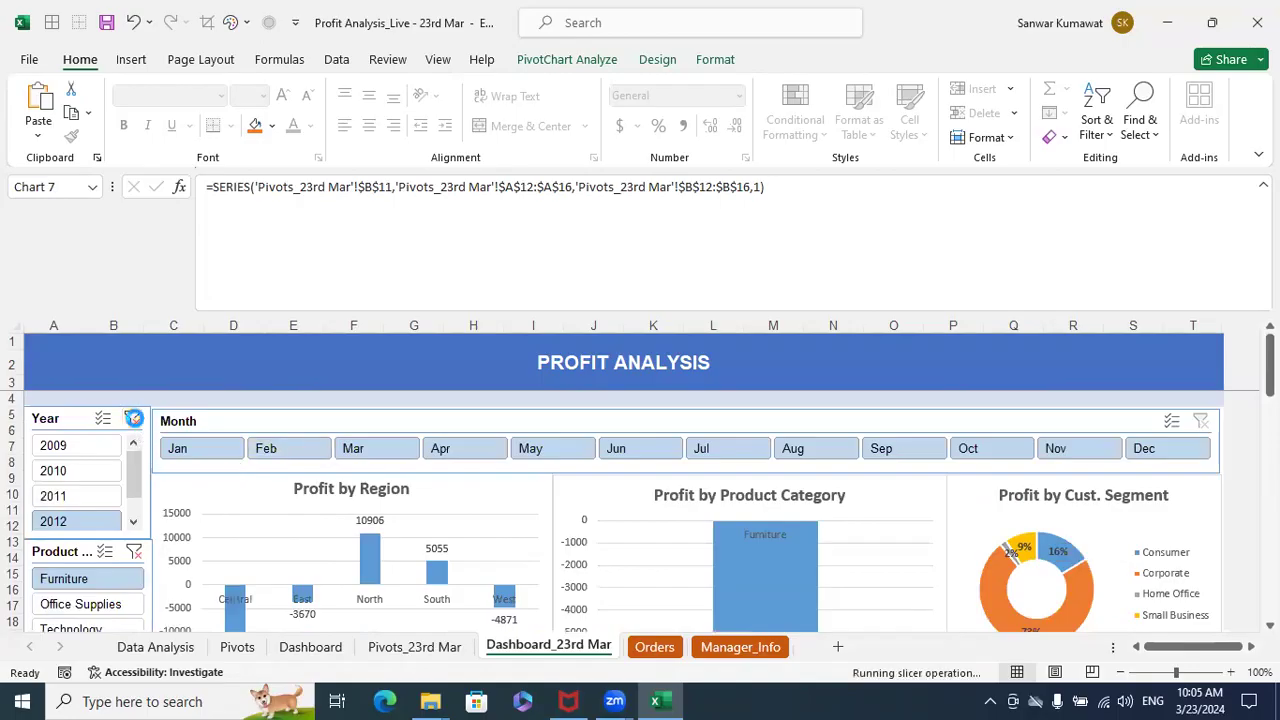
left_click(134, 552)
scroll(356, 514, "down", 3)
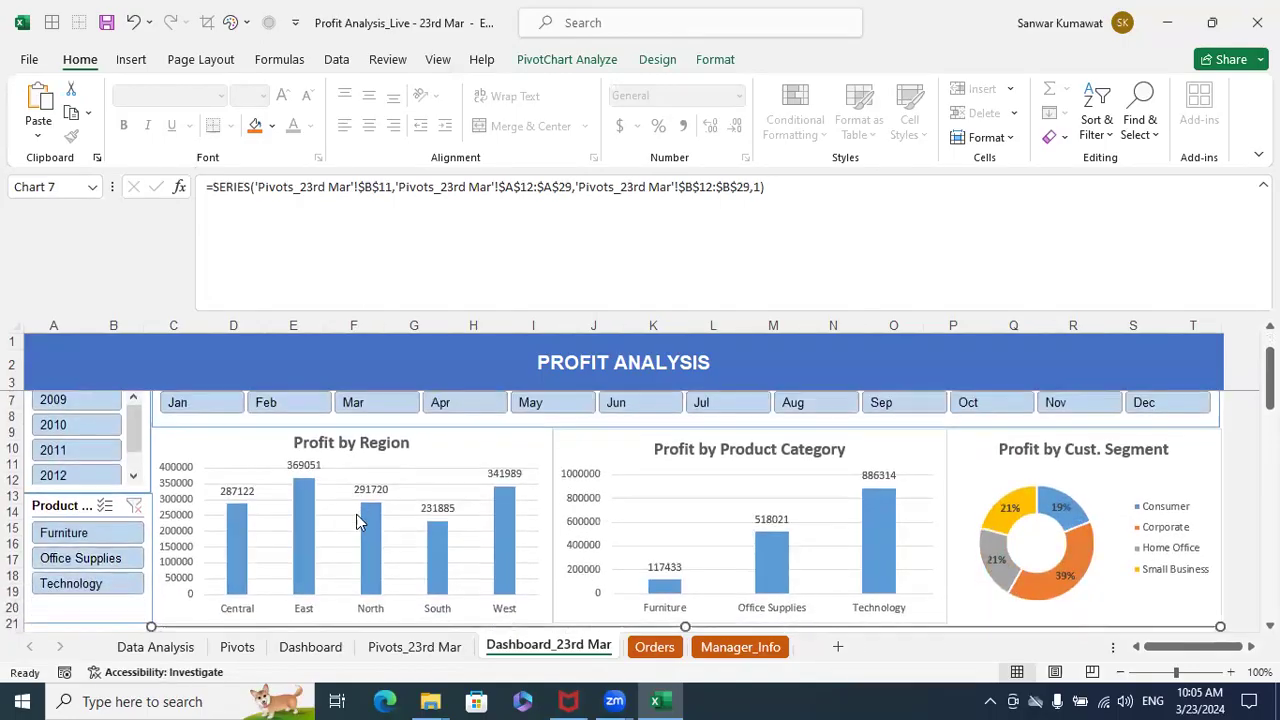
scroll(358, 520, "down", 1)
scroll(357, 518, "down", 3)
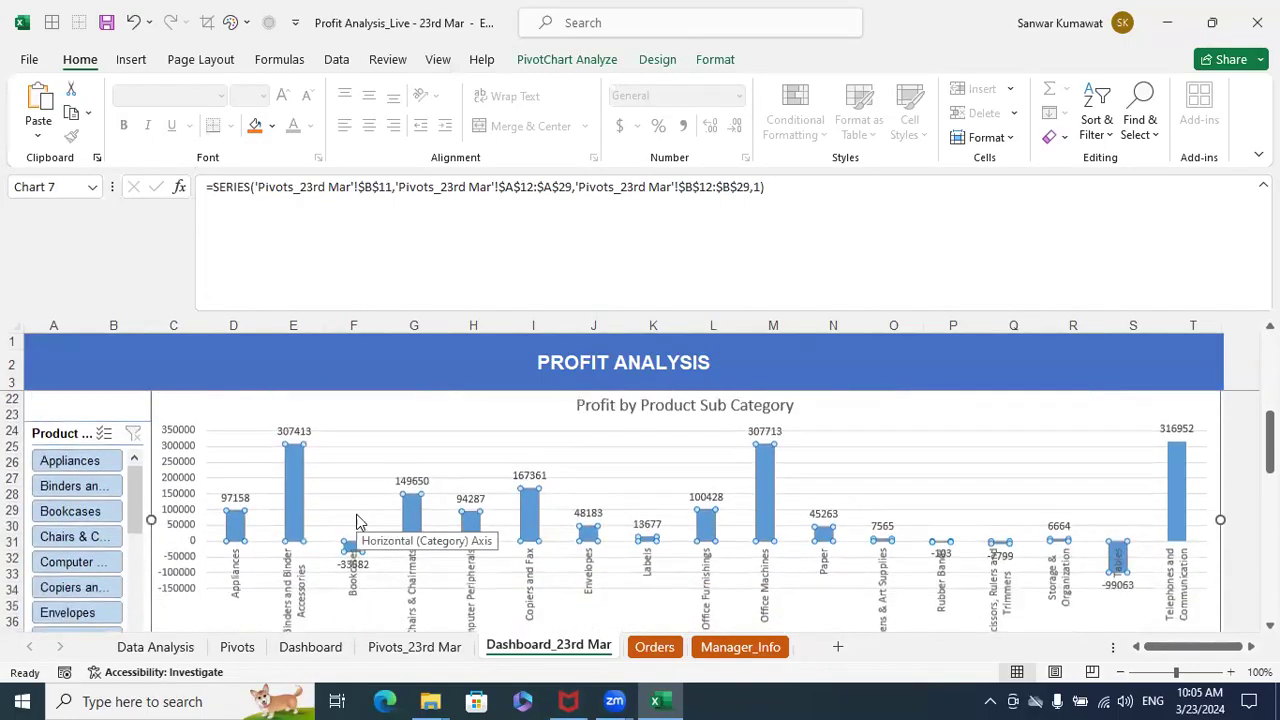
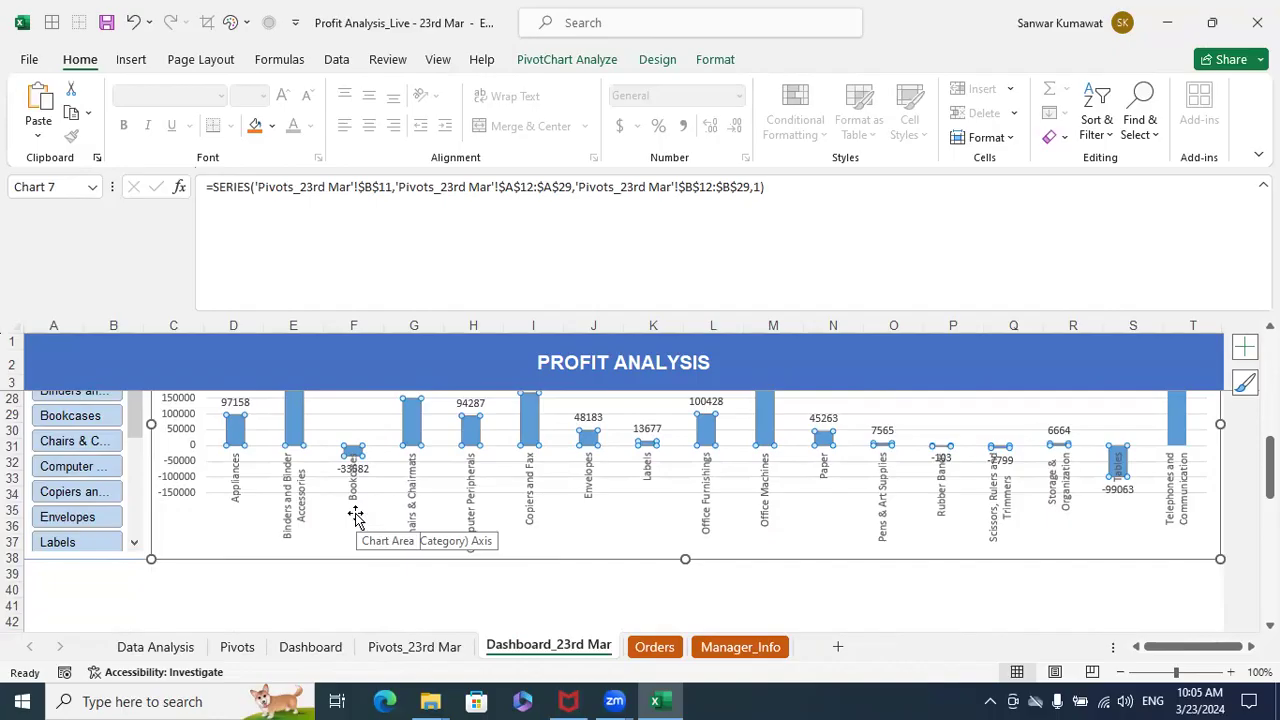
- Review the unfiltered dashboard from the Year and Month slicers down through the labelled sub-category profit chart
left_click(400, 600)
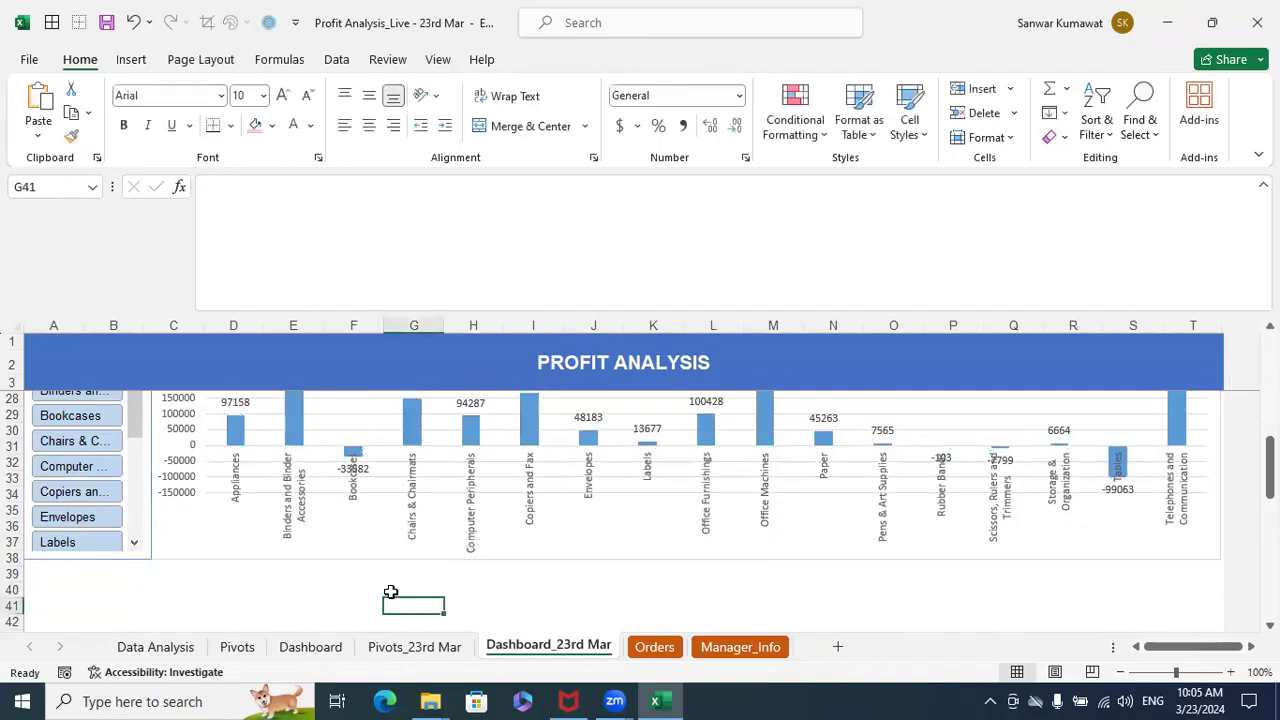
scroll(405, 592, "up", 2)
scroll(408, 590, "up", 2)
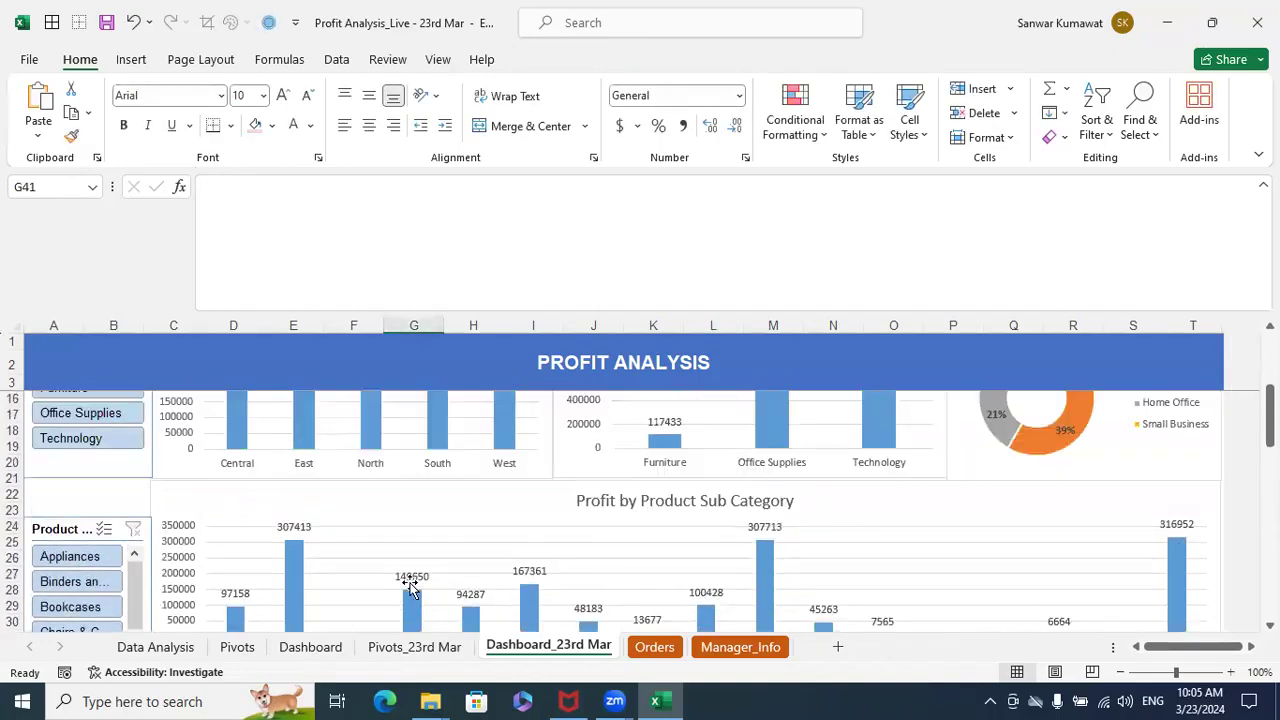
scroll(410, 588, "up", 4)
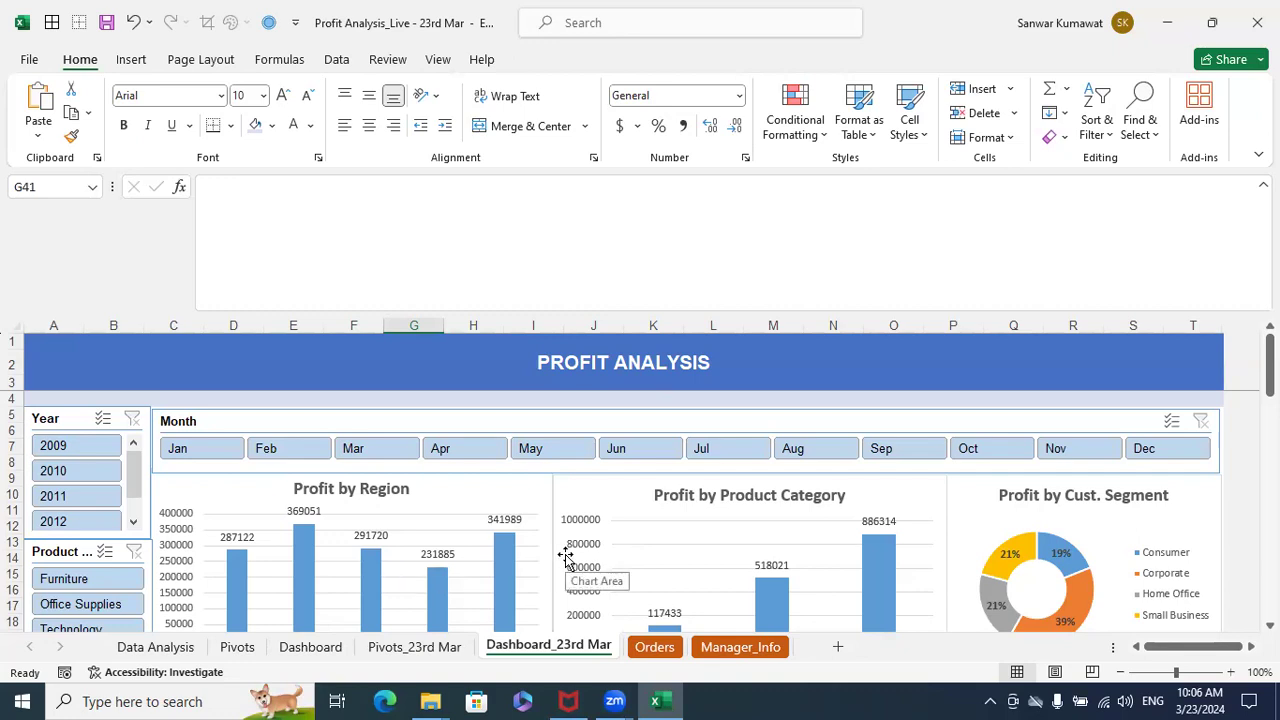
scroll(565, 557, "down", 5)
scroll(565, 557, "down", 2)
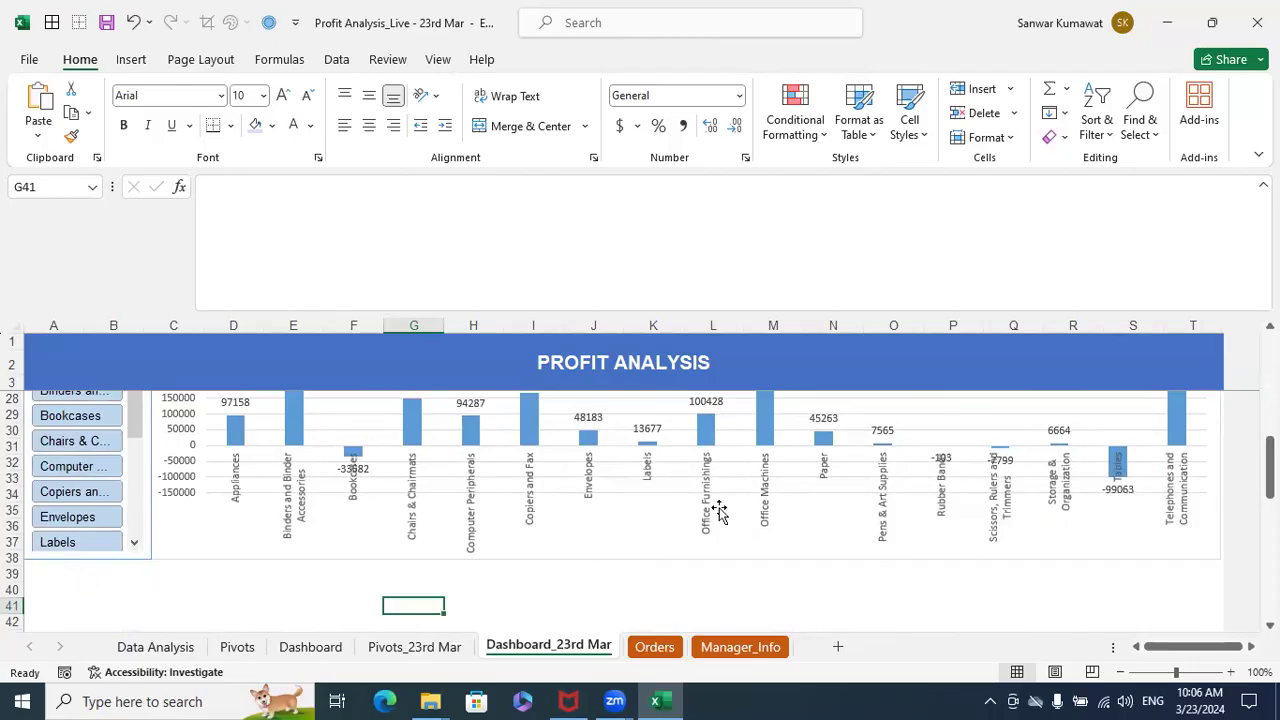
scroll(155, 528, "up", 1)
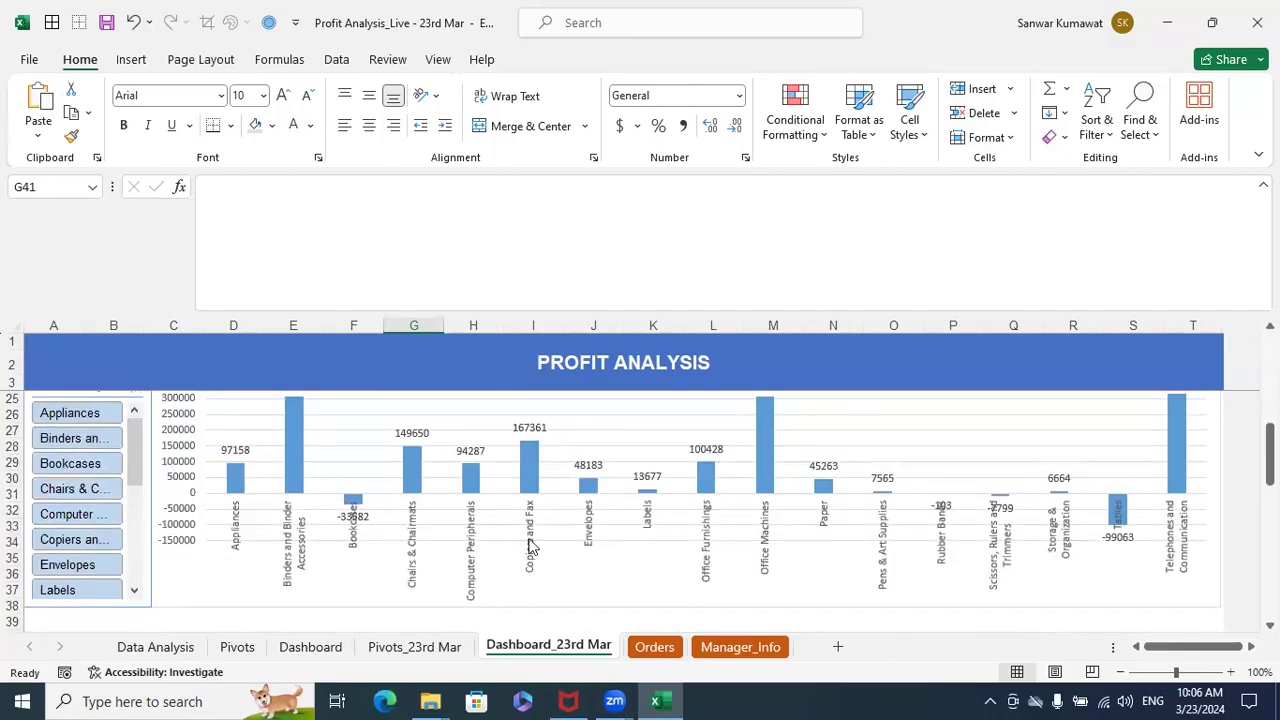
scroll(526, 537, "down", 3)
- On the Pivots_23rd Mar sheet, copy the Product Category PivotTable at D3 and paste it at cell D11
left_click(414, 646)
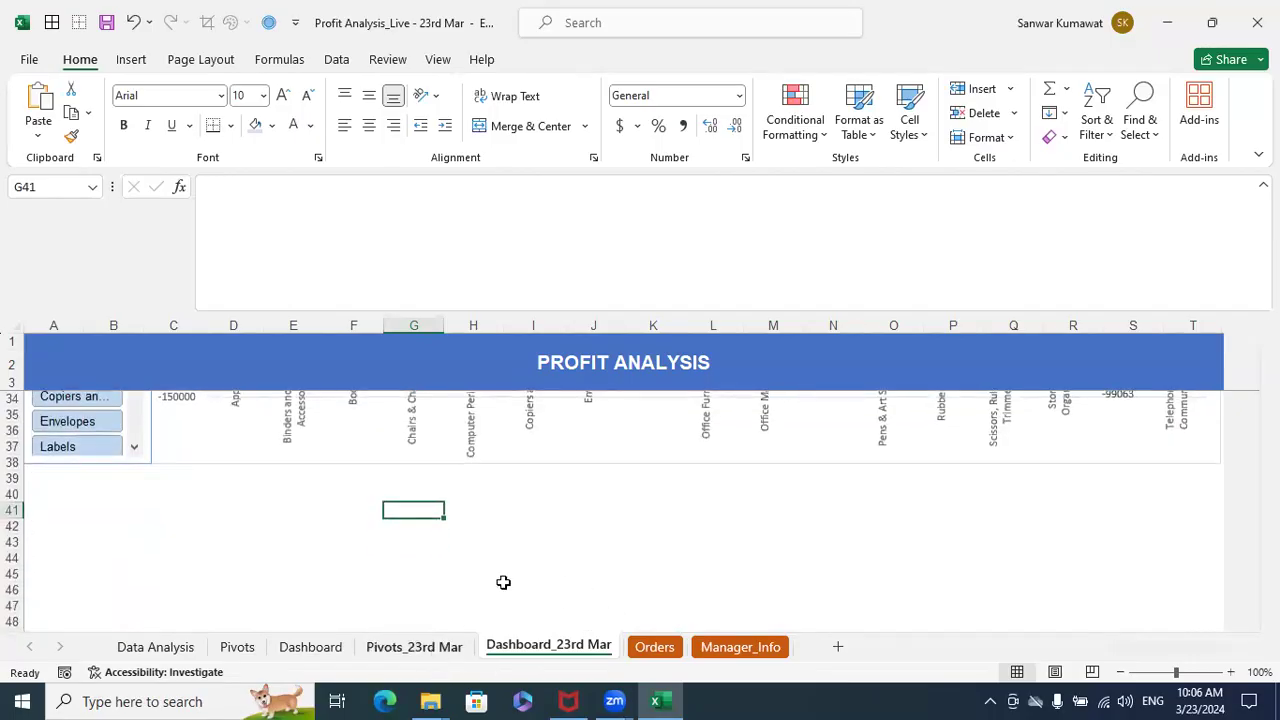
scroll(180, 402, "up", 2)
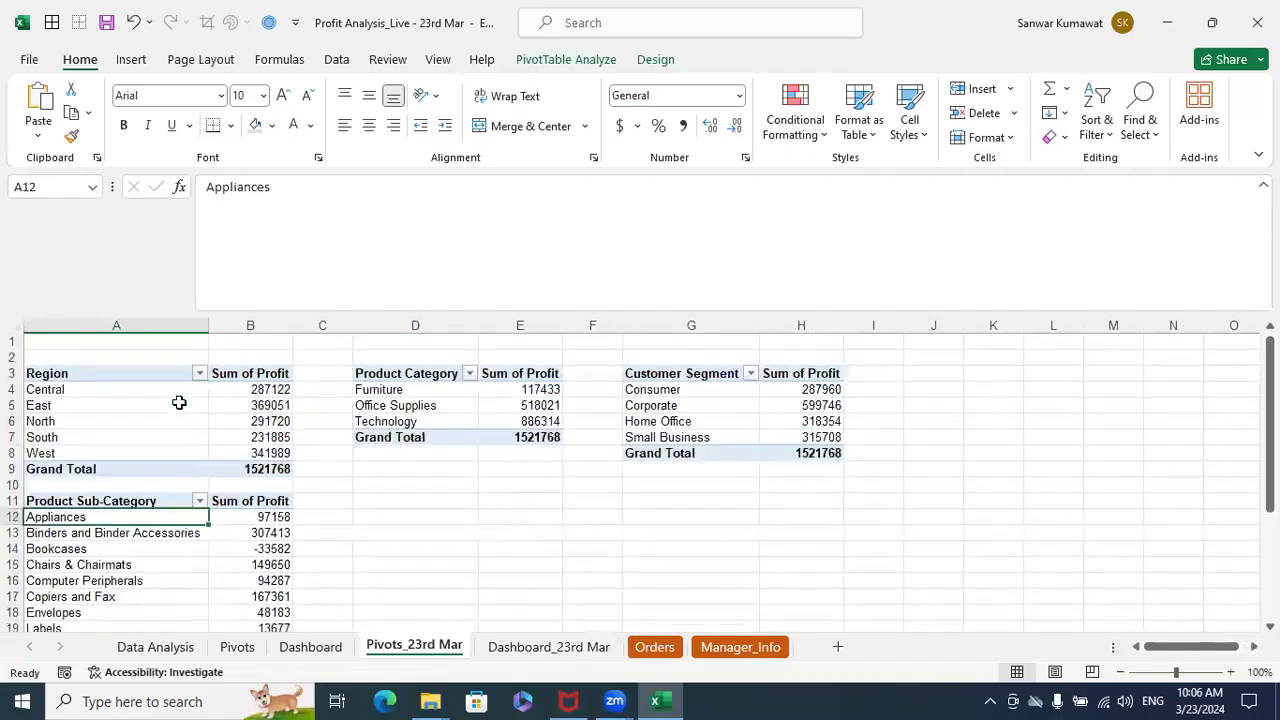
left_click(403, 364)
left_click(403, 366)
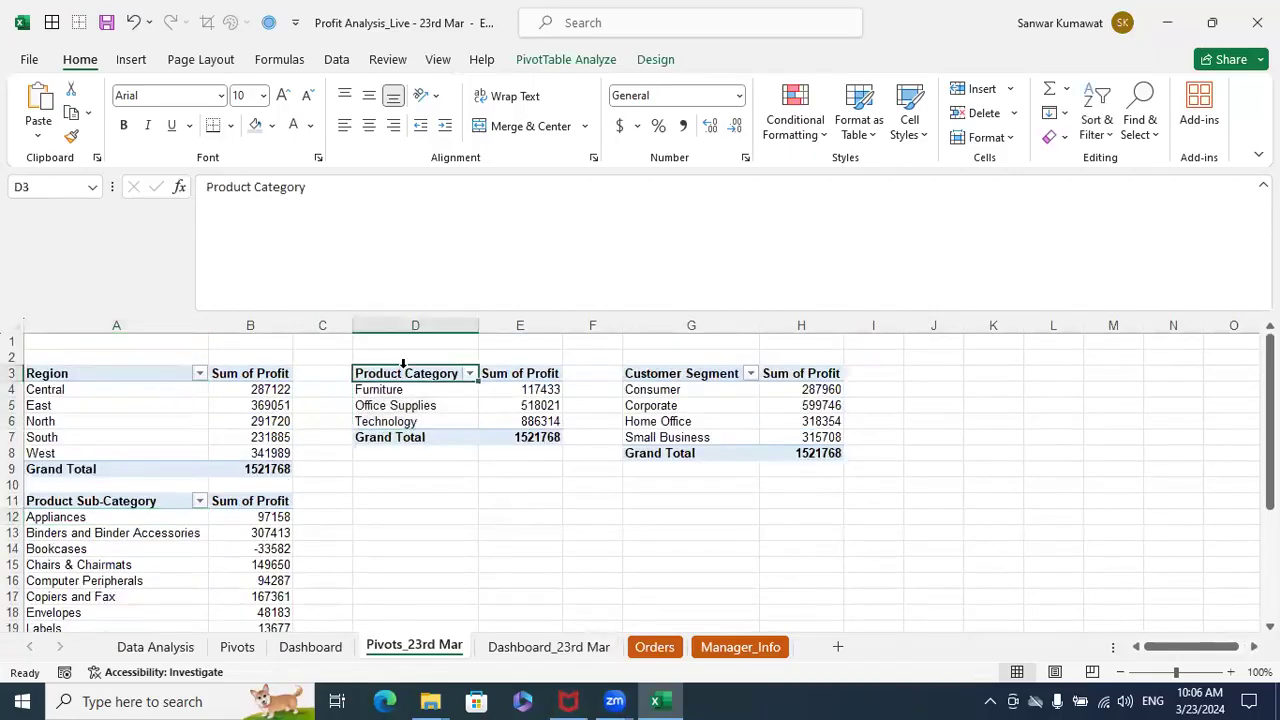
left_click(432, 500)
left_click(430, 372)
key("shift+Right")
key("shift+Down")
key("shift+Down")
key("shift+Down")
key("shift+Down")
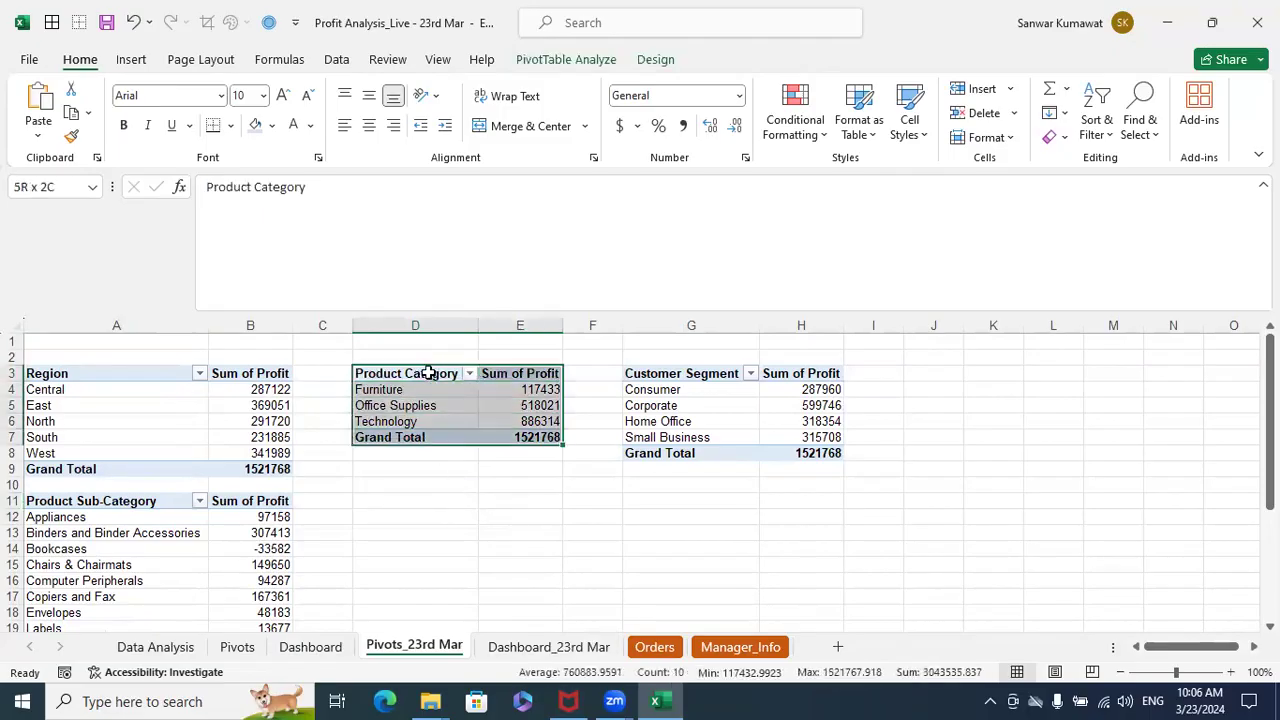
key("ctrl+x")
scroll(450, 425, "down", 2)
left_click(440, 405)
key("ctrl+v")
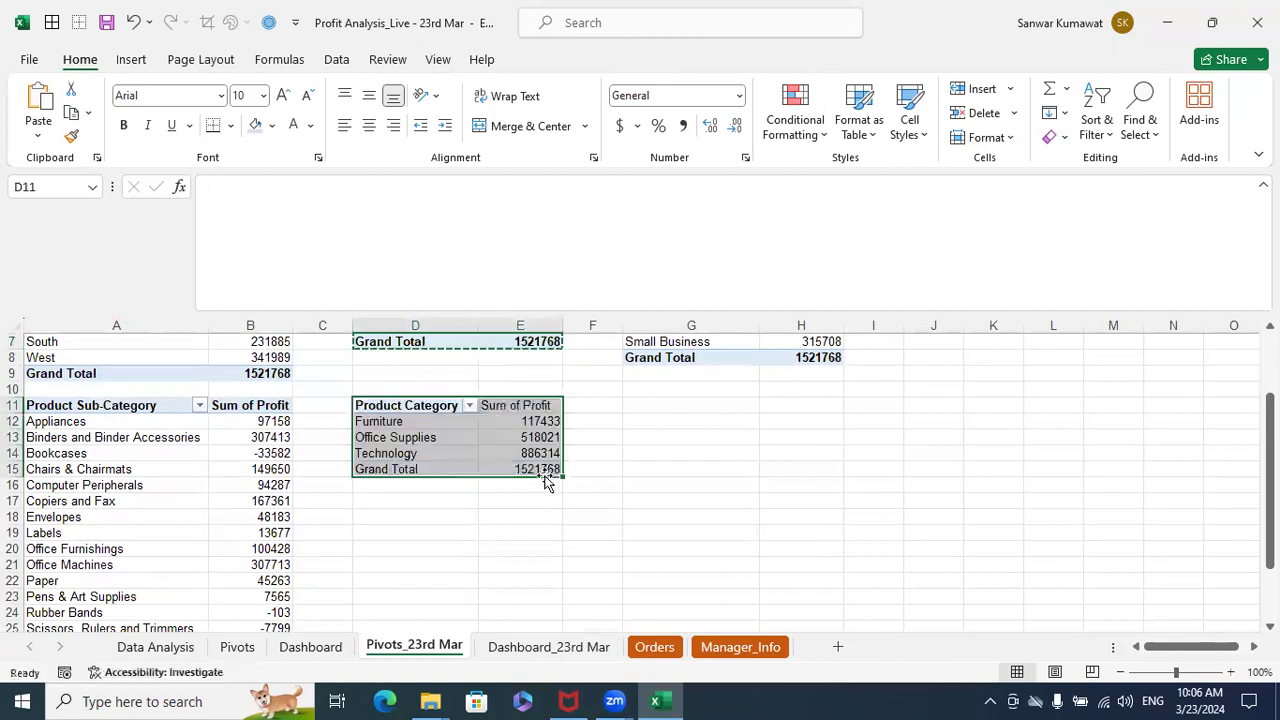
key("Escape")
left_click(683, 457)
- In the pasted PivotTable at D11, replace the Product Category row field with Product Name
left_click(459, 429)
left_click(447, 423)
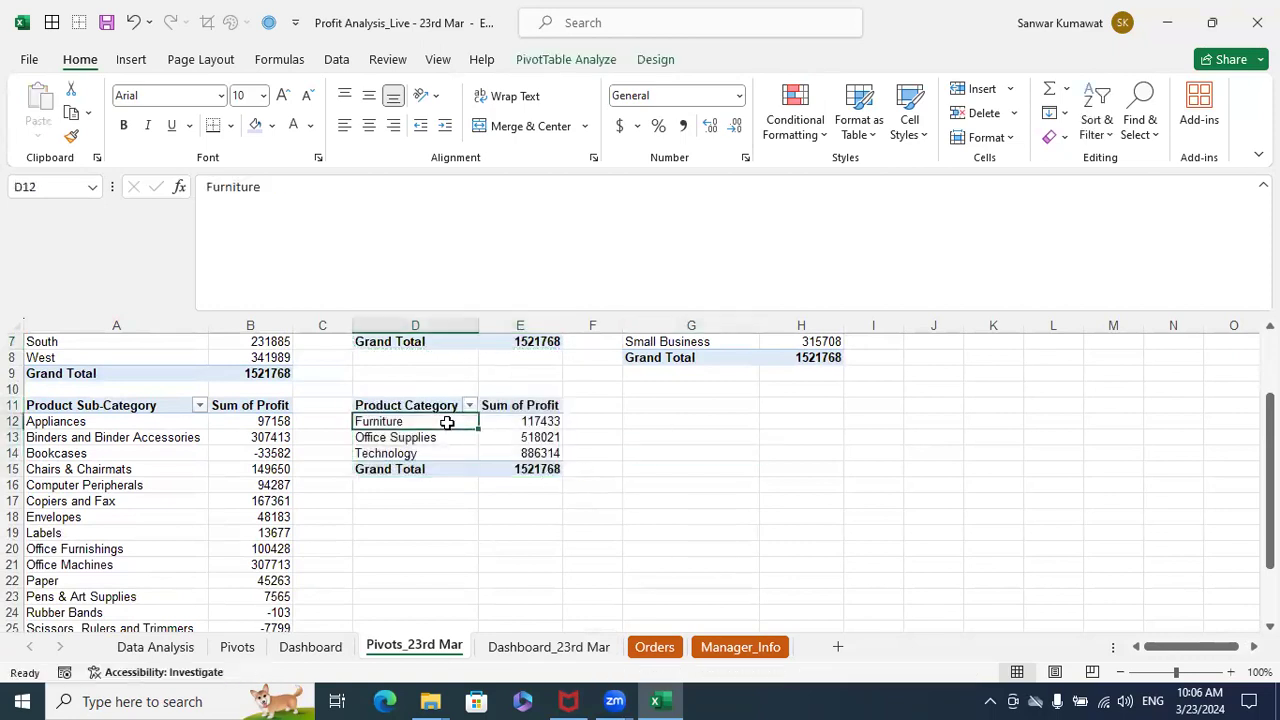
right_click(447, 423)
left_click(498, 412)
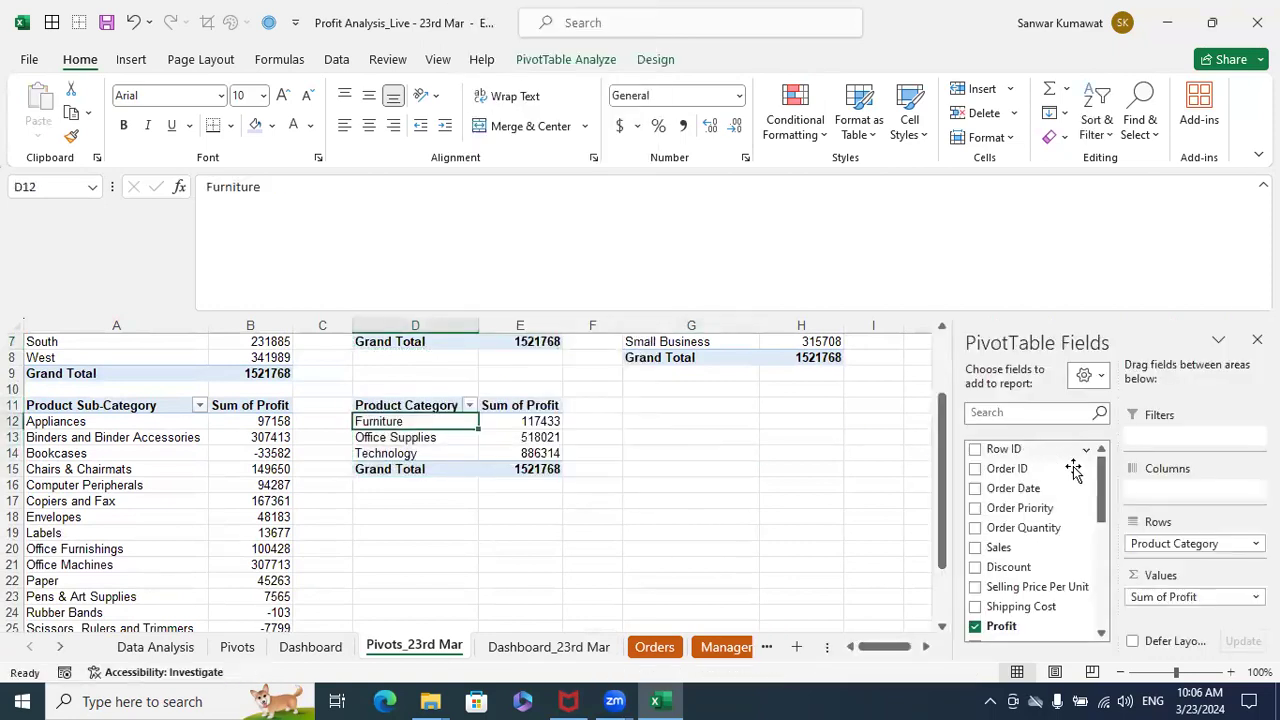
left_click_drag(1140, 540, 1105, 490)
scroll(1100, 505, "down", 3)
scroll(1088, 518, "down", 2)
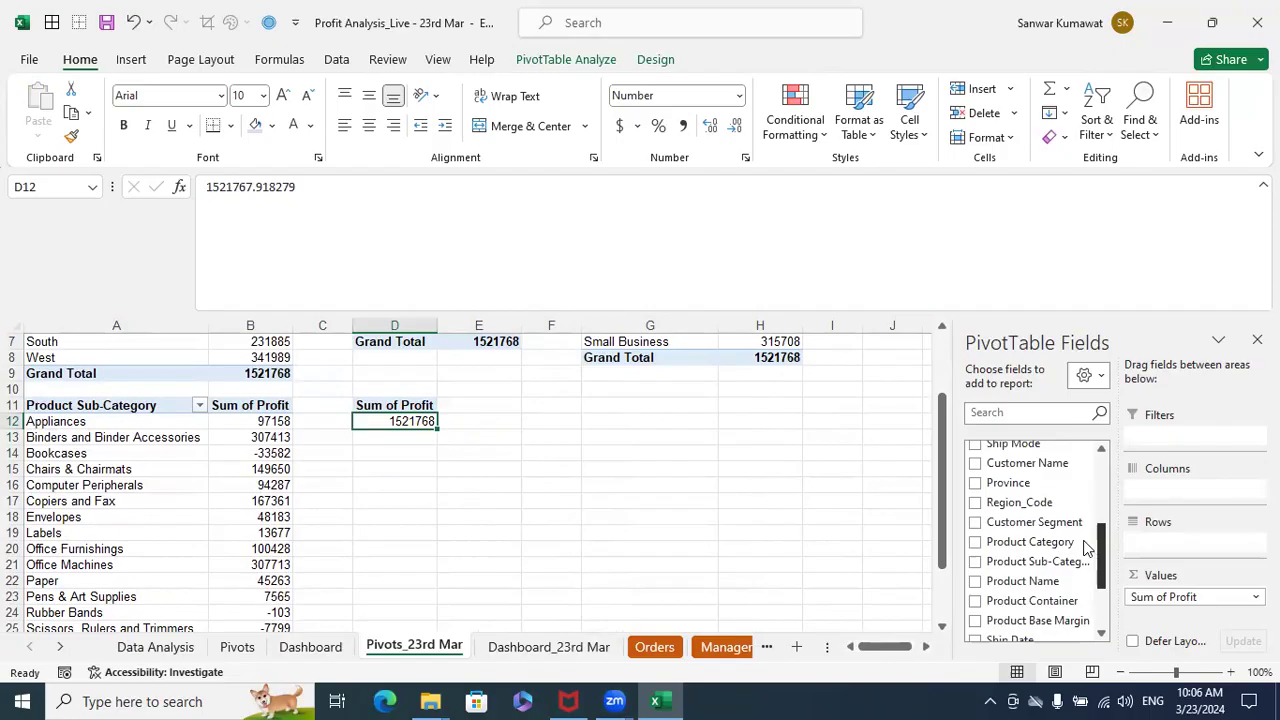
left_click_drag(1007, 584, 1170, 550)
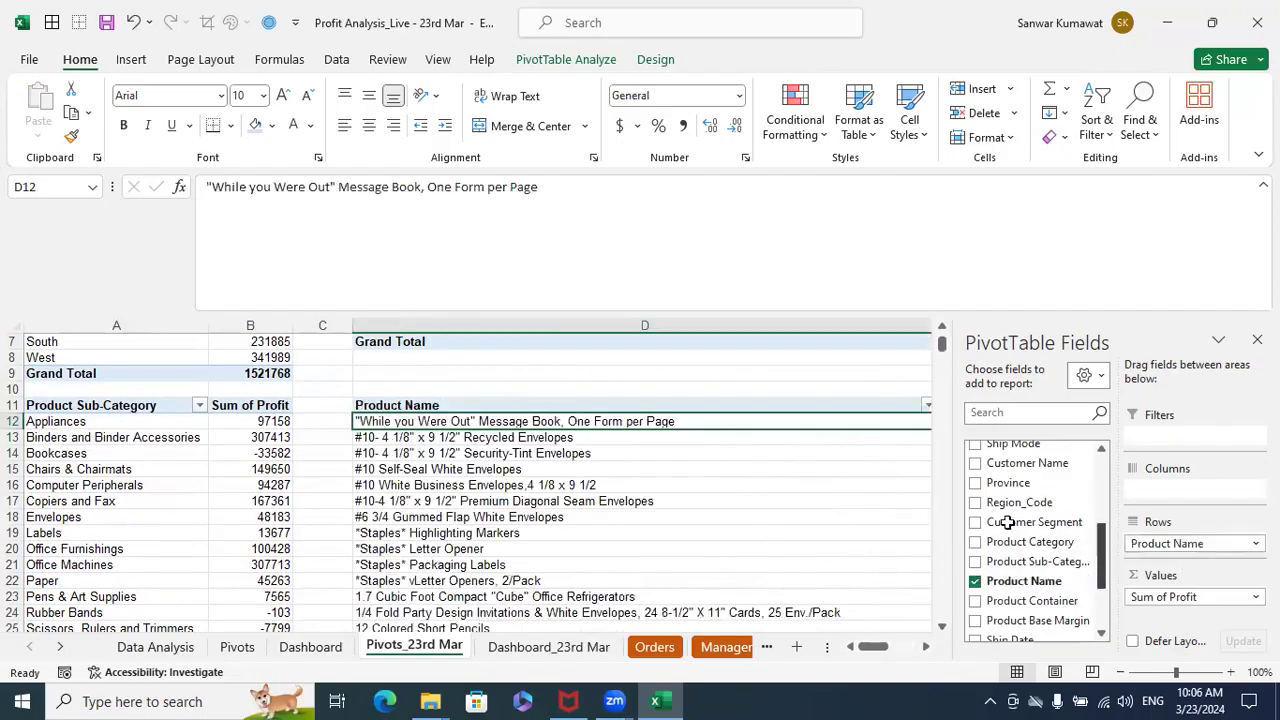
- Insert a column PivotChart from the Product Name PivotTable, selecting its header and product rows without the grand total
left_click(704, 373)
left_click(667, 404)
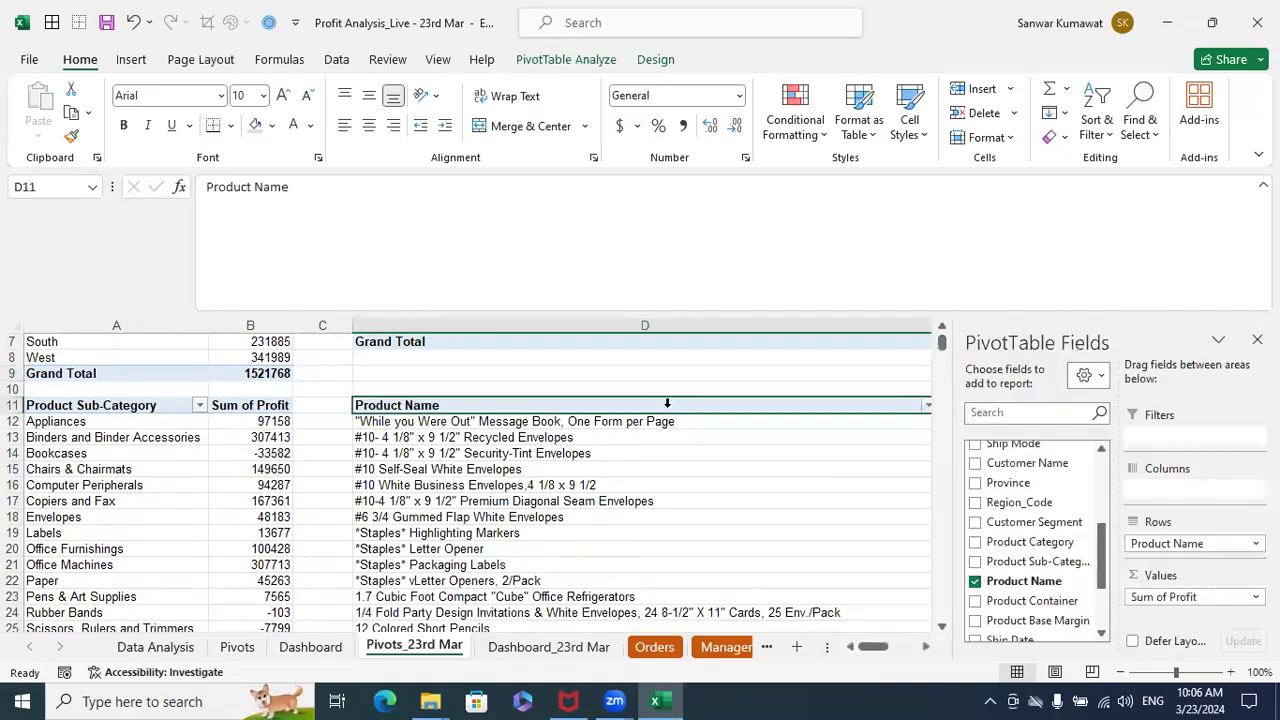
key("shift+Right")
key("shift+Right")
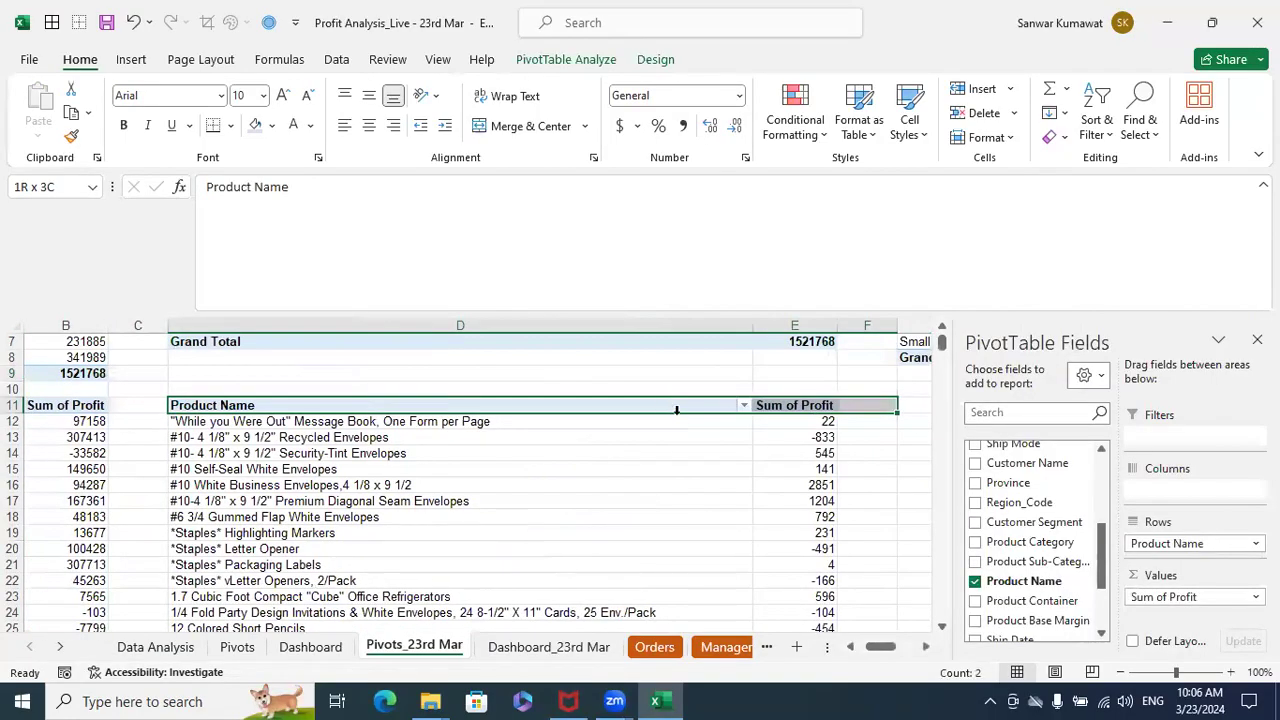
key("shift+Left")
key("ctrl+shift+Down")
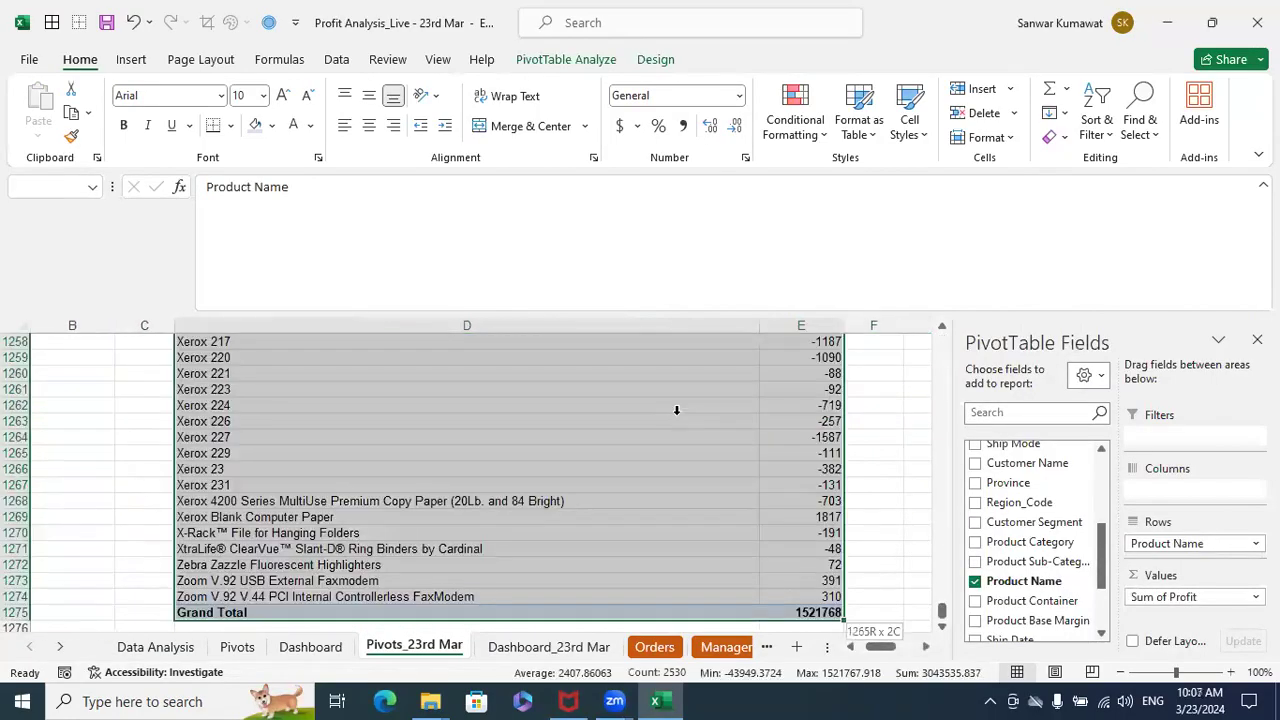
key("shift+Up")
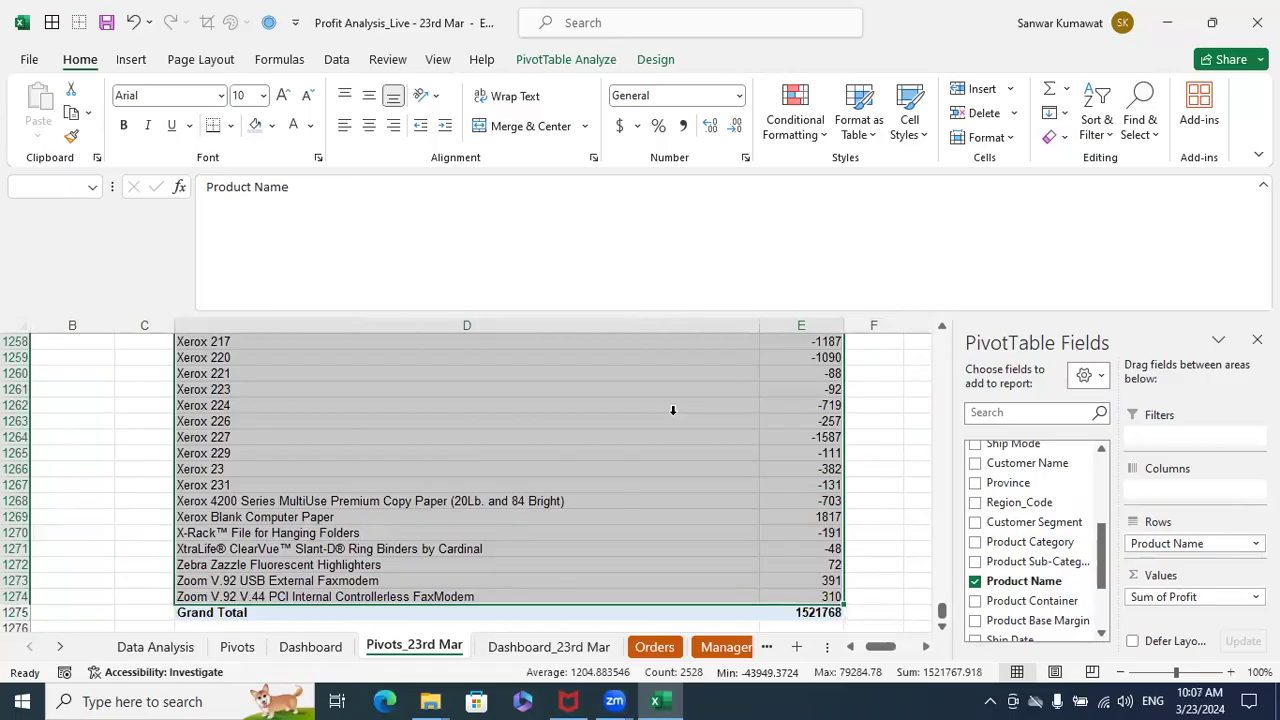
left_click(131, 60)
left_click(565, 97)
left_click(575, 157)
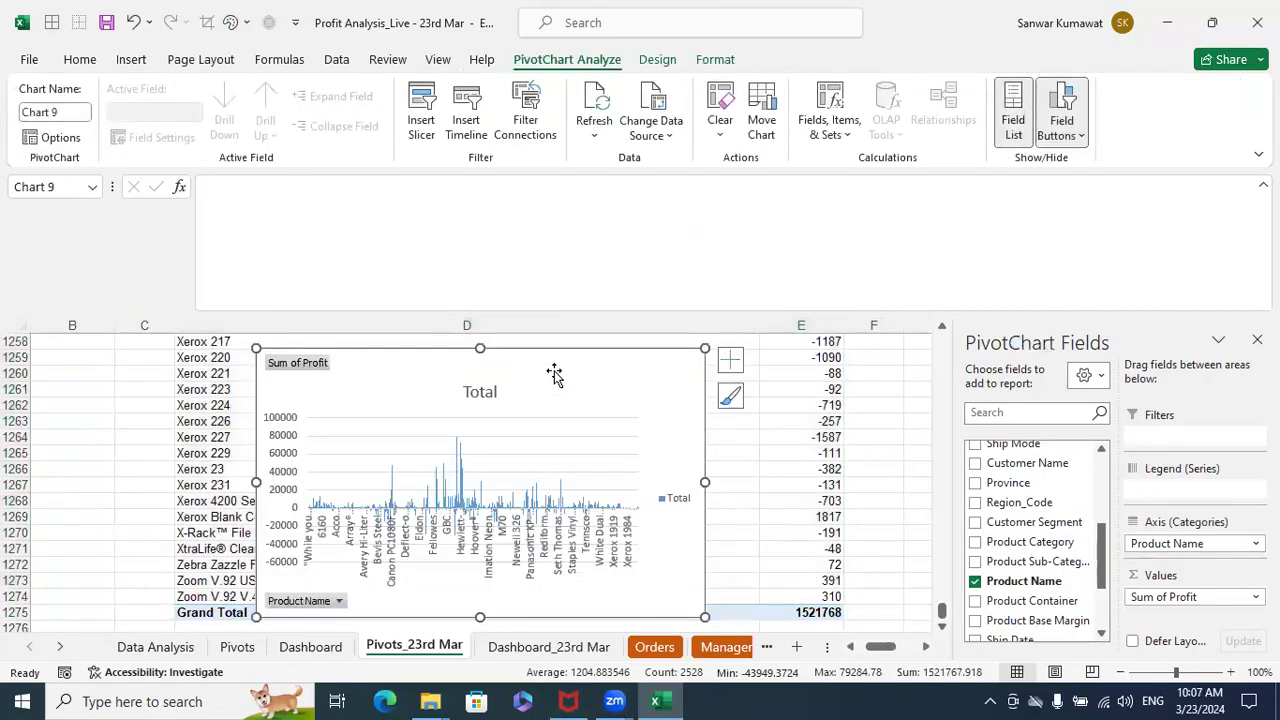
- Hide all field buttons on the product name PivotChart and delete its legend
right_click(318, 366)
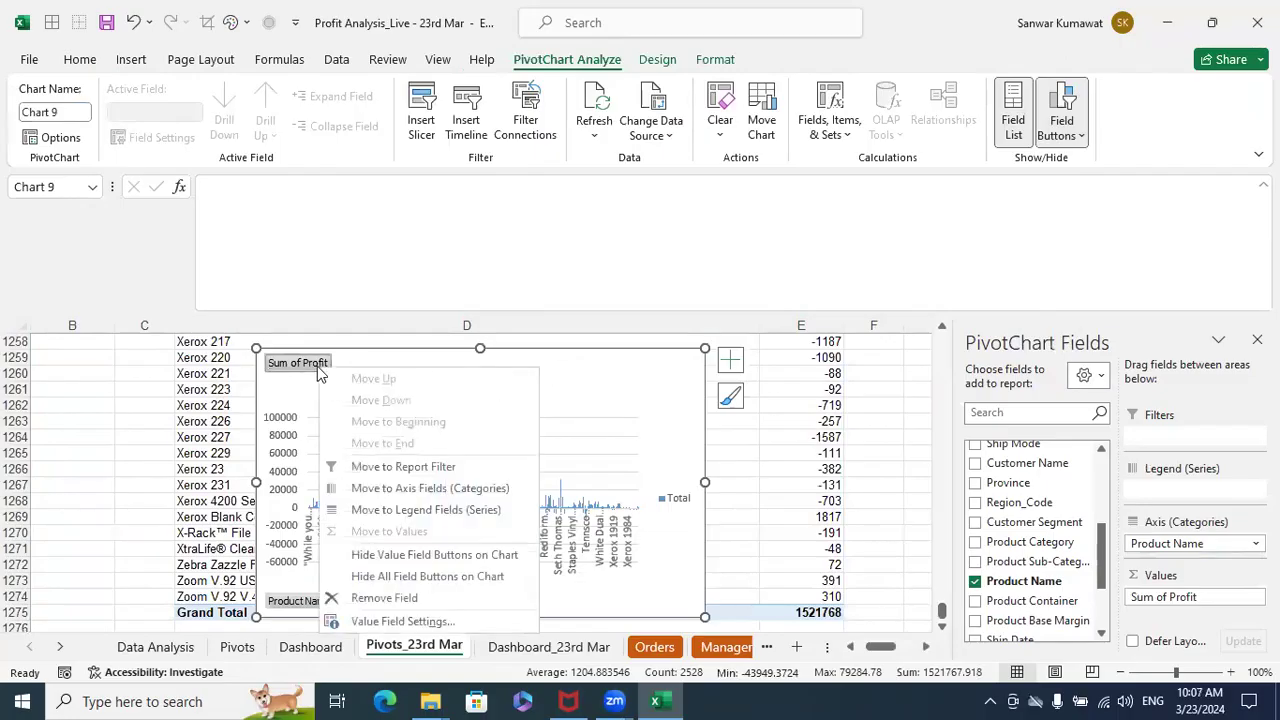
left_click(368, 577)
left_click(683, 503)
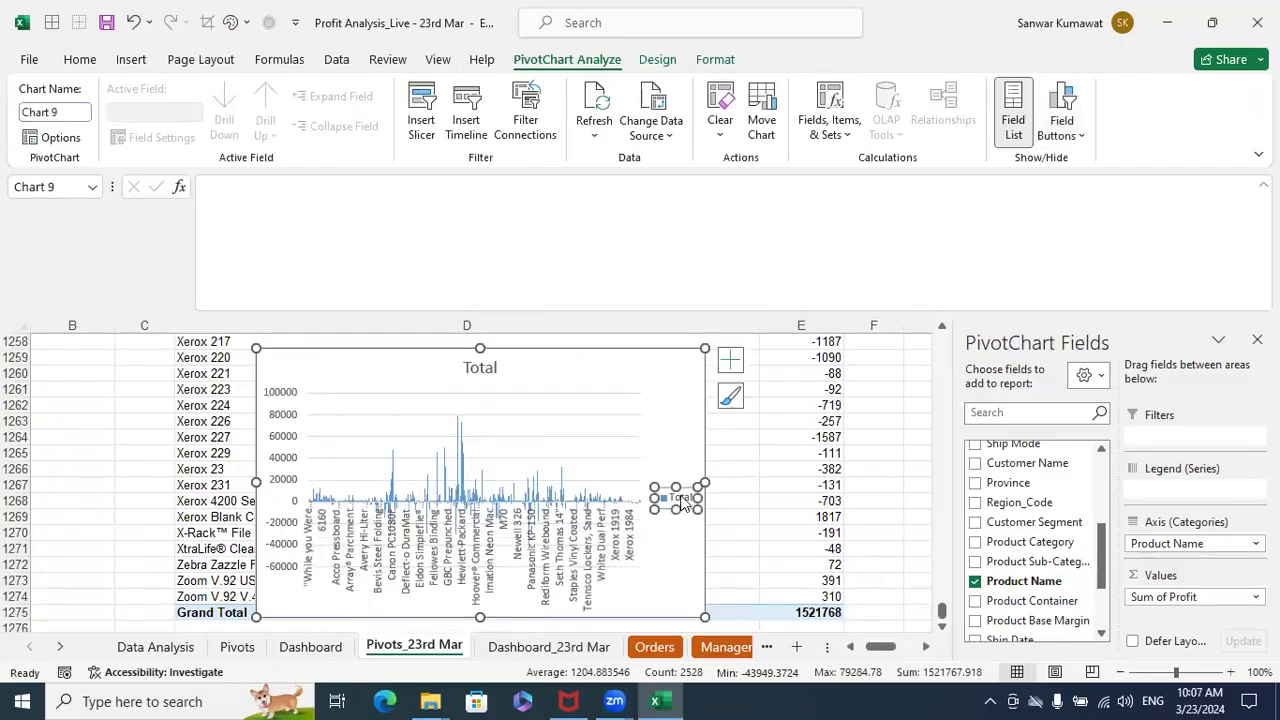
key("Delete")
- Change the new PivotChart's title to "Profit by Product Name"
double_click(480, 369)
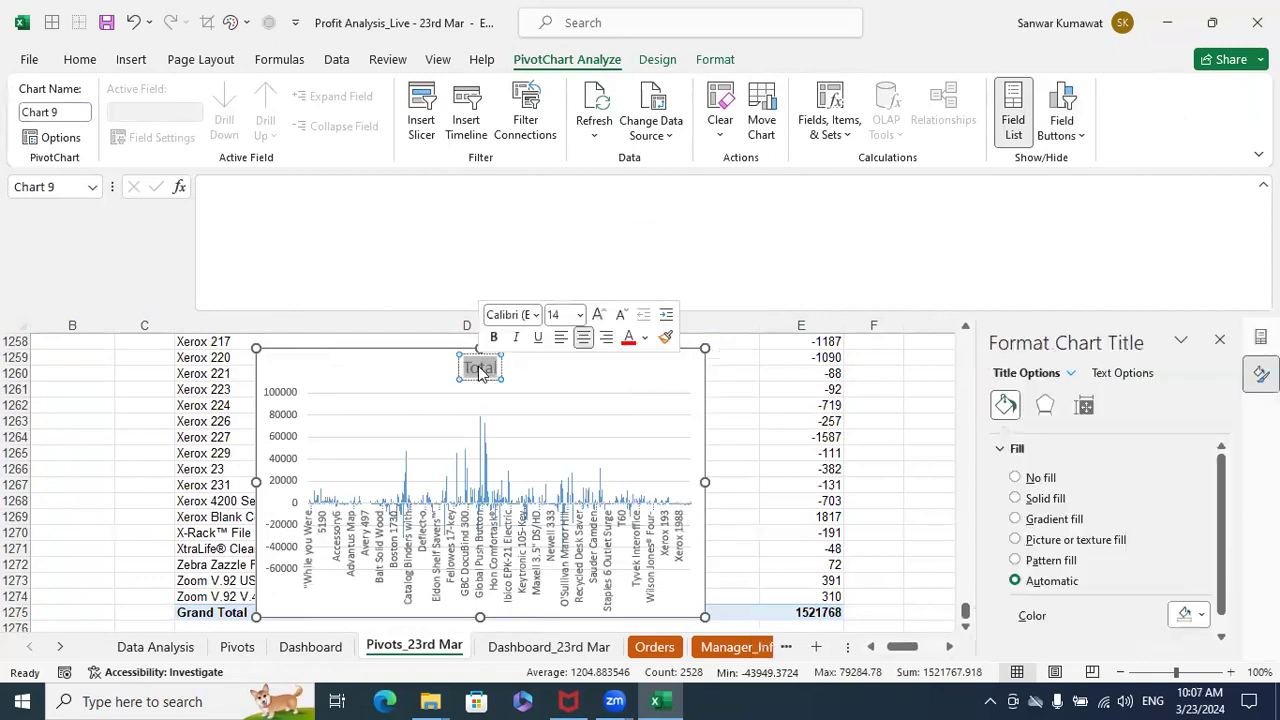
type("Profit")
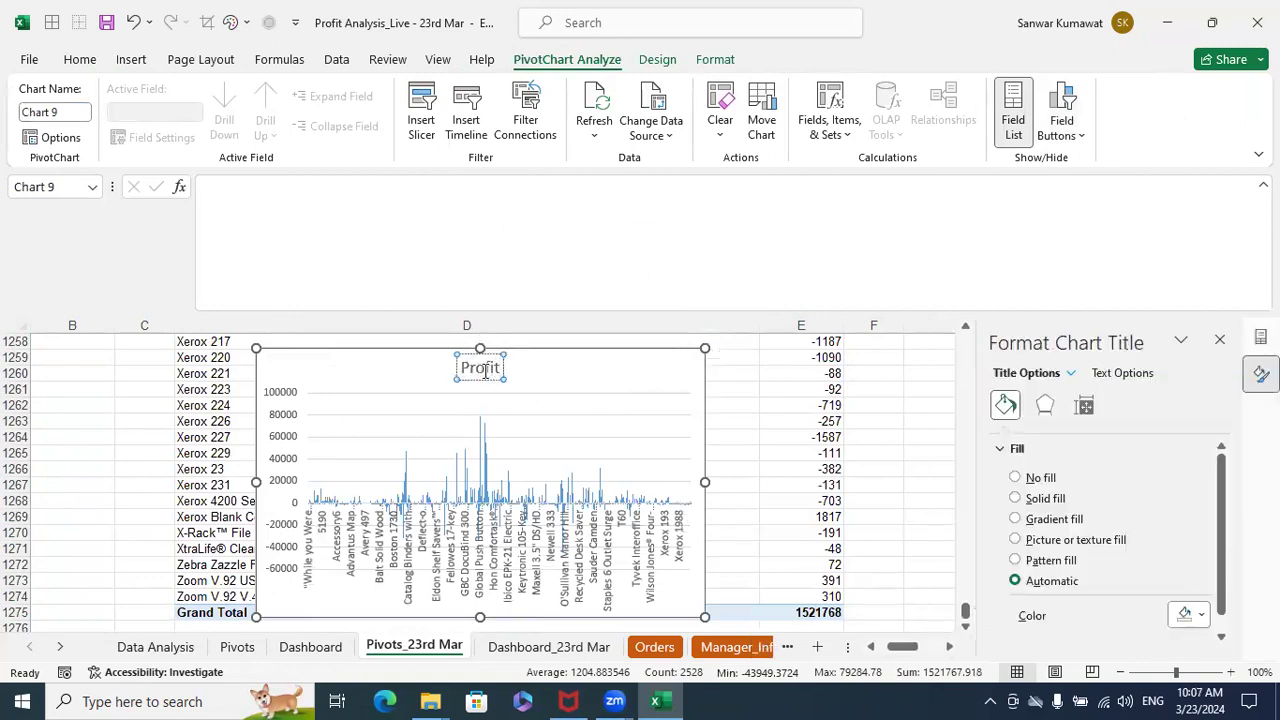
type(" by Product Name")
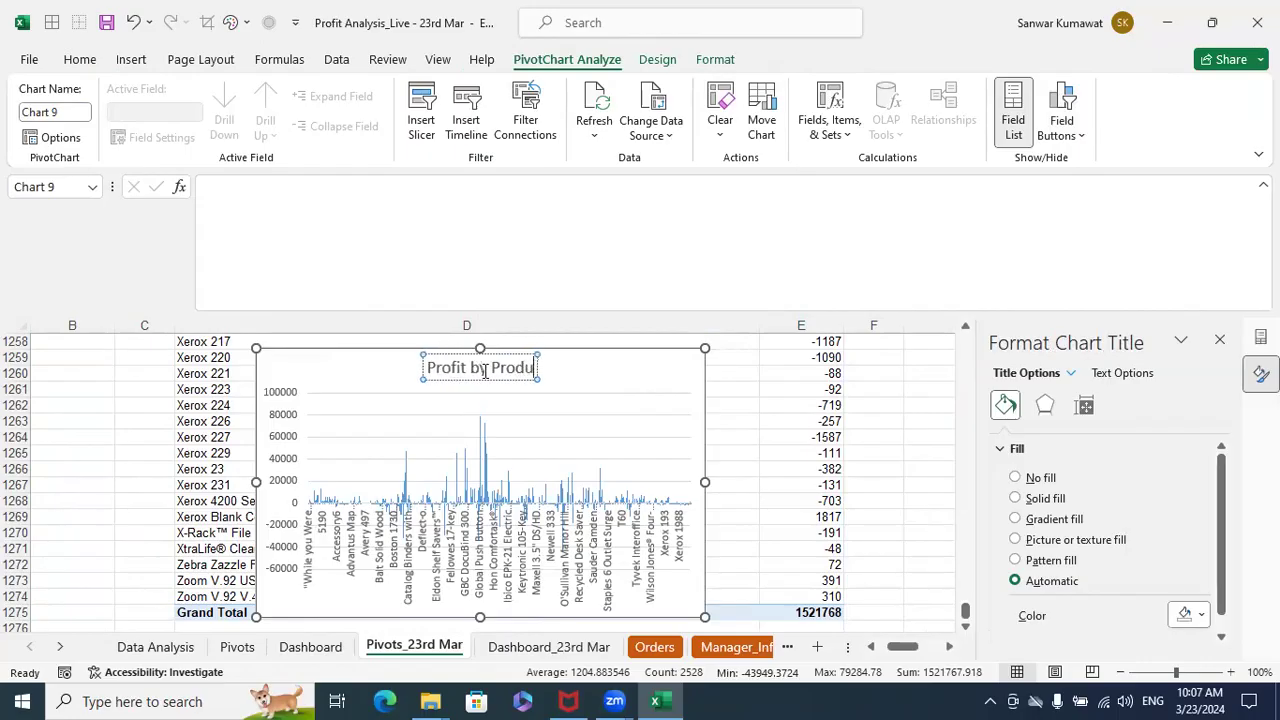
left_click(762, 419)
left_click(646, 381)
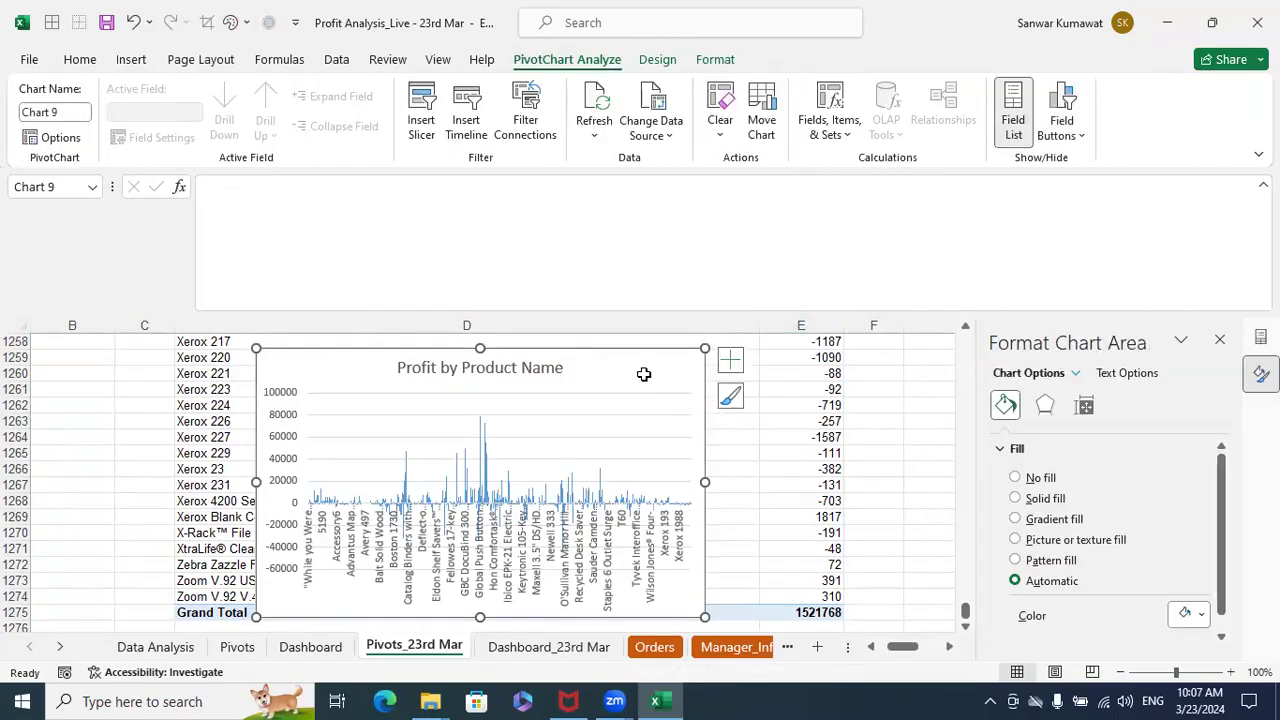
- Place the Profit by Product Name chart on the Dashboard_23rd Mar sheet, directly below the sub-category slicer from column A
key("Escape")
left_click(548, 646)
left_click(548, 525)
key("ctrl+v")
left_click_drag(565, 530, 80, 470)
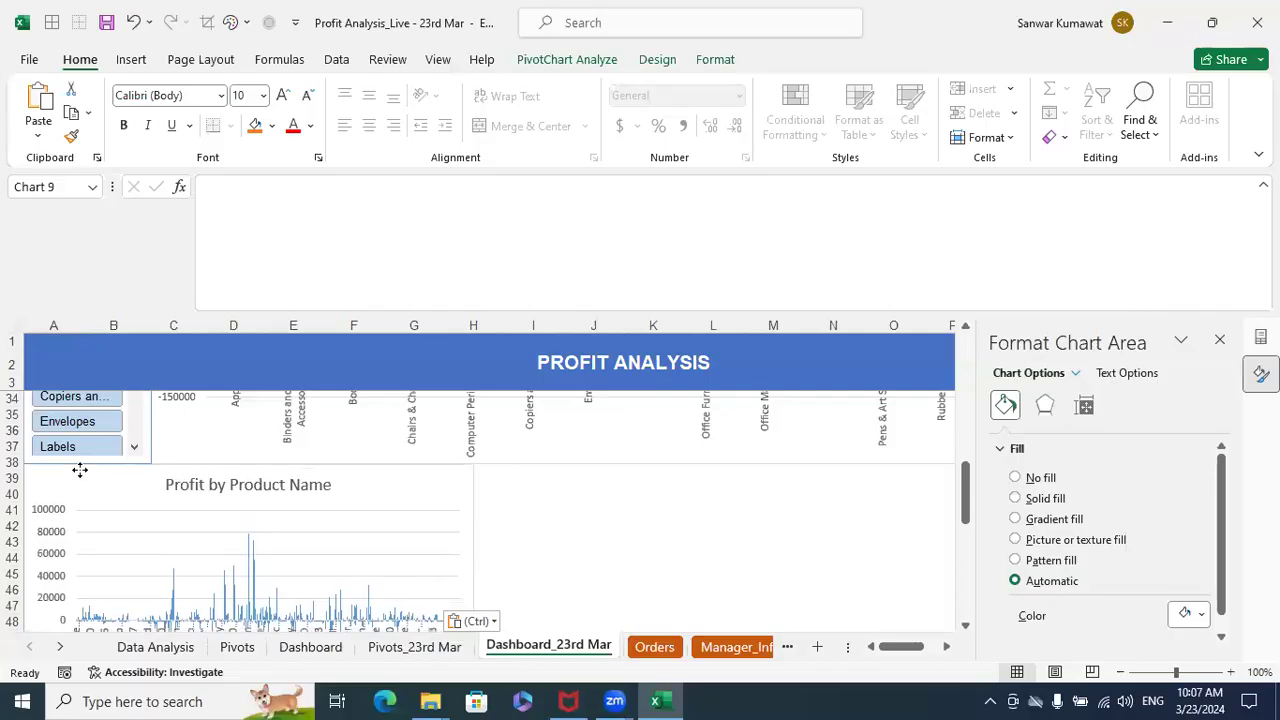
- Close the chart side panes and widen the Profit by Product Name chart to the dashboard's full width, through column T
left_click(1261, 337)
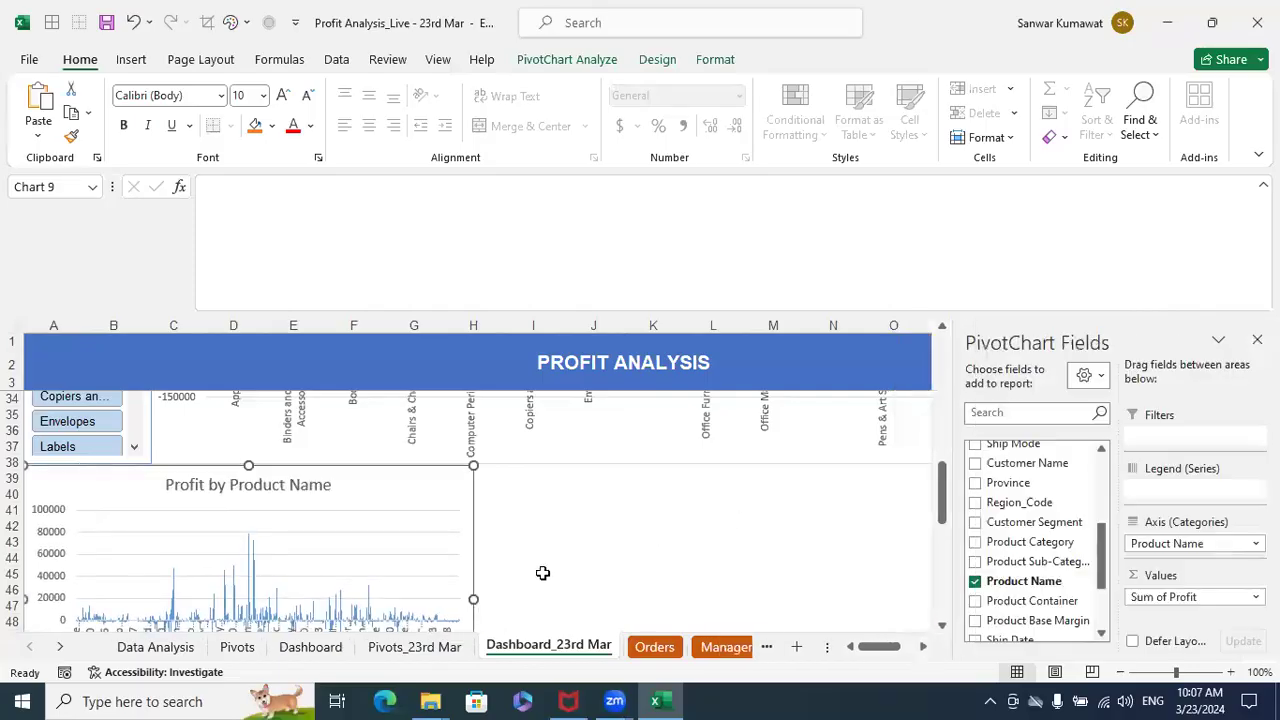
left_click(1257, 340)
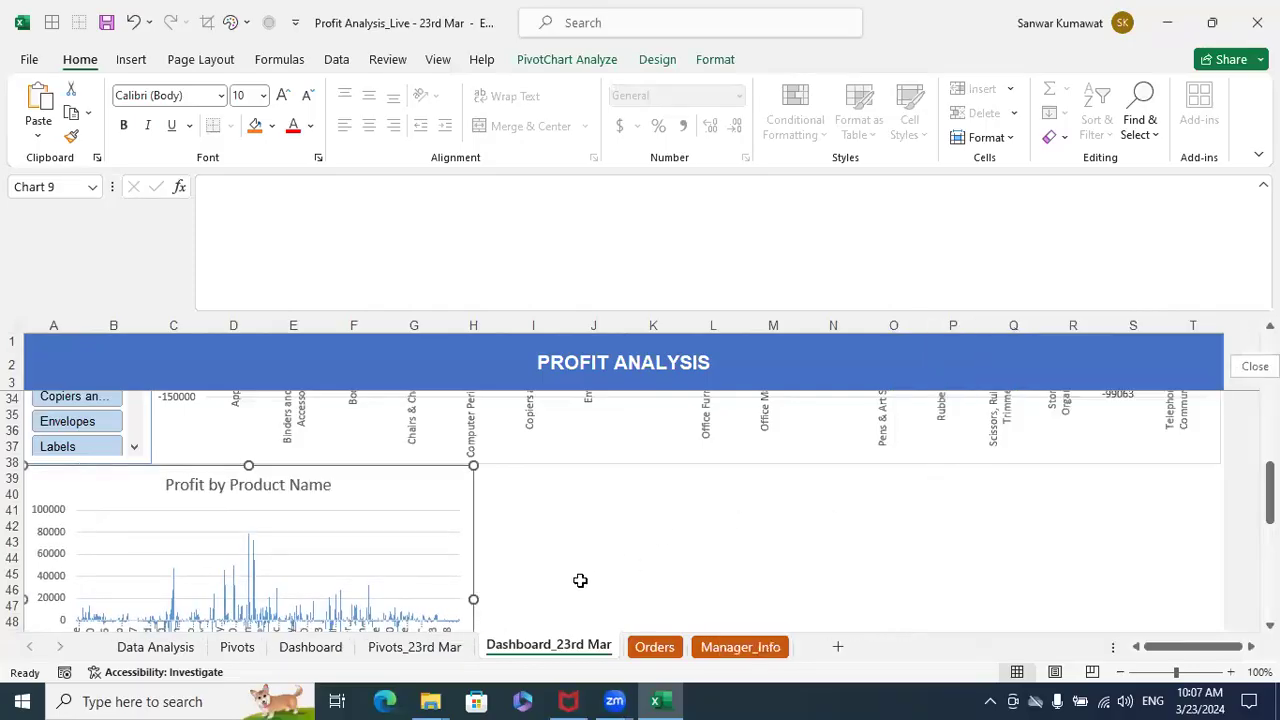
left_click_drag(477, 598, 1221, 536)
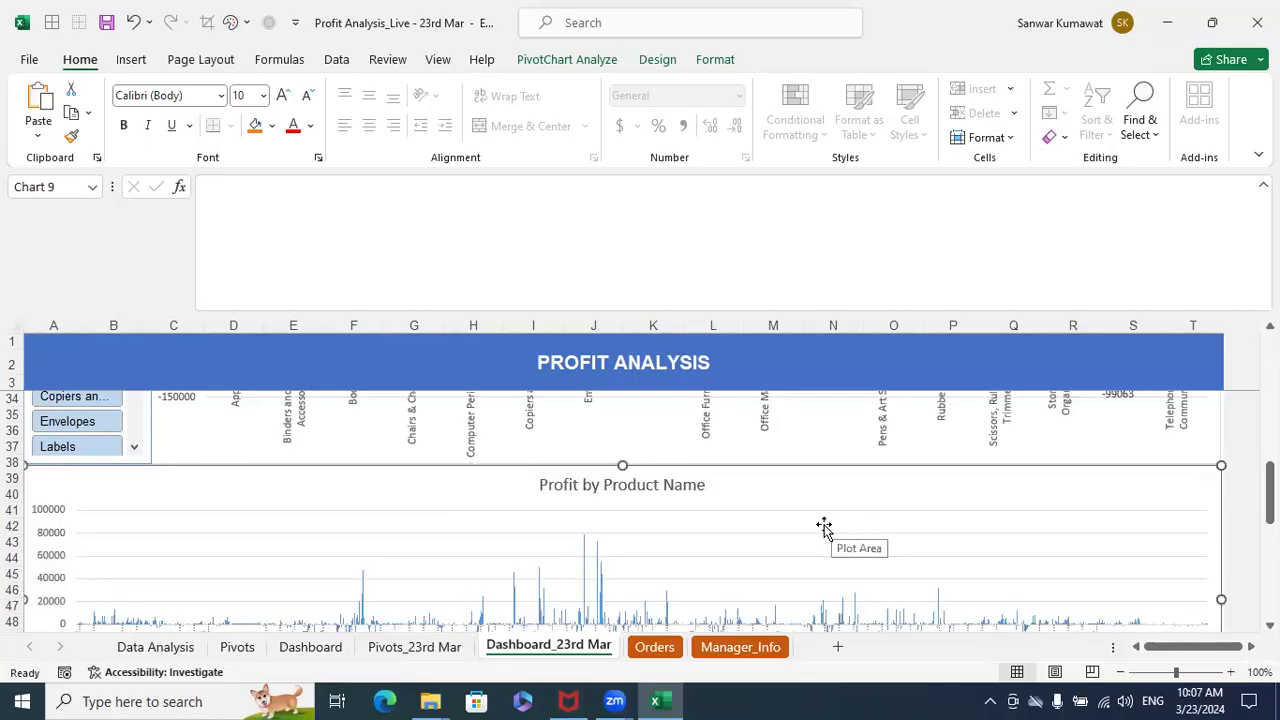
scroll(824, 527, "down", 1)
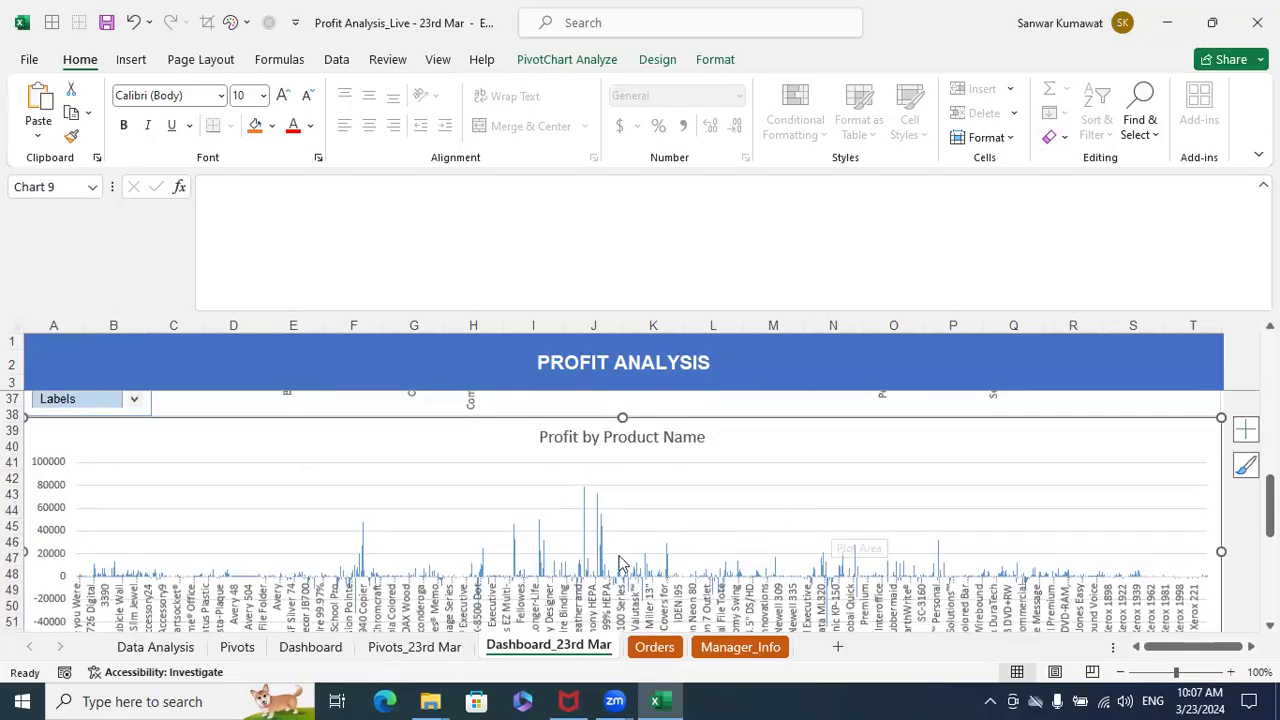
- Filter the dashboard to Year 2009 and Product Category Furniture, and bring up the sub-category slicer and chart
scroll(617, 566, "up", 5)
scroll(615, 568, "up", 5)
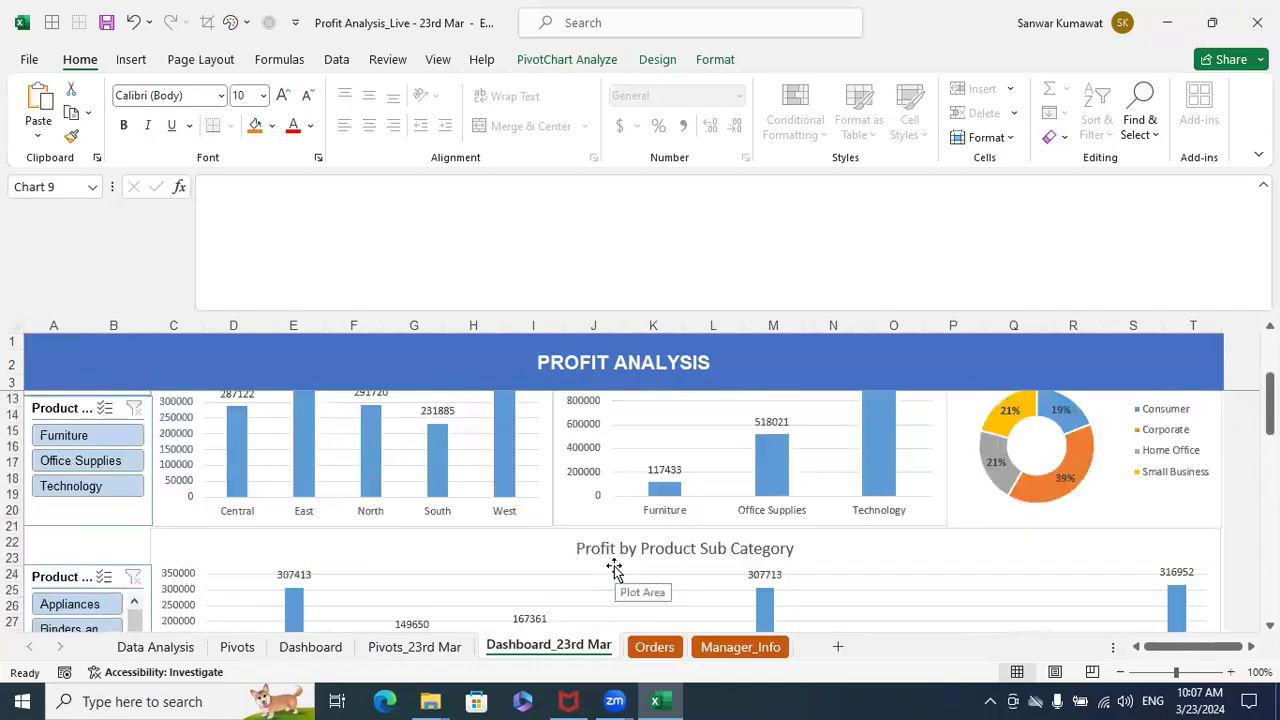
scroll(50, 520, "up", 1)
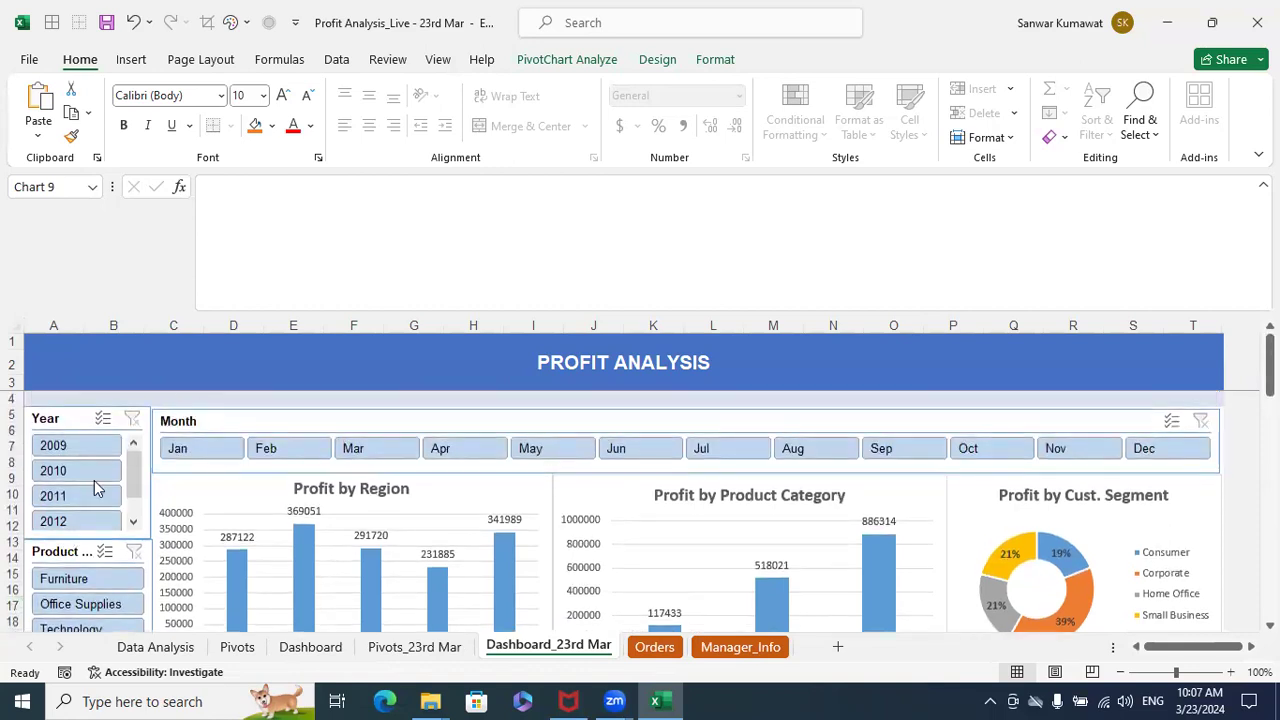
left_click(92, 450)
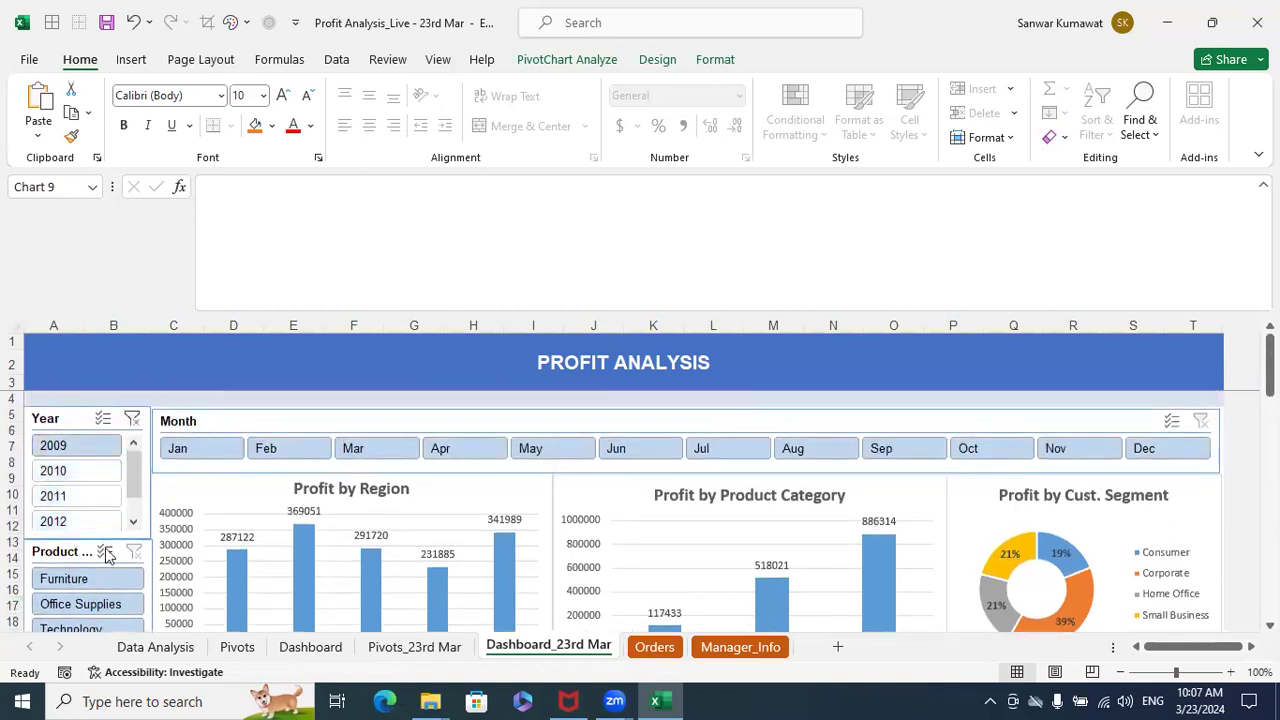
left_click(91, 579)
scroll(183, 578, "down", 4)
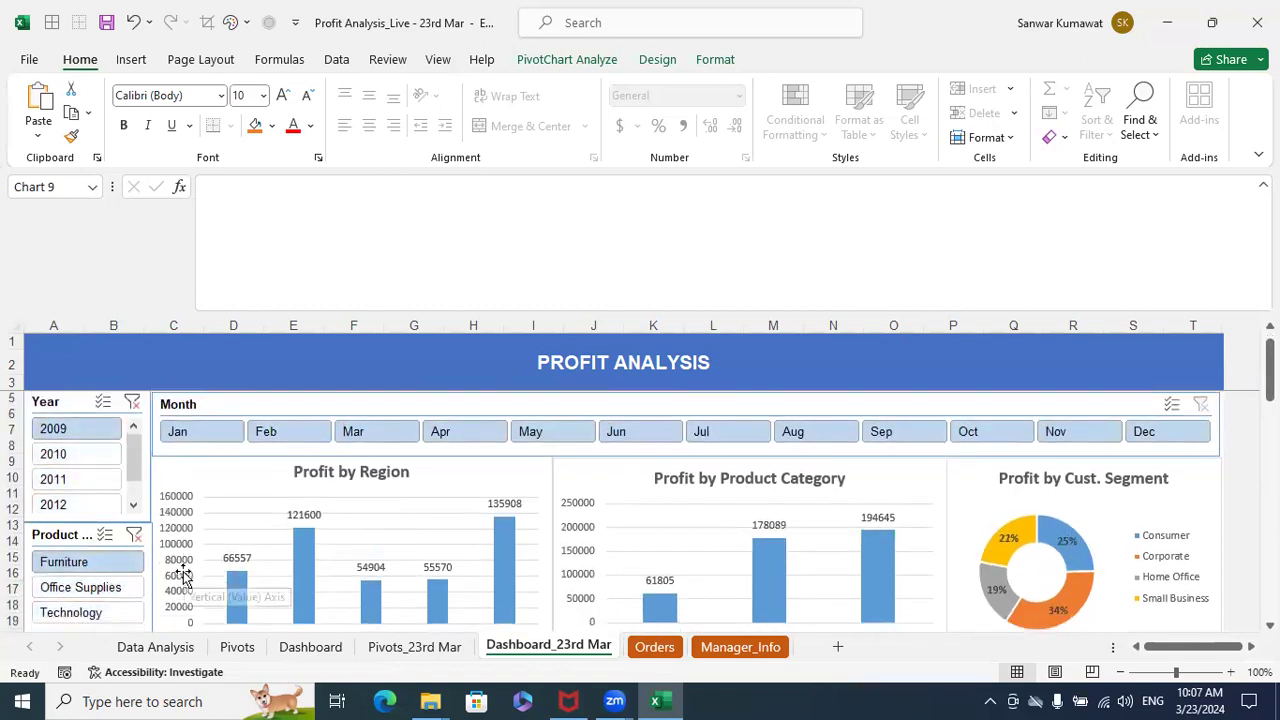
scroll(80, 568, "down", 1)
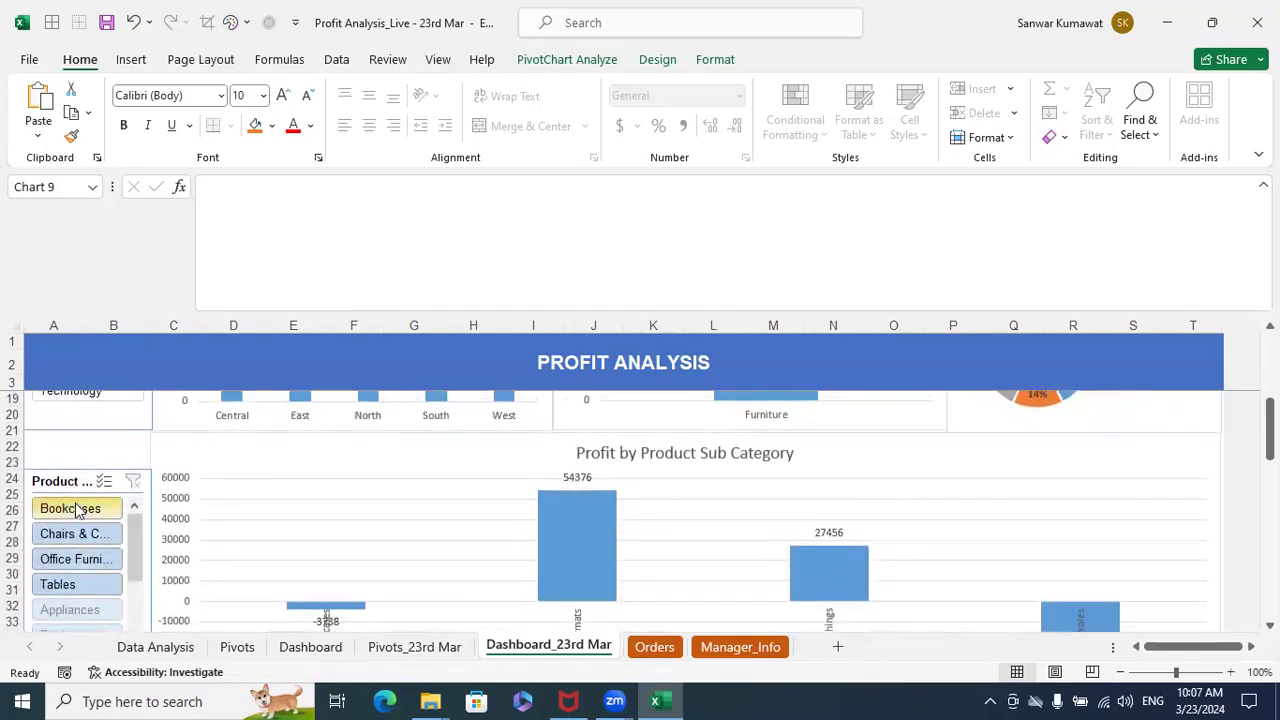
- Try filtering the product sub-category slicer to Bookcases and Tables, clearing the slicer's filter after each attempt
left_click(78, 508)
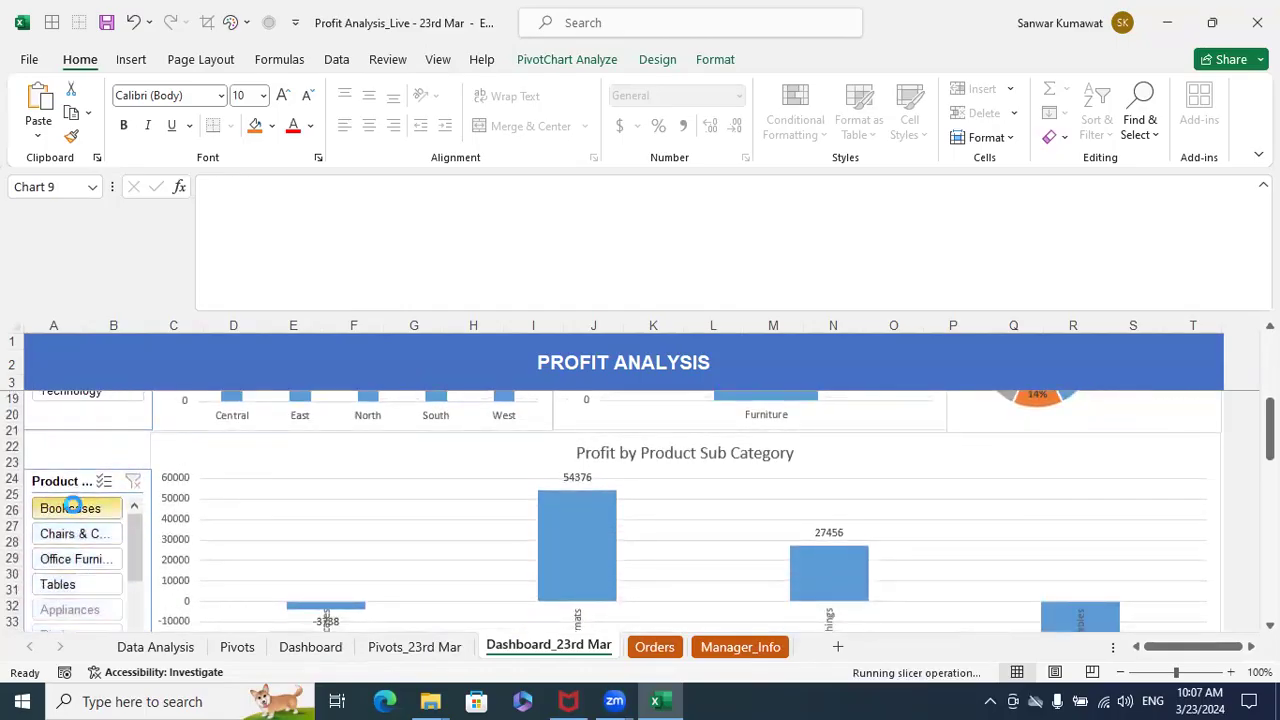
left_click(82, 586, "ctrl")
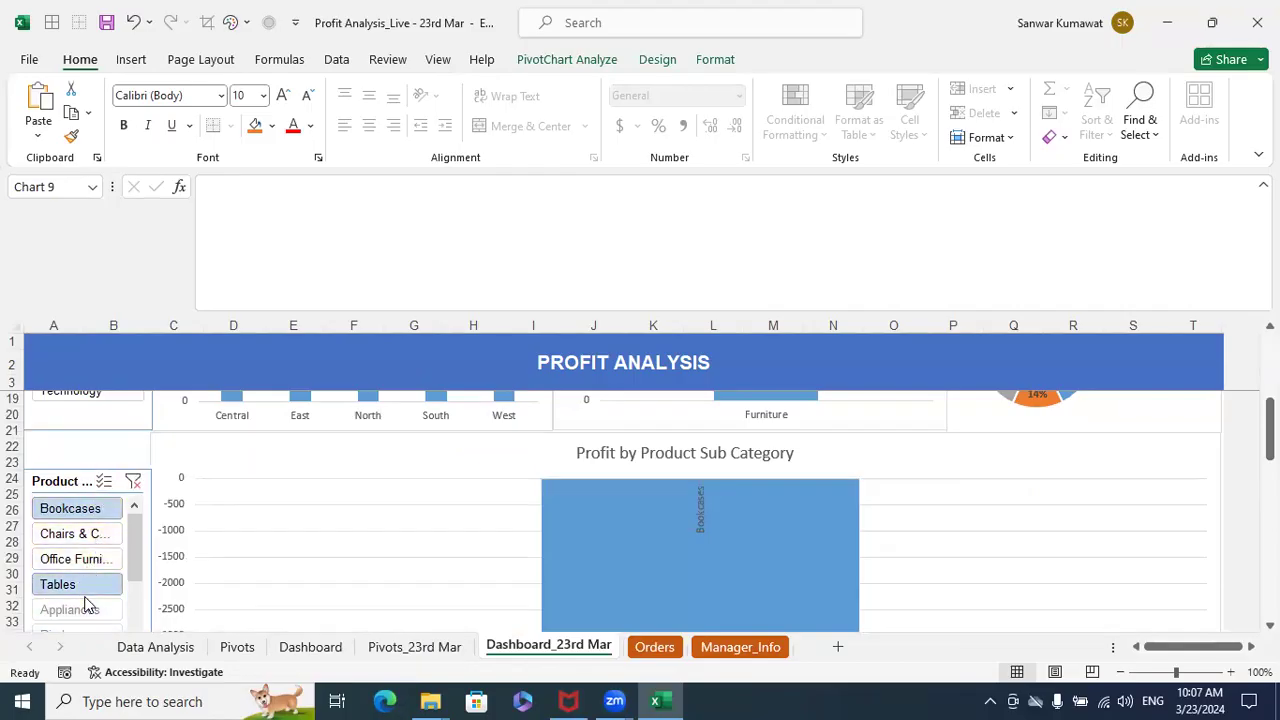
left_click(133, 483)
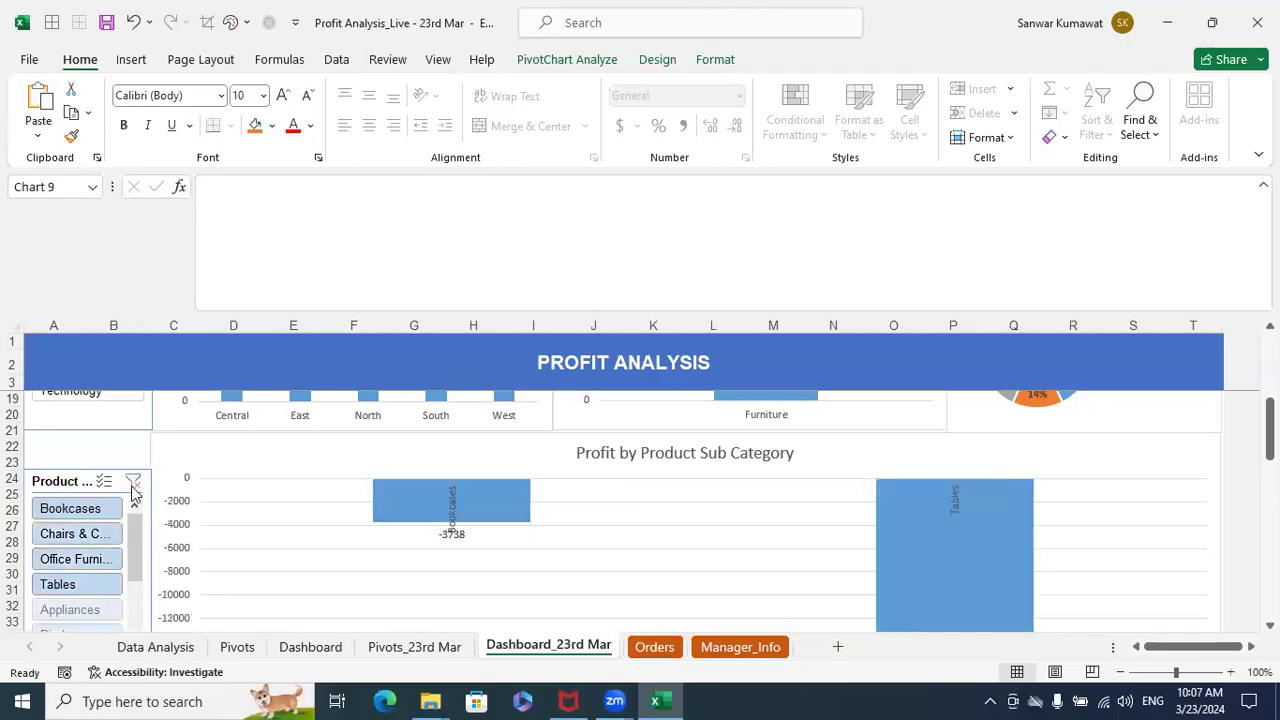
left_click(82, 512)
left_click(61, 588)
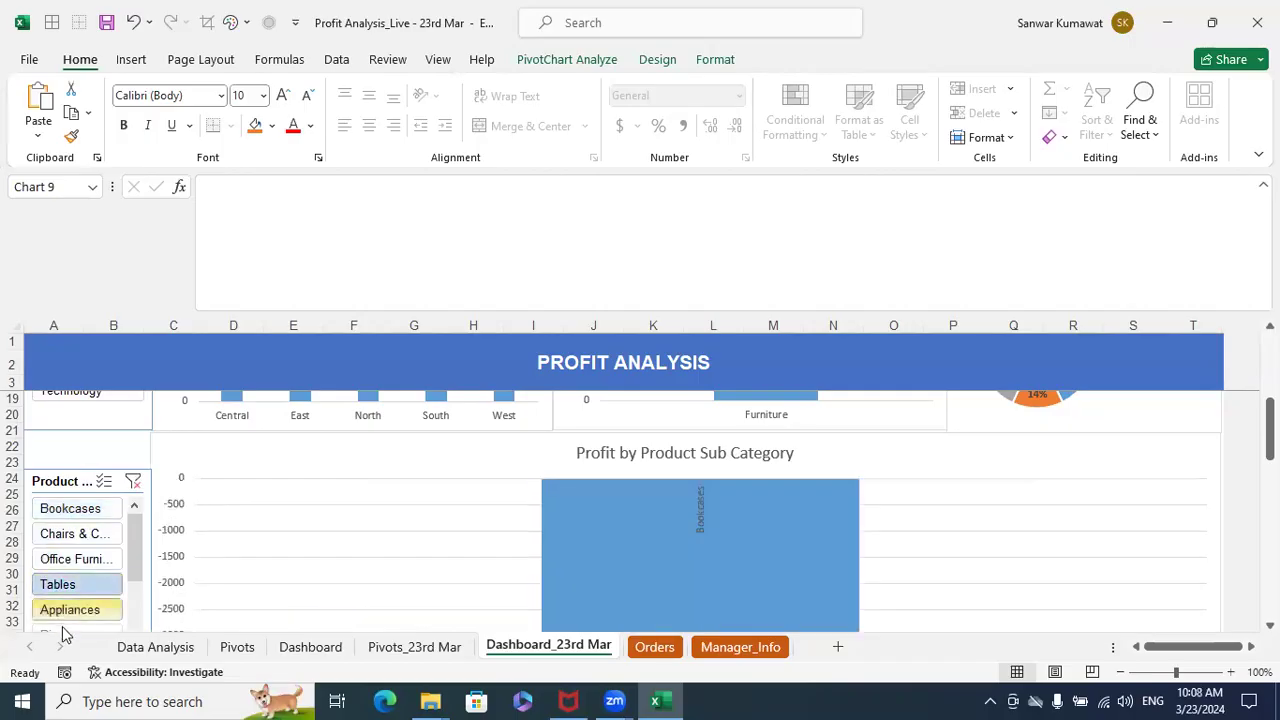
left_click(133, 481)
- Filter the sub-category slicer to Bookcases and Tables, and check the effect on the sub-category and product-name charts
left_click(75, 508)
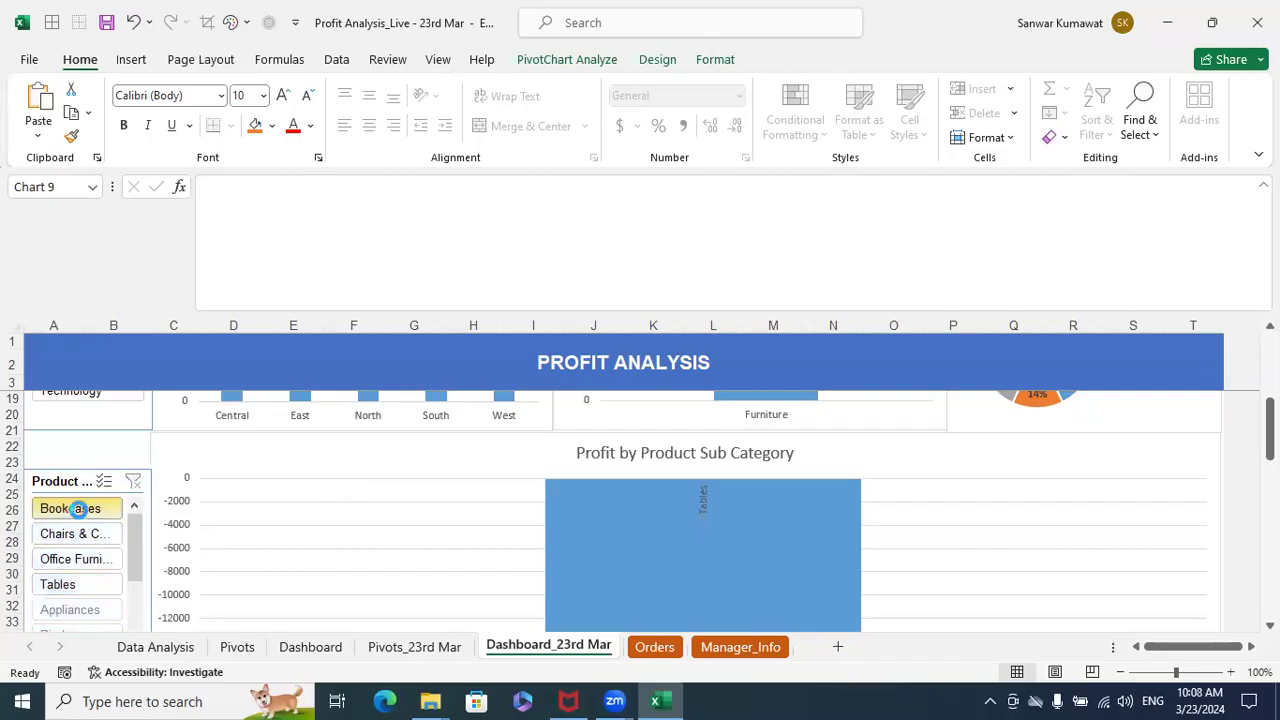
left_click(85, 584, "ctrl")
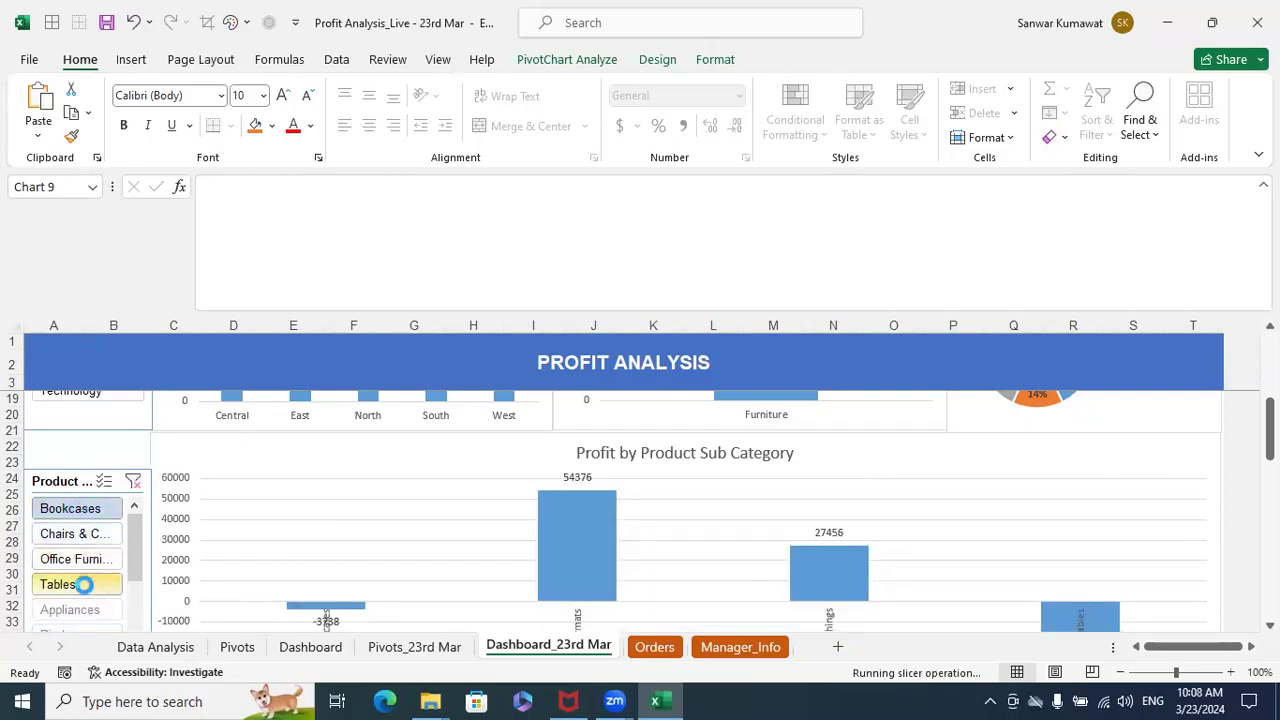
scroll(647, 522, "down", 7)
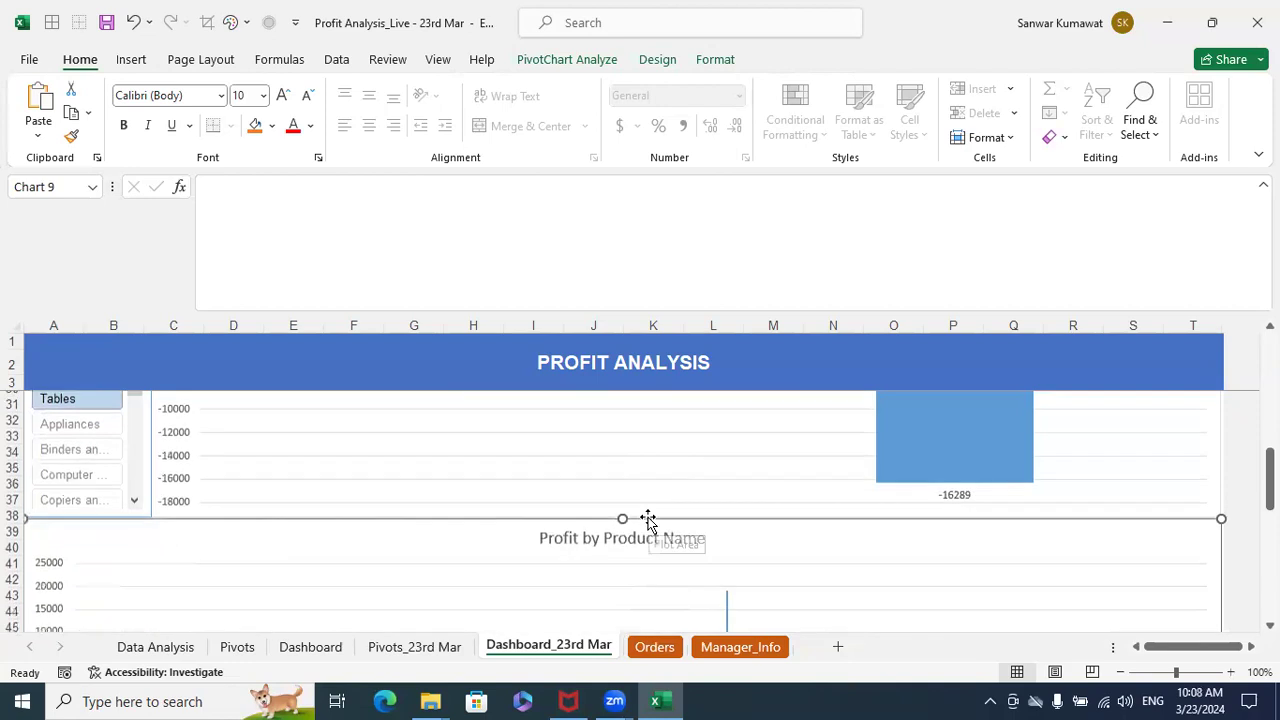
scroll(650, 522, "down", 1)
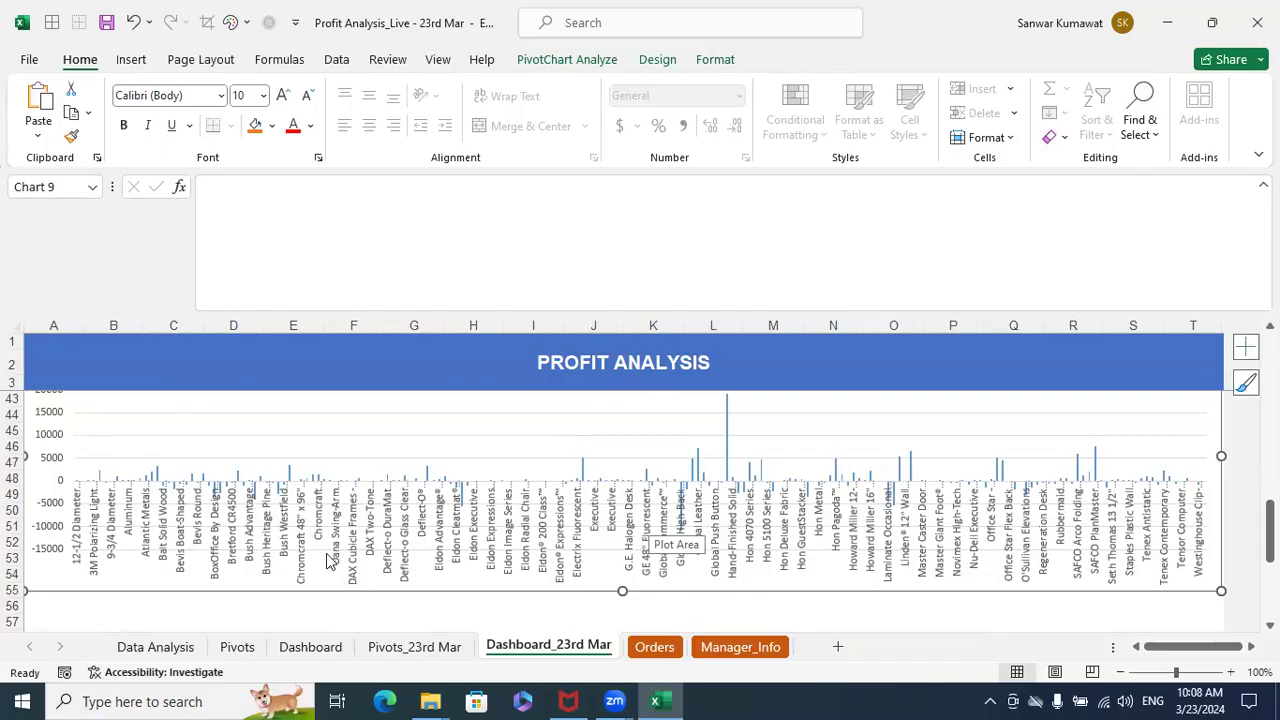
scroll(153, 541, "up", 7)
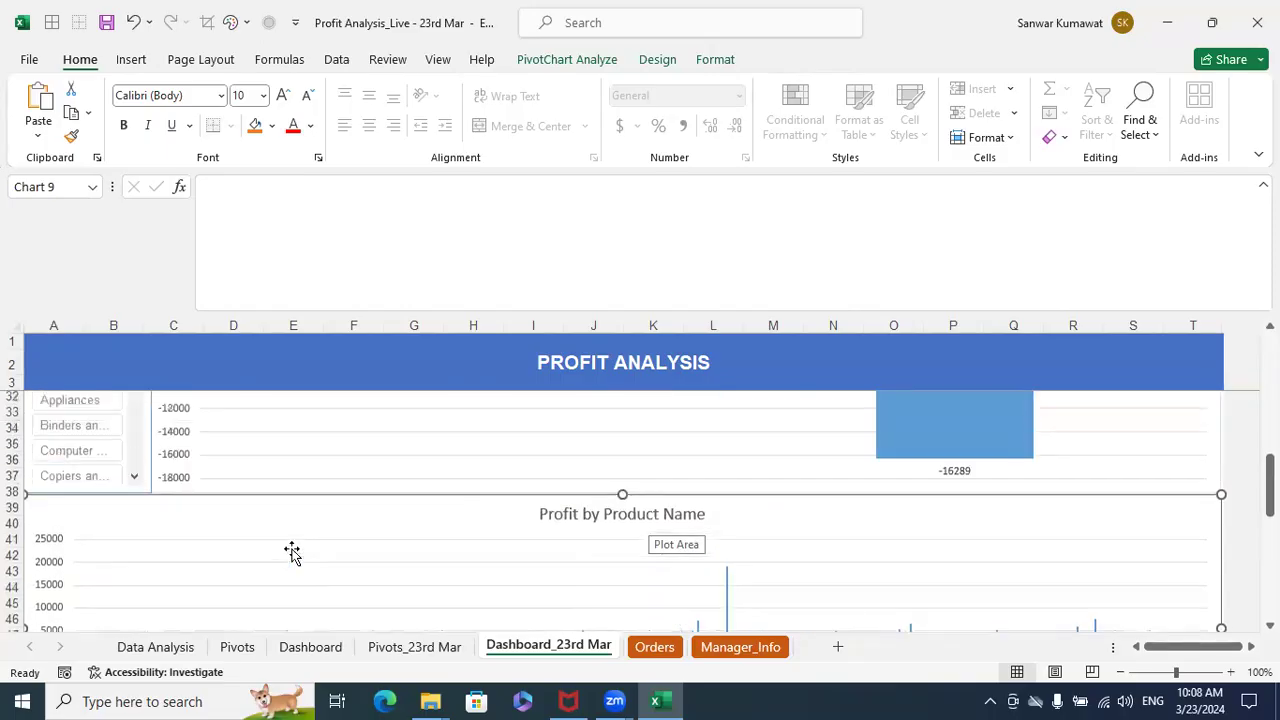
- Clear the sub-category, Product Category and Year slicer filters and look over the unfiltered dashboard charts
left_click(133, 433)
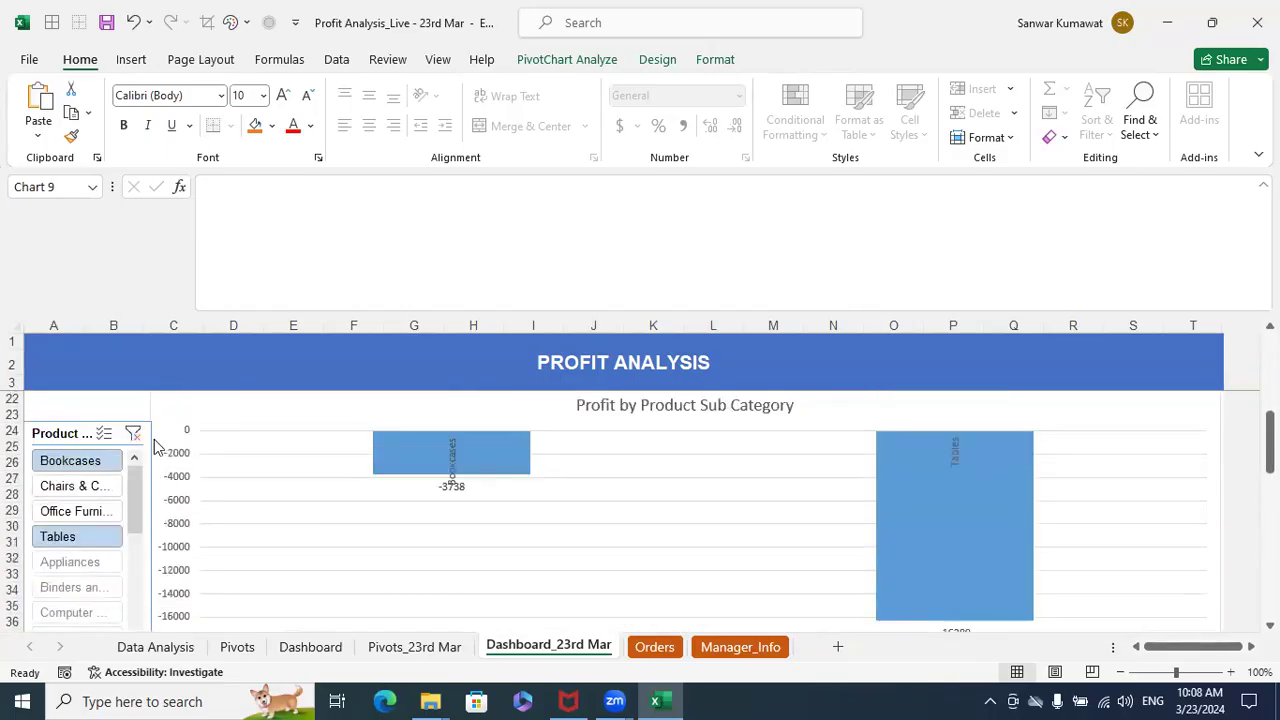
scroll(832, 493, "up", 6)
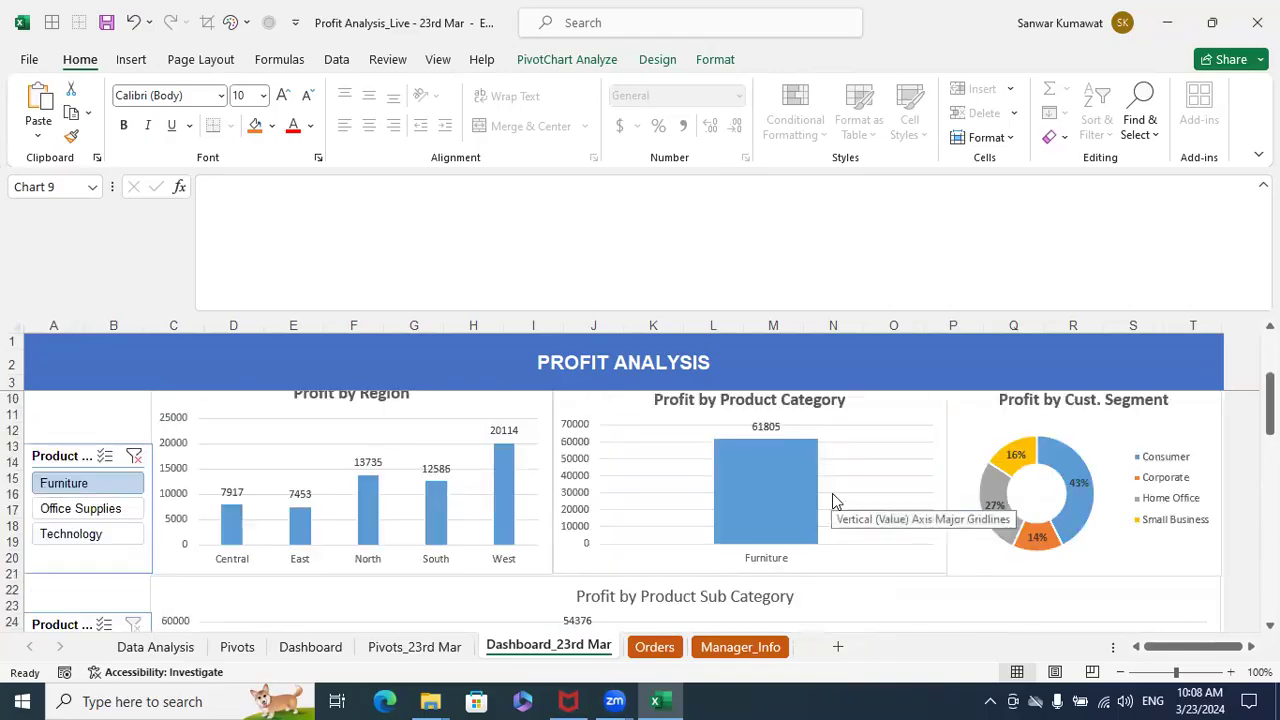
left_click(132, 420)
left_click(134, 551)
scroll(590, 557, "down", 11)
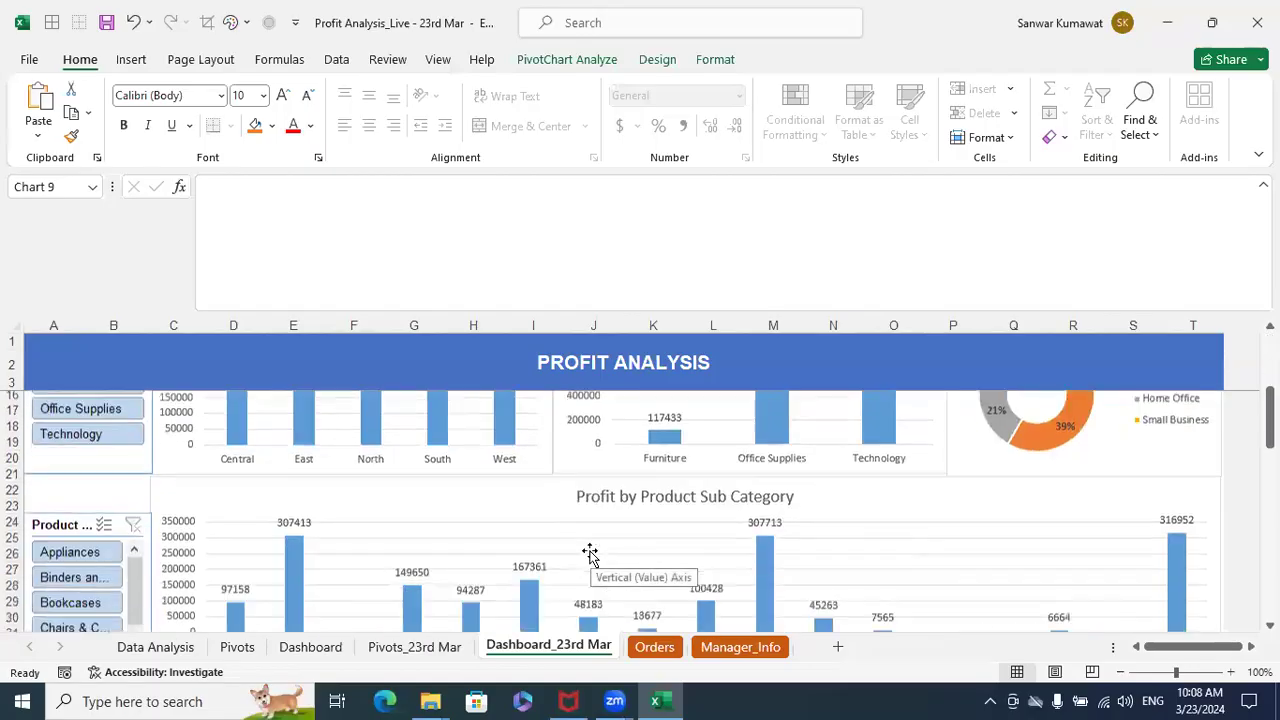
scroll(590, 555, "down", 6)
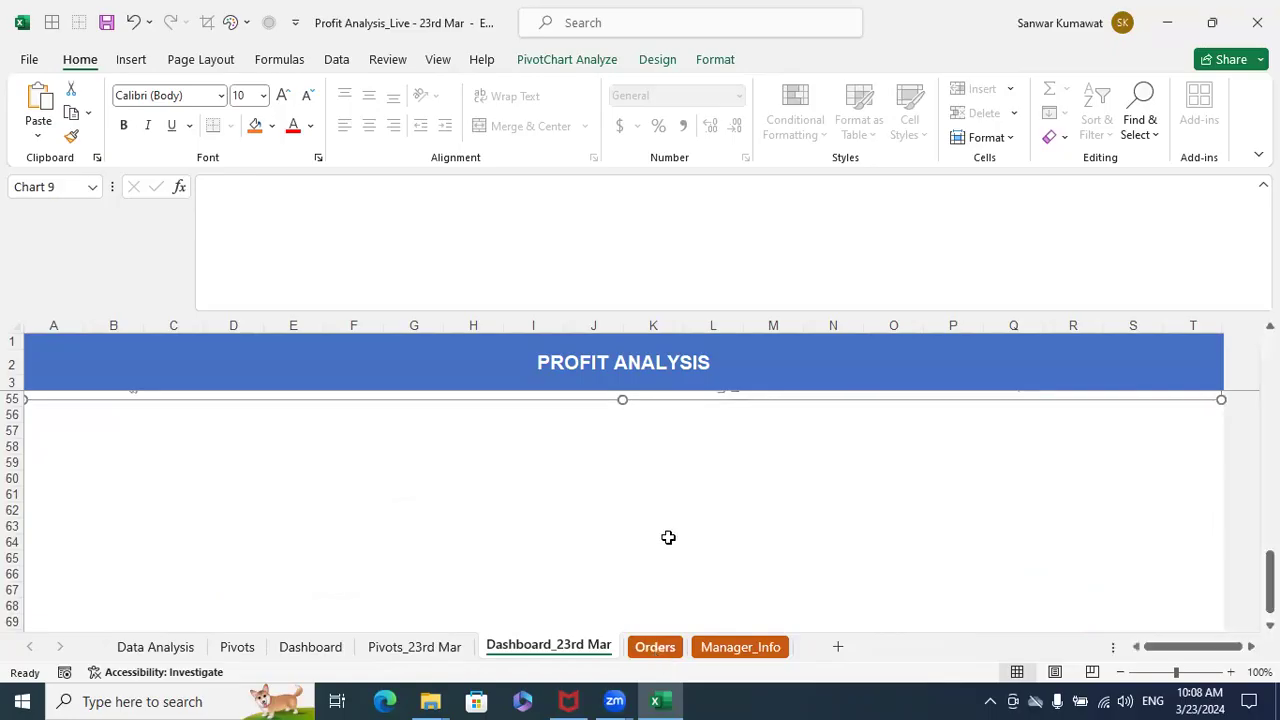
- On the Pivots_23rd Mar sheet, copy the Customer Segment PivotTable (G3:H8) and paste the copy at K3
left_click(655, 647)
left_click(505, 647)
left_click(408, 647)
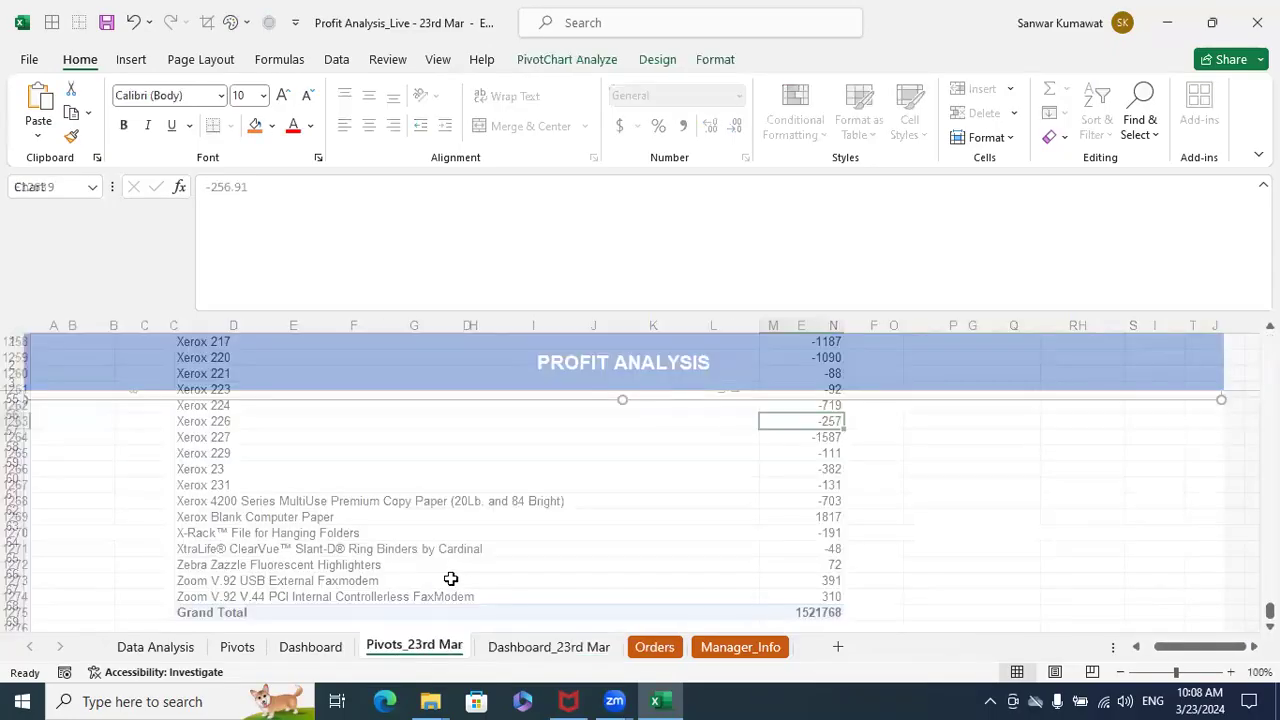
scroll(451, 560, "up", 20)
scroll(471, 516, "up", 20)
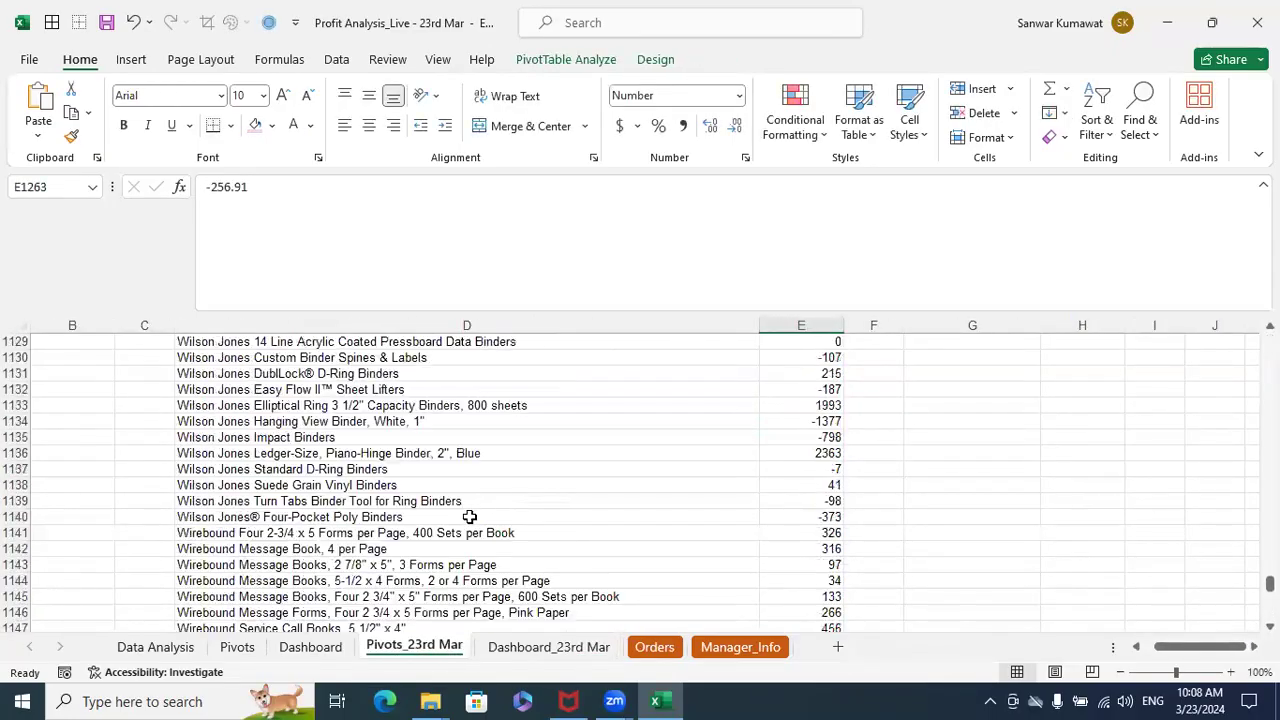
scroll(461, 521, "up", 12)
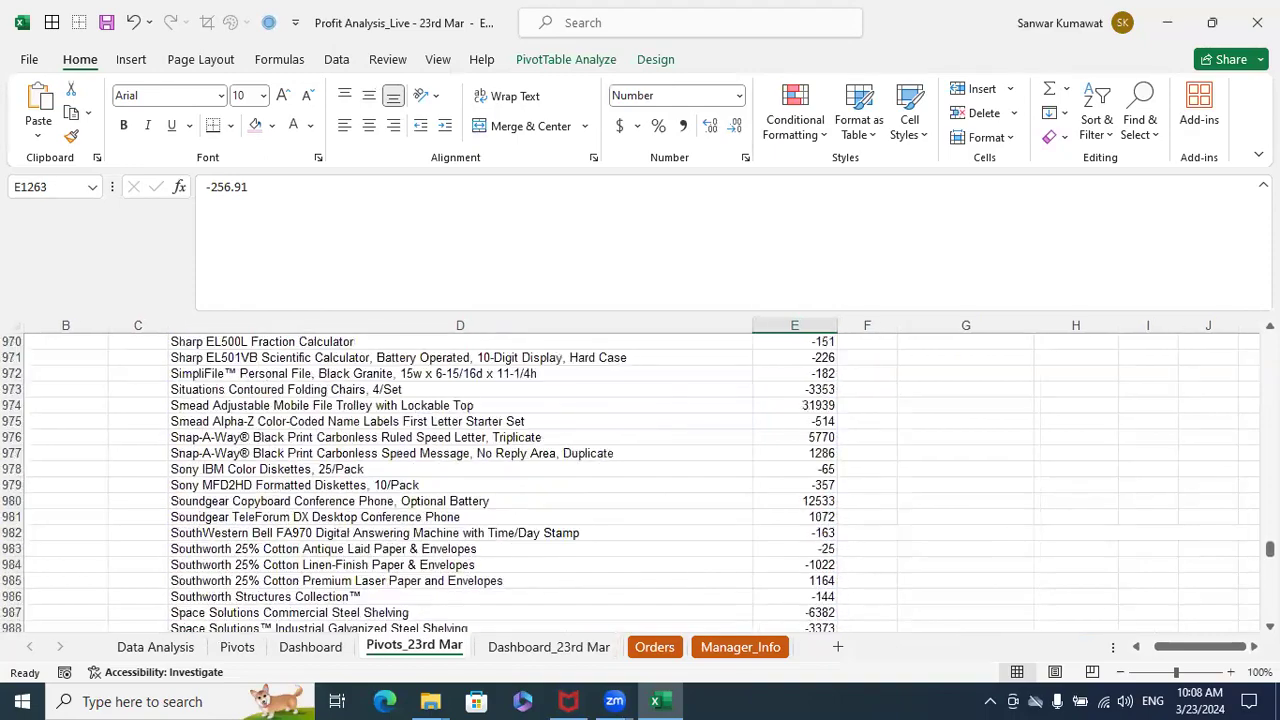
left_click_drag(1268, 549, 1268, 341)
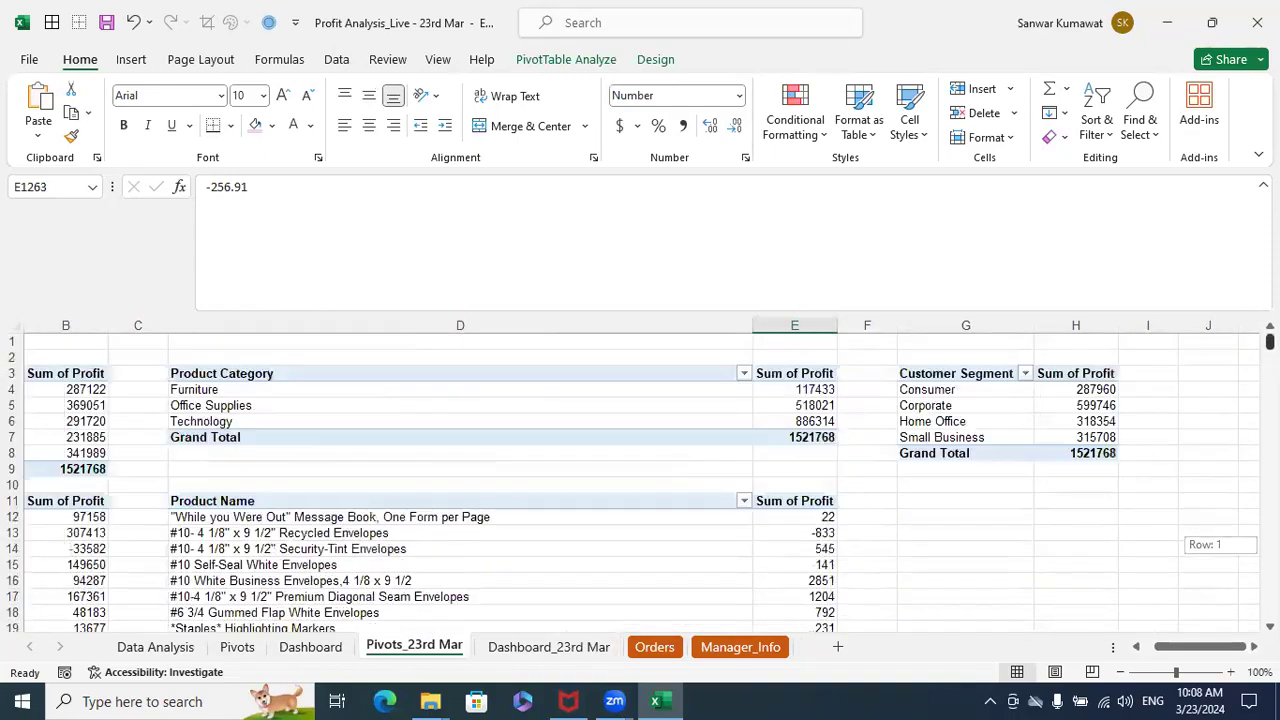
scroll(651, 443, "right", 3)
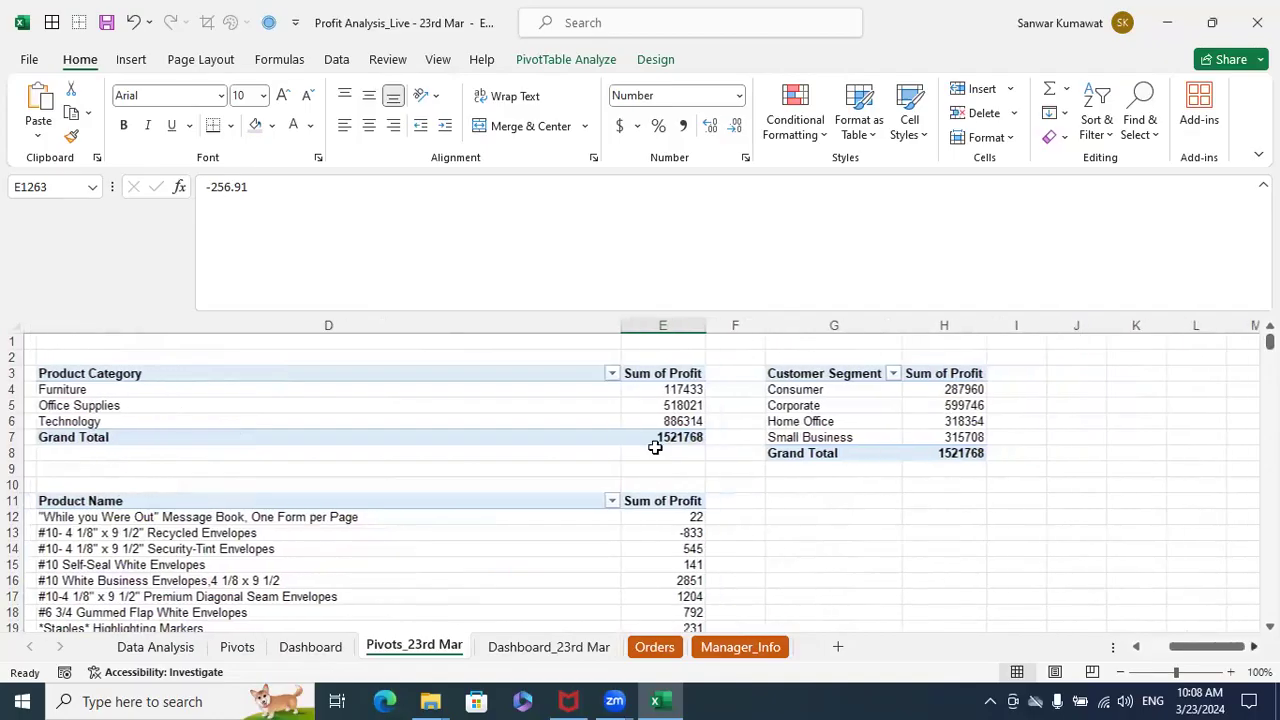
left_click_drag(214, 371, 309, 452)
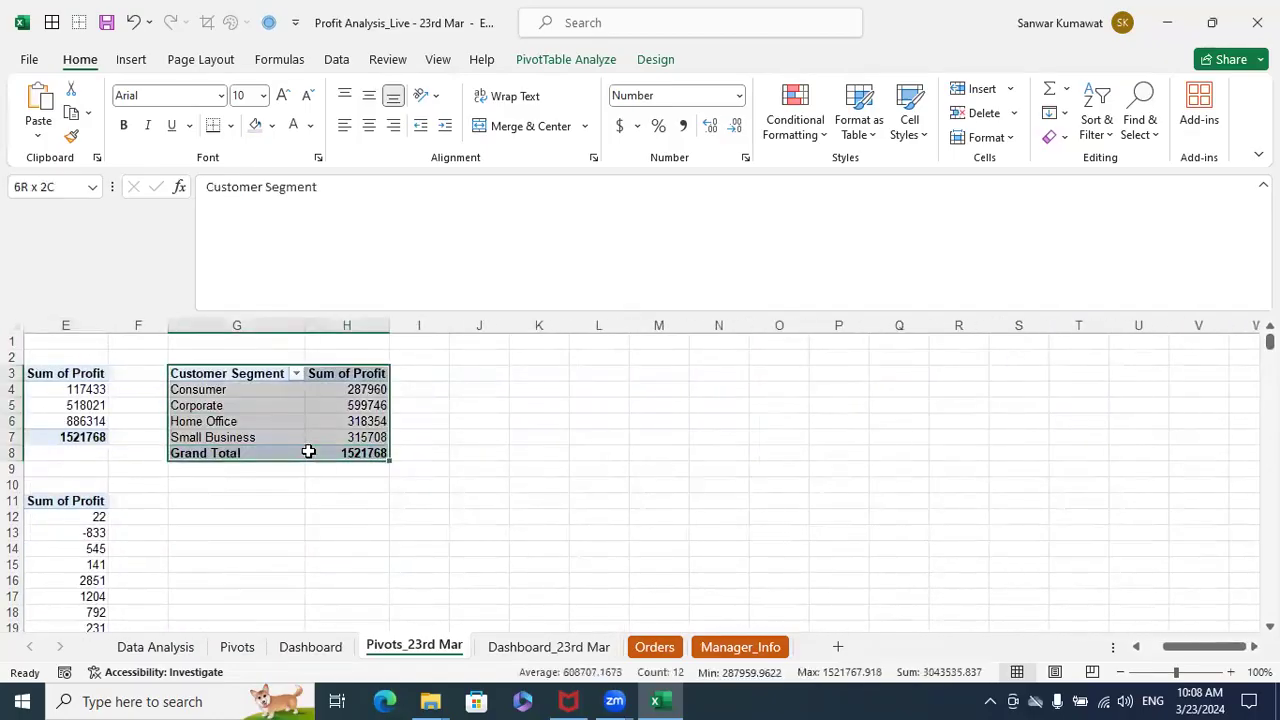
key("ctrl+c")
left_click(349, 502)
left_click(558, 373)
key("ctrl+v")
left_click(750, 417)
- In the copied PivotTable at K3, replace the Customer Segment row field with Year, followed by Month
left_click(545, 389)
right_click(548, 389)
left_click(590, 668)
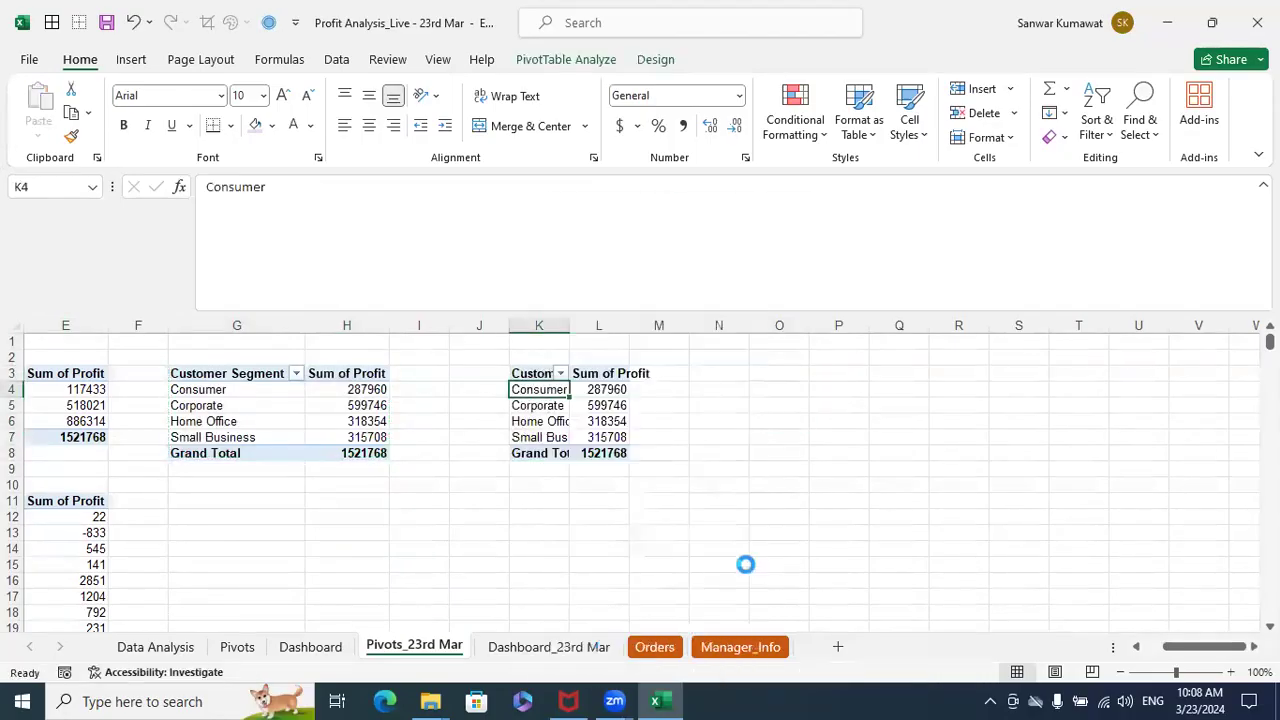
left_click_drag(1150, 543, 1060, 540)
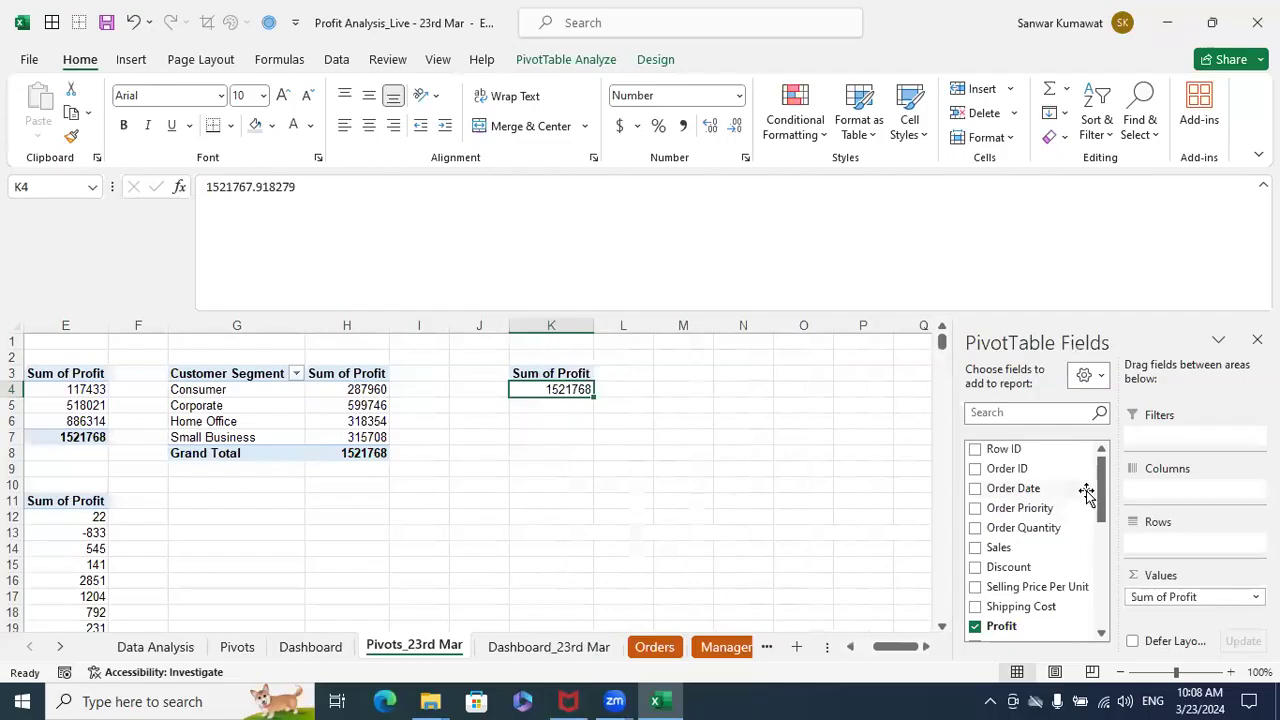
left_click_drag(1090, 491, 1170, 543)
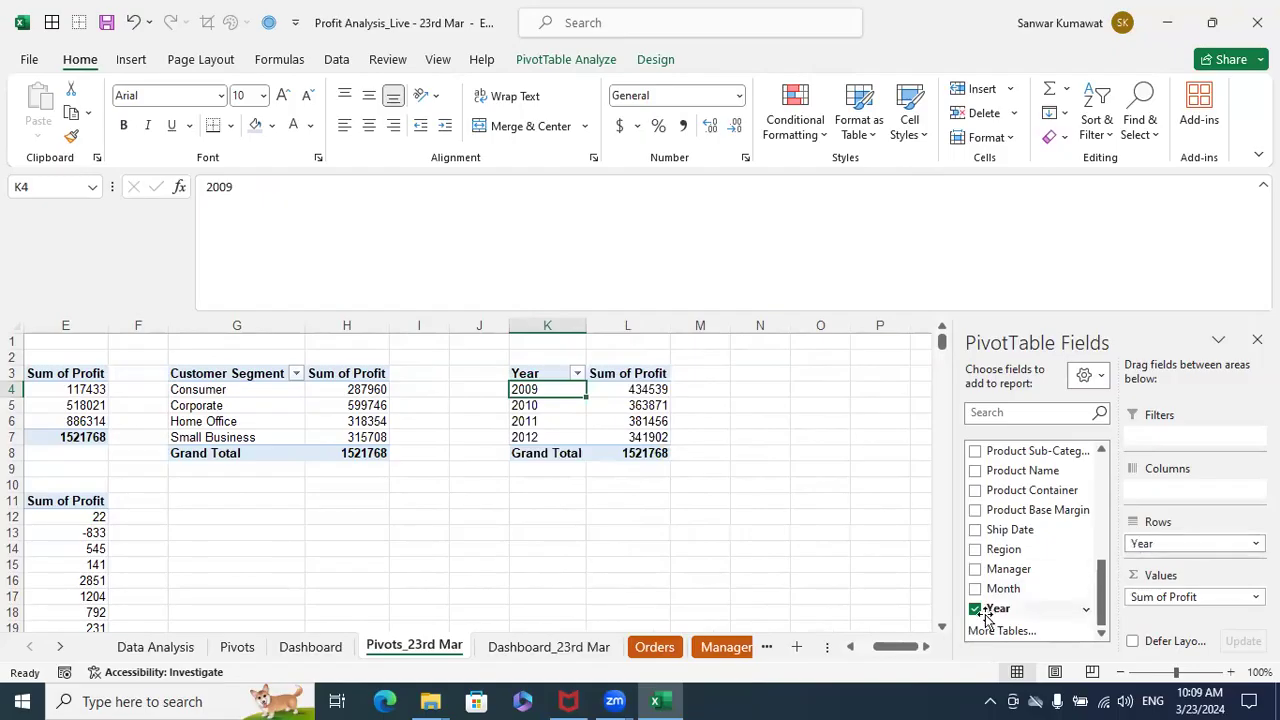
left_click_drag(1012, 589, 1150, 555)
left_click(805, 421)
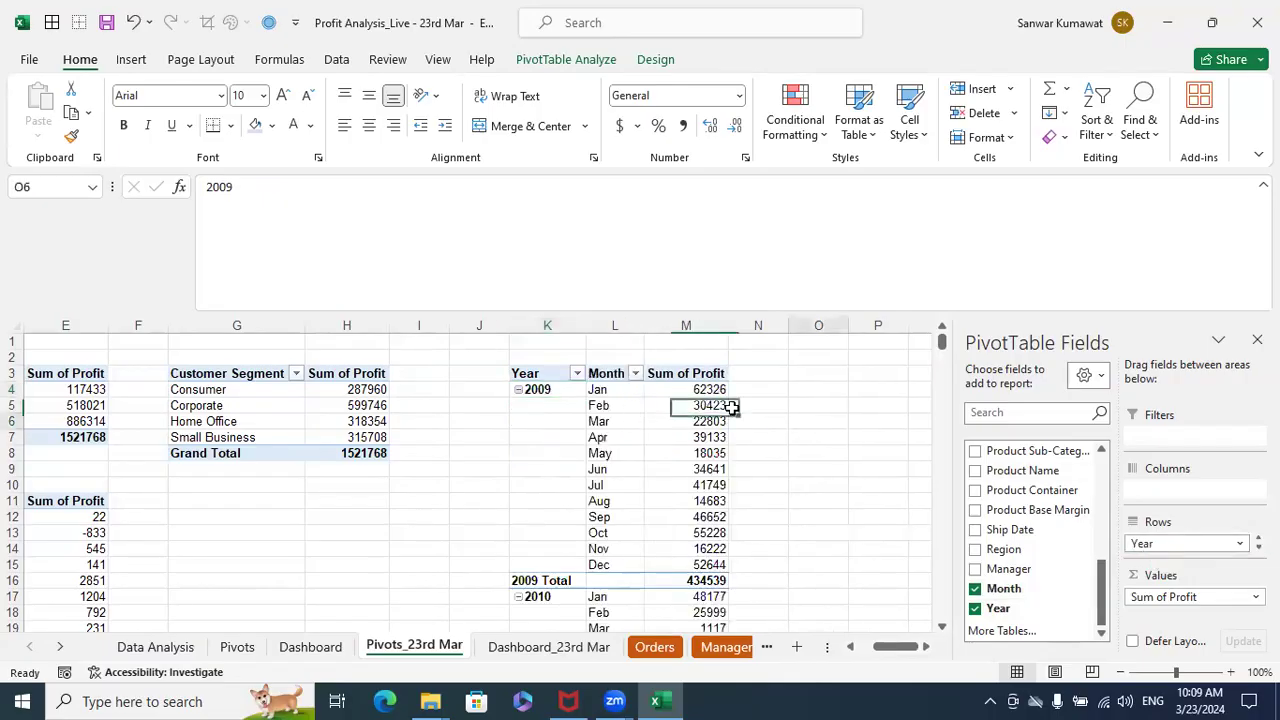
- Examine the monthly profit rows under each year in the new Year and Month PivotTable
left_click_drag(598, 389, 600, 566)
scroll(735, 516, "down", 2)
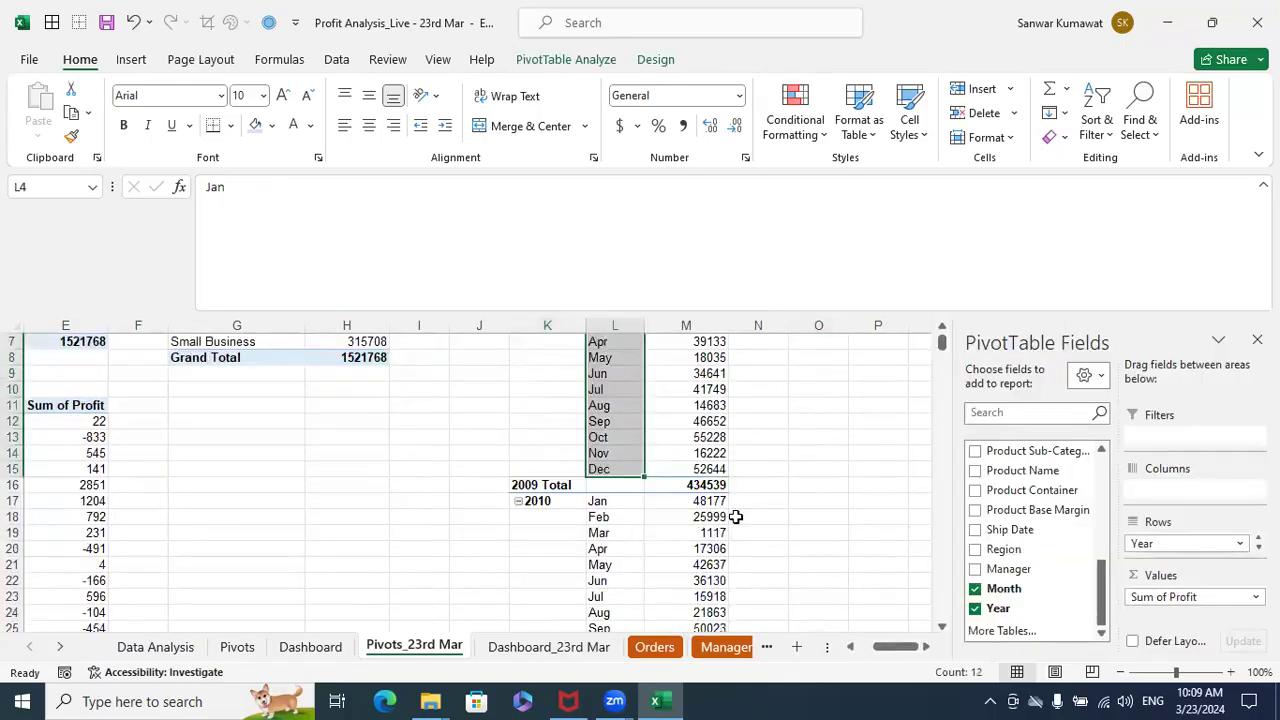
left_click(621, 505)
scroll(668, 524, "down", 4)
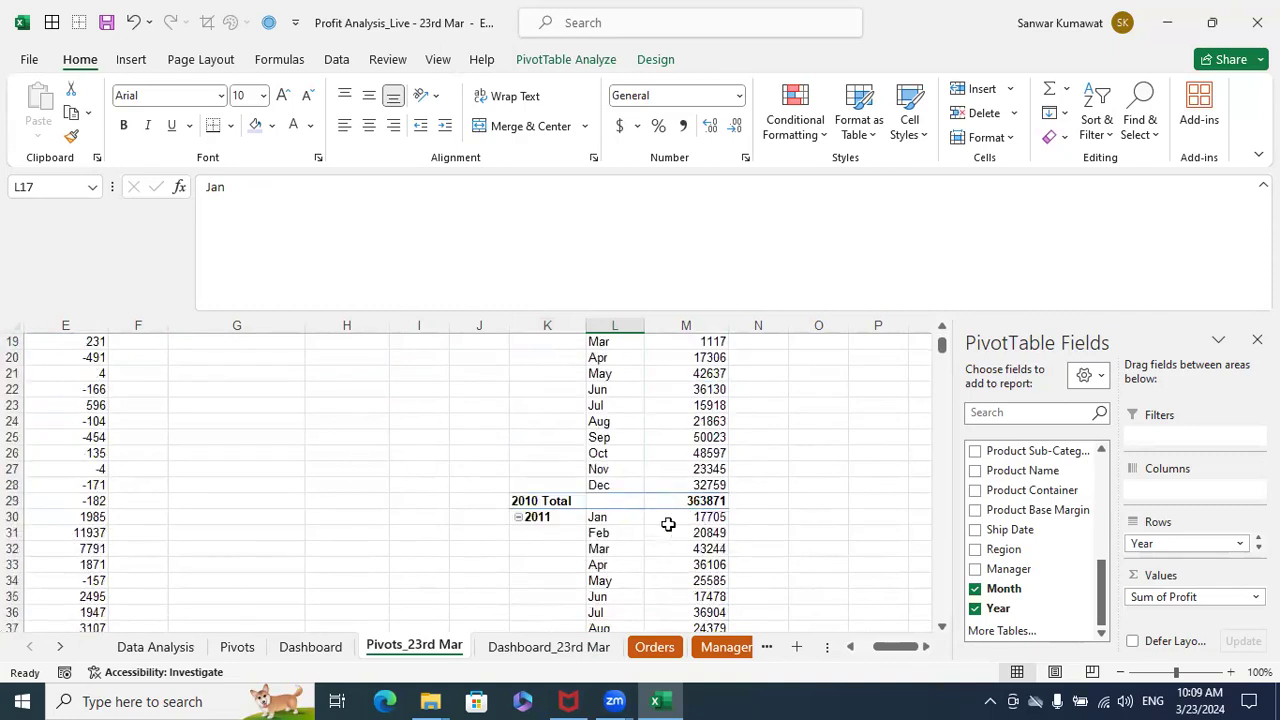
scroll(741, 501, "up", 6)
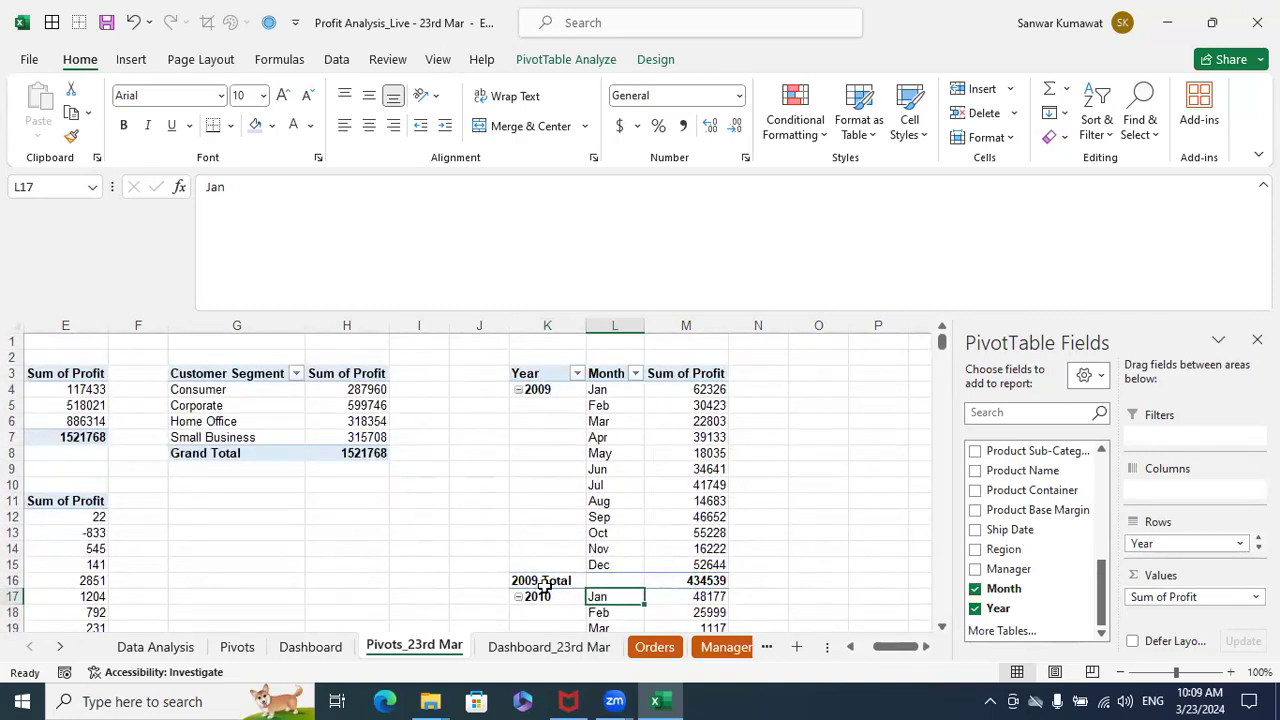
scroll(603, 554, "down", 7)
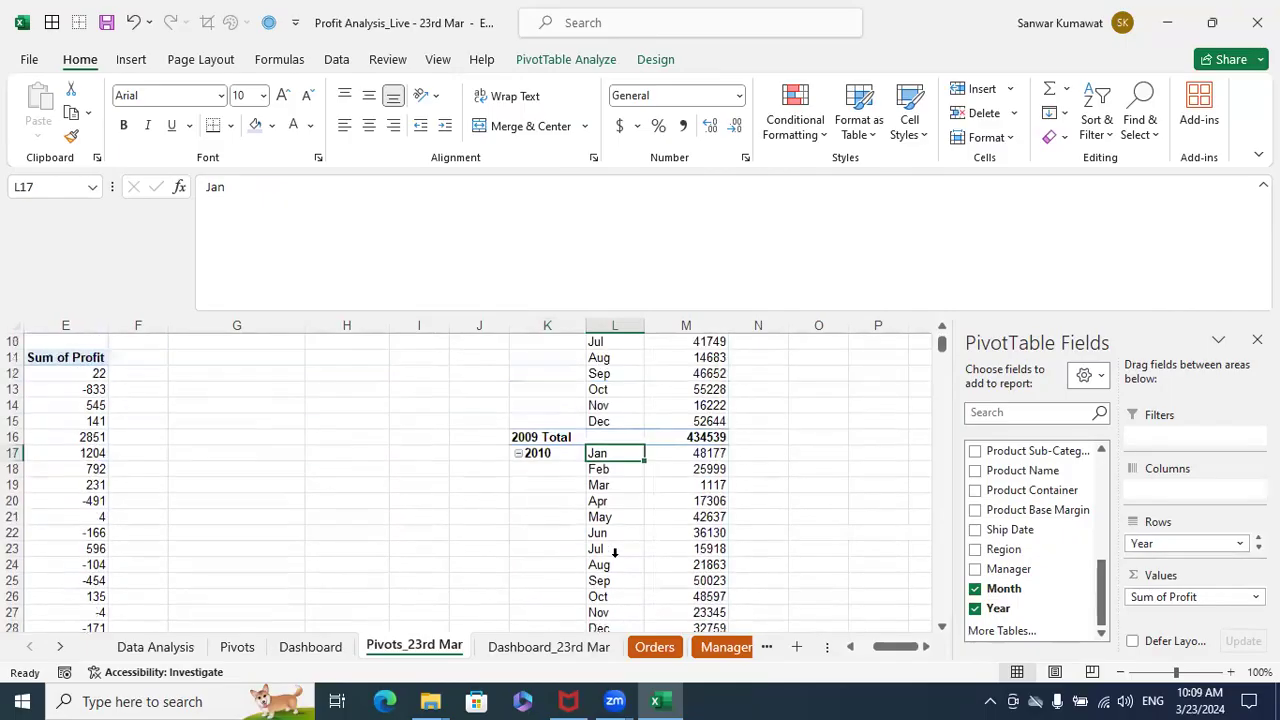
scroll(614, 551, "up", 7)
left_click(620, 446)
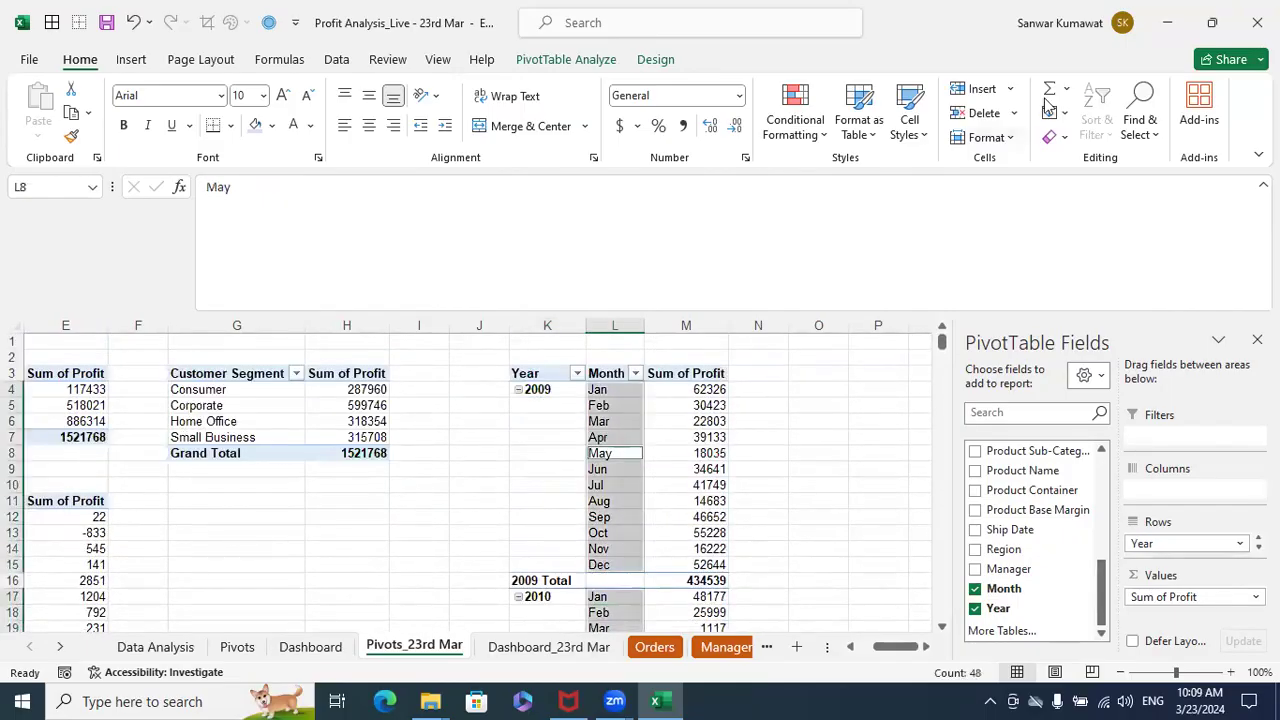
left_click(1044, 81)
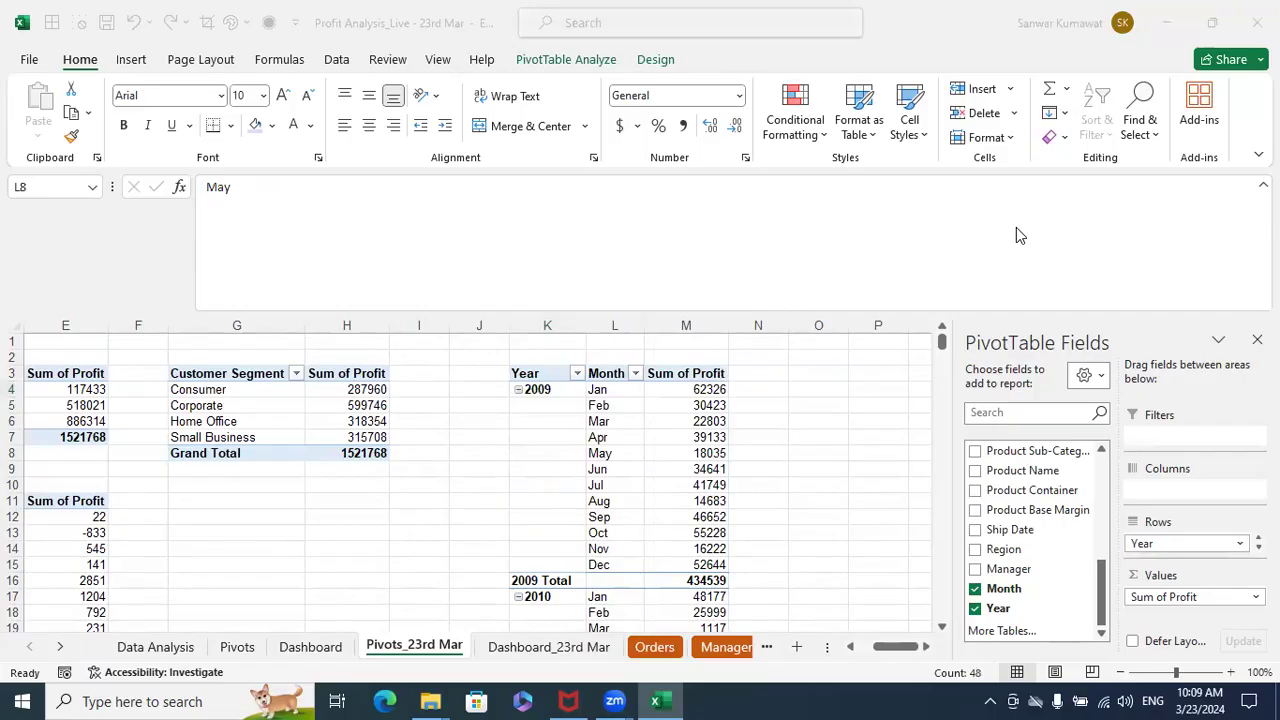
left_click(612, 428)
left_click(612, 422)
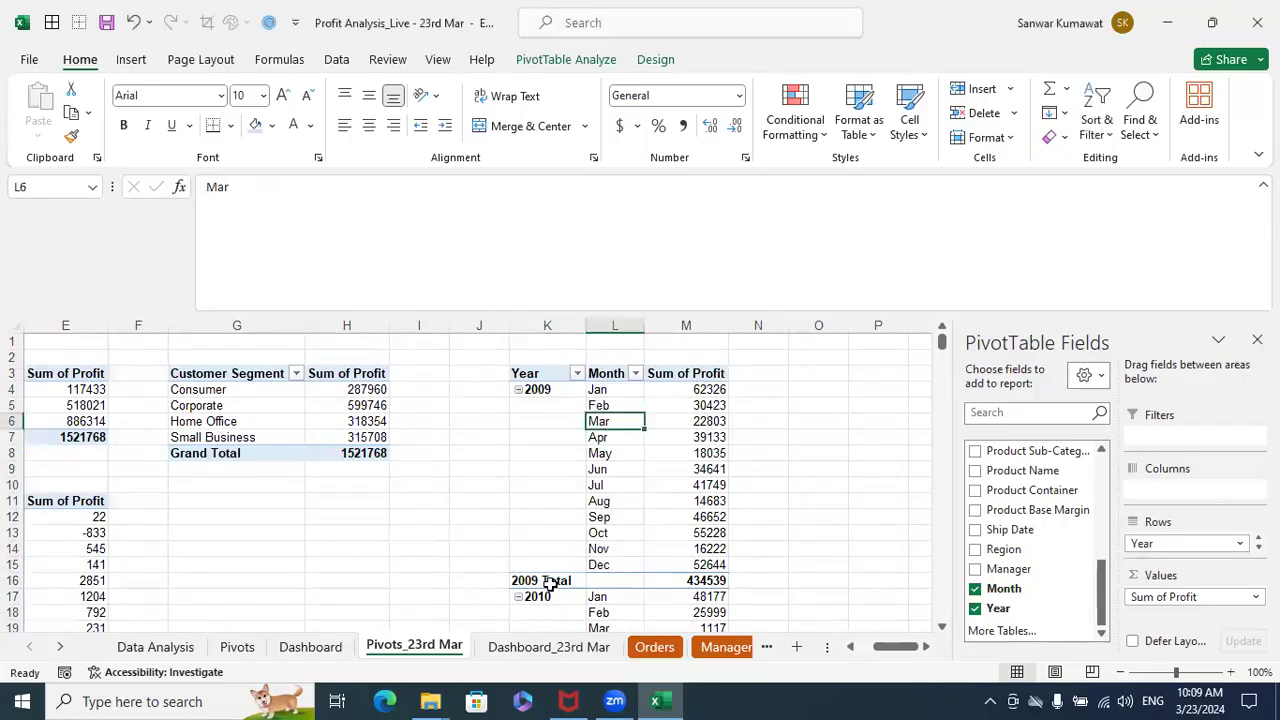
left_click(777, 496)
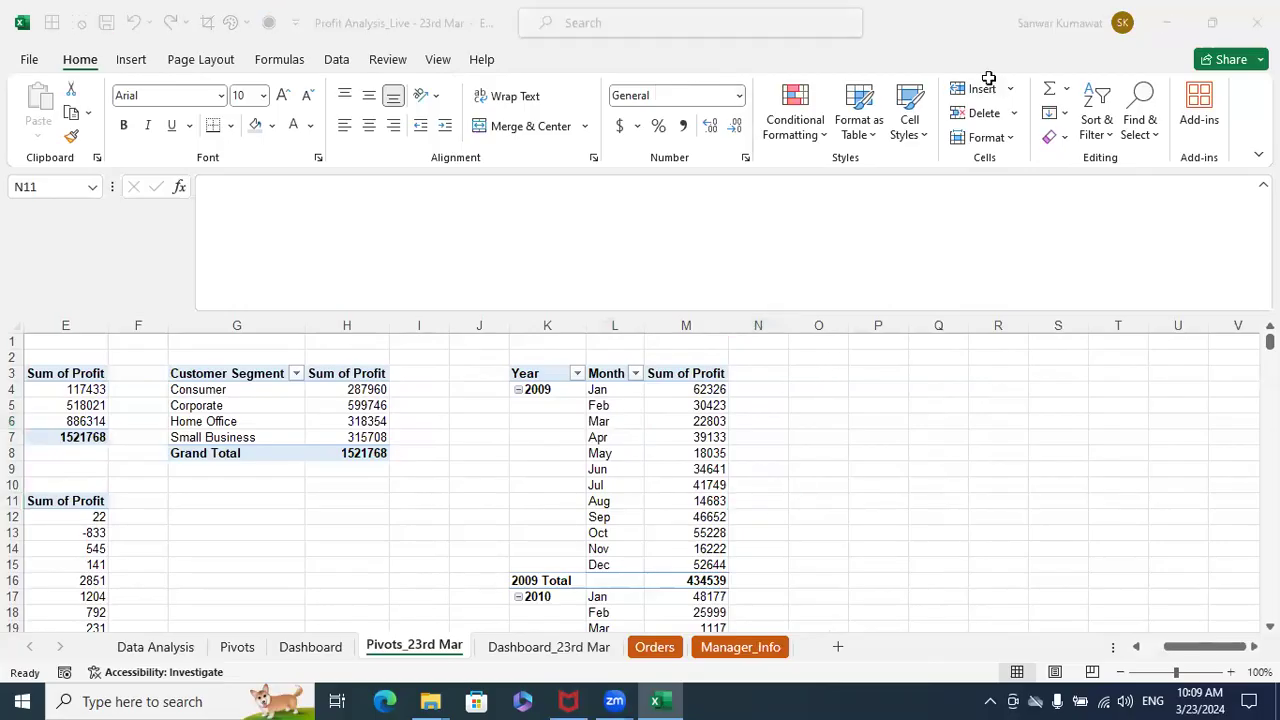
- Hide the subtotals in the Year and Month PivotTable and turn grand totals off for rows and columns
left_click(660, 404)
left_click(655, 60)
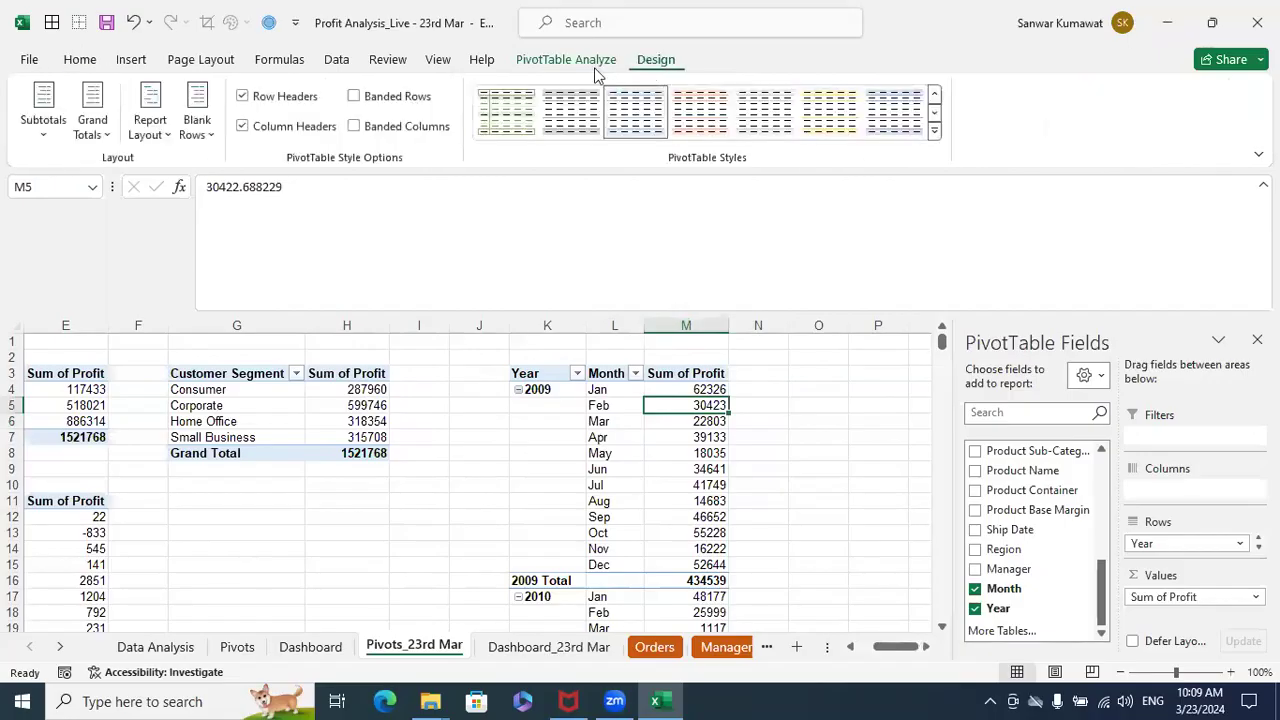
left_click(46, 125)
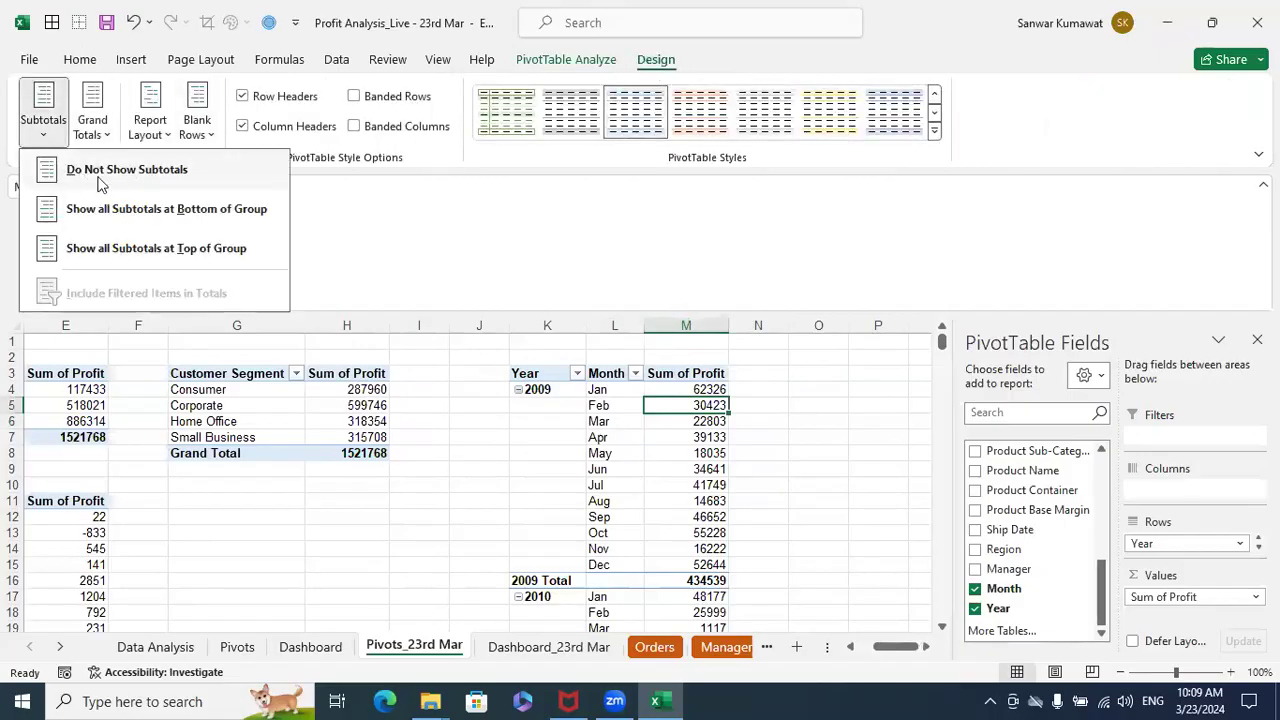
left_click(127, 170)
left_click(92, 122)
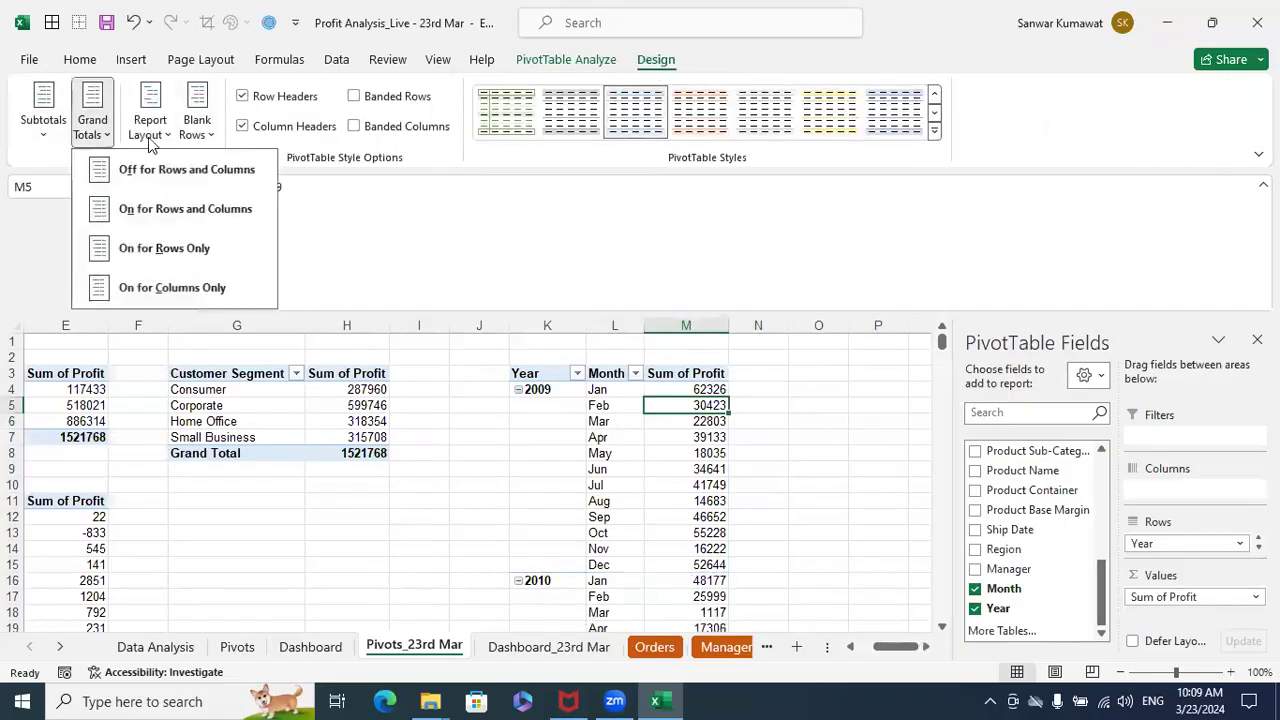
left_click(148, 178)
left_click(801, 468)
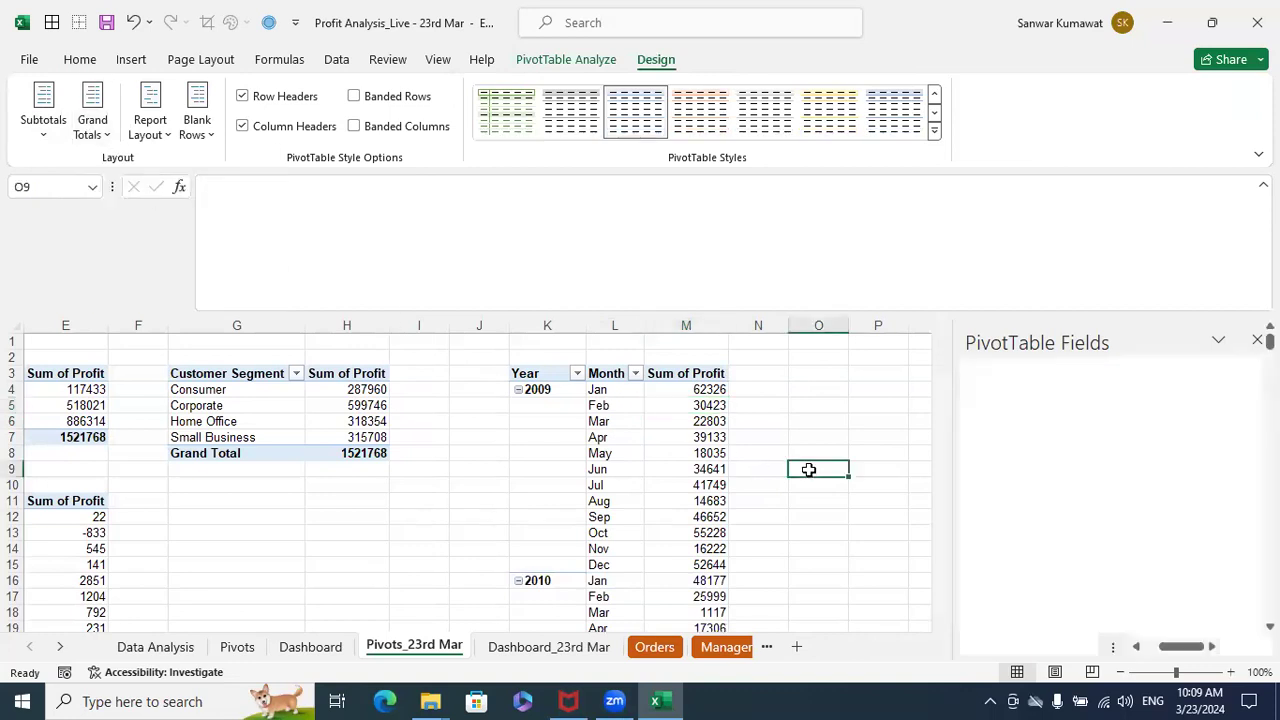
- Hide the +/- expand and collapse buttons in the Year and Month PivotTable
left_click(593, 392)
left_click(548, 401)
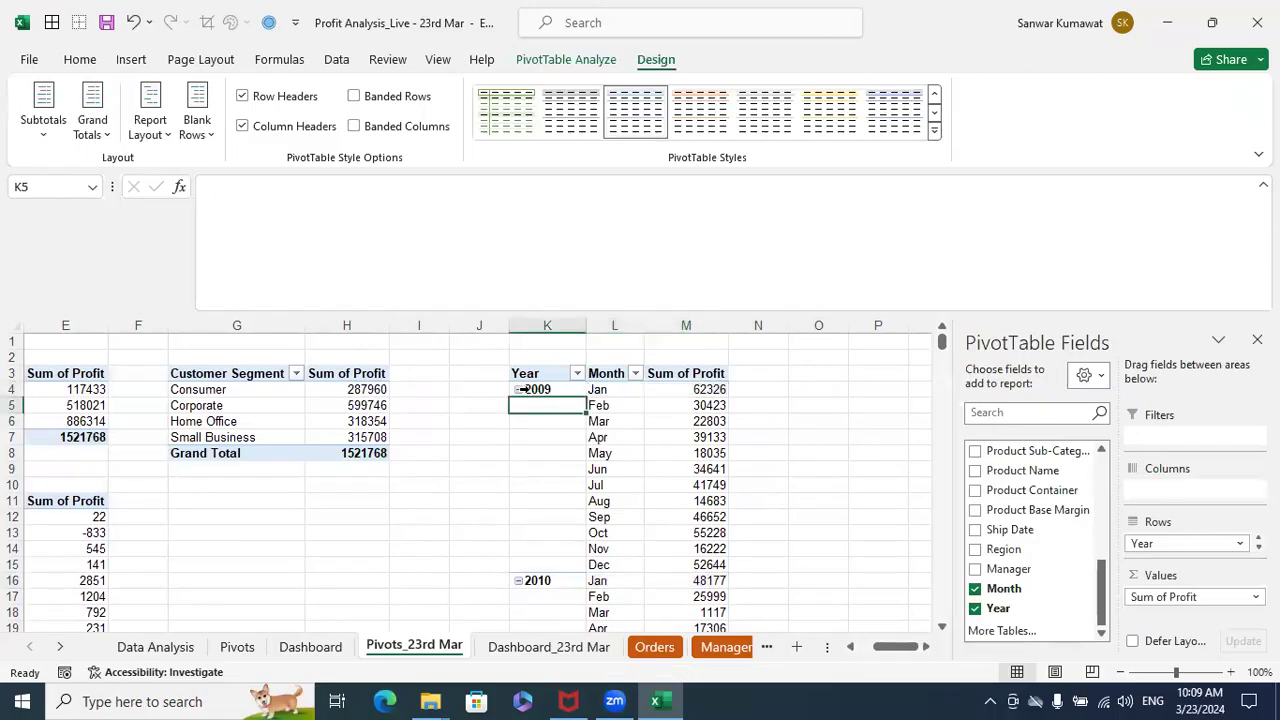
left_click(524, 389)
left_click(586, 423)
left_click(601, 406)
left_click(553, 389)
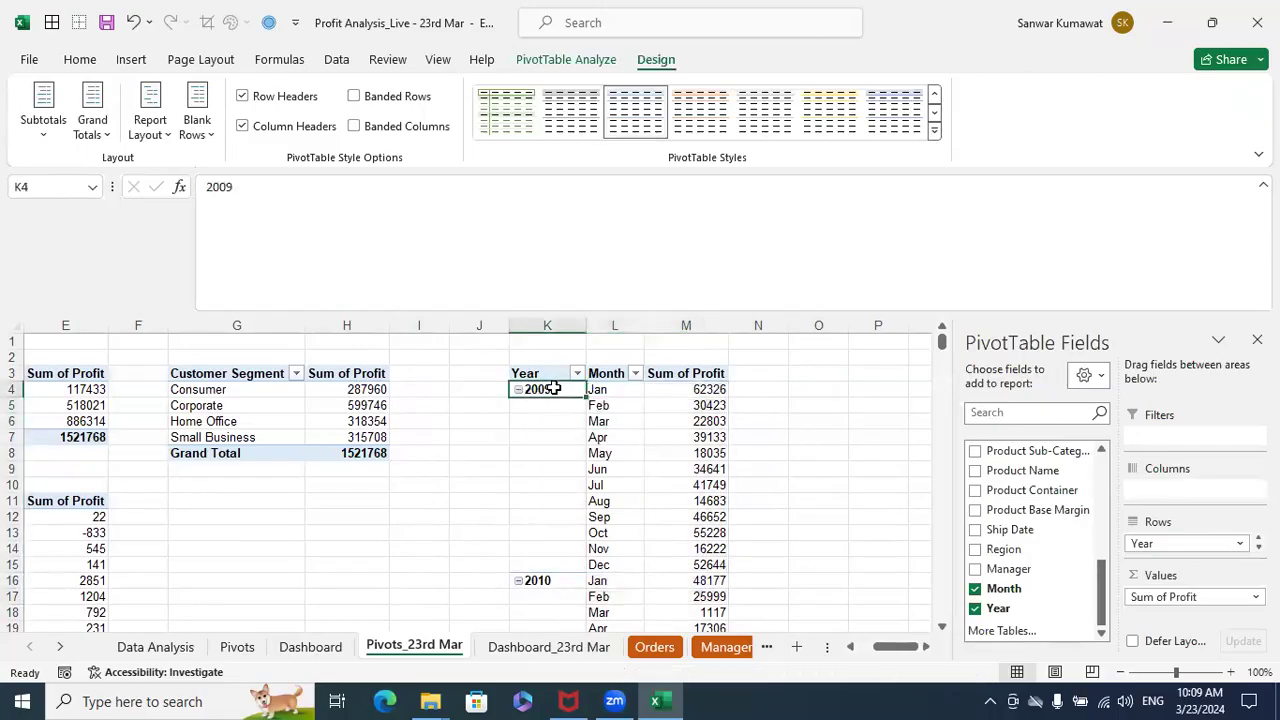
left_click(585, 62)
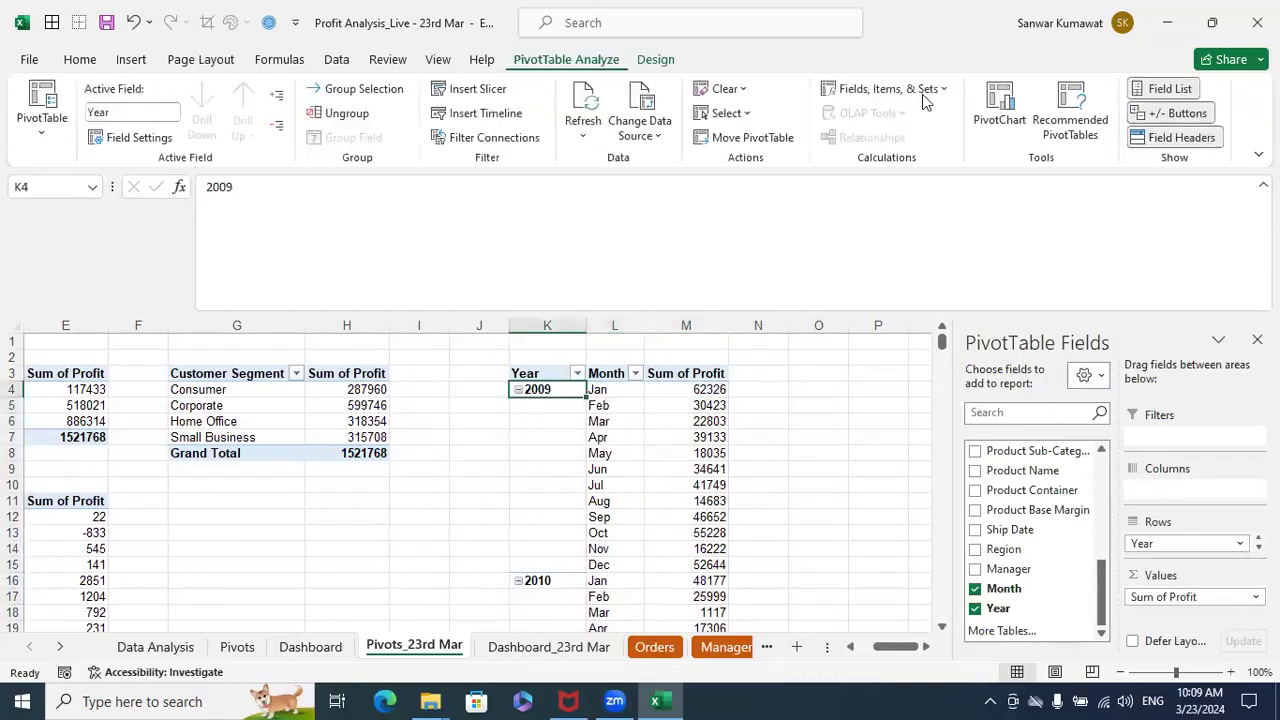
left_click(1167, 114)
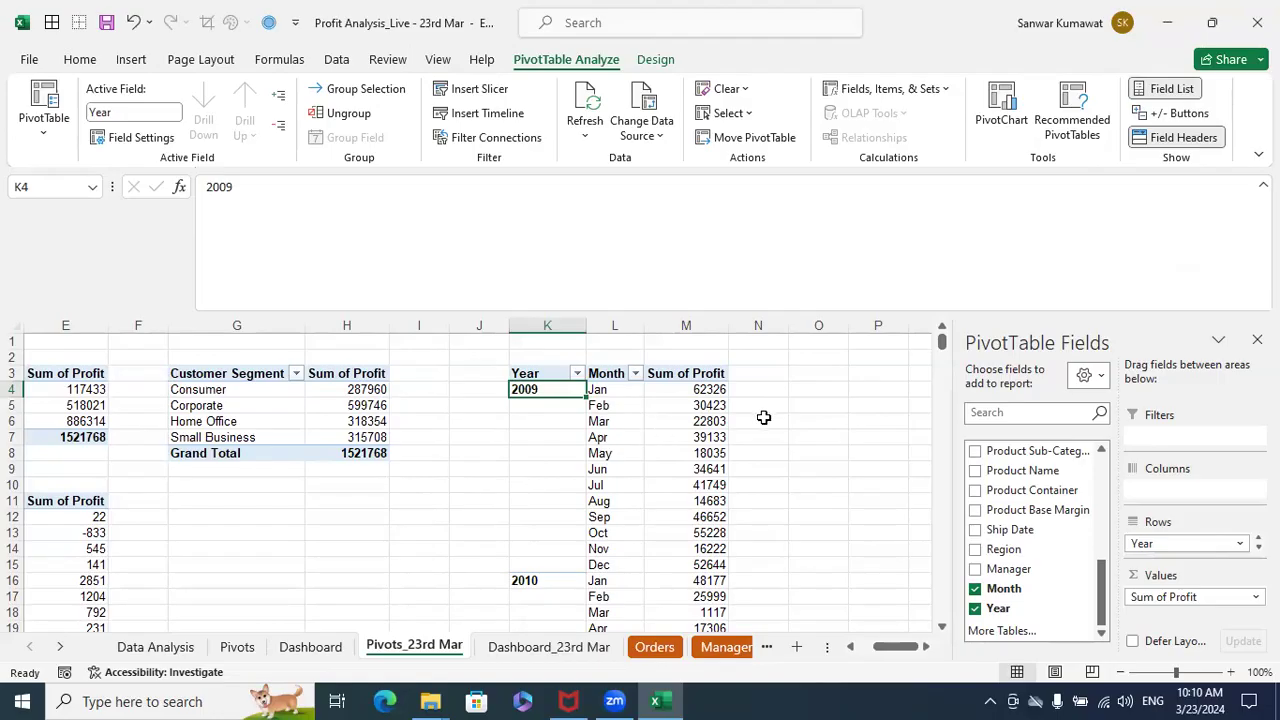
- Select the whole Year and Month PivotTable, K3:M51, and insert a basic 2-D line PivotChart from it
left_click(531, 374)
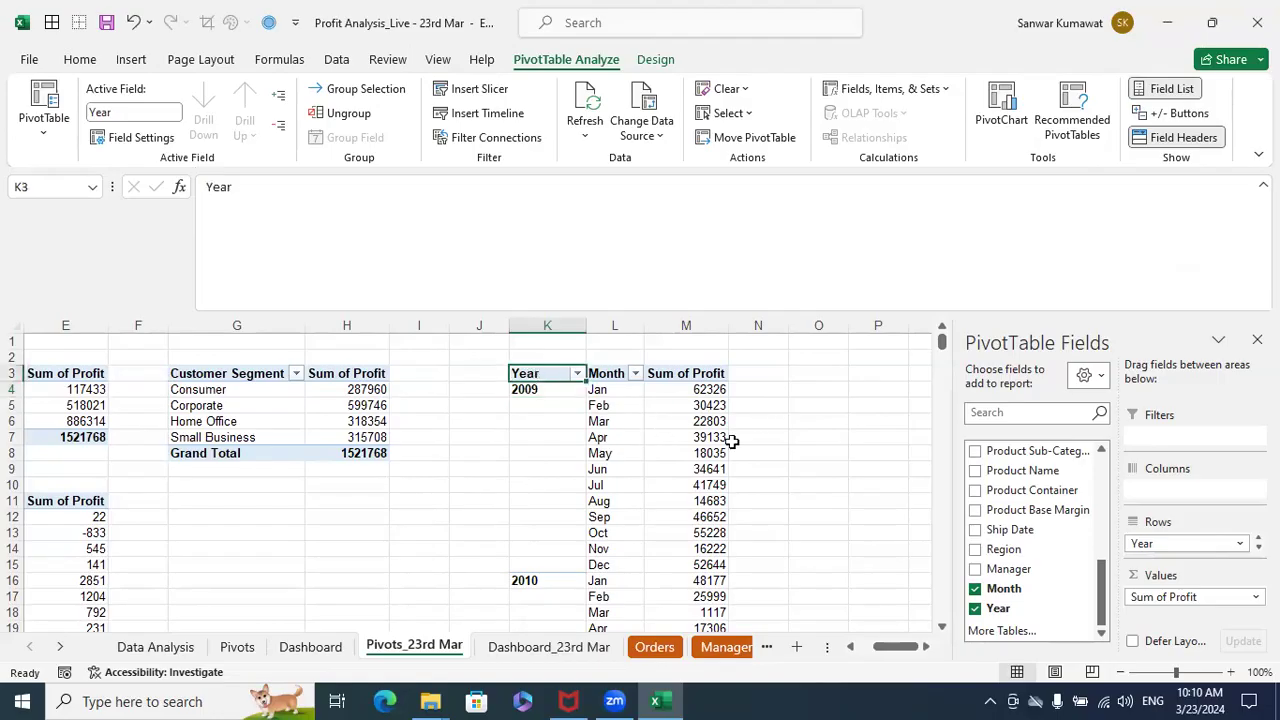
key("shift+Right")
key("shift+Right")
key("shift+Down")
key("shift+Down")
key("shift+Down")
key("shift+Down")
key("shift+Down")
key("shift+Down")
key("shift+Down")
key("shift+Down")
key("shift+Down")
key("shift+Down")
key("shift+Down")
key("shift+Down")
key("shift+Down")
key("shift+Down")
key("shift+Down")
key("shift+Down")
key("shift+Down")
key("shift+Down")
key("shift+Down")
key("shift+Down")
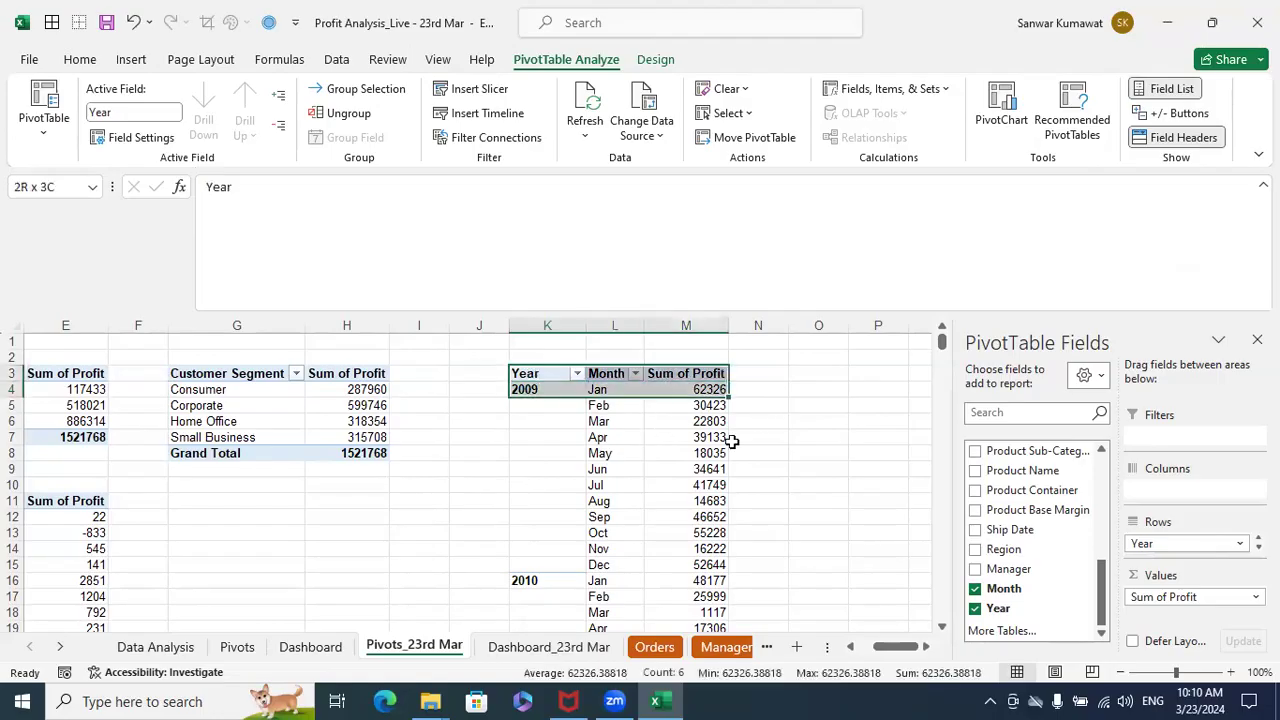
key("shift+Down")
key("shift+Down")
key("shift+Down")
key("shift+Down")
key("shift+Down")
key("shift+Down")
key("shift+Down")
key("shift+Down")
key("shift+Down")
key("shift+Down")
key("shift+Down")
key("shift+Down")
key("shift+Down")
key("shift+Down")
key("shift+Down")
key("shift+Down")
key("shift+Down")
key("shift+Down")
key("shift+Down")
key("shift+Down")
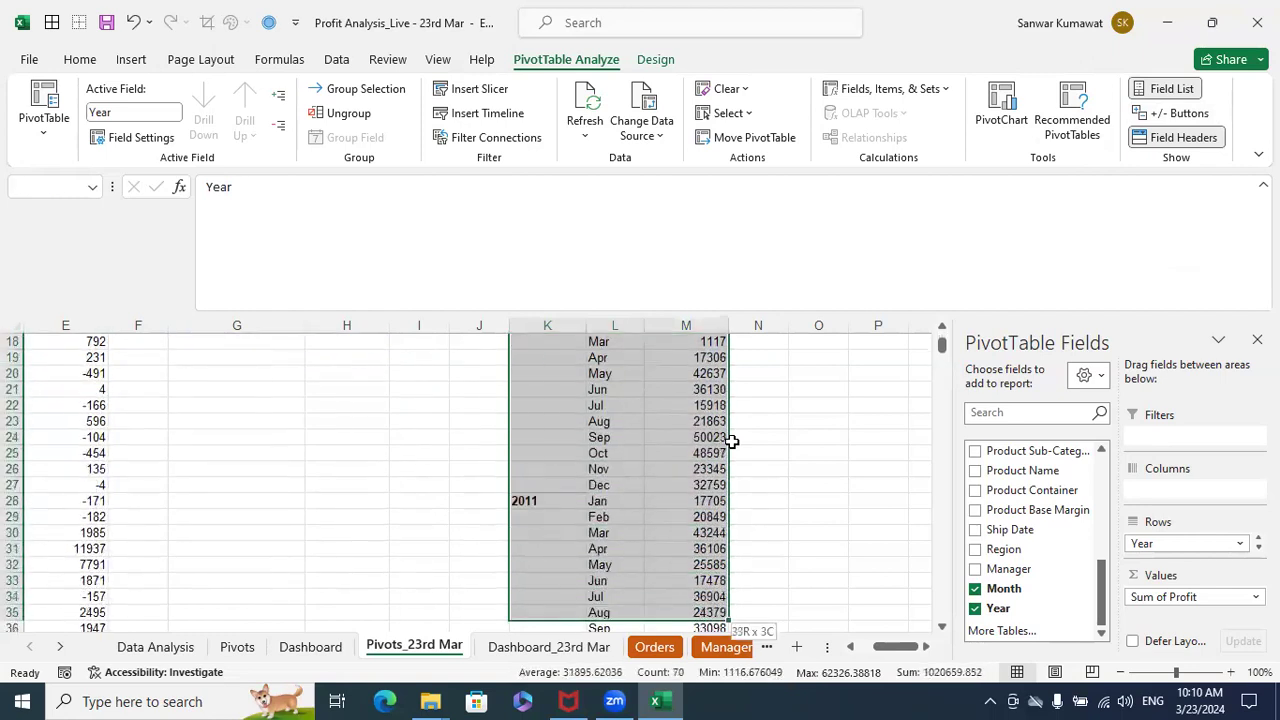
key("shift+Up")
key("shift+Up")
key("shift+Up")
key("shift+Up")
key("shift+Up")
key("shift+Up")
key("shift+Up")
key("shift+Up")
key("shift+Up")
key("shift+Up")
key("shift+Up")
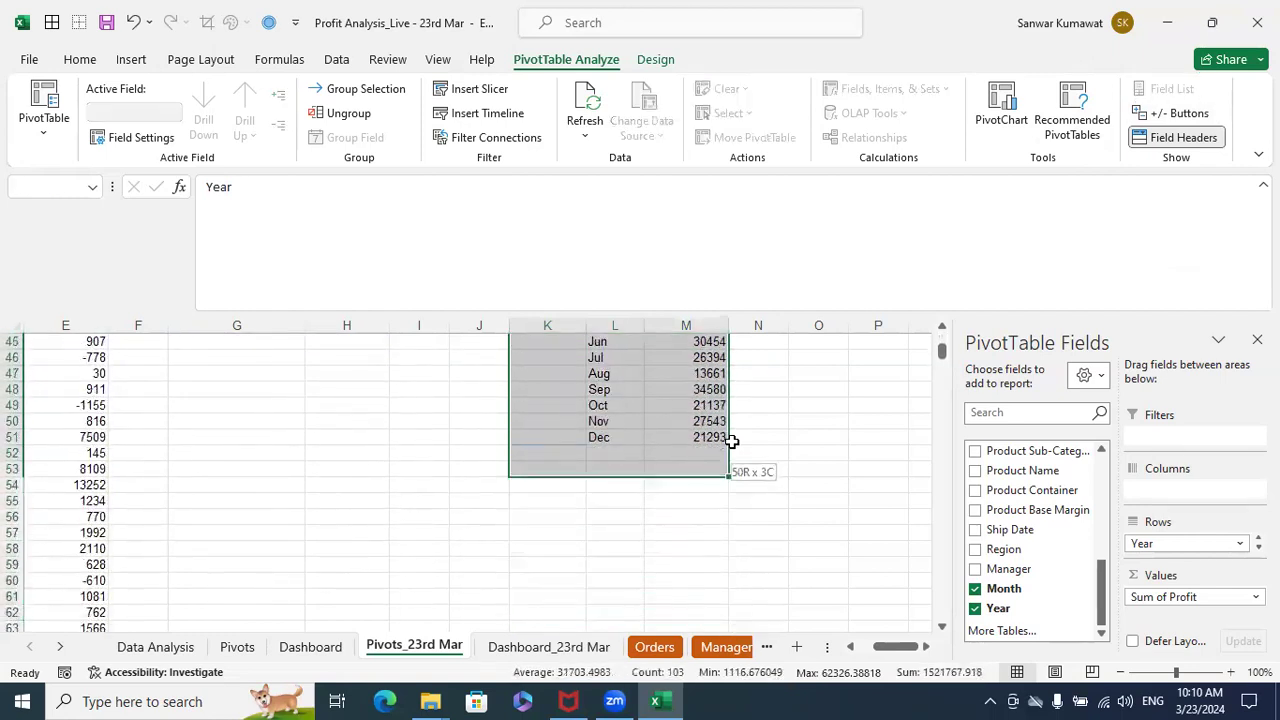
left_click_drag(732, 441, 731, 441)
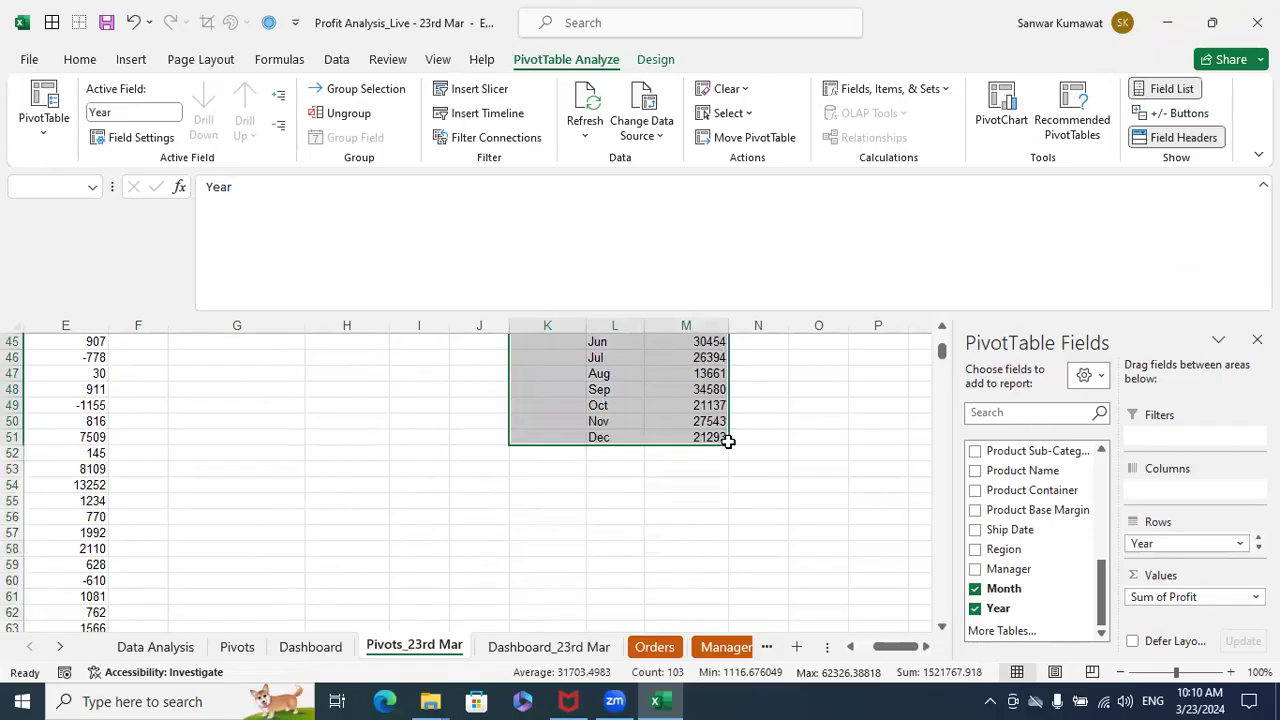
scroll(692, 475, "up", 12)
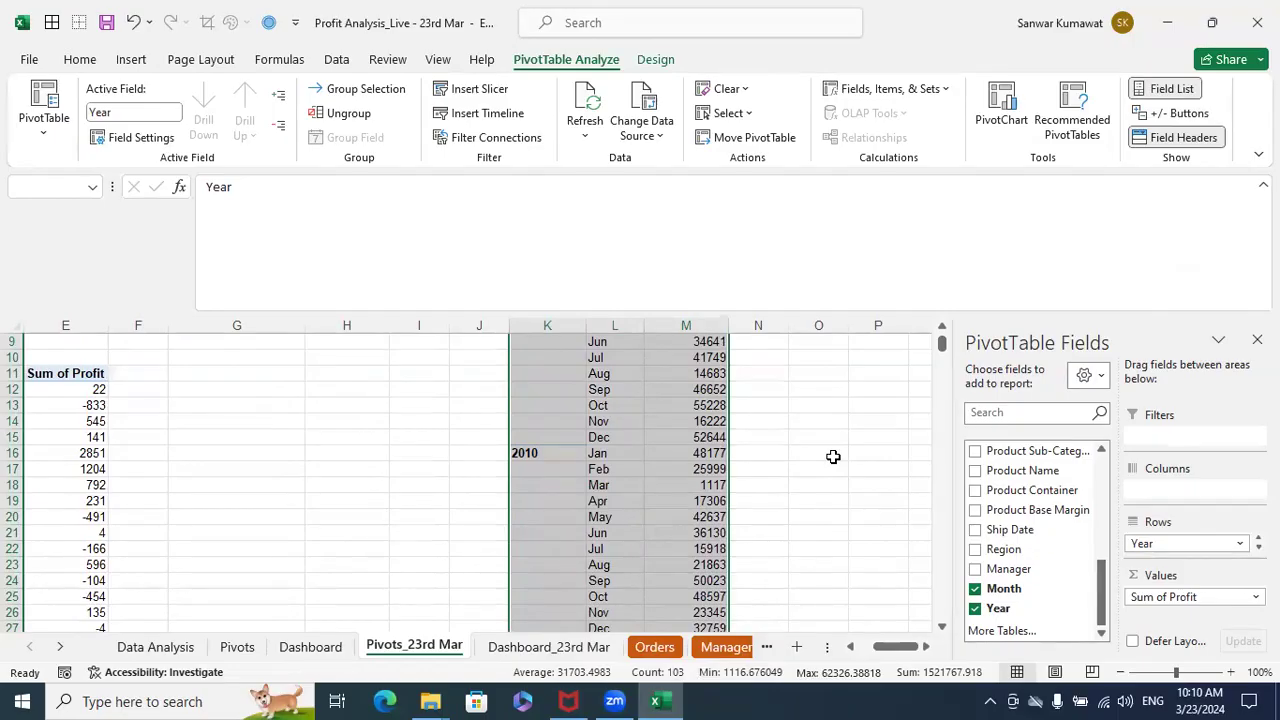
scroll(833, 457, "up", 3)
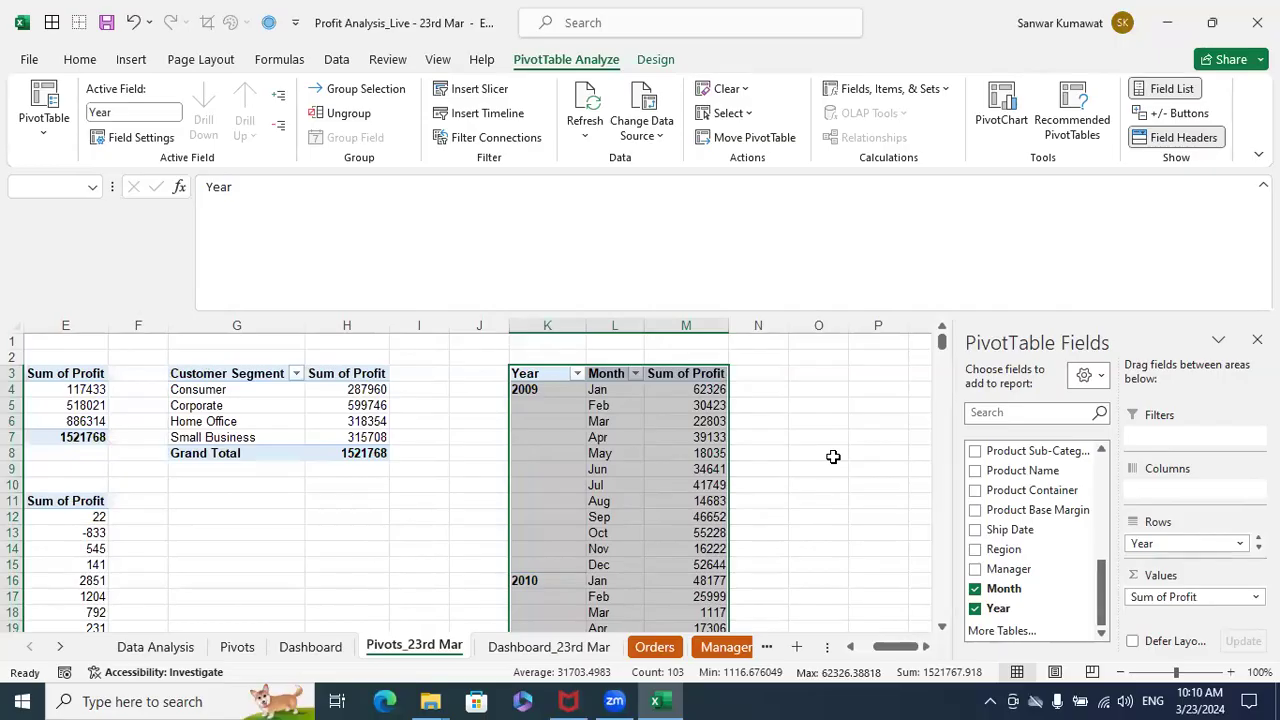
left_click(130, 60)
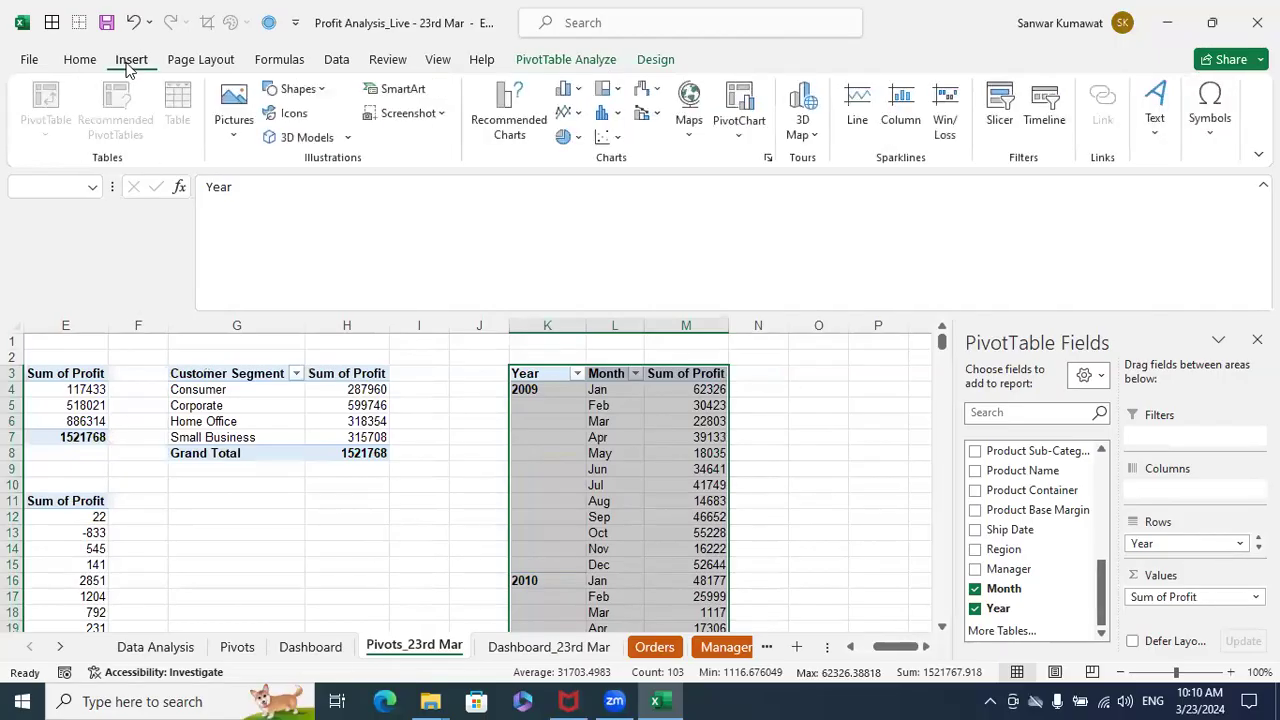
left_click(567, 112)
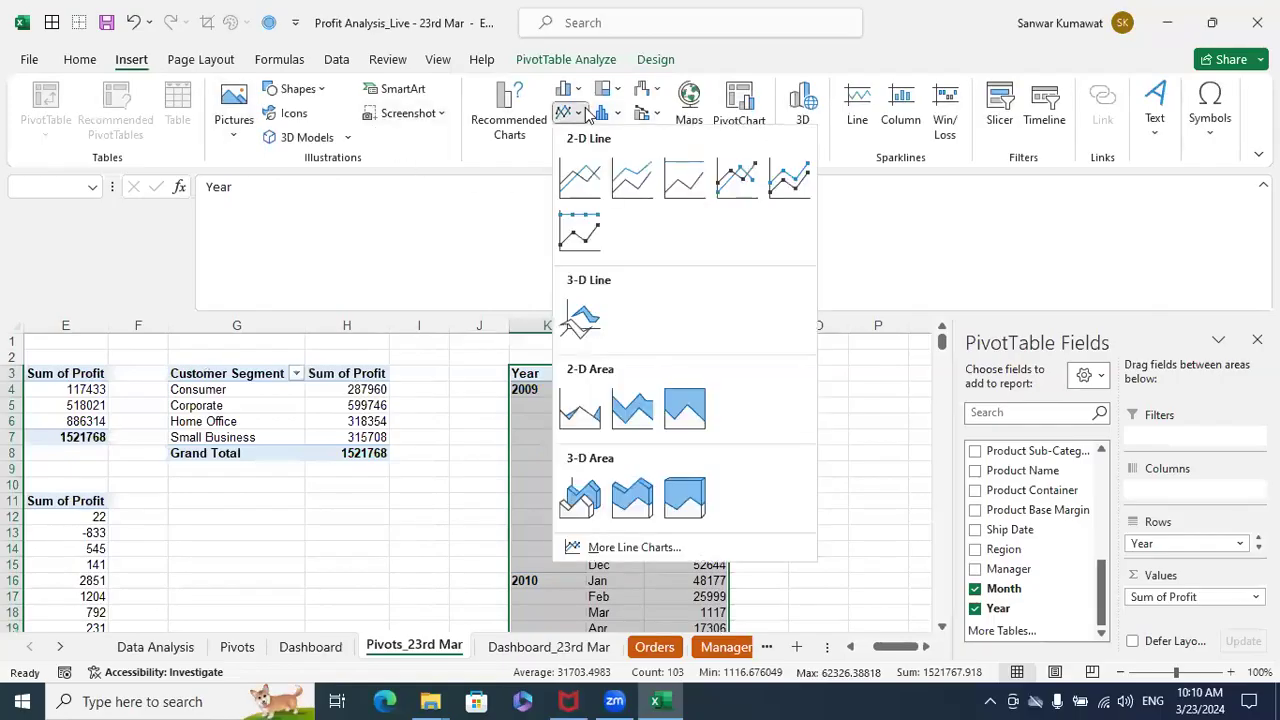
left_click(567, 185)
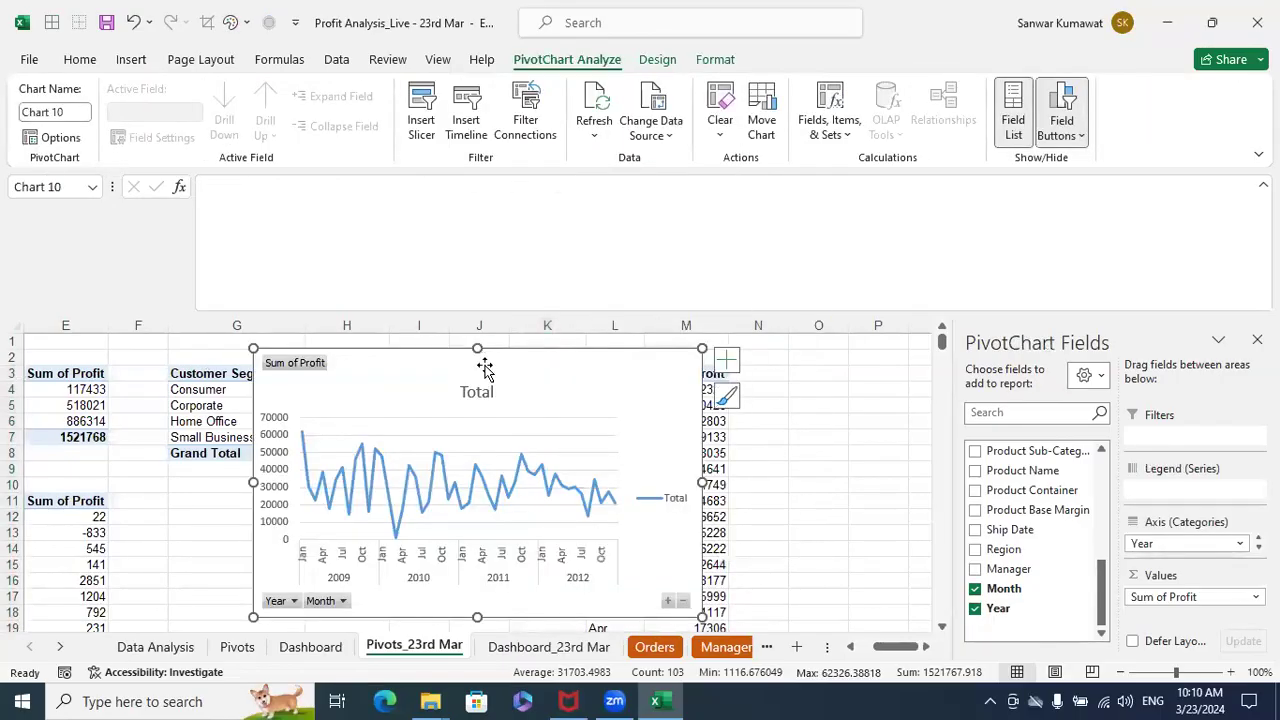
left_click_drag(508, 363, 653, 354)
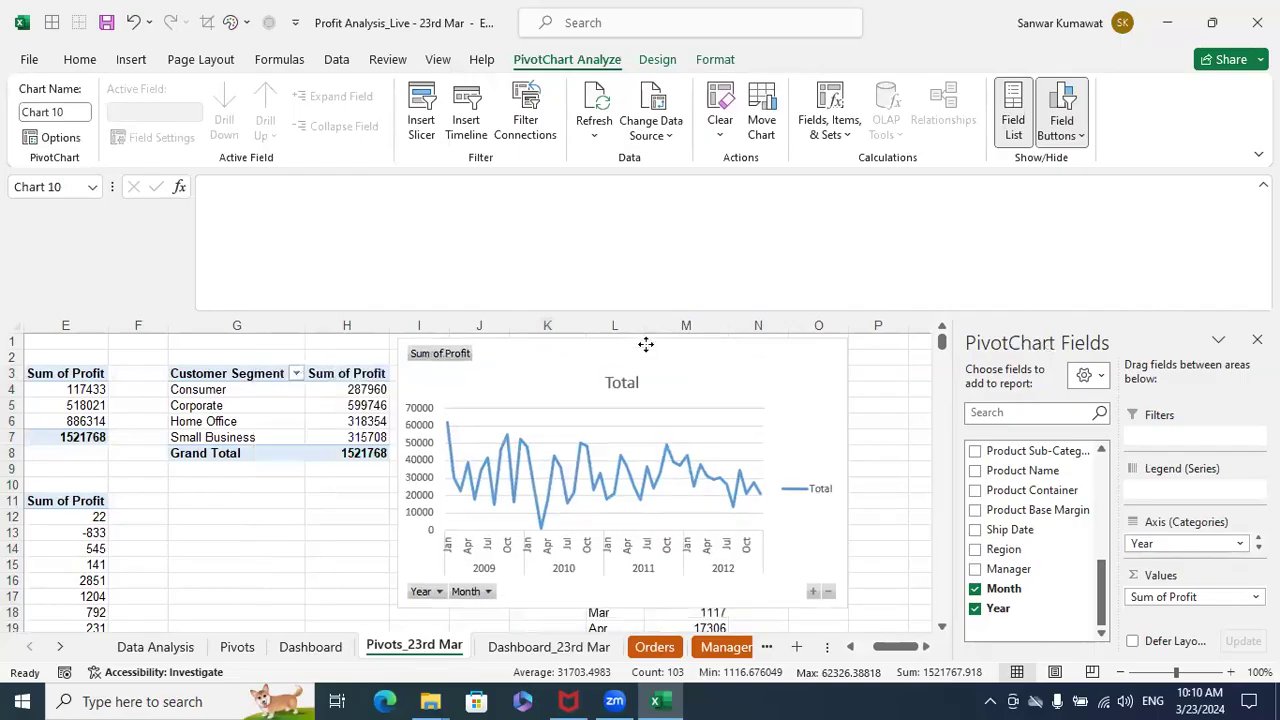
- Hide all field buttons on the new line PivotChart and delete its legend
right_click(447, 362)
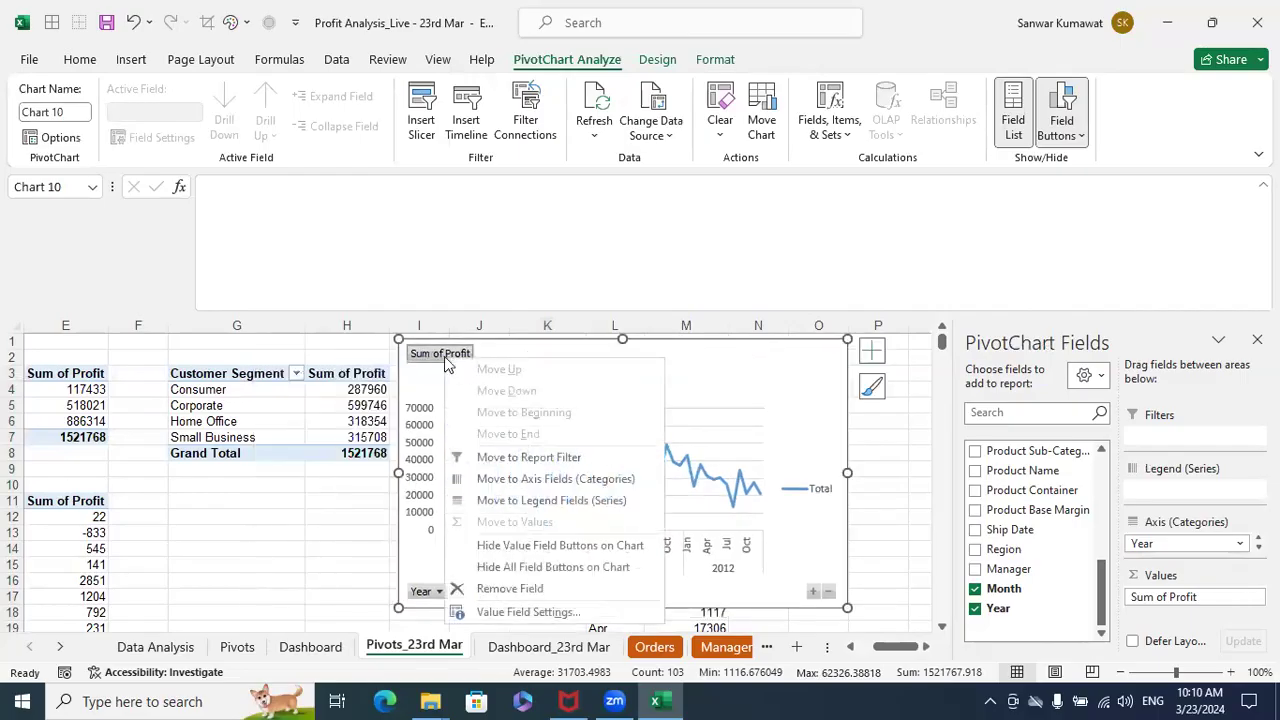
left_click(512, 567)
left_click(821, 498)
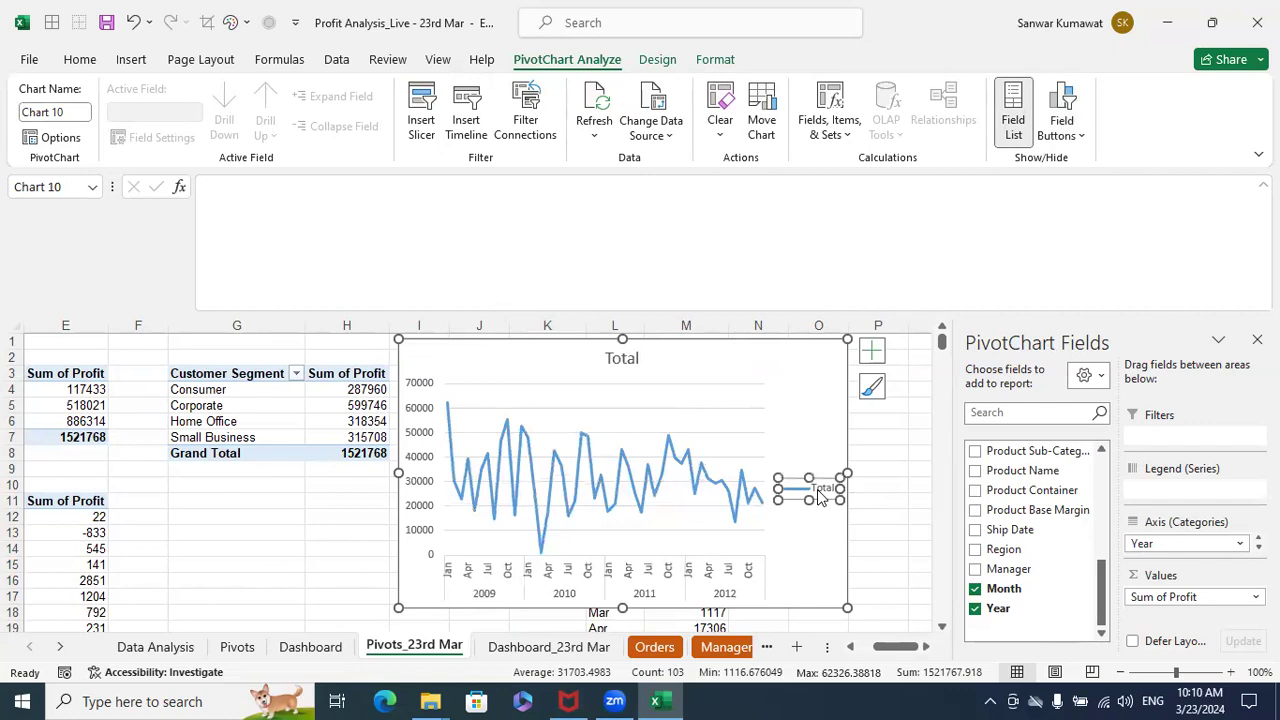
key("Delete")
- Change the line PivotChart's title to "Profit Trends"
left_click(621, 360)
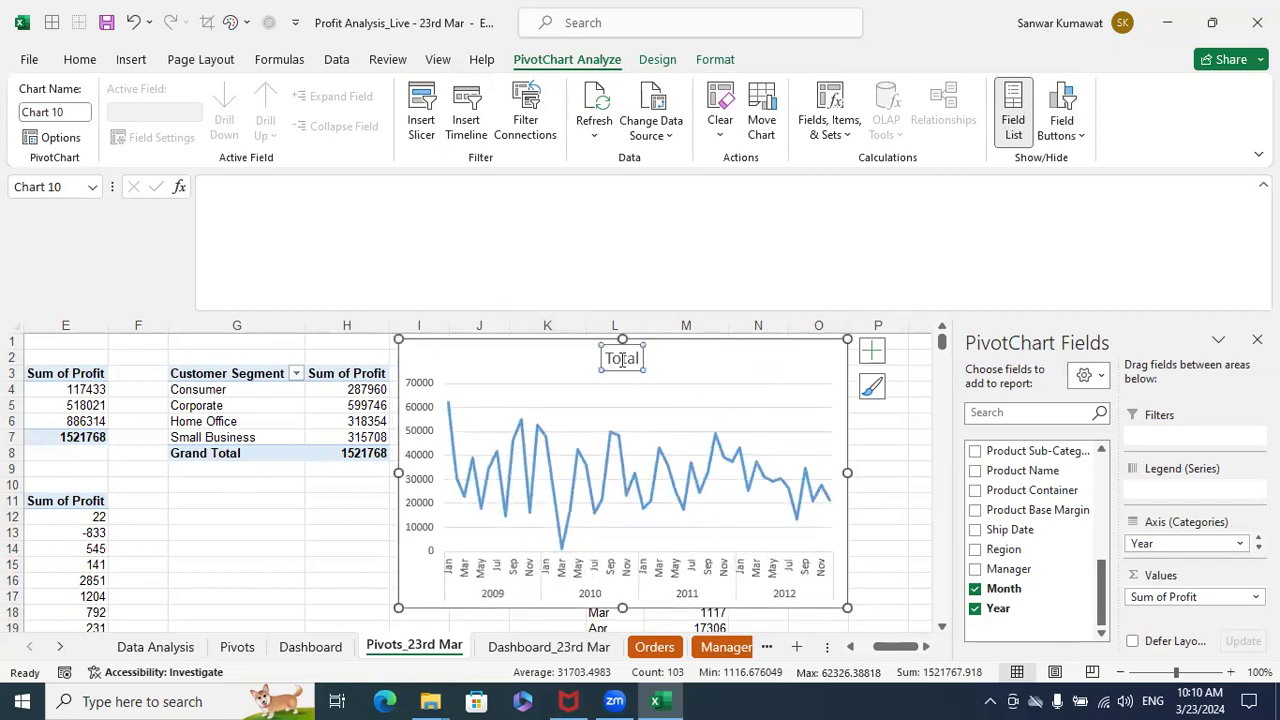
double_click(621, 362)
type("Profit")
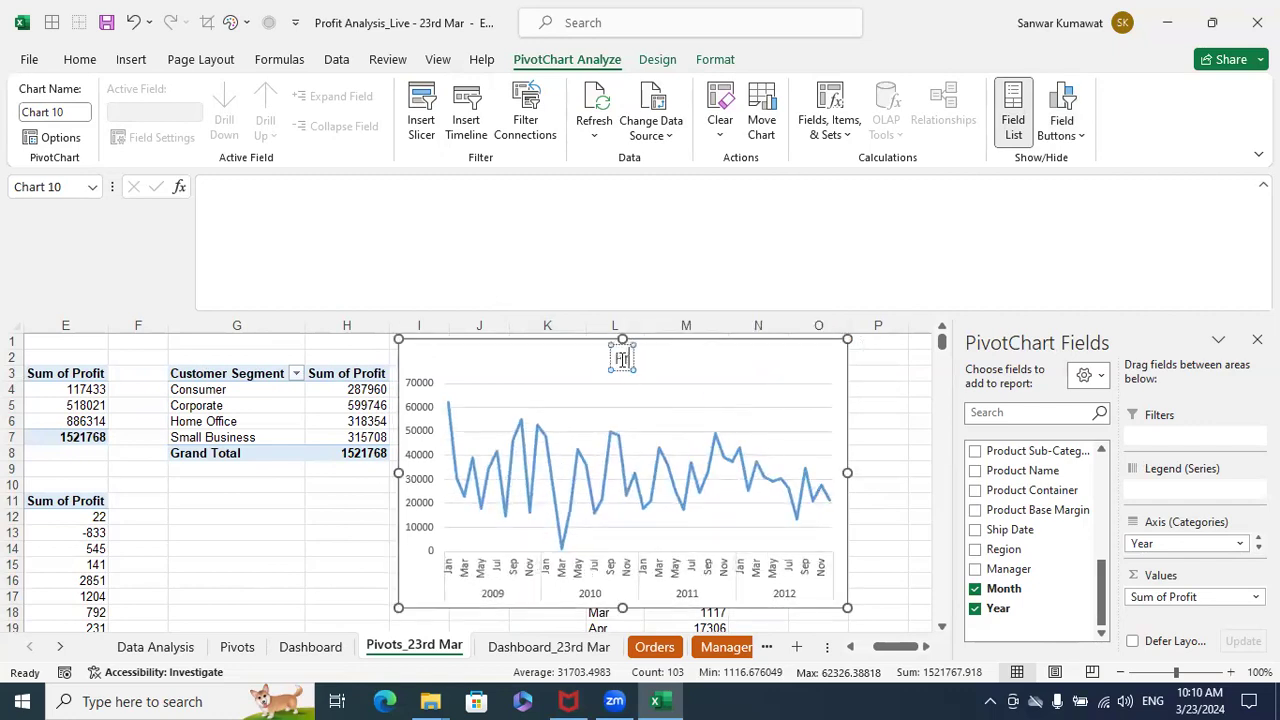
type(" Tre")
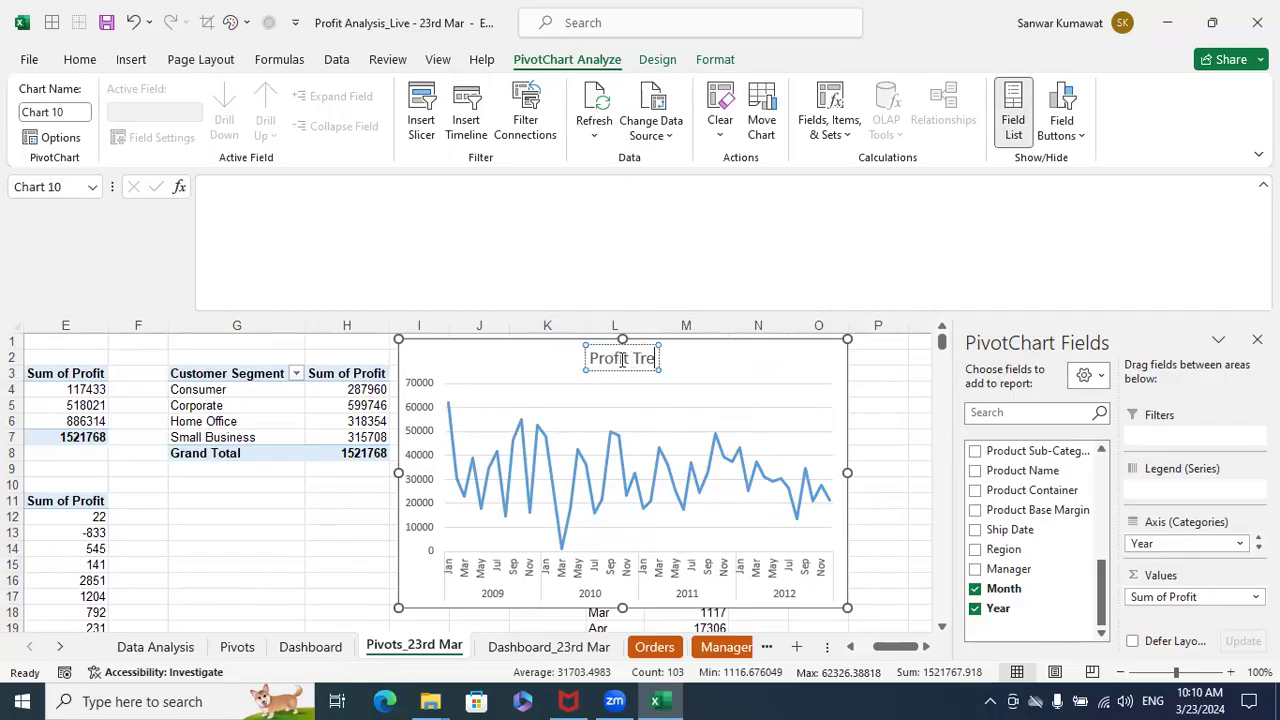
type("nds")
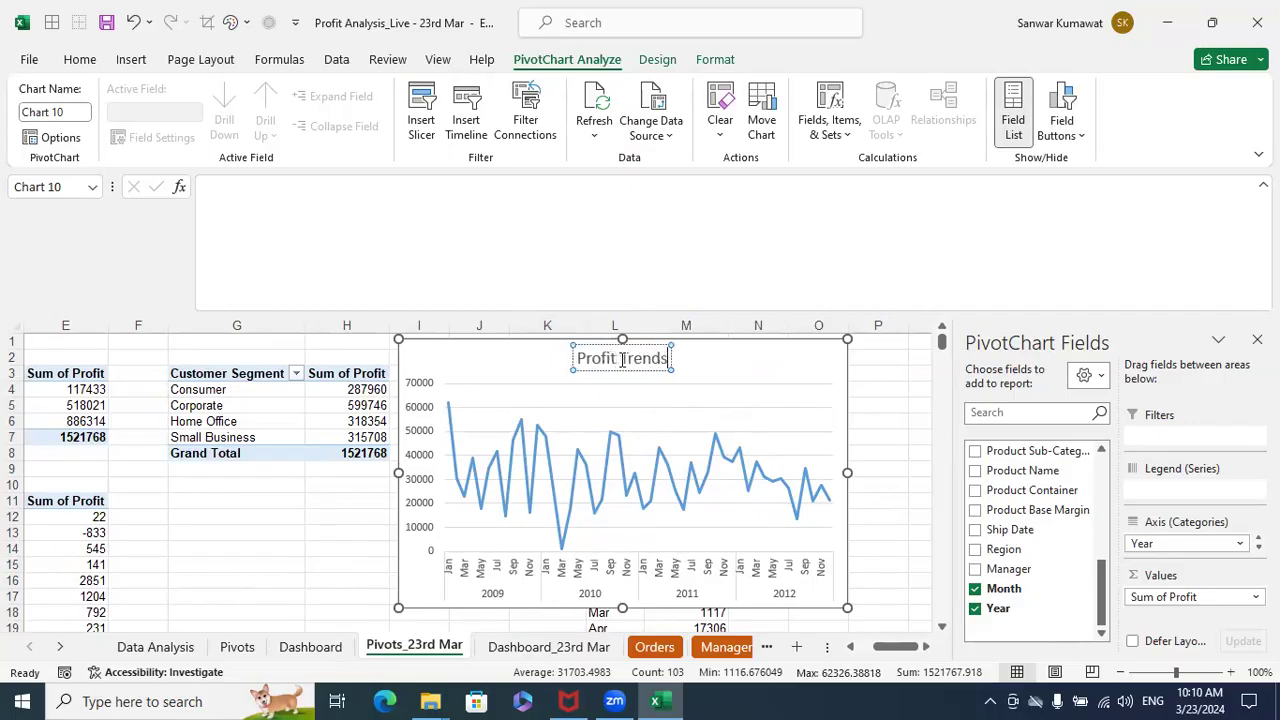
left_click(884, 447)
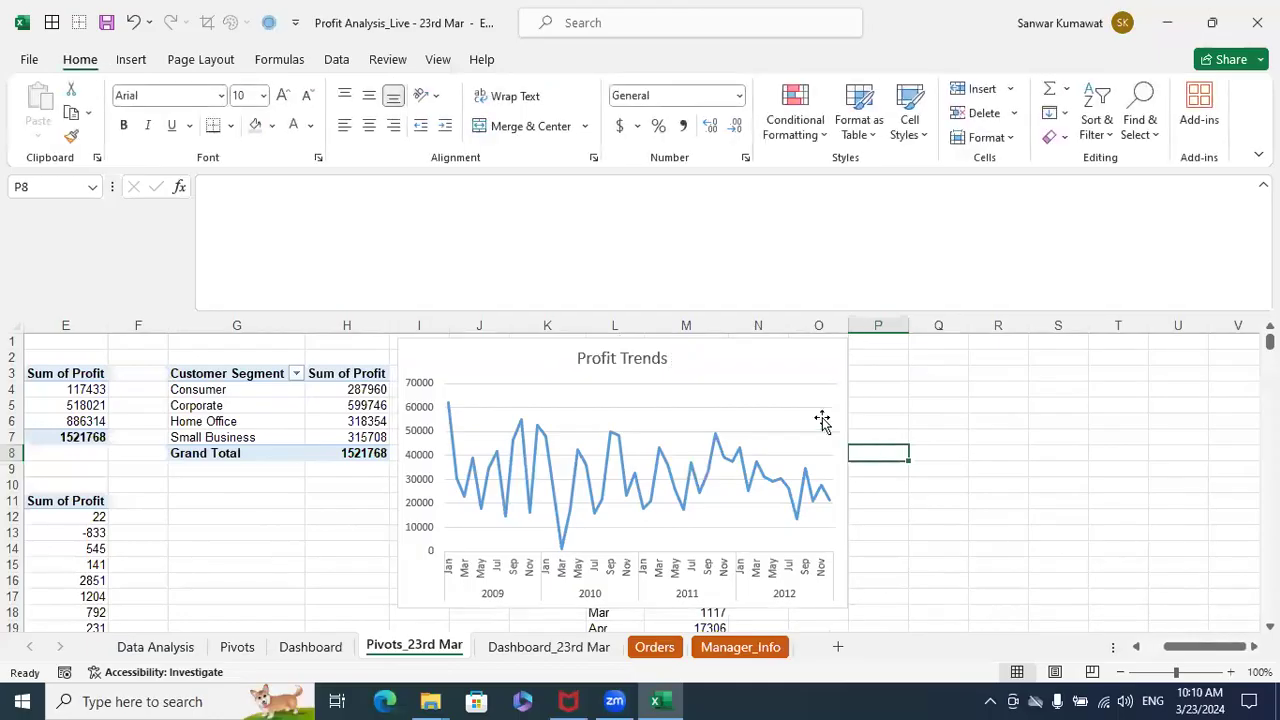
- Cut the Profit Trends chart and paste it at A56 on the Dashboard_23rd Mar sheet, below the product-name chart
left_click(766, 374)
key("Delete")
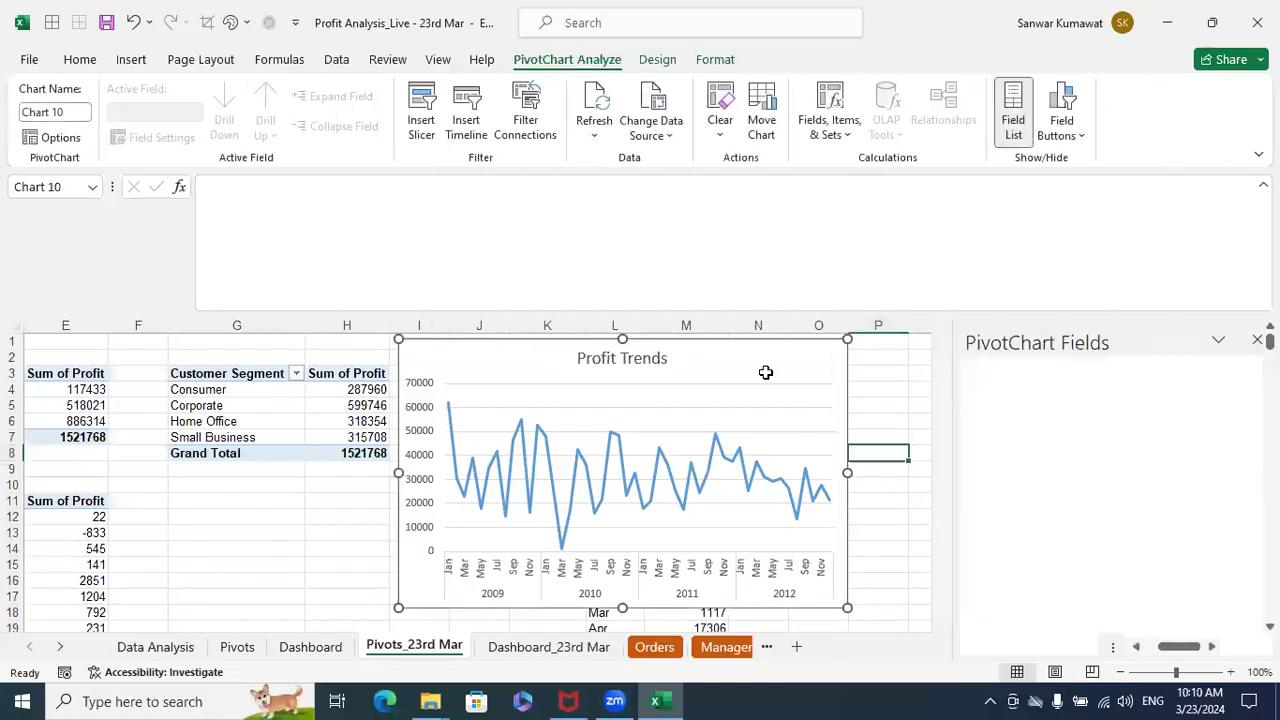
left_click(505, 653)
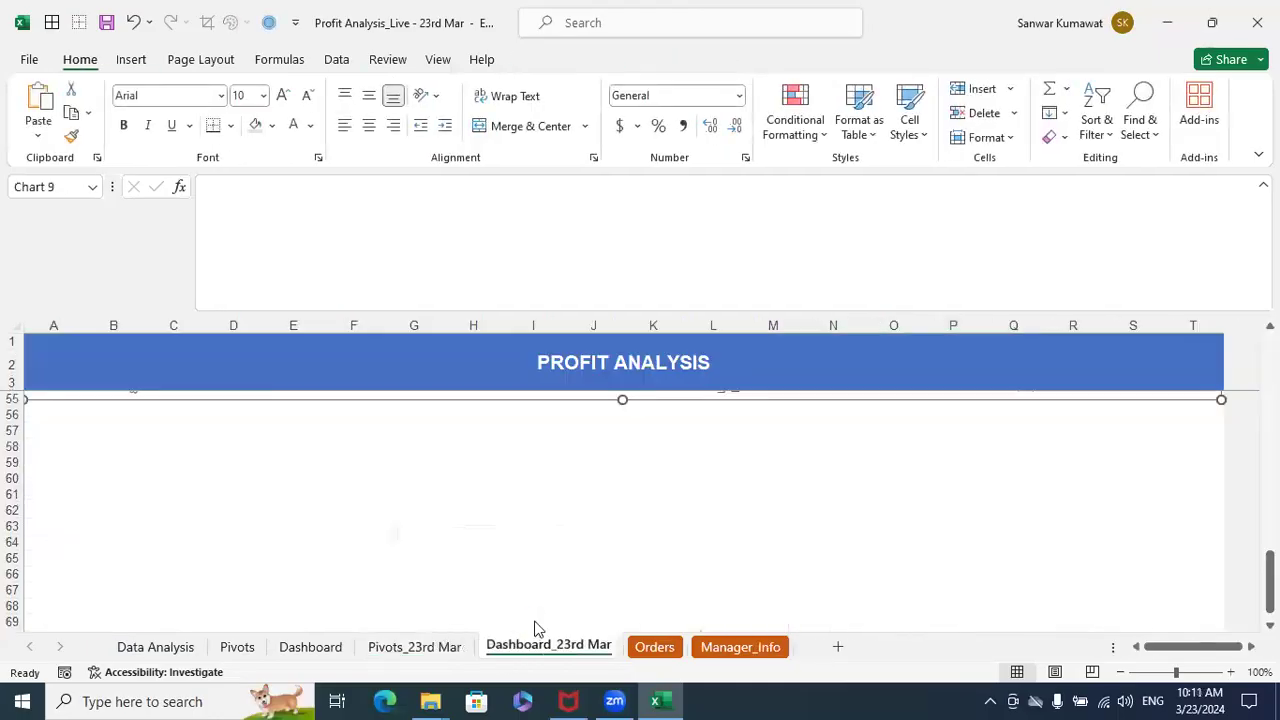
left_click(1257, 340)
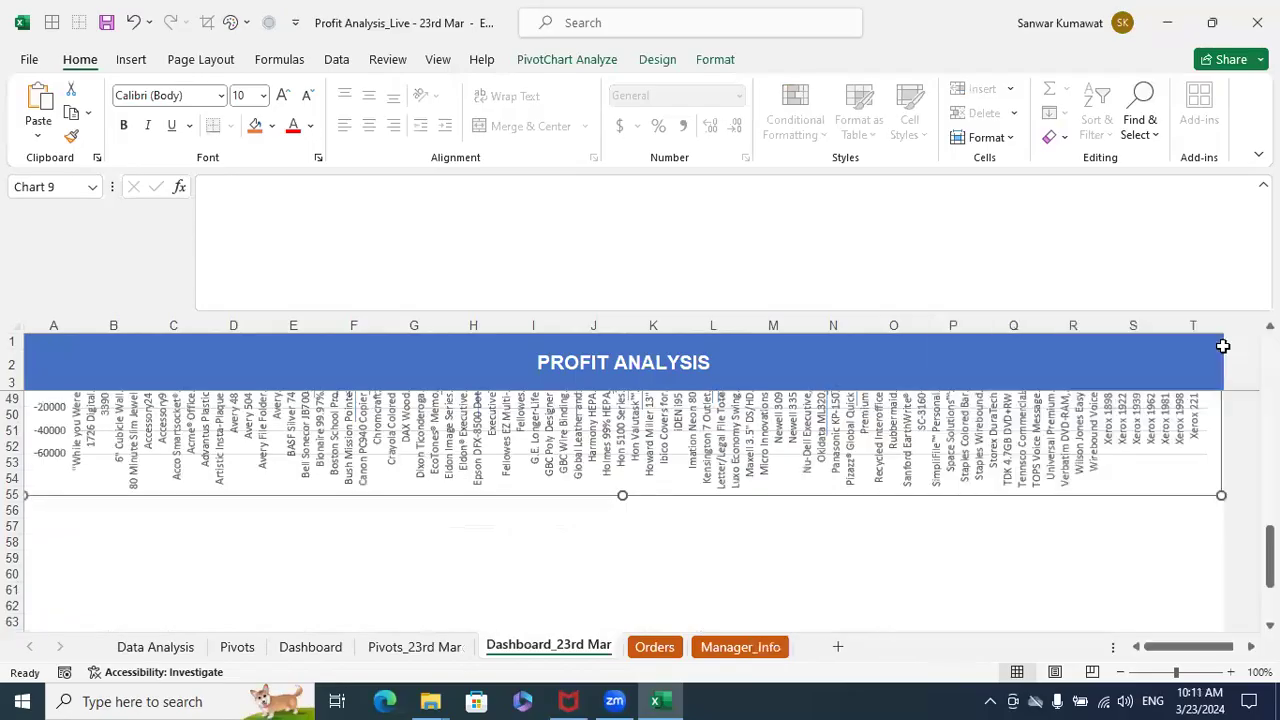
left_click(262, 555)
left_click(117, 518)
key("Left")
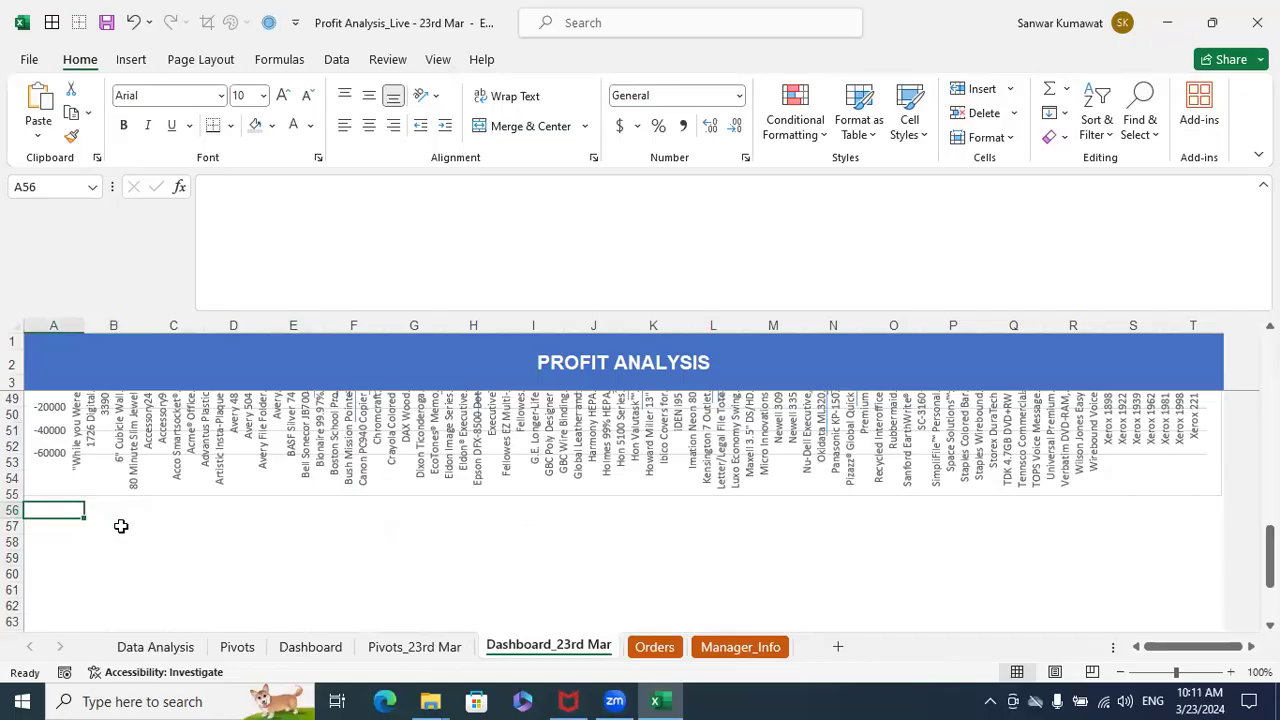
key("ctrl+v")
- Widen the Profit Trends chart to span the full dashboard width, columns A to T
scroll(449, 551, "down", 2)
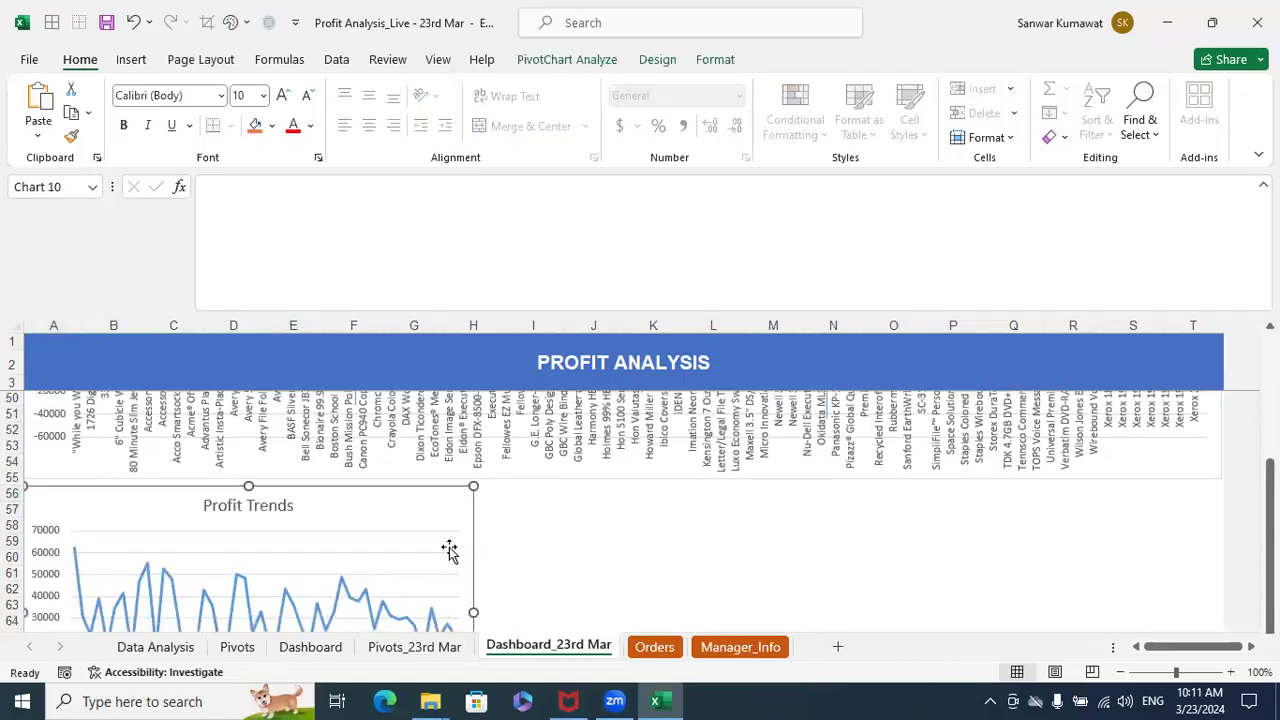
left_click_drag(485, 537, 1222, 481)
left_click_drag(880, 420, 876, 418)
- Make the Profit Trends chart title bold and close the chart title formatting pane
left_click(640, 423)
double_click(640, 423)
double_click(640, 427)
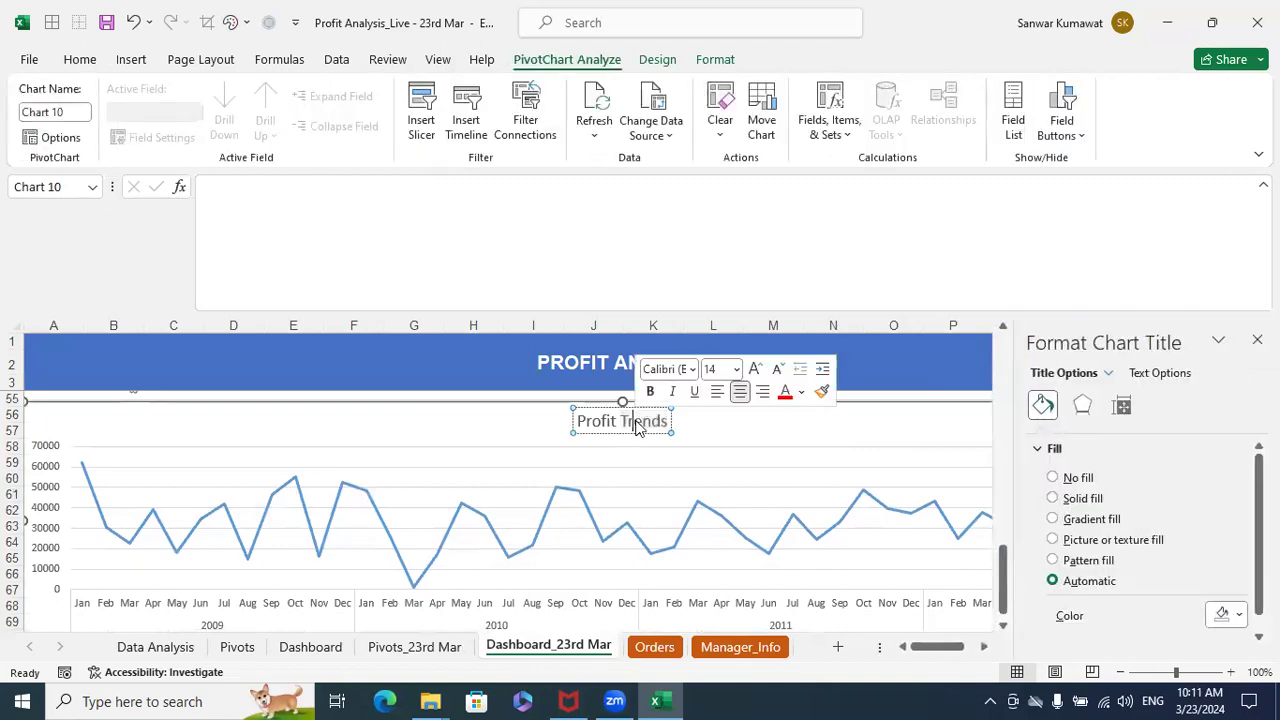
triple_click(608, 424)
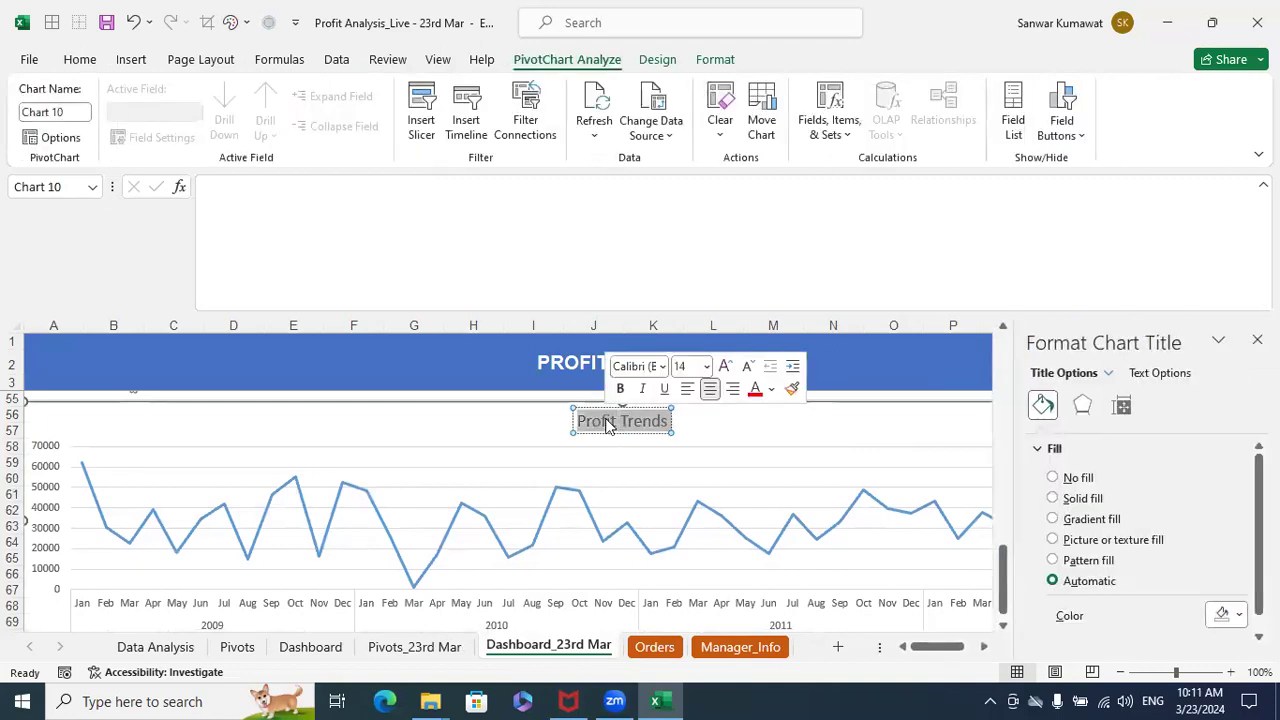
key("ctrl+b")
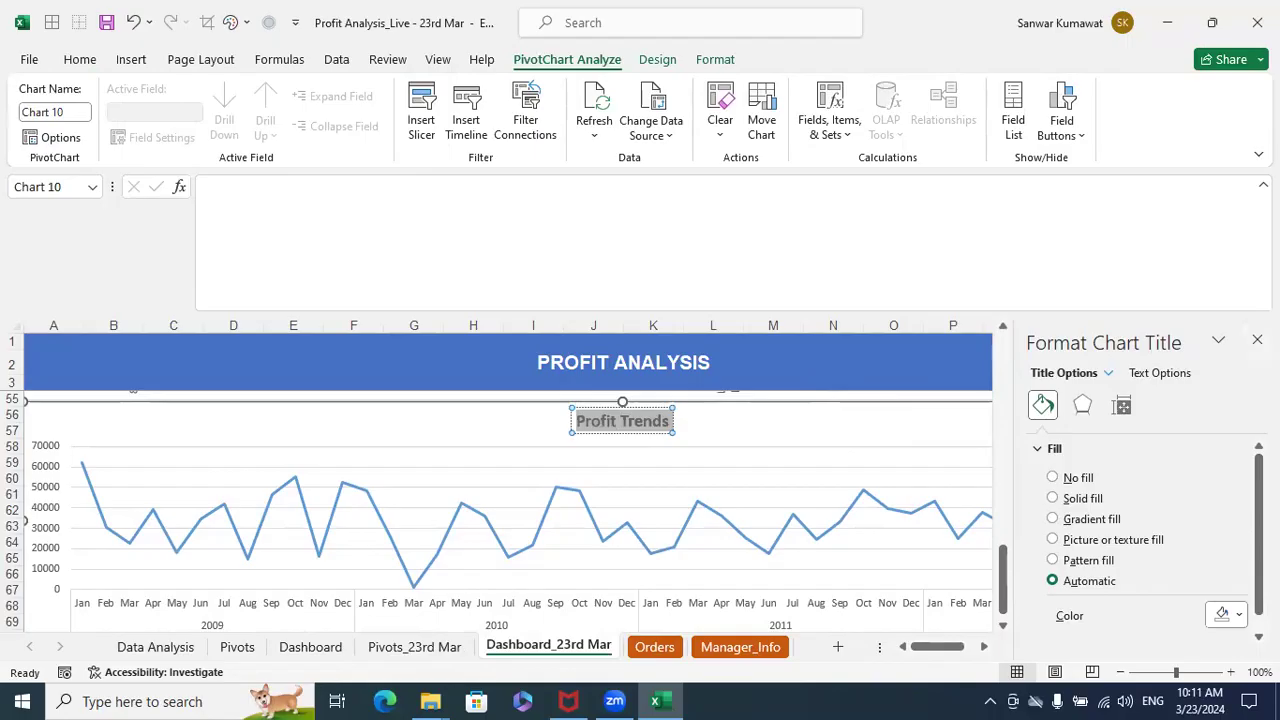
left_click(1257, 340)
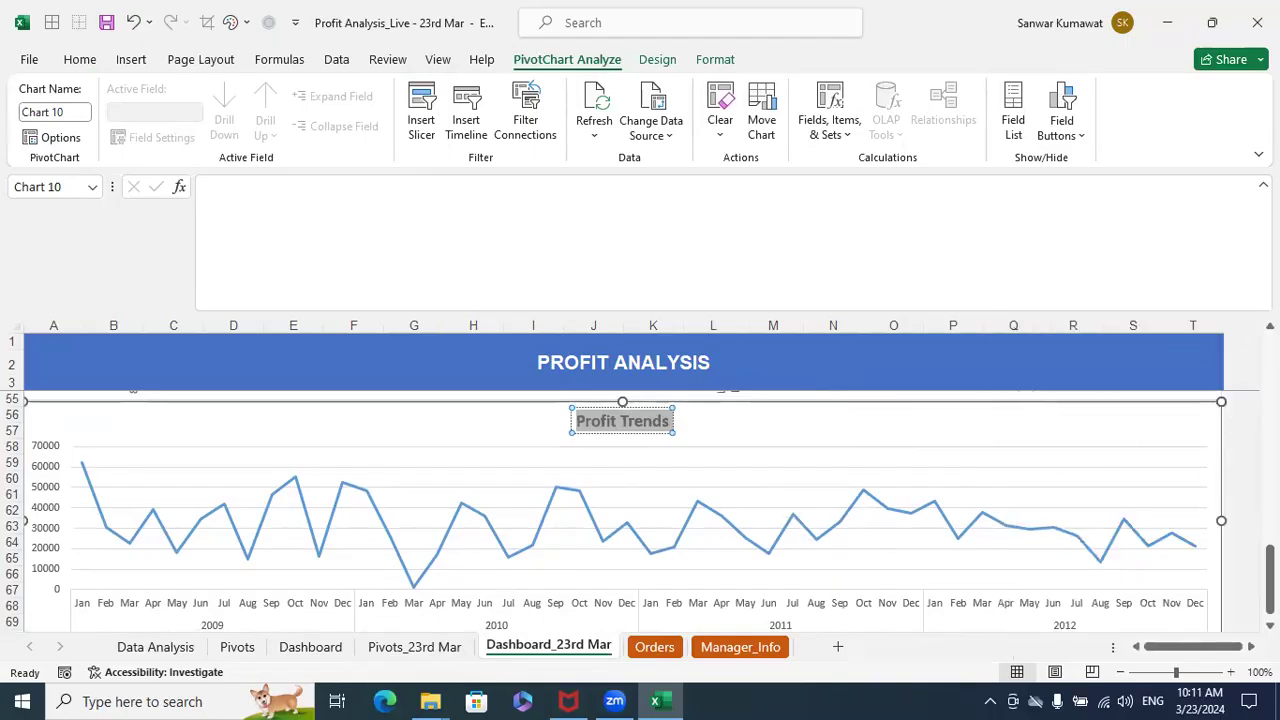
- Filter the dashboard by Year to 2009, followed by 2010, and check how the Profit Trends chart responds
scroll(245, 432, "up", 17)
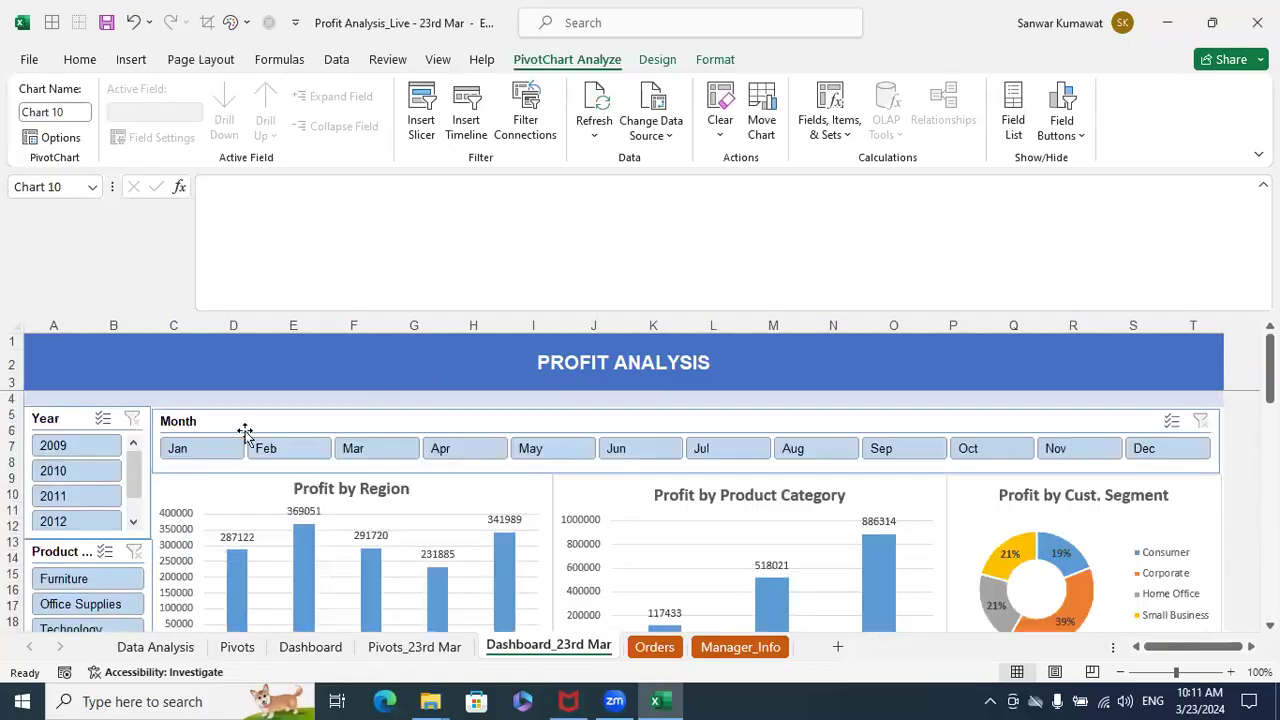
scroll(651, 433, "down", 4)
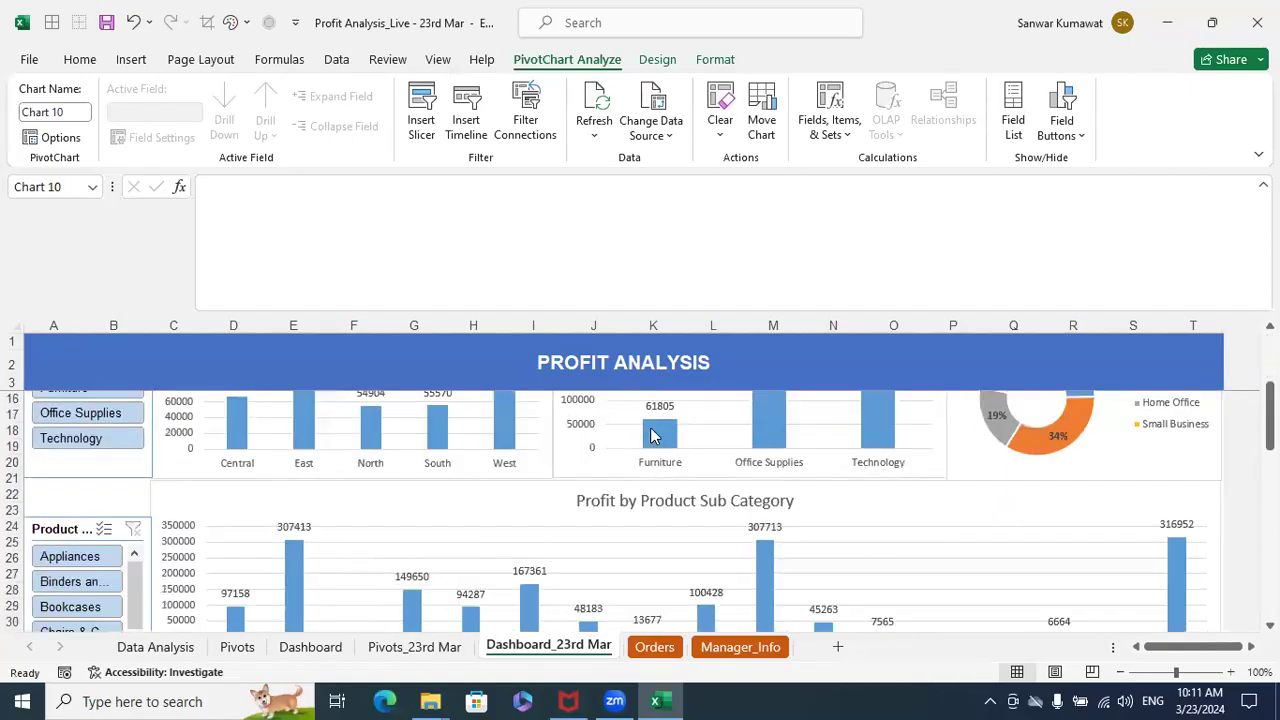
scroll(651, 433, "down", 13)
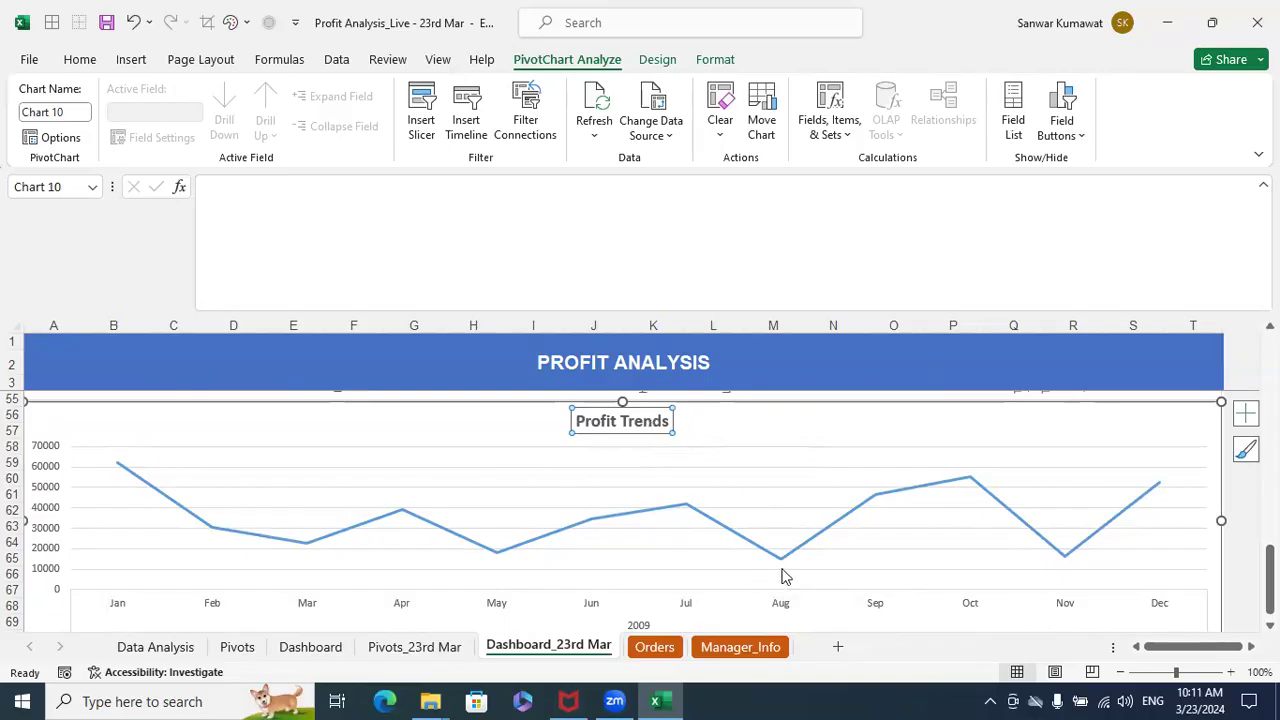
scroll(780, 555, "up", 17)
left_click(89, 472)
scroll(757, 545, "down", 6)
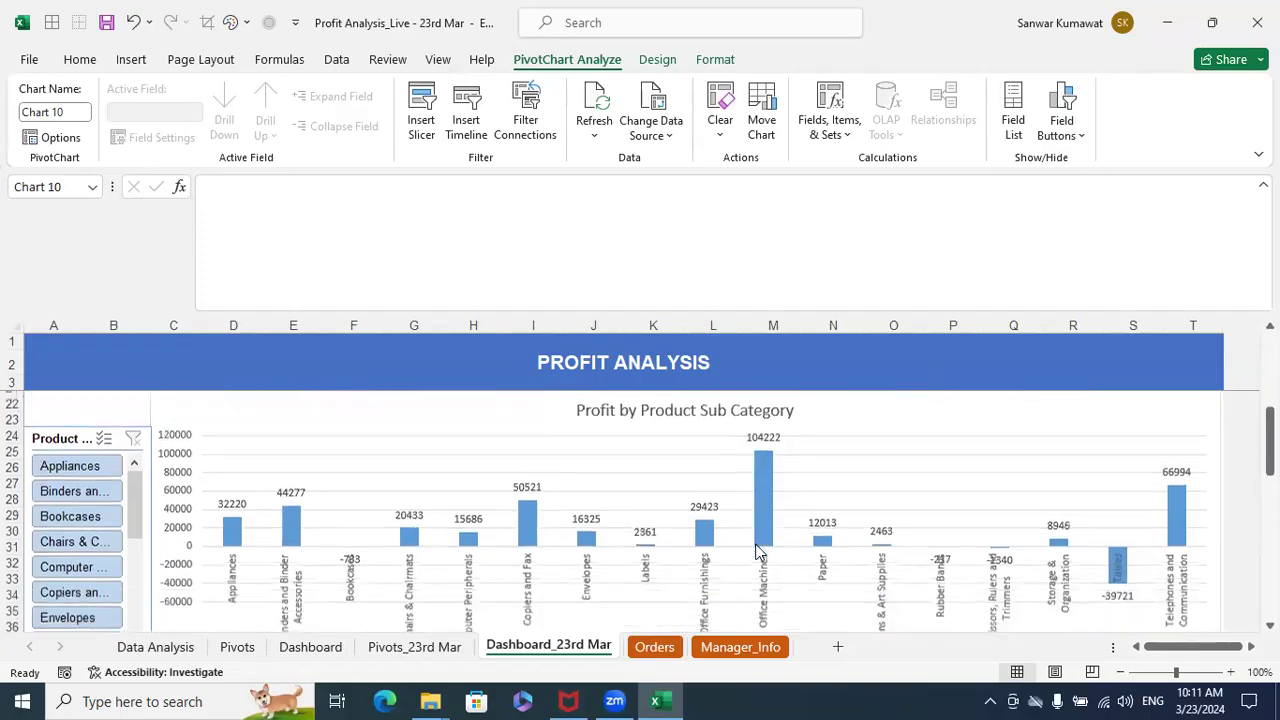
- Check the Profit Trends chart for the filtered year, and clear the Year filter
scroll(757, 552, "down", 10)
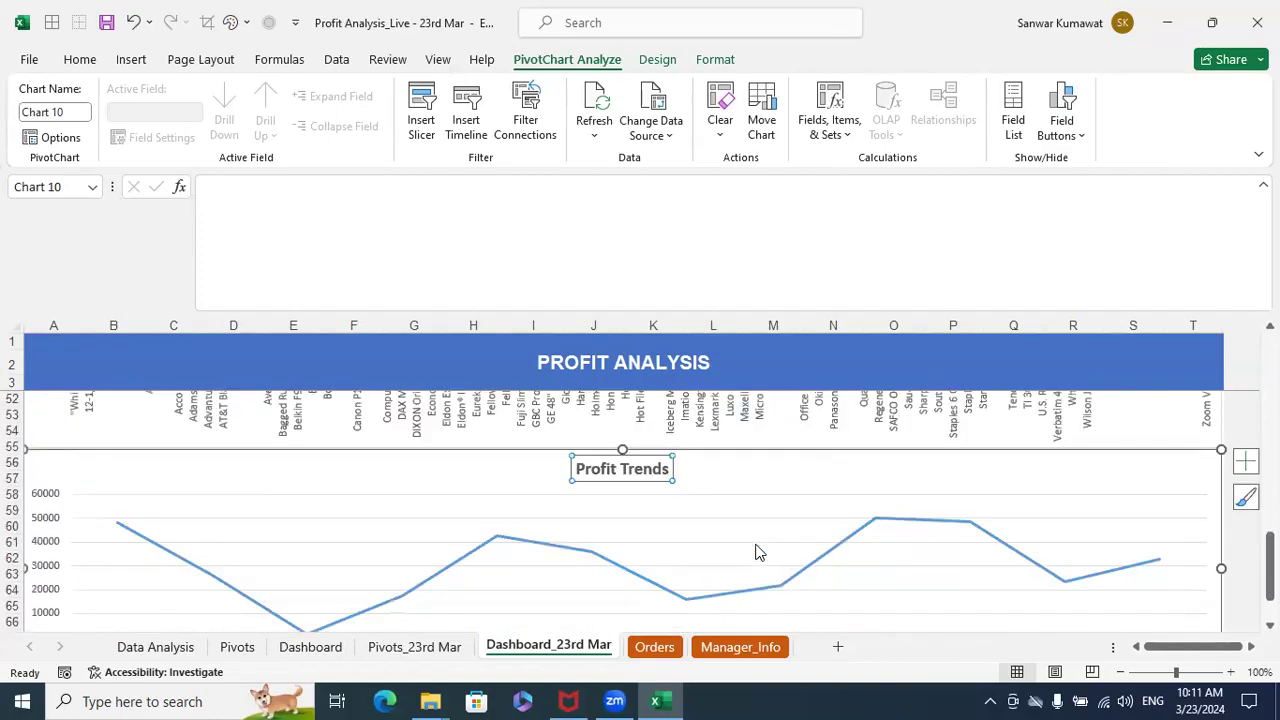
scroll(757, 552, "down", 1)
scroll(757, 552, "up", 17)
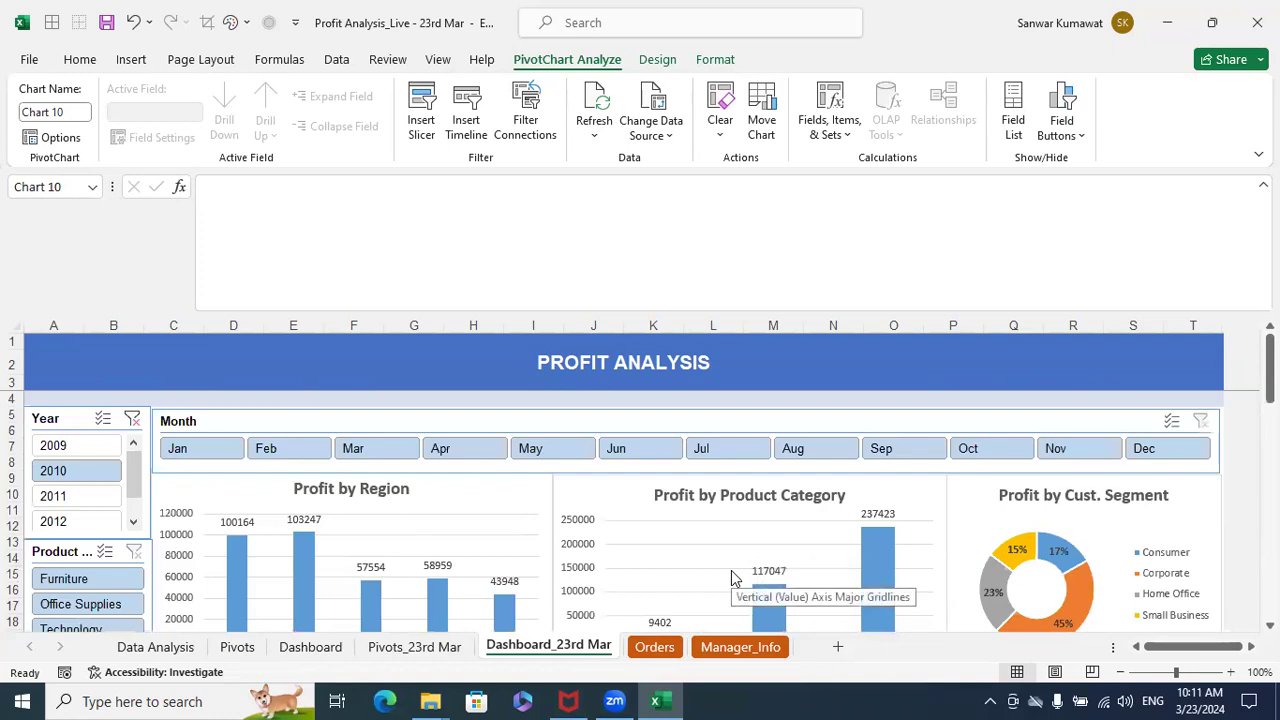
left_click(134, 421)
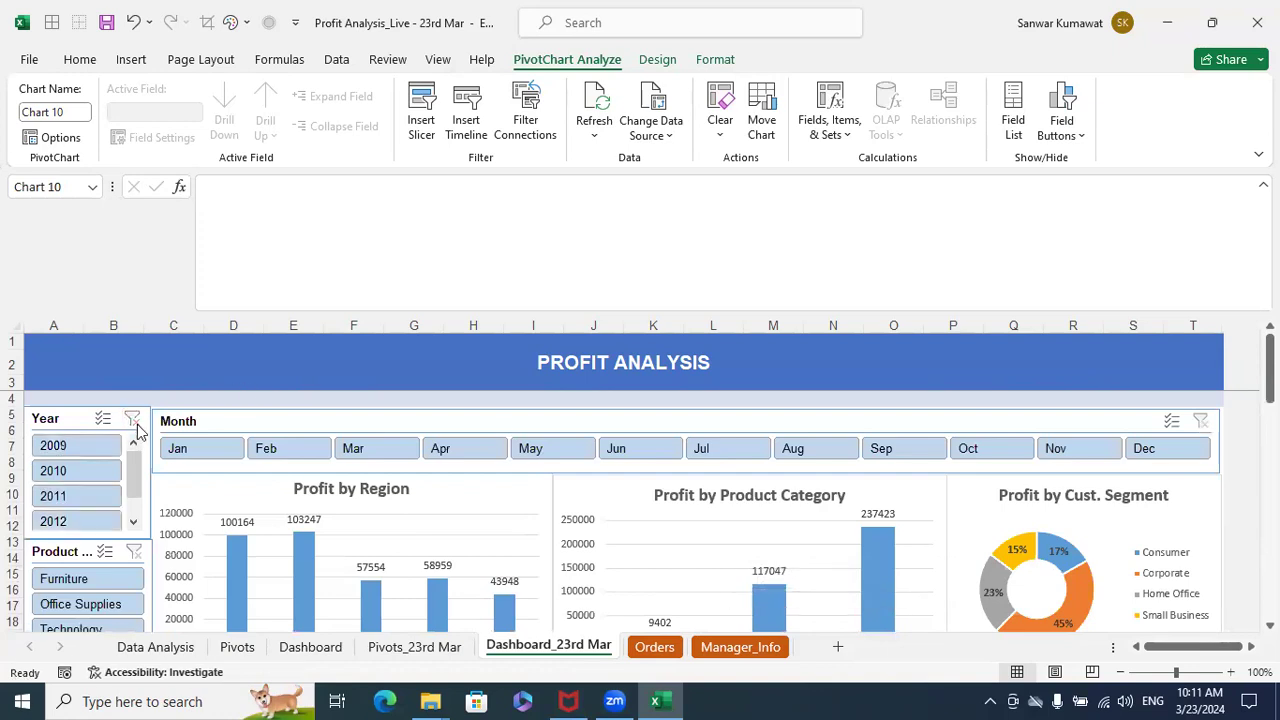
- Filter the dashboard to the years 2009 and 2011 together and check how the Profit Trends chart responds
left_click(74, 451)
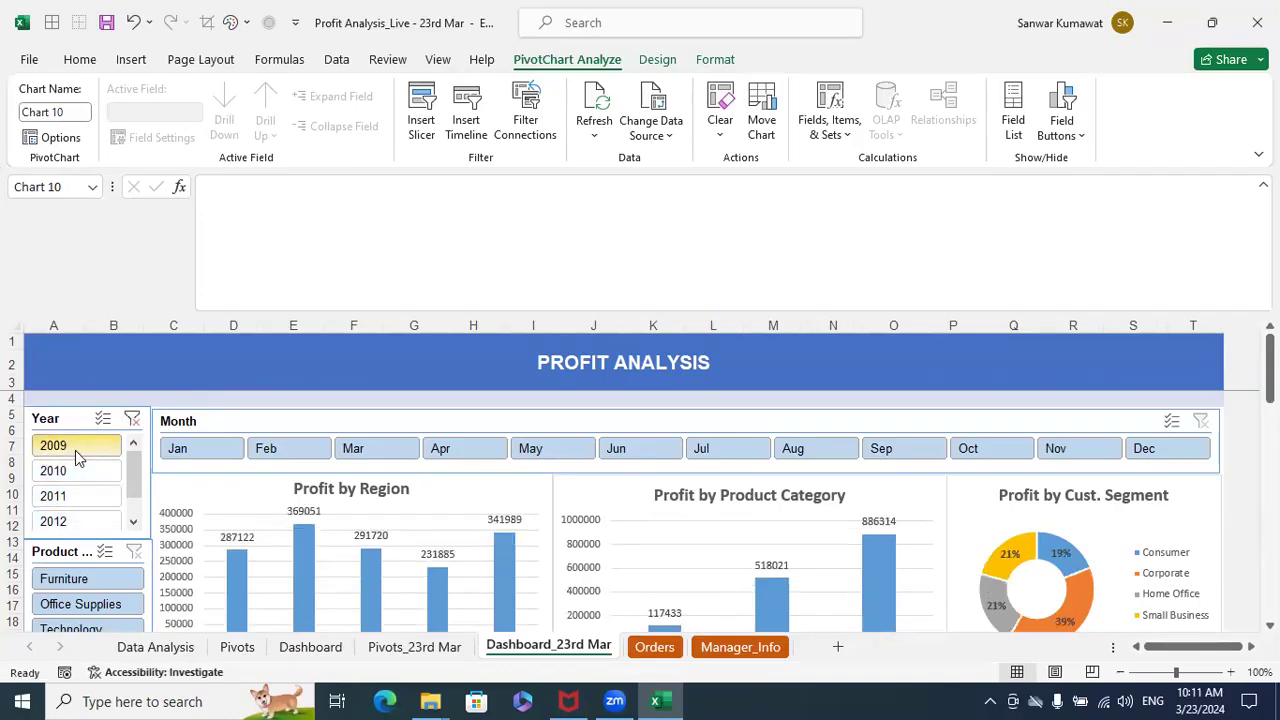
left_click(84, 507)
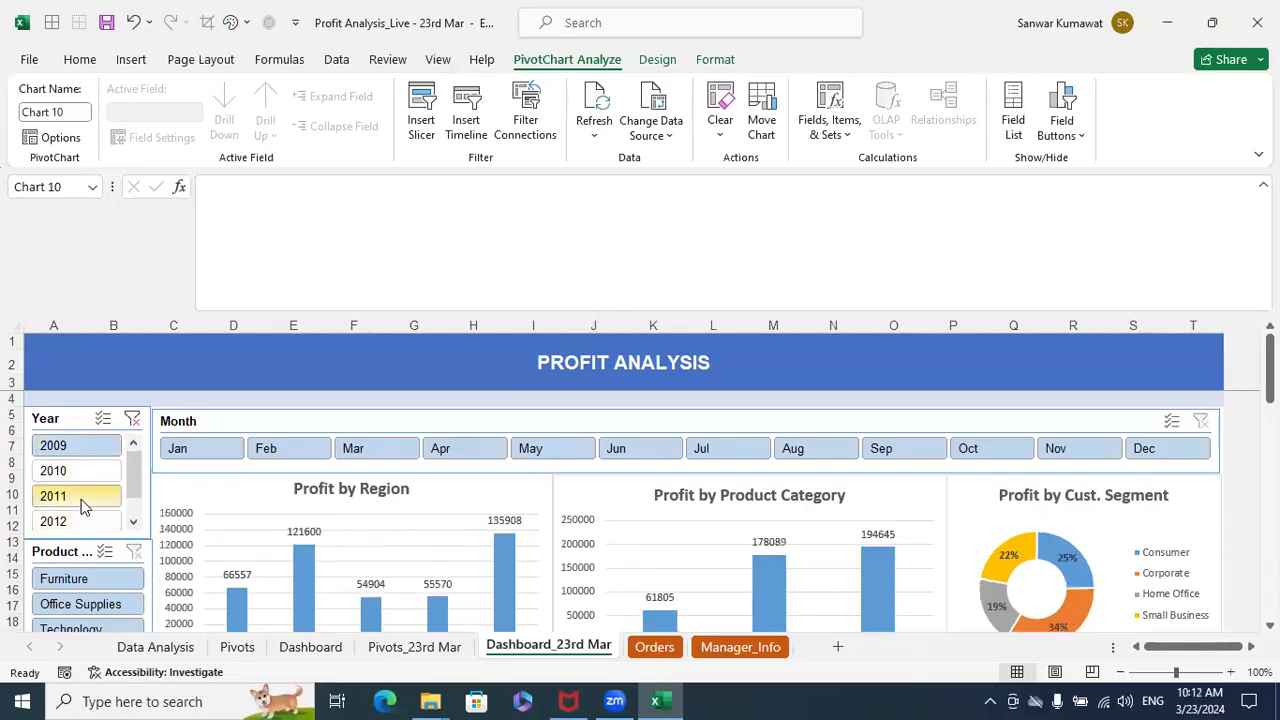
scroll(611, 549, "down", 14)
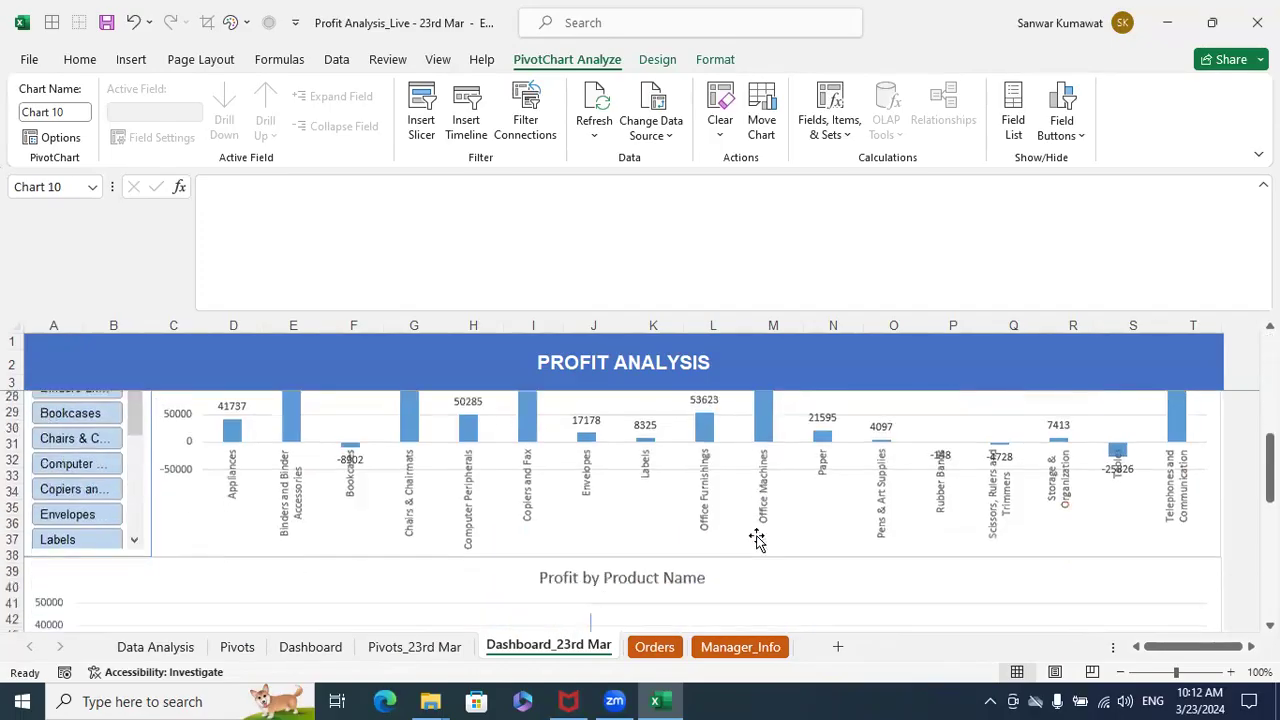
scroll(757, 540, "down", 5)
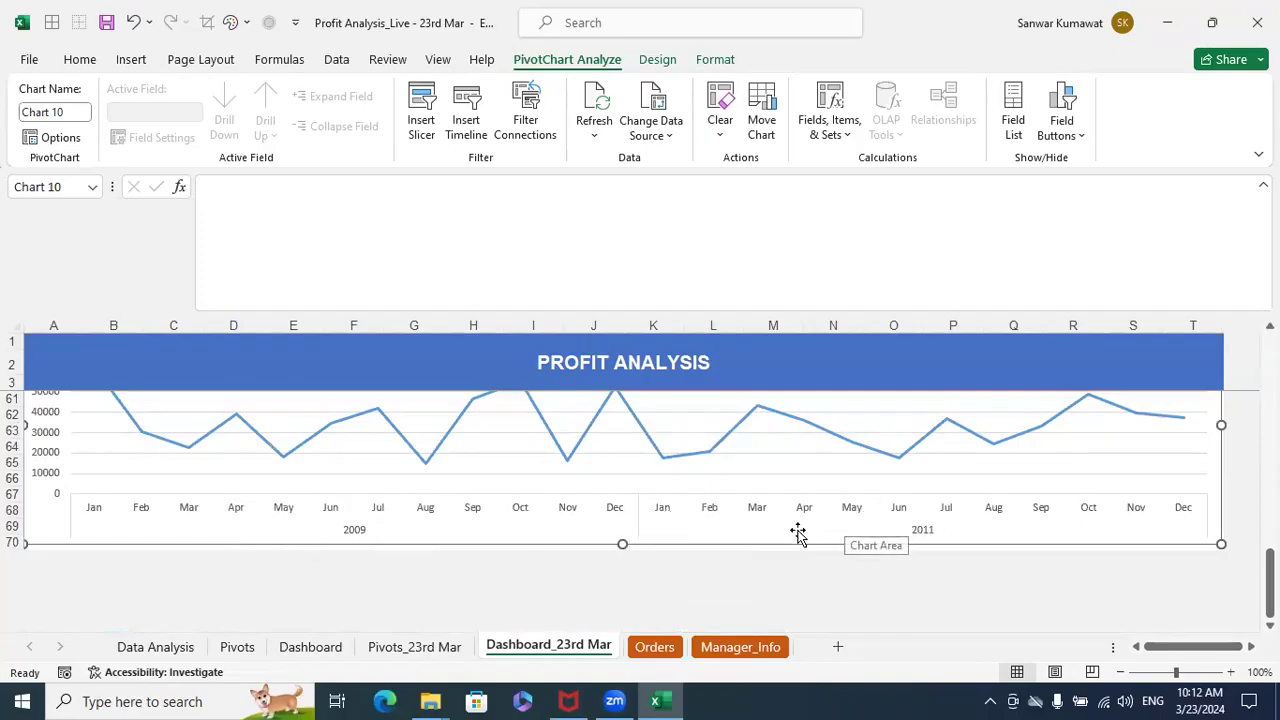
scroll(726, 541, "up", 1)
scroll(726, 541, "up", 2)
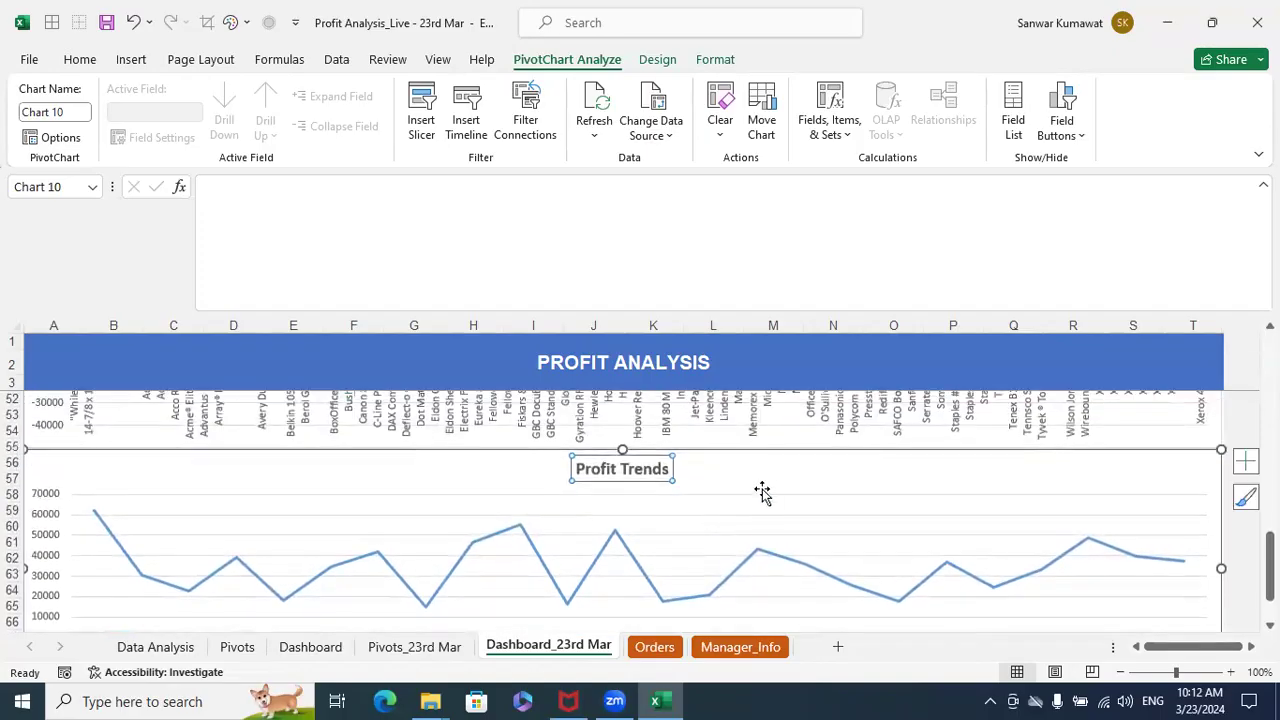
scroll(730, 518, "up", 15)
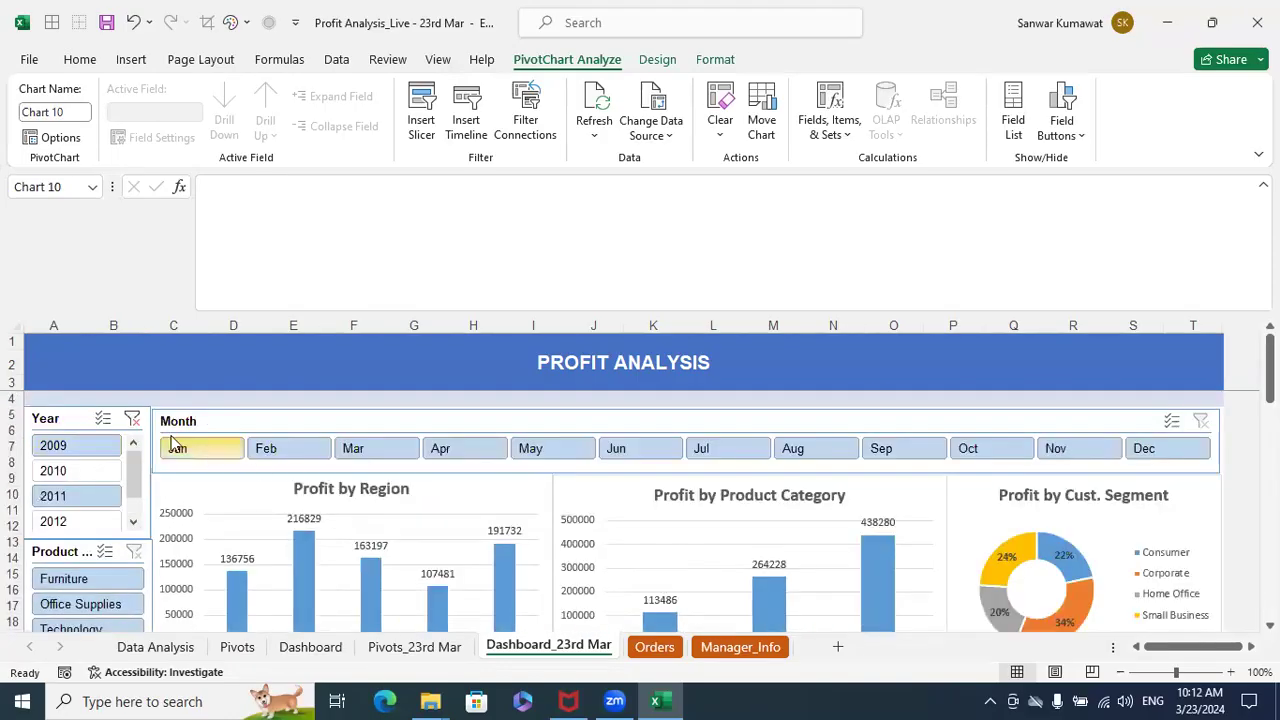
- Clear the Year filter and check the Profit Trends chart across all years
left_click(132, 419)
scroll(665, 465, "down", 4)
scroll(668, 468, "up", 4)
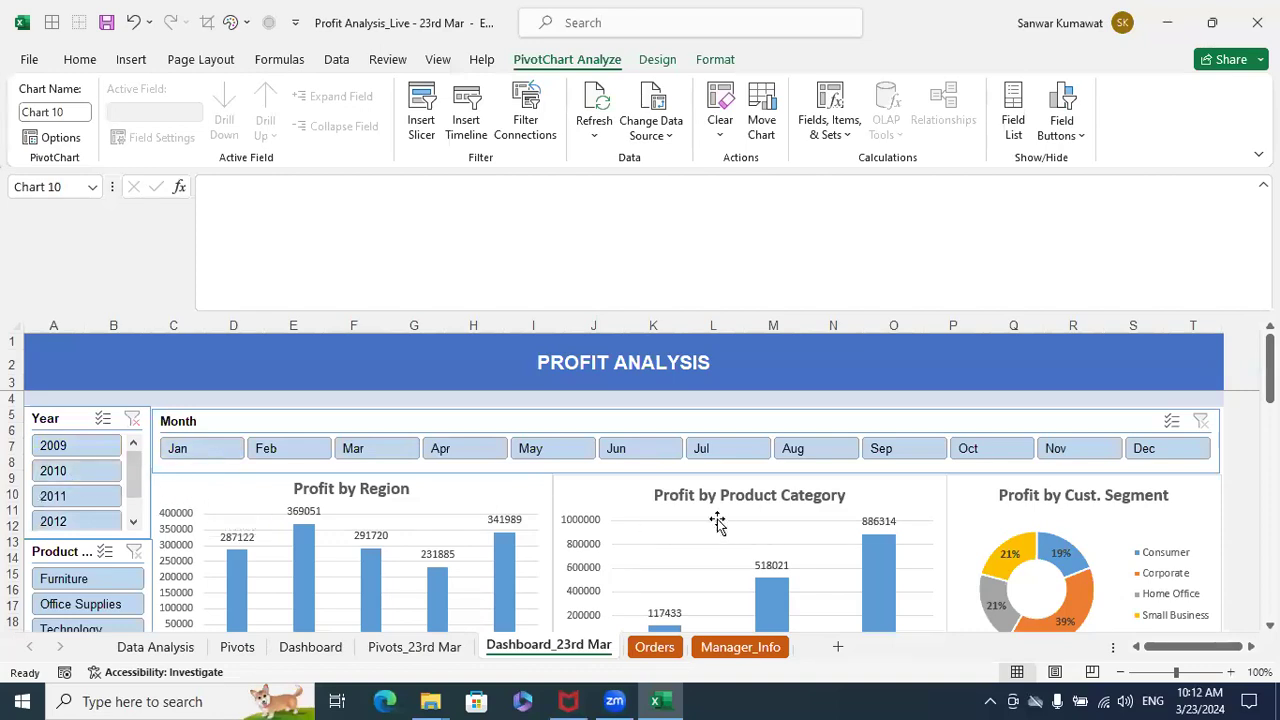
- Filter the dashboard by Year to 2009 and clear the Year filter again
left_click(82, 452)
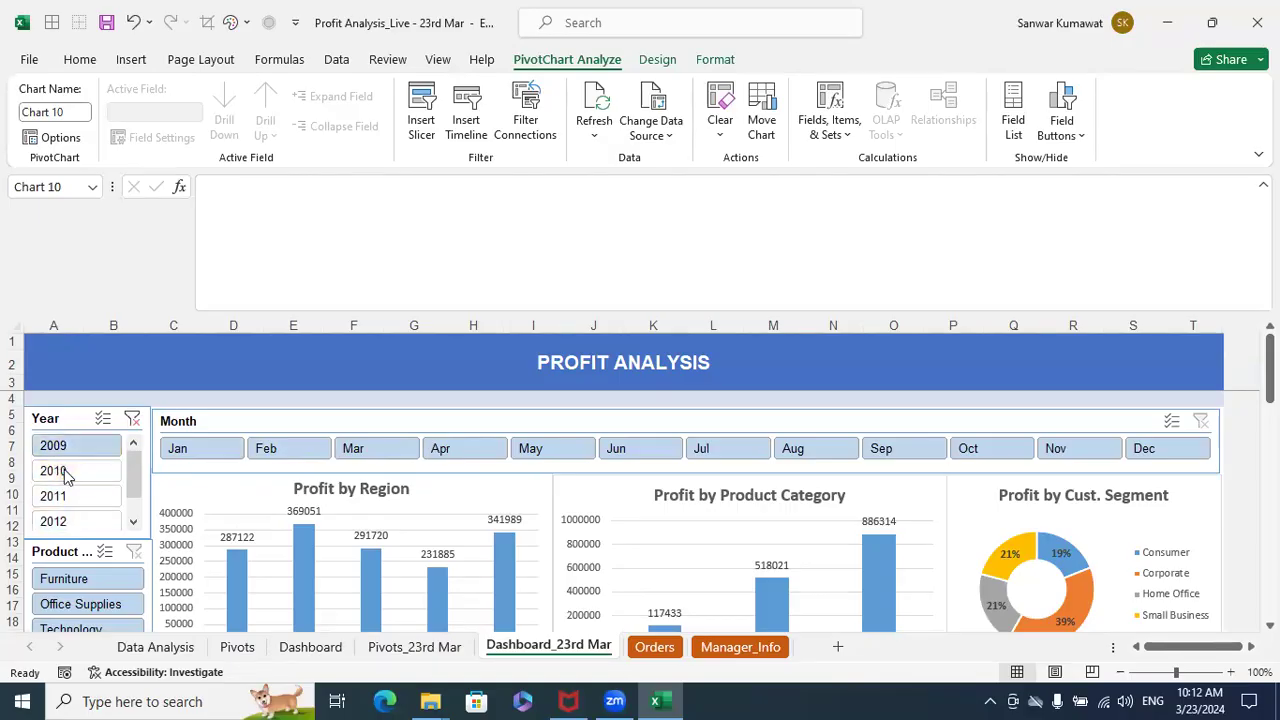
left_click(64, 469)
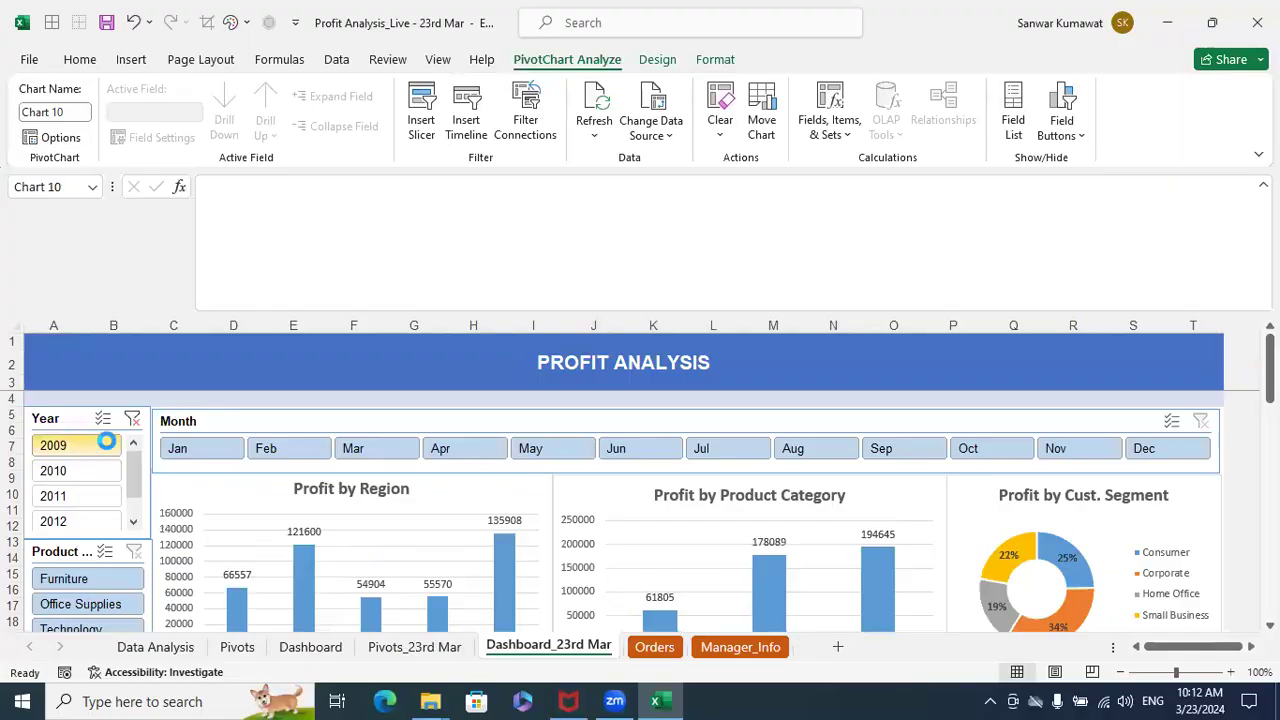
left_click(100, 445)
left_click(131, 419)
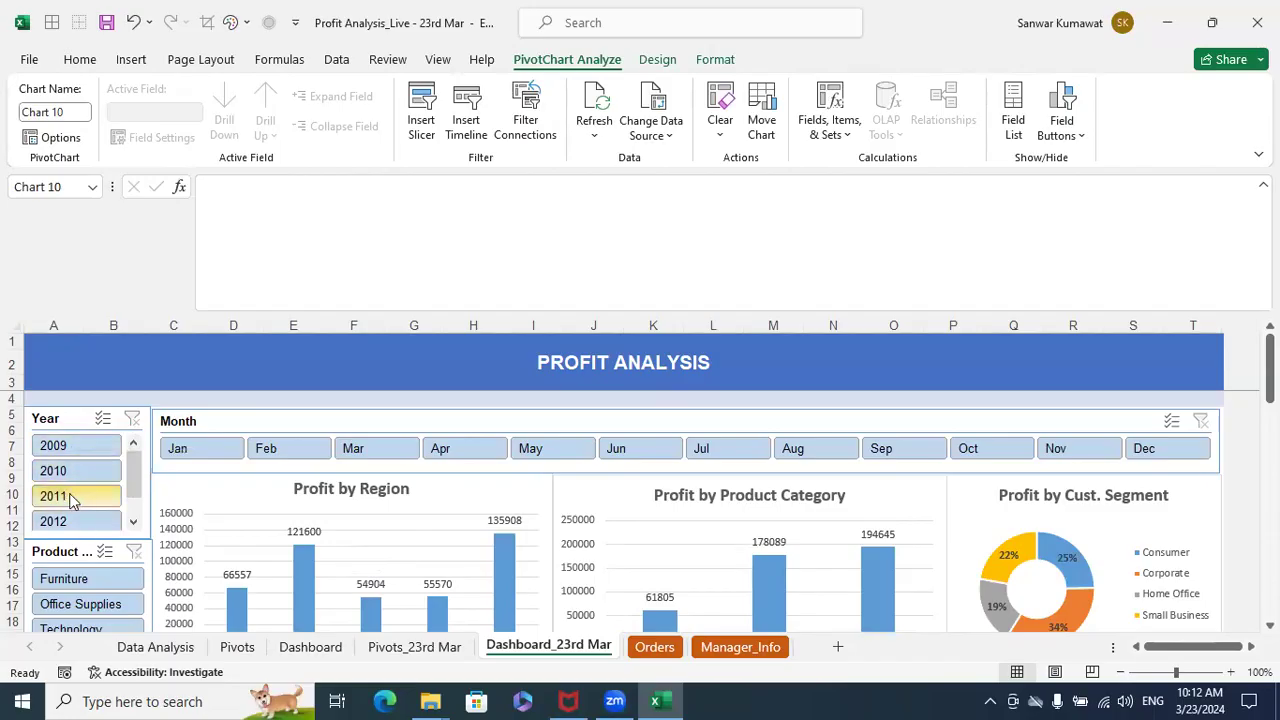
- Filter the dashboard to the years 2009, 2010 and 2011 together
left_click(87, 446)
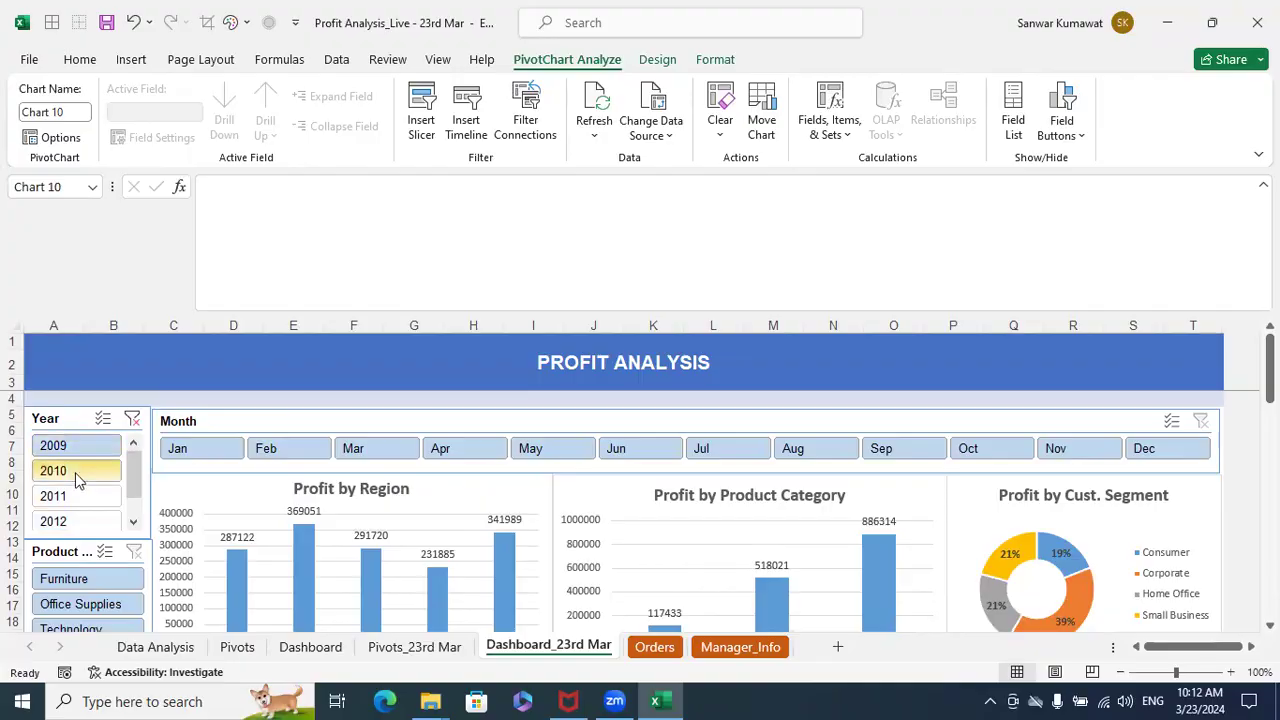
left_click(77, 477, "ctrl")
left_click(79, 502, "ctrl")
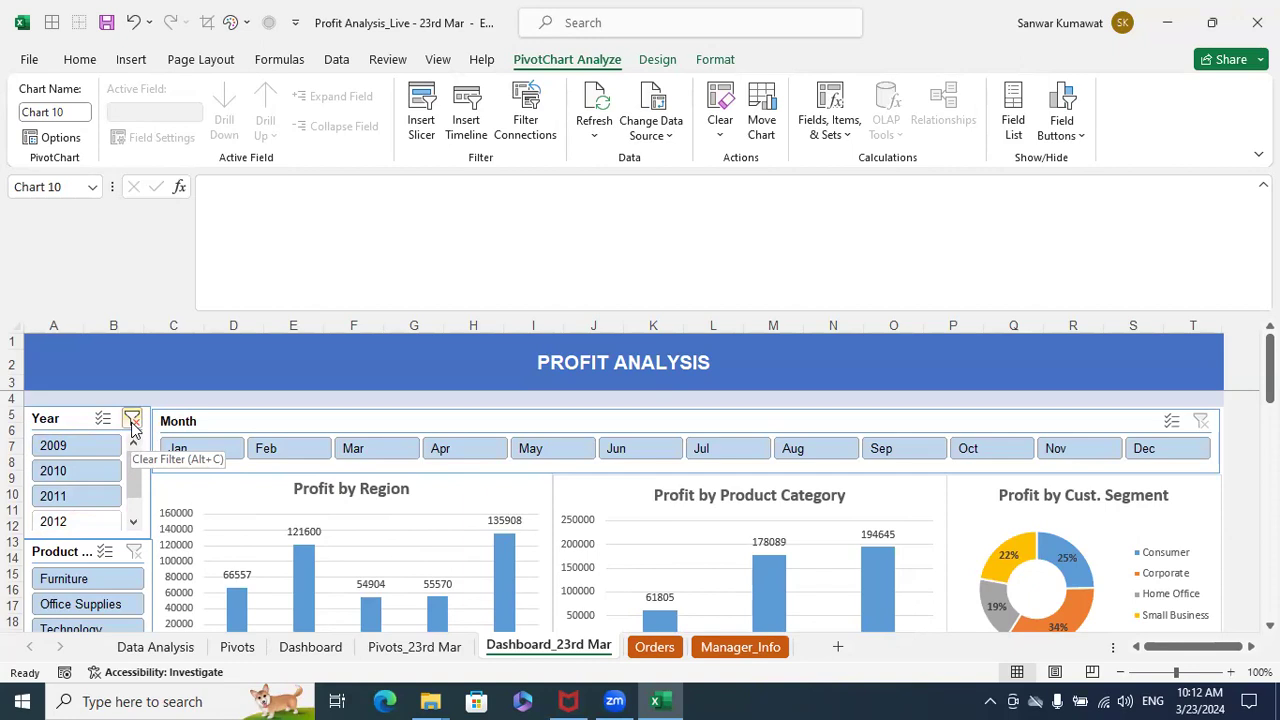
- Extend the dashboard heading in A2 to PROFIT ANALYSIS DASHBOARD
left_click(627, 365)
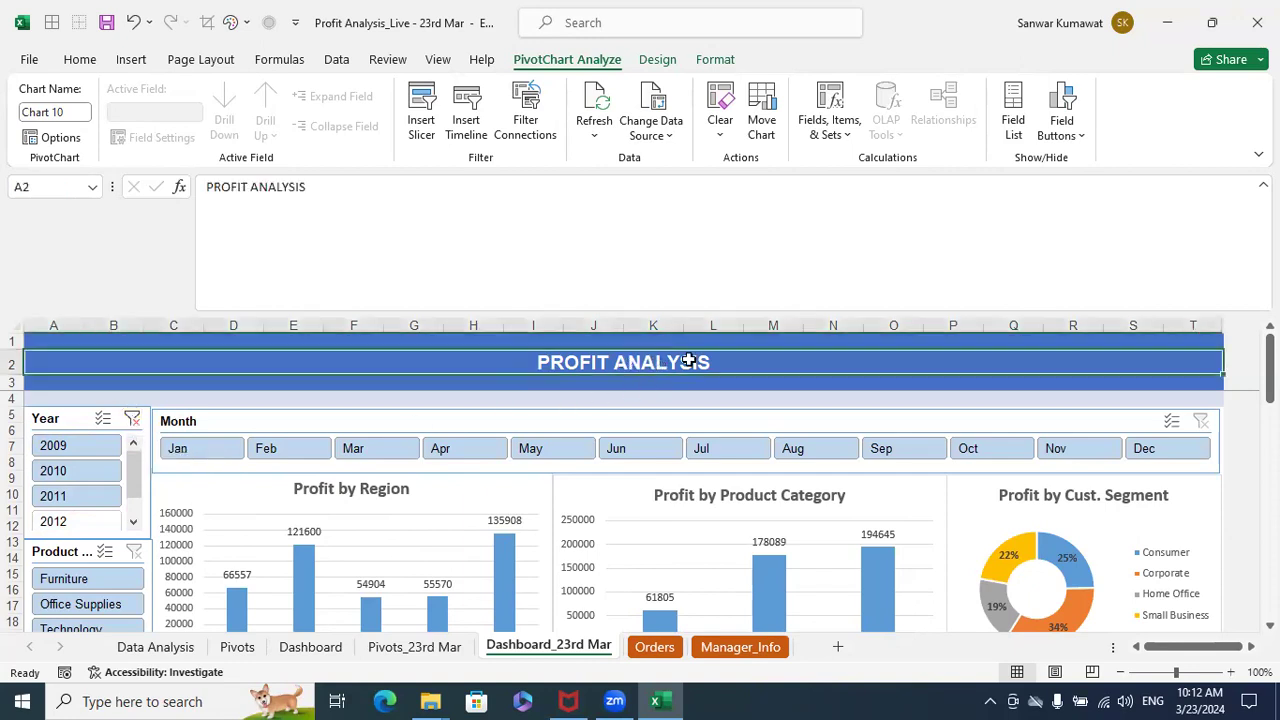
left_click(346, 187)
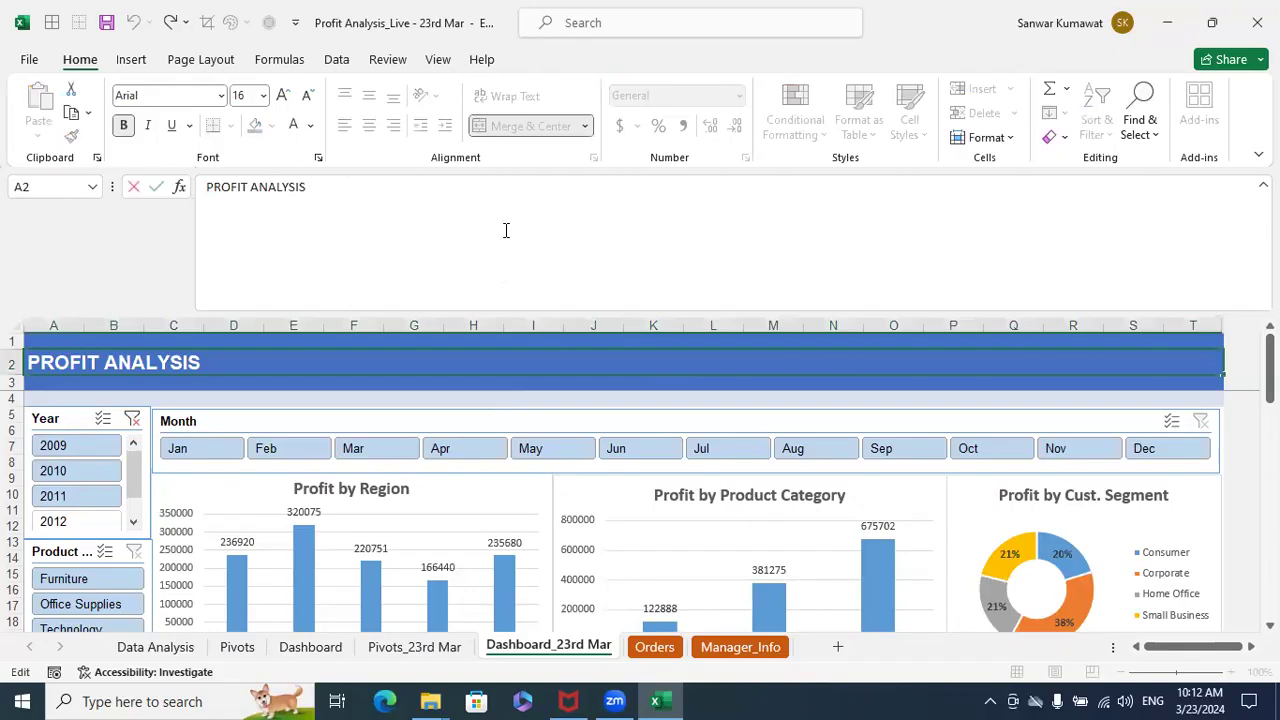
type("DA")
type("SHBAOR")
key("BackSpace")
key("BackSpace")
type("OARD")
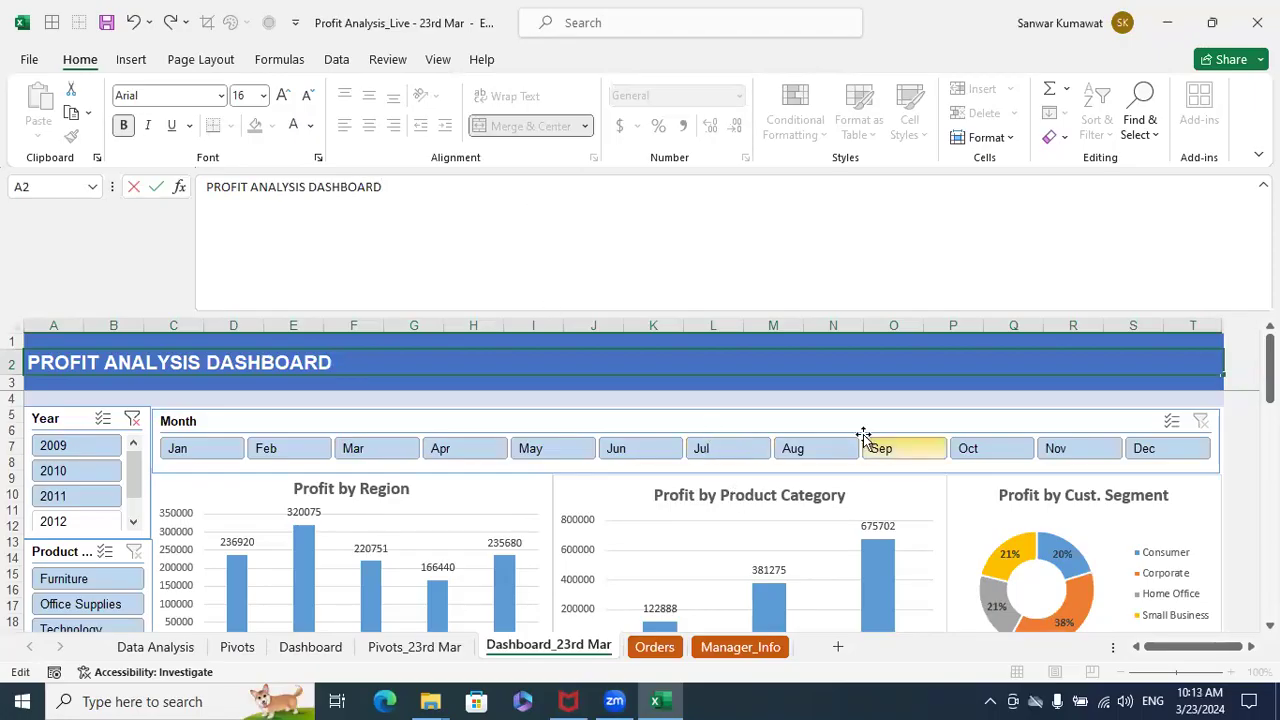
left_click(853, 396)
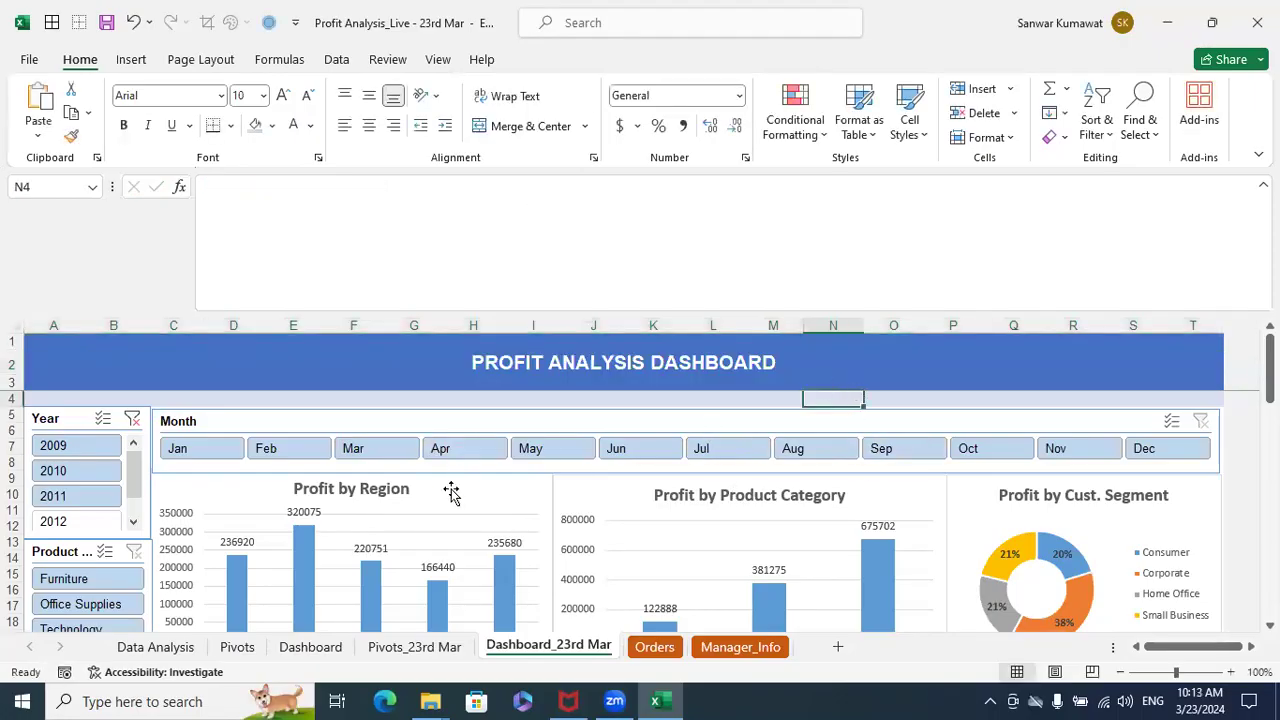
- Clear the Year filter and look over the charts further down the dashboard
left_click(131, 420)
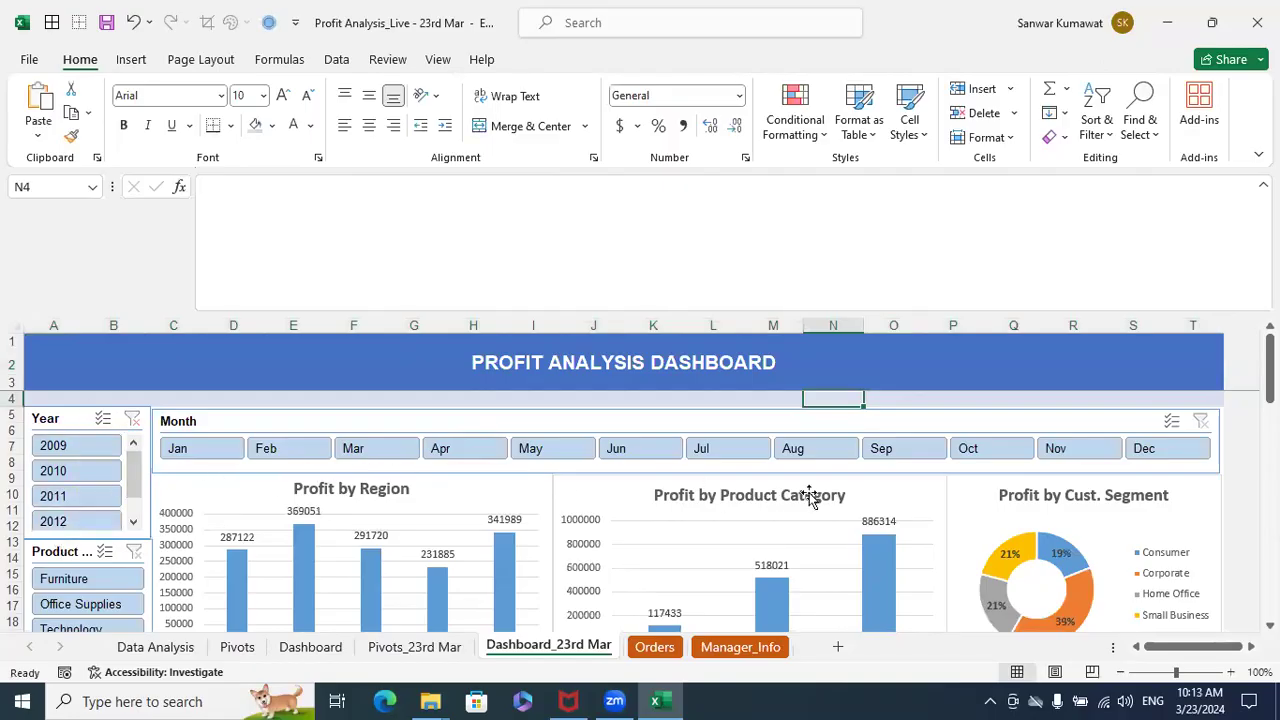
scroll(540, 497, "down", 7)
scroll(539, 496, "down", 4)
scroll(539, 496, "up", 5)
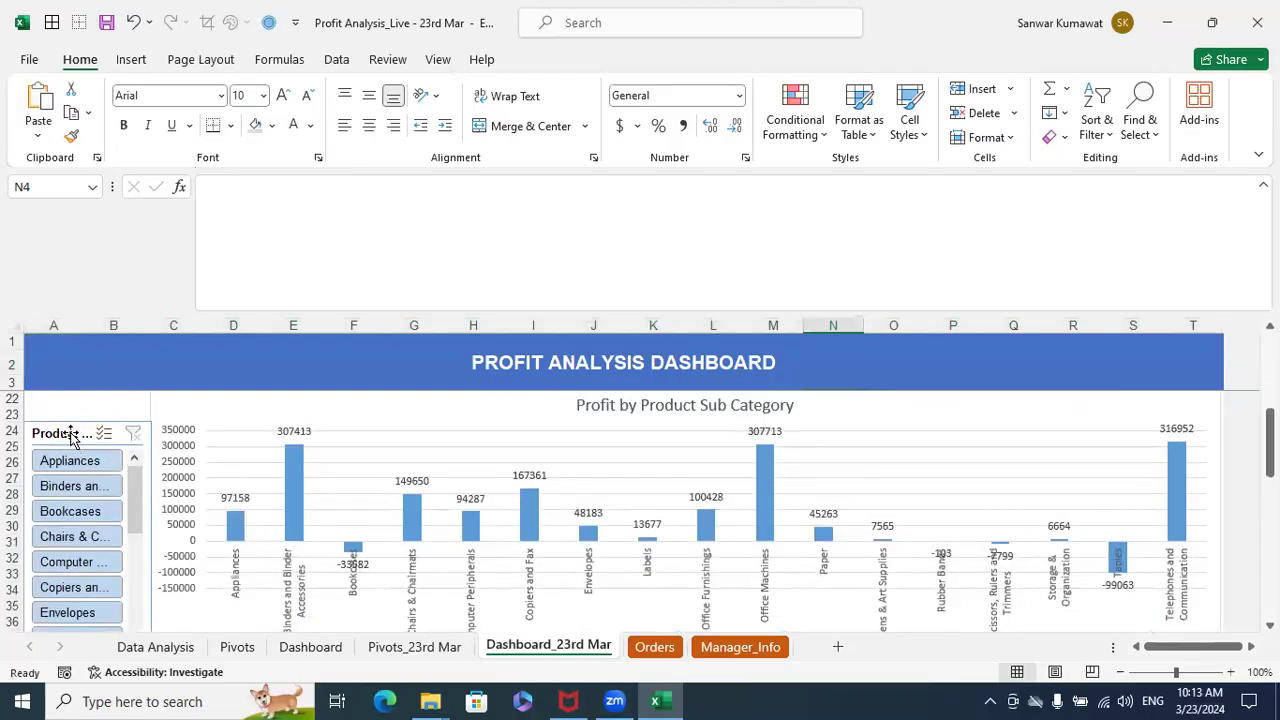
- Open the report connections of the Product Sub-Category slicer and move the dialog clear of the slicer
left_click(70, 437)
right_click(70, 439)
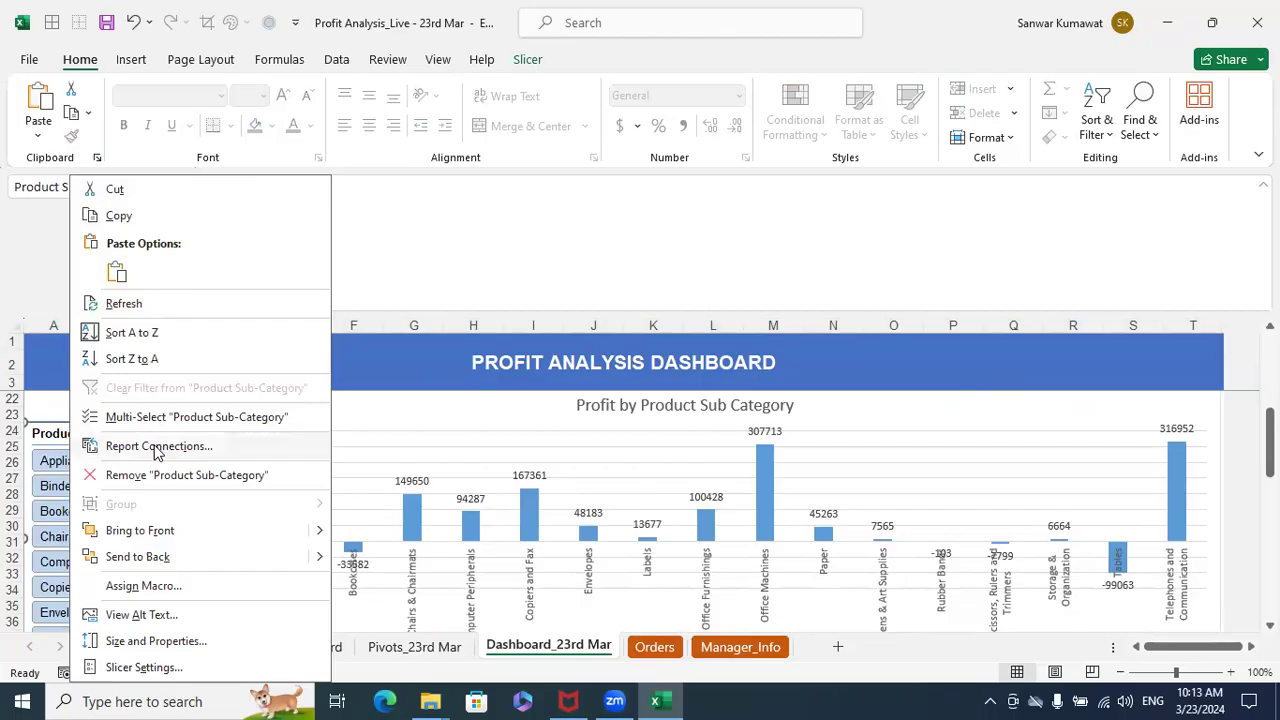
left_click(156, 447)
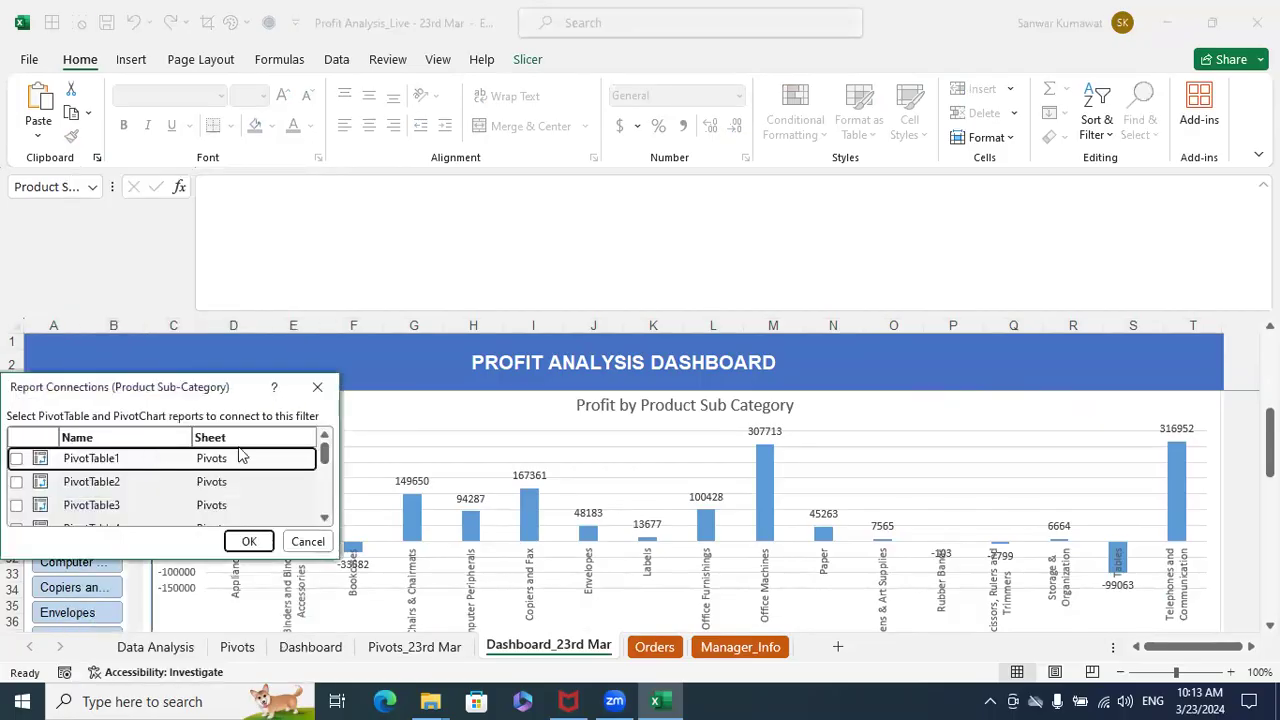
left_click_drag(176, 396, 320, 355)
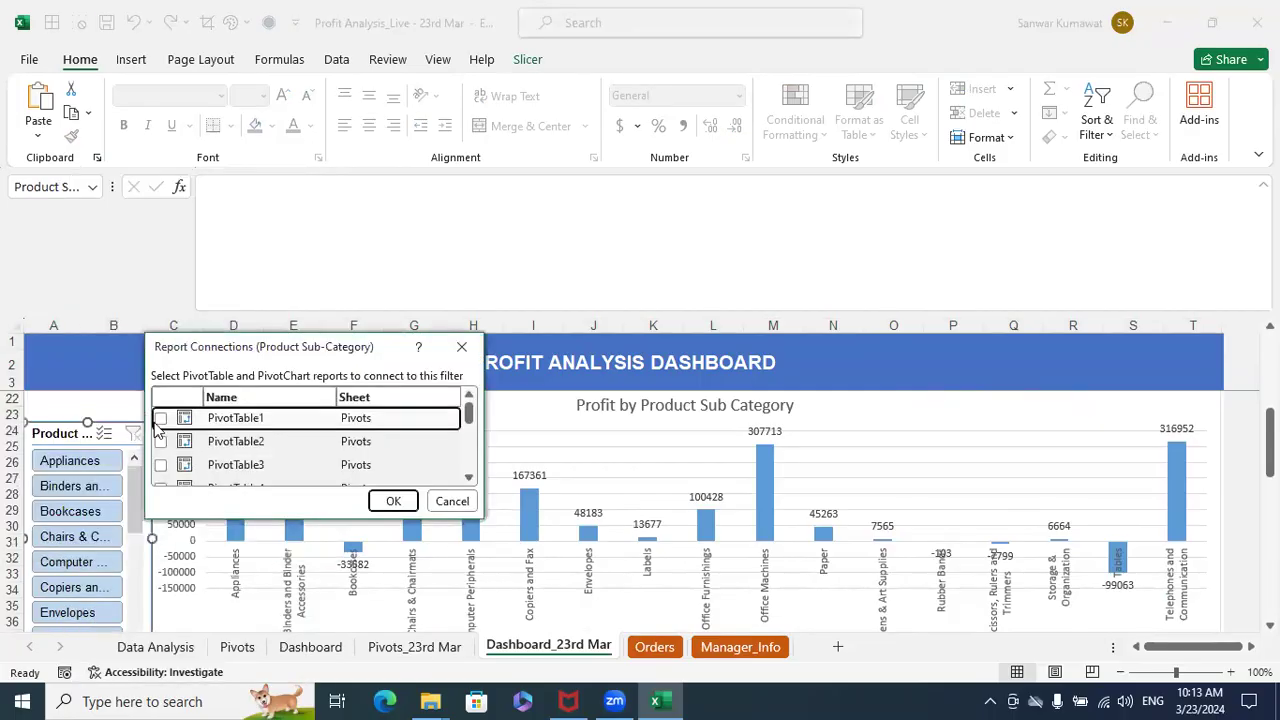
- Try to connect the Product Sub-Category slicer to PivotTable1 through PivotTable5 on the Pivots sheet
left_click(161, 418)
left_click(161, 441)
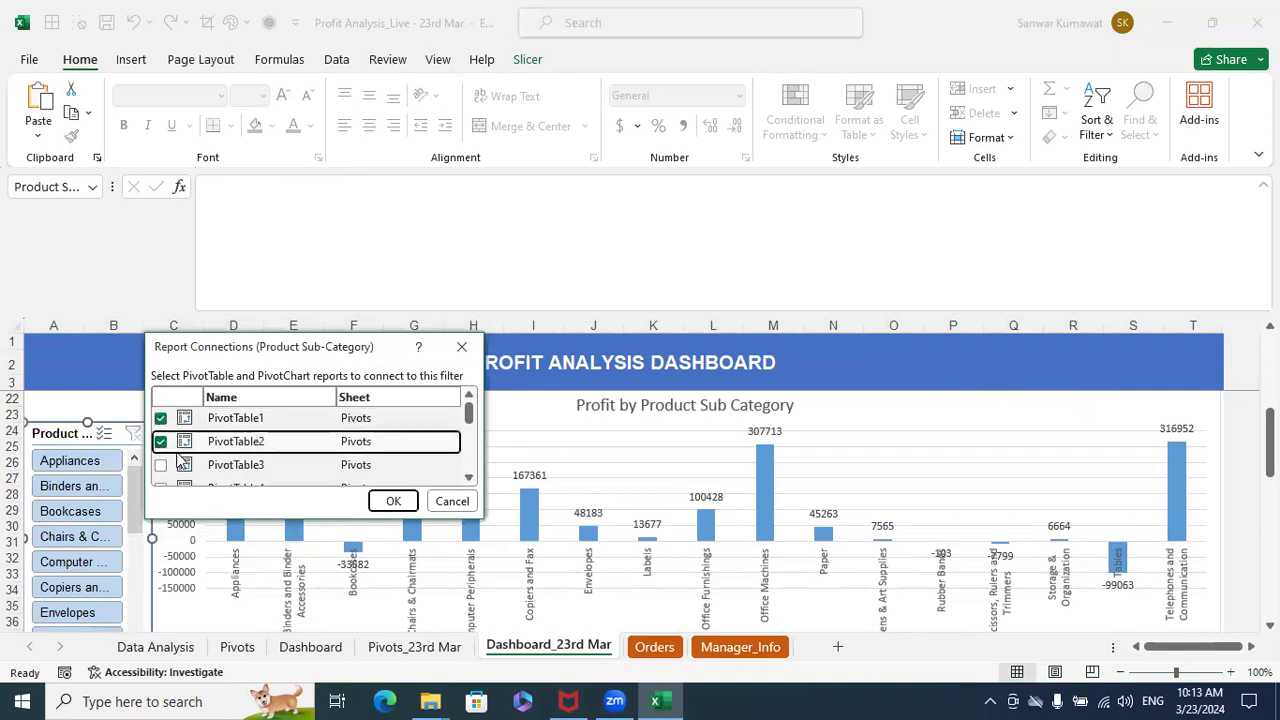
left_click(161, 465)
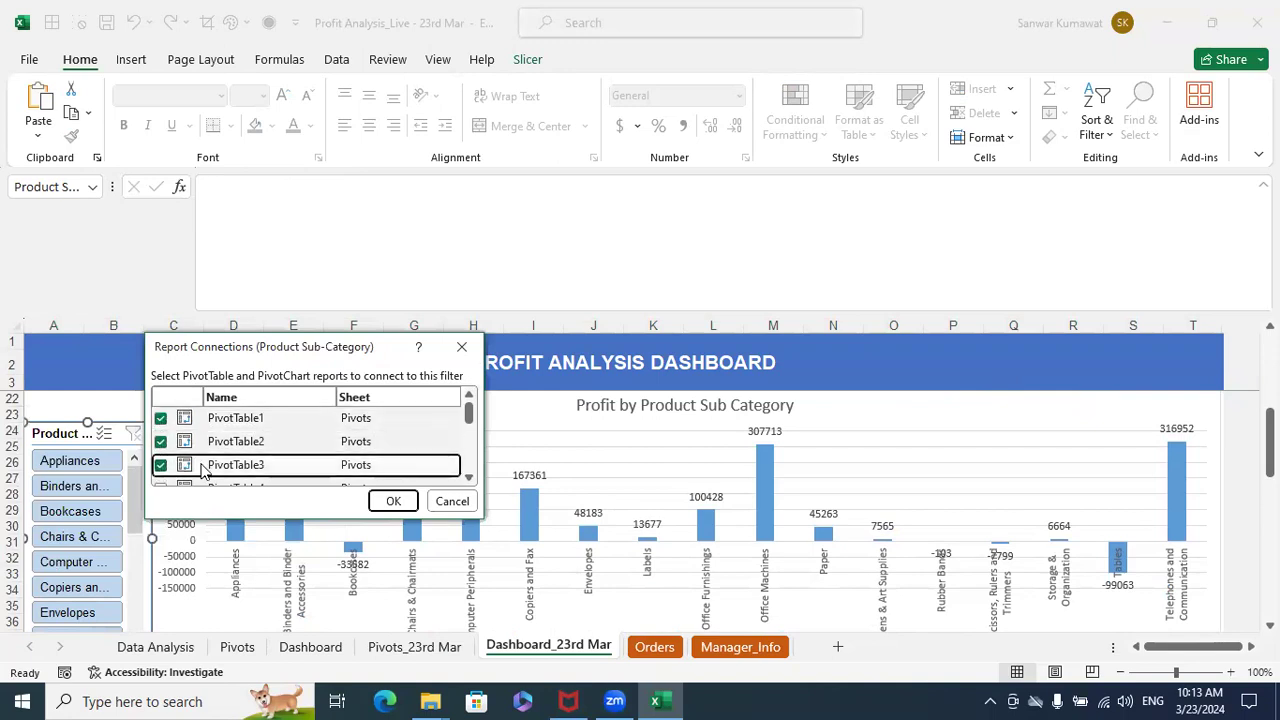
scroll(198, 469, "down", 1)
left_click(161, 444)
left_click(162, 468)
left_click(162, 468)
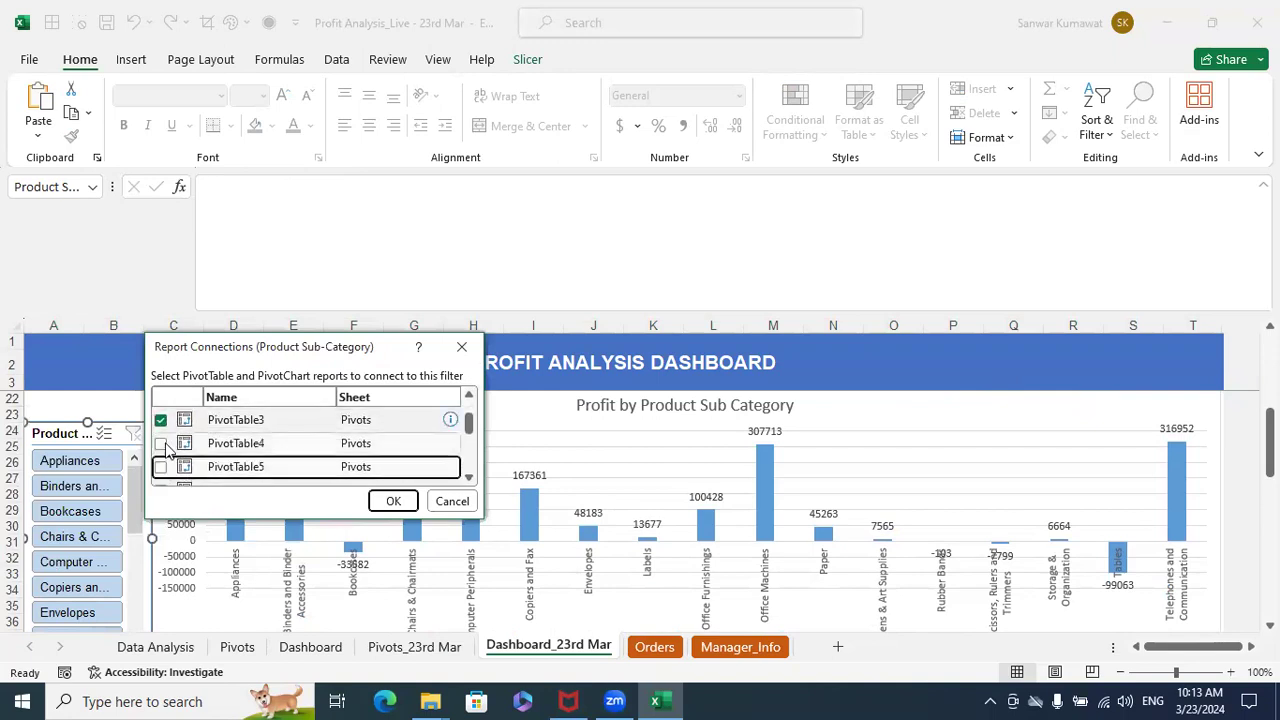
left_click(162, 446)
scroll(265, 450, "down", 2)
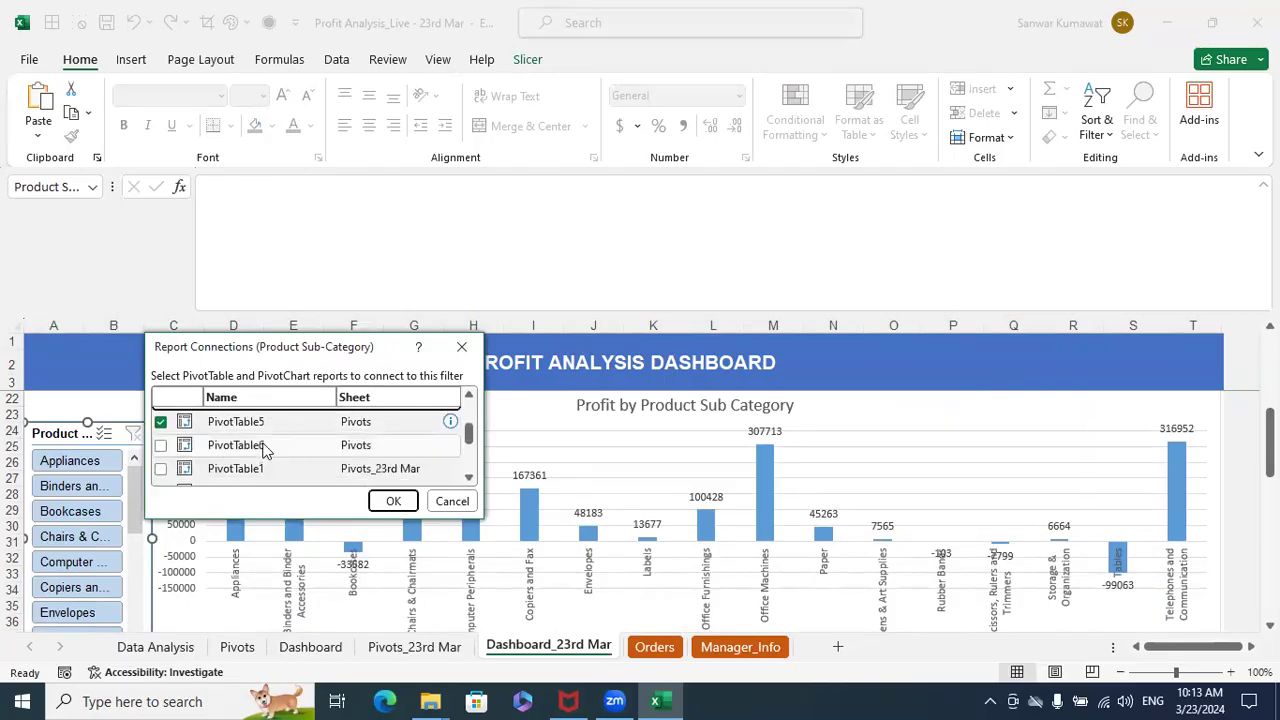
- Disconnect the Product Sub-Category slicer from PivotTable1 through PivotTable5 on the Pivots sheet
scroll(290, 475, "up", 1)
scroll(260, 445, "up", 3)
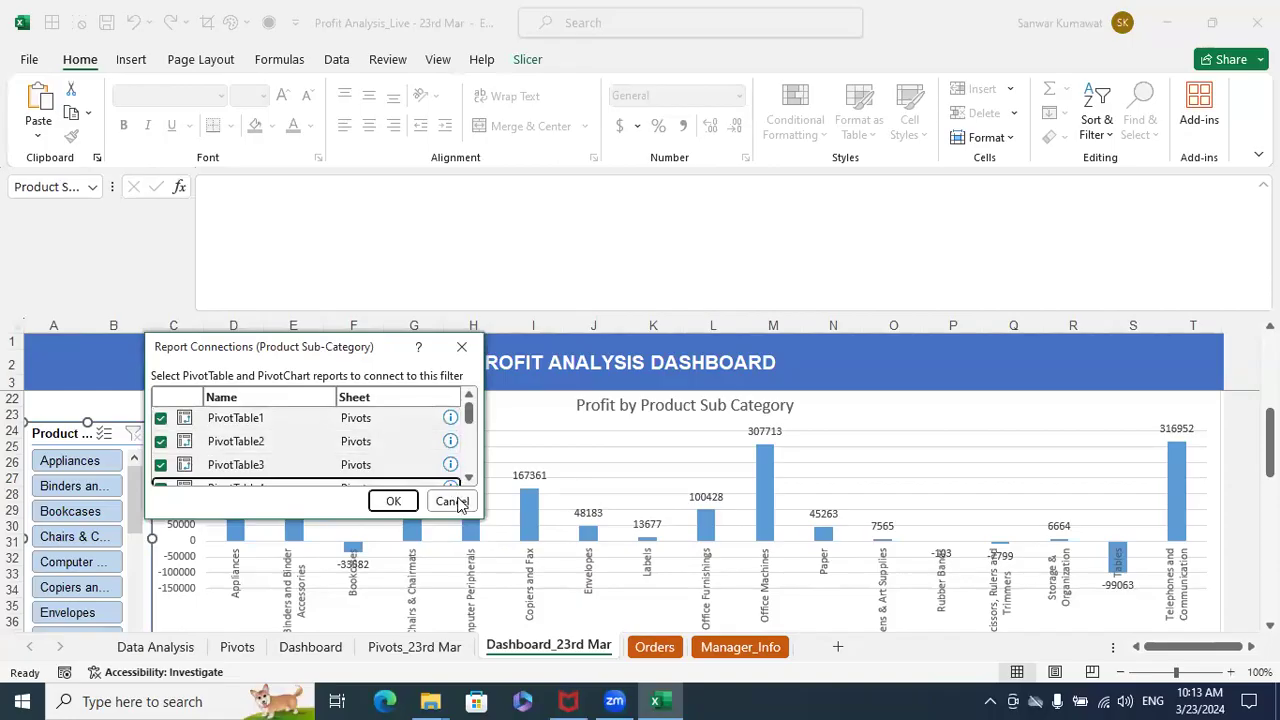
scroll(370, 410, "down", 2)
scroll(370, 420, "up", 1)
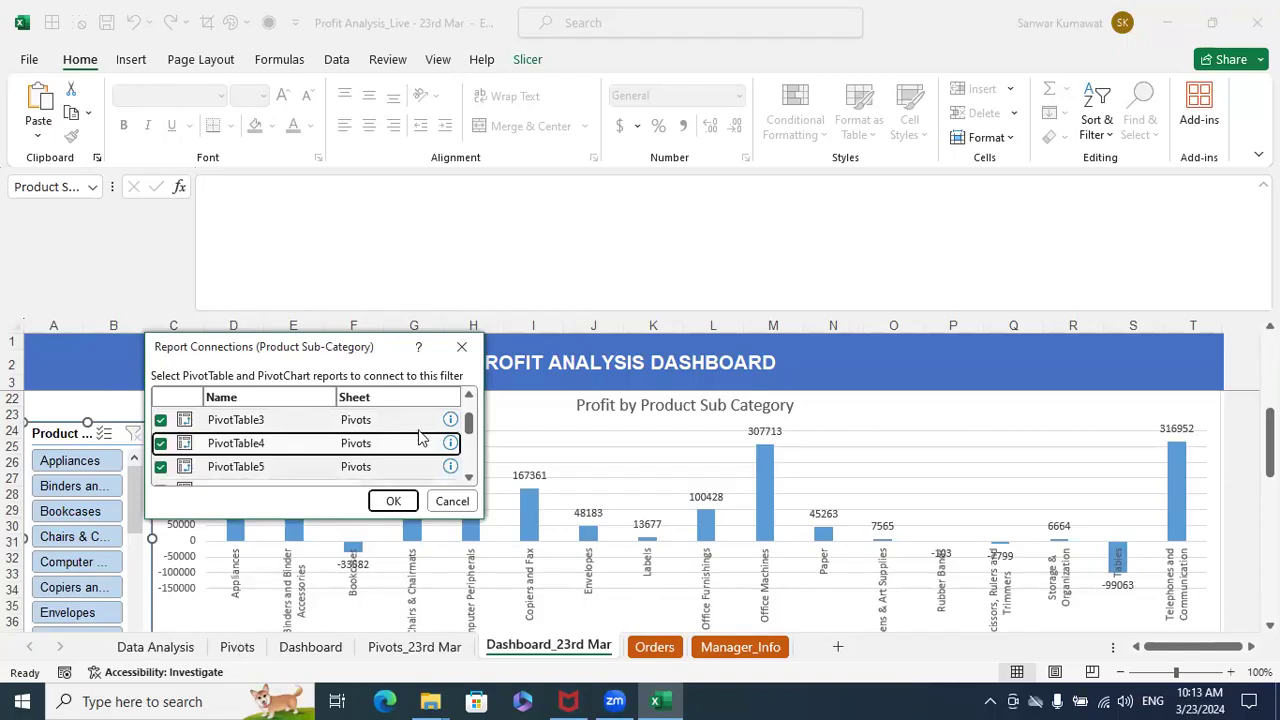
scroll(420, 435, "down", 2)
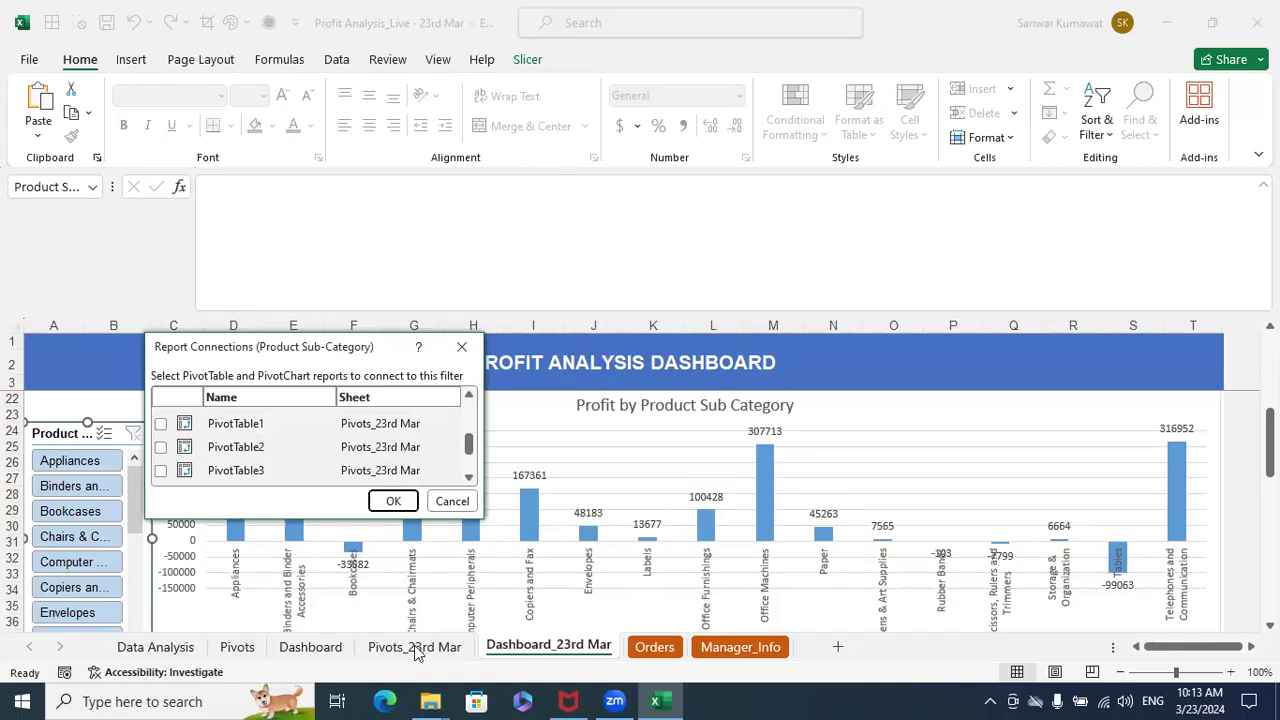
scroll(430, 459, "up", 3)
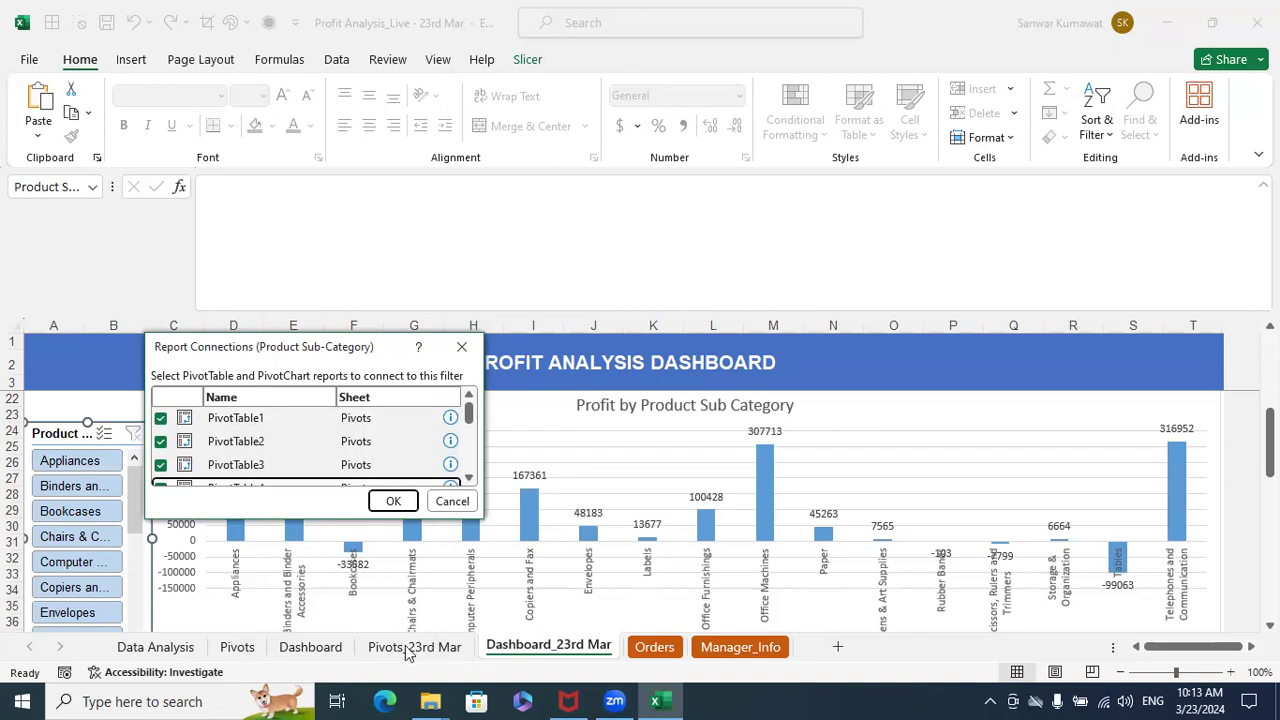
left_click(160, 418)
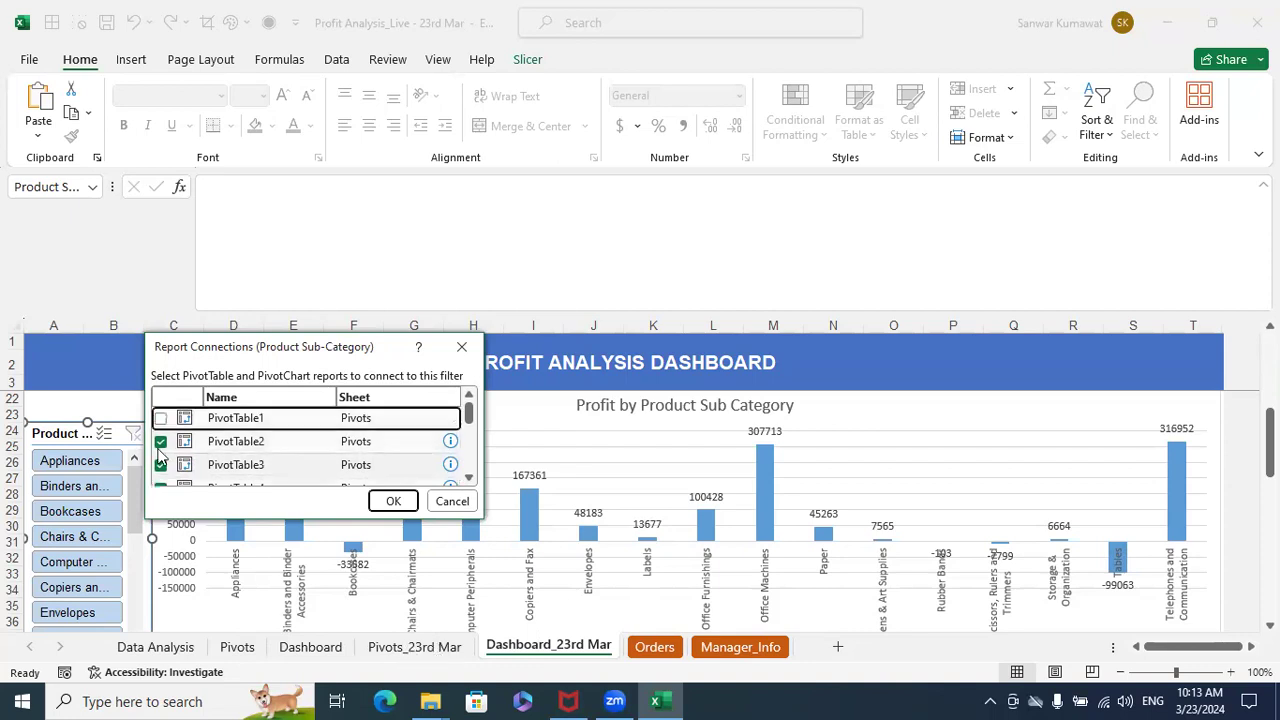
left_click(160, 441)
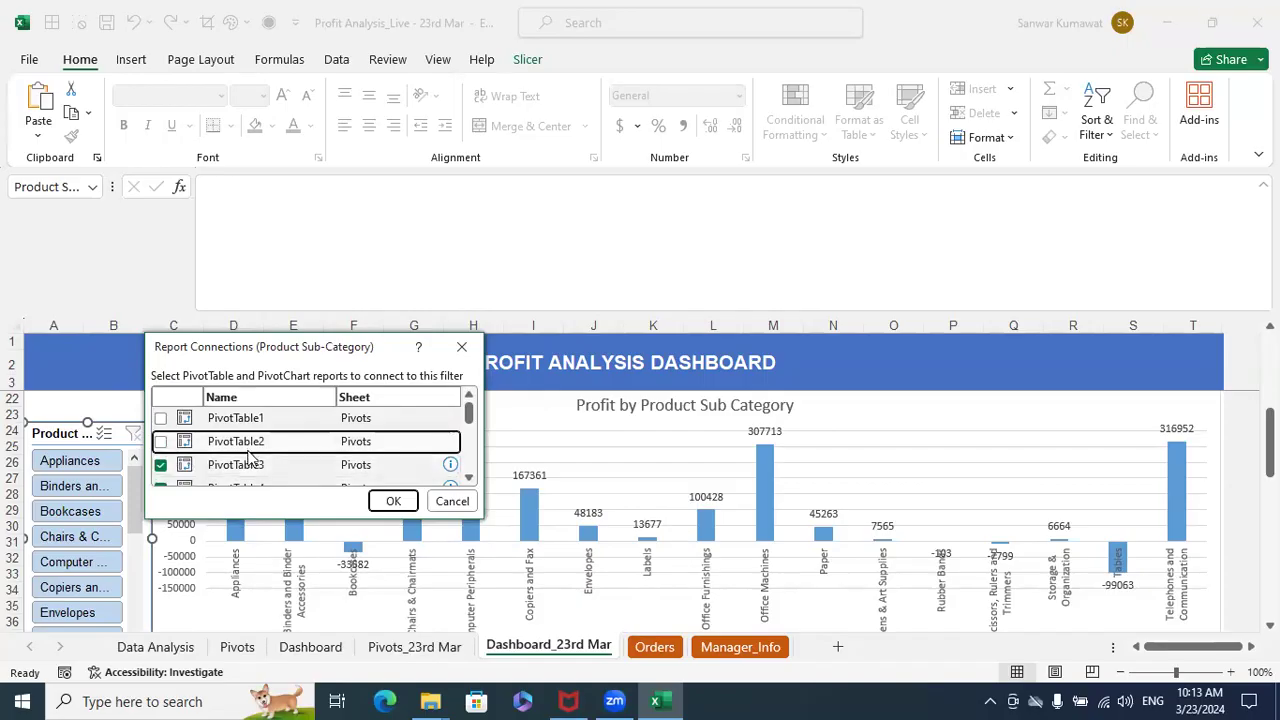
left_click(160, 464)
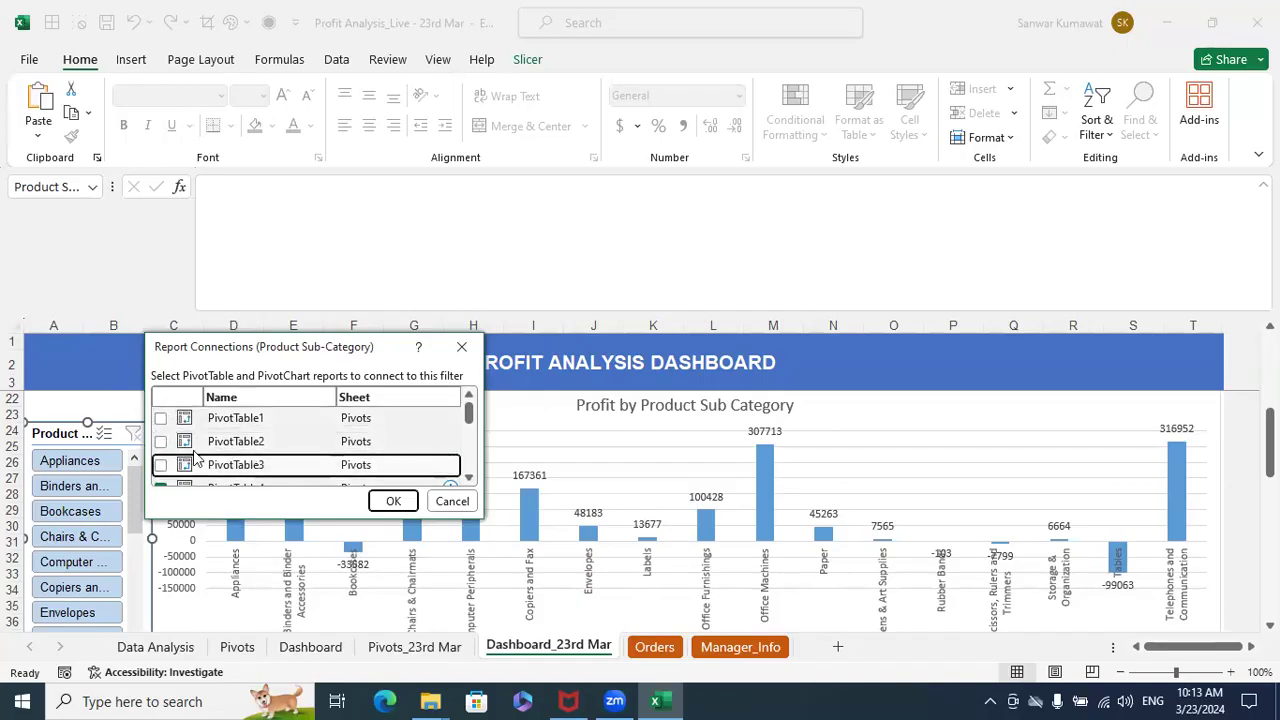
scroll(208, 455, "down", 1)
left_click(162, 444)
left_click(161, 467)
scroll(328, 447, "down", 1)
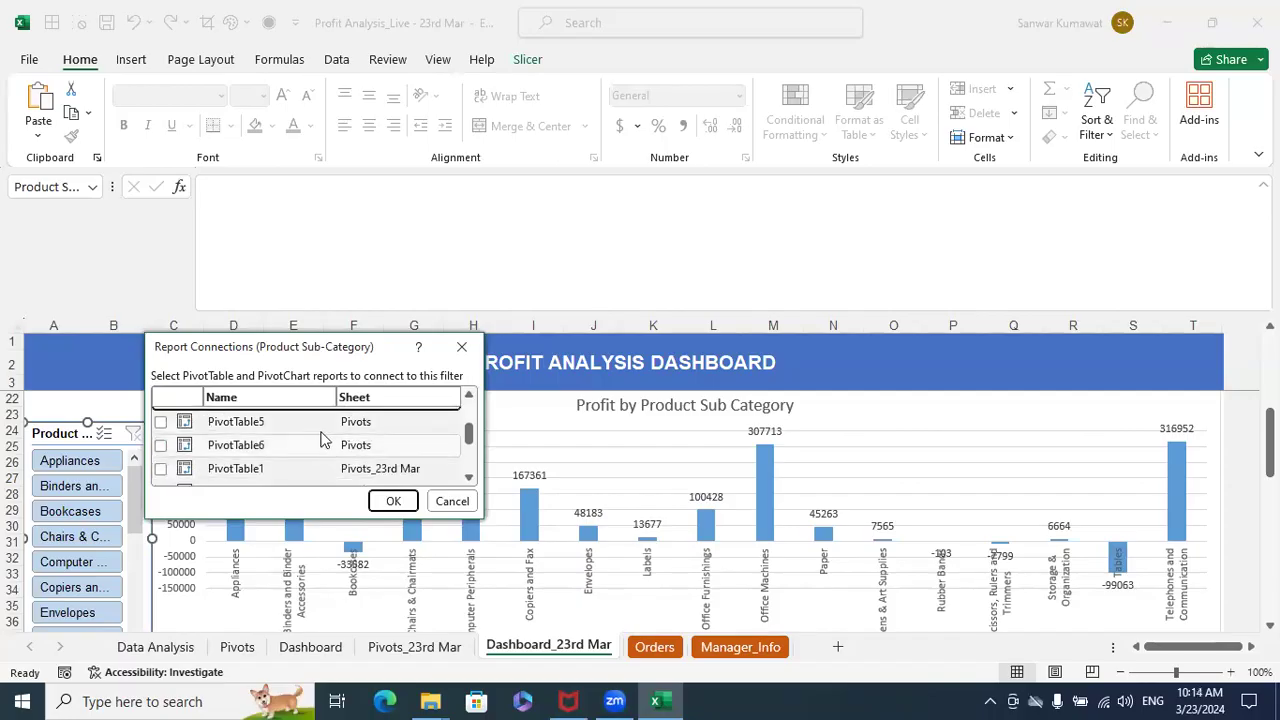
- Connect the Product Sub-Category slicer to PivotTable1 through PivotTable6 on the Pivots_23rd Mar sheet and apply the connections
scroll(378, 458, "down", 2)
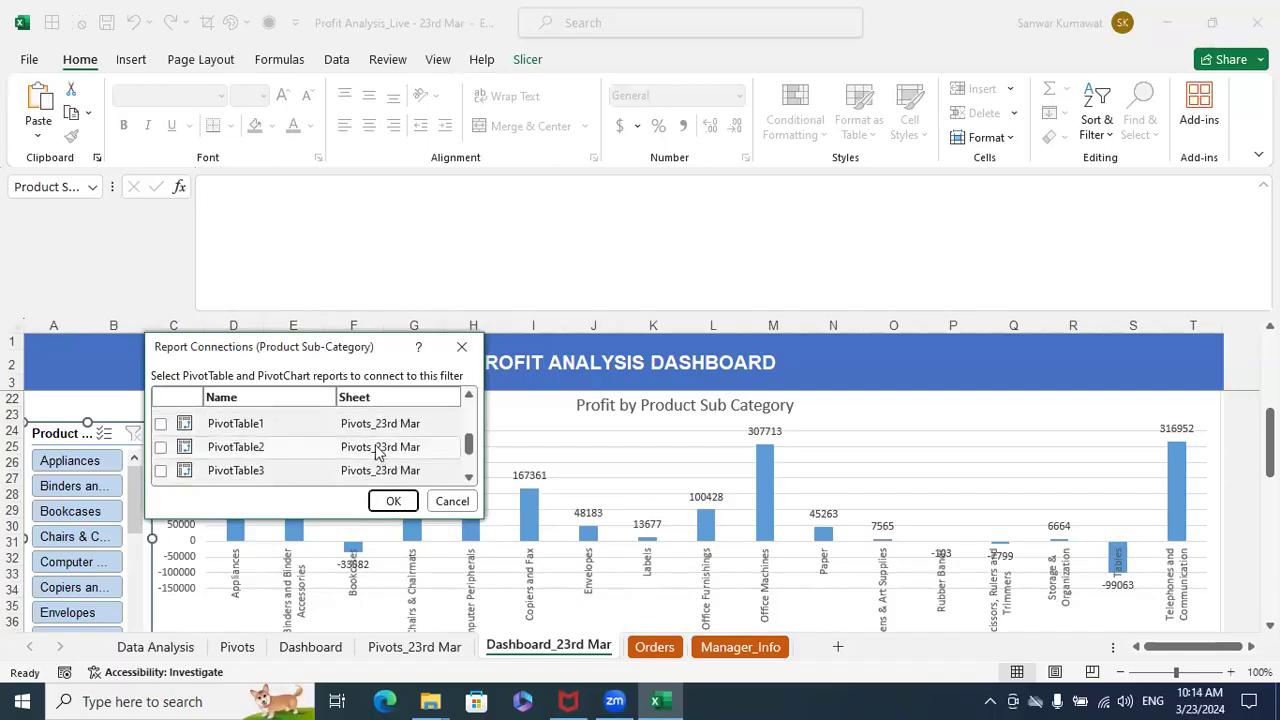
left_click(160, 424)
left_click(161, 448)
left_click(161, 470)
scroll(210, 468, "down", 1)
left_click(161, 471)
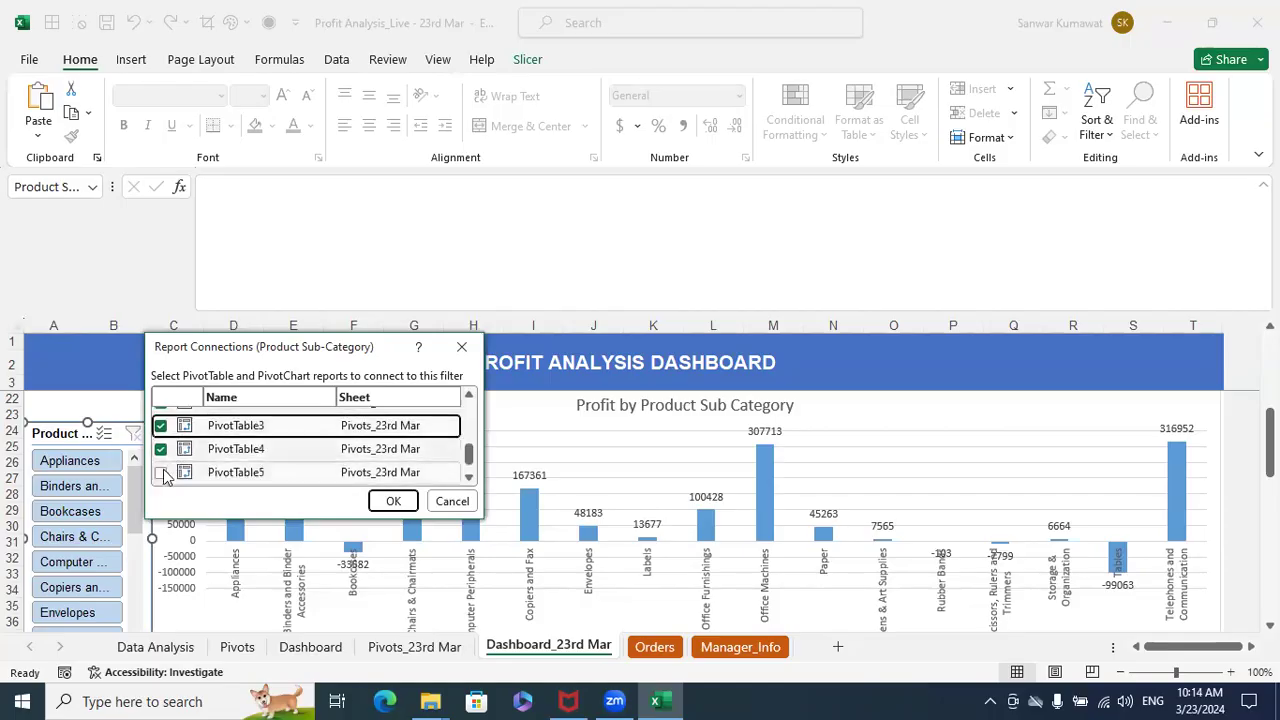
scroll(160, 472, "down", 1)
left_click(161, 473)
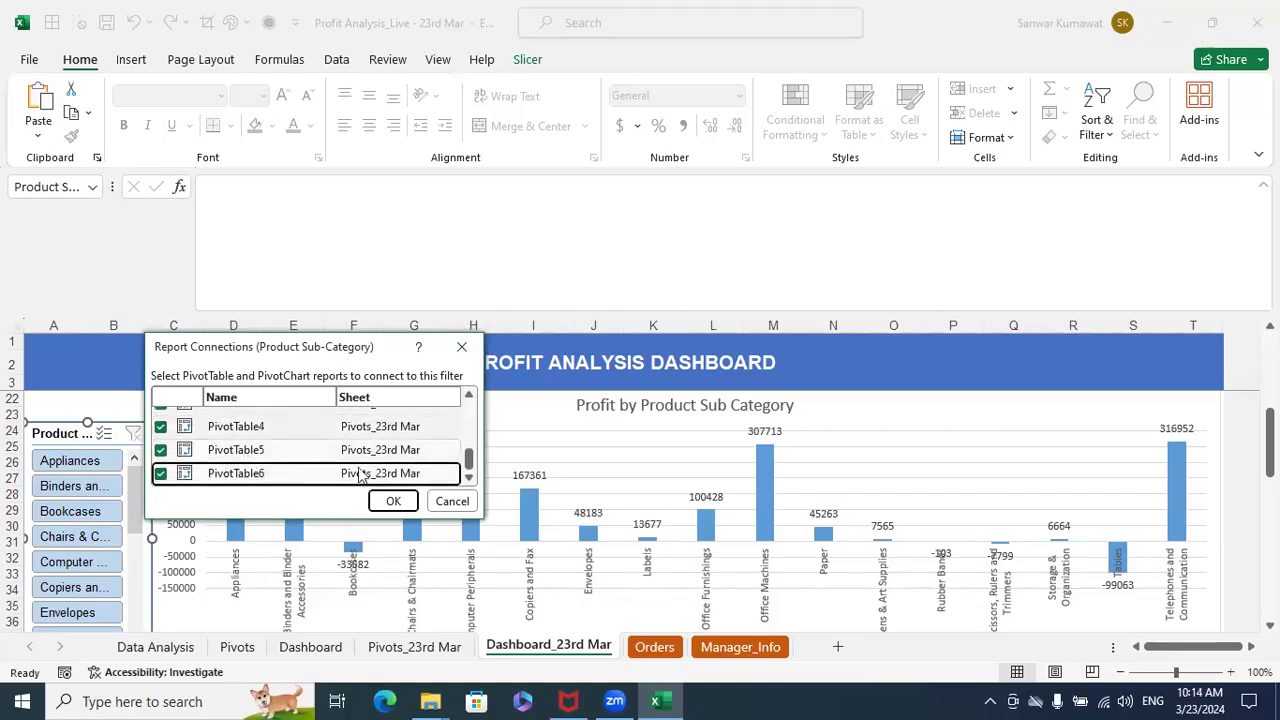
left_click(393, 501)
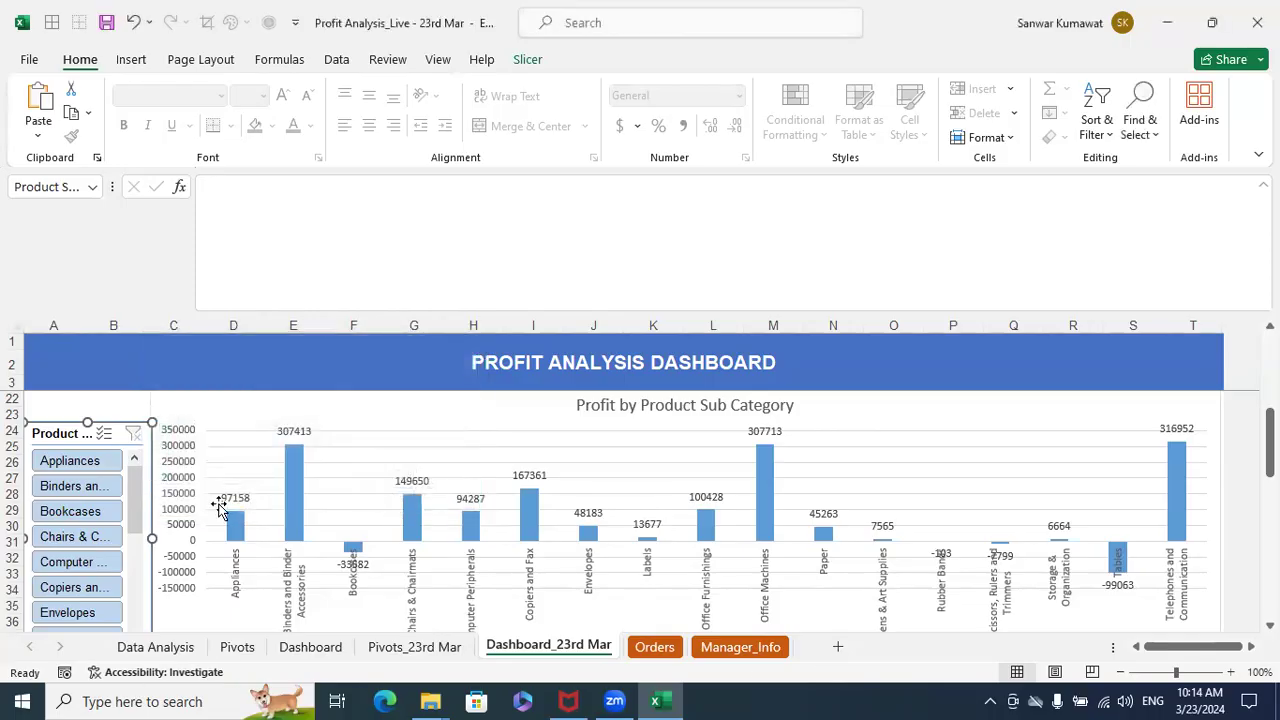
- Check which pivot tables the Product Category slicer is connected to in its report connections
left_click(905, 461)
scroll(369, 474, "up", 3)
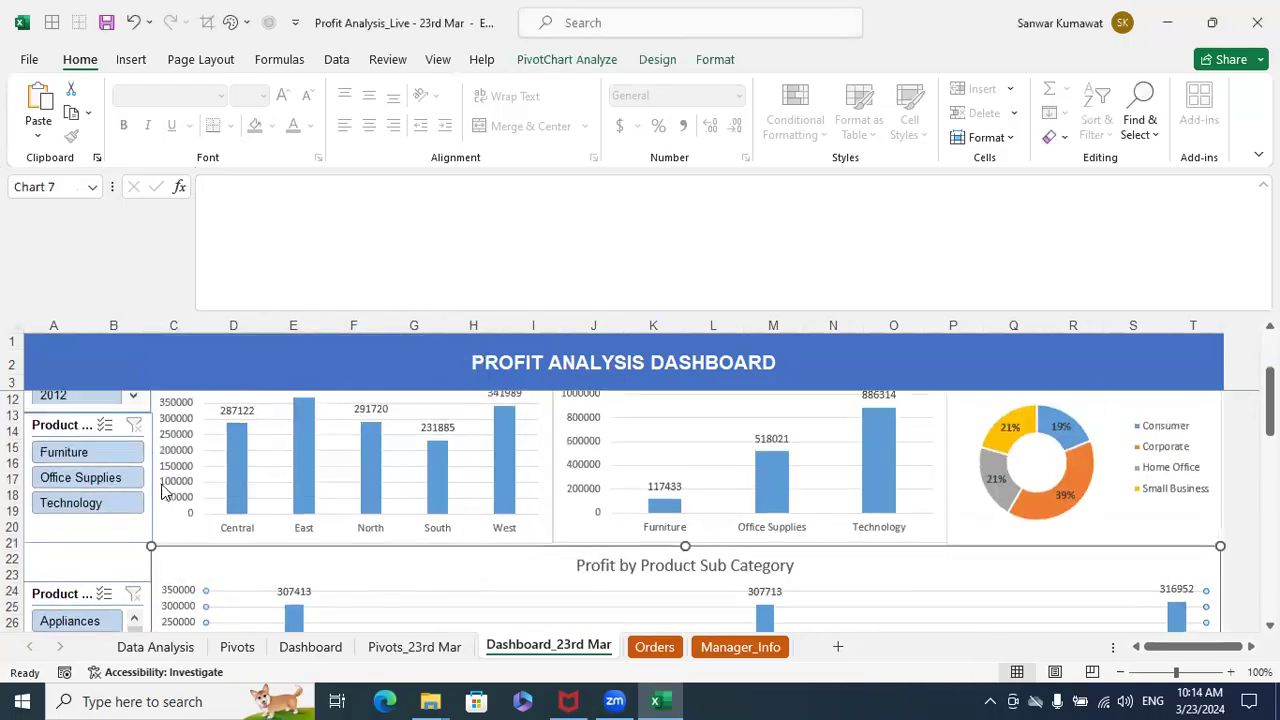
scroll(163, 492, "up", 2)
right_click(80, 503)
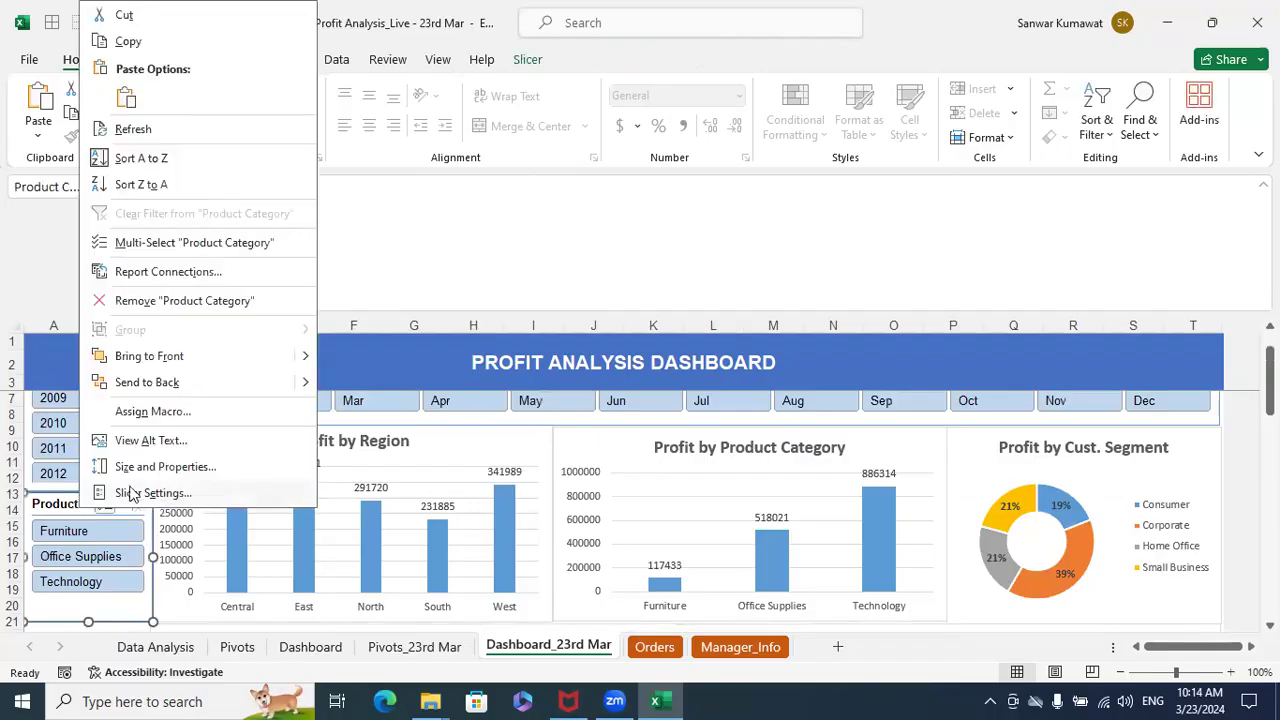
left_click(243, 272)
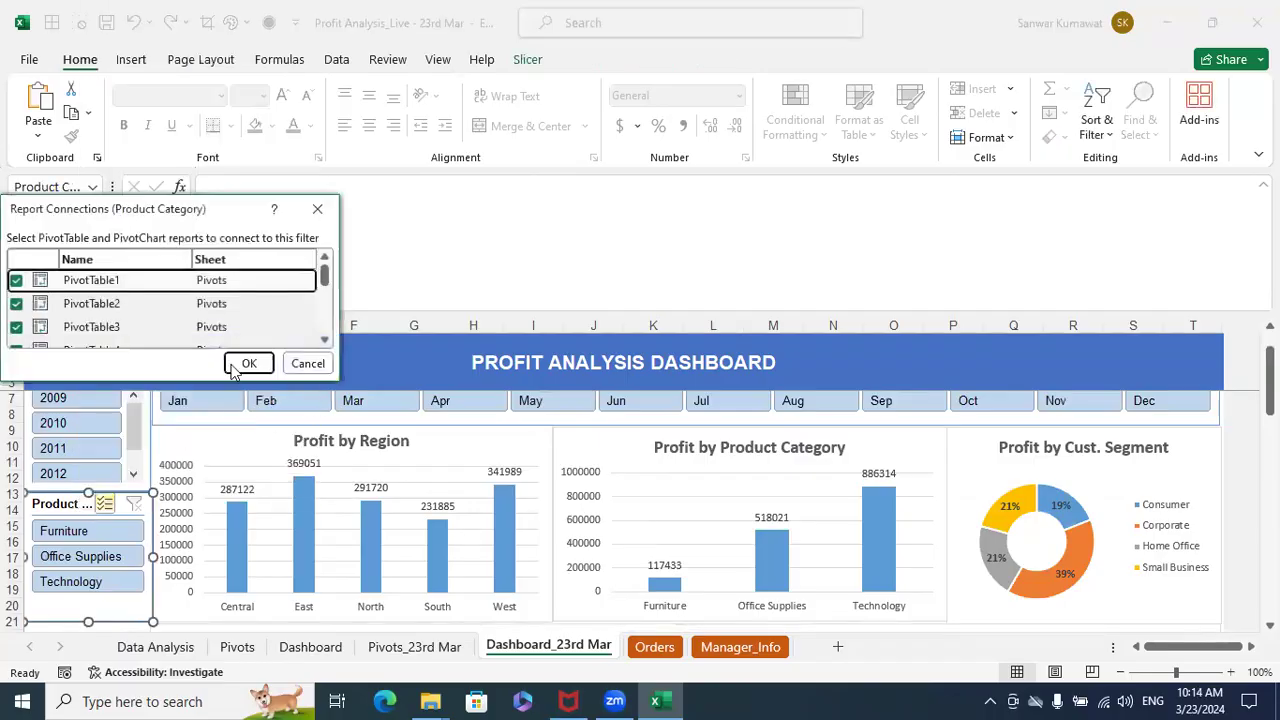
scroll(165, 310, "down", 3)
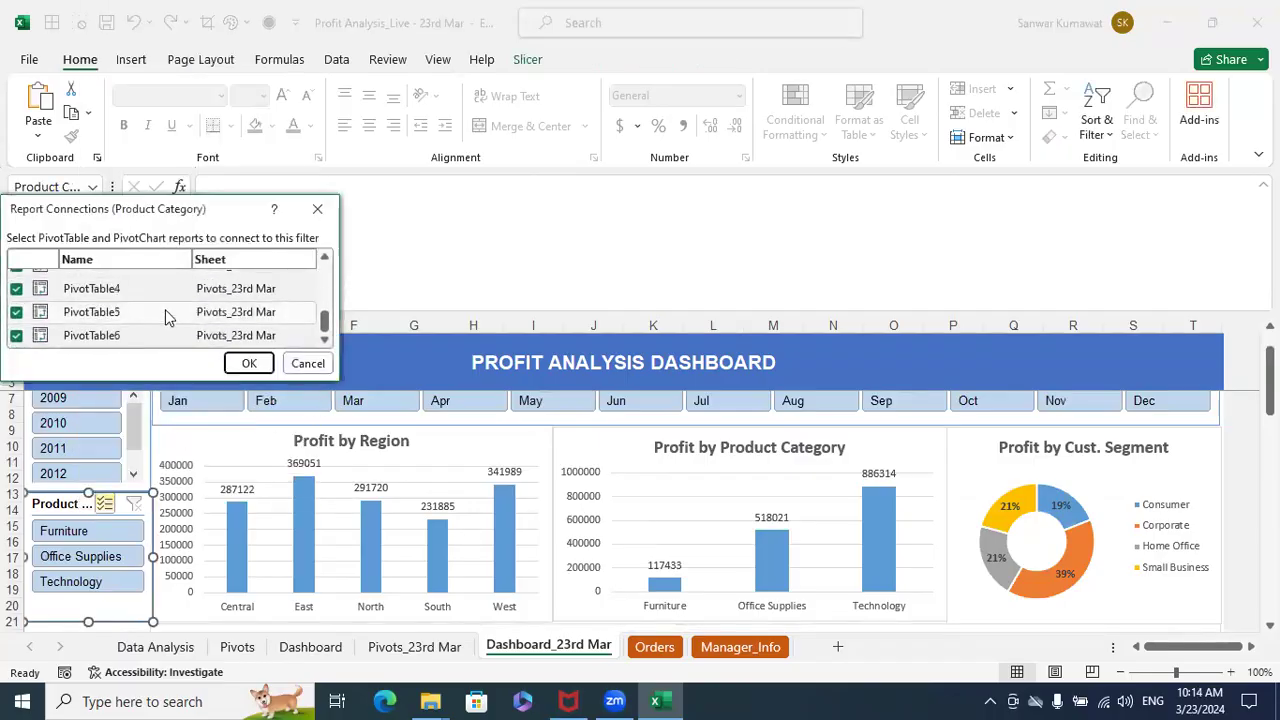
scroll(127, 345, "up", 3)
left_click(248, 363)
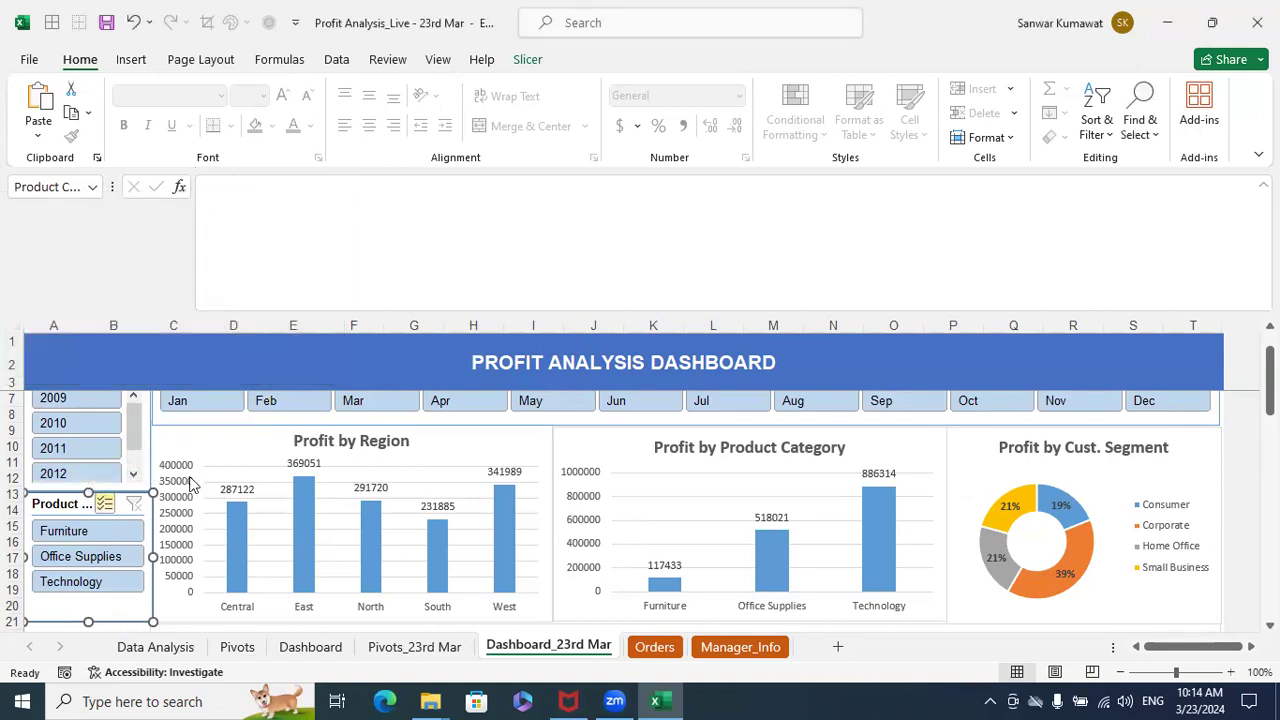
- Check the Year slicer's report connections for both the Pivots and Pivots_23rd Mar sheets
left_click(429, 449)
scroll(168, 486, "up", 1)
left_click(80, 419)
right_click(82, 420)
left_click(168, 447)
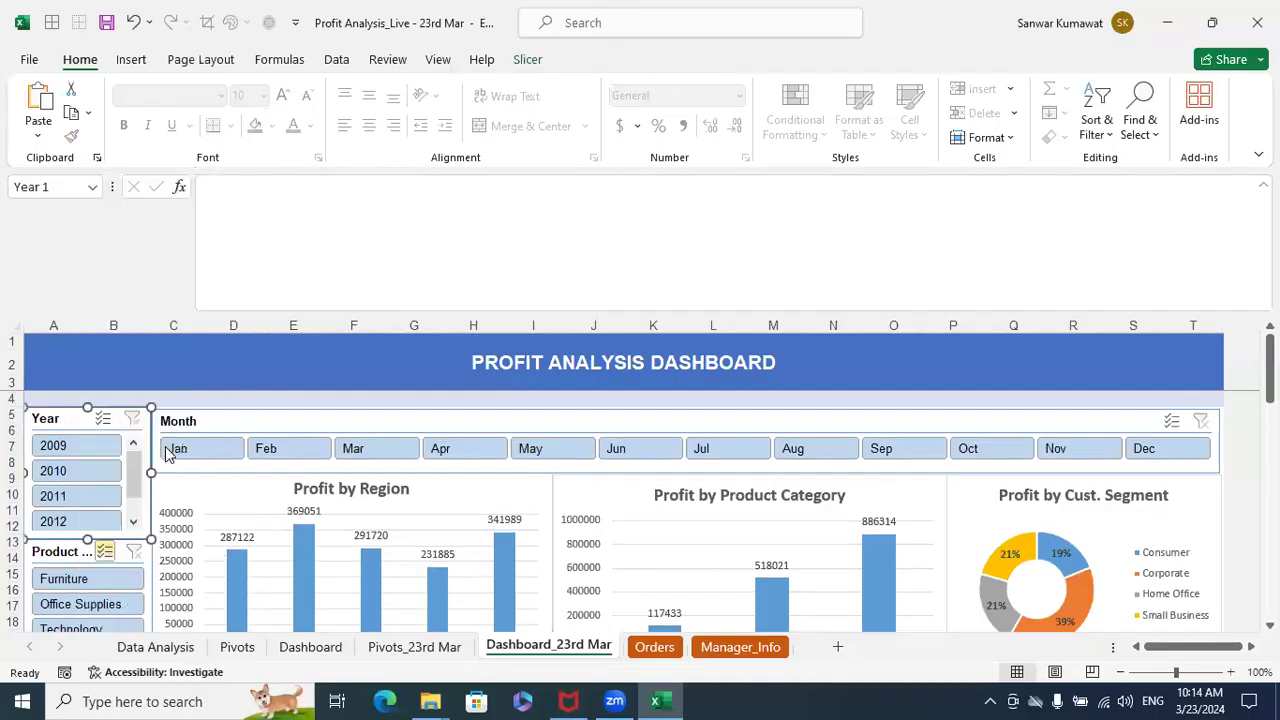
scroll(172, 490, "down", 3)
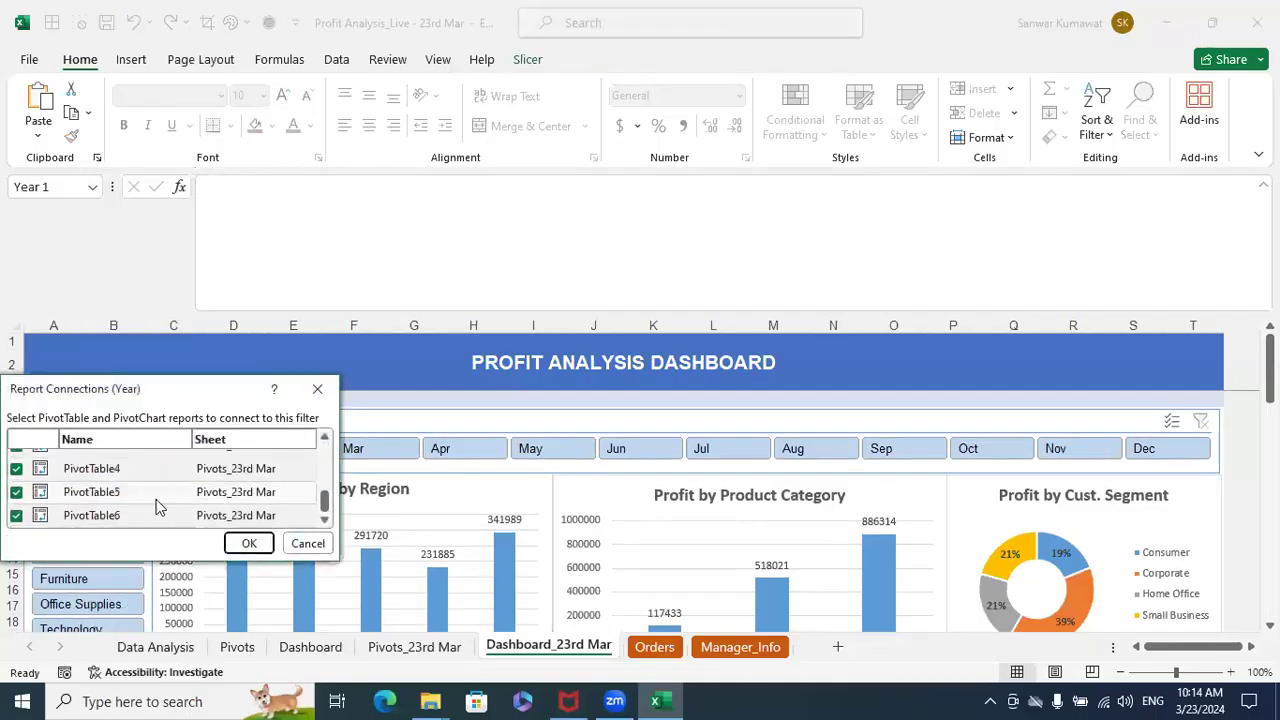
scroll(253, 505, "up", 2)
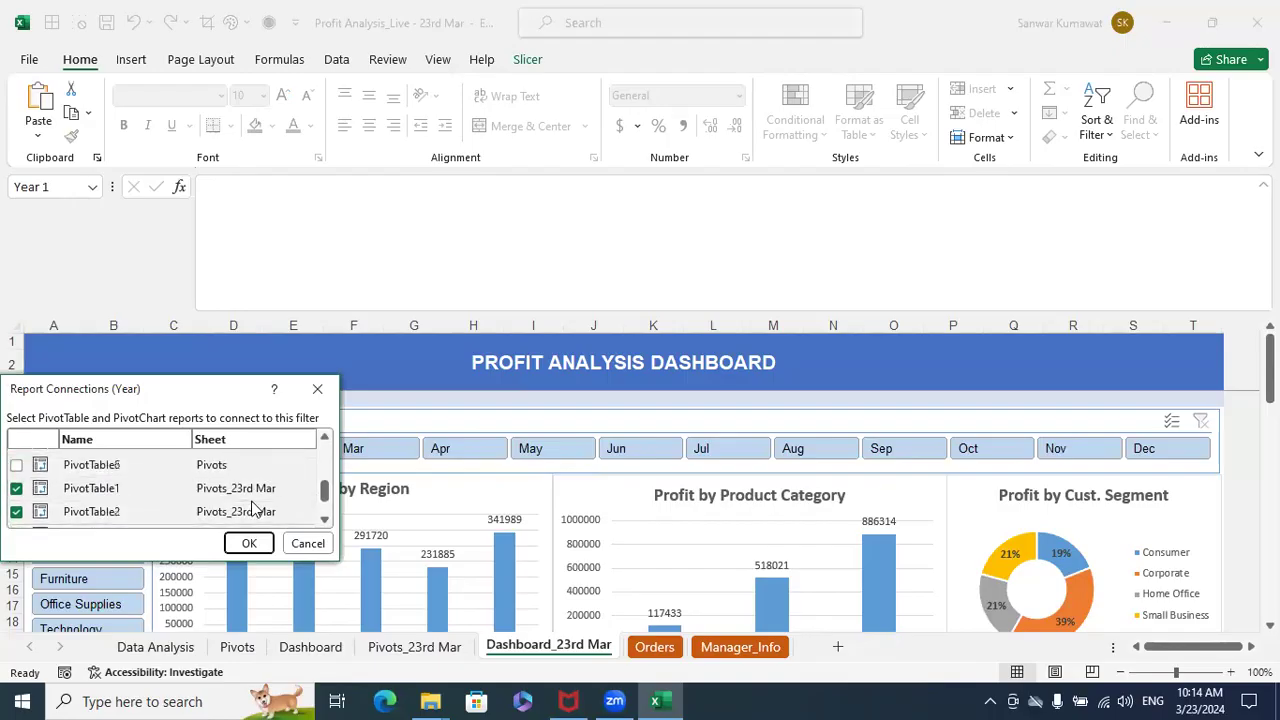
scroll(252, 503, "up", 1)
key("Escape")
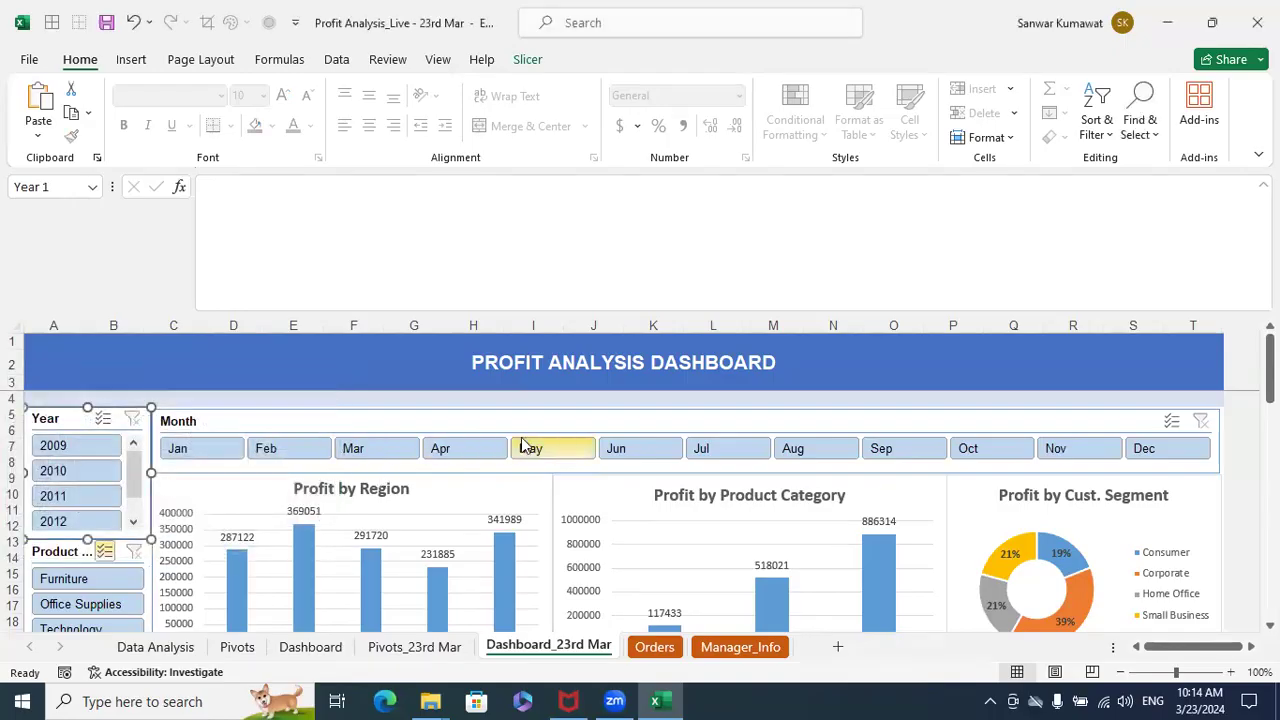
- Check the Month slicer's report connections across the listed pivot tables and close the dialog
left_click(341, 422)
right_click(341, 422)
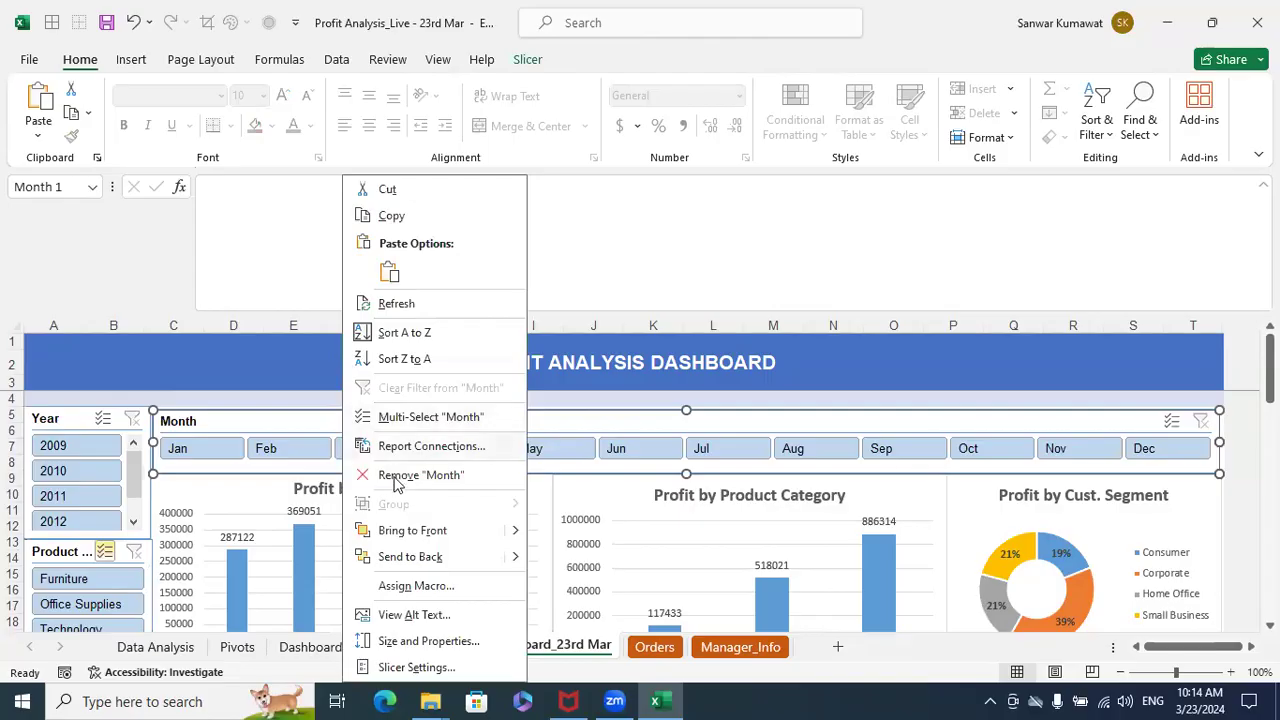
left_click(403, 448)
scroll(404, 465, "down", 4)
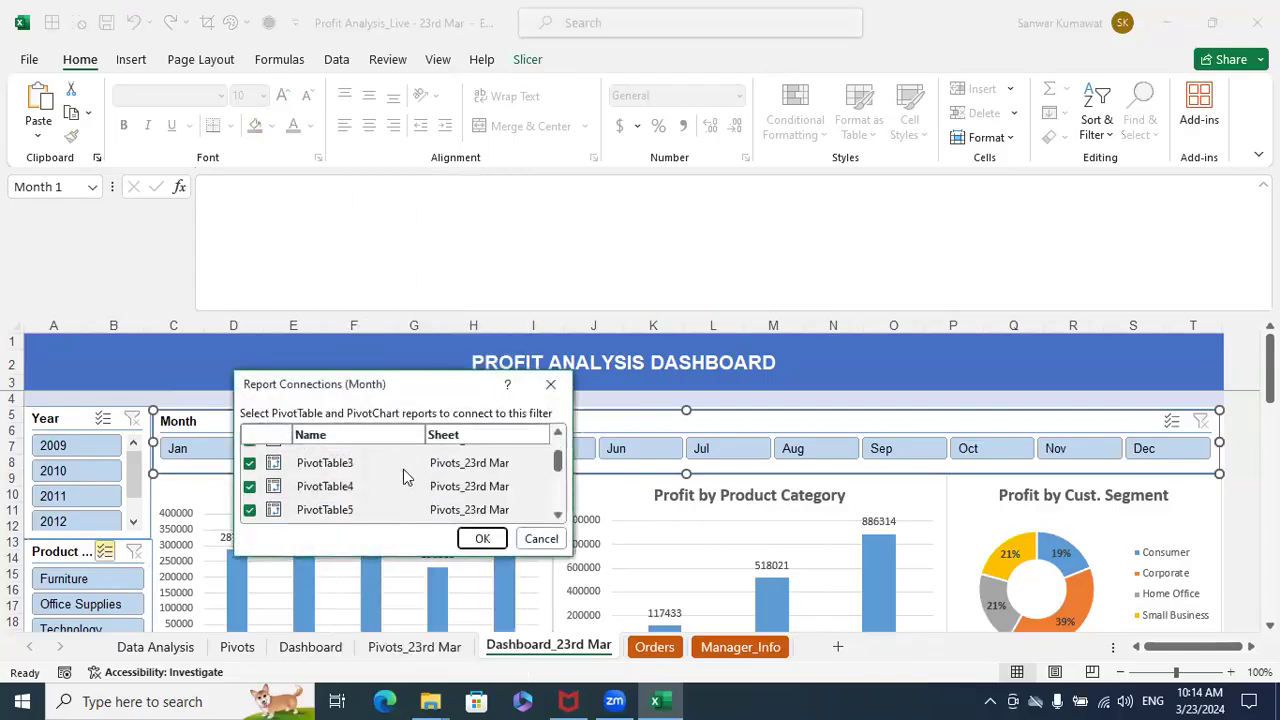
scroll(475, 505, "up", 1)
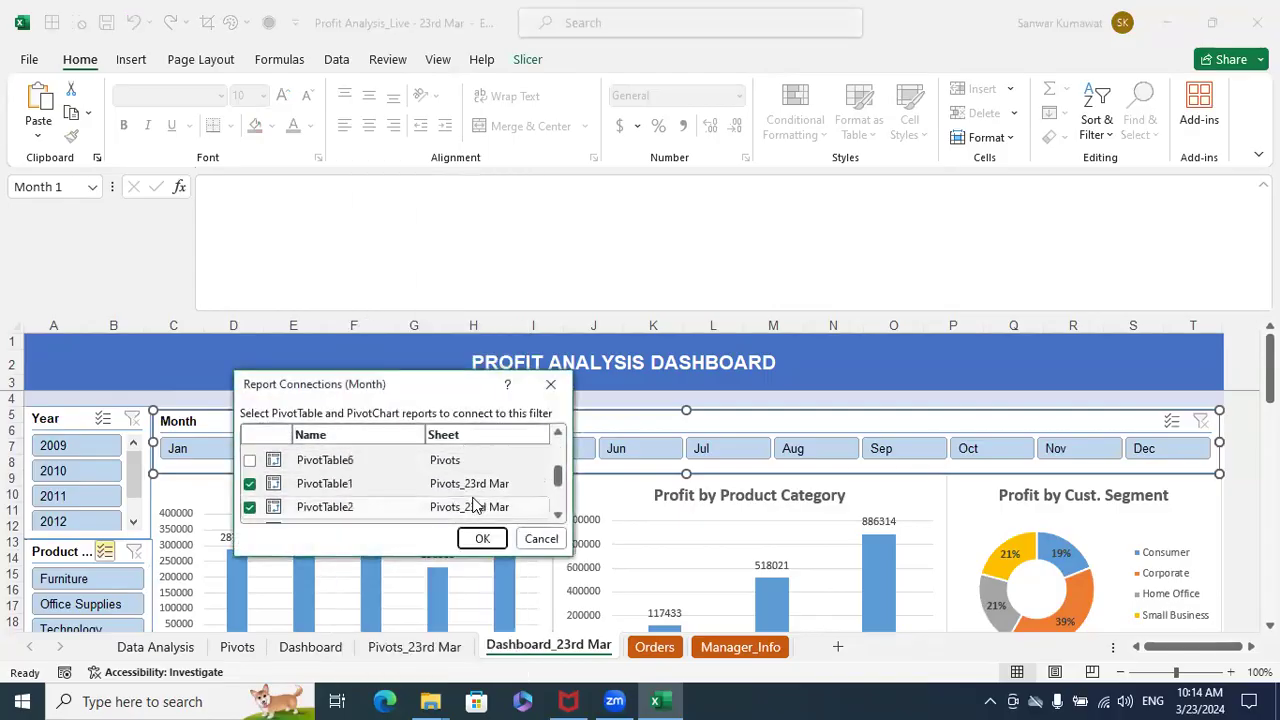
scroll(475, 507, "down", 2)
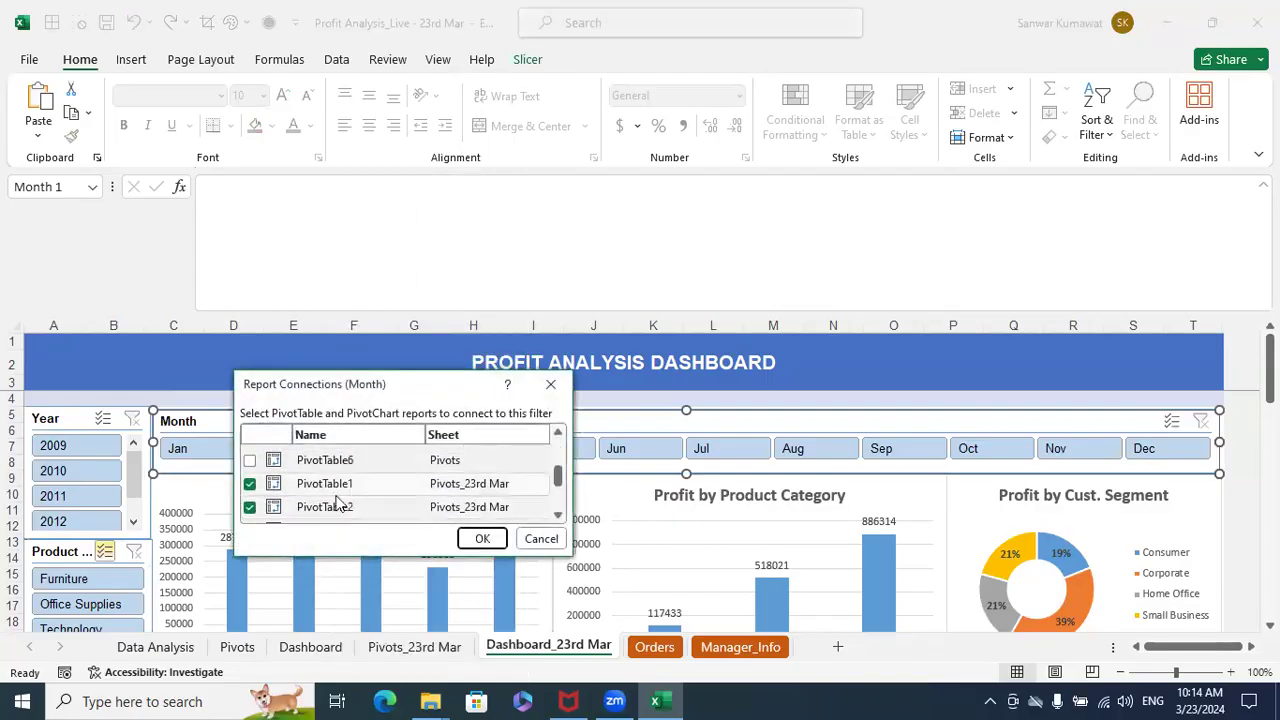
left_click(482, 538)
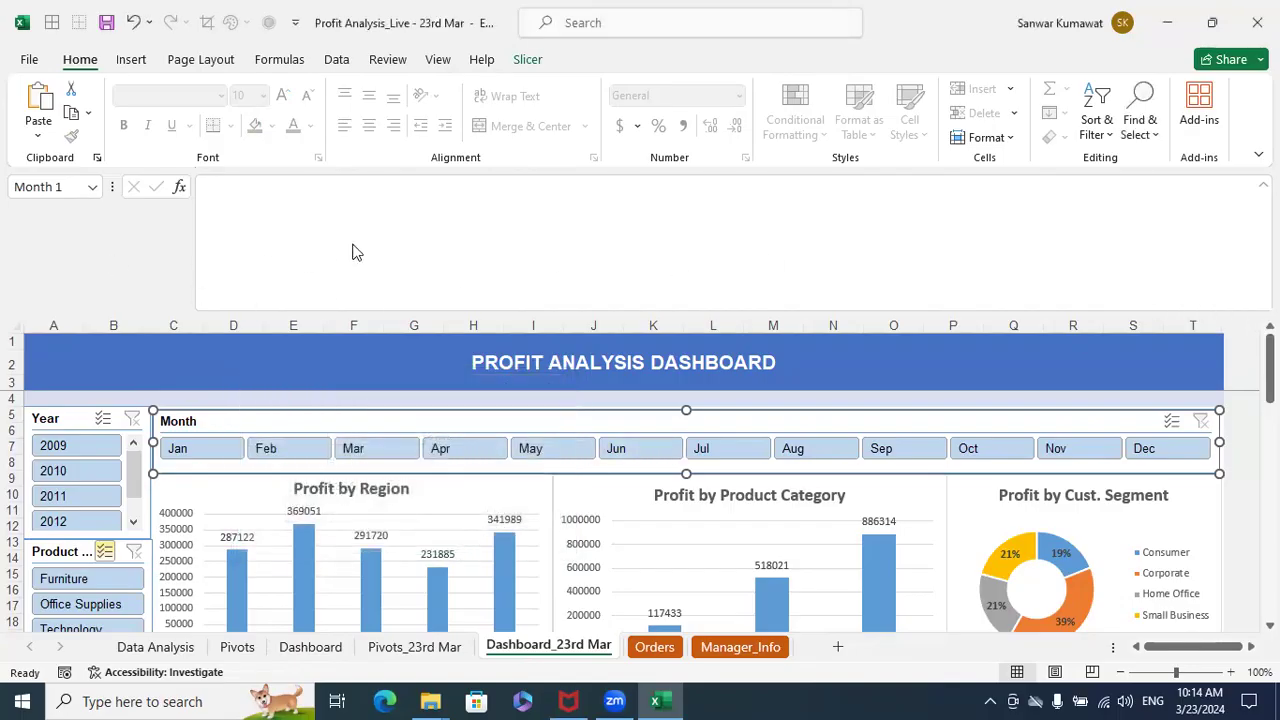
- Select the dashboard heading in A2 and shrink the formula bar to a single line
left_click(133, 61)
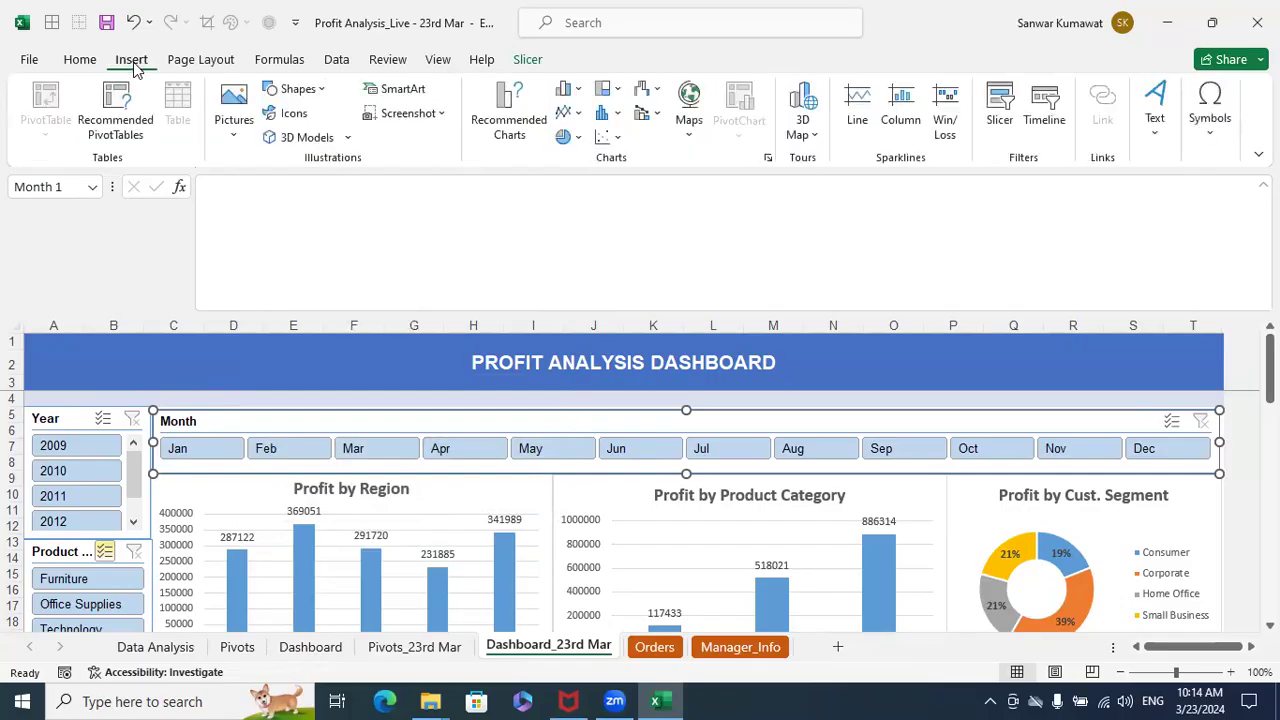
left_click(80, 61)
left_click(124, 357)
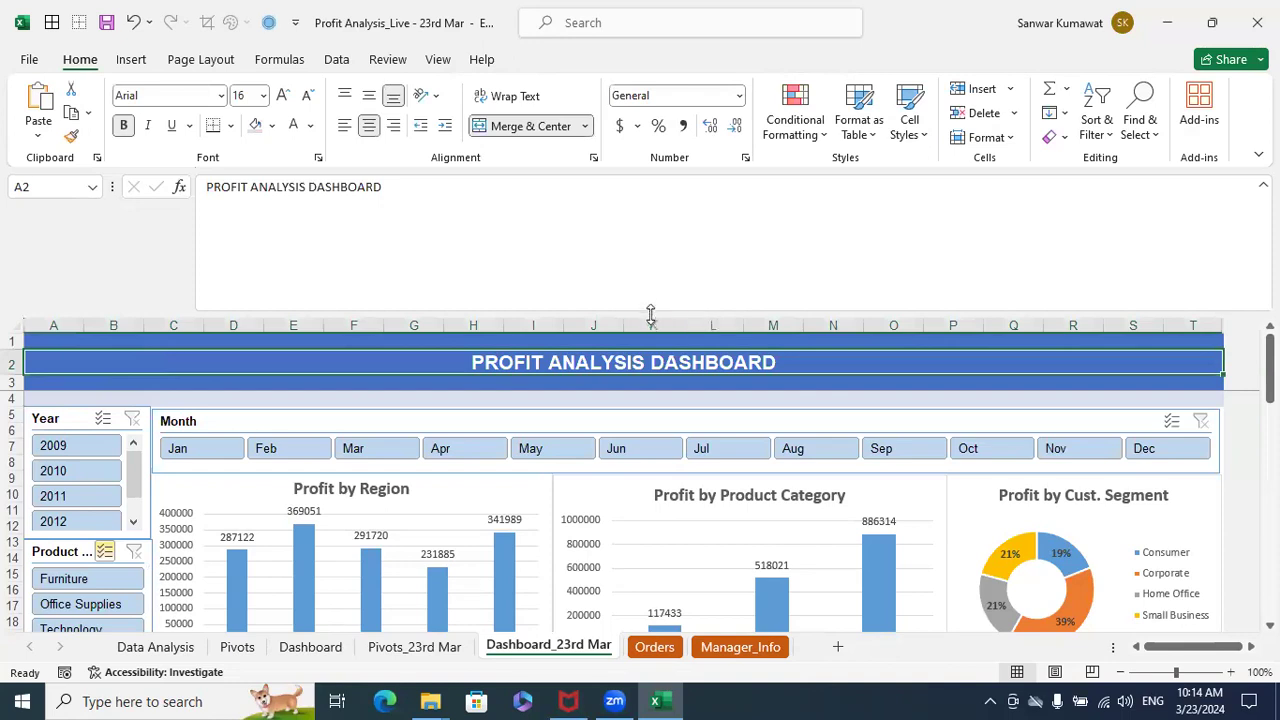
left_click_drag(650, 313, 657, 208)
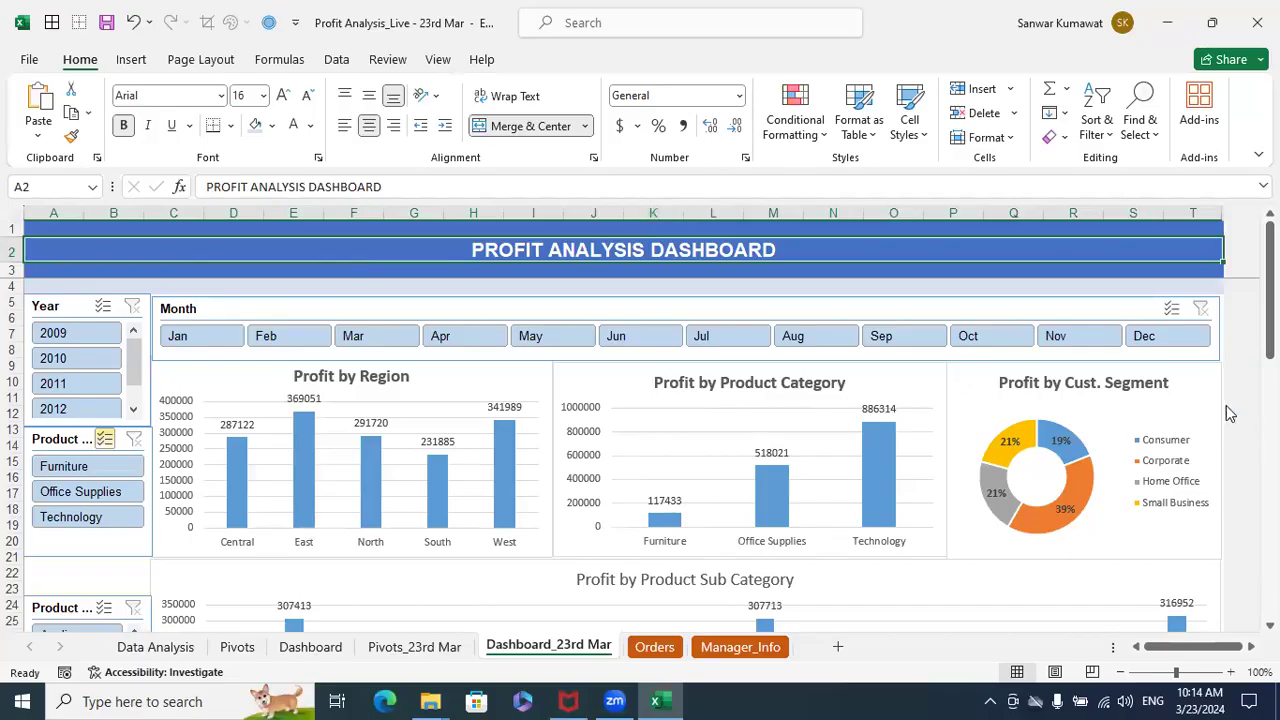
- Set the dashboard sheet's zoom to a custom 105% and look over the charts further down
left_click(1227, 672)
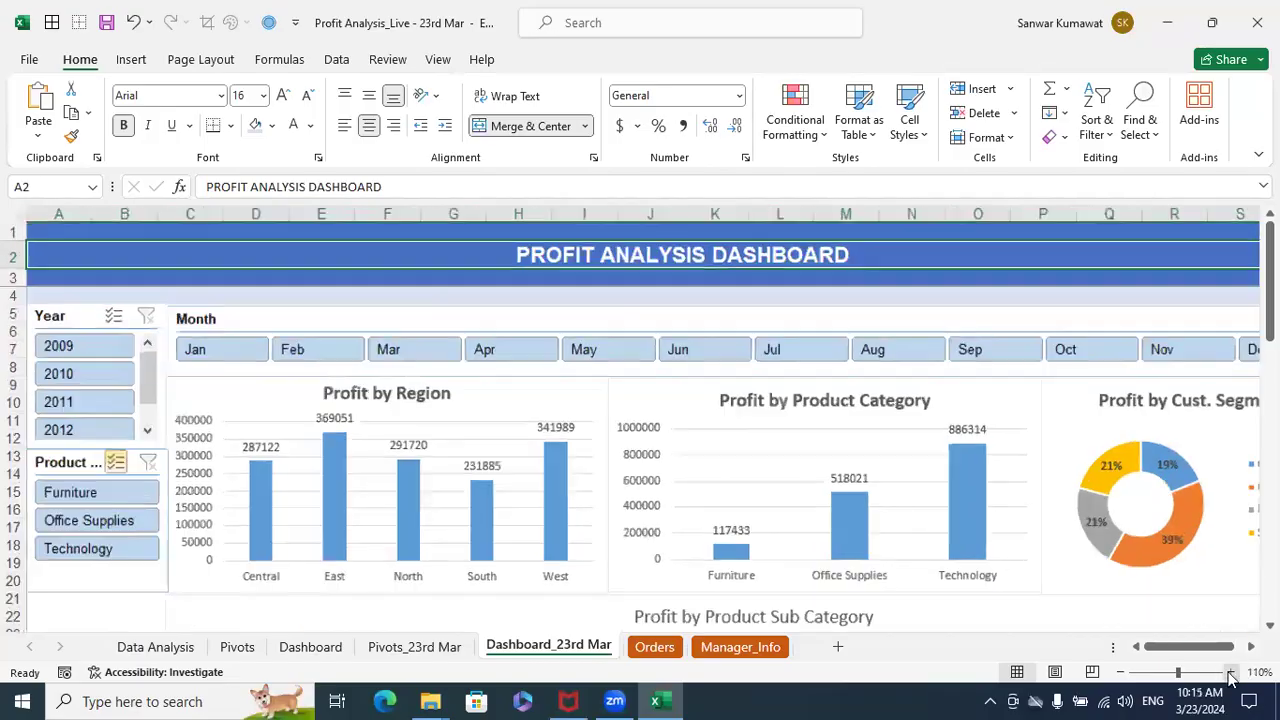
left_click(1121, 673)
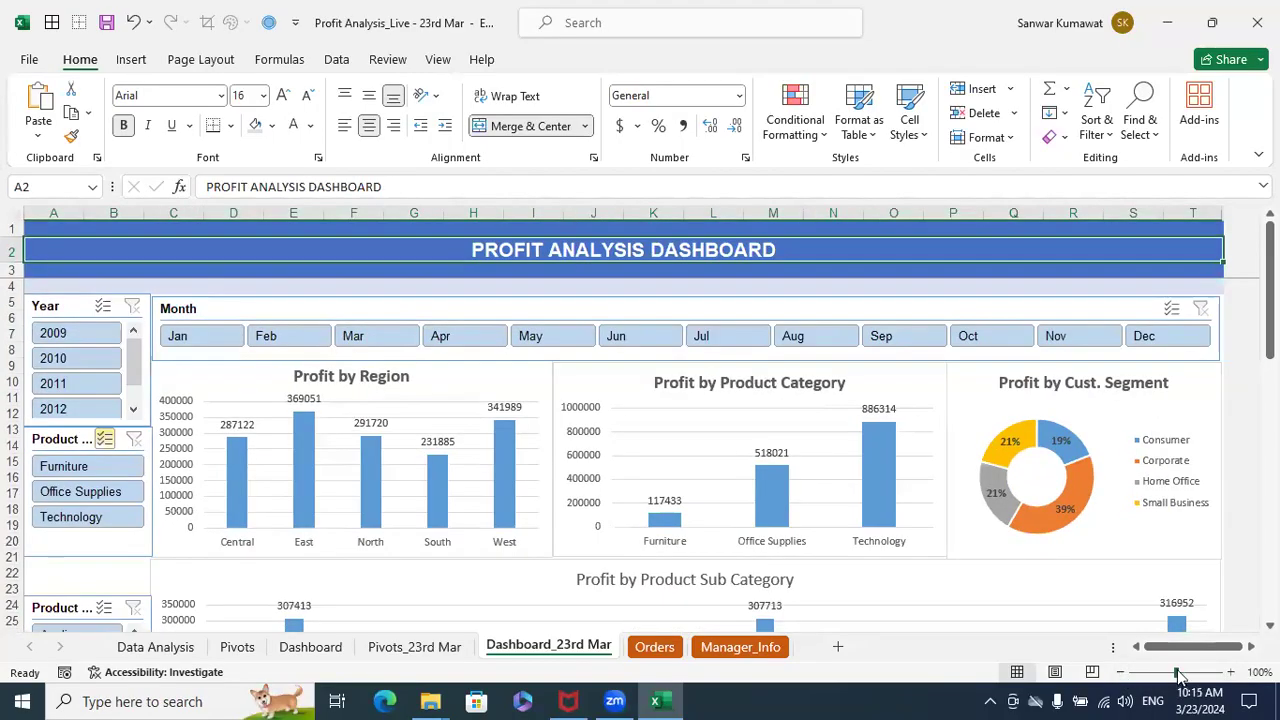
left_click(1259, 672)
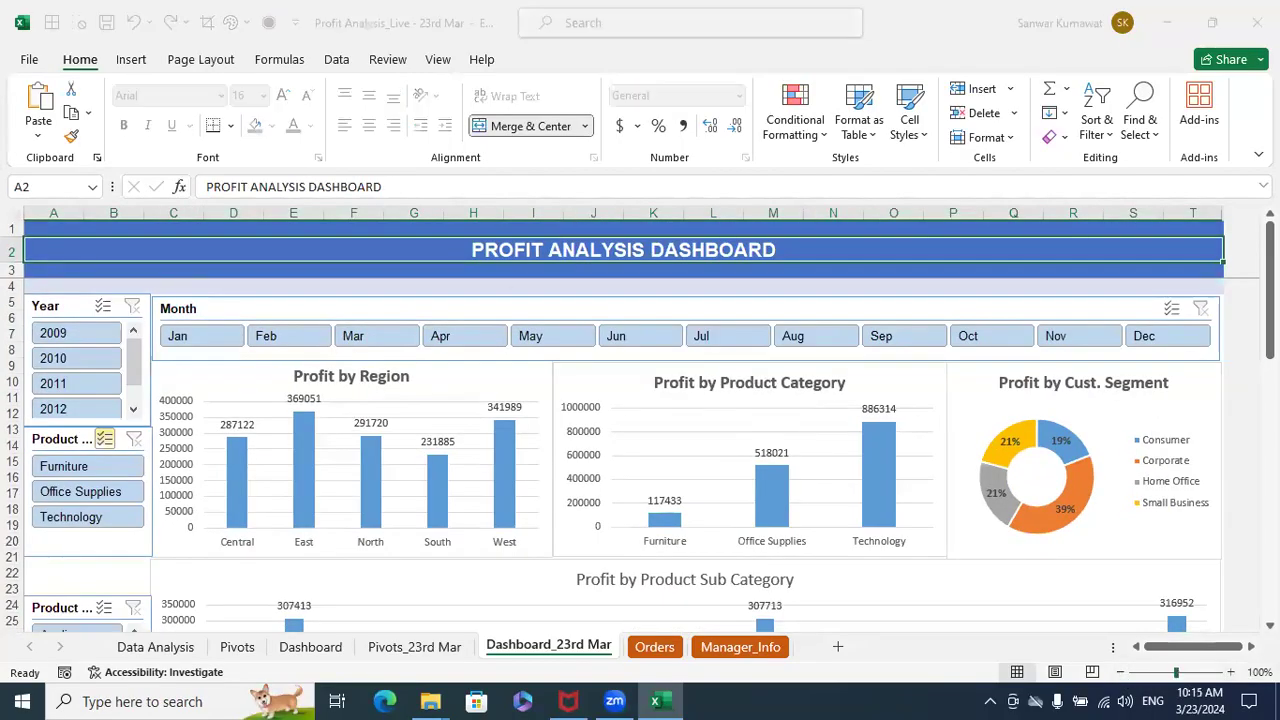
left_click(606, 455)
key("BackSpace")
type("5")
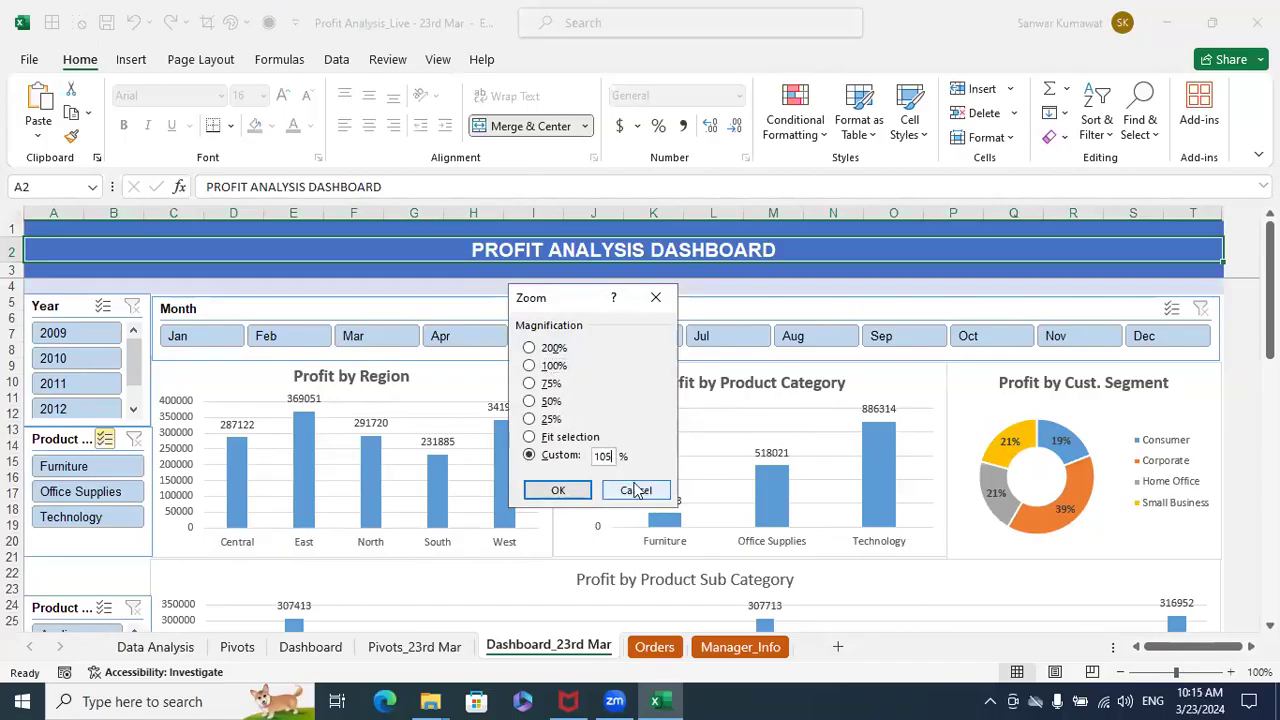
left_click(560, 490)
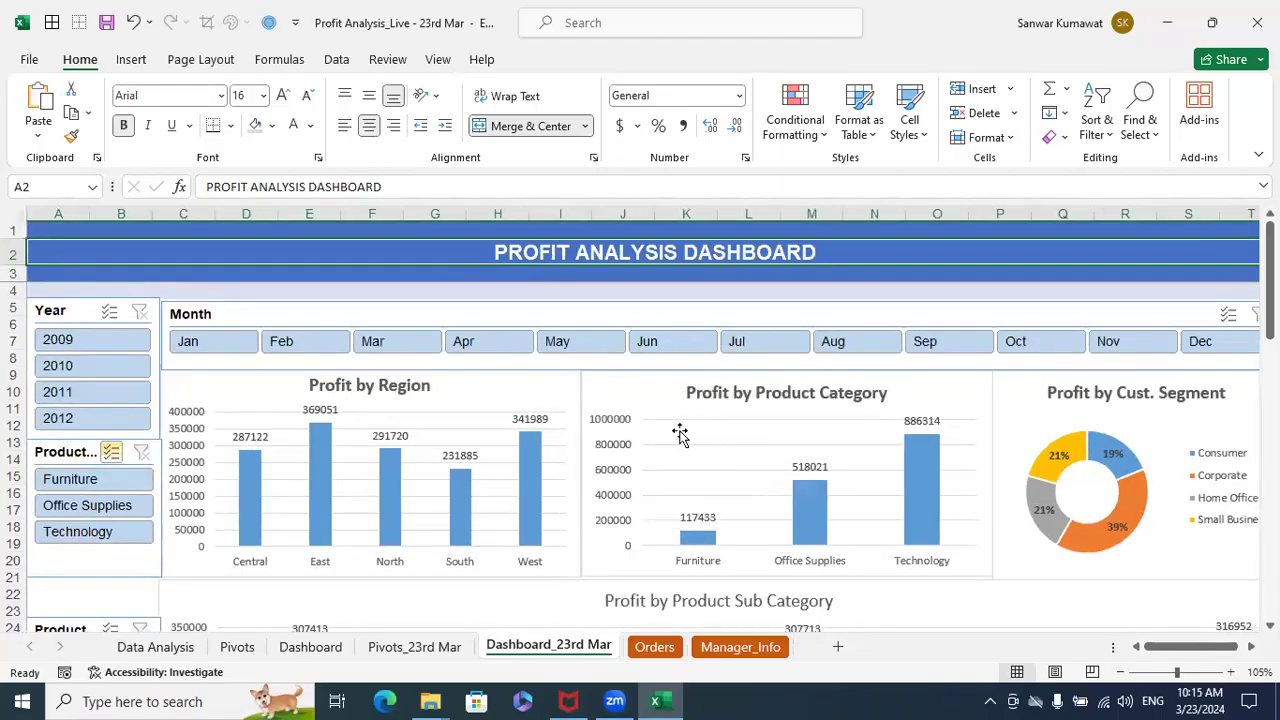
scroll(679, 433, "down", 5)
scroll(679, 433, "down", 13)
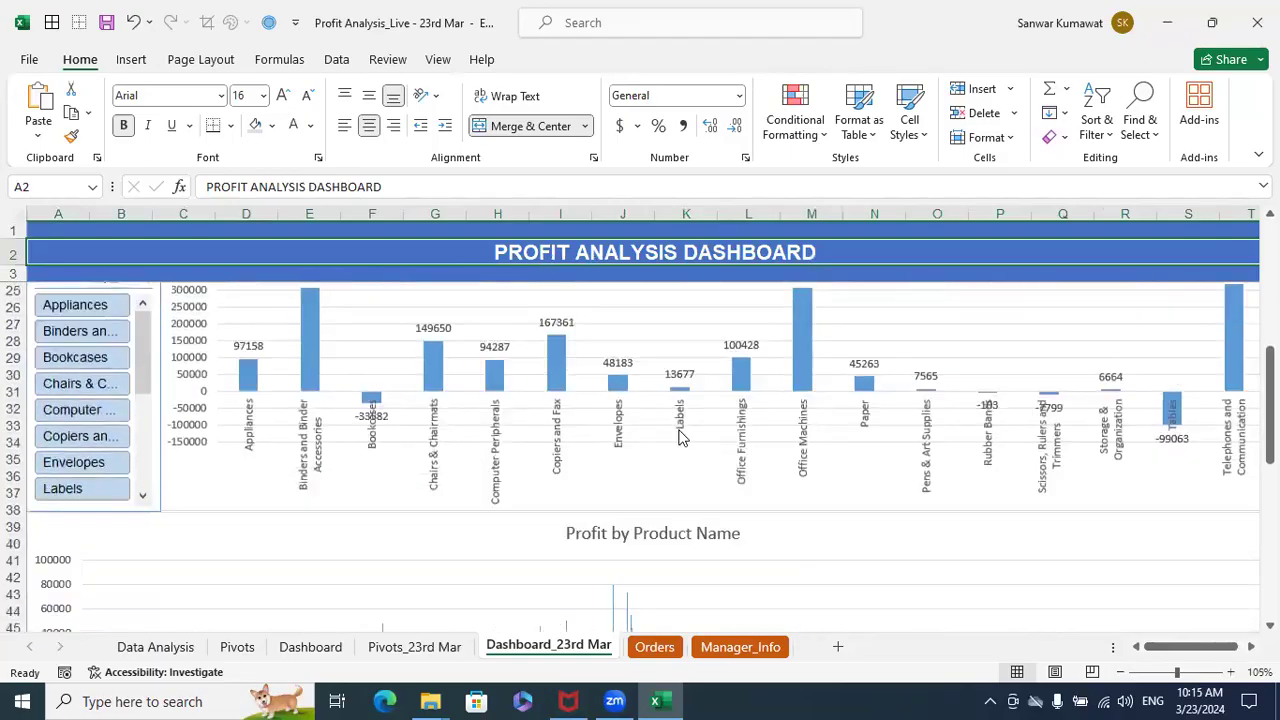
- Move the Product Sub-Category slicer up directly beneath the Product Category slicer and stretch its lower edge to row 38, level with the adjacent chart
scroll(679, 433, "up", 14)
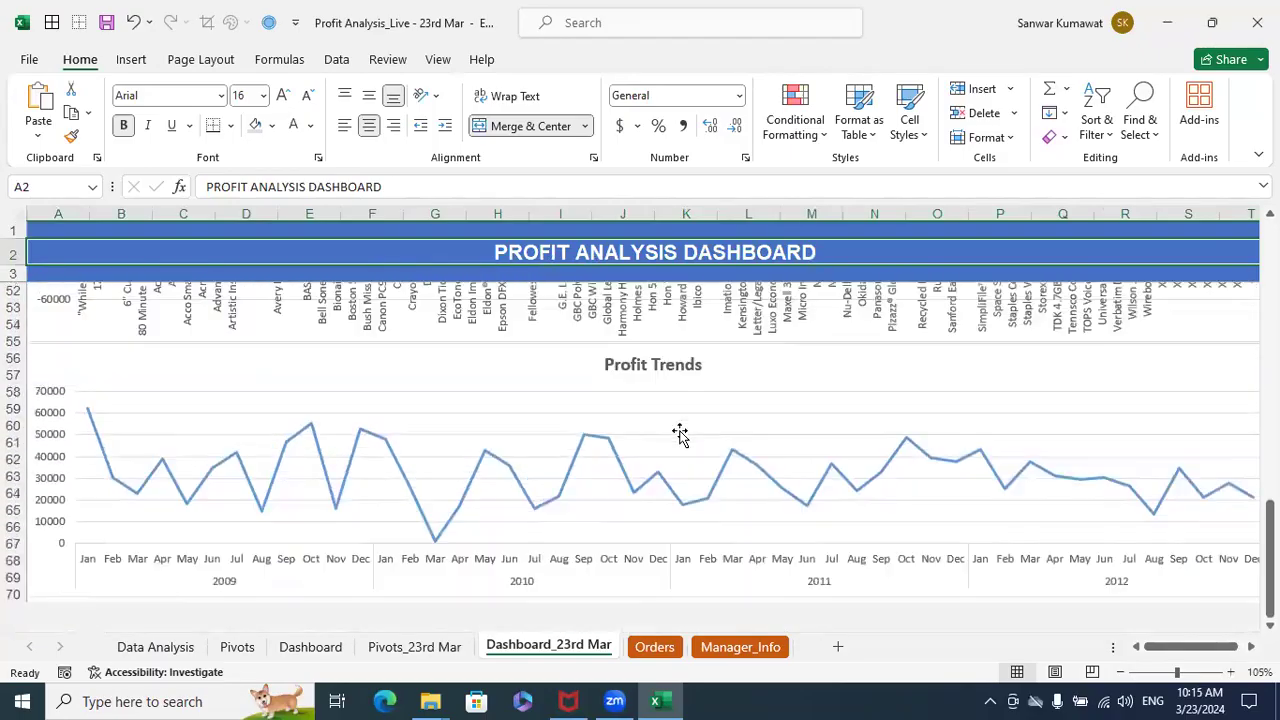
scroll(679, 433, "up", 4)
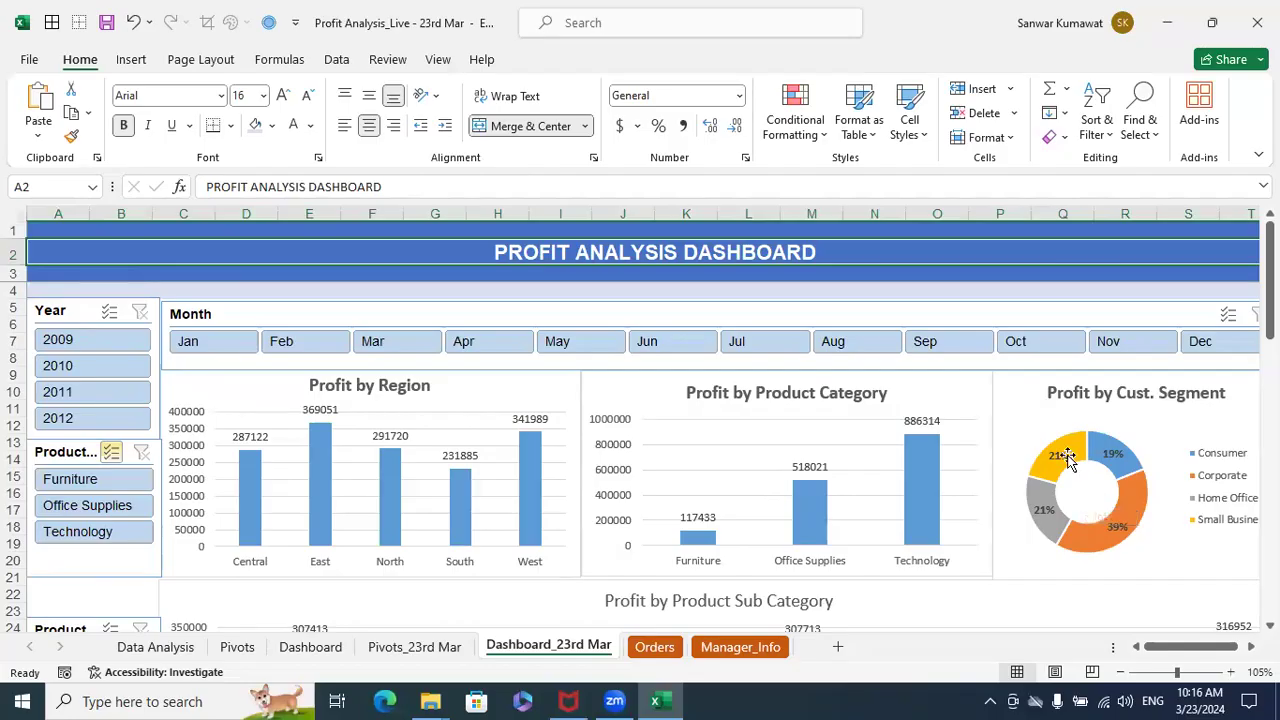
left_click(118, 594)
scroll(560, 455, "down", 1)
scroll(565, 453, "down", 1)
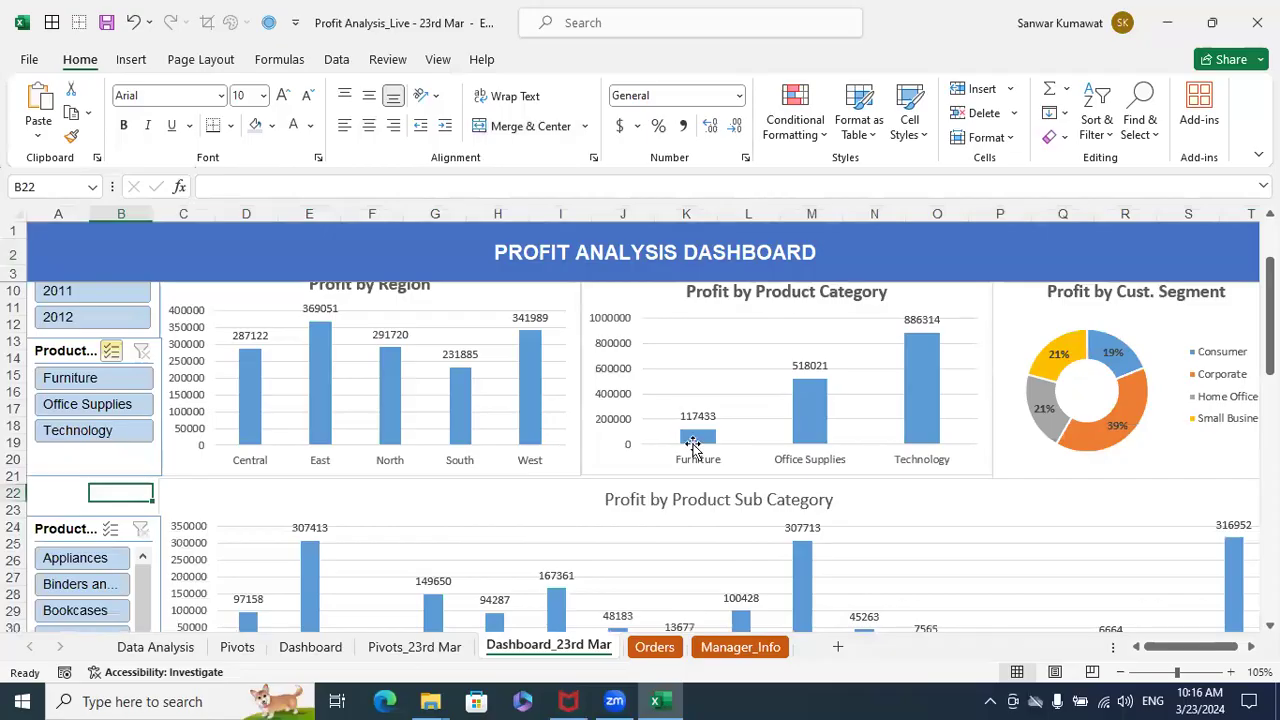
left_click(92, 528)
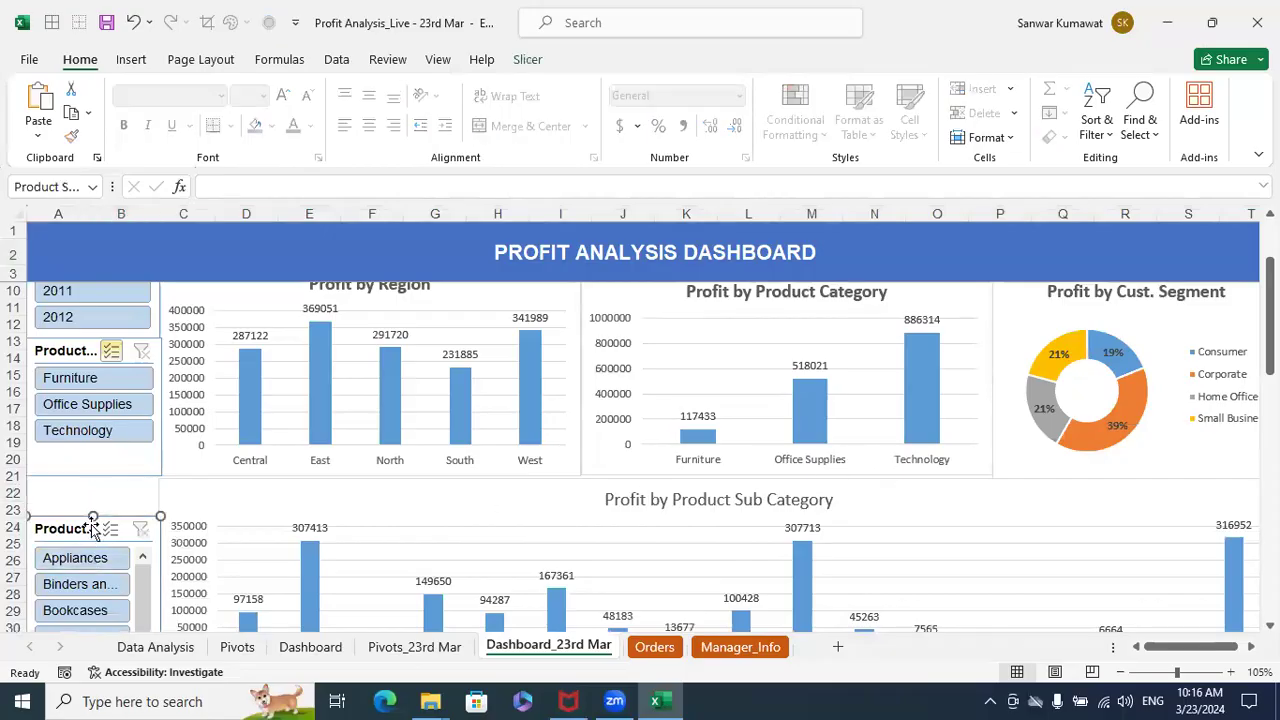
left_click_drag(92, 525, 82, 485)
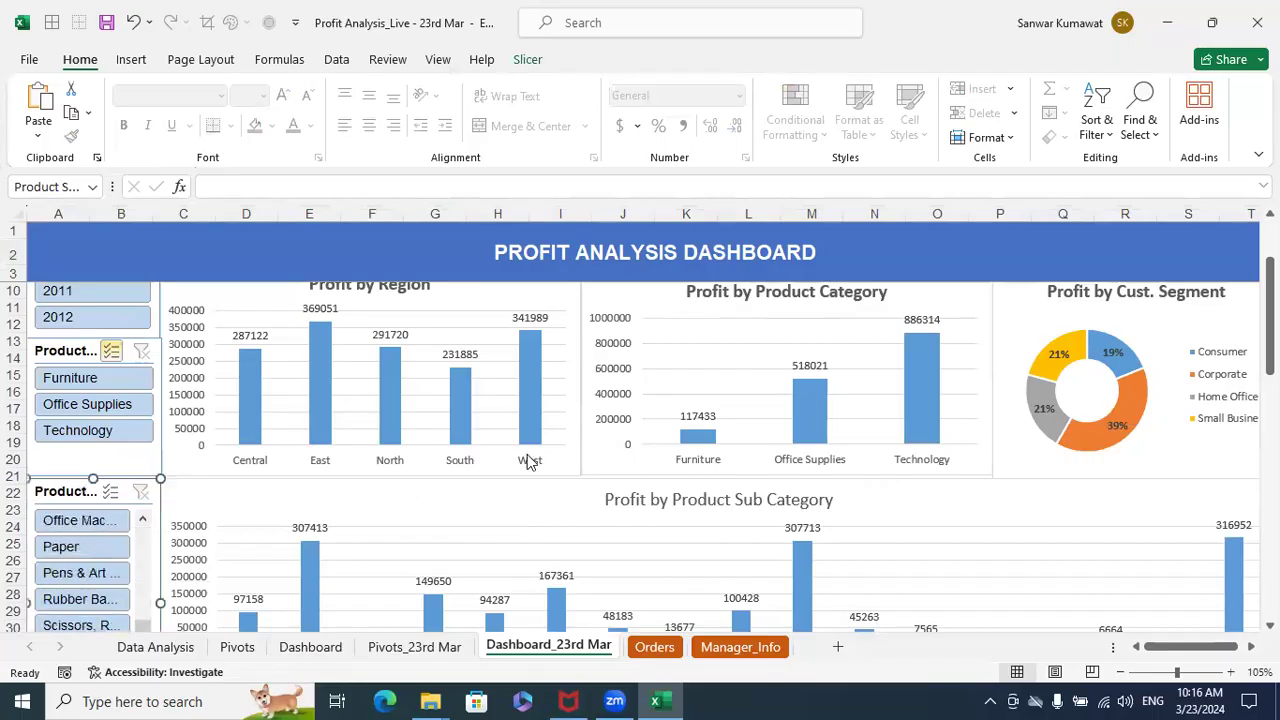
left_click_drag(1268, 315, 1268, 368)
left_click_drag(93, 508, 85, 544)
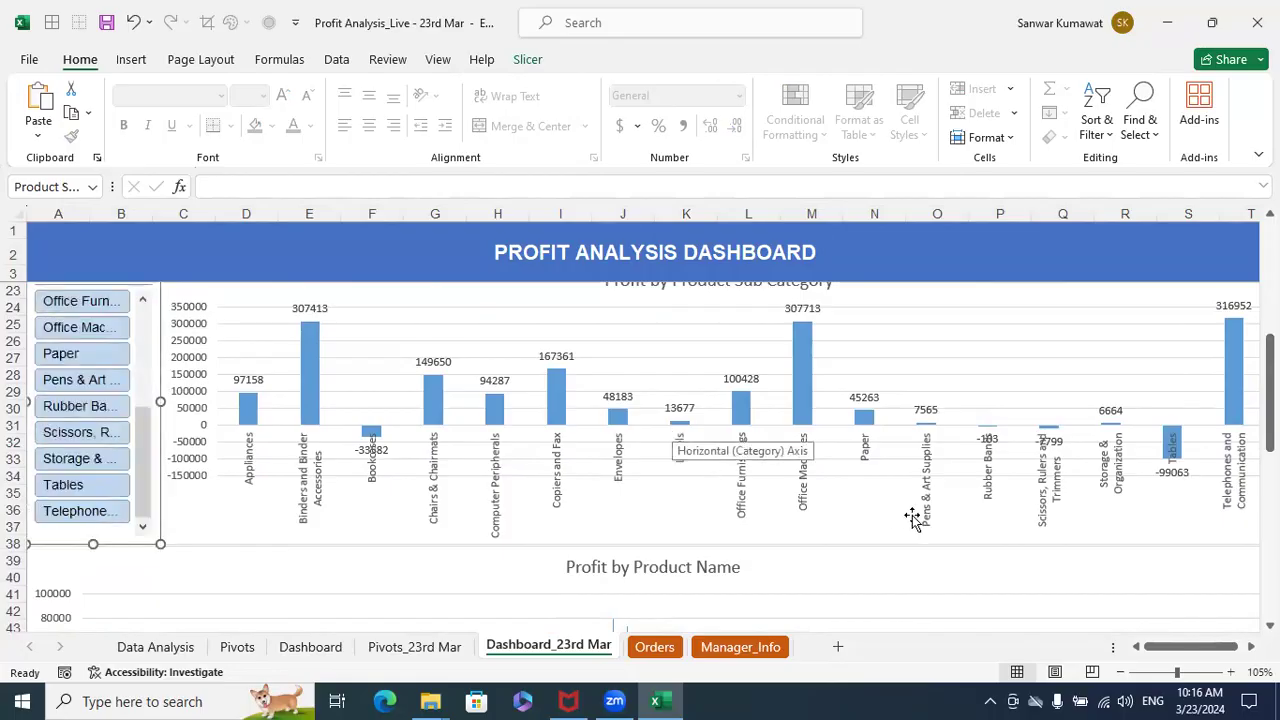
- Select the Profit by Product Name chart and examine the dashboard down to the end of the Profit Trends chart
left_click(902, 566)
scroll(903, 565, "down", 10)
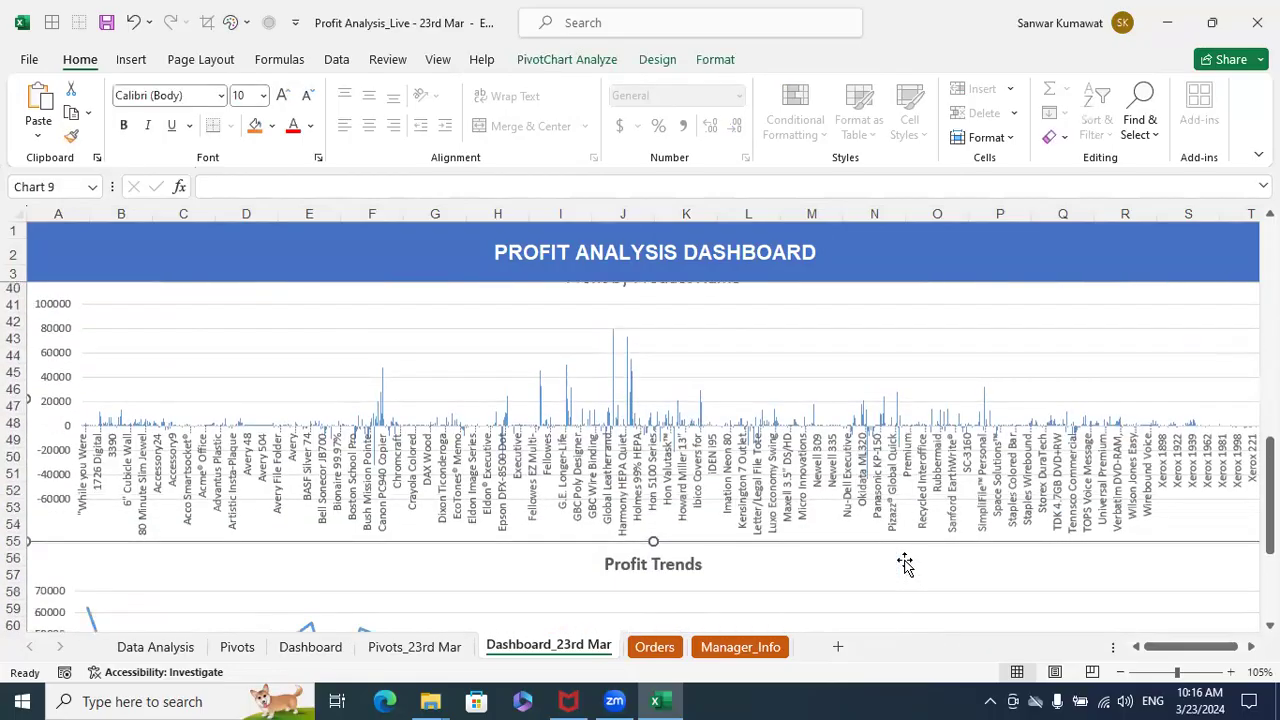
scroll(905, 565, "up", 1)
scroll(905, 565, "down", 3)
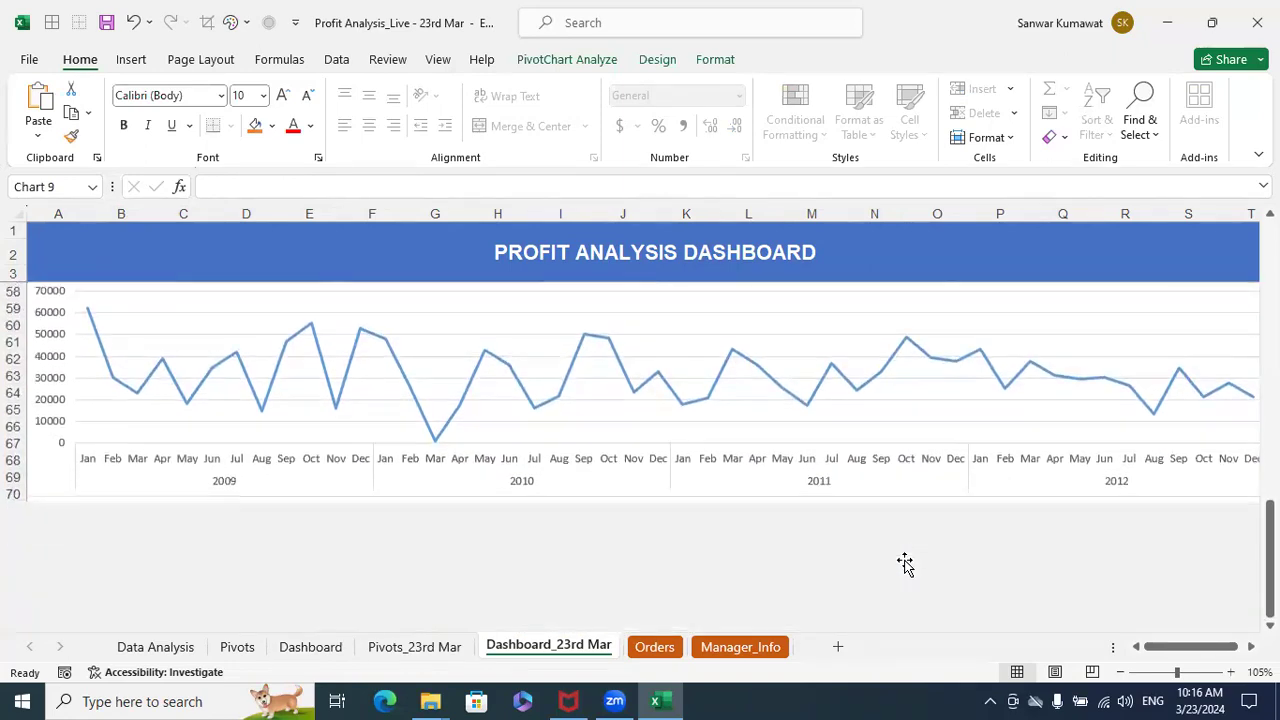
scroll(905, 565, "up", 2)
scroll(905, 565, "down", 6)
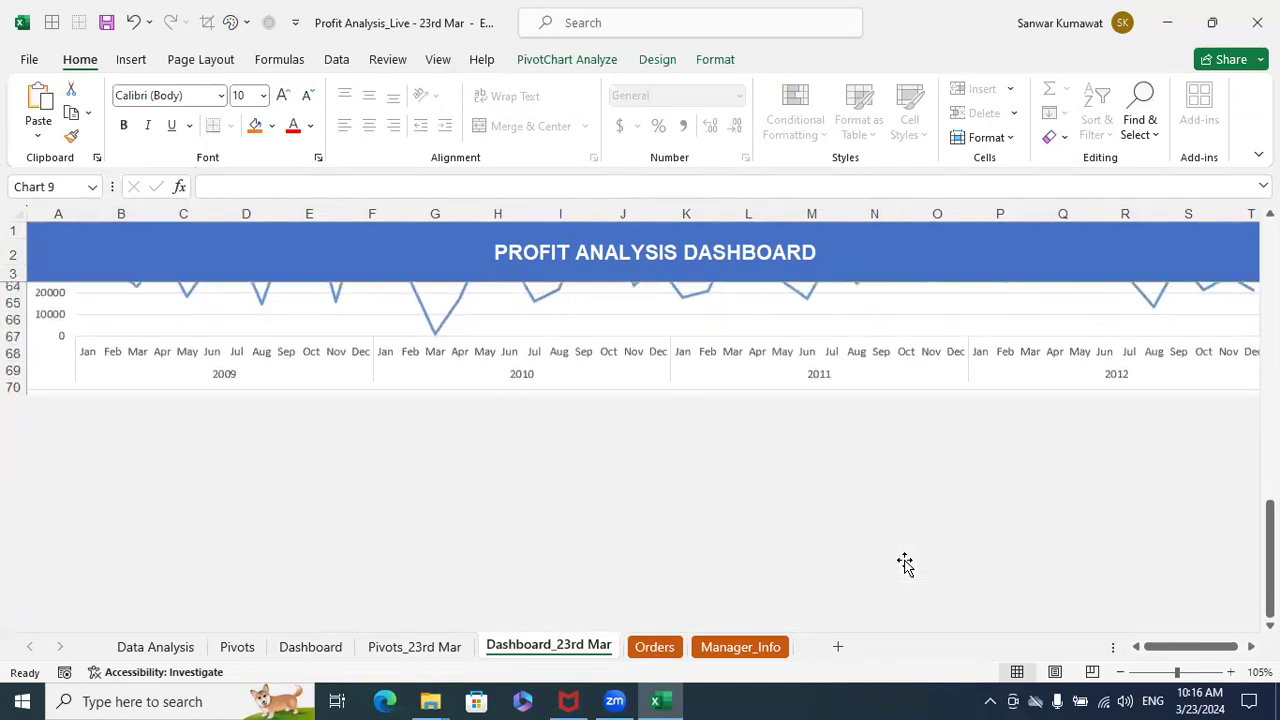
scroll(905, 565, "up", 20)
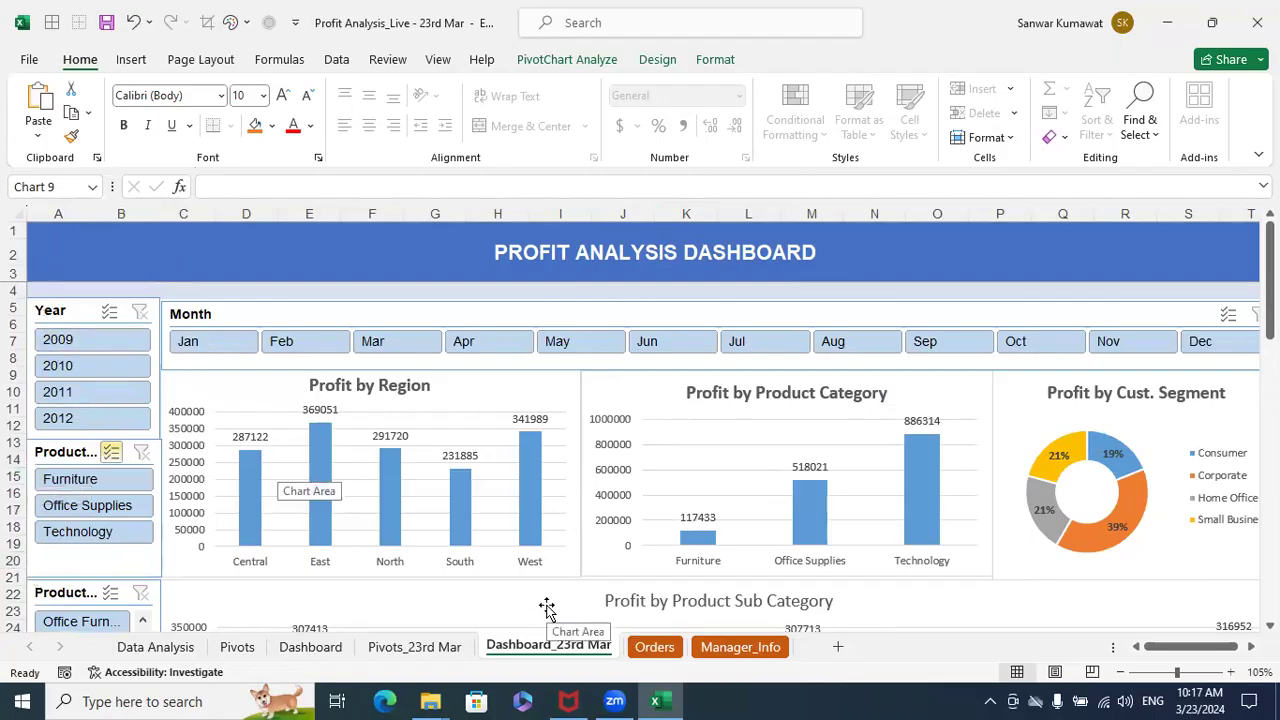
- Open Snipping Tool, capture the upper dashboard from the column headers to about row 21, and minimize the snip window
key("super")
type("S")
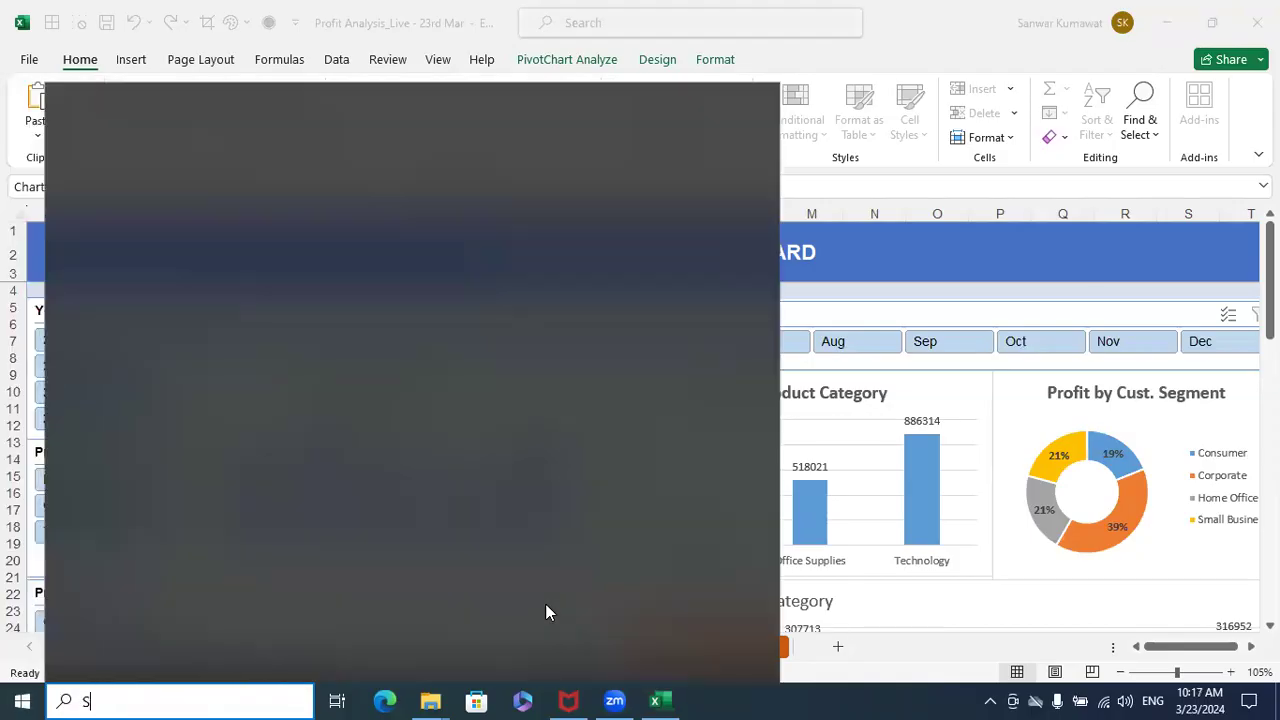
type("NI")
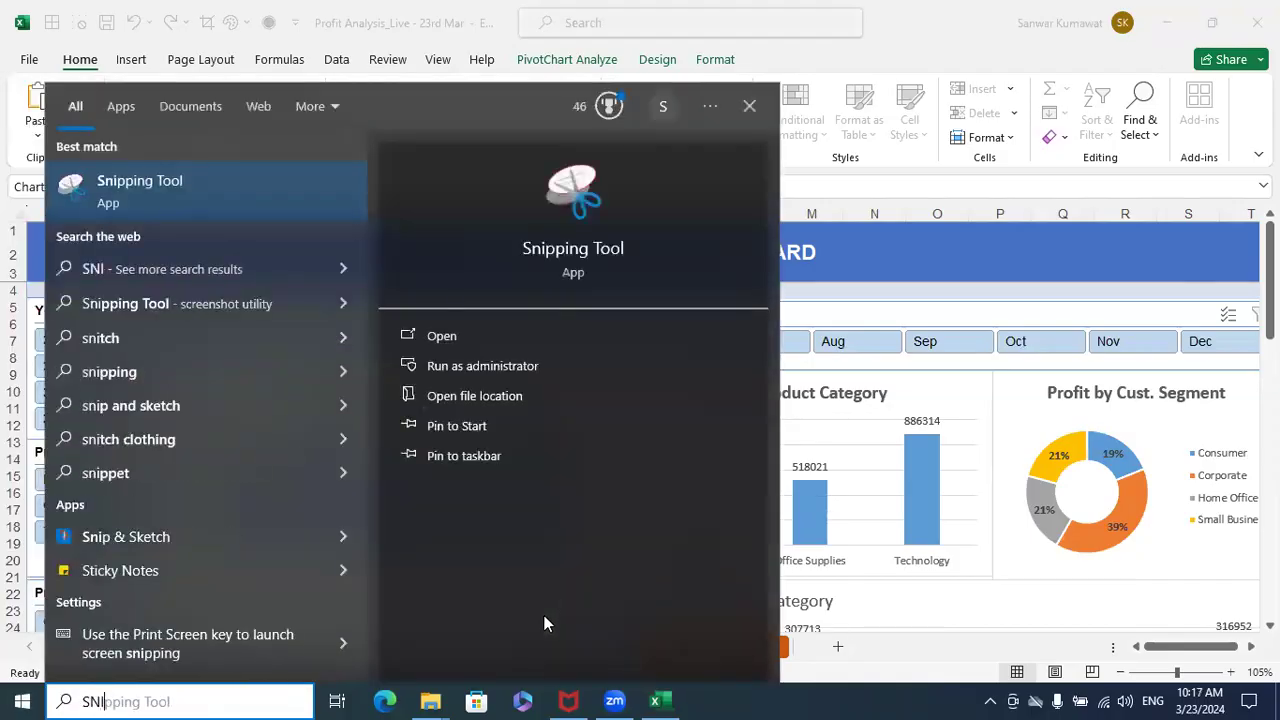
left_click(594, 337)
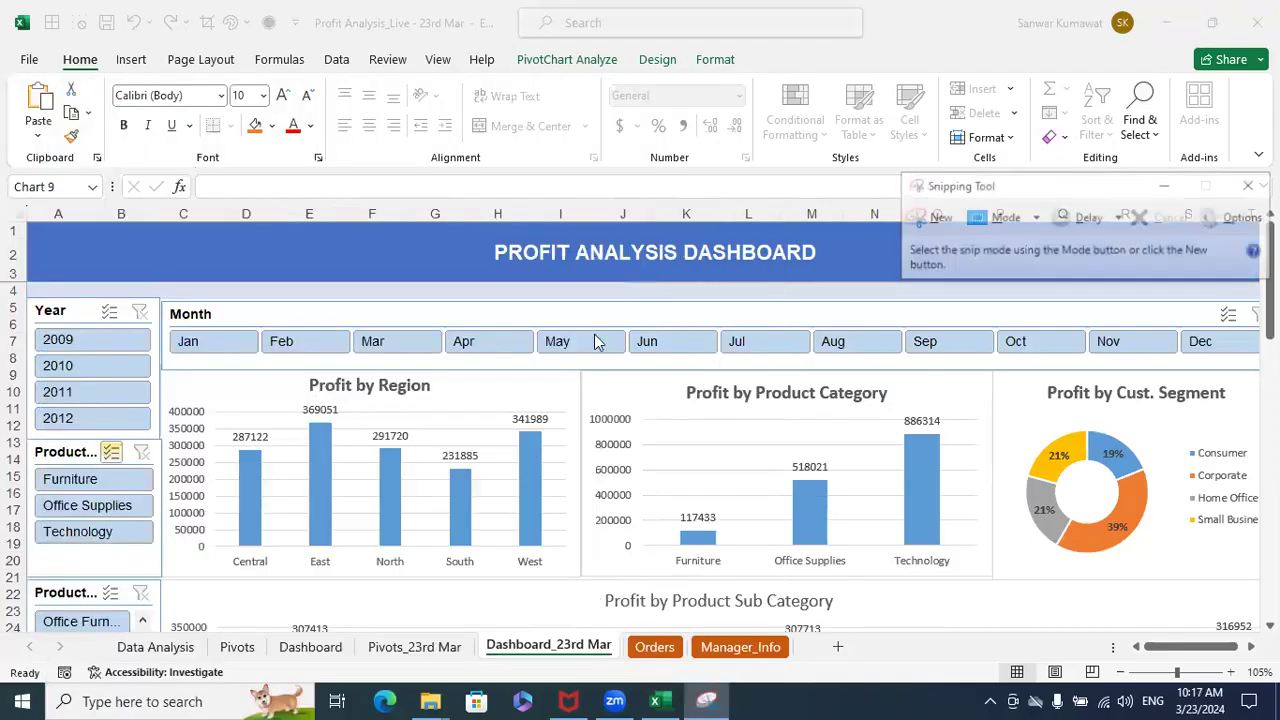
left_click(918, 222)
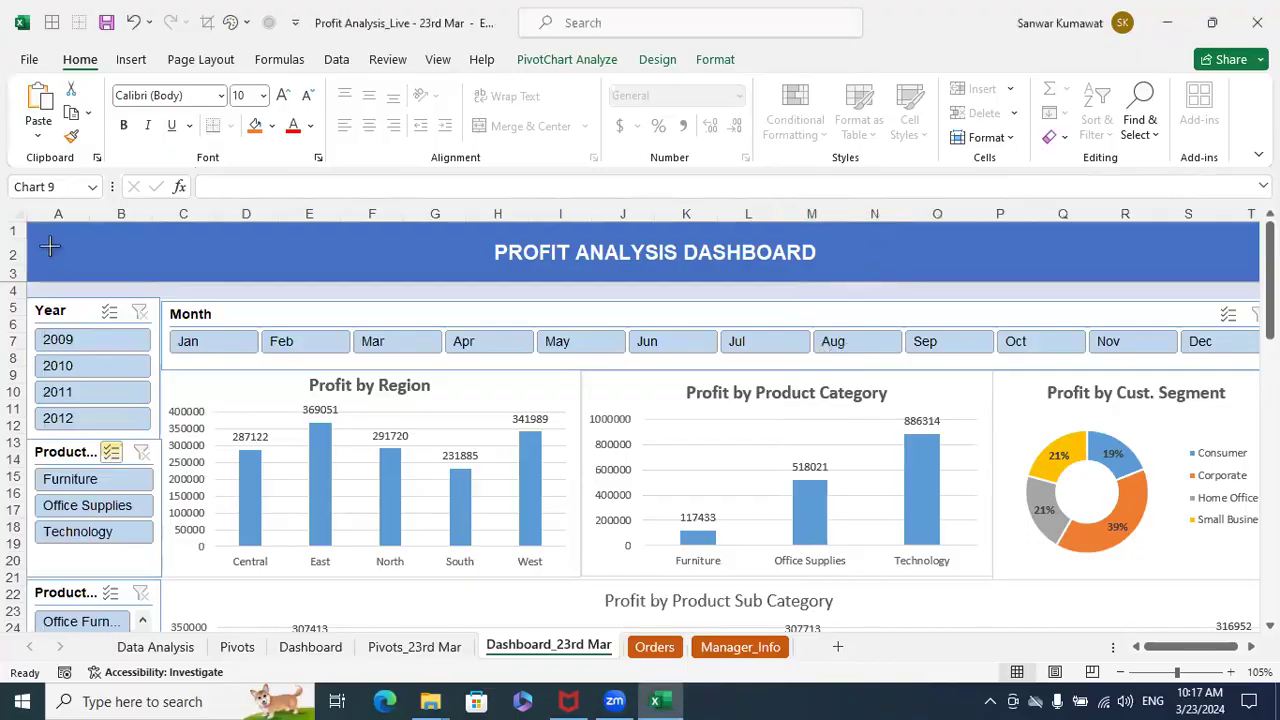
left_click_drag(2, 198, 1266, 583)
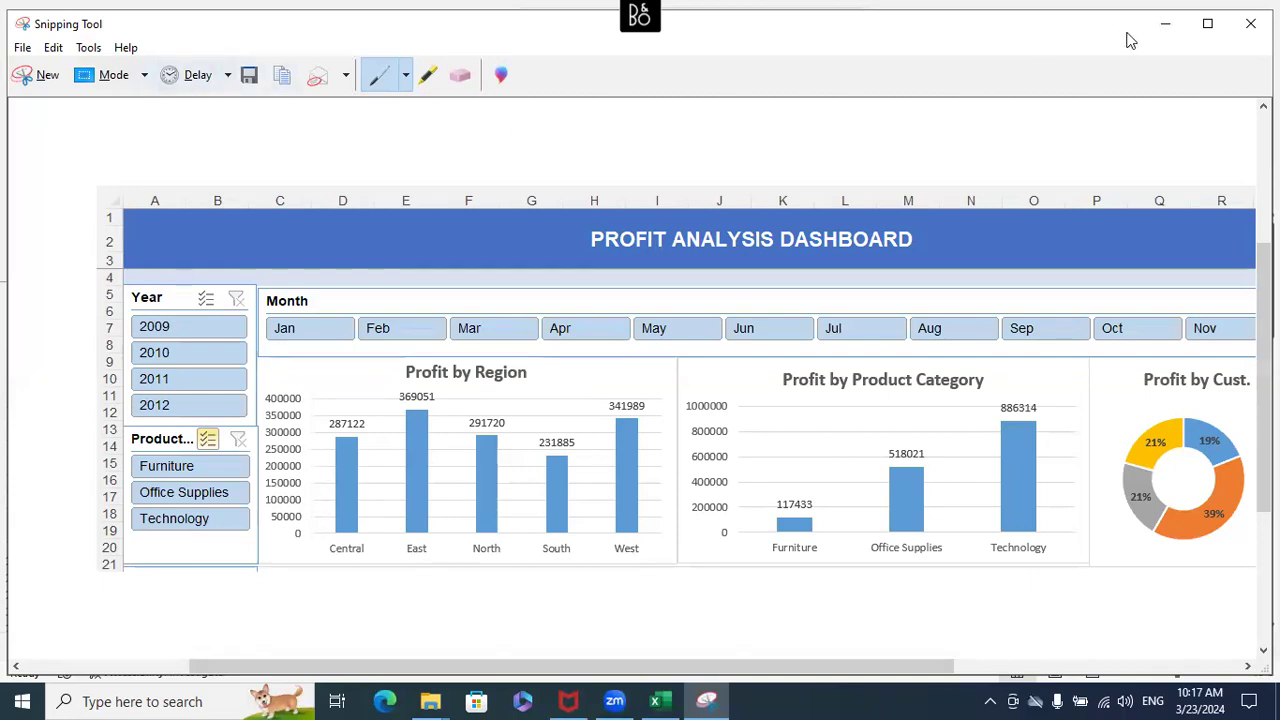
left_click(1161, 27)
- Review the sub category, product name and Profit Trends charts, returning to the slicers and upper charts
scroll(778, 471, "down", 2)
scroll(778, 471, "down", 4)
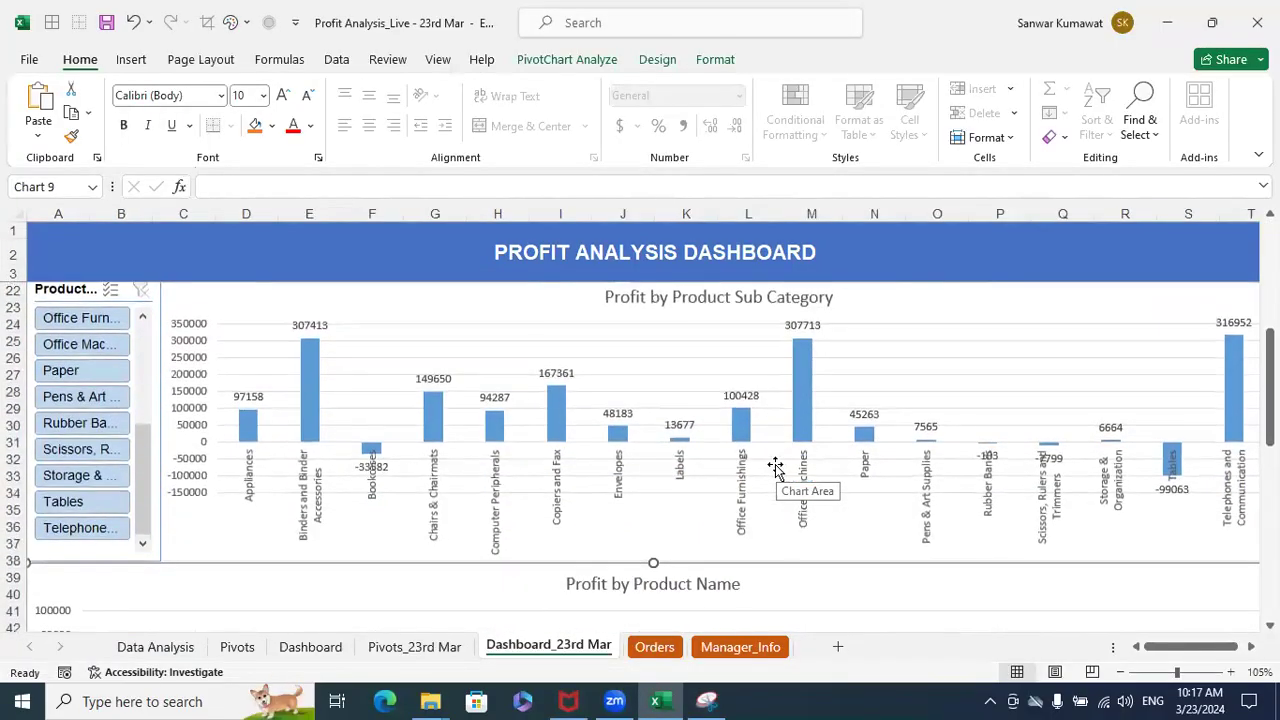
scroll(775, 468, "up", 1)
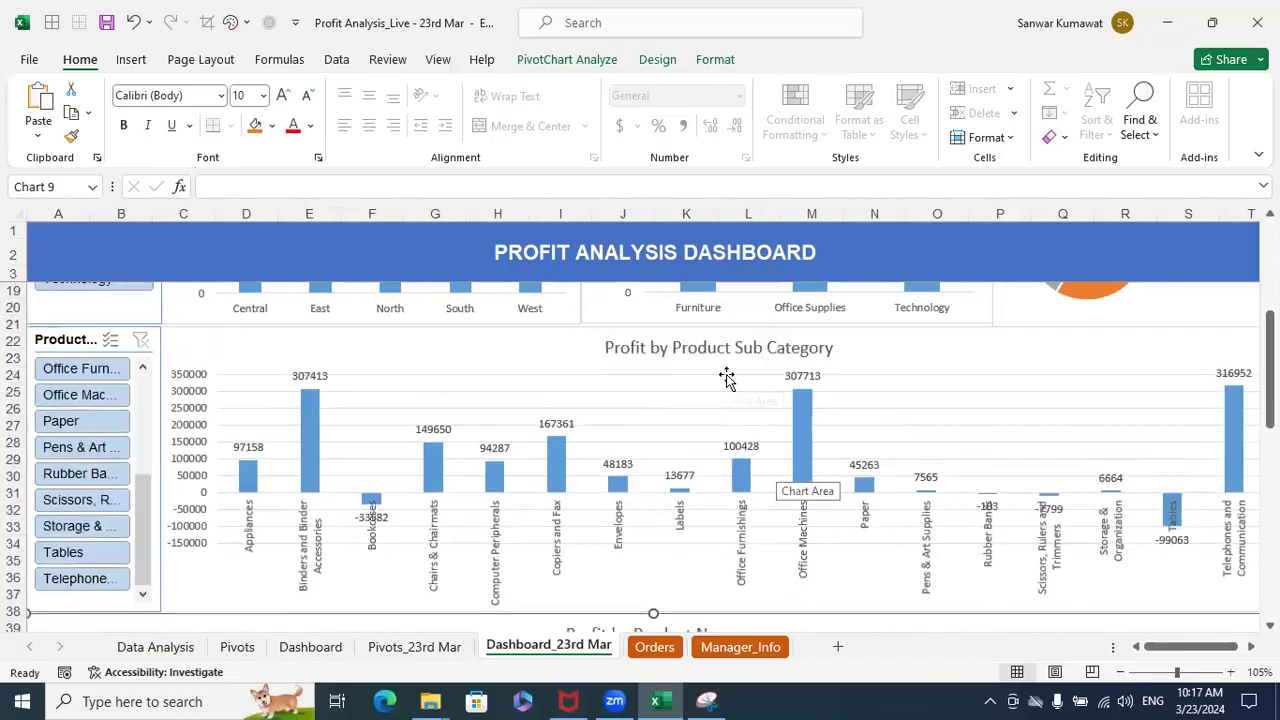
scroll(727, 376, "down", 7)
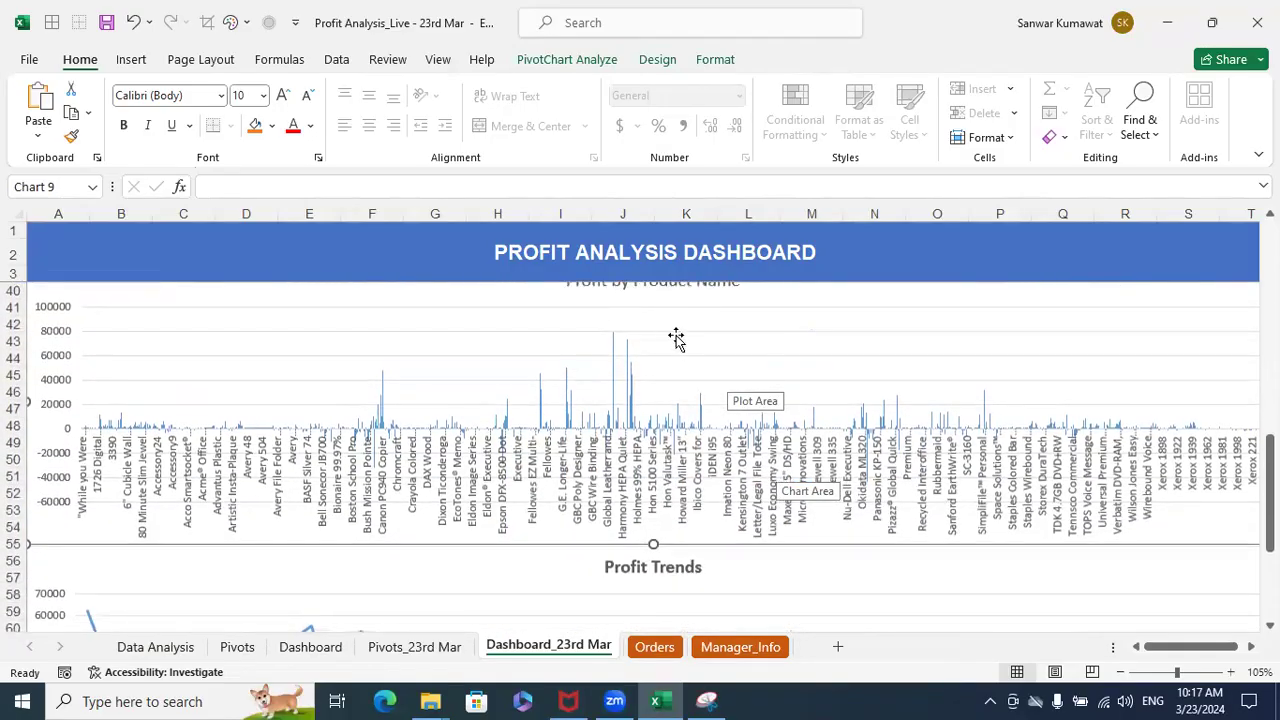
scroll(740, 377, "up", 1)
scroll(752, 388, "down", 2)
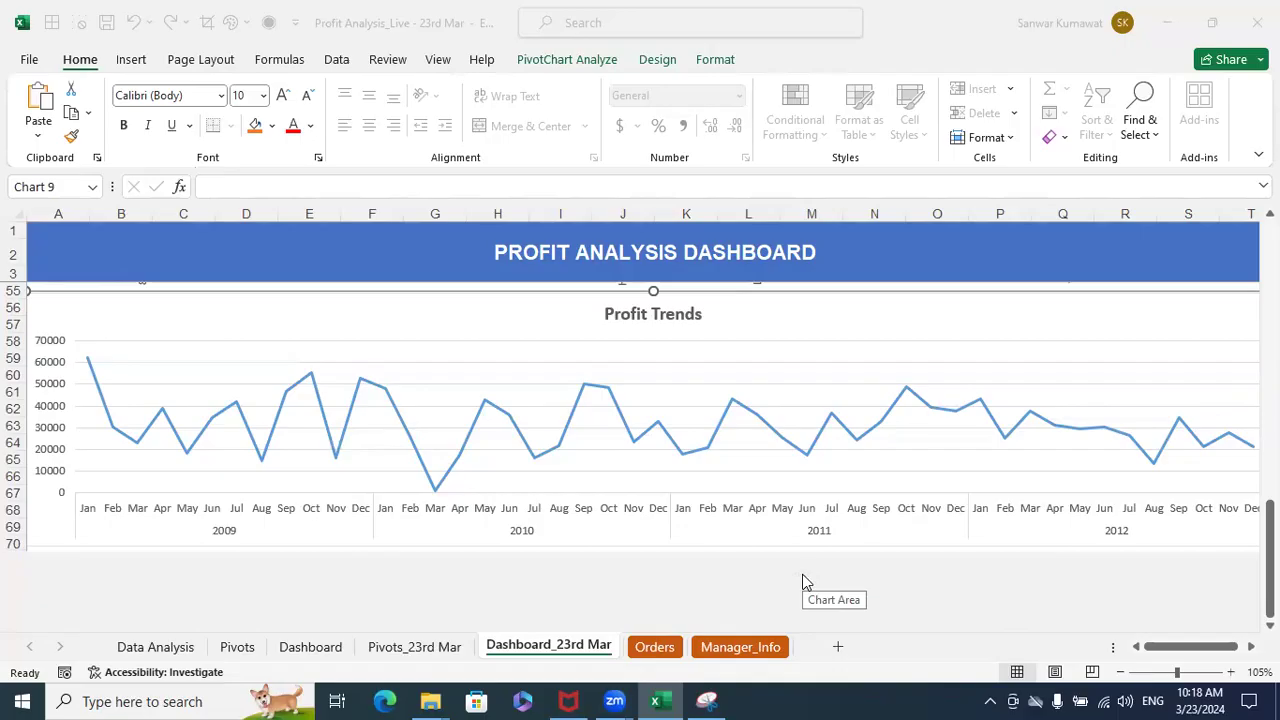
left_click(664, 579)
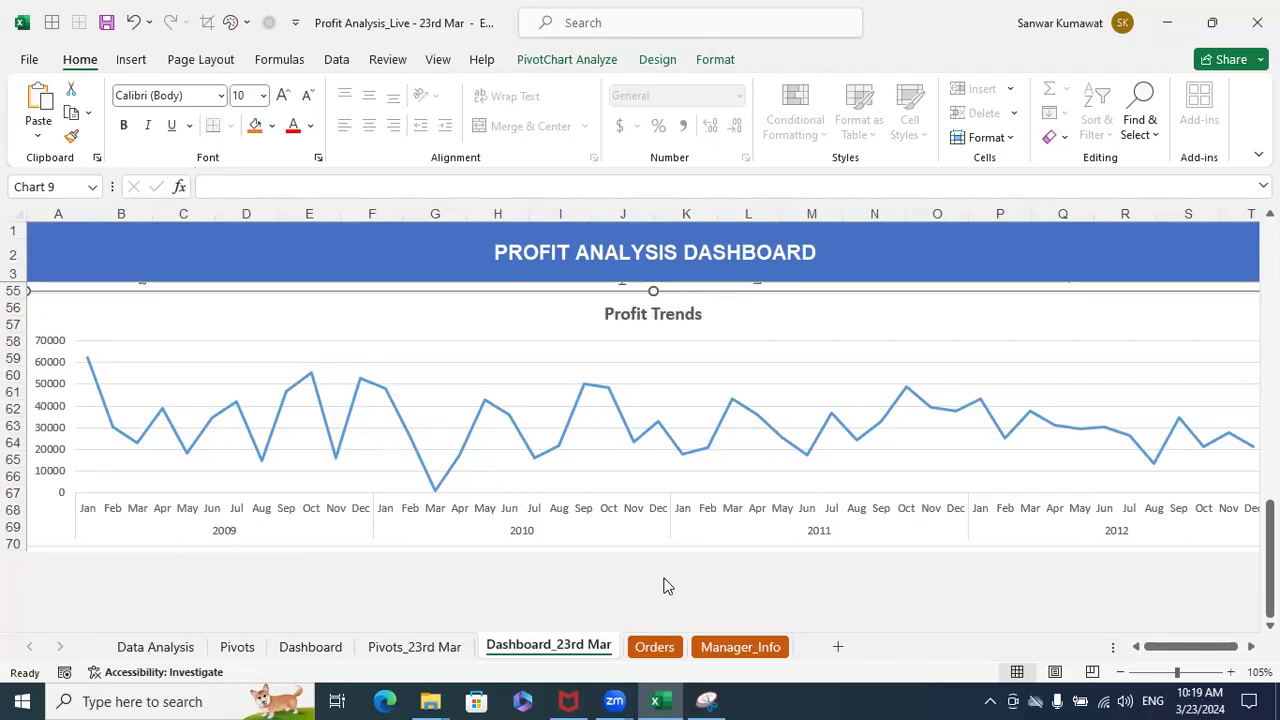
scroll(668, 586, "up", 5)
scroll(662, 582, "up", 6)
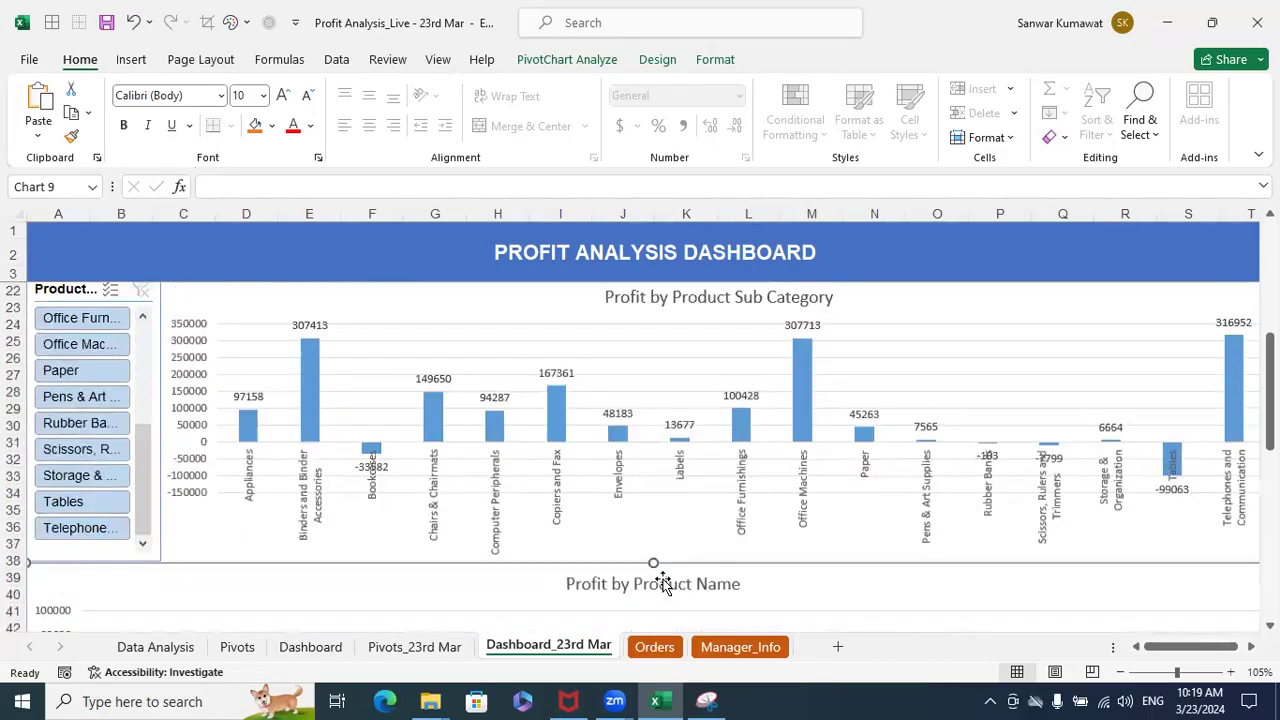
scroll(662, 582, "up", 3)
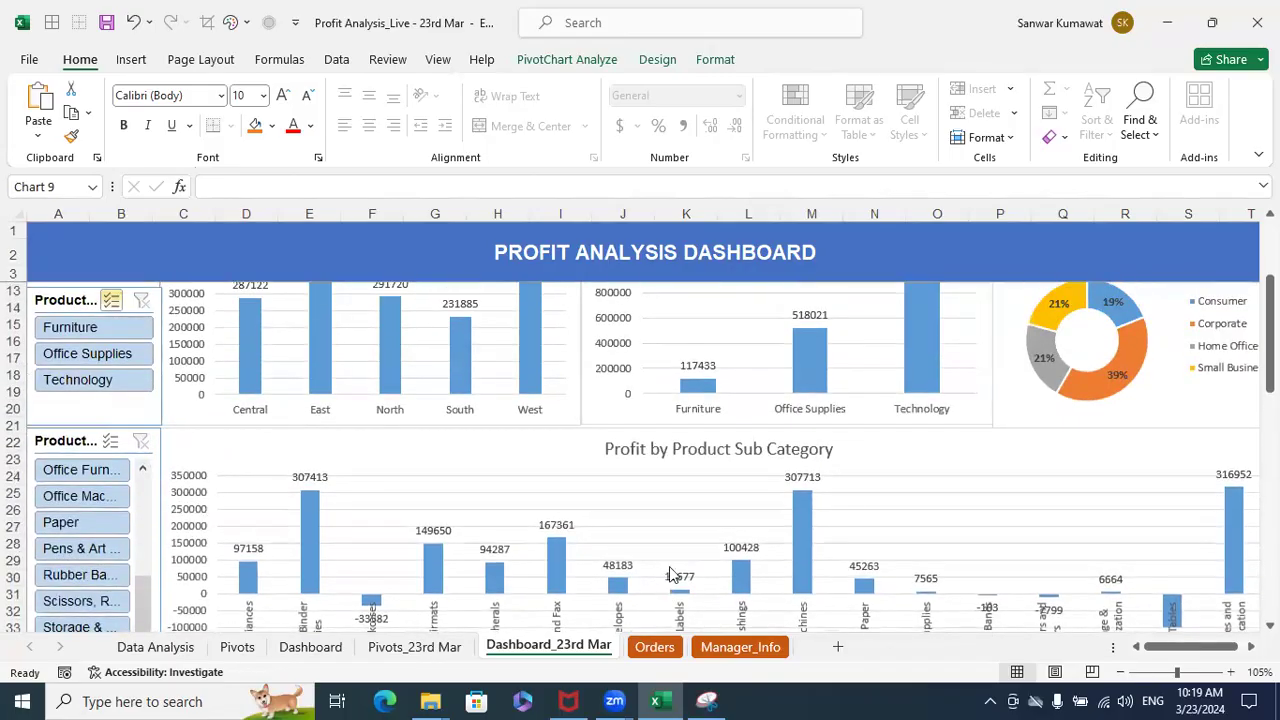
scroll(877, 522, "up", 1)
scroll(877, 522, "up", 2)
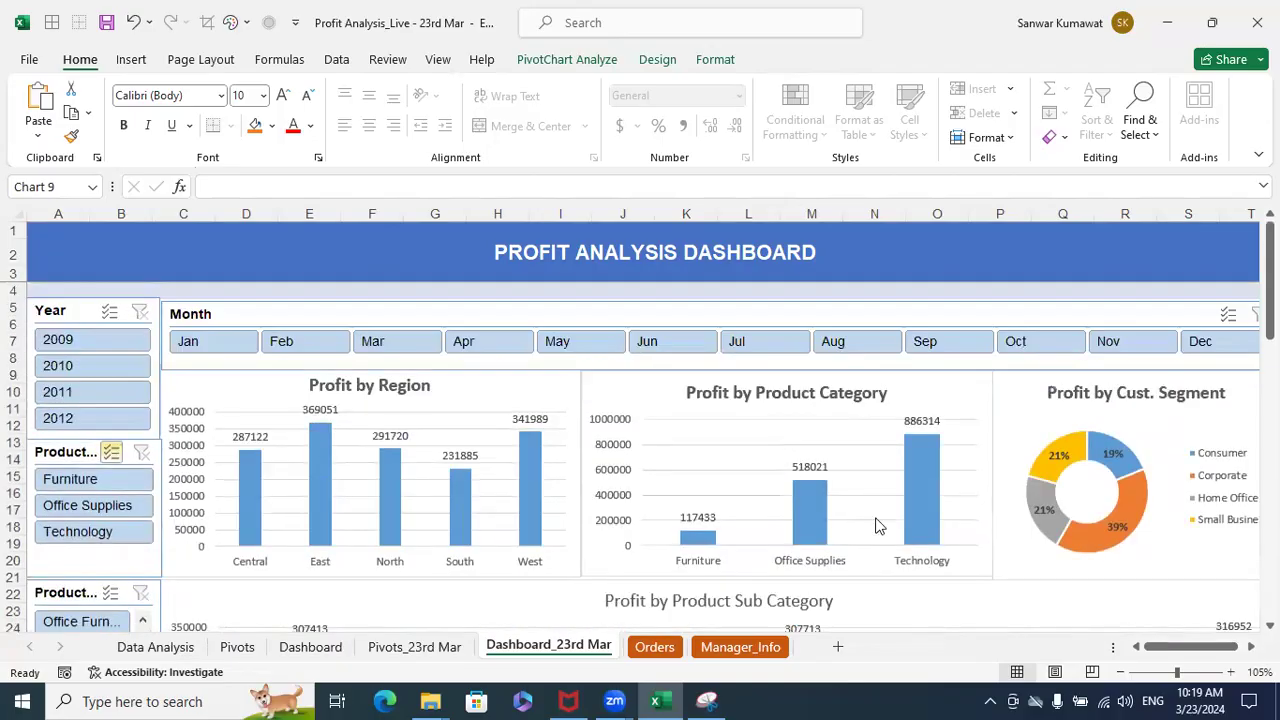